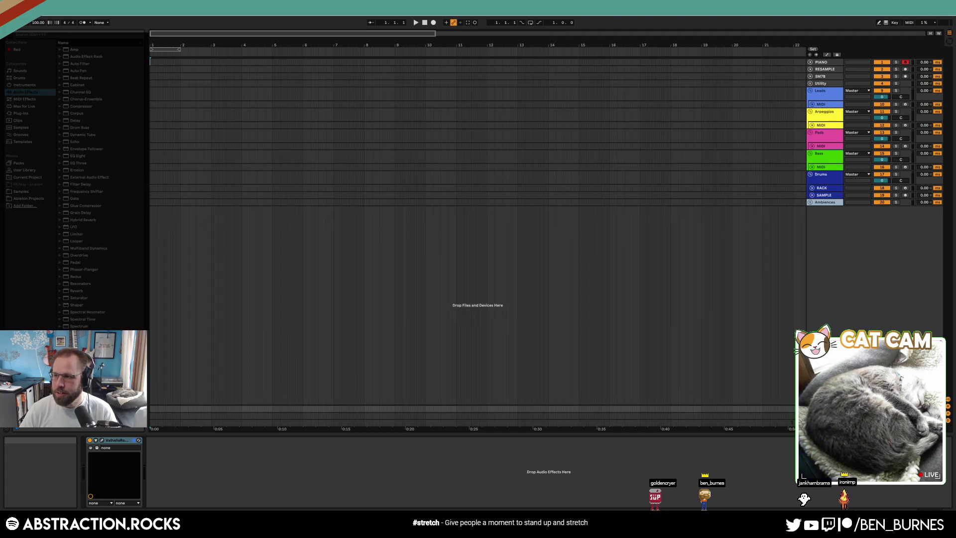
Unfold the Utility group and open the ADSR Sample Manager from its SAMPLES track.
left_click(811, 83)
left_click(825, 119)
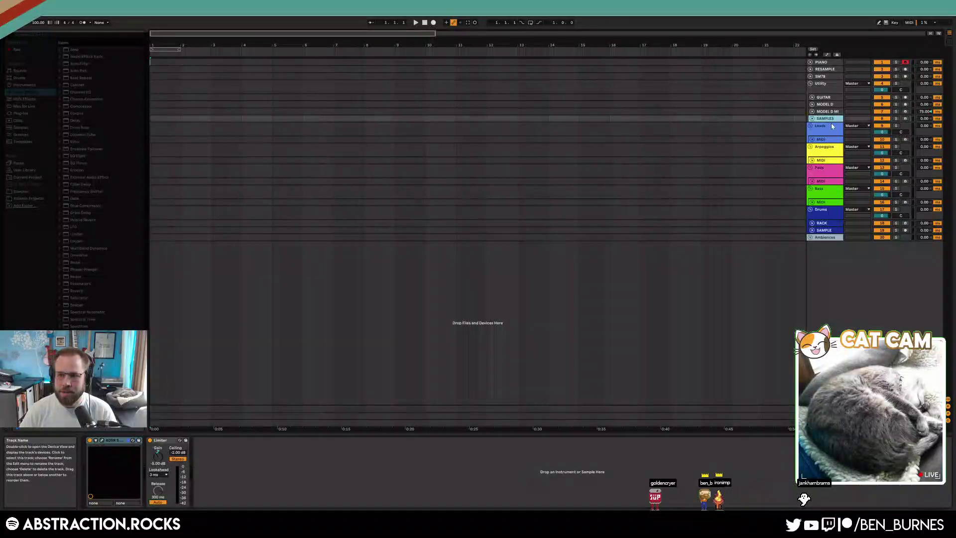
left_click(101, 440)
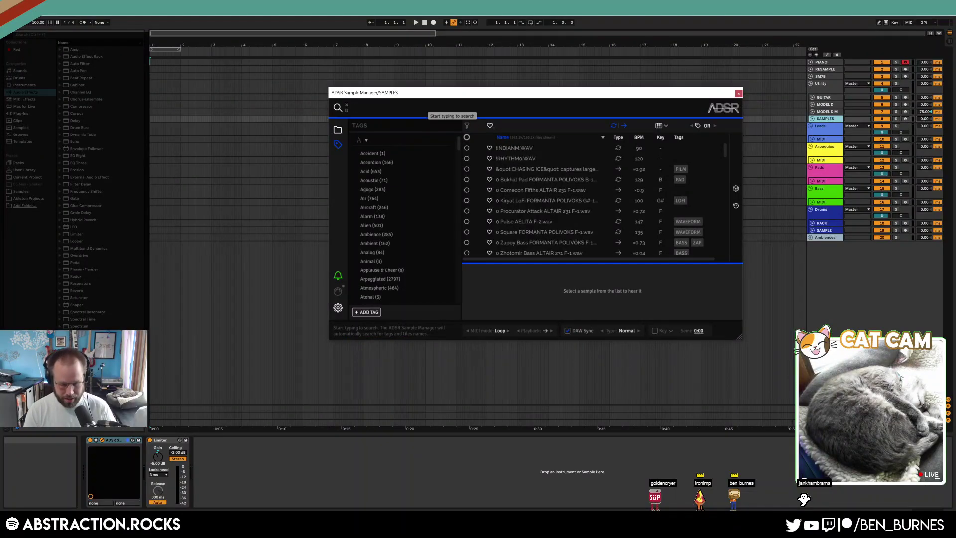
Search the sample library for "110bpm".
type("110")
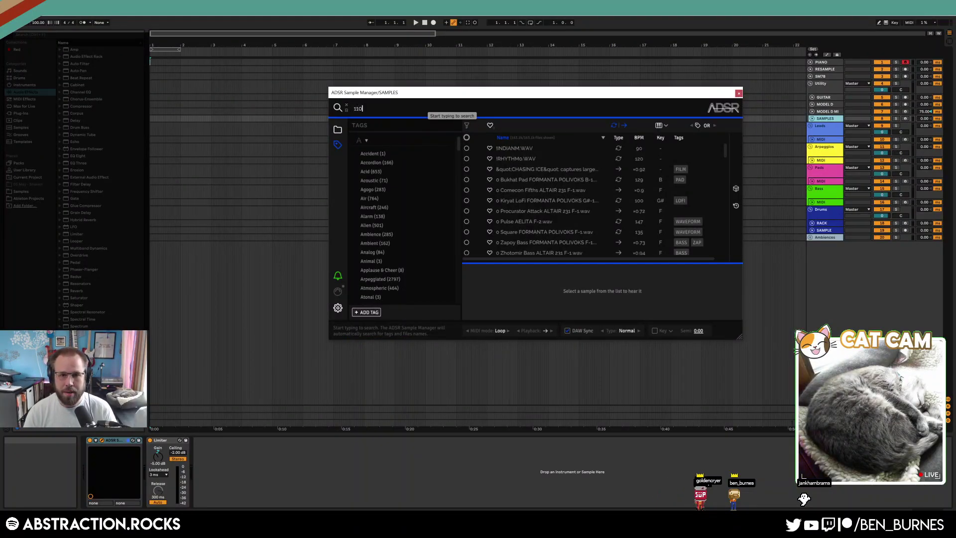
type("bpm")
scroll(574, 191, "down", 3)
scroll(571, 204, "up", 6)
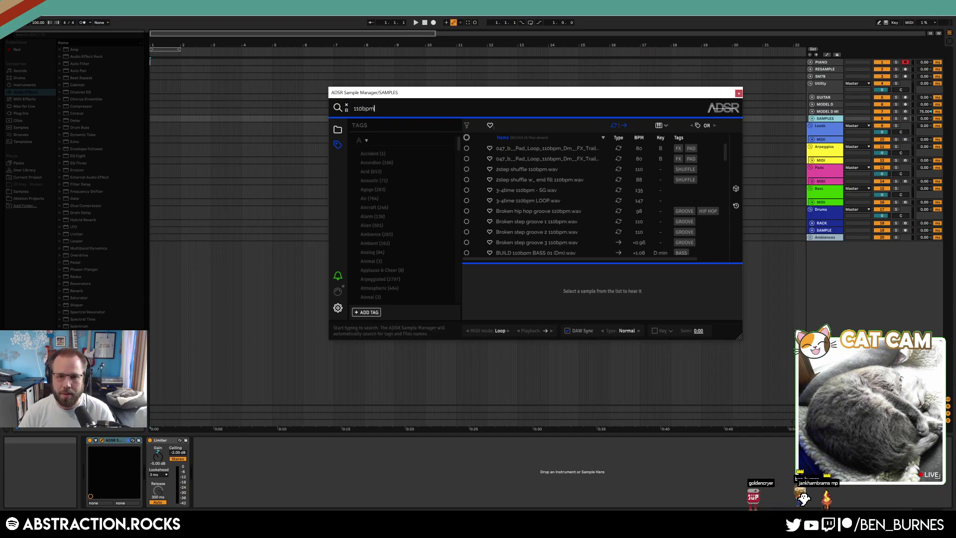
key("Return")
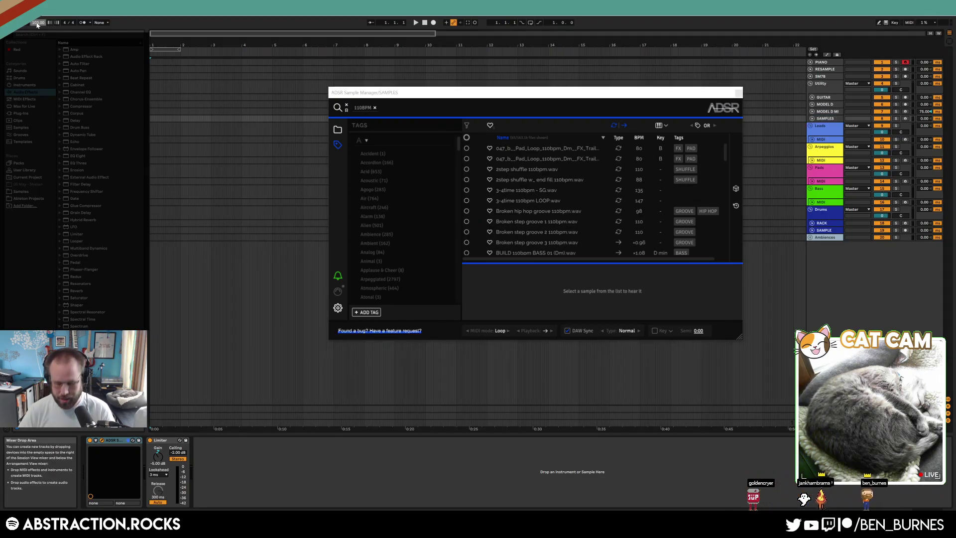
Set the project tempo to 110 BPM and move the sample manager window higher over the arrangement.
type("110")
key("Return")
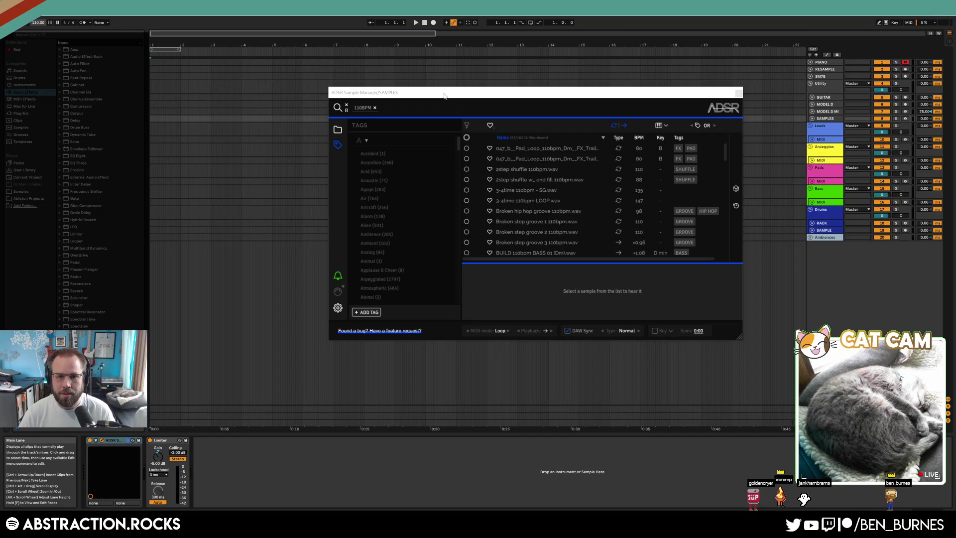
left_click_drag(444, 96, 399, 73)
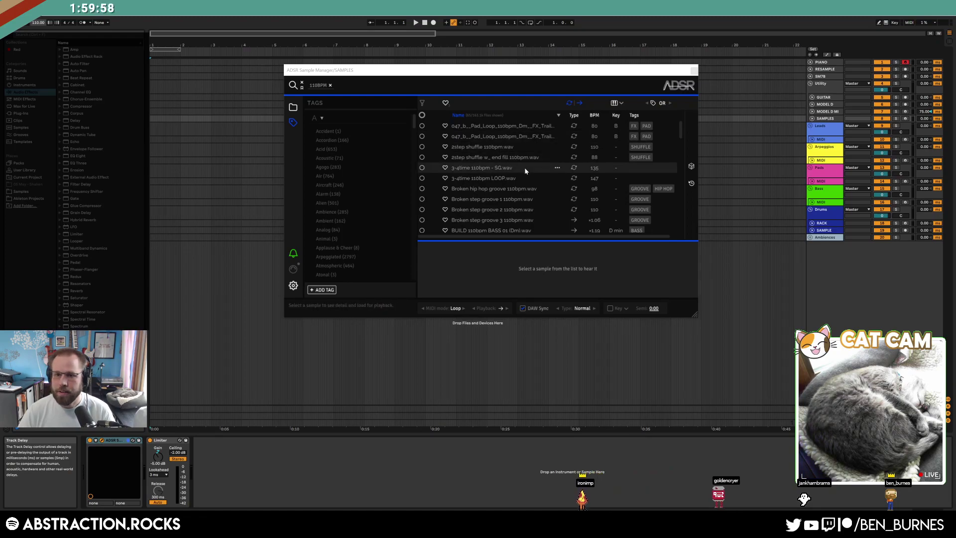
Audition several randomly chosen samples from the 110bpm search.
left_click(691, 167)
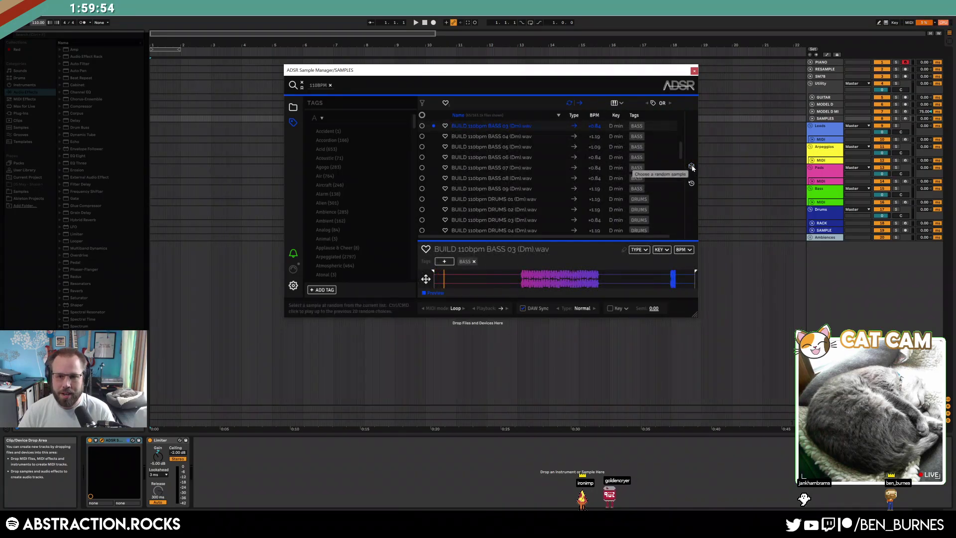
left_click(692, 167)
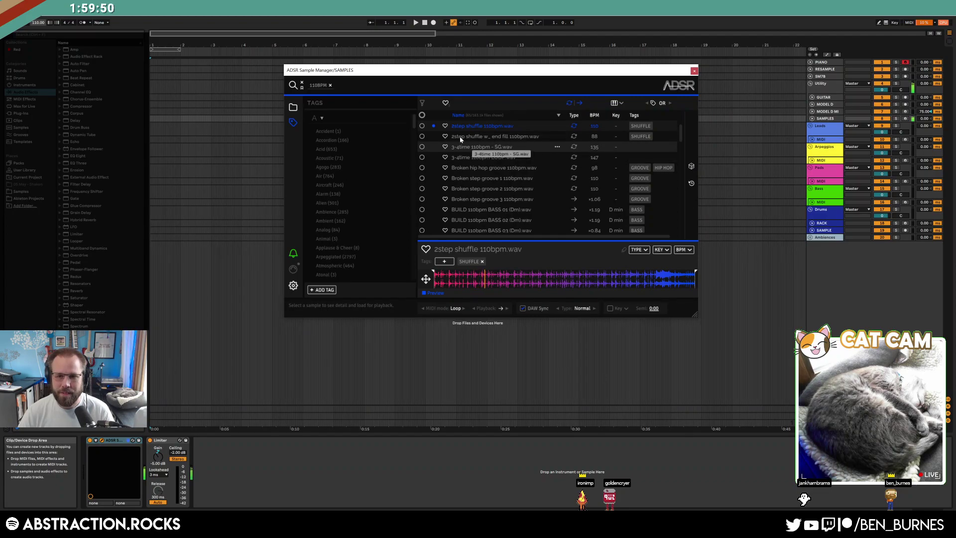
left_click(691, 167)
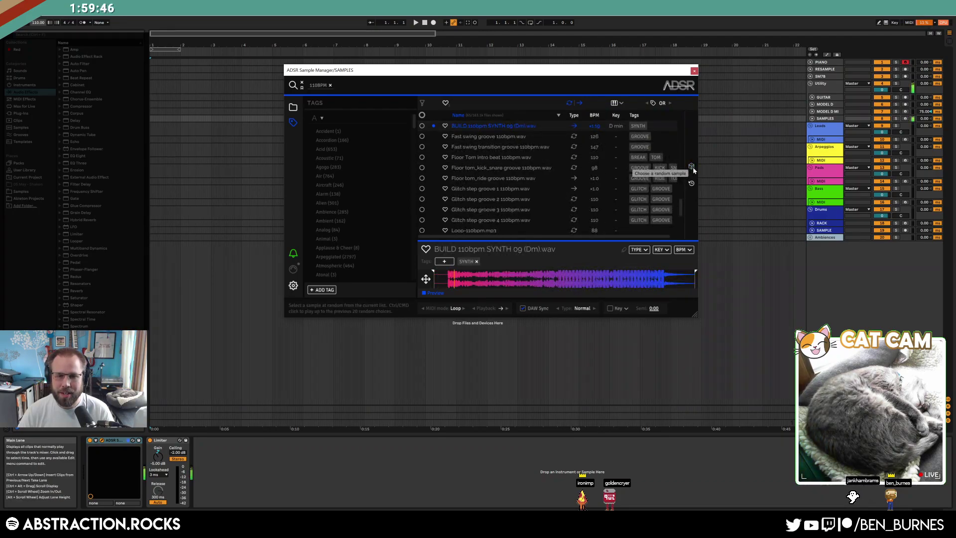
Replace the sample search with "loop" and preview the second 86bpm Gm LOFICHILL synth loop.
left_click(331, 85)
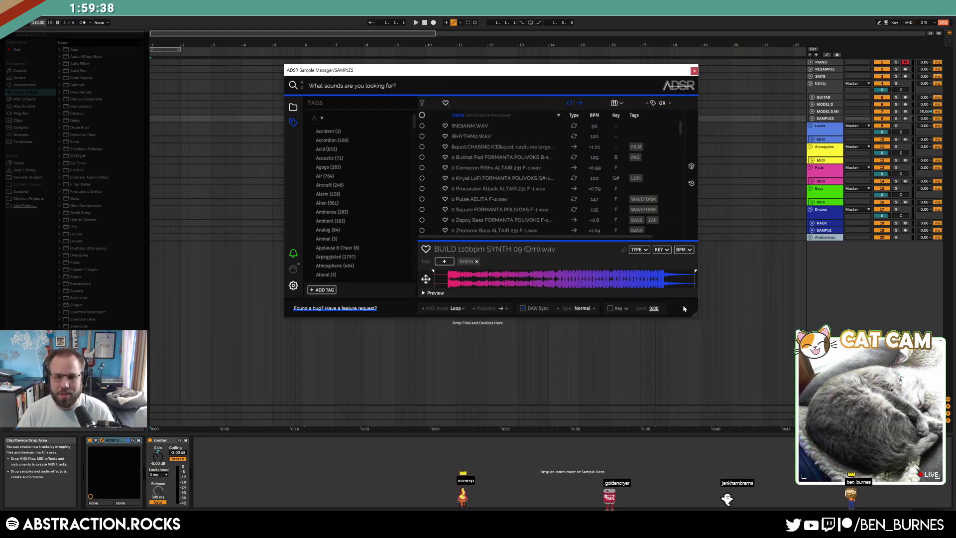
mouse_move(680, 120)
left_mouse_down()
mouse_move(684, 147)
mouse_move(681, 123)
left_mouse_up()
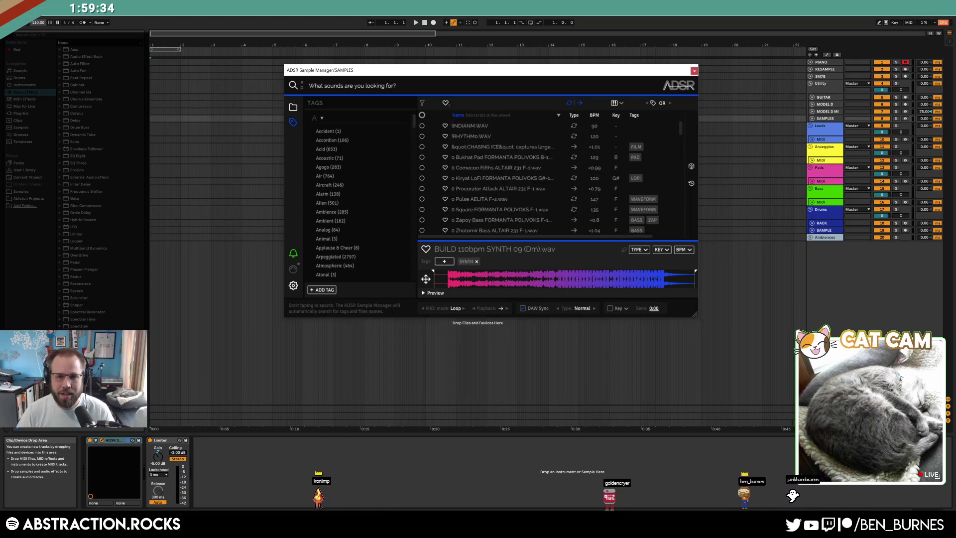
type("loop")
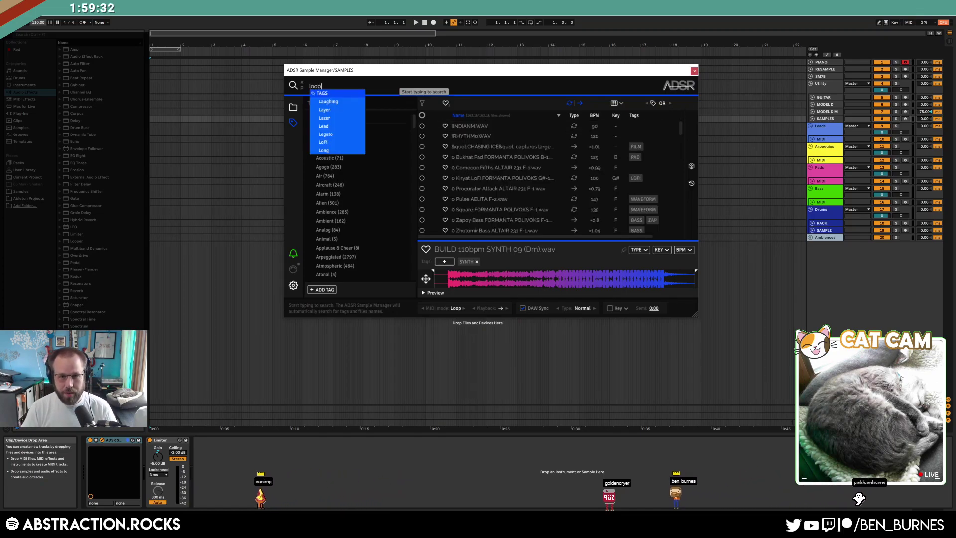
key("Return")
left_click(491, 137)
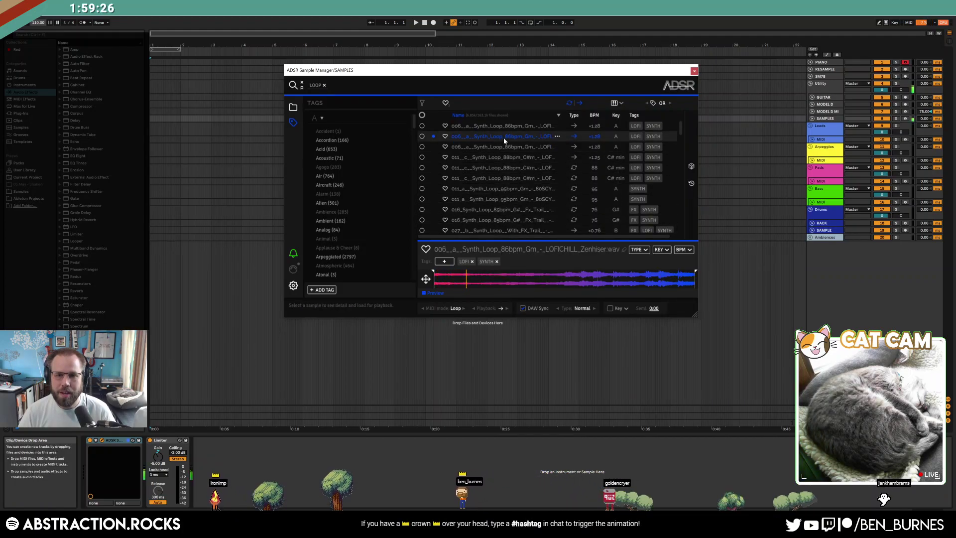
Stop the sample preview and set the project tempo to 95 BPM.
left_click(426, 23)
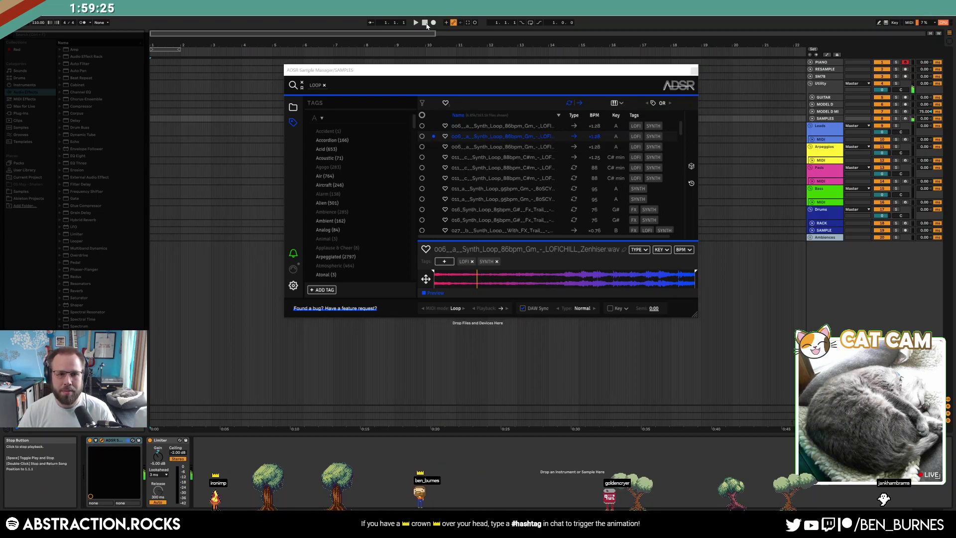
left_click(39, 25)
type("95")
key("Return")
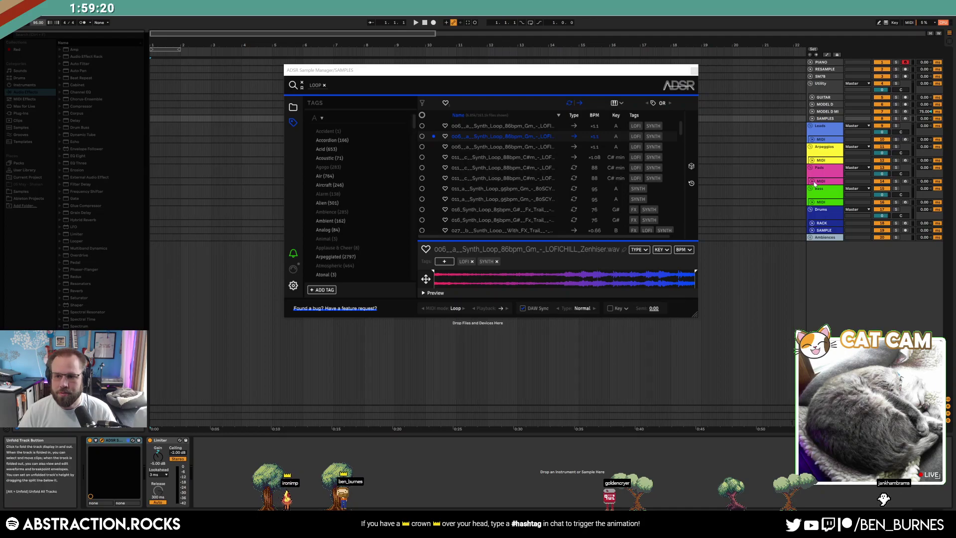
Unfold the MIDI track in the Pads group and add two SAMPLE audio tracks below it.
left_click(812, 182)
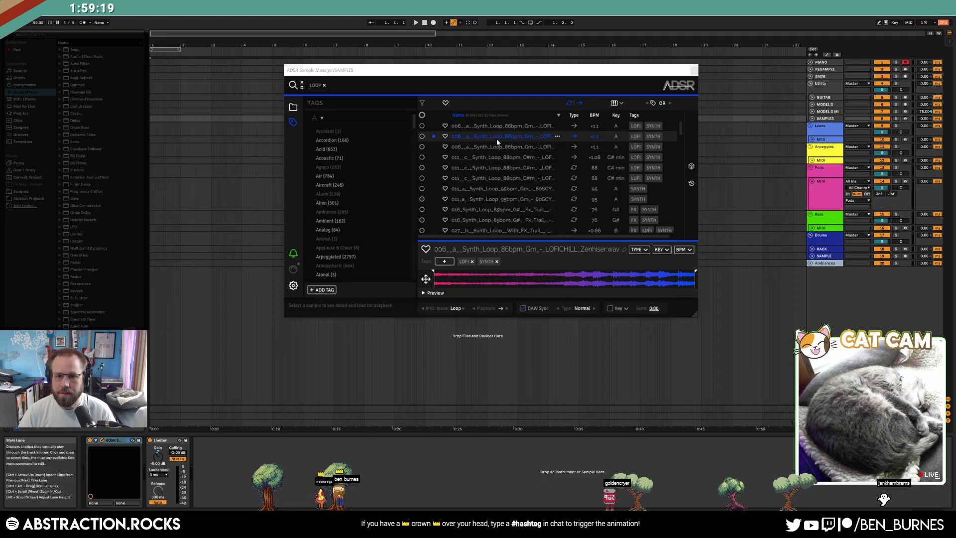
left_click(824, 191)
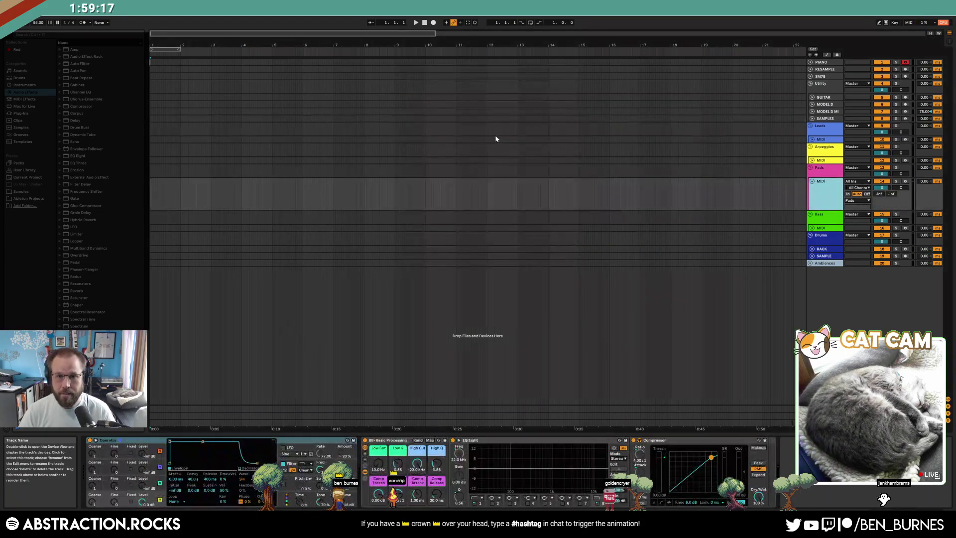
key("ctrl+z")
left_click(825, 198)
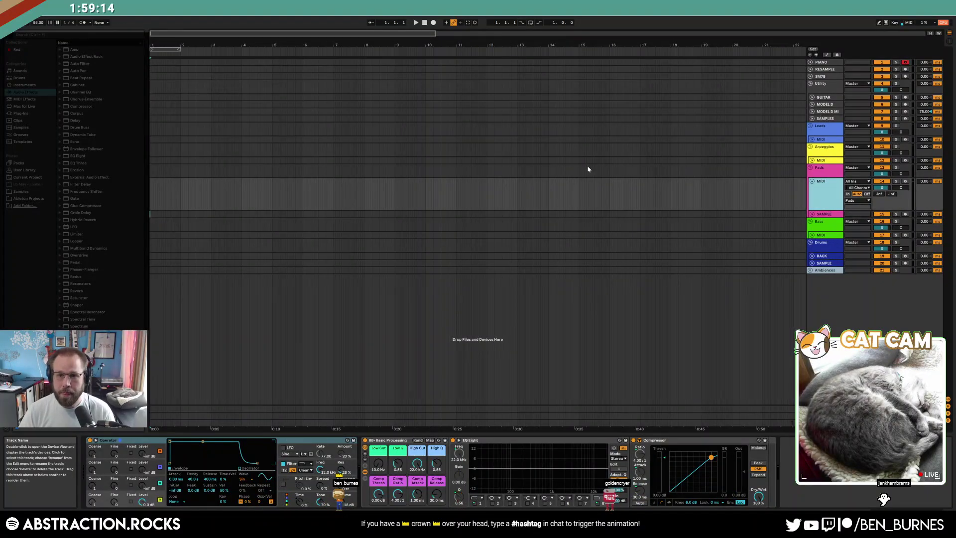
key("ctrl+z")
Place the 86bpm Gm synth loop on the first SAMPLE track in Pads, starting at bar 1.
left_click(827, 119)
left_click_drag(499, 139, 719, 213)
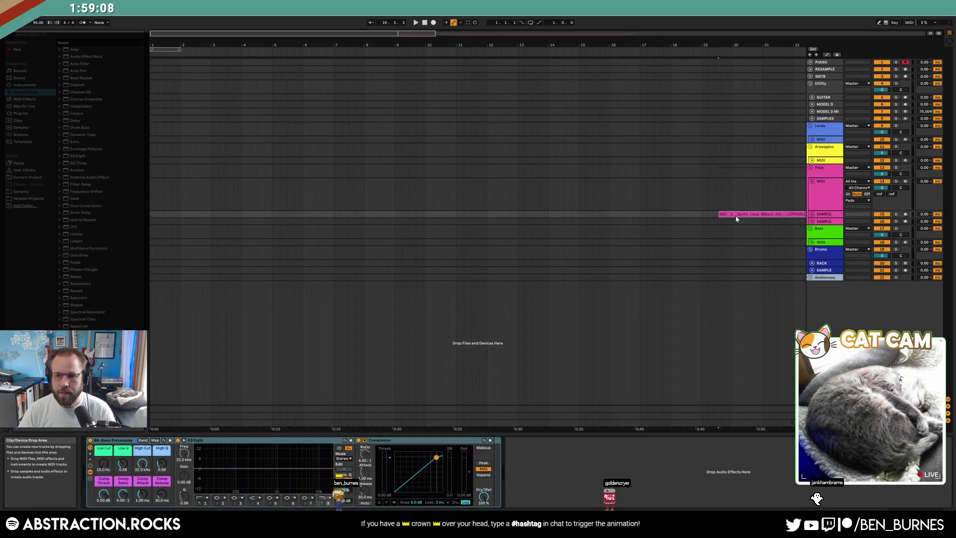
left_click_drag(774, 219, 165, 233)
left_click(301, 258)
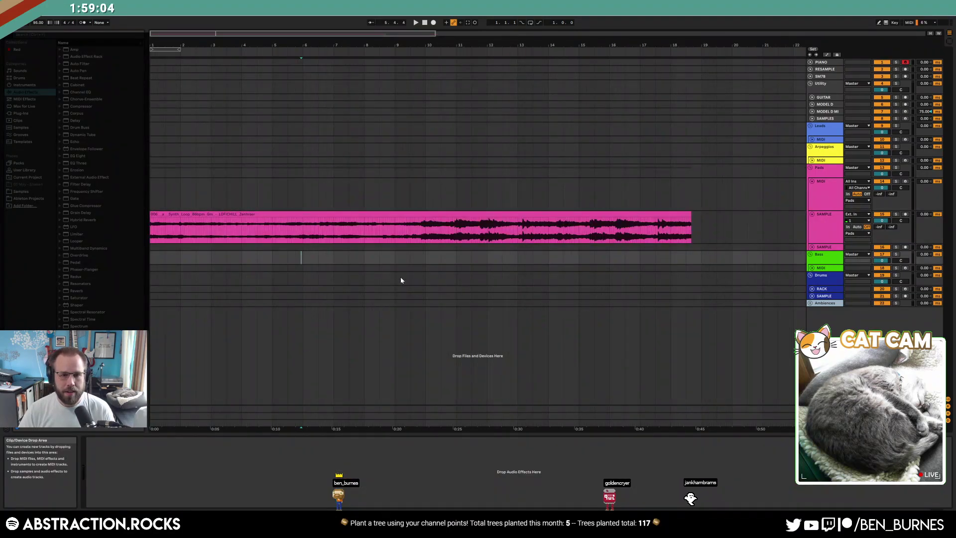
Play the synth loop from about bar 11 and try splitting out the half bar starting at bar 11.
left_click(421, 231)
key("space")
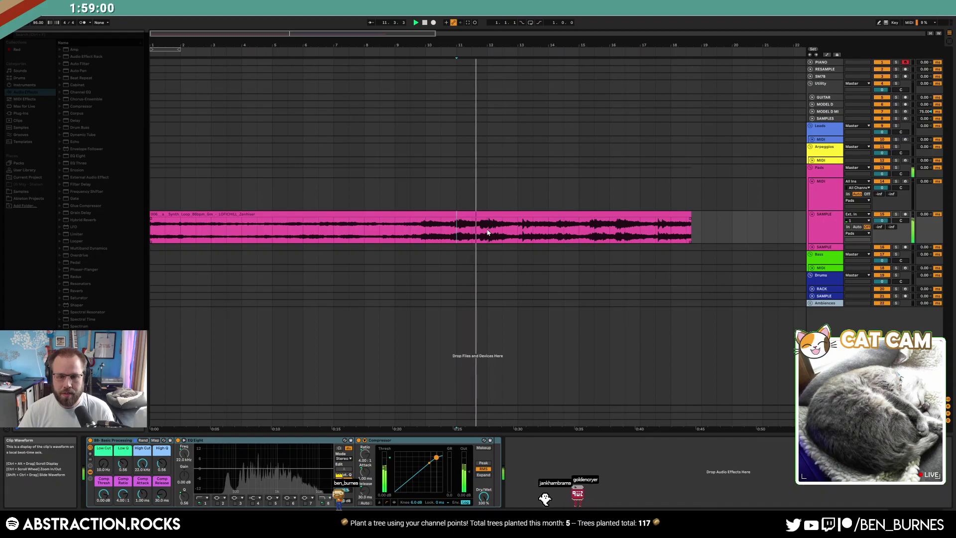
left_click(458, 228)
left_click_drag(457, 227, 470, 228)
key("ctrl+e")
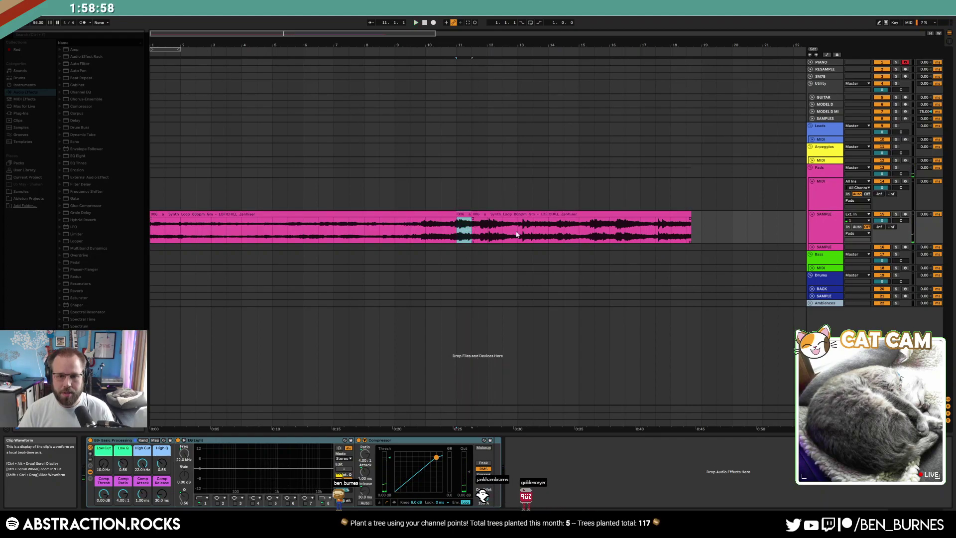
key("ctrl+z")
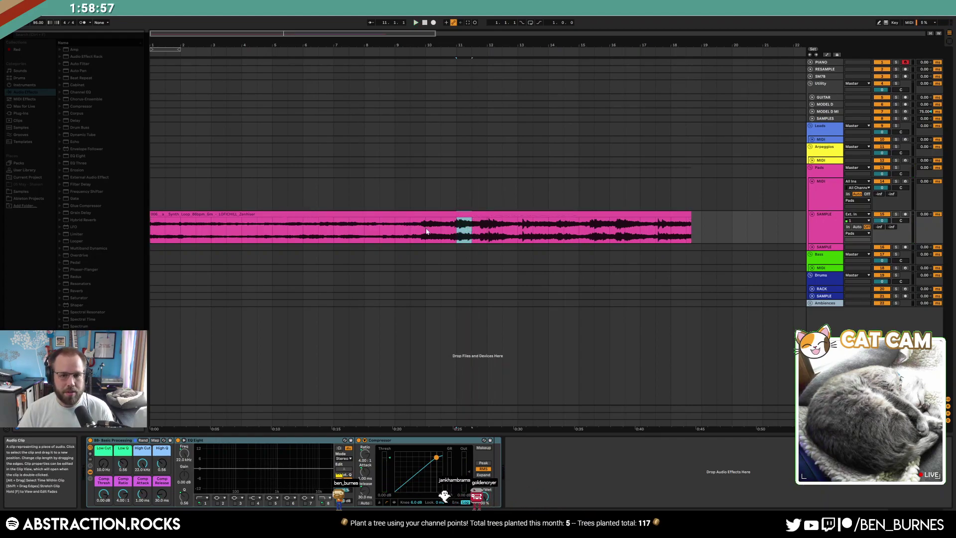
Split off the synth loop's first half bar and delete the section after it up to about bar 8.5.
left_click(467, 215)
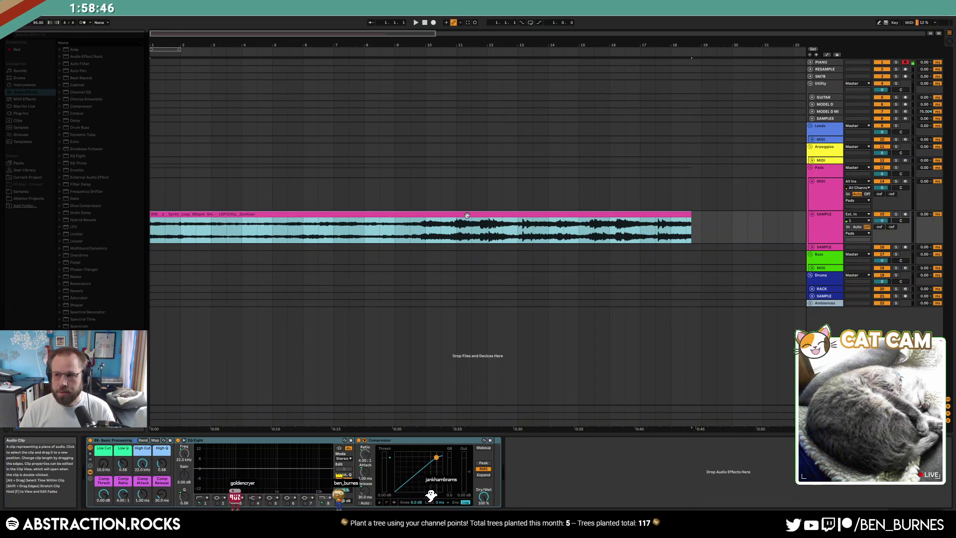
left_click_drag(166, 233, 144, 232)
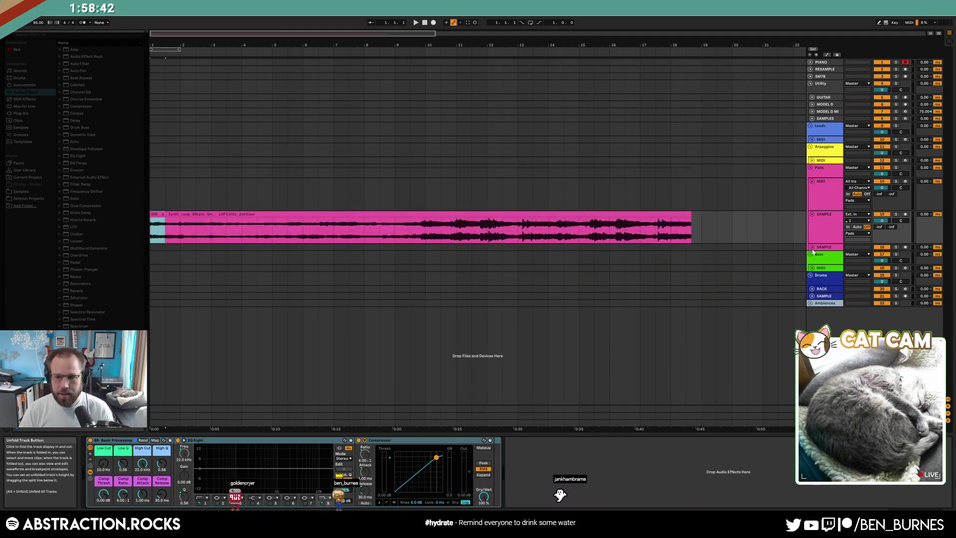
left_click(812, 247)
left_click_drag(168, 231, 379, 231)
key("Delete")
Copy the half-bar clip onto the second SAMPLE track in Pads and open the original clip's waveform.
left_click_drag(158, 214, 153, 264)
left_click(154, 215)
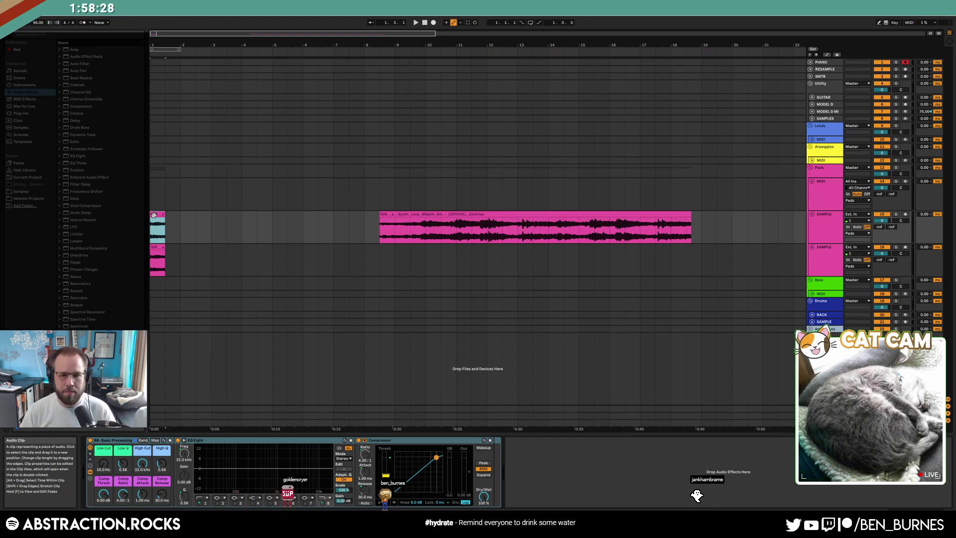
double_click(154, 215)
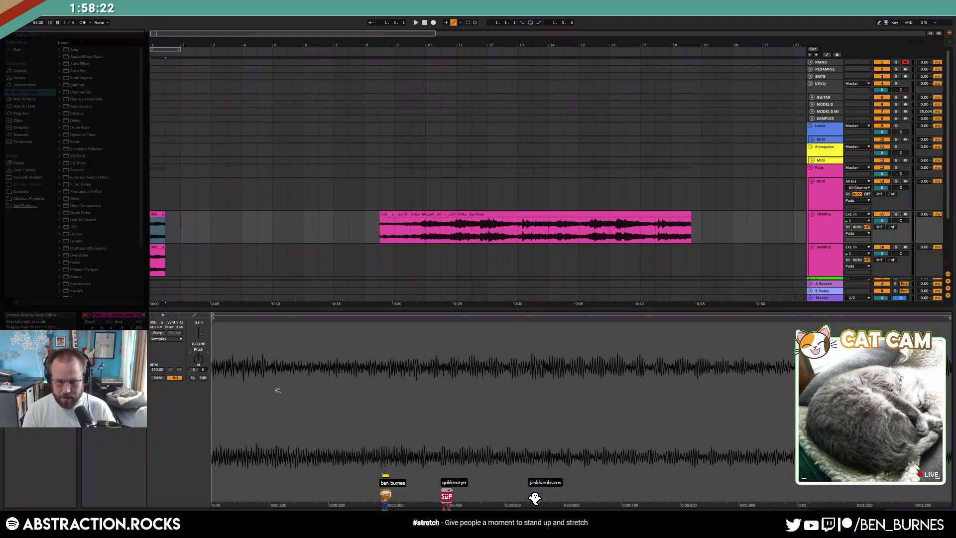
Play back the stacked half-bar clips and examine the waveform of the remaining long clip.
left_click(158, 247)
key("minus")
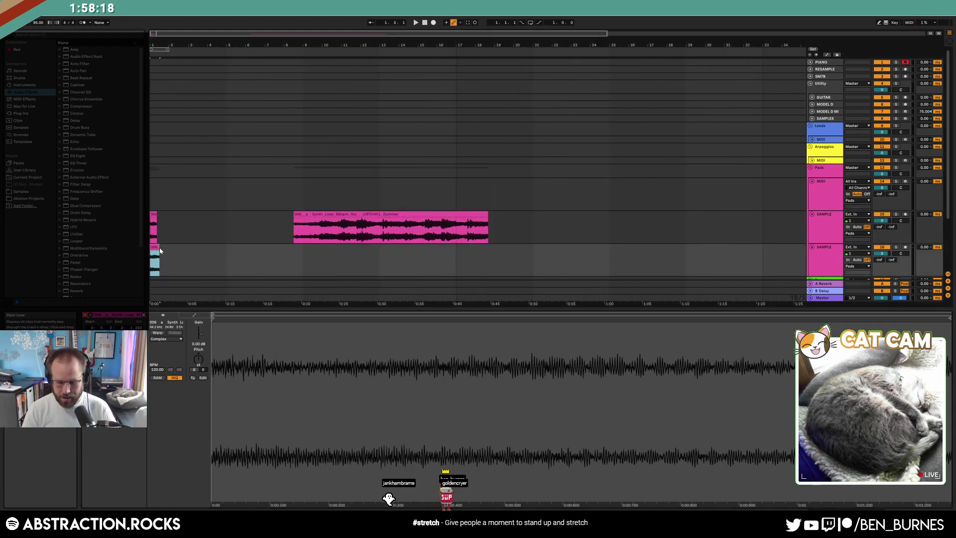
key("space")
key("space")
left_click(505, 246)
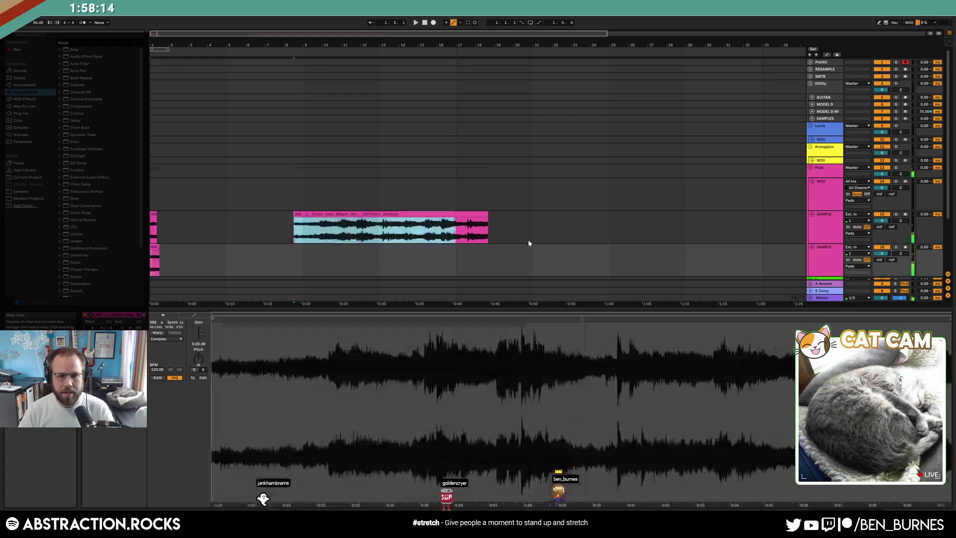
left_click(388, 214)
left_click(293, 228)
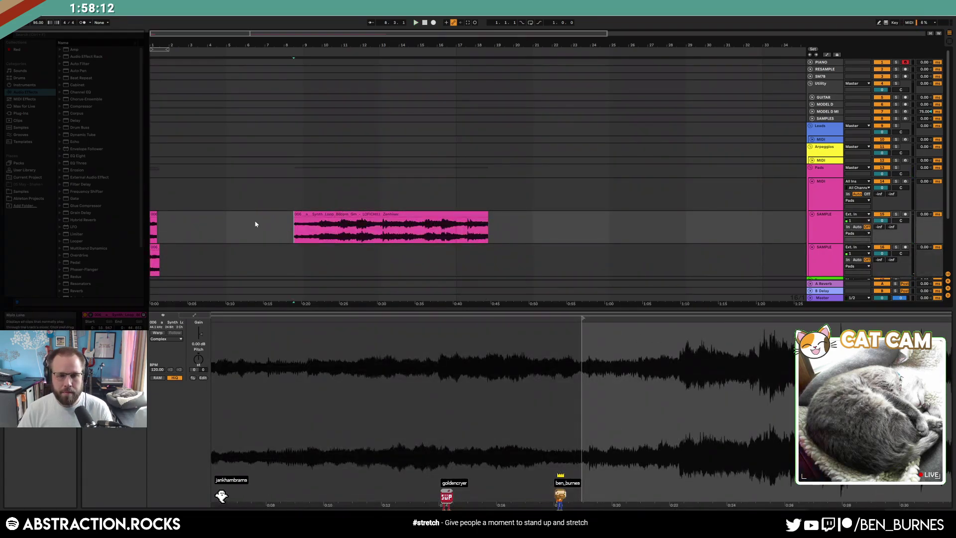
Delete the long synth loop clip and try extending the half-bar clip to about bar 14.
left_click(418, 215)
key("Delete")
left_click_drag(157, 215, 404, 214)
Undo the clip extension, deletions and copy on the Pads SAMPLE tracks.
key("ctrl+z")
key("ctrl+z")
key("ctrl+z")
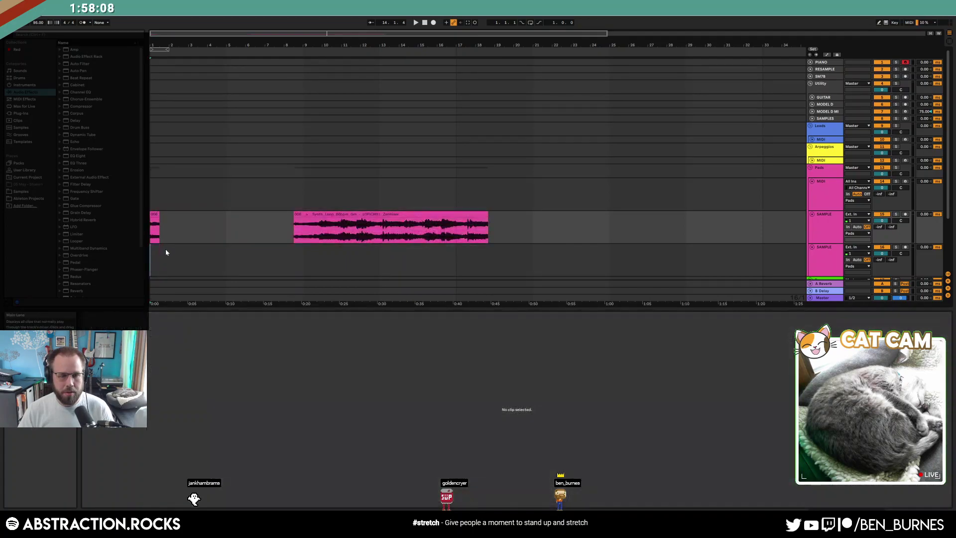
key("ctrl+z")
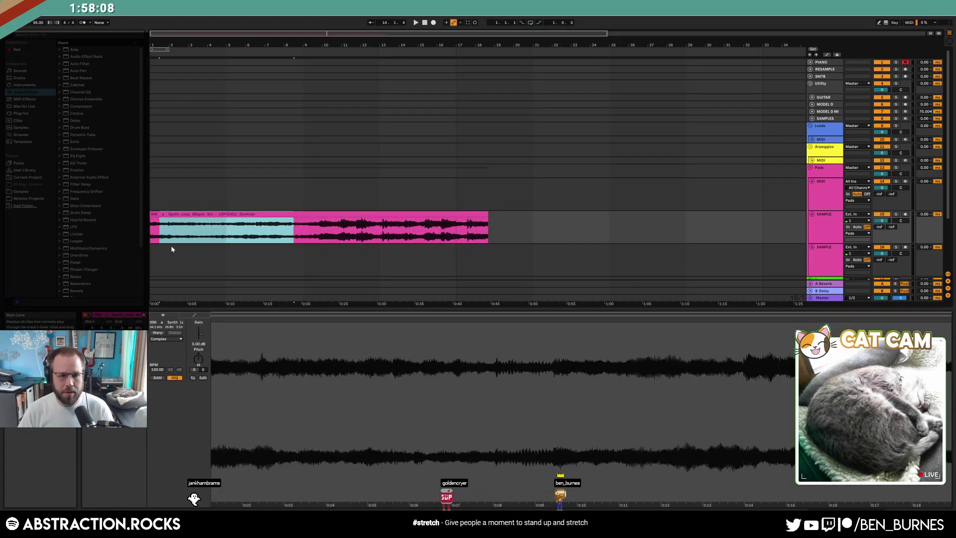
Select the whole synth loop clip on the first SAMPLE track and turn on Warp for it.
left_click(487, 214)
left_click(158, 333)
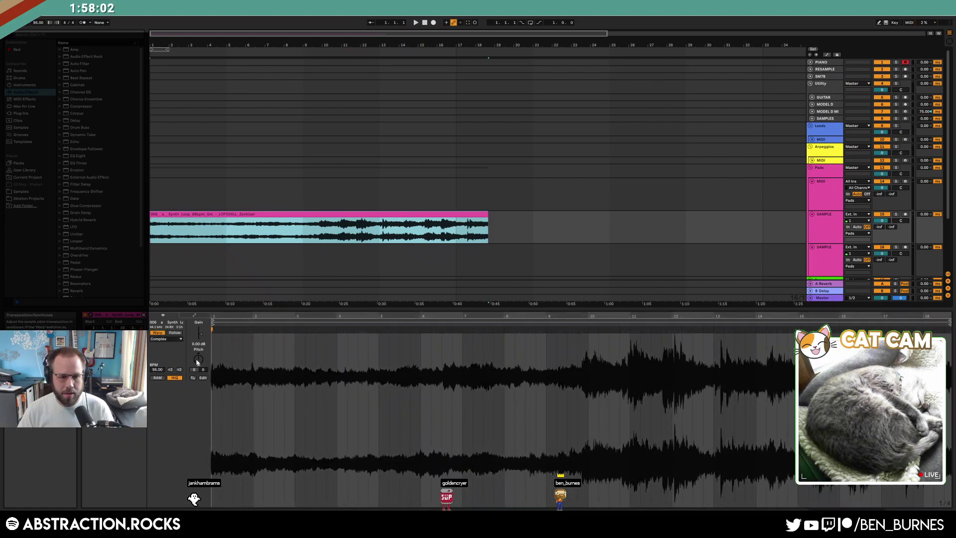
left_click(188, 267)
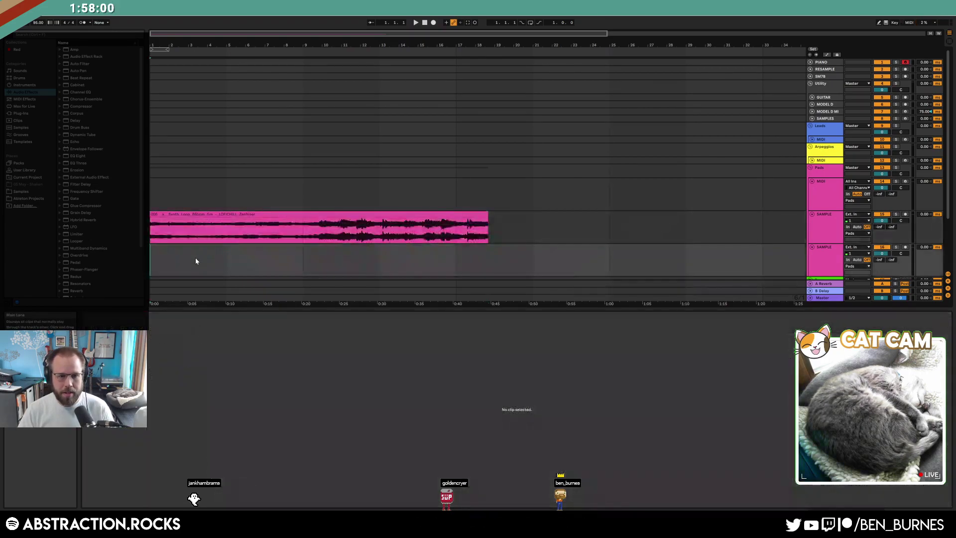
Paste a copy of the synth loop onto the second SAMPLE track and transpose the pitch of both clips.
key("ctrl+v")
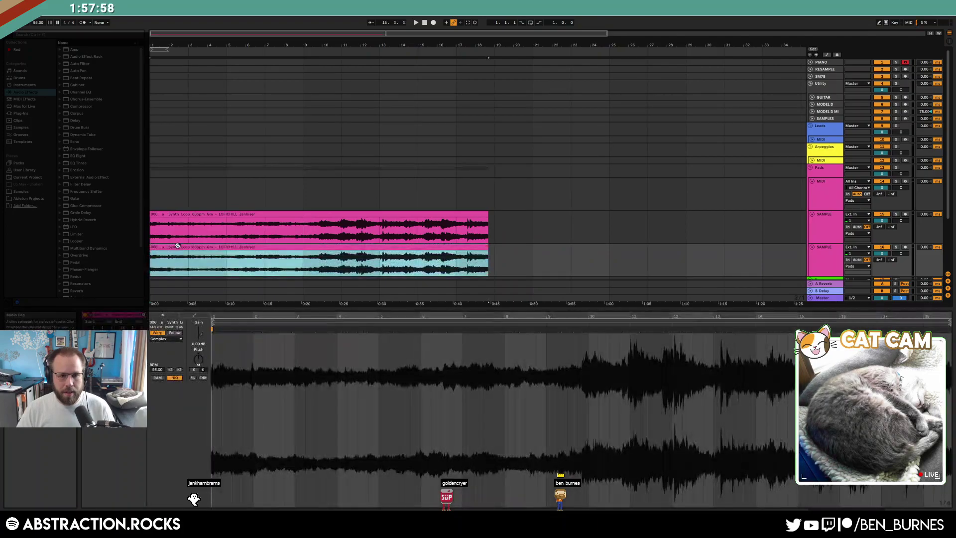
left_click(197, 361)
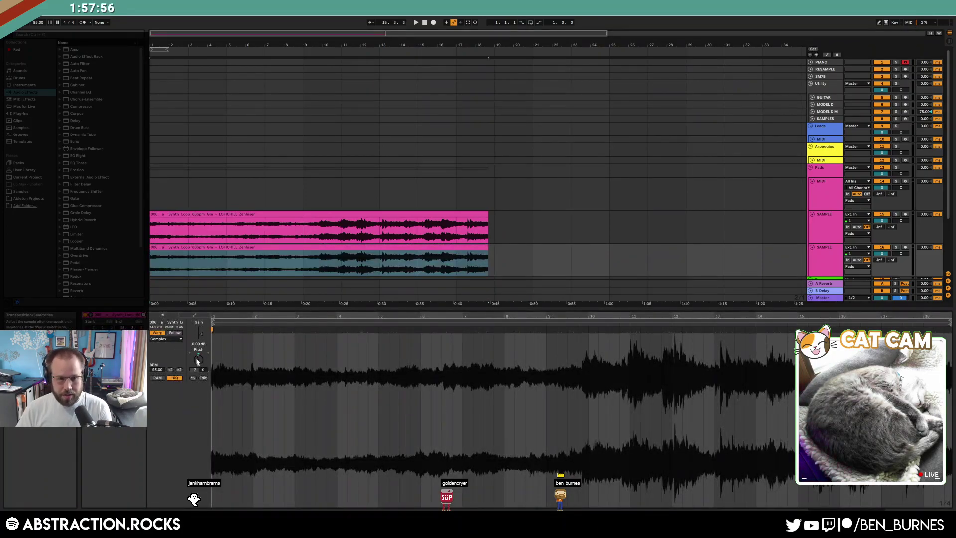
left_click(256, 218)
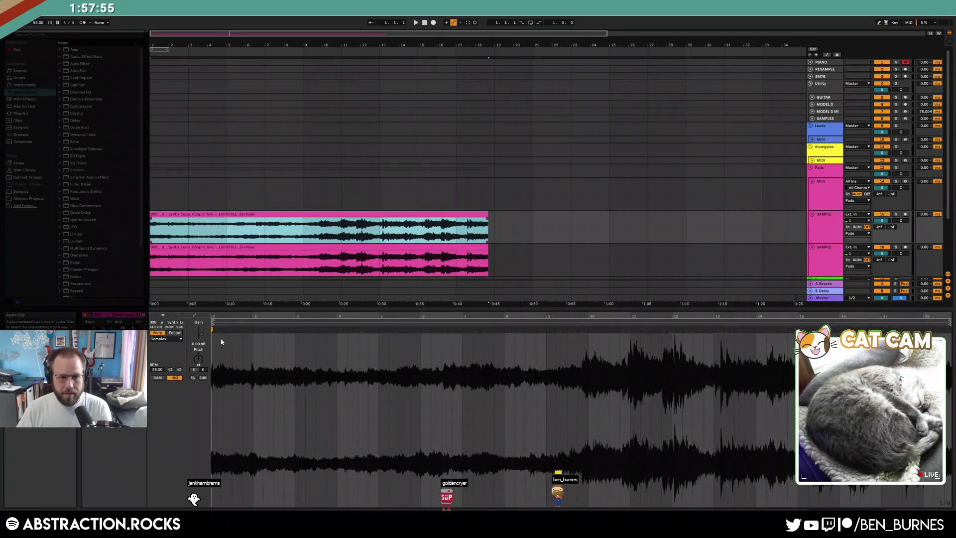
left_click(197, 365)
left_click(342, 242)
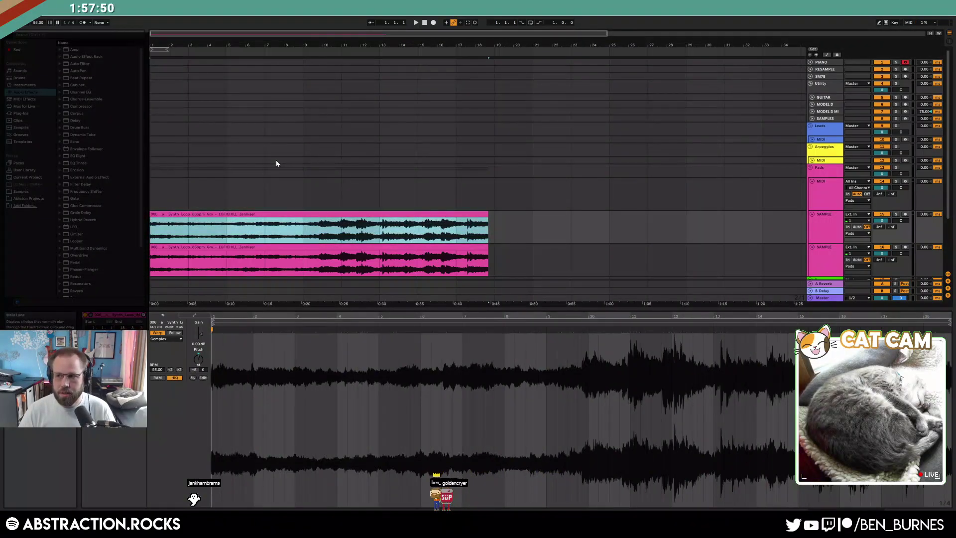
Group the two SAMPLE tracks inside the Pads group.
key("shift+Tab")
left_click_drag(161, 35, 160, 83)
left_click(822, 235)
left_click(825, 269, "shift")
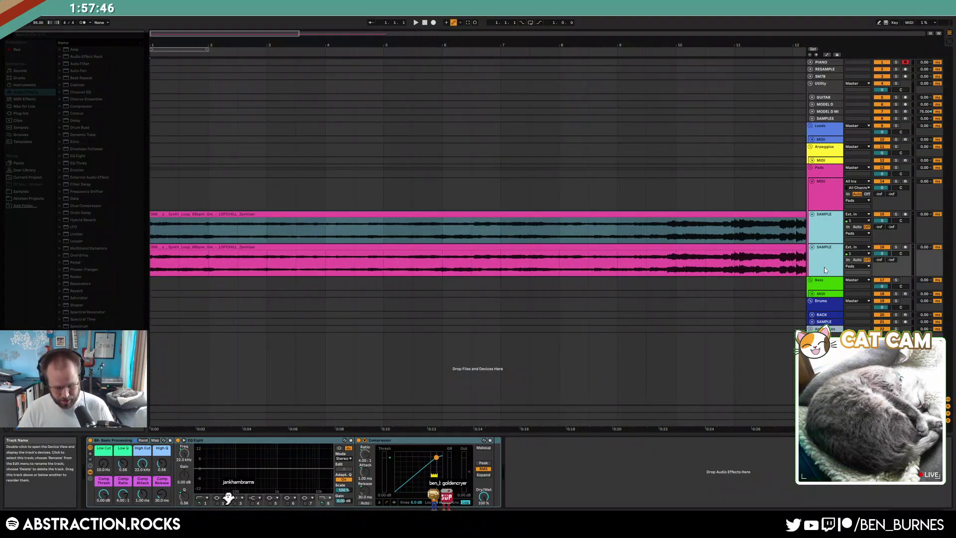
key("ctrl+g")
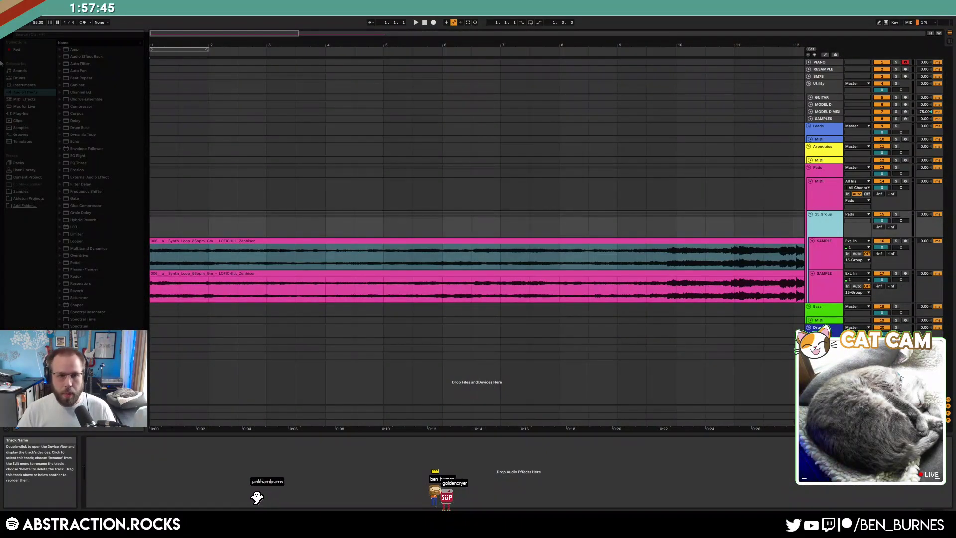
Add Auto Filter and Delay to the new sample group and raise the Delay's filter frequency.
left_click(27, 93)
double_click(75, 65)
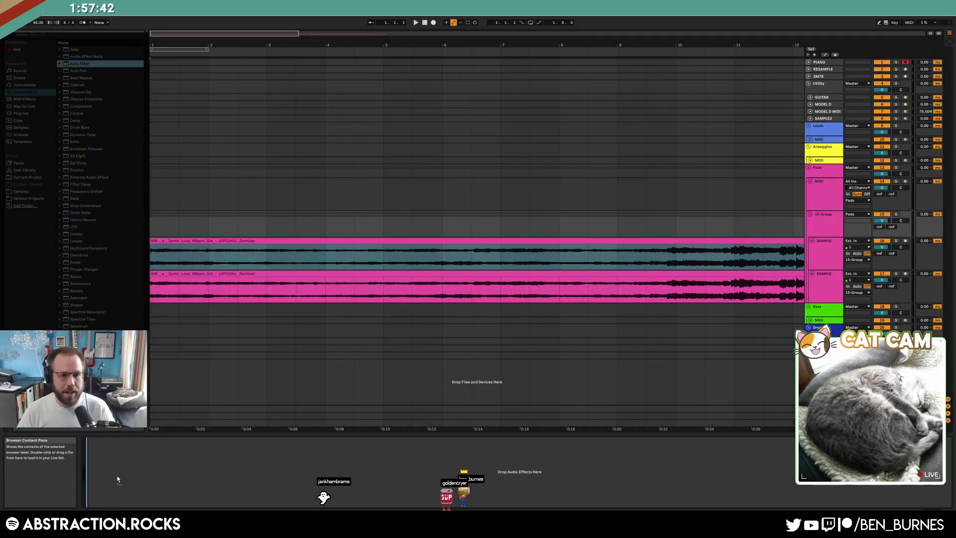
double_click(75, 120)
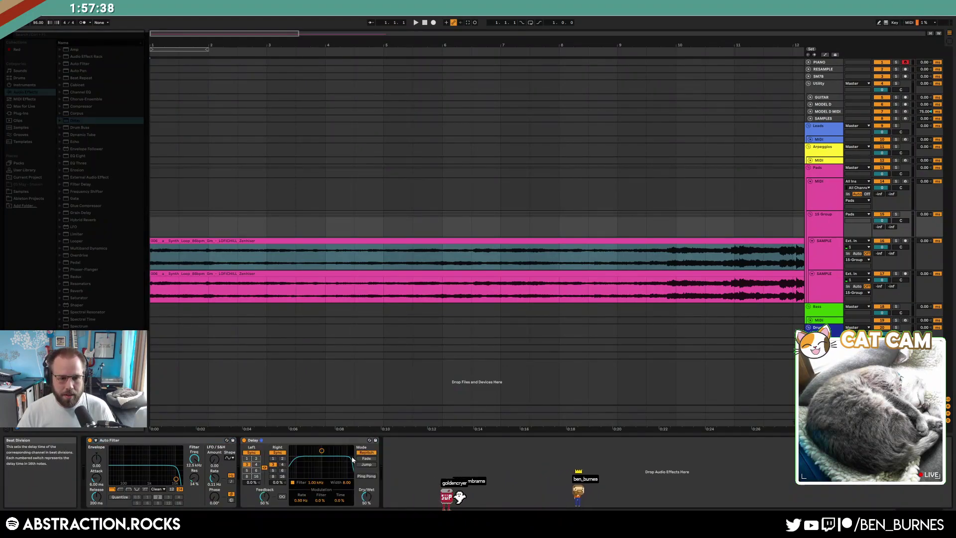
left_click_drag(318, 462, 327, 471)
Lower the Auto Filter cutoff to 768 Hz with 37% resonance, raise its envelope amount and set the attack to 22.4 ms.
left_click_drag(176, 479, 147, 477)
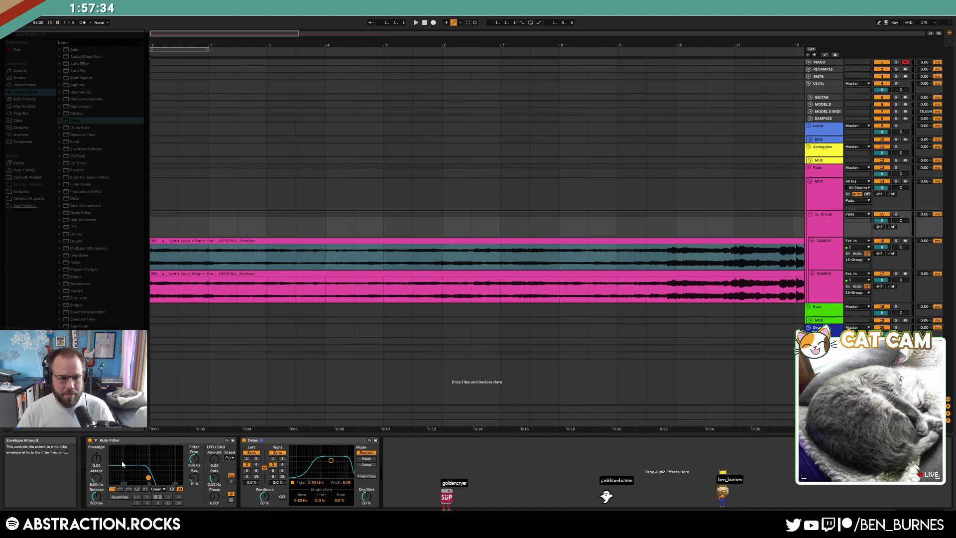
left_click_drag(98, 463, 97, 438)
left_click_drag(99, 480, 98, 471)
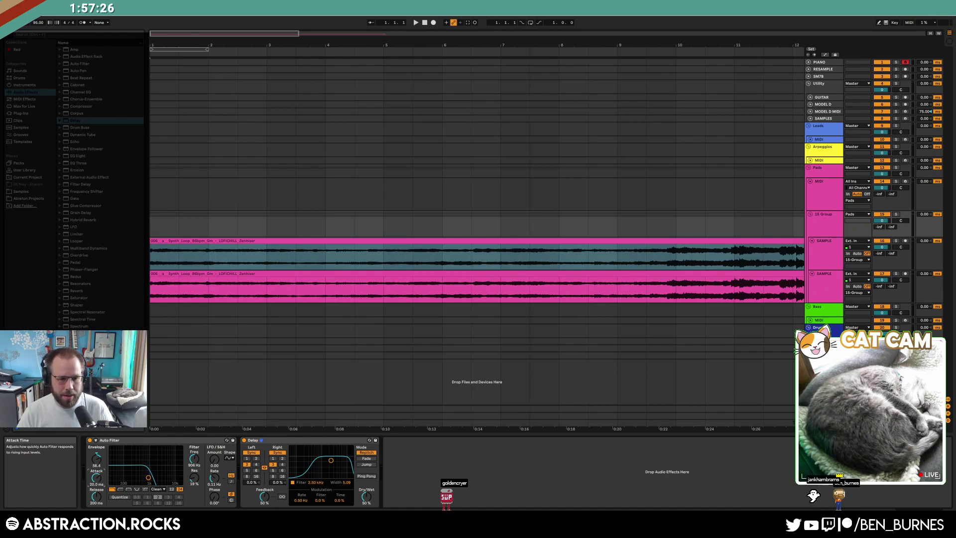
left_click_drag(136, 473, 132, 471)
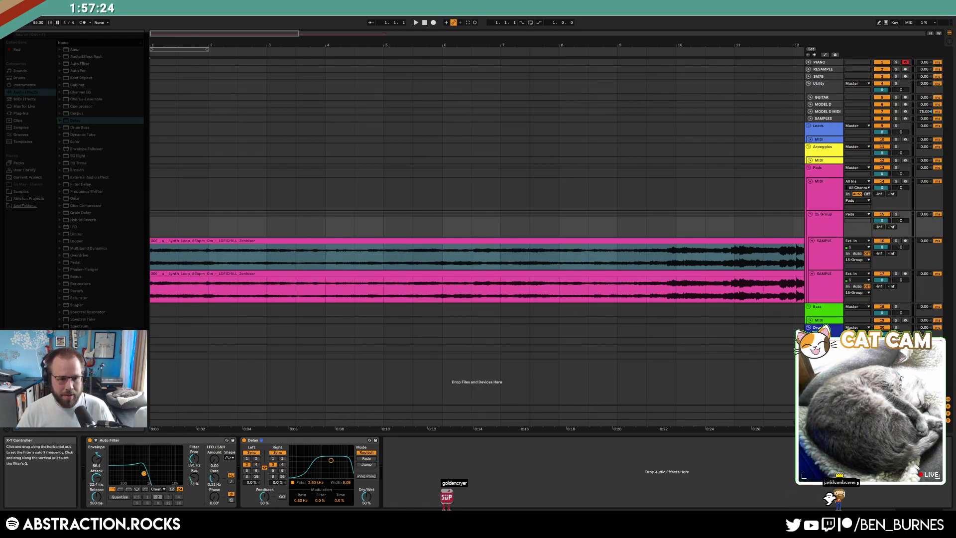
Delete the section of both synth loop clips between beat 1.3 and beat 5.3.
left_click(208, 255)
left_click_drag(178, 258, 413, 291)
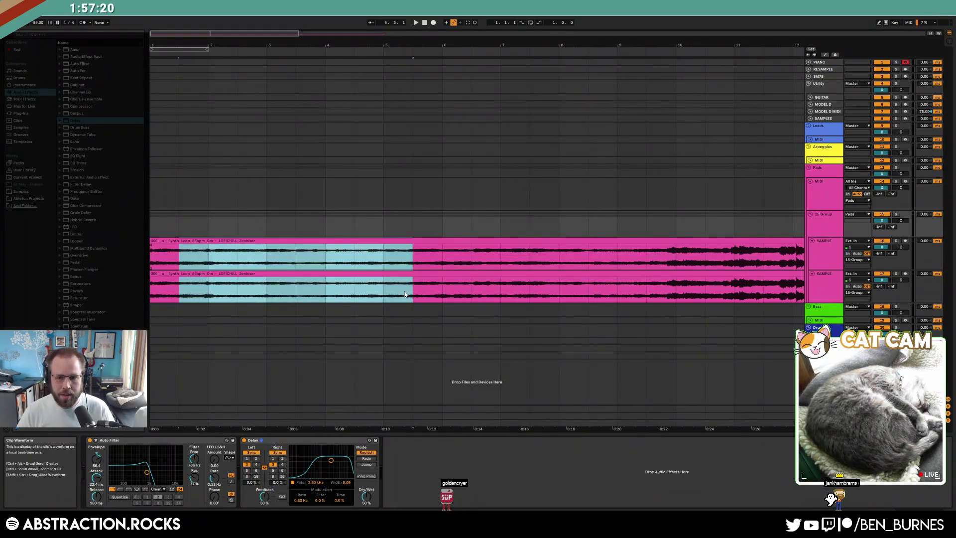
key("ctrl+e")
key("Delete")
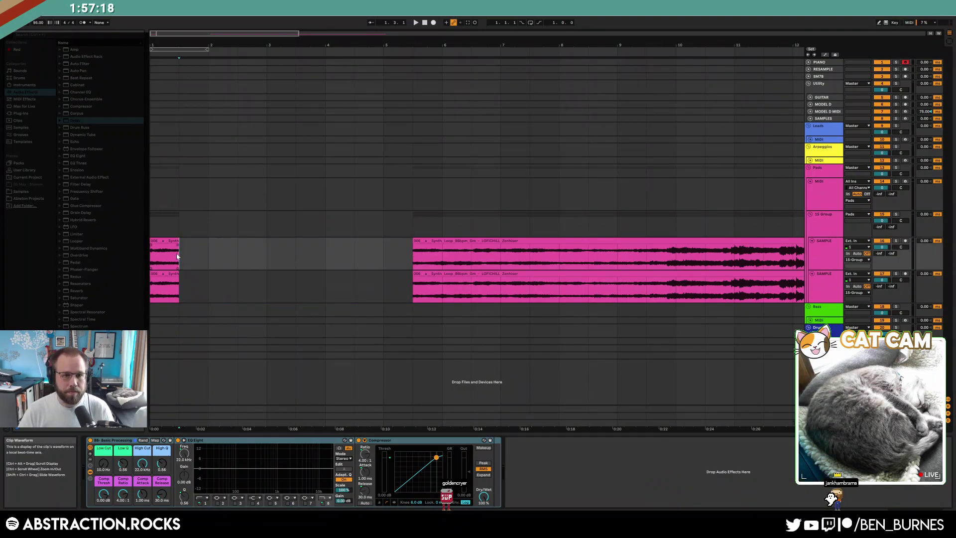
Trim both opening synth clips to one beat and add fade-outs to them.
left_click_drag(178, 241, 158, 245)
left_click(167, 247)
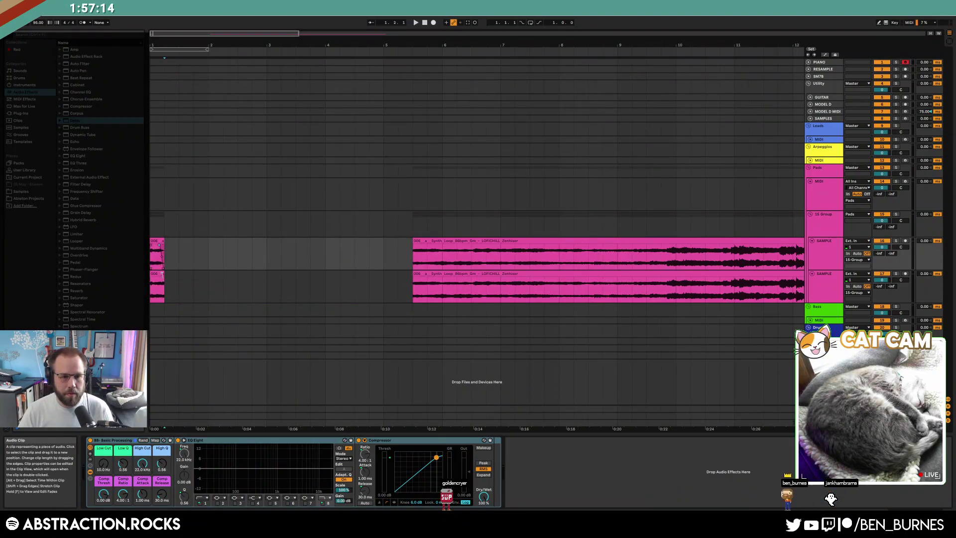
left_click_drag(162, 278, 156, 277)
Play back the one-beat synth clips and lengthen the fade-out on each of them.
key("space")
key("space")
key("space")
key("space")
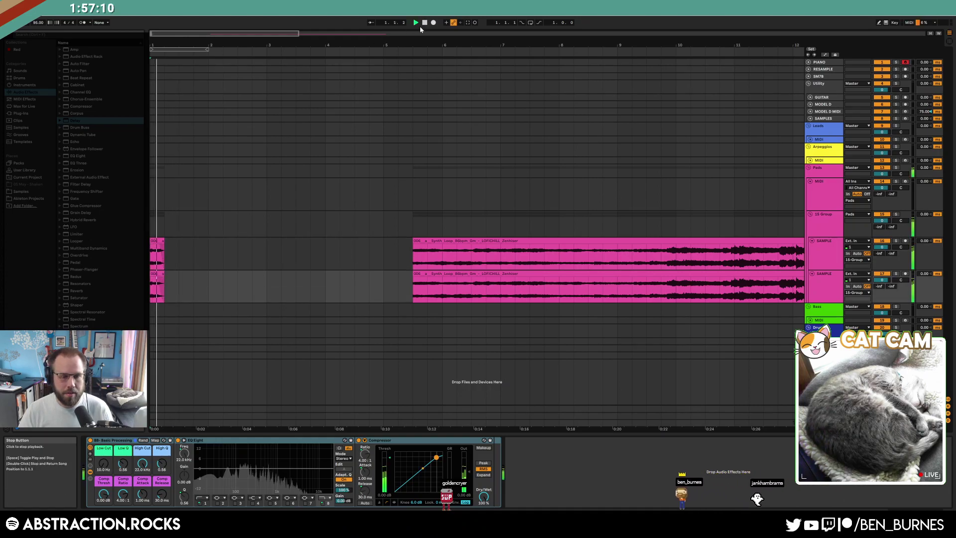
key("space")
left_click_drag(157, 244, 154, 245)
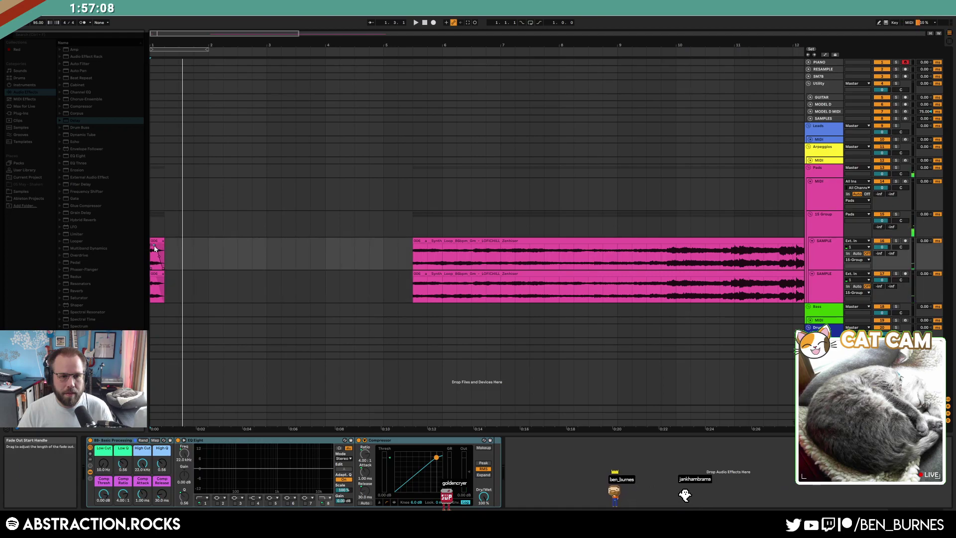
left_click(157, 280)
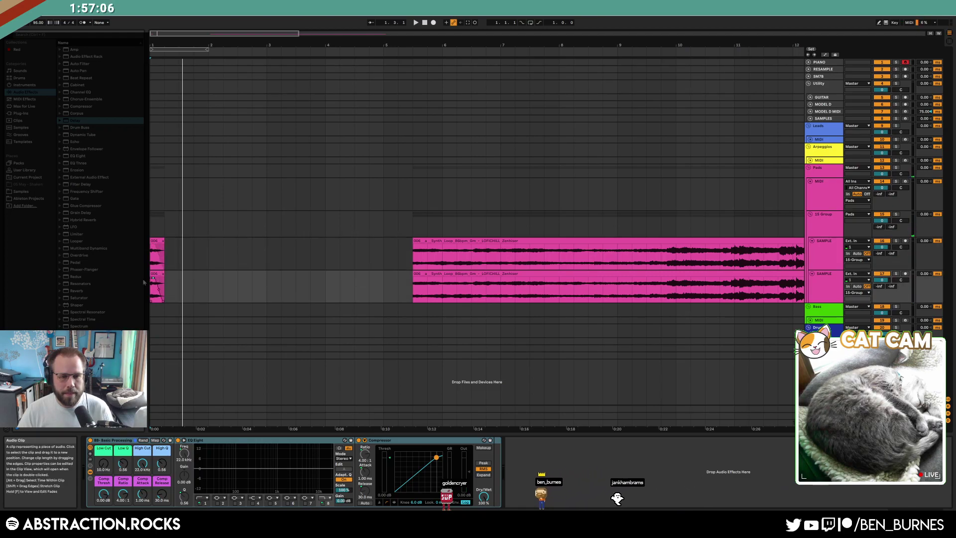
Try shortening both opening synth clips to half a beat and play them back.
left_click_drag(156, 37, 155, 84)
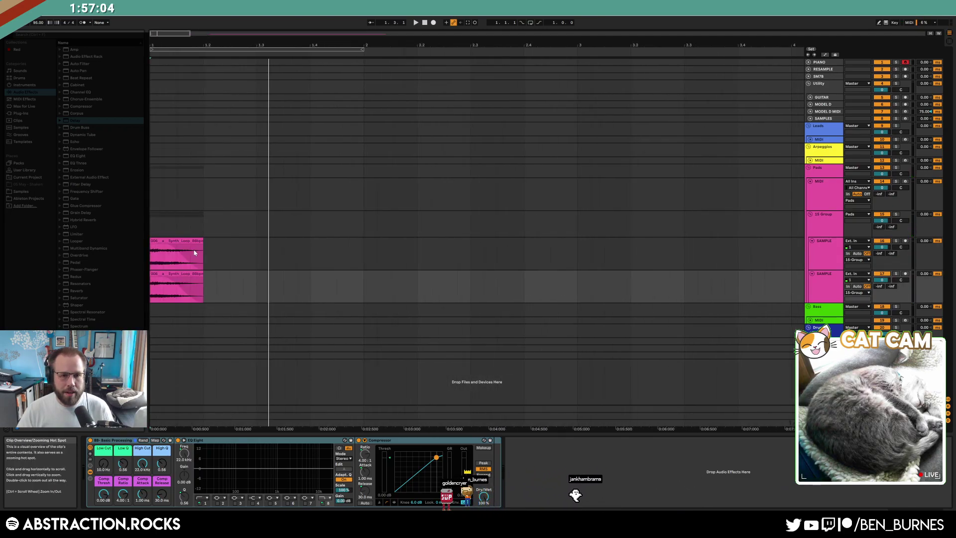
mouse_move(202, 241)
left_mouse_down()
mouse_move(168, 249)
mouse_move(178, 274)
left_mouse_up()
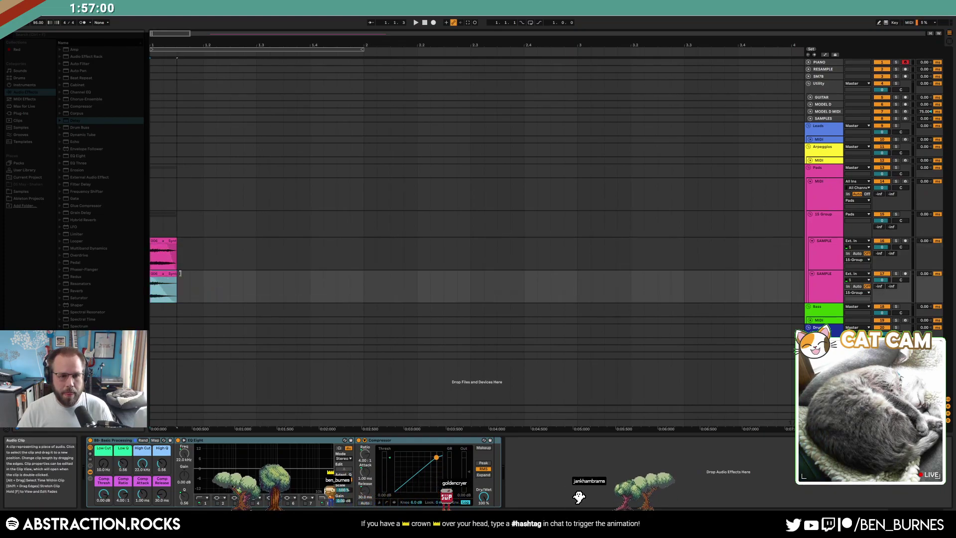
key("space")
key("space")
Extend both opening synth clips back to one beat, lengthen their fade-outs and play back the result.
left_click_drag(177, 241, 202, 241)
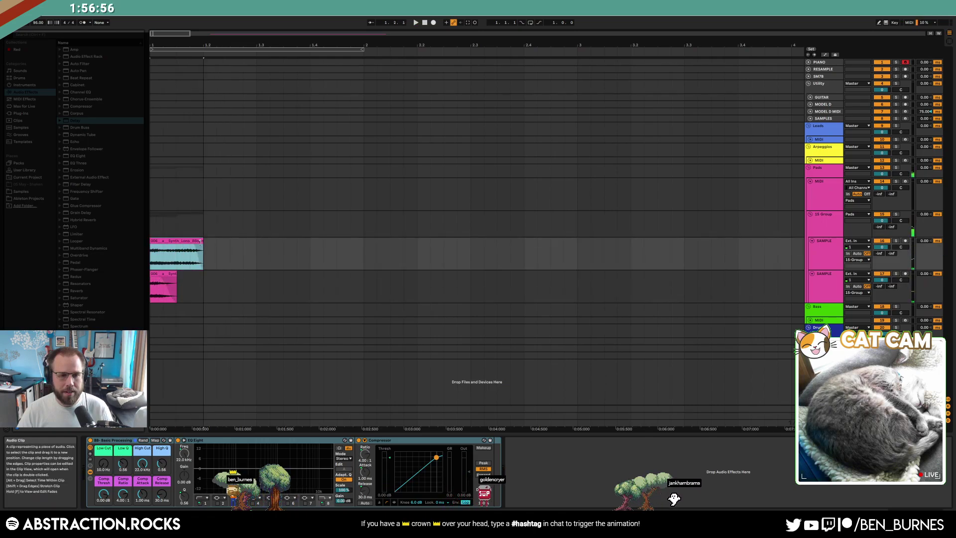
left_click_drag(190, 274, 170, 281)
left_click_drag(193, 249, 170, 250)
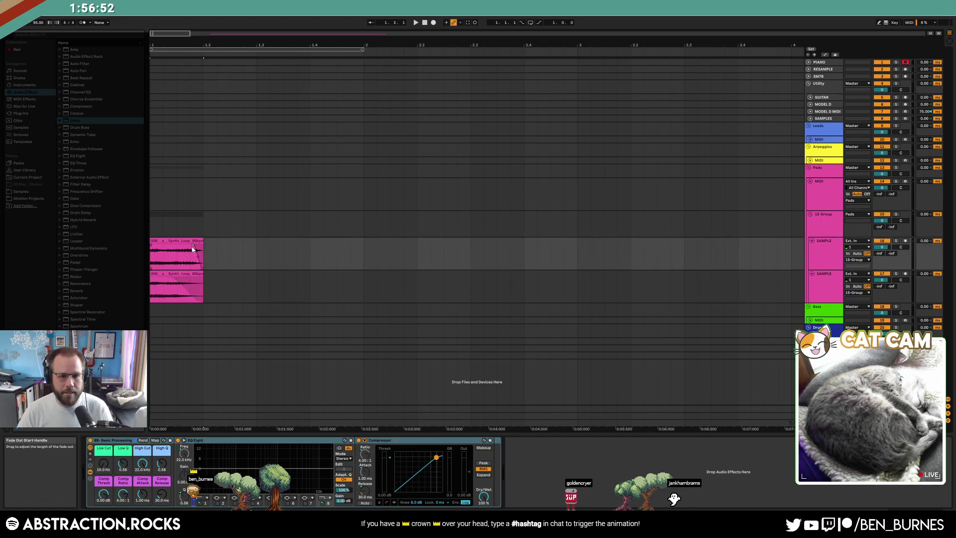
key("space")
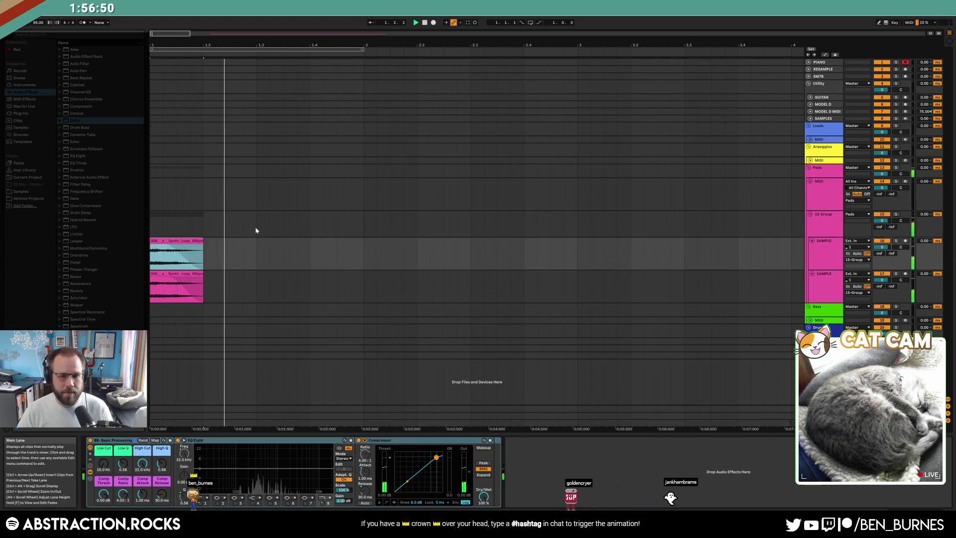
Select the Drums RACK track and browse the samples to the Vengeance Minimal House pack.
scroll(265, 217, "down", 5)
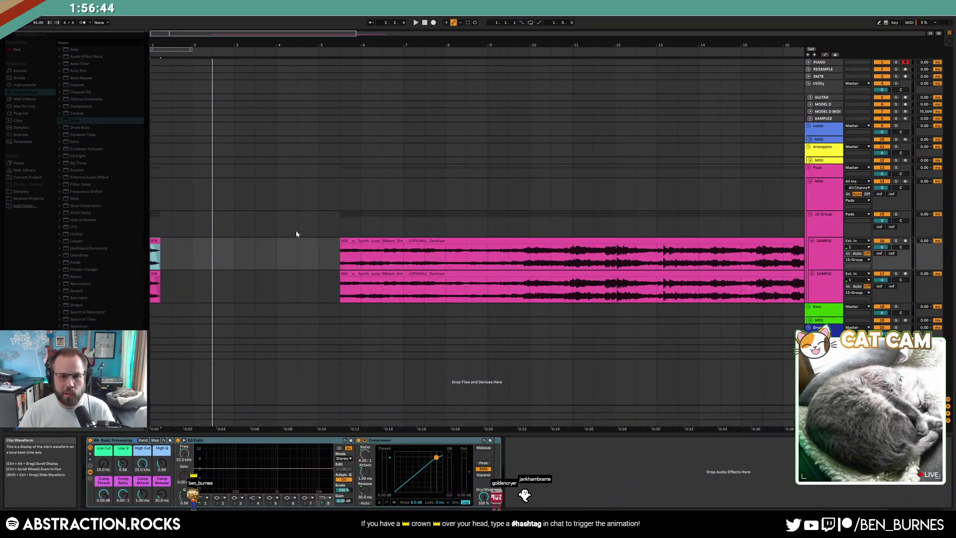
left_click(810, 341)
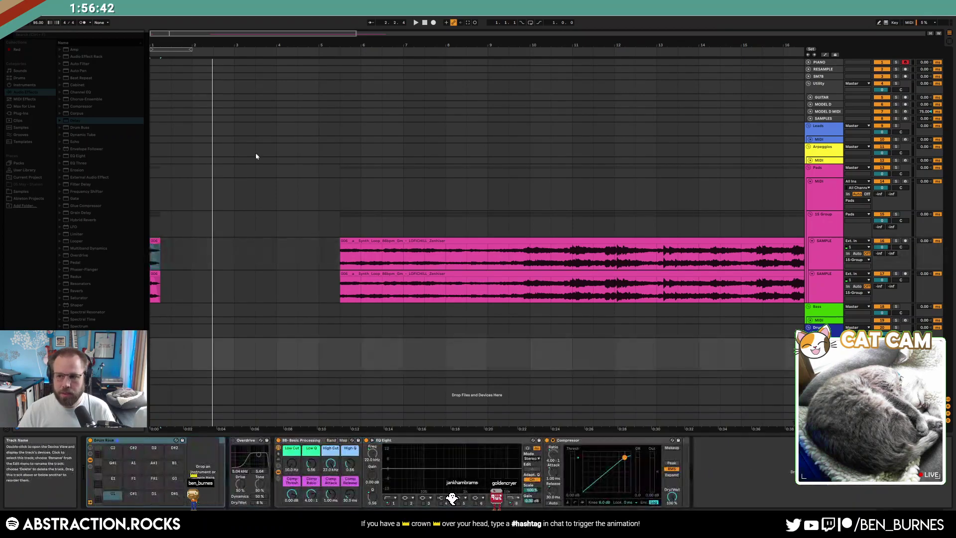
left_click(25, 193)
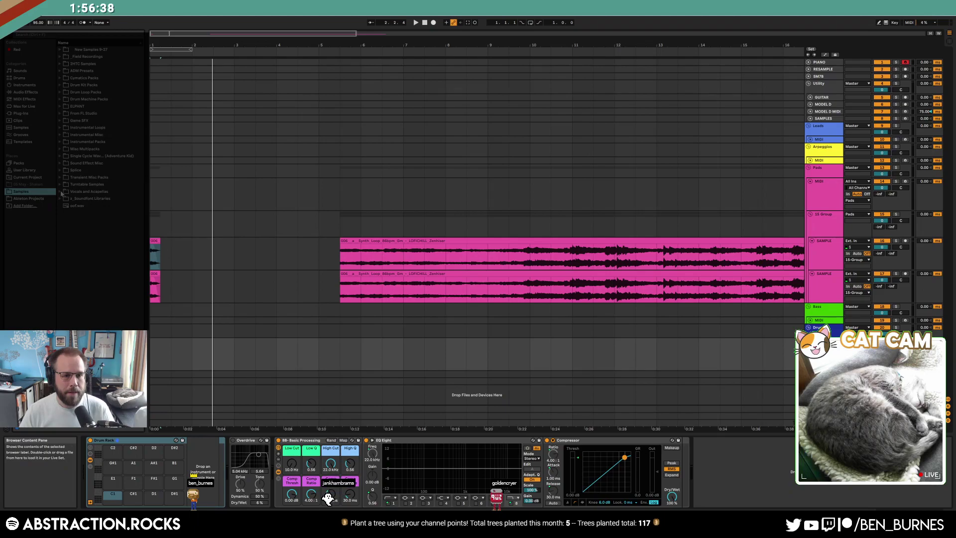
left_click(60, 150)
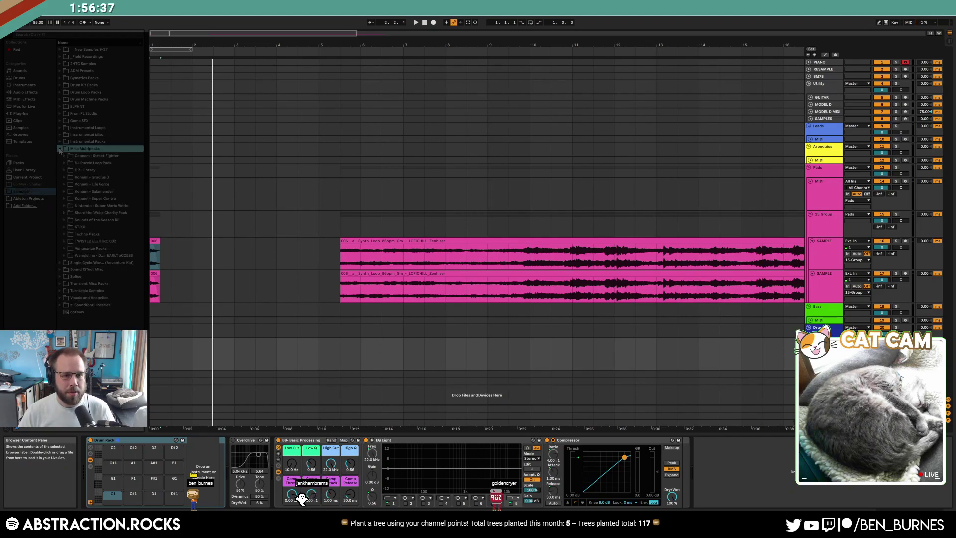
left_click(65, 248)
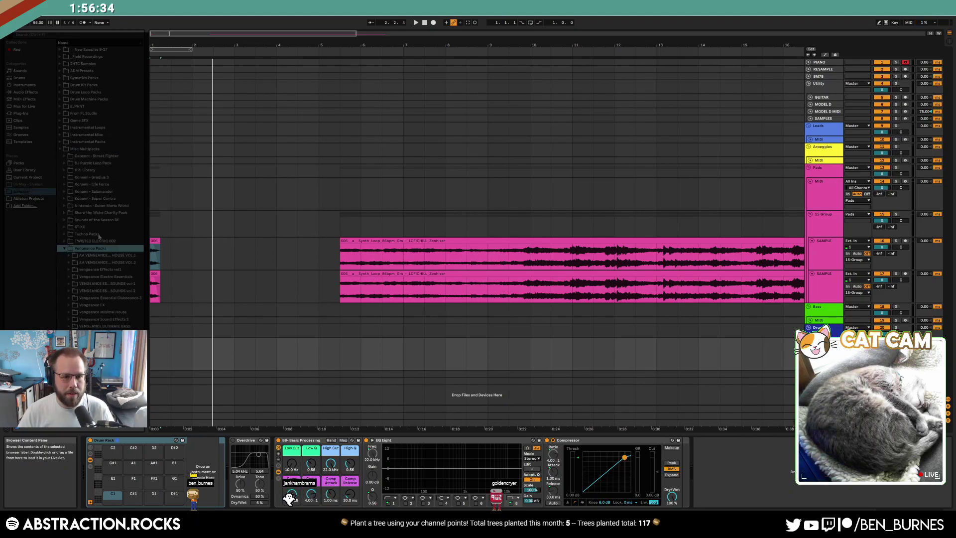
left_click(70, 312)
Load VMH1 Bassdrums 140.wav from the bassdrums folder onto the Drum Rack's C1 pad.
left_click_drag(142, 97, 142, 266)
left_click(74, 291)
left_click(97, 289)
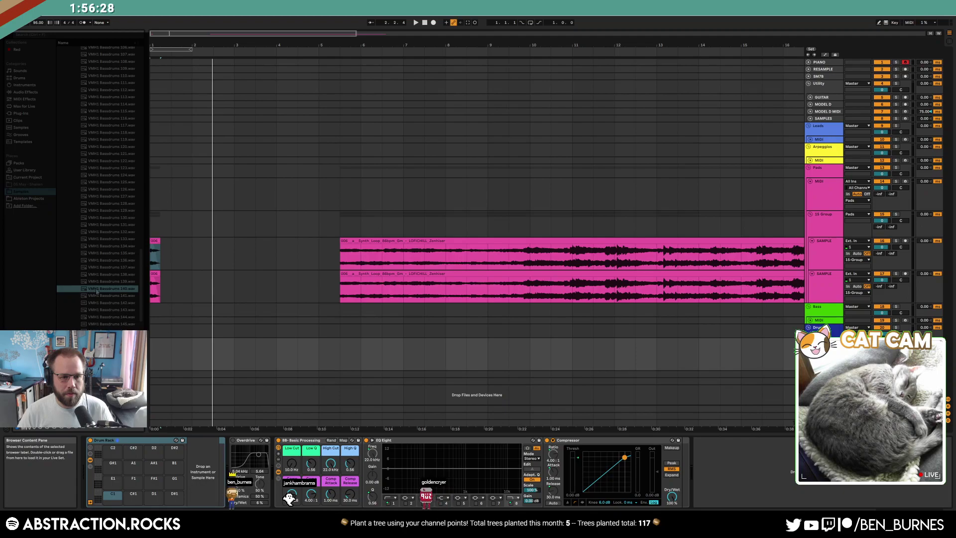
left_click_drag(110, 504, 111, 503)
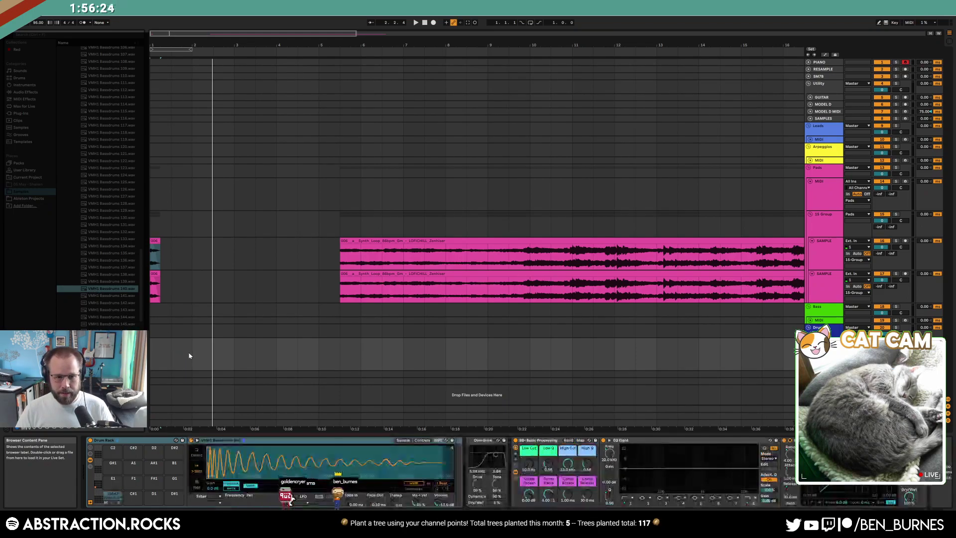
Insert a one-bar MIDI clip at bar 1 on the RACK track with a bass drum on every beat, and extend it to two bars.
left_click_drag(190, 354, 155, 351)
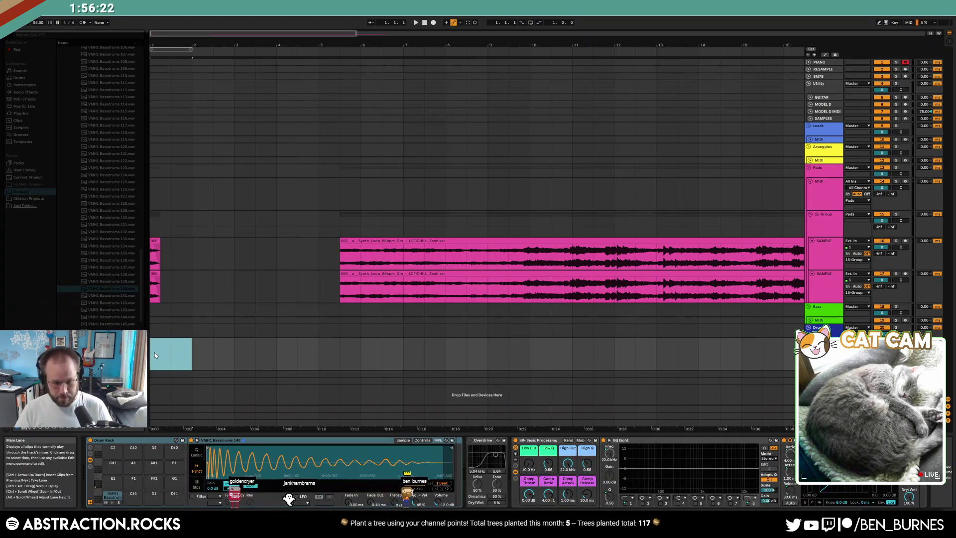
key("ctrl+shift+m")
double_click(459, 338)
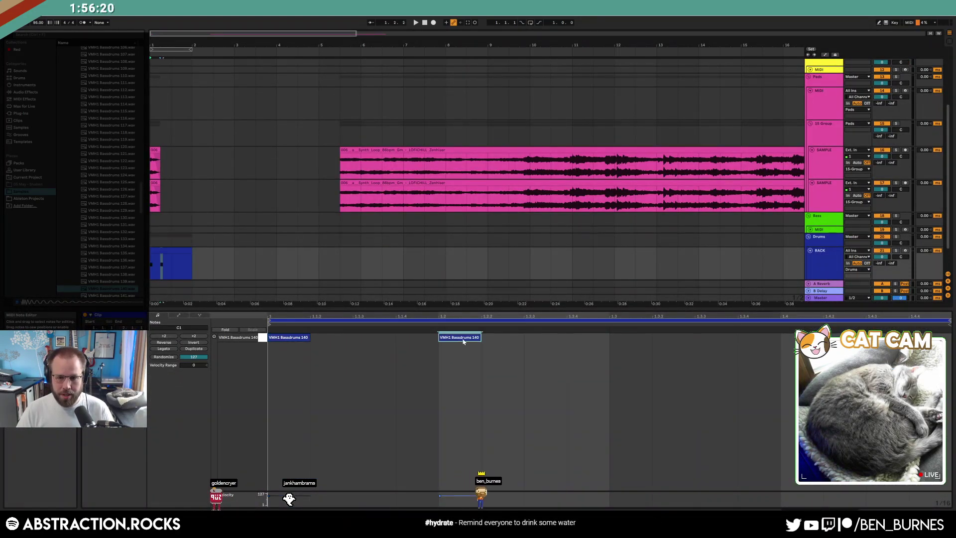
double_click(629, 339)
double_click(799, 338)
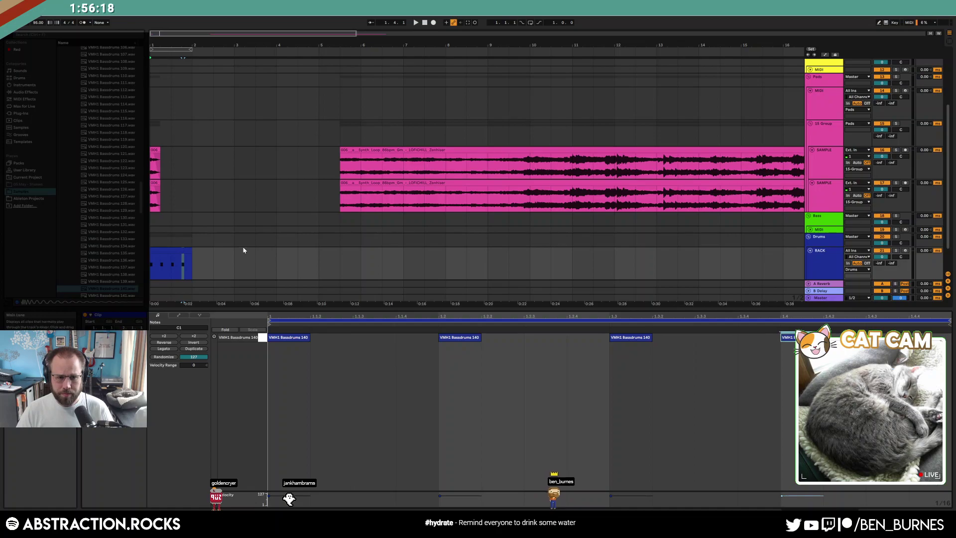
left_click_drag(191, 250, 235, 256)
key("shift+Tab")
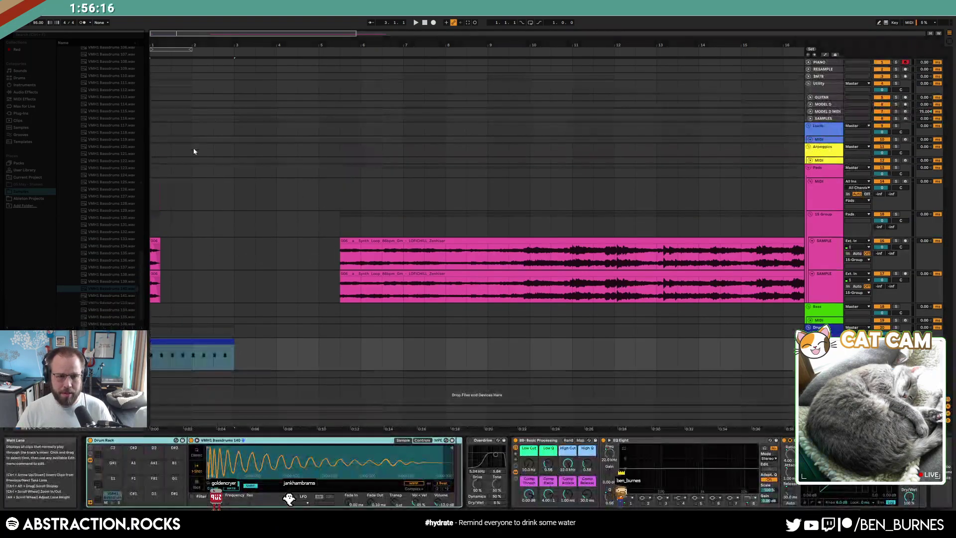
Raise the Delay feedback on the synth sample group to 60 % and play back the result.
left_click(171, 254)
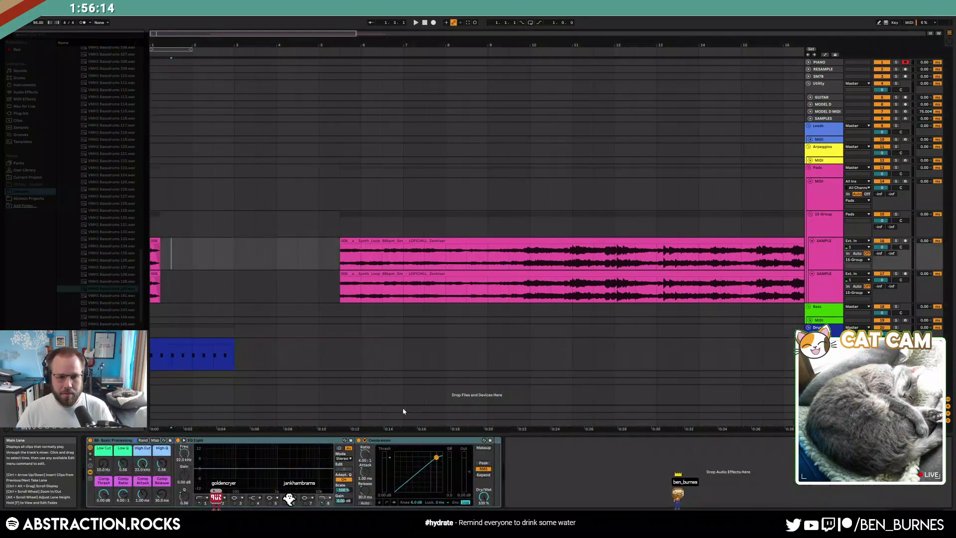
left_click(171, 225)
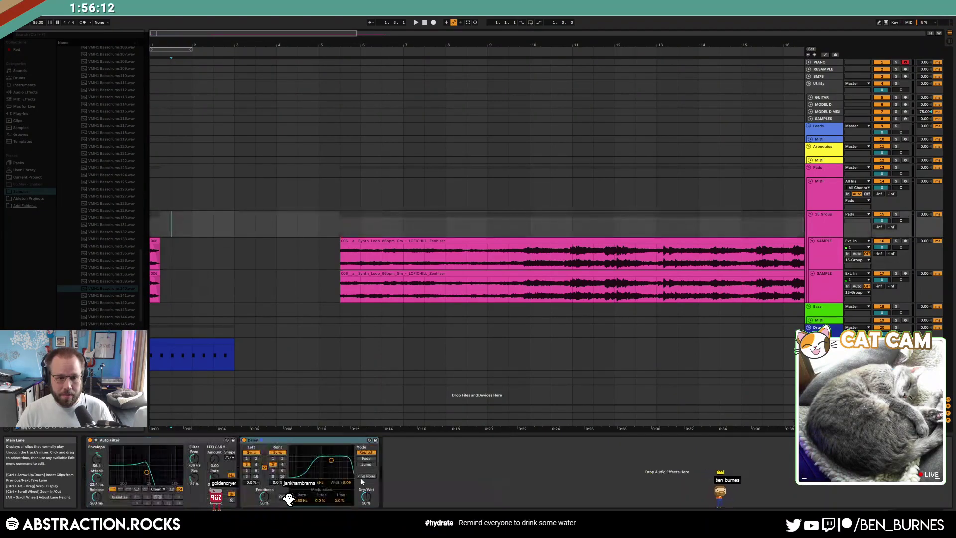
left_click_drag(264, 496, 264, 491)
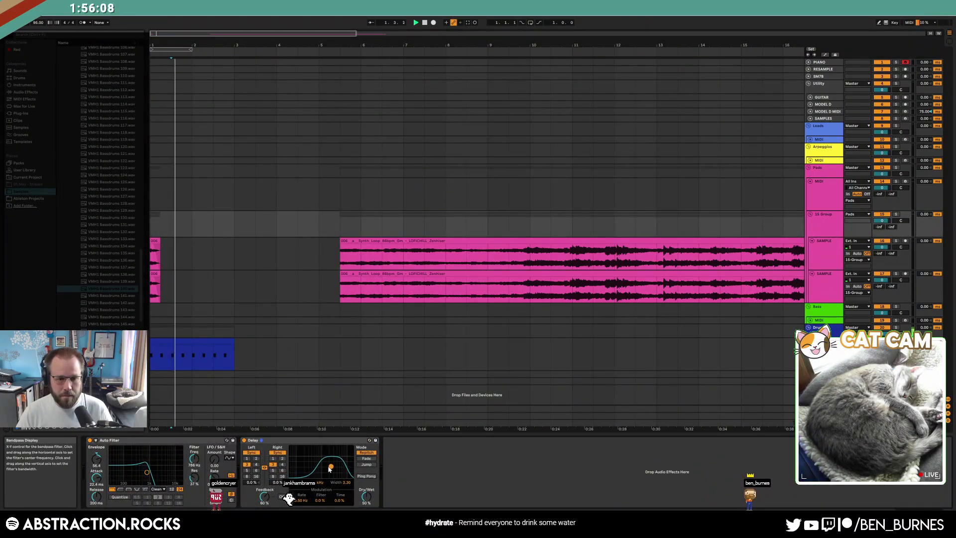
key("space")
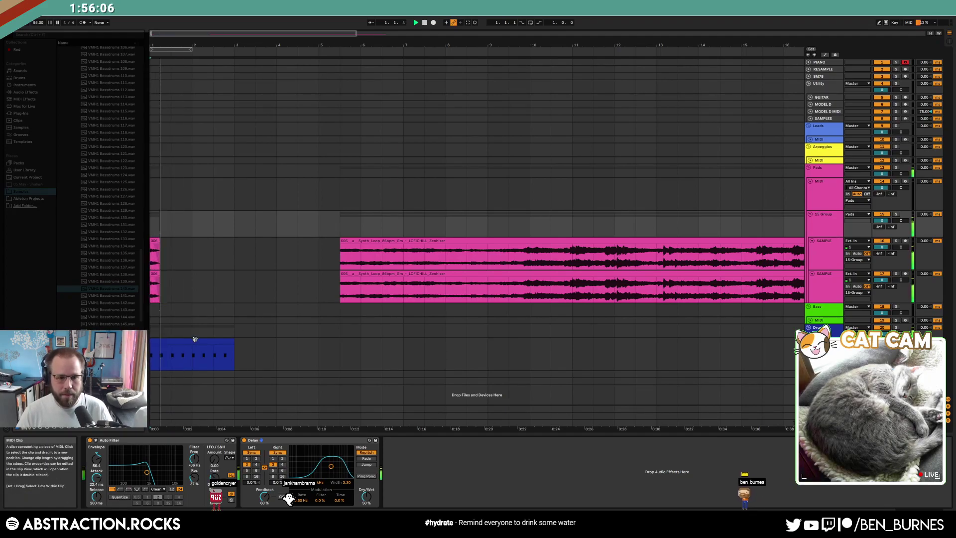
Loop the arrangement over the two-bar drum clip and duplicate the first bar of both SAMPLE tracks into bar 2.
left_click(195, 339)
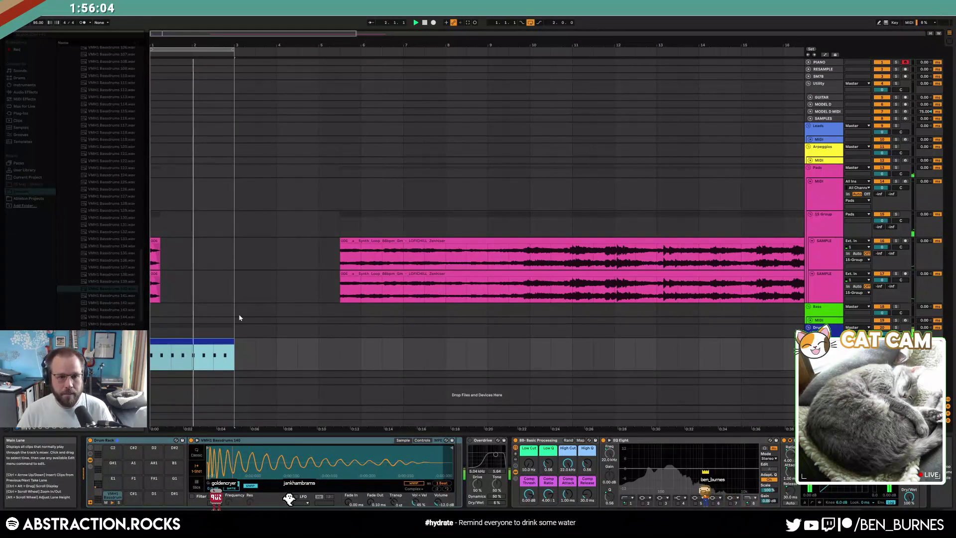
left_click_drag(178, 268, 145, 296)
key("ctrl+d")
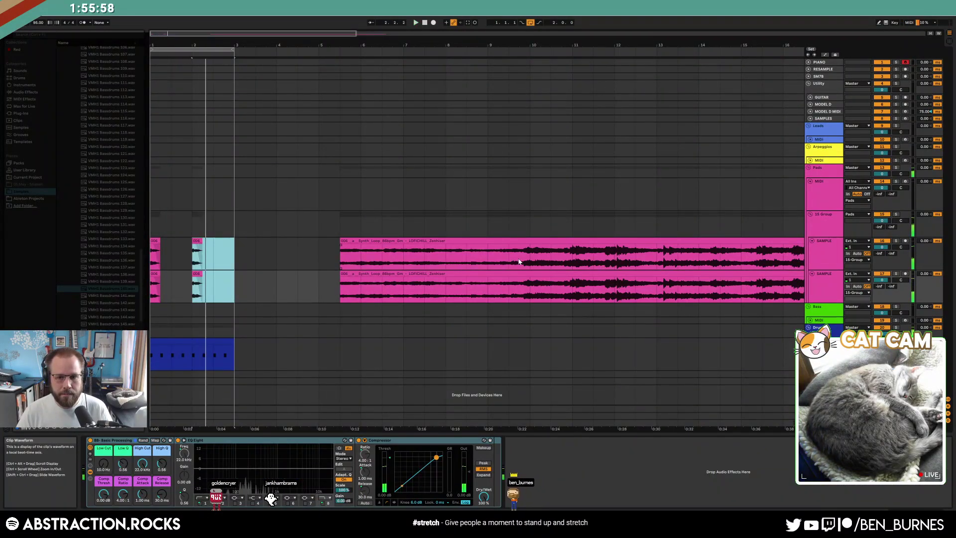
Audition the long synth clips just before bar 10 and copy a one-beat slice there from both SAMPLE tracks.
left_click(529, 266)
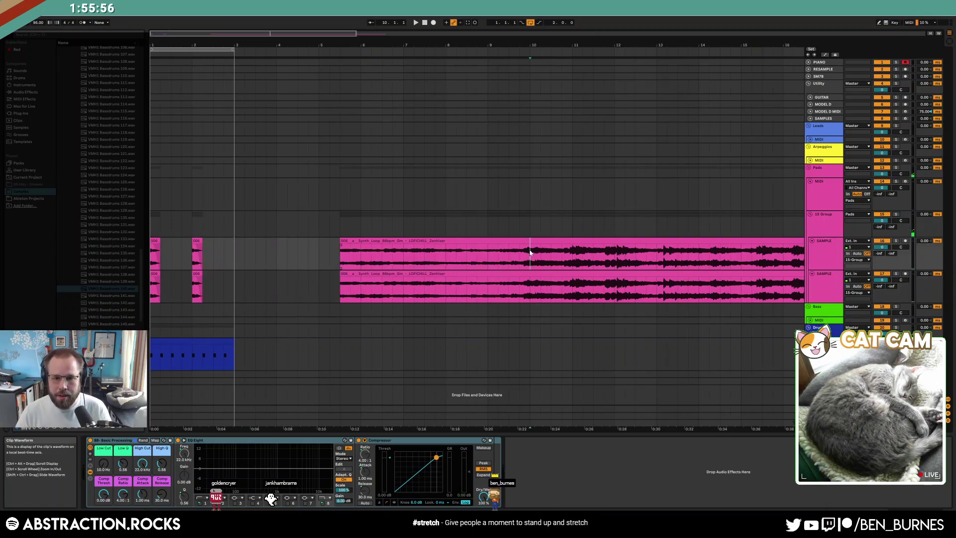
scroll(530, 258, "up", 3)
left_click(512, 257)
key("space")
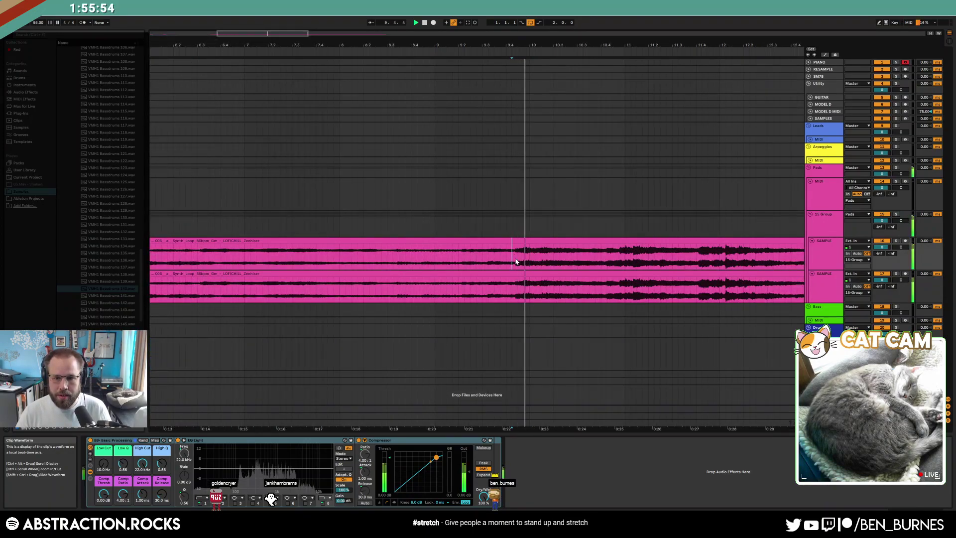
key("space")
left_click_drag(524, 256, 536, 300)
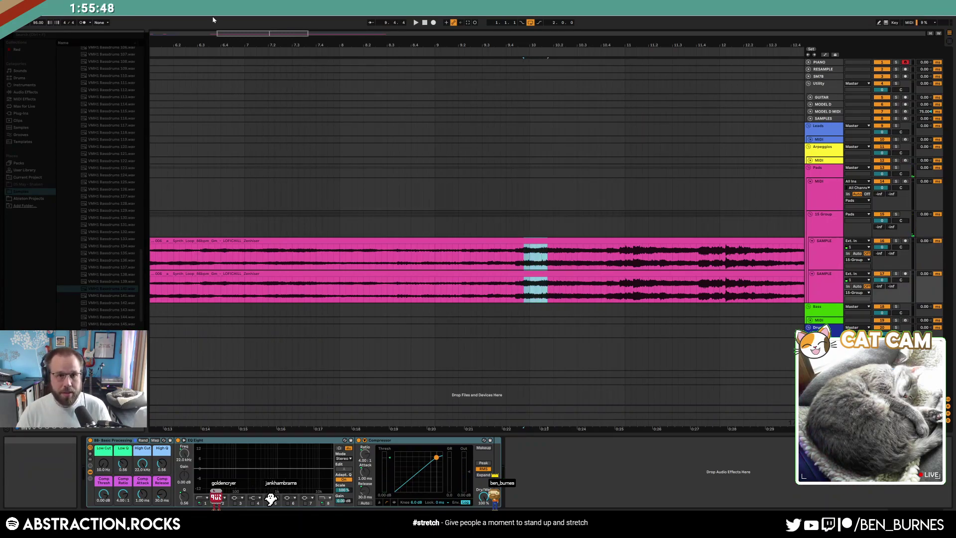
Replace the one-beat synth clips at bar 2 with the copied slice and give both layers long fade-outs.
left_click(161, 34)
left_click(244, 259)
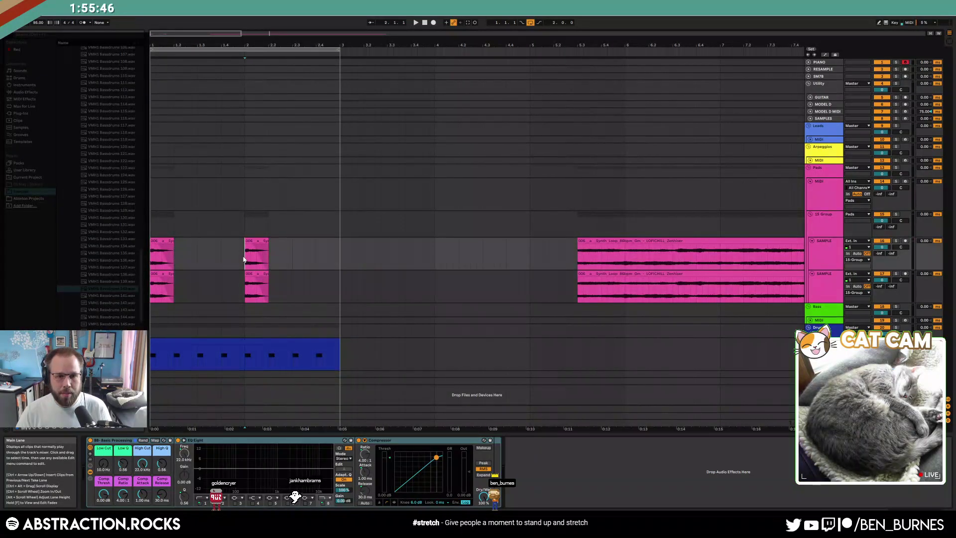
left_click_drag(244, 259, 268, 281)
key("r")
left_click_drag(267, 245, 251, 246)
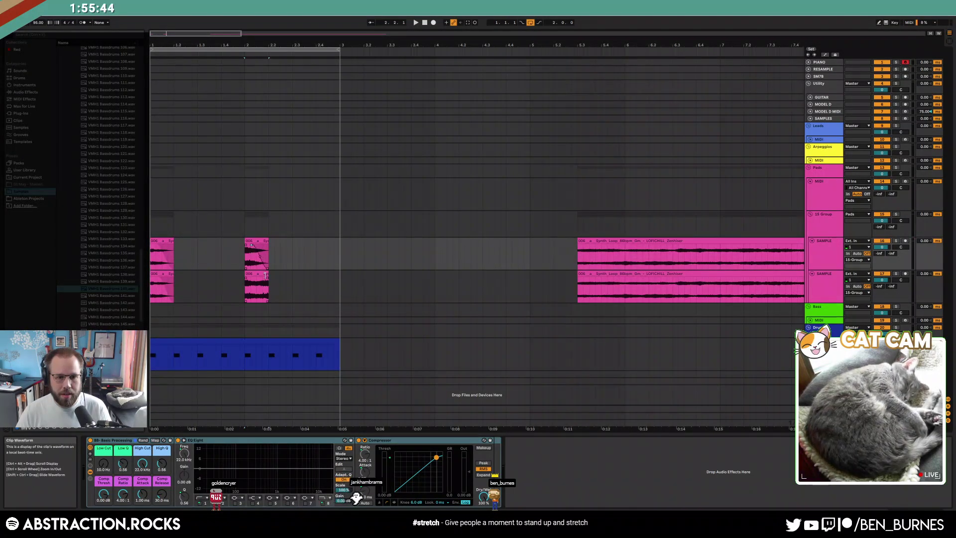
left_click_drag(268, 278, 251, 279)
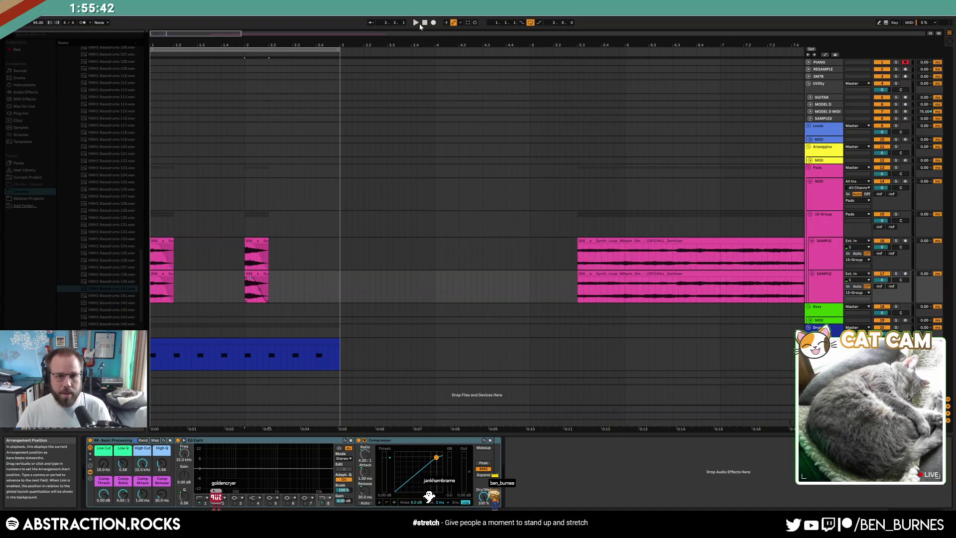
On the synth sample group, set the Delay Dry/Wet to 44 % and the Auto Filter frequency to 1.01 kHz while auditioning.
left_click(362, 227)
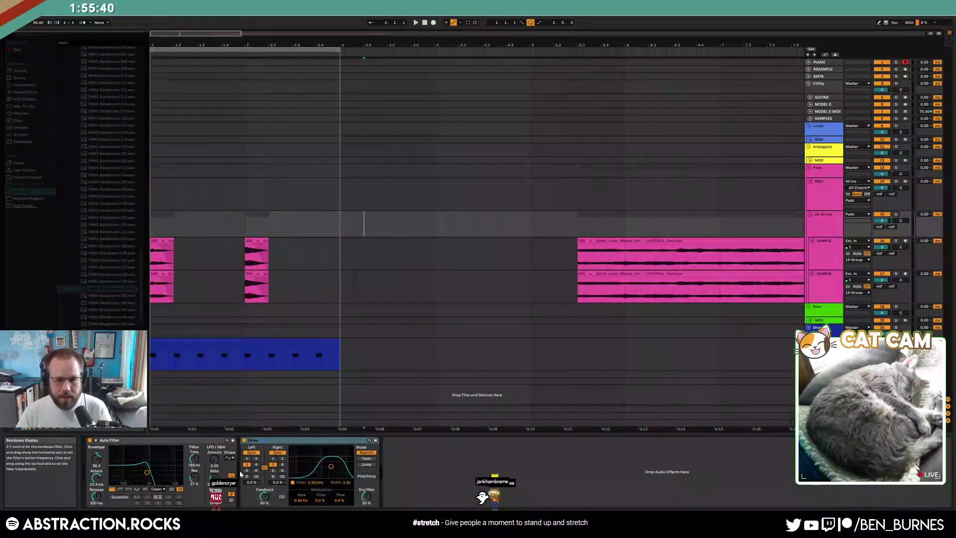
left_click_drag(366, 495, 366, 503)
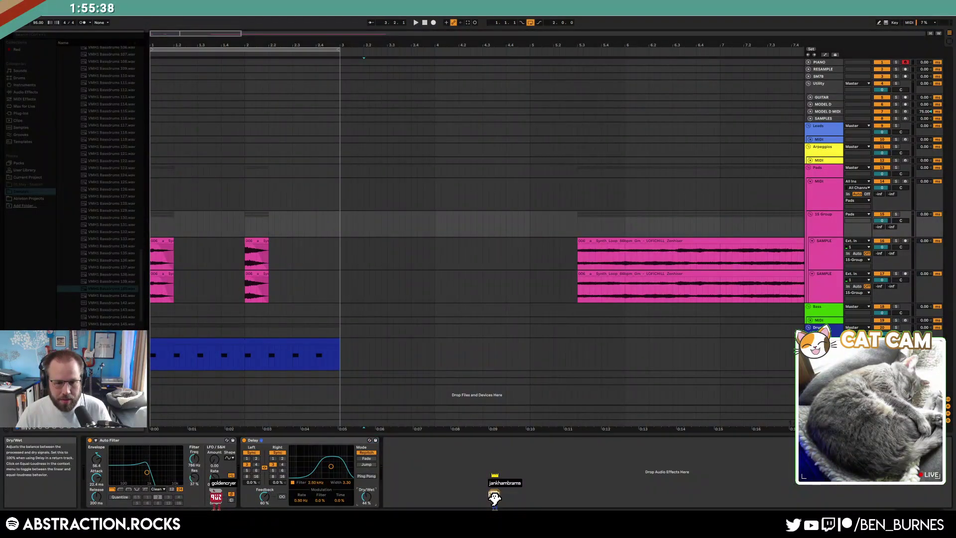
key("space")
left_click(425, 23)
left_click(424, 23)
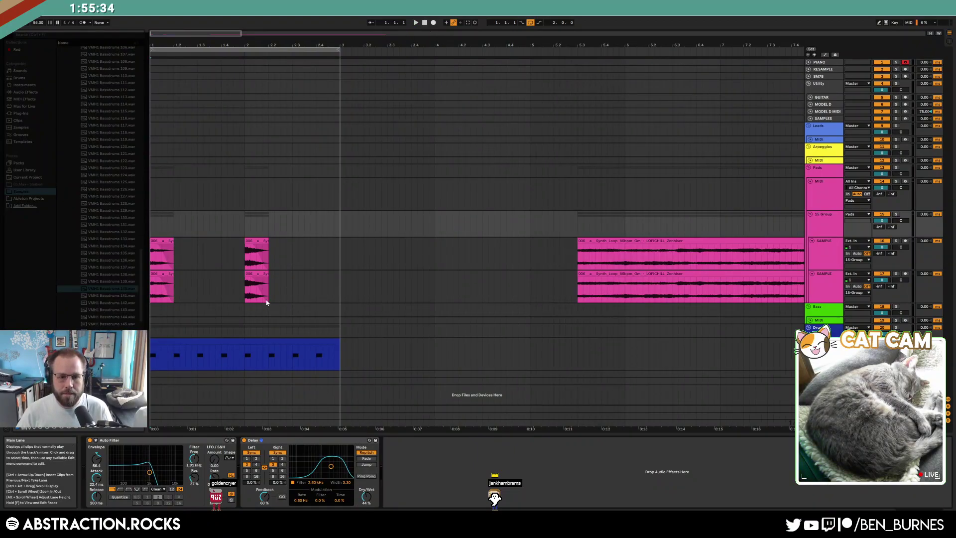
Shorten the VMH1 Bassdrums 140 sample to just over half its length, lengthen its fade-out and play the loop.
left_click(261, 340)
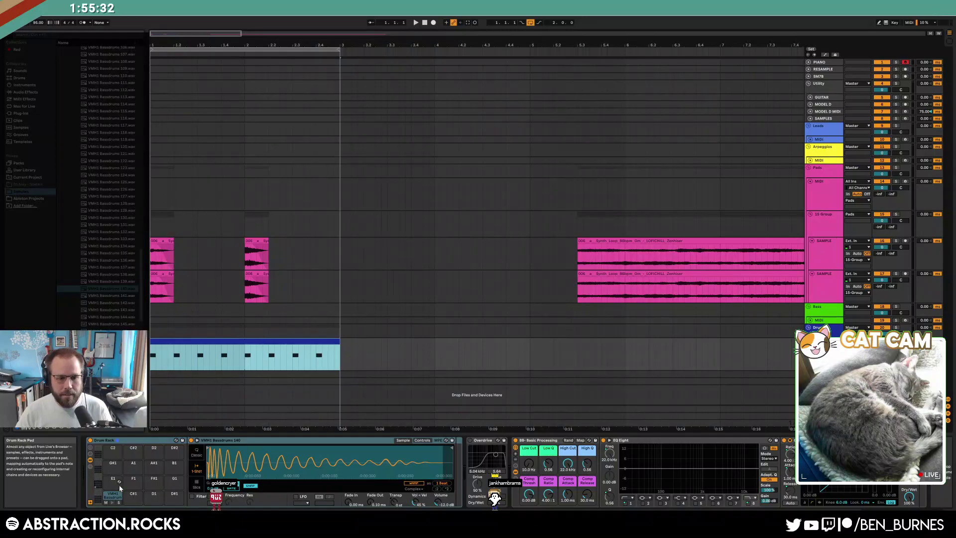
left_click(113, 496)
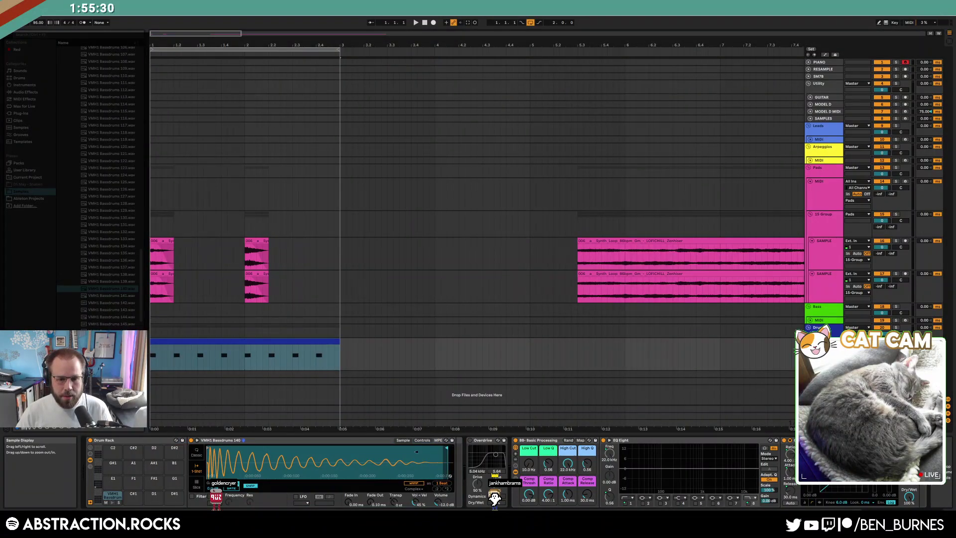
left_click_drag(447, 448, 320, 464)
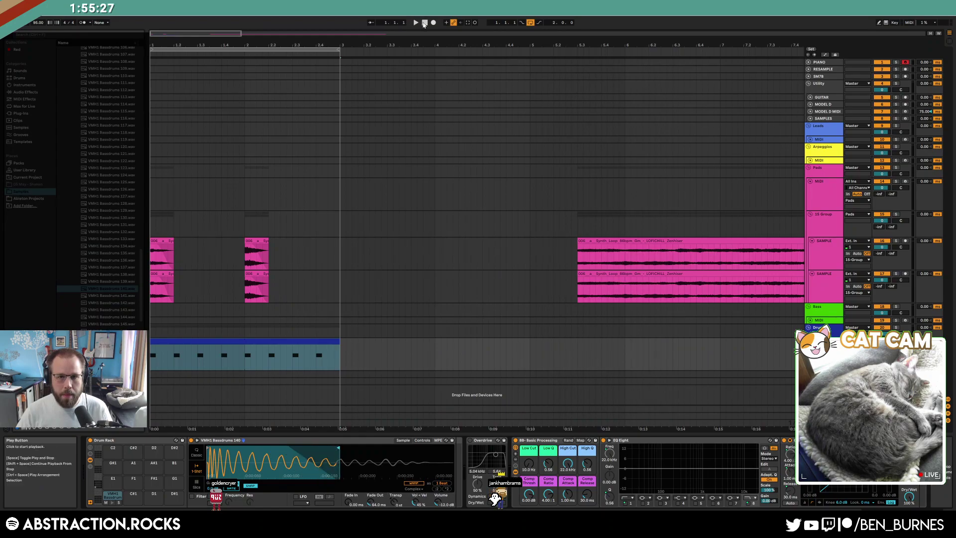
left_click(417, 23)
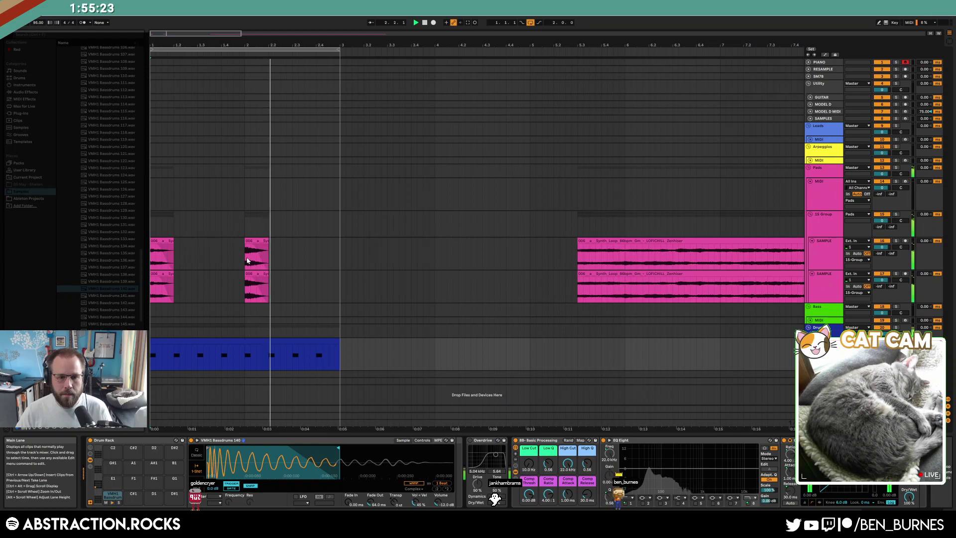
Lower the clip gain of both synth clips at bar 2 to about -6.3 dB.
left_click(252, 241)
left_click(258, 274, "shift")
key("shift+Tab")
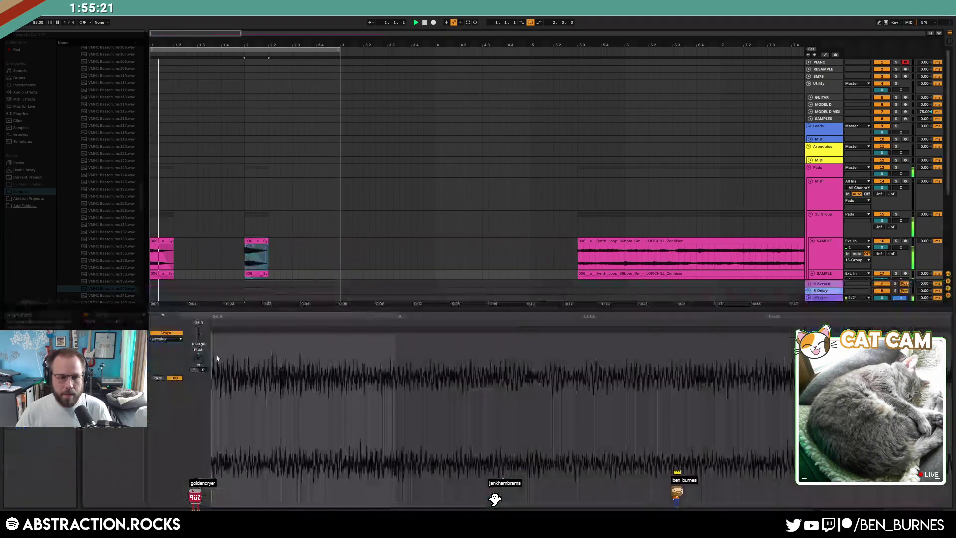
left_click_drag(200, 332, 200, 341)
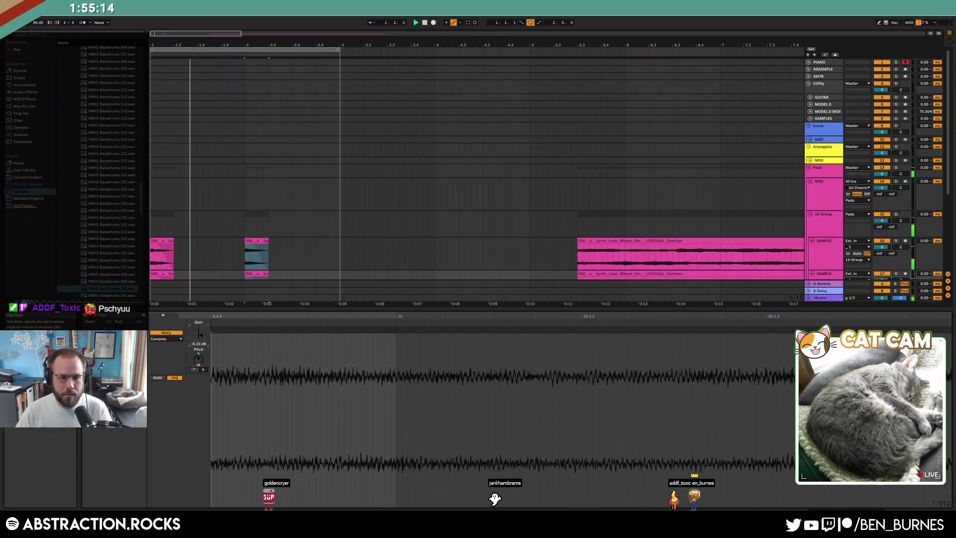
key("shift+Tab")
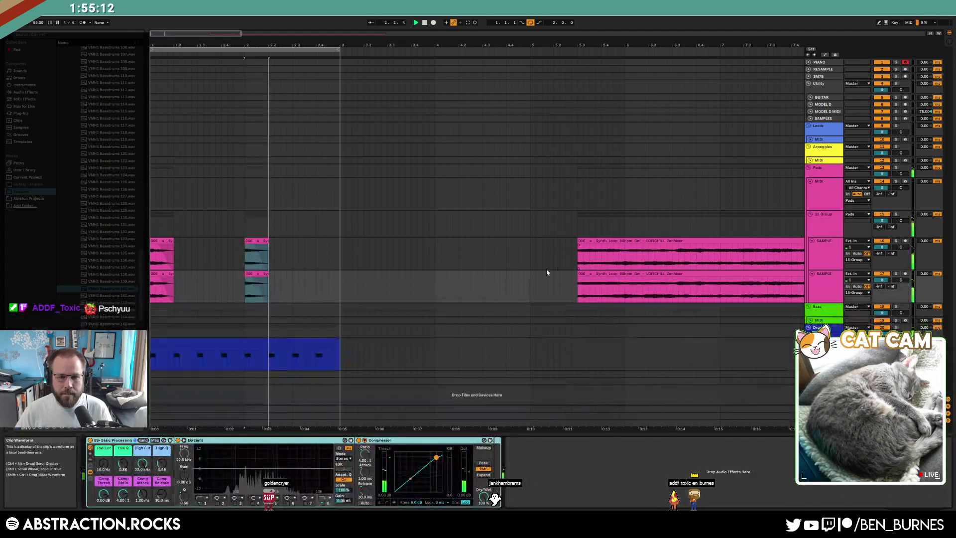
Enable the bass drum sampler's filter and lower its frequency to 1.37 kHz.
scroll(423, 188, "down", 5)
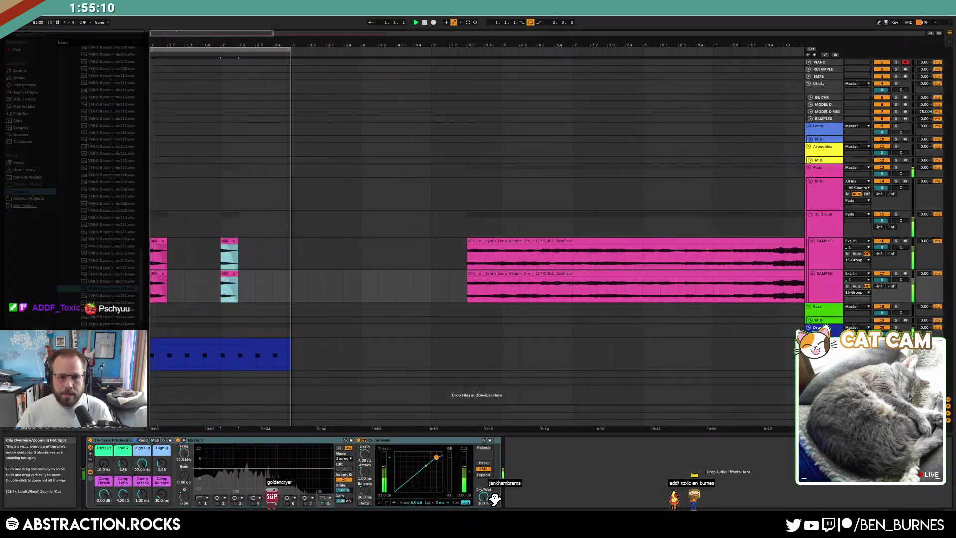
left_click(197, 344)
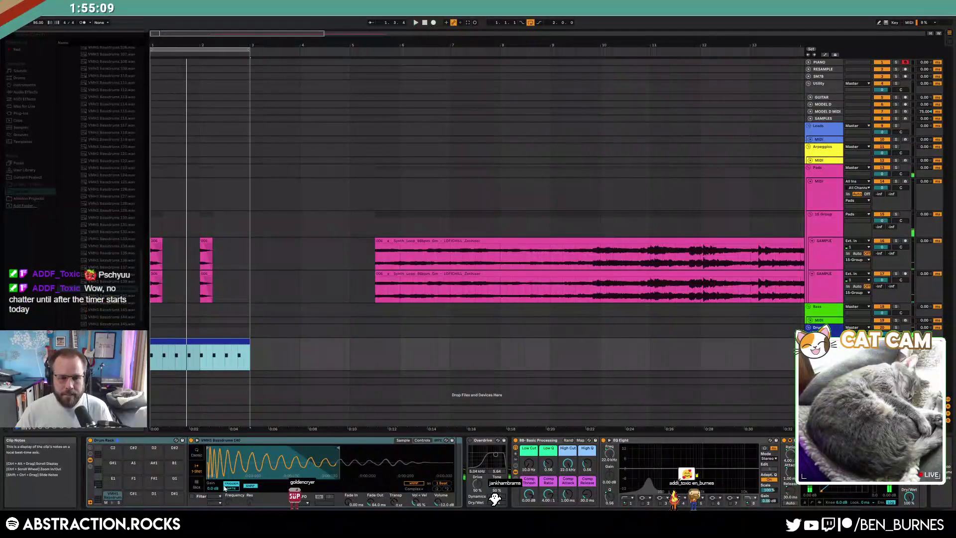
key("space")
left_click_drag(228, 501, 228, 533)
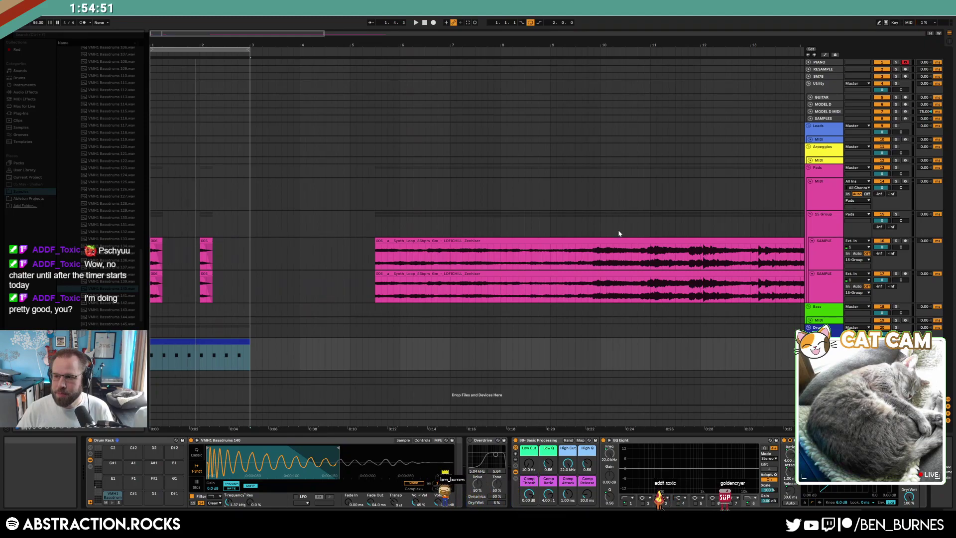
Copy a half-beat slice starting just after 13.1.3 from both long synth clips.
left_click_drag(284, 34, 333, 31)
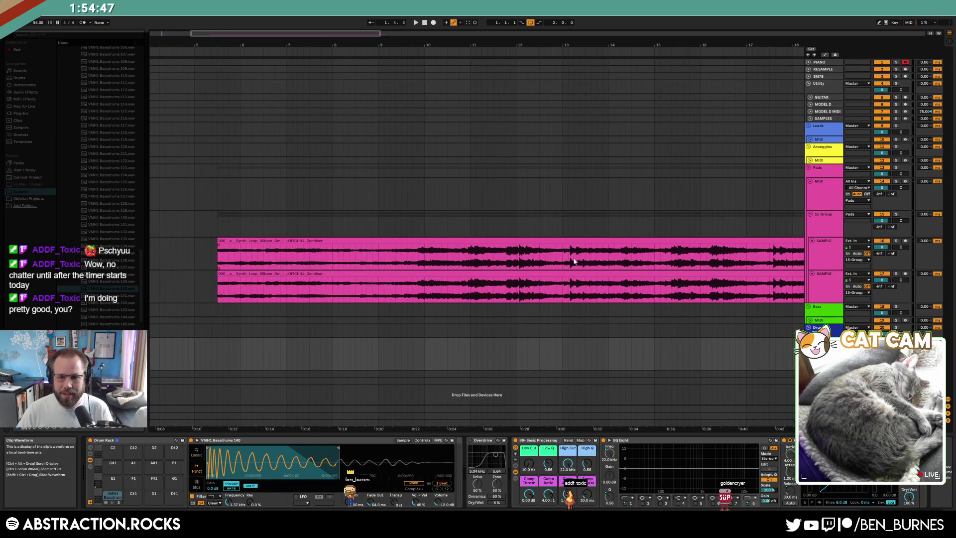
scroll(583, 263, "up", 5)
left_click_drag(460, 260, 488, 293)
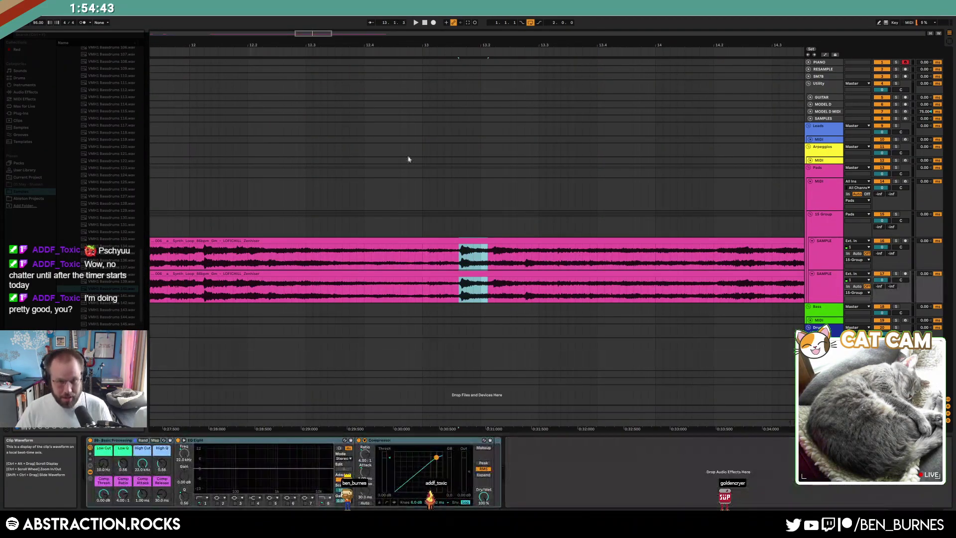
Move both layered synth clips at bar 2 half a beat earlier.
left_click(154, 33)
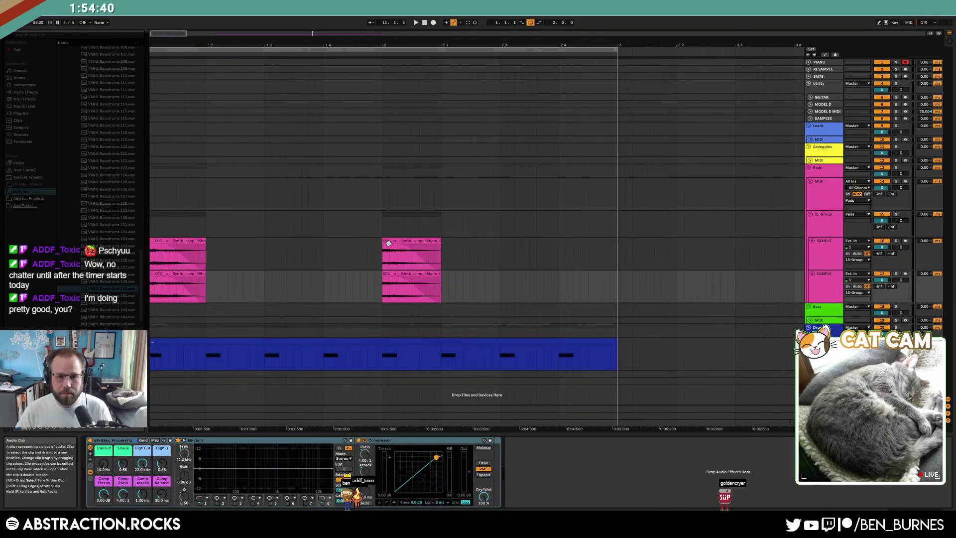
left_click(397, 269)
left_click(398, 273, "shift")
left_click_drag(397, 240, 368, 239)
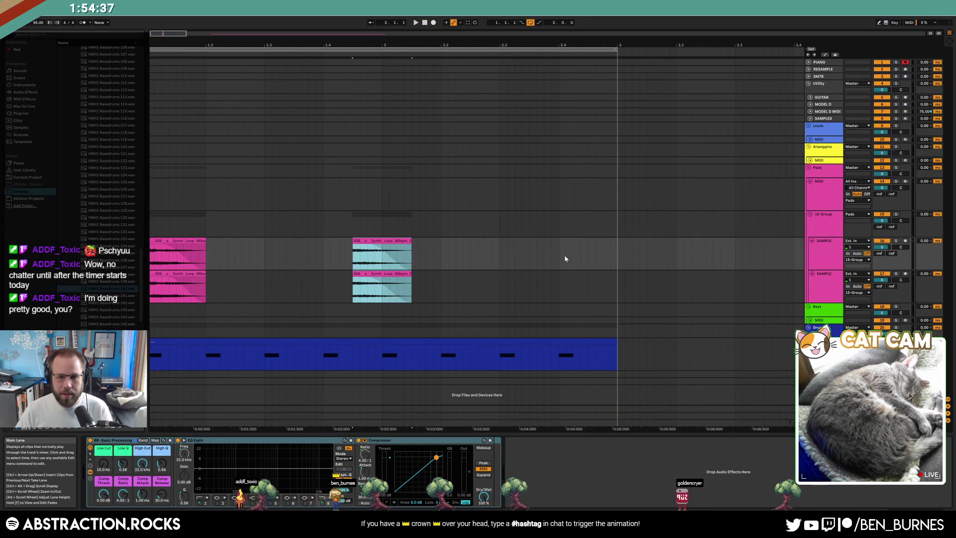
Paste the copied slice at beat 2.4 on both SAMPLE tracks, extend it to three-quarters of a beat and add fade-outs.
left_click(560, 255)
key("ctrl+v")
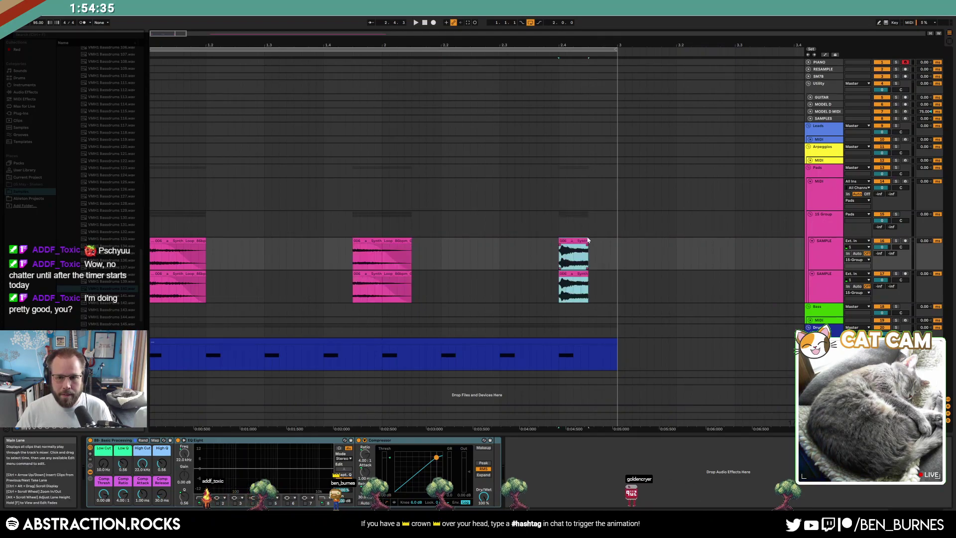
left_click_drag(591, 241, 603, 242)
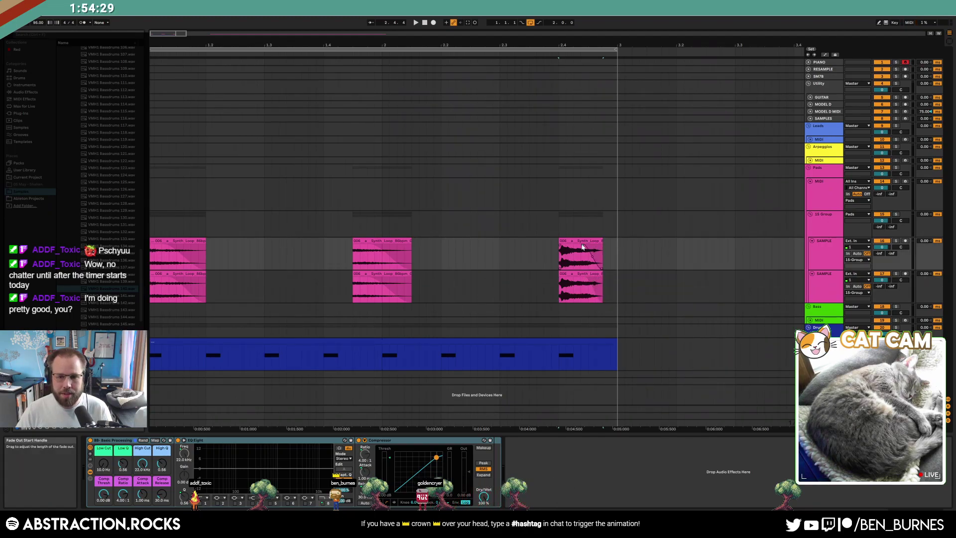
Lower the gain of both synth clips at beat 2.4 to about -4.85 dB and play the loop.
left_click(573, 269)
left_click(574, 274, "shift")
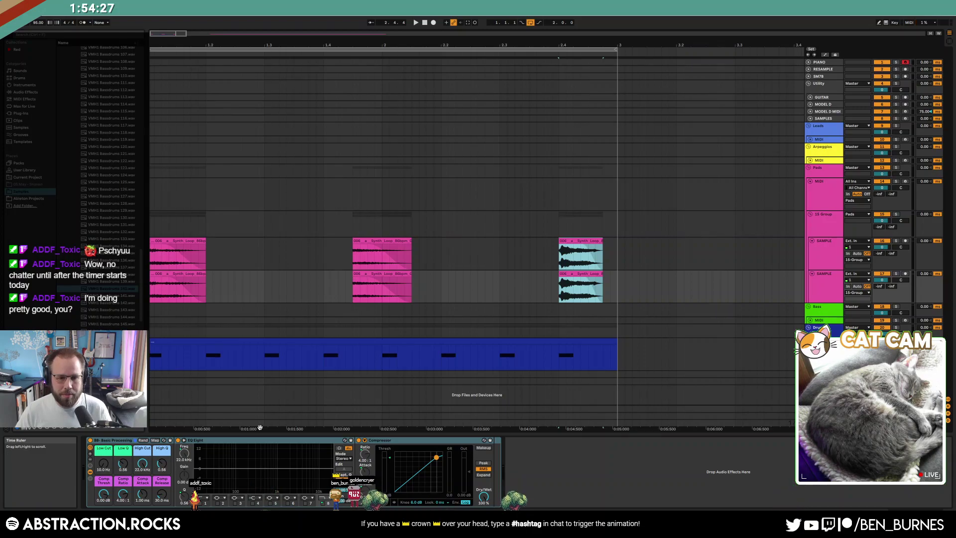
key("shift+Tab")
left_click_drag(200, 334, 200, 338)
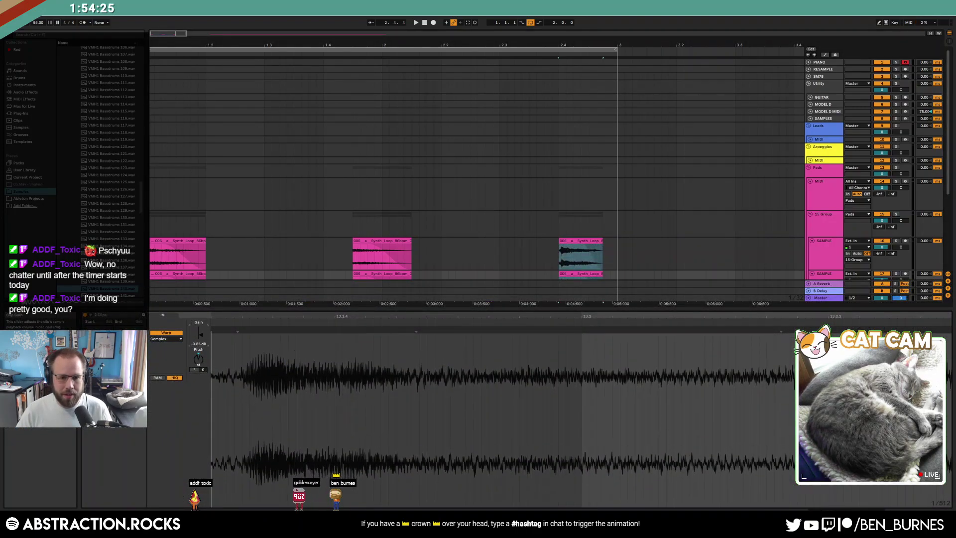
key("space")
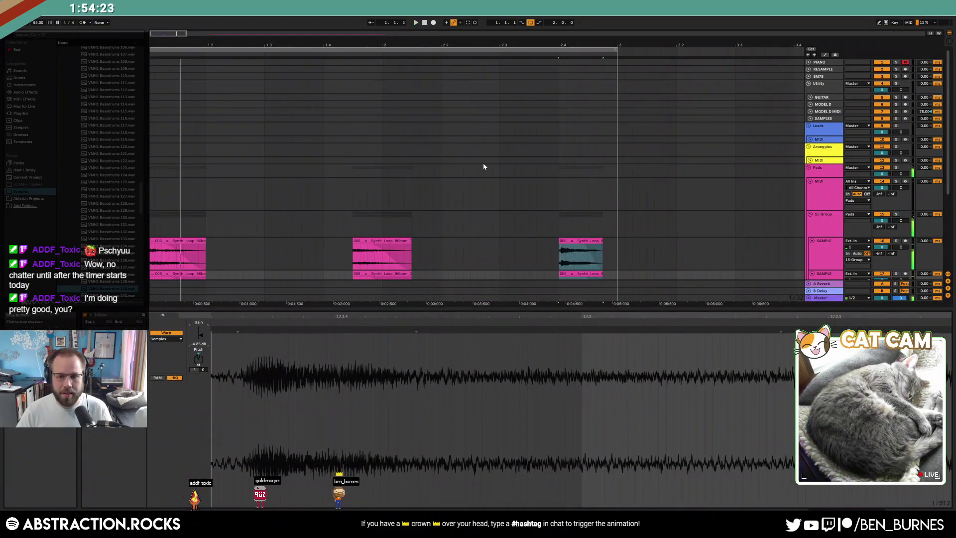
Audition both long synth clips from about 16.3 and copy the one-beat slice at 16.4.
left_click(578, 241)
mouse_move(346, 35)
left_mouse_down()
mouse_move(346, 26)
mouse_move(361, 26)
left_mouse_up()
scroll(448, 192, "down", 1)
scroll(448, 193, "down", 1)
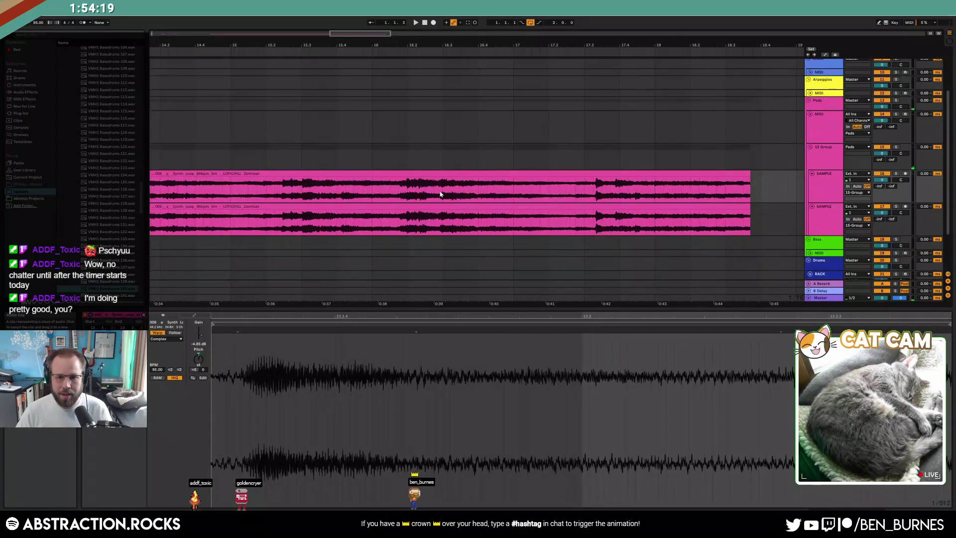
left_click(434, 192)
key("space")
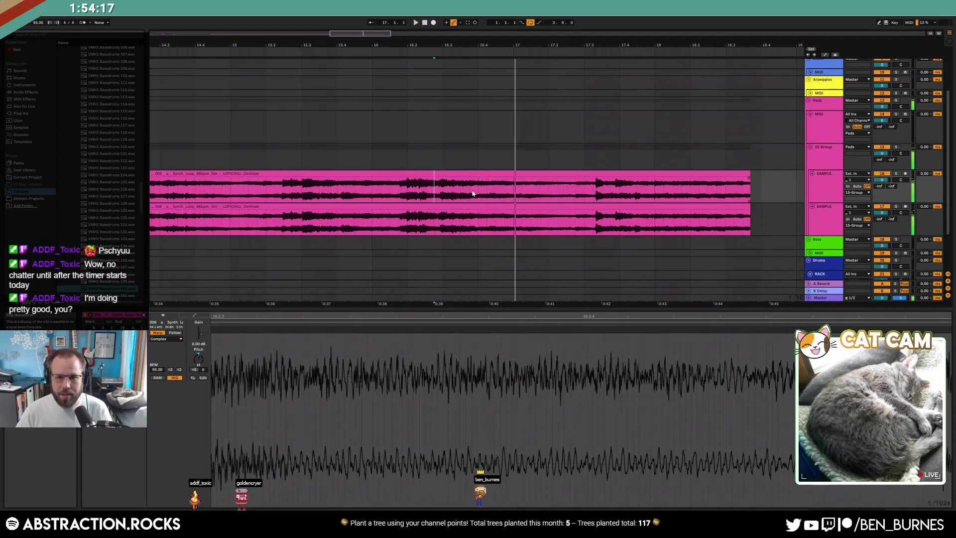
left_click_drag(478, 193, 514, 223)
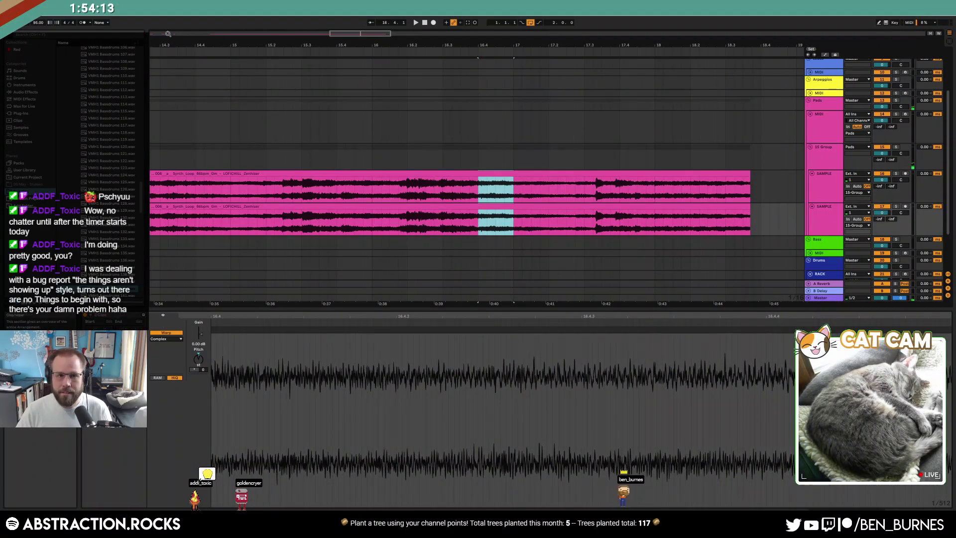
Paste the slice over the clips at beat 2.4 on both SAMPLE tracks, shorten it to three-quarters of a beat and add fade-outs.
left_click(168, 33)
left_click(397, 172)
key("ctrl+v")
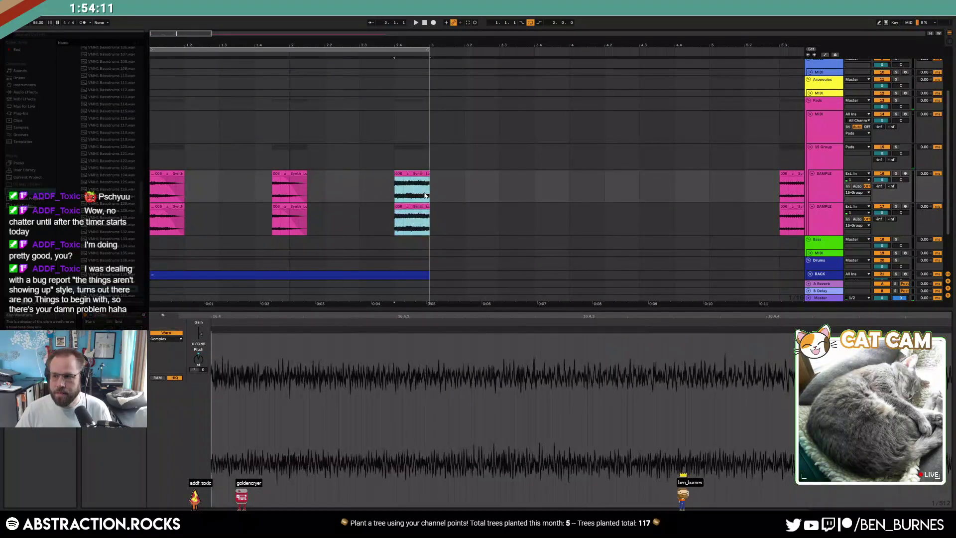
scroll(425, 195, "up", 3)
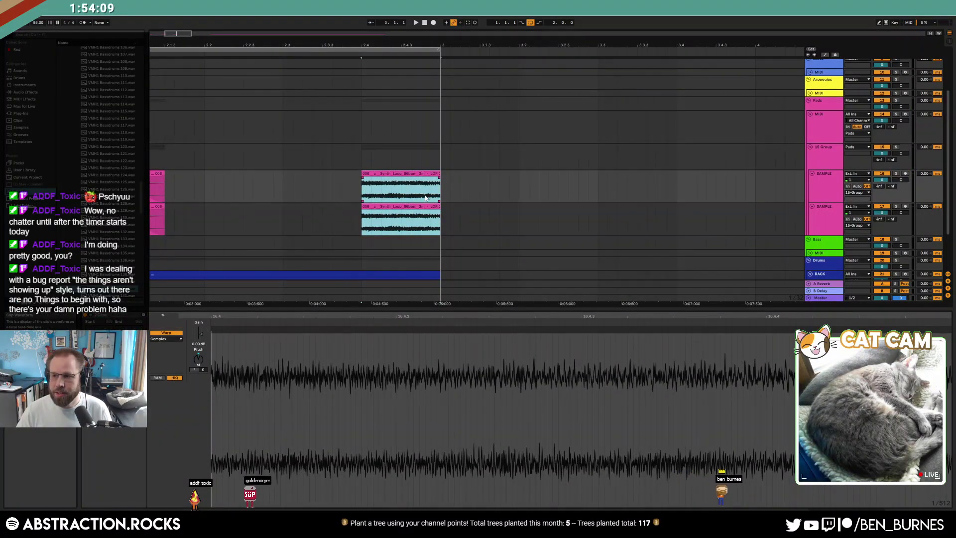
left_click_drag(439, 182, 390, 180)
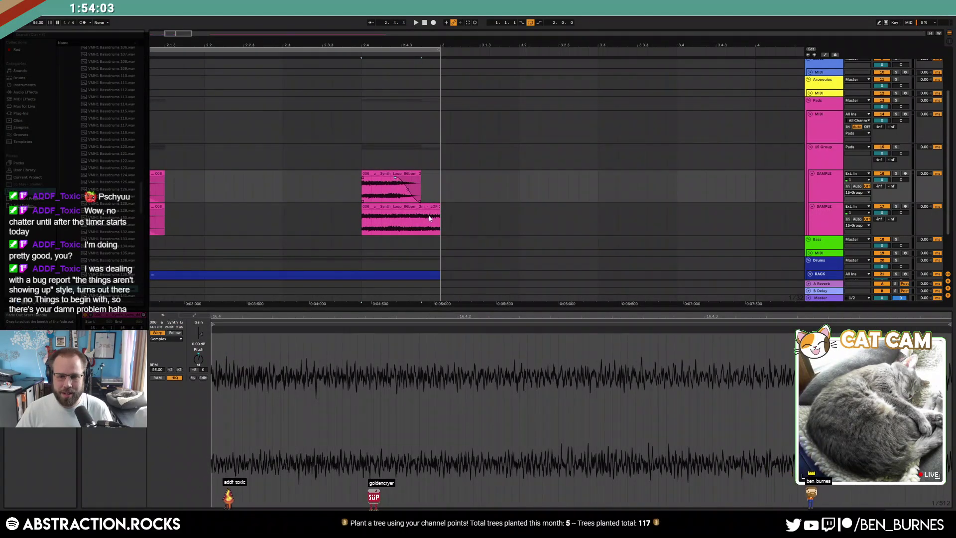
left_click_drag(437, 208, 408, 217)
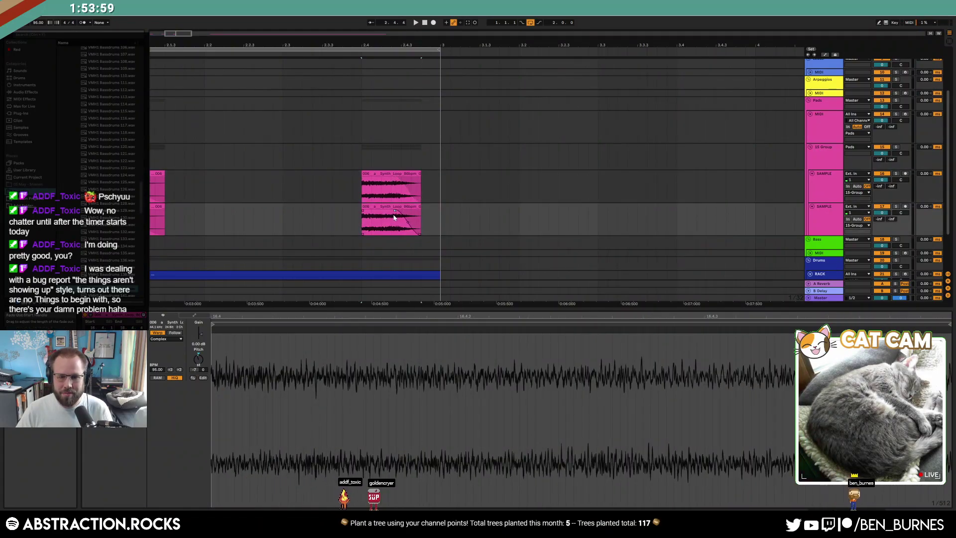
Lower the gain of both synth clips at beat 2.4 to about -4.5 dB.
left_click(374, 204, "shift")
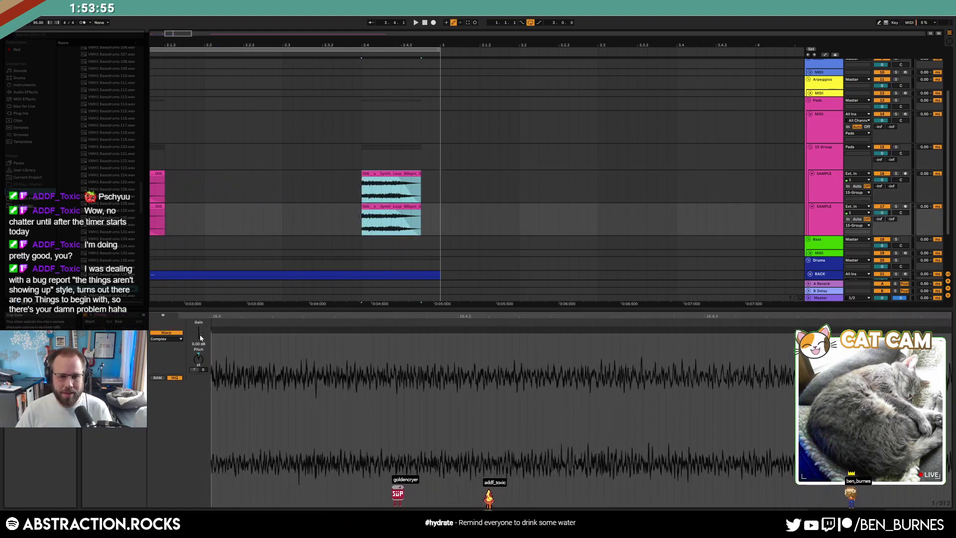
left_click_drag(201, 335, 201, 344)
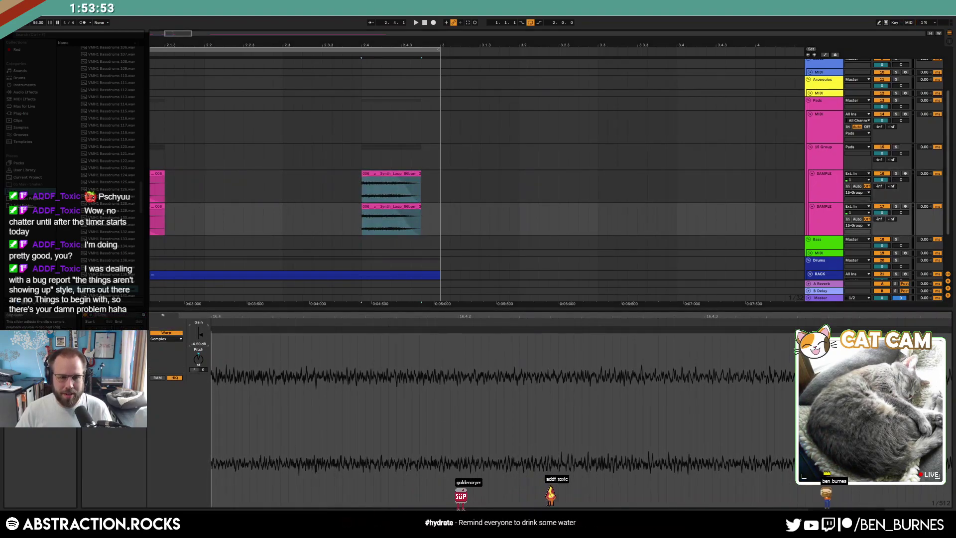
left_click(282, 218)
Move the layered synth clips near bar 2 to beat 1.4, and the last pair to beat 2.3, extended to a full beat.
left_click_drag(172, 35, 157, 28)
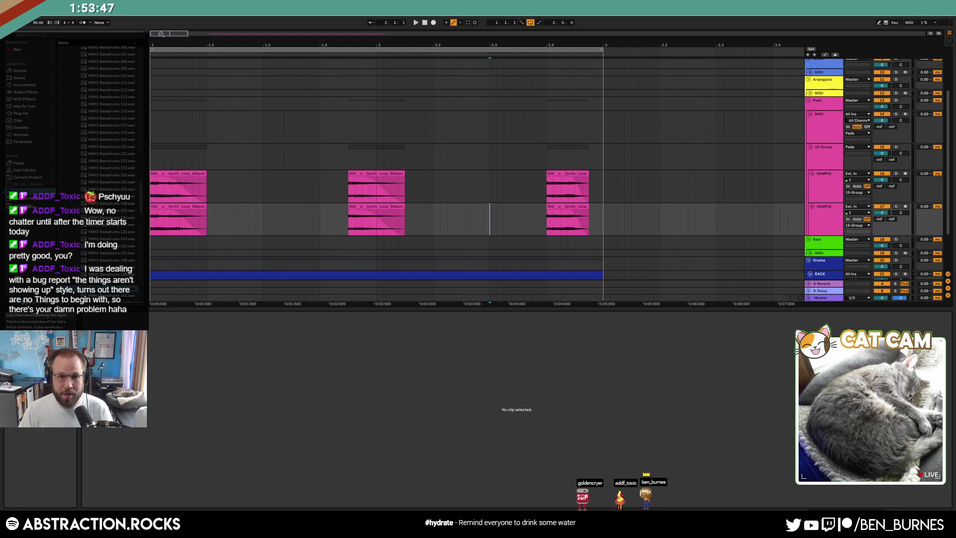
left_click(364, 174)
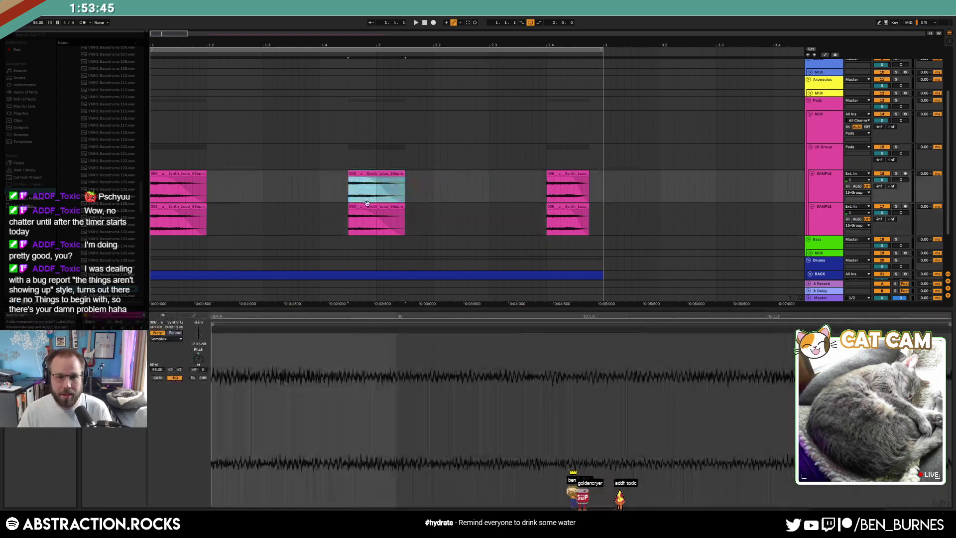
left_click_drag(366, 170, 338, 171)
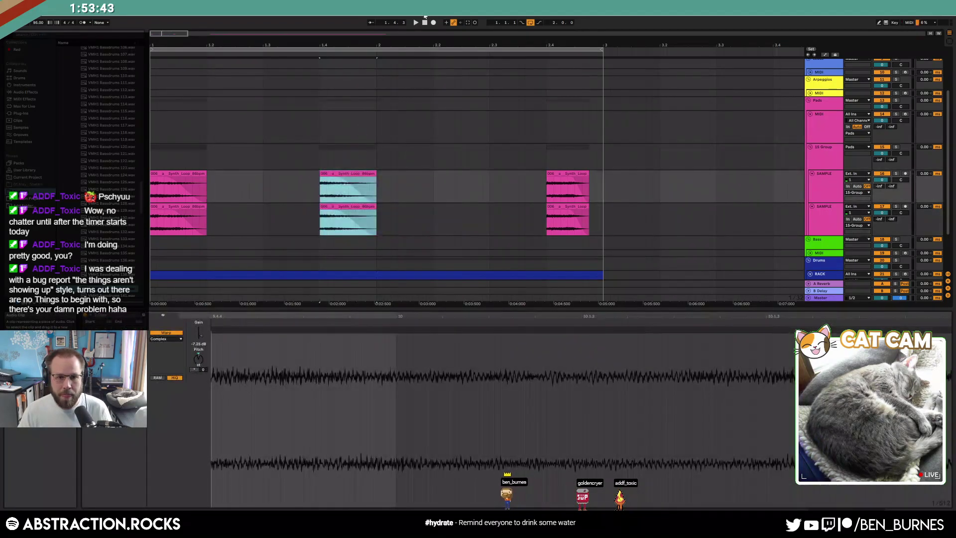
left_click(425, 22)
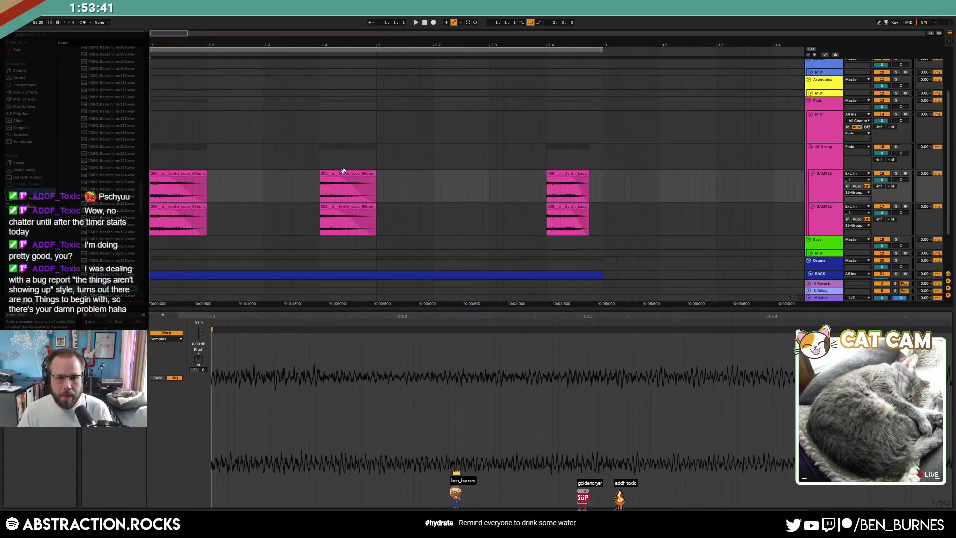
left_click(559, 180)
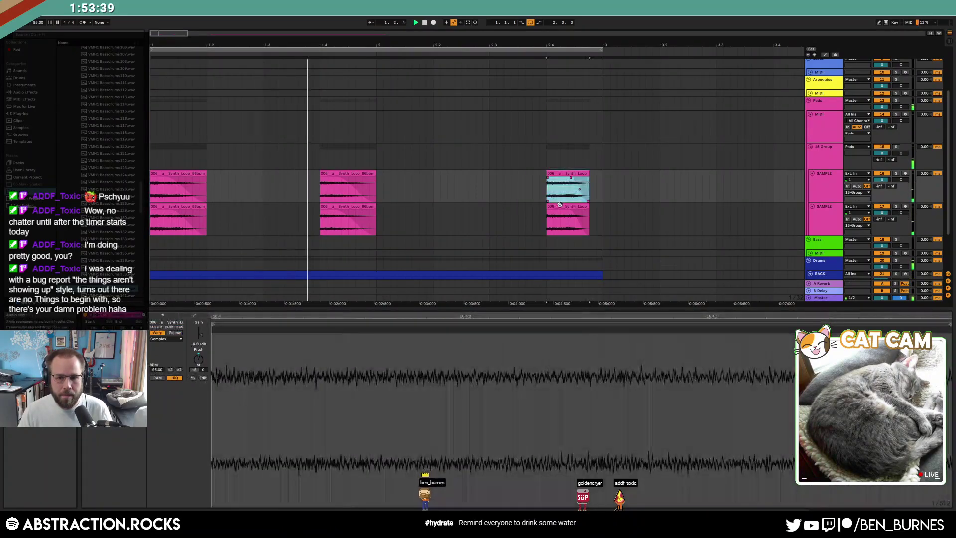
left_click_drag(587, 174, 546, 173)
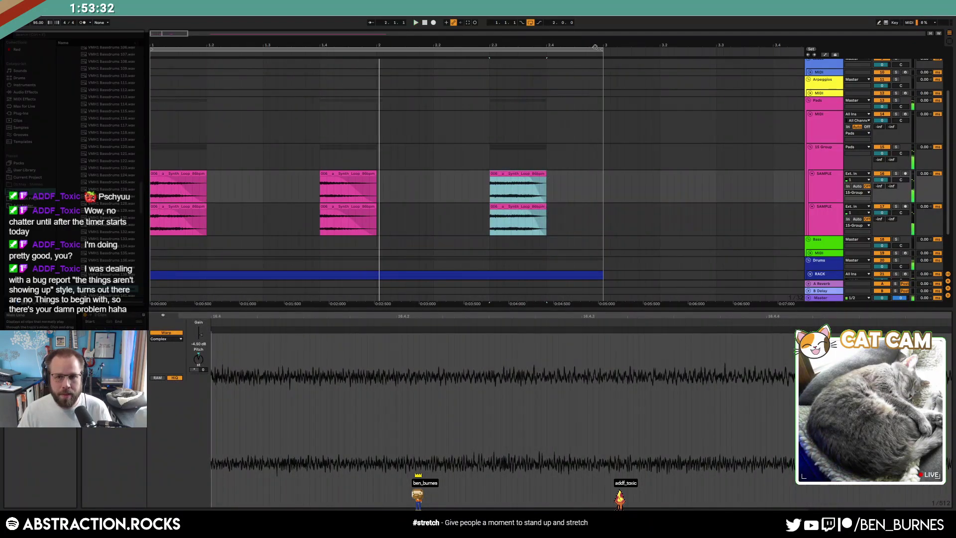
Extend the bass drum clip and the arrangement loop to three bars, ending at bar 4.
left_click_drag(602, 51, 745, 51)
scroll(588, 124, "down", 5)
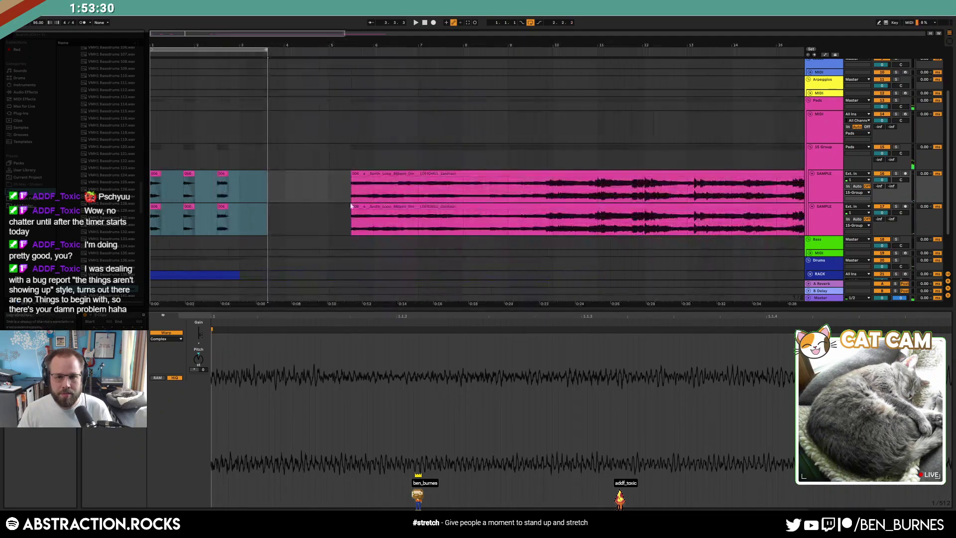
scroll(369, 205, "down", 1)
left_click_drag(237, 252, 284, 257)
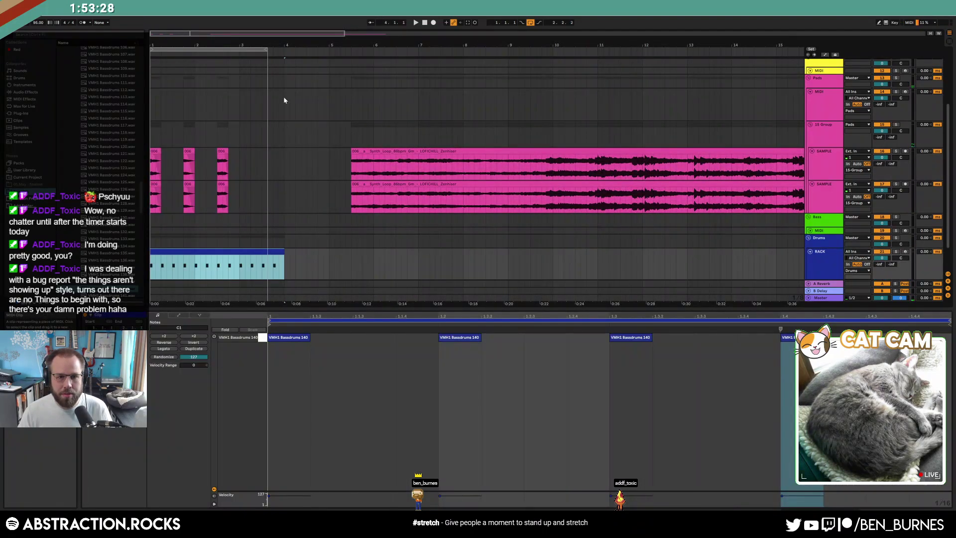
left_click_drag(268, 53, 287, 54)
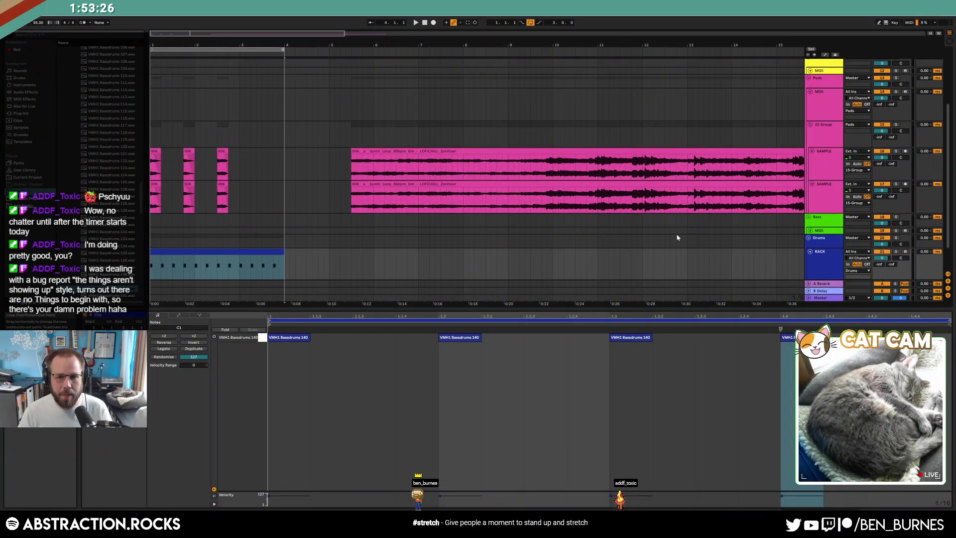
Try a half-beat slice from 13.4 of both long synth clips at beat 3.4 during playback, and delete it again.
left_click_drag(722, 172, 725, 197)
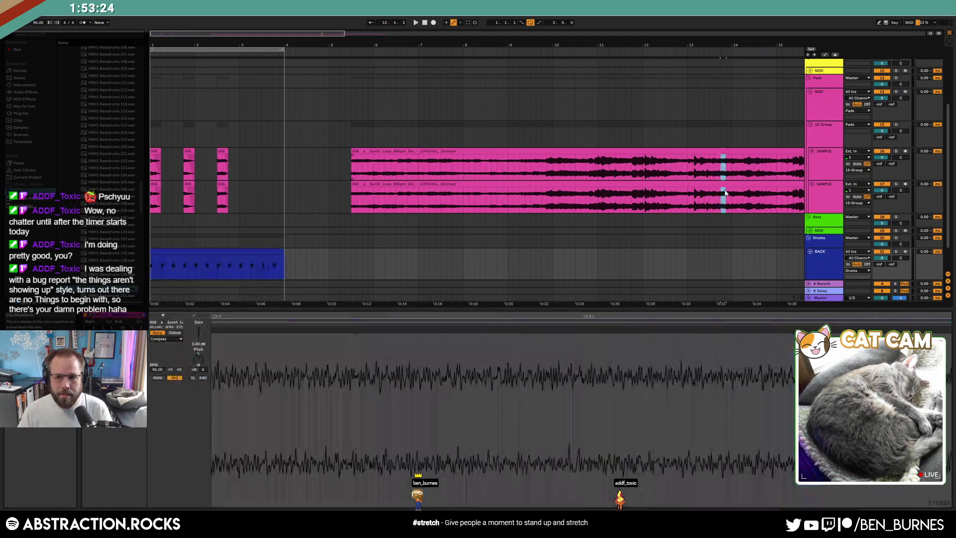
left_click(272, 156)
key("ctrl+v")
key("space")
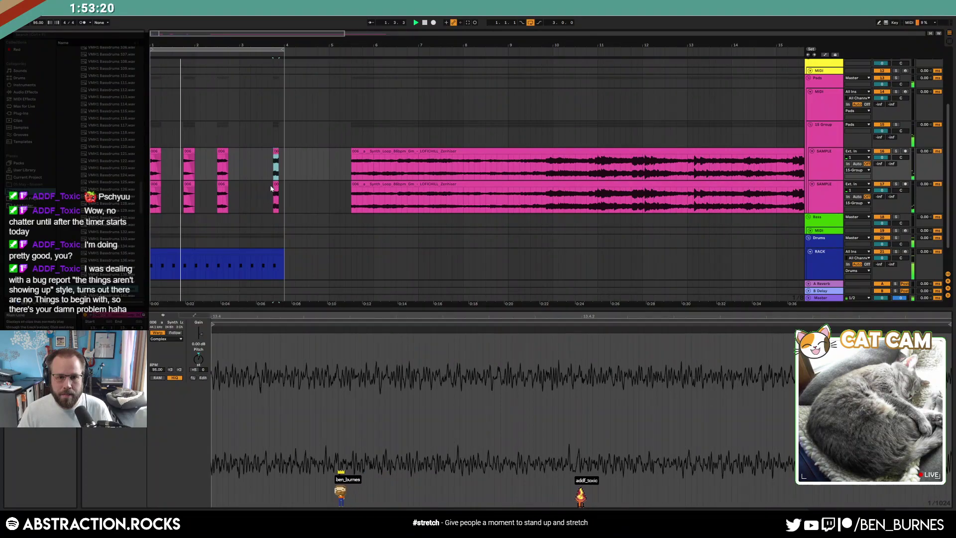
left_click(275, 185)
left_click(275, 151, "shift")
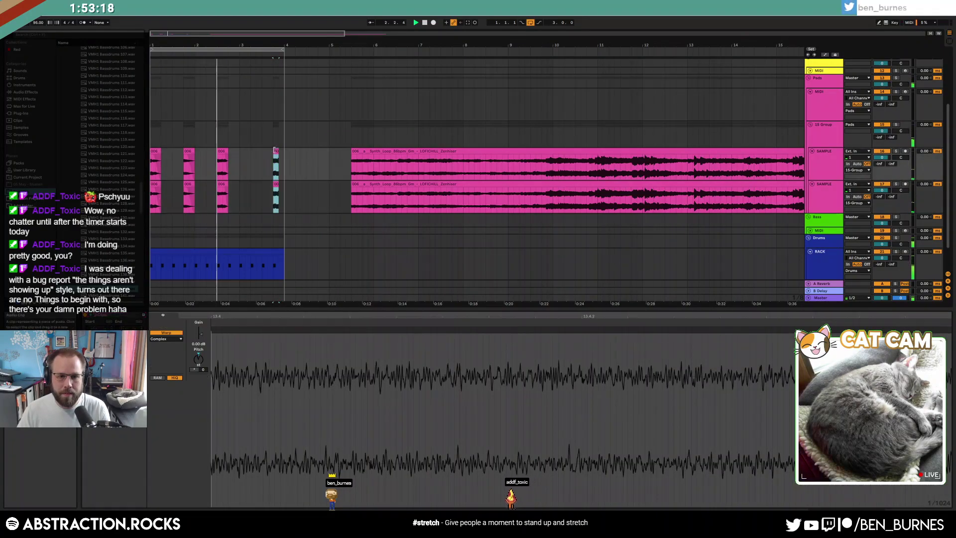
key("Delete")
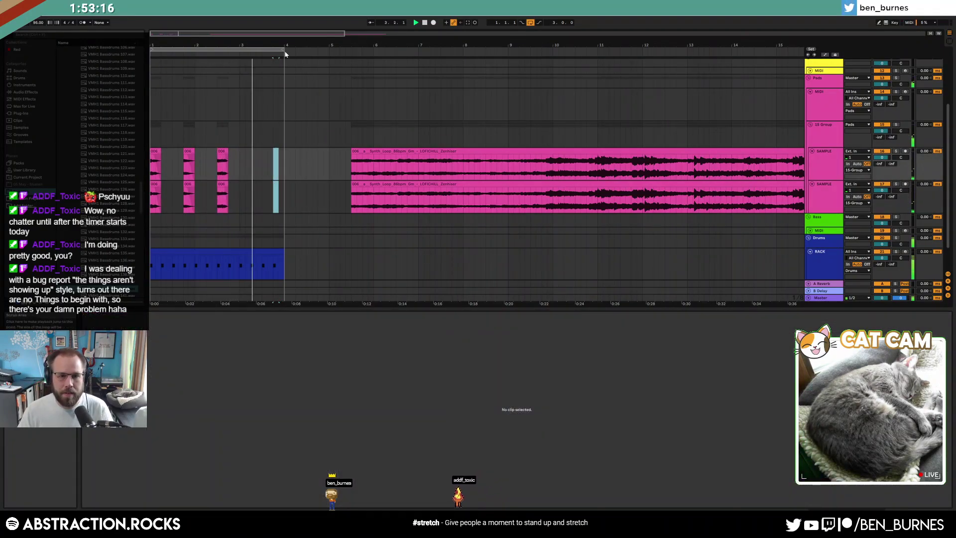
Delete the last bass drum hit, at beat 3.4, from the RACK clip.
left_click(279, 250)
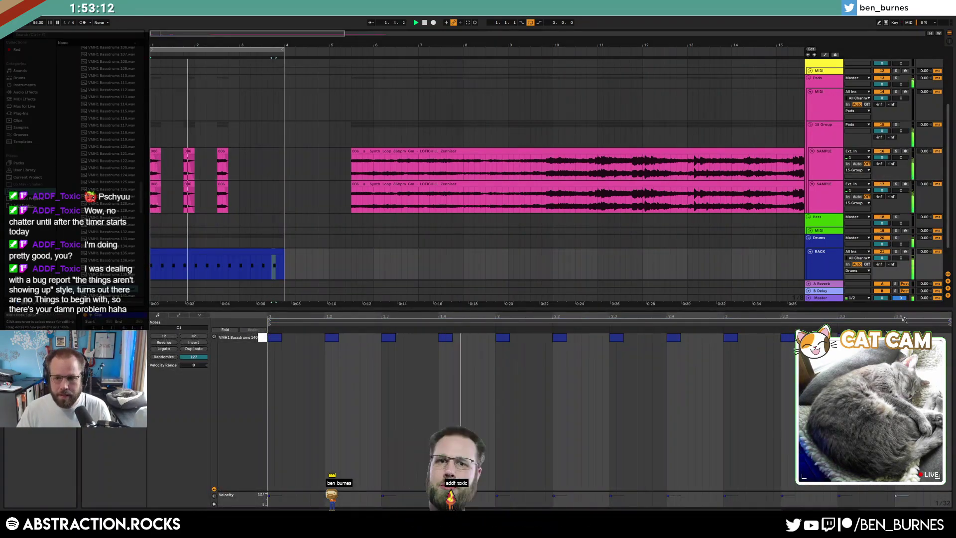
key("shift+Tab")
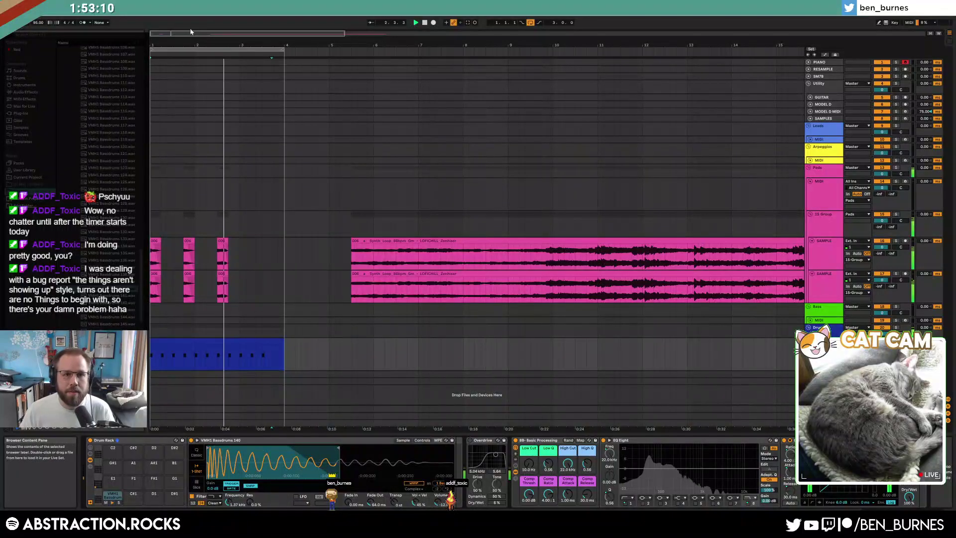
left_click_drag(163, 34, 170, 86)
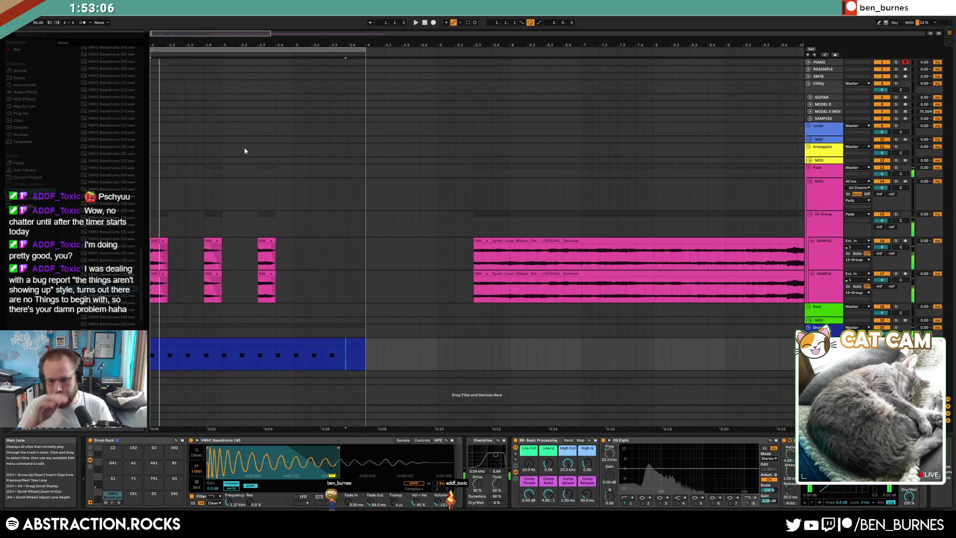
left_click_drag(201, 34, 201, 2)
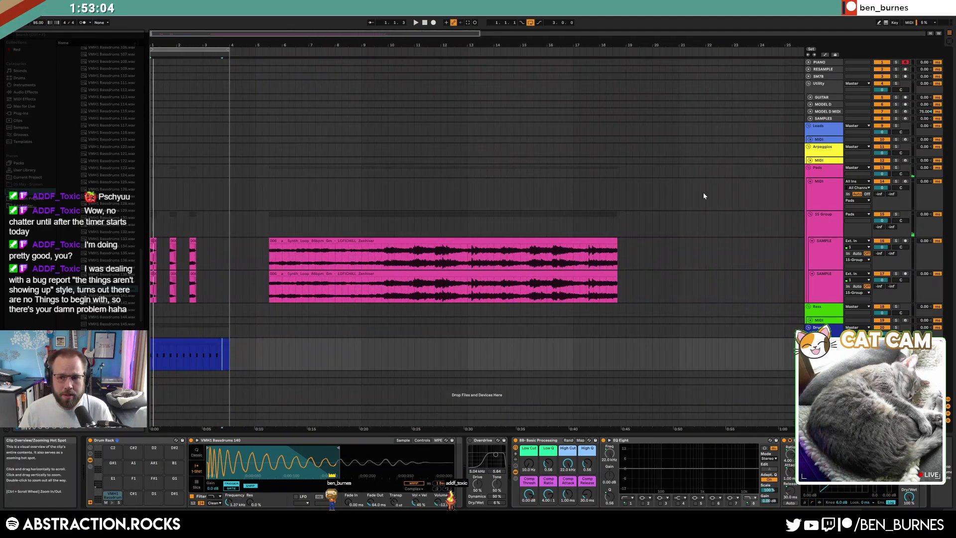
Delete the MIDI track with Operator from the Pads group and turn off the sample group's Auto Filter and Delay.
left_click(818, 194)
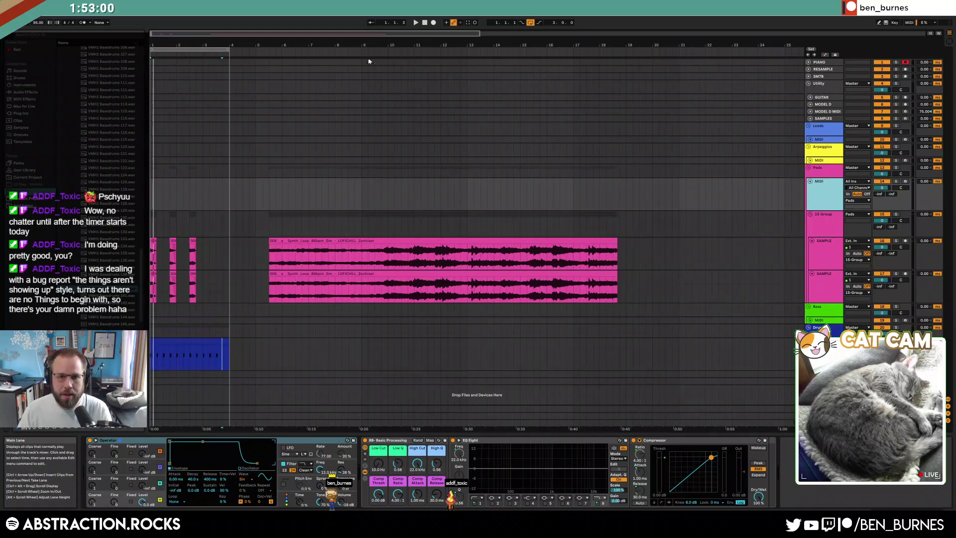
key("Delete")
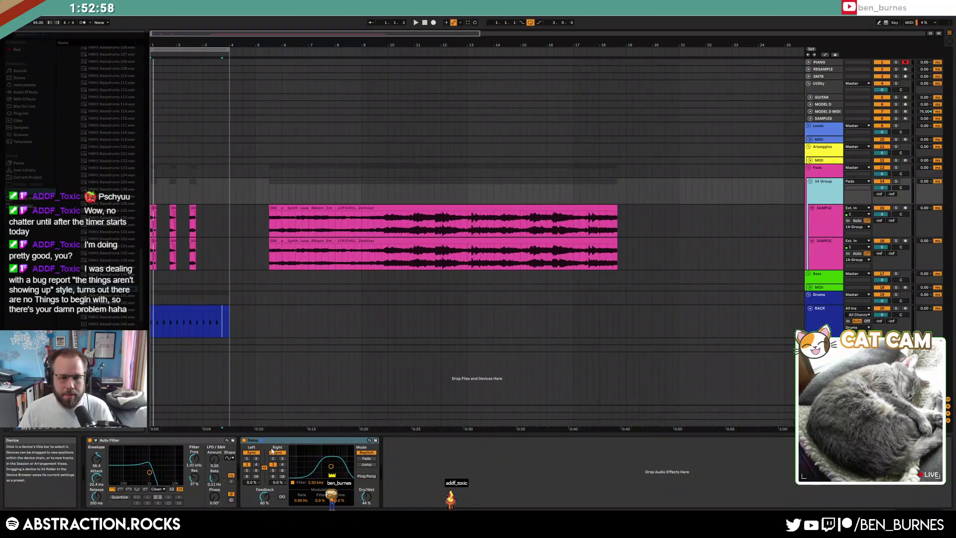
left_click(271, 441)
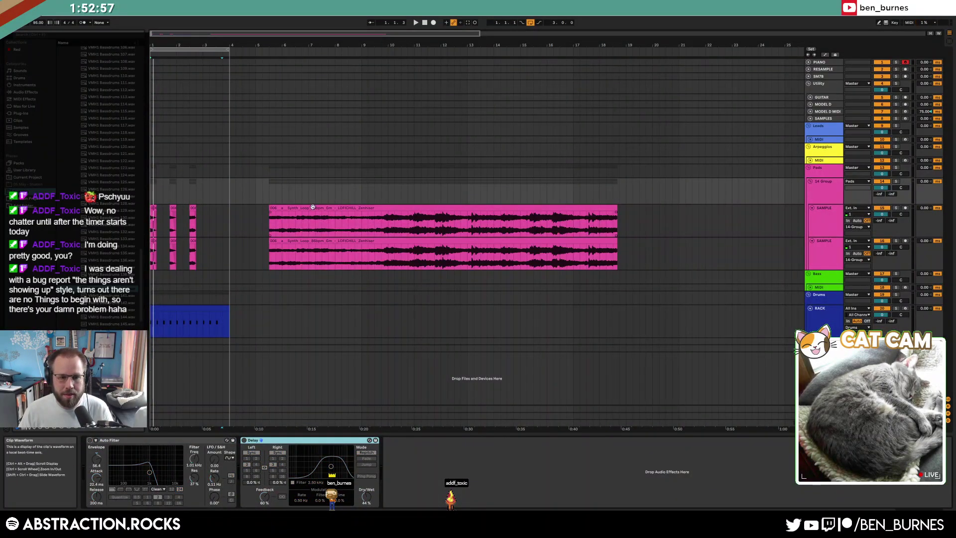
Play the long synth clips from their beginning and again from just before bar 10 to hear them without the group effects.
left_click(312, 207)
key("space")
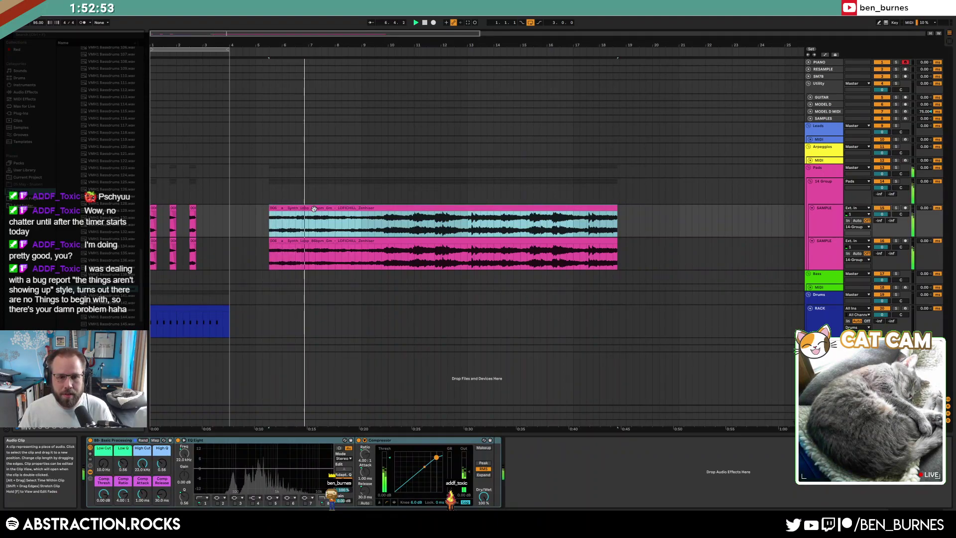
left_click(384, 232)
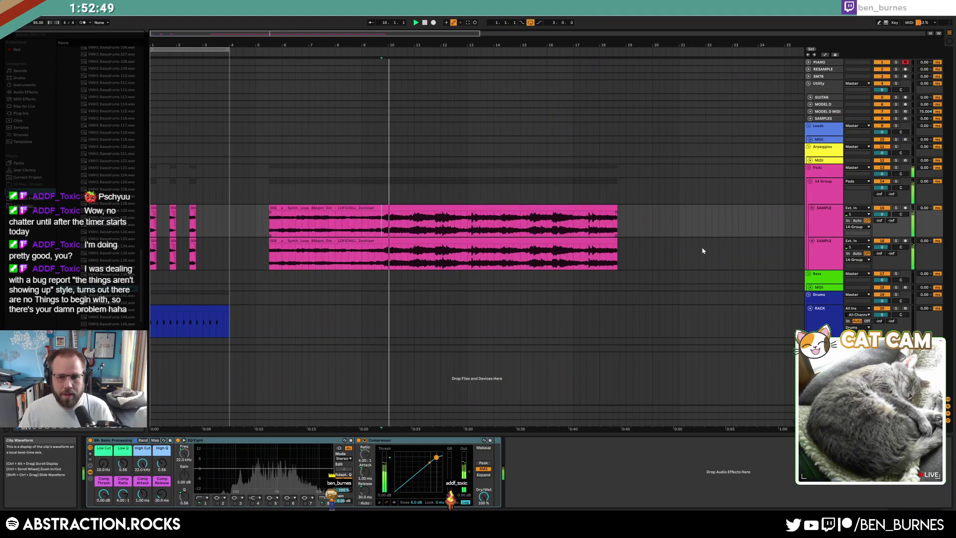
Pan the upper SAMPLE track slightly right and the lower one slightly left, checking the stereo width during playback.
left_click_drag(900, 214, 900, 208)
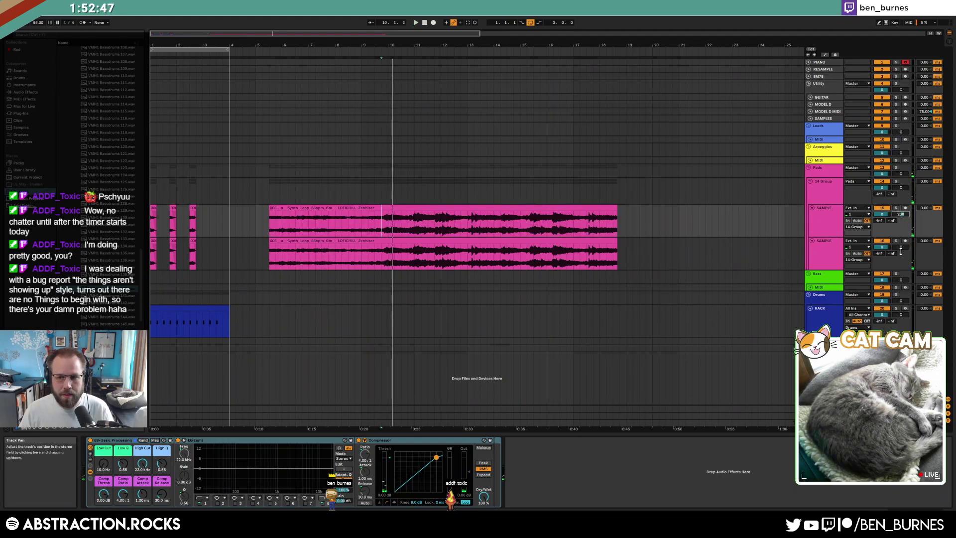
left_click_drag(900, 248, 901, 259)
key("space")
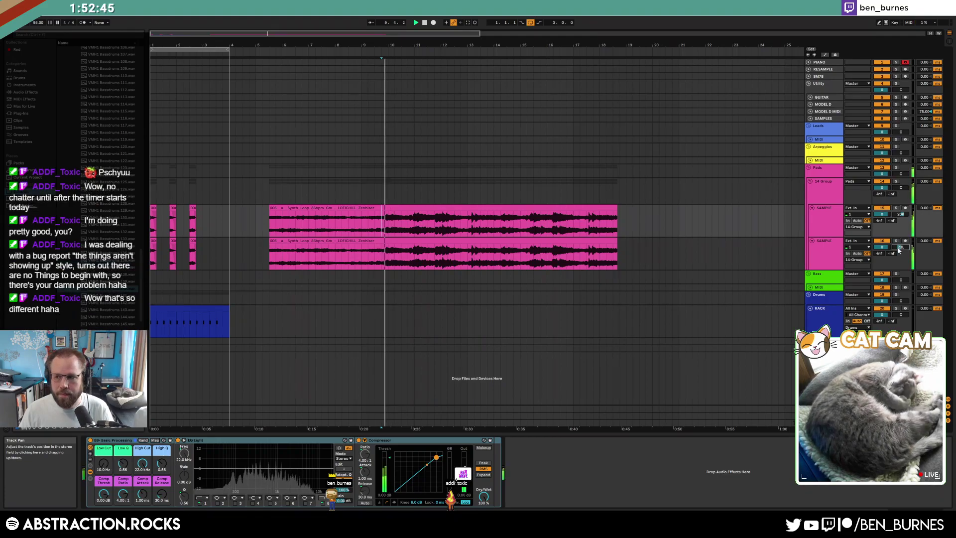
key("space")
left_click_drag(901, 215, 900, 211)
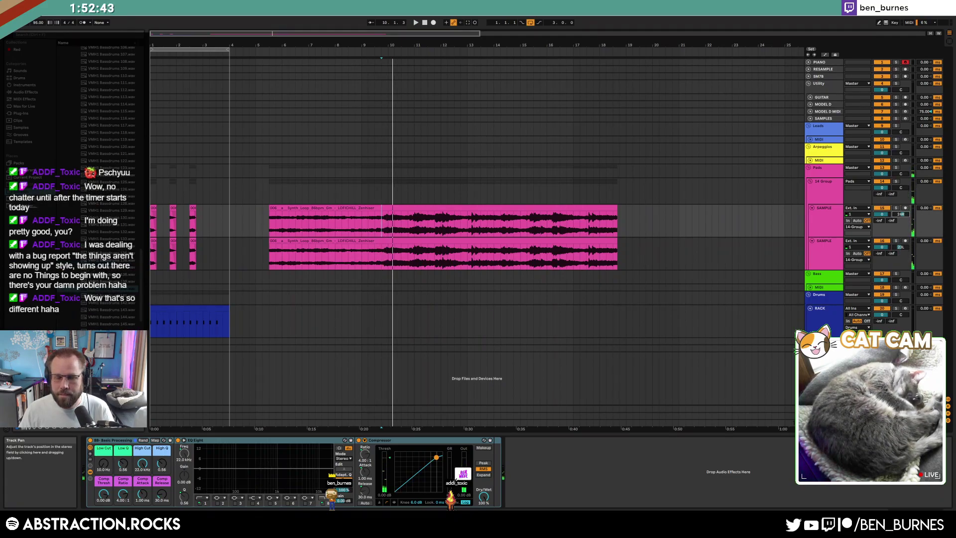
Turn the sample group's Delay back on and play the long synth clips from their start to hear it.
left_click(328, 198)
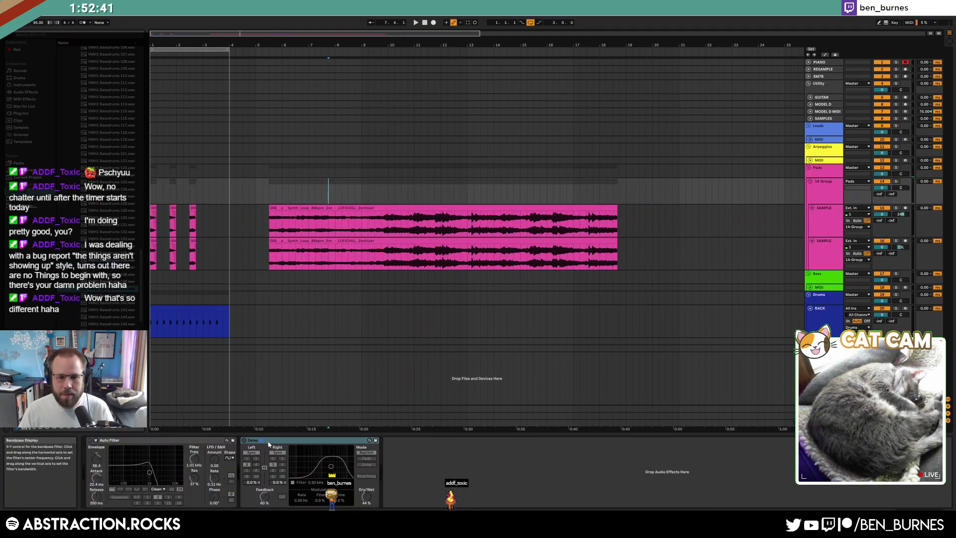
left_click(244, 440)
left_click(313, 212)
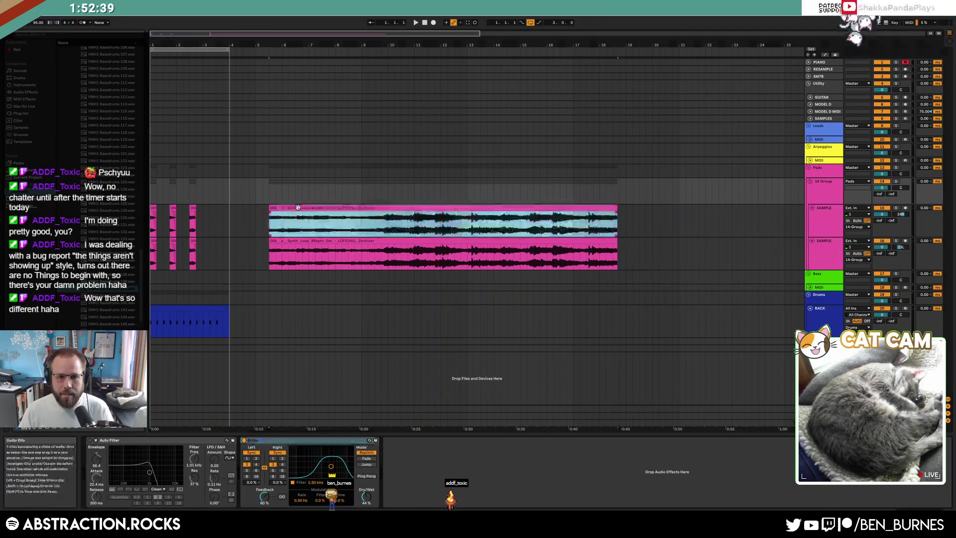
key("space")
Delete the sample group's Auto Filter and clear the chopped synth slices in the first bars of both SAMPLE tracks.
left_click(822, 194)
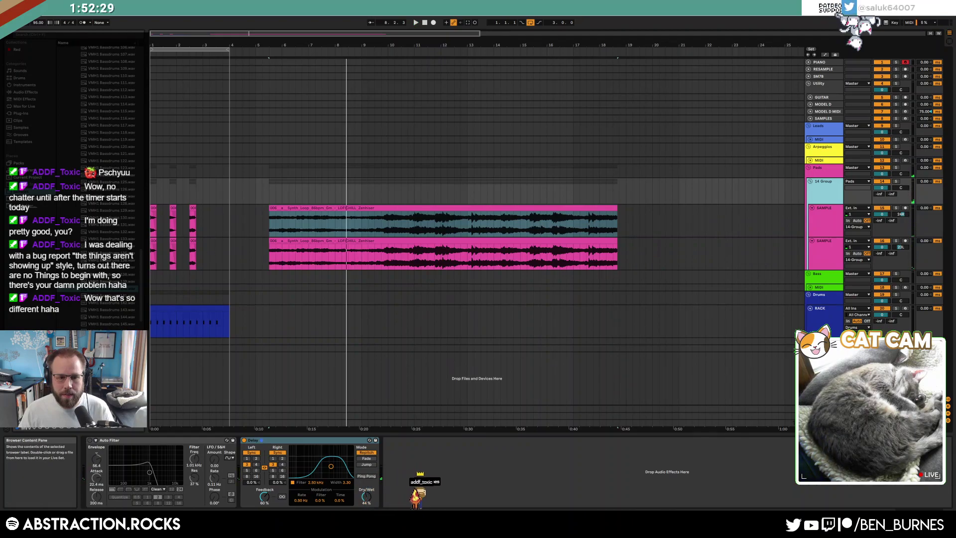
left_click(155, 441)
key("Delete")
left_click_drag(229, 223, 151, 255)
key("Delete")
Audition the start of the long synth clips and move a two-bar section from both SAMPLE tracks to bar 1.
left_click(269, 229)
key("space")
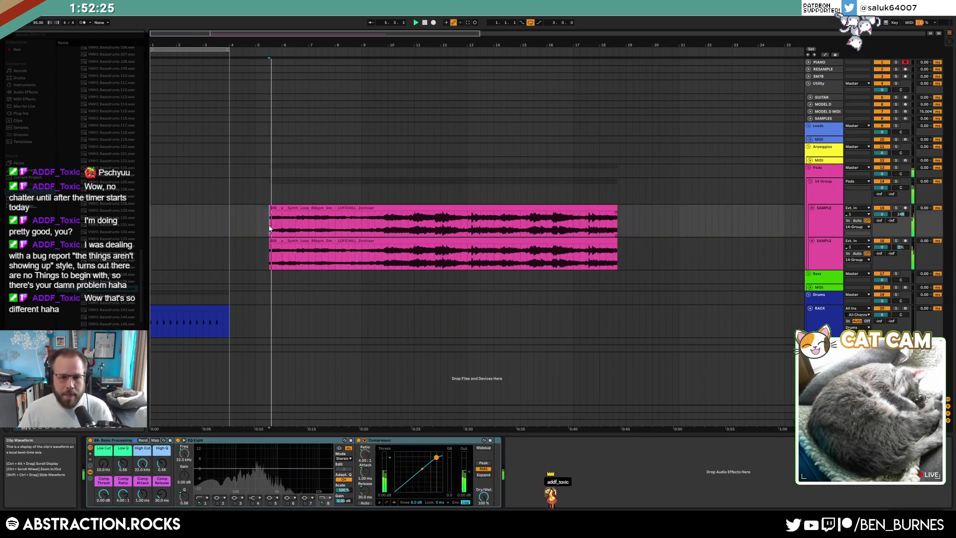
key("space")
mouse_move(276, 227)
left_mouse_down()
mouse_move(292, 250)
mouse_move(322, 260)
mouse_move(154, 224)
mouse_move(204, 221)
left_mouse_up()
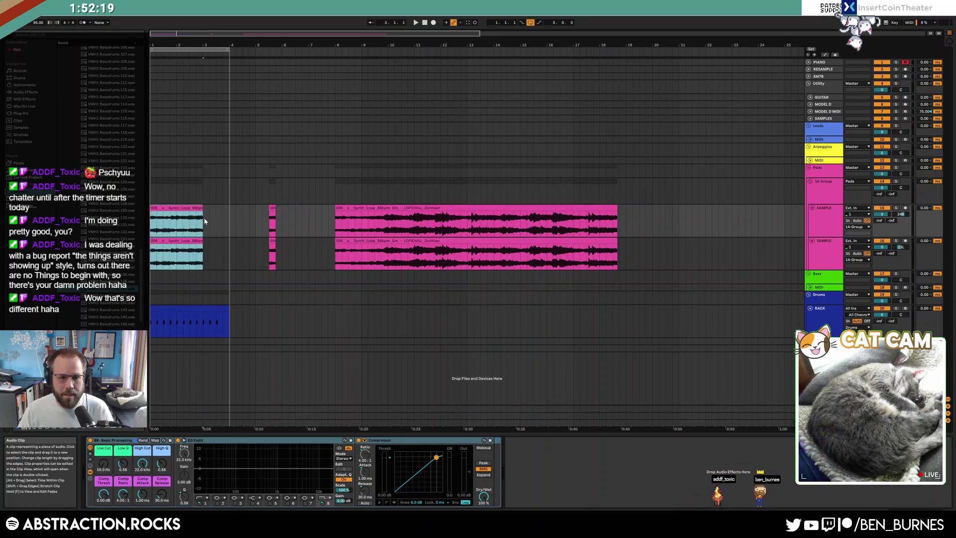
left_click(205, 221)
Shorten the arrangement loop and the RACK drum clip to end at bar 3, playing the loop to check it.
left_click_drag(228, 50, 203, 50)
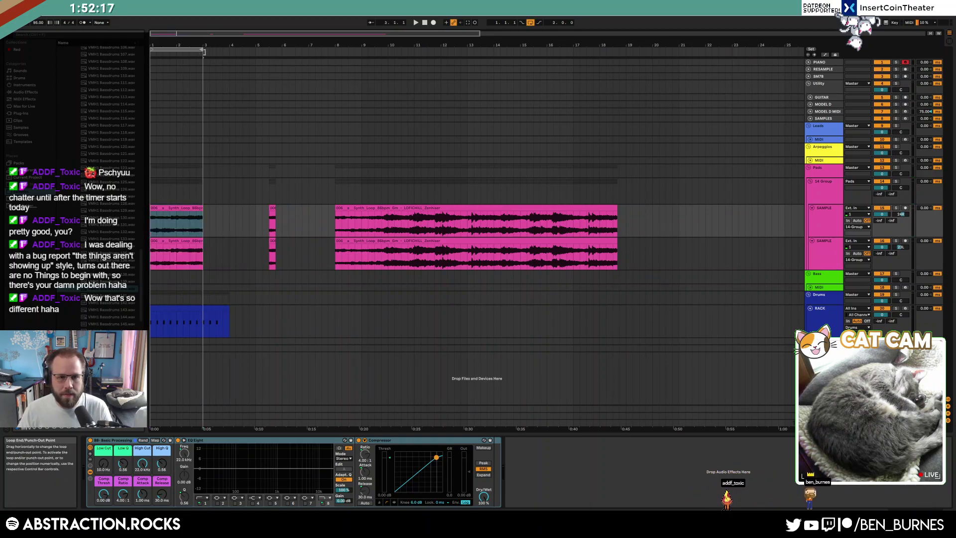
left_click(416, 23)
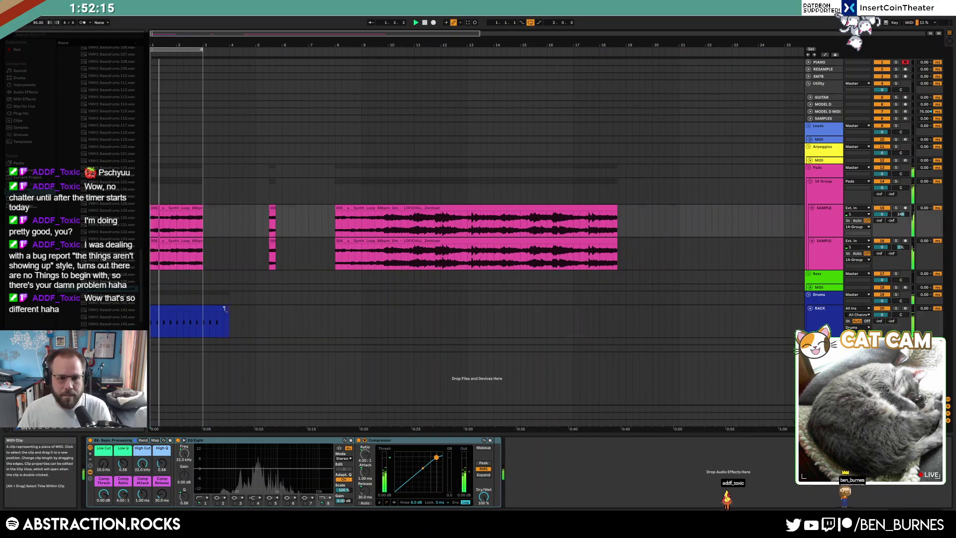
left_click_drag(229, 313, 203, 310)
left_click(264, 214)
left_click(235, 192)
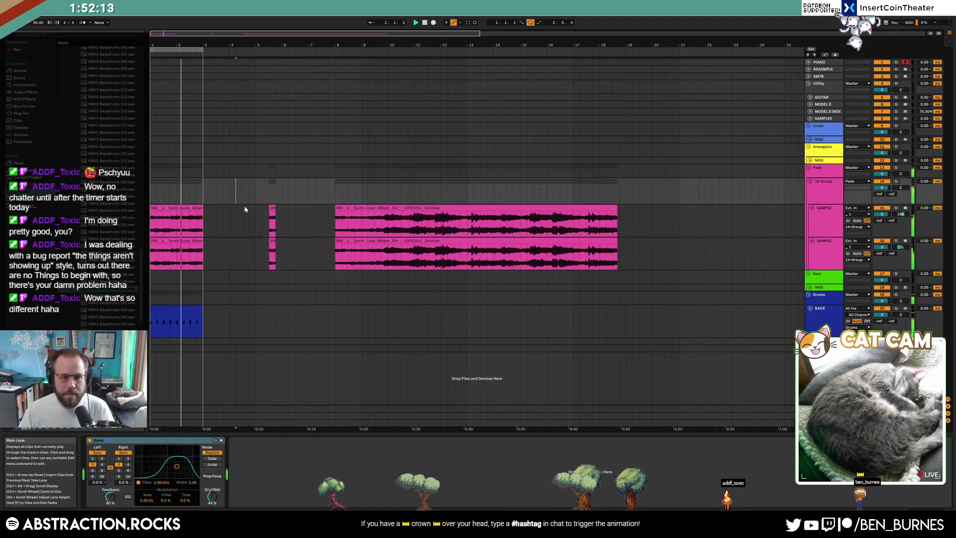
left_click_drag(150, 45, 149, 59)
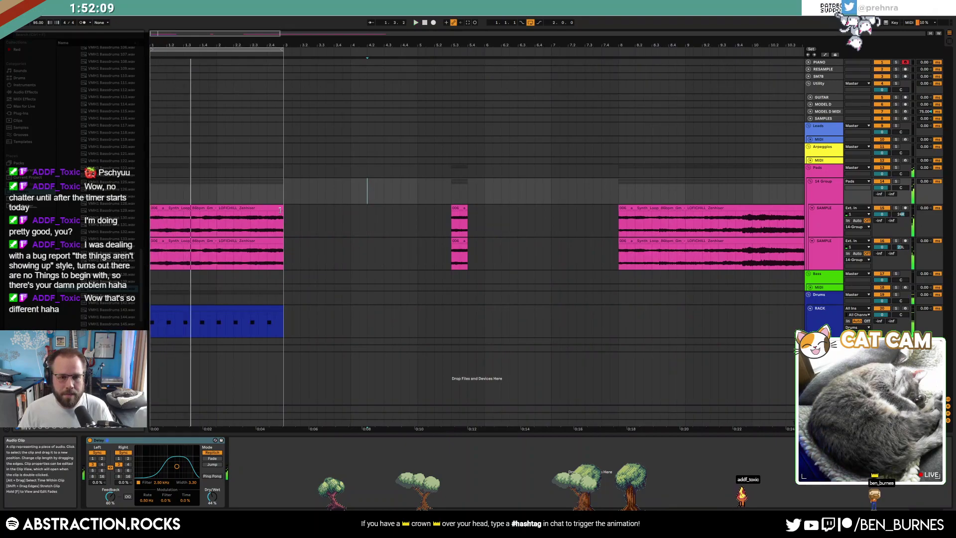
Lengthen both opening synth clips, slide them about half a beat earlier, and trim their ends to bar 3 during playback.
left_click_drag(282, 208, 300, 208)
left_click_drag(281, 240, 301, 240)
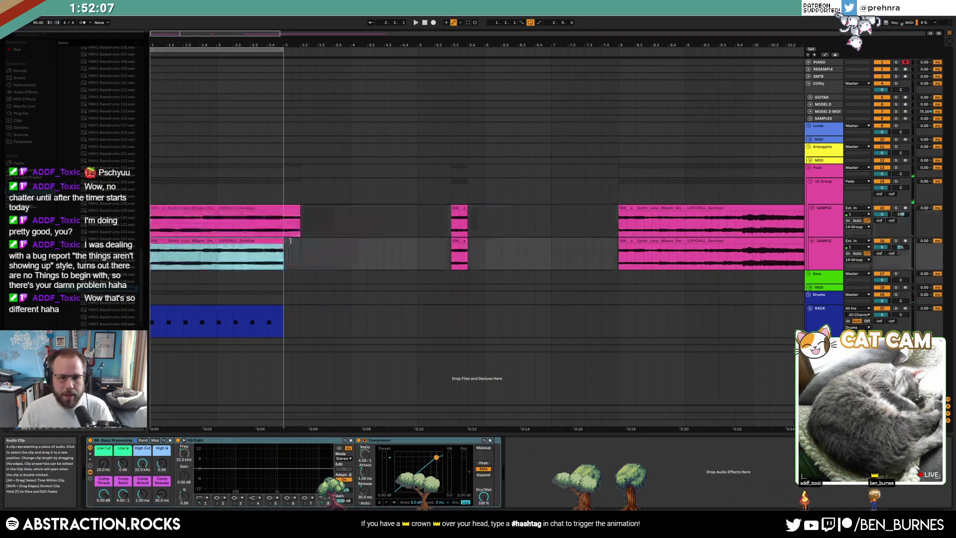
left_click(162, 238)
left_click(161, 240, "shift")
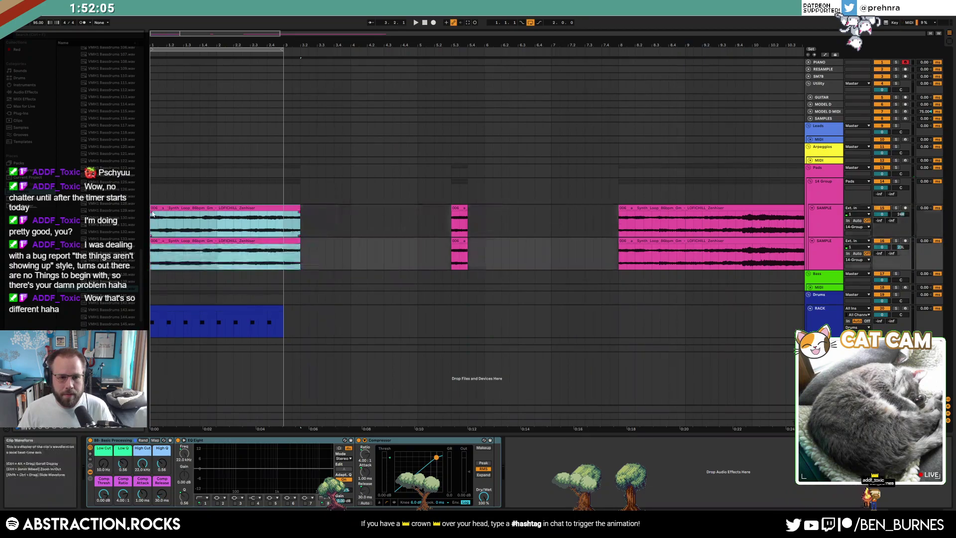
left_click_drag(170, 208, 163, 208)
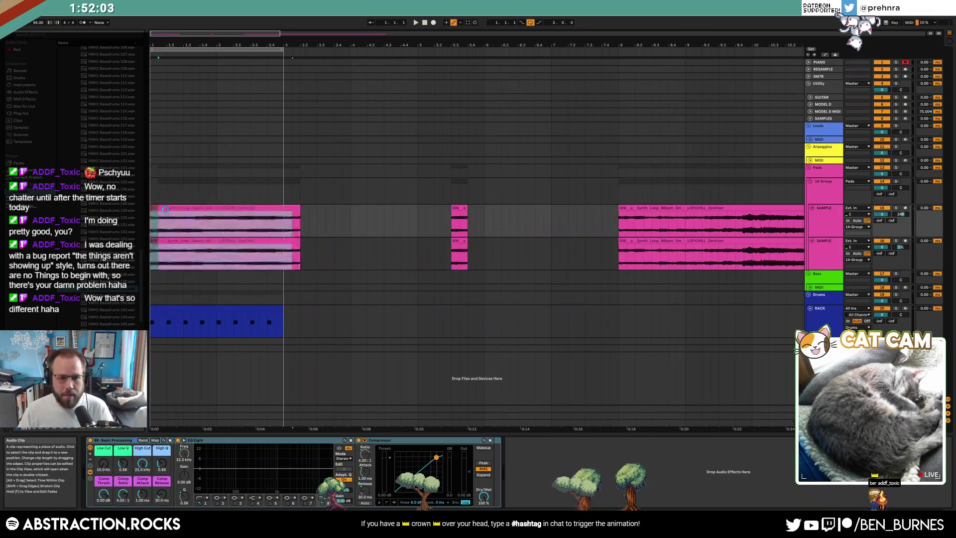
key("space")
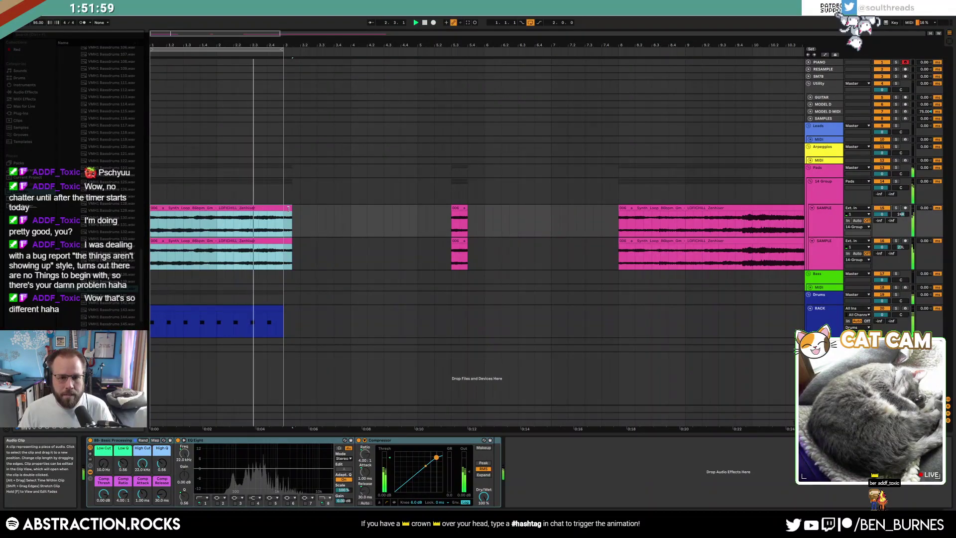
left_click_drag(288, 208, 284, 209)
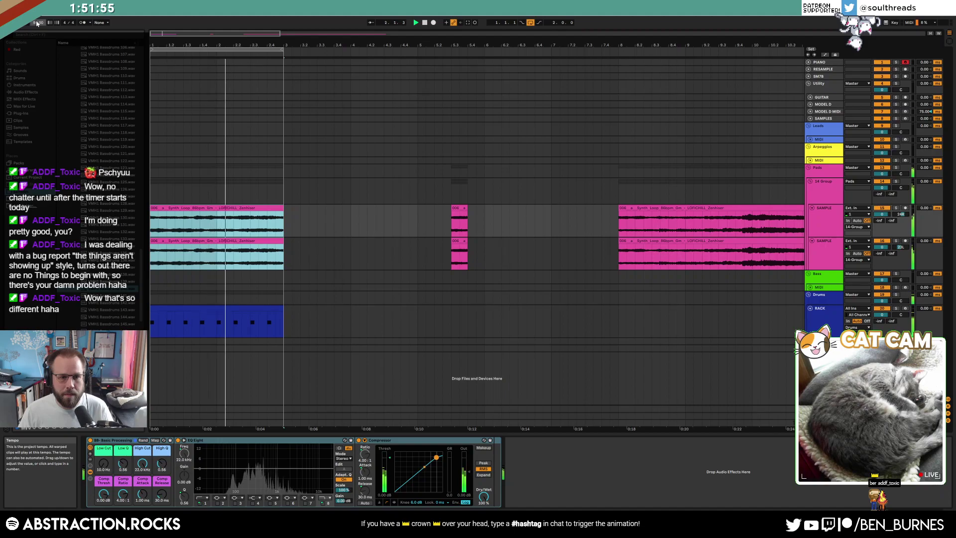
Set the segment BPM of the upper SAMPLE track's opening clip to 100 and play the loop.
key("shift+Tab")
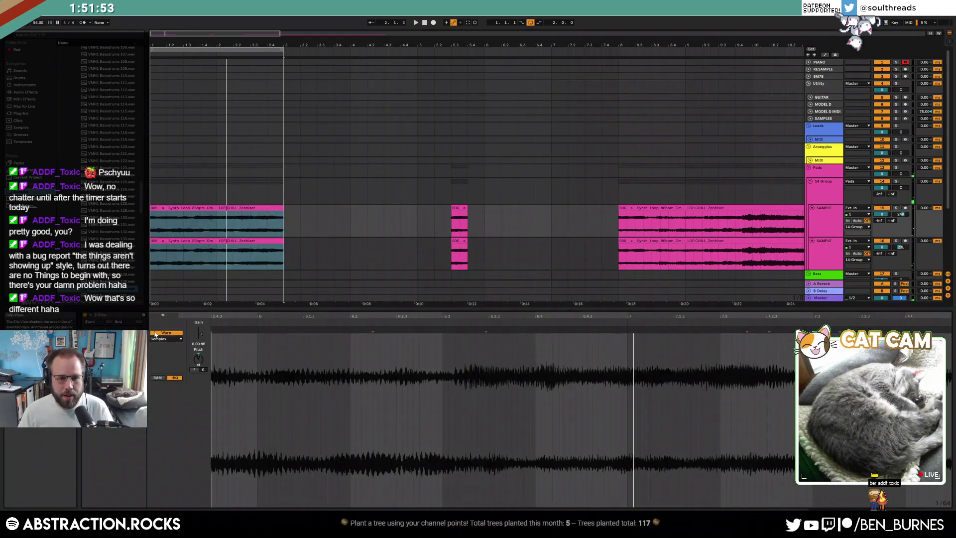
left_click(180, 222)
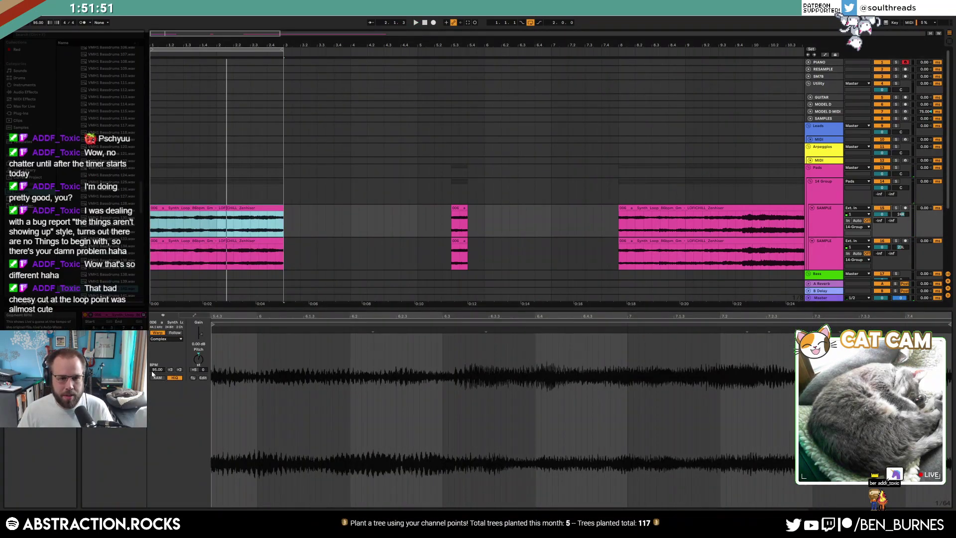
left_click(156, 370)
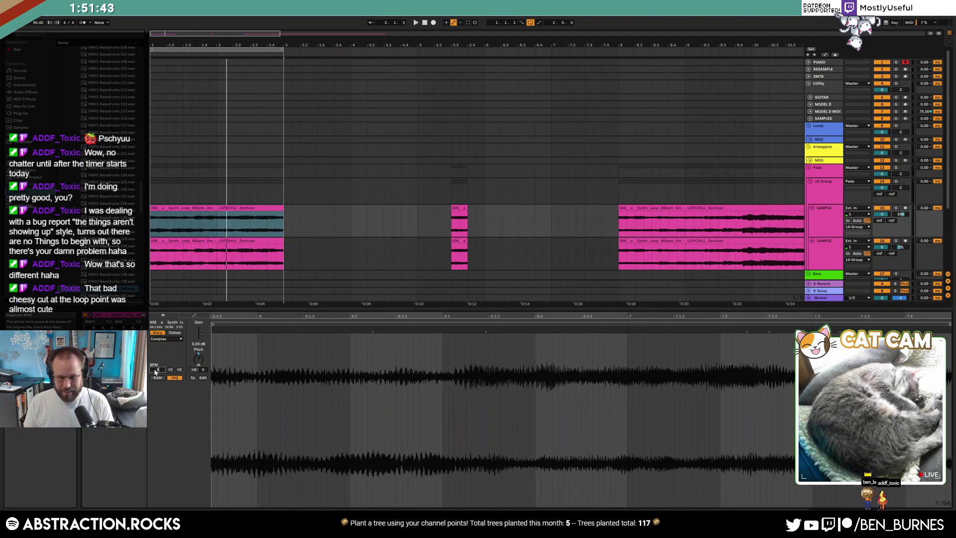
type("100")
key("Return")
key("space")
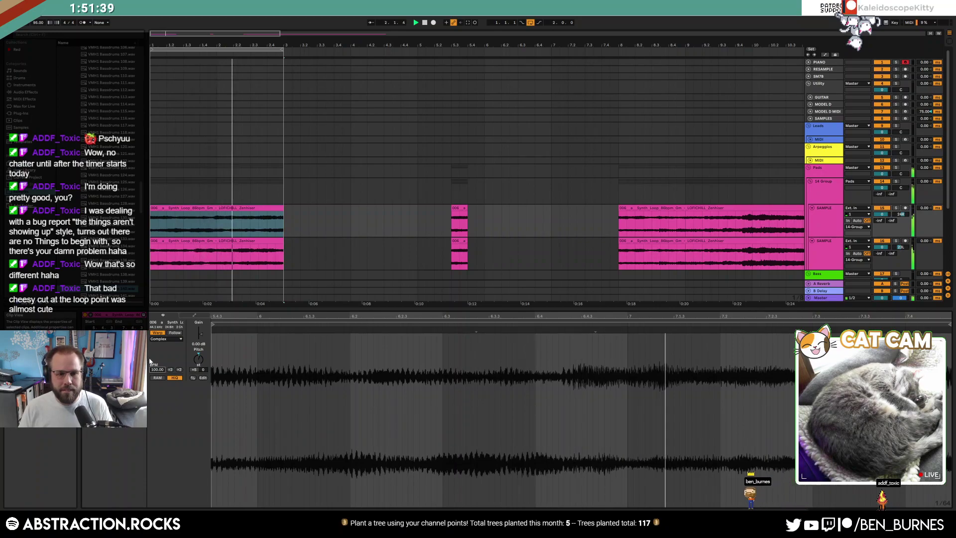
Set the segment BPM of the lower SAMPLE track's opening clip to 92 and play the loop.
left_click(233, 242)
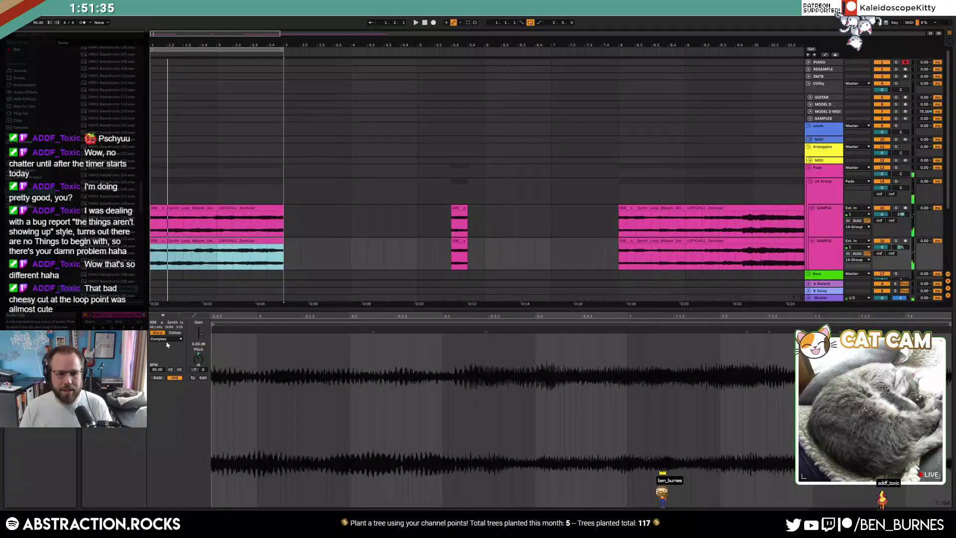
left_click(157, 371)
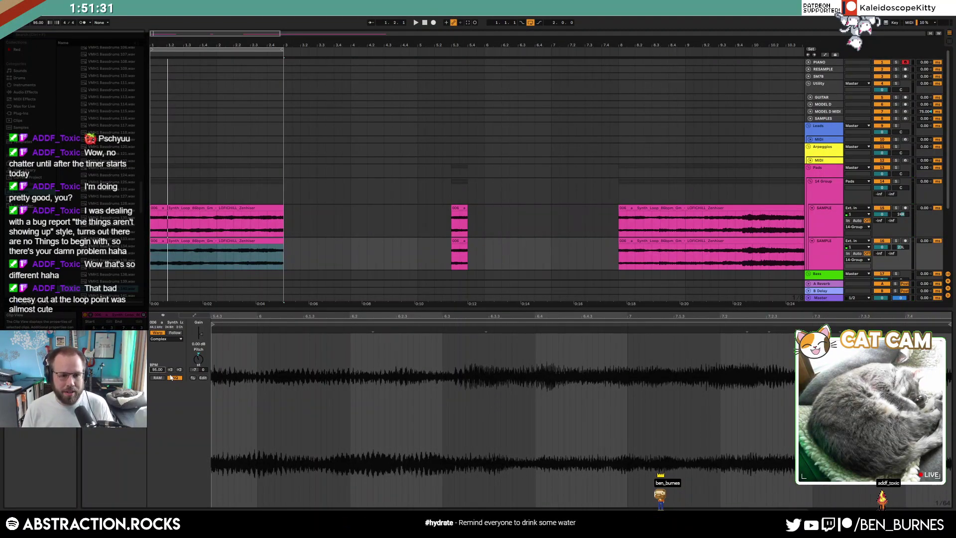
type("92")
key("Return")
key("space")
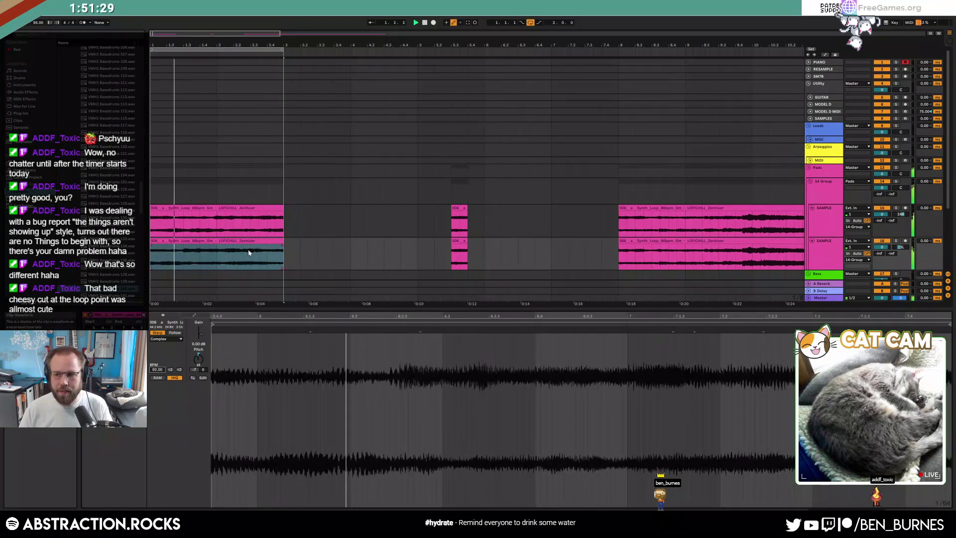
Audition the remaining long synth clips from several points between bar 8 and their end.
scroll(234, 244, "down", 2)
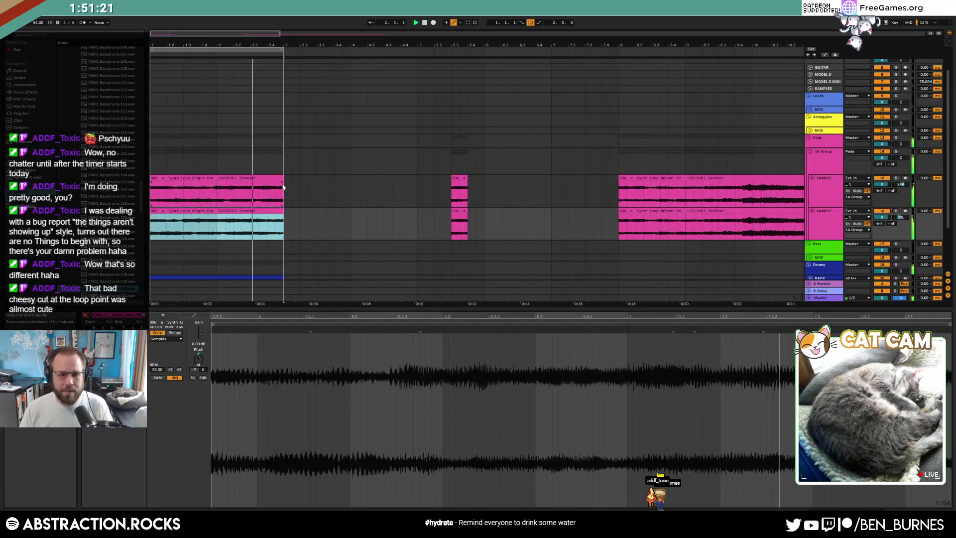
scroll(389, 198, "down", 2)
left_click_drag(263, 190, 708, 229)
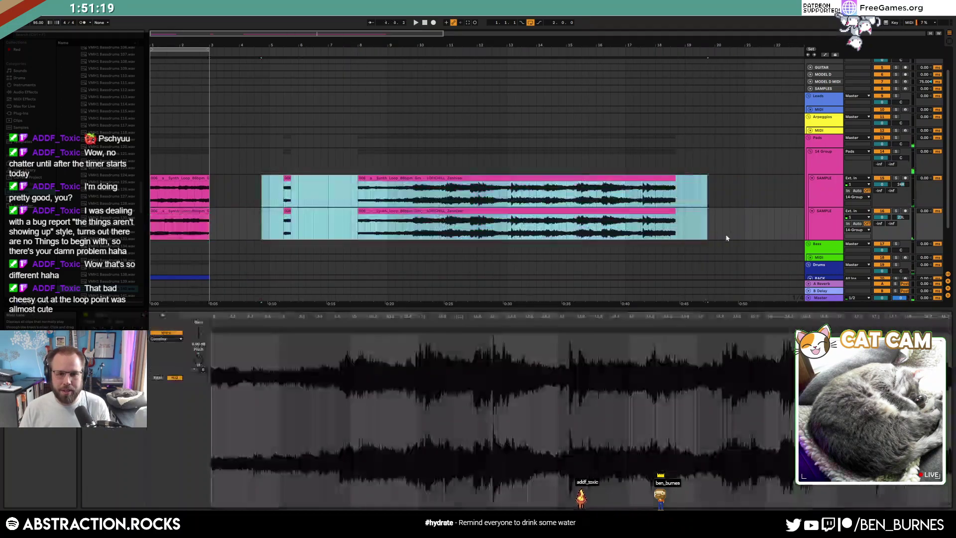
left_click(678, 200)
left_click(510, 198)
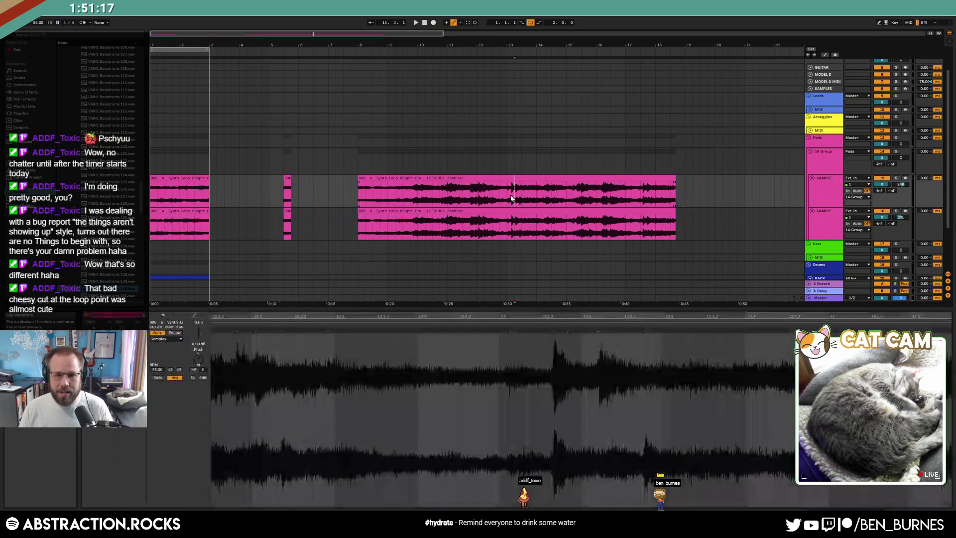
left_click(508, 198)
key("space")
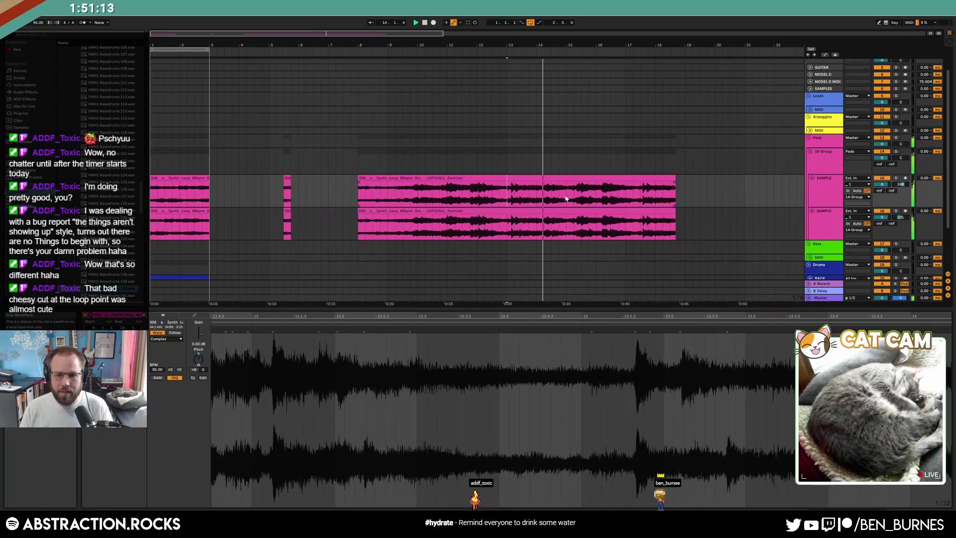
left_click(610, 193)
key("space")
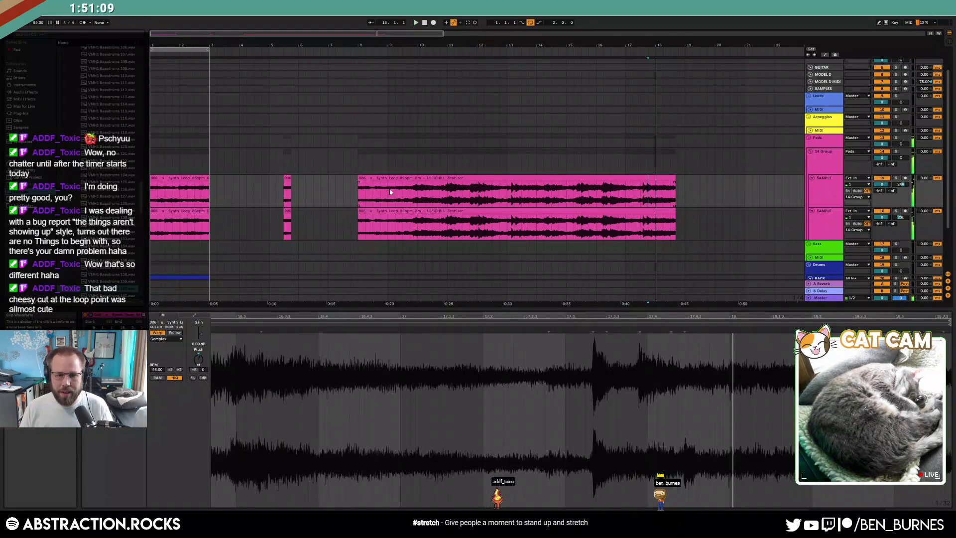
left_click(373, 194)
Cut about the first one and three-quarter bars of both long synth clips and paste them shortly after bar 7.
left_click_drag(358, 188, 413, 236)
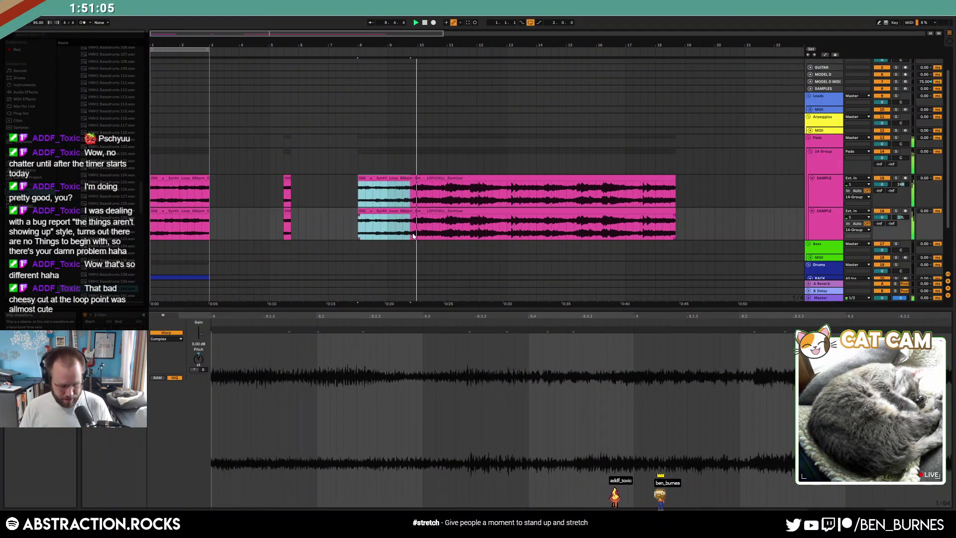
key("ctrl+x")
left_click(346, 216)
key("ctrl+v")
key("ctrl+z")
left_click(335, 190)
key("ctrl+v")
Delete the rest of the long synth clips and the short leftover slices after bar 5 from both SAMPLE tracks.
left_click_drag(395, 187, 683, 236)
key("space")
key("Delete")
left_click_drag(261, 192, 300, 233)
key("Delete")
left_click(246, 195)
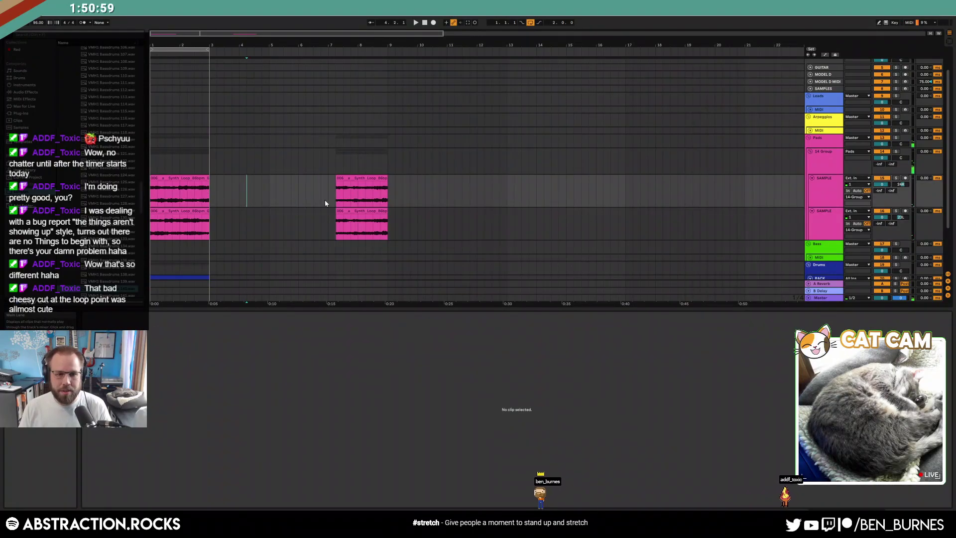
Move the two remaining spare synth clips together so they start at bar 9.
left_click(356, 179)
left_click(367, 210, "shift")
left_click_drag(352, 178, 402, 181)
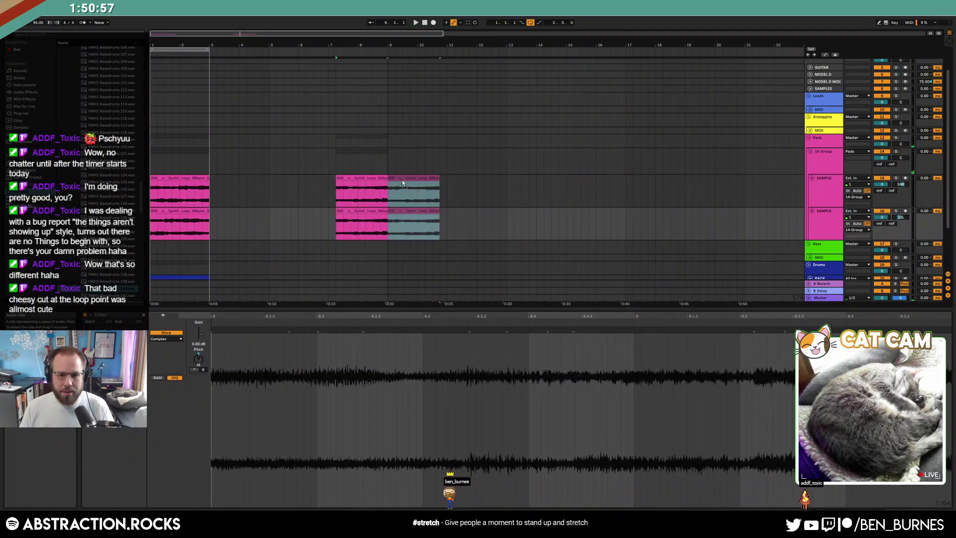
Play the two-bar loop with the synth clips and drums, examining the clip ends at the loop point.
left_click(208, 186)
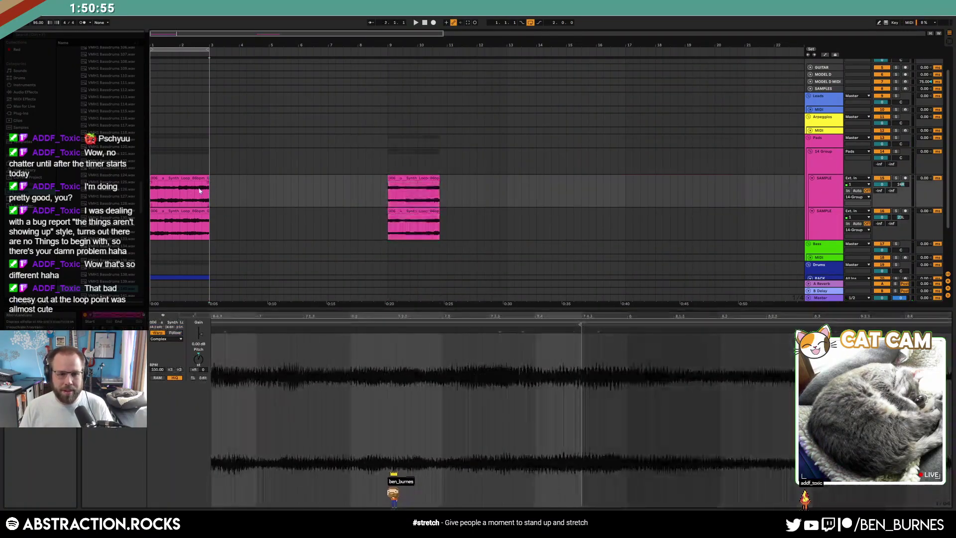
scroll(207, 187, "up", 6)
left_click_drag(186, 38, 469, 50)
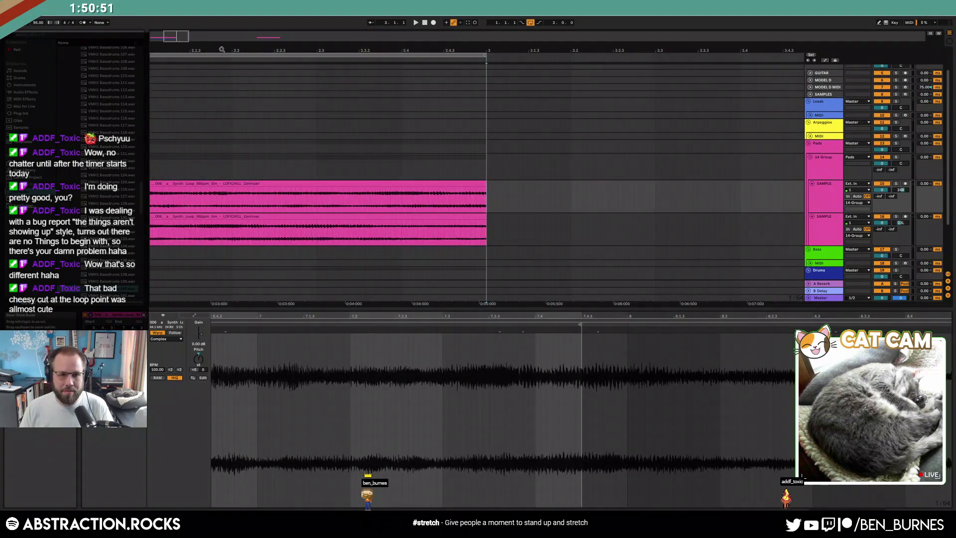
left_click_drag(217, 44, 205, 39)
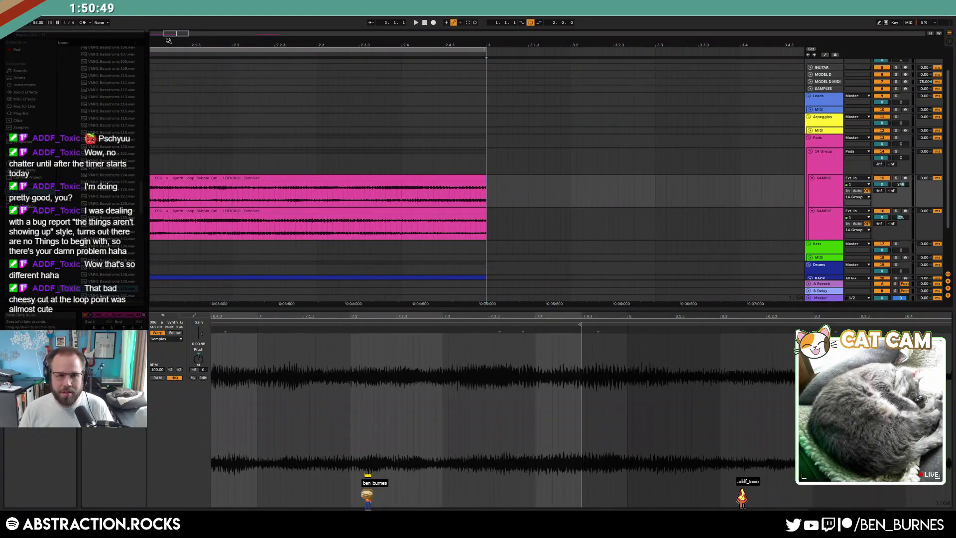
left_click_drag(348, 44, 420, 36)
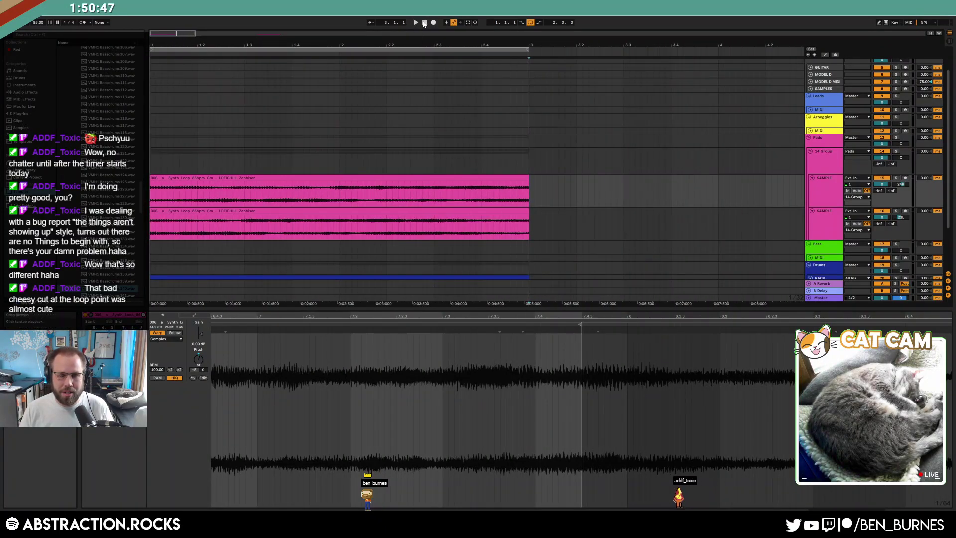
scroll(435, 168, "down", 4)
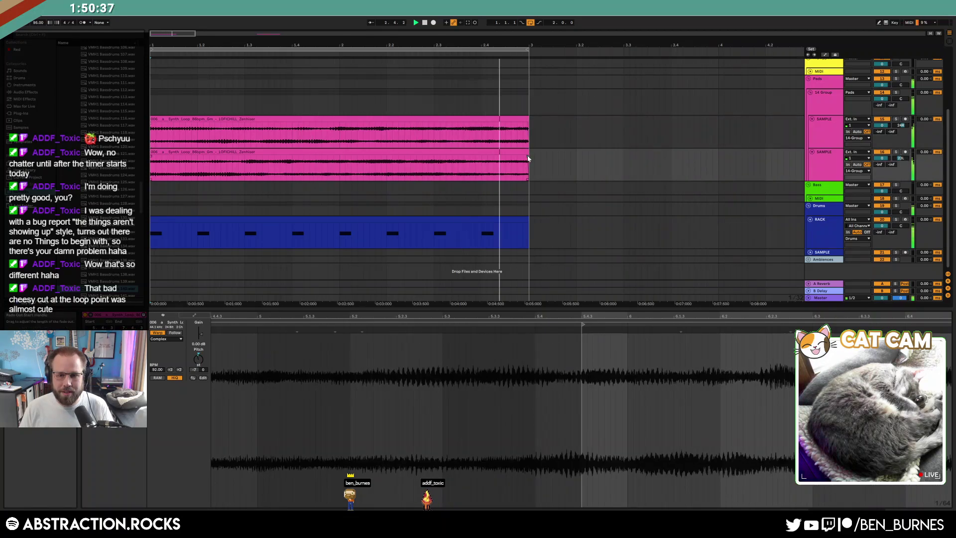
key("shift+Tab")
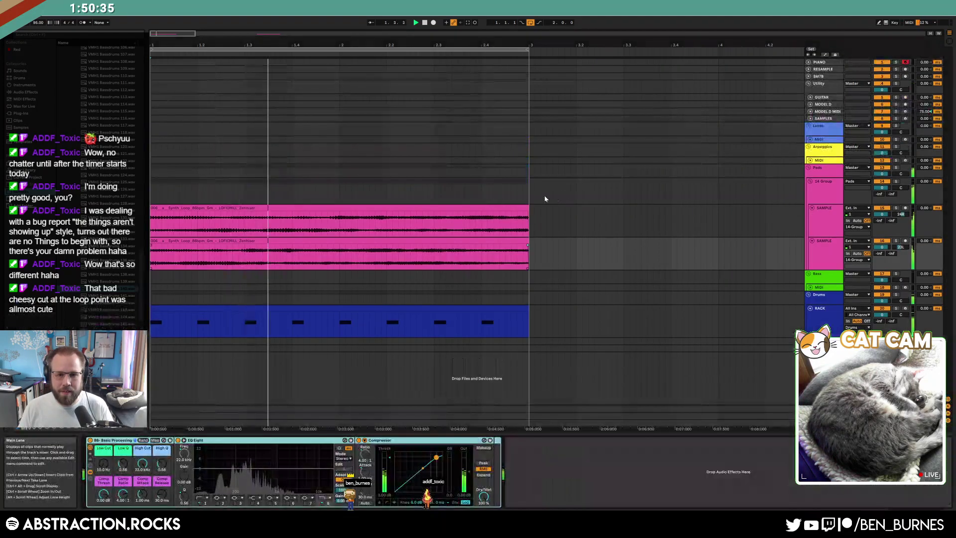
Duplicate the opening synth clips of both SAMPLE tracks until they run past bar 10, and extend the drum clip to bar 11.
scroll(548, 238, "down", 2)
left_click_drag(321, 221, 161, 255)
key("ctrl+d")
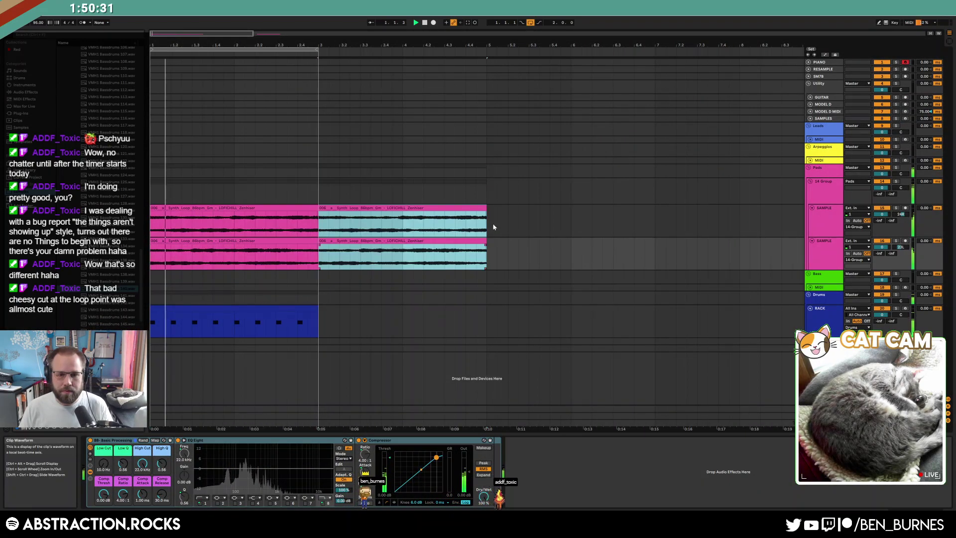
key("ctrl+d")
key("ctrl+d")
left_click_drag(199, 34, 193, 18)
left_click_drag(230, 322, 550, 323)
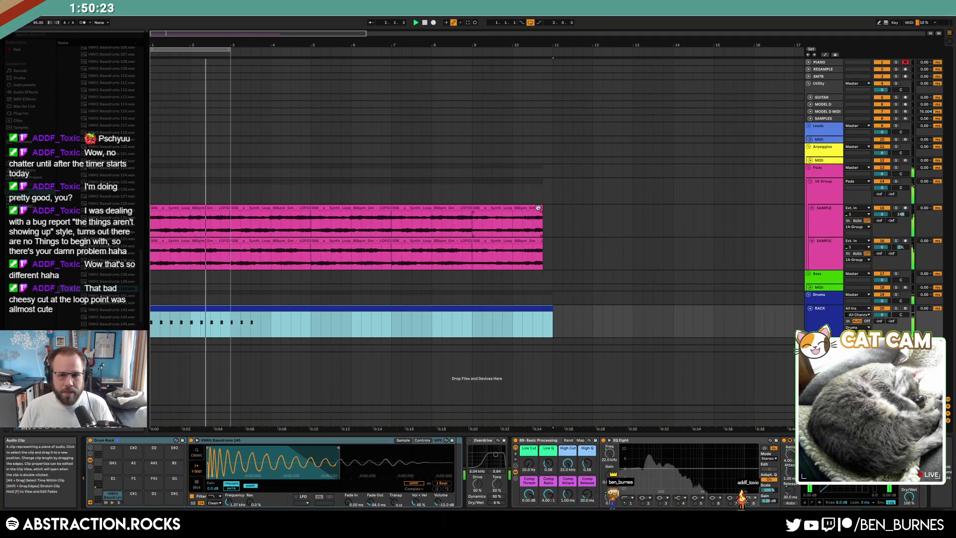
Try replacing the short last clips on both SAMPLE tracks with full two-bar copies ending at bar 11.
left_click_drag(472, 219, 550, 209)
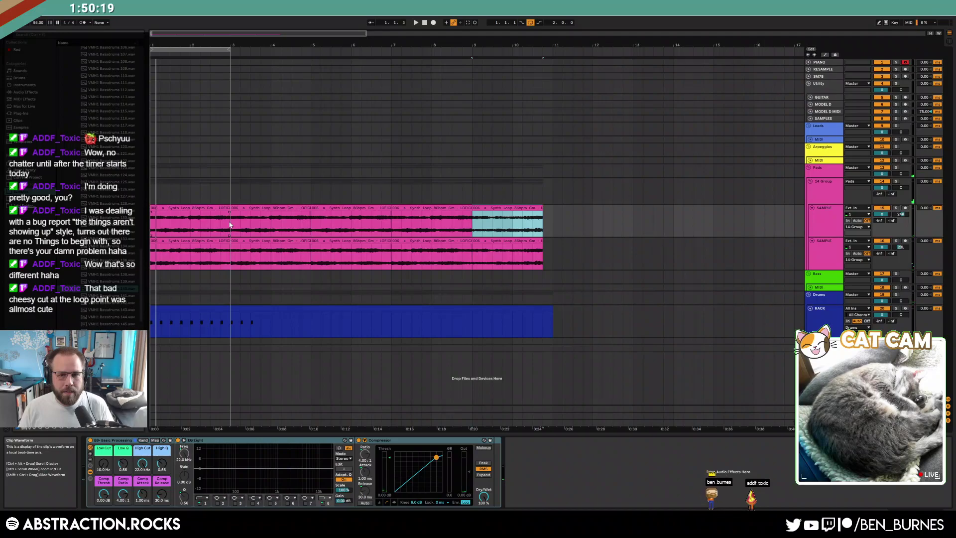
left_click(555, 228)
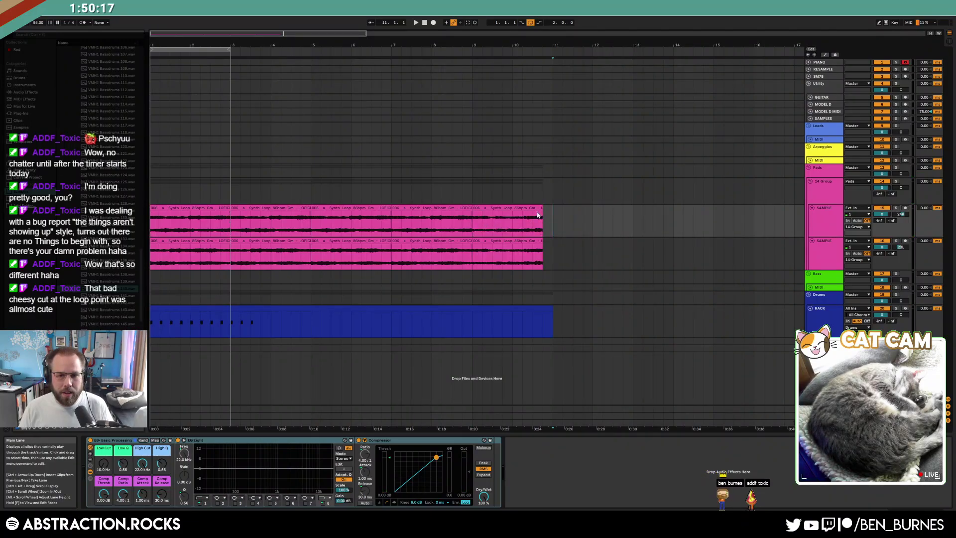
left_click_drag(527, 253, 546, 256)
key("Delete")
left_click(445, 208)
left_click(436, 240, "shift")
key("ctrl+d")
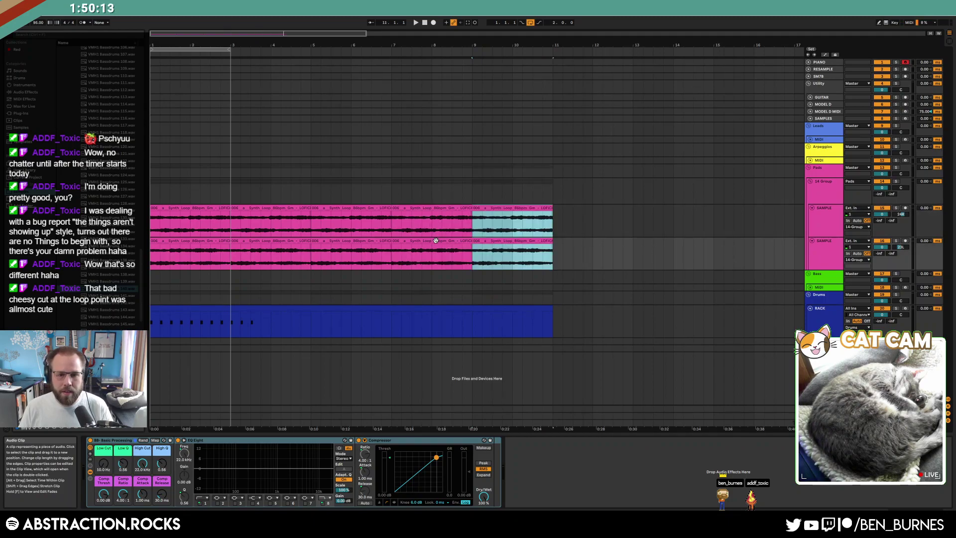
left_click(523, 286)
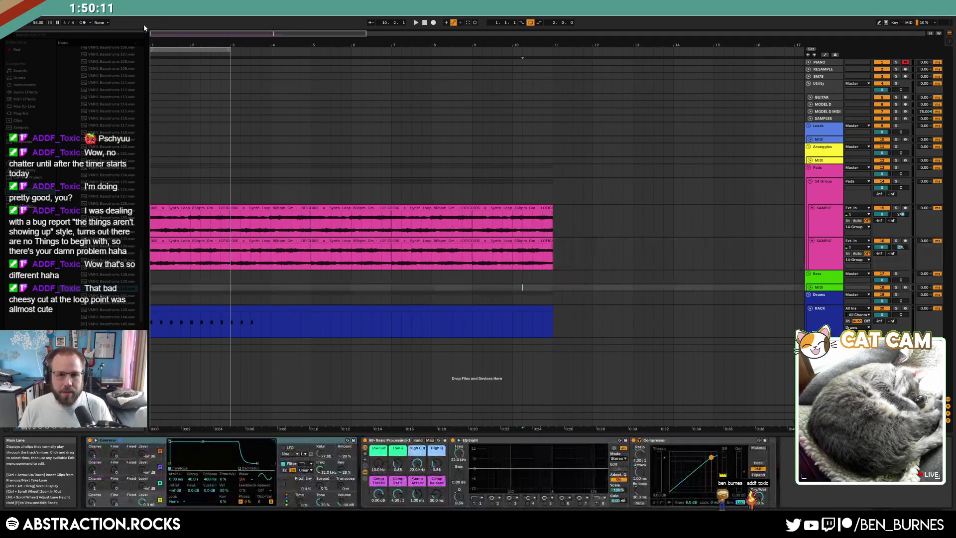
Undo the replacement of the last synth clips on both SAMPLE tracks.
left_click_drag(173, 36, 172, 31)
key("ctrl+z")
key("ctrl+z")
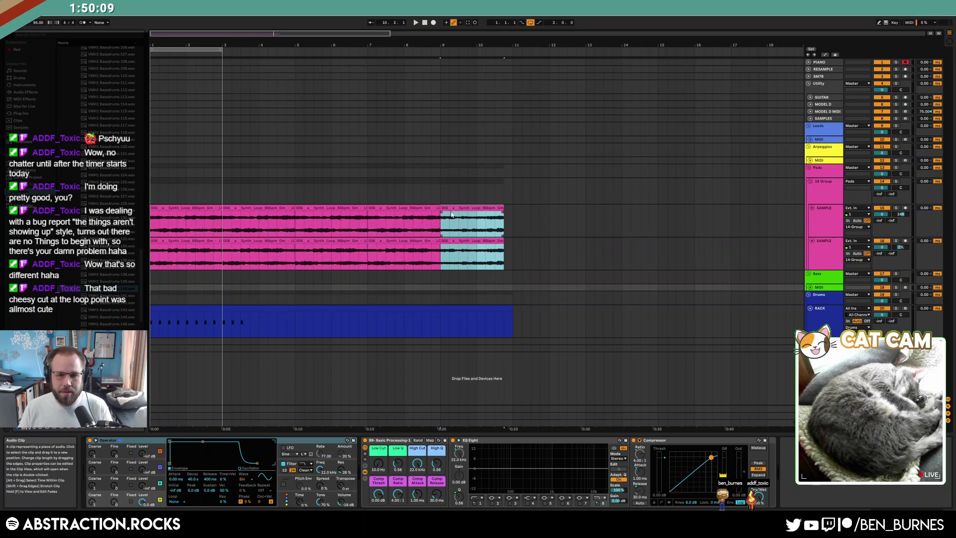
Shorten the synth and drum material to end at bar 9, and extend the playback loop to the same eight bars.
left_click_drag(465, 206, 404, 205)
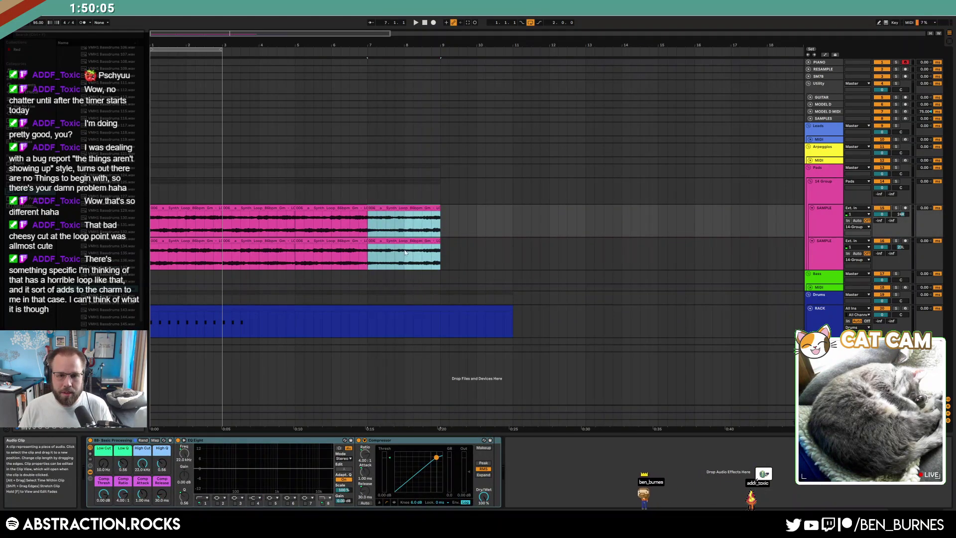
left_click_drag(512, 306, 436, 308)
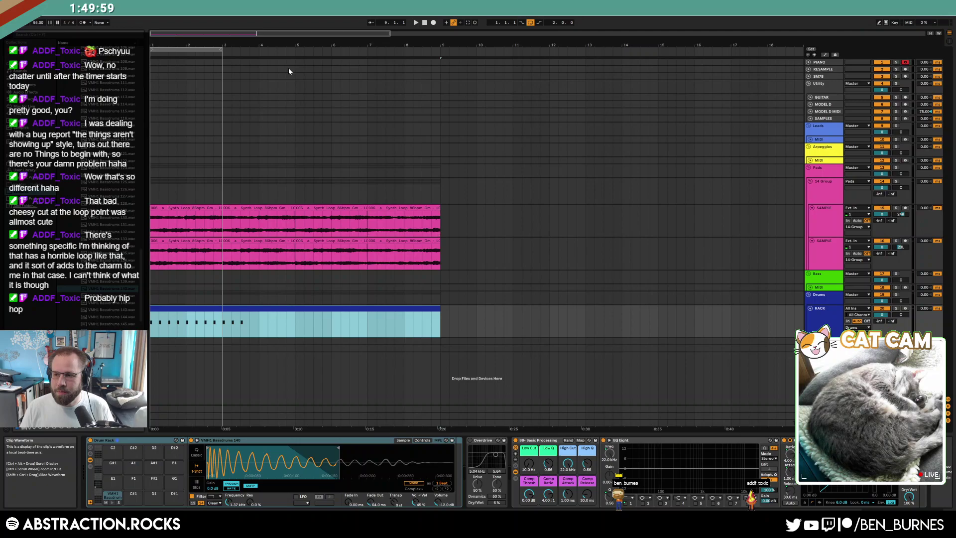
left_click(424, 23)
key("space")
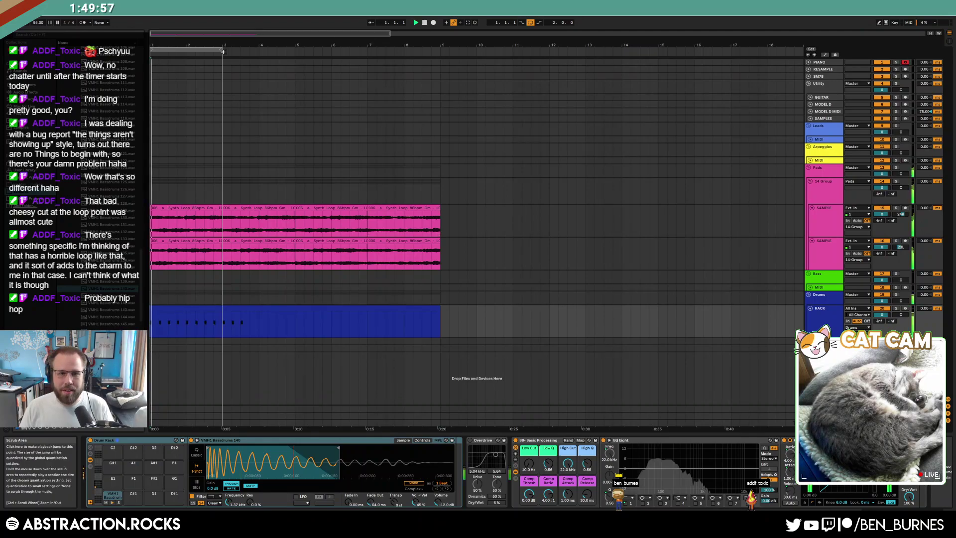
left_click_drag(222, 50, 441, 76)
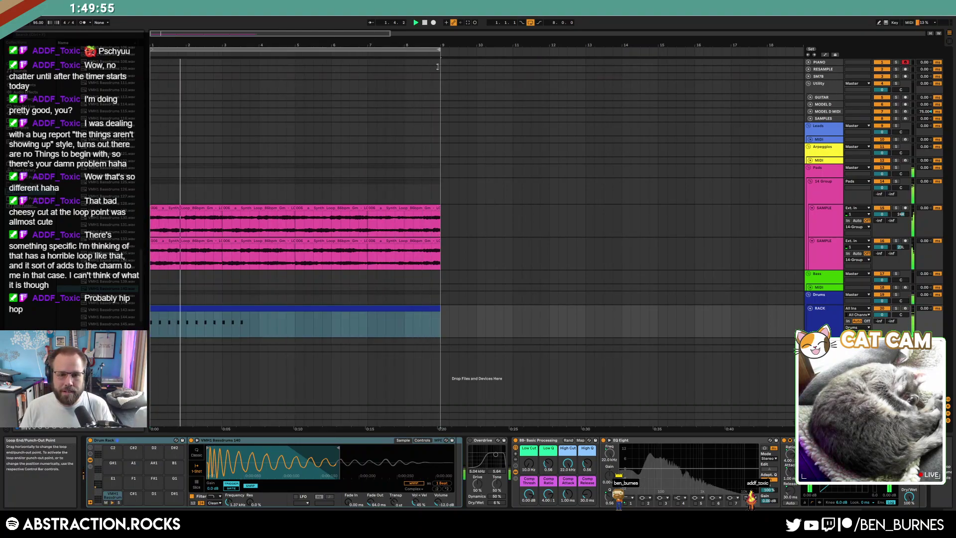
Copy the drum hits from the start of the RACK clip so the pattern repeats from bar 5 into bar 7.
left_click_drag(224, 323, 151, 322)
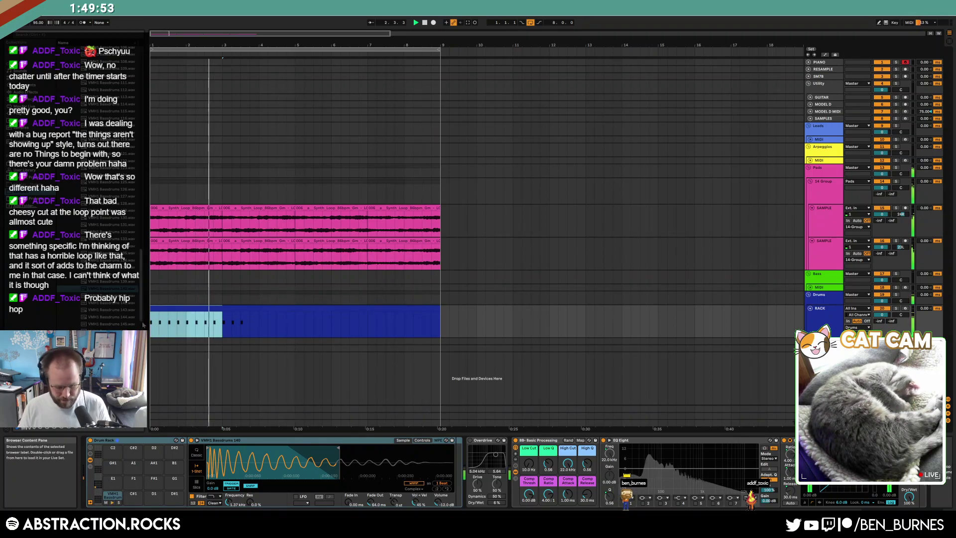
double_click(193, 310)
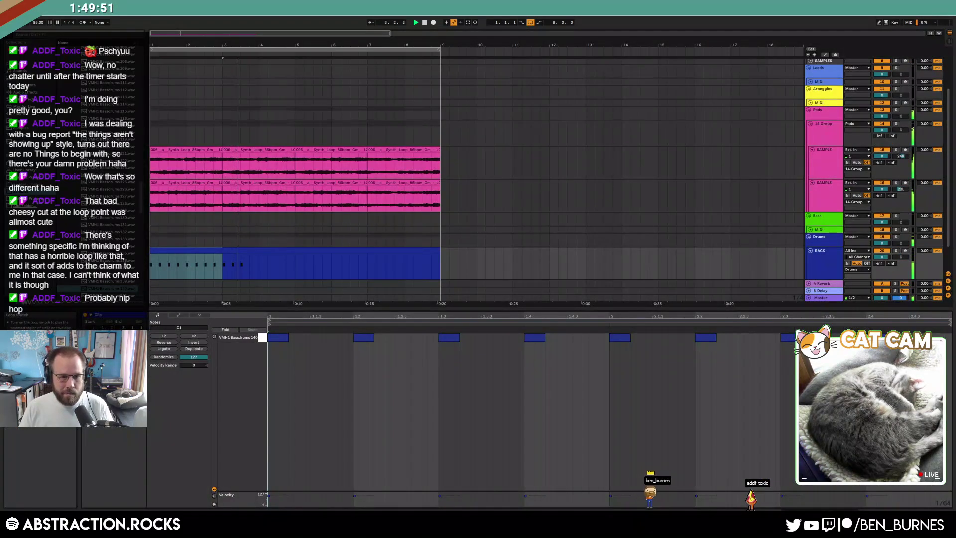
left_click(220, 251)
left_click_drag(294, 261, 392, 251)
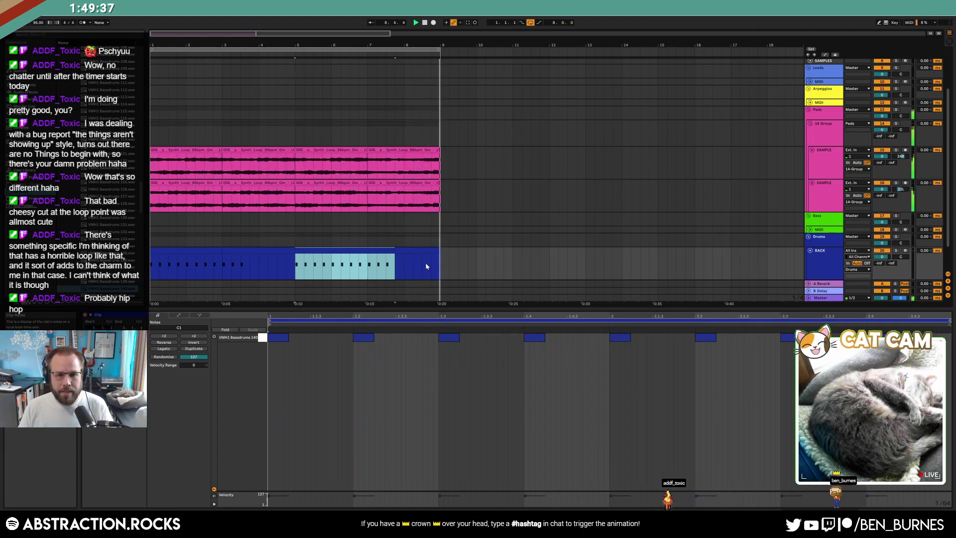
Set the last clip on the upper SAMPLE track to 100 BPM and move its start marker later.
left_click_drag(316, 157, 360, 158)
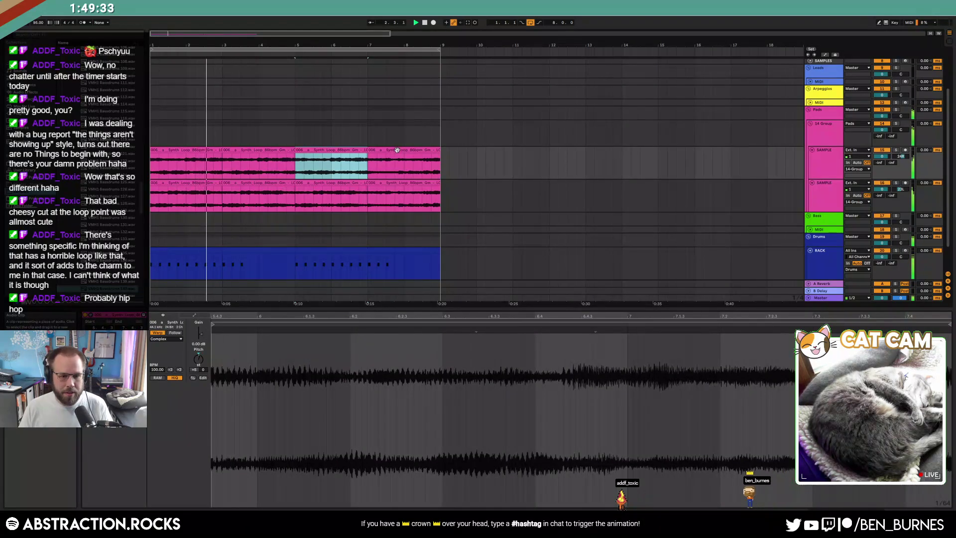
left_click(397, 150)
left_click(157, 371)
type("100")
key("Return")
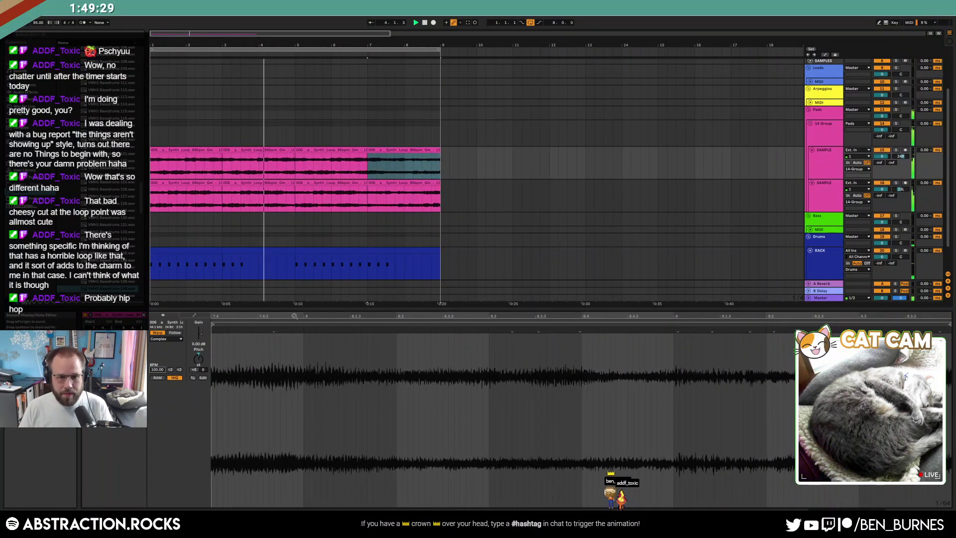
left_click_drag(307, 325, 292, 324)
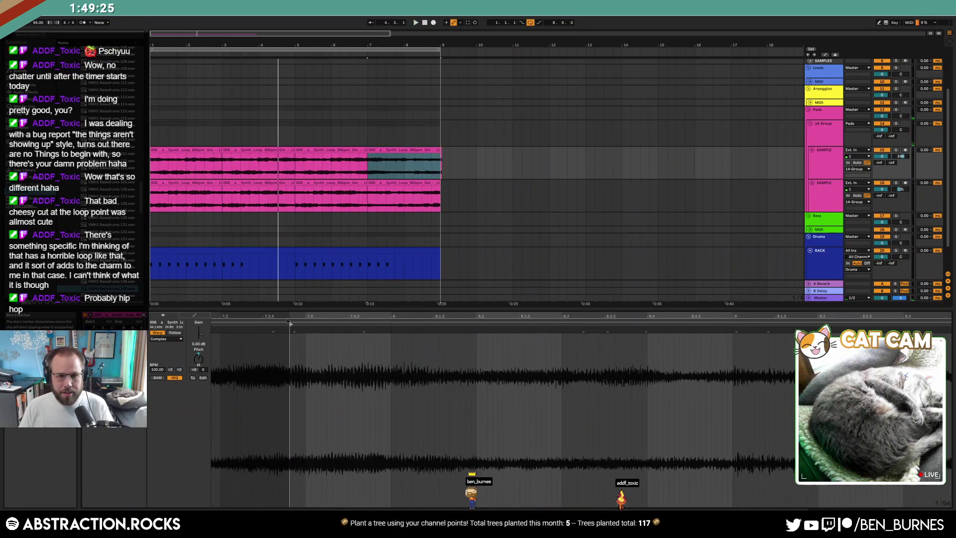
Set the last clip on the lower SAMPLE track to 92 BPM, move its start marker later, and play it back.
left_click(353, 183)
left_click(386, 183)
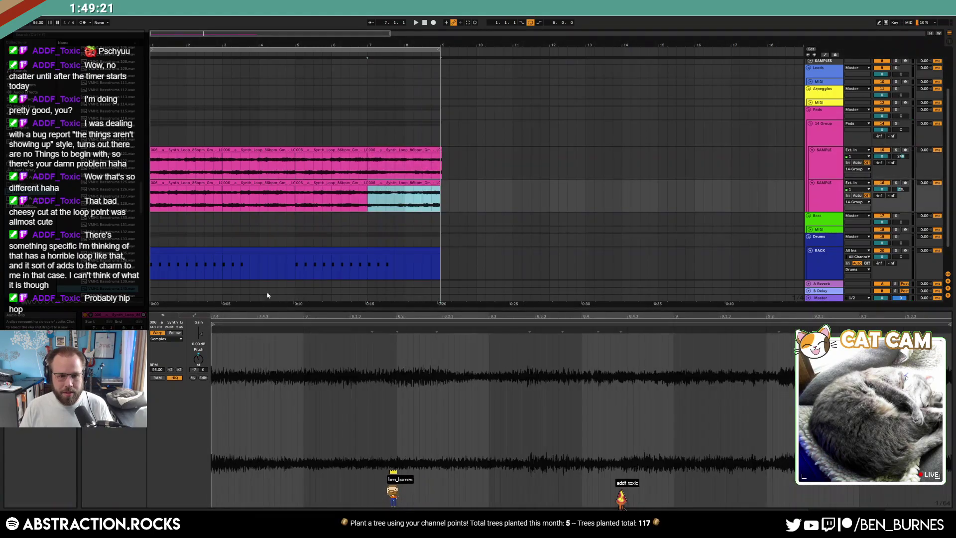
left_click(157, 371)
type("92")
key("Return")
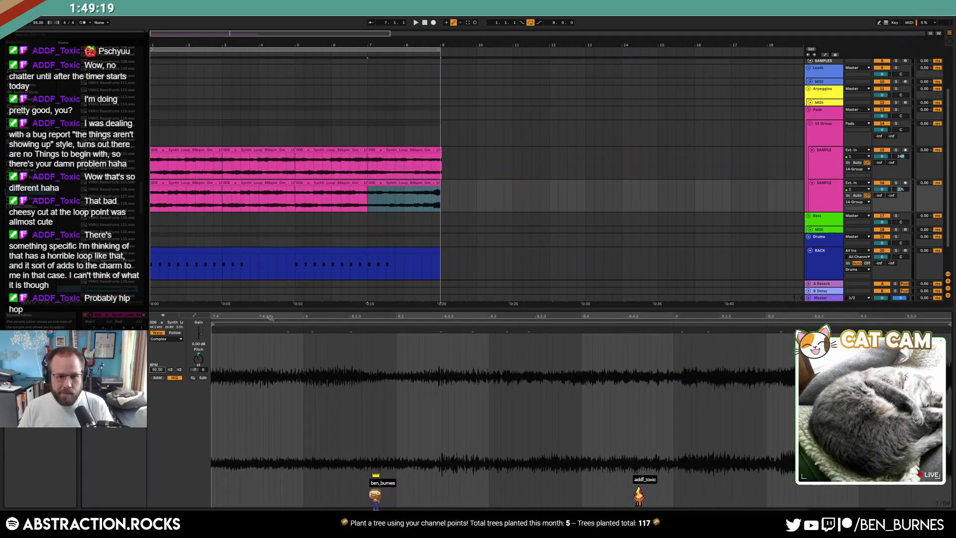
mouse_move(270, 314)
left_mouse_down()
mouse_move(278, 305)
mouse_move(401, 306)
mouse_move(307, 324)
left_mouse_up()
key("space")
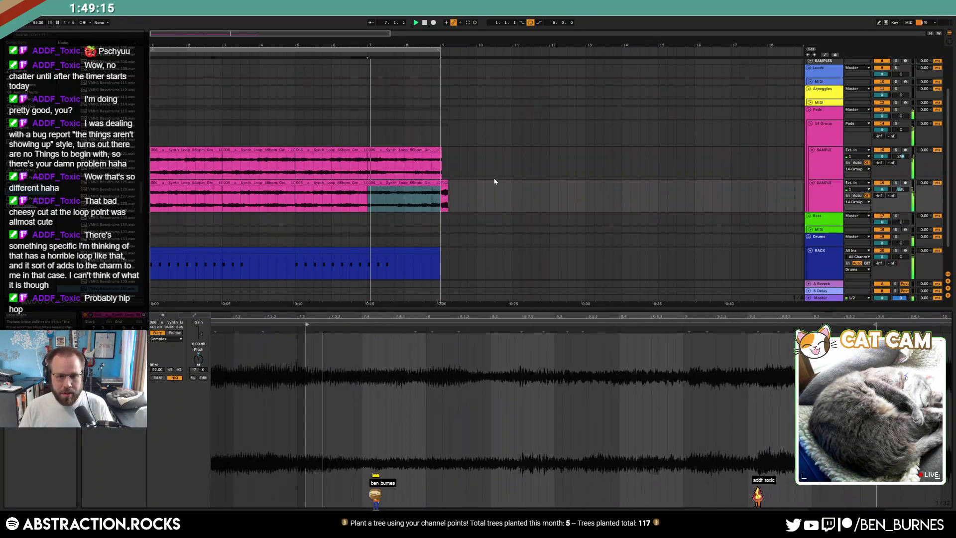
Trim the last clips on both SAMPLE tracks to end at bar 9 and show the track's devices again.
key("Up")
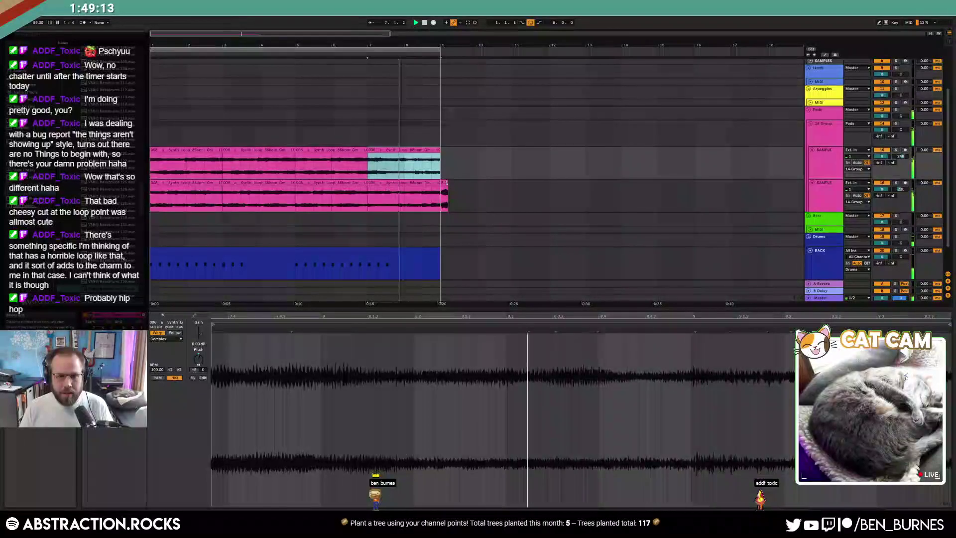
left_click_drag(448, 182, 441, 183)
left_click(453, 203)
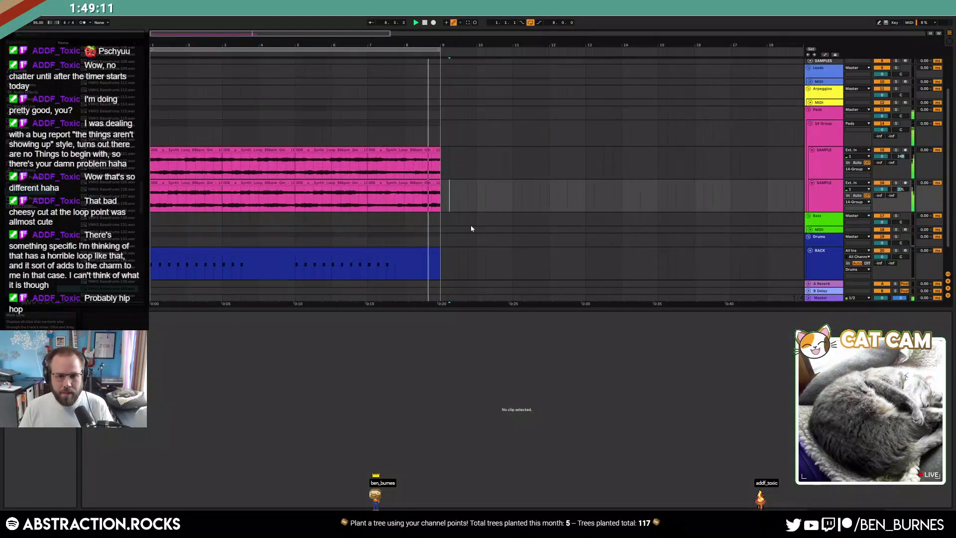
key("shift+Tab")
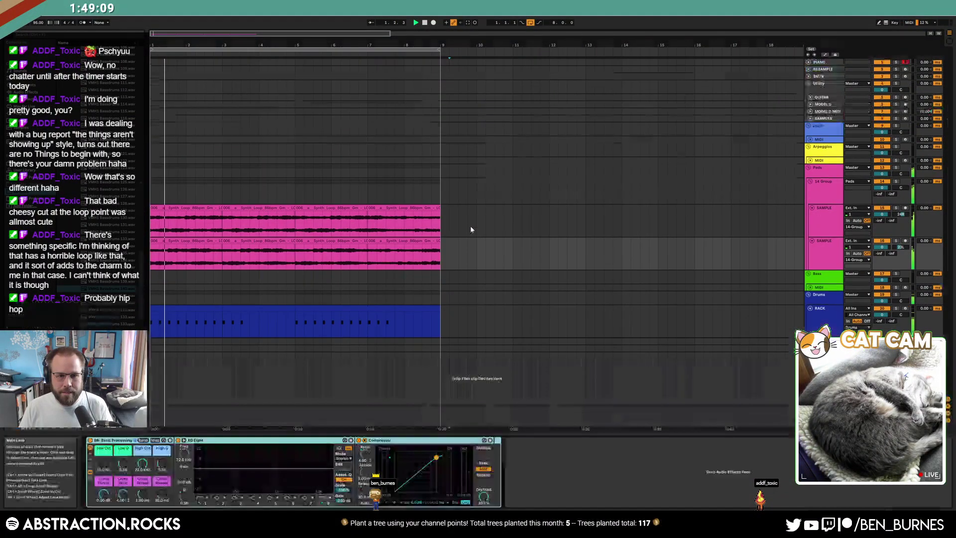
Extend the first run of drum hits through the third beat of bar 4 and keep the drums as one clip.
left_click(220, 310)
mouse_move(269, 312)
left_mouse_down()
mouse_move(295, 314)
mouse_move(286, 314)
left_mouse_up()
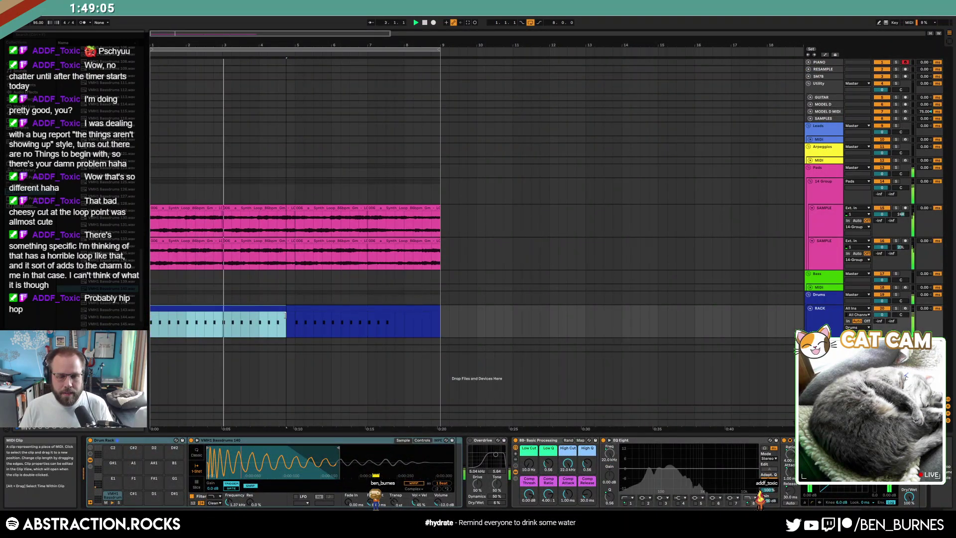
left_click(377, 322)
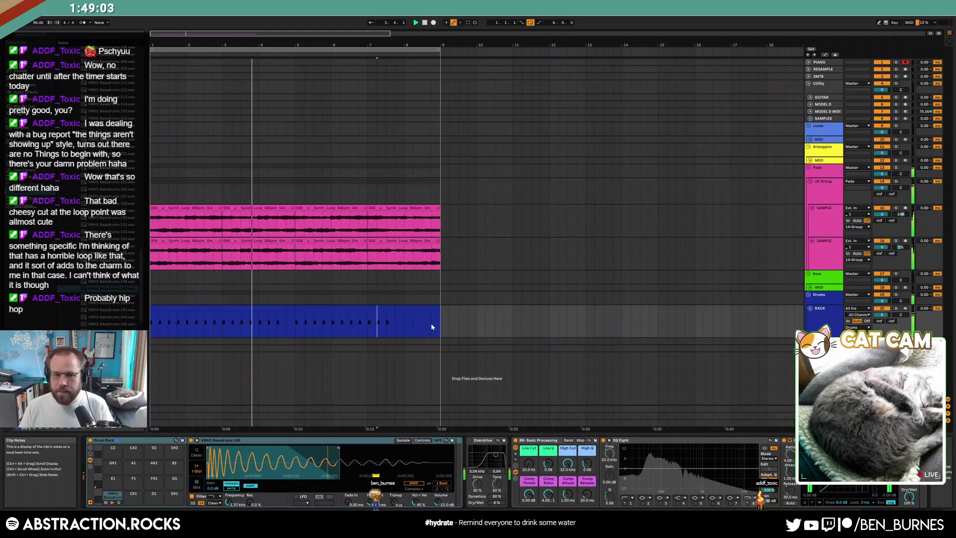
left_click(432, 307)
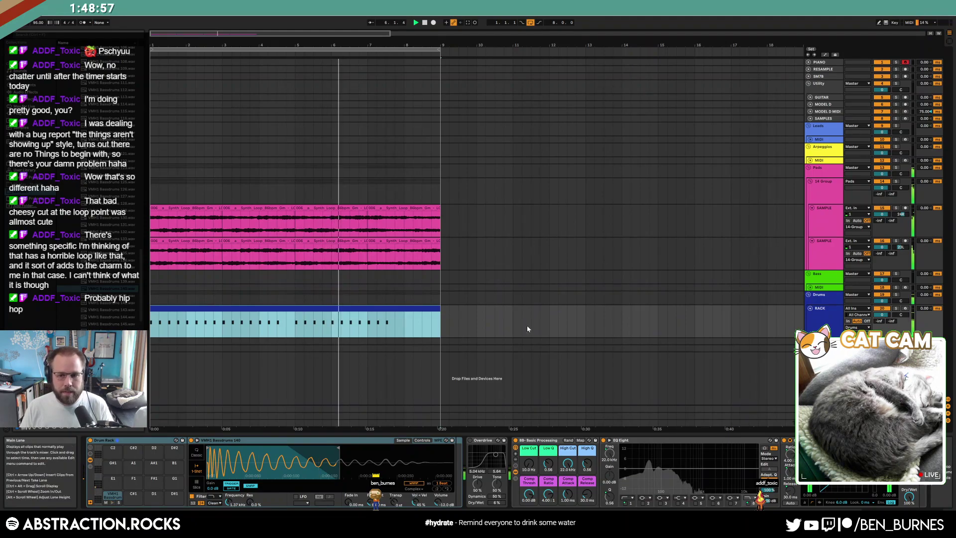
Unfold the MIDI tracks under Arpeggios and Leads, and arm the Leads MIDI track for recording.
left_click(811, 167)
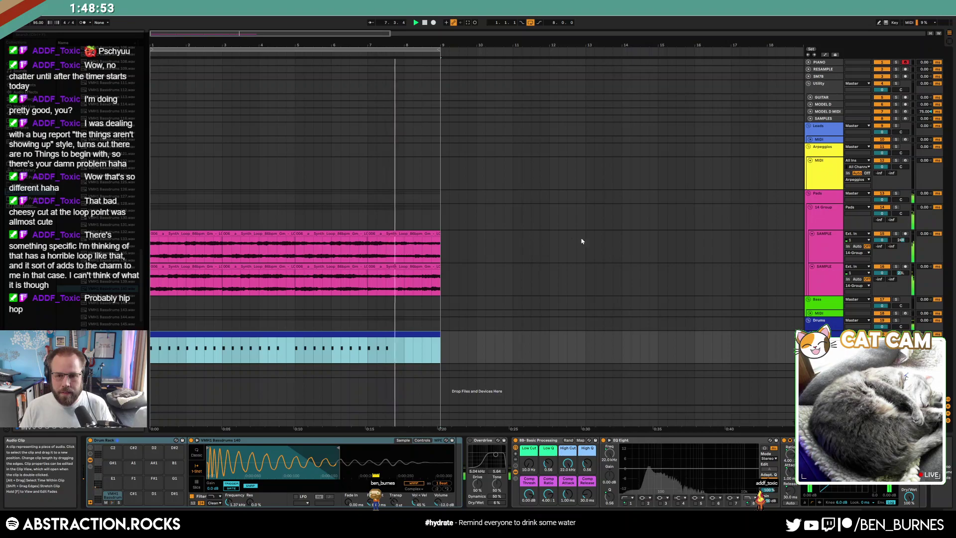
left_click(802, 186)
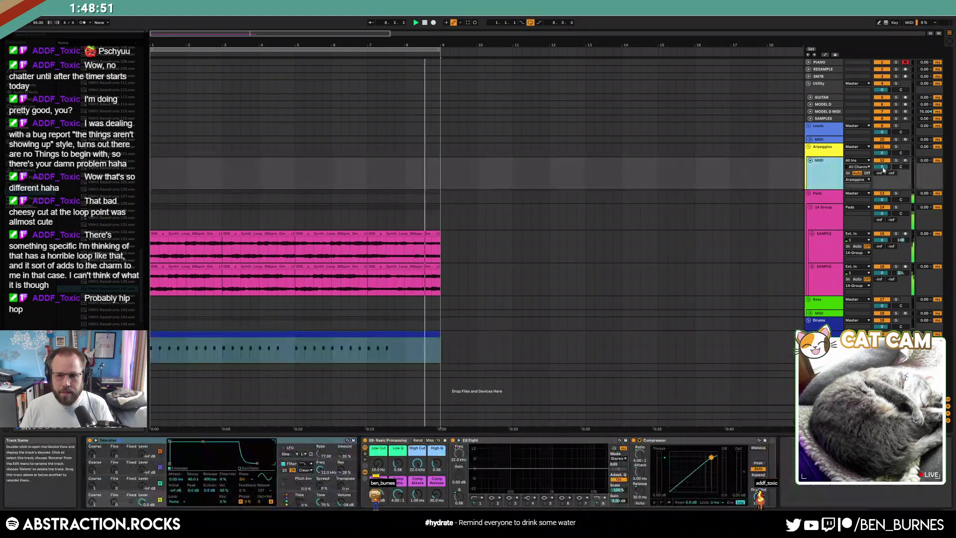
left_click(810, 140)
left_click(821, 148)
left_click(905, 140)
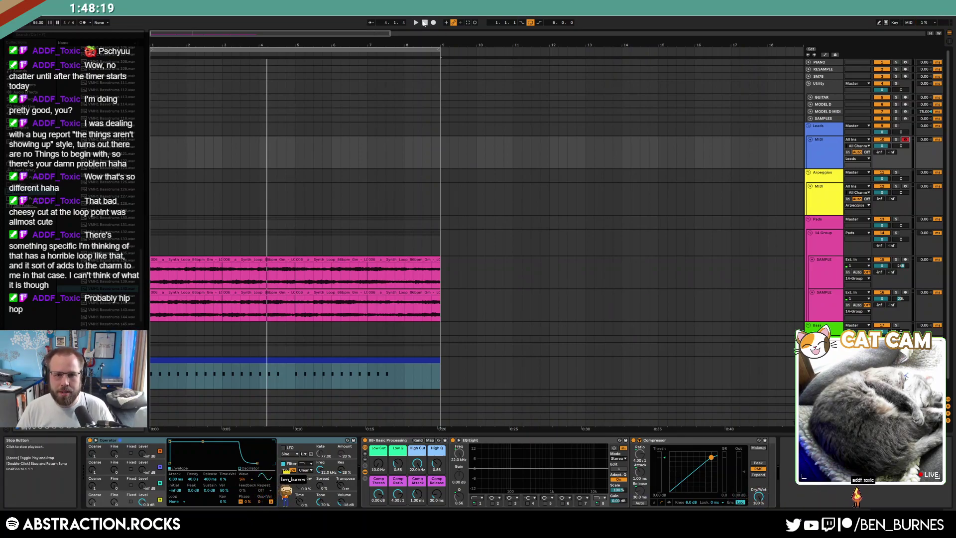
Return to the song start and raise the Leads MIDI track's reverb and delay sends.
key("Home")
left_click(816, 151)
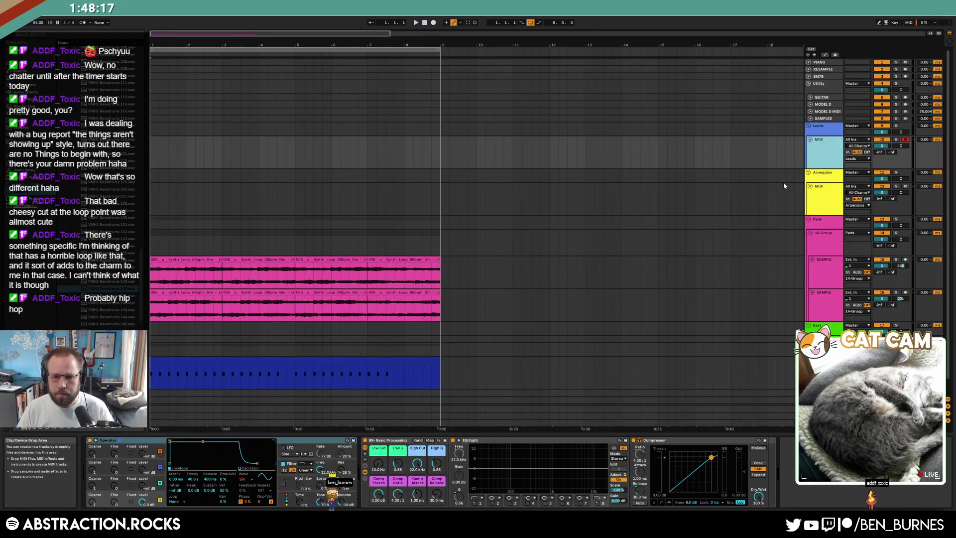
left_click_drag(878, 153, 879, 150)
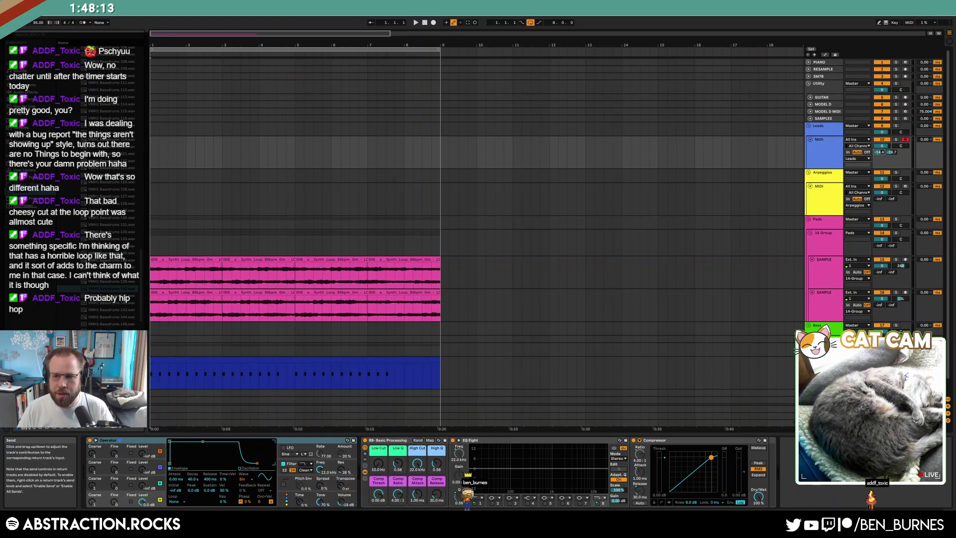
left_click_drag(891, 152, 891, 154)
left_click(824, 157)
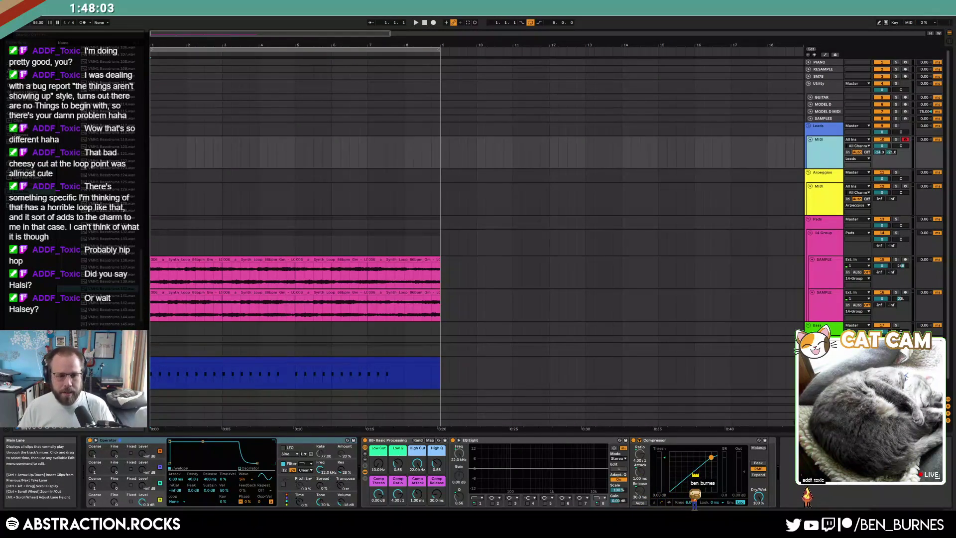
Audition the loop and replace the instrument on the Leads MIDI track with the Kontakt plug-in.
mouse_move(47, 520)
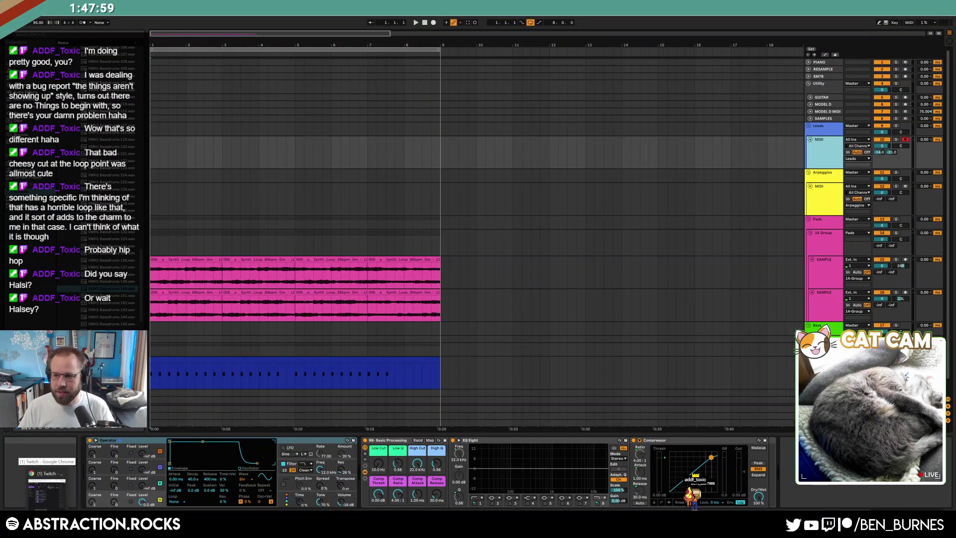
key("space")
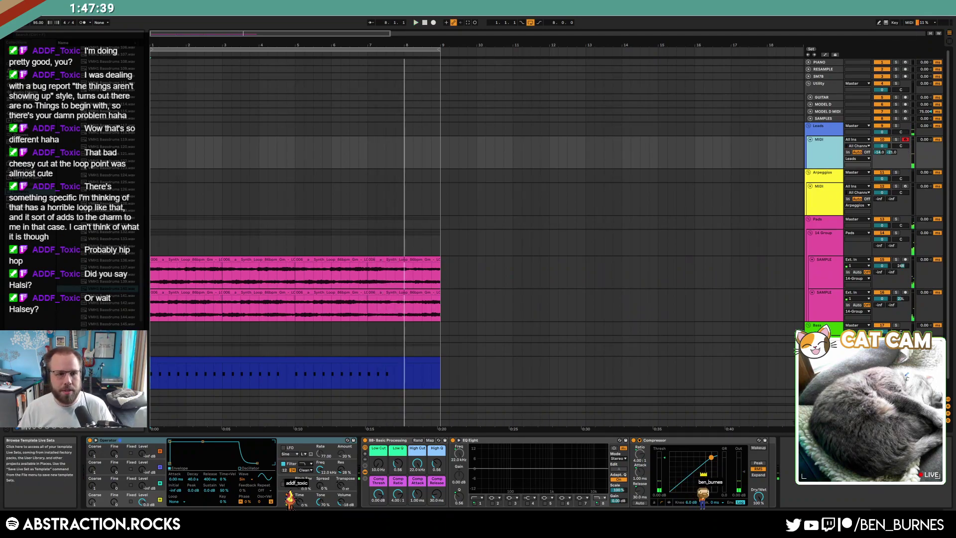
left_click(24, 114)
left_click(61, 50)
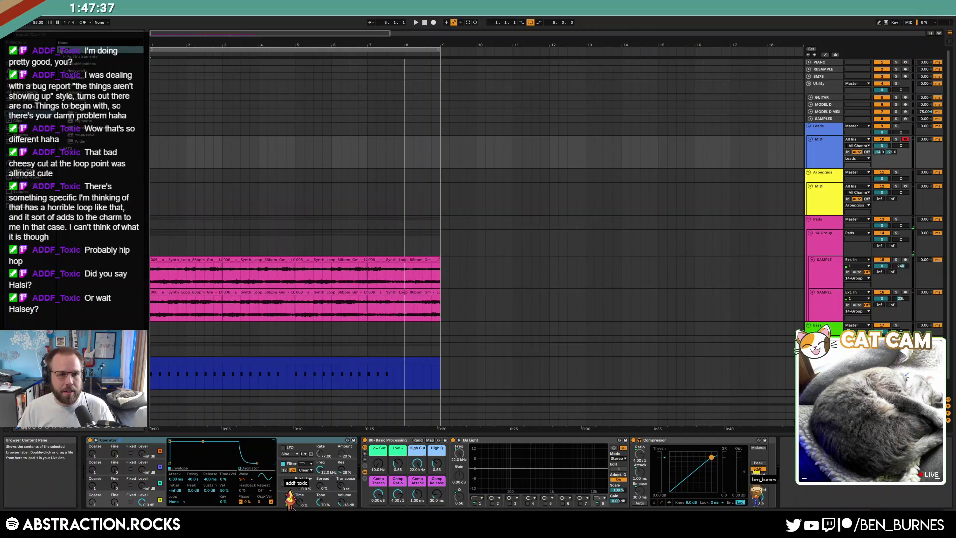
left_click(64, 79)
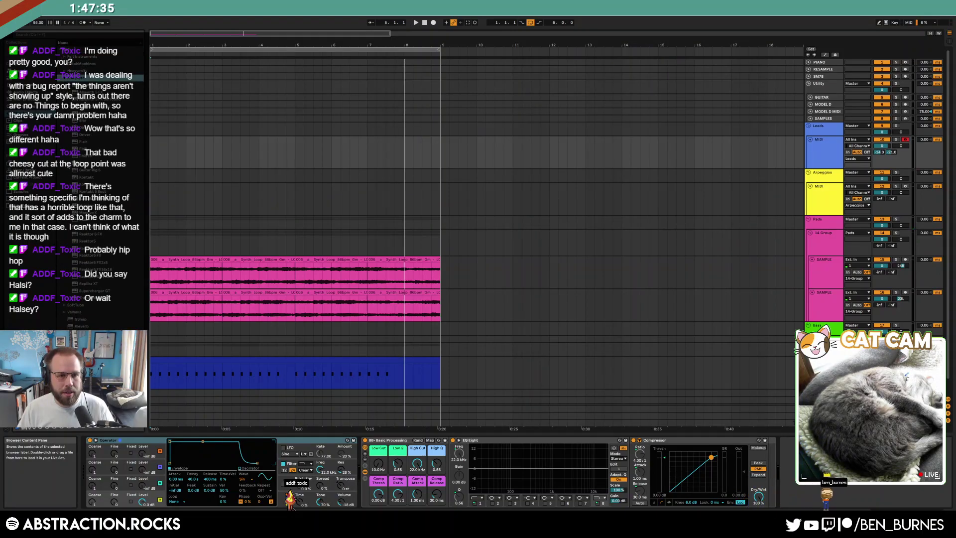
left_click_drag(83, 178, 147, 435)
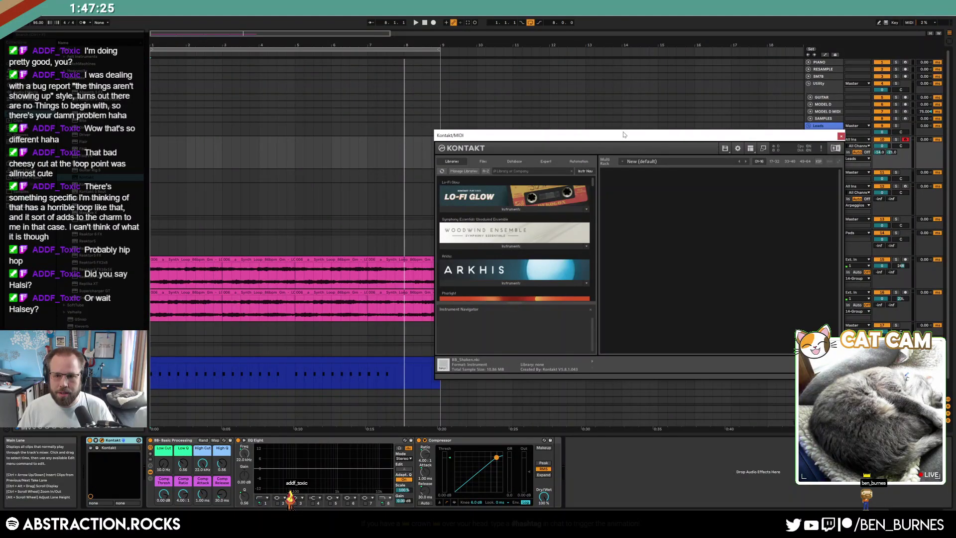
Enlarge the Kontakt window, load the NOIRE Pure piano with Dynamic at -44%, and close the plug-in window.
left_click_drag(625, 135, 624, 70)
left_click_drag(843, 314, 843, 453)
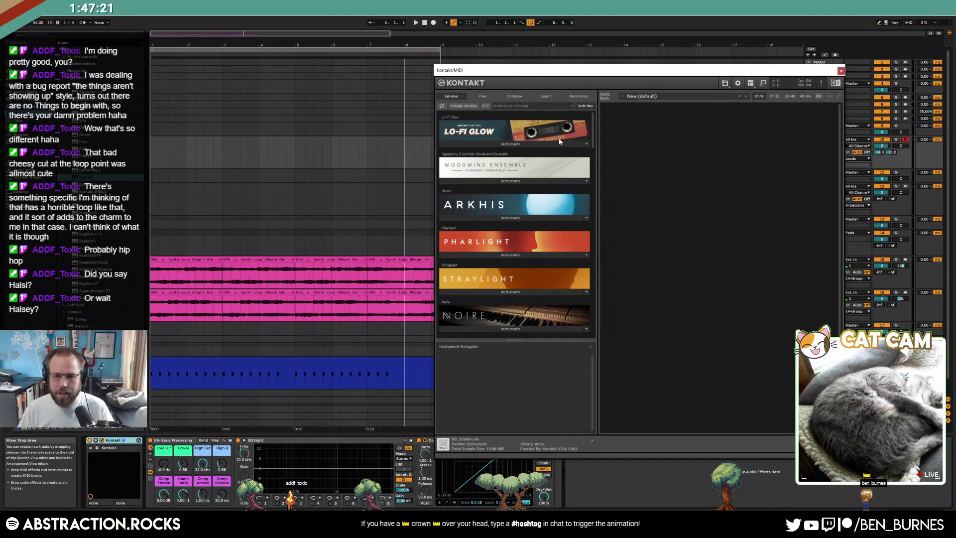
scroll(594, 129, "down", 5)
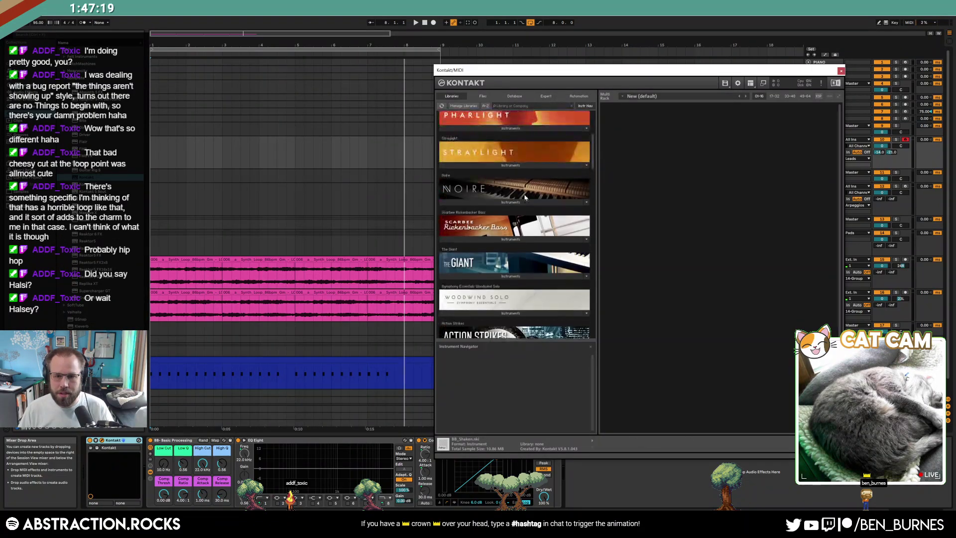
left_click(519, 201)
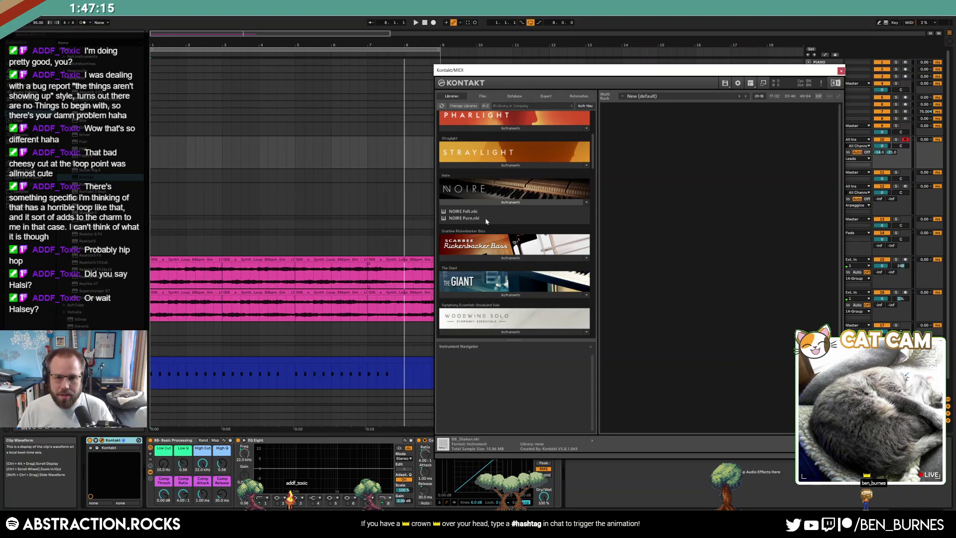
left_click_drag(489, 217, 629, 252)
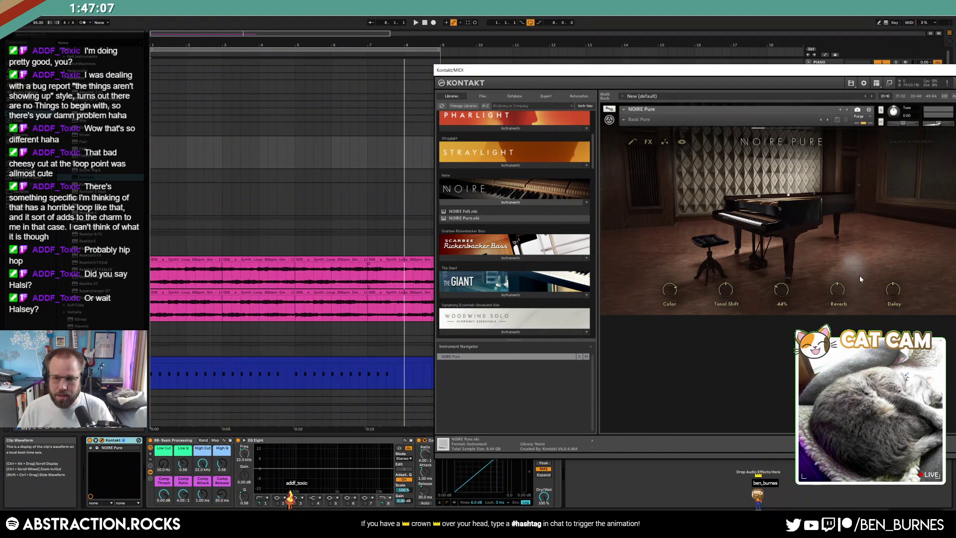
left_click_drag(894, 70, 758, 67)
left_click(831, 69)
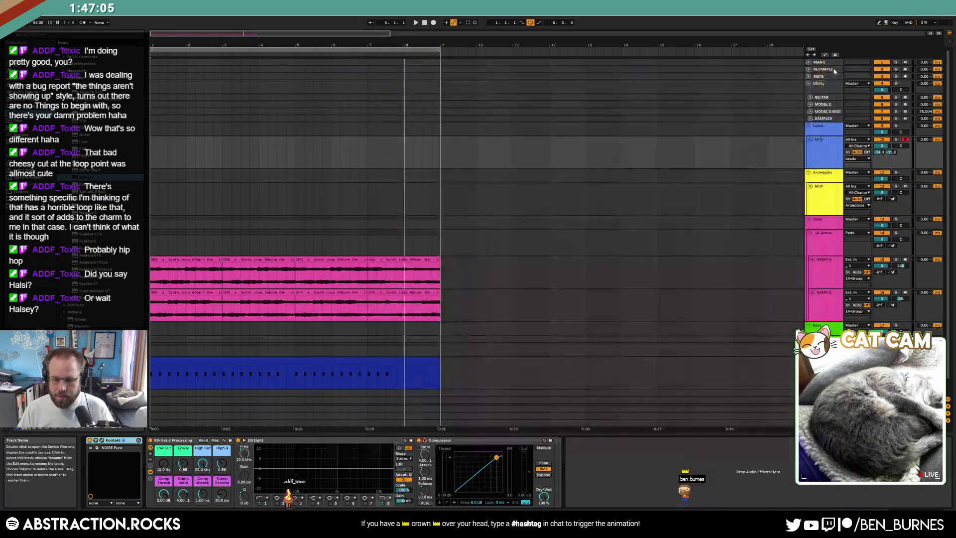
Play the loop, insert ValhallaSupermassive right after Kontakt on the Leads MIDI track, and set its Delay to 283.2 ms.
key("space")
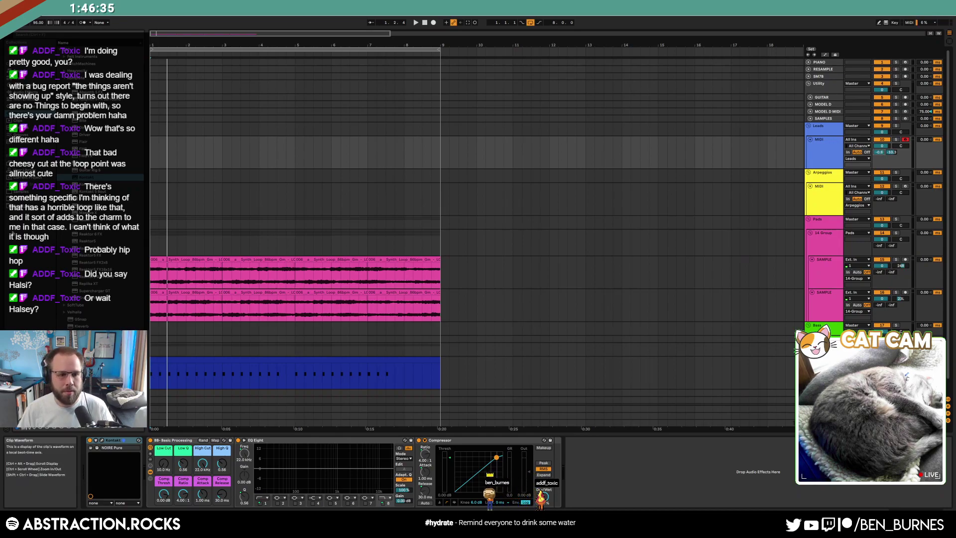
scroll(65, 313, "down", 5)
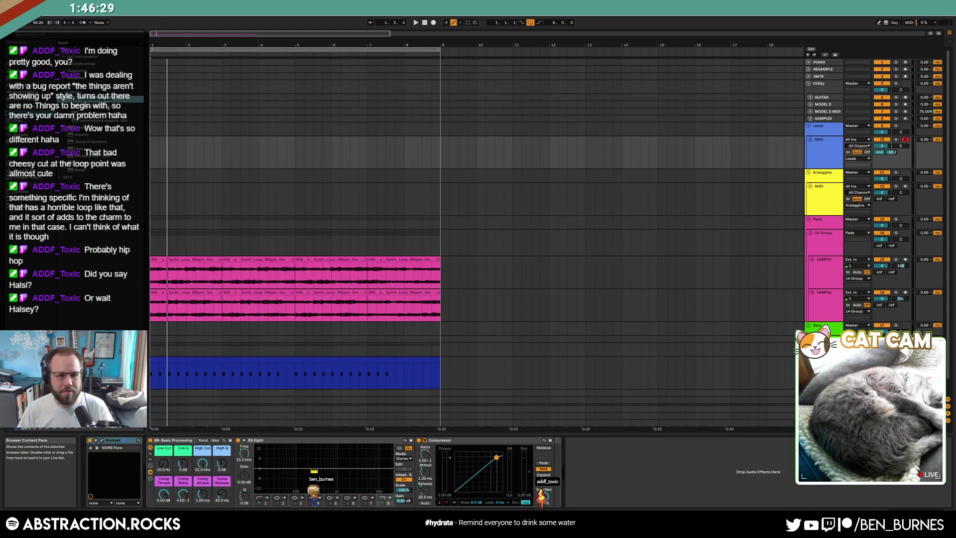
left_click_drag(103, 121, 134, 479)
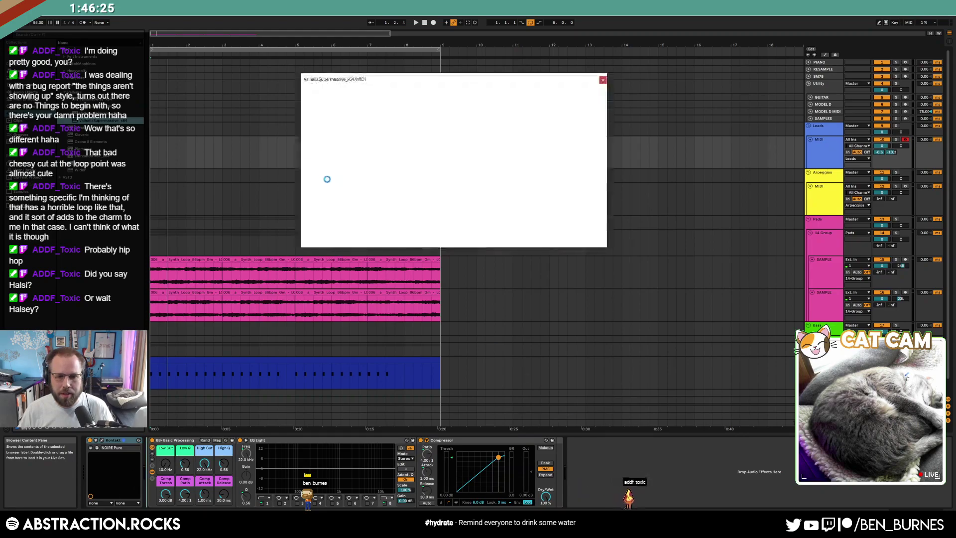
left_click(349, 216)
left_click(358, 270)
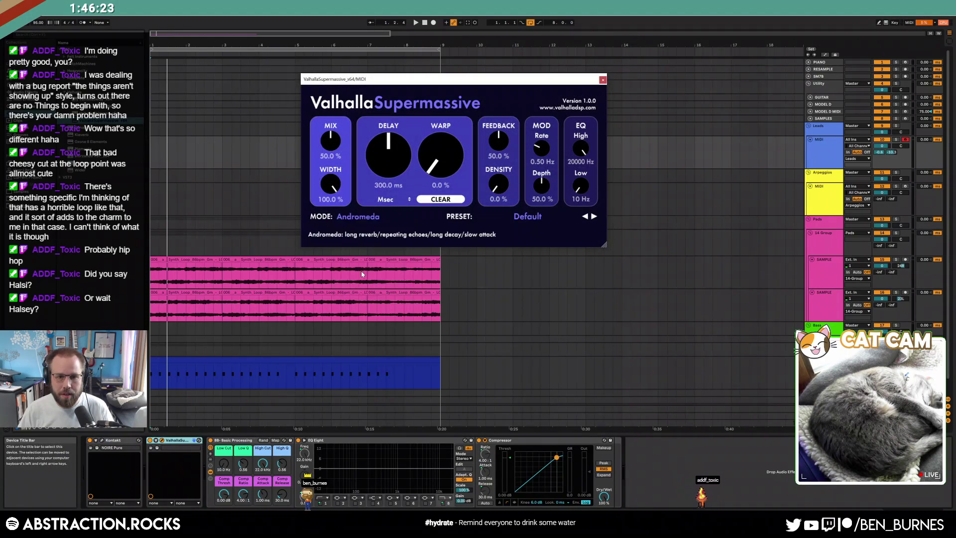
left_click_drag(392, 165, 394, 172)
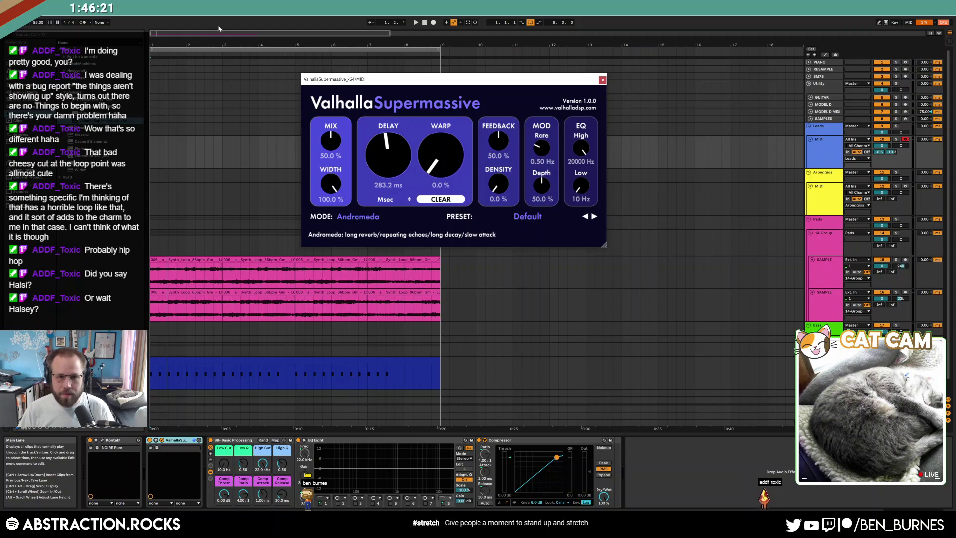
Record a piano part over the eight-bar loop on the Leads MIDI track from the song start.
left_click(424, 23)
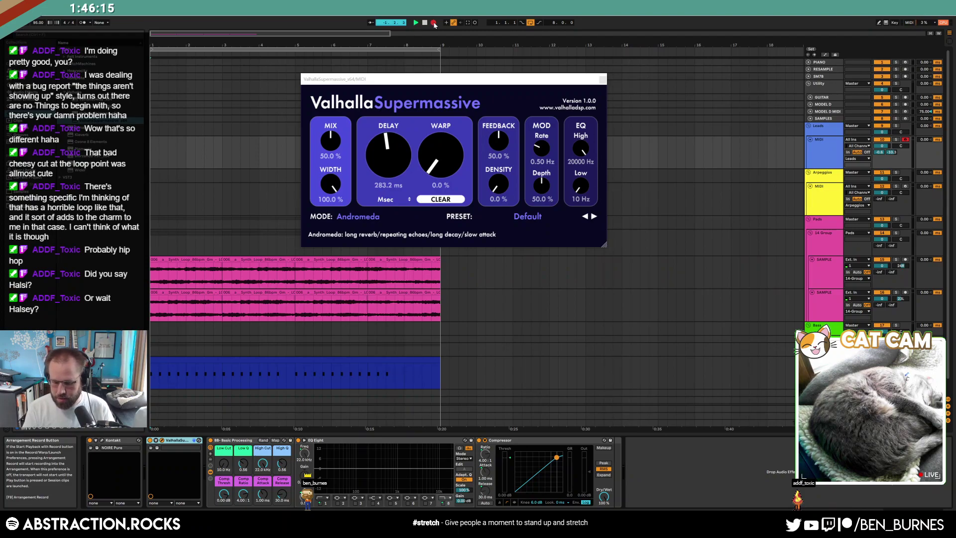
left_click(434, 22)
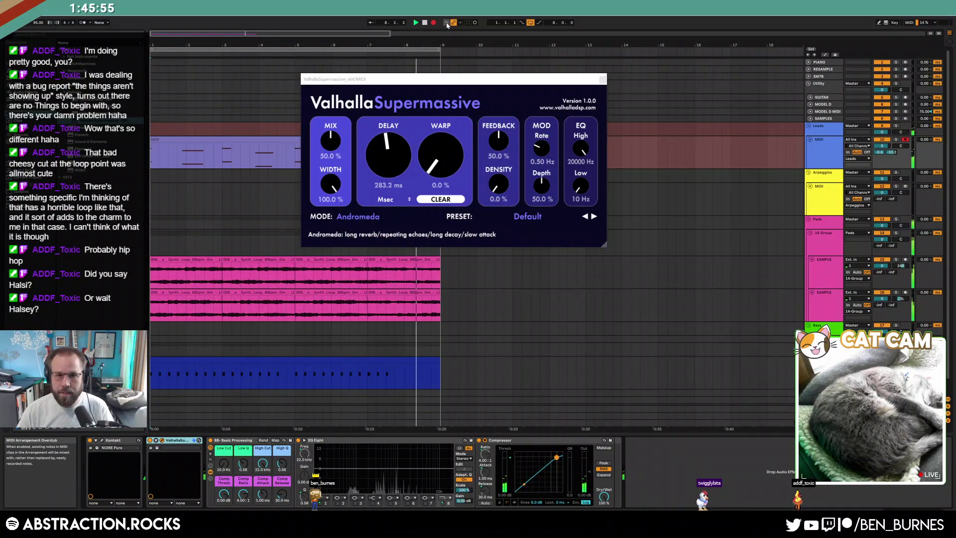
left_click(433, 24)
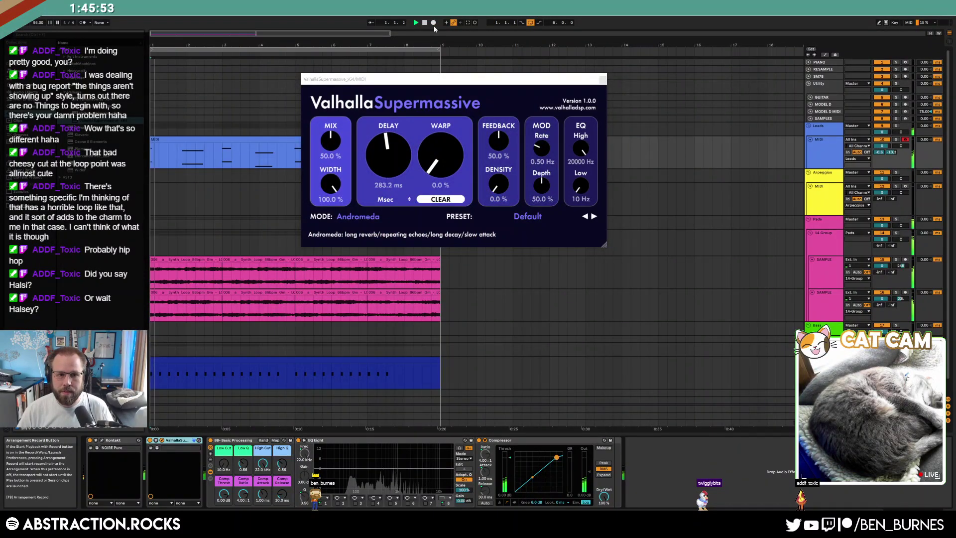
Lengthen the opening G3 and G4 notes to about beat 3 of bar 1 and quantize the notes from bar 3 onward.
double_click(155, 152)
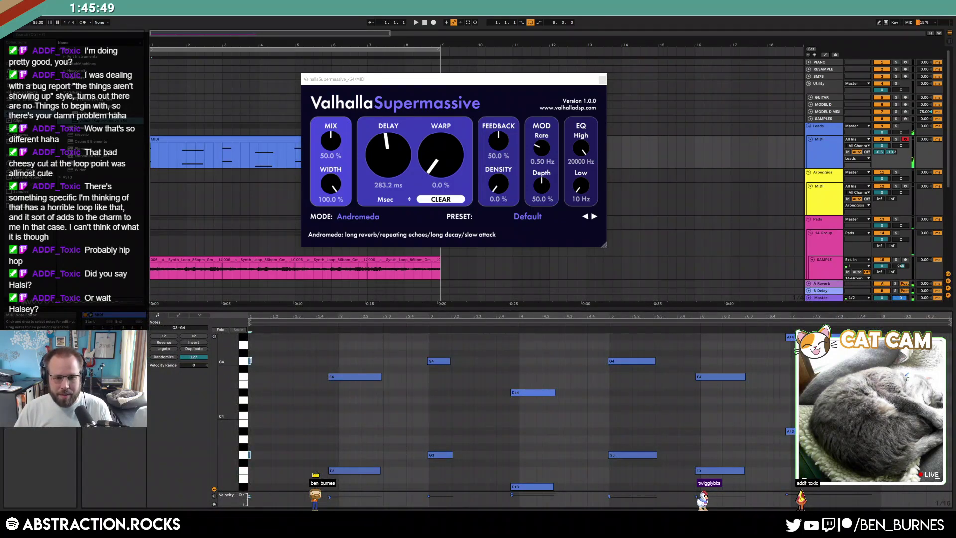
left_click_drag(251, 361, 299, 379)
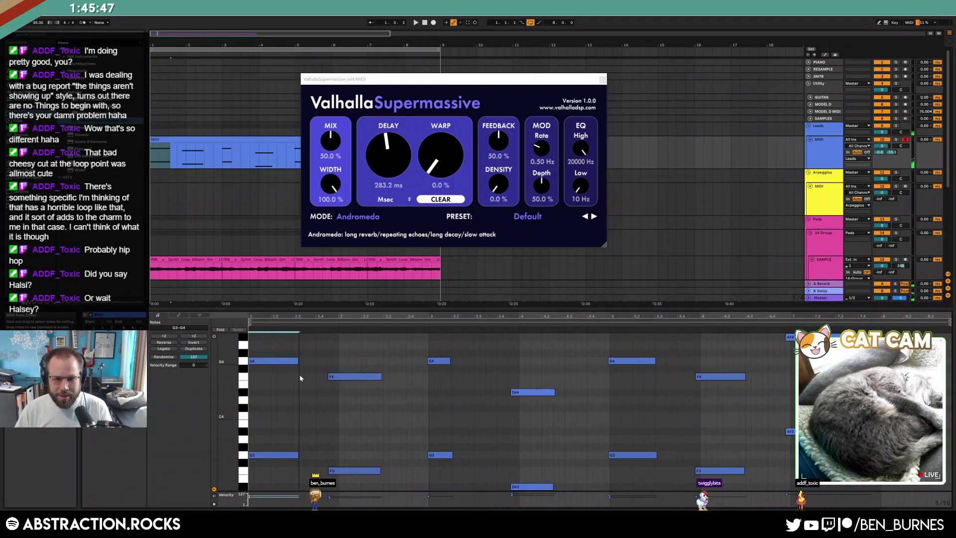
left_click_drag(427, 349, 476, 490)
key("ctrl+u")
left_click_drag(541, 377, 545, 490)
key("ctrl+u")
left_click_drag(600, 470, 640, 310)
key("ctrl+u")
left_click_drag(710, 355, 787, 315)
key("ctrl+u")
key("ctrl+u")
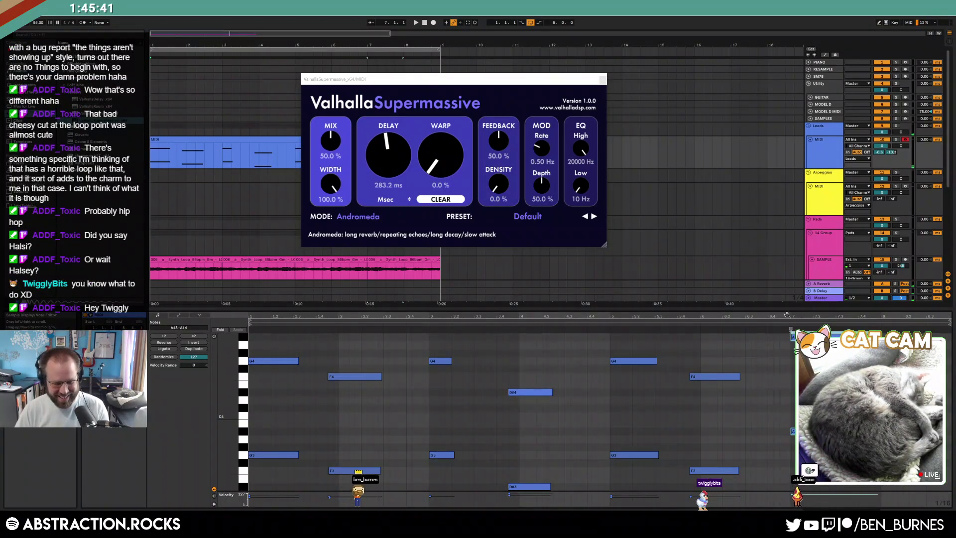
Try another recording pass from the song start and move the ValhallaSupermassive window clear of the recorded clip.
key("F9")
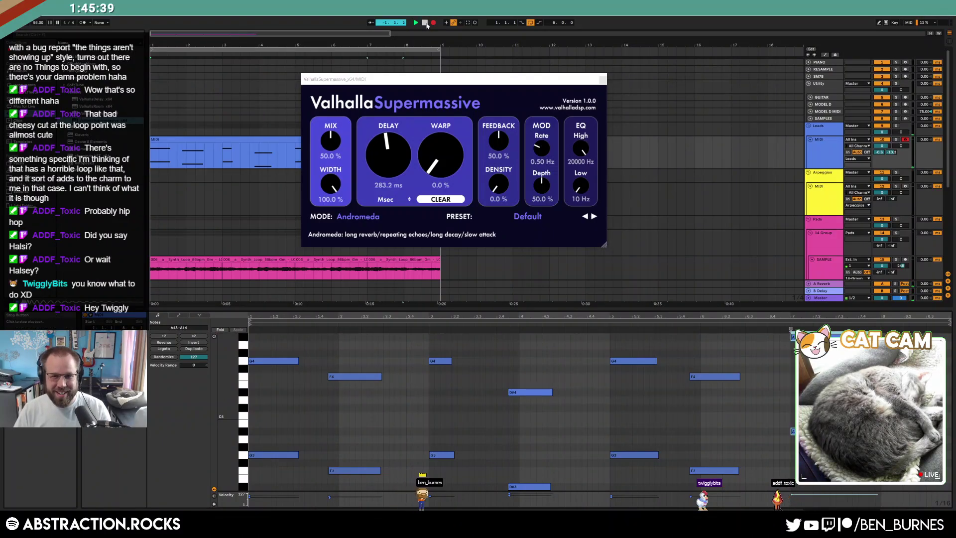
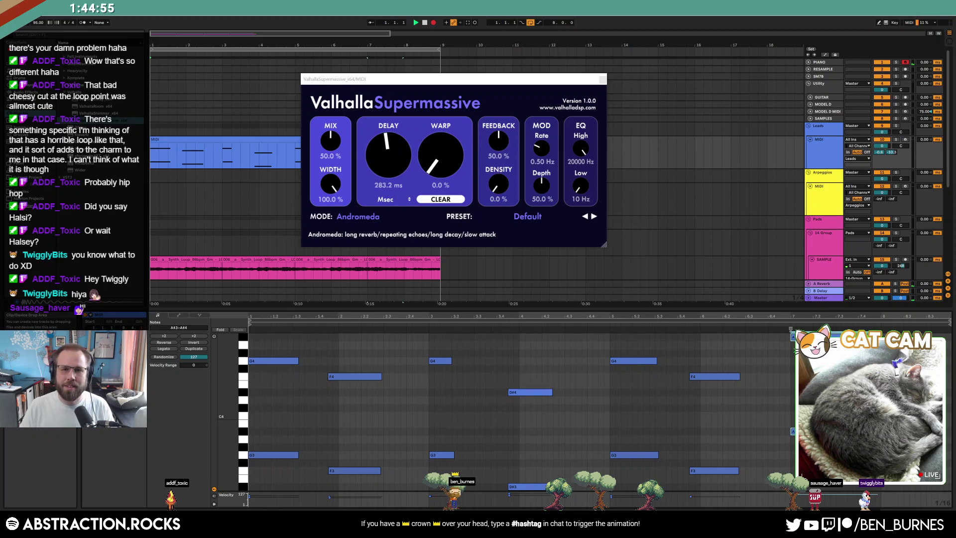
left_click_drag(560, 79, 732, 81)
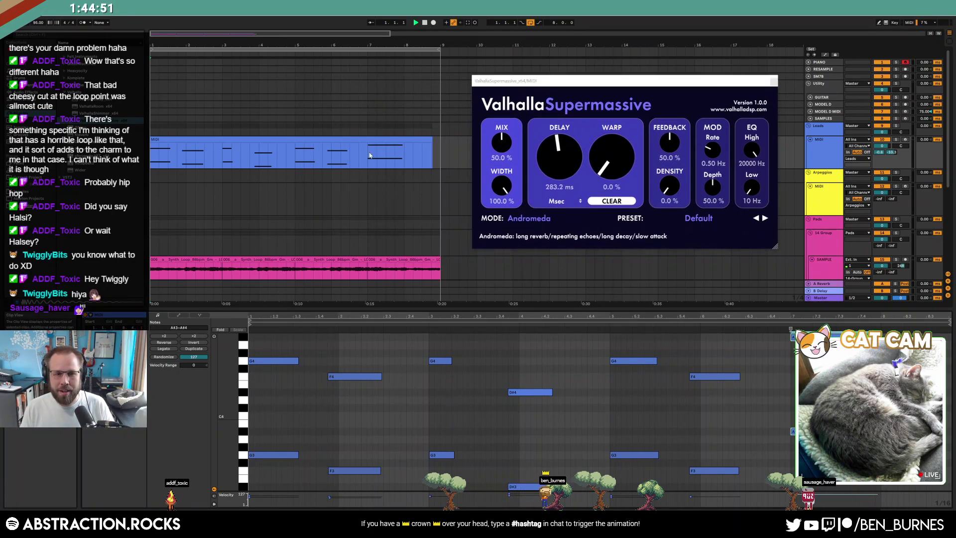
Turn on makeup gain in the Leads MIDI track's Compressor, with Comp Thresh at -8.80 dB and Comp Ratio at 2.95:1.
left_click(822, 157)
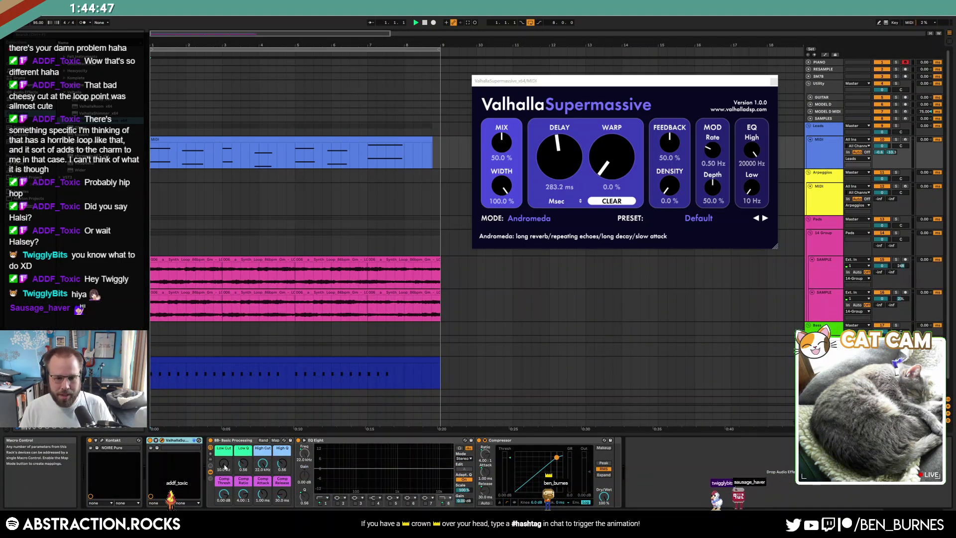
left_click(604, 448)
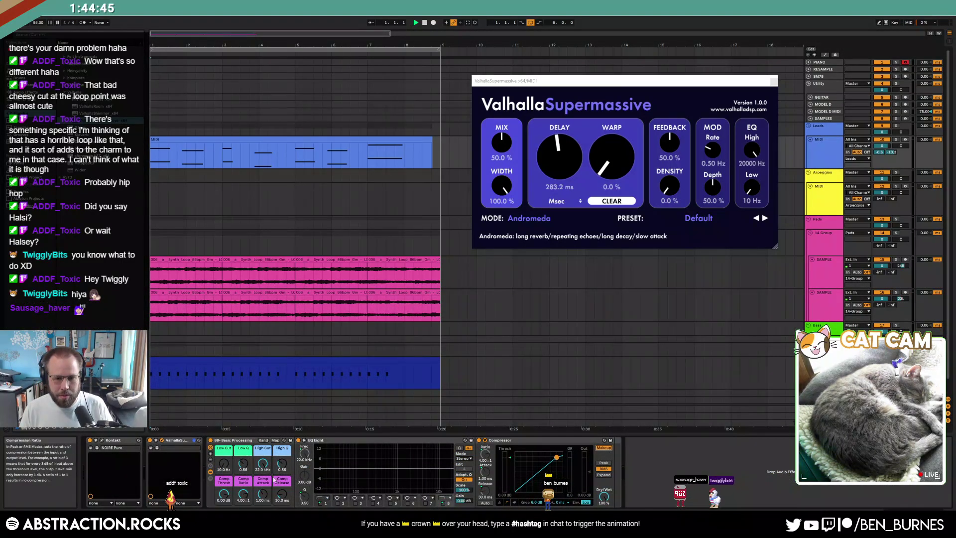
mouse_move(225, 493)
left_mouse_down()
mouse_move(225, 510)
mouse_move(243, 502)
mouse_move(224, 484)
left_mouse_up()
During playback, move ValhallaSupermassive behind the Compressor, set NOIRE Pure's Color to -12%, and close the Kontakt window.
key("space")
left_click_drag(176, 441, 625, 463)
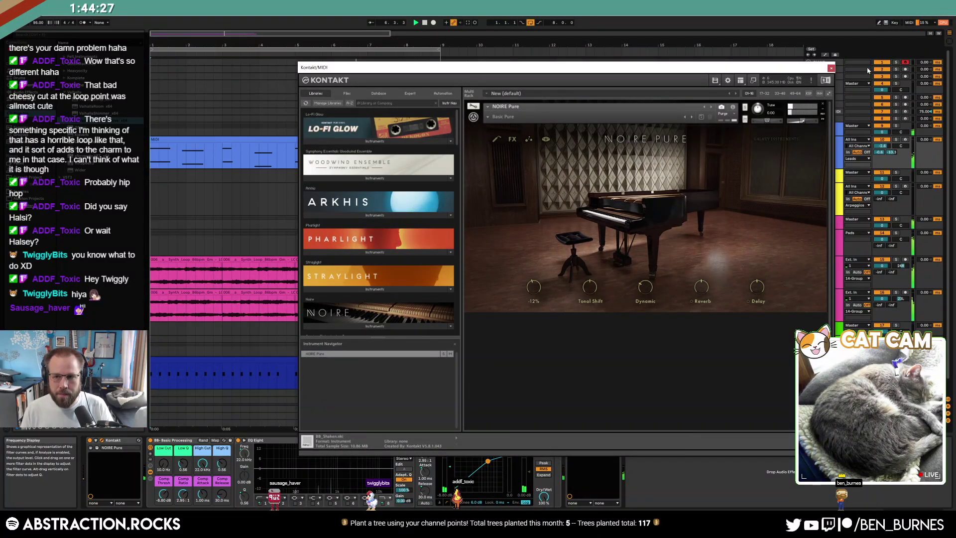
left_click(831, 69)
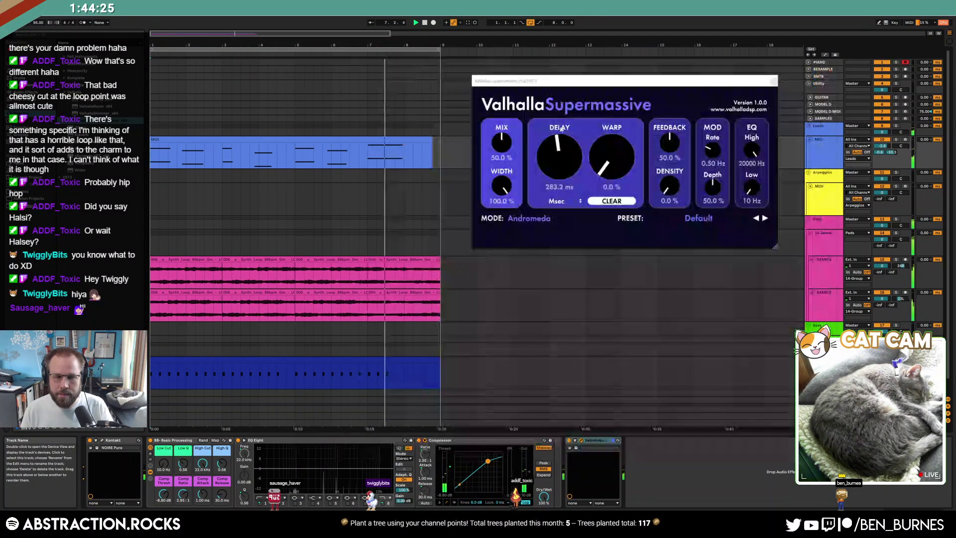
Raise the velocity of all notes in the Leads MIDI clip and return to the track's devices.
double_click(390, 139)
left_click_drag(878, 392, 249, 338)
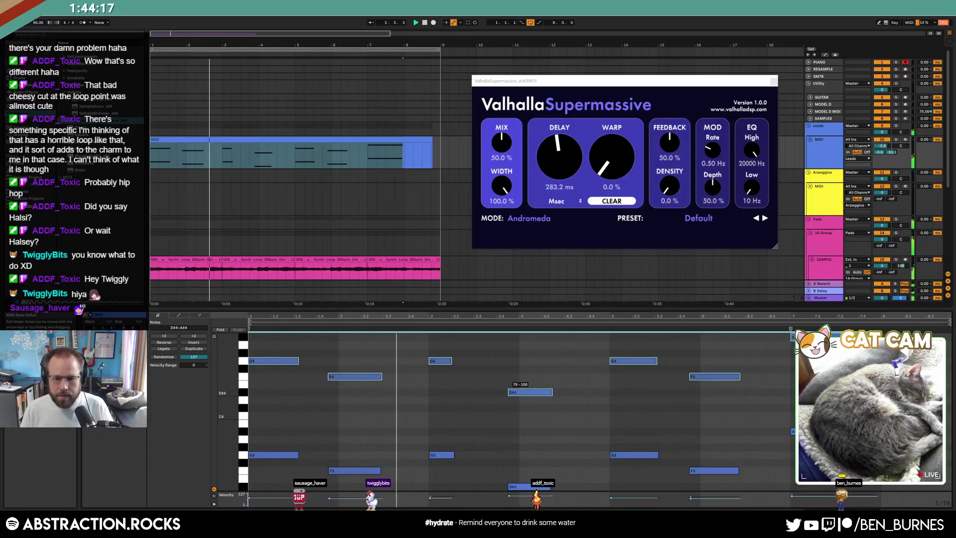
left_click_drag(525, 393, 525, 387)
key("shift+Tab")
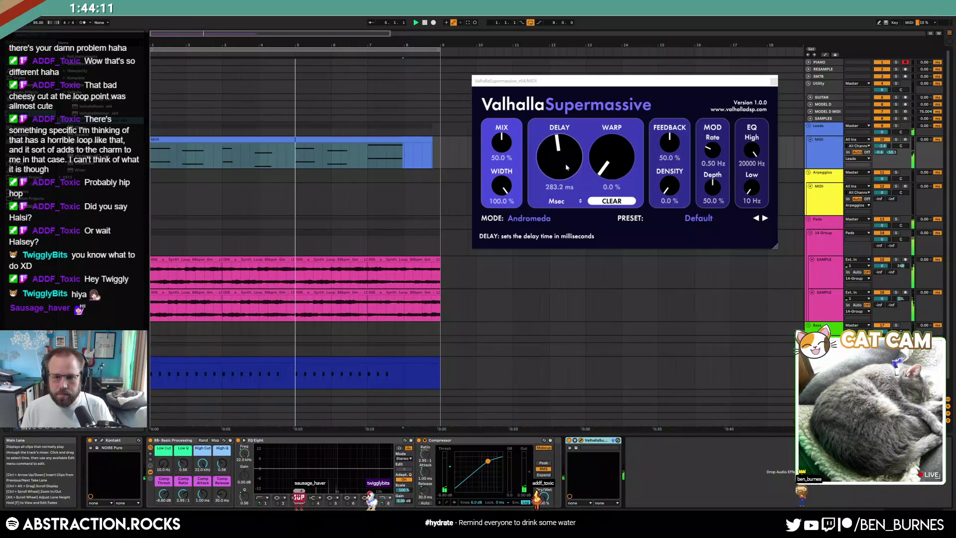
Set ValhallaSupermassive to 33.6% Warp, 48.8% Feedback and 318.5 ms Delay, lower its Mix, and close its window.
left_click_drag(590, 163, 603, 125)
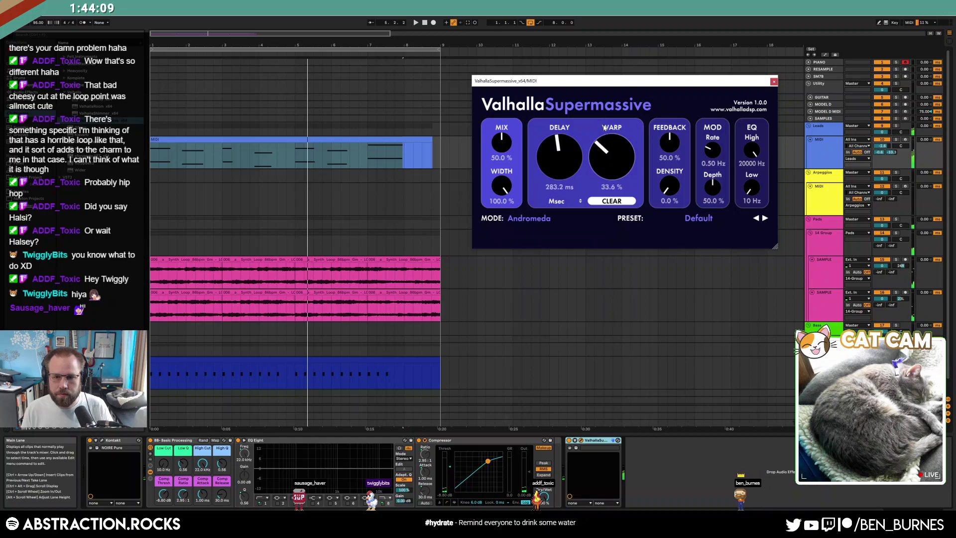
left_click_drag(676, 144, 676, 145)
left_click_drag(559, 147, 558, 145)
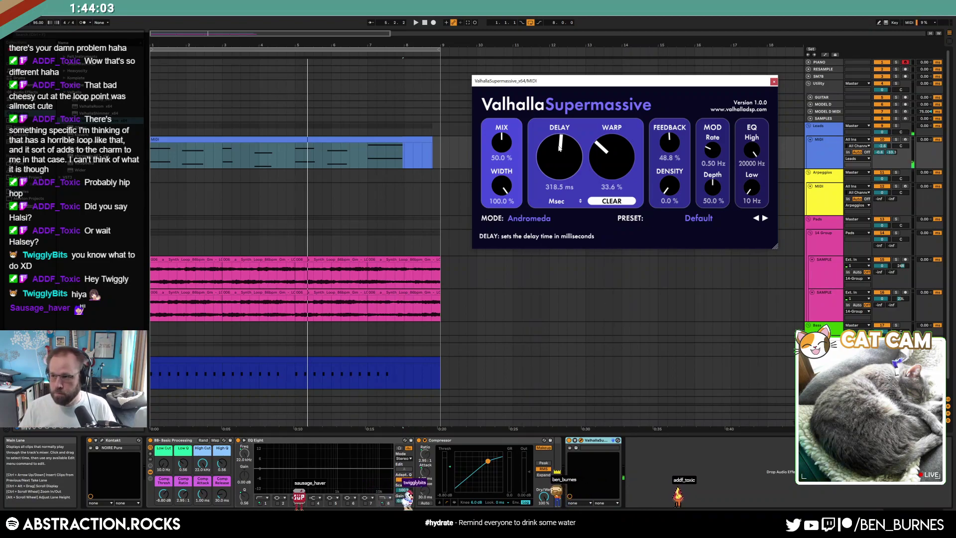
left_click_drag(503, 152, 506, 162)
left_click(774, 81)
Return to the song start and extend the end of the Leads MIDI clip to bar 9.
left_click(821, 165)
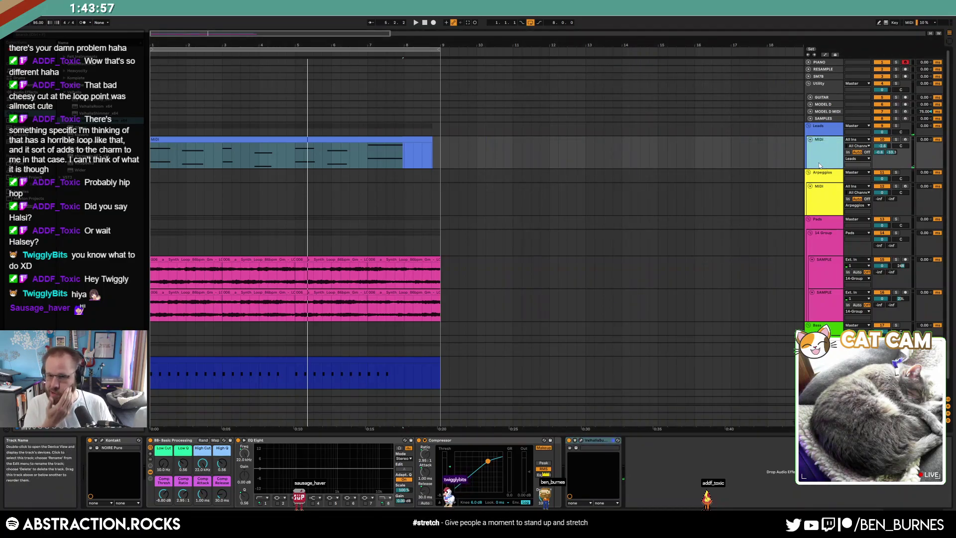
left_click(425, 23)
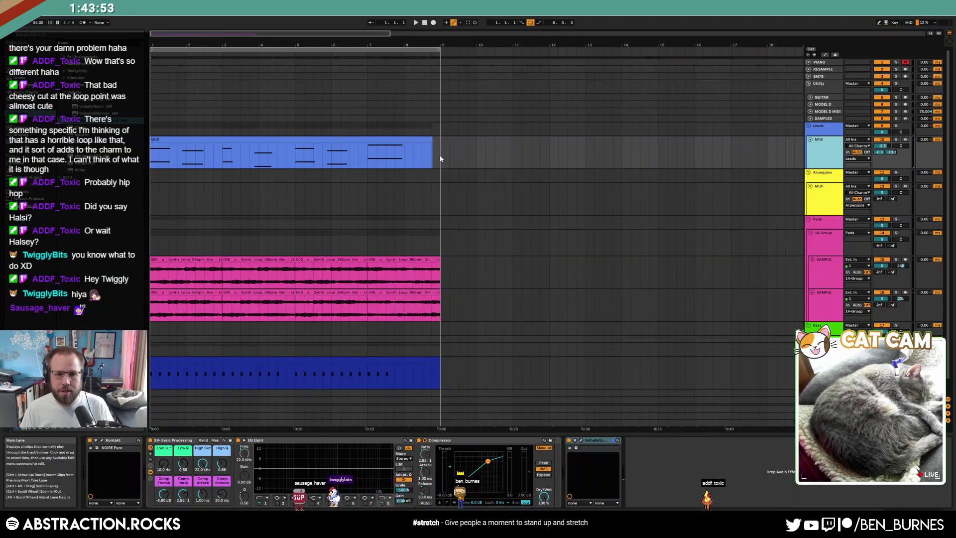
left_click(432, 141)
left_click_drag(433, 141, 440, 142)
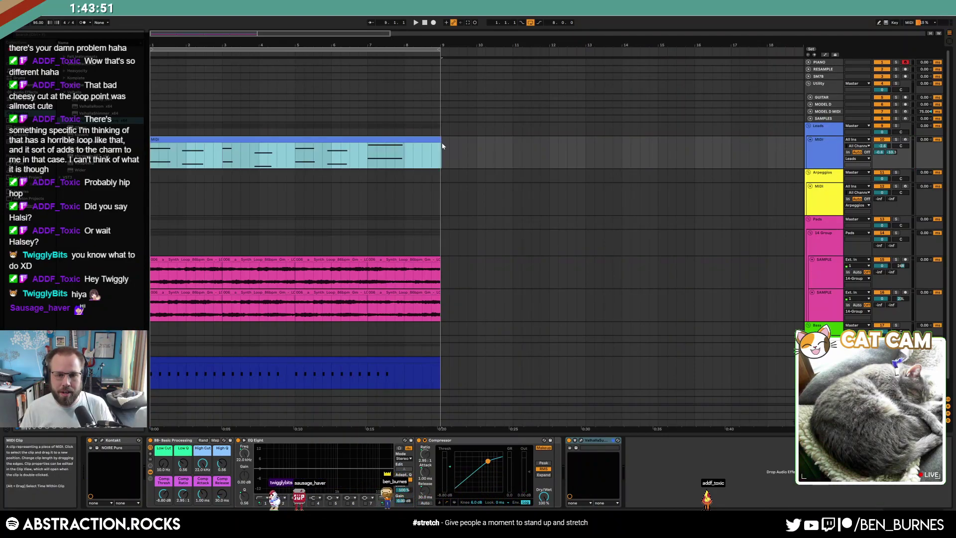
Unfold the track group below the Drums tracks and select the track inside it.
left_click(442, 163)
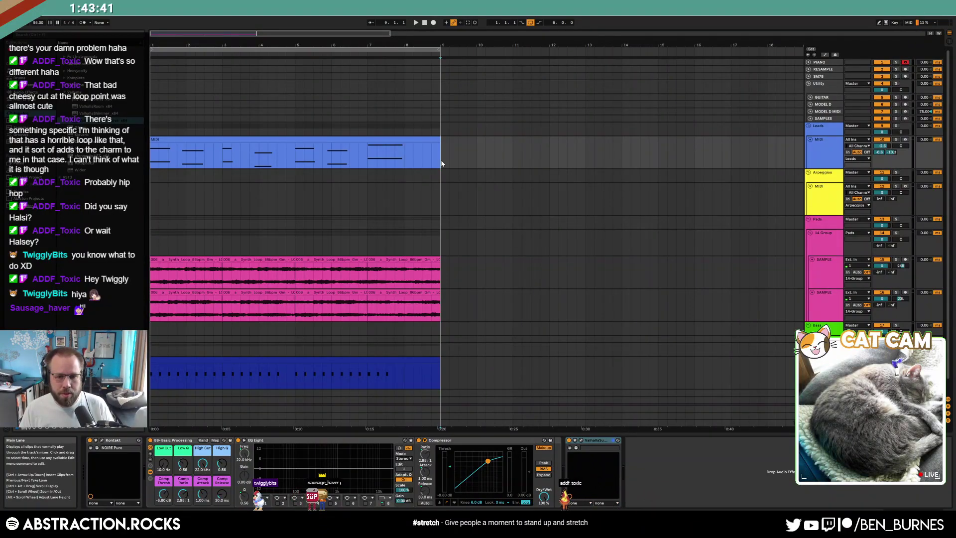
scroll(526, 305, "down", 1)
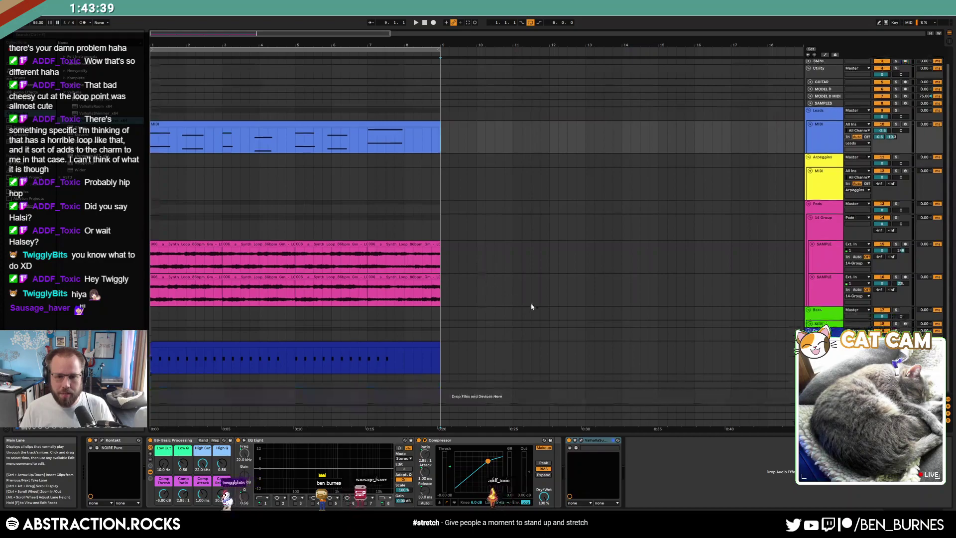
left_click(809, 384)
left_click(822, 398)
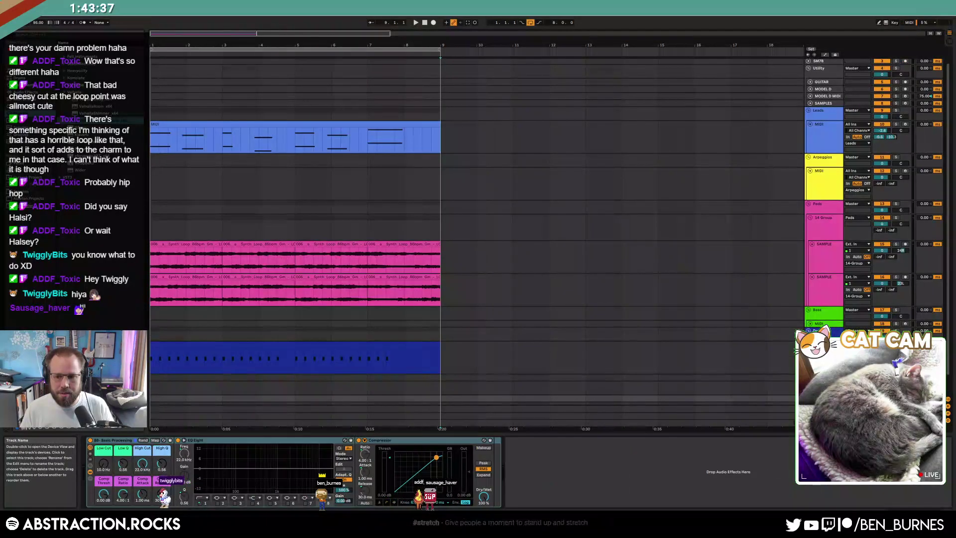
scroll(299, 199, "down", 2)
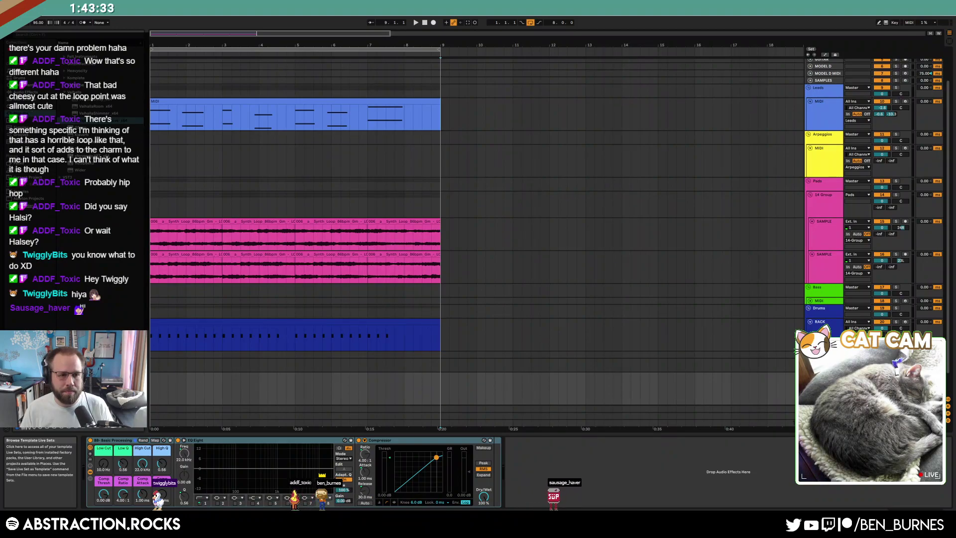
Look through the sample library folders and their subfolders for additional material to use in the loop.
left_click(28, 191)
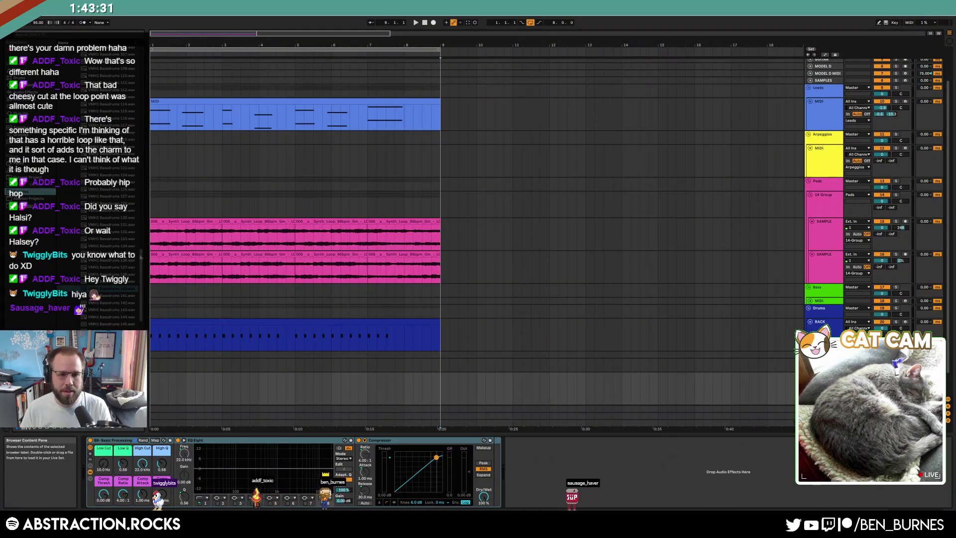
left_click(60, 149)
left_click(59, 56)
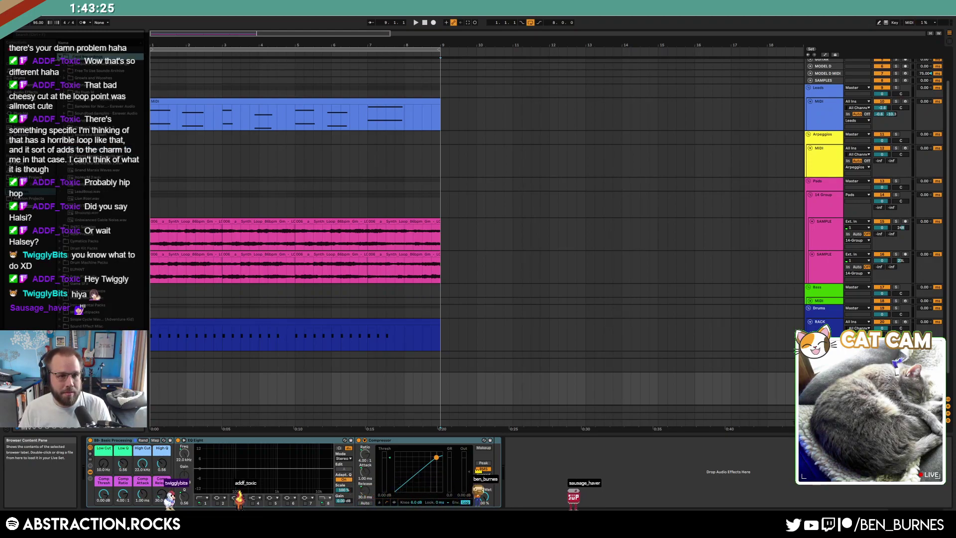
left_click(61, 64)
left_click(65, 149)
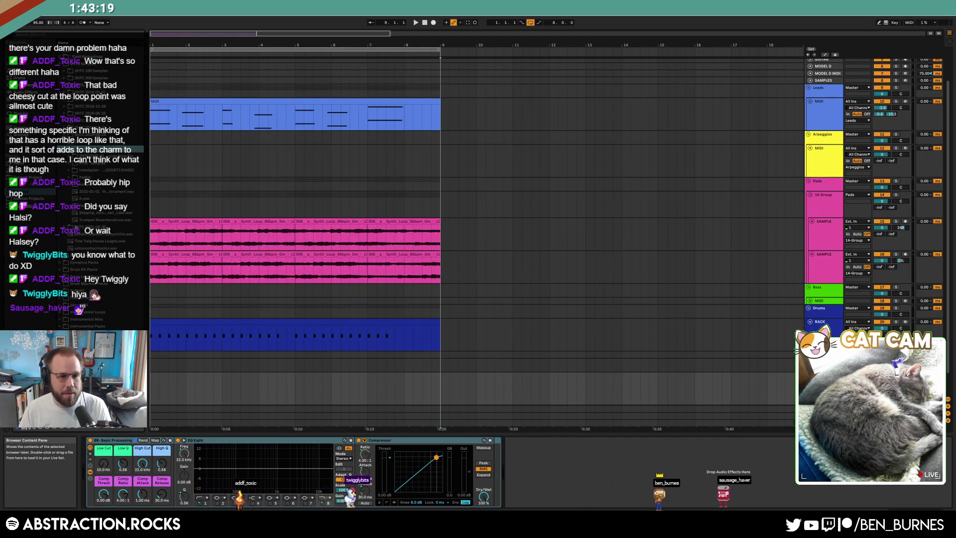
left_click(68, 177)
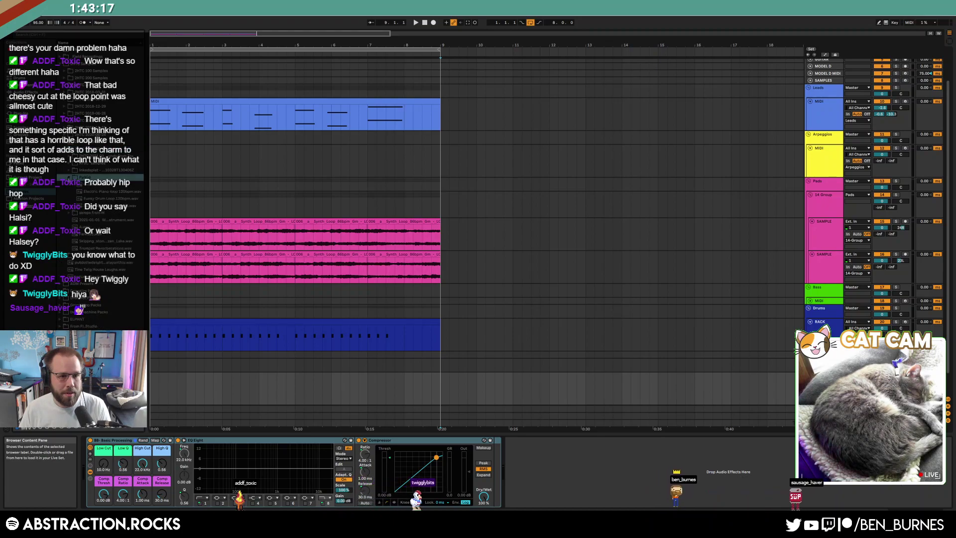
left_click(68, 171)
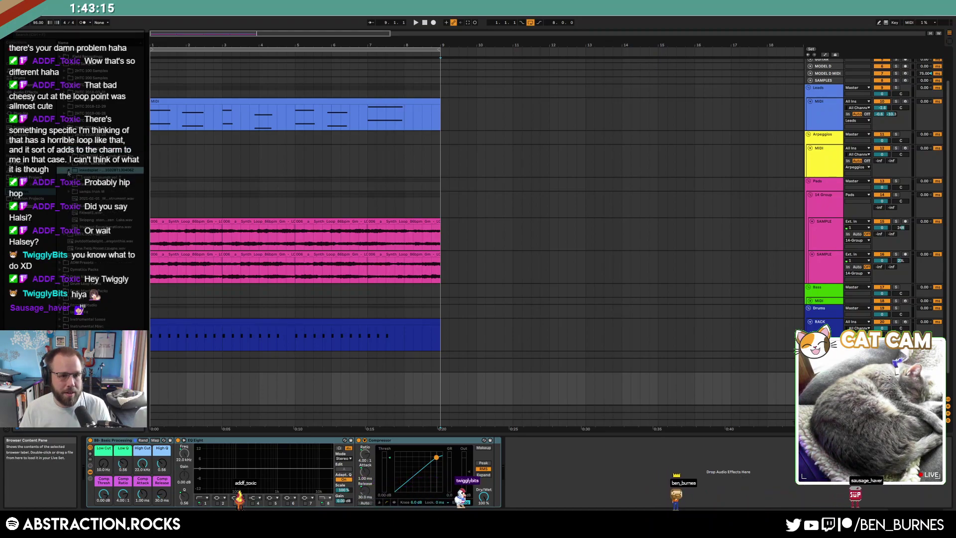
left_click(68, 168)
left_click(69, 157)
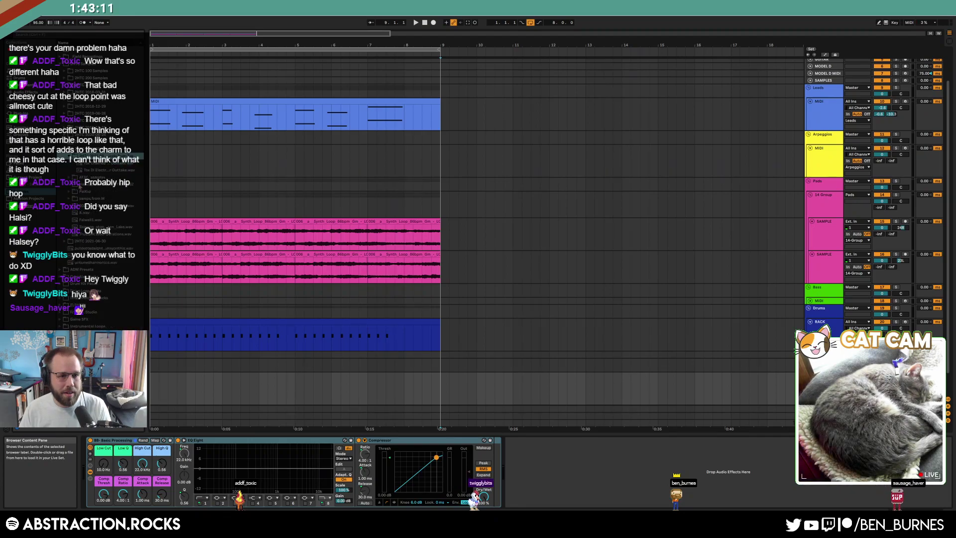
Widen the browser to read long file names and check the remaining sample subfolders.
left_click_drag(155, 170, 198, 170)
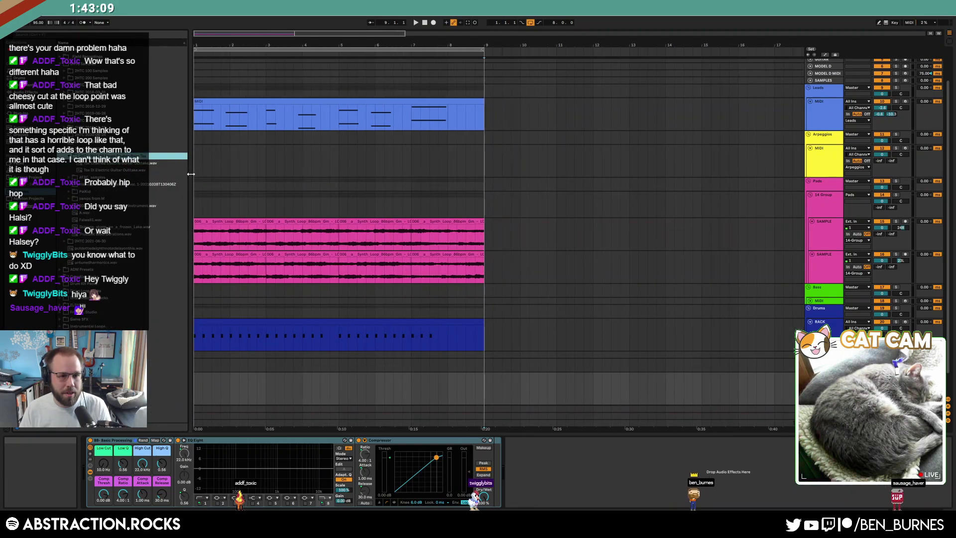
left_click(69, 193)
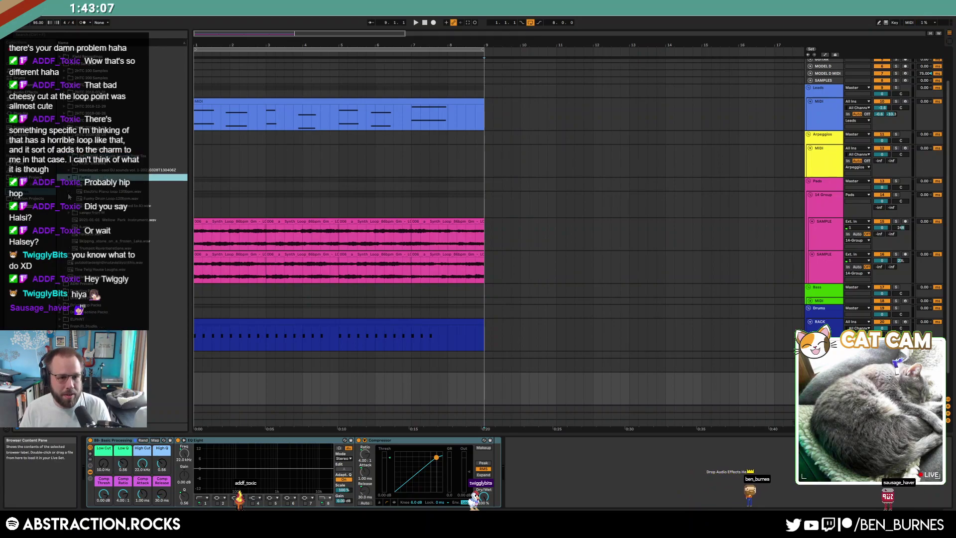
left_click(69, 176)
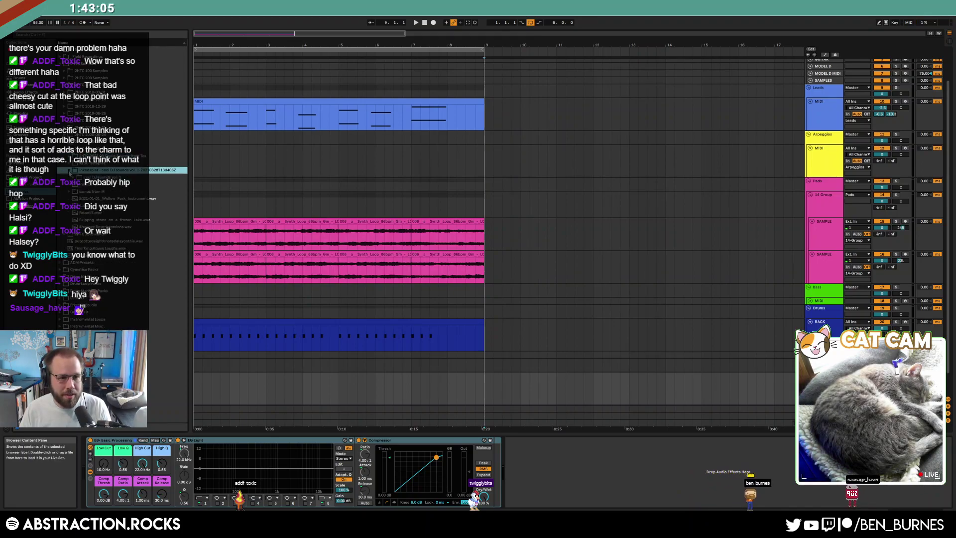
left_click(69, 241)
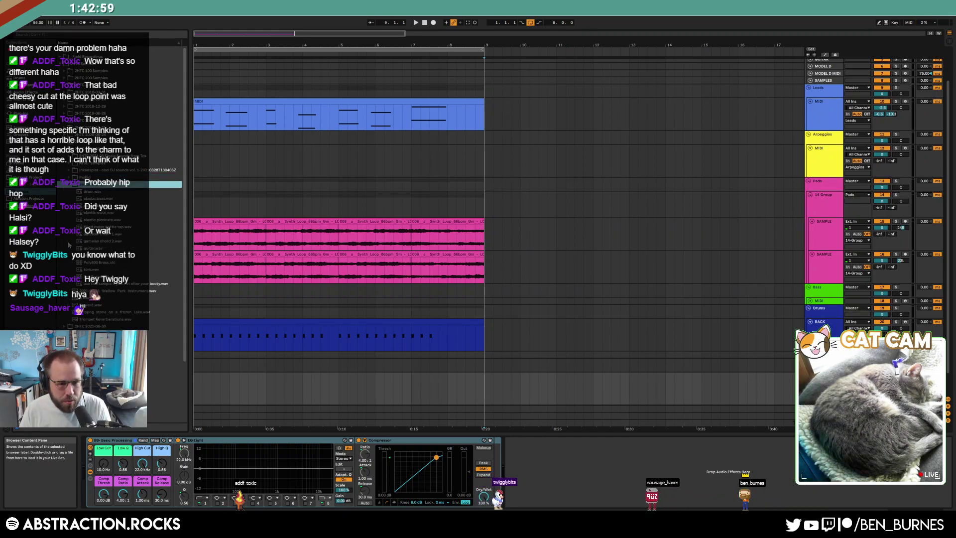
left_click(69, 185)
left_click(64, 149)
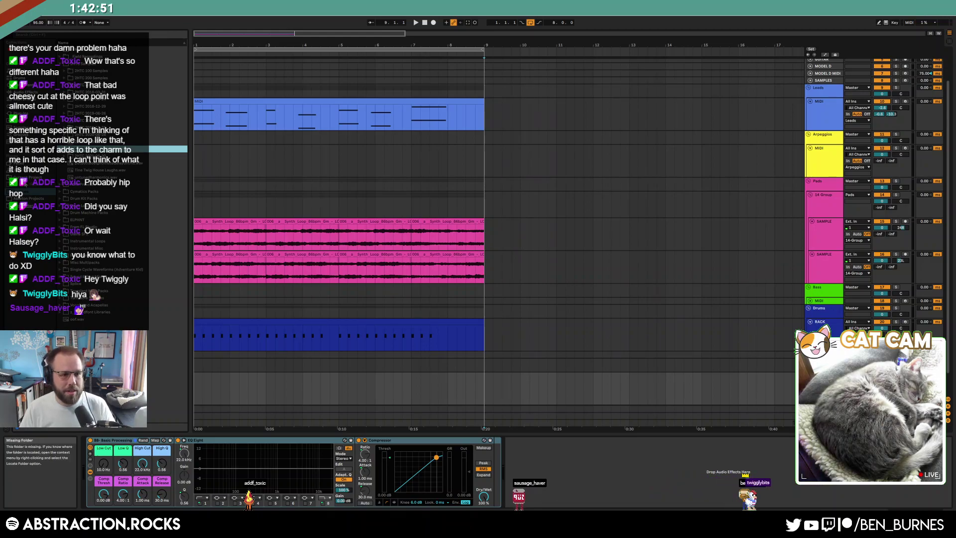
Find The Island Is Alive set in the 2021 two-hour tracks folder and import its MIDI track into the arrangement below the drums.
left_click(28, 198)
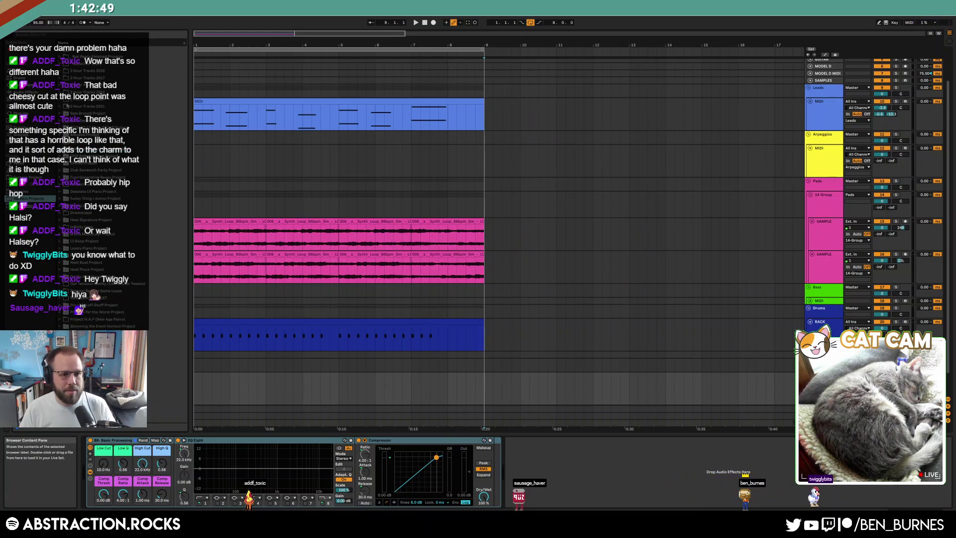
left_click(61, 106)
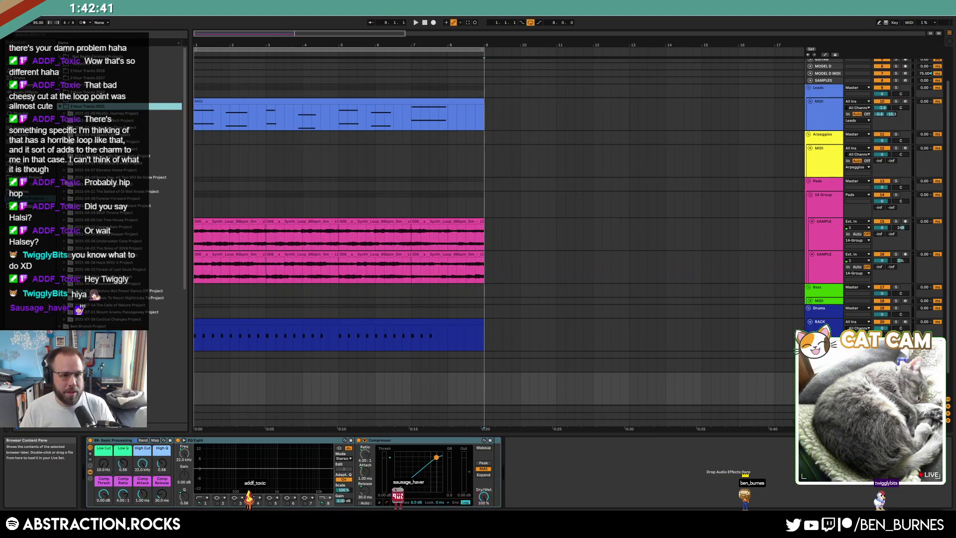
left_click(65, 164)
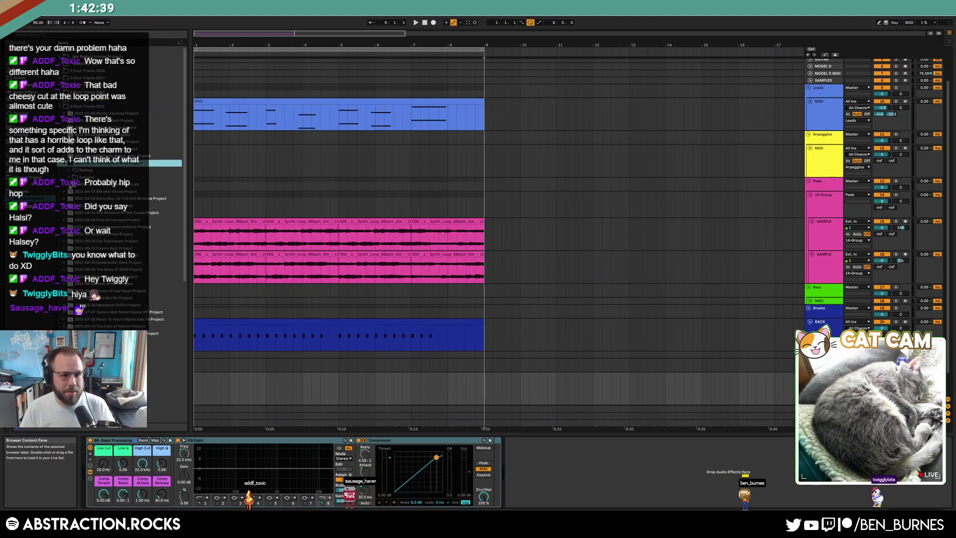
left_click(69, 184)
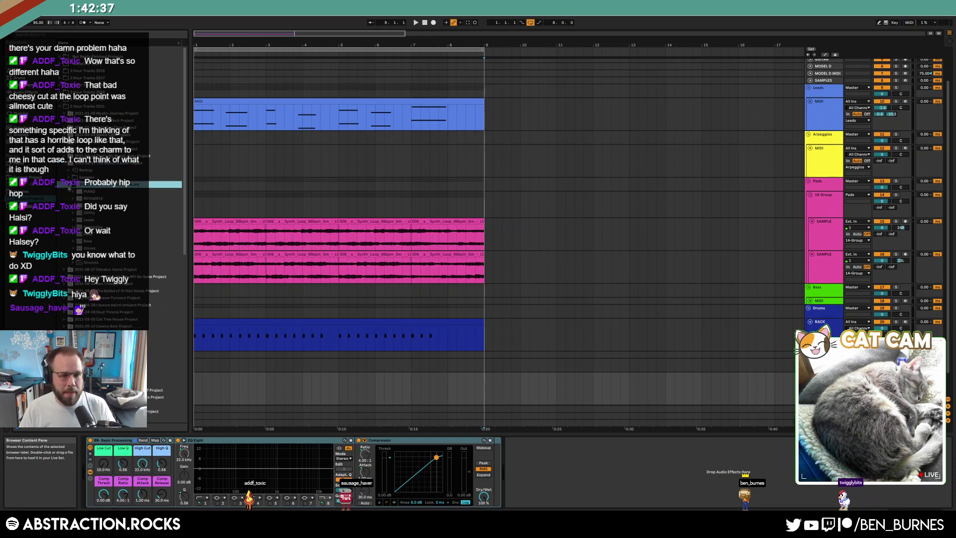
left_click(73, 255)
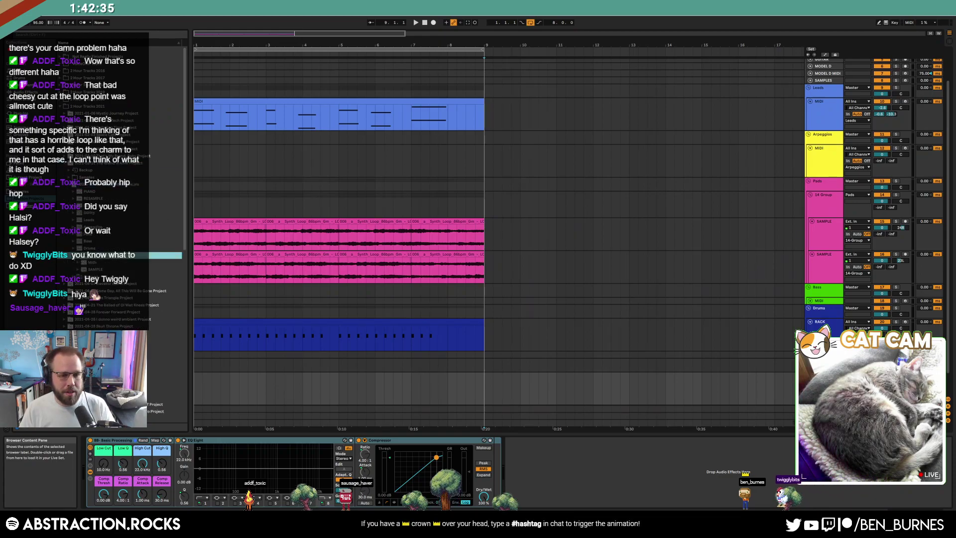
left_click(92, 269)
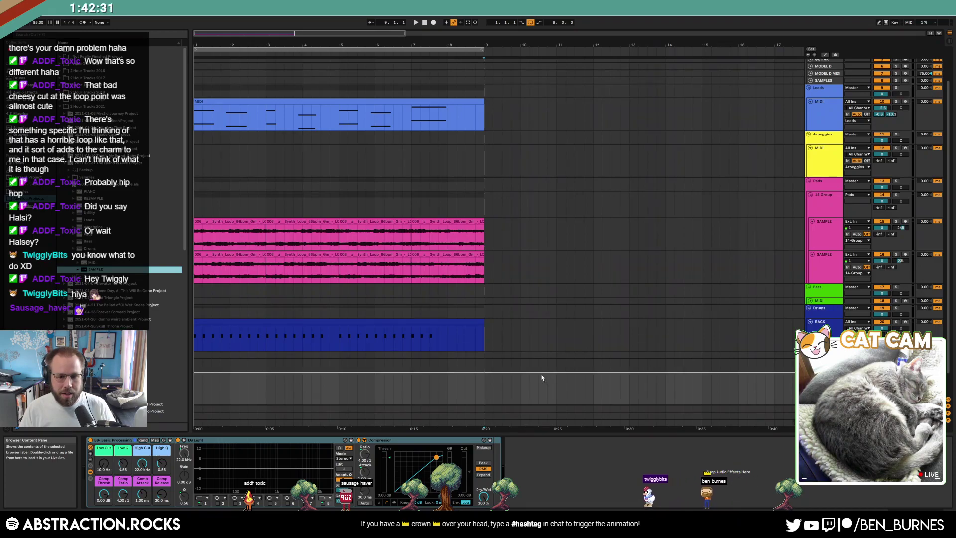
left_click(97, 262)
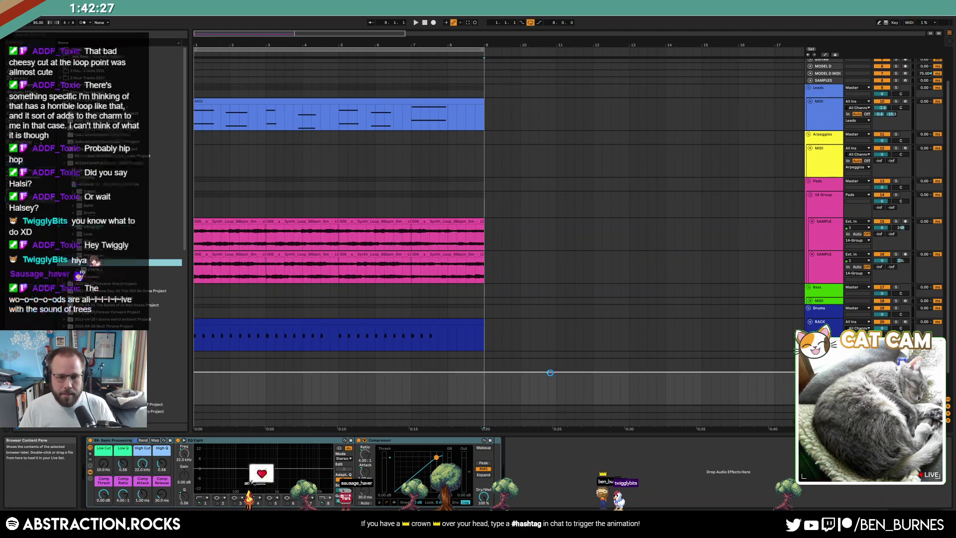
left_click(548, 373)
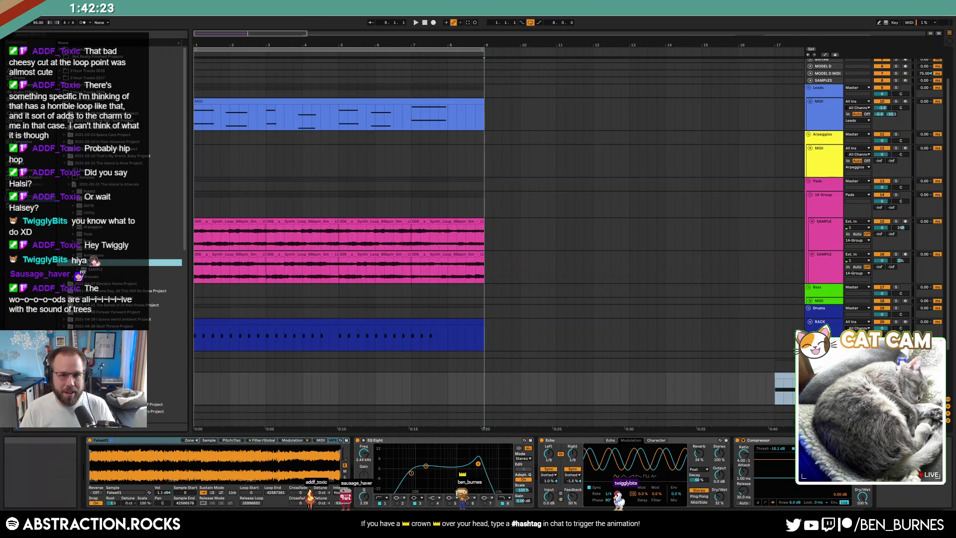
Move the imported MIDI clip to bar 1 and shift the bands of its EQ Eight during playback.
left_click_drag(228, 32, 229, 19)
left_click_drag(588, 375, 321, 377)
key("space")
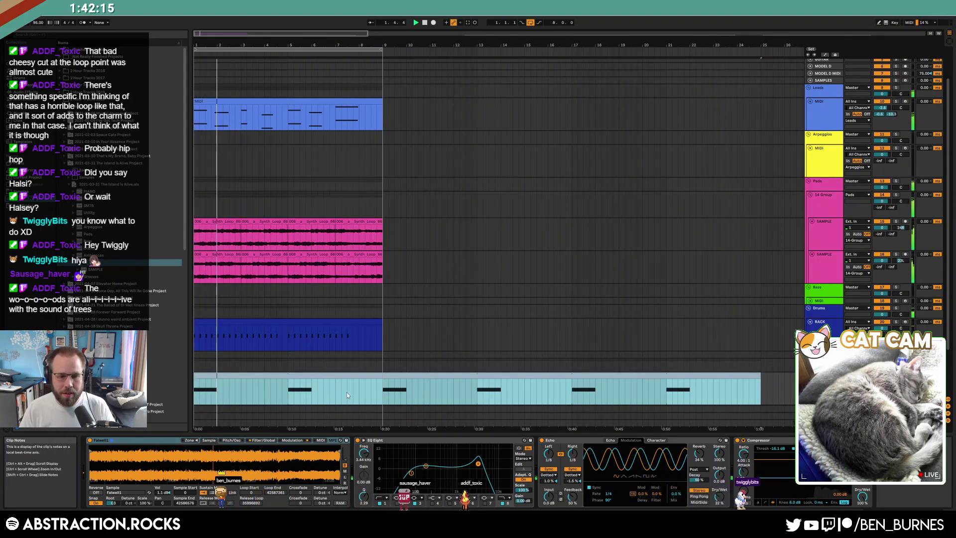
left_click_drag(426, 466, 440, 463)
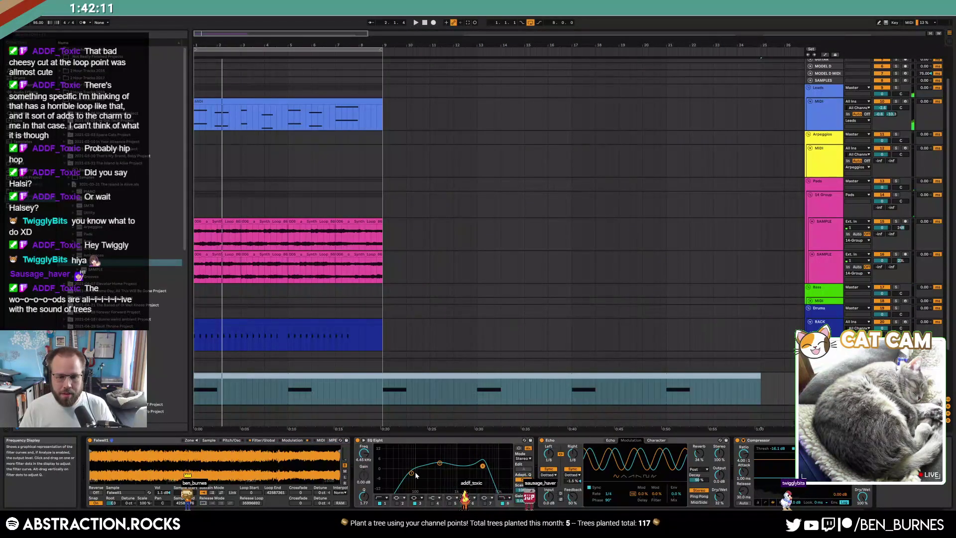
Review the imported instrument's filter, sample and modulation settings while checking its sound in playback.
left_click(274, 440)
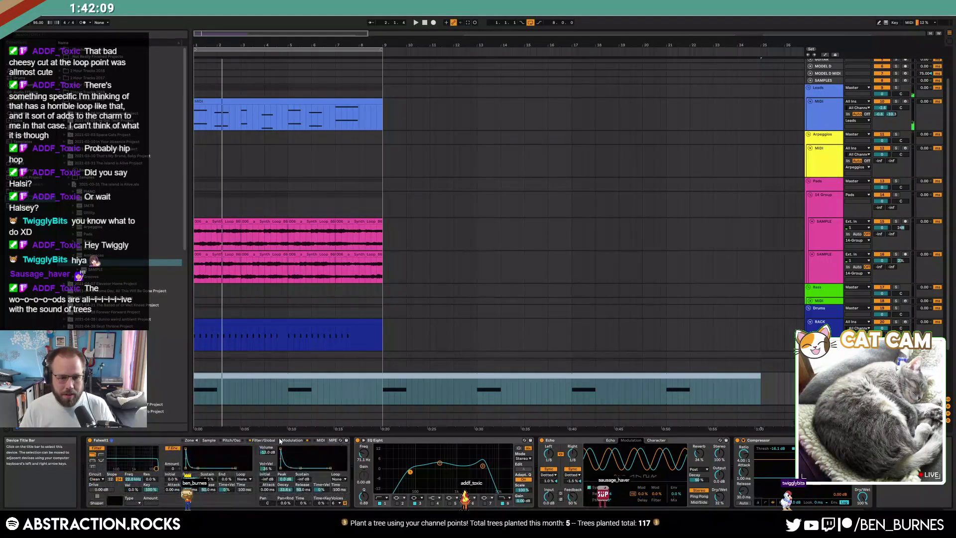
key("space")
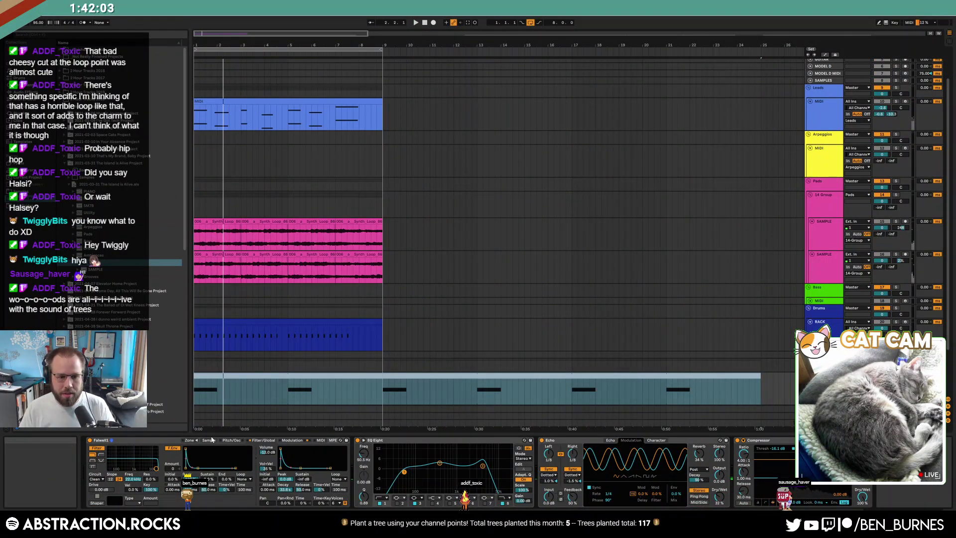
left_click(209, 440)
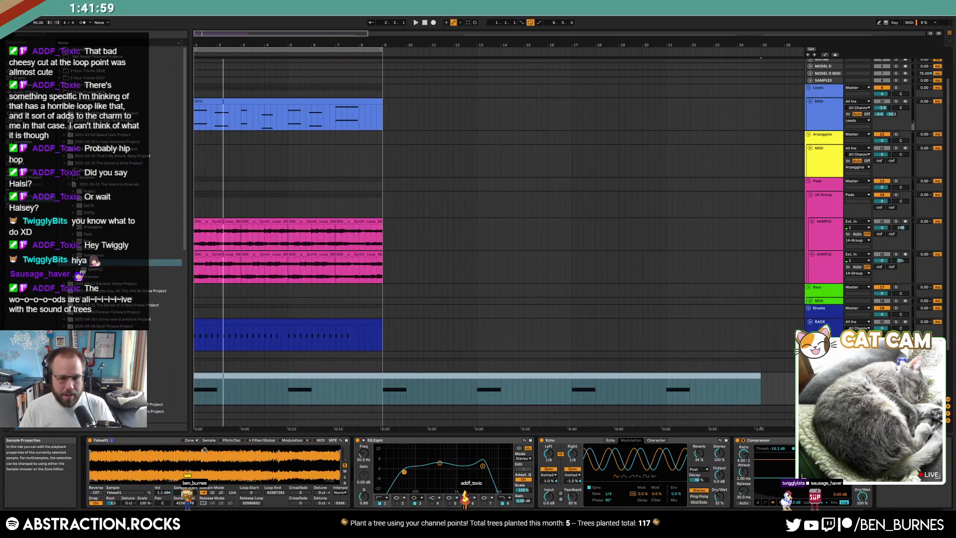
left_click(298, 441)
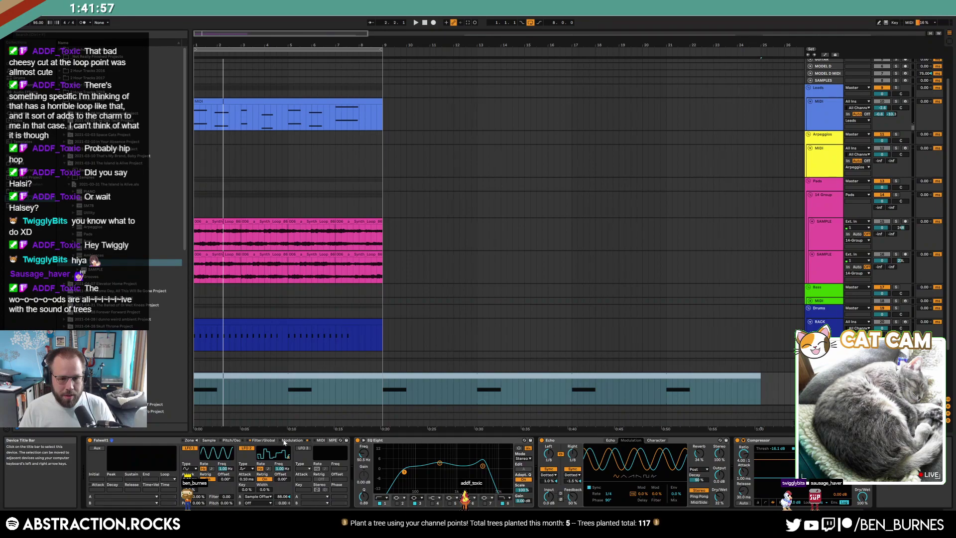
left_click(255, 440)
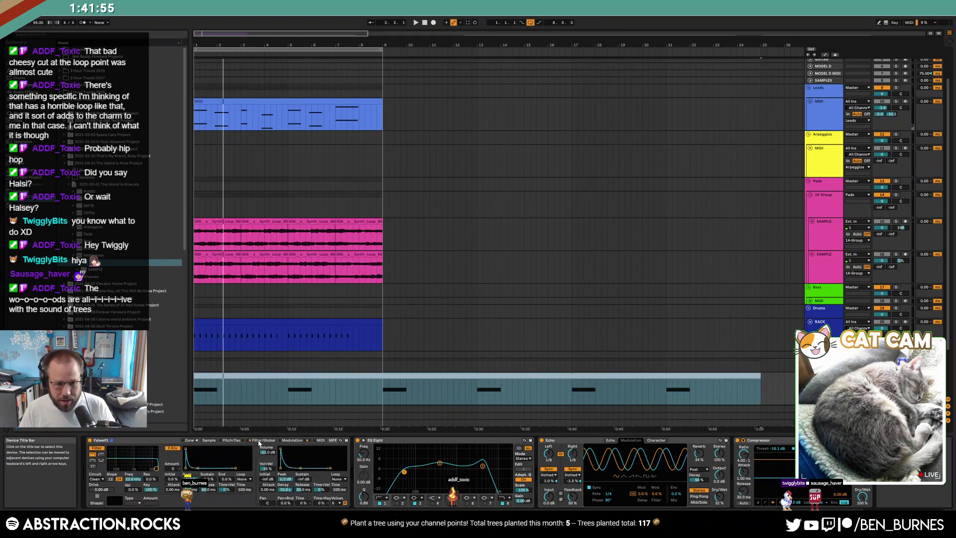
left_click(206, 441)
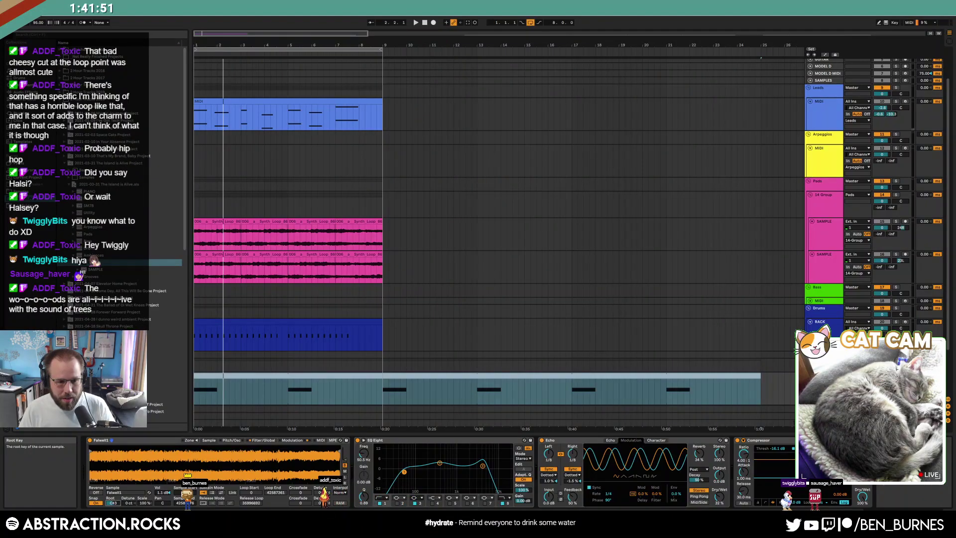
Change the root key of the imported track's sample and set EQ Eight's low band to 135 Hz.
left_click_drag(113, 503, 113, 521)
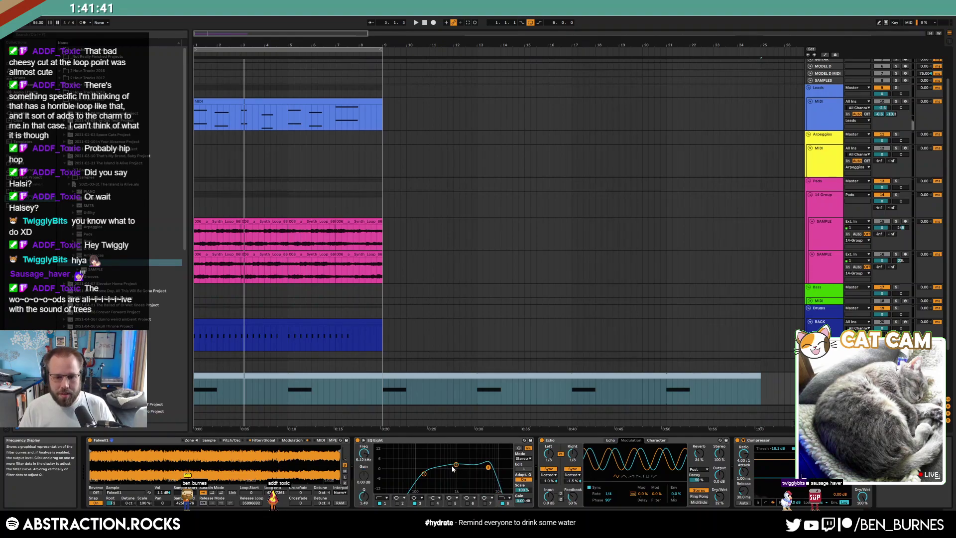
left_click_drag(425, 474, 419, 472)
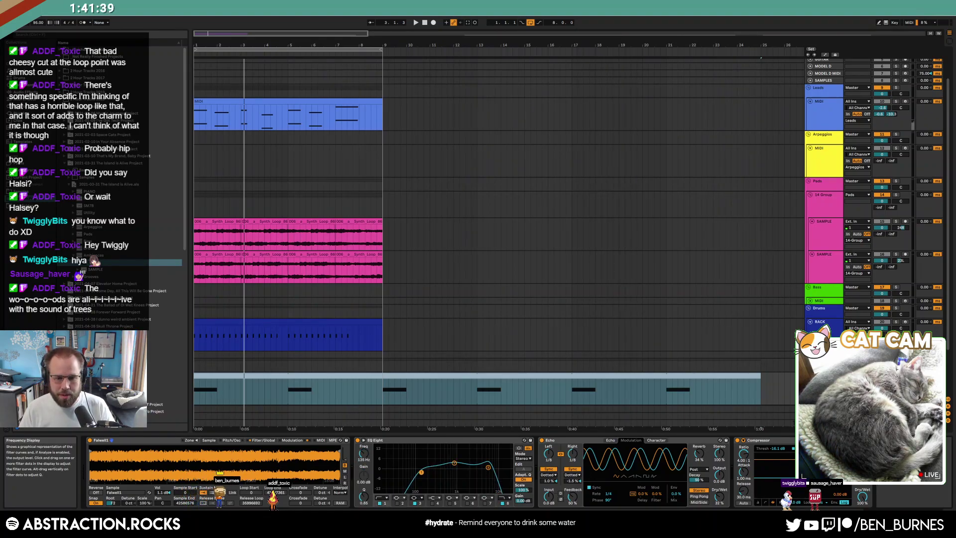
Shorten the imported MIDI clip so that it ends at bar 17.
left_click_drag(758, 383, 572, 390)
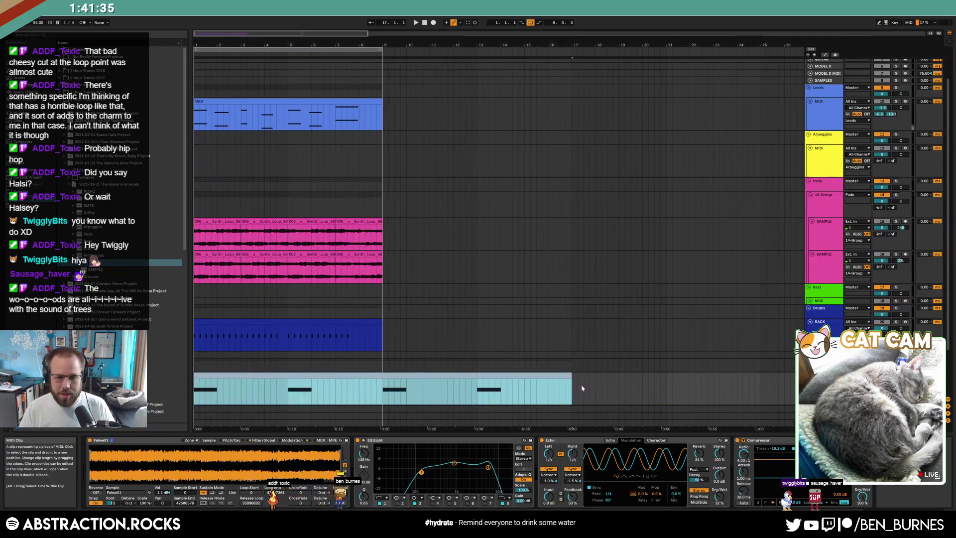
left_click(631, 390)
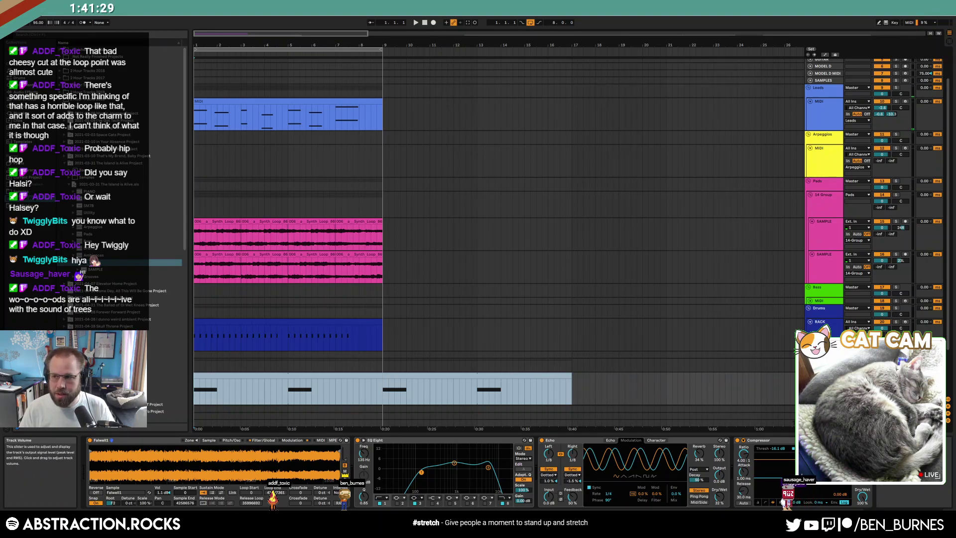
Play the loop to check the imported layer and review its instrument's filter and global settings.
key("space")
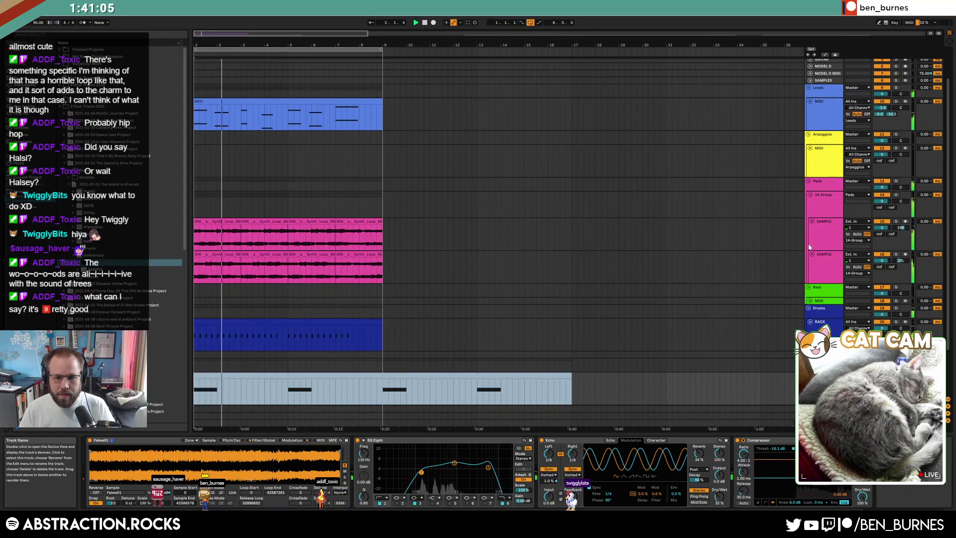
left_click(264, 440)
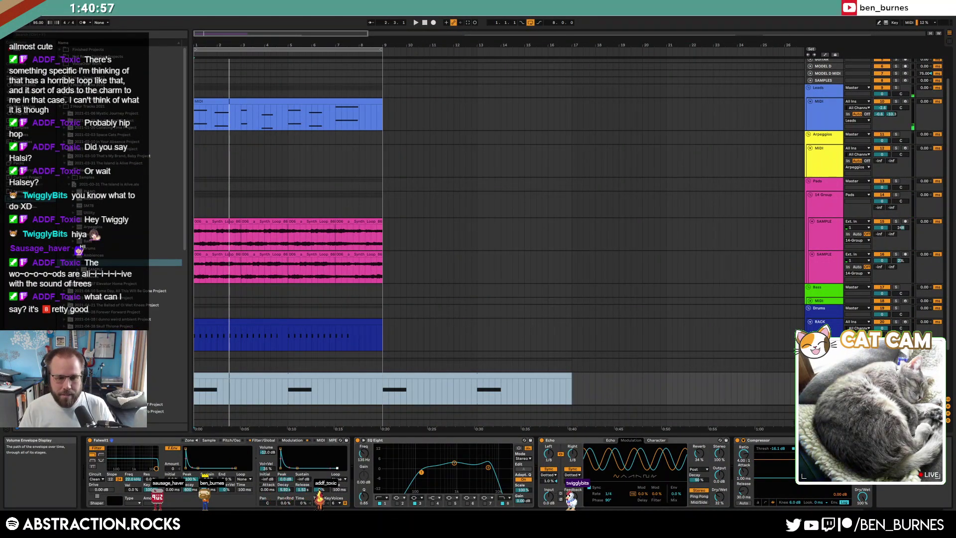
key("space")
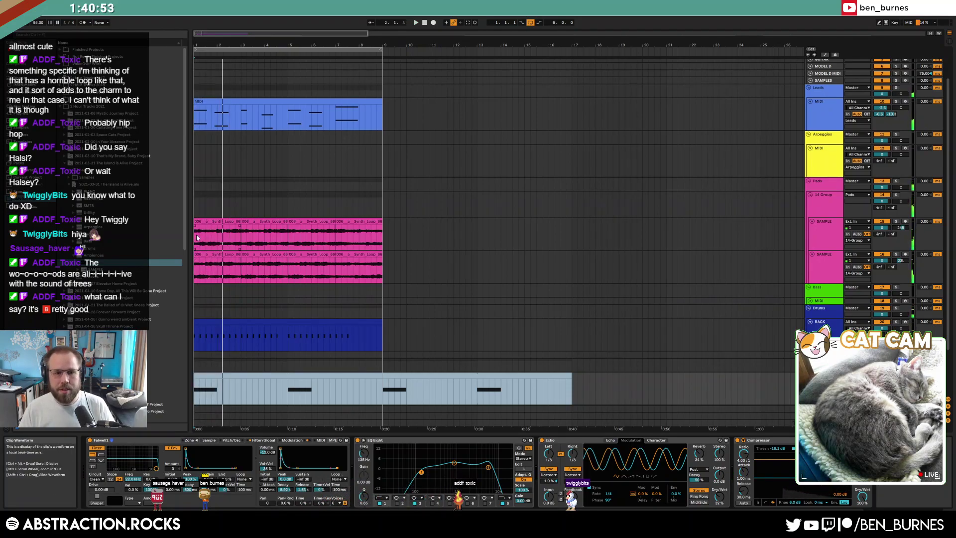
left_click_drag(266, 253, 329, 268)
left_click(424, 23)
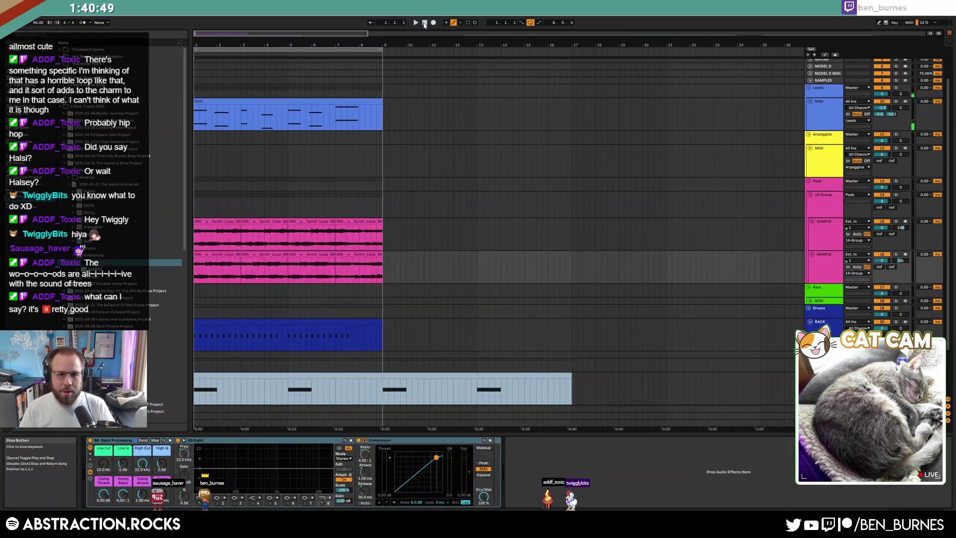
Reshape Operator's amplitude envelope on the Arpeggios MIDI track into a quick, plucky decay.
left_click(820, 165)
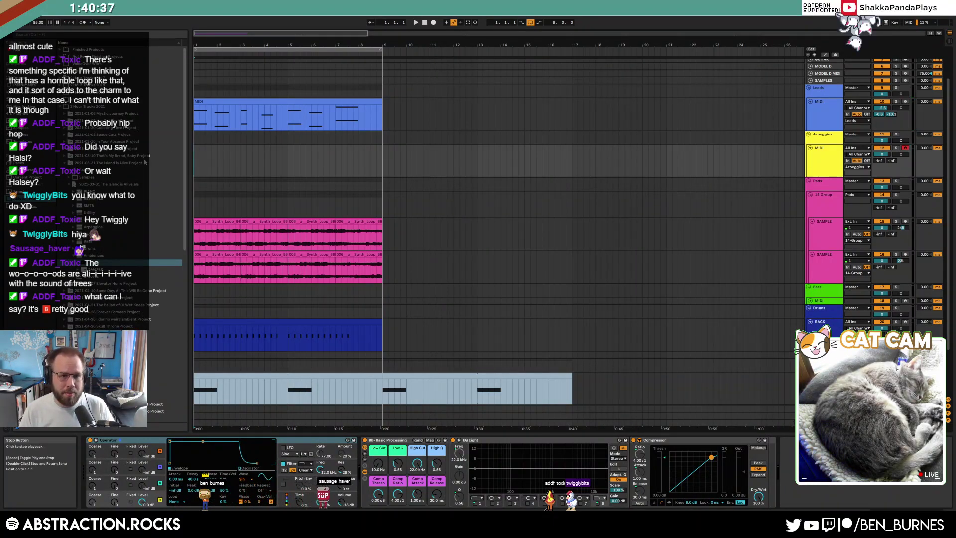
left_click(62, 106)
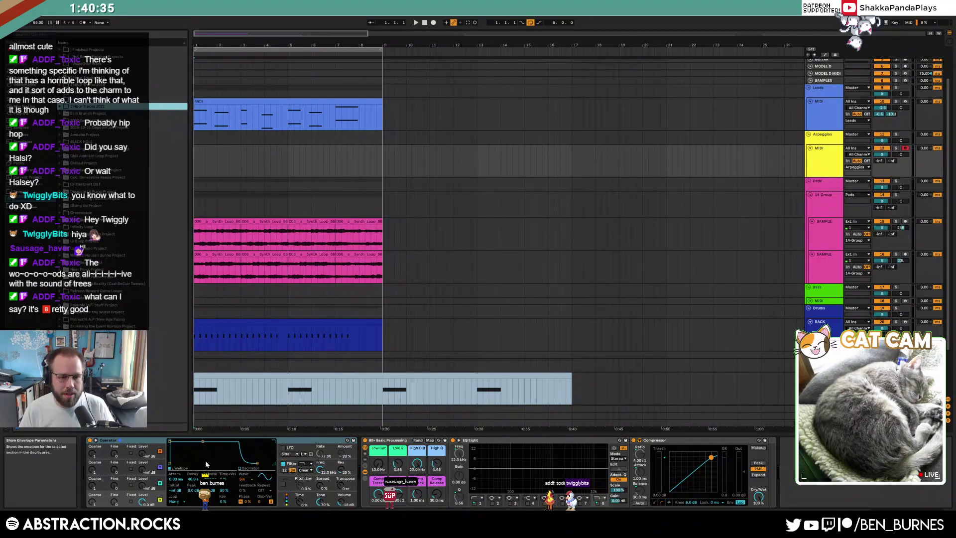
left_click_drag(202, 441, 204, 441)
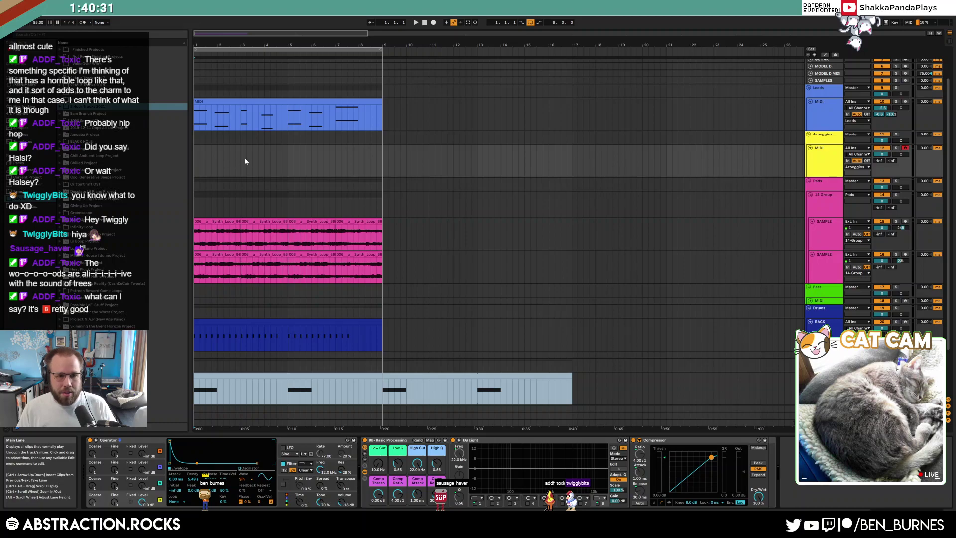
Create a one-bar MIDI clip at bar 4 of the Arpeggios track with a G3 note at its start and a G4 note at 1.2.3.
left_click_drag(264, 159, 288, 165)
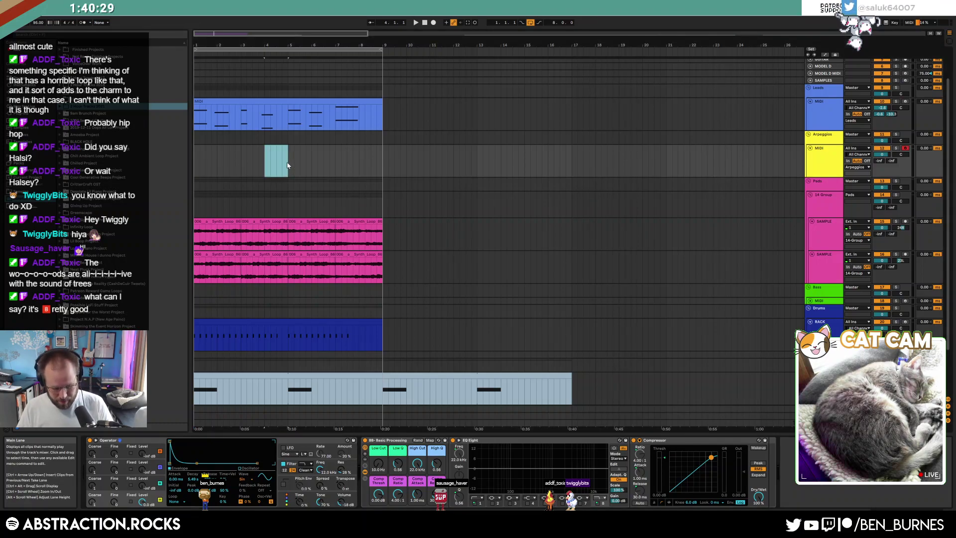
key("ctrl+shift+m")
left_click_drag(238, 371, 227, 416)
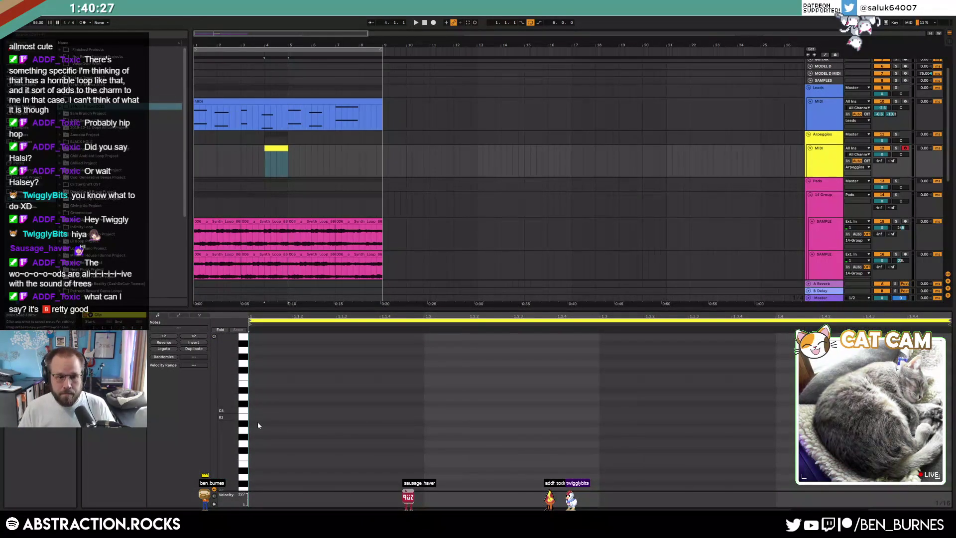
double_click(251, 444)
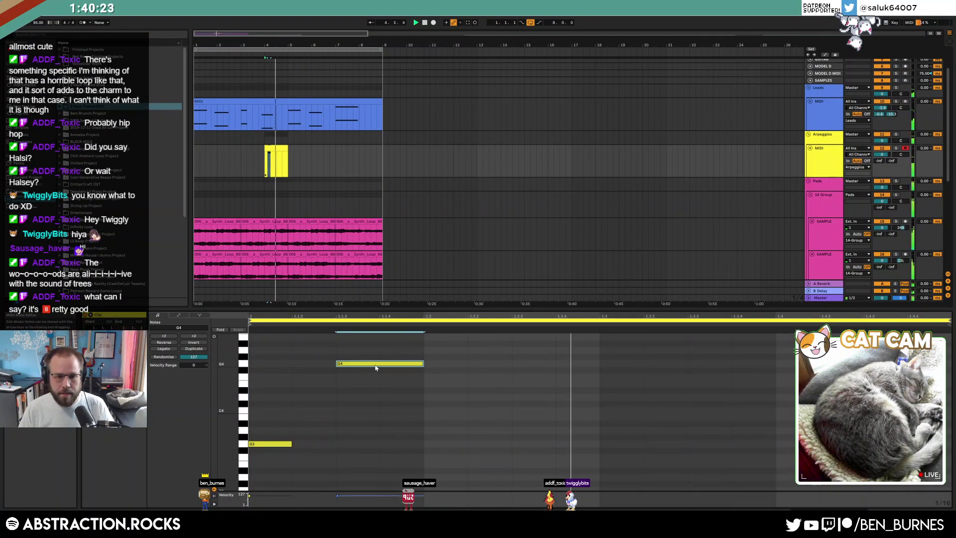
left_click_drag(358, 366, 538, 367)
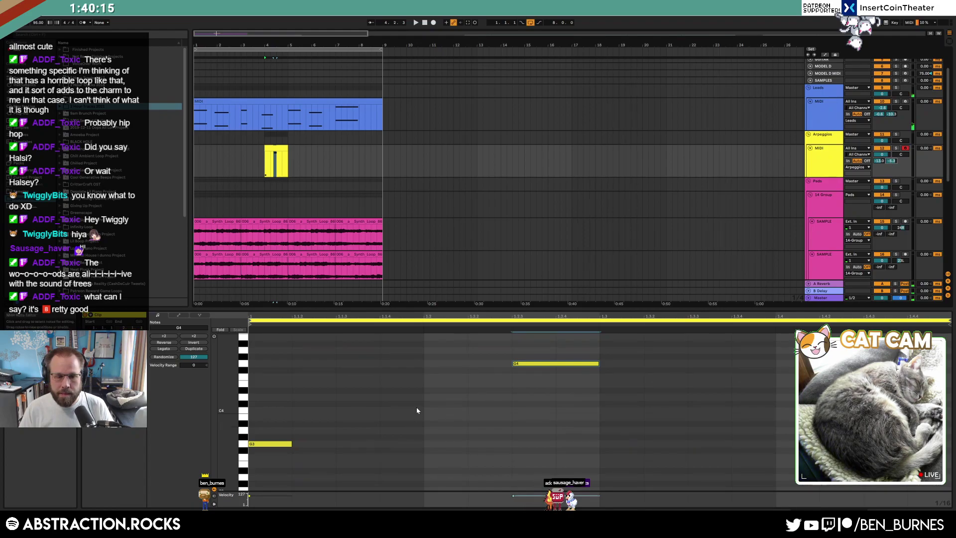
Copy the one-bar arpeggio clip from bar 4 to bar 8.
key("shift+Tab")
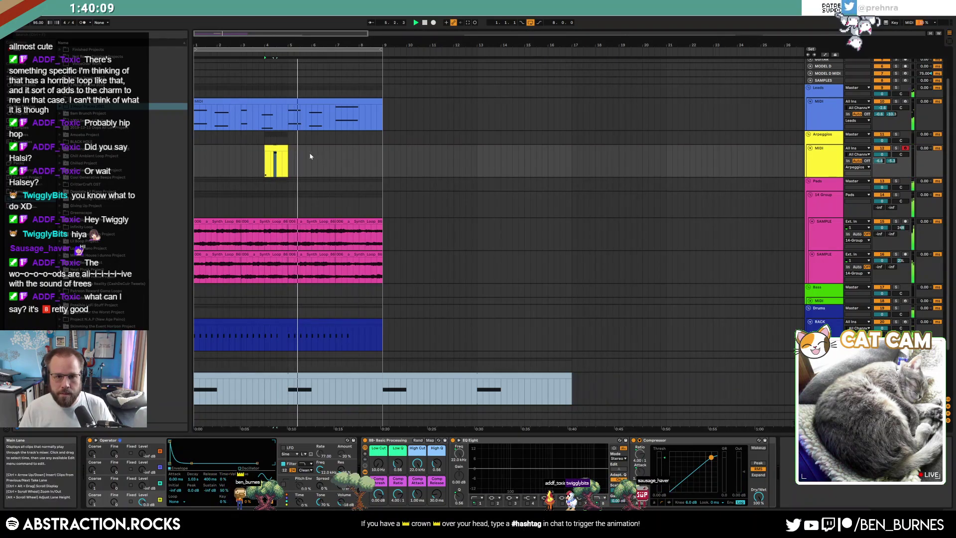
left_click(279, 148)
left_click_drag(278, 148, 373, 148)
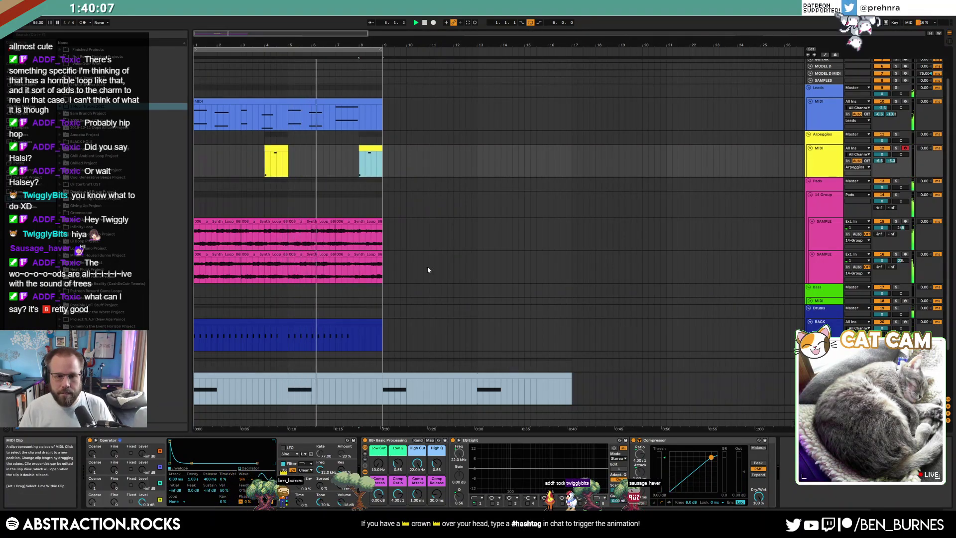
Add an EQ Eight before the Delay on the group inside Pads and shape its curve with a low cut and a low-mid dip.
left_click(353, 236)
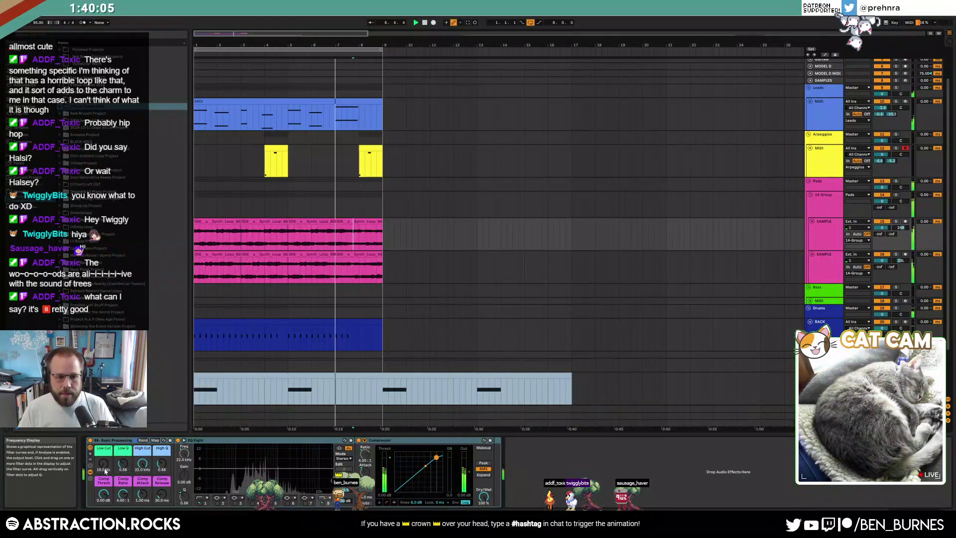
left_click(465, 205)
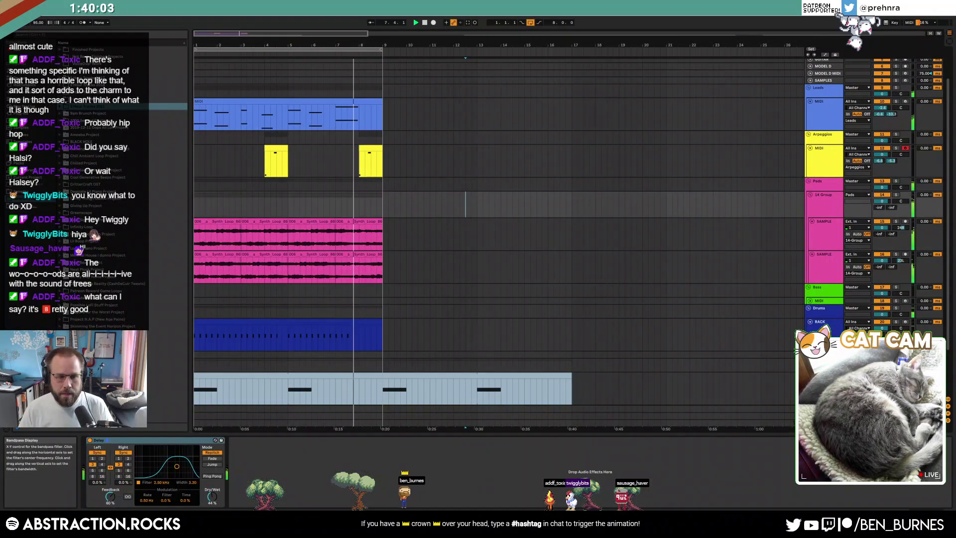
left_click(24, 92)
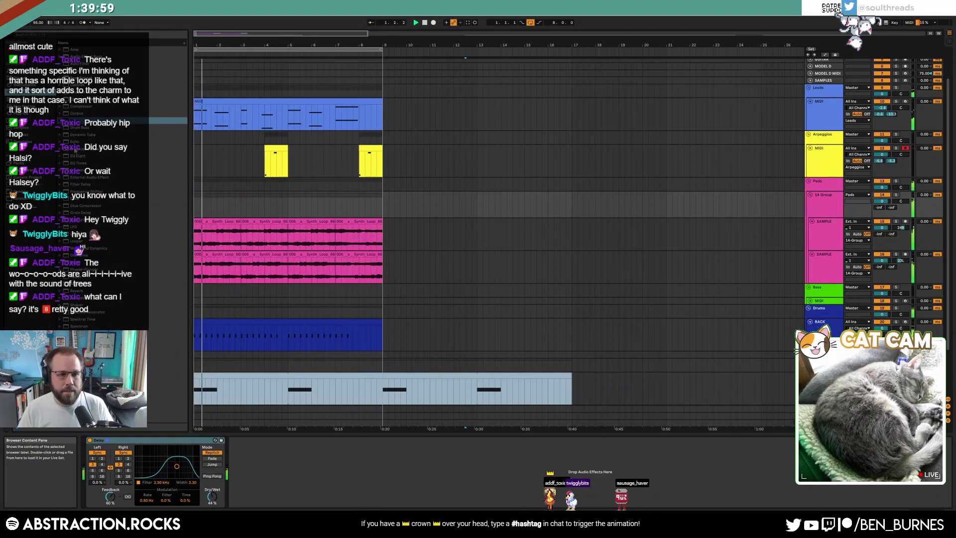
left_click_drag(79, 156, 132, 473)
left_click(233, 503)
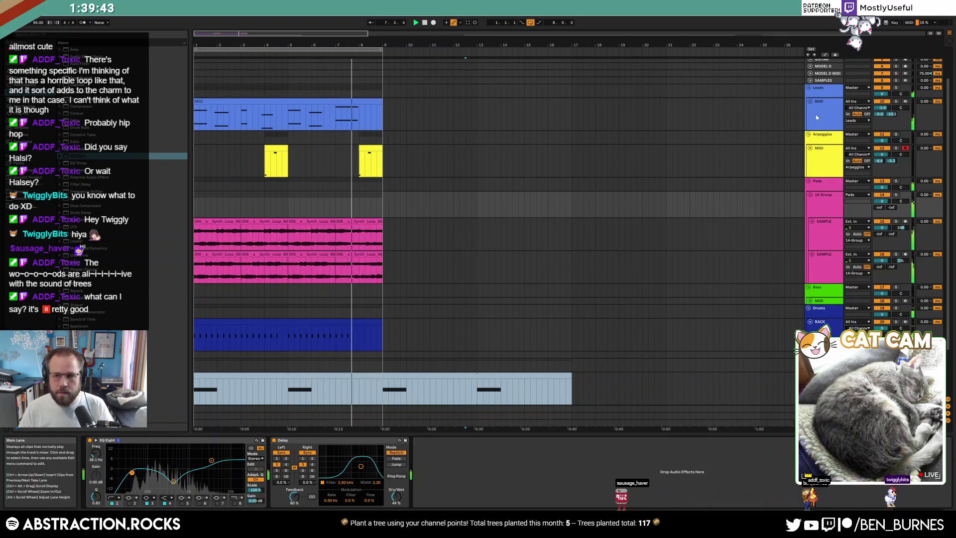
Lower the piano lead track's volume to about -4 dB and lengthen Operator's envelope decay on the Arpeggios track.
left_click(823, 102)
left_click(101, 440)
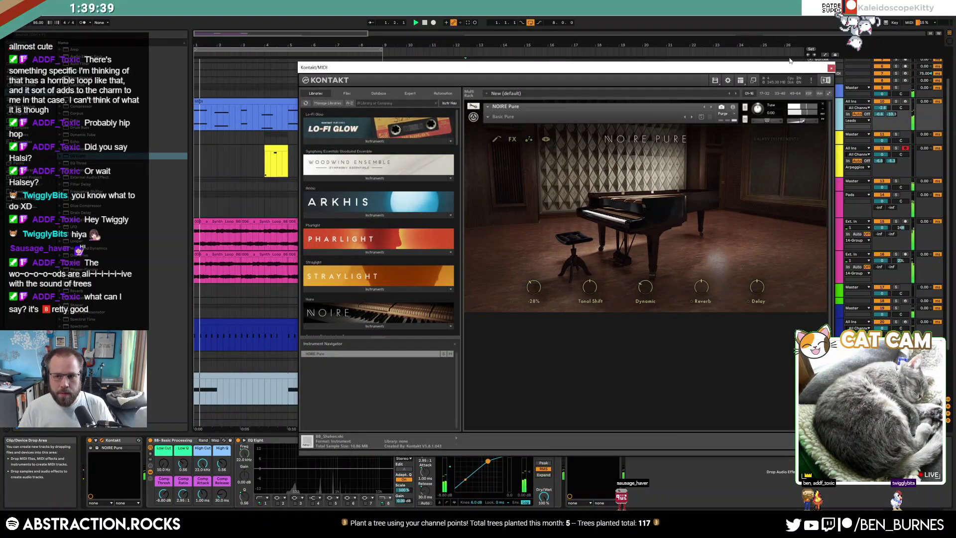
left_click(830, 69)
left_click_drag(879, 108, 880, 116)
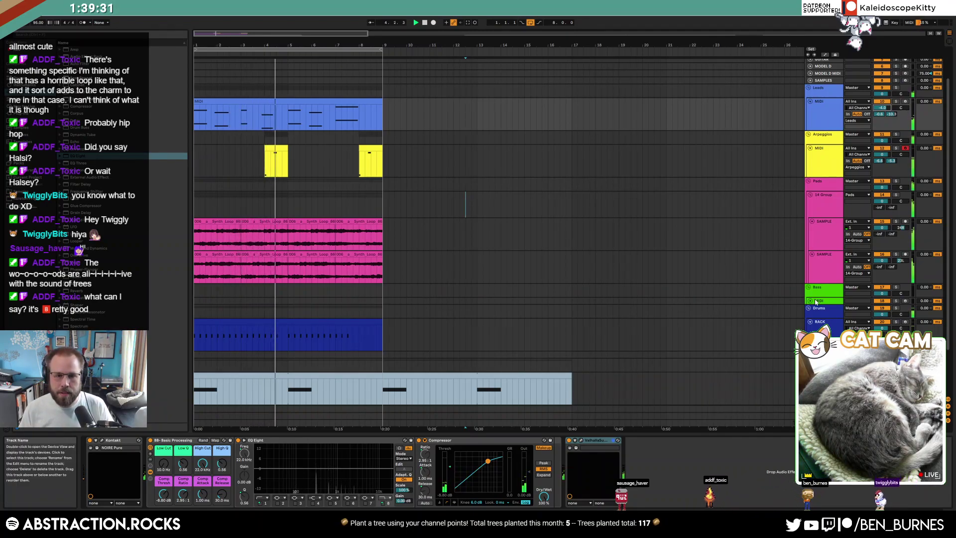
left_click(826, 155)
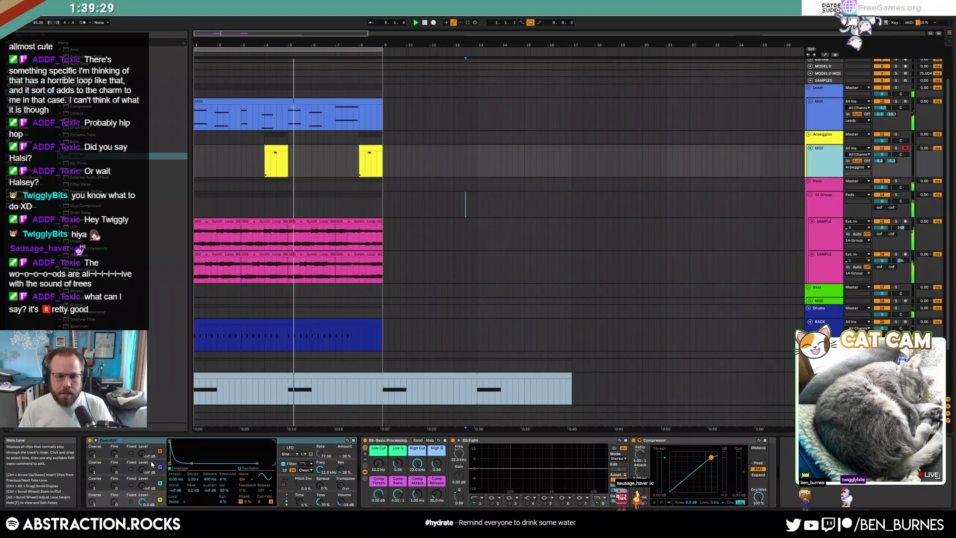
left_click_drag(191, 463, 194, 464)
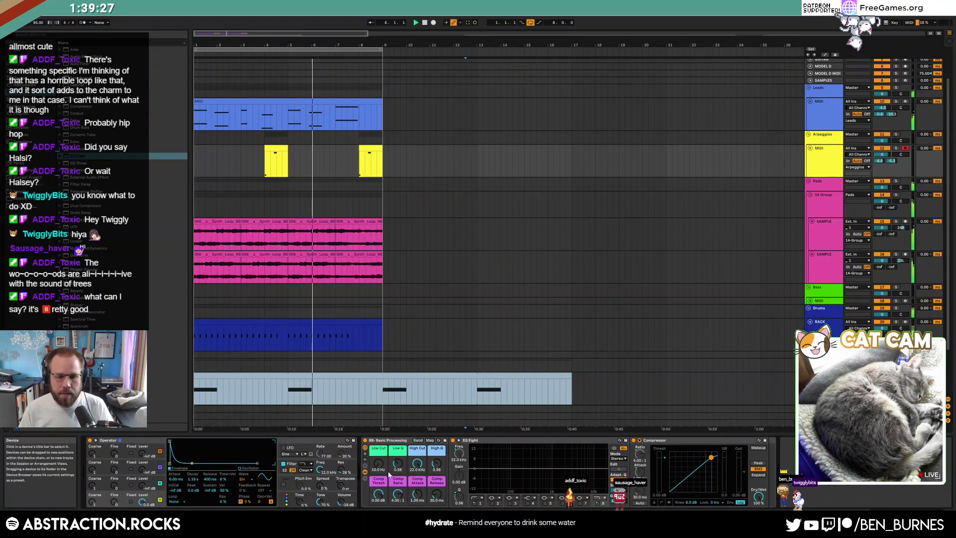
Add an F2 note at bar 3 of the Ambiences MIDI clip and lengthen it to one beat.
double_click(348, 376)
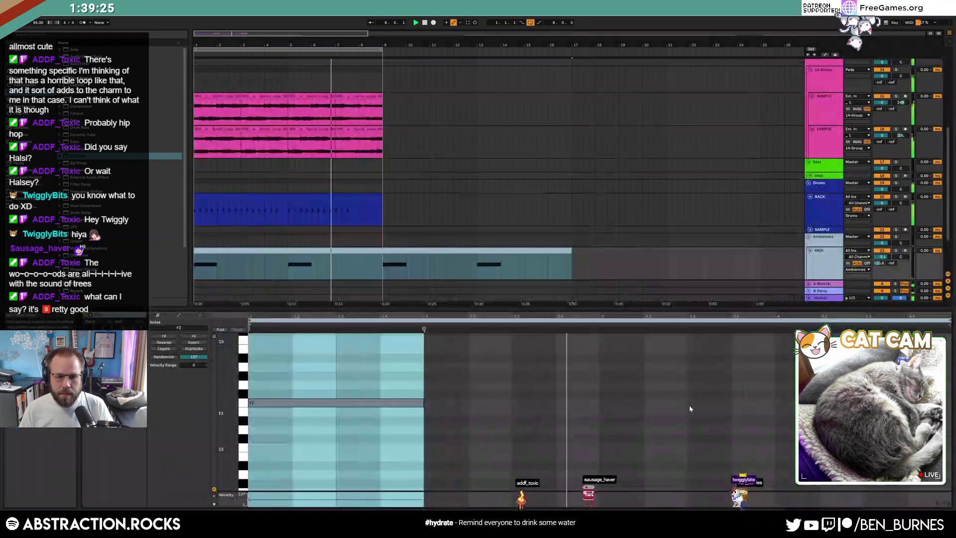
double_click(605, 402)
left_click_drag(617, 399, 643, 403)
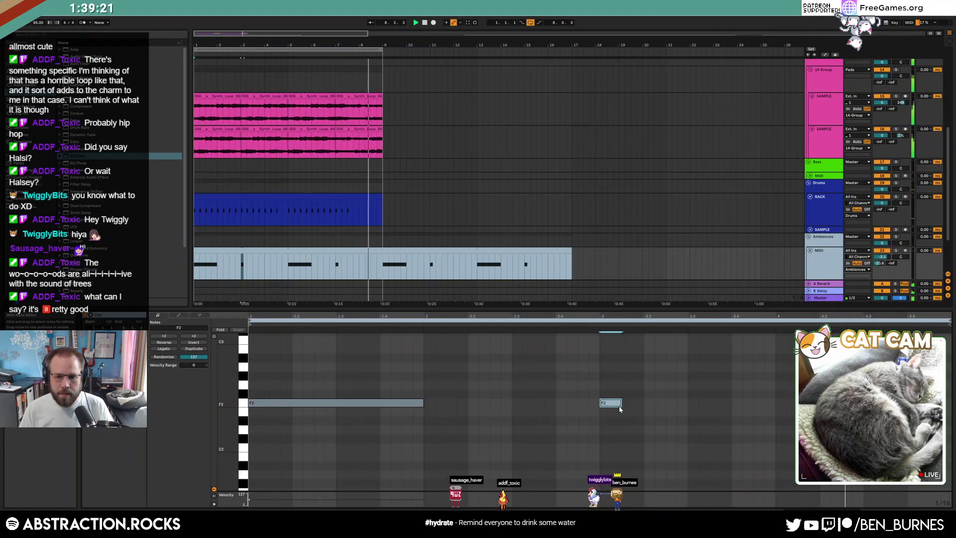
key("shift+Tab")
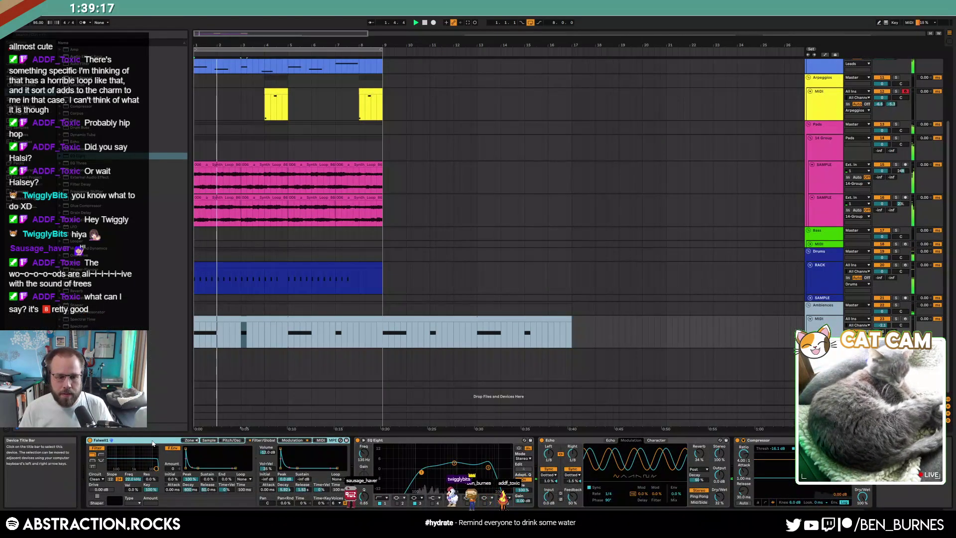
Lower the velocities of the F2 notes at bars 1 and 3 in the Ambiences clip while listening to the loop.
double_click(277, 317)
left_click(335, 450)
left_click_drag(323, 402, 323, 399)
left_click_drag(624, 403, 624, 430)
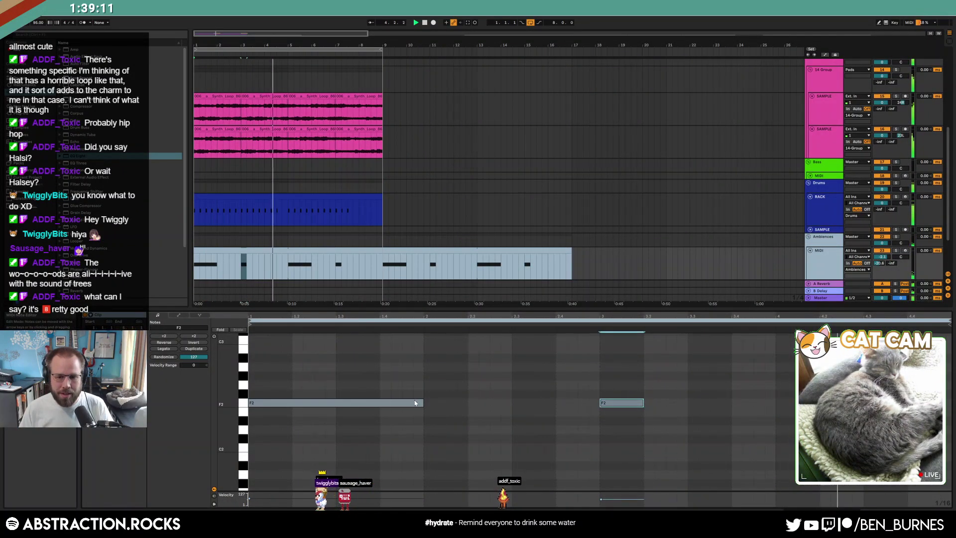
left_click_drag(381, 401, 381, 398)
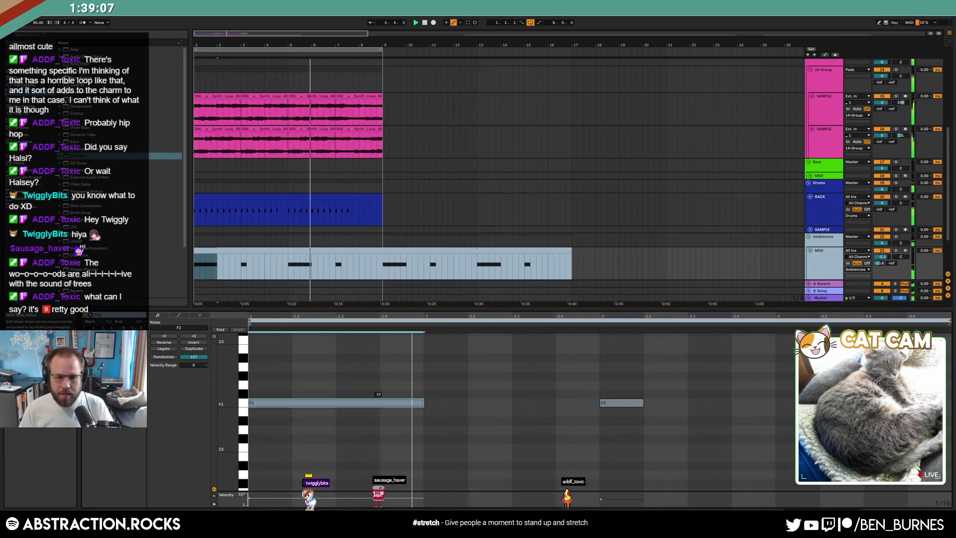
left_click_drag(622, 403, 622, 405)
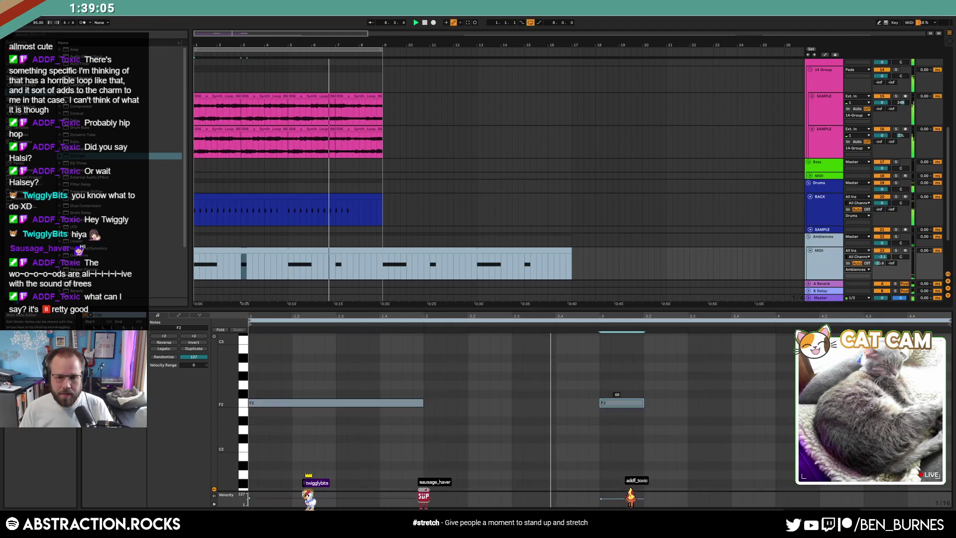
key("shift+Tab")
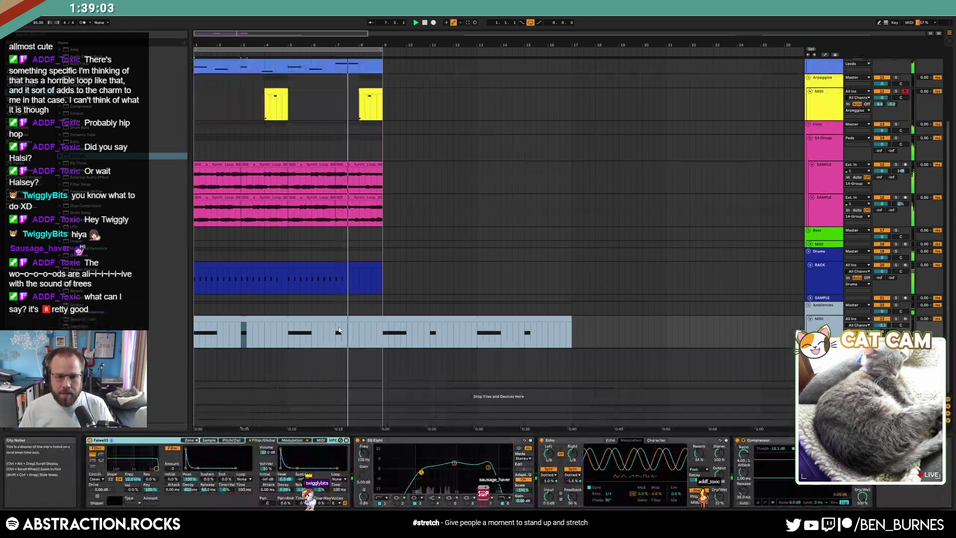
key("shift+Tab")
left_click(626, 405)
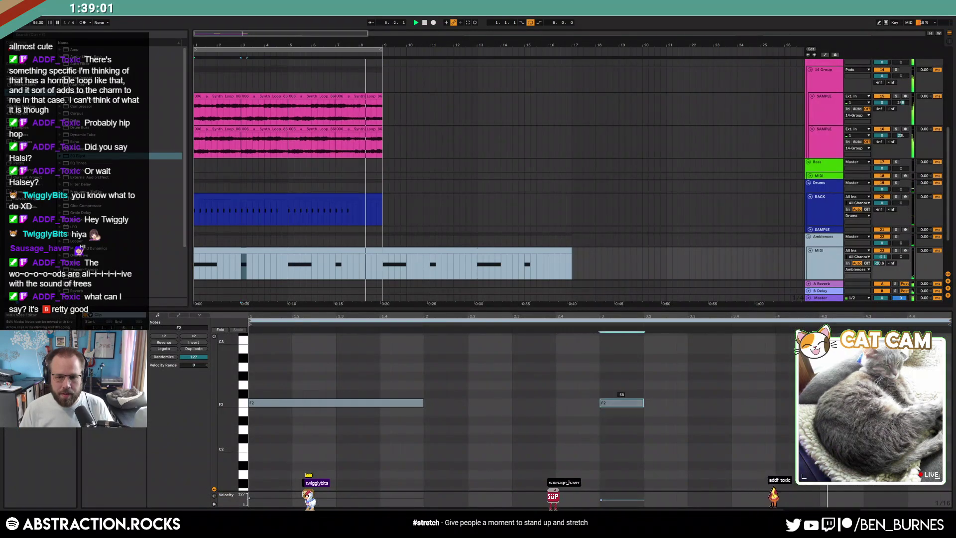
key("shift+Tab")
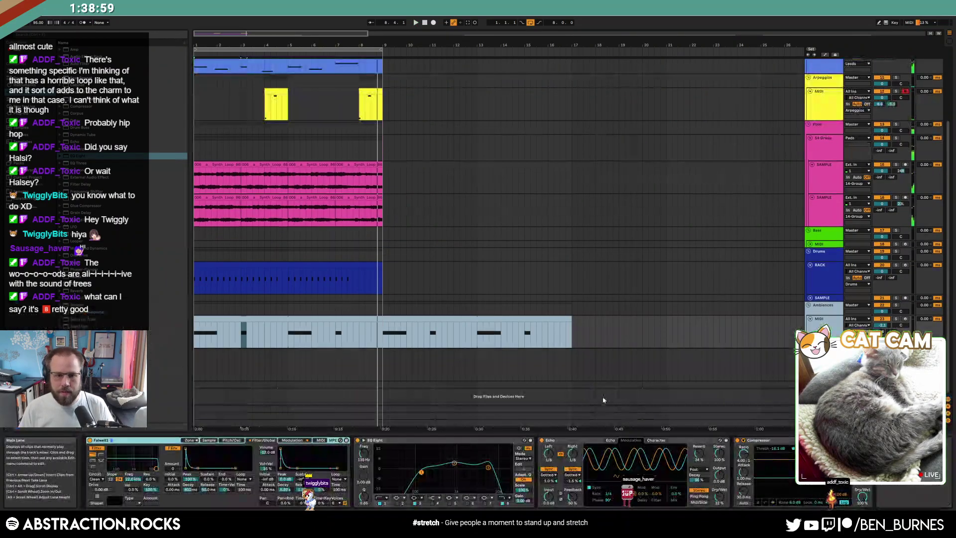
Duplicate the lead, arpeggio, pad and drum clips into bars 9 to 16 and extend the loop to bar 17.
left_click(383, 179)
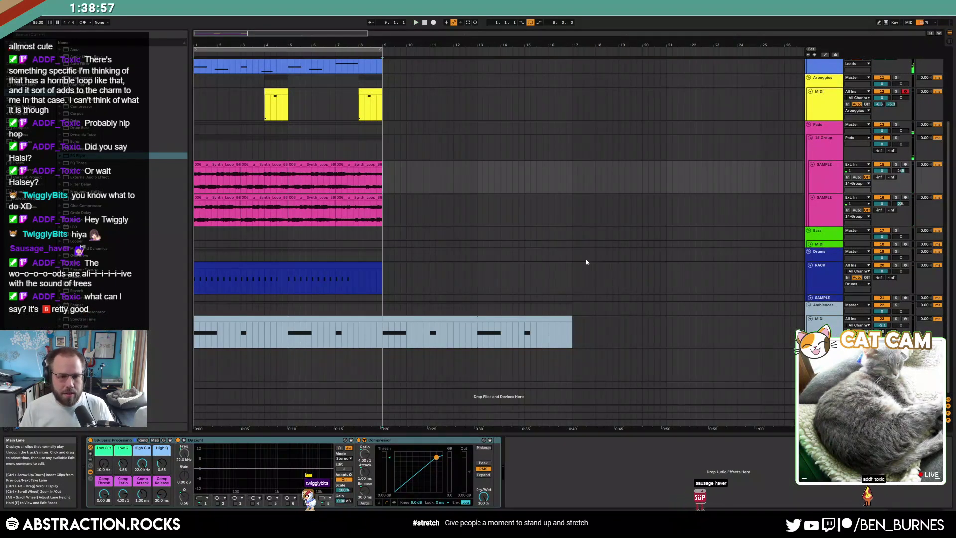
left_click(501, 273)
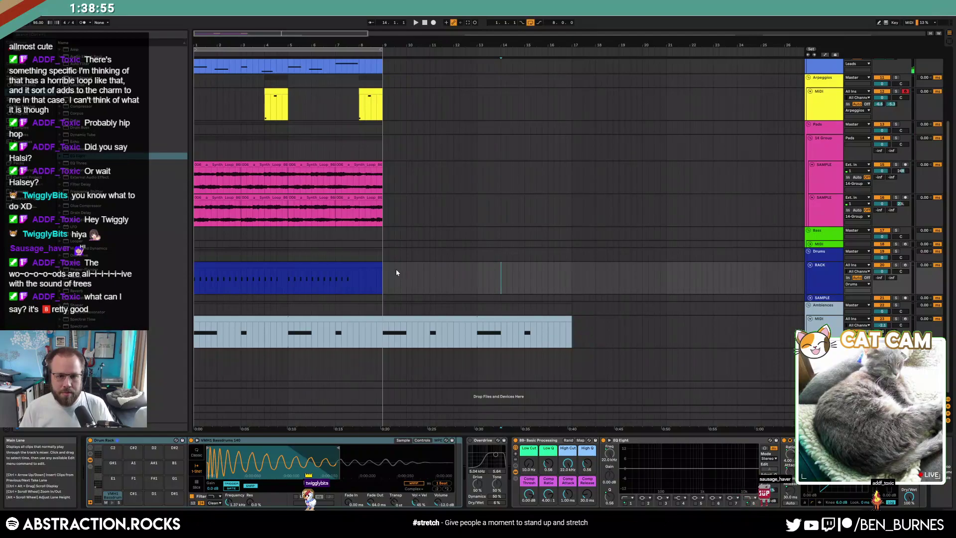
scroll(397, 273, "up", 3)
left_click_drag(379, 124, 195, 324)
key("ctrl+d")
left_click(625, 279)
left_click_drag(382, 48, 572, 48)
Add a MIDI track below the piano lead in the Leads group and load Kontakt on it.
left_click(818, 102)
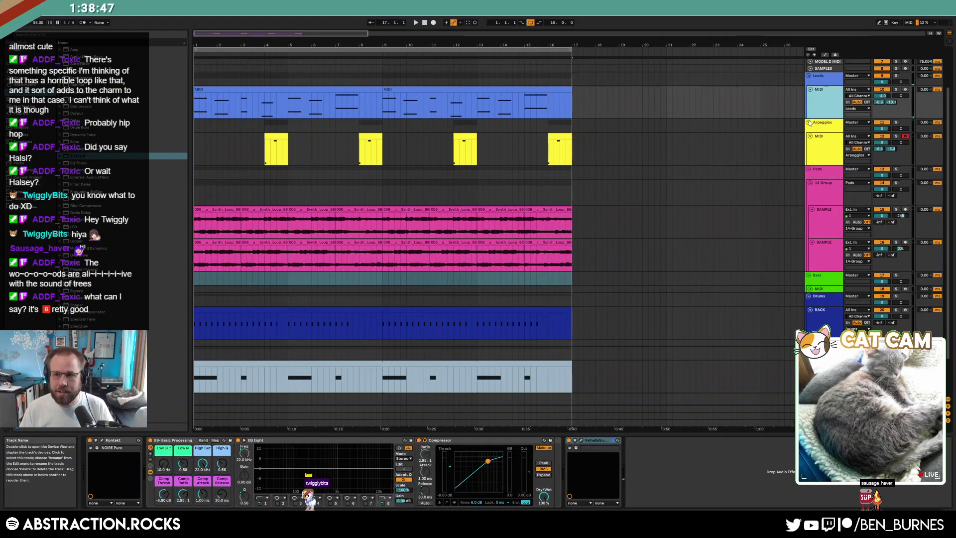
key("ctrl+shift+t")
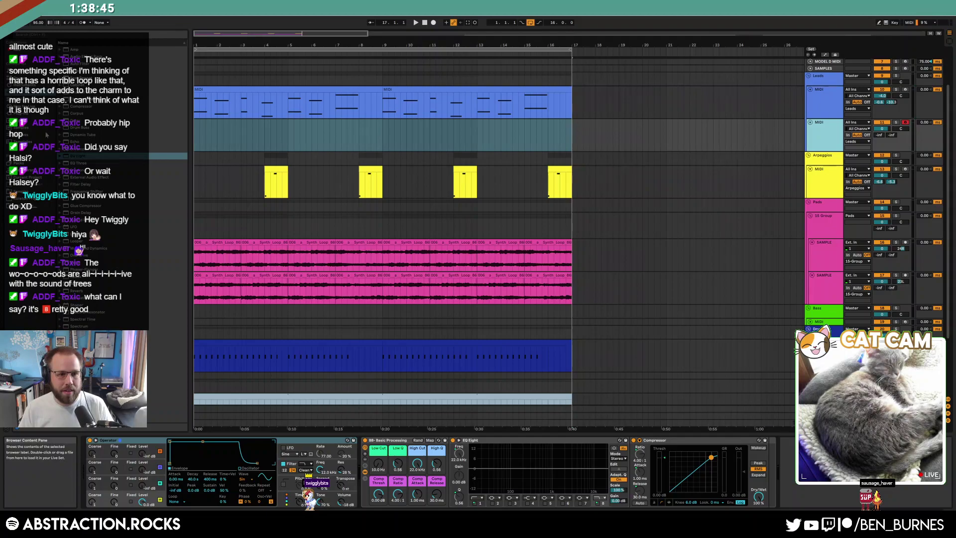
left_click(30, 121)
left_click(64, 92)
left_click(65, 79)
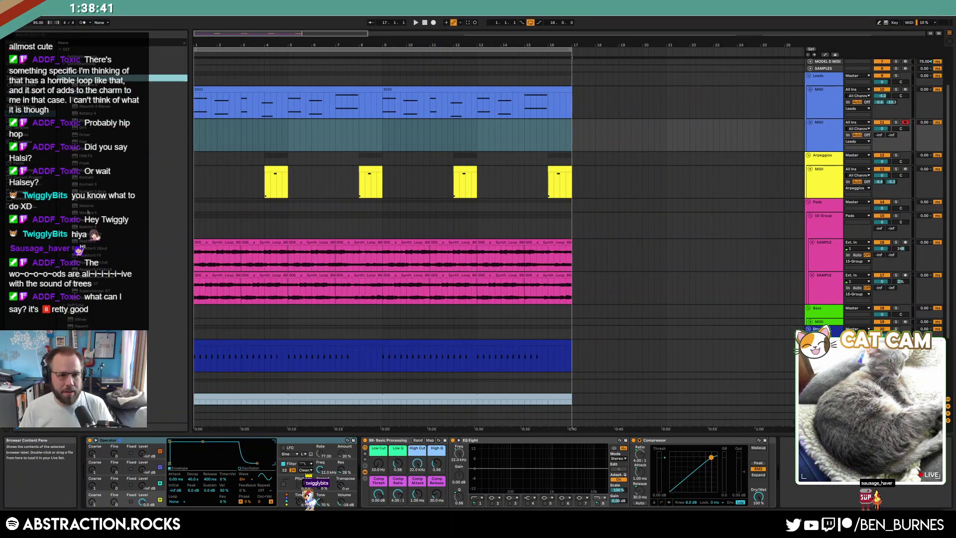
left_click(87, 179)
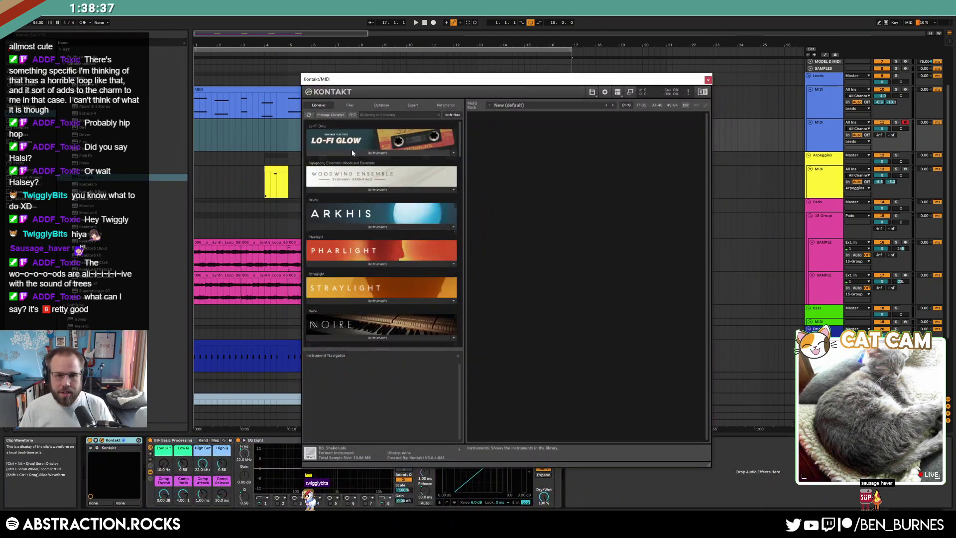
Load the Lo-Fi Glow library in Kontakt and try its Dirty Keypad organ preset, moving the plugin window clear of the lead clips.
left_click(352, 152)
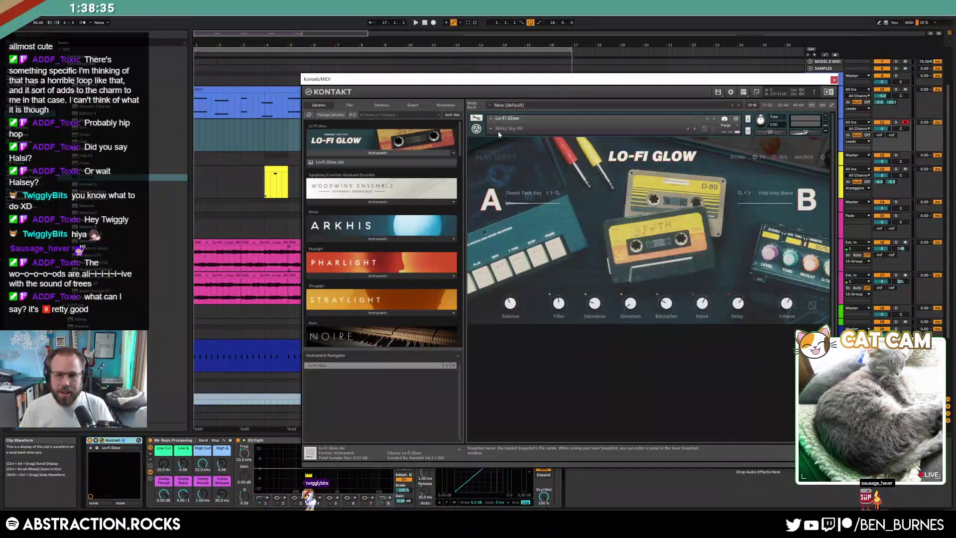
left_click(492, 128)
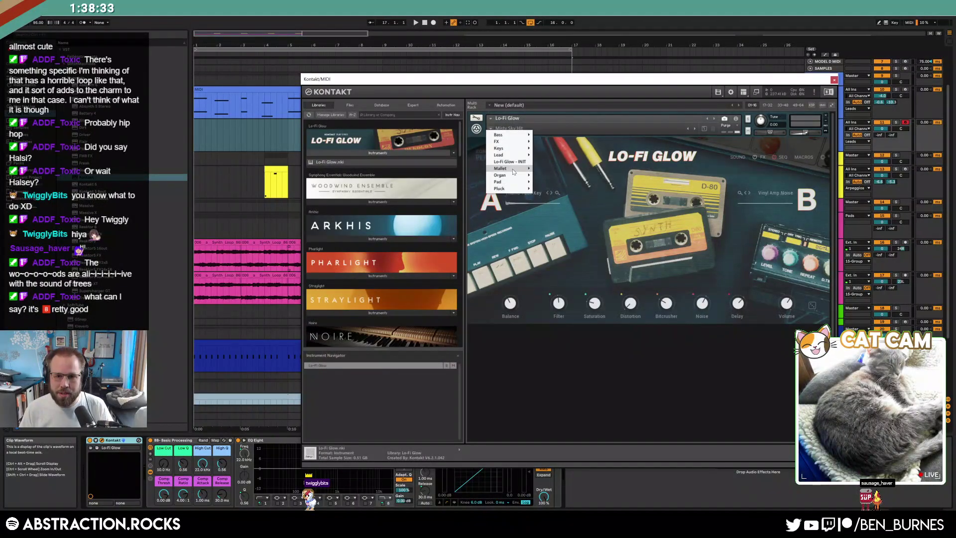
mouse_move(514, 171)
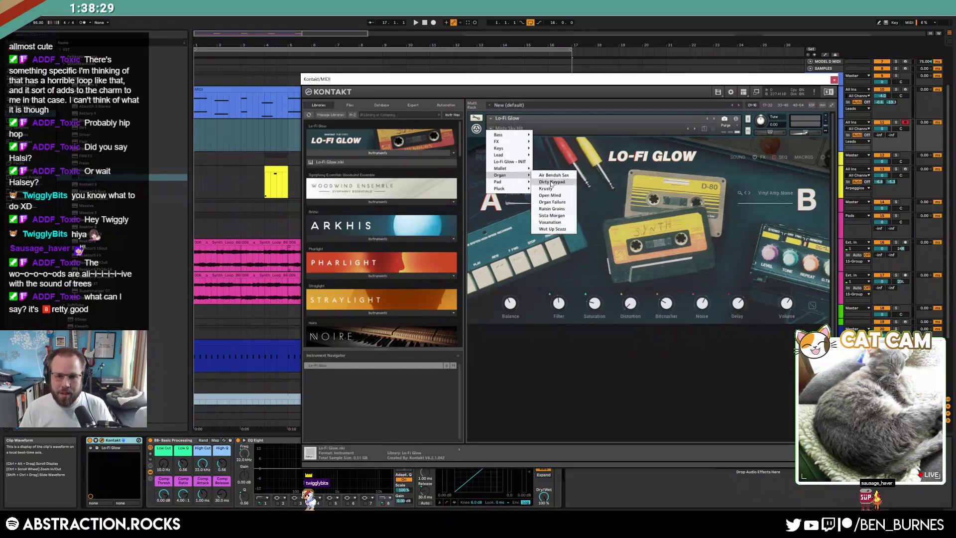
left_click_drag(781, 81, 628, 151)
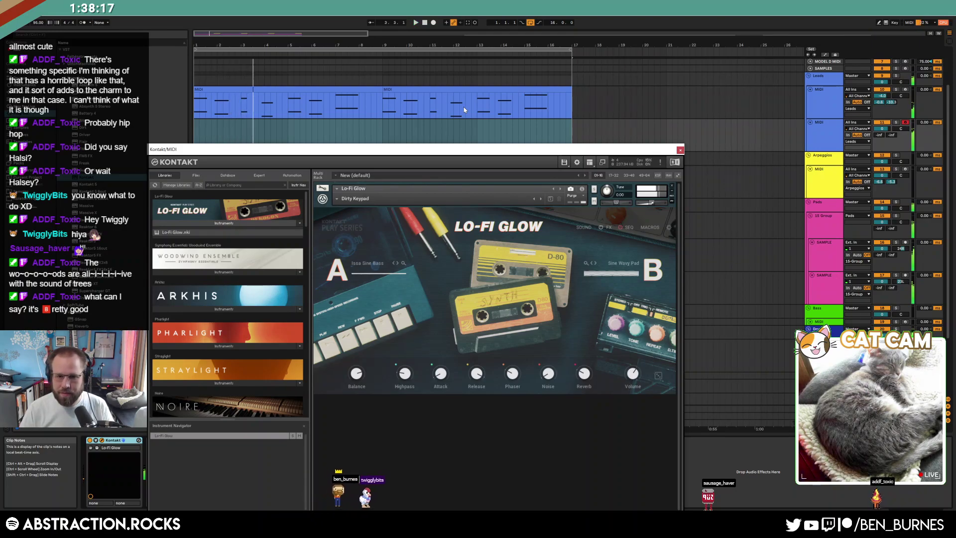
Switch Lo-Fi Glow to the Dripped bass preset and audition it.
left_click(337, 198)
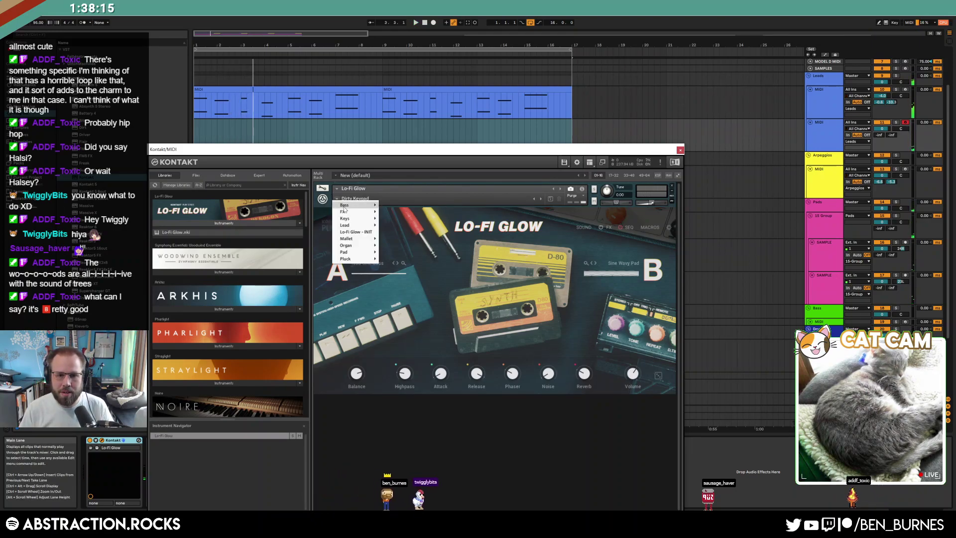
mouse_move(358, 205)
left_click(393, 258)
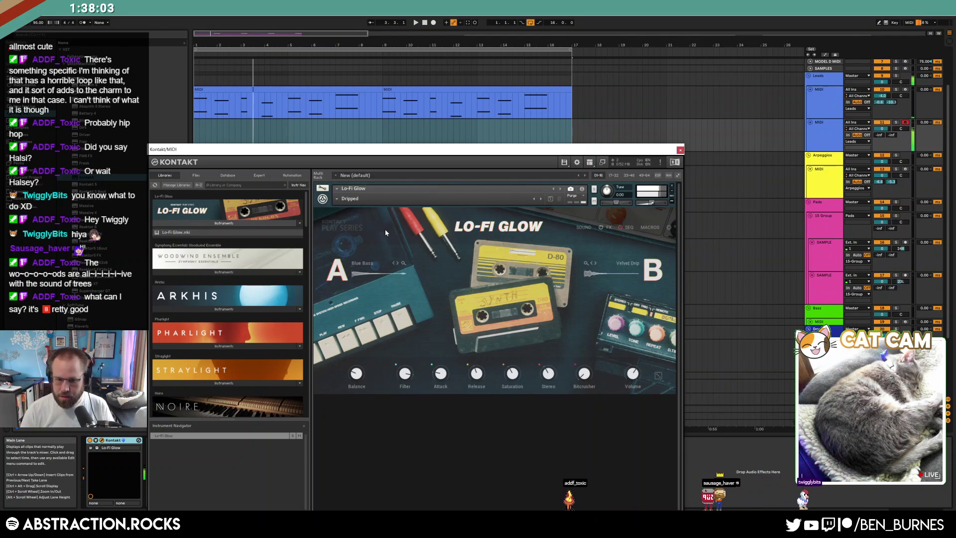
Switch Lo-Fi Glow to the Meltronic keys preset and audition it against the playing loop.
left_click(337, 199)
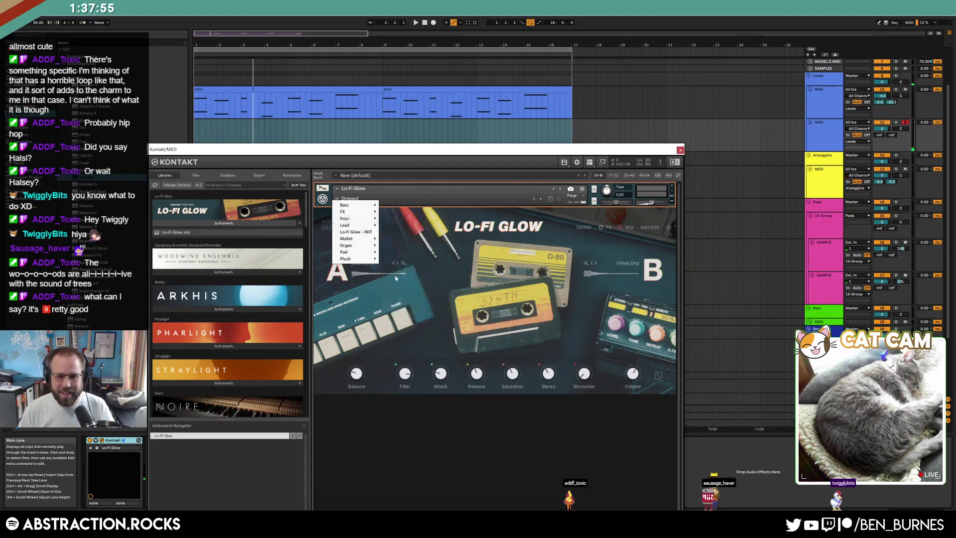
mouse_move(362, 220)
left_click(395, 265)
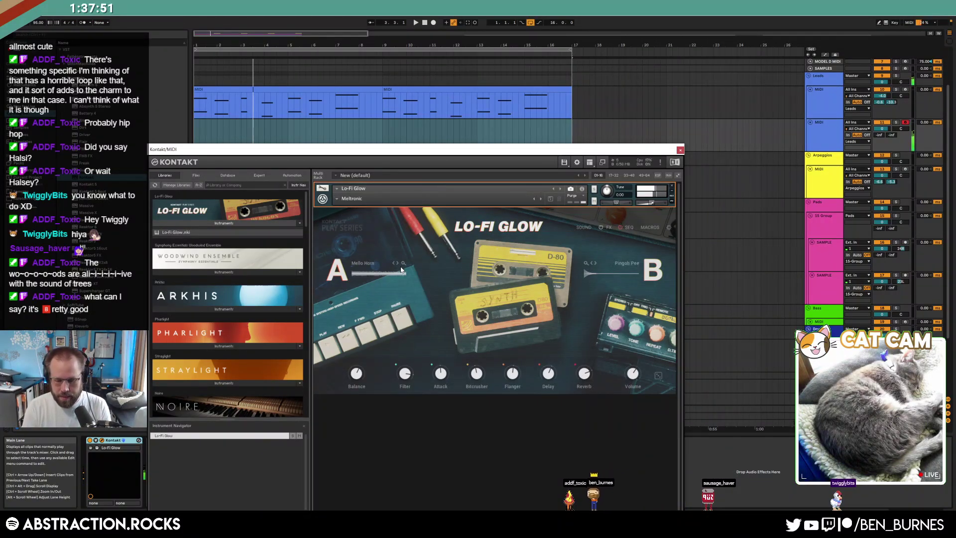
key("space")
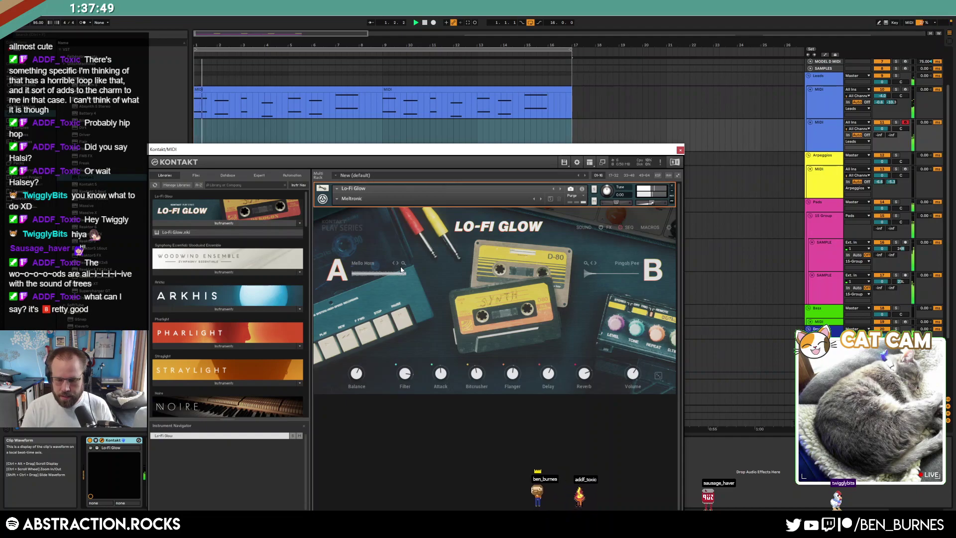
Stay in Lo-Fi Glow and open its Pluck presets to pick another sound.
left_click(336, 199)
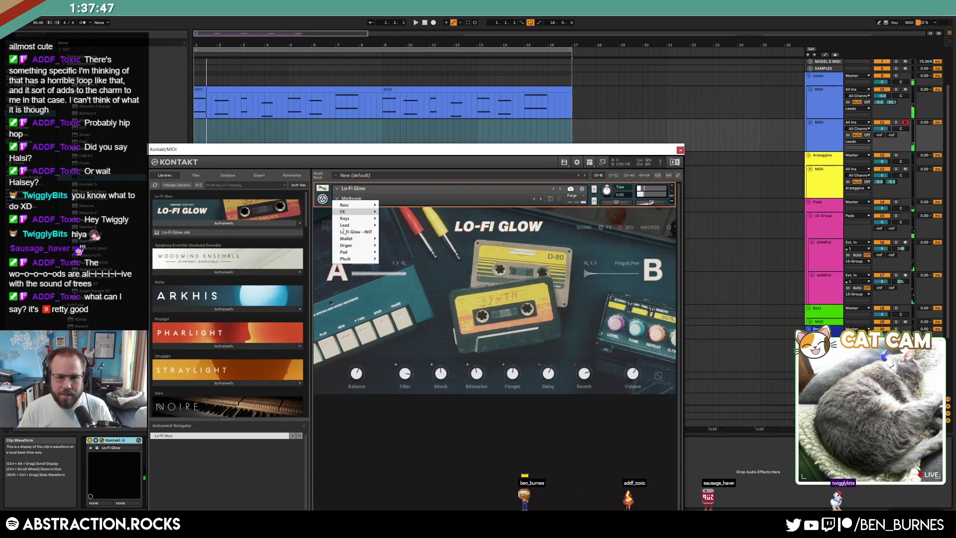
mouse_move(357, 260)
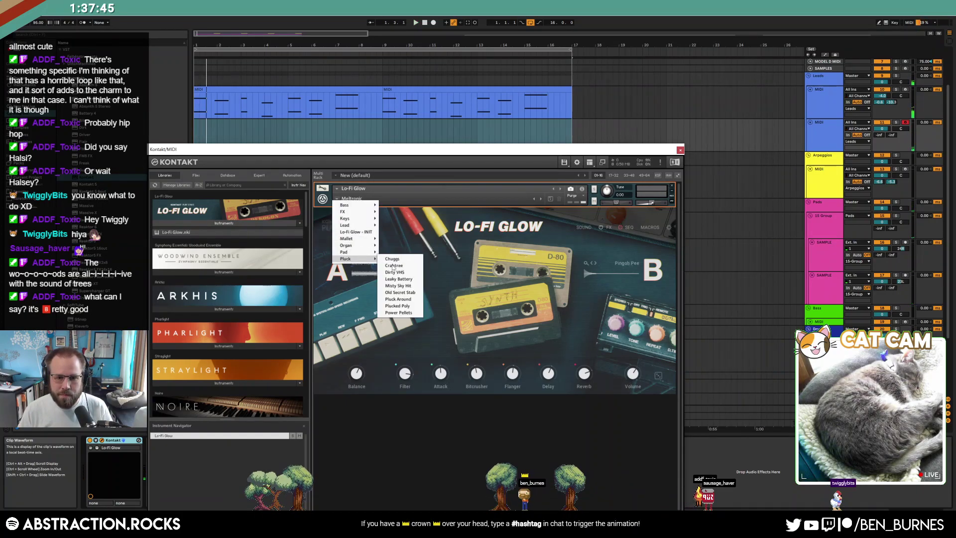
Load the Leaky Battery pluck preset in Lo-Fi Glow, audition it with the song, and close the Kontakt window.
left_click(404, 278)
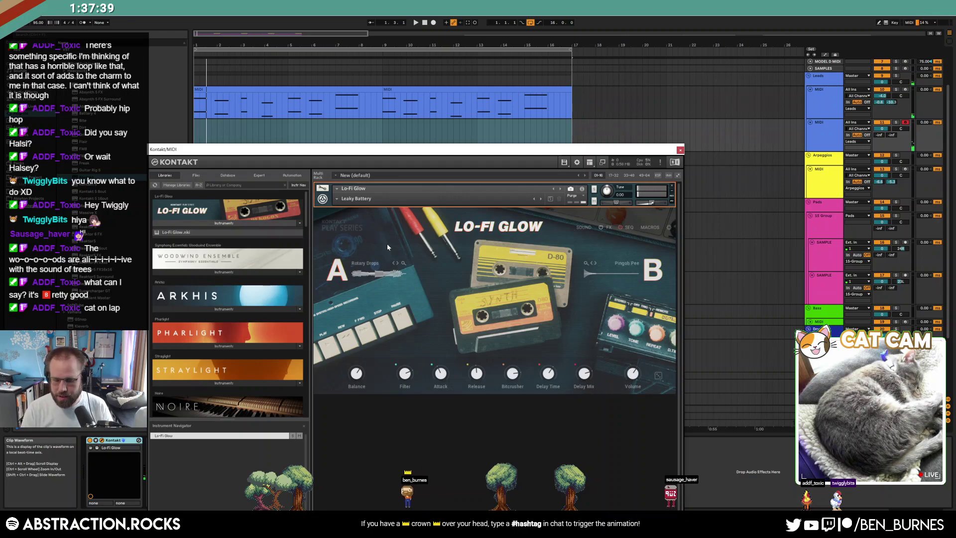
key("space")
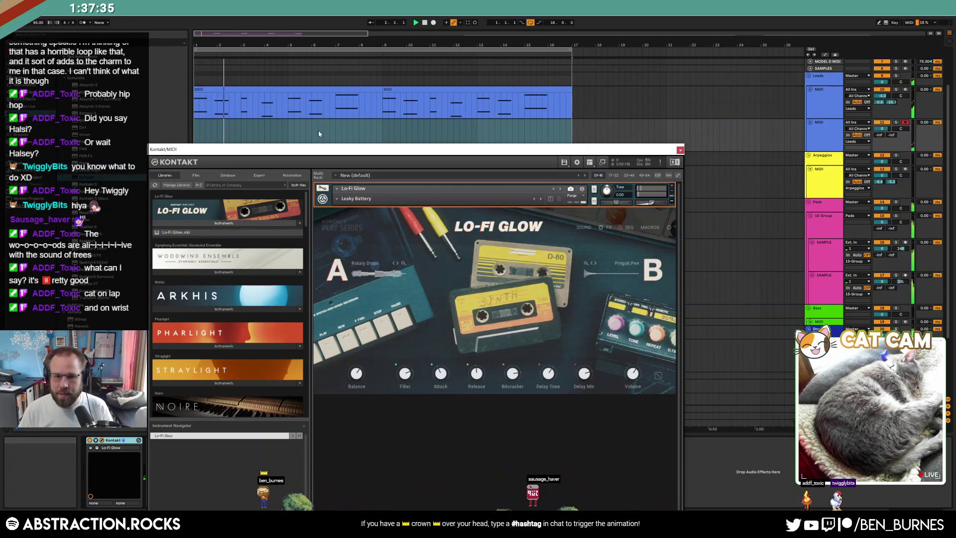
double_click(424, 23)
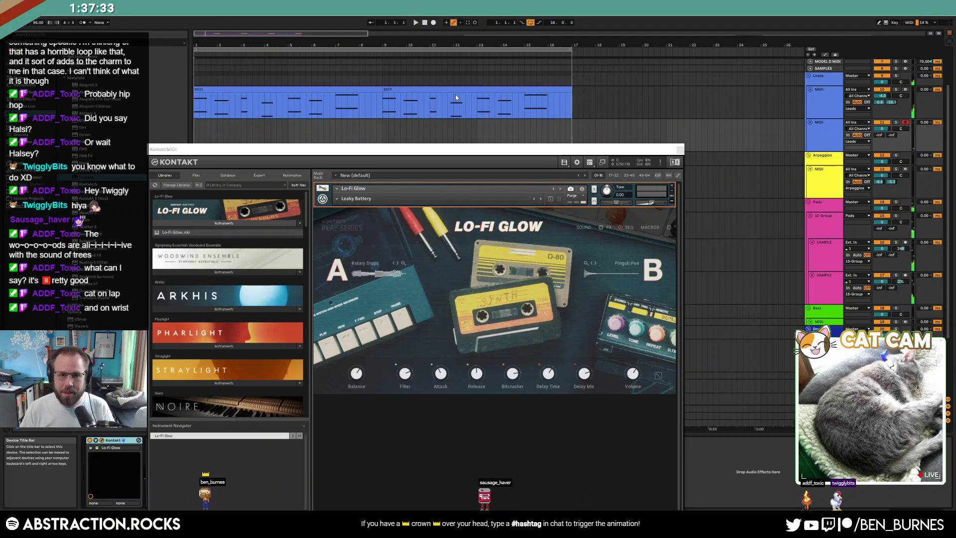
left_click(680, 150)
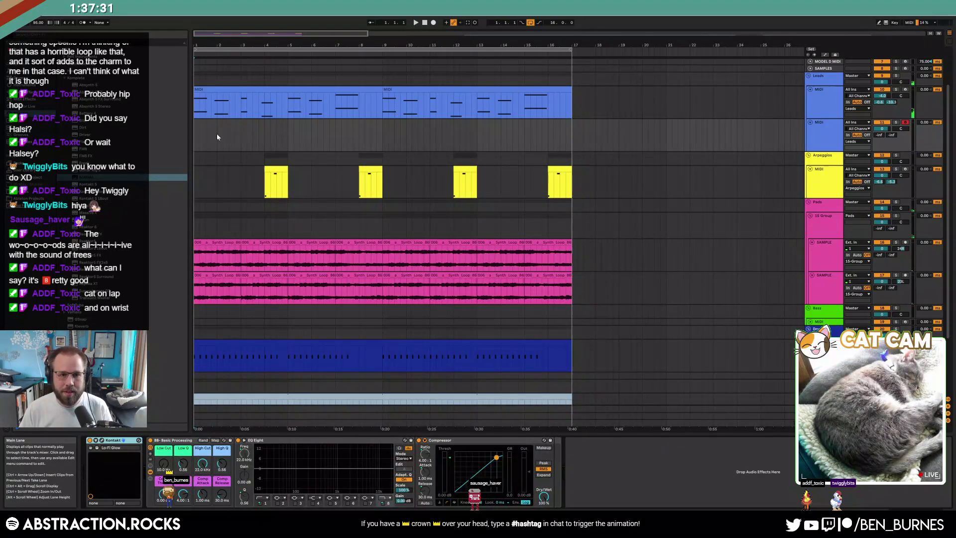
Create a MIDI clip holding a one-bar C3 note at bar 1 of the empty Leads track and extend it to bar 17.
double_click(195, 133)
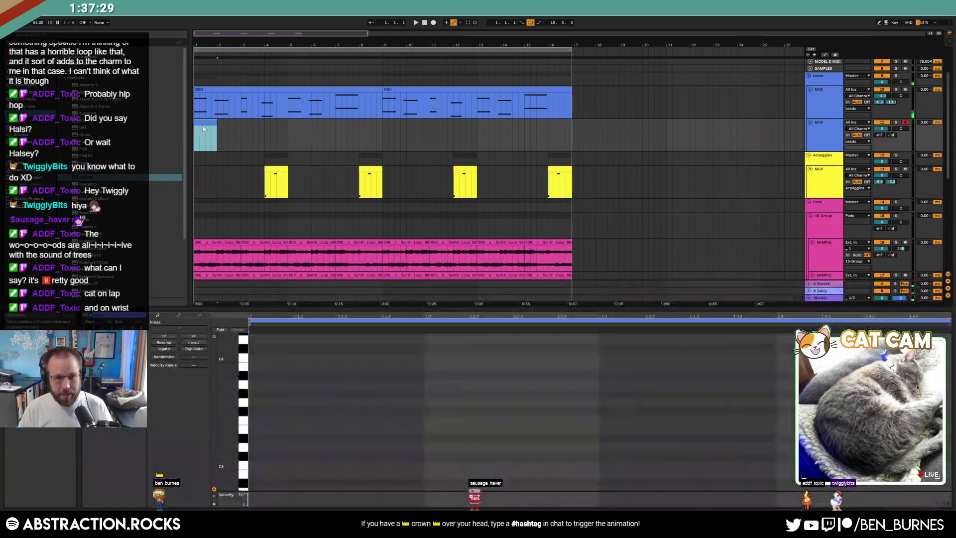
left_click_drag(254, 465, 795, 465)
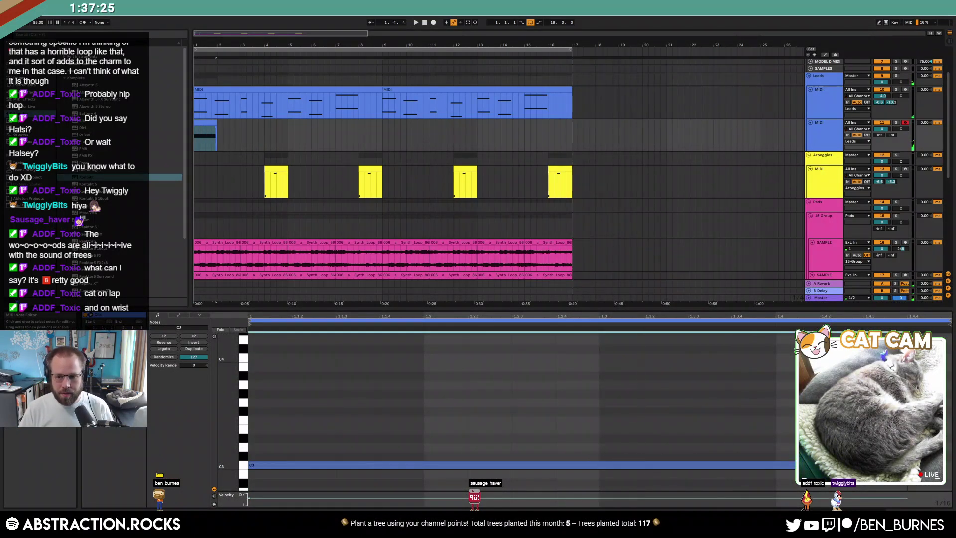
left_click_drag(216, 132, 558, 133)
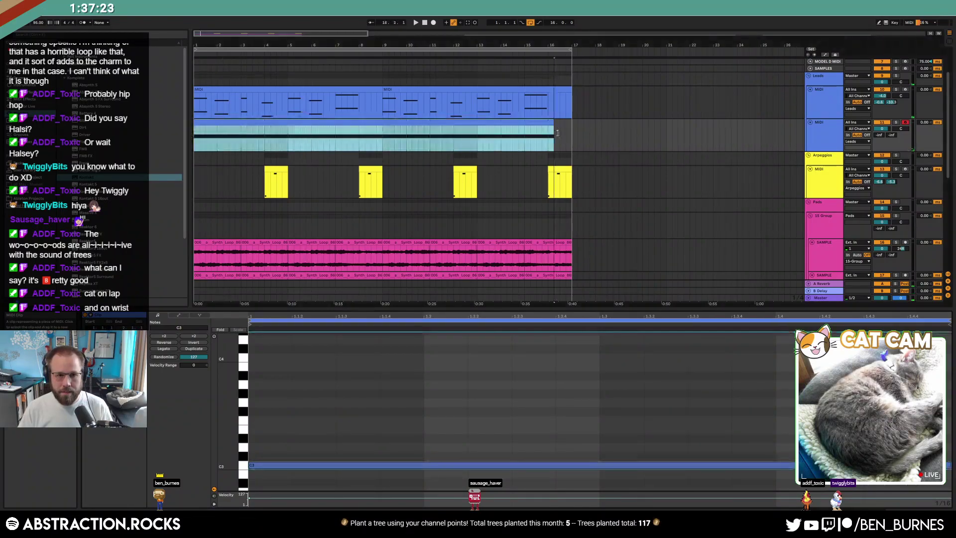
Set the new clip's loop length to 2 bars, shorten the C3 note to half a bar, and play the song.
left_click(122, 348)
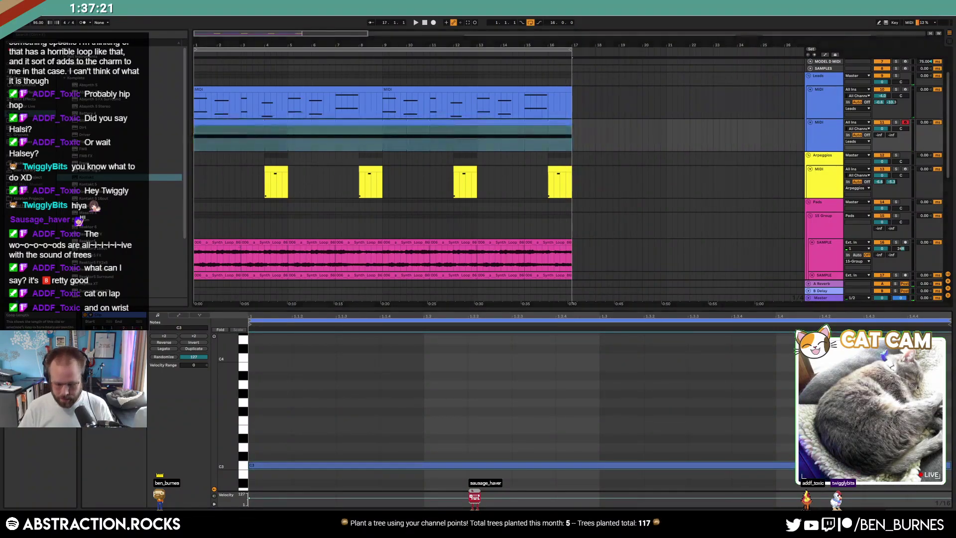
type("2")
key("Return")
left_click(426, 24)
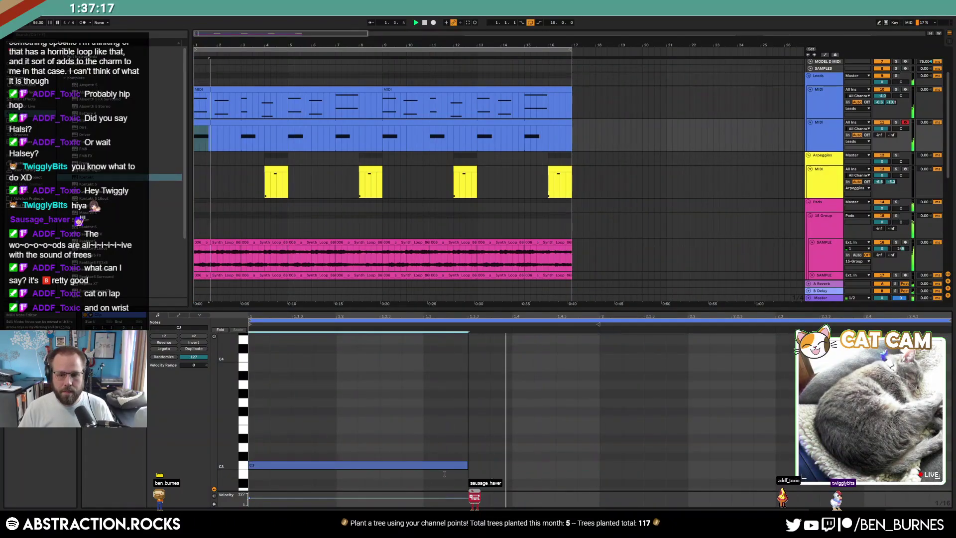
left_click(315, 185)
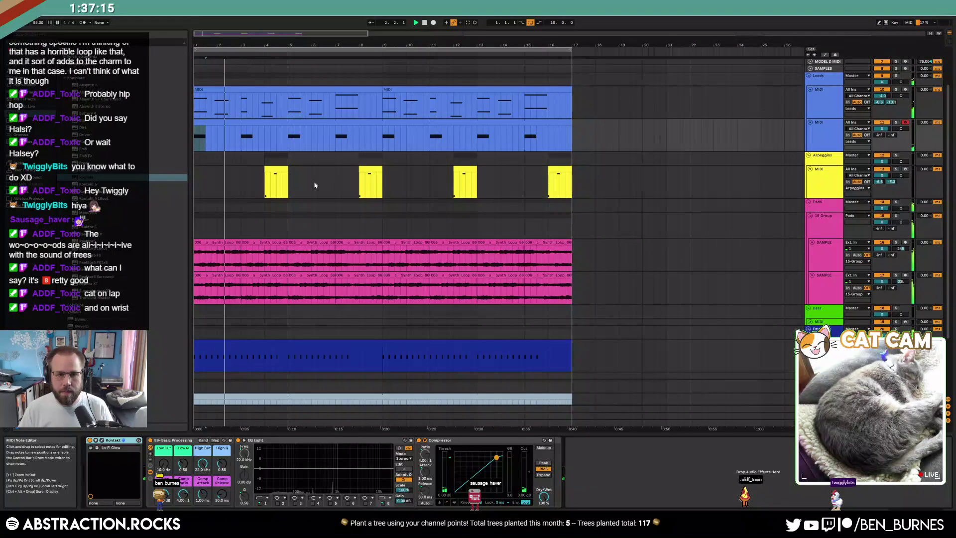
Set the clip's loop length to 4 bars and add a G2 note at bar 3 of the loop.
left_click(248, 124)
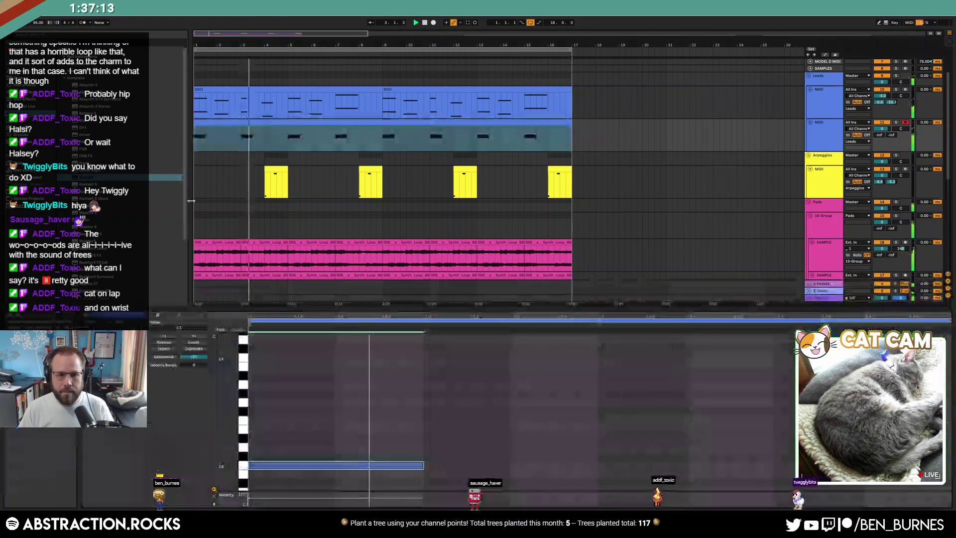
type("4")
key("Return")
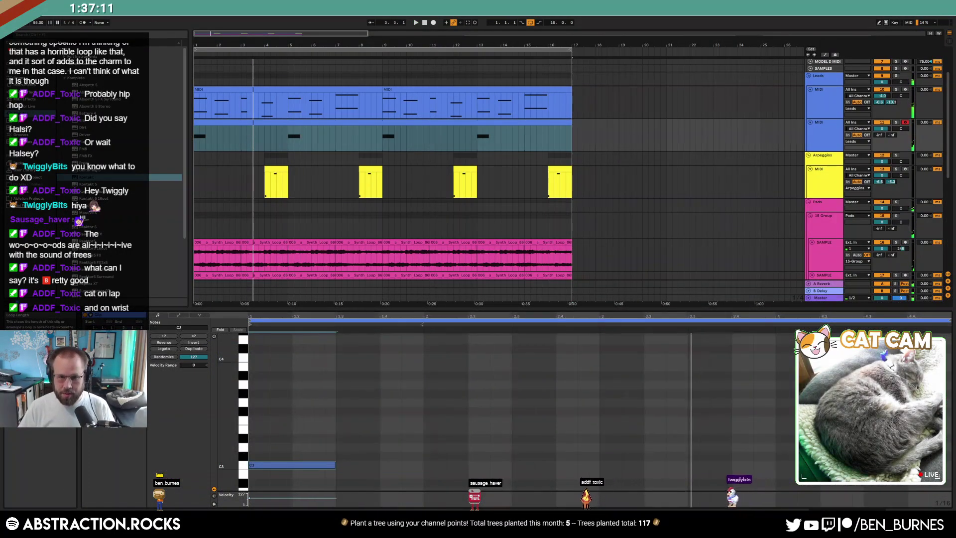
double_click(638, 466)
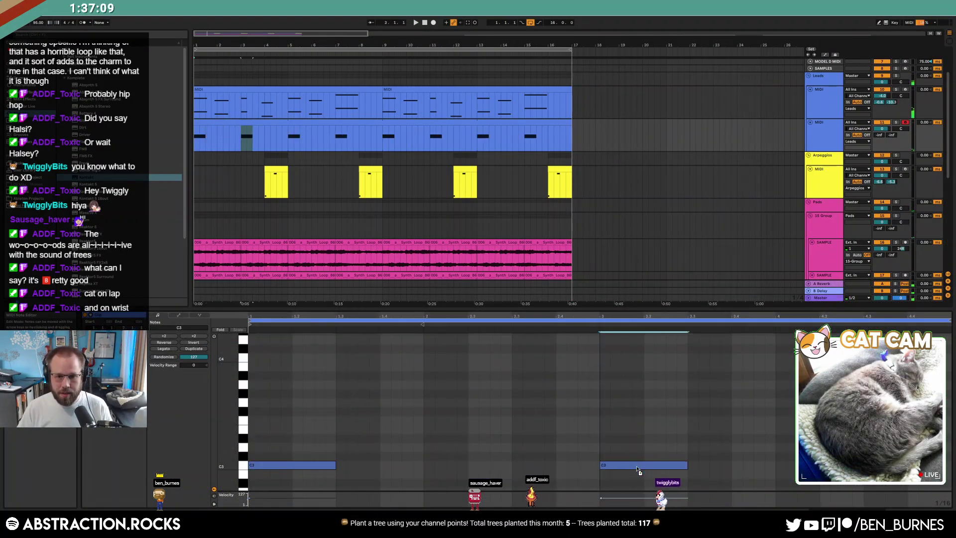
key("Down")
key("Down")
key("Down")
key("Down")
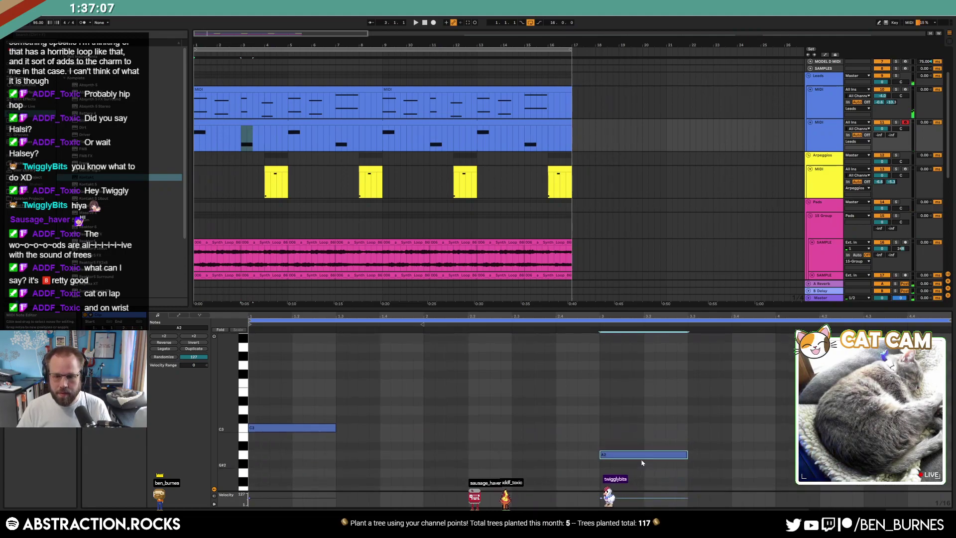
key("Down")
Shorten the C3 note to one beat and the G2 note to less than half a beat.
left_click_drag(687, 450, 615, 452)
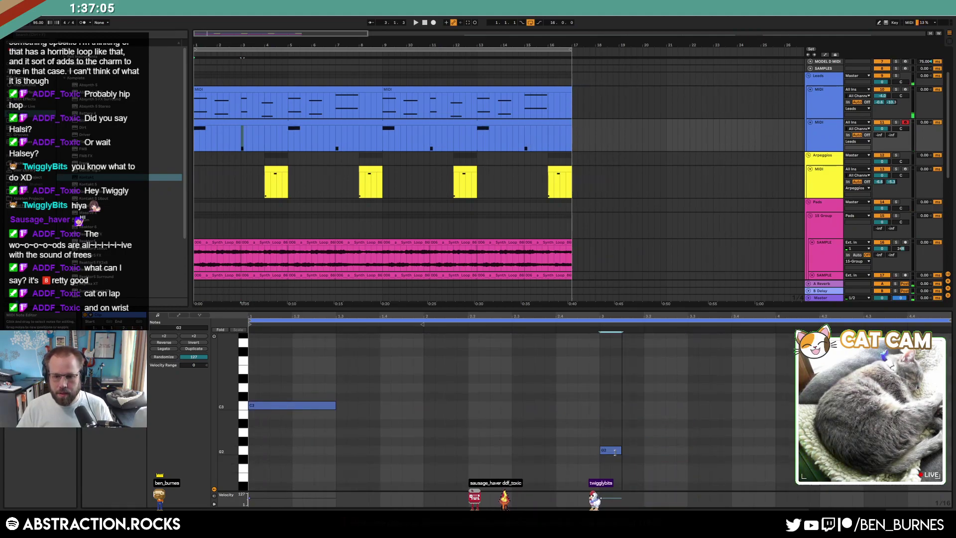
left_click_drag(335, 405, 295, 405)
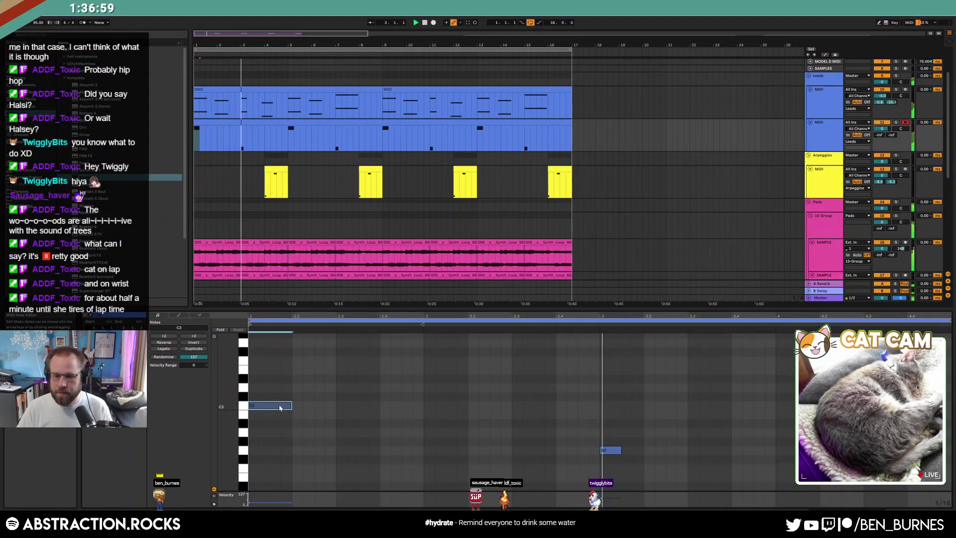
left_click_drag(620, 450, 616, 450)
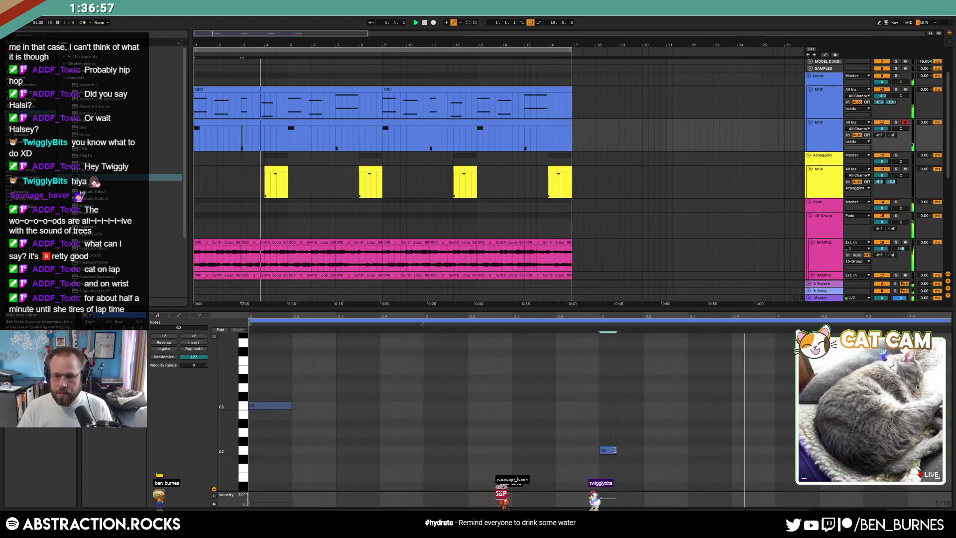
Lower the pluck track's volume and bring up its sends during playback.
left_click(278, 410)
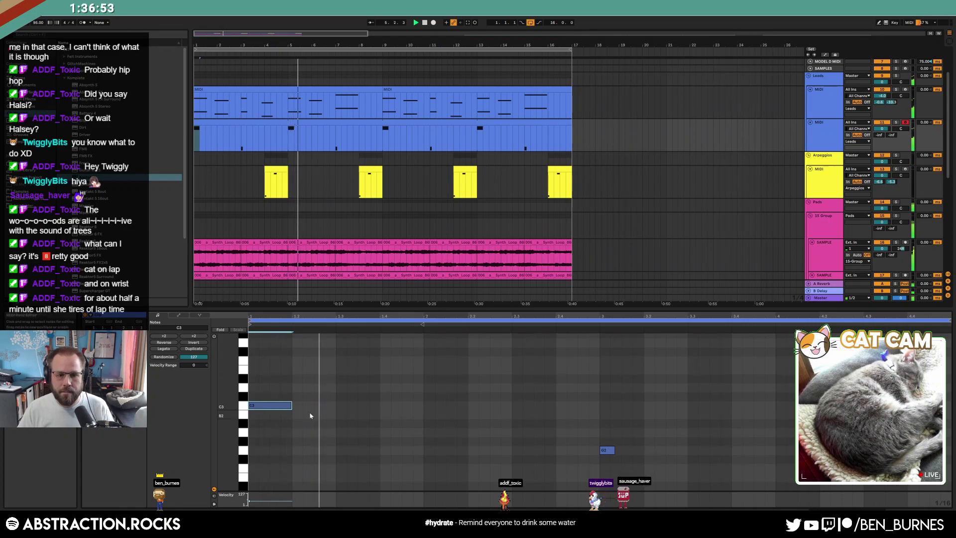
left_click_drag(882, 128, 890, 133)
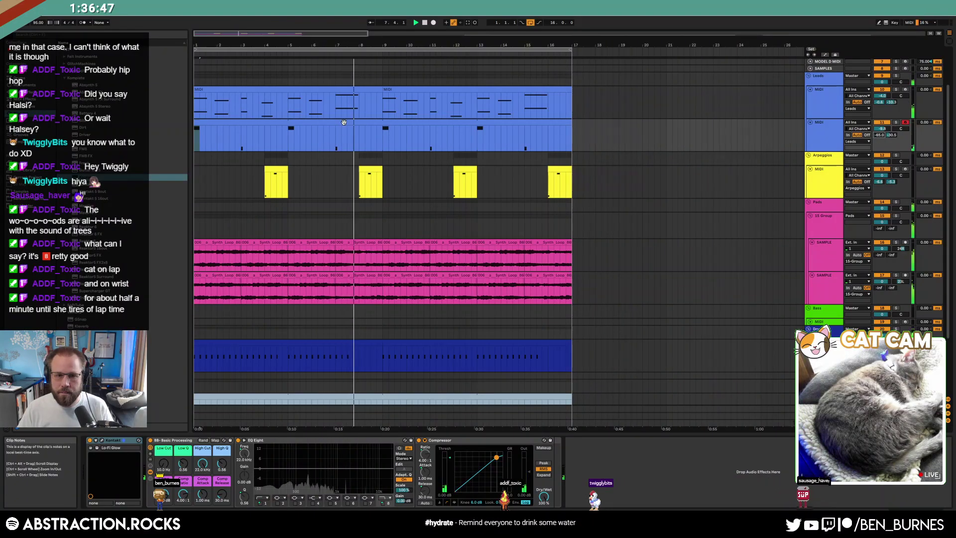
Turn bars 1–8 of the pluck part into one clip and raise its last G2 note an octave to G3.
left_click(384, 122)
left_click_drag(383, 134, 189, 137)
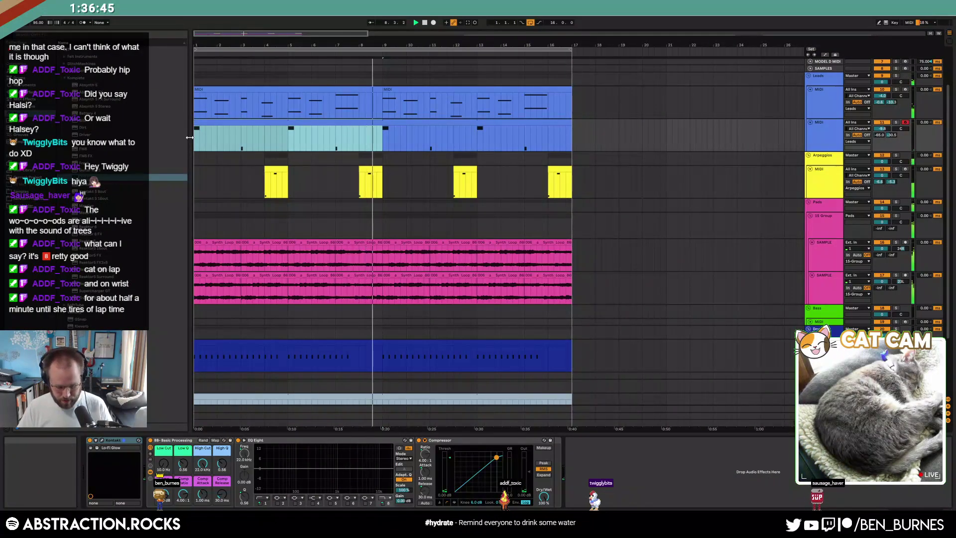
key("shift+Tab")
left_click_drag(739, 410, 813, 463)
key("shift+Up")
key("shift+Tab")
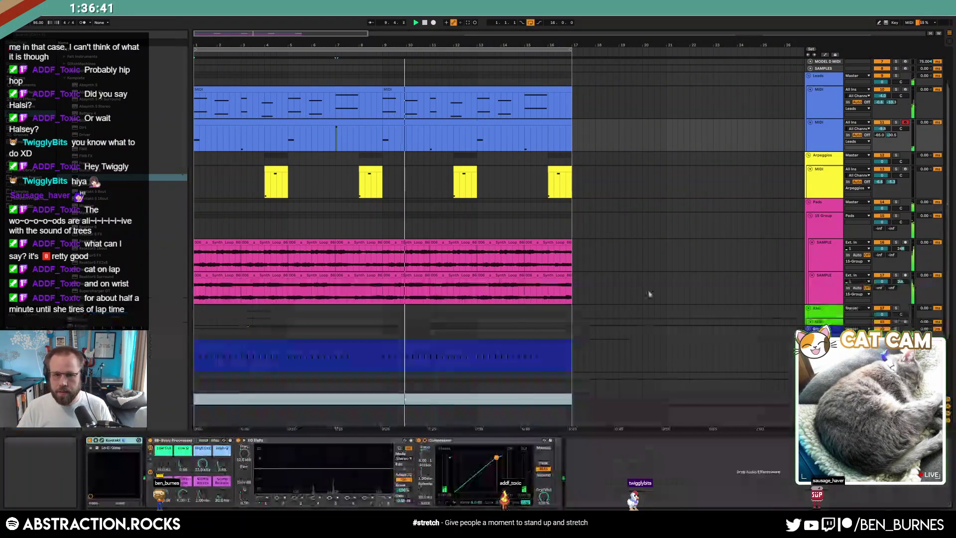
Turn on looping for the eight-bar pluck clip and extend the clip to bar 17.
double_click(332, 121)
left_click(113, 335)
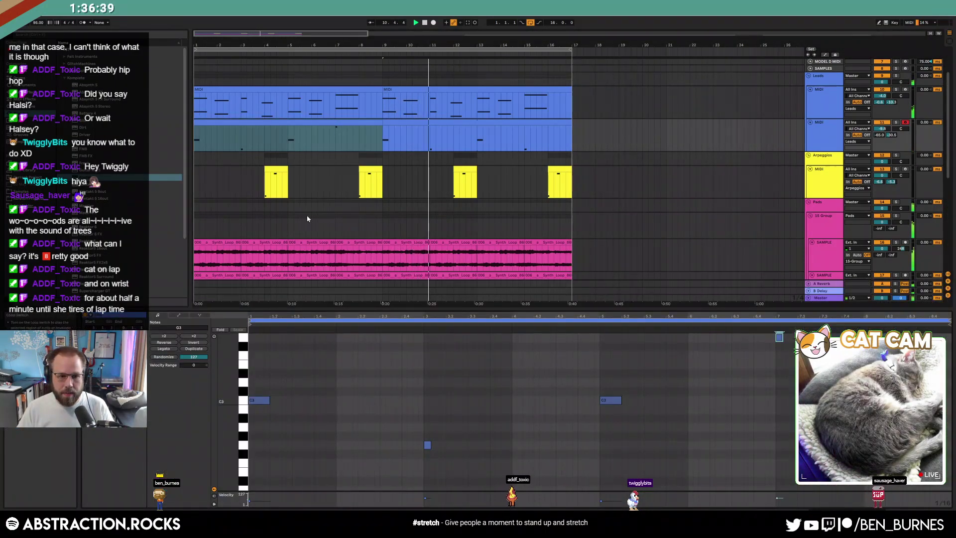
left_click_drag(380, 124, 572, 136)
key("shift+Tab")
Stop playback and raise the F3 and F4 notes at bar 12 of the upper Leads clip to C4 and C5.
left_click(451, 90)
key("space")
key("shift+Tab")
left_click(529, 471)
key("Up")
key("Up")
key("Up")
key("Up")
key("Up")
key("Up")
key("Up")
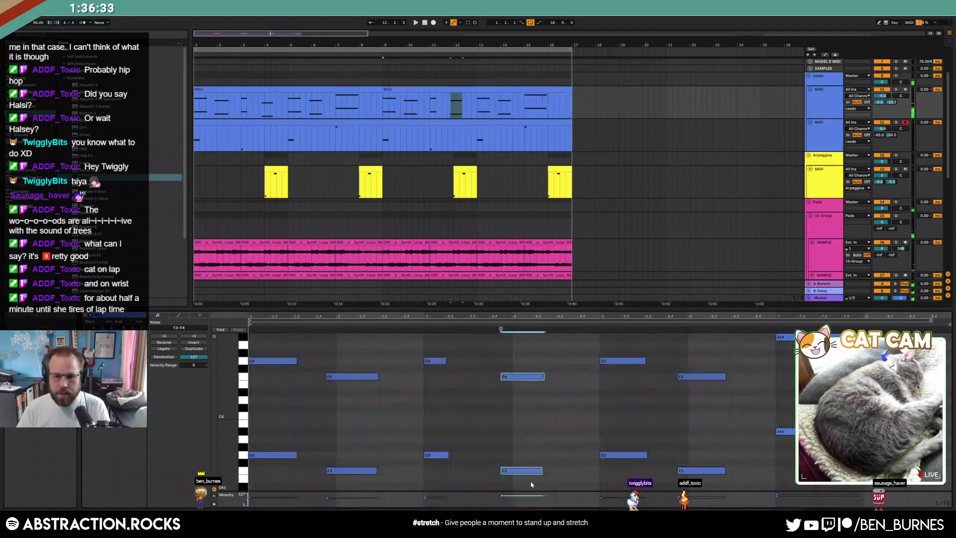
key("Up")
key("Up")
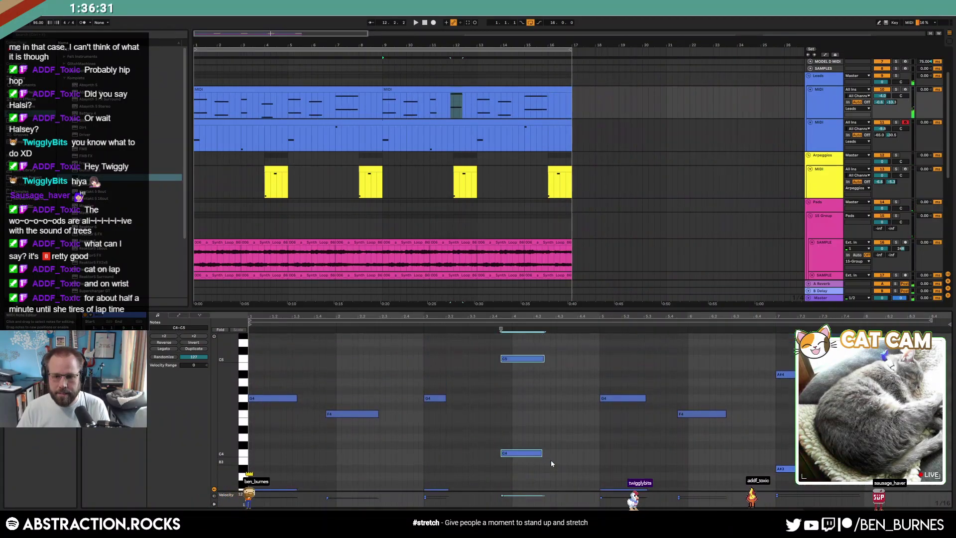
key("shift+Tab")
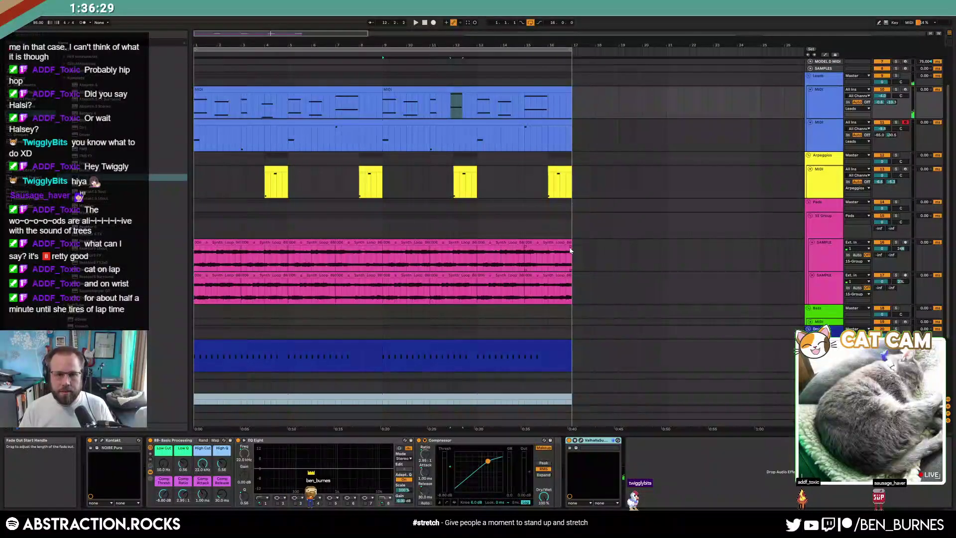
Insert a MIDI track below the first Leads track, load Operator on it, and adjust the synth's pitch envelope.
left_click(817, 107)
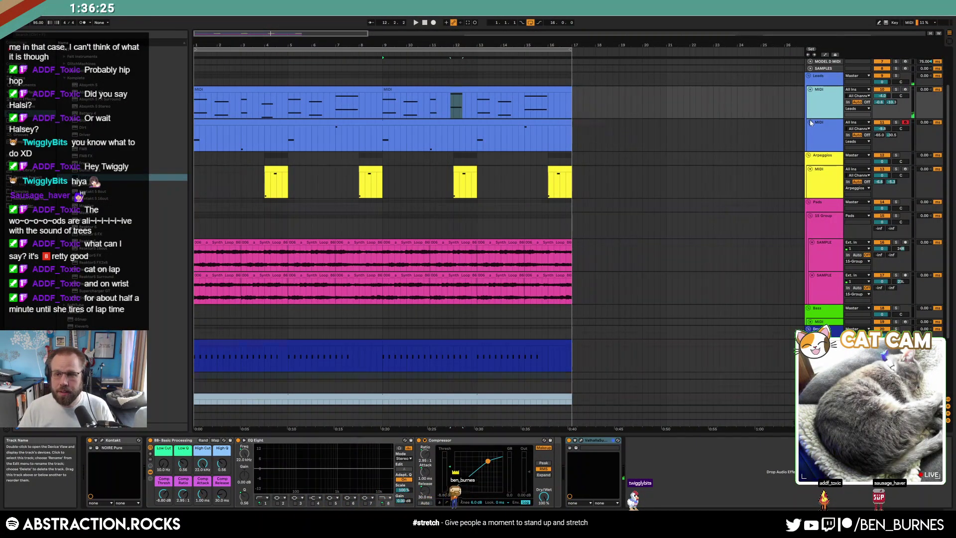
key("ctrl+shift+t")
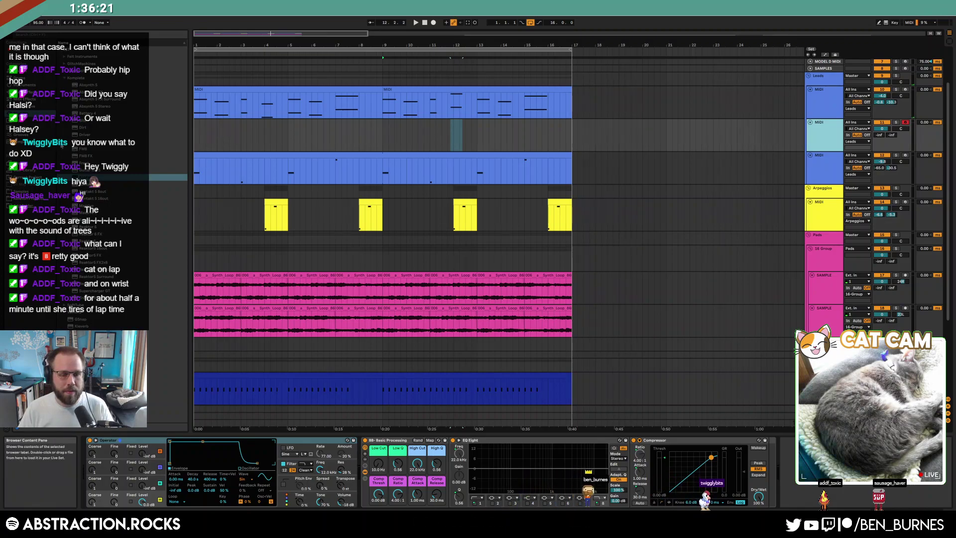
left_click_drag(313, 485, 312, 480)
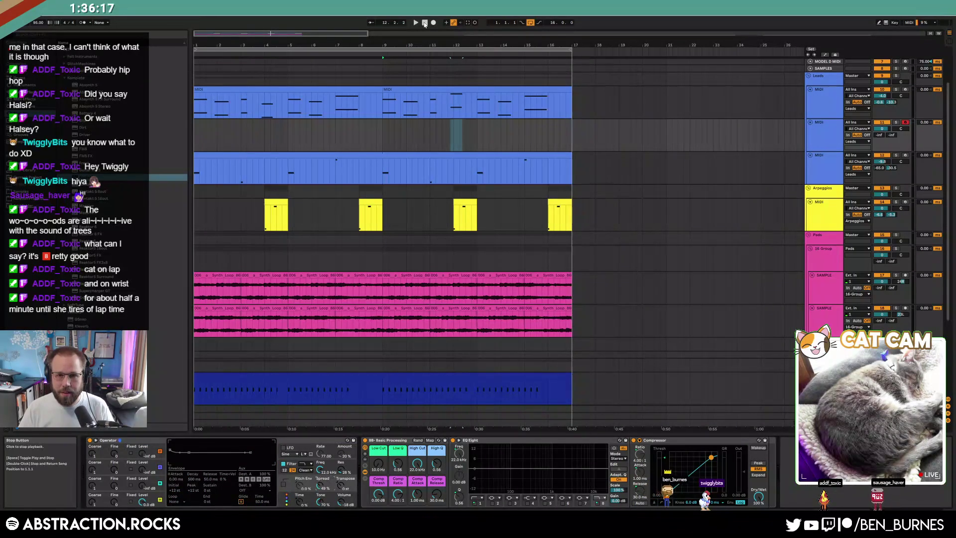
Record a short lead melody over bars 1–3 on the new Operator track.
left_click(434, 23)
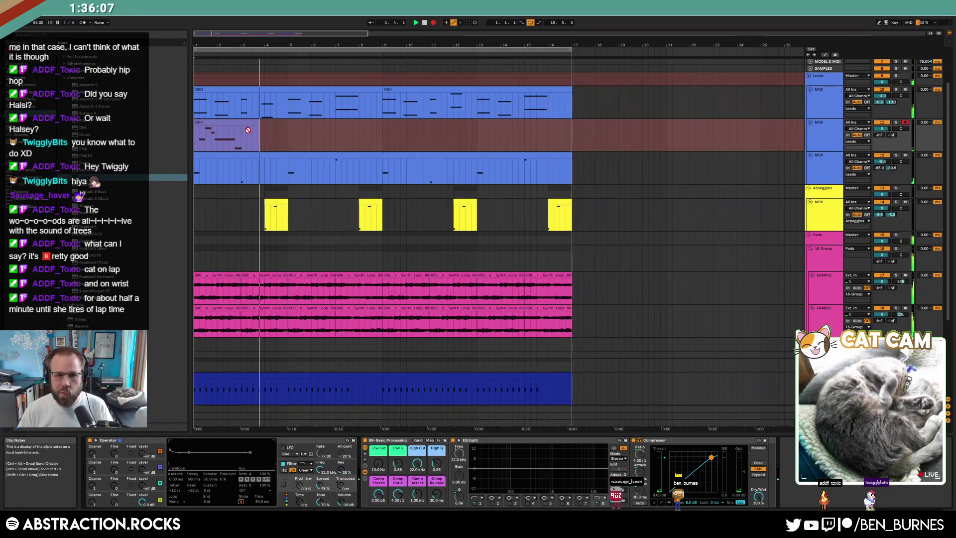
key("space")
Copy the recorded melody clip to bar 9 and raise the last note of the copy.
left_click_drag(249, 121, 441, 125)
double_click(416, 124)
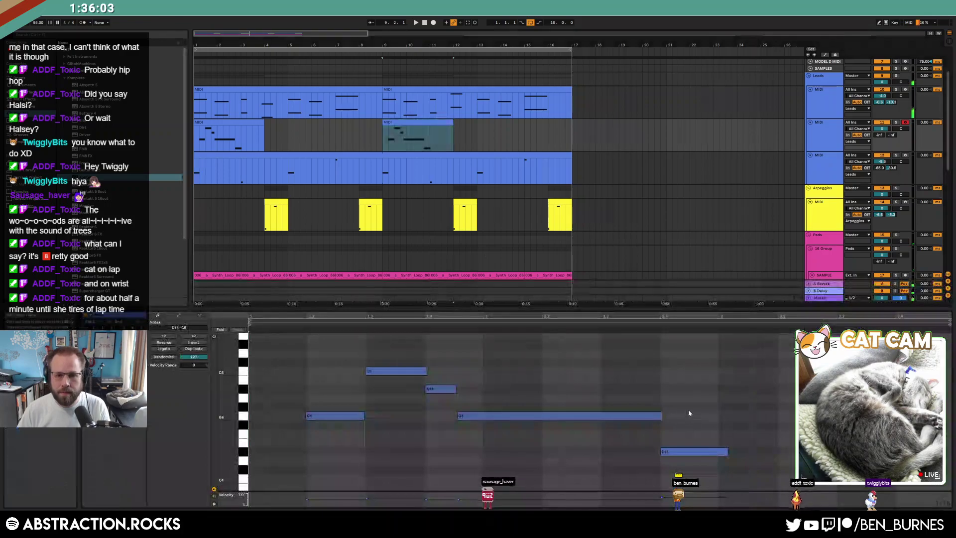
key("shift+Tab")
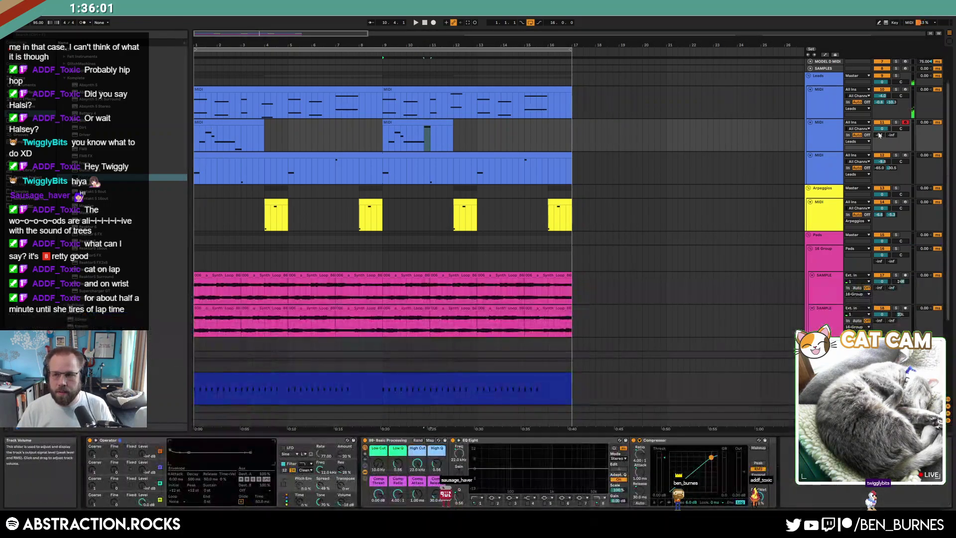
Lower the Operator melody track's volume and bring up its two sends while the song plays.
mouse_move(882, 128)
left_mouse_down()
mouse_move(882, 149)
mouse_move(881, 128)
left_mouse_up()
left_click(822, 136)
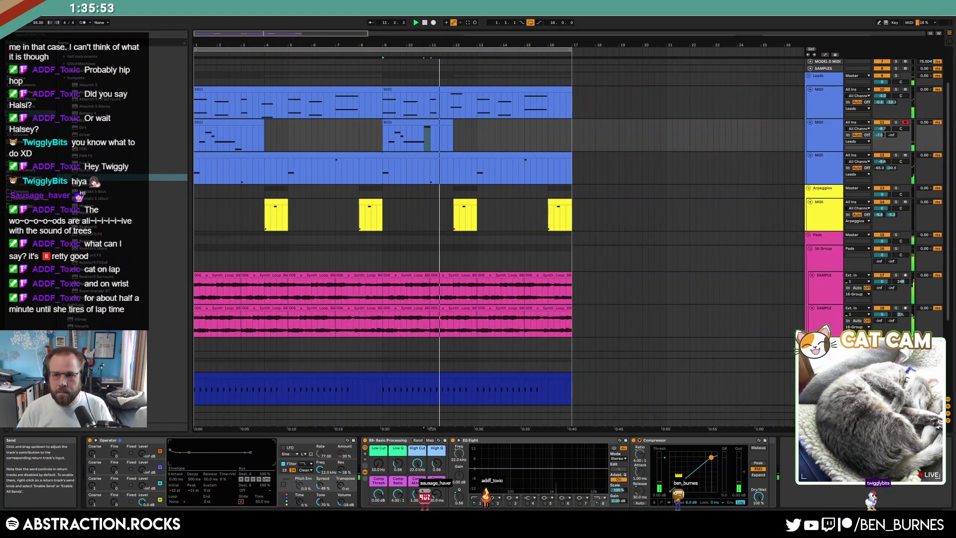
left_click(834, 139)
left_click_drag(891, 135, 891, 84)
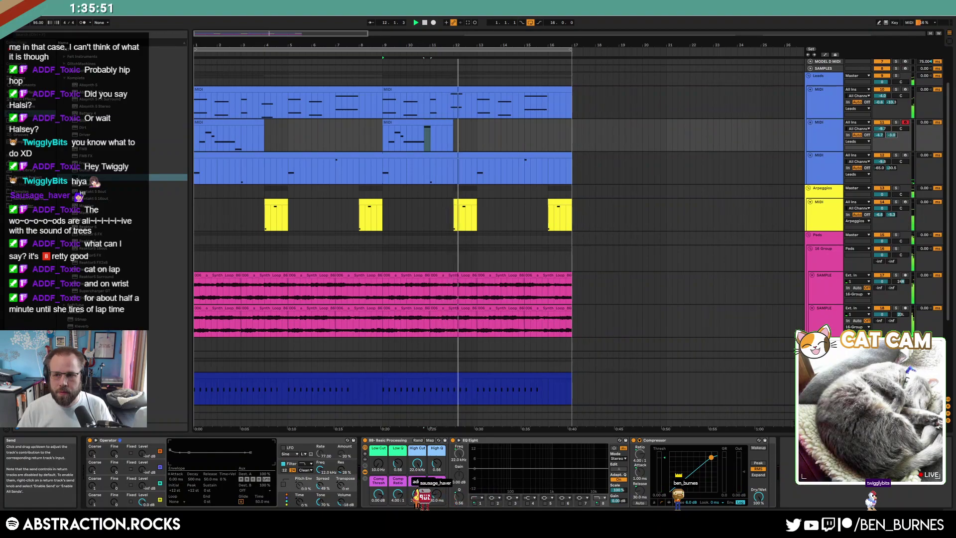
left_click(755, 204)
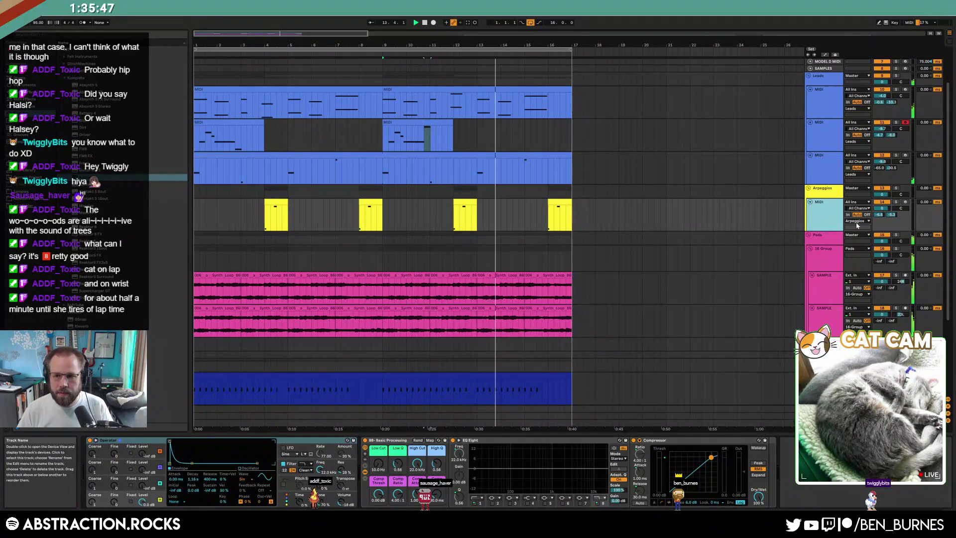
left_click(482, 284)
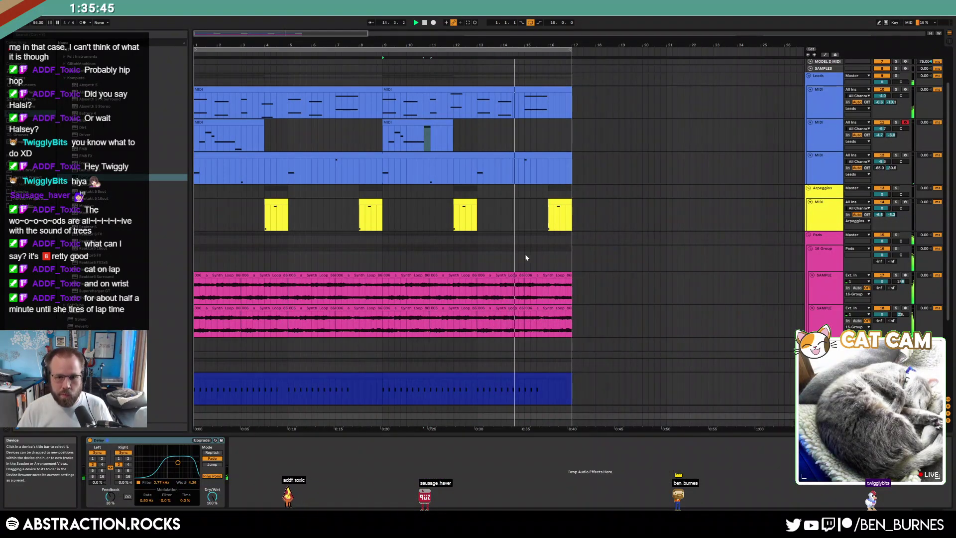
left_click(857, 177)
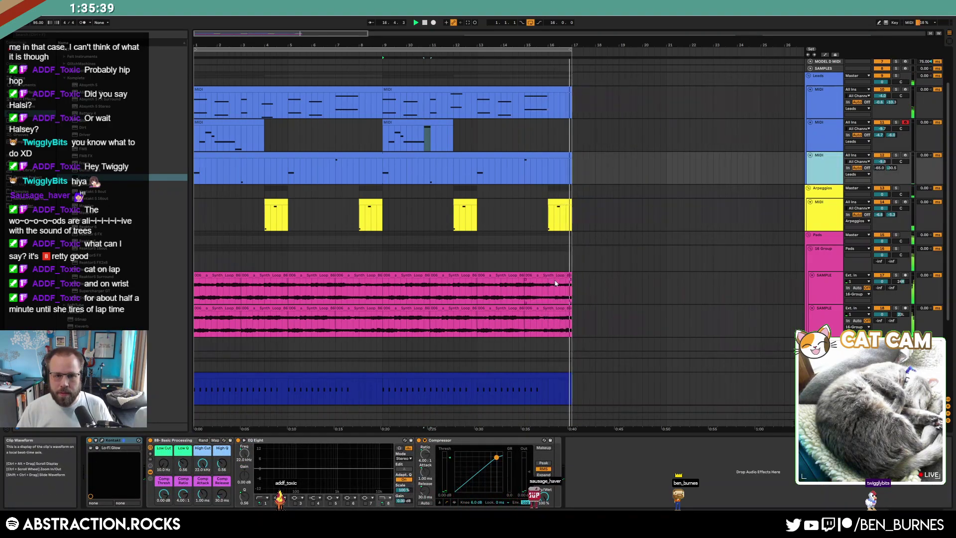
Turn on Glide in the Operator of the lead melody track and lengthen its glide time.
left_click(254, 130)
left_click(241, 502)
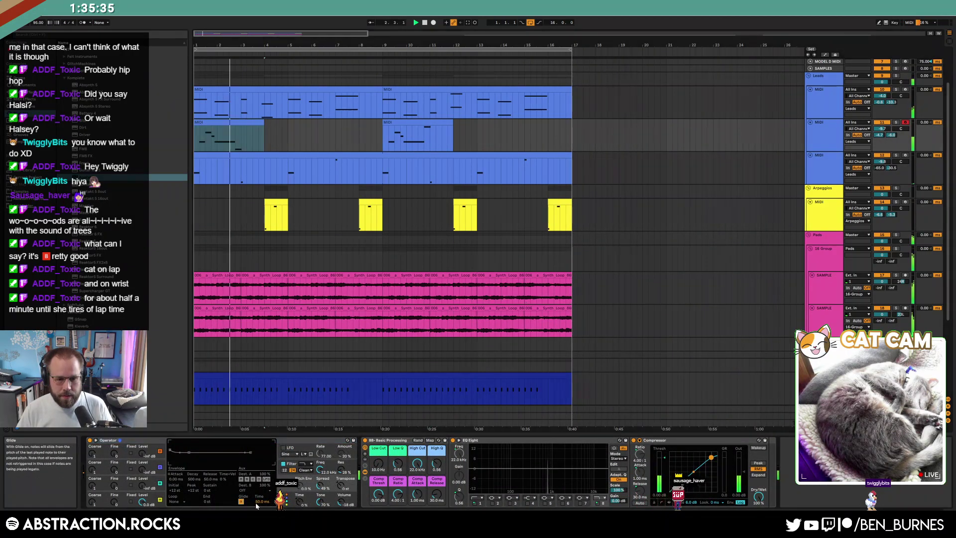
left_click_drag(261, 501, 261, 496)
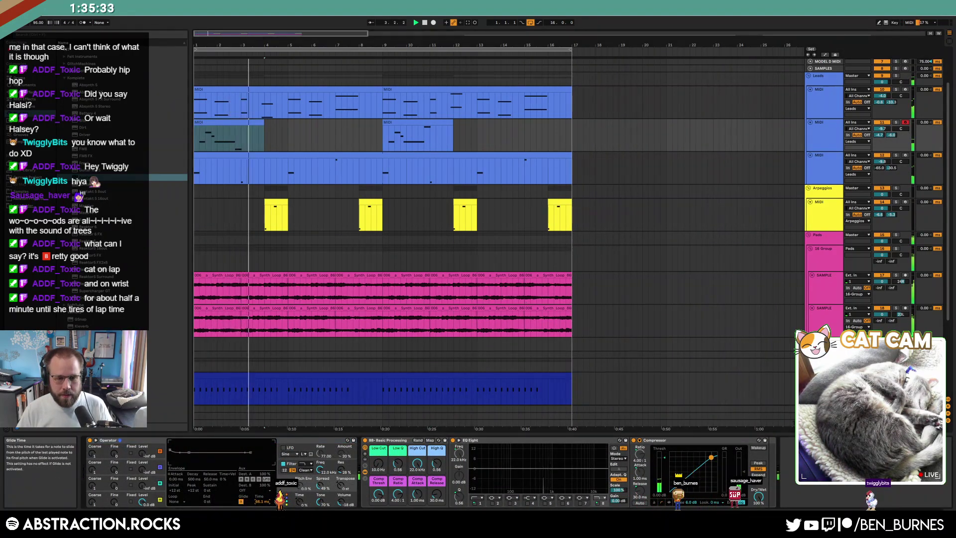
key("shift+Tab")
key("shift+Tab")
Select the RACK track in the Drums group and unfold the SAMPLE track below it.
scroll(466, 274, "down", 5)
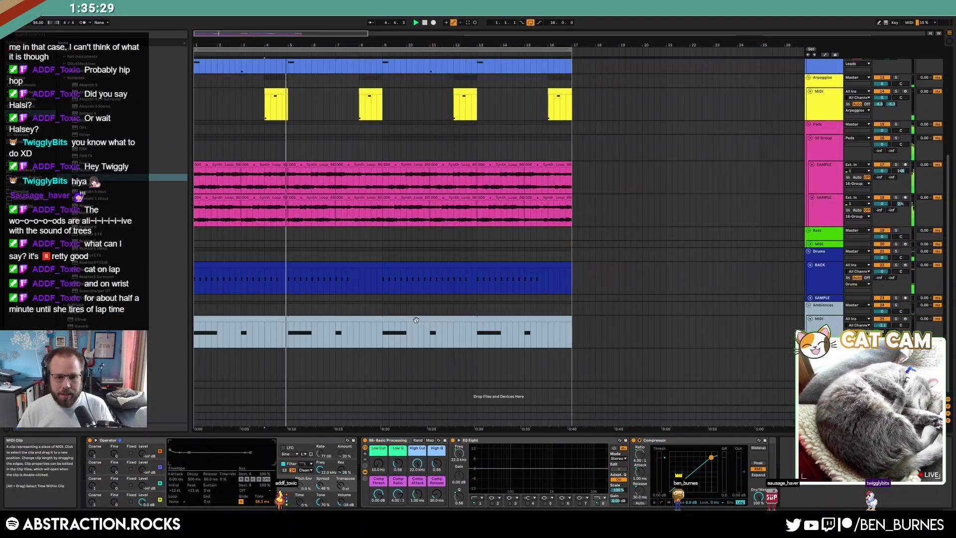
left_click(813, 289)
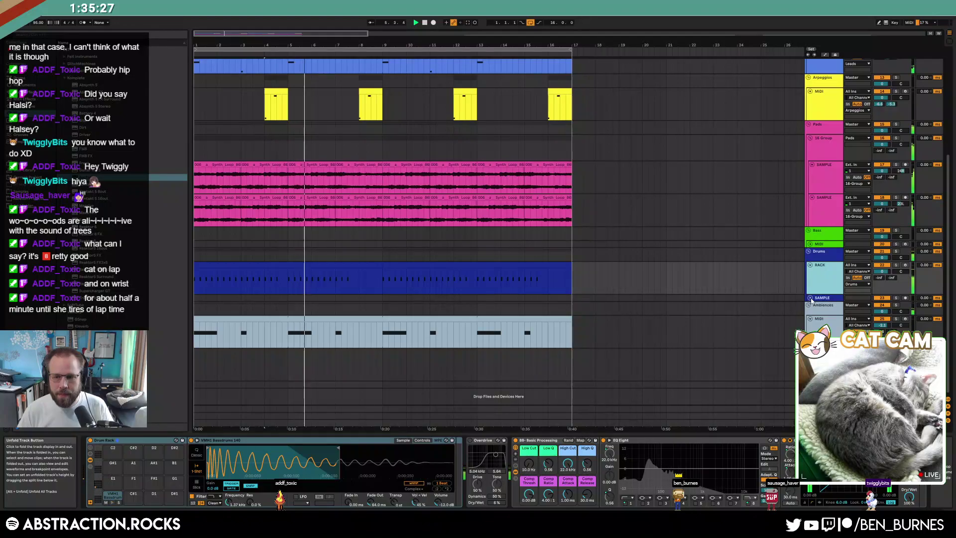
left_click(810, 297)
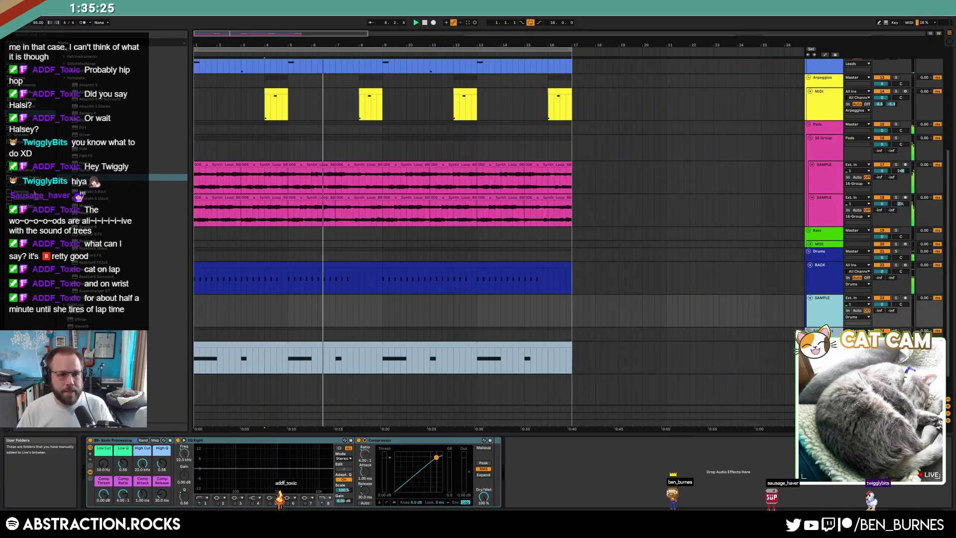
Browse the user sample library's drum kit folders down to the hi-hats and pick the Hi-Hat1 sample.
left_click(33, 192)
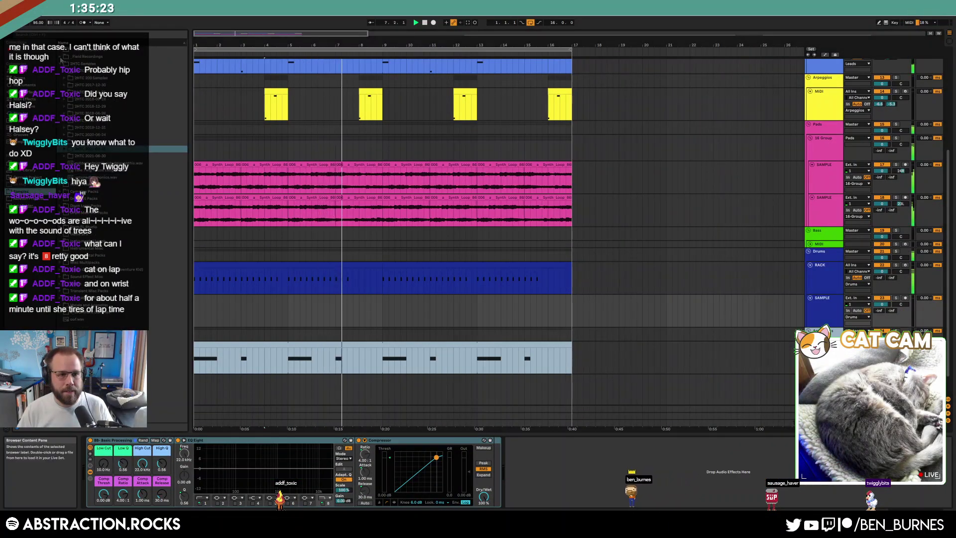
left_click(60, 65)
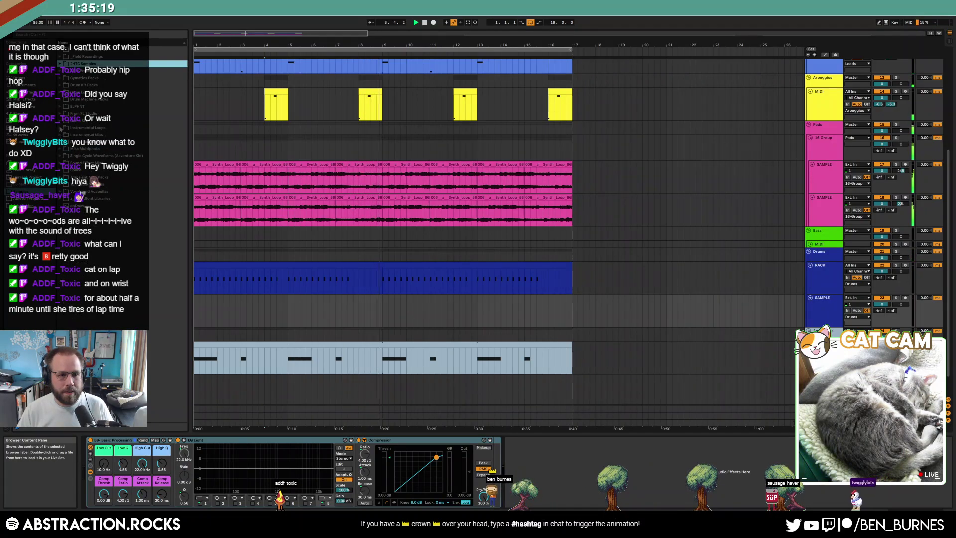
left_click(60, 85)
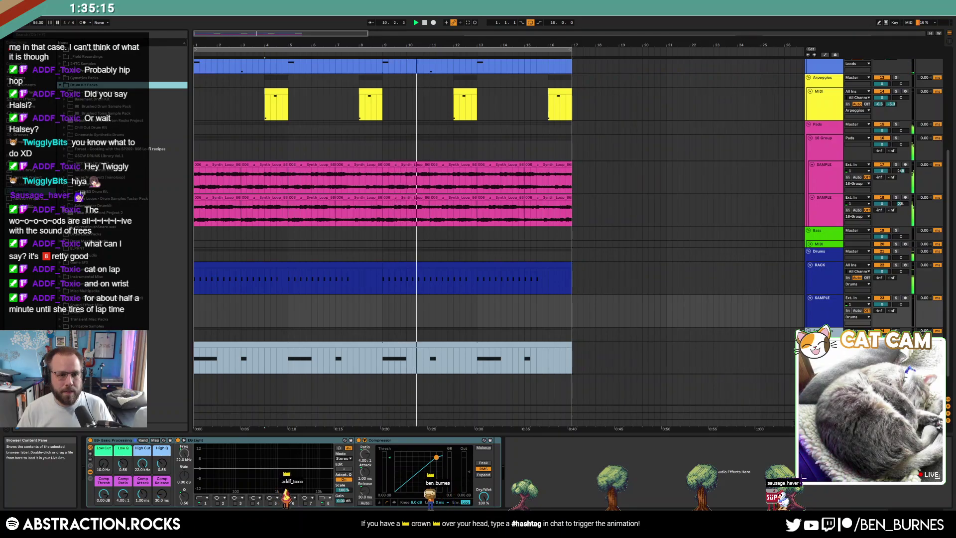
left_click(64, 206)
left_click(64, 206)
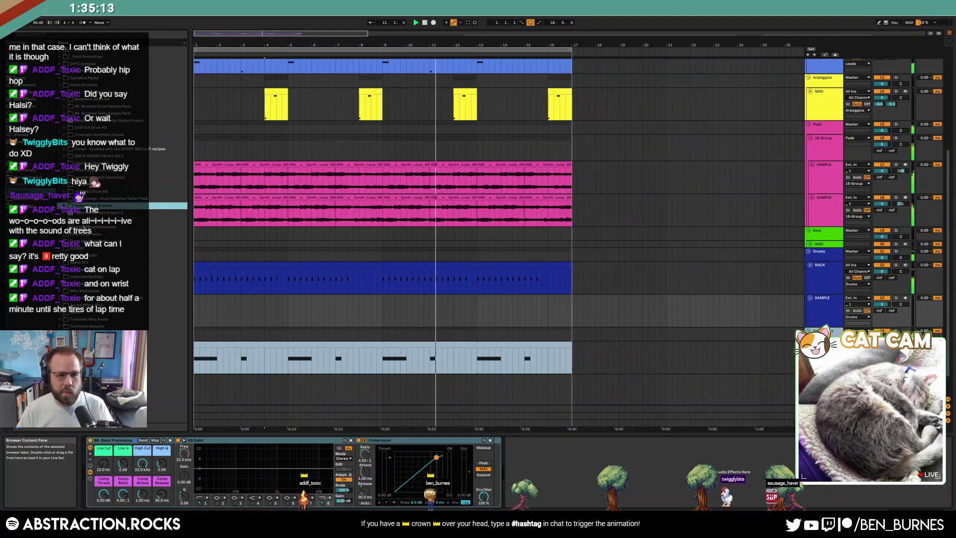
scroll(237, 216, "up", 4)
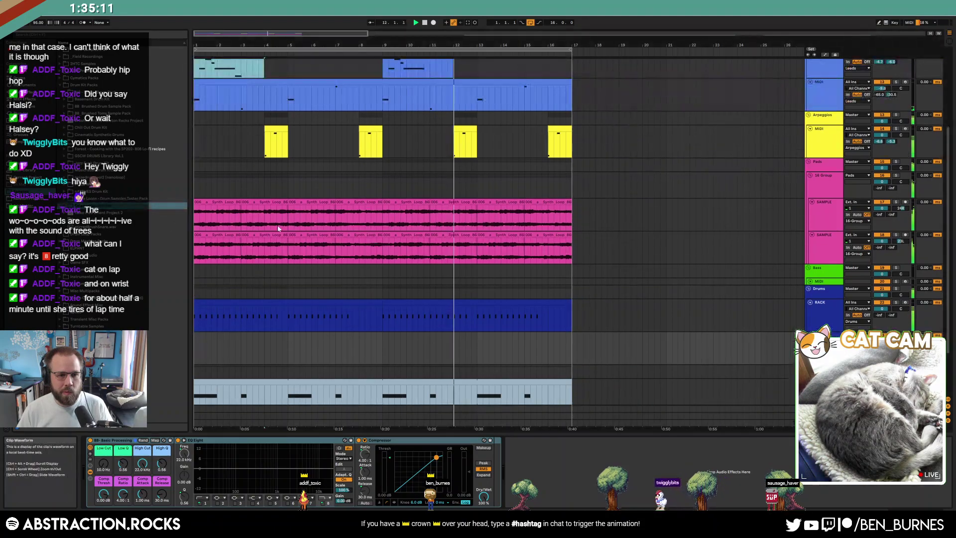
scroll(237, 216, "up", 2)
left_click(65, 129)
left_click(70, 135)
left_click(93, 156)
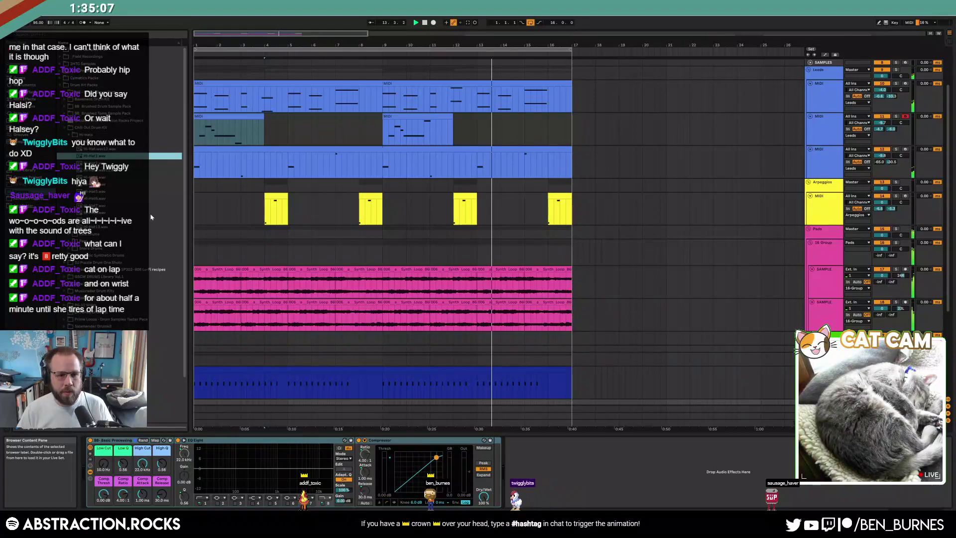
Open the first drum clip and load the Hi-Hat1 sample onto an empty pad of its Drum Rack.
scroll(351, 321, "down", 2)
double_click(368, 333)
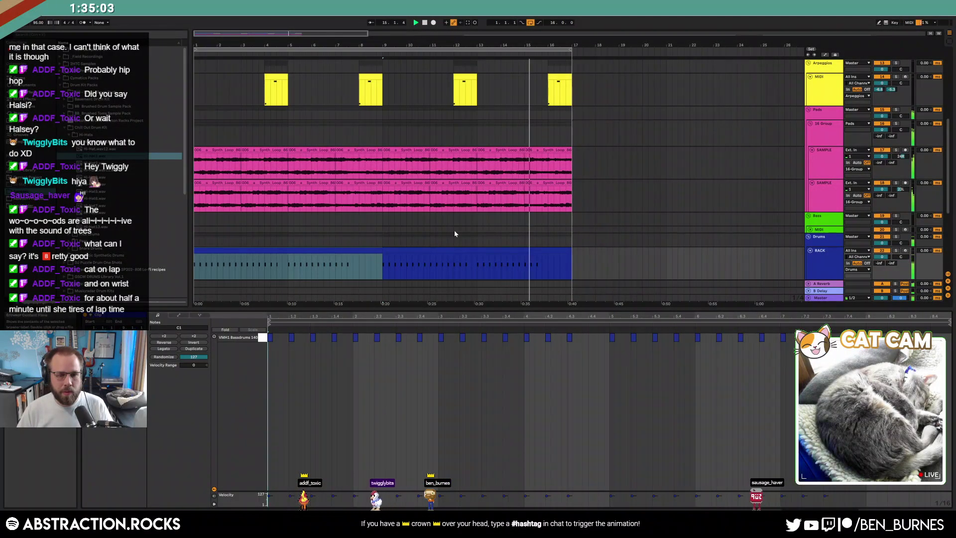
key("shift+Tab")
left_click_drag(100, 157, 133, 482)
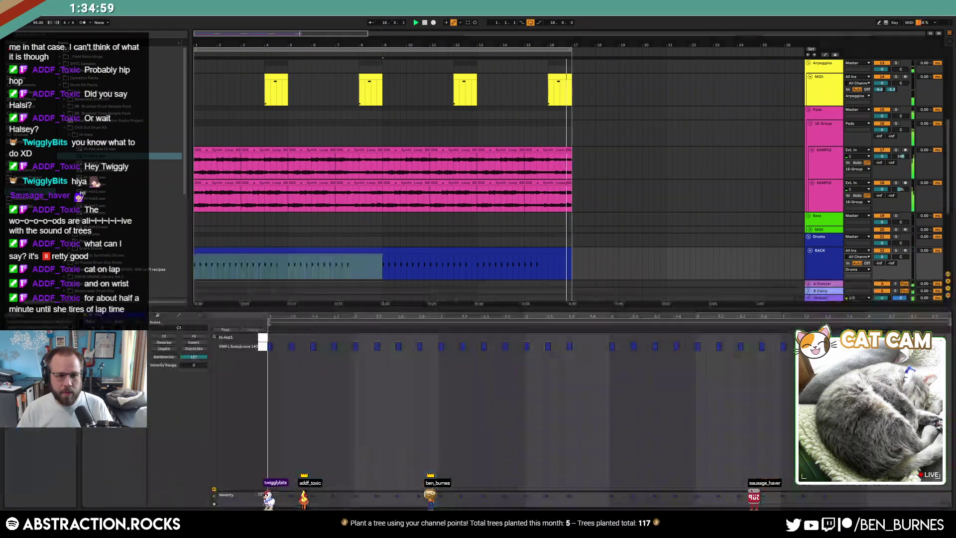
key("shift+Tab")
Add hi-hat notes on beat 2 of bars 1 and 2 in the drum clip and select that two-bar range.
double_click(291, 337)
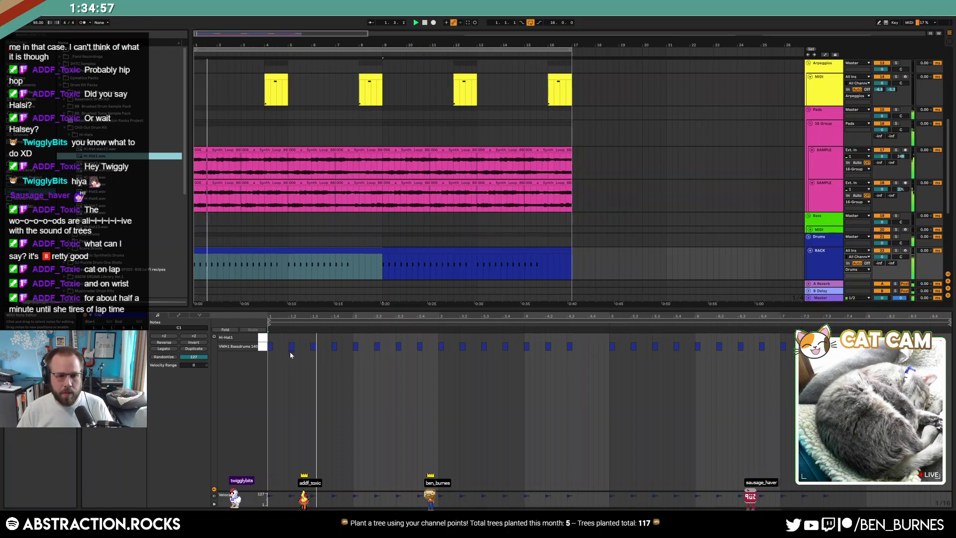
double_click(377, 337)
left_click_drag(446, 341, 280, 335)
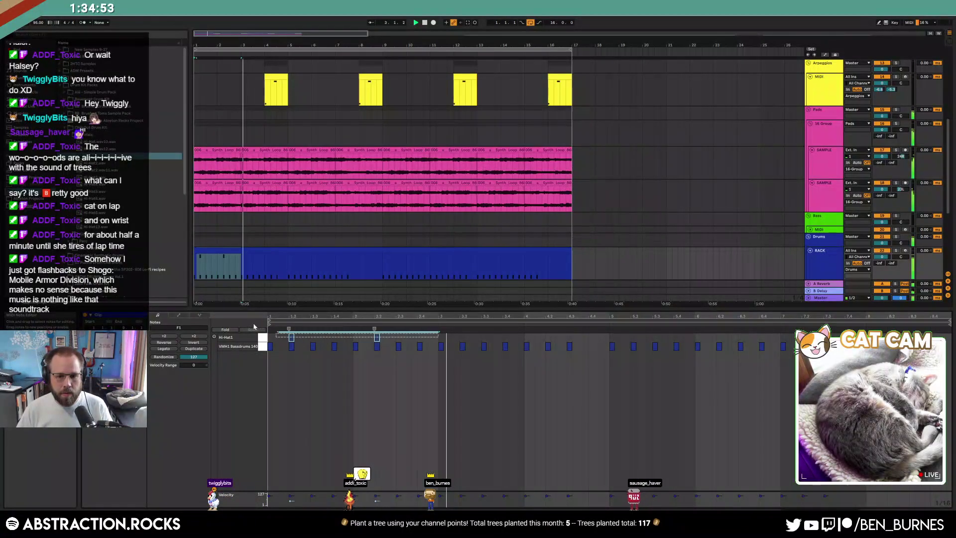
Duplicate the two-bar hi-hat pattern through the eight-bar drum clip and remove the hit in bar 8.
key("ctrl+d")
key("ctrl+z")
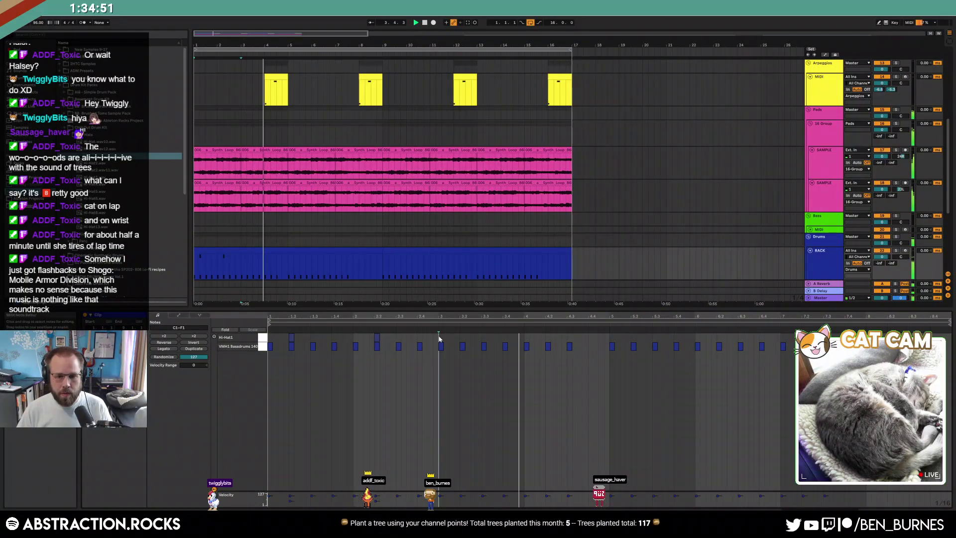
key("ctrl+d")
key("ctrl+d")
key("ctrl+d")
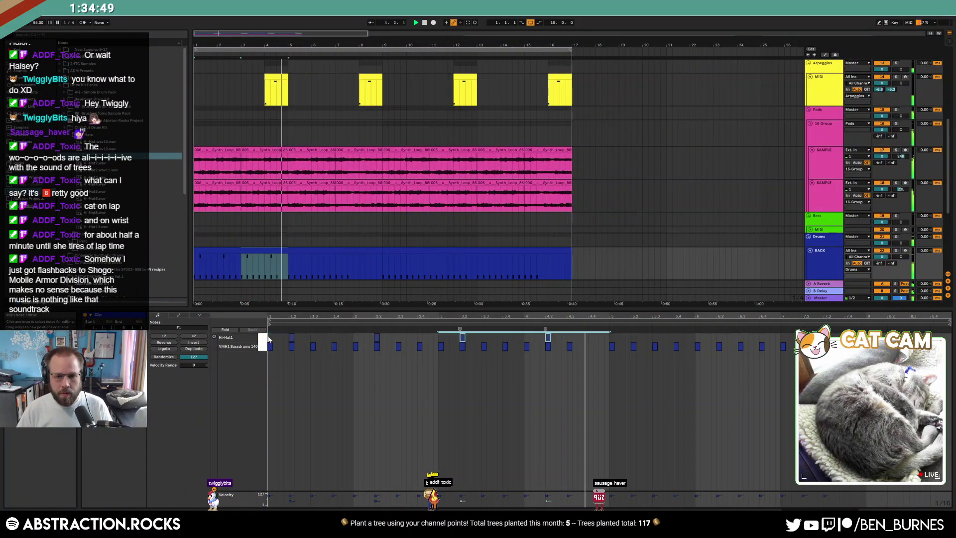
left_click(347, 348)
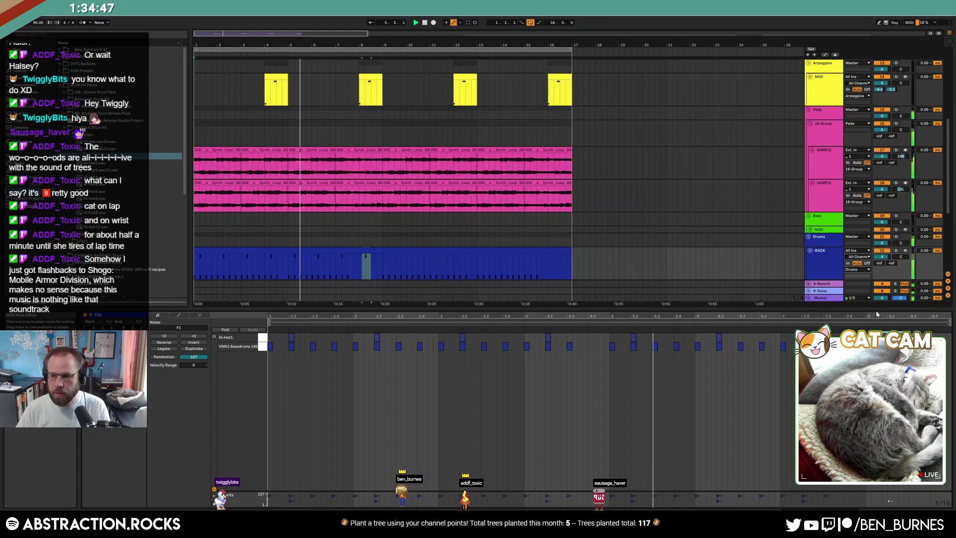
key("shift+Tab")
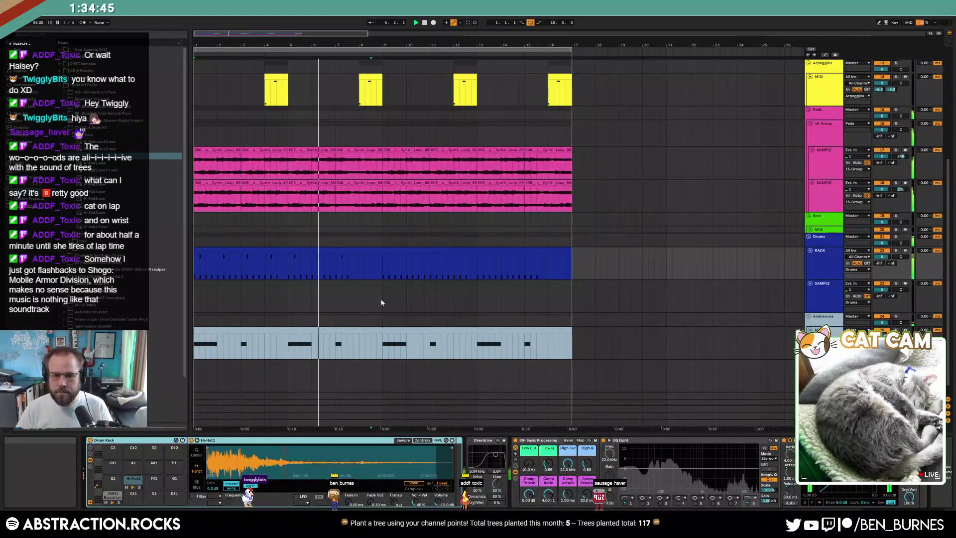
Stop playback and insert a Reverb effect after the Hi-Hat1 sampler in the Drum Rack.
key("space")
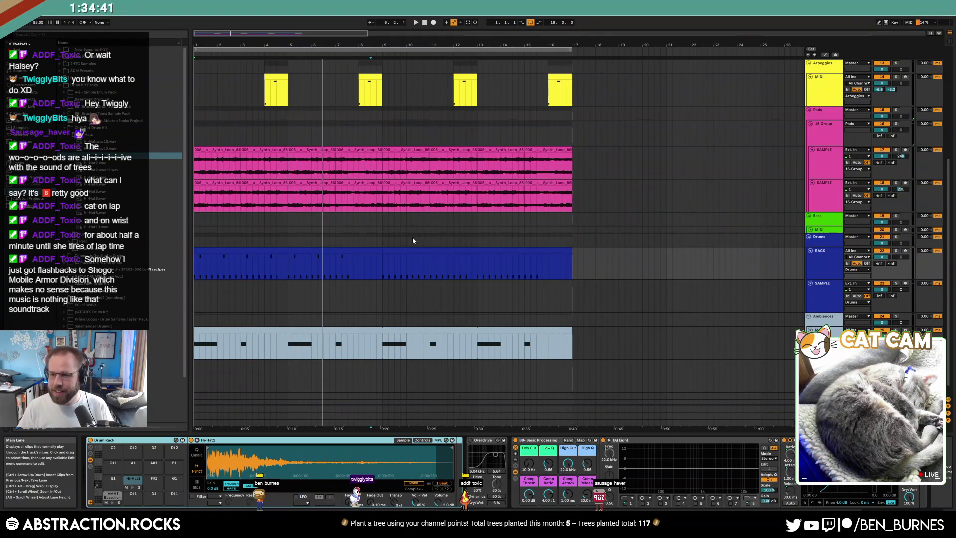
double_click(358, 249)
left_click(586, 406)
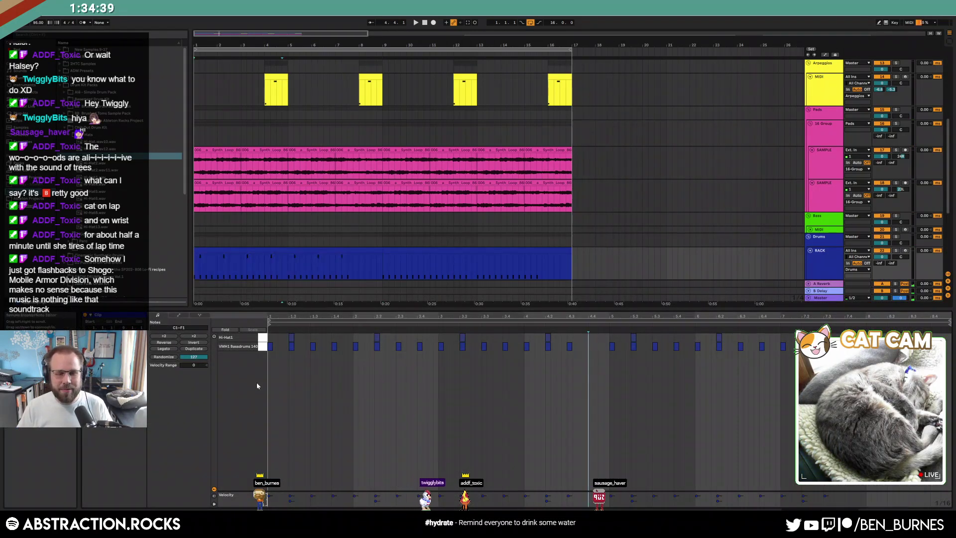
key("shift+Tab")
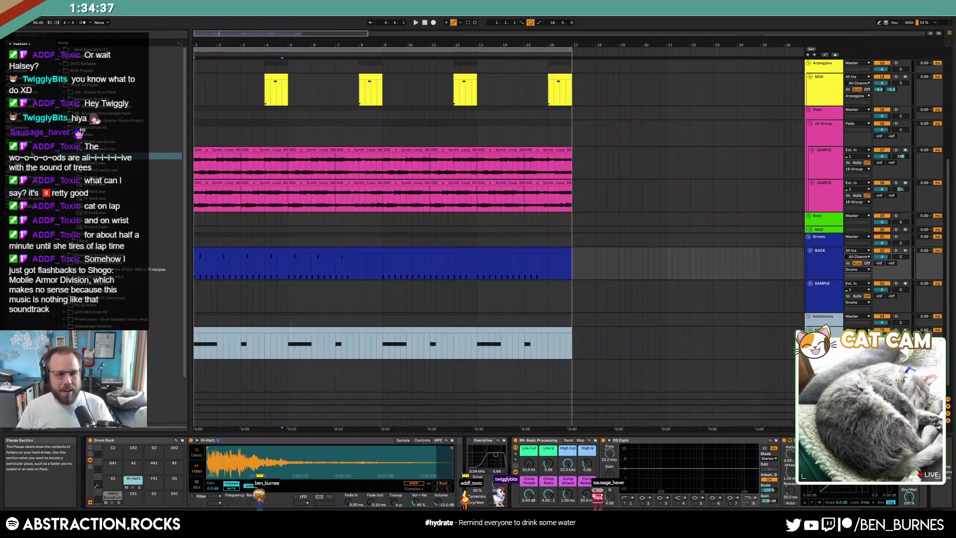
left_click(29, 92)
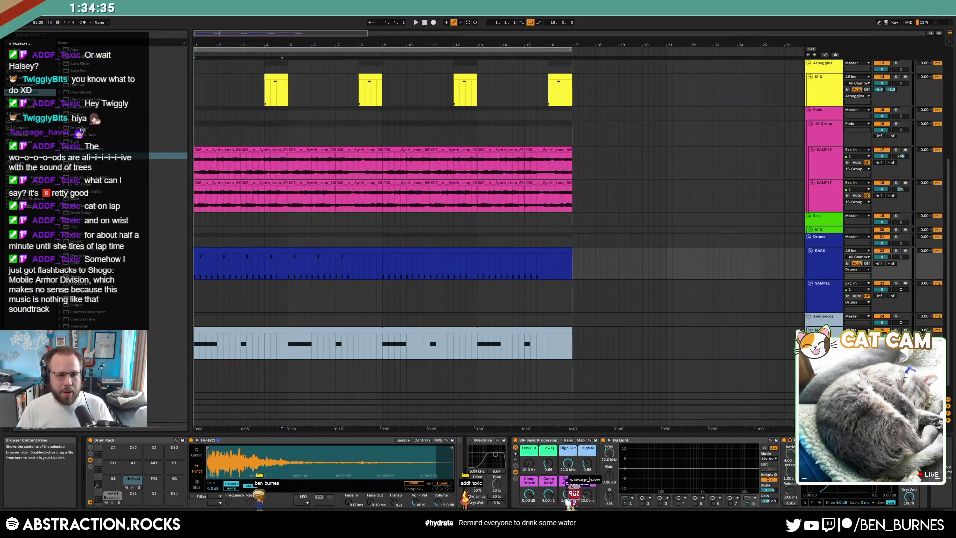
left_click_drag(77, 293, 496, 465)
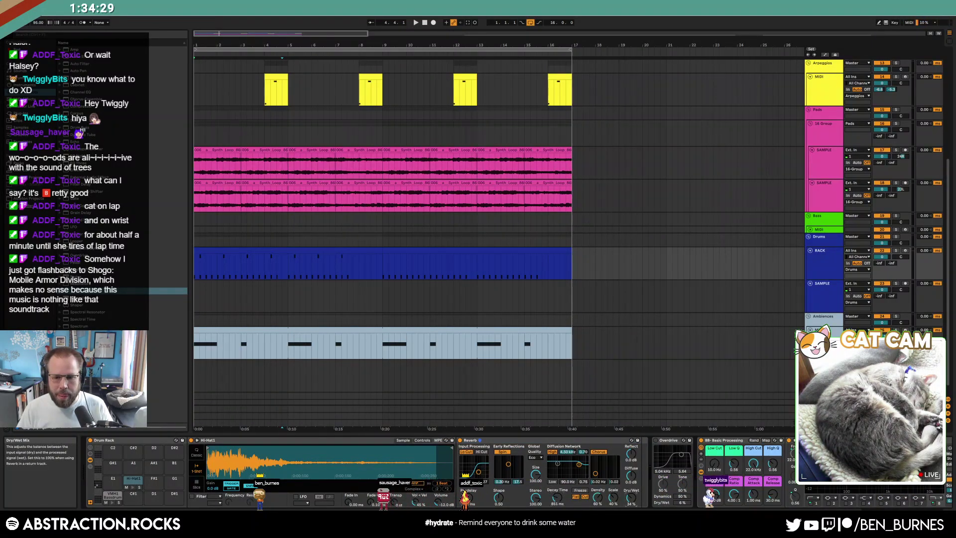
Play the song while adjusting the hi-hat Reverb's dry/wet mix and decay time.
key("space")
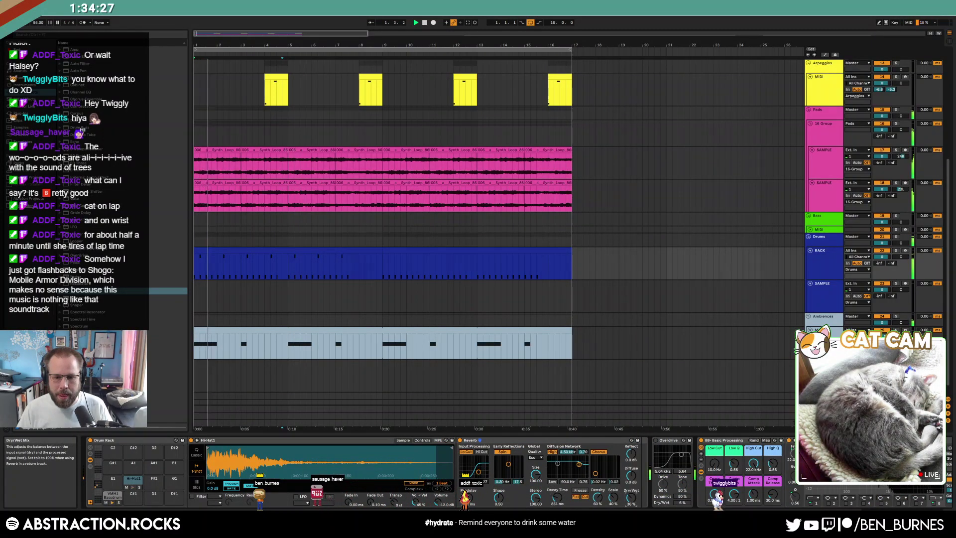
left_click_drag(631, 498, 631, 497)
left_click_drag(557, 497, 557, 487)
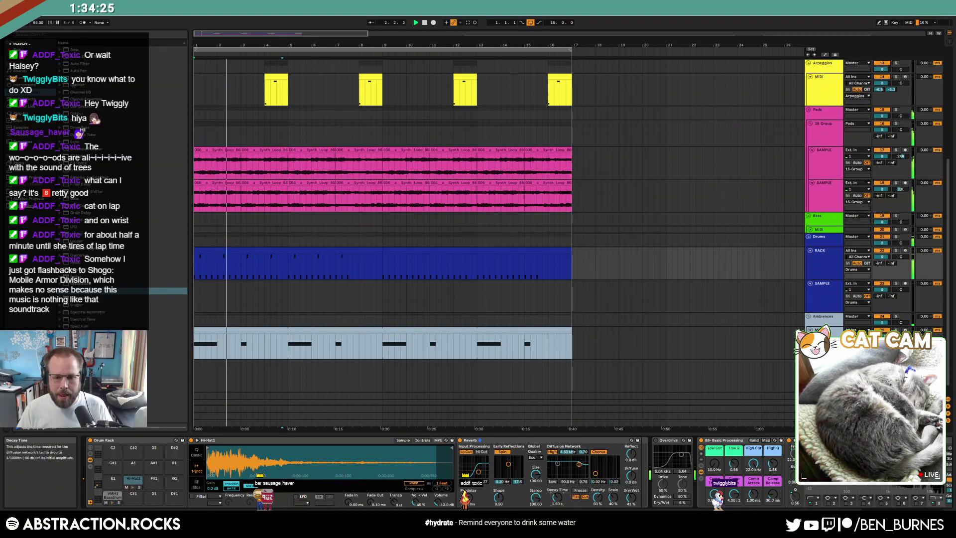
left_click_drag(631, 497, 631, 496)
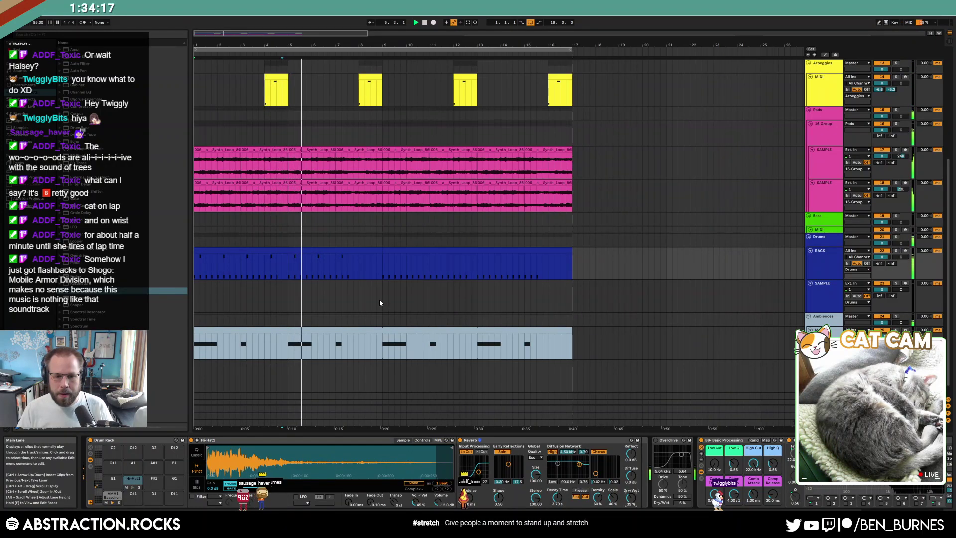
Duplicate the first drum clip with its hi-hats over bars 9–16 of the RACK track.
left_click(369, 251)
key("ctrl+d")
left_click(492, 291)
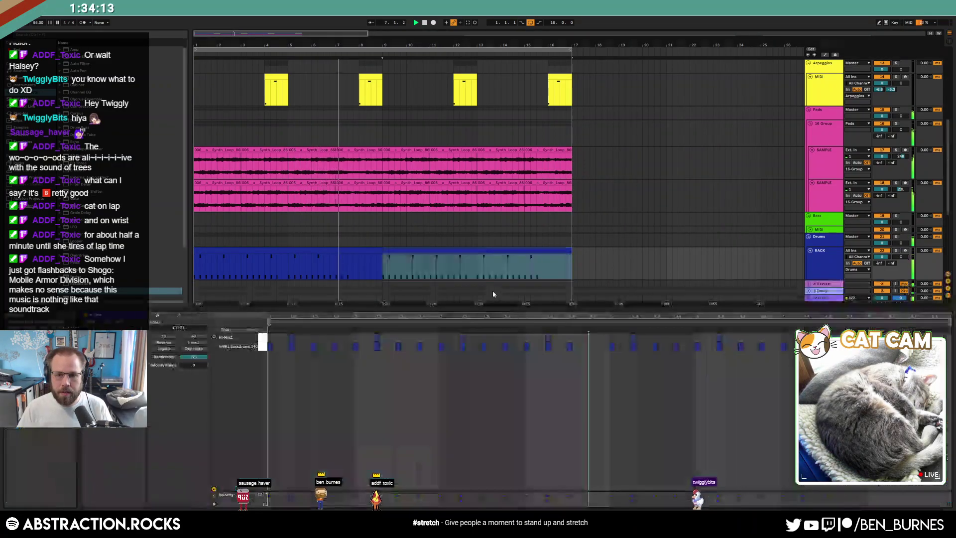
Add a C4 note on beat 4 of the last arpeggio clip, in bar 16.
scroll(514, 287, "up", 5)
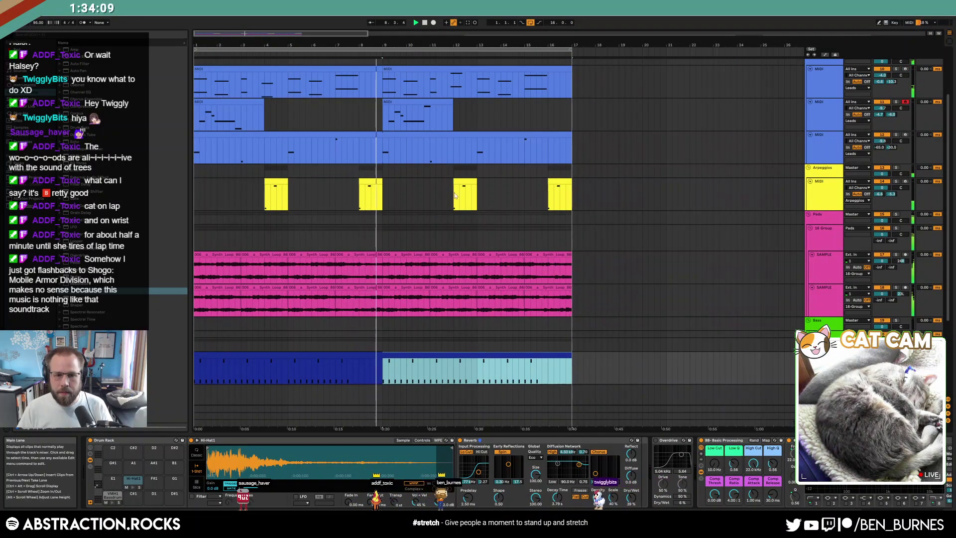
double_click(560, 195)
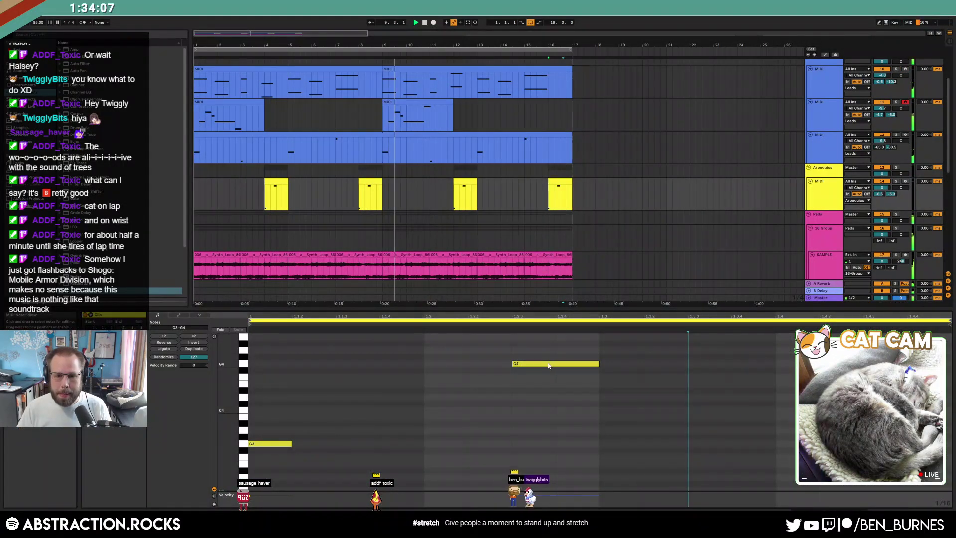
double_click(722, 416)
left_click_drag(720, 417, 809, 412)
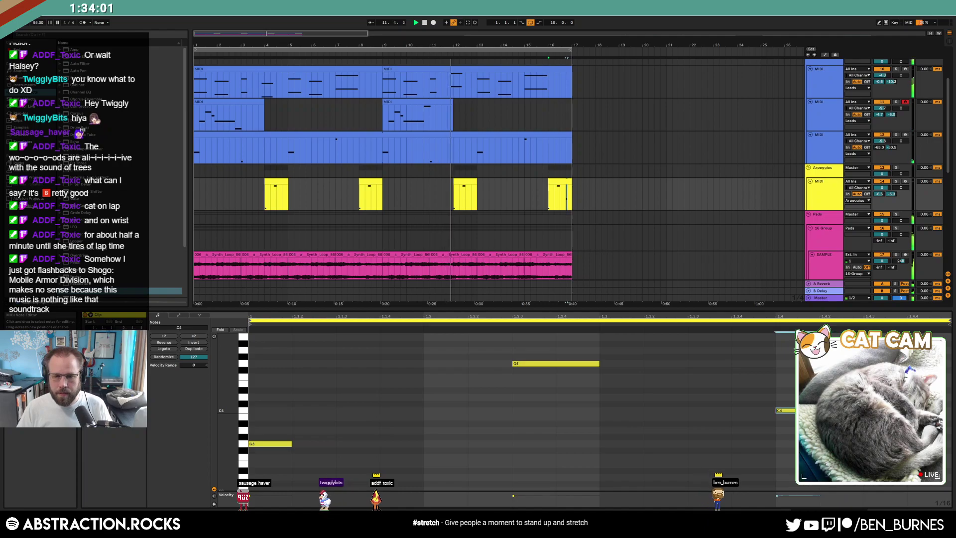
key("shift+Tab")
Duplicate the entire 16-bar arrangement on all tracks into bars 17–32.
key("ctrl+a")
key("ctrl+d")
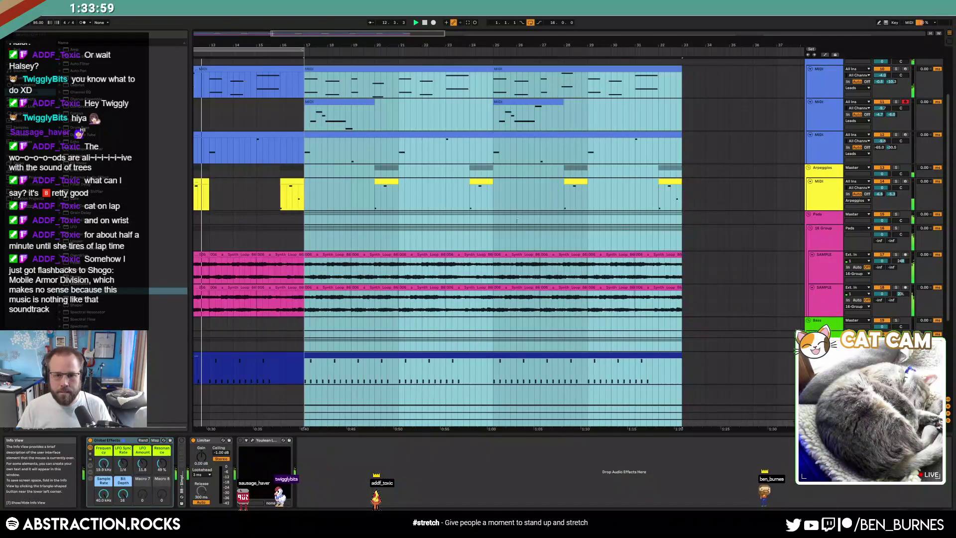
Move the loop region to bars 17–32 and select the RACK drum clip at bars 17–24.
left_click_drag(255, 50, 636, 55)
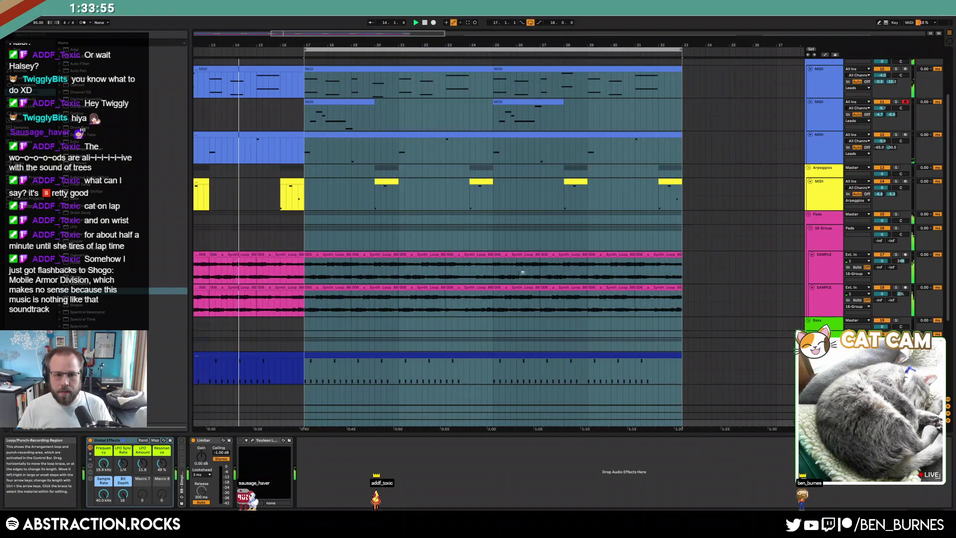
scroll(408, 327, "down", 3)
left_click(411, 280)
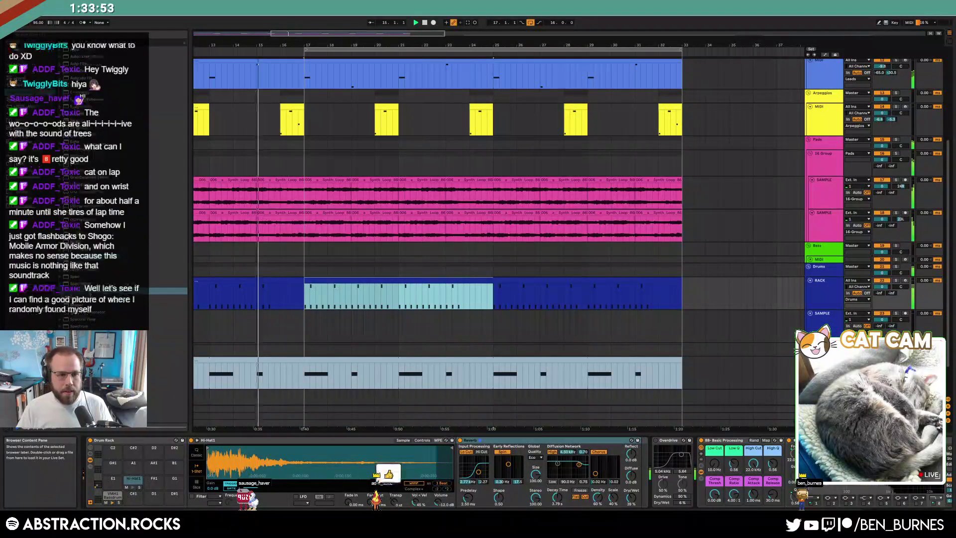
Find the Hi-Hat3 sample in the browser and load it onto the Drum Rack's E1 pad.
left_click(22, 192)
left_click(121, 199)
key("Up")
key("Up")
key("Up")
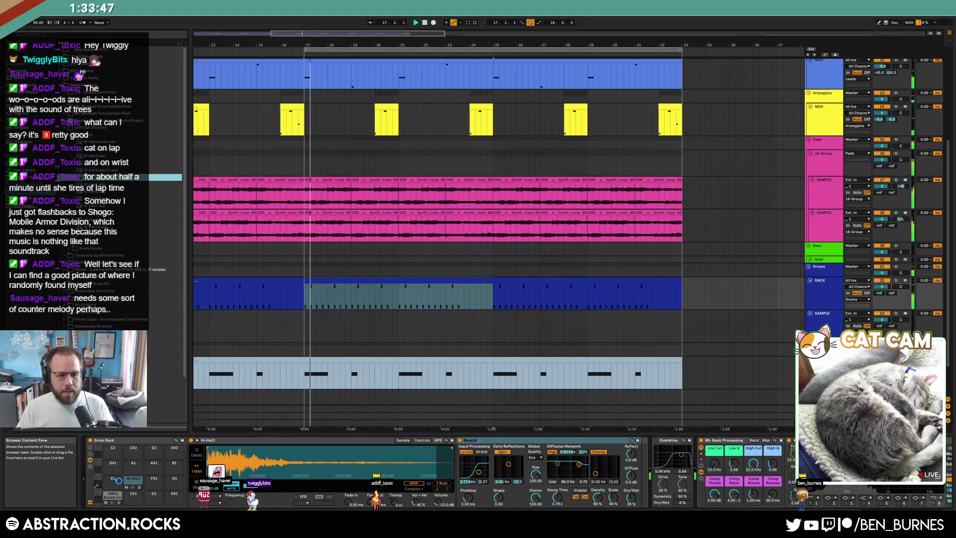
Add Hi-Hat3 notes on the first two eighths of bar 17 in the RACK clip at bars 17–24.
double_click(333, 280)
key("space")
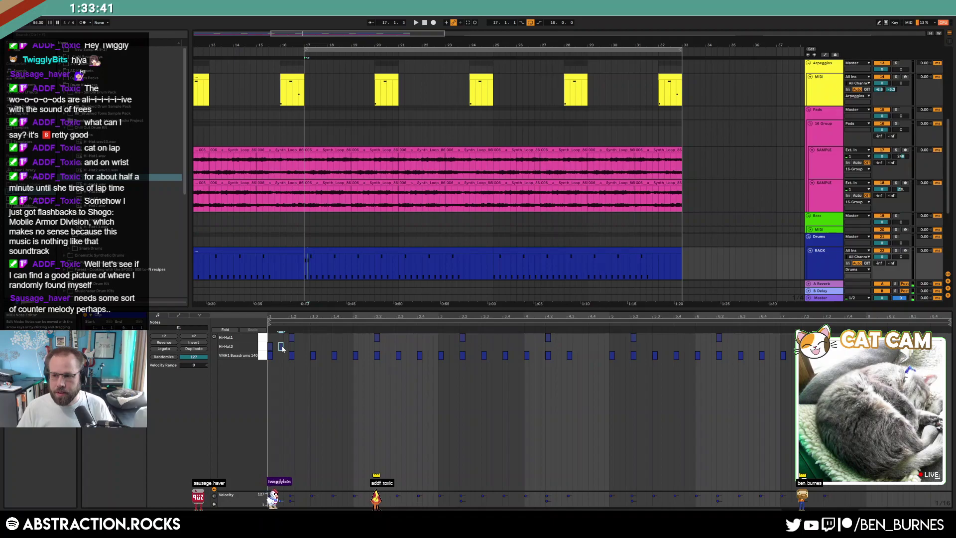
left_click_drag(284, 320, 293, 344)
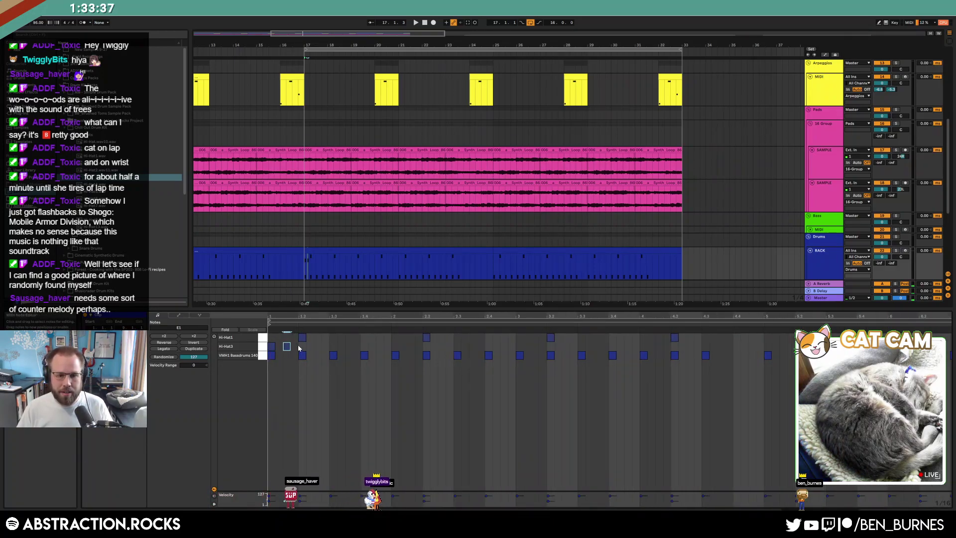
left_click_drag(293, 269, 39, 273)
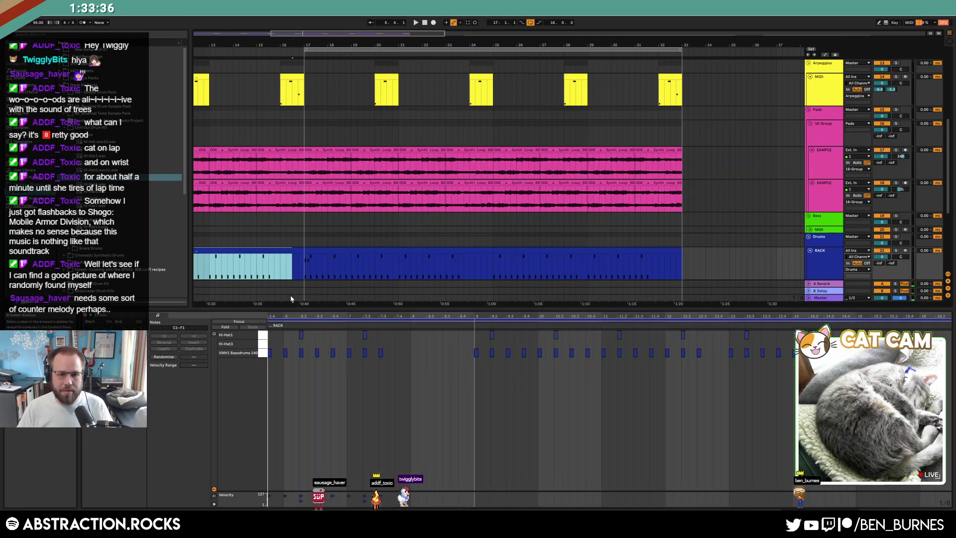
left_click(401, 251)
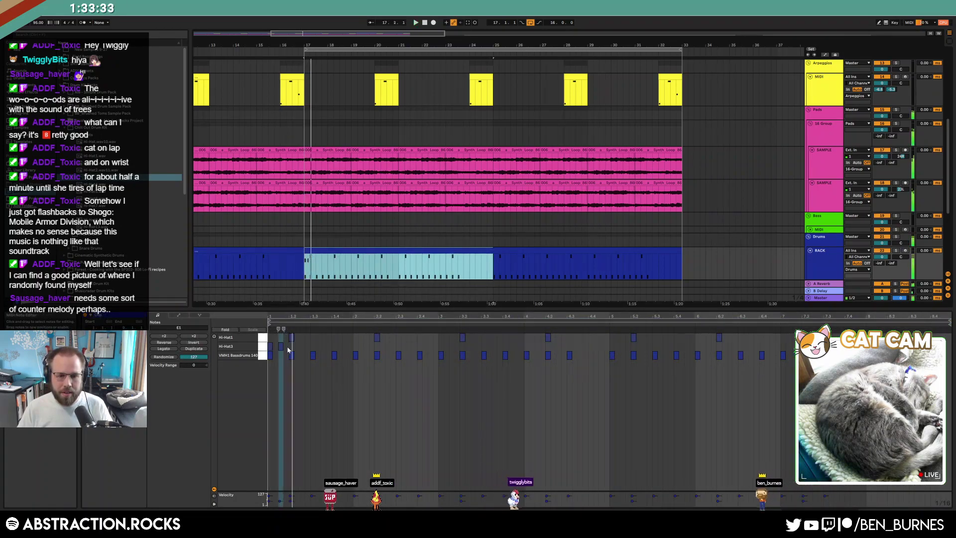
Duplicate the opening pair of Hi-Hat3 notes repeatedly to fill bars 17–18 with steady eighth notes.
left_click(273, 348)
left_click_drag(272, 348, 408, 347)
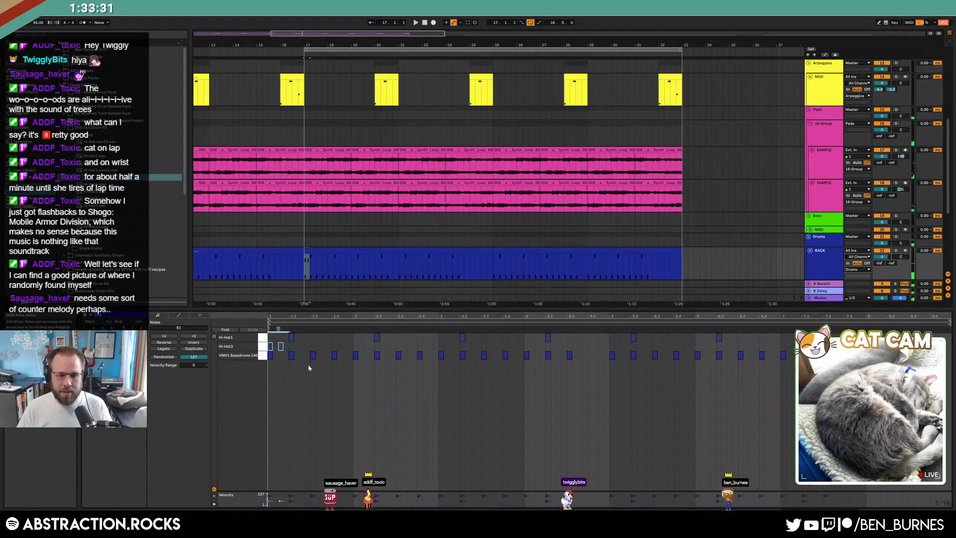
key("ctrl+d")
left_click(387, 384)
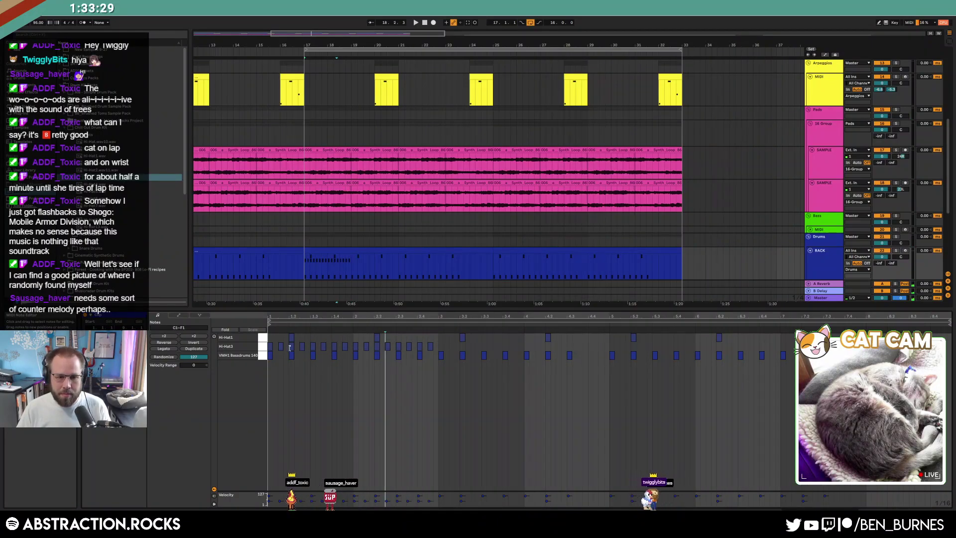
mouse_move(281, 346)
left_mouse_down()
mouse_move(281, 364)
mouse_move(273, 347)
left_mouse_up()
key("ctrl+d")
key("ctrl+d")
key("ctrl+d")
key("ctrl+d")
key("ctrl+d")
key("ctrl+d")
key("ctrl+d")
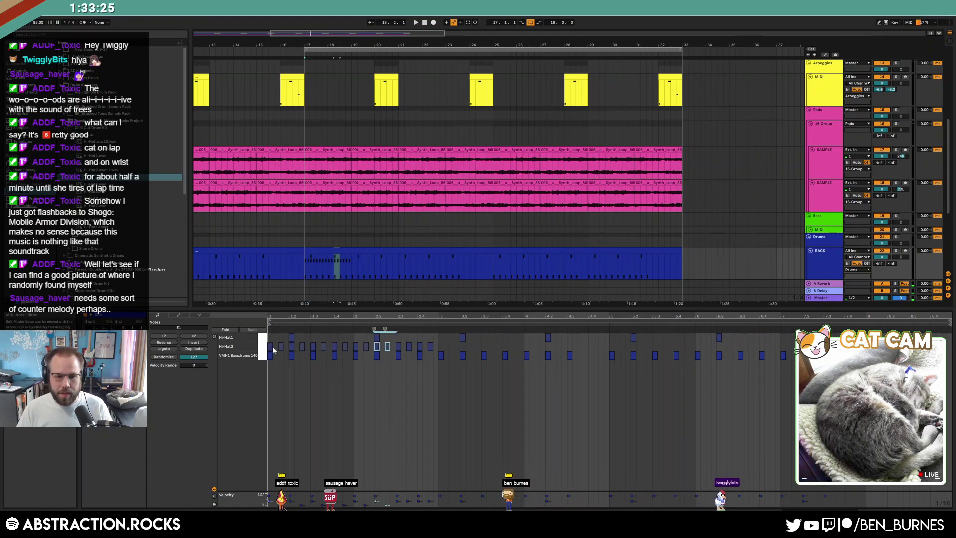
left_click_drag(306, 164, 458, 202)
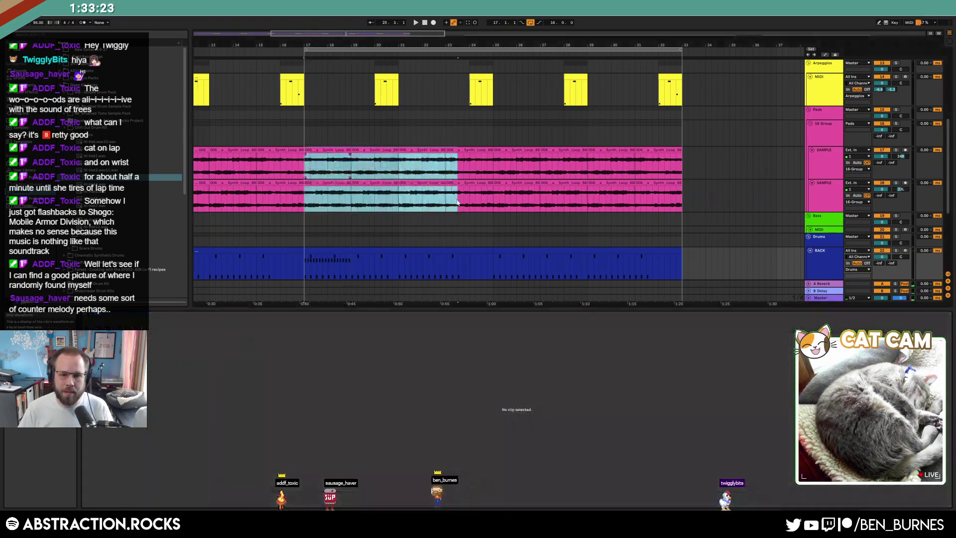
scroll(302, 78, "up", 5)
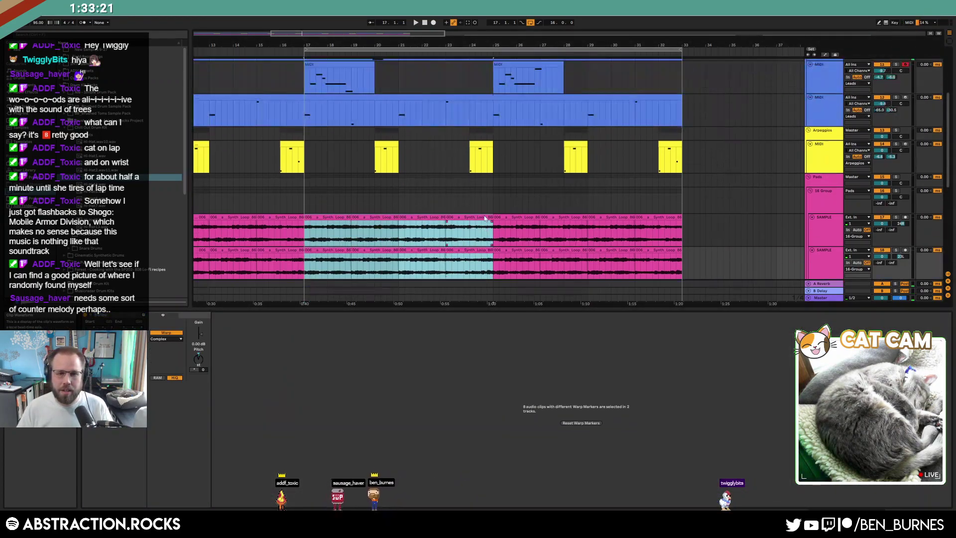
left_click_drag(302, 78, 493, 160)
scroll(464, 216, "down", 3)
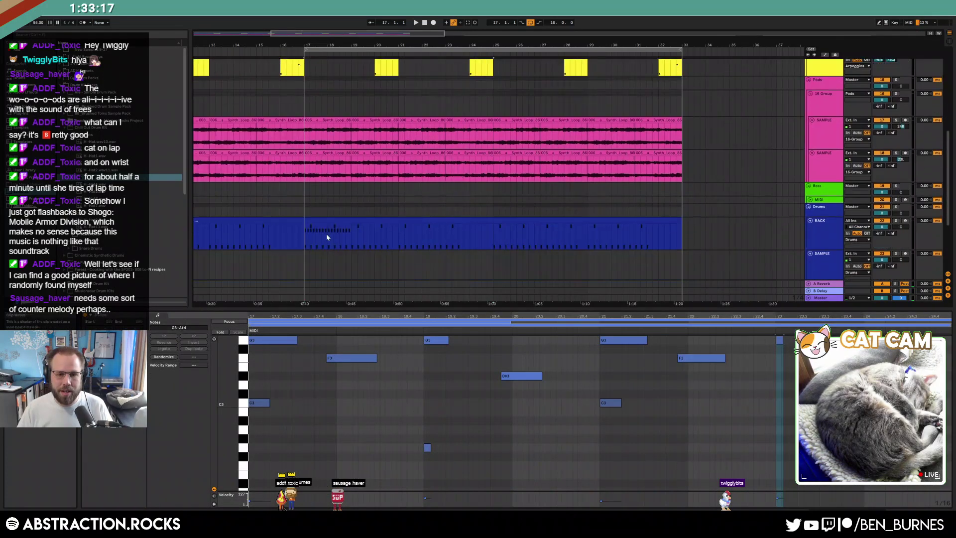
Extend the Hi-Hat3 eighth-note pattern through bars 19–20 of the drum clip, leaving a gap at the end of bar 20.
left_click(334, 221)
left_click_drag(439, 351, 282, 348)
key("ctrl+d")
left_click(577, 371)
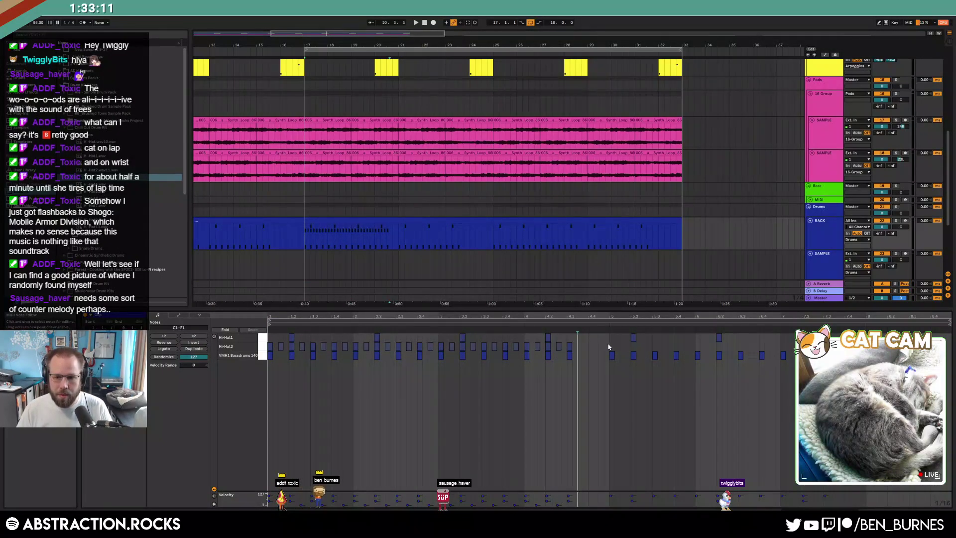
Duplicate the four-bar Hi-Hat3 pattern into bars 21–24 and delete the extra hits in bar 24.
left_click(253, 347)
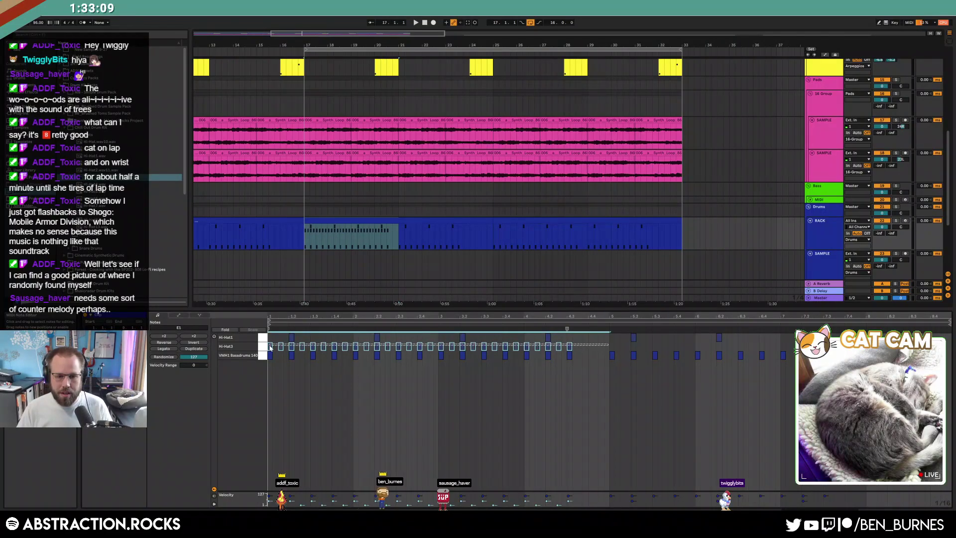
key("ctrl+d")
left_click(775, 371)
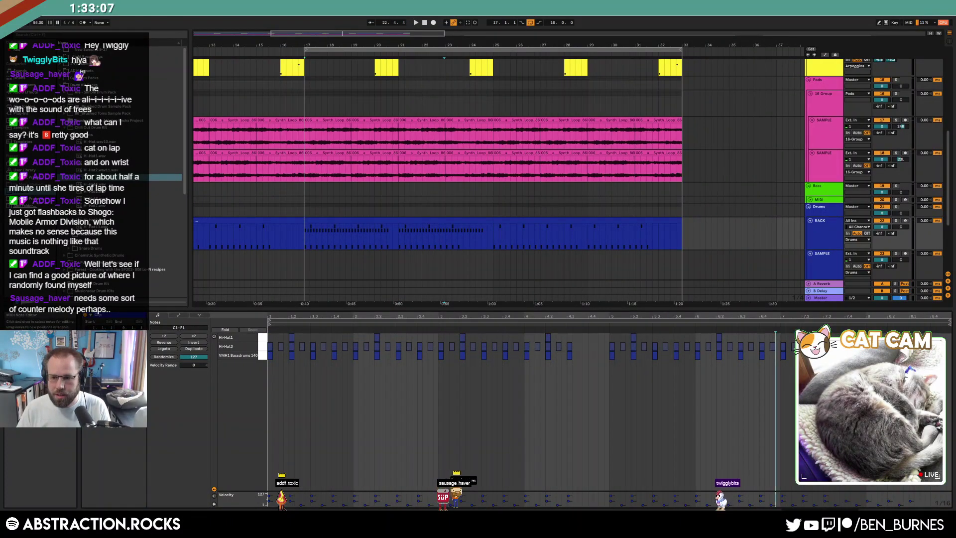
key("Delete")
left_click(877, 347)
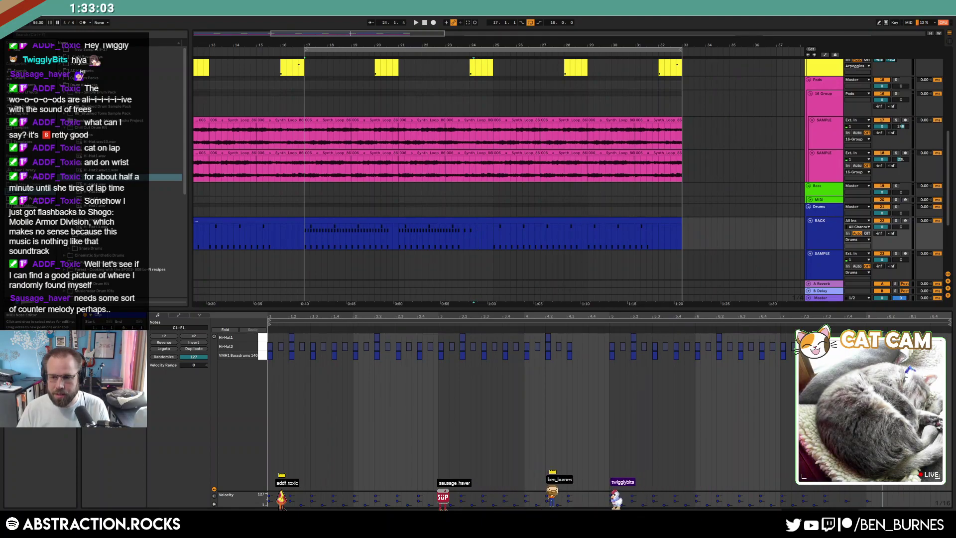
Browse the drum sample folders to find the snare samples.
left_click(381, 221)
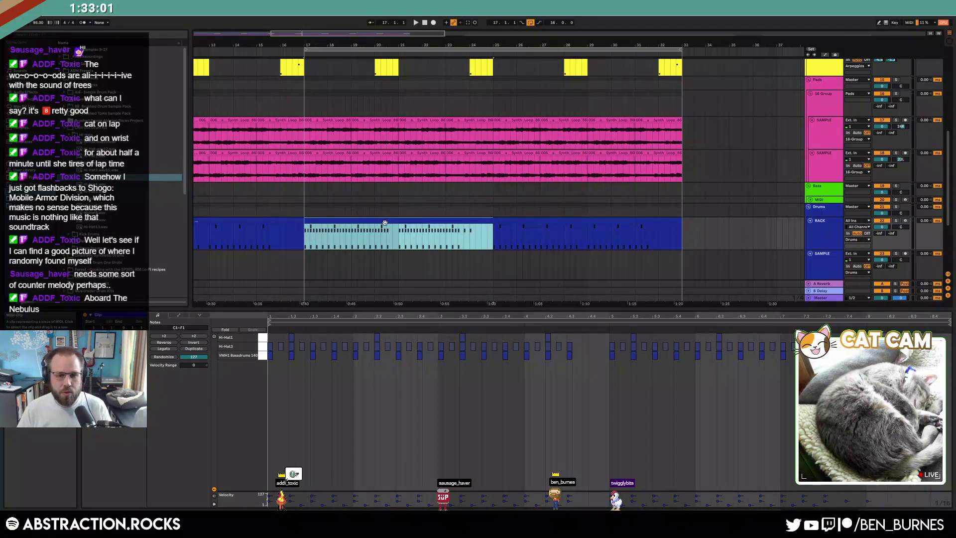
left_click(64, 127)
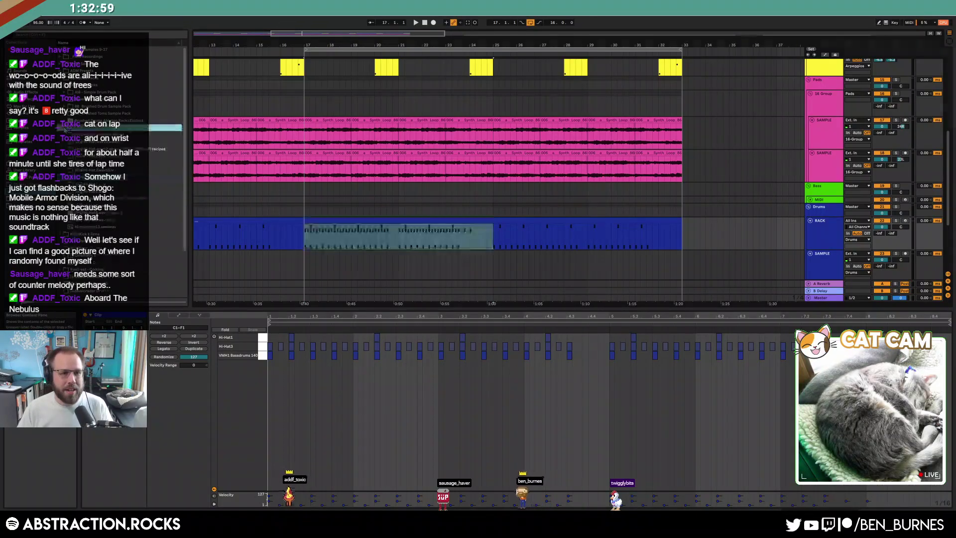
scroll(115, 134, "down", 4)
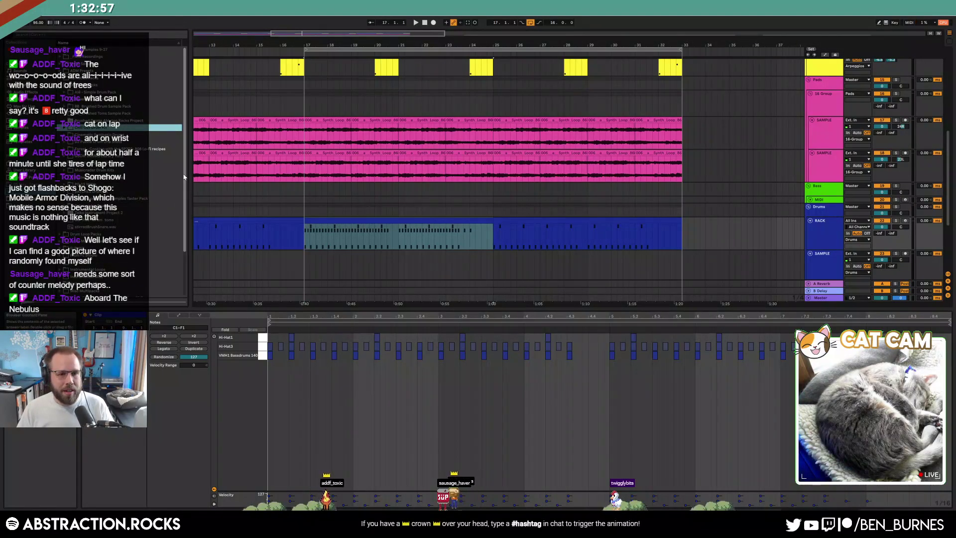
left_click(64, 74)
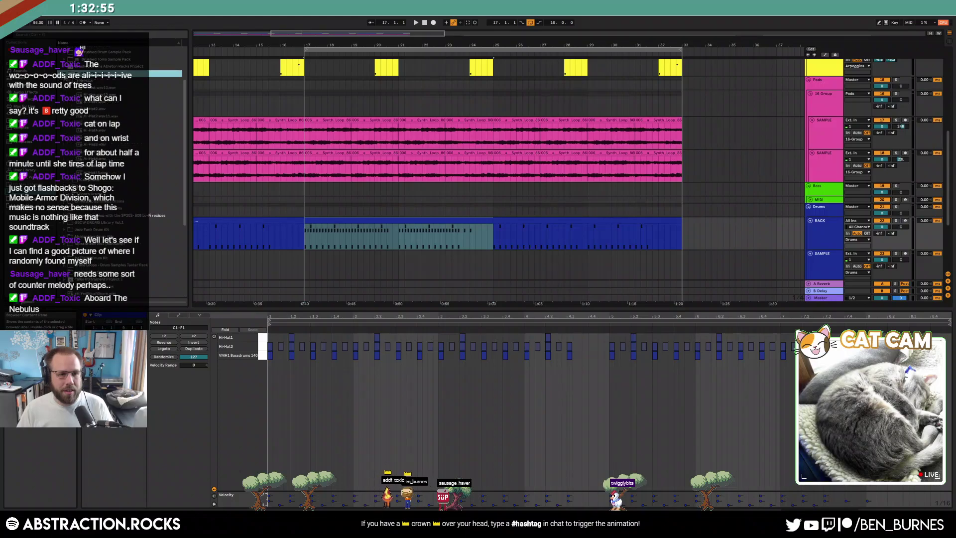
left_click(69, 80)
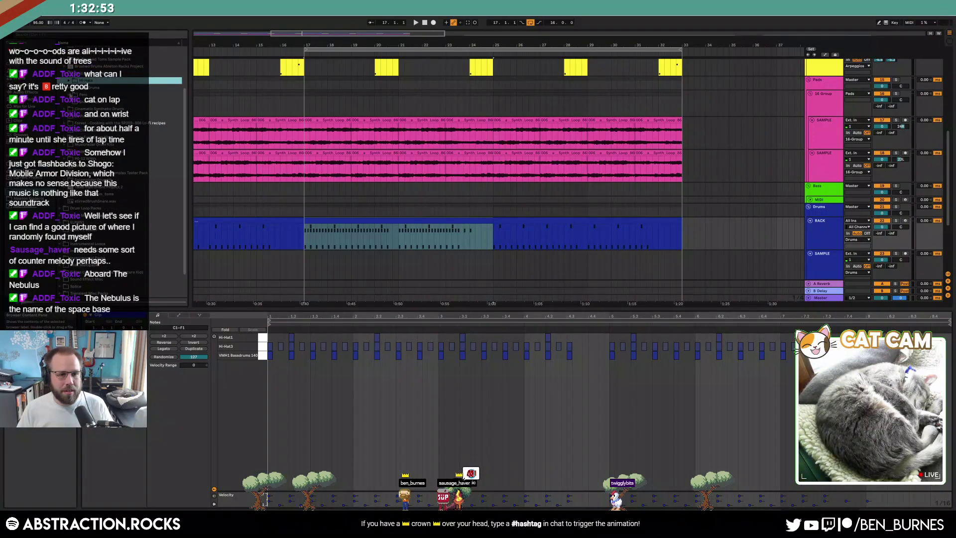
left_click(68, 102)
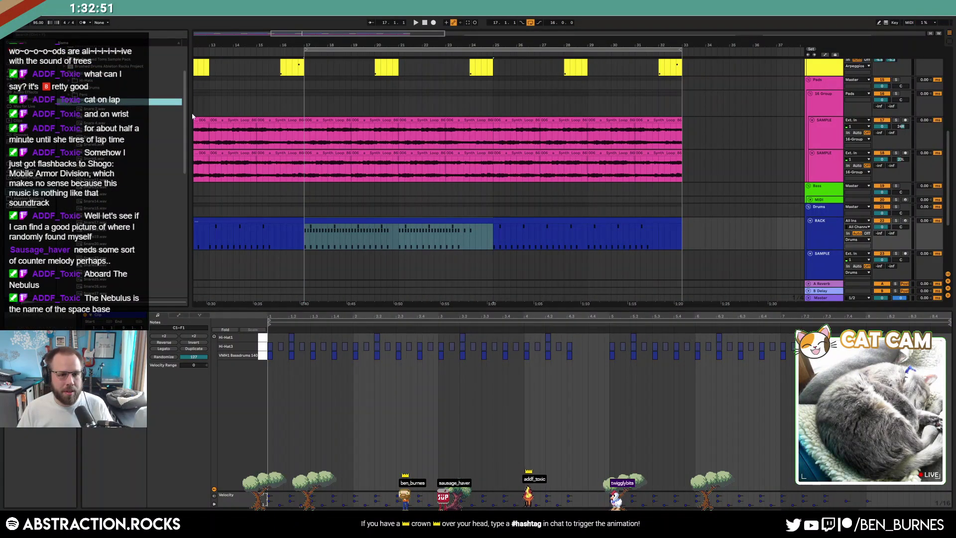
scroll(121, 149, "down", 5)
Audition the snare samples one after another to choose one for the drum clip.
left_click(121, 186)
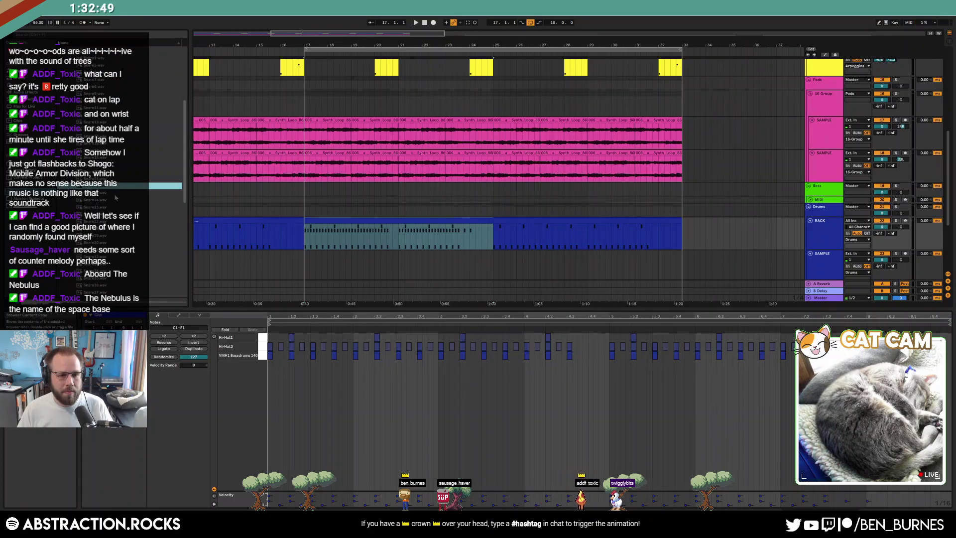
left_click(102, 194)
left_click(100, 201)
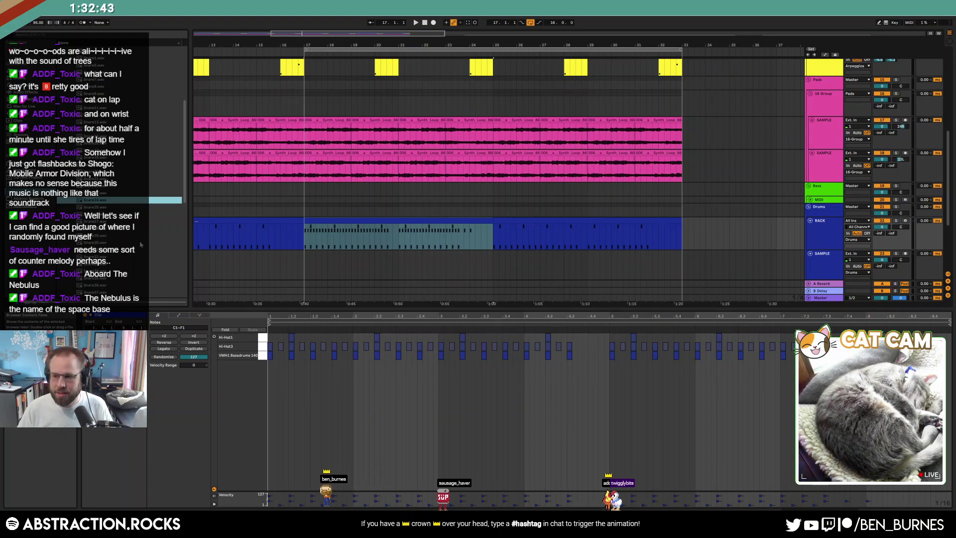
left_click(121, 235)
left_click(113, 244)
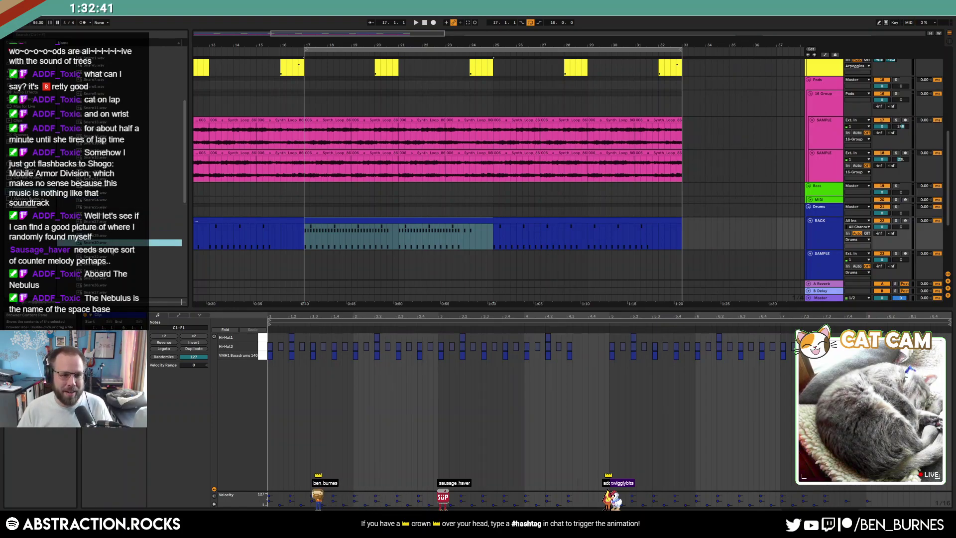
left_click(111, 250)
left_click(113, 257)
left_click(113, 253)
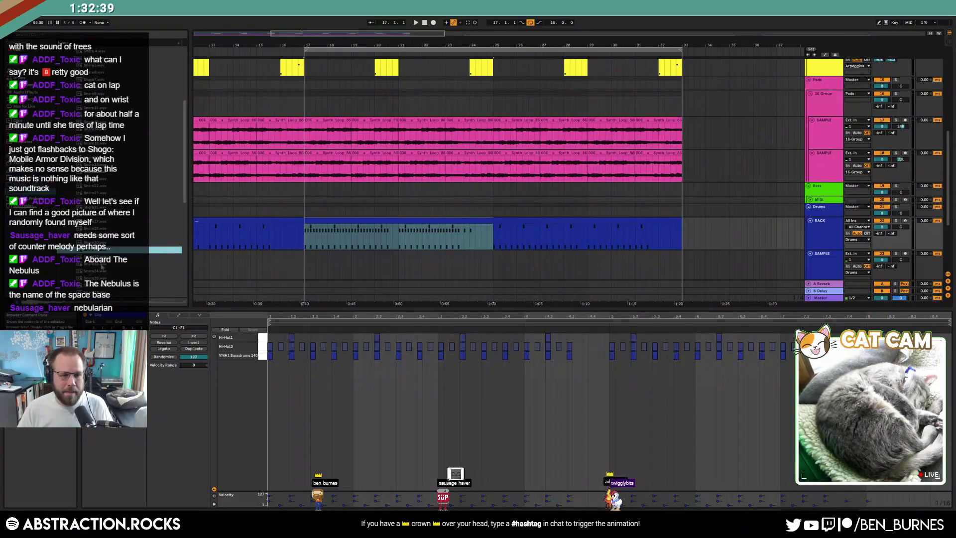
left_click(101, 264)
left_click(114, 273)
left_click(113, 279)
scroll(113, 279, "down", 3)
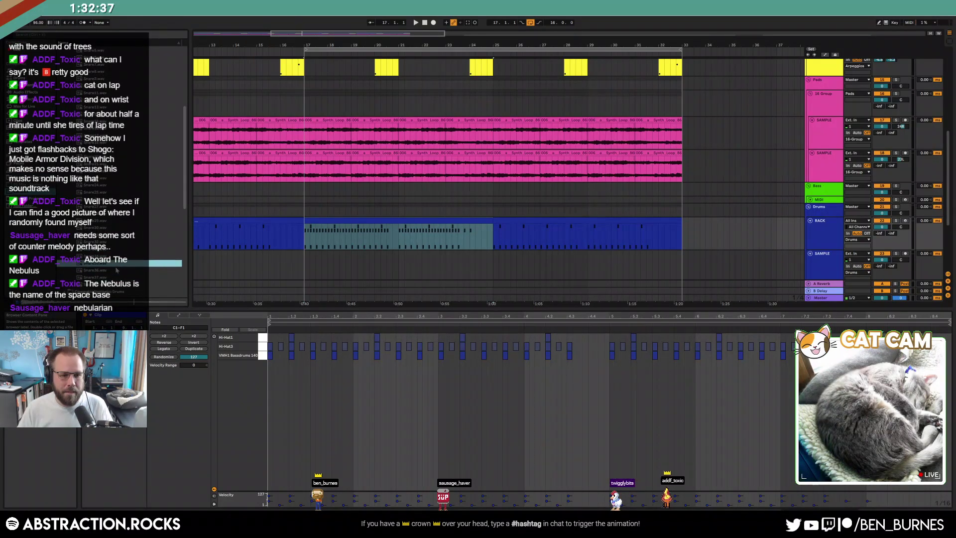
left_click(111, 250)
left_click(110, 257)
left_click(110, 262)
left_click(110, 256)
Load Snare37 onto the Drum Rack's D1 pad and trim the sample to about its first fifth.
key("shift+Tab")
left_click_drag(110, 256, 93, 275)
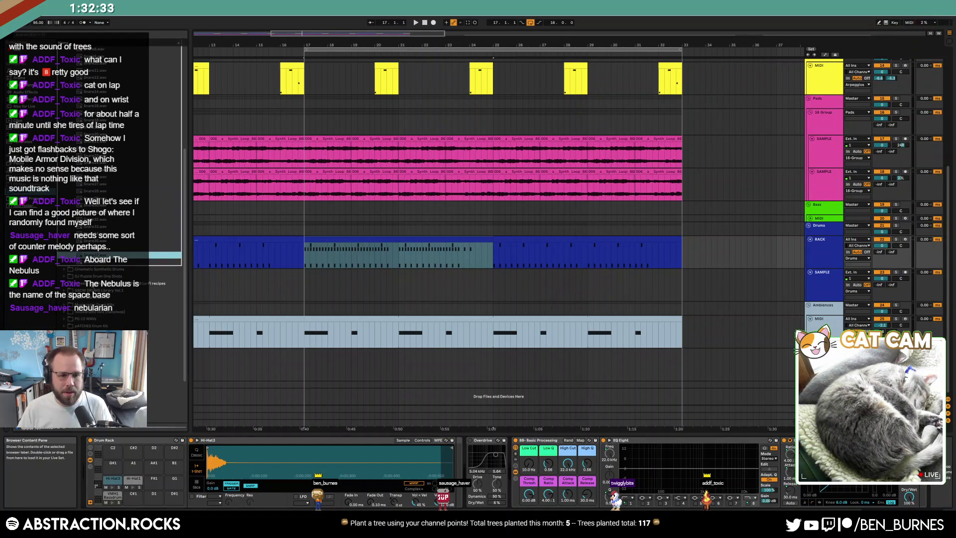
left_click_drag(146, 495, 152, 495)
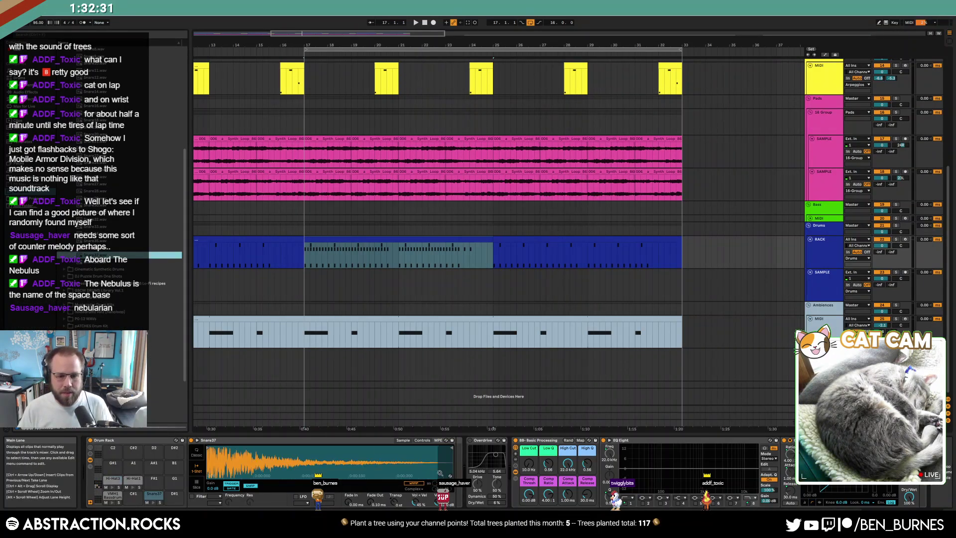
left_click_drag(451, 447, 256, 449)
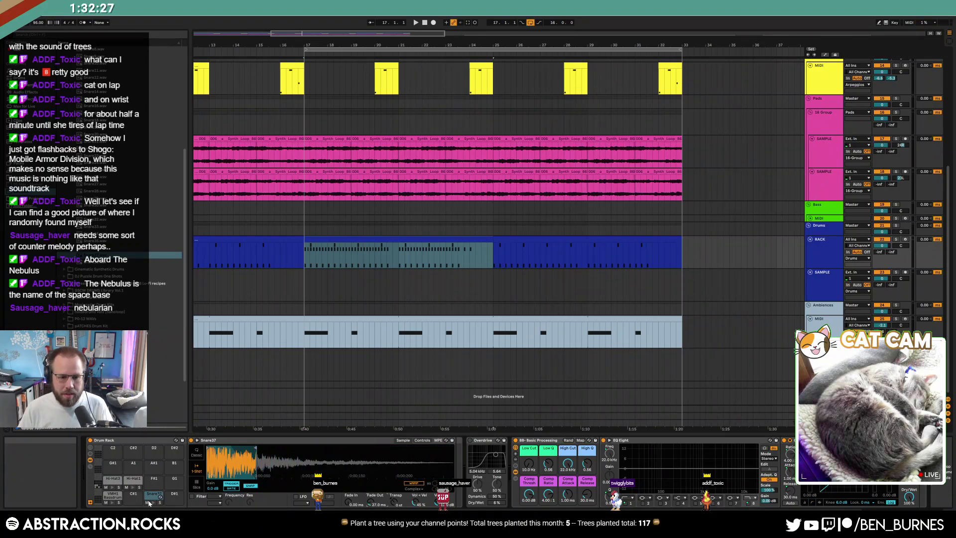
left_click(152, 504)
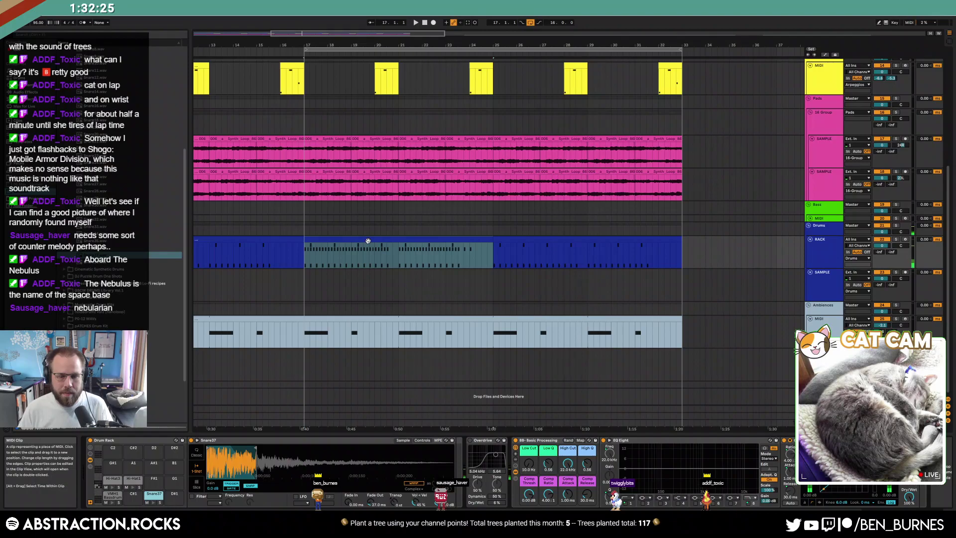
Add a Snare37 note on beat 3 of bar 17 and repeat it every bar through bar 23.
double_click(367, 241)
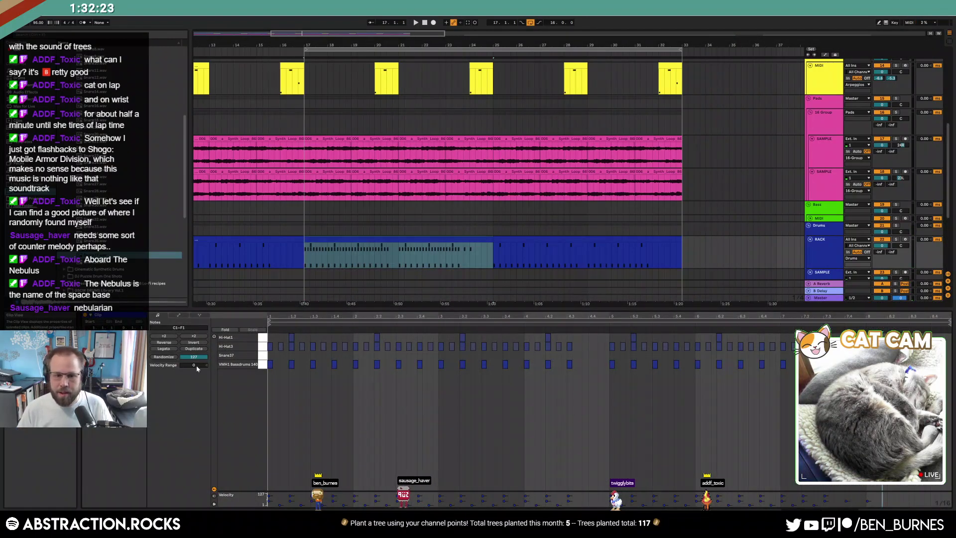
double_click(312, 355)
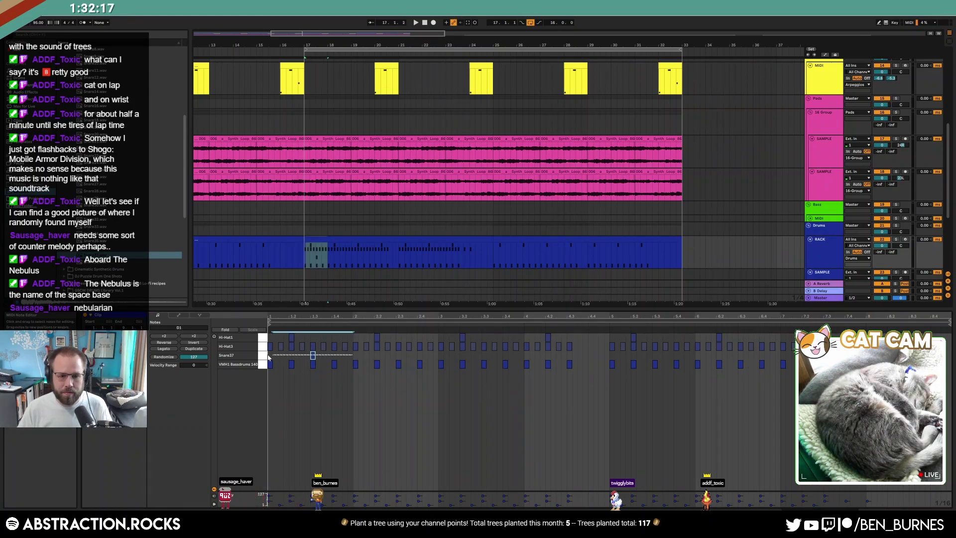
key("ctrl+d")
key("ctrl+d")
key("ctrl+d")
key("ctrl+d")
key("ctrl+d")
key("ctrl+d")
key("ctrl+d")
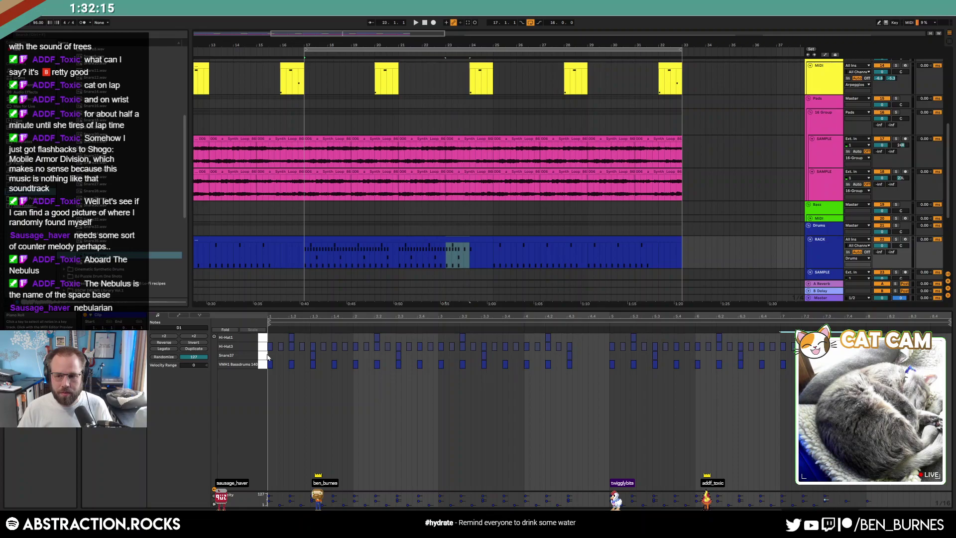
Play the drum clip from bar 17 and add a Snare37 note just before bar 19.
key("space")
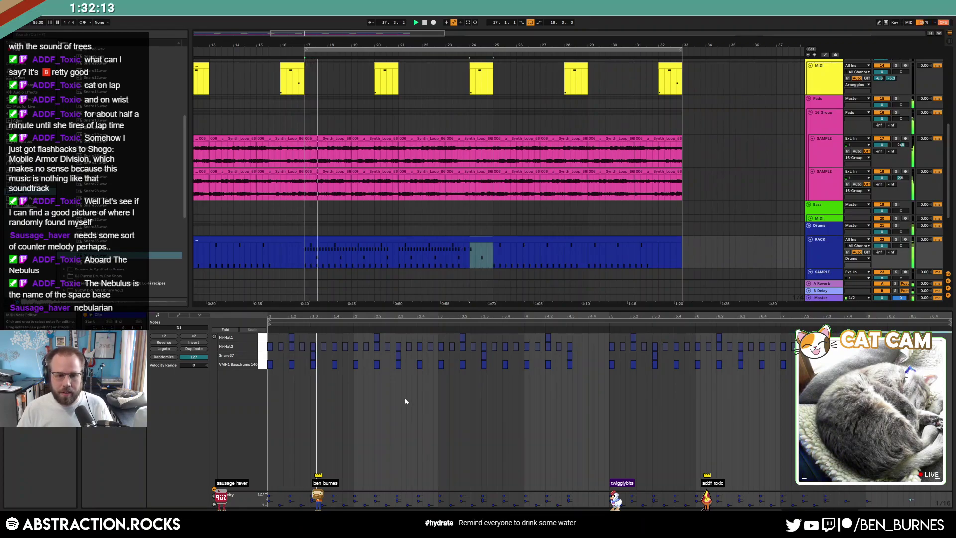
key("shift+Tab")
double_click(363, 238)
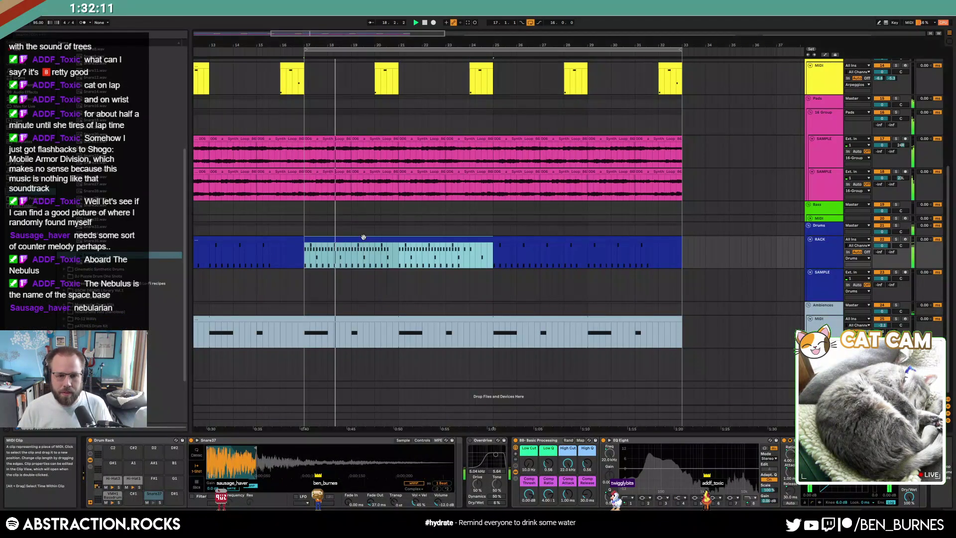
left_click(468, 428)
double_click(430, 355)
left_click_drag(431, 357, 438, 358)
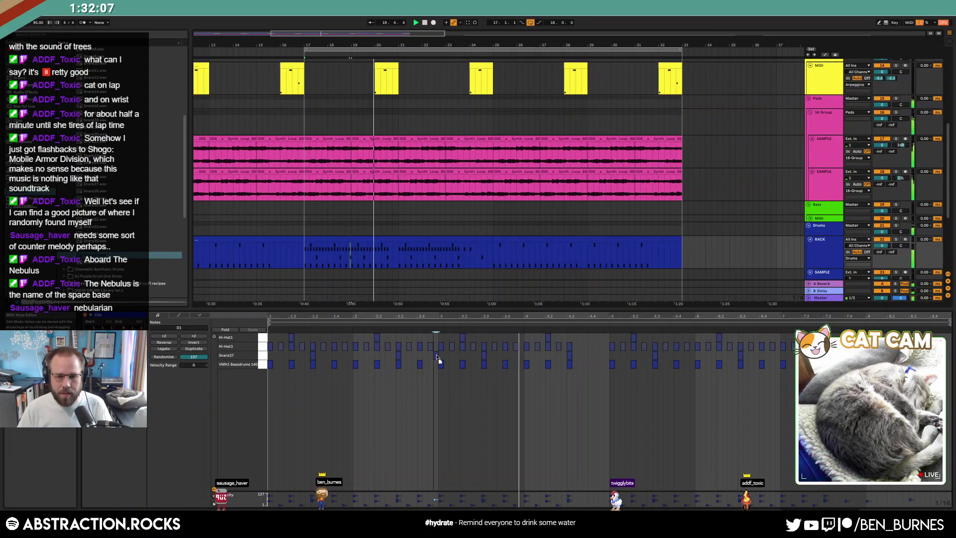
double_click(431, 349)
Move bar 20's Snare37 note half a beat earlier and delete the hi-hat and bass drum notes on beat 3.
key("space")
left_click(570, 356)
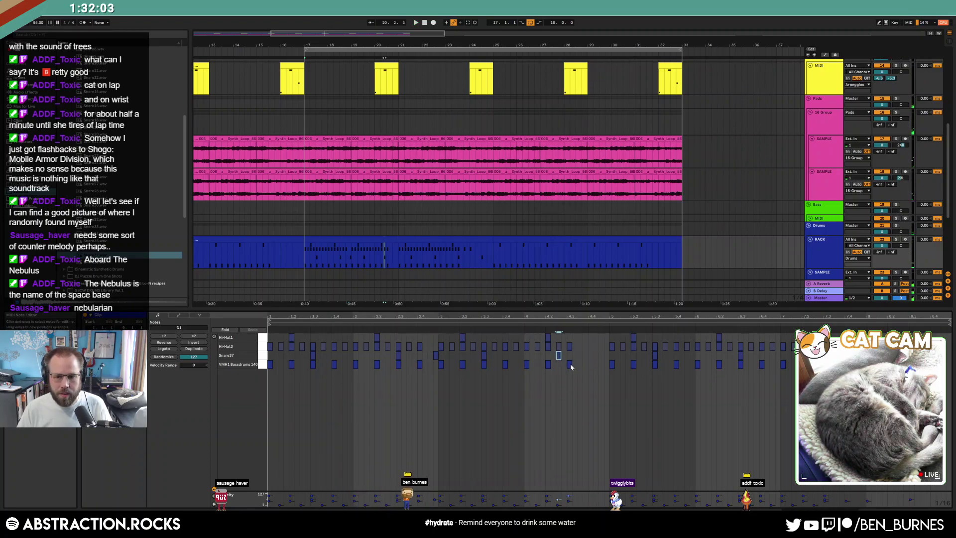
left_click_drag(577, 340, 571, 370)
key("Delete")
Delete the bass drum notes on beat 3 of bars 17, 18, 21 and 22 in the drum clip.
left_click(367, 242)
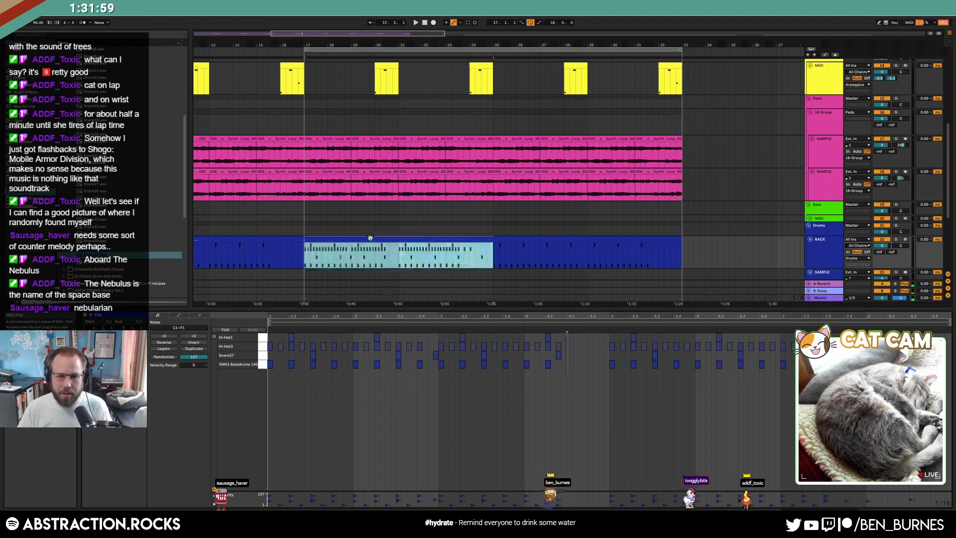
key("space")
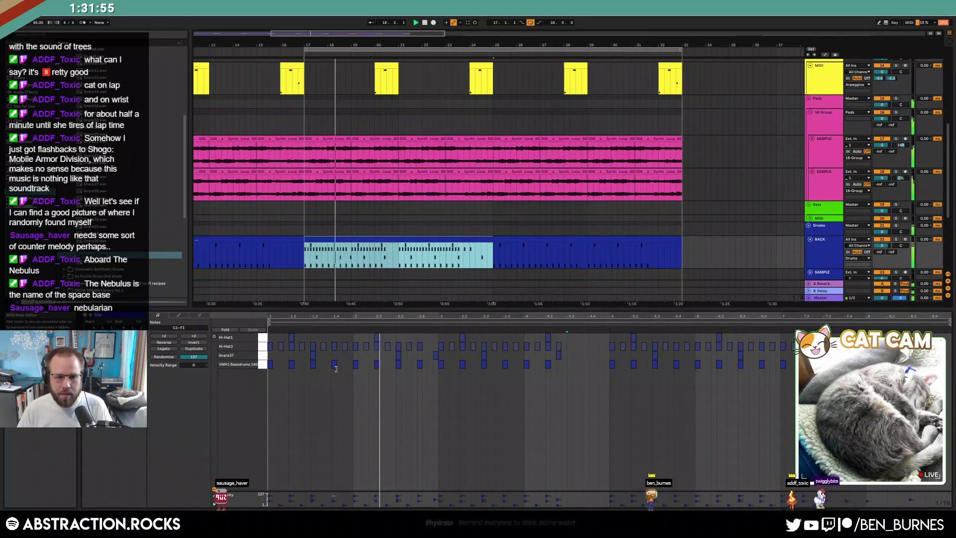
double_click(312, 364)
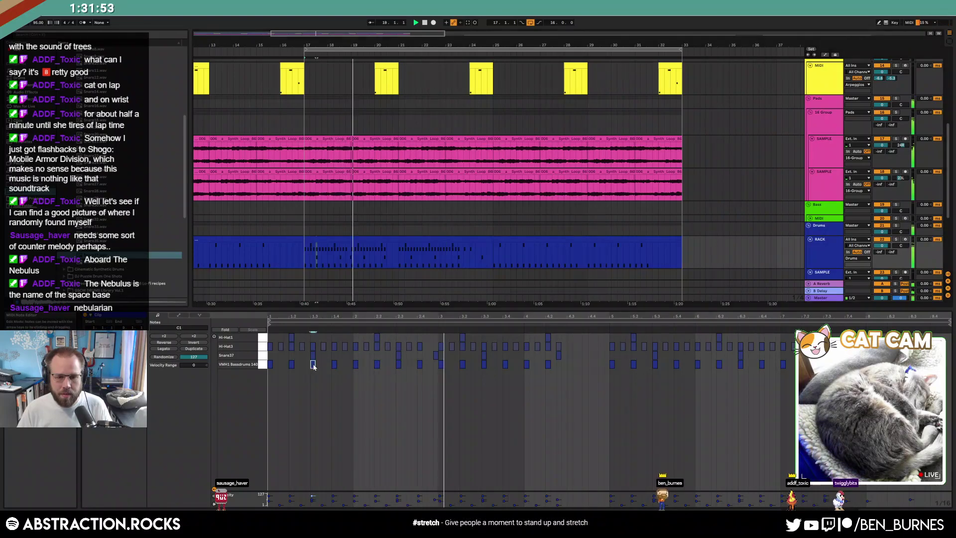
double_click(400, 364)
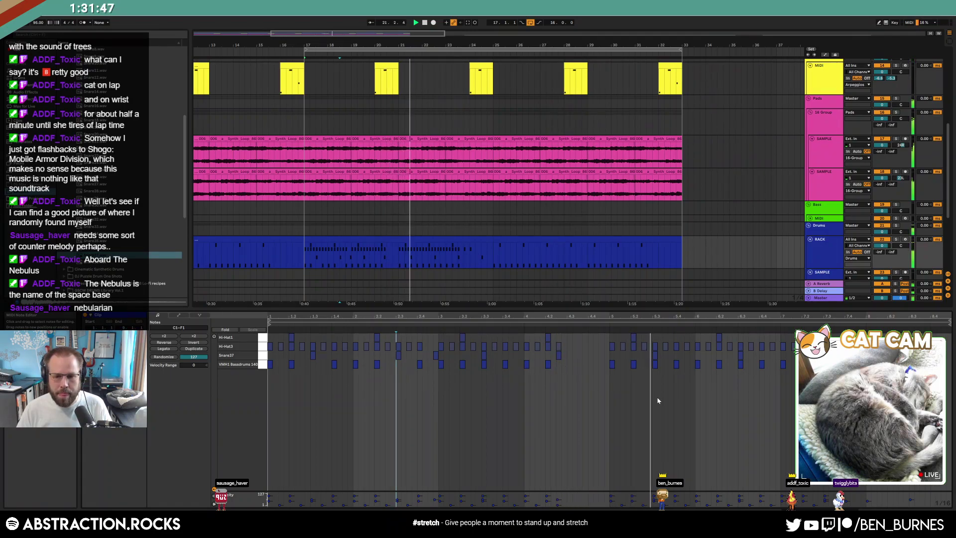
left_click(656, 365)
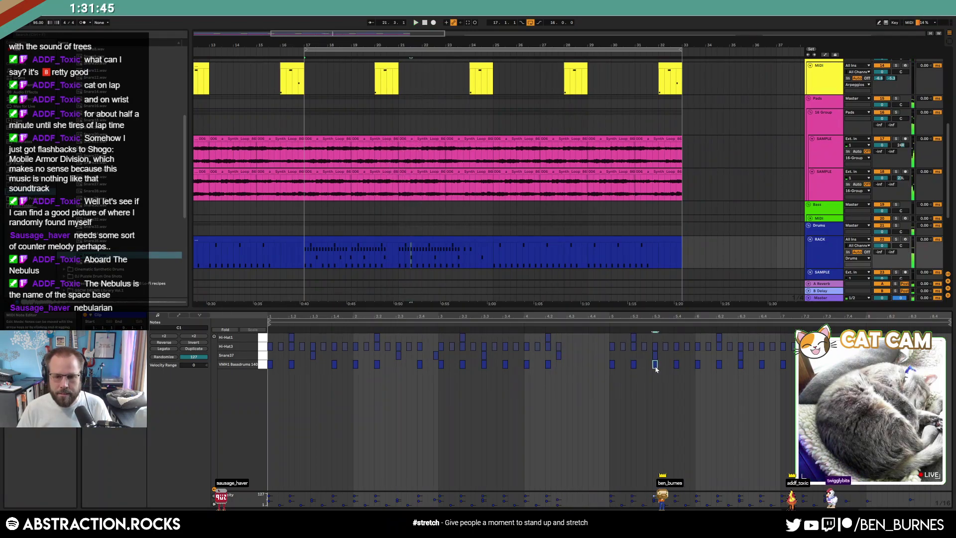
left_click(741, 365)
key("Delete")
Move bar 22's Snare37 note half a beat earlier and add a bass drum note half a beat before bar 23.
double_click(717, 365)
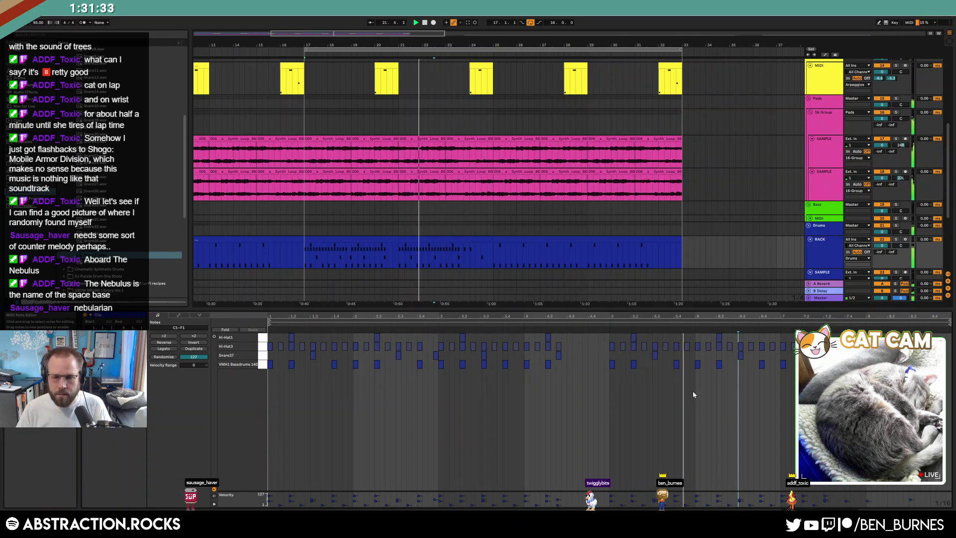
left_click(740, 354)
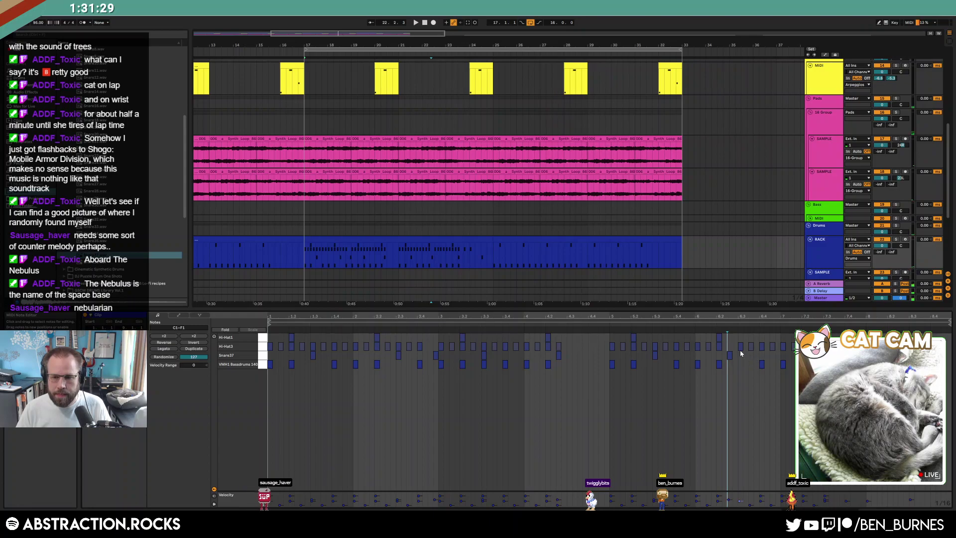
left_click_drag(763, 366, 768, 366)
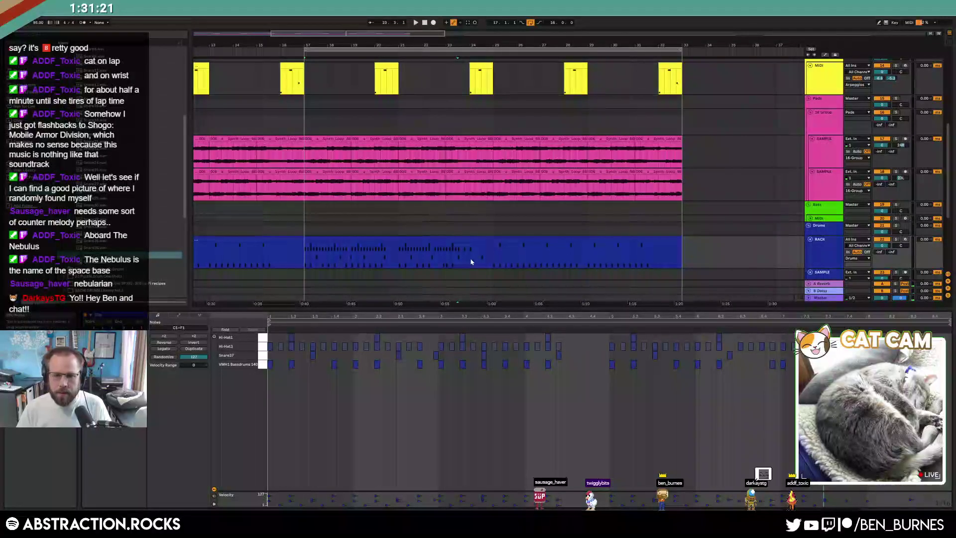
Loop playback over the eight-bar drum clip starting at bar 17 and show the Drum Rack devices.
left_click(451, 240)
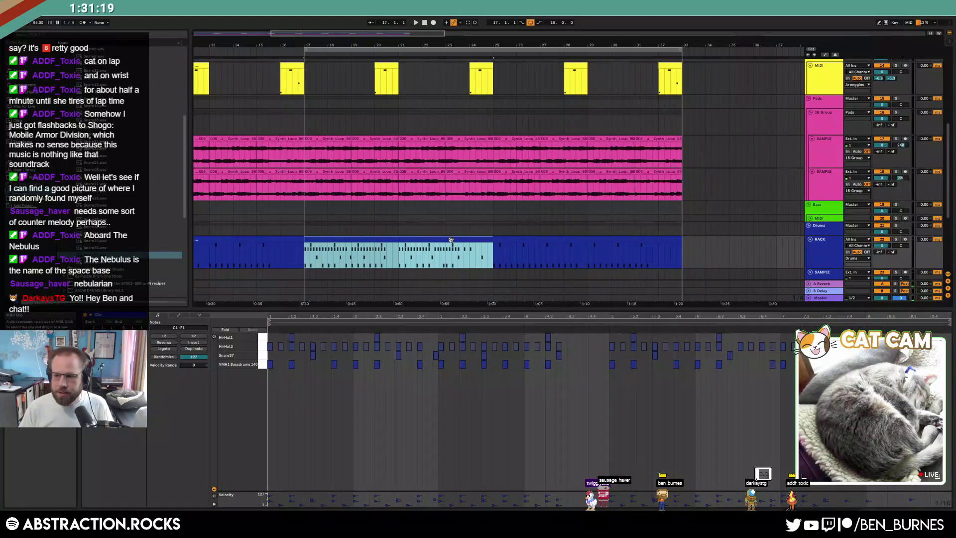
key("space")
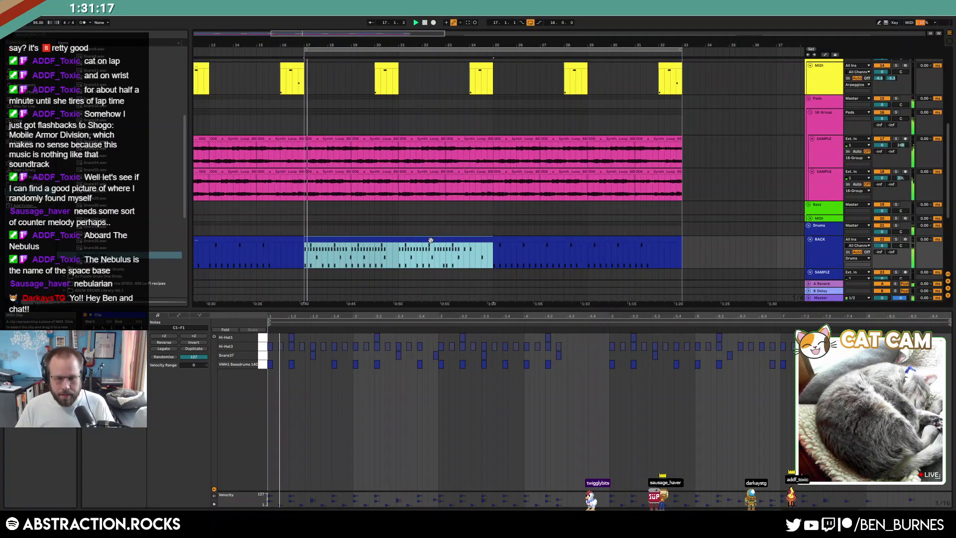
key("ctrl+l")
key("shift+Tab")
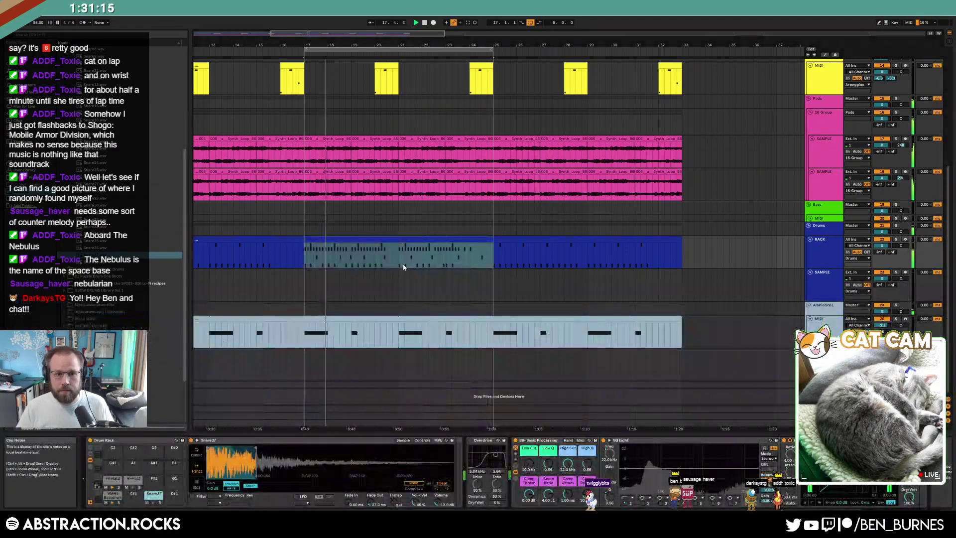
scroll(404, 271, "up", 2)
scroll(404, 274, "up", 2)
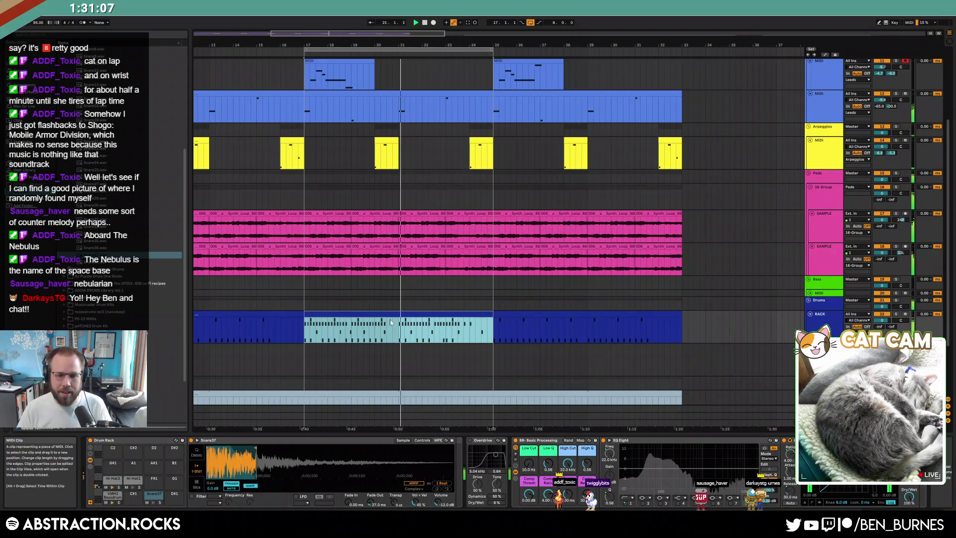
Trim the end of the Hi-Hat3 sample down to its opening hit and lengthen its fade-out.
left_click(115, 479)
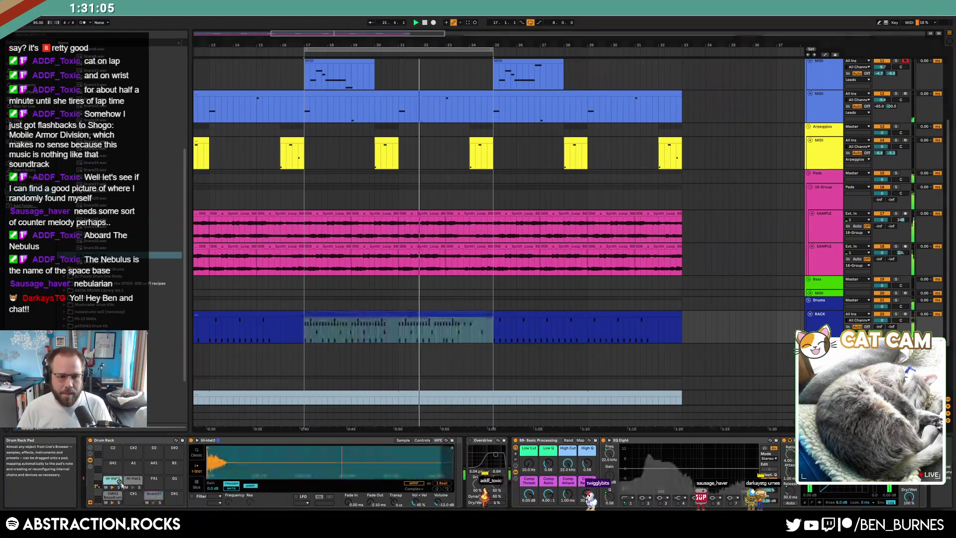
left_click(133, 481)
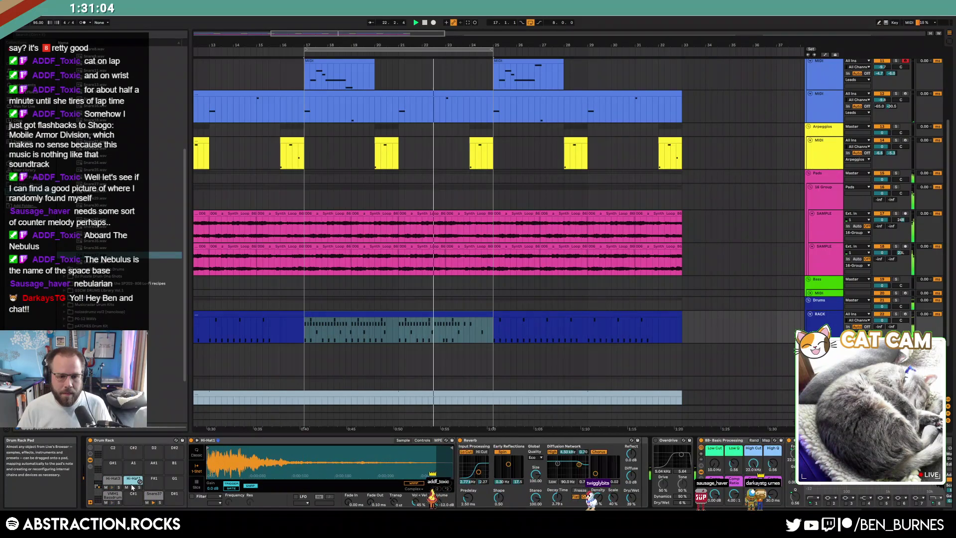
left_click(113, 479)
left_click_drag(452, 447, 219, 448)
left_click_drag(370, 502, 370, 480)
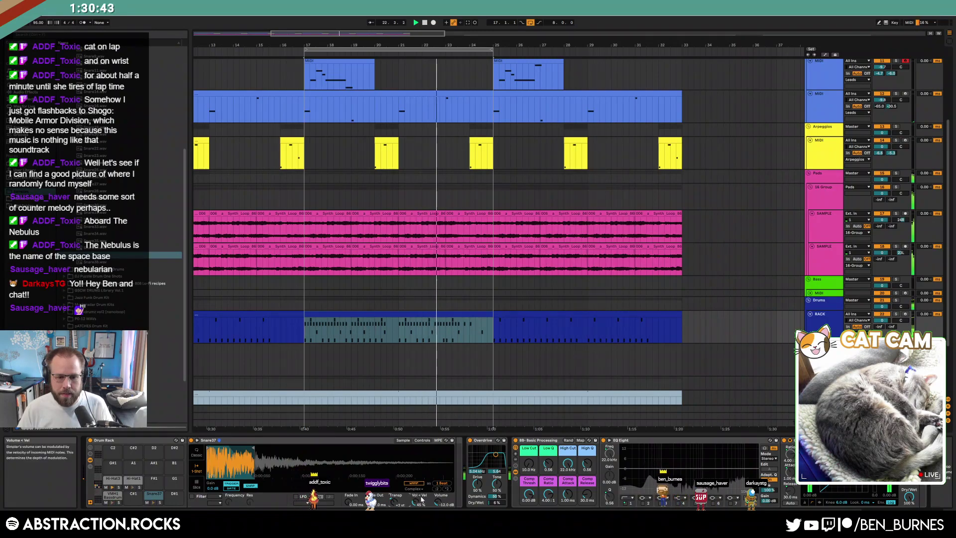
Add a Reverb after the Snare37 sampler and adjust its decay time and dry/wet mix during playback.
left_click(26, 93)
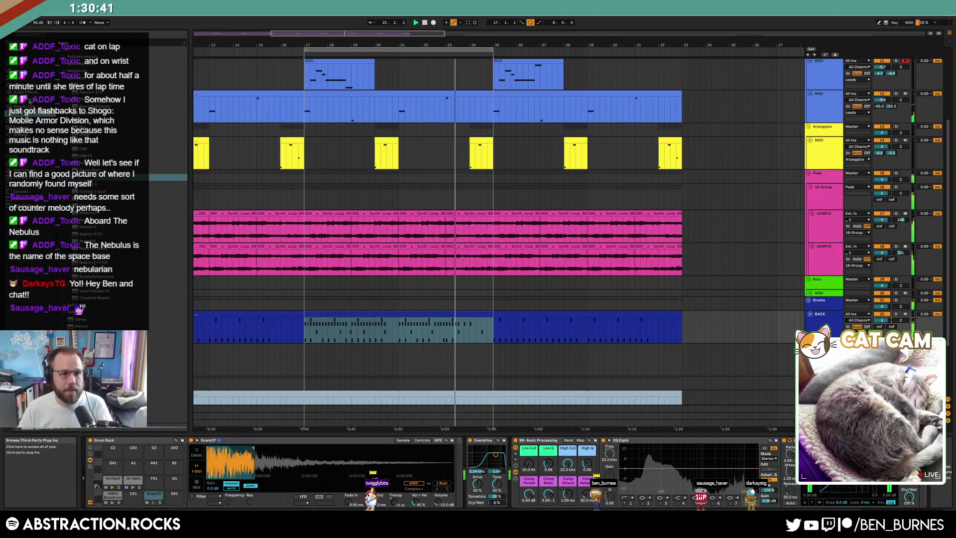
left_click_drag(77, 291, 455, 467)
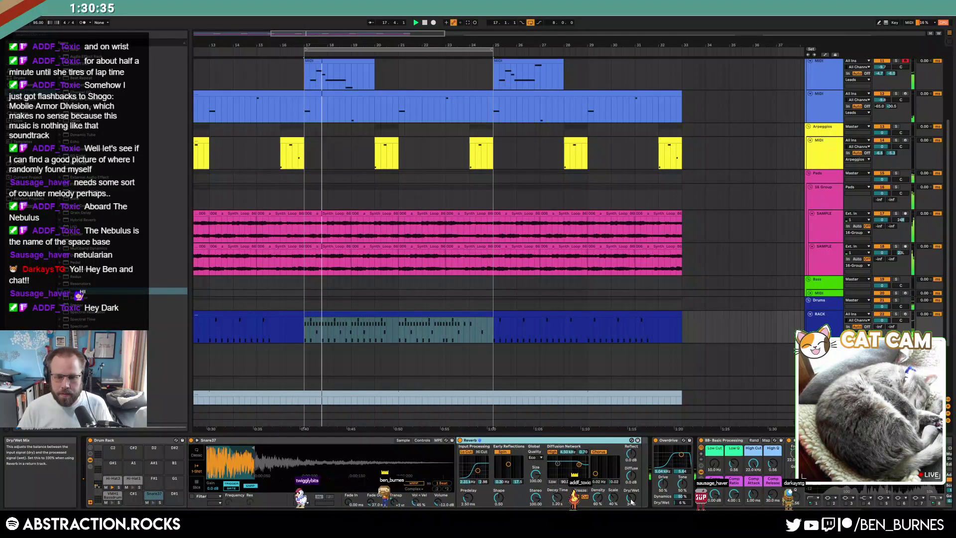
left_click_drag(557, 497, 557, 492)
left_click_drag(632, 498, 632, 500)
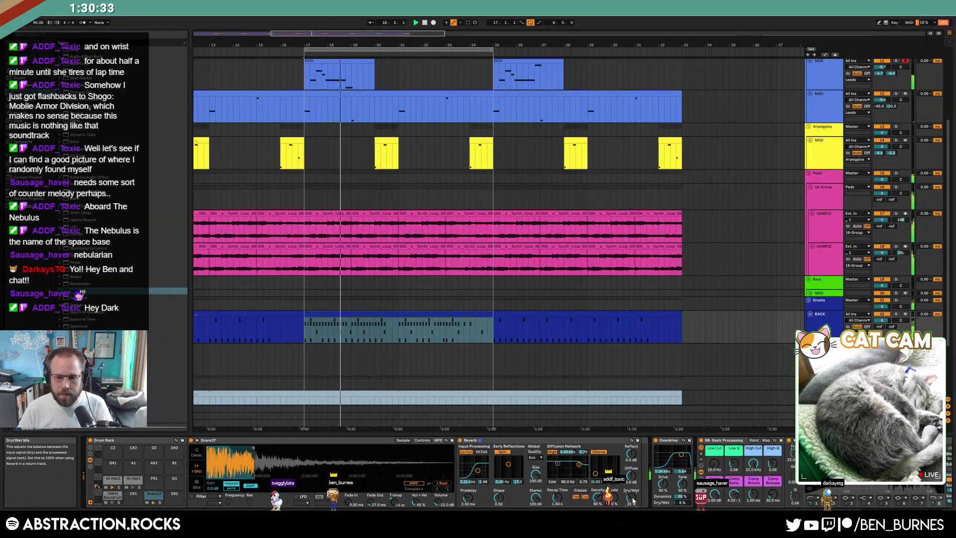
left_click_drag(556, 497, 557, 487)
left_click_drag(629, 498, 631, 500)
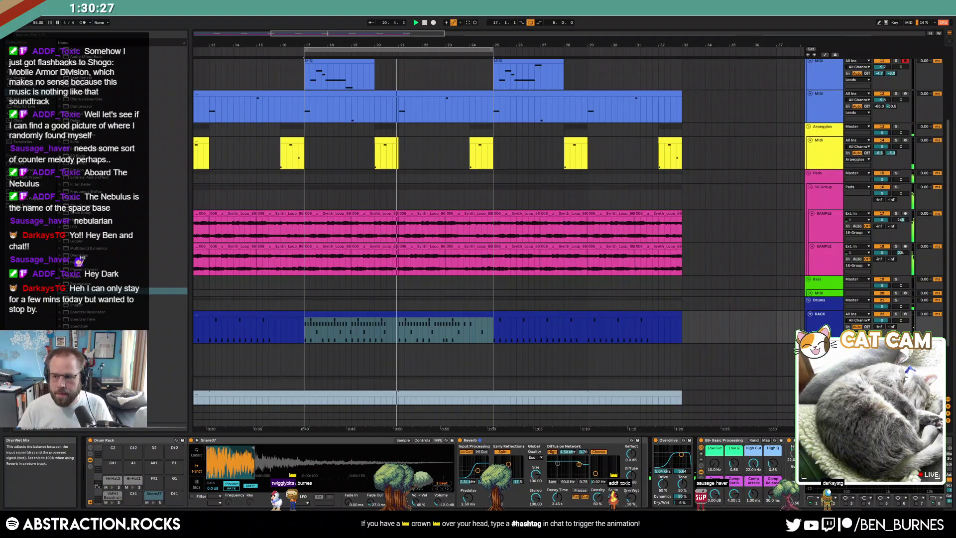
key("space")
Insert an unfolded MIDI track below the third lead track in the Leads group and play from bar 17.
scroll(429, 309, "up", 4)
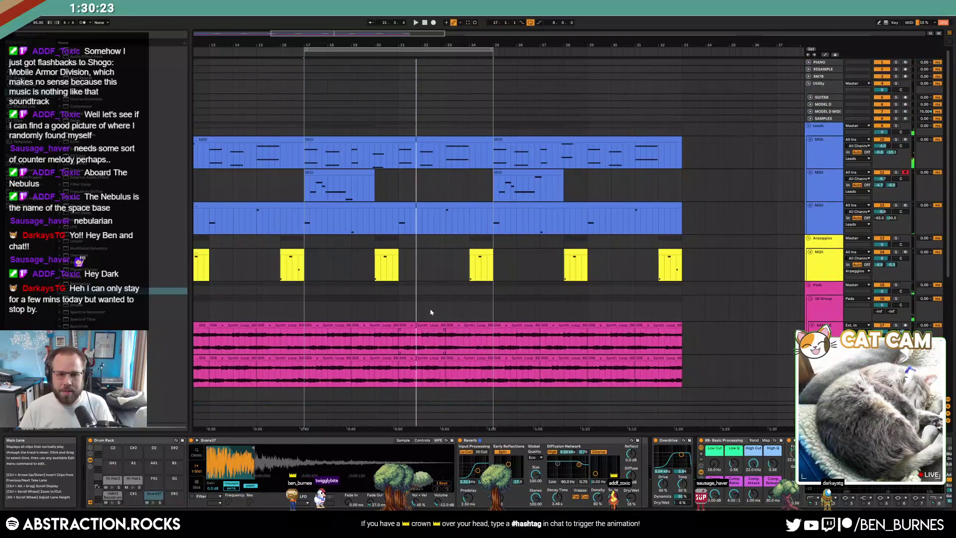
left_click(825, 214)
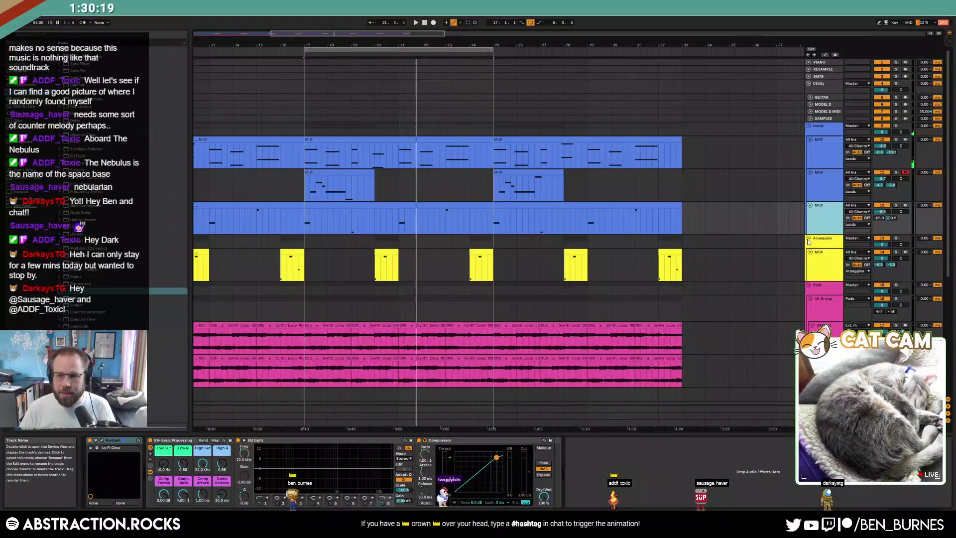
key("ctrl+shift+t")
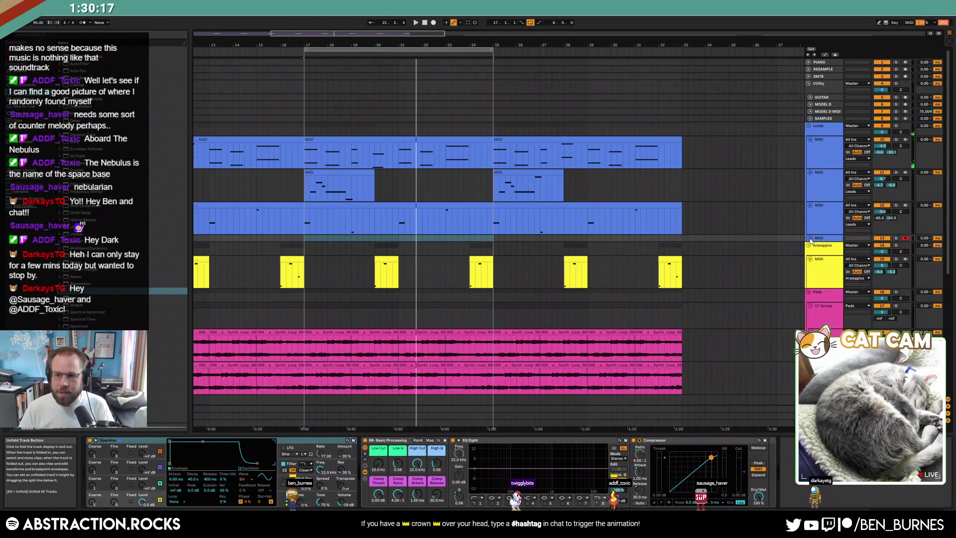
left_click(810, 239)
left_click(304, 246)
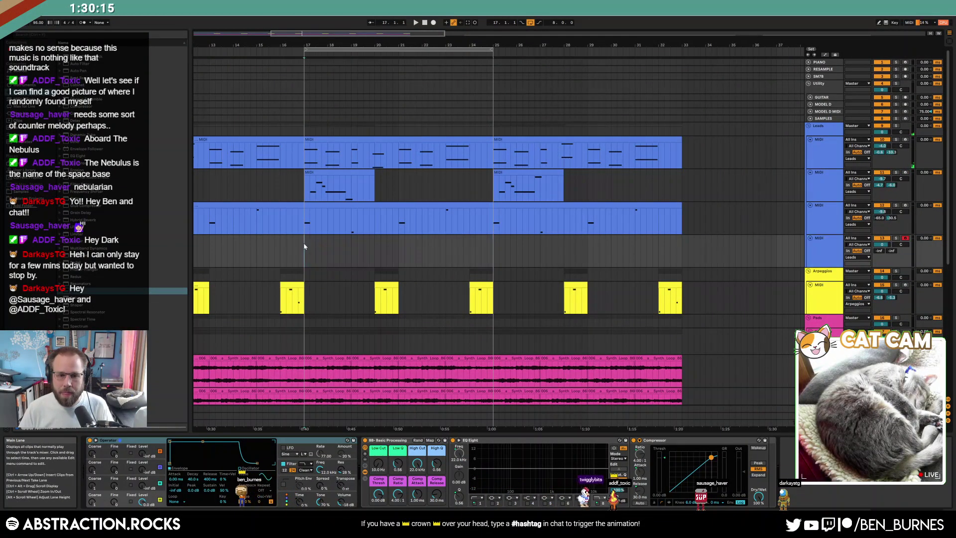
key("space")
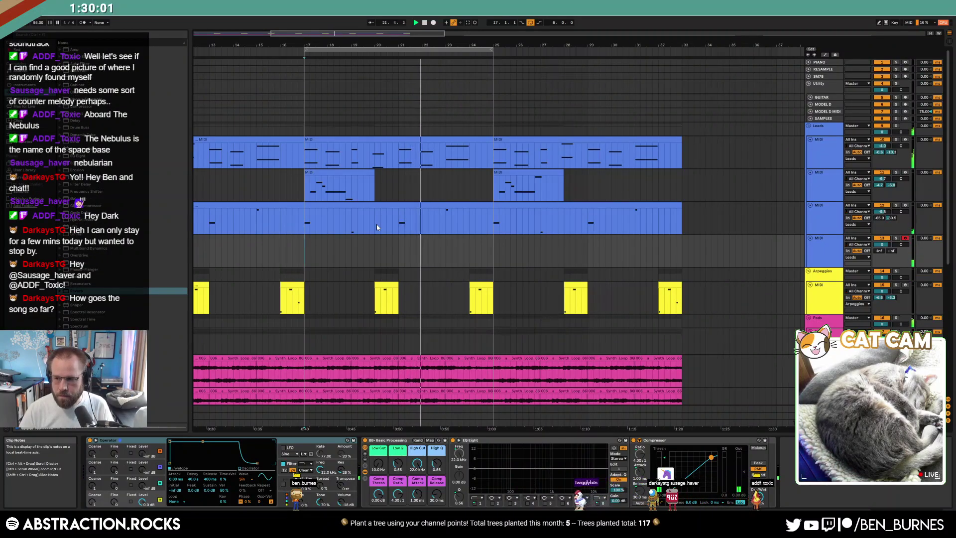
Show the full 32-bar arrangement and fold the two SAMPLE tracks in the Pads group.
scroll(318, 246, "down", 3)
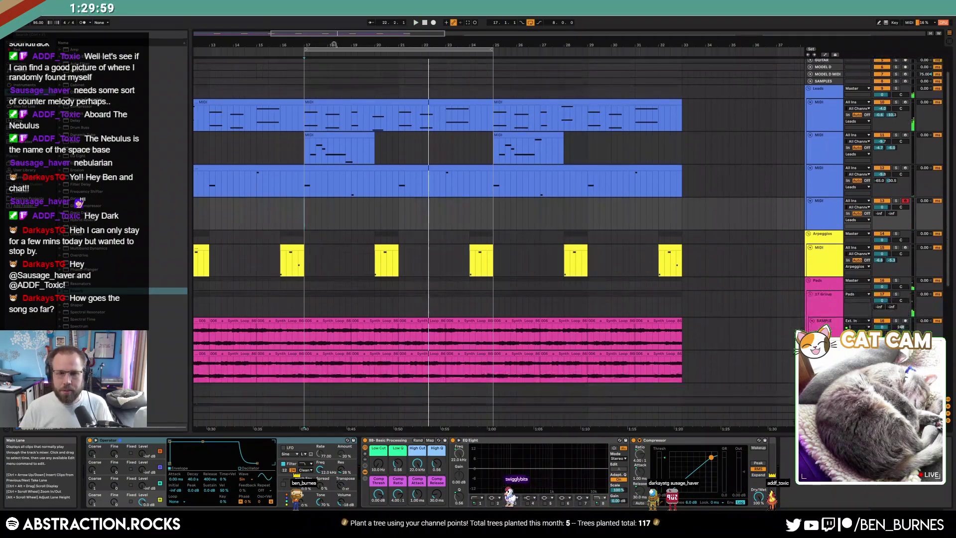
left_click_drag(292, 34, 241, 36)
key("shift+Tab")
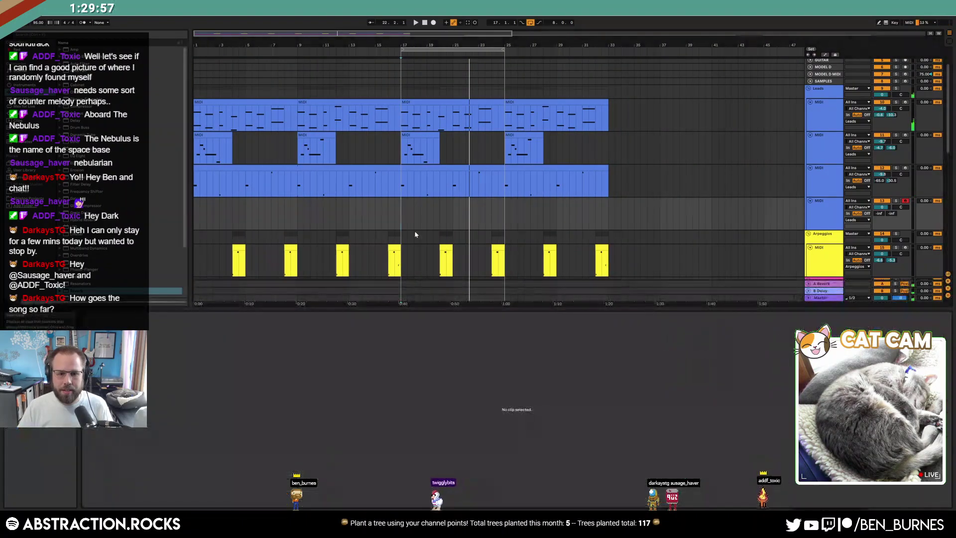
key("shift+Tab")
scroll(374, 292, "down", 1)
scroll(374, 292, "down", 8)
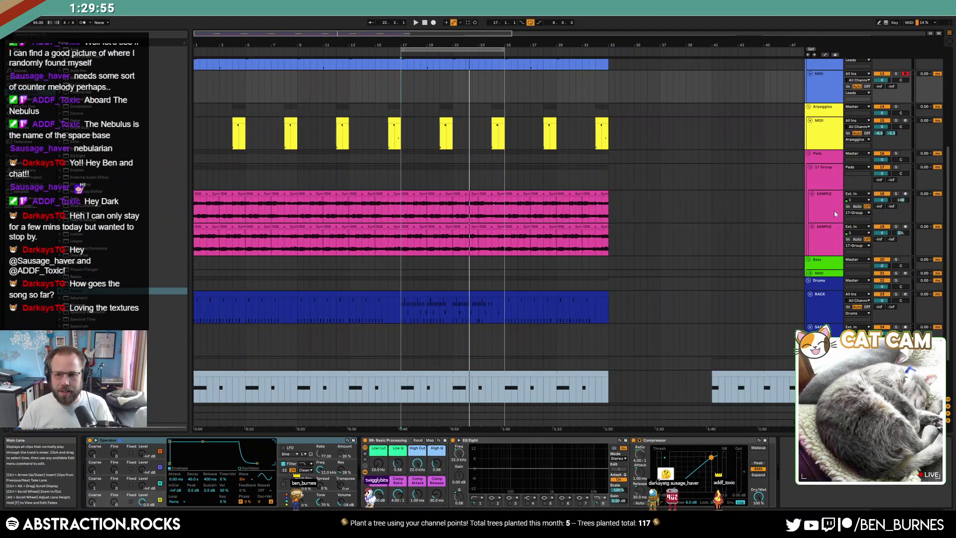
left_click(813, 216)
left_click(812, 195)
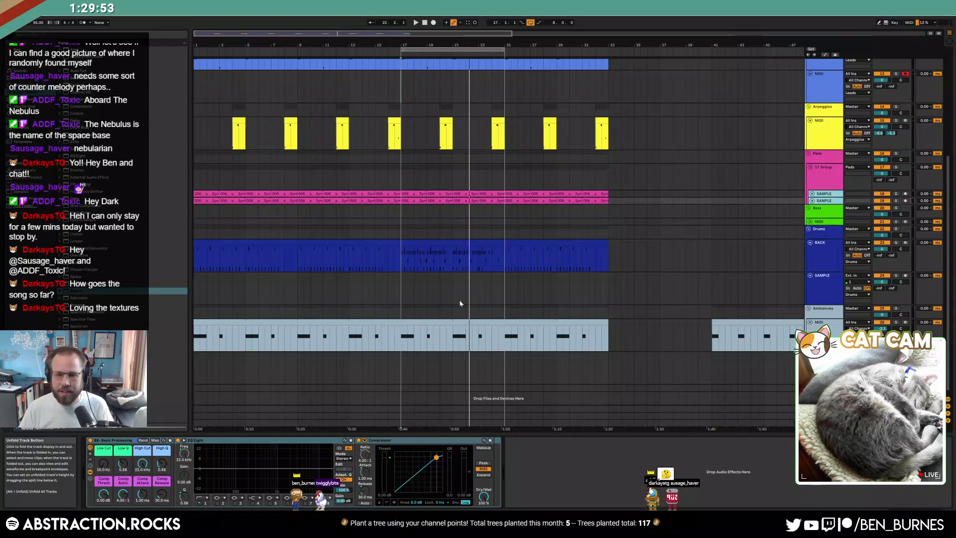
Select the eight-bar drum clip starting at bar 17 and look over the arrangement's tracks.
scroll(544, 312, "up", 4)
left_click(484, 303)
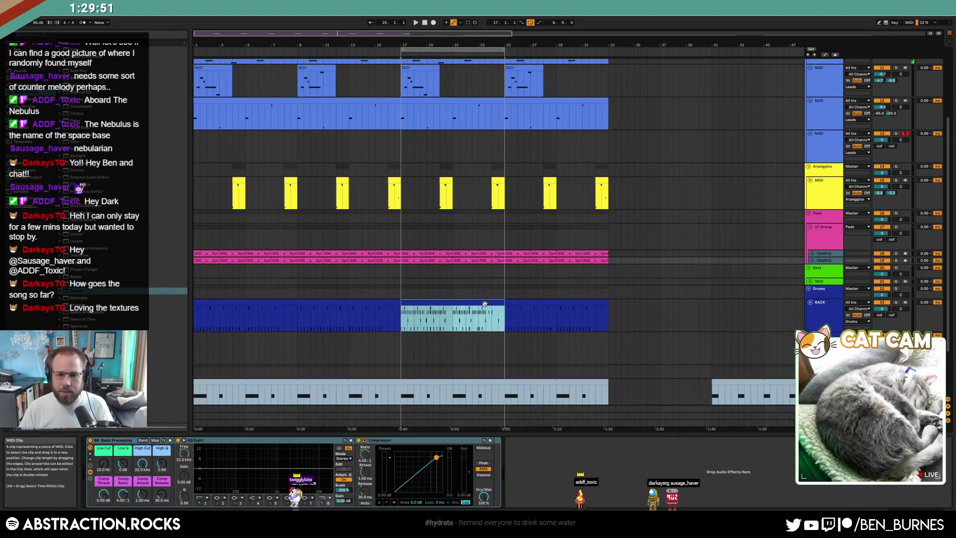
scroll(536, 318, "down", 3)
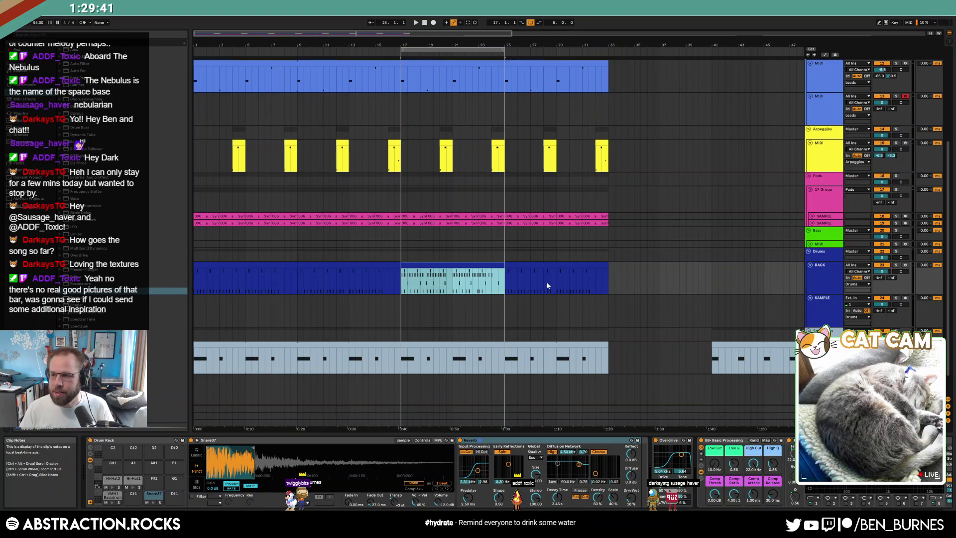
scroll(655, 260, "up", 5)
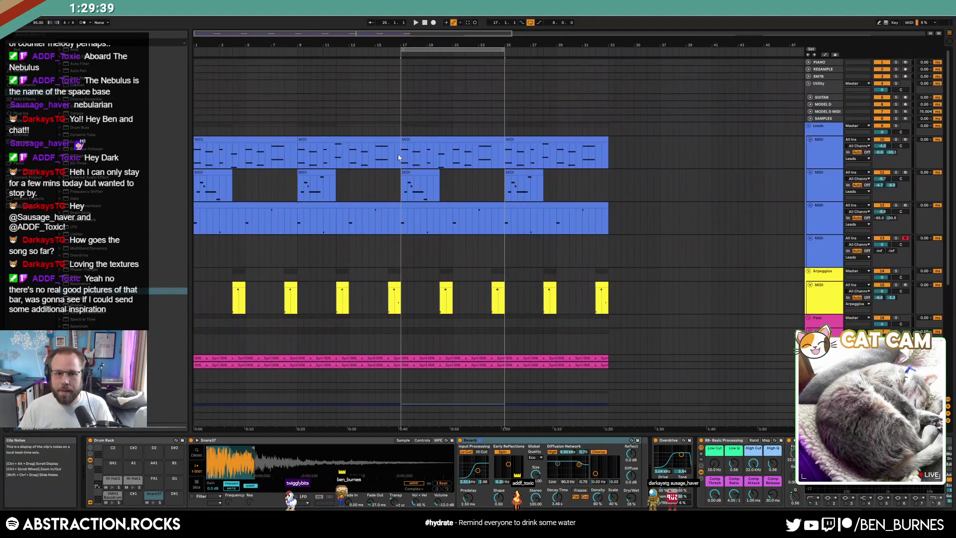
Play from bar 17, view the first lead's notes there, and delete the third lead's clips from bar 17 to 33.
key("space")
double_click(457, 139)
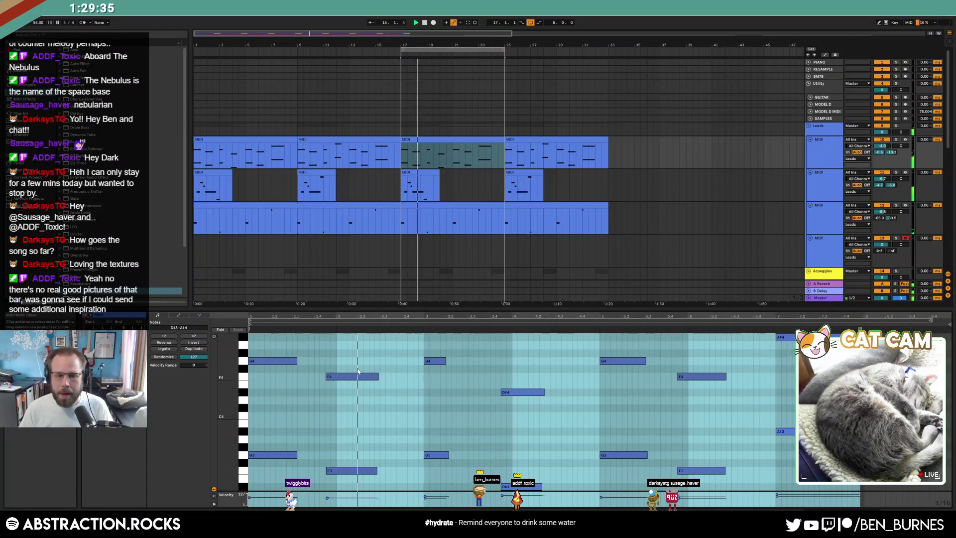
key("shift+Tab")
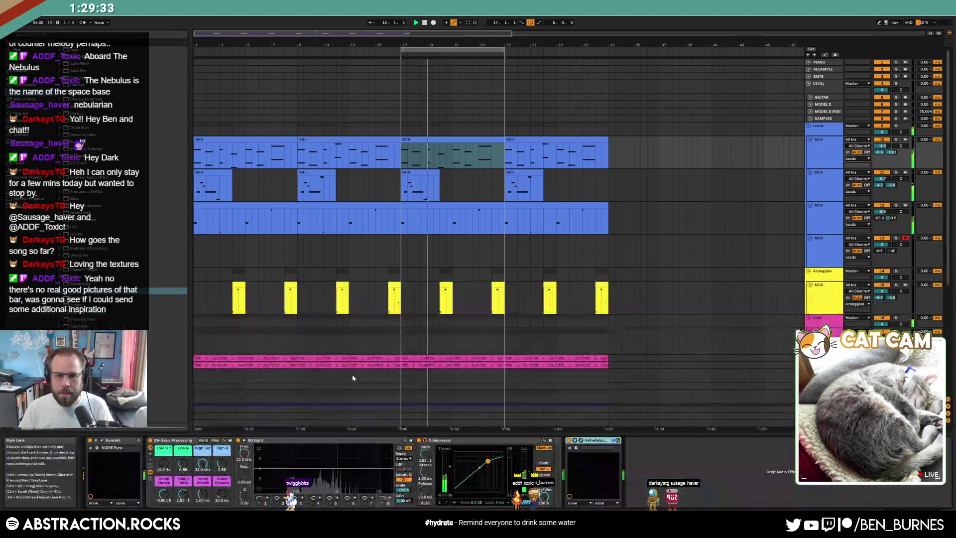
left_click(454, 205)
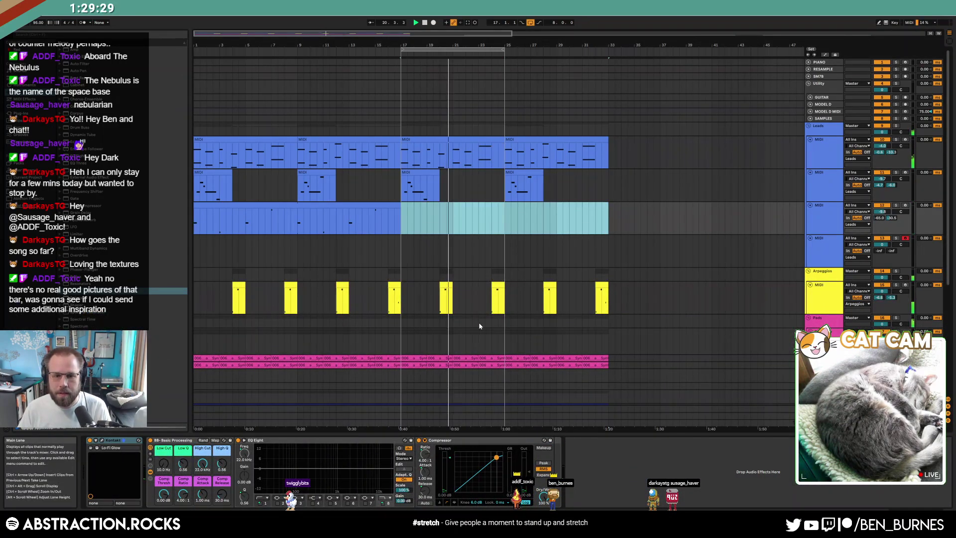
key("Delete")
Check the arpeggio clip at bar 24 and examine the notes of the drum clip starting at bar 17 during playback.
left_click_drag(606, 293, 487, 291)
left_click(497, 294)
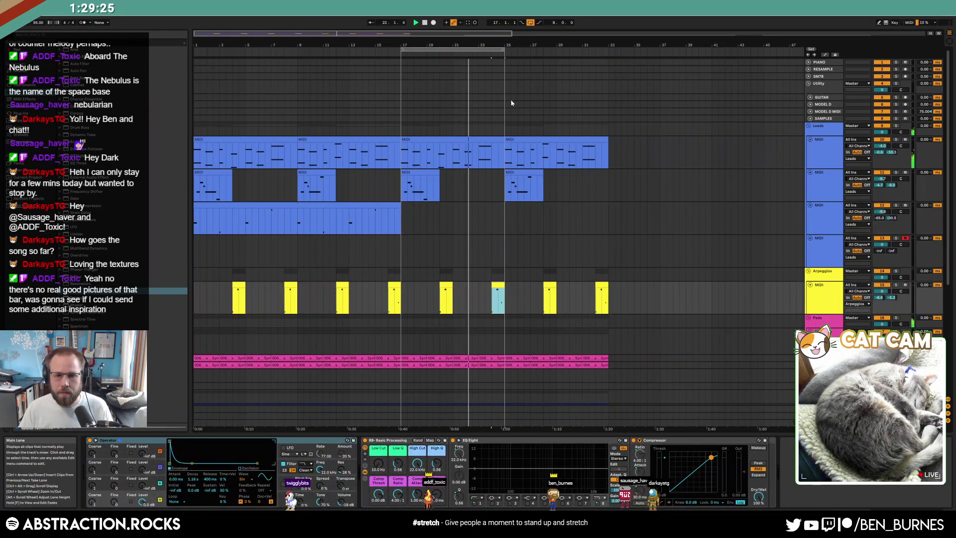
key("shift+Tab")
key("shift+Tab")
scroll(463, 279, "down", 3)
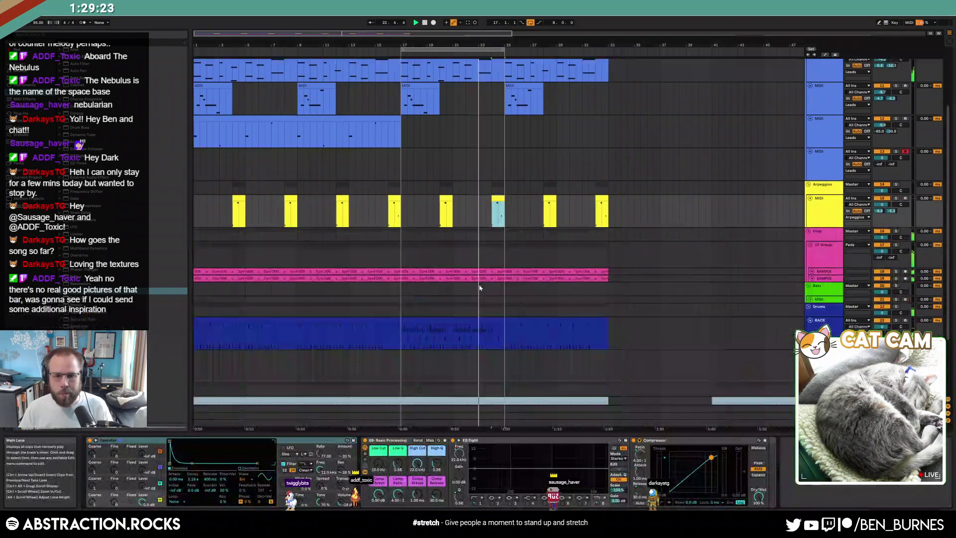
left_click(473, 297)
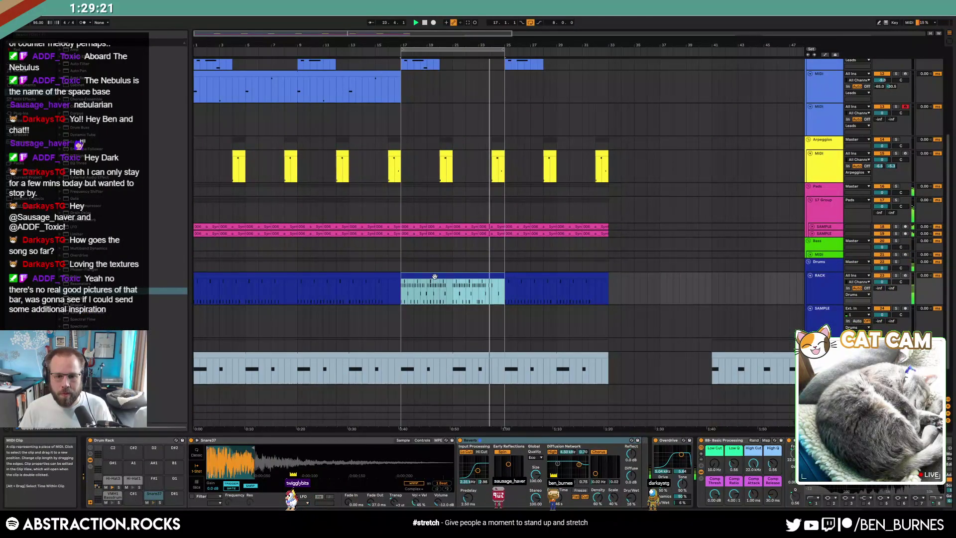
key("shift+Tab")
left_click(265, 340)
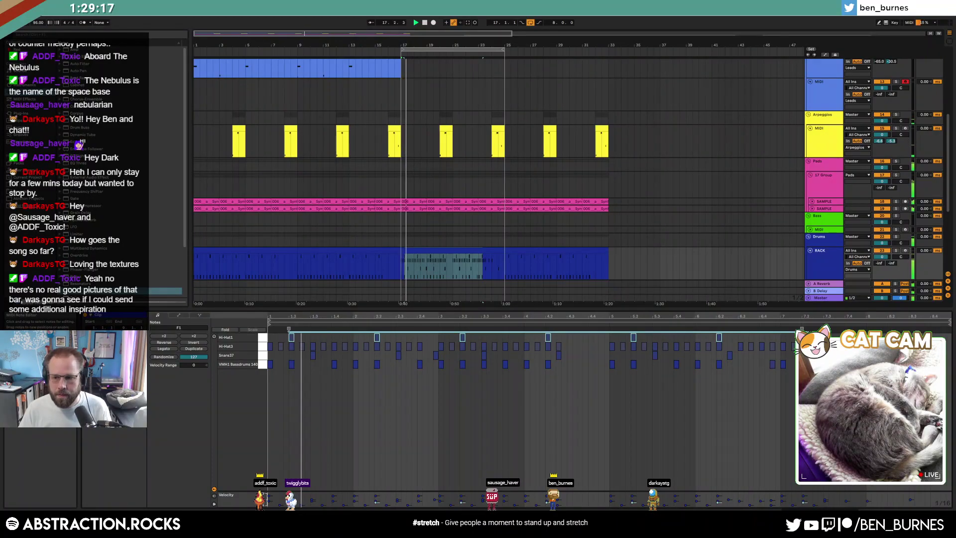
left_click(934, 355)
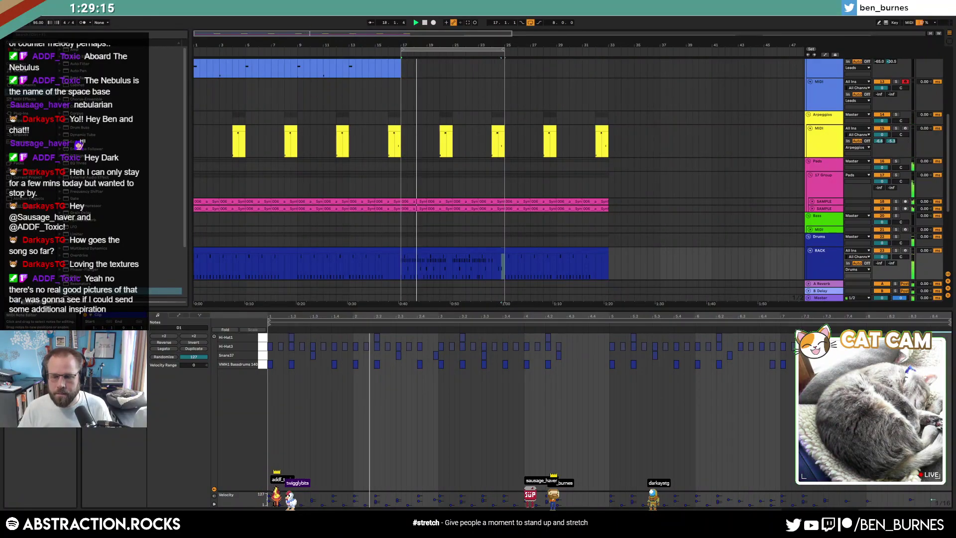
key("shift+Tab")
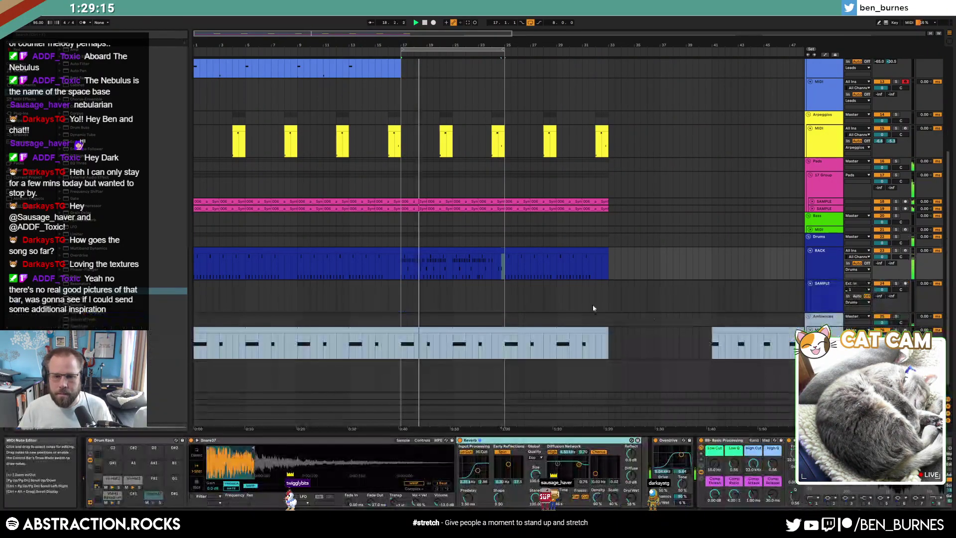
Delete the leftover Ambiences material from bar 41 onward, keeping the part that ends at bar 33.
left_click(735, 343)
left_click_drag(487, 33, 486, 5)
left_click_drag(776, 344, 387, 344)
key("Delete")
left_click(387, 345)
mouse_move(264, 33)
left_mouse_down()
mouse_move(264, 82)
mouse_move(264, 52)
left_mouse_up()
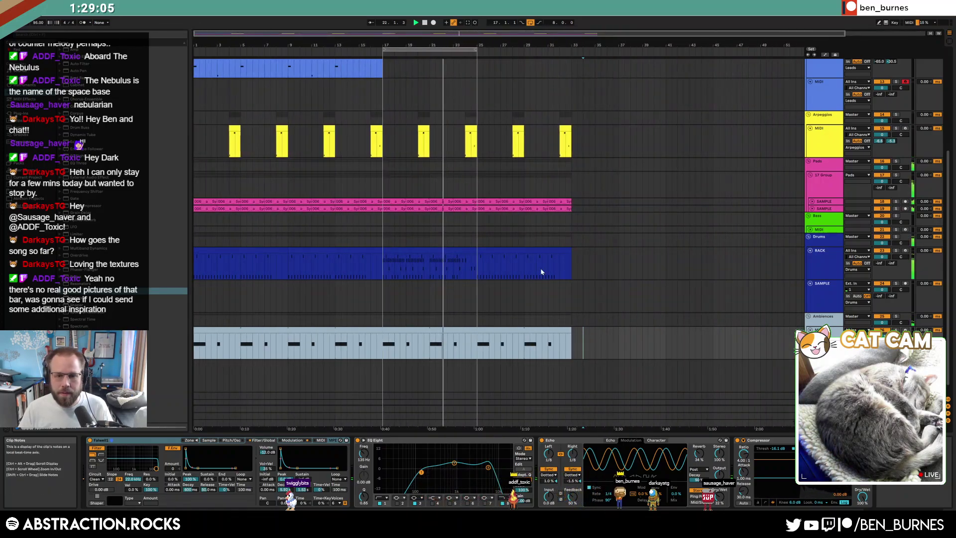
Duplicate the eight-bar drum clip at bar 17 over bars 25 to 33 and extend the loop to 16 bars.
left_click(455, 252)
key("ctrl+d")
left_click_drag(474, 52, 572, 51)
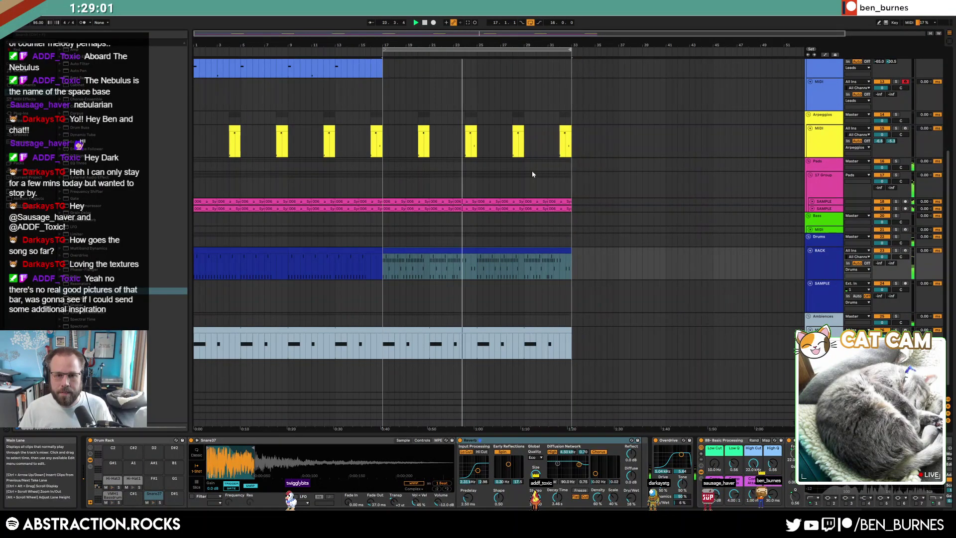
Extend the end of the third lead track's clip about half a bar past bar 17.
scroll(529, 171, "up", 5)
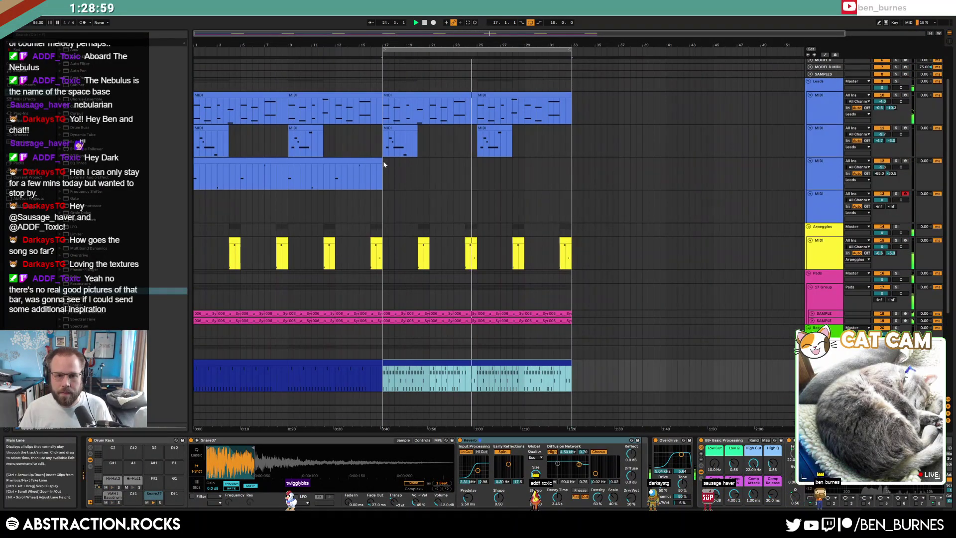
left_click_drag(384, 165, 389, 164)
left_click(455, 190)
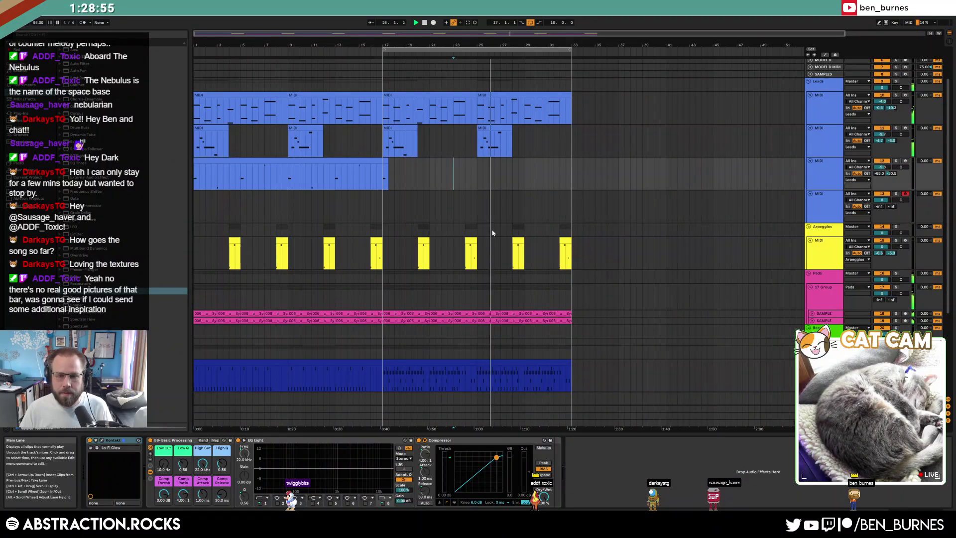
left_click(507, 129)
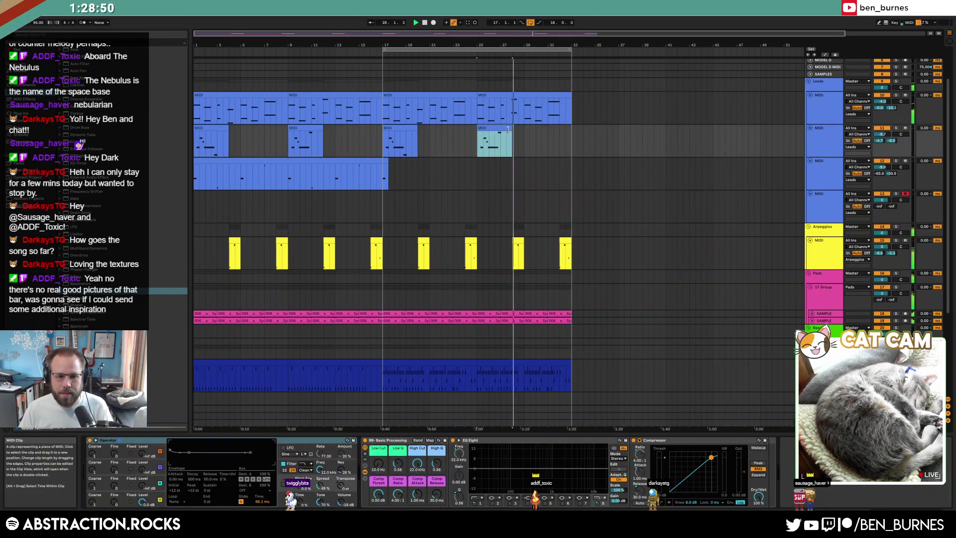
In the first lead's clip at bar 25, duplicate the C4 and C5 notes and lower the copies to A#3 and A#4.
key("space")
double_click(534, 100)
left_click_drag(517, 343, 533, 491)
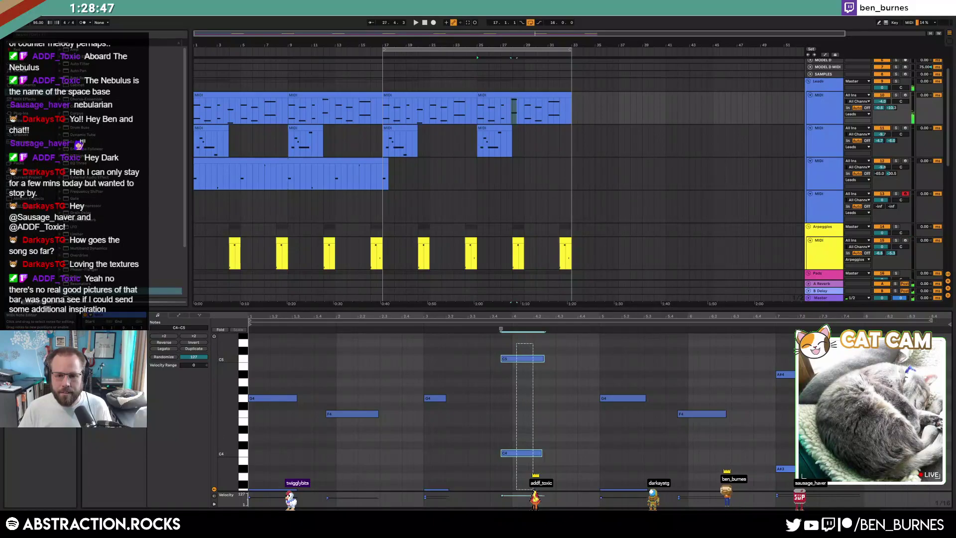
key("ctrl+d")
key("Down")
key("Down")
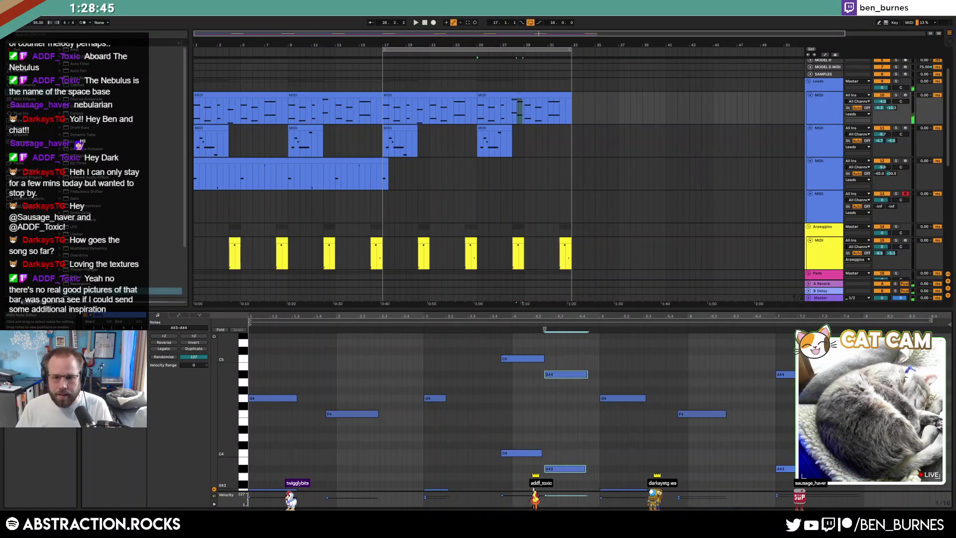
Duplicate the new A#3 and A#4 notes and lower the copies to G3 and G4, just before the existing G notes.
key("ctrl+d")
key("Down")
key("Down")
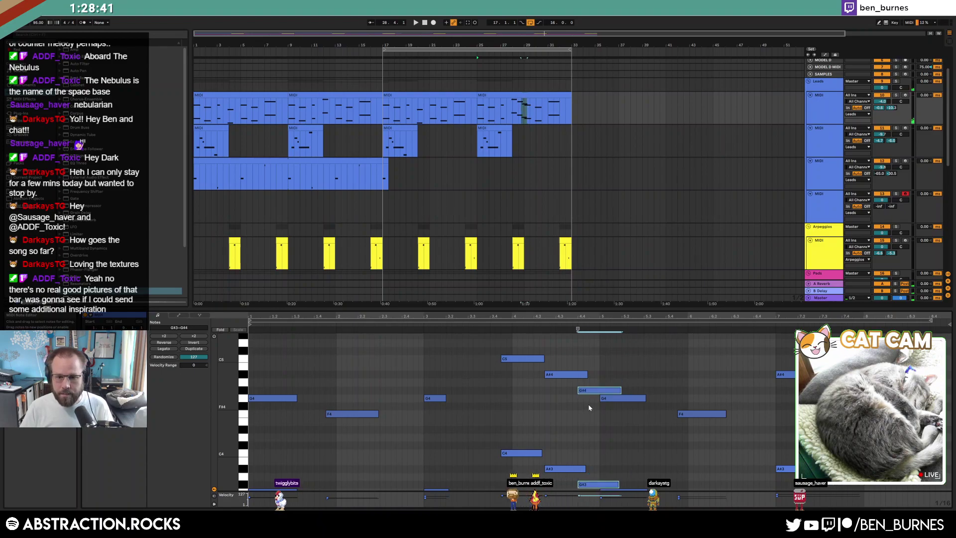
key("Down")
scroll(589, 407, "down", 1)
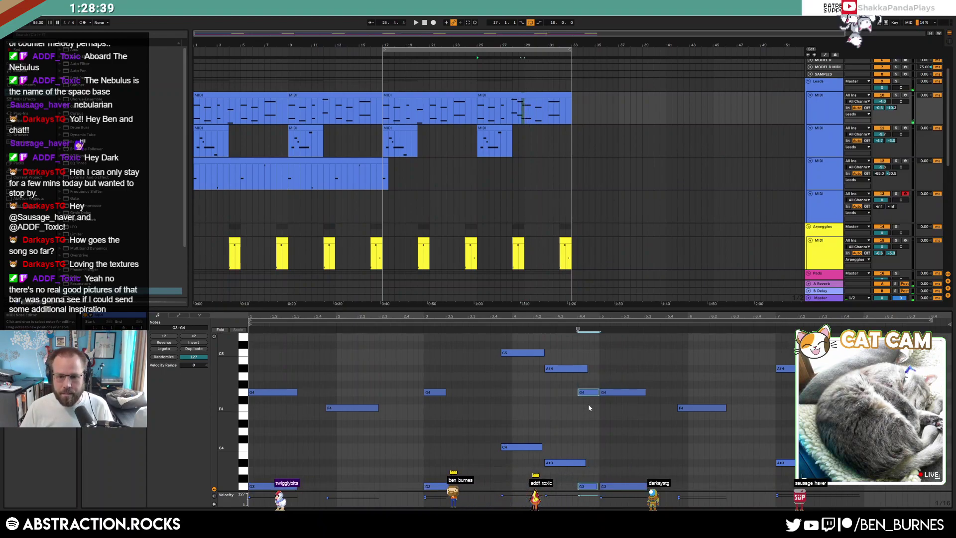
Play the edited lead phrase, shorten the added A#3 and A#4 notes, and check the clip's remaining notes.
left_click(492, 323)
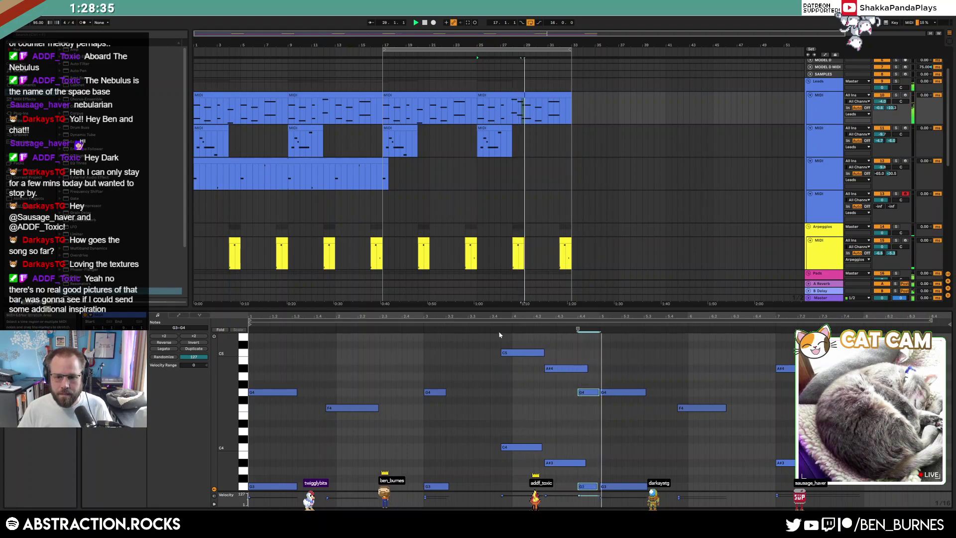
left_click_drag(576, 359, 559, 471)
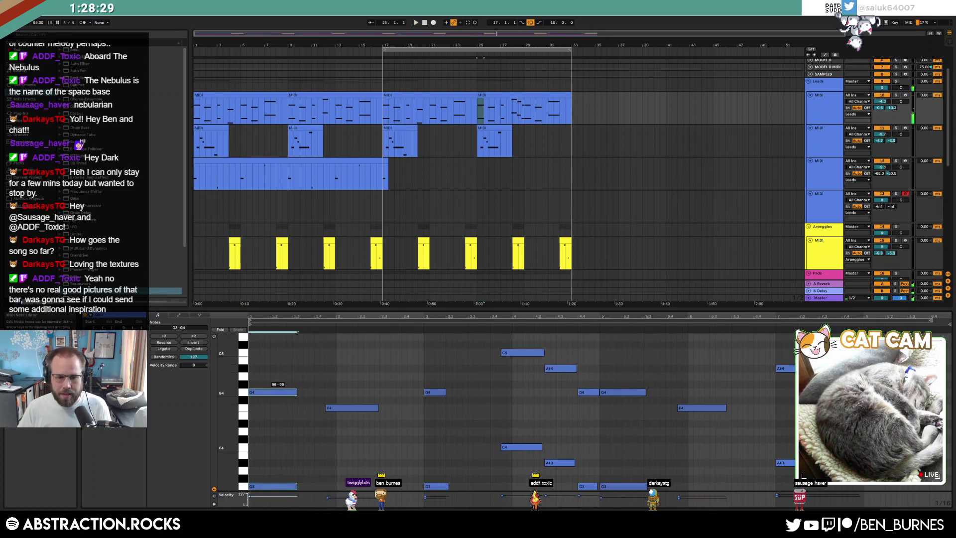
scroll(357, 383, "down", 1)
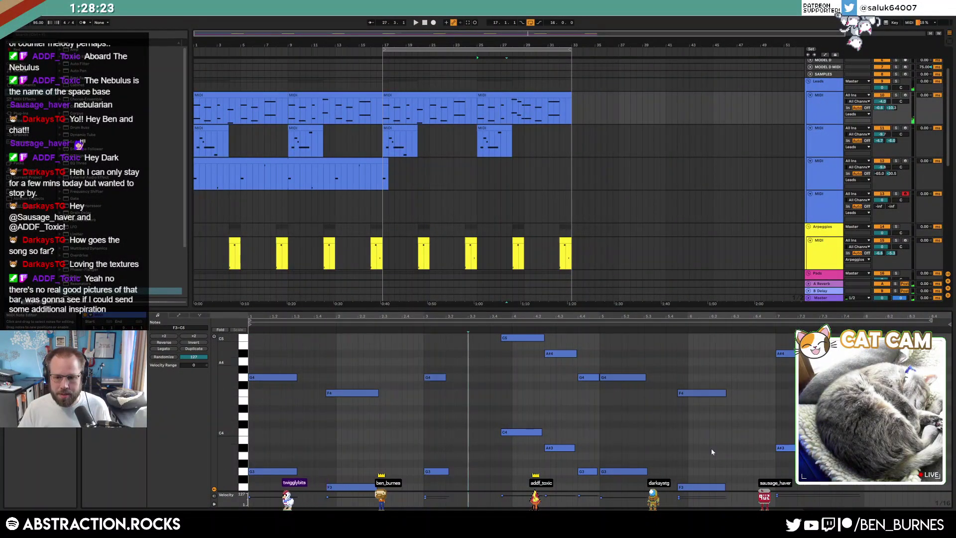
left_click(787, 447)
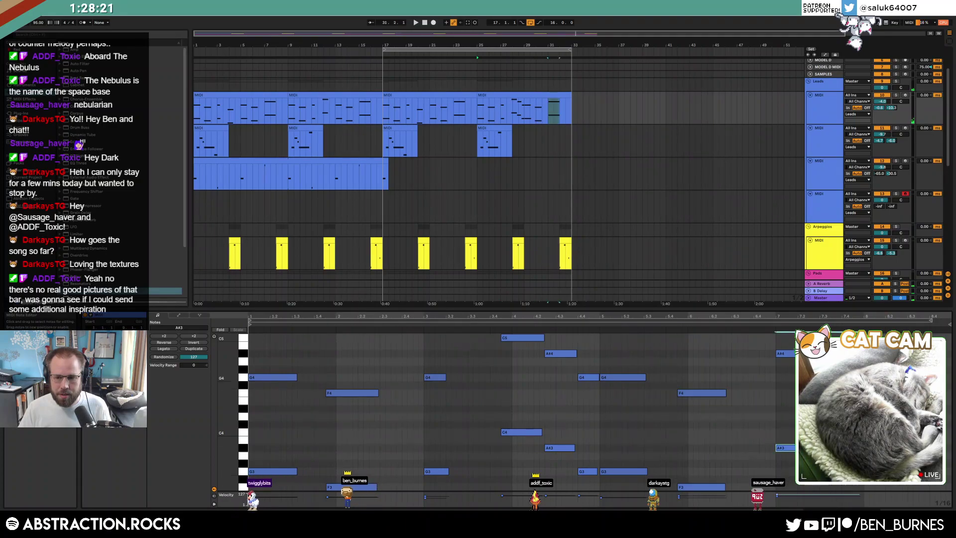
left_click(755, 389)
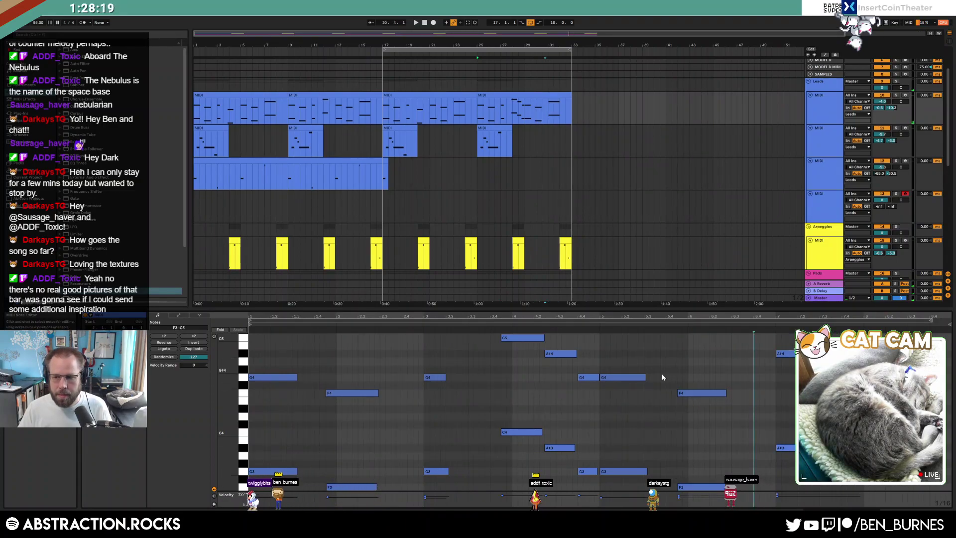
Play the arrangement from the beginning and delete the second lead track's clip at bar 1.
key("shift+Tab")
left_click(424, 23)
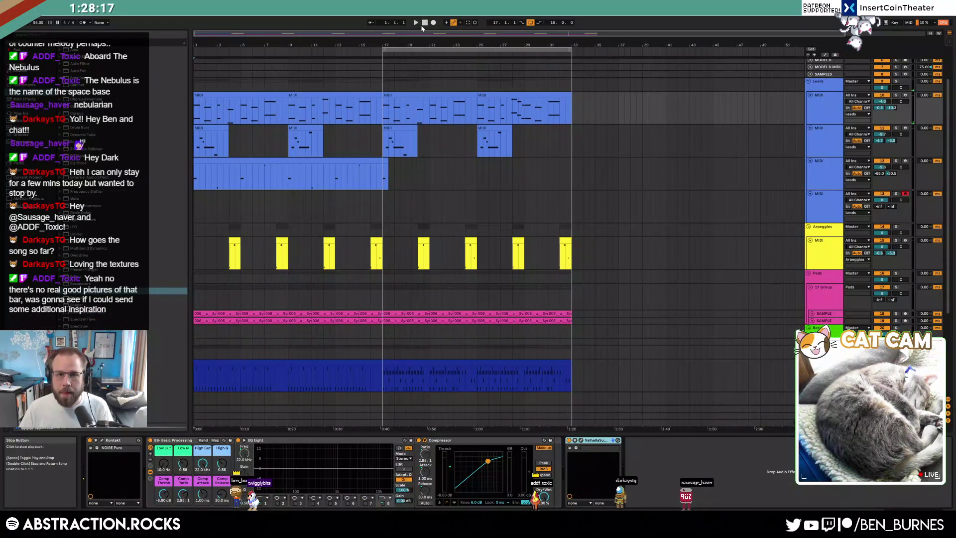
key("space")
left_click_drag(214, 34, 213, 41)
left_click(214, 128)
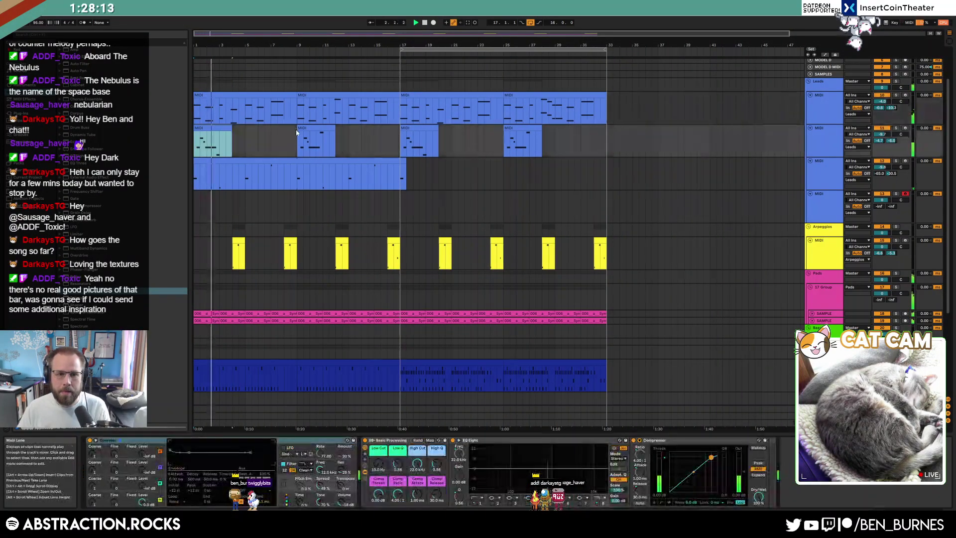
key("Delete")
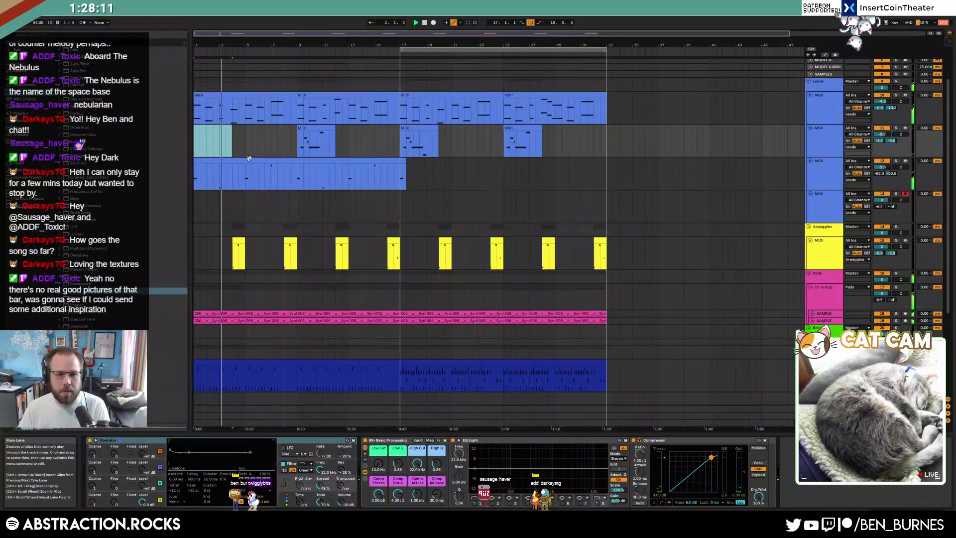
Trim the third lead clip to start at bar 9 and delete the first lead track's opening eight-bar clip.
left_click_drag(195, 173, 298, 172)
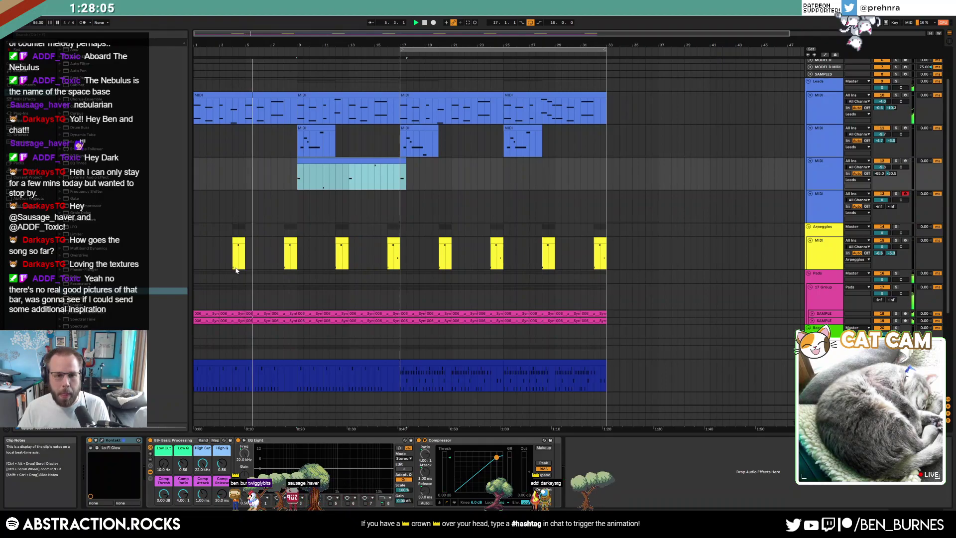
scroll(254, 277, "down", 1)
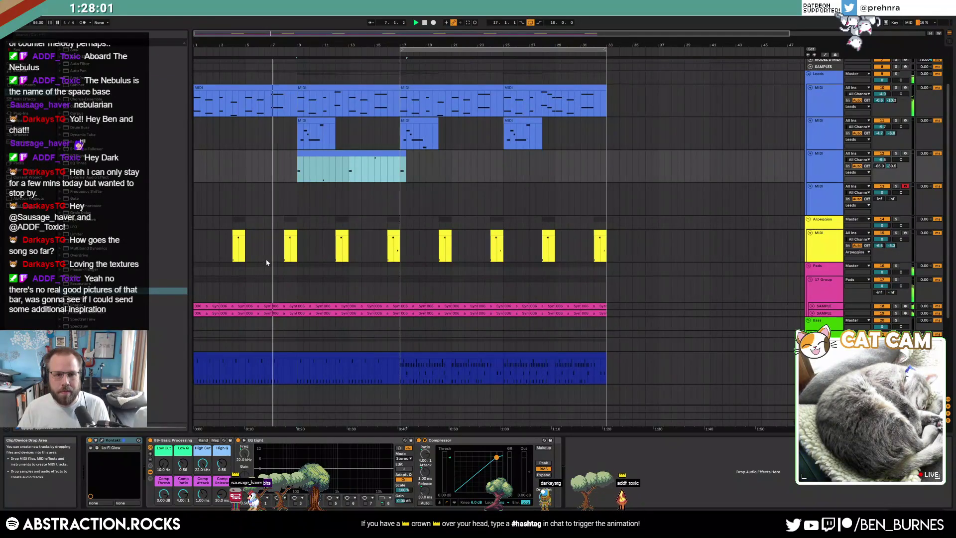
left_click(255, 89)
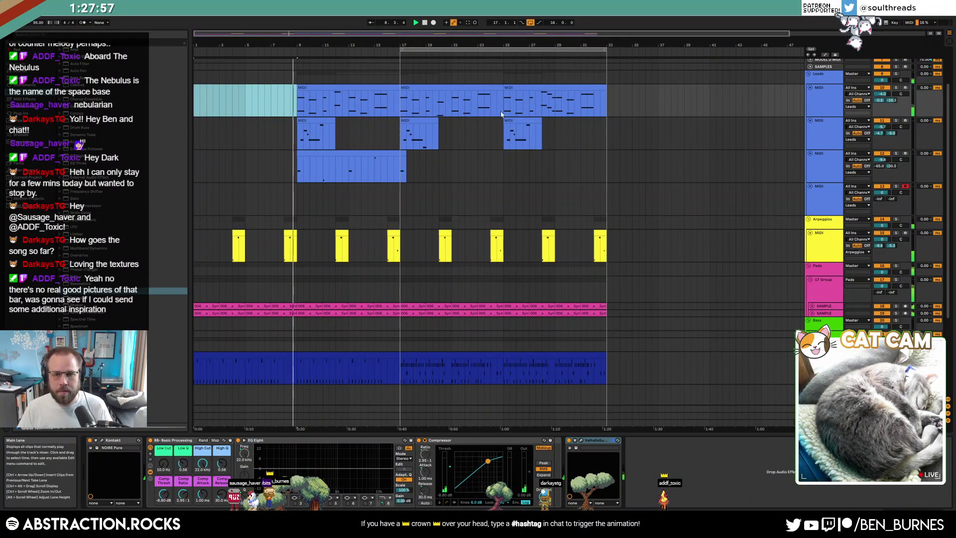
Review the first and second lead tracks' clips from bar 9 onward while the arrangement plays.
left_click(522, 88)
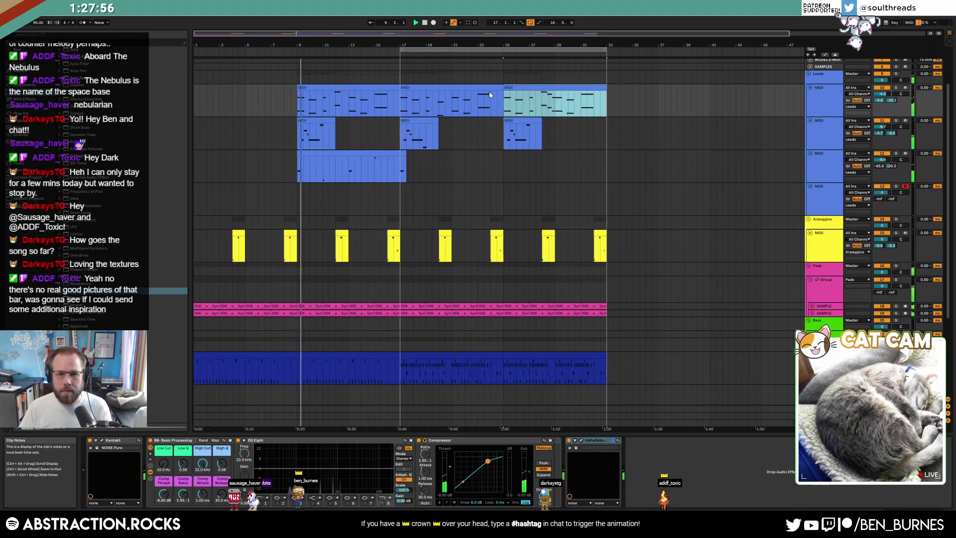
left_click(462, 87)
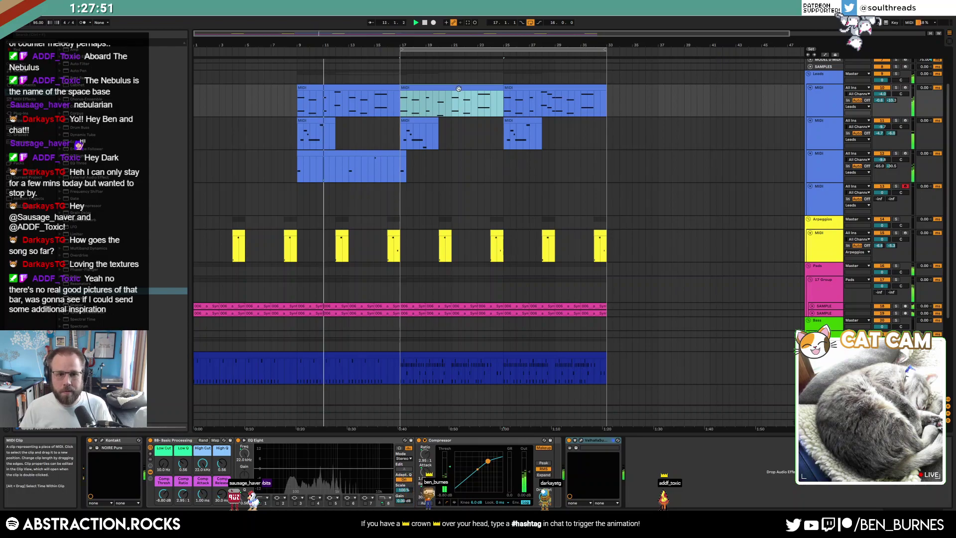
left_click(407, 127)
left_click(300, 121)
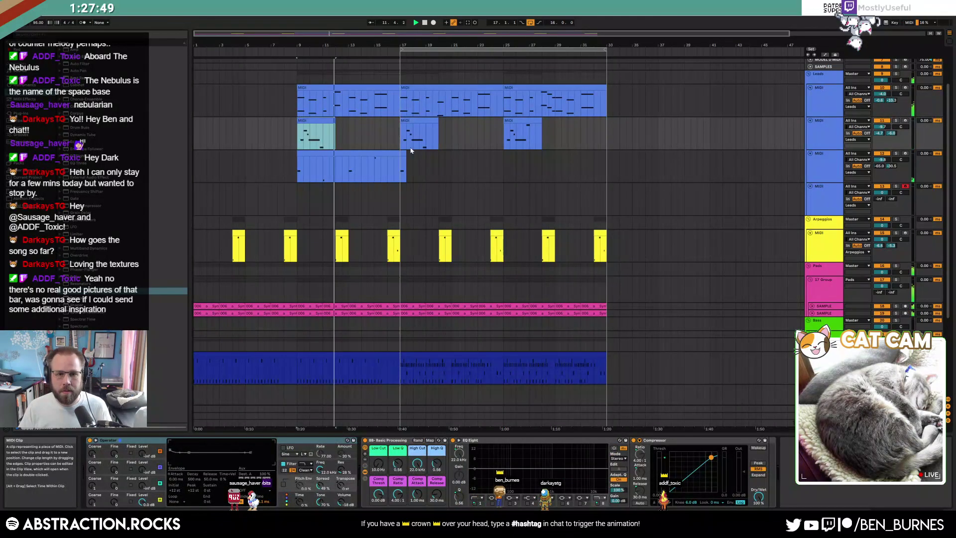
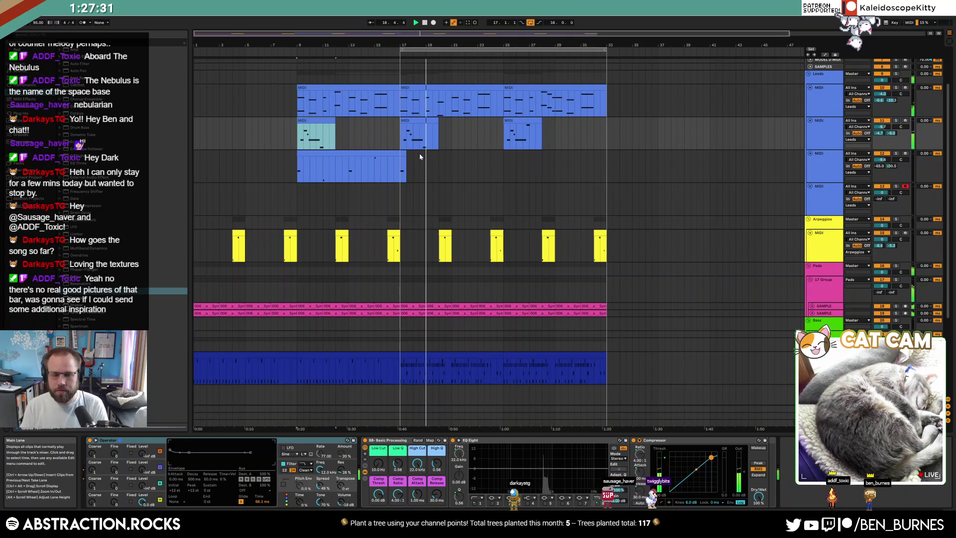
Open the drum clip at bar 17, shift its first bar's fourth-beat kick a sixteenth earlier, and add a kick before the second bar.
key("space")
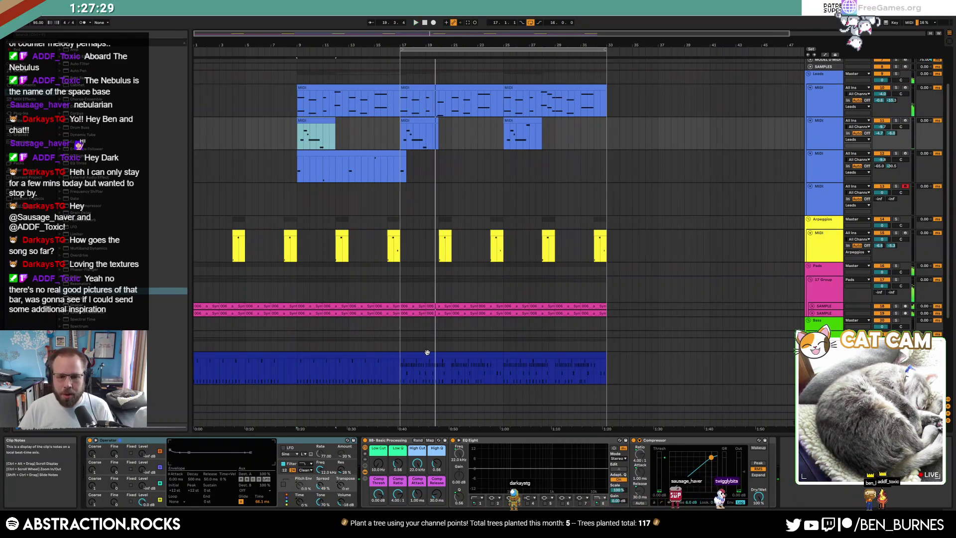
double_click(428, 354)
key("space")
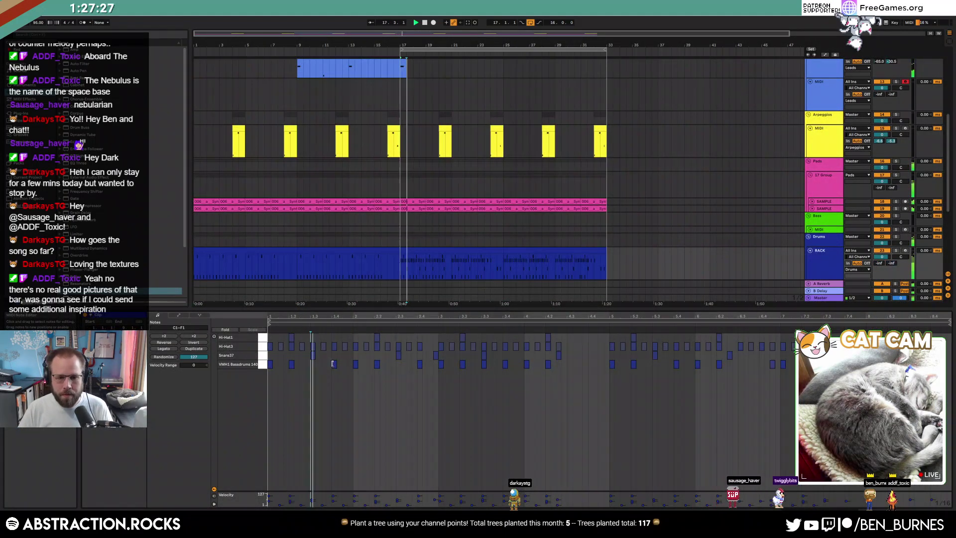
key("space")
left_click(334, 365)
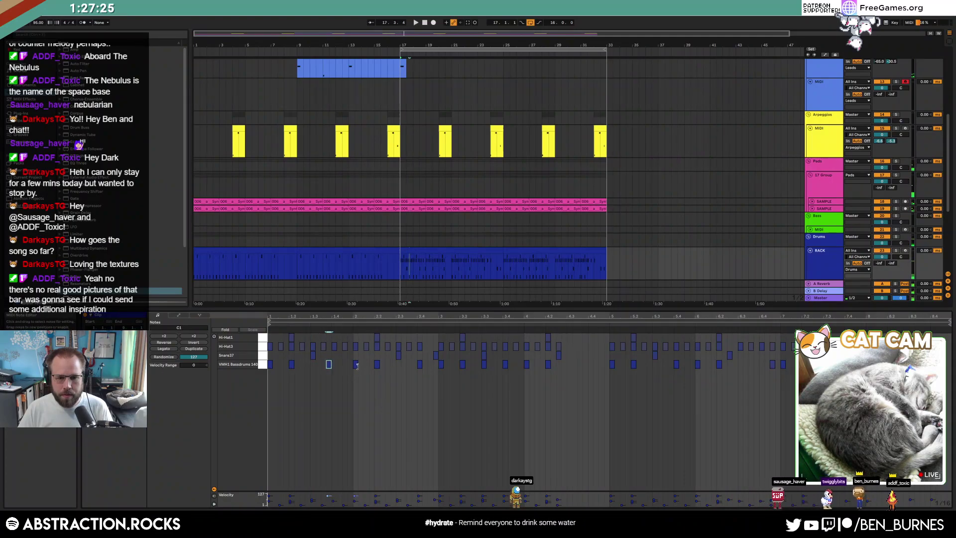
key("space")
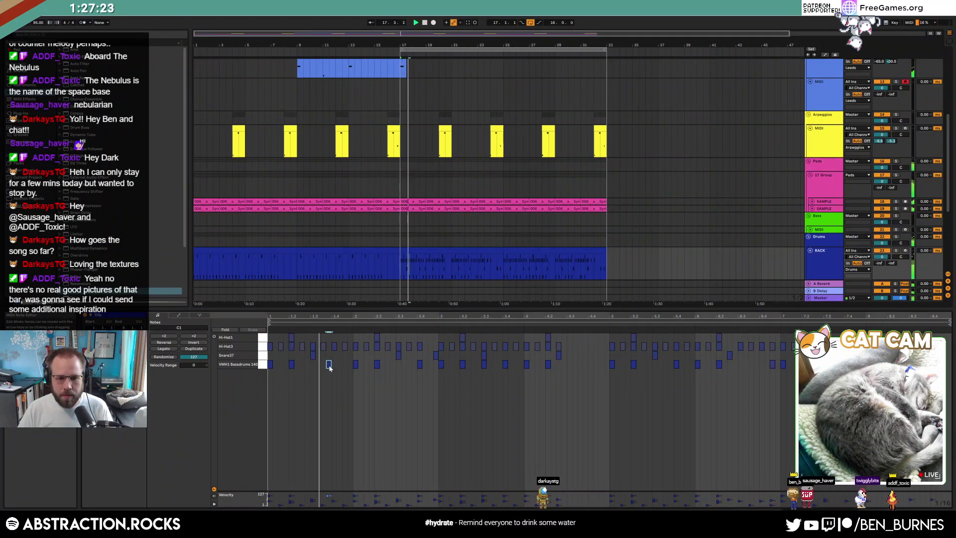
left_click_drag(358, 367, 348, 369)
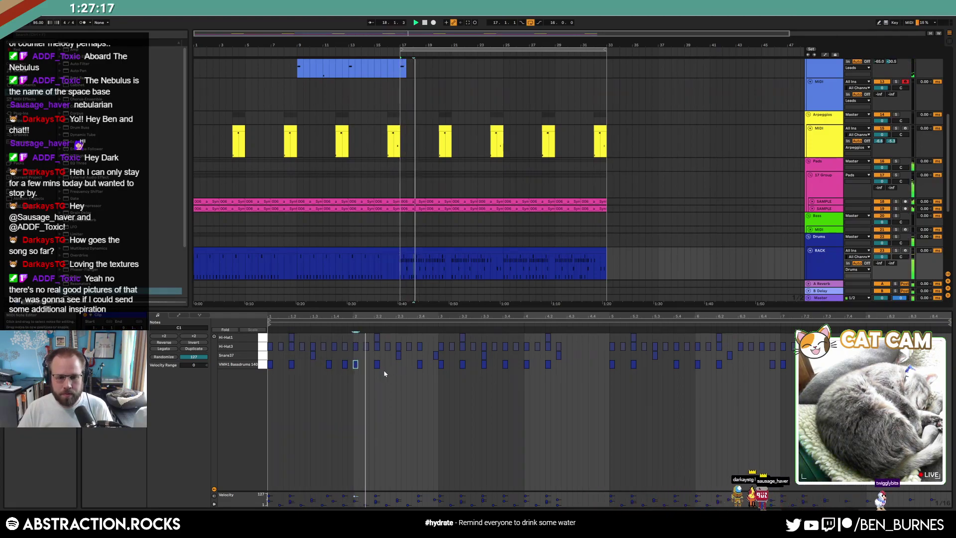
left_click(343, 349)
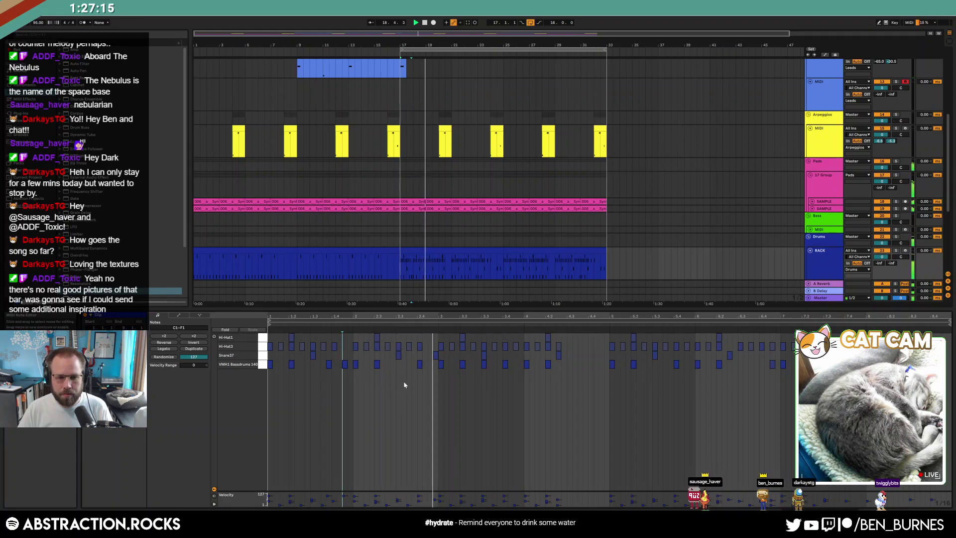
Move the drum clip's kicks from late bar 3 into bar 4 earlier, and add a Snare37 hit early in bar 4.
left_click_drag(505, 365, 501, 365)
key("space")
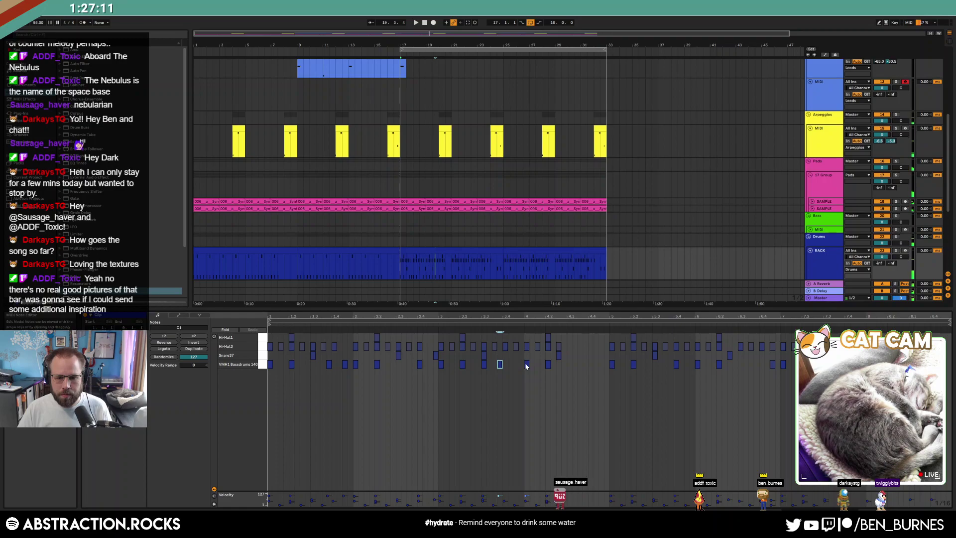
left_click(531, 360)
double_click(532, 355)
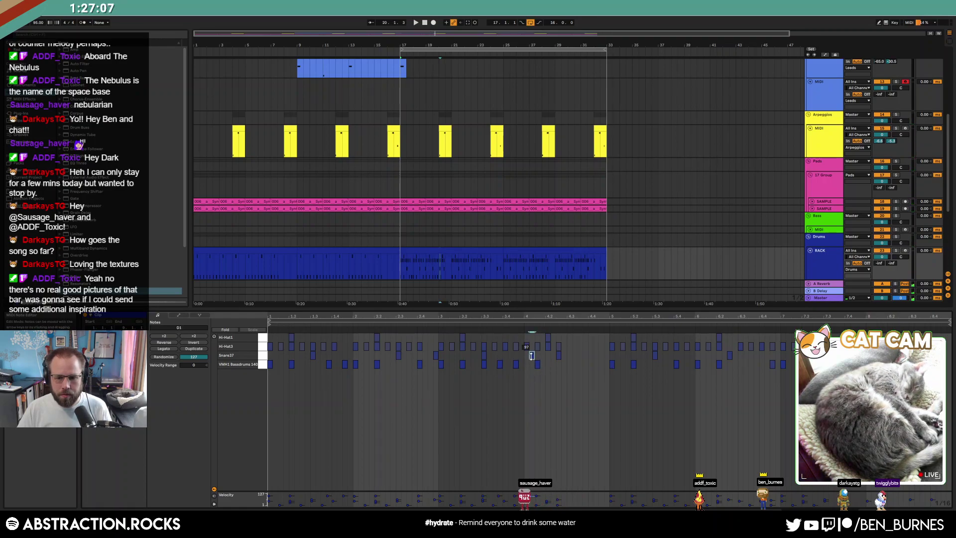
key("space")
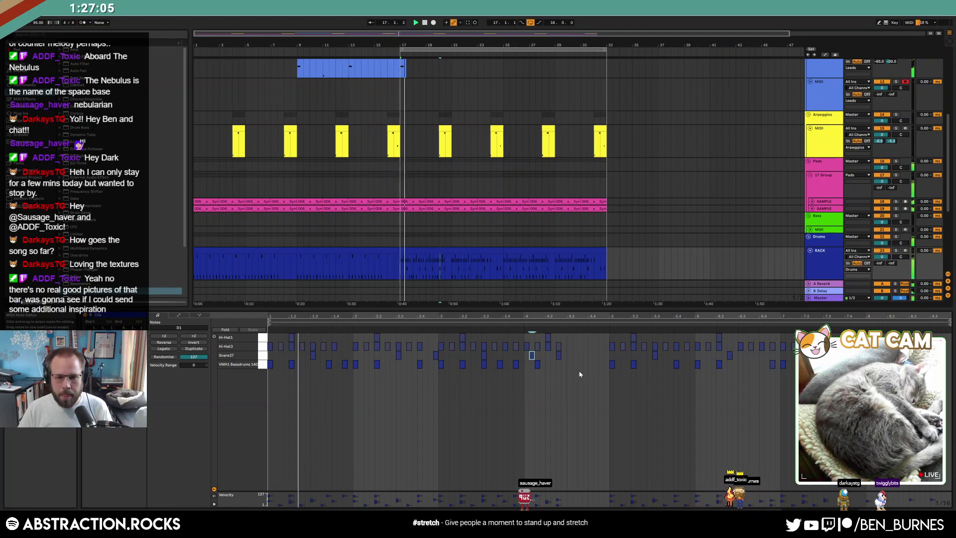
Extend the drum clip that starts at bar 17 to bar 33, replacing the clip that follows it.
left_click(445, 269)
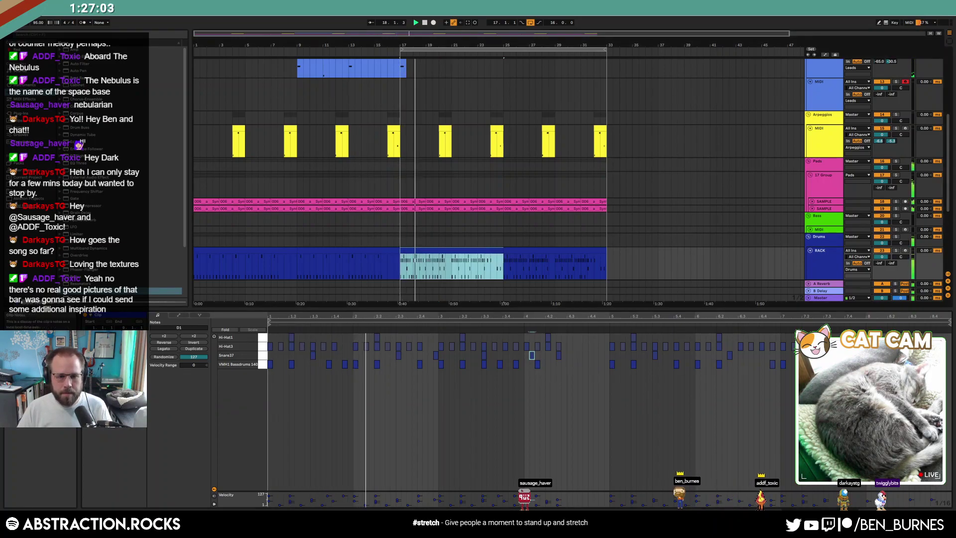
left_click_drag(500, 250, 605, 260)
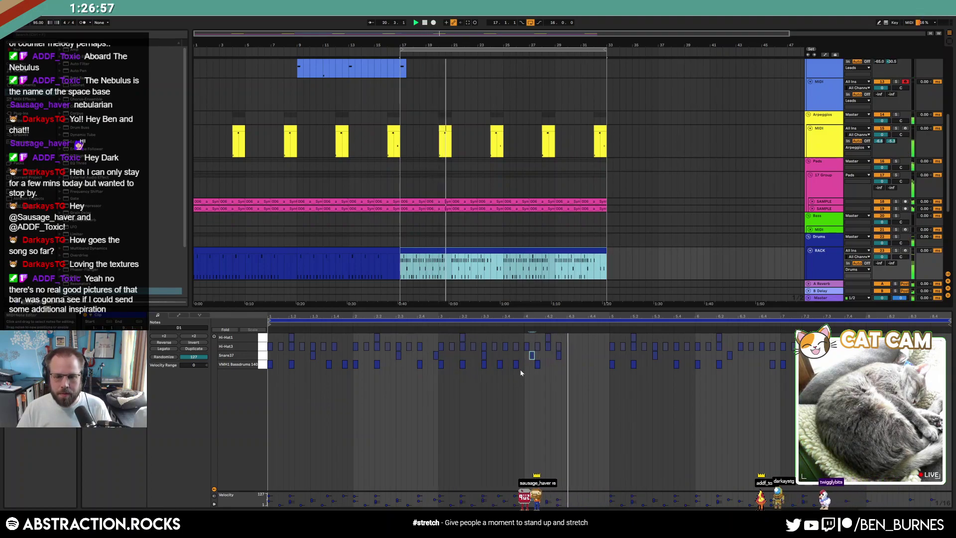
key("shift+Tab")
key("shift+Tab")
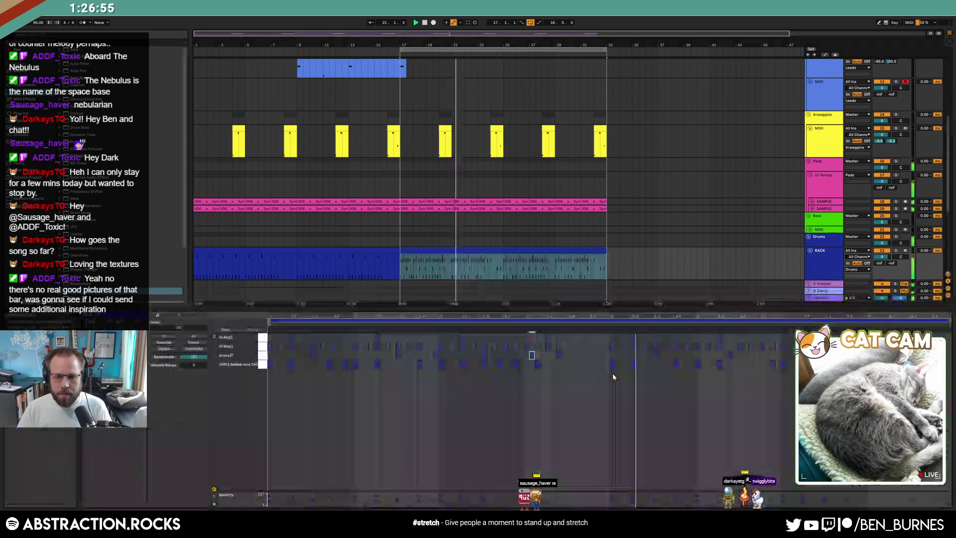
Shift the fourth-beat kick in the drum clip's bar 5 a sixteenth earlier and add a kick just before bar 6.
left_click(675, 366)
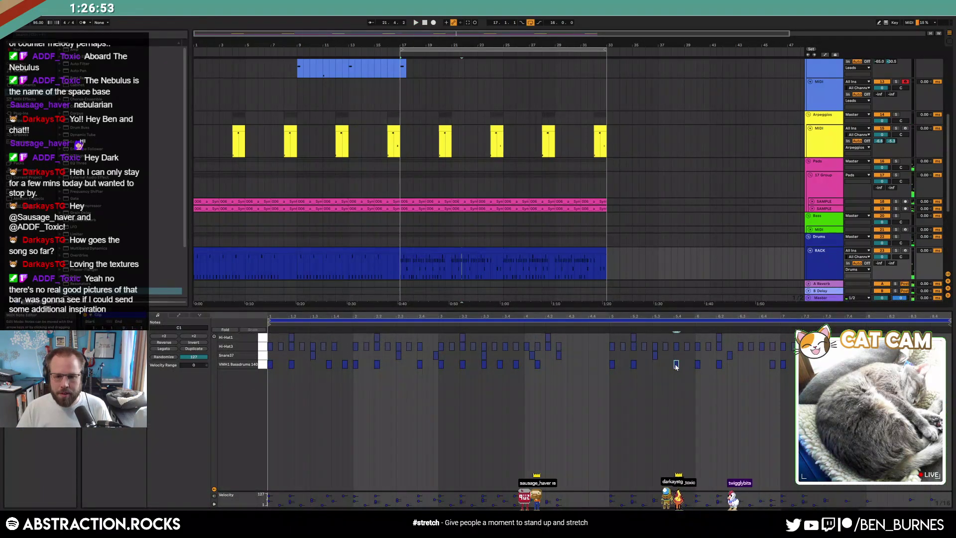
key("Left")
double_click(686, 365)
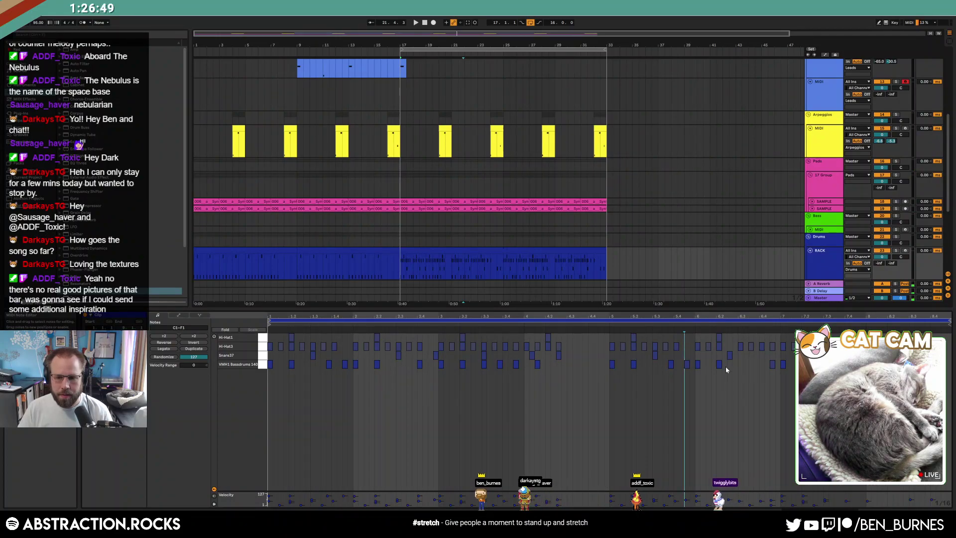
left_click(686, 365)
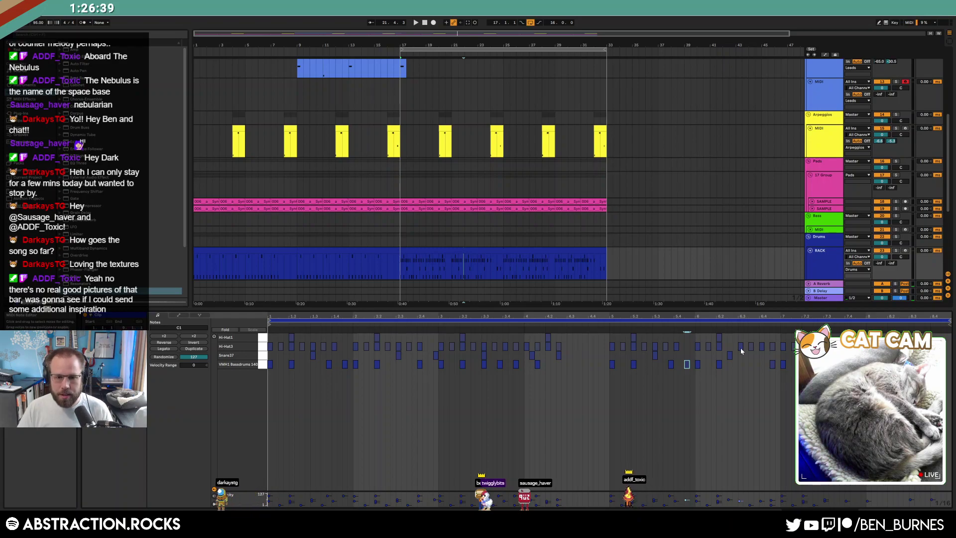
key("shift+Tab")
left_click(507, 251)
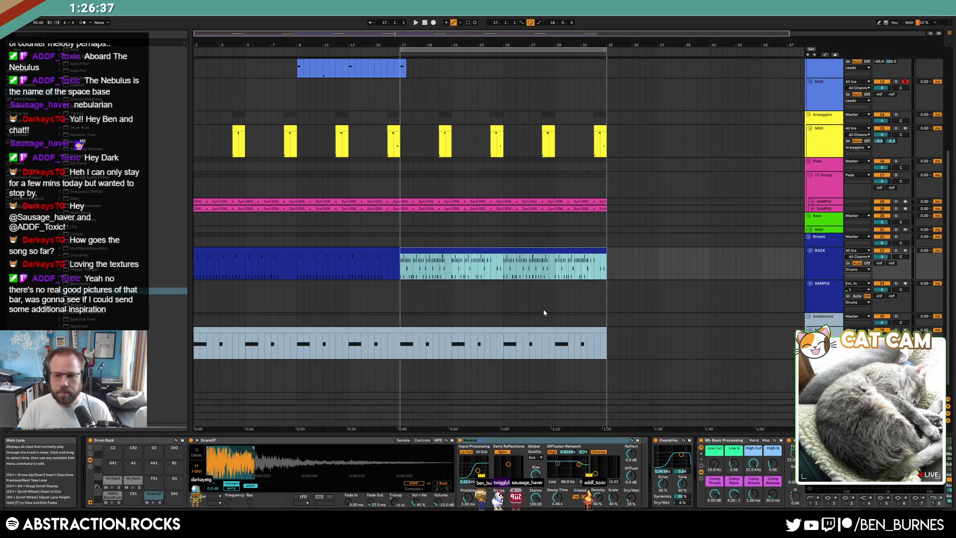
Insert a MIDI track below the existing arpeggio track and create a four-bar clip on it from bar 17.
scroll(812, 170, "up", 1)
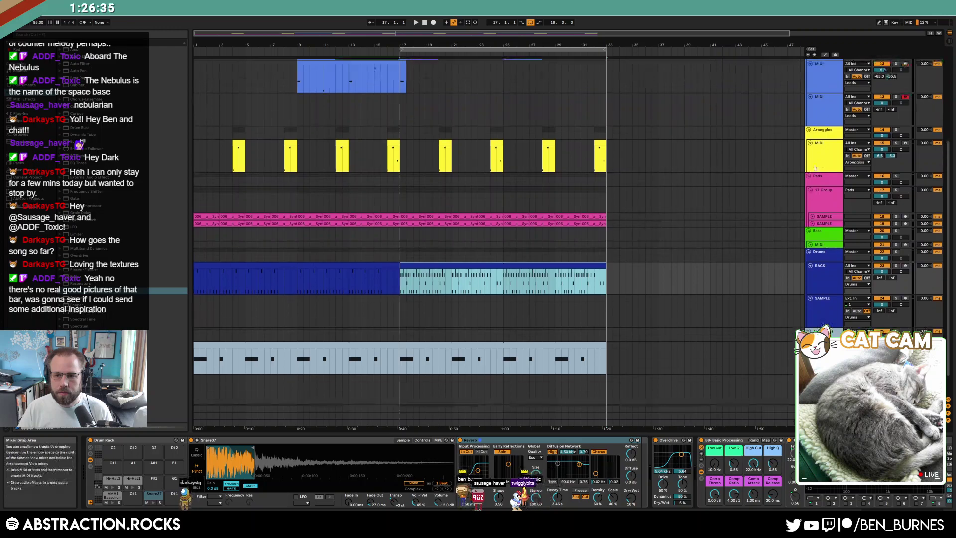
left_click(823, 163)
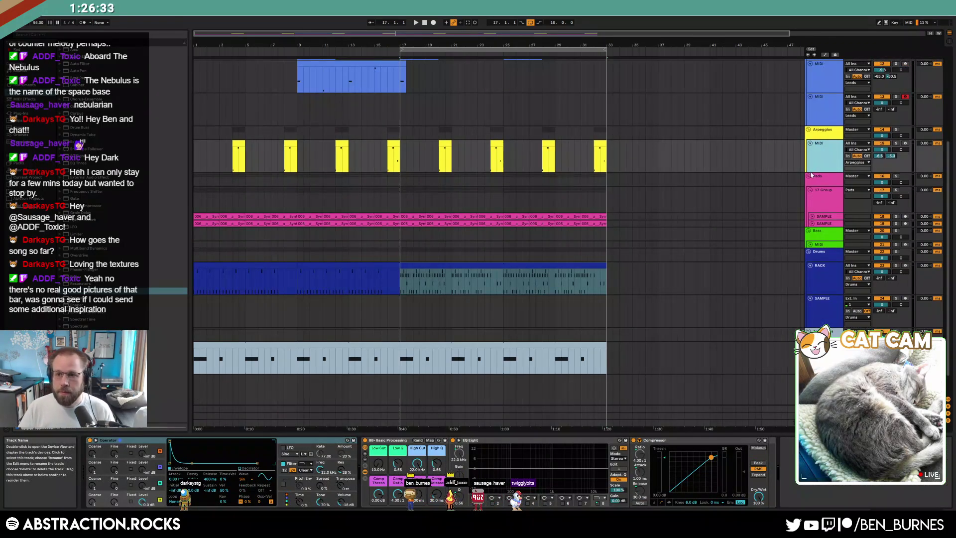
key("ctrl+shift+t")
left_click(809, 176)
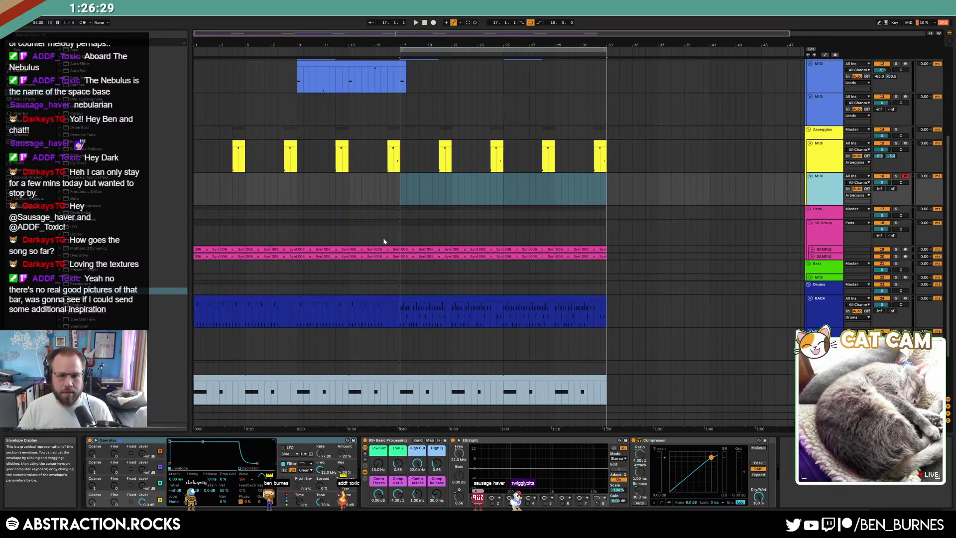
left_click(401, 193)
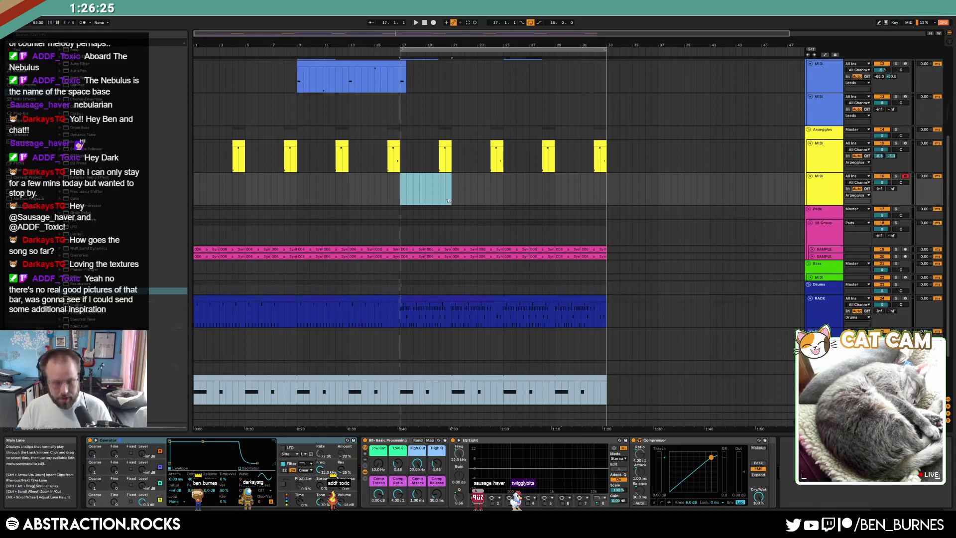
double_click(448, 199)
Enter a rising arpeggio of G3, A#3, C4, D#4 and G4 from the clip's start, each note three sixteenths long.
mouse_move(228, 420)
left_mouse_down()
mouse_move(213, 424)
mouse_move(301, 413)
left_mouse_up()
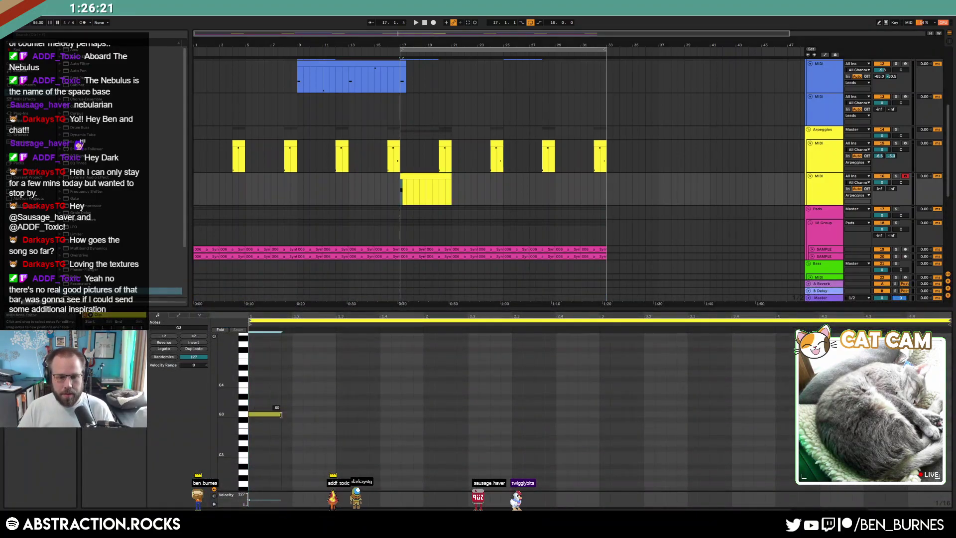
key("ctrl+d")
key("Up")
key("Up")
key("ctrl+d")
key("Up")
key("Up")
key("ctrl+d")
key("Up")
key("Up")
key("Up")
key("ctrl+d")
key("Up")
key("Up")
key("Up")
key("Up")
Continue the arpeggio downward after G4 with equally long D4, A#3 and G3 notes.
key("ctrl+d")
key("Down")
key("Down")
key("Down")
key("Down")
key("ctrl+d")
key("Down")
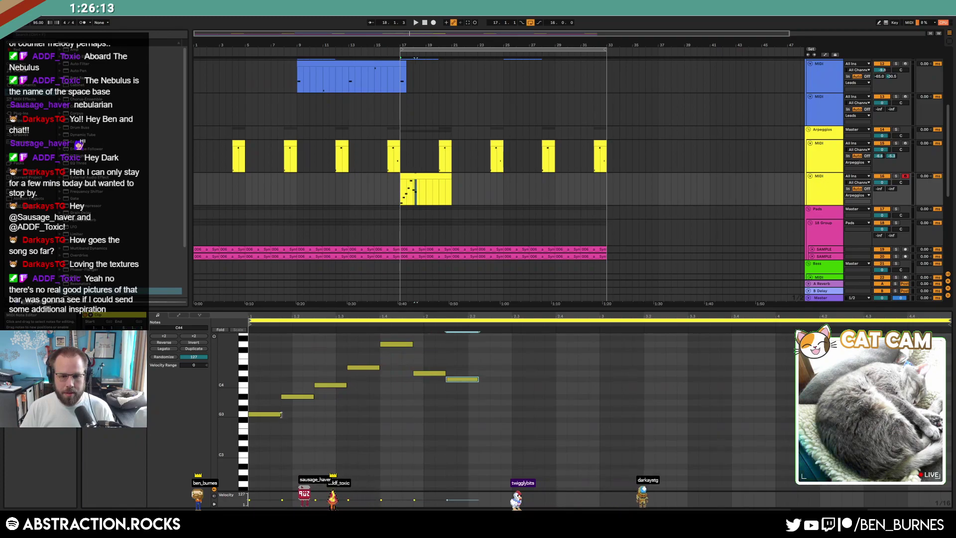
key("Down")
key("ctrl+d")
key("Down")
key("Down")
key("Down")
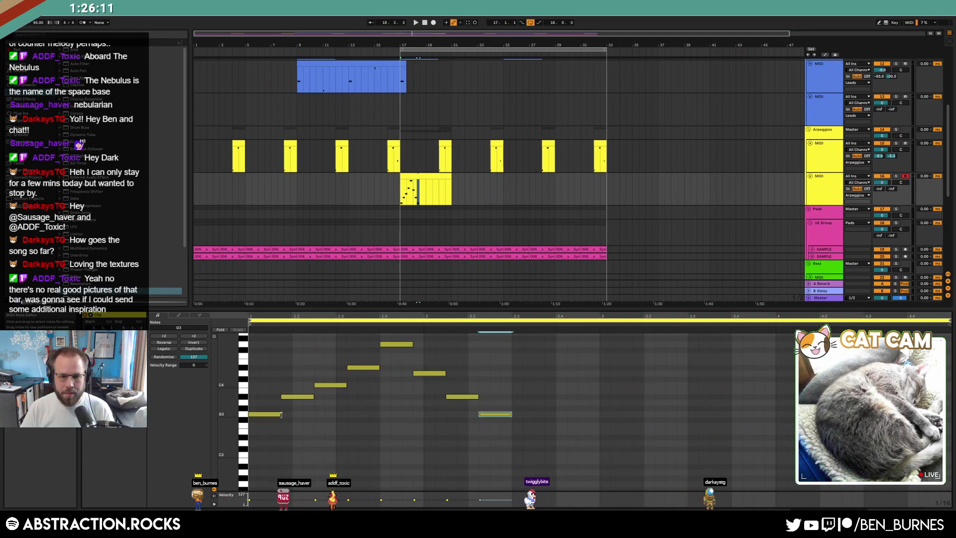
Play the arpeggio and raise its sixth note, directly after G4, to D#4.
key("space")
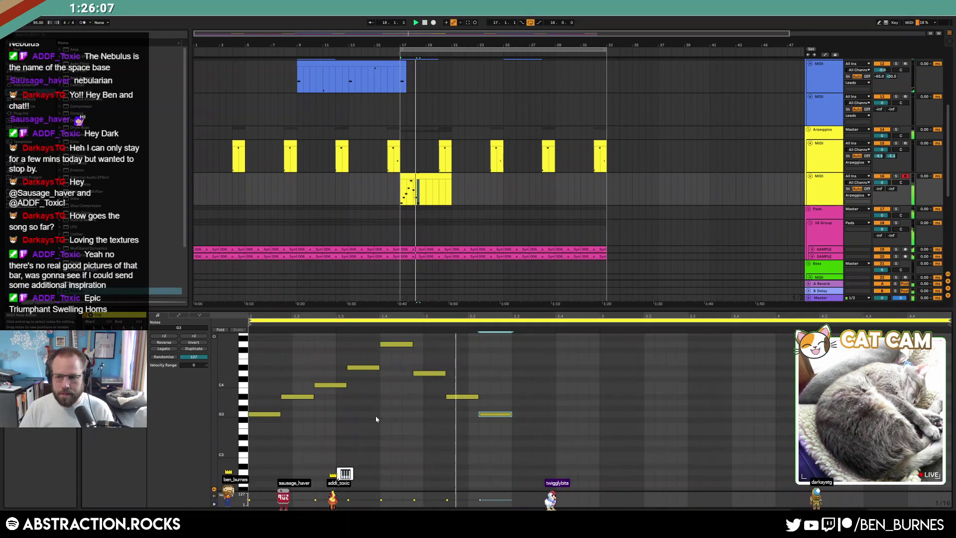
left_click(421, 373)
key("Up")
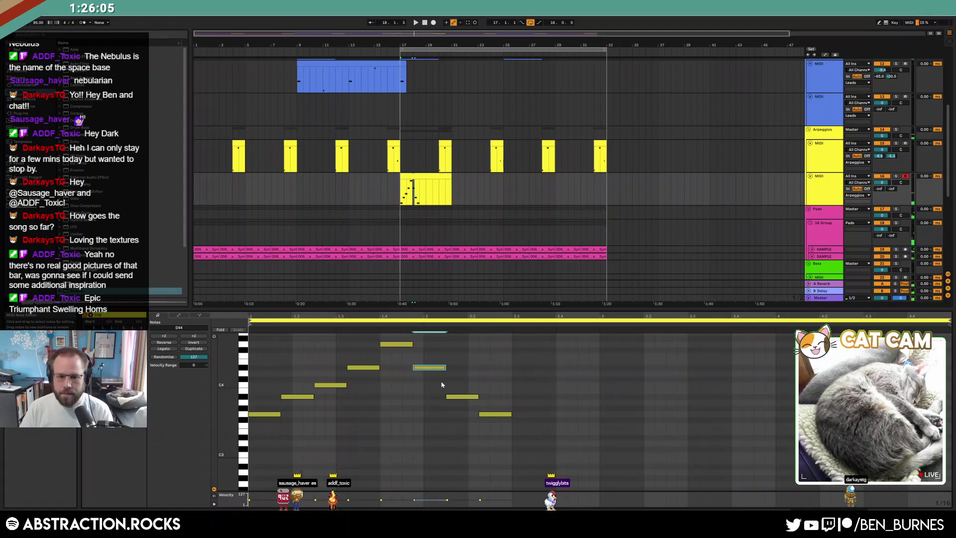
Extend the arpeggio's descending end with G#3, F3, D#3 and a short C3, and play it back.
left_click(500, 414)
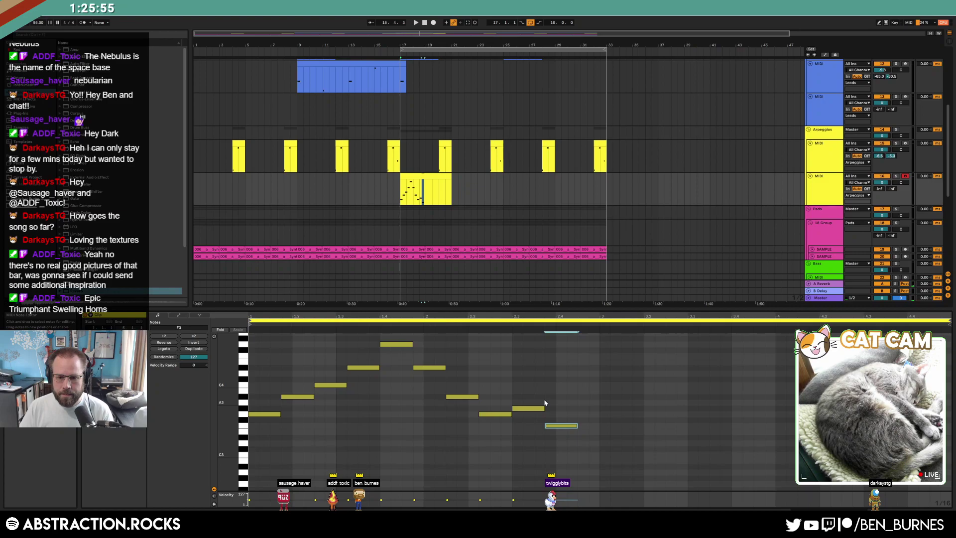
double_click(569, 438)
key("space")
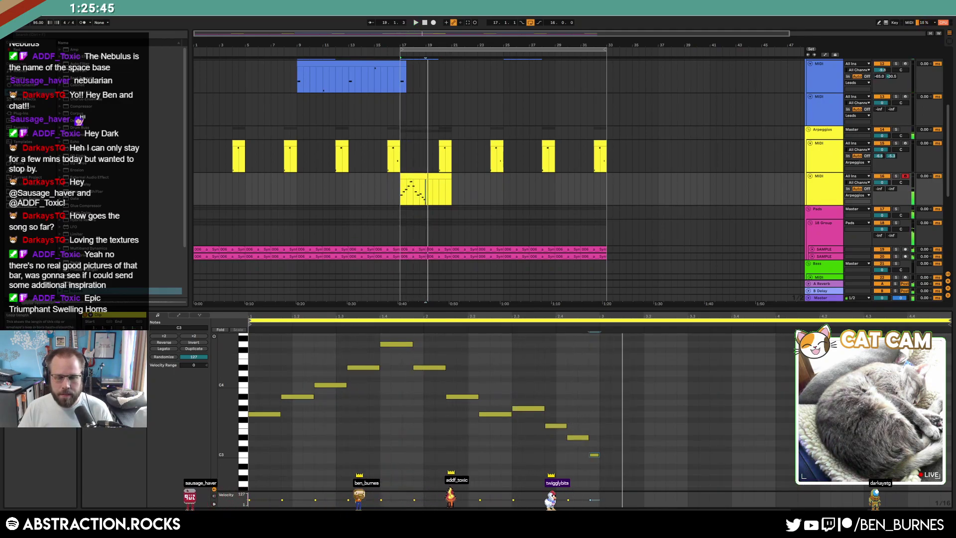
key("space")
Remove the closing C3 and place D#3 directly after F3 as the arpeggio's last note.
left_click(555, 425)
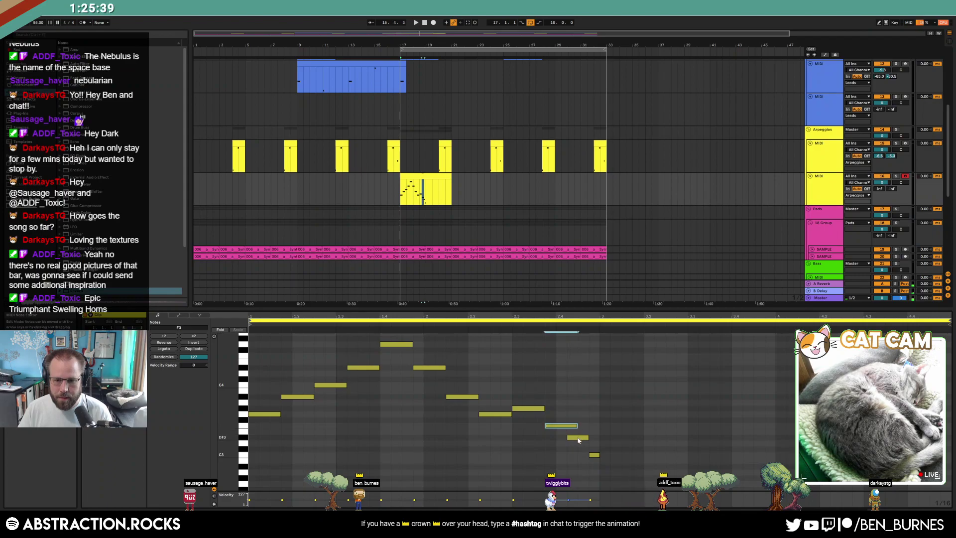
key("Up")
key("Up")
key("shift+Right")
Set the arpeggio clip's loop length to 2 bars and play the looped phrase.
left_click(470, 327)
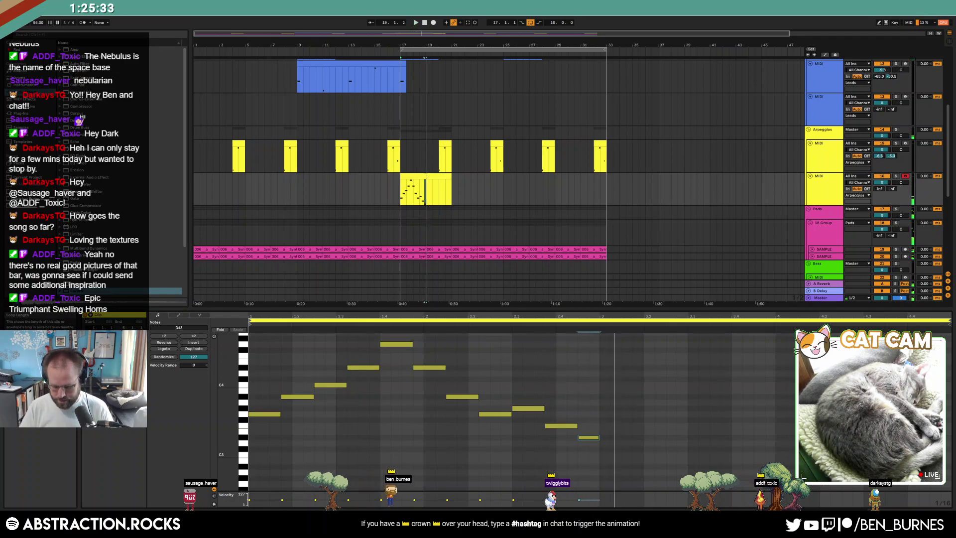
type("2")
key("Return")
key("space")
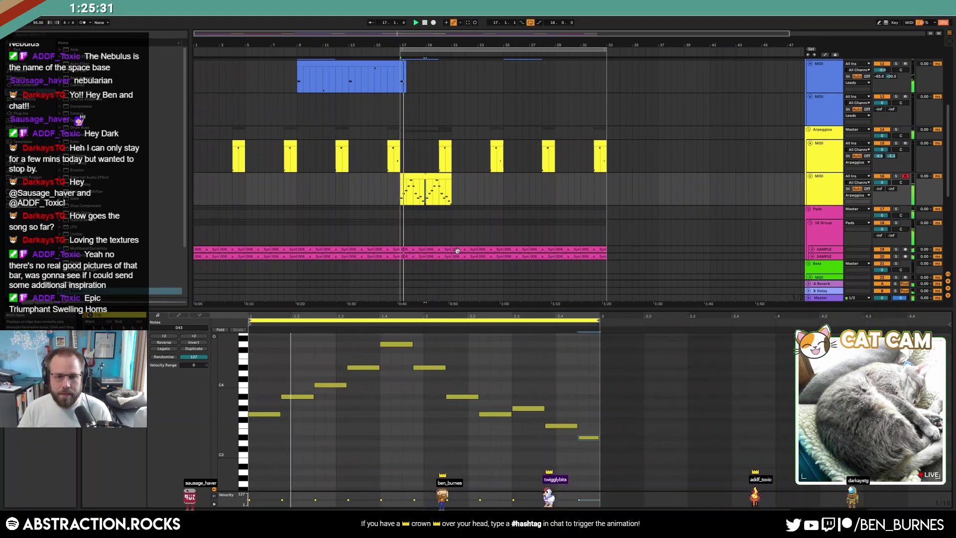
Reshape the new arpeggio's Operator envelope into a quick decay without sustain, and extend its clip to bar 33.
key("shift+Tab")
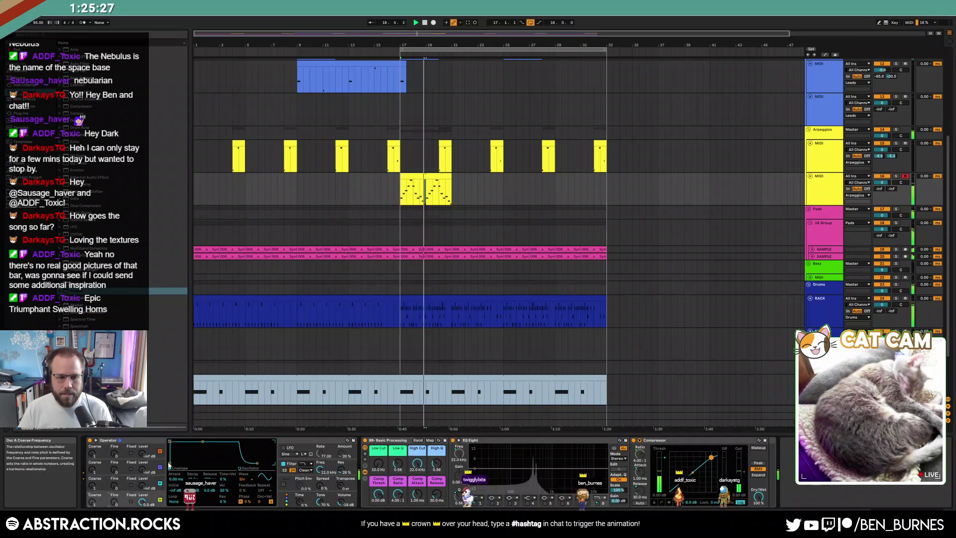
left_click_drag(203, 442, 192, 464)
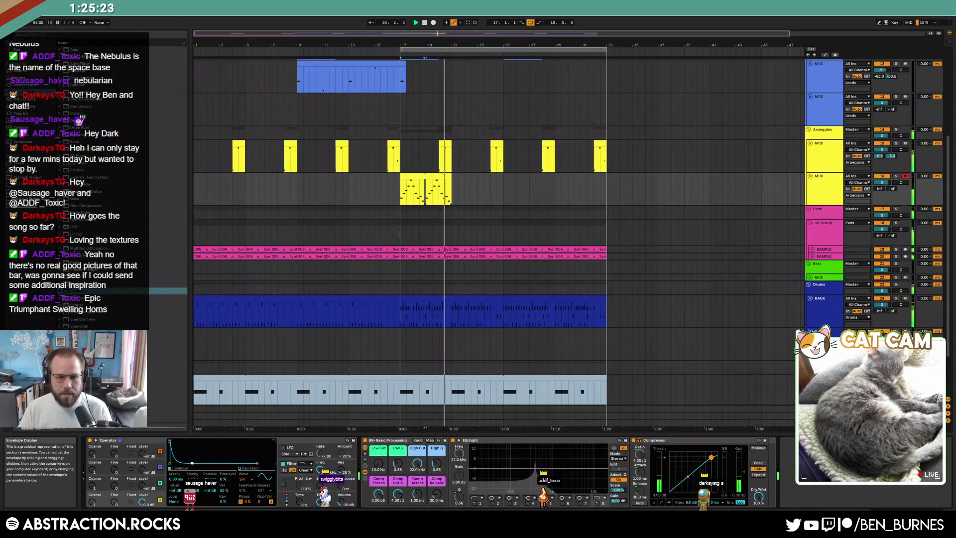
left_click_drag(450, 176, 606, 187)
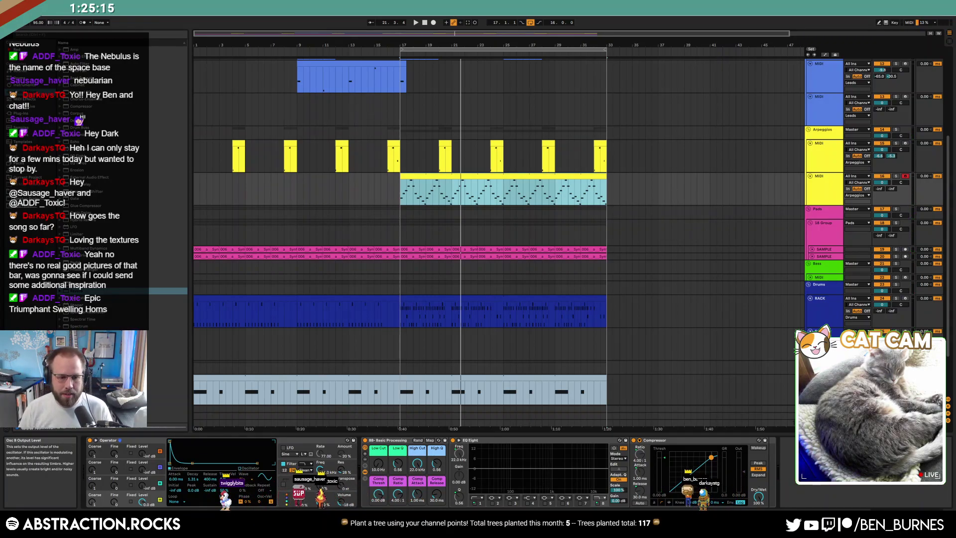
Bring in oscillator B on the arpeggio's Operator, set its waveform to Square 3, and play the section.
left_click(141, 490)
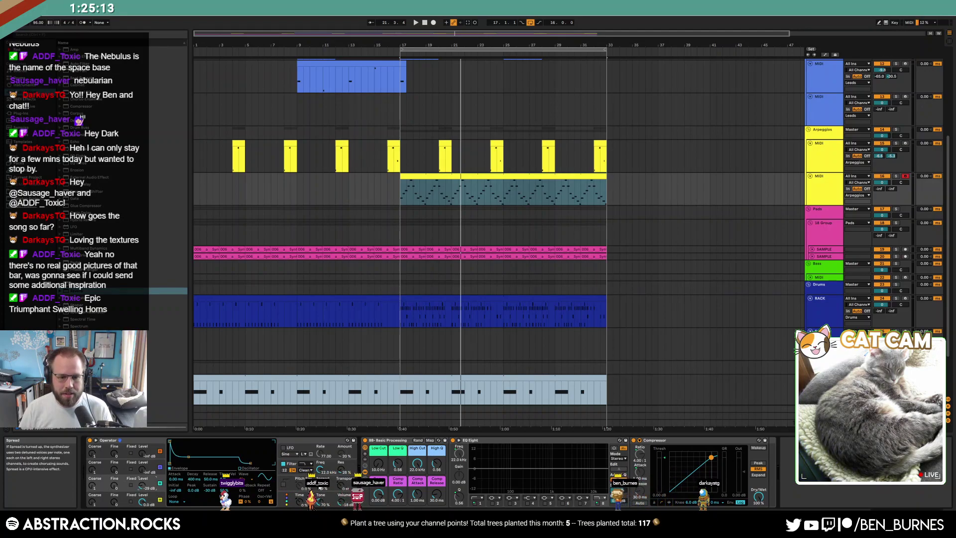
left_click_drag(320, 485, 321, 476)
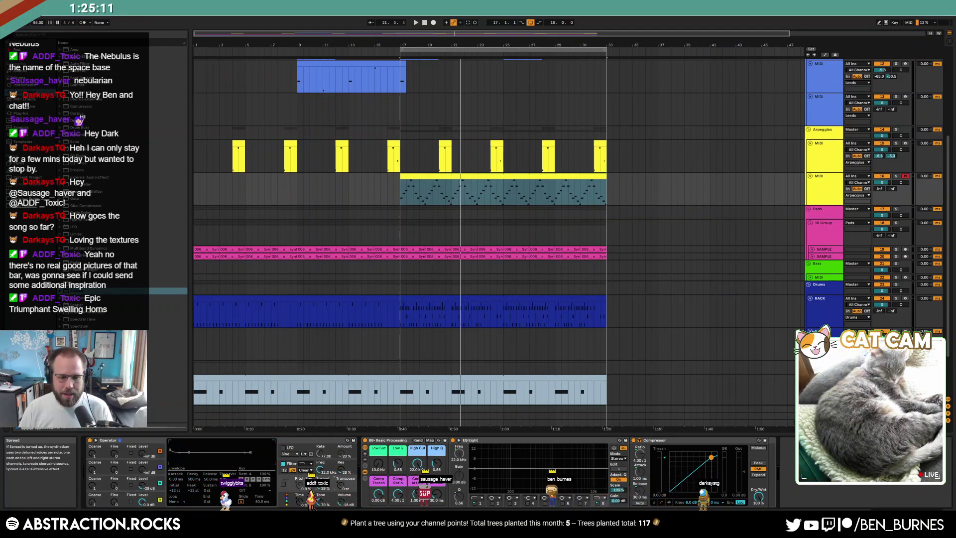
left_click_drag(156, 492, 156, 490)
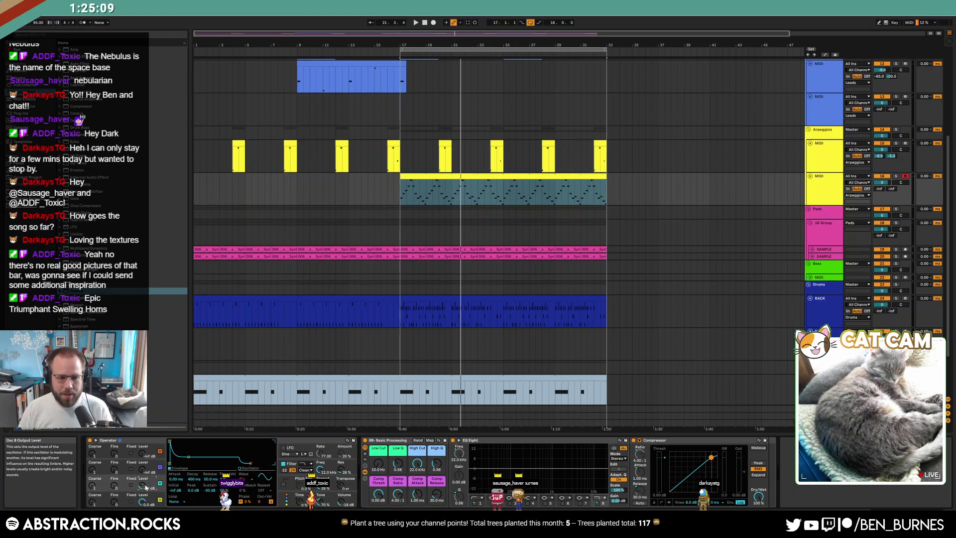
left_click_drag(321, 485, 320, 482)
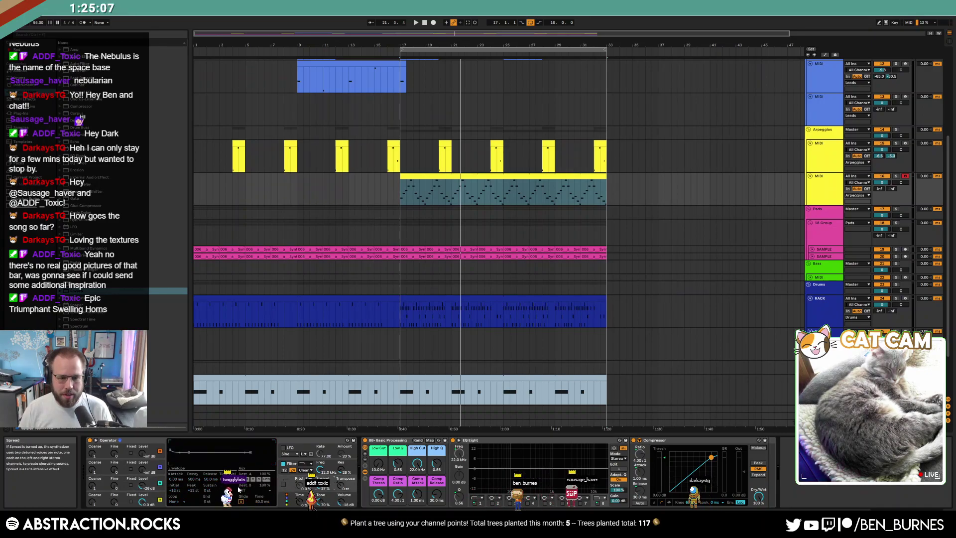
left_click(145, 485)
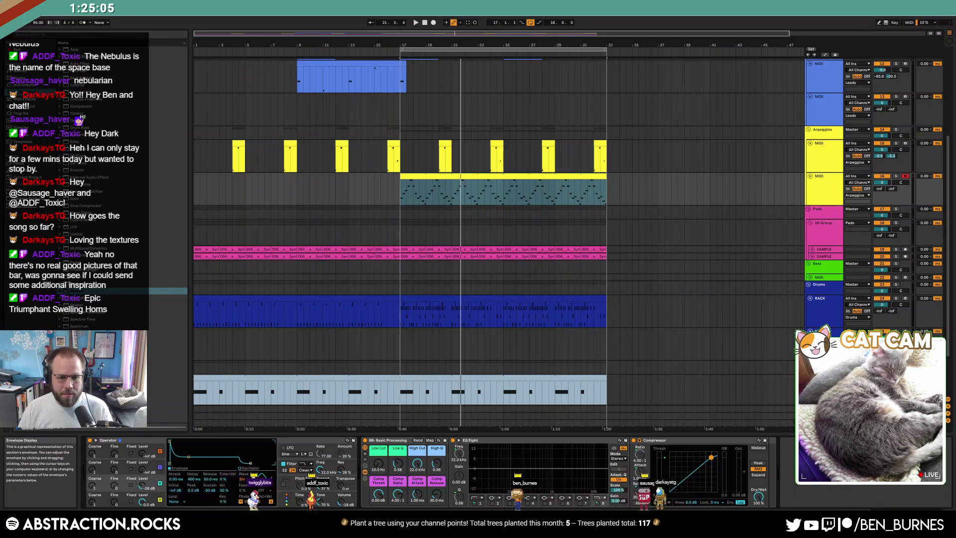
left_click(244, 479)
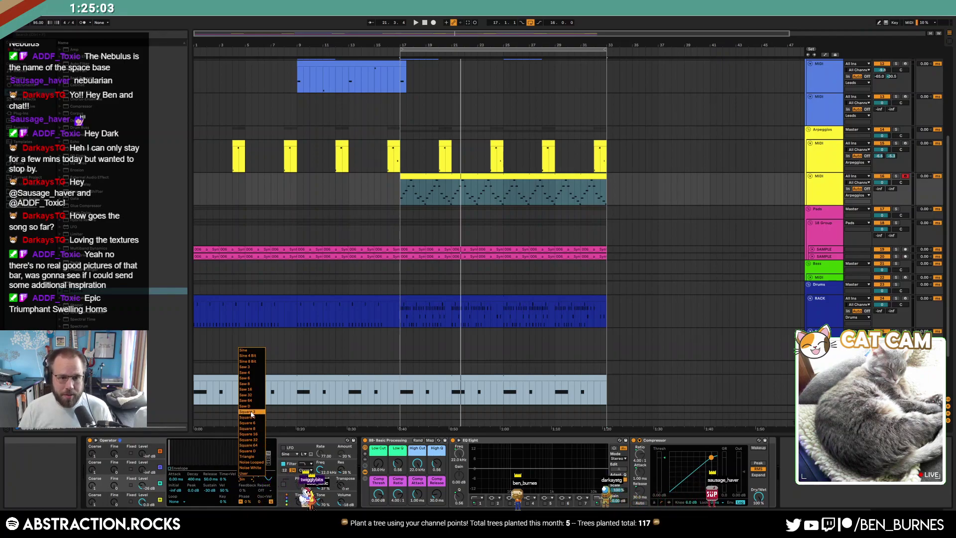
left_click(251, 413)
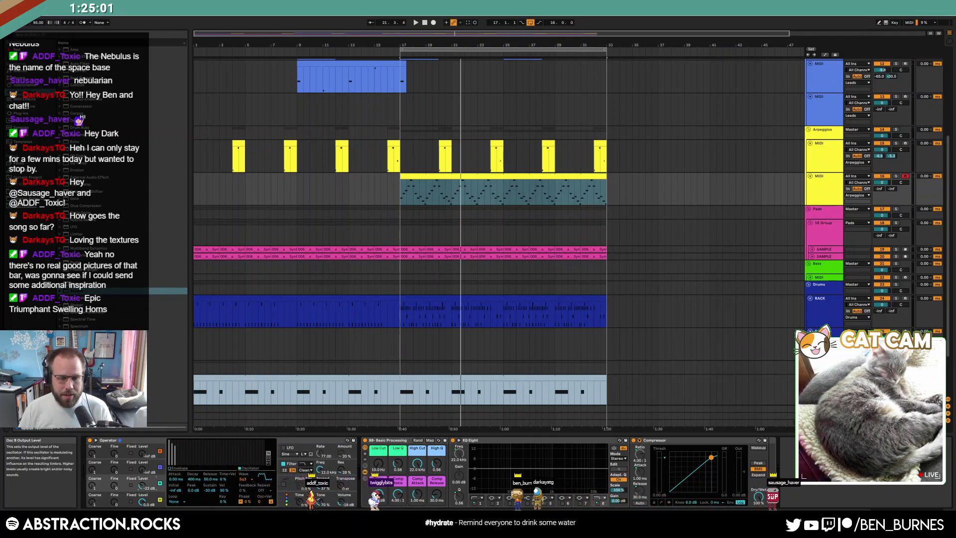
key("space")
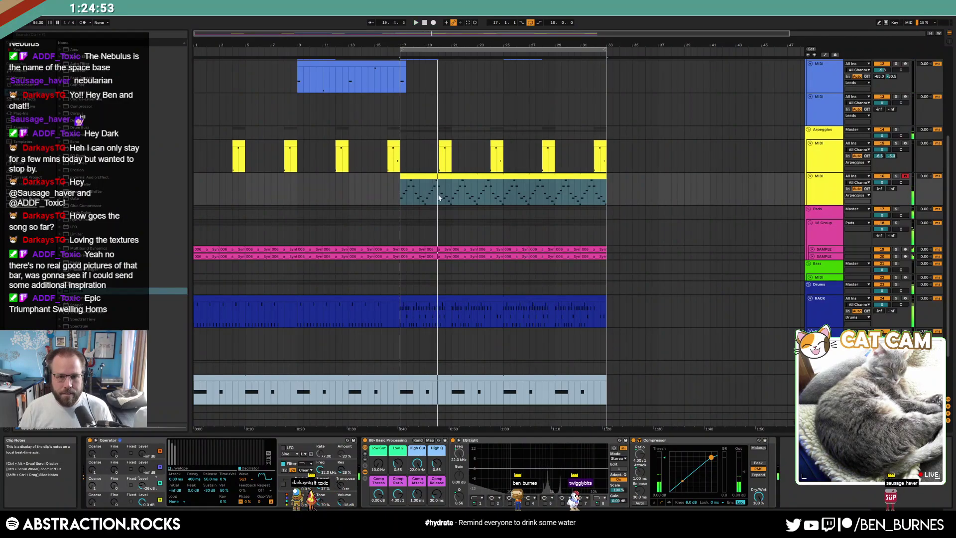
Turn the arpeggio into a four-bar loop with a rest at its end, running from half a bar before bar 17 to bar 33.
left_click(453, 178)
left_click_drag(452, 192, 402, 195)
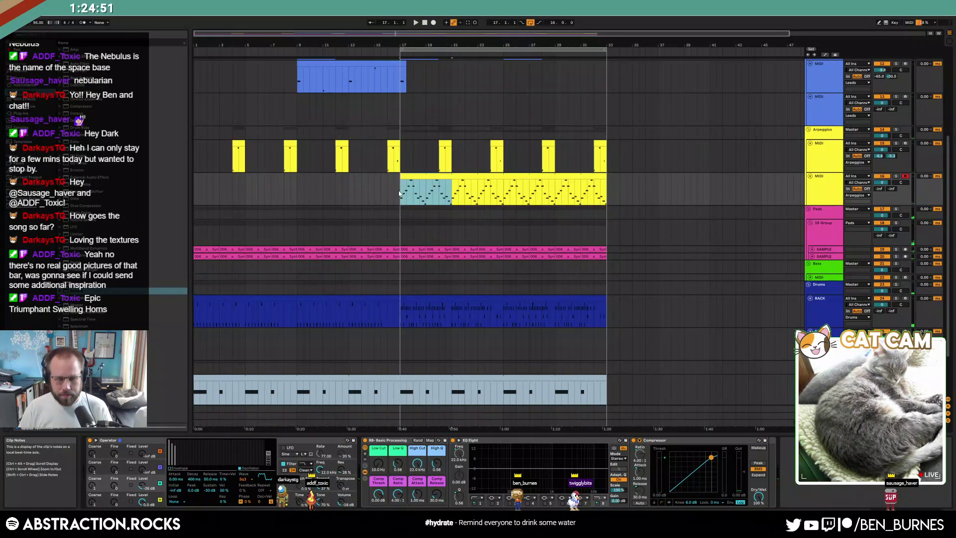
double_click(435, 177)
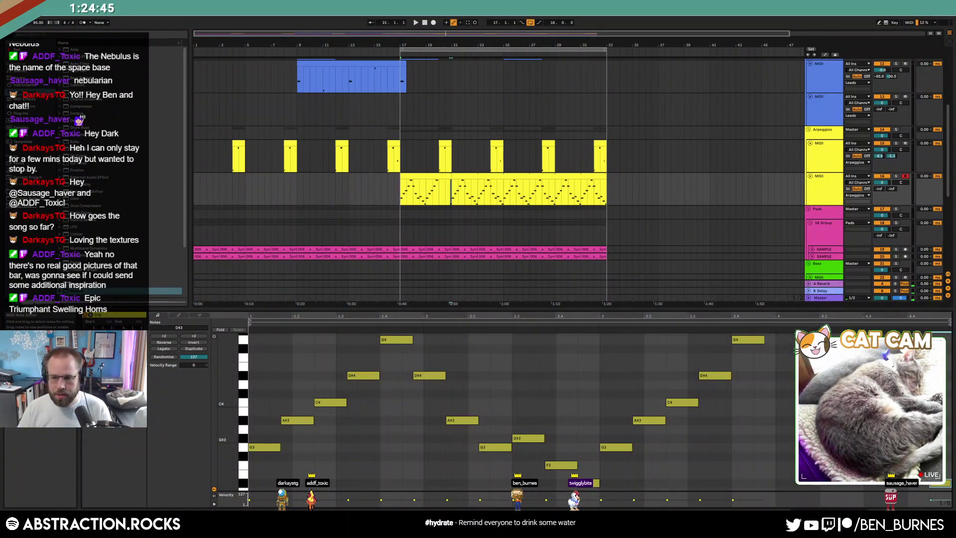
left_click(114, 336)
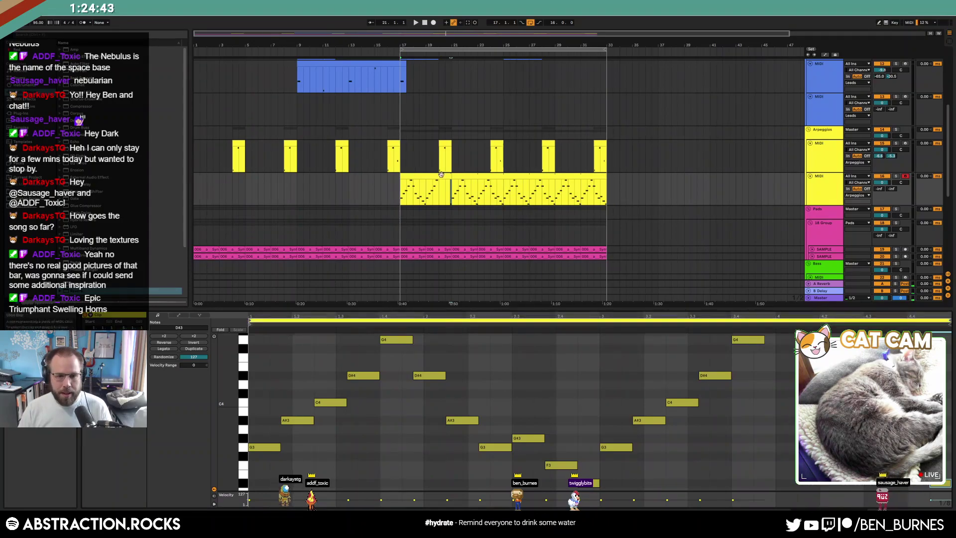
left_click_drag(448, 175, 605, 186)
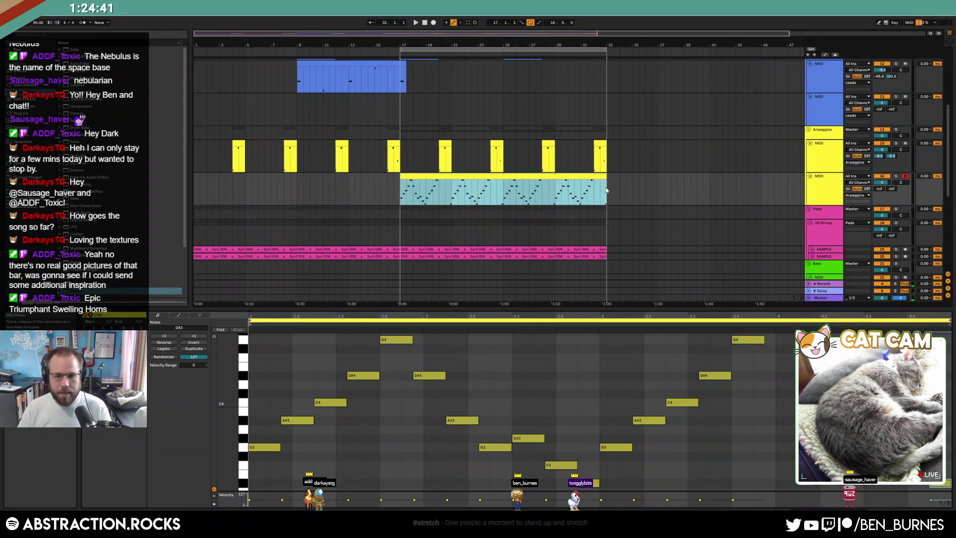
key("shift+Tab")
key("space")
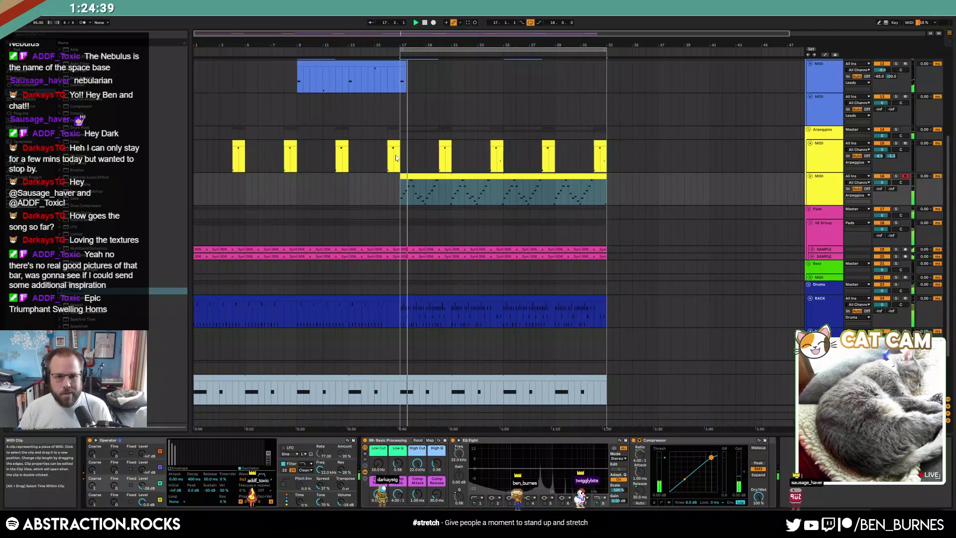
left_click_drag(401, 176, 395, 176)
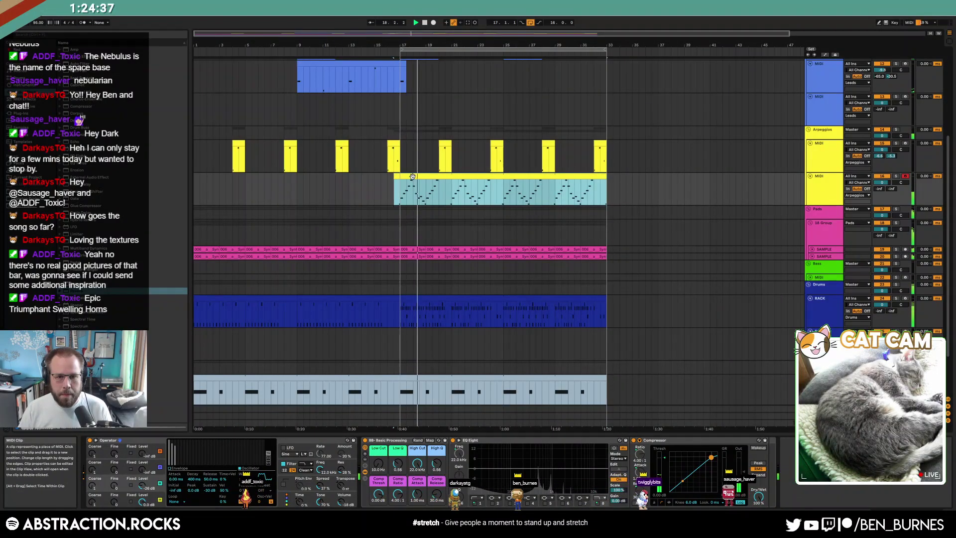
Turn oscillator B's level fully down and automate it to curve up from bar 17 to bar 25 and back down by bar 33.
left_click_drag(142, 486, 142, 513)
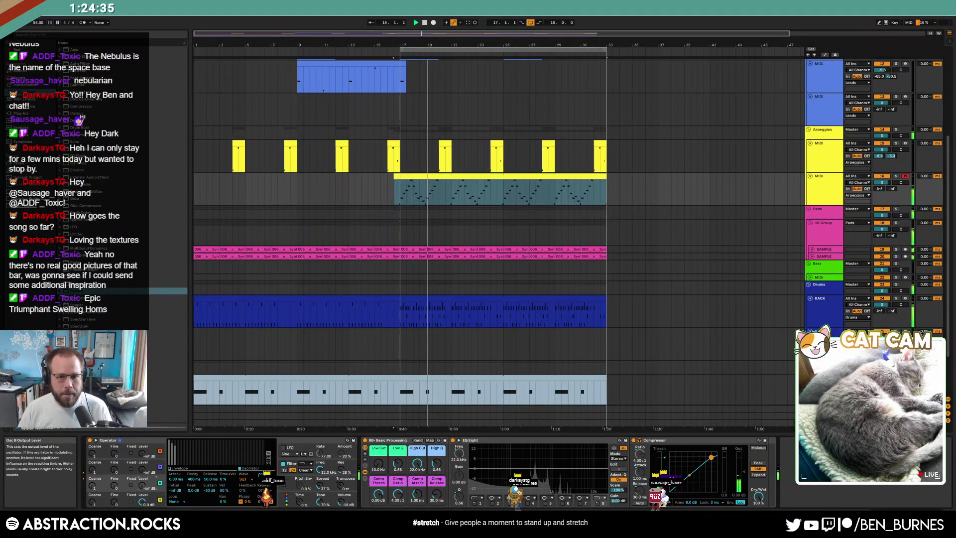
key("a")
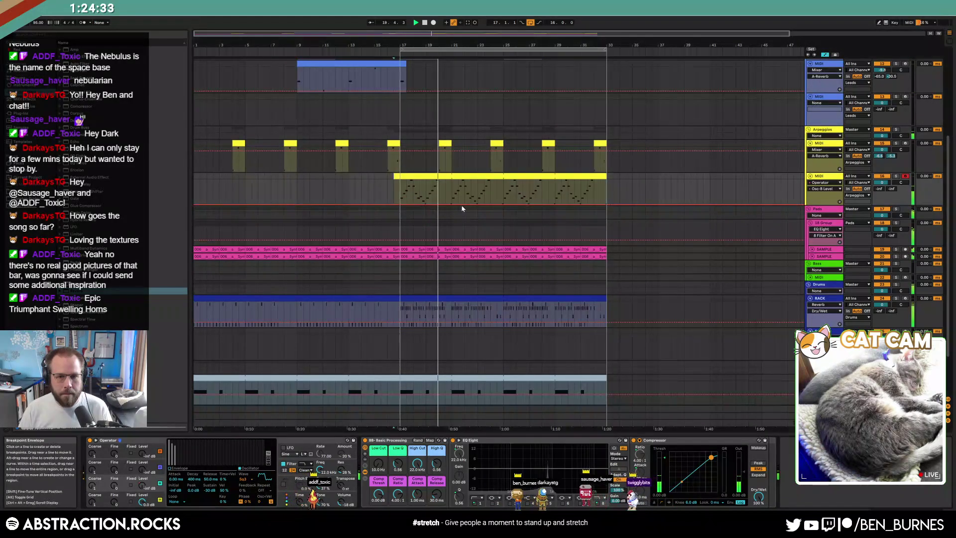
left_click_drag(503, 204, 502, 180)
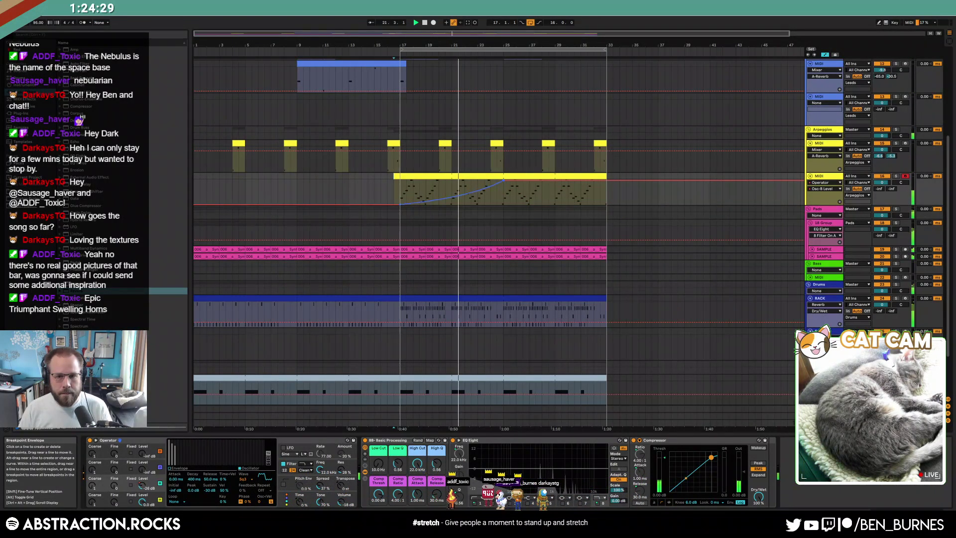
left_click_drag(512, 188, 513, 195)
left_click_drag(605, 187, 606, 204)
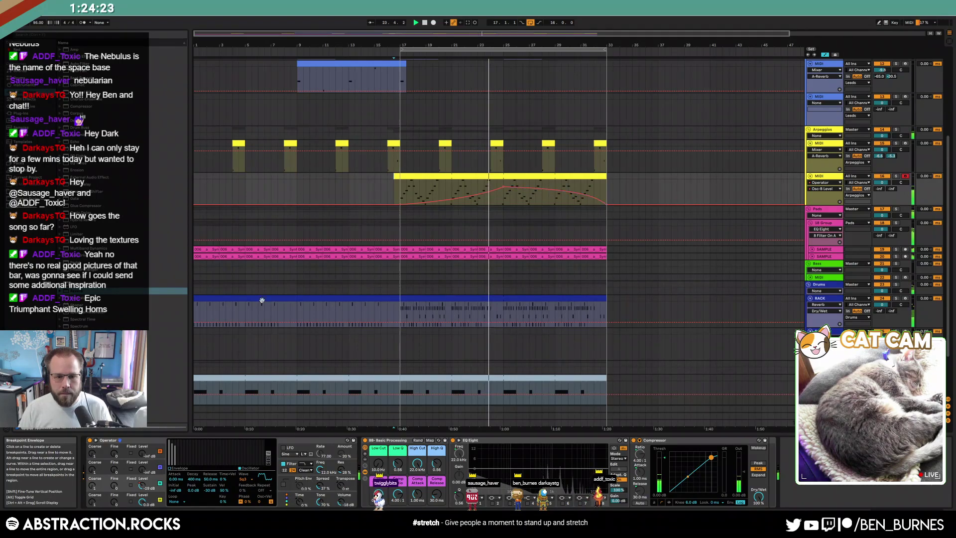
Audition Square 16 for oscillator B, settle on Saw D, and raise the arpeggio track's reverb and delay sends.
left_click(246, 478)
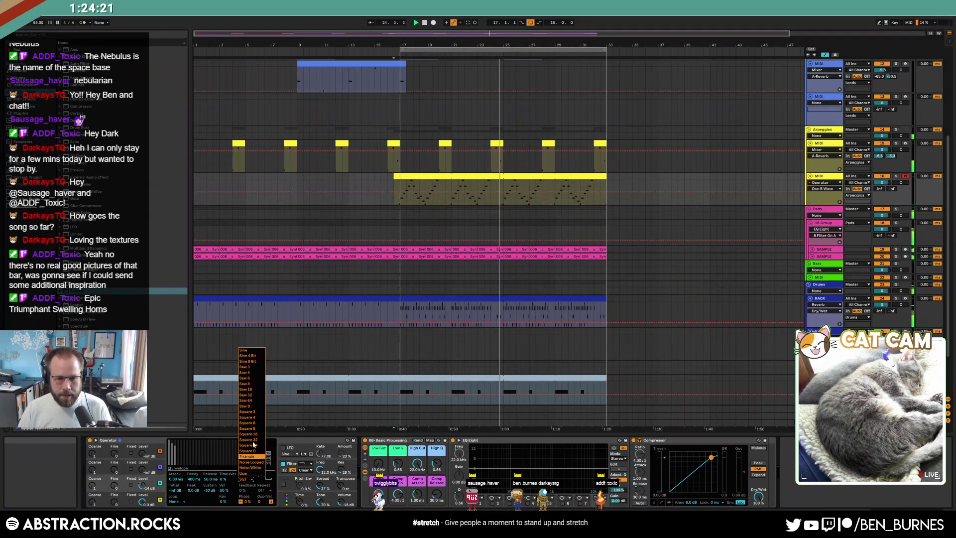
left_click(254, 435)
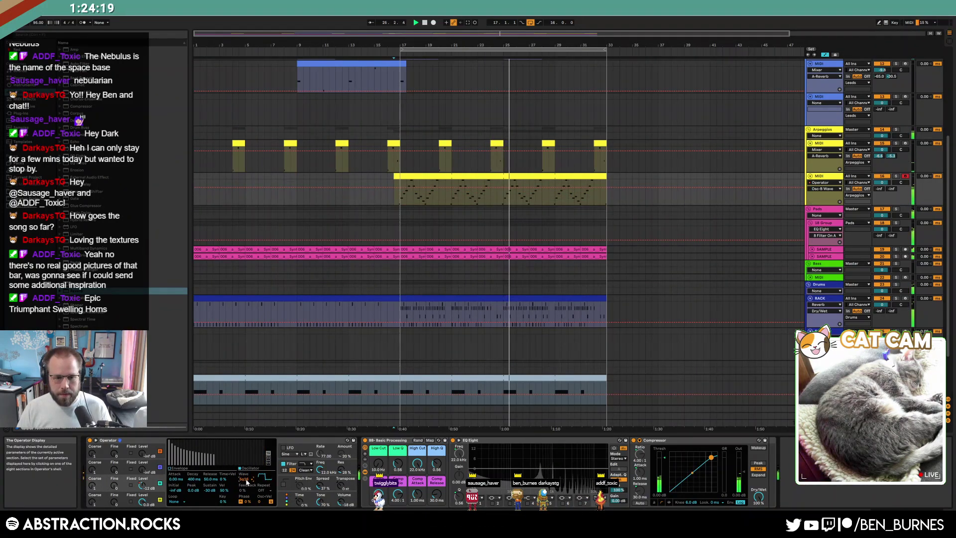
left_click(244, 478)
left_click(256, 406)
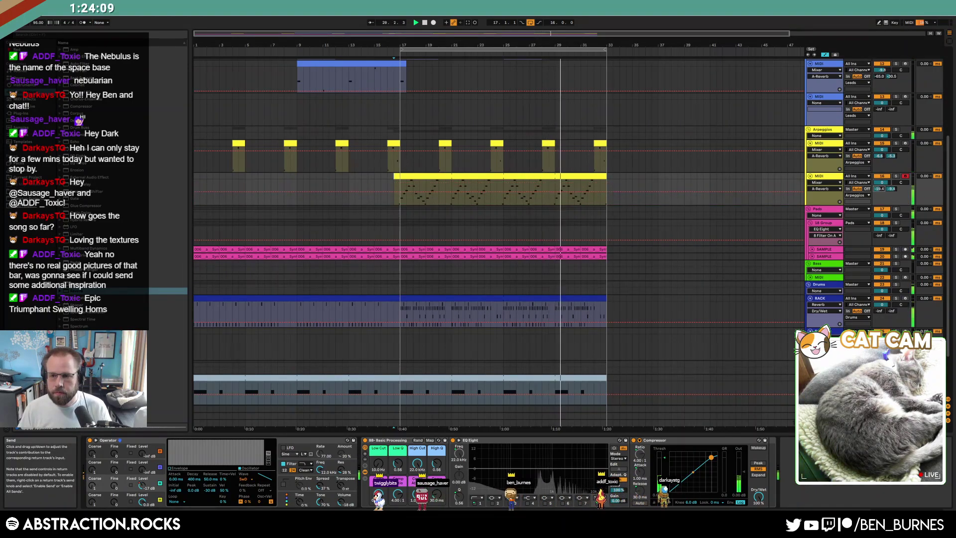
mouse_move(880, 189)
left_mouse_down()
mouse_move(891, 186)
mouse_move(880, 181)
left_mouse_up()
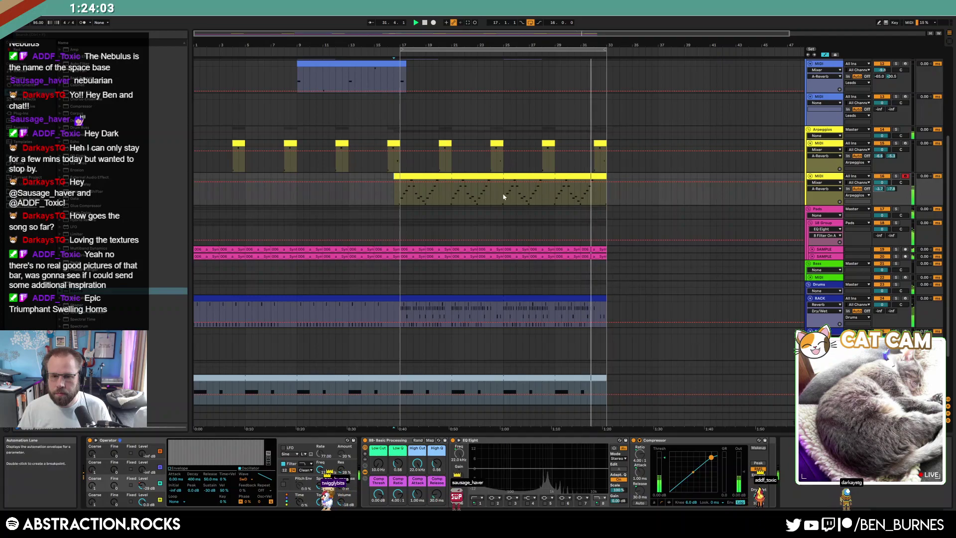
key("a")
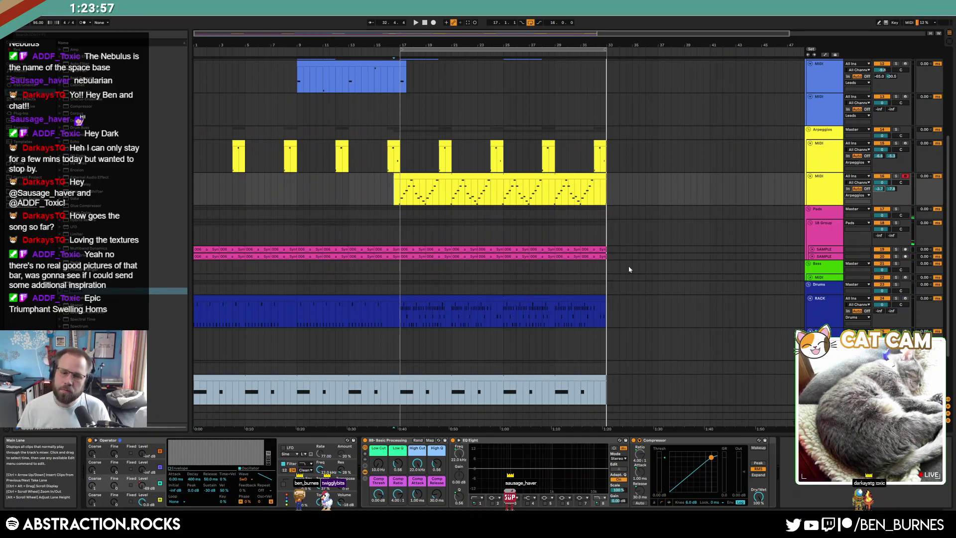
Unfold and arm the Bass group's MIDI track, and play the section from half a bar before bar 17.
left_click(606, 280)
left_click(810, 277)
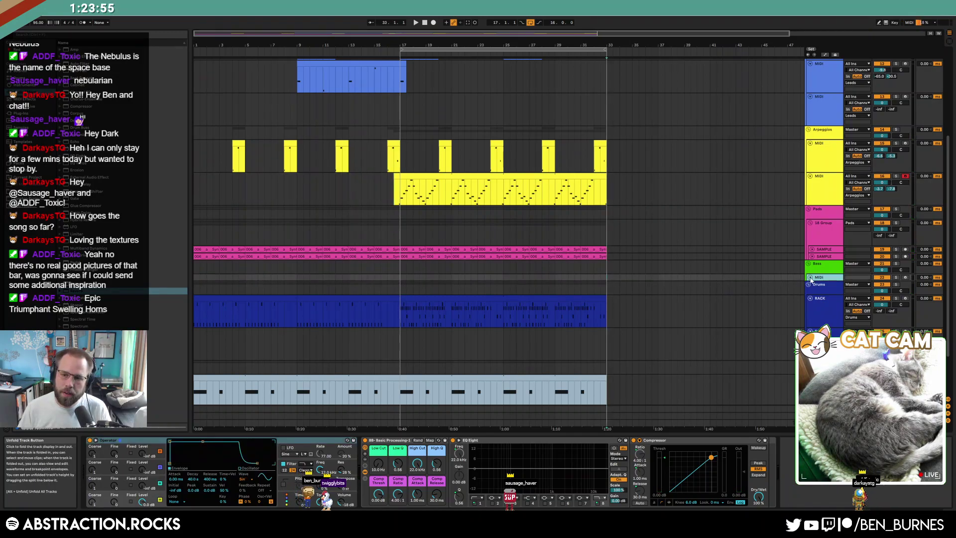
left_click(906, 278)
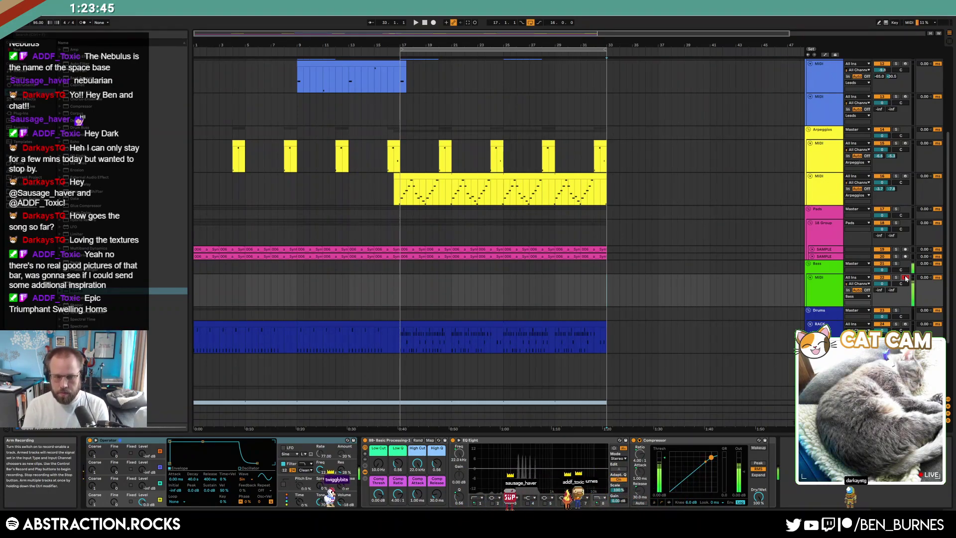
scroll(231, 181, "up", 5)
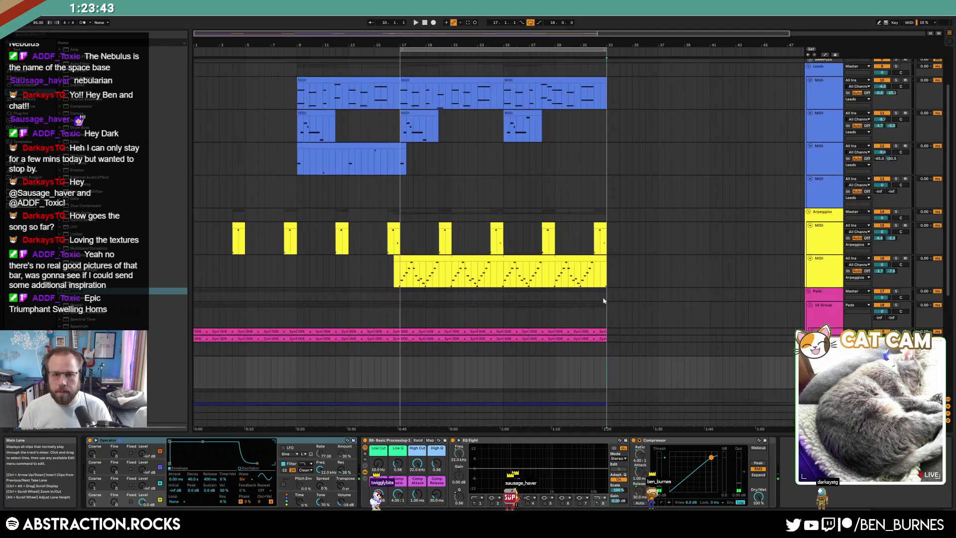
scroll(598, 301, "down", 2)
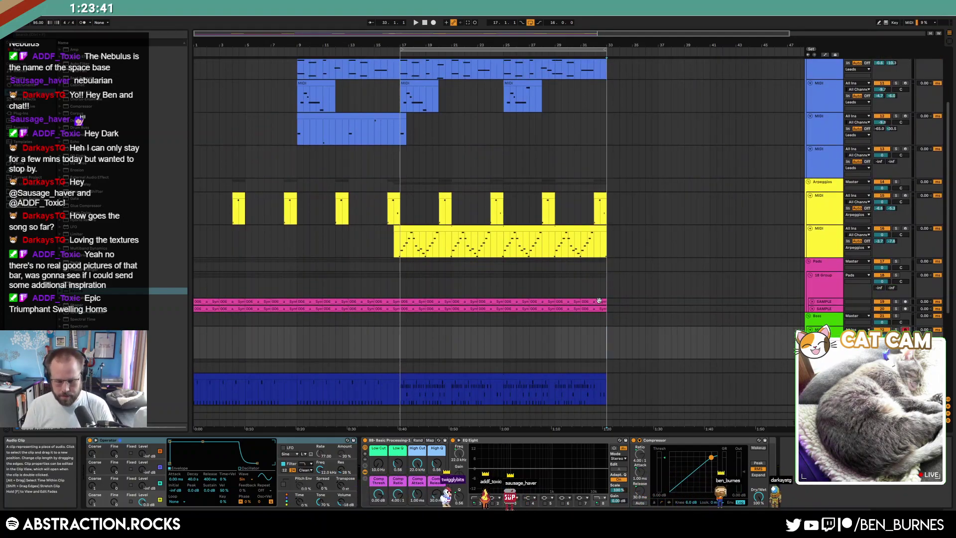
key("space")
left_click(393, 343)
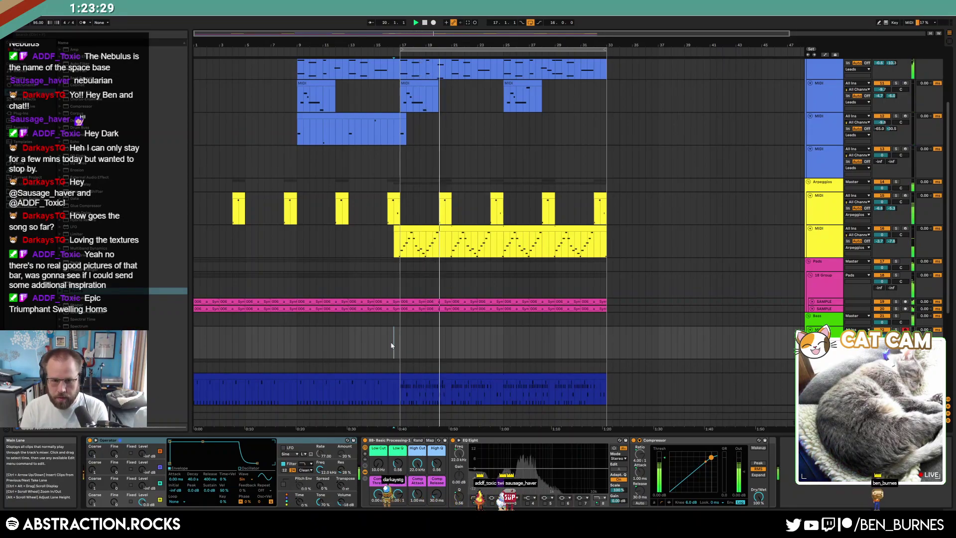
Extend the new arpeggio clip to bar 41 and copy eight bars of the pad samples to bar 33.
scroll(611, 256, "up", 3)
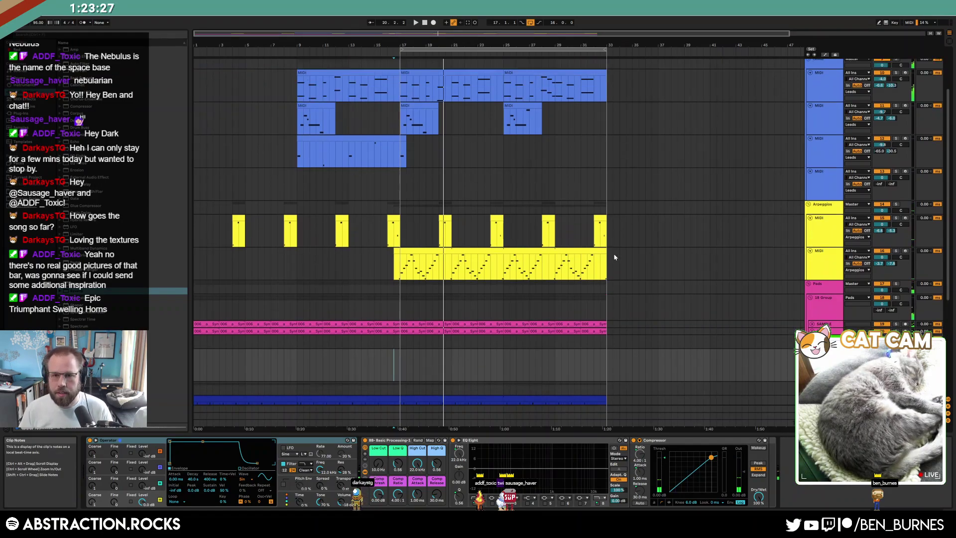
scroll(619, 272, "down", 2)
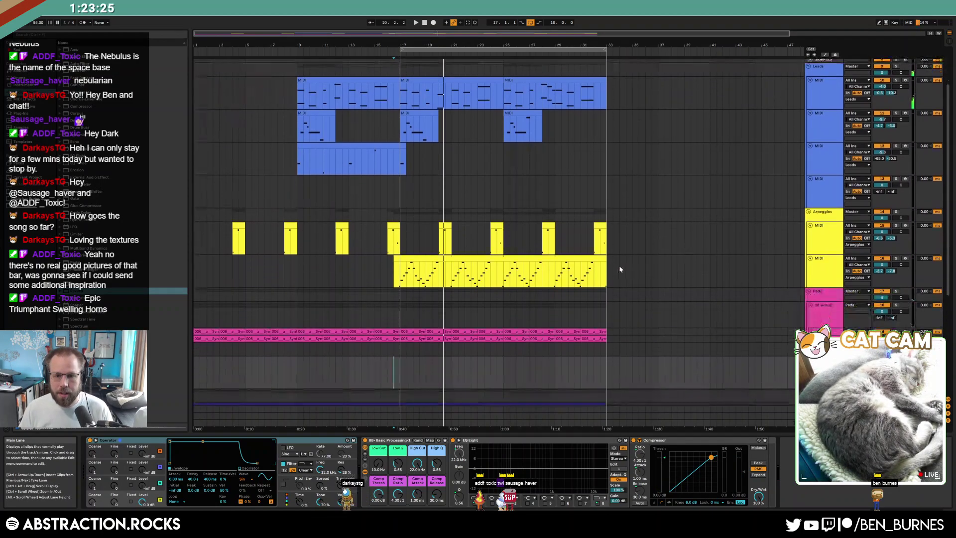
left_click_drag(607, 262, 704, 262)
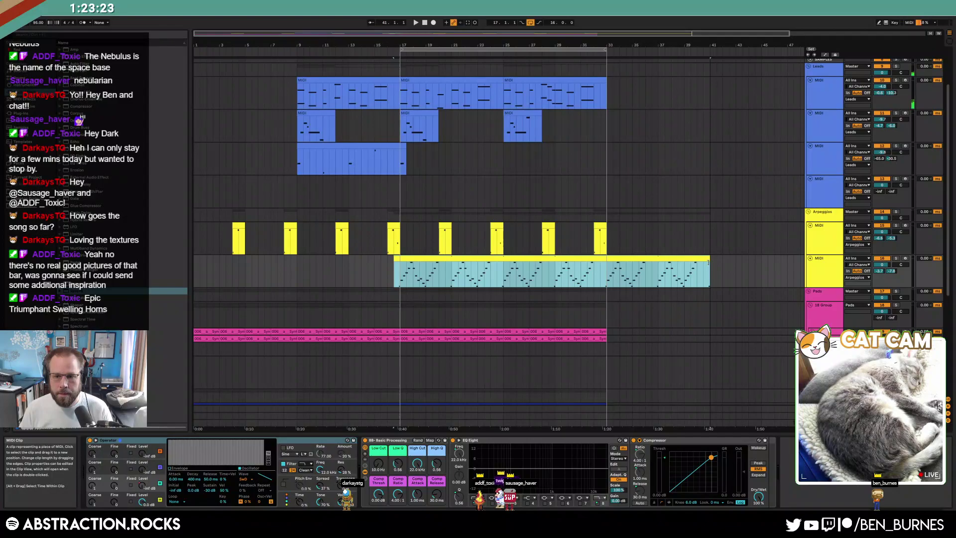
left_click(431, 338)
left_click(489, 337, "shift")
key("ctrl+c")
left_click(608, 333)
key("ctrl+v")
Unfold the pad sample track and cut half-bar gaps just before bars 35, 37 and 39 in the copied pad clips.
left_click(812, 331)
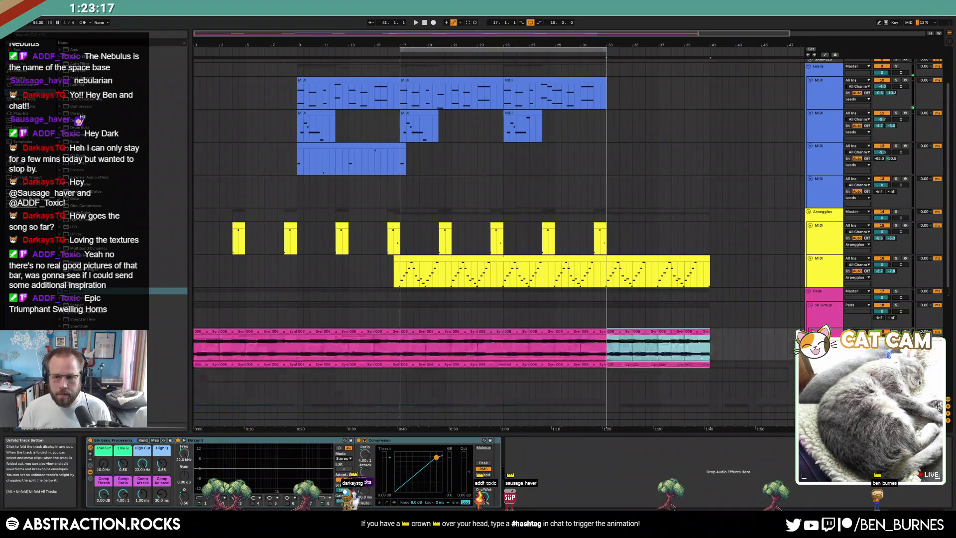
scroll(607, 326, "down", 2)
scroll(618, 312, "up", 3)
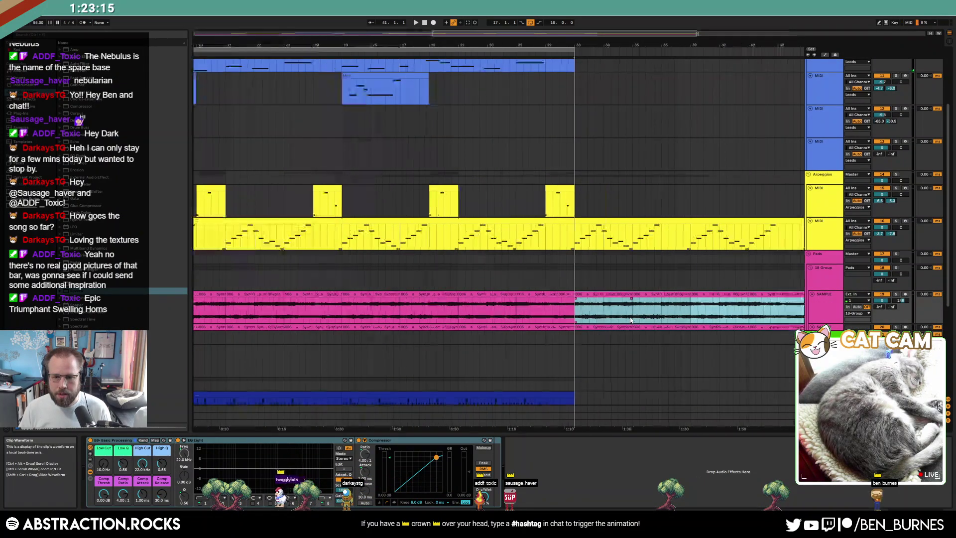
left_click_drag(620, 311, 747, 326)
key("Delete")
key("Delete")
key("Delete")
Arm the first MIDI track in the Leads group and try recording a part from bar 33.
left_click_drag(533, 34, 605, 26)
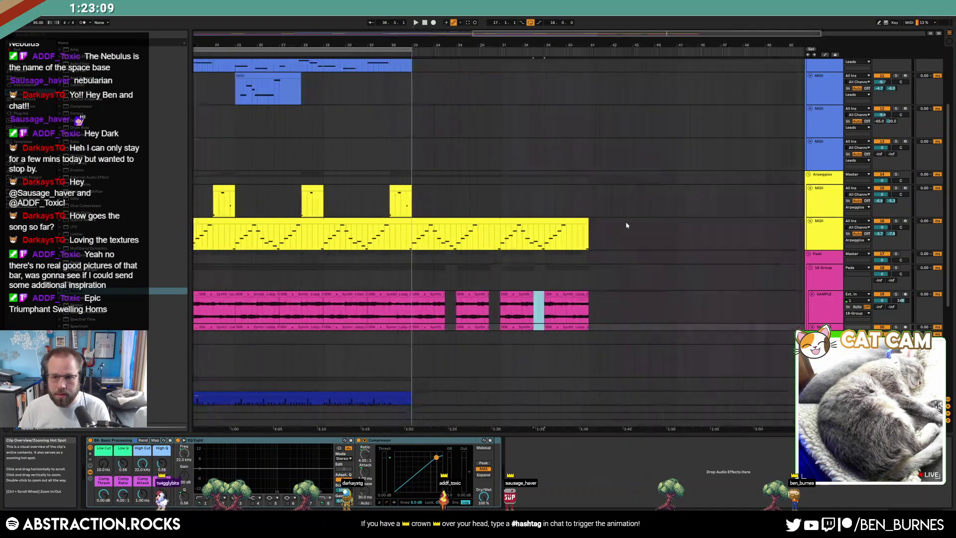
left_click(417, 199)
scroll(492, 197, "up", 2)
left_click(827, 107)
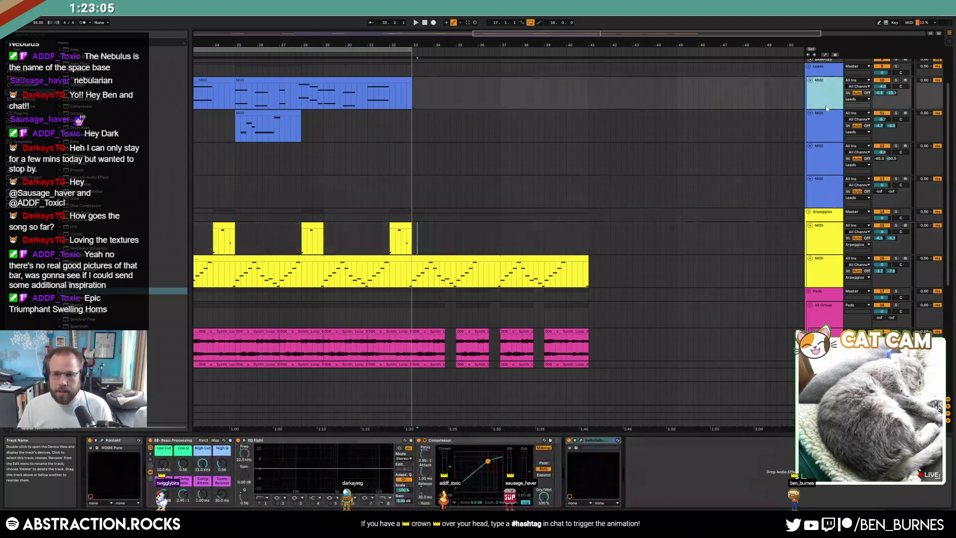
left_click(905, 81)
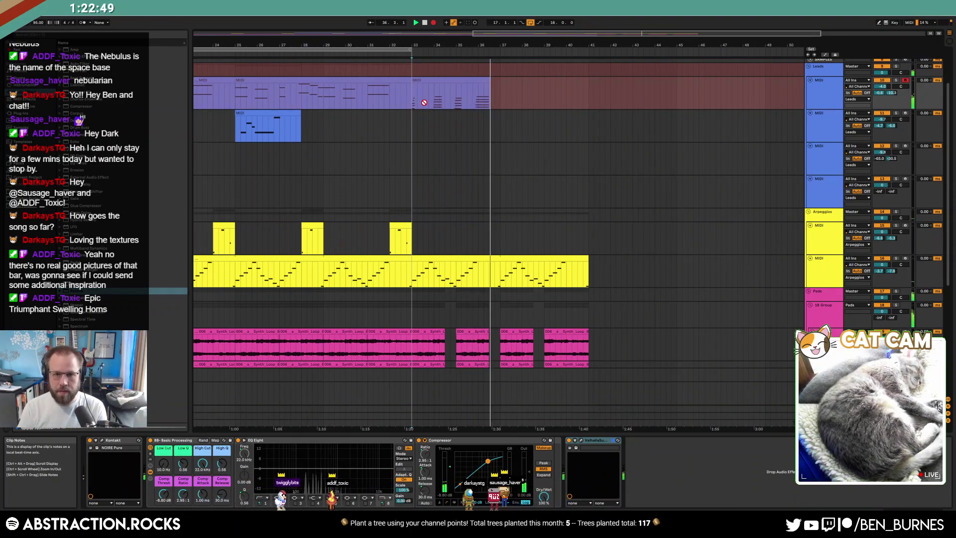
key("space")
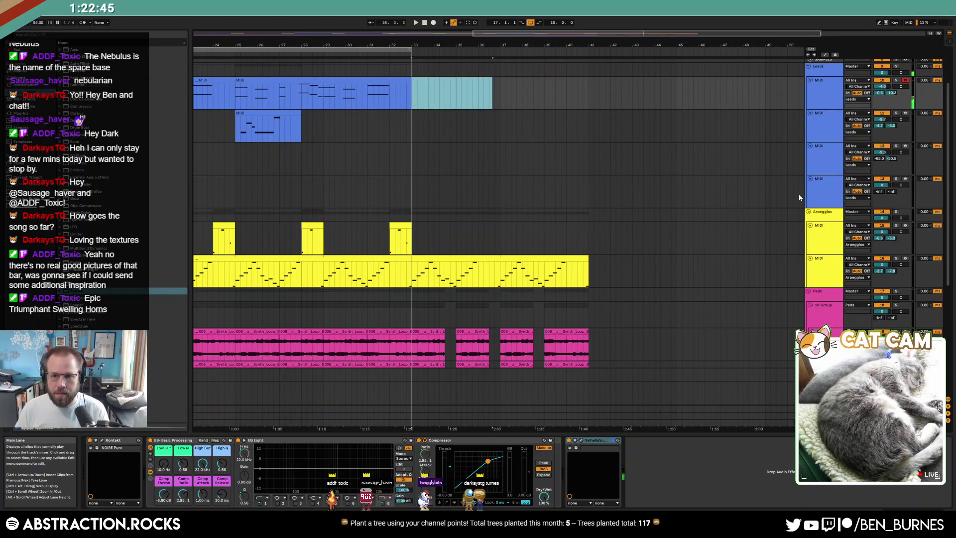
Add a MIDI track at the end of the Leads group and load Kontakt on it.
left_click(821, 198)
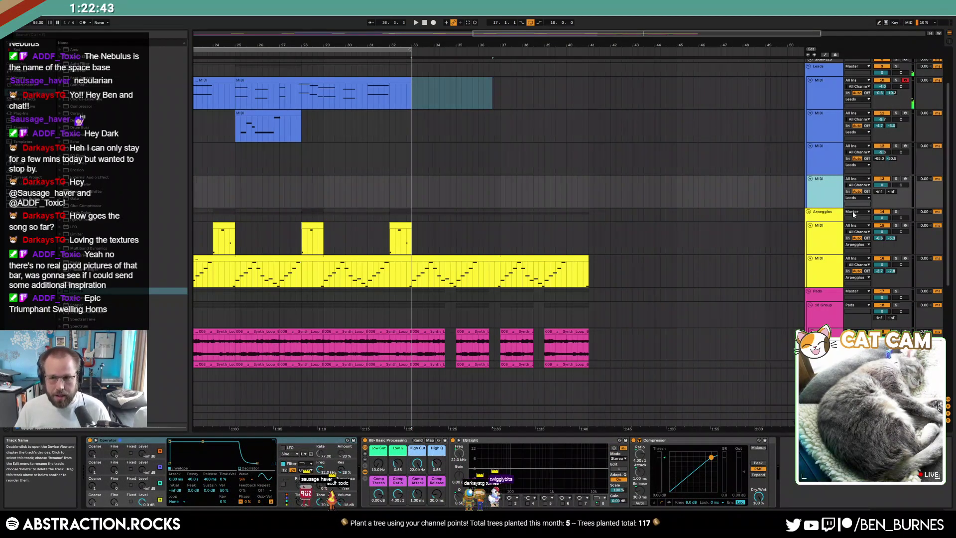
key("ctrl+shift+t")
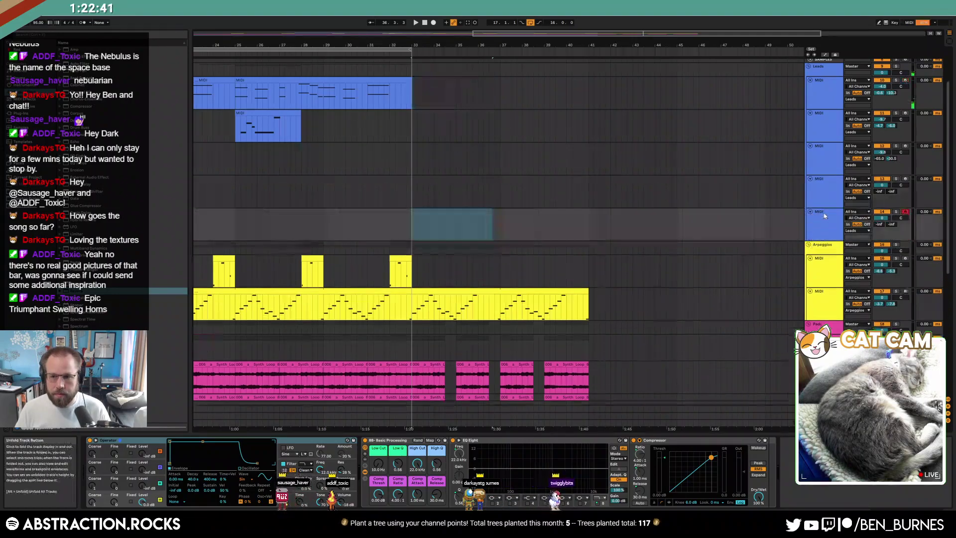
left_click(24, 115)
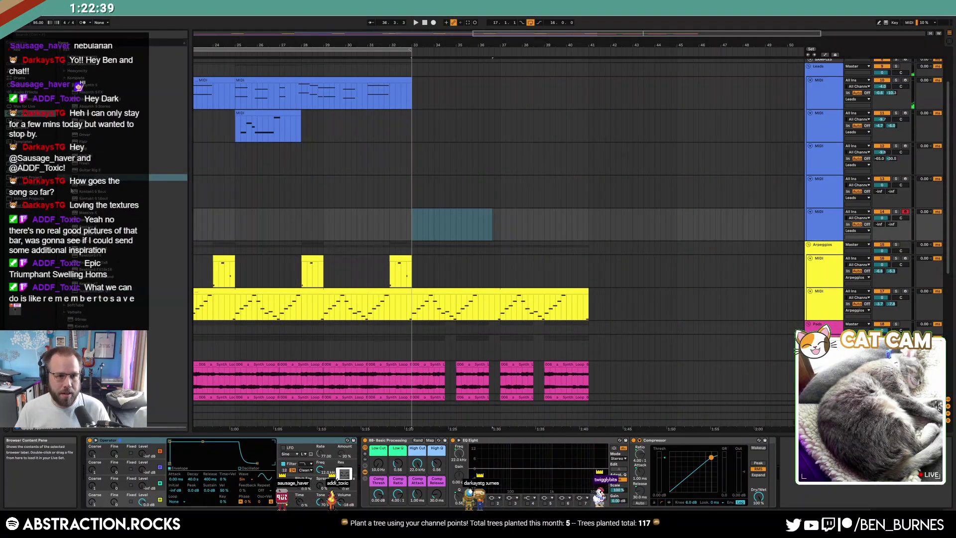
left_click_drag(100, 178, 149, 445)
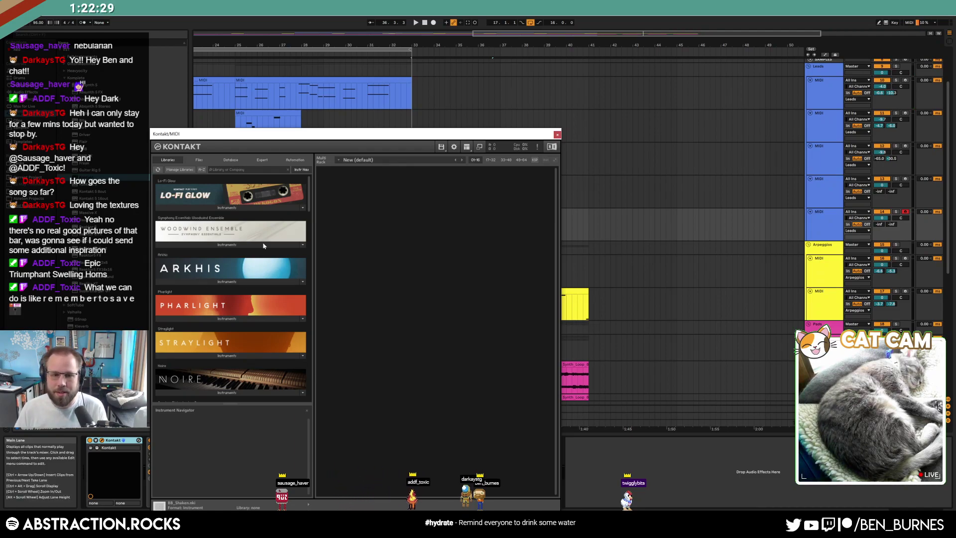
Load the BB_Tongue instrument from its library folder into Kontakt and close the plug-in window.
left_click(199, 160)
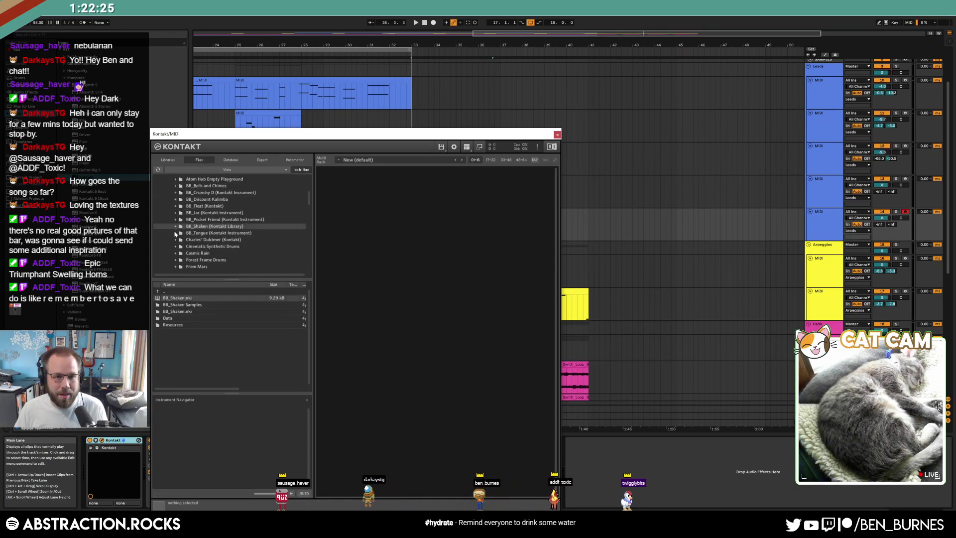
left_click(176, 233)
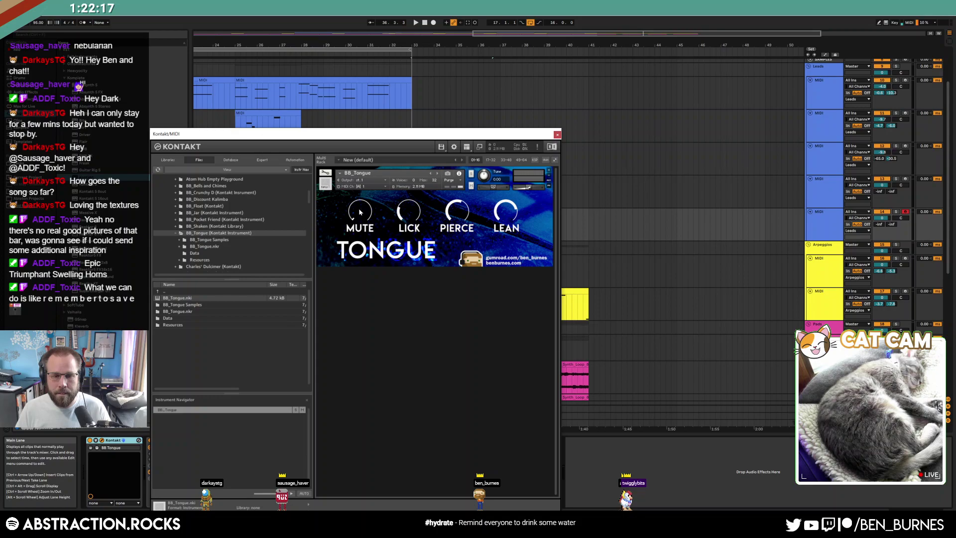
left_click(557, 135)
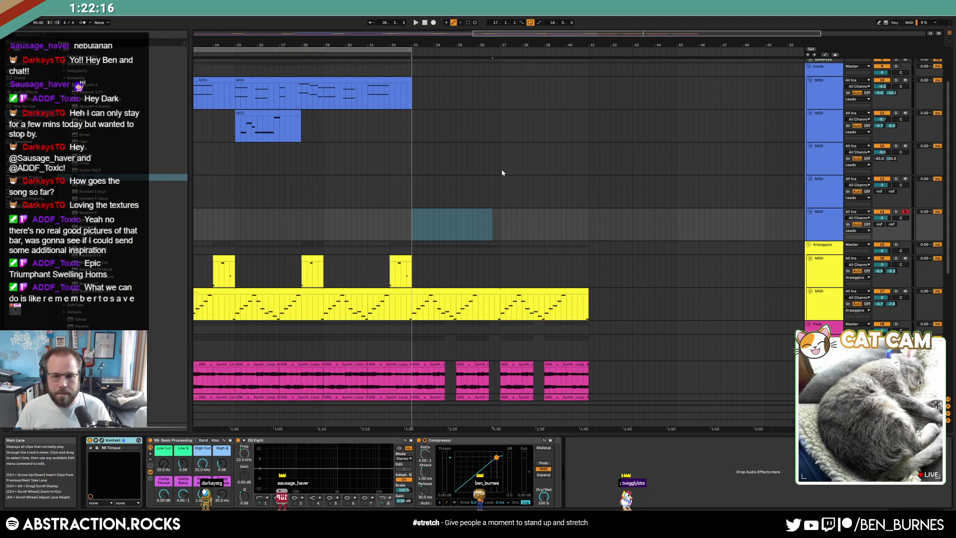
Insert a one-beat MIDI clip at bar 33 on the Tongue track and shape its sound with 120 Hz low and 6.53 kHz high cuts.
double_click(412, 221)
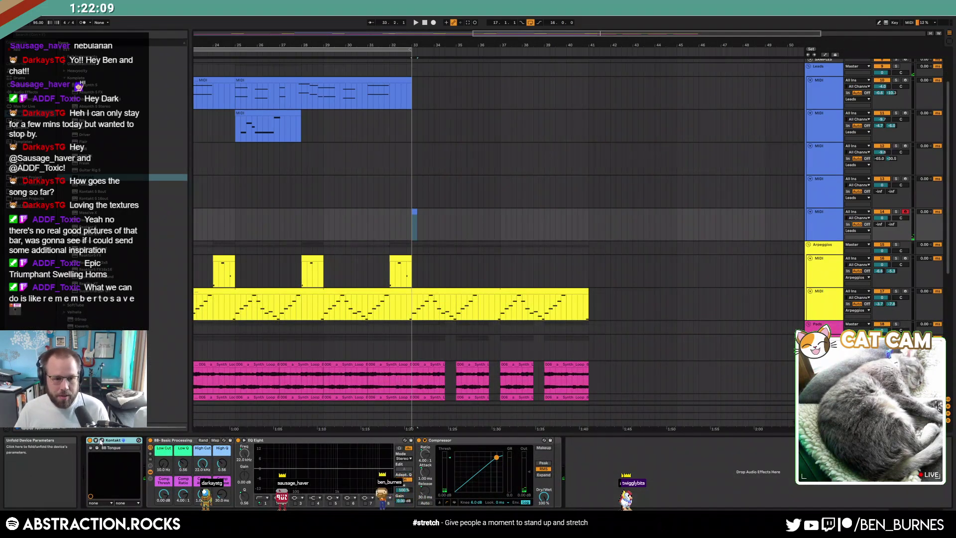
left_click(102, 440)
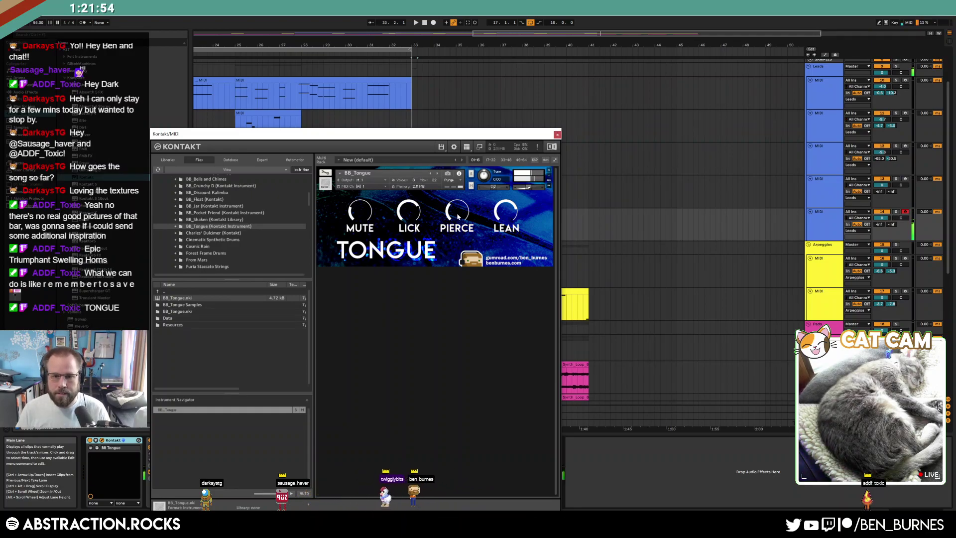
left_click(557, 135)
left_click(543, 449)
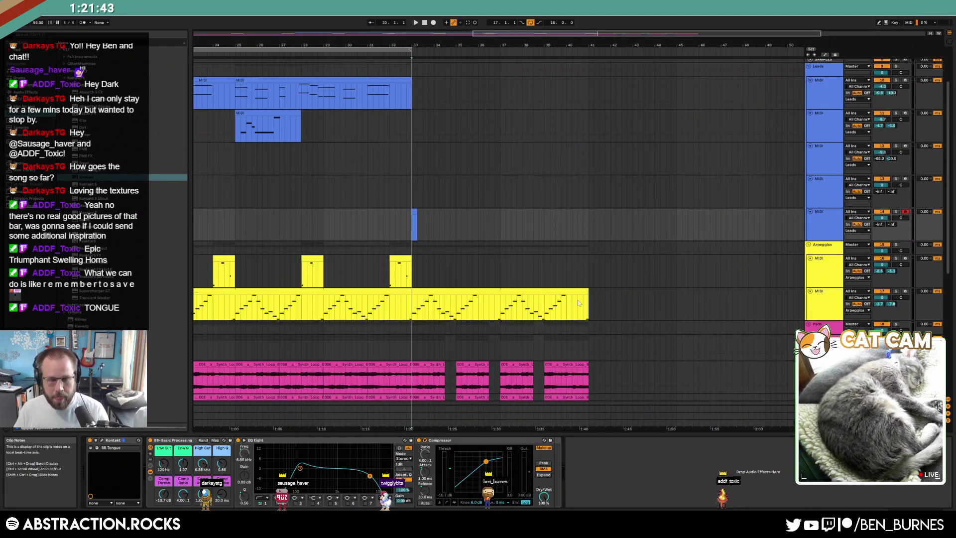
Duplicate the drum rack clip so that the copy starts at bar 33.
scroll(542, 286, "down", 6)
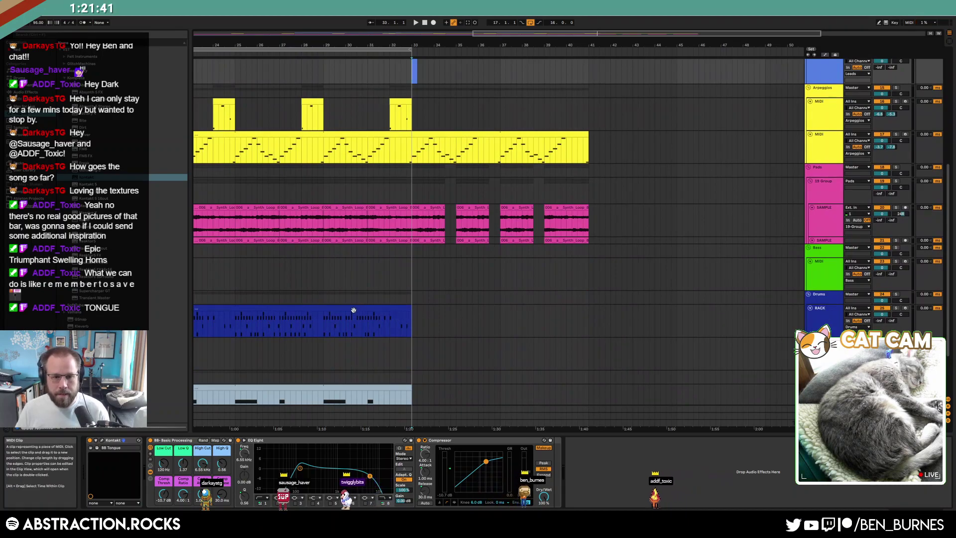
left_click(361, 309)
key("ctrl+d")
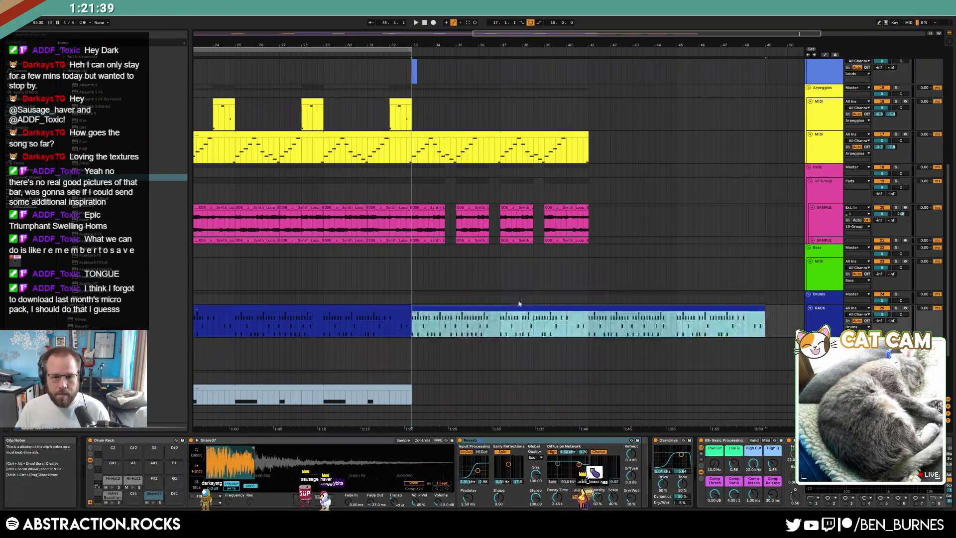
Open the copied drum clip and delete hits late in its first, second and third bars.
double_click(439, 307)
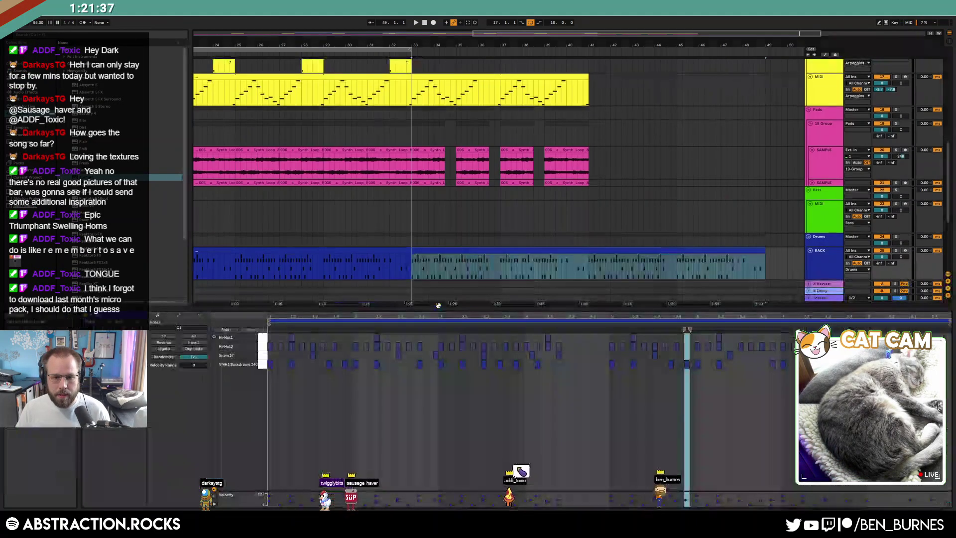
left_click_drag(321, 341, 337, 370)
key("Delete")
left_click_drag(407, 336, 432, 374)
key("Delete")
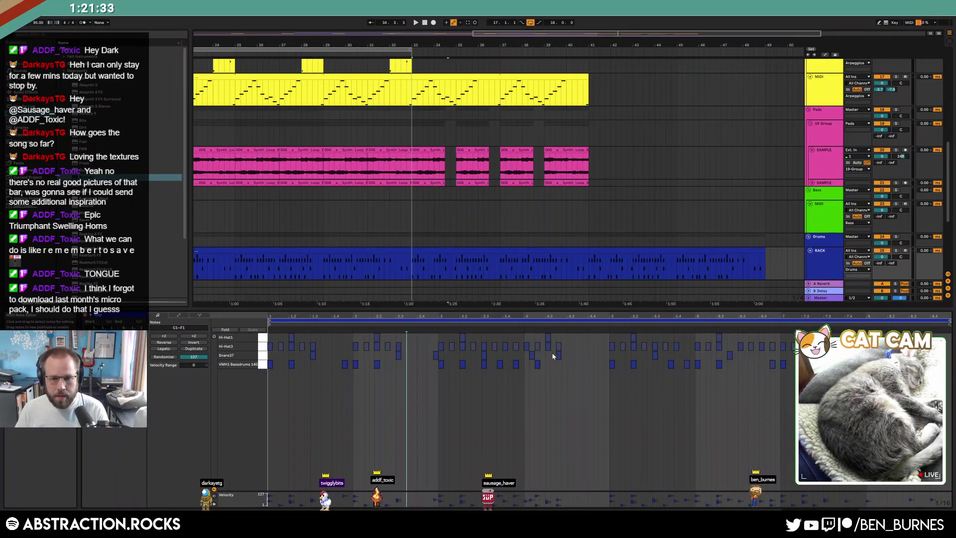
left_click_drag(491, 340, 513, 375)
key("Delete")
left_click(516, 347)
key("Delete")
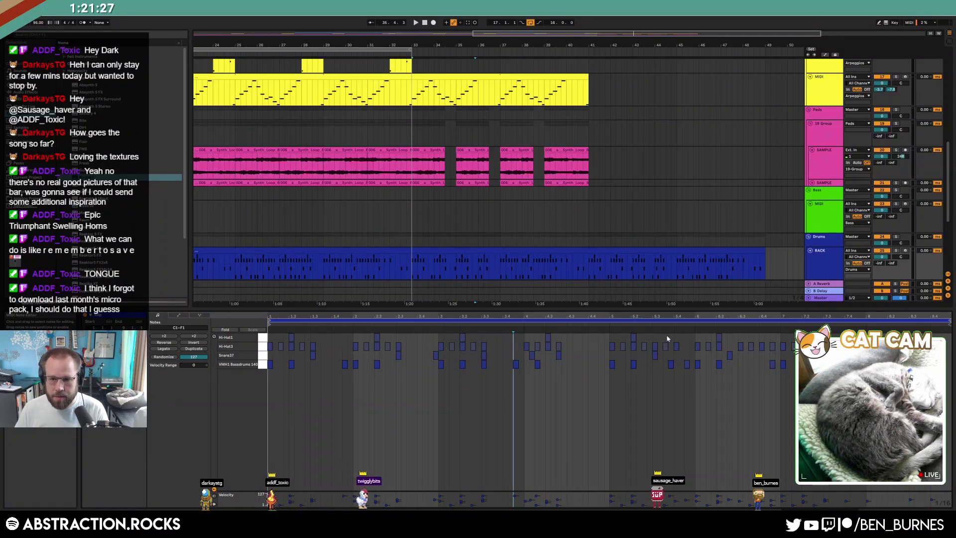
Delete the drum hits late in the copied clip's fifth bar and around the middle of its sixth bar.
left_click_drag(664, 337, 682, 380)
key("Delete")
left_click_drag(735, 341, 764, 365)
key("Delete")
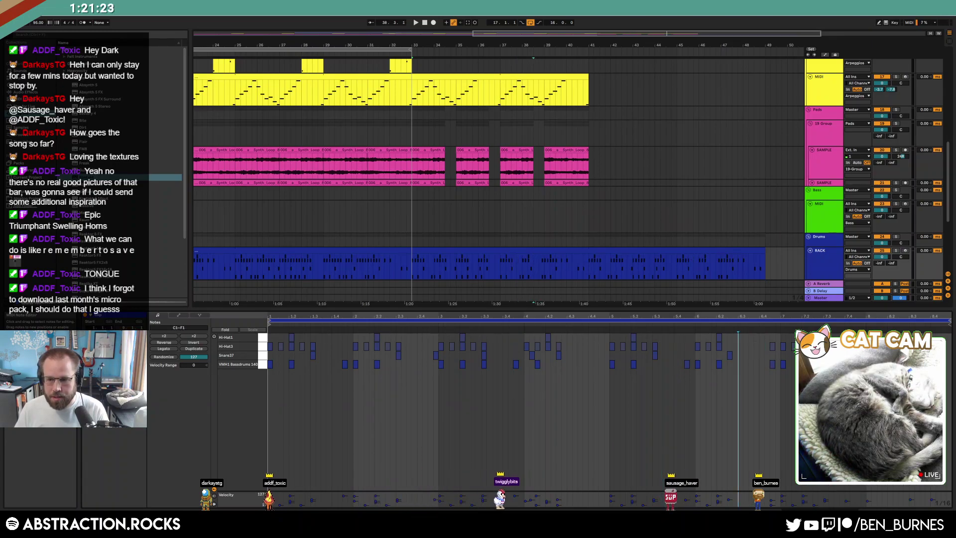
Set the arrangement loop to the eight bars from bar 33 to bar 41.
left_click(529, 250)
left_click_drag(591, 150, 416, 176)
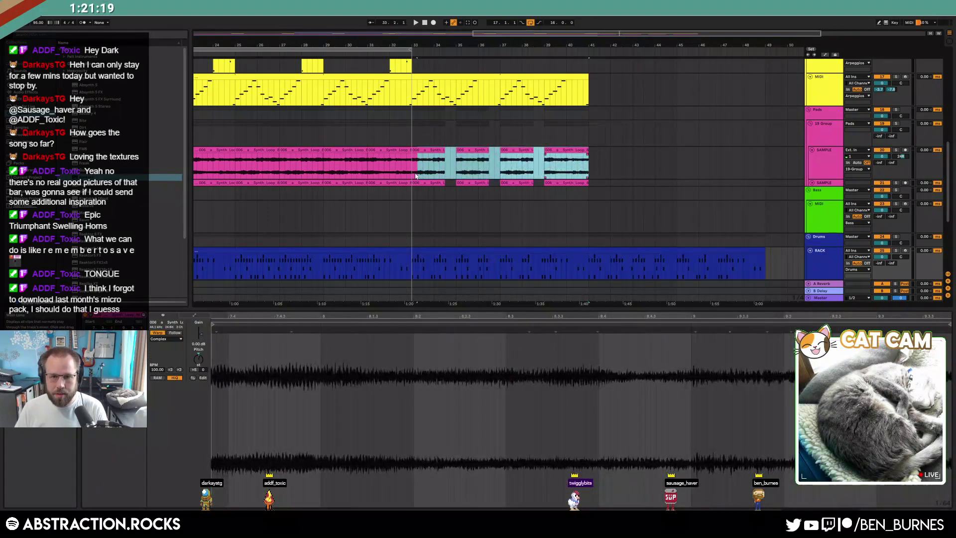
key("ctrl+l")
Record a four-bar chord part on the Tongue track from bar 33.
scroll(518, 185, "up", 3)
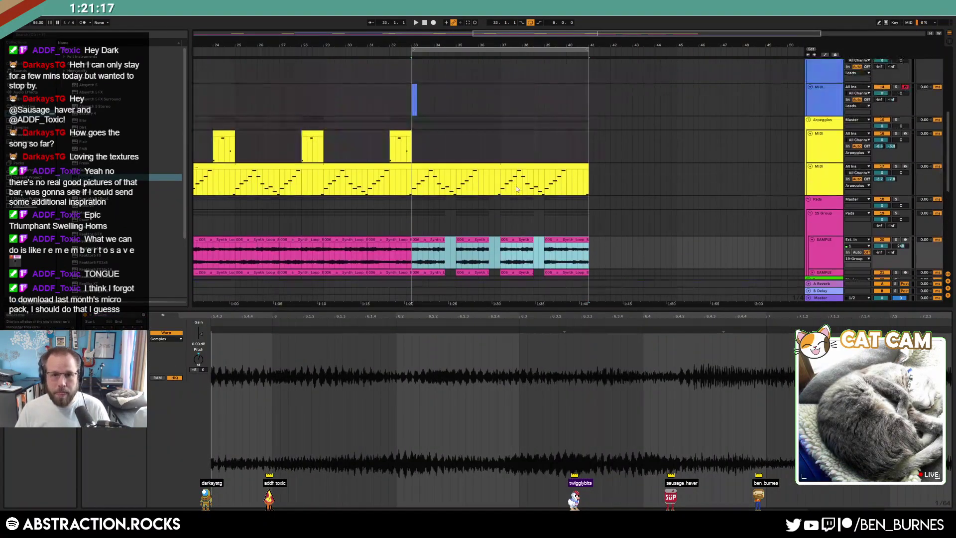
left_click(411, 144)
key("F9")
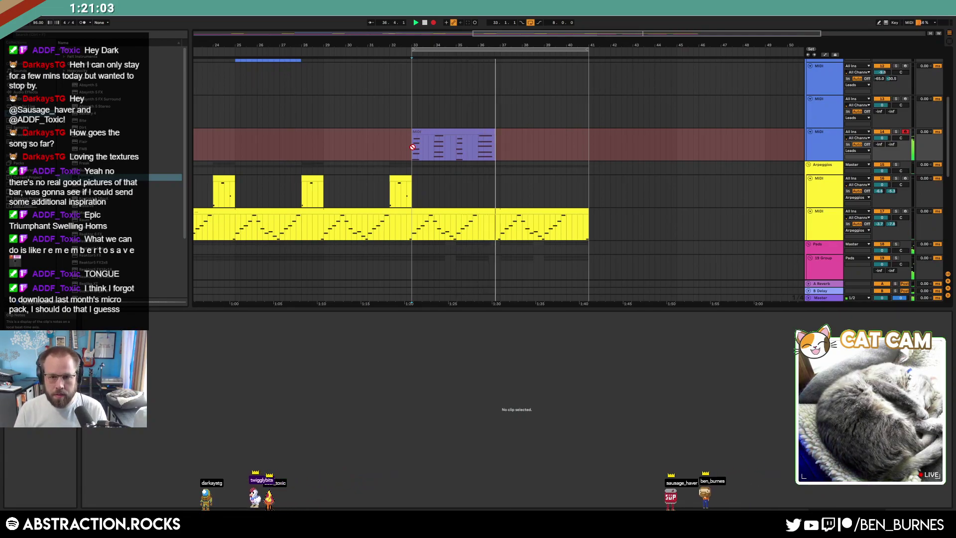
key("space")
Check the Tongue instrument's controls and duplicate the four-bar chord clip to bar 37.
left_click(453, 150)
key("shift+Tab")
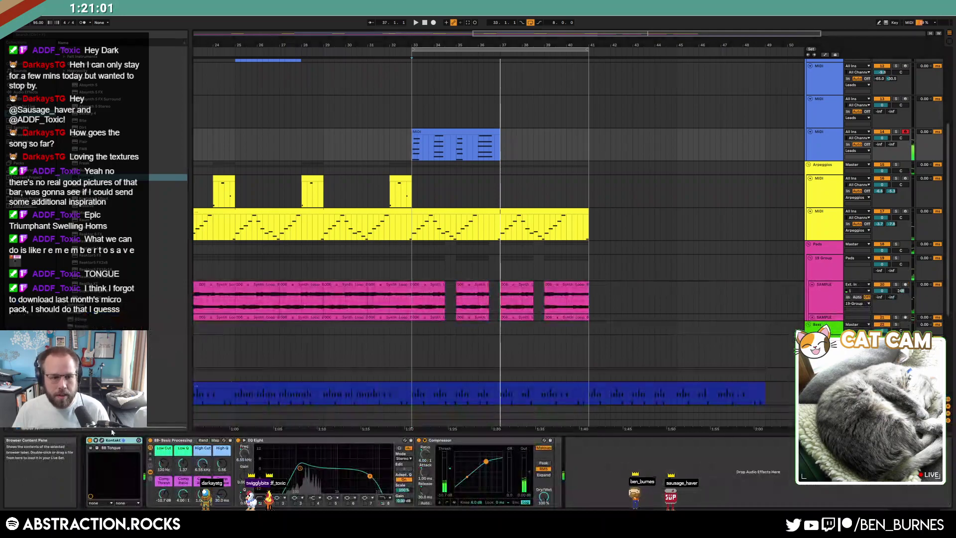
key("ctrl+alt+p")
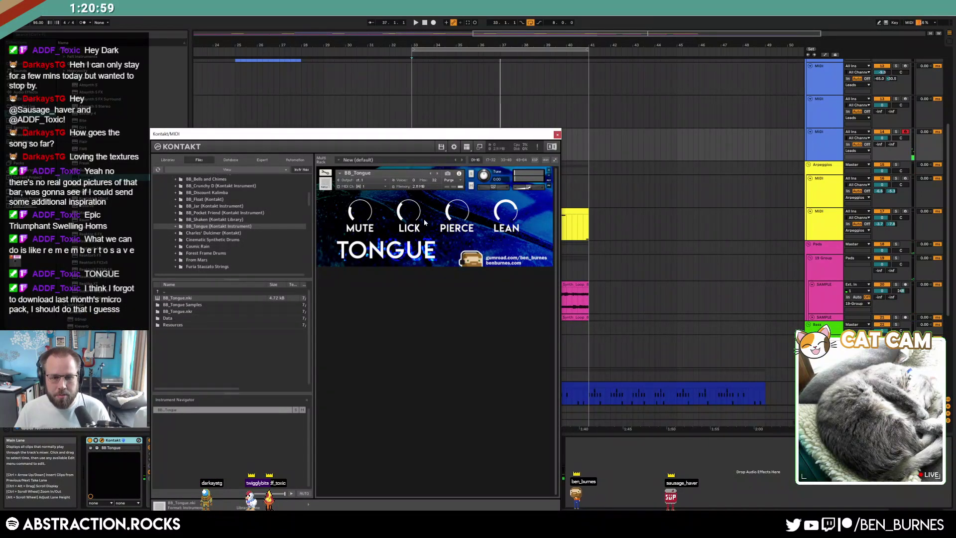
left_click(557, 134)
left_click(496, 132)
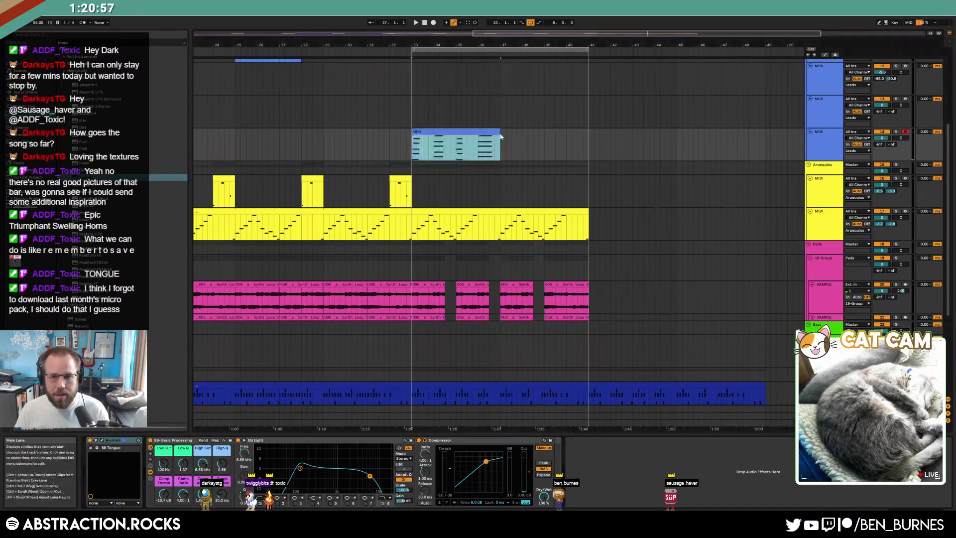
key("ctrl+d")
Play the chord section from bar 33 with the Kontakt window open and raise the Tongue track's reverb send to about -12 dB.
double_click(412, 145)
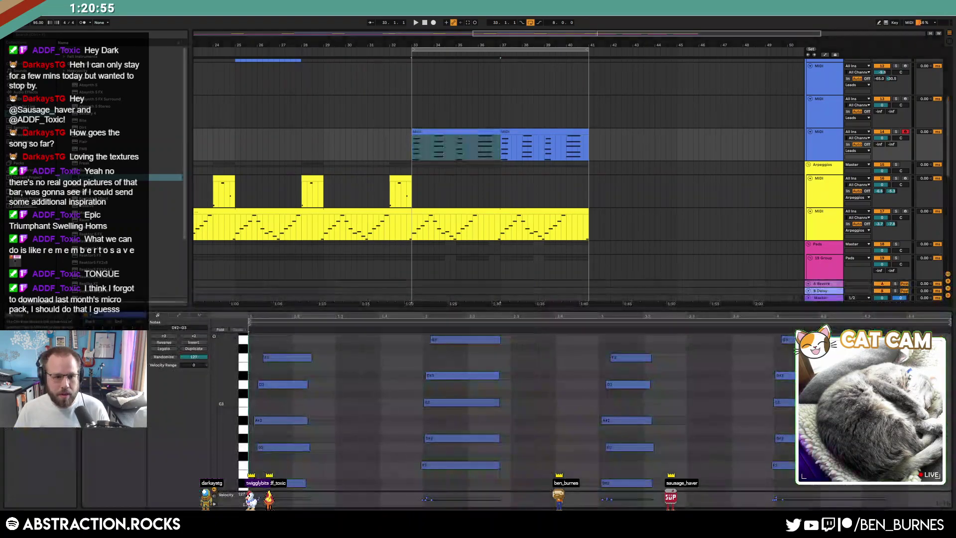
key("space")
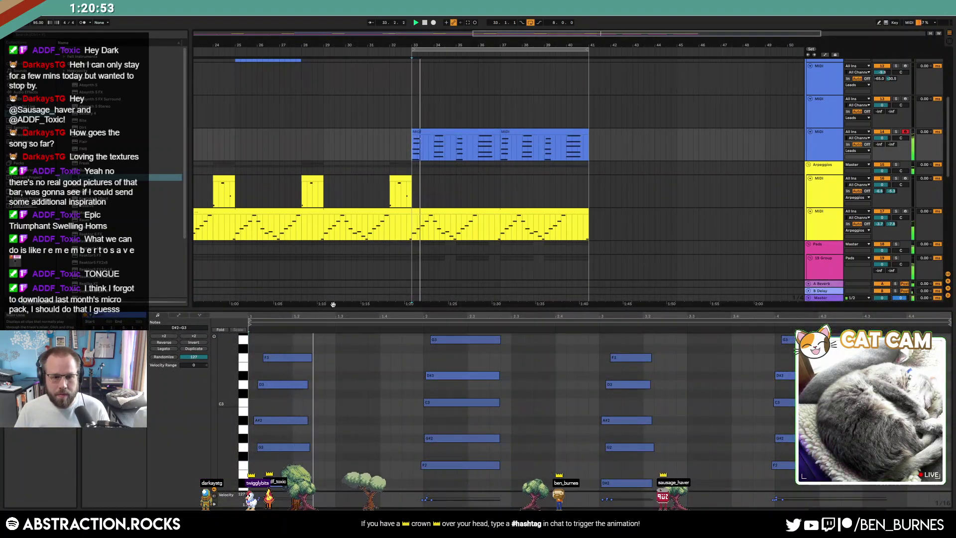
key("shift+Tab")
left_click(102, 440)
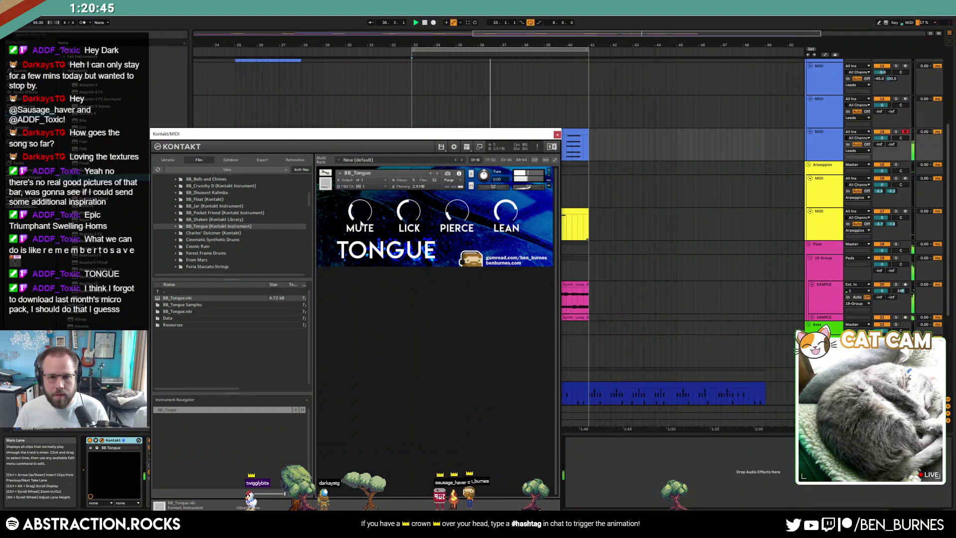
left_click(557, 134)
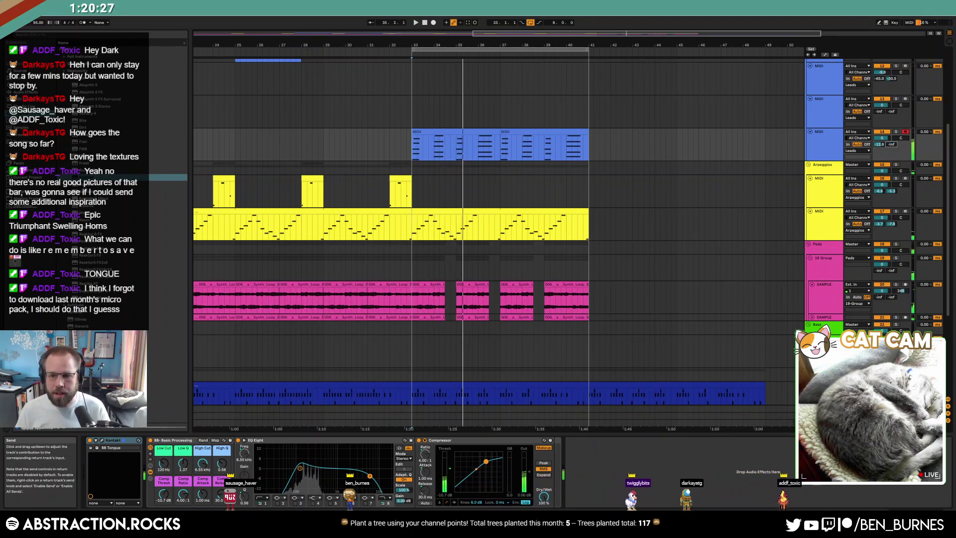
Copy the Delay device from the B Delay return track to the end of the Tongue track's device chain.
left_click(824, 416)
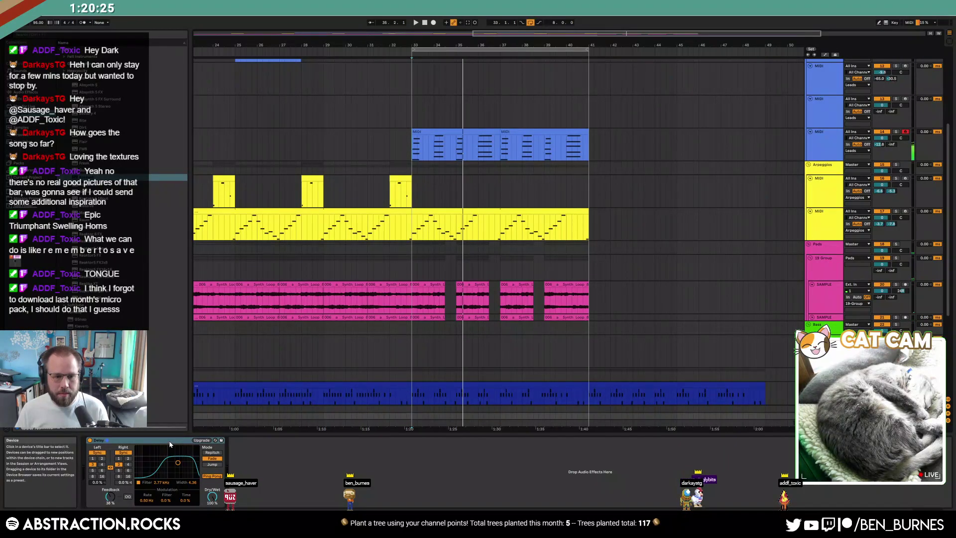
left_click(632, 144)
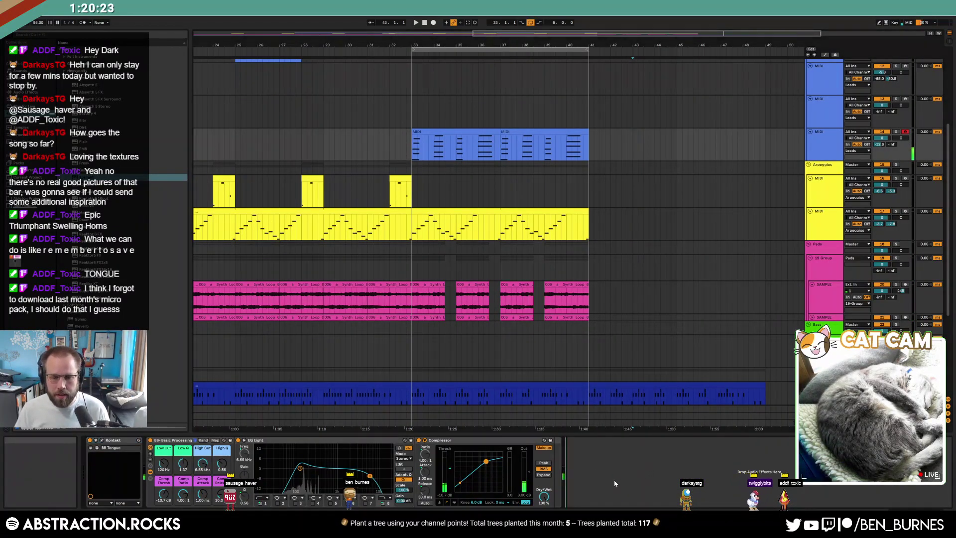
key("ctrl+v")
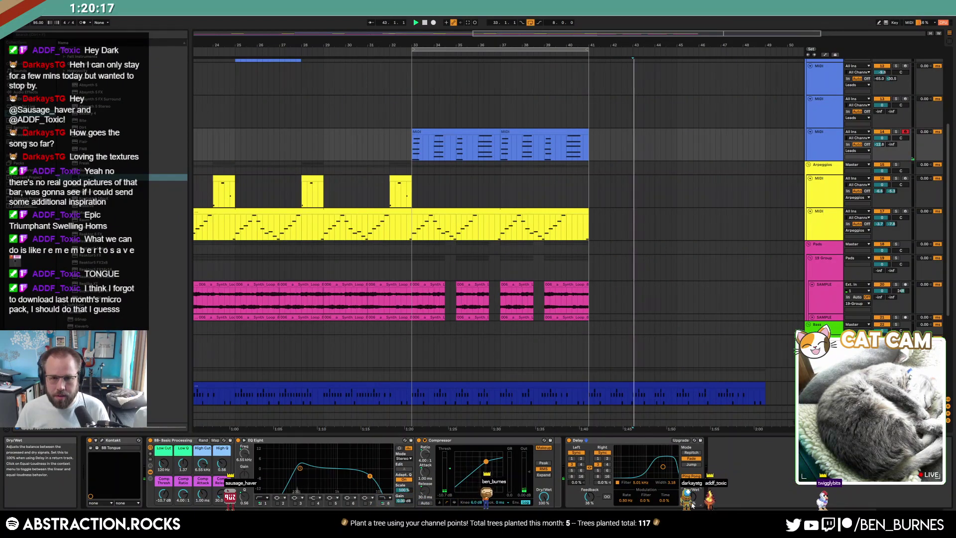
Play the section from bar 33 and raise the feedback of the Tongue track's Delay.
left_click(466, 130)
key("space")
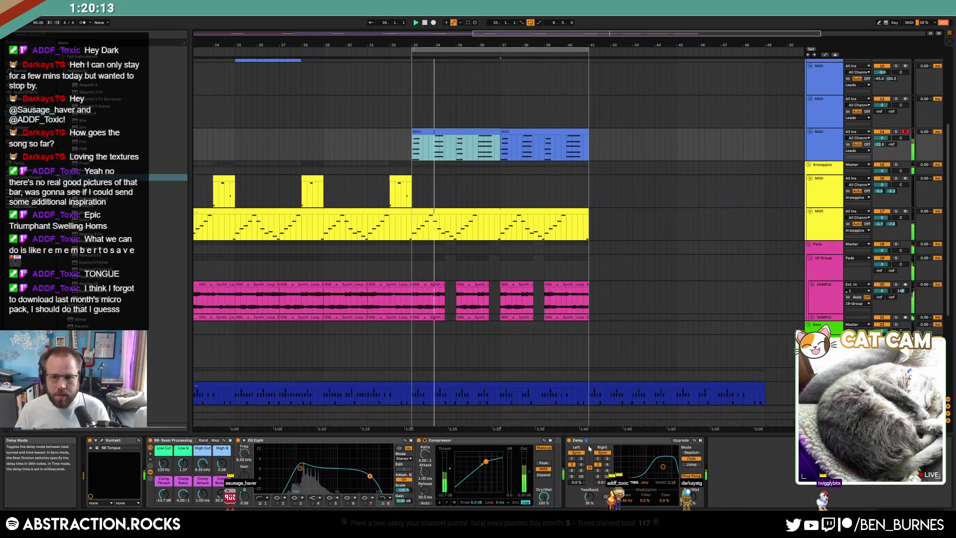
left_click_drag(589, 497, 589, 496)
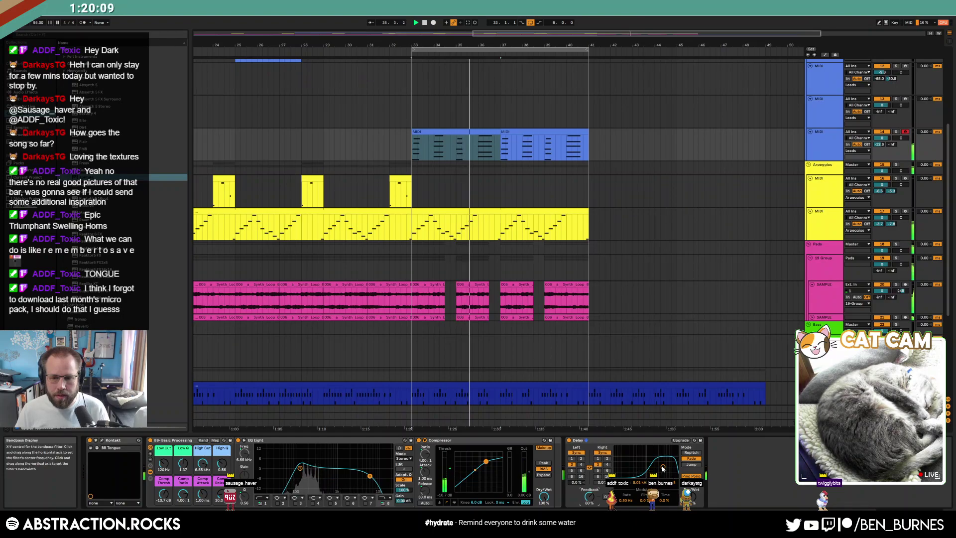
Check the Tongue instrument's controls in the Kontakt window.
left_click(102, 440)
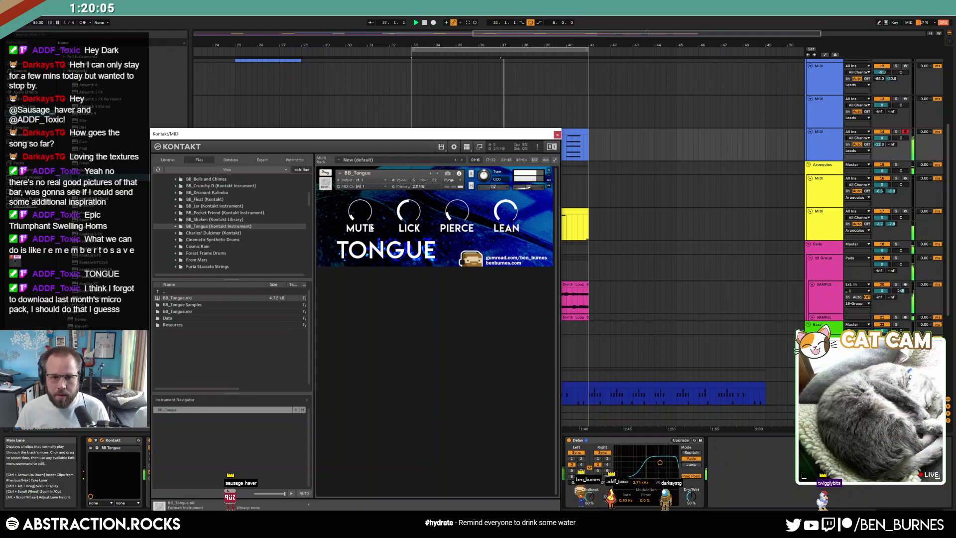
left_click(557, 134)
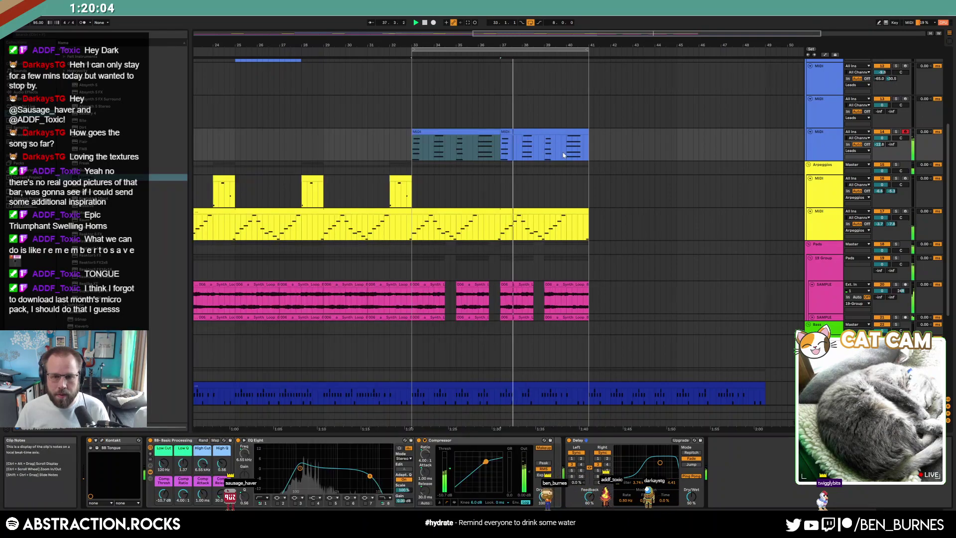
In the arpeggio clip at bar 33, shorten the G3 before the G#3 and move the G#3 and F3 a sixteenth earlier.
left_click(490, 213)
left_click_drag(413, 224, 587, 224)
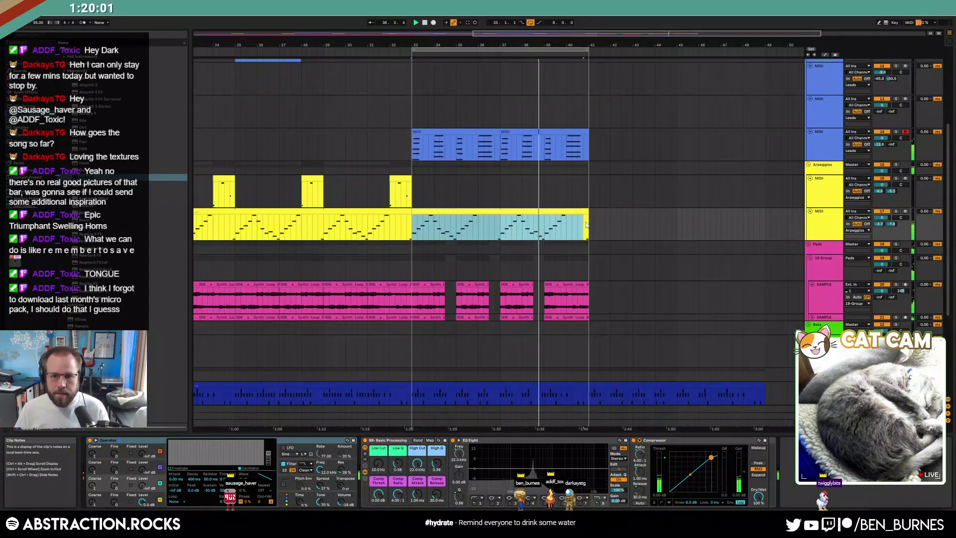
double_click(582, 224)
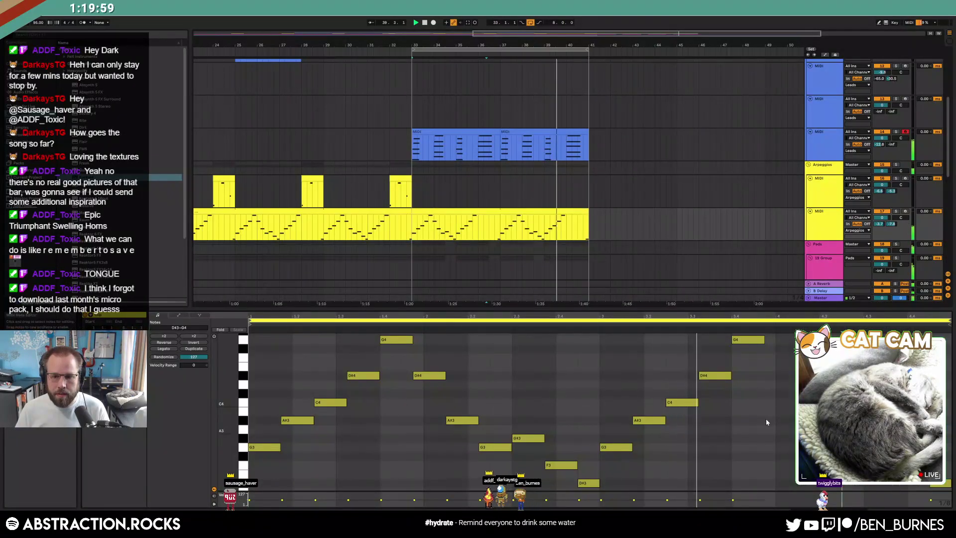
scroll(741, 412, "up", 2)
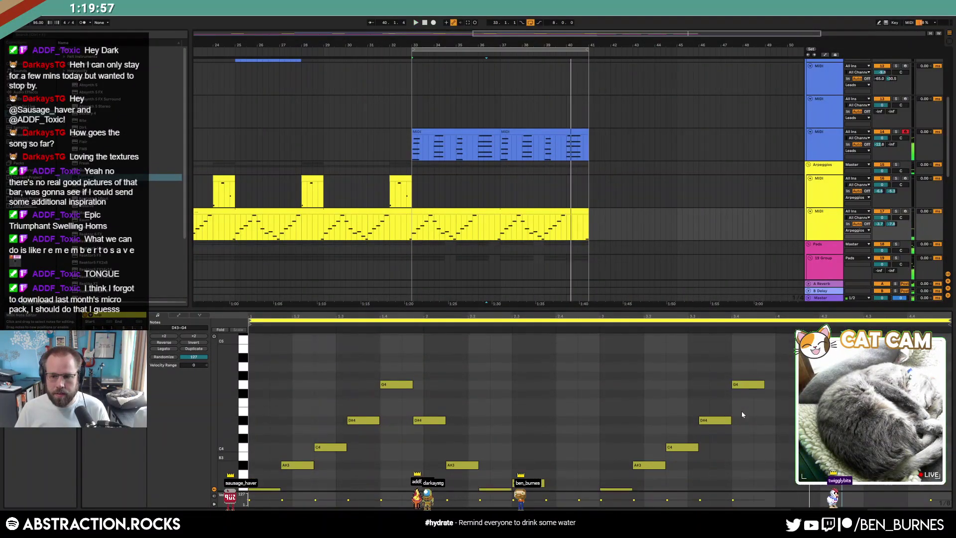
scroll(509, 385, "down", 2)
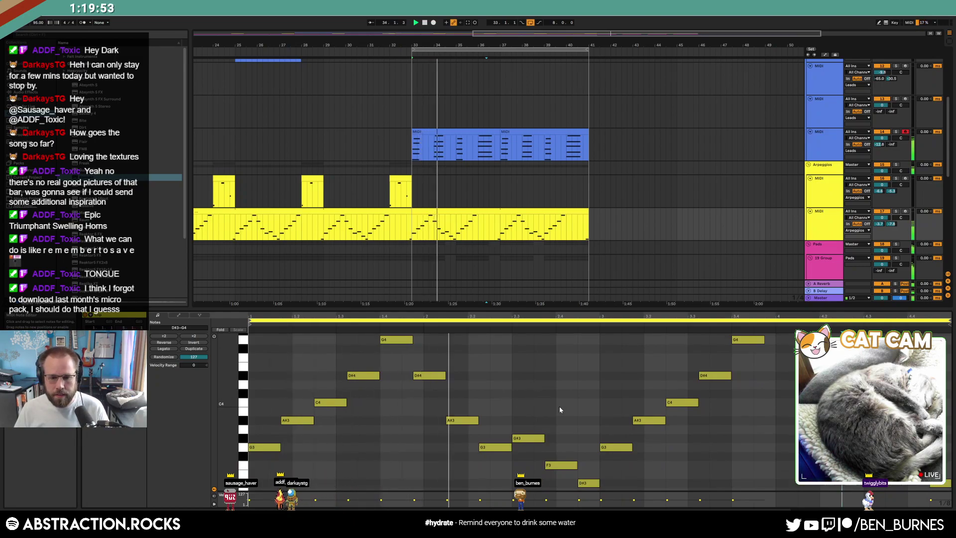
scroll(548, 416, "down", 1)
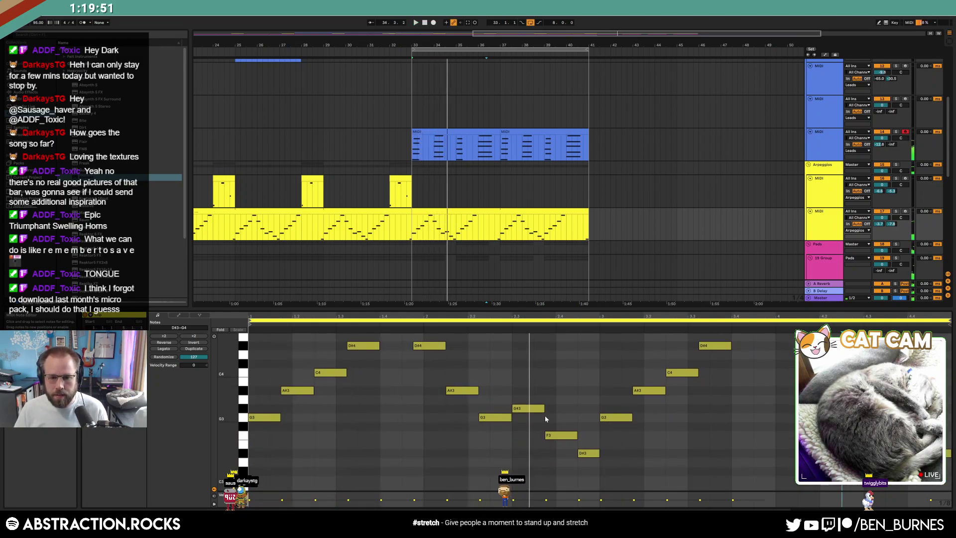
left_click(527, 409)
key("Left")
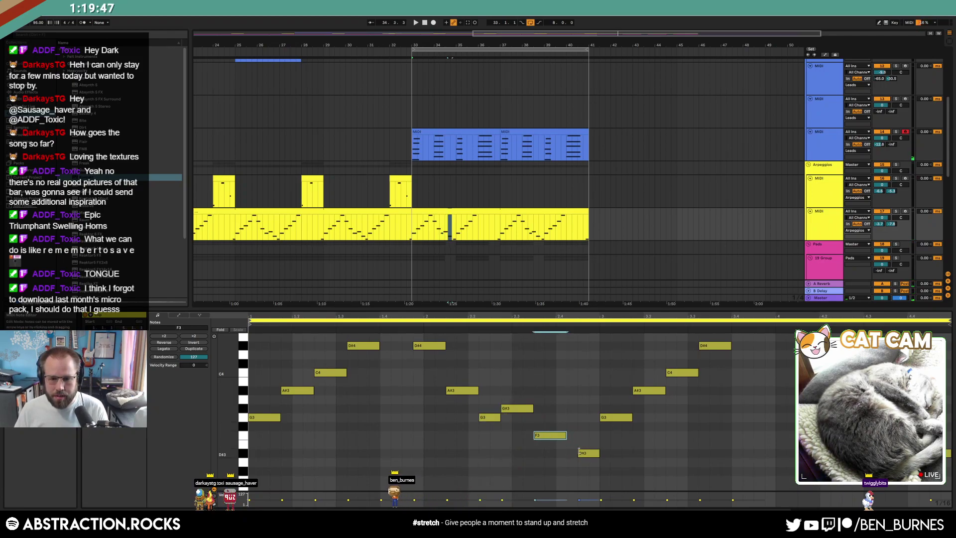
Start the low D#3 a sixteenth earlier, shorten the following G3, and shift the rising A#3, C4, D#4 and G4 a sixteenth earlier.
left_click(622, 418)
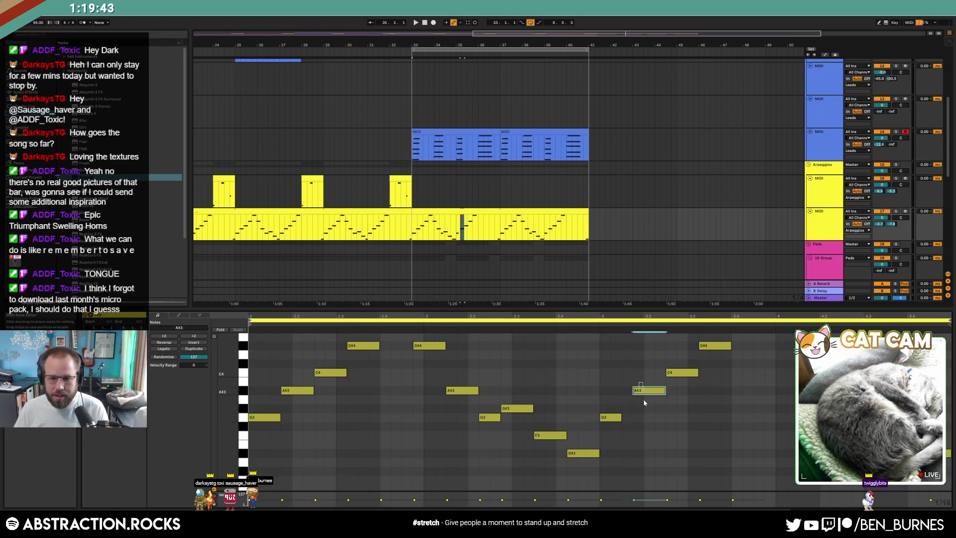
scroll(720, 402, "up", 1)
left_click_drag(721, 399, 717, 363)
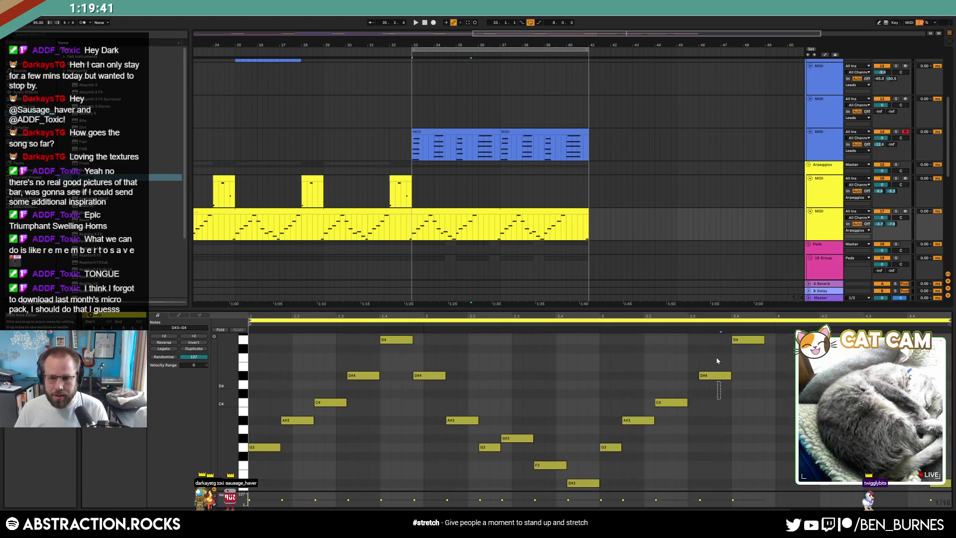
scroll(773, 396, "up", 1)
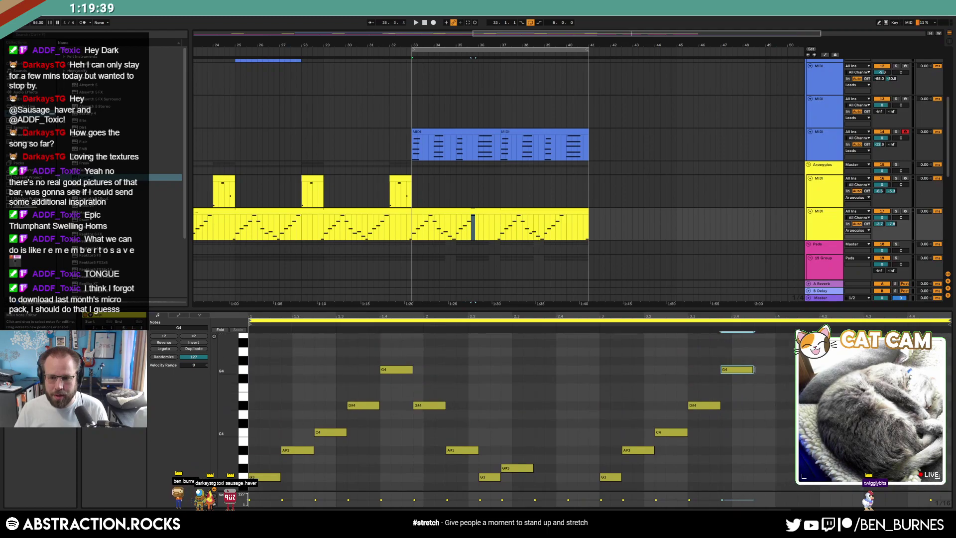
Raise the second rise's C4 to C5 and its G4 to G#4, and append a shortened F4 followed by a G4.
left_click(674, 432)
key("shift+Up")
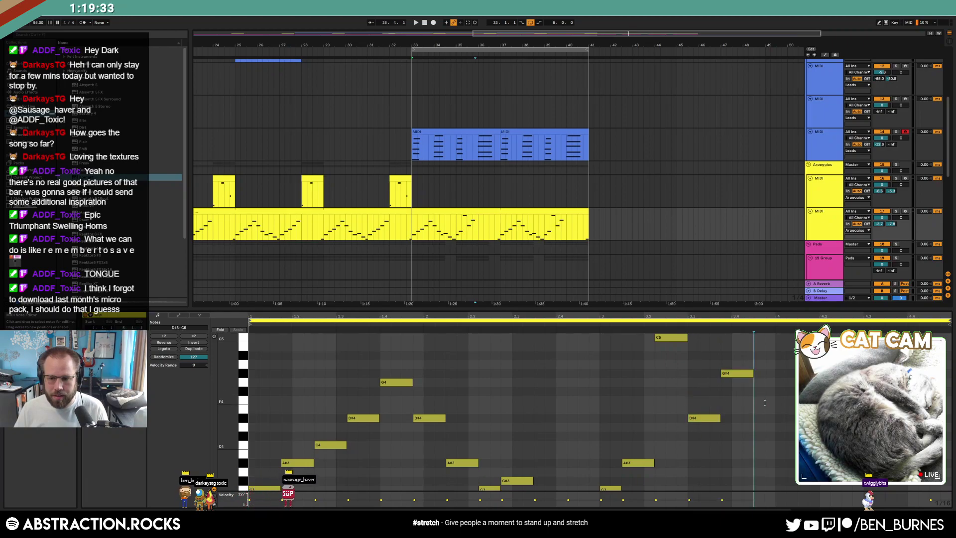
double_click(791, 383)
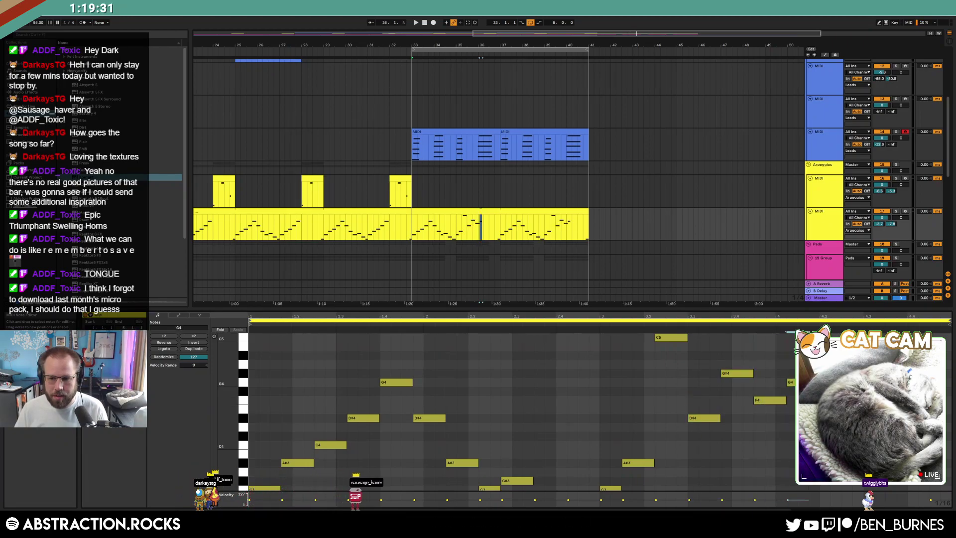
key("space")
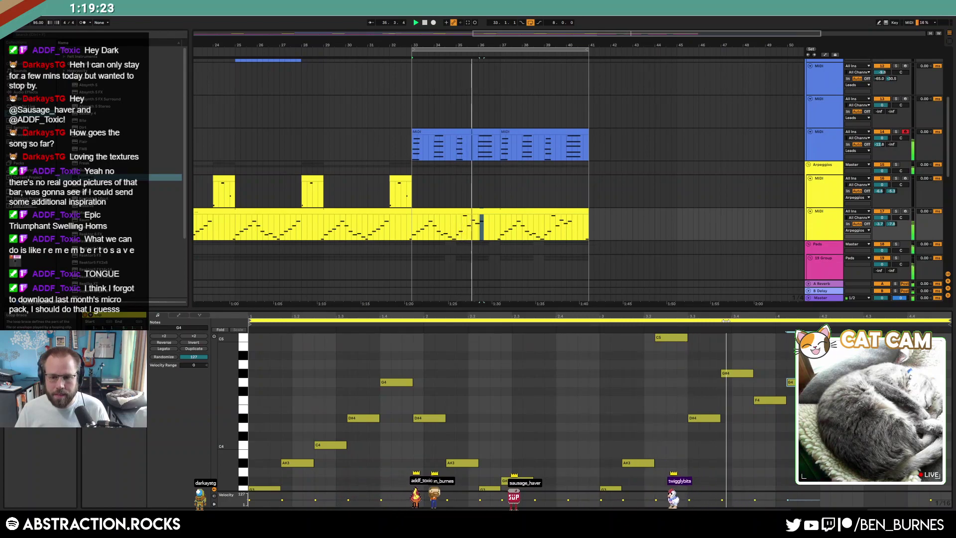
left_click(782, 400)
left_click_drag(783, 400, 781, 384)
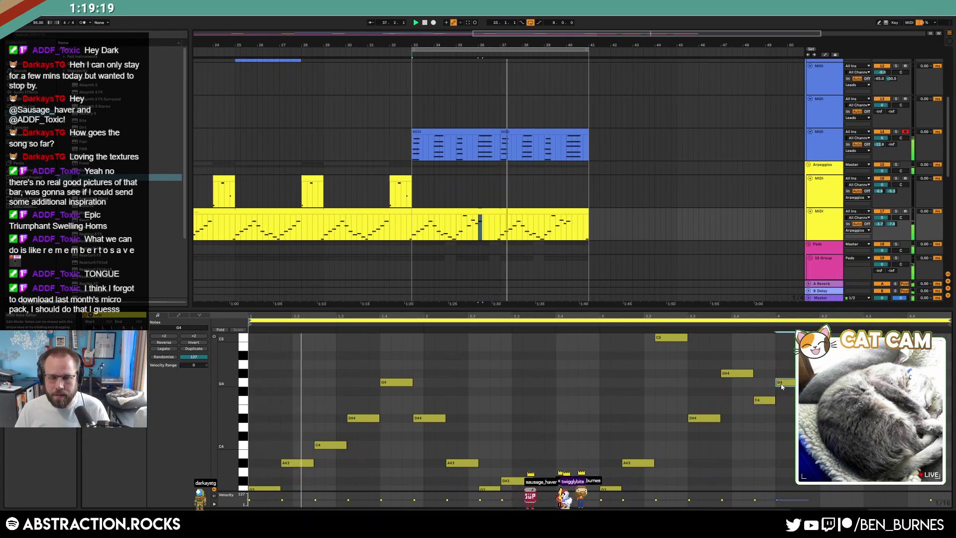
Swap the order of the short G3 and the G#3 in the arpeggio's descent.
scroll(508, 446, "down", 3)
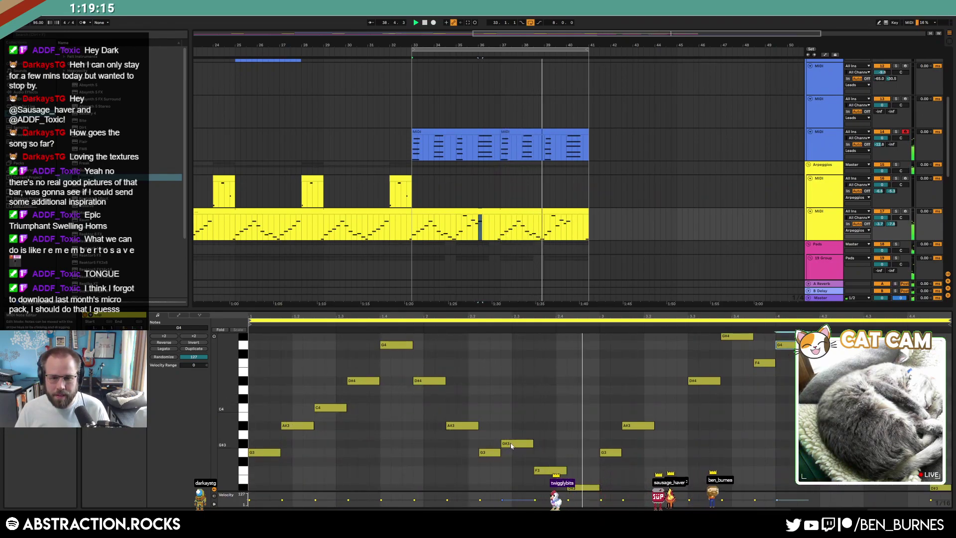
mouse_move(511, 445)
left_mouse_down()
mouse_move(489, 445)
mouse_move(522, 454)
left_mouse_up()
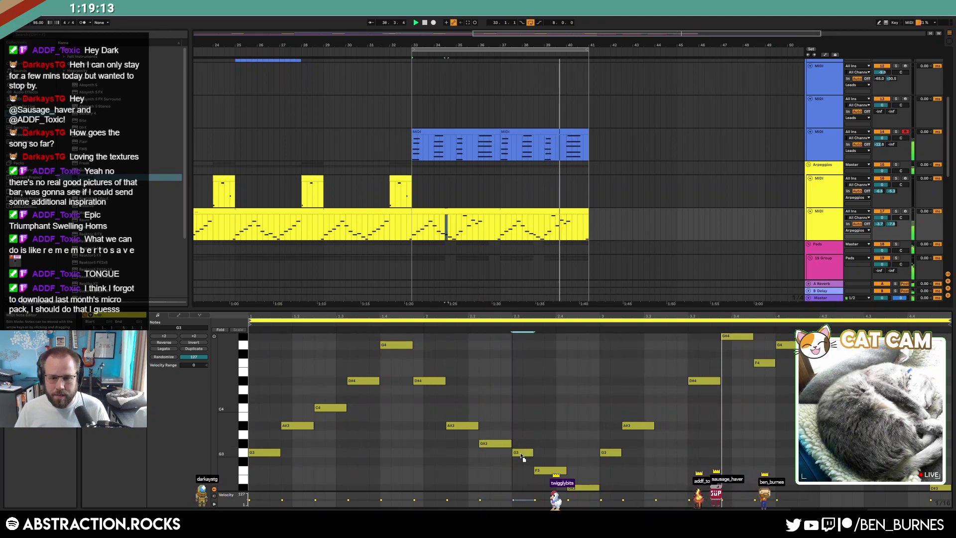
key("shift+Tab")
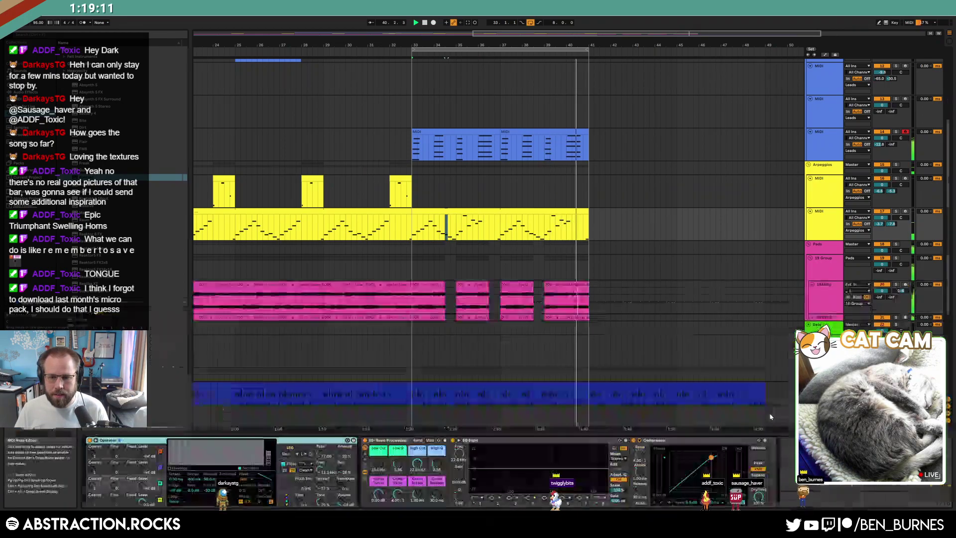
Raise the arpeggio track's Operator oscillator level automation to about -24 dB from bar 33 onward.
left_click(461, 213)
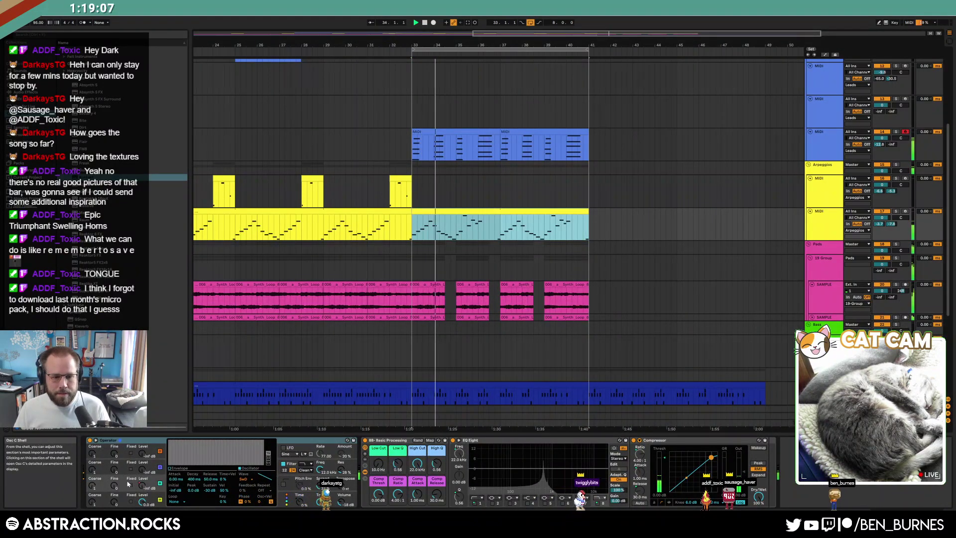
key("a")
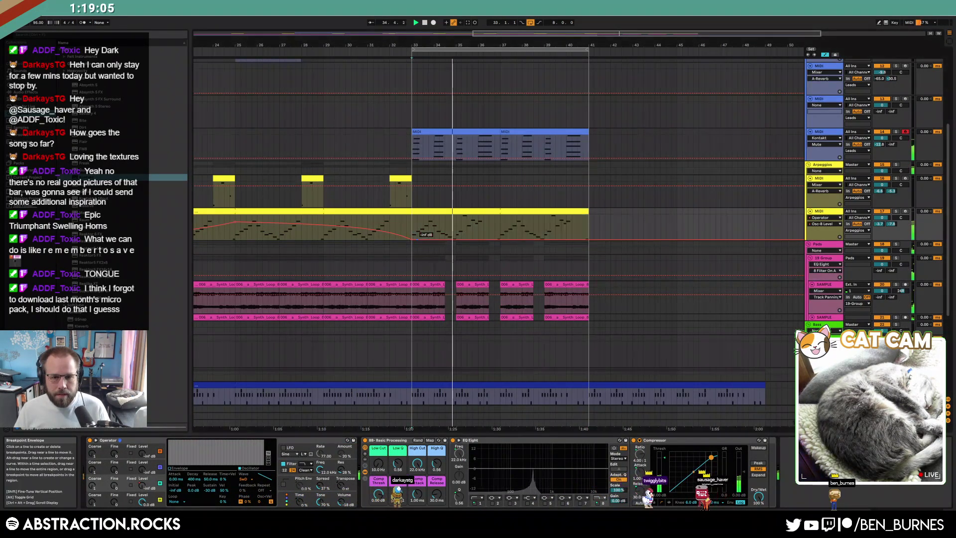
left_click_drag(414, 224, 413, 230)
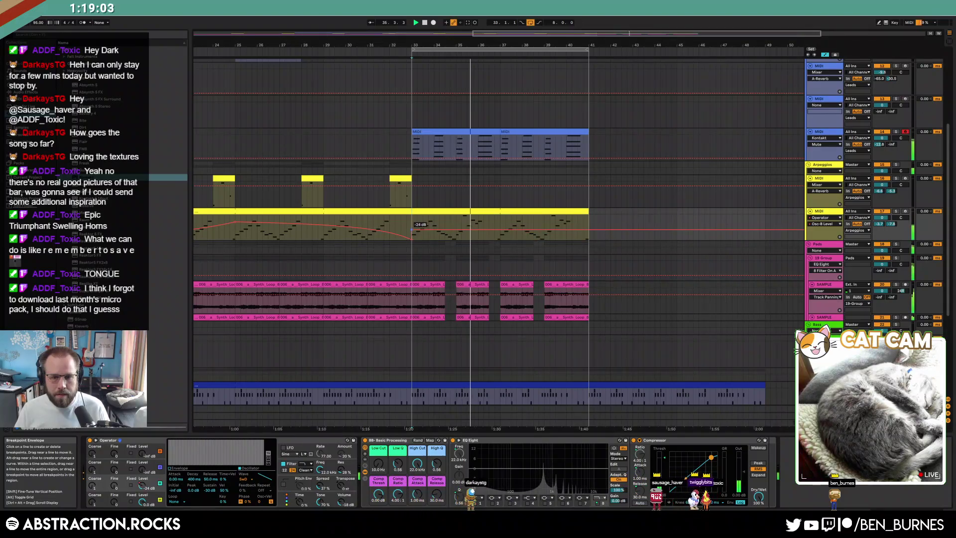
Lower the high C5 in the arpeggio clip to A#4 and hide the automation lanes.
double_click(466, 211)
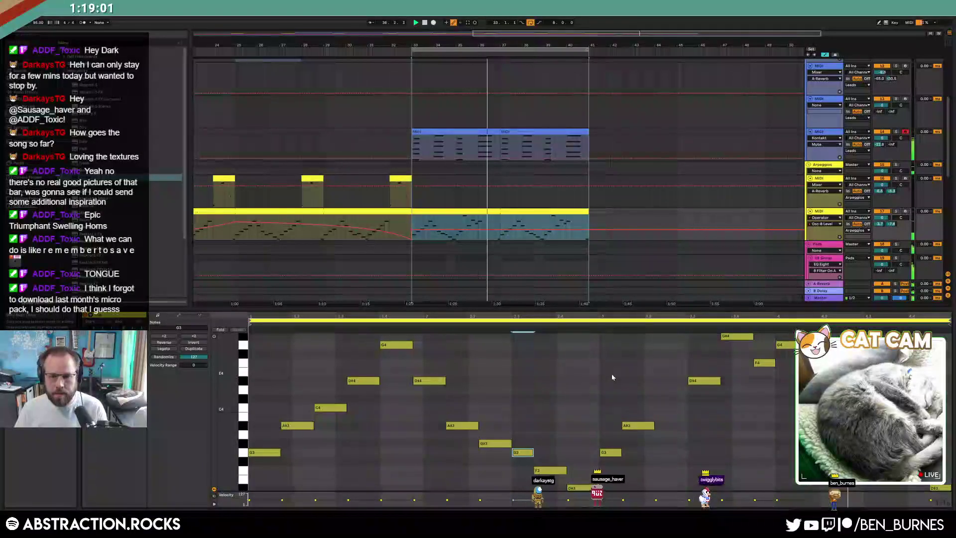
left_click(664, 359)
key("Down")
key("Down")
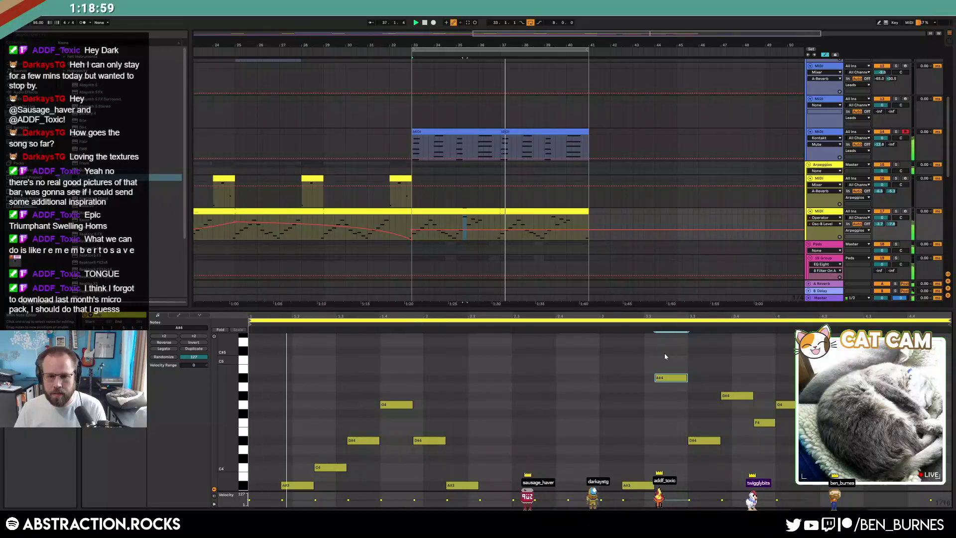
key("shift+Tab")
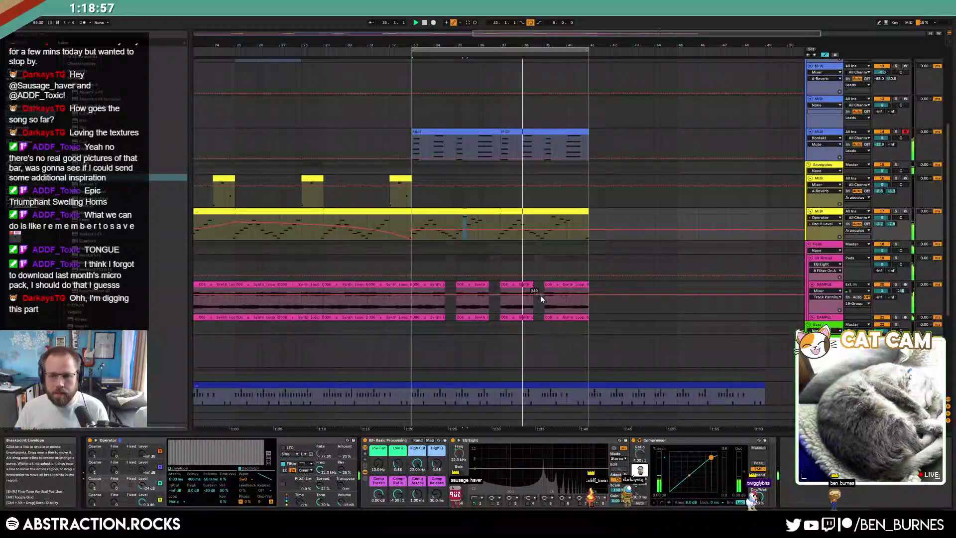
key("a")
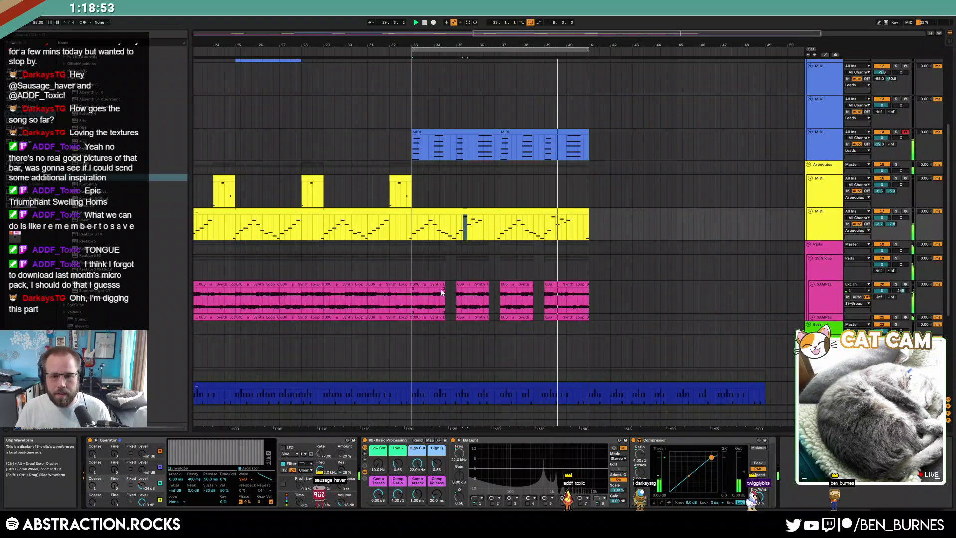
Add short fade-outs to the pad clips on both SAMPLE tracks where they end before the gaps.
left_click_drag(443, 289, 436, 291)
scroll(508, 287, "down", 1)
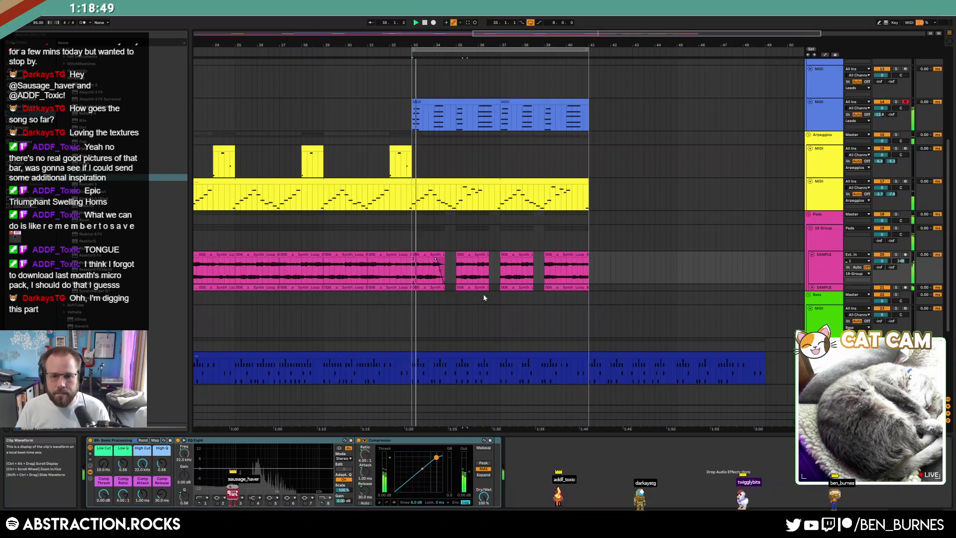
left_click(812, 288)
left_click_drag(443, 291, 436, 293)
key("space")
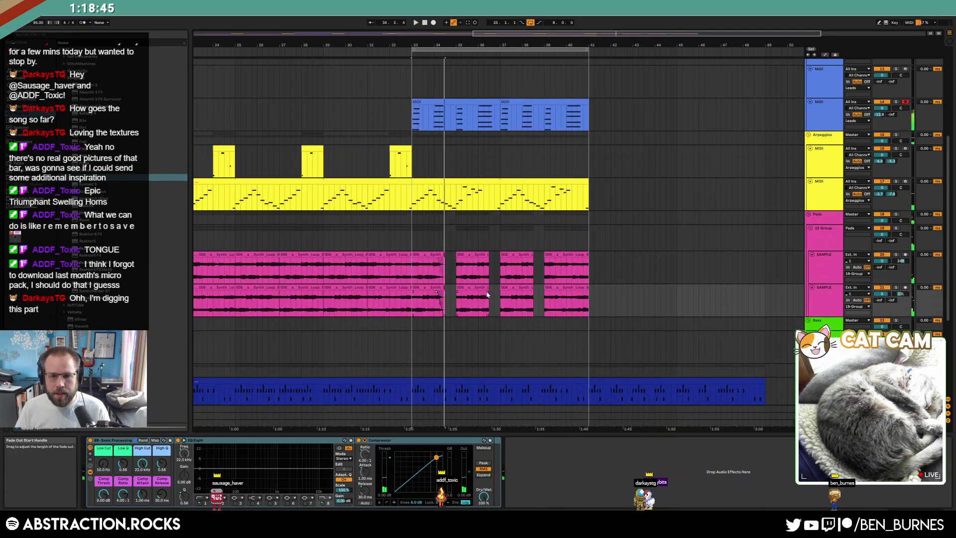
left_click(482, 263)
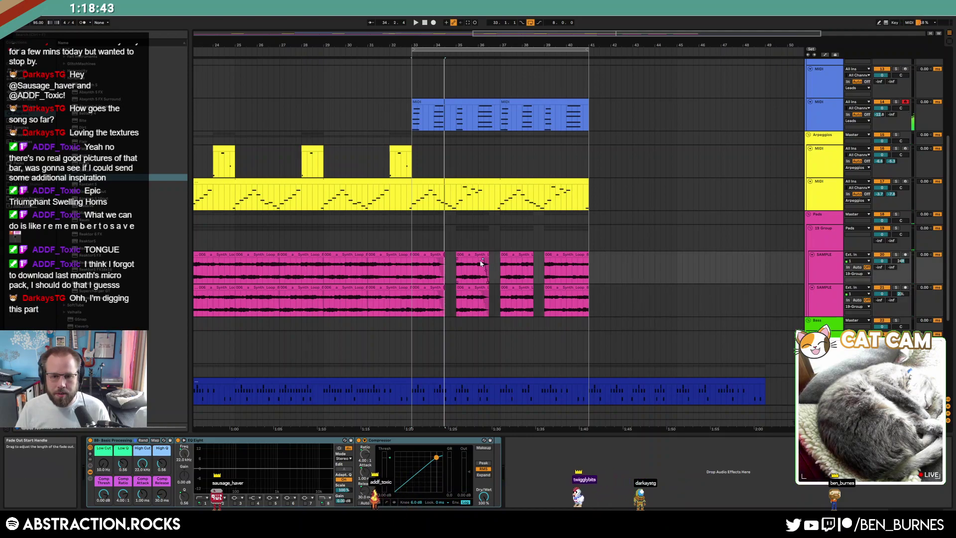
left_click(527, 294)
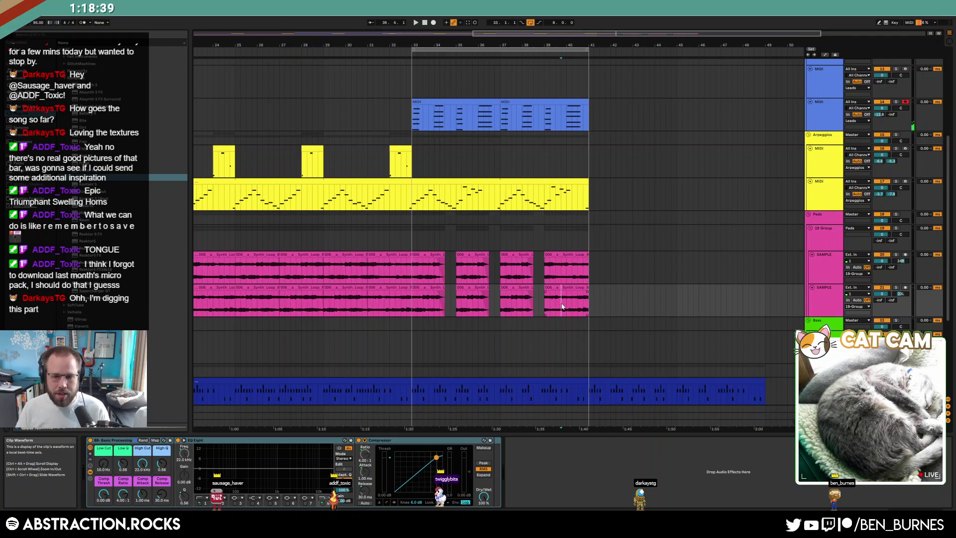
Look over the drum, pad and lead tracks around bar 33 and the earlier lead clips from bar 9.
key("space")
scroll(498, 323, "down", 3)
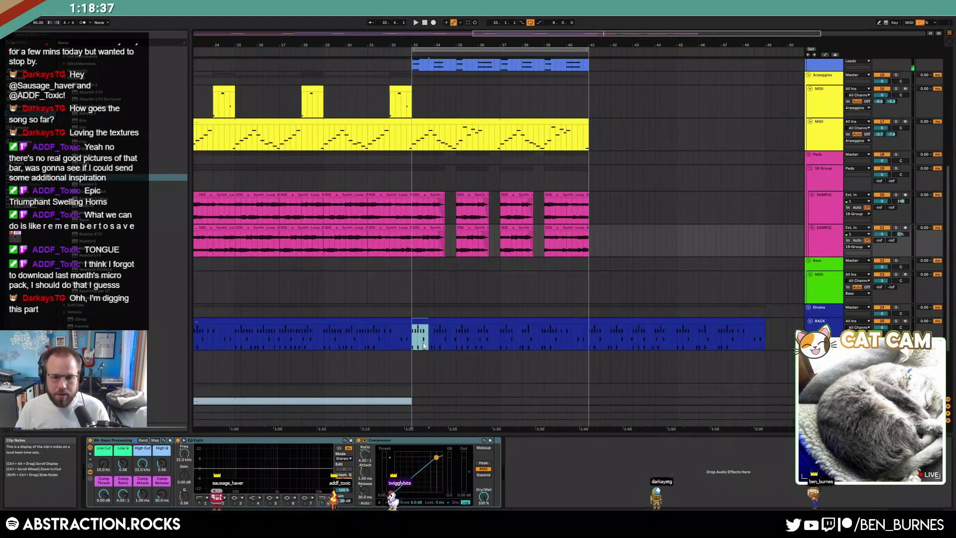
left_click(423, 344)
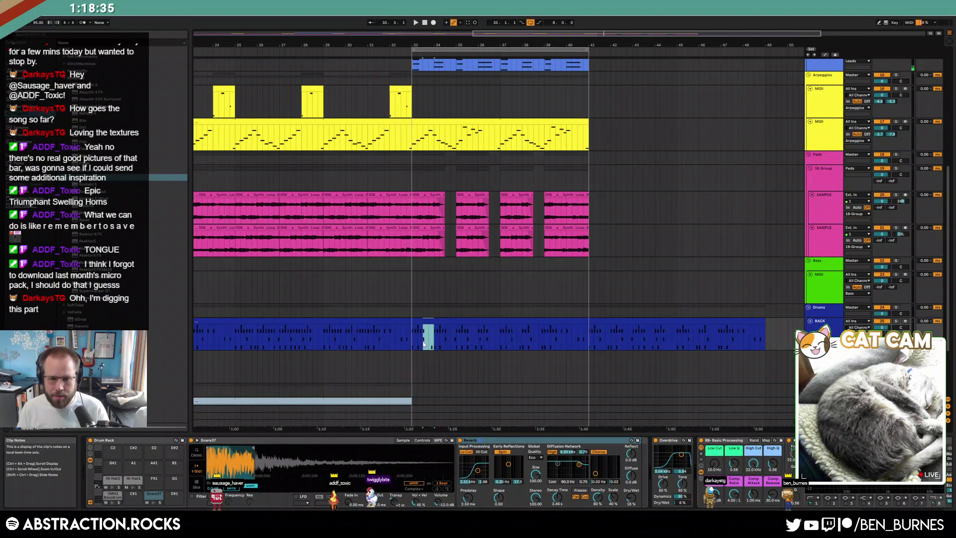
scroll(423, 329, "down", 3)
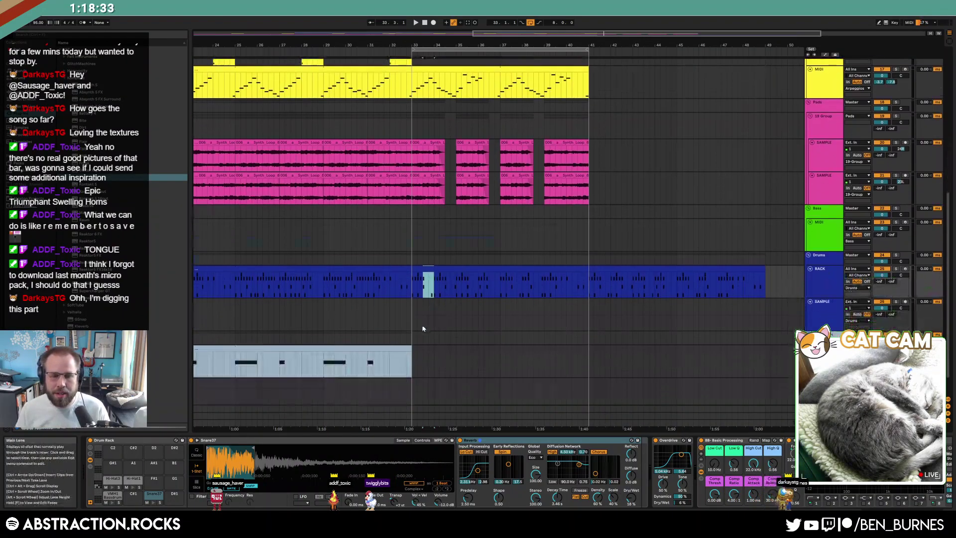
scroll(464, 339, "up", 5)
scroll(468, 329, "down", 5)
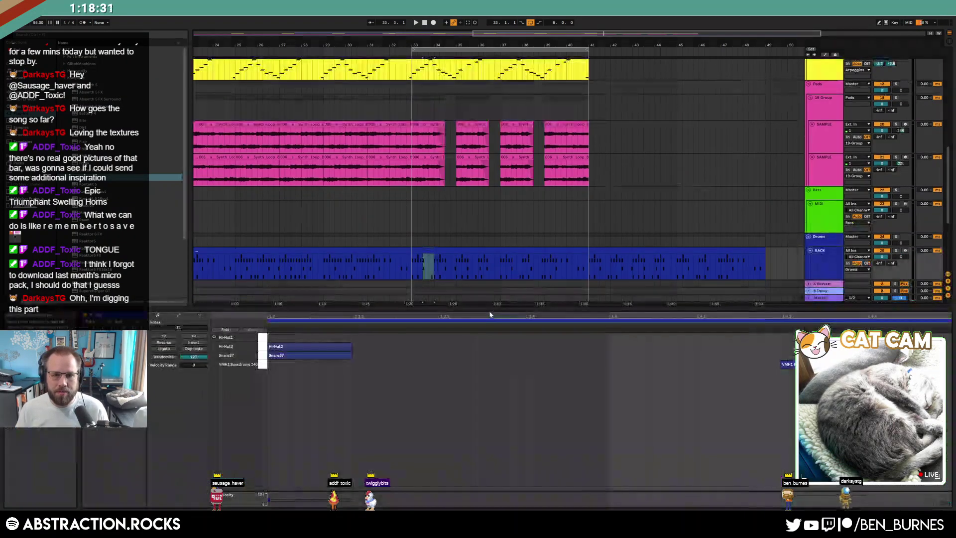
scroll(498, 149, "up", 8)
scroll(508, 182, "up", 6)
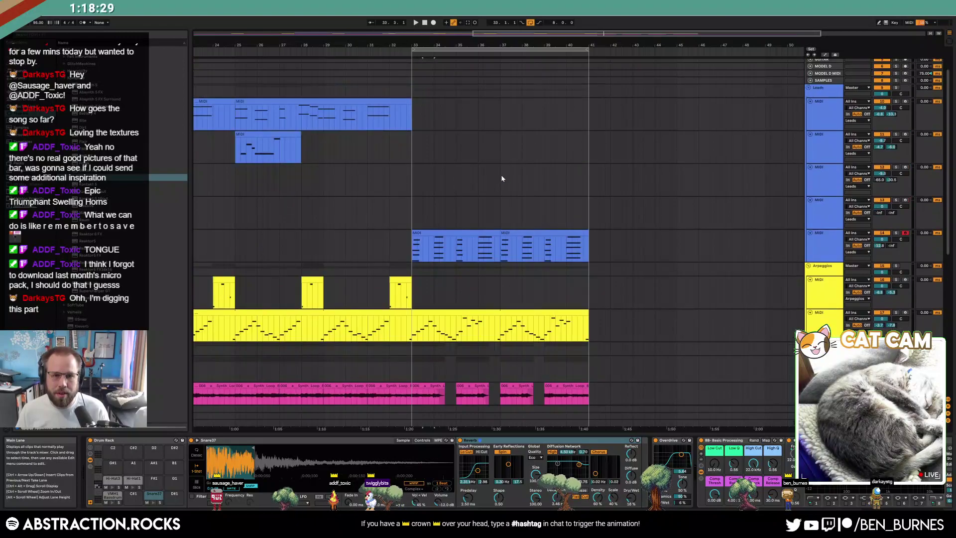
left_click_drag(492, 32, 413, 22)
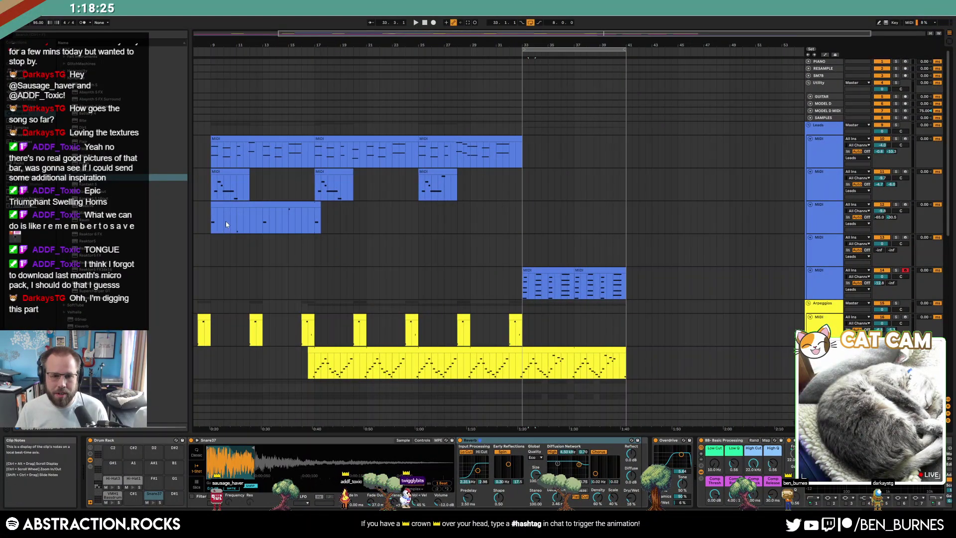
Copy the third lead track's MIDI clip from bar 9 to bar 33.
left_click(213, 219)
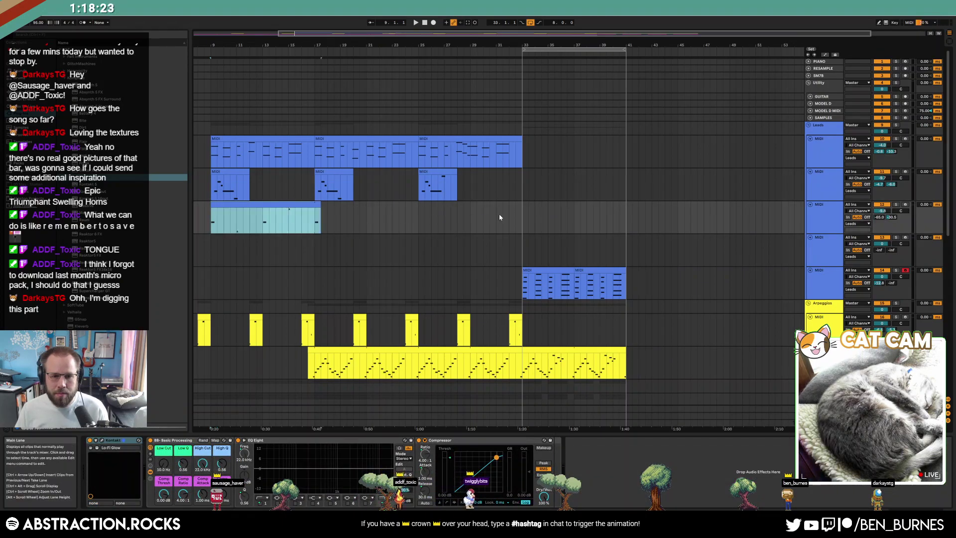
left_click(516, 216)
key("ctrl+v")
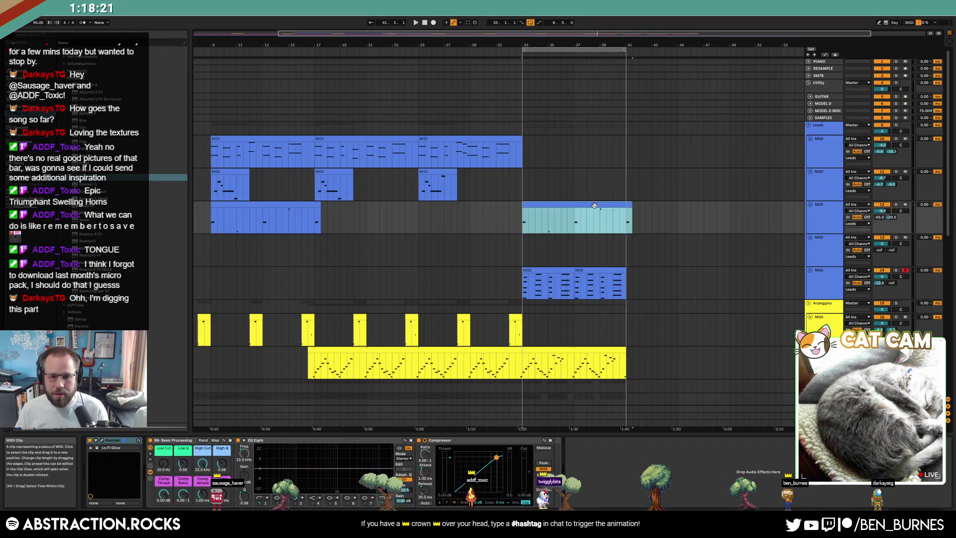
Delete the notes after the opening C3 in the copied lead clip and extend the clip to bar 49.
left_click(544, 218)
left_click_drag(572, 429, 786, 335)
key("Delete")
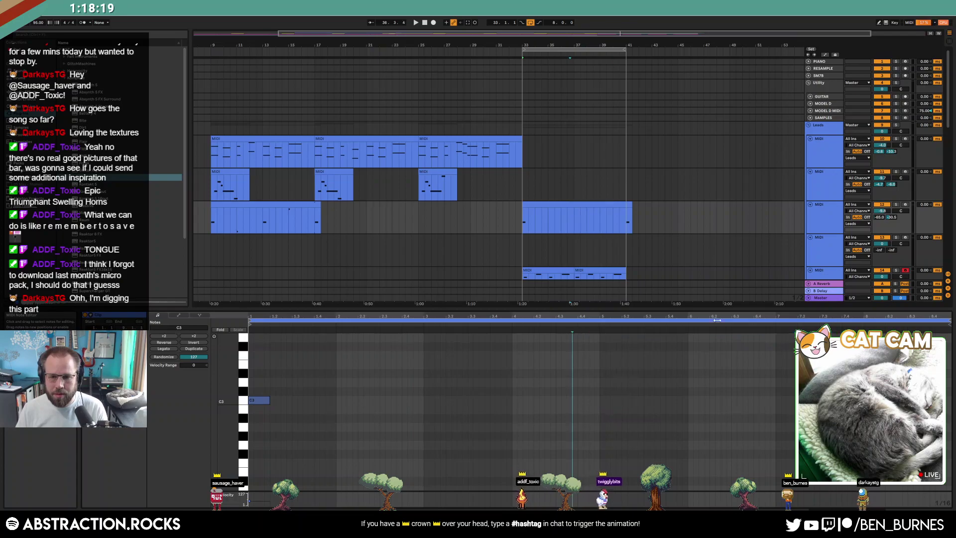
left_click_drag(631, 206, 733, 214)
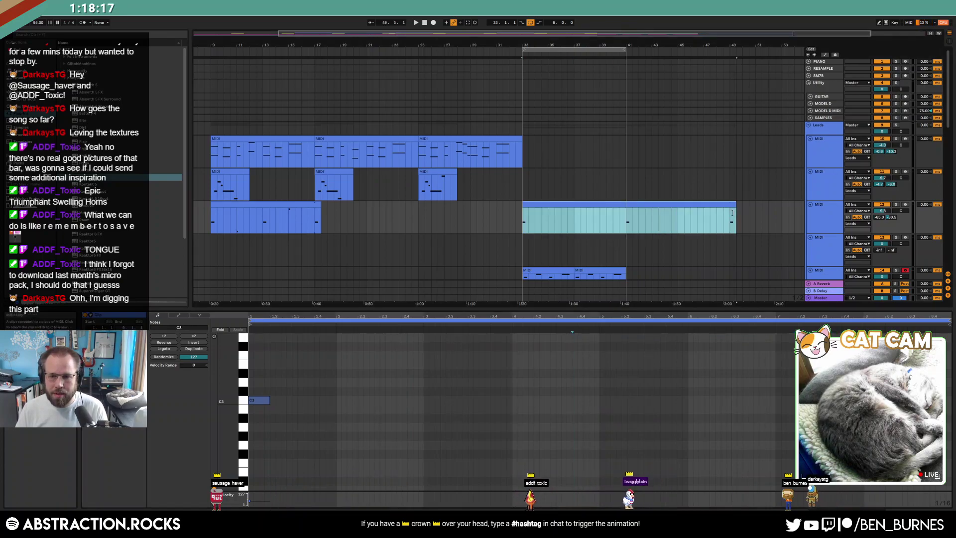
left_click(734, 217)
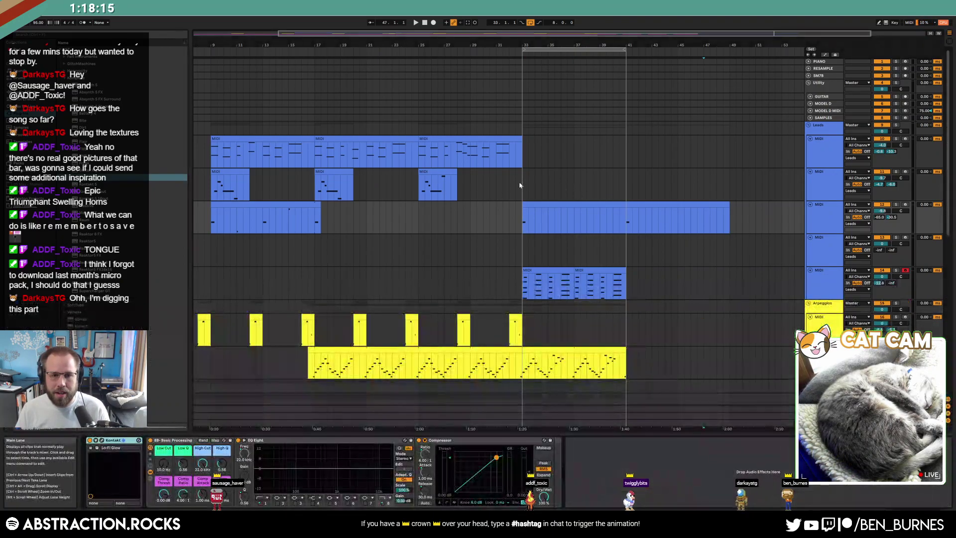
Record a melody on the second lead track from bar 33 to 41, and tighten the timing of its D#4 and C5 notes.
left_click(545, 187)
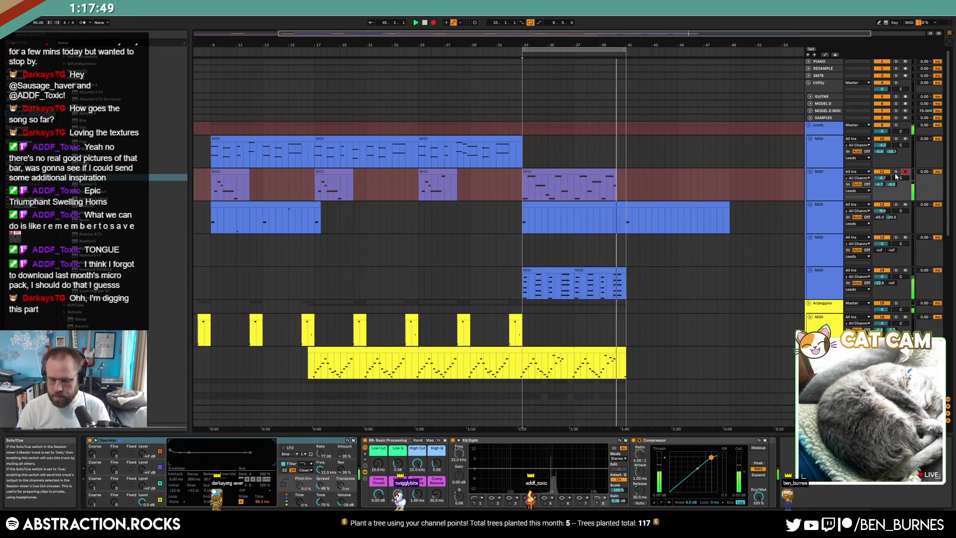
key("space")
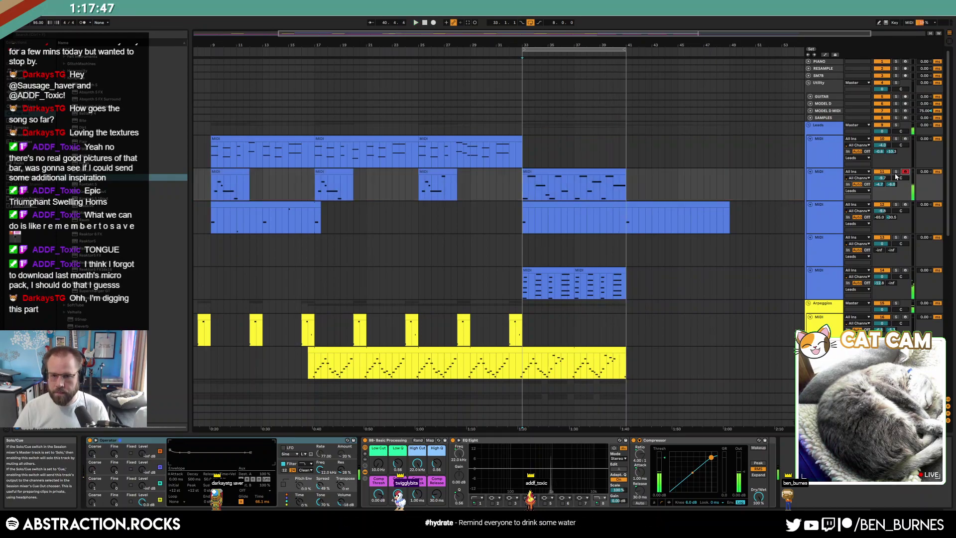
double_click(586, 172)
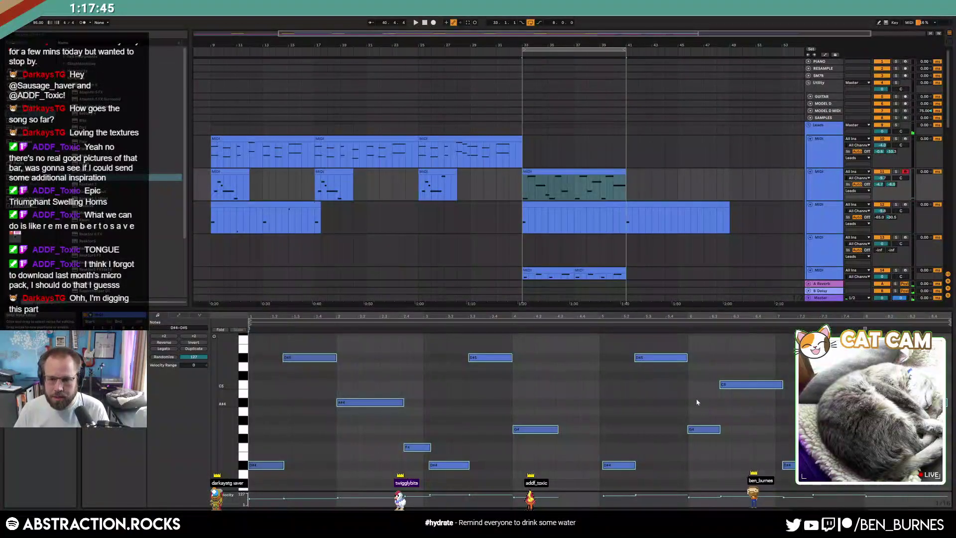
left_click(626, 464)
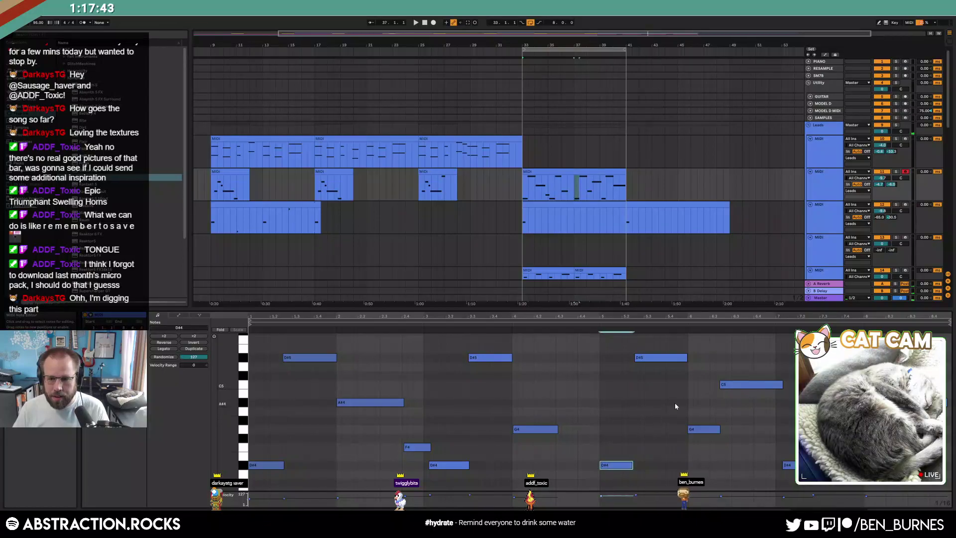
left_click_drag(782, 387, 776, 386)
left_click_drag(783, 465, 782, 465)
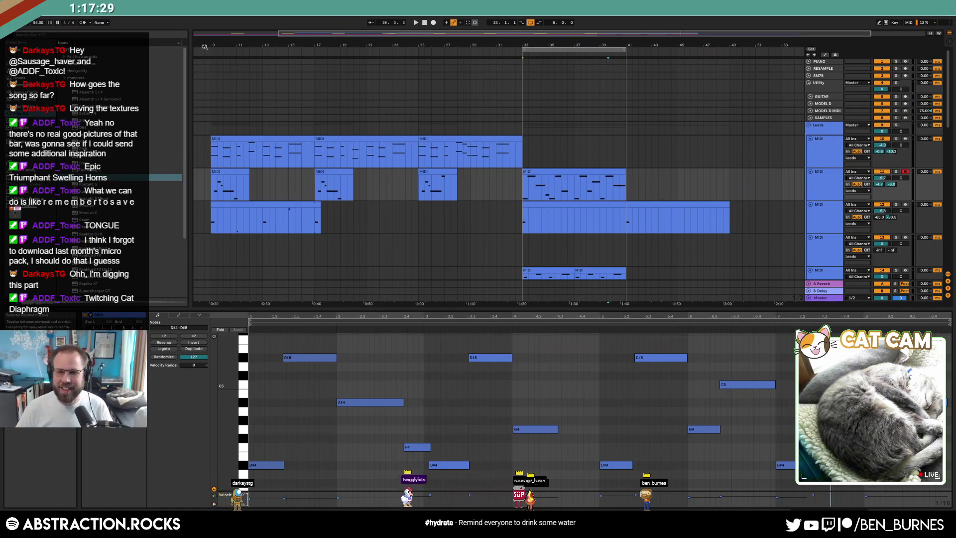
Play the song from bar 30 to hear the recorded melody in the new section.
left_click(490, 158)
key("space")
left_click(586, 159)
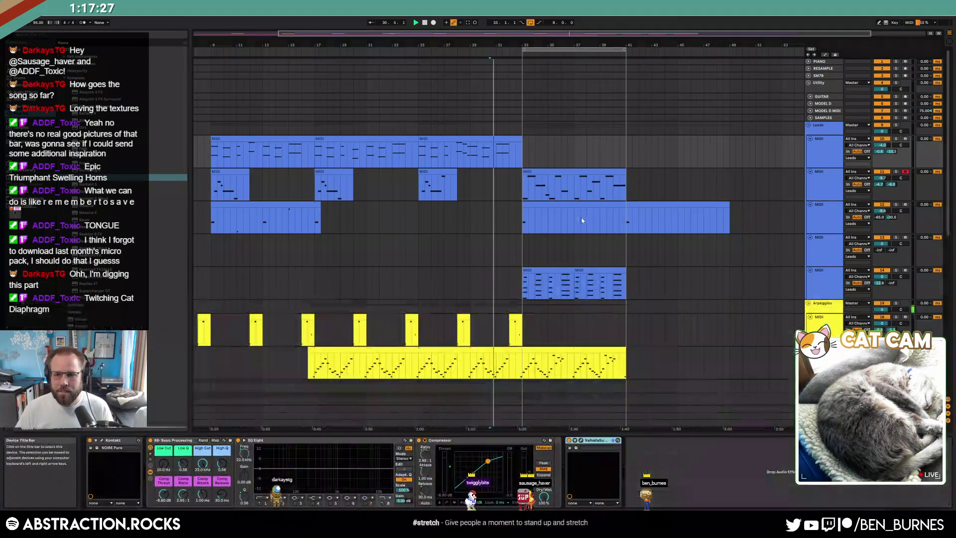
Quantize the recorded lead melody's notes, including the neighbouring F4 and D#4 around bar 35.
double_click(586, 170)
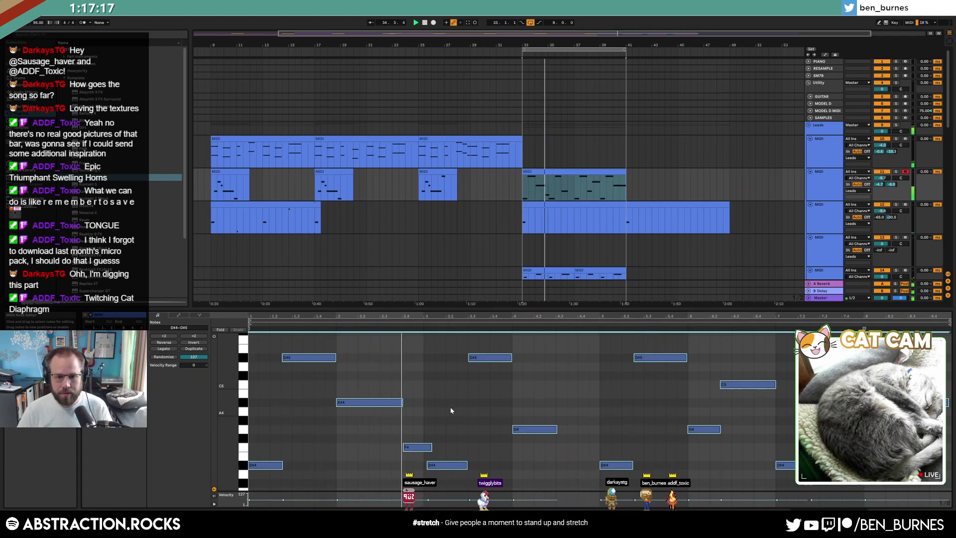
left_click(450, 465)
key("ctrl+u")
left_click(423, 447)
key("ctrl+u")
left_click(455, 434)
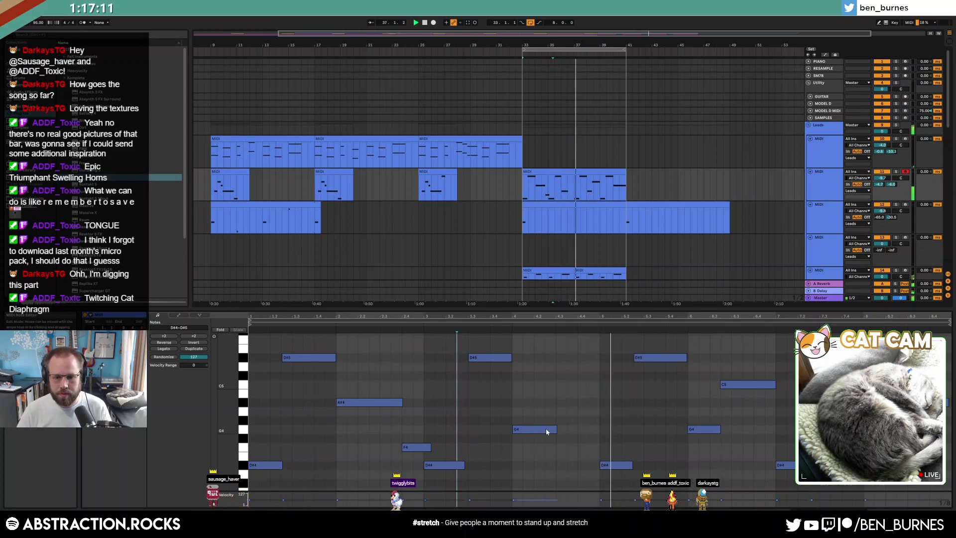
Shorten the C5 note near the end of the lead clip's seventh bar and add A#4 and F4 notes after it.
key("shift+Tab")
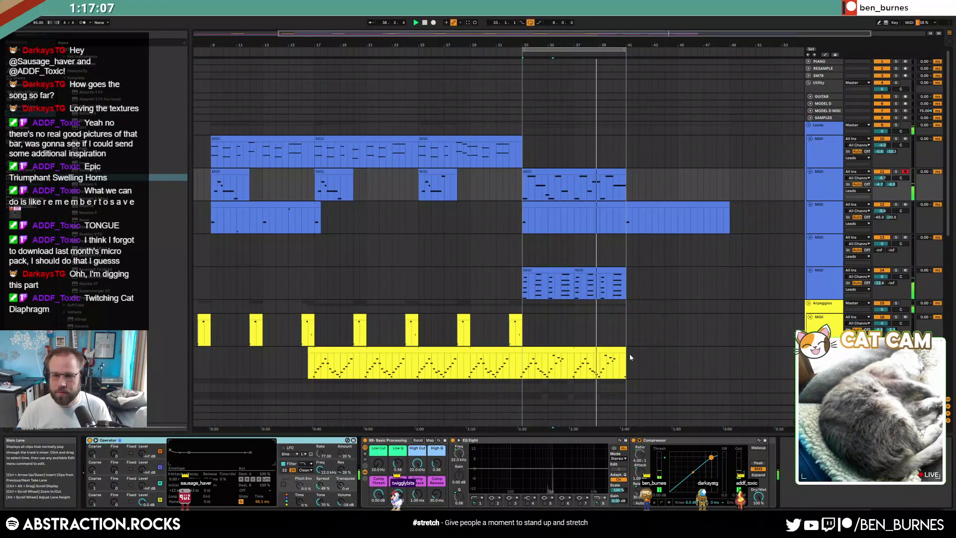
double_click(600, 172)
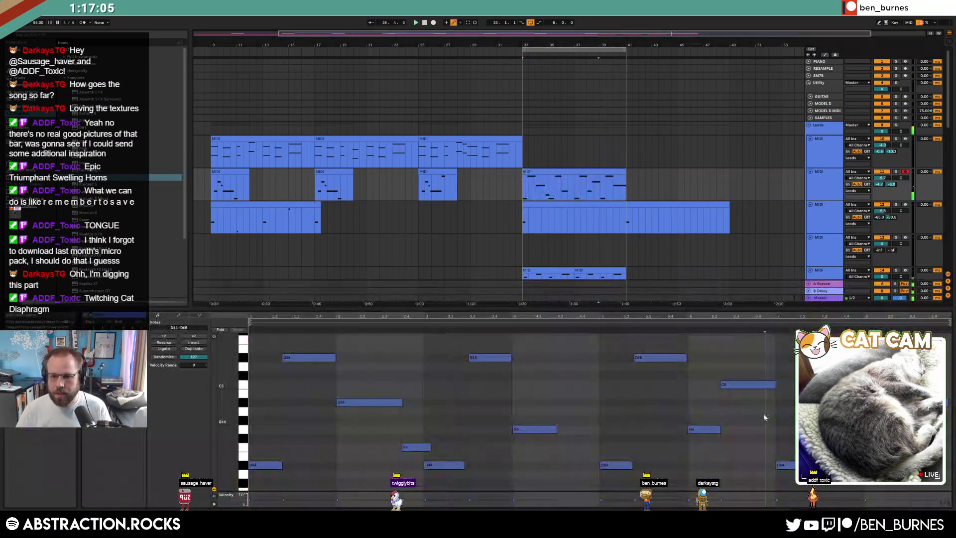
left_click(775, 382)
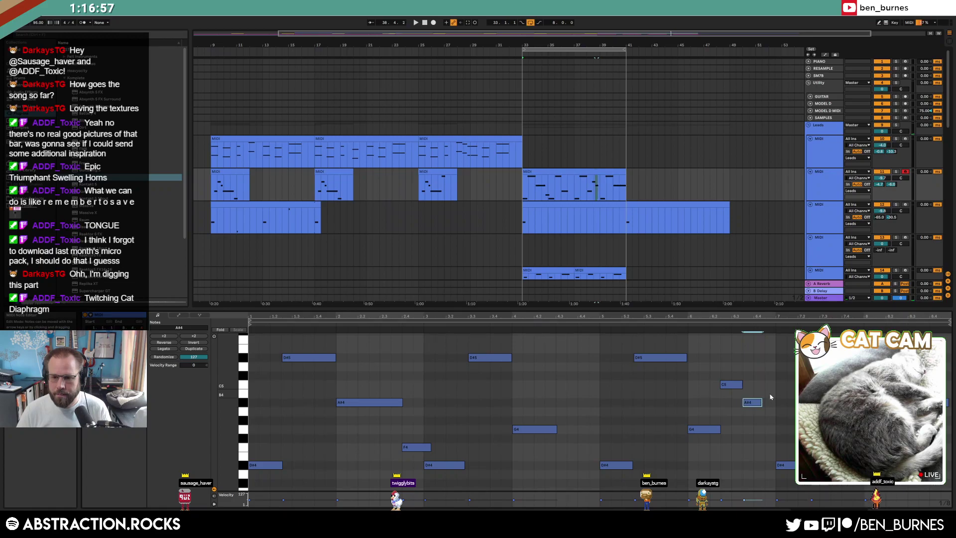
scroll(771, 397, "up", 3)
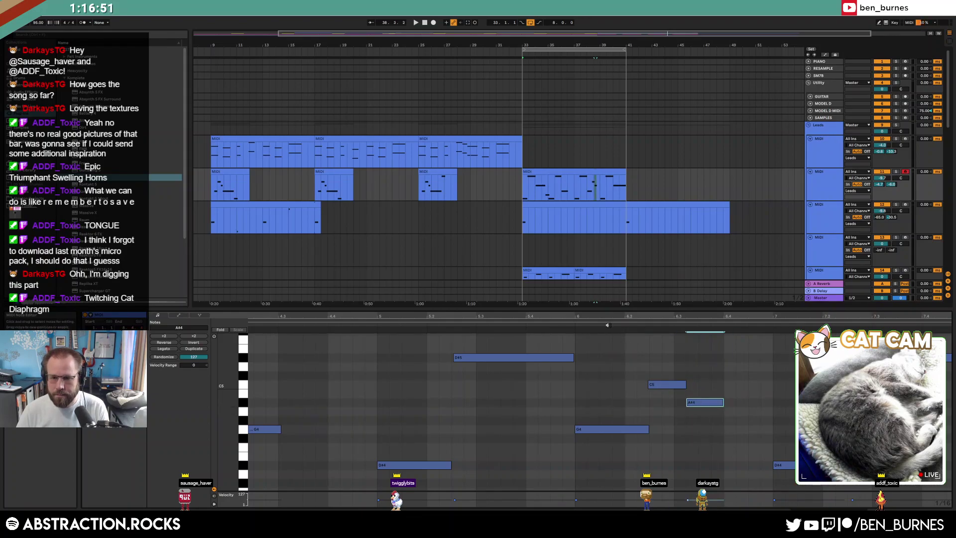
double_click(728, 446)
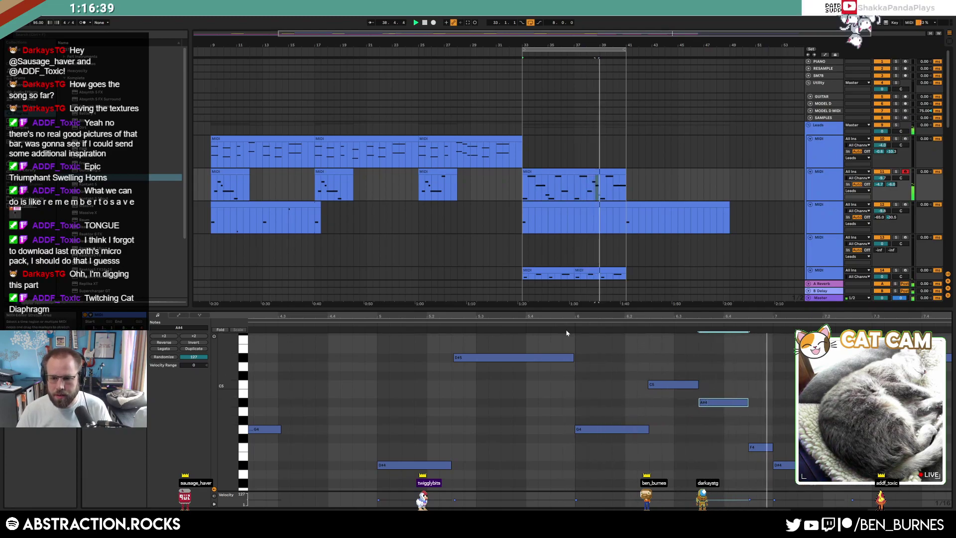
left_click_drag(722, 316, 754, 316)
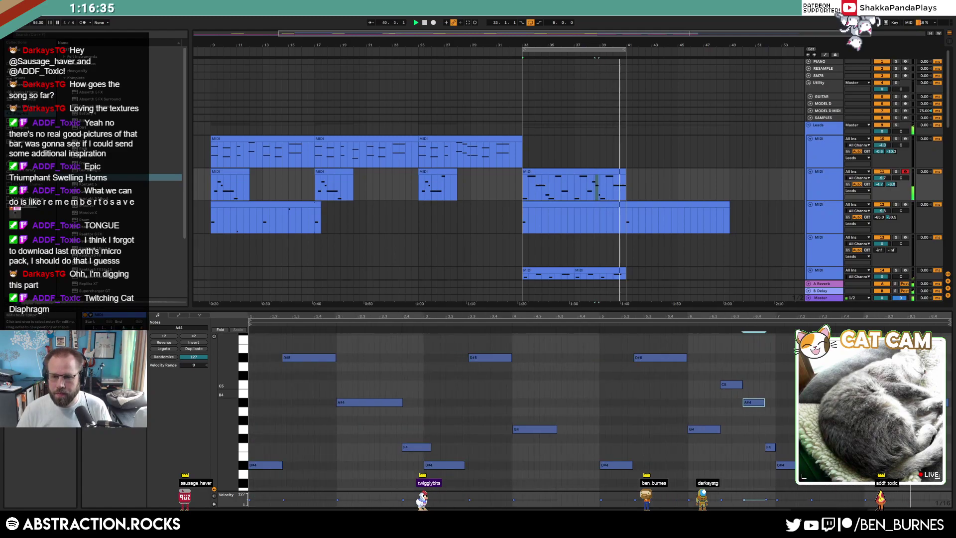
Arm the Bass group's MIDI track for recording and raise the level of oscillator B in its Operator.
key("shift+Tab")
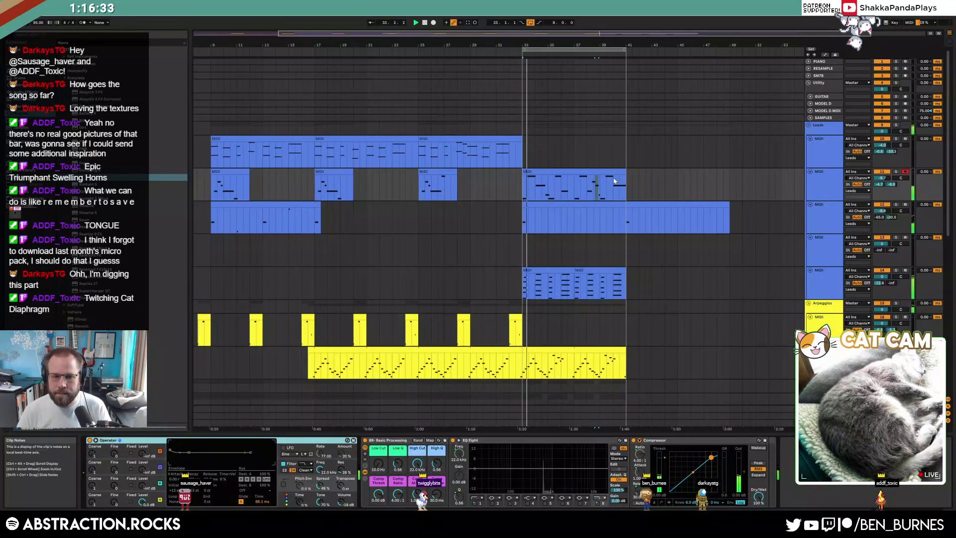
scroll(593, 229, "down", 8)
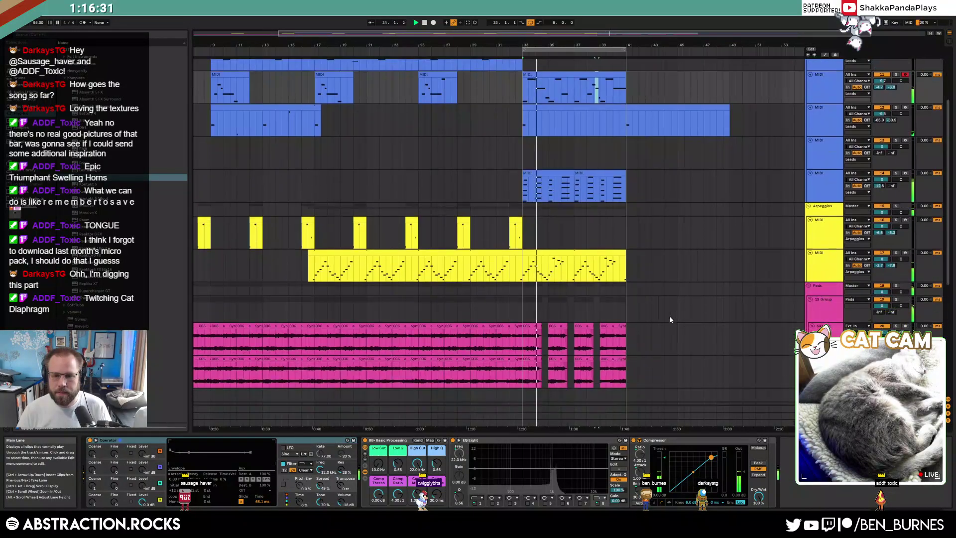
left_click(825, 288)
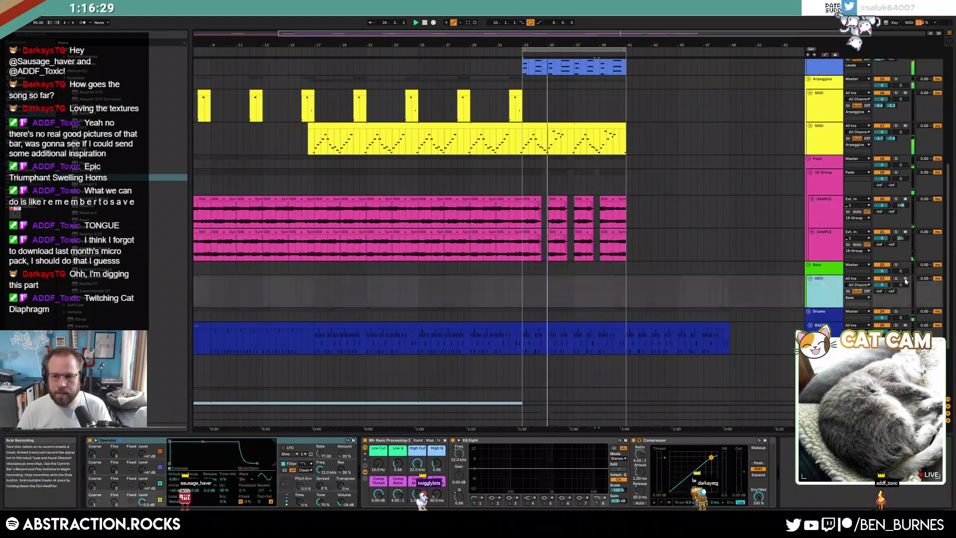
left_click(905, 279)
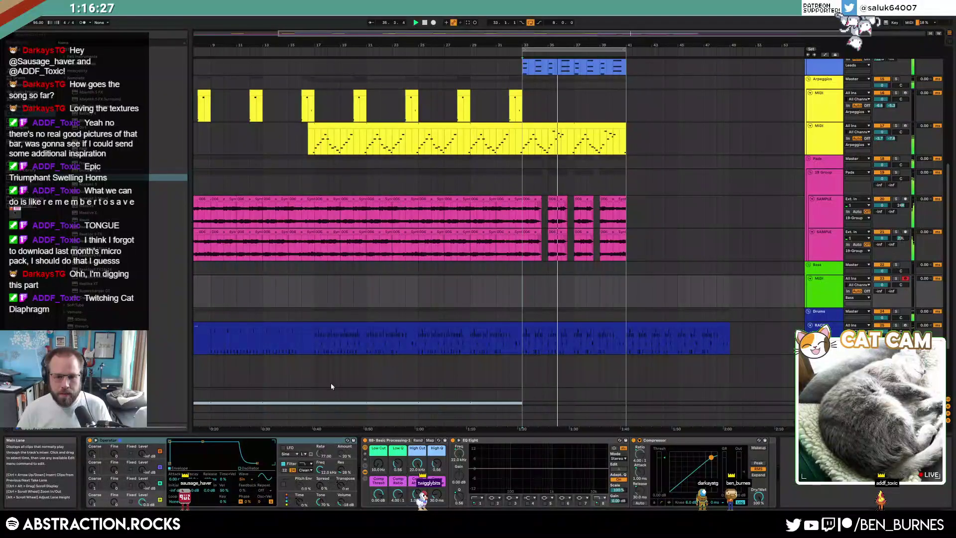
left_click_drag(143, 484, 143, 476)
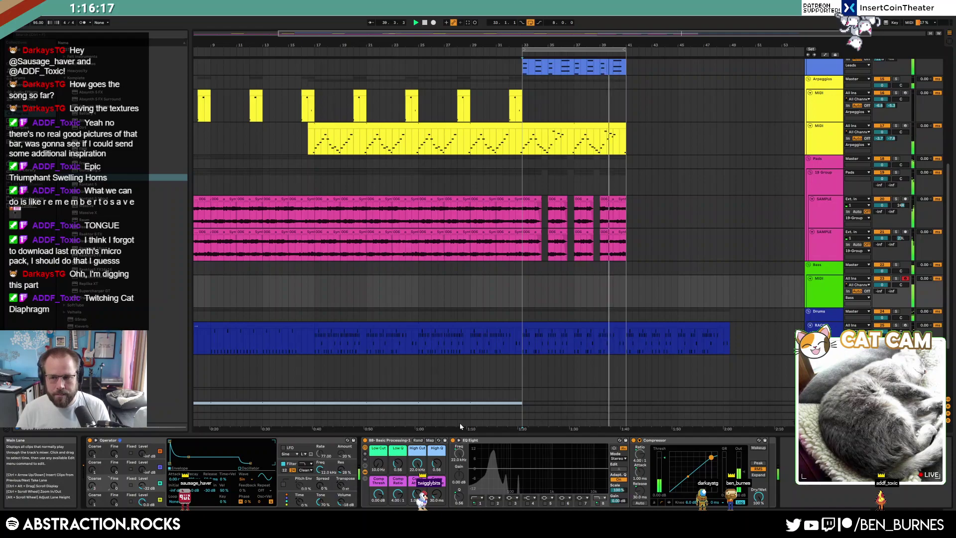
Record a four-bar bass part from bar 33 on the Bass MIDI track and duplicate the clip up to bar 41.
left_click(434, 22)
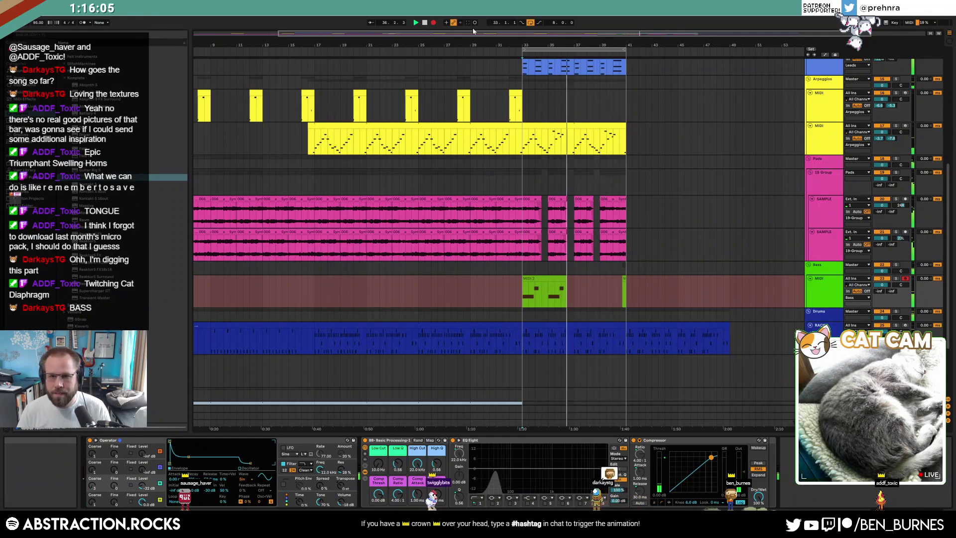
key("F9")
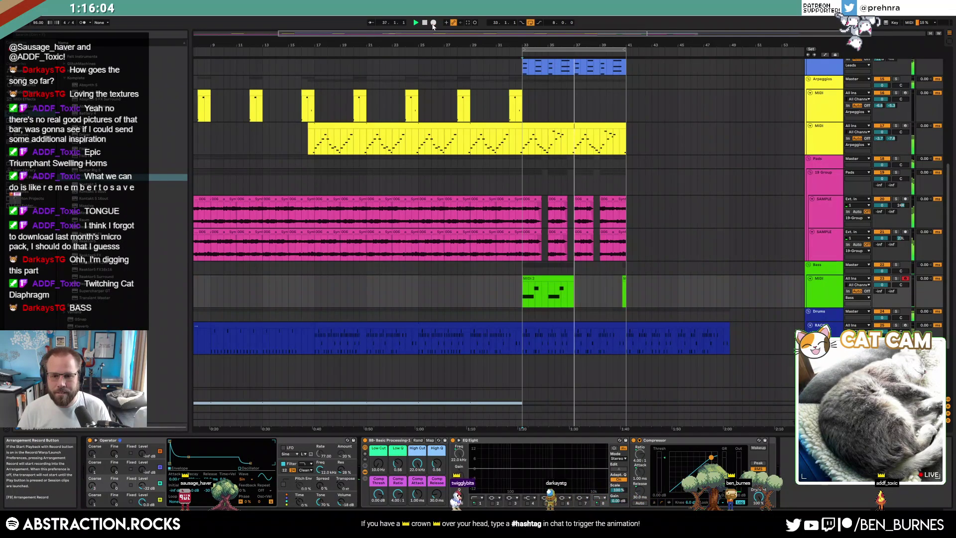
left_click(567, 279)
key("ctrl+d")
left_click(563, 280)
key("space")
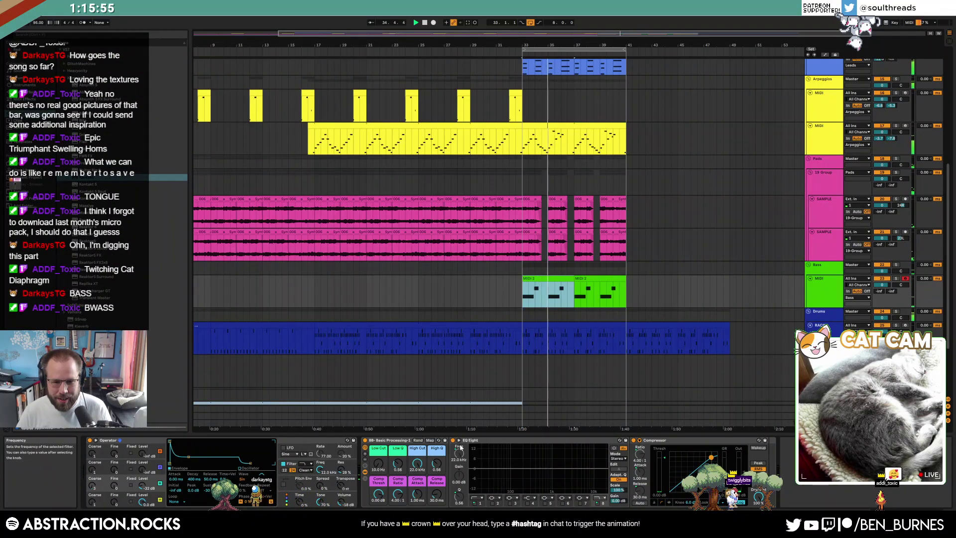
Expand the bass track's EQ Eight display and try filter band 2 while examining the bass spectrum.
left_click(492, 503)
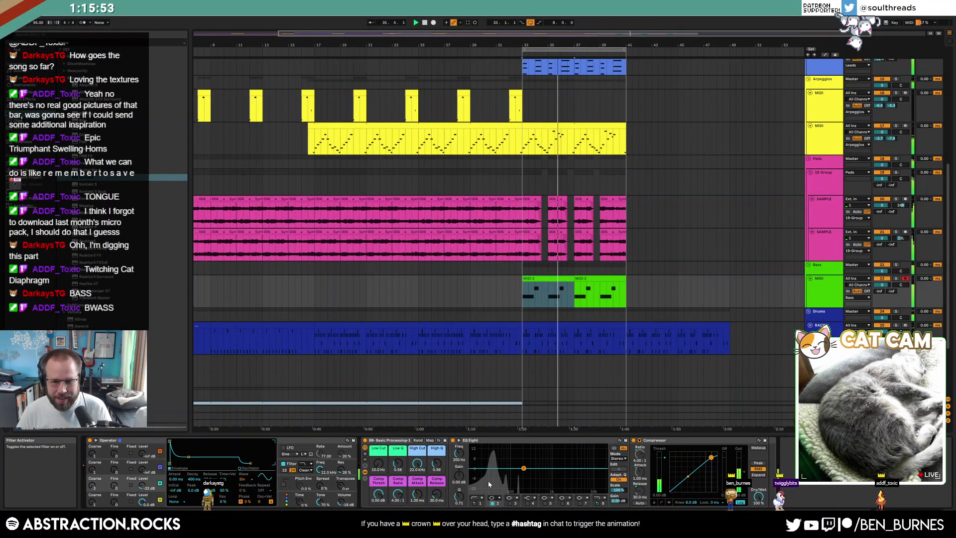
left_click(459, 441)
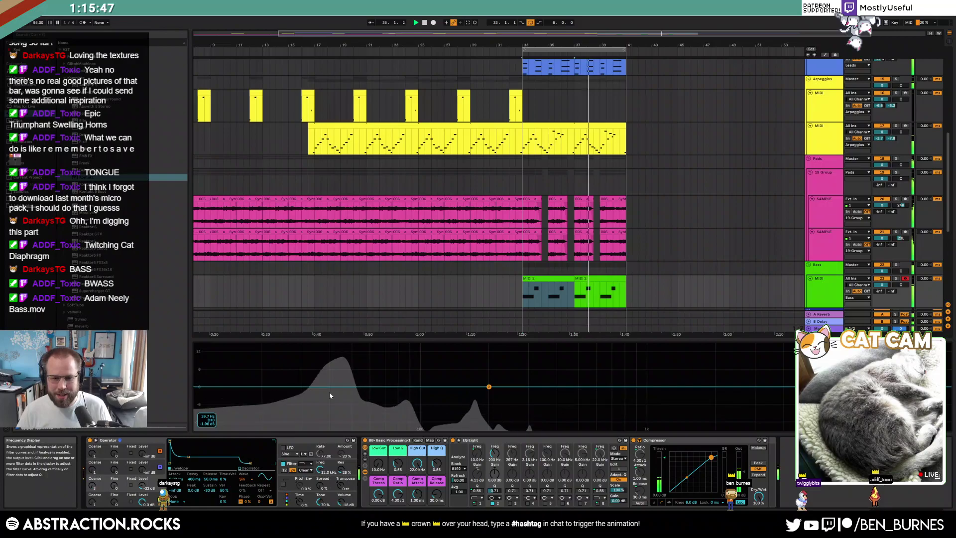
left_click(492, 503)
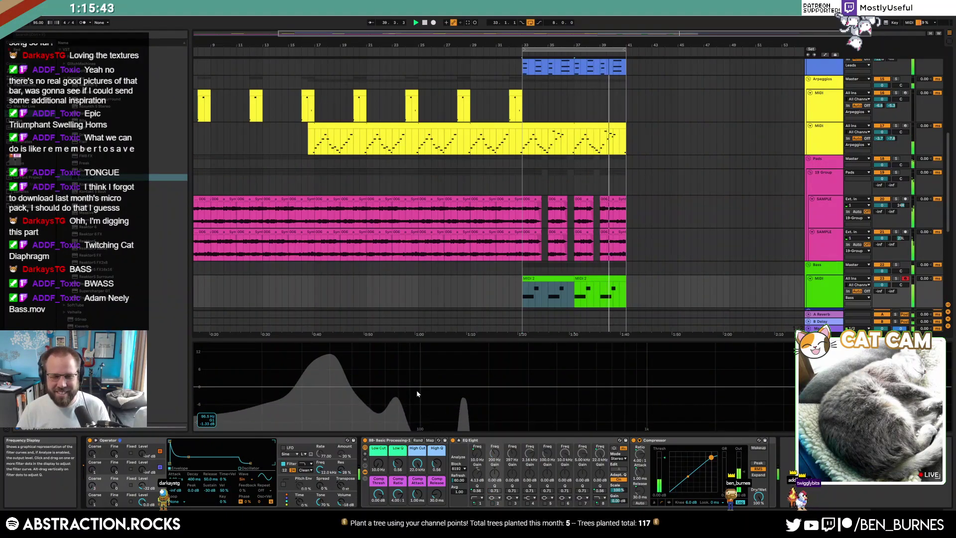
Quantize the D#0 and F0 notes in the first bass clip to the grid.
key("shift+Tab")
left_click(554, 249)
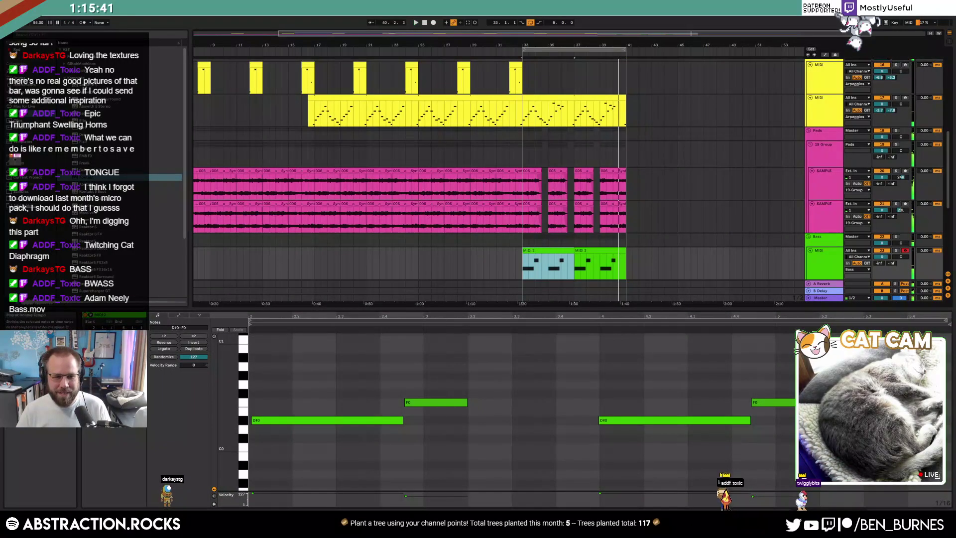
left_click(114, 336)
left_click(122, 349)
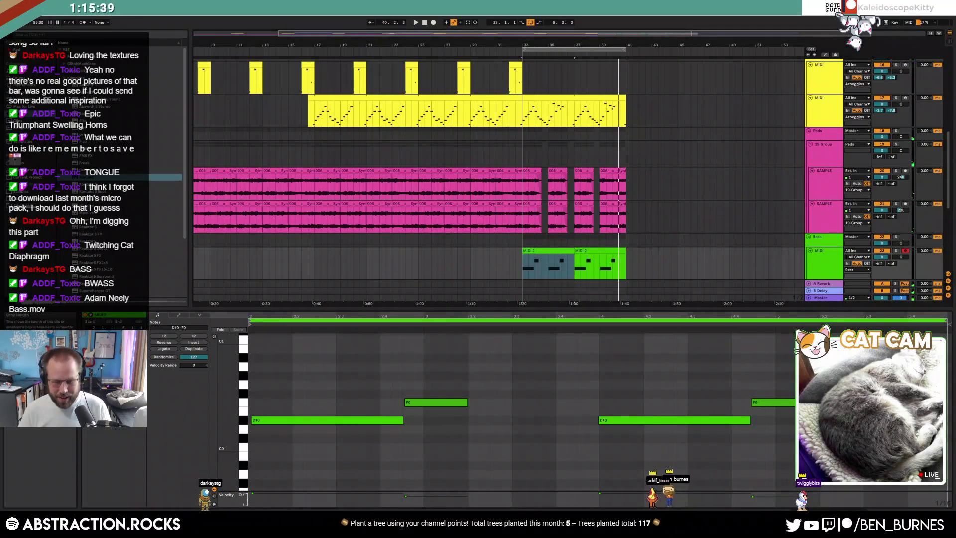
key("Return")
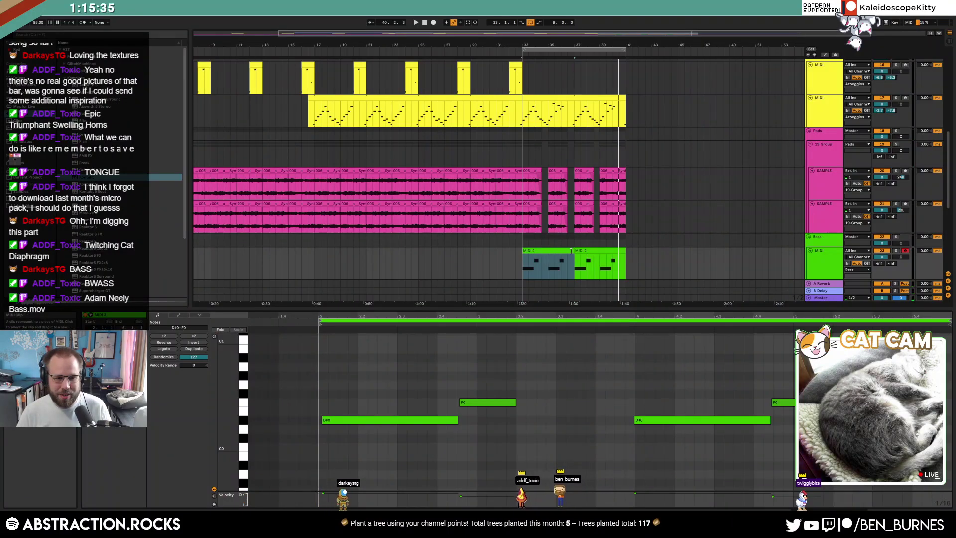
left_click(352, 420)
key("ctrl+u")
left_click(488, 402)
key("ctrl+u")
left_click(692, 420)
left_click(791, 402)
left_click(698, 421)
key("ctrl+u")
Compare the notes of both bass clips together in the note editor.
left_click(552, 251)
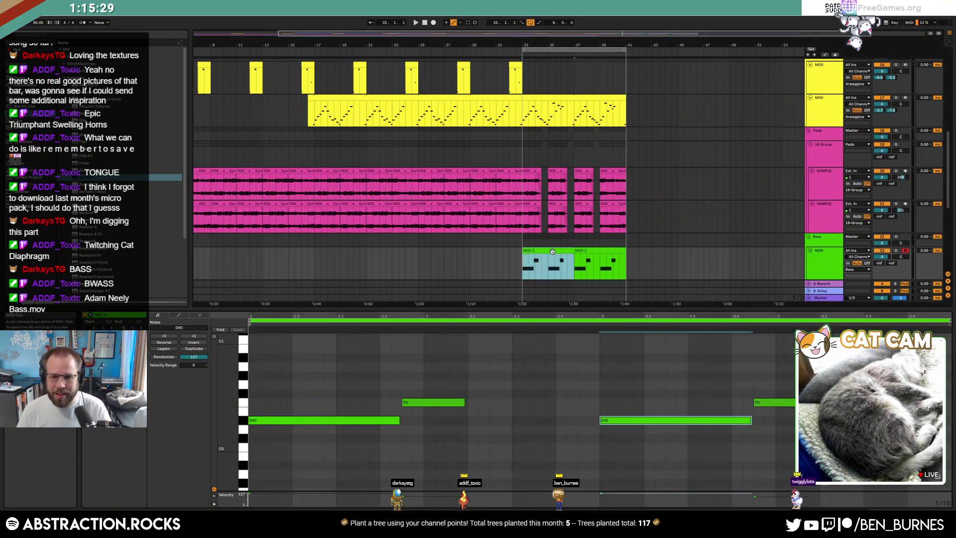
left_click(587, 248, "shift")
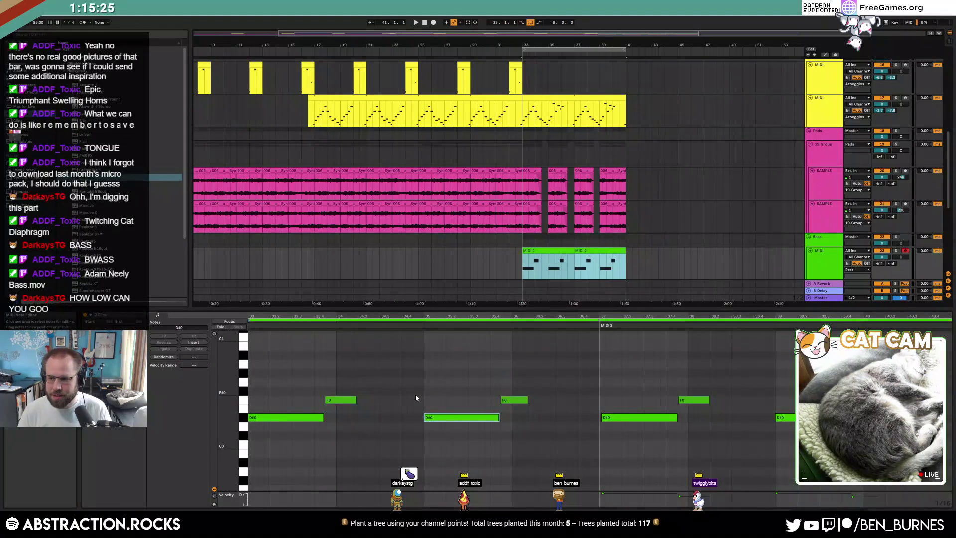
key("shift+Tab")
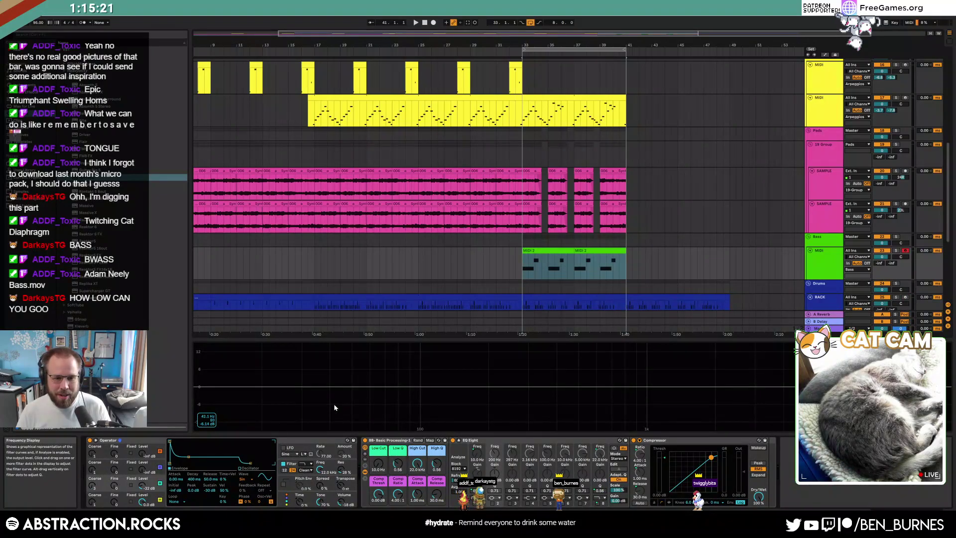
Adjust the oscillator envelopes in the bass track's Operator and audition the first bass clip.
left_click(555, 250)
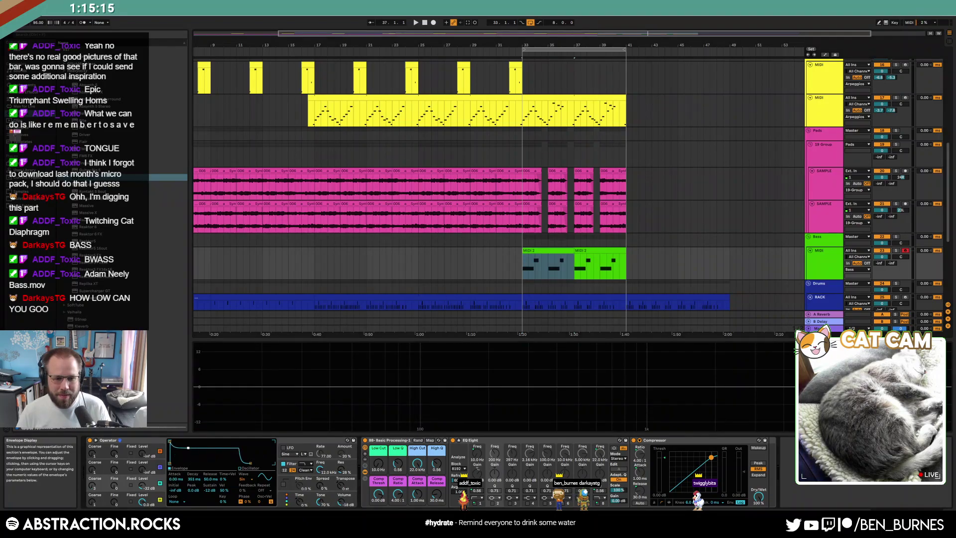
left_click(104, 497)
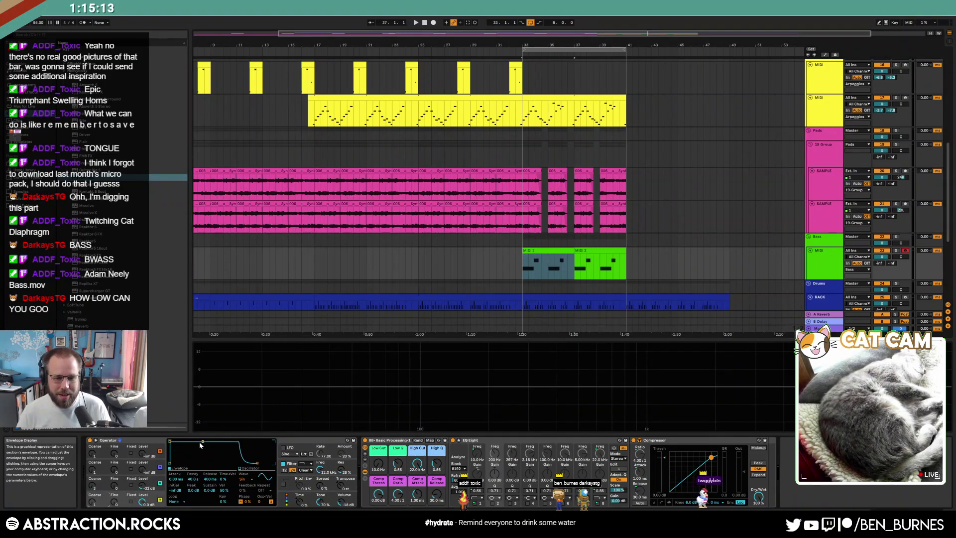
left_click(539, 249)
key("space")
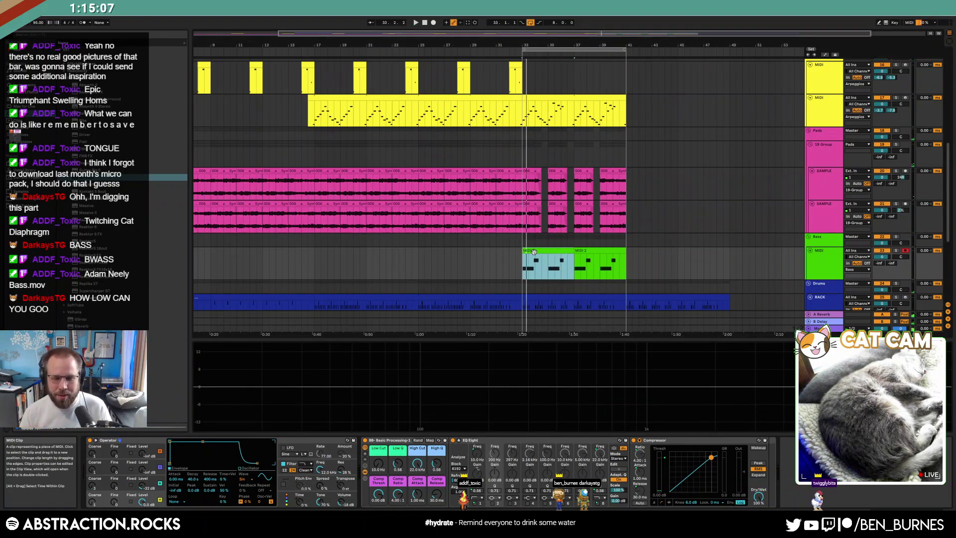
Extend the quantized first bass clip over its duplicate up to bar 41 and play the section back.
double_click(536, 252)
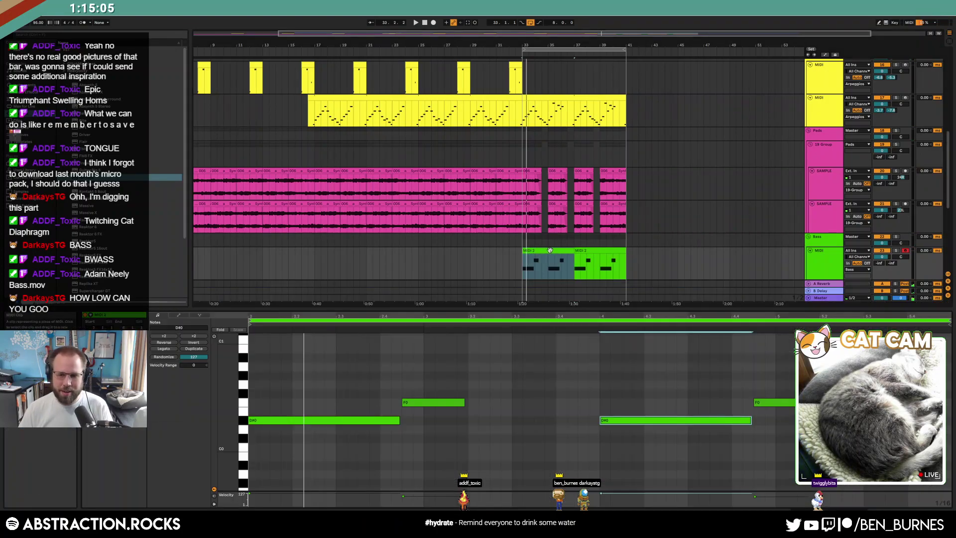
left_click(550, 250)
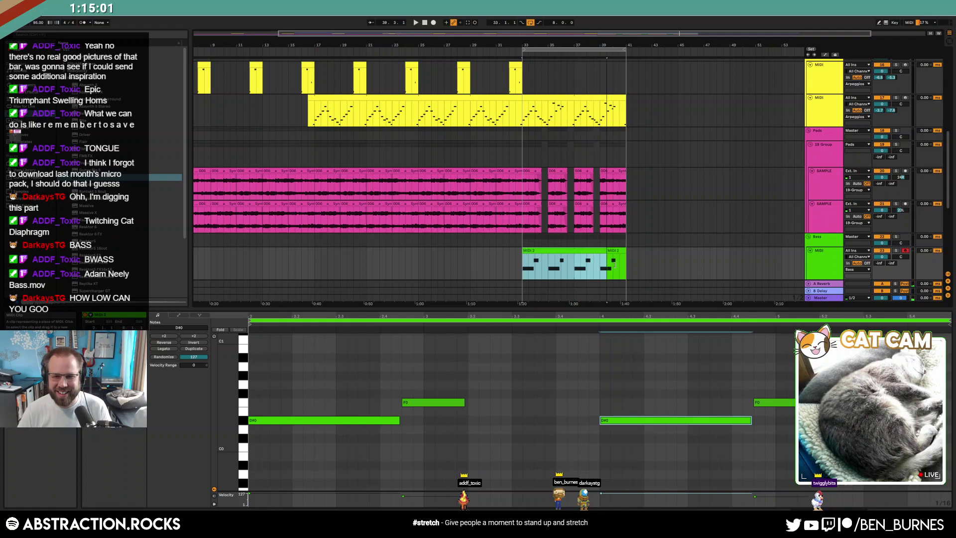
key("shift+Tab")
key("space")
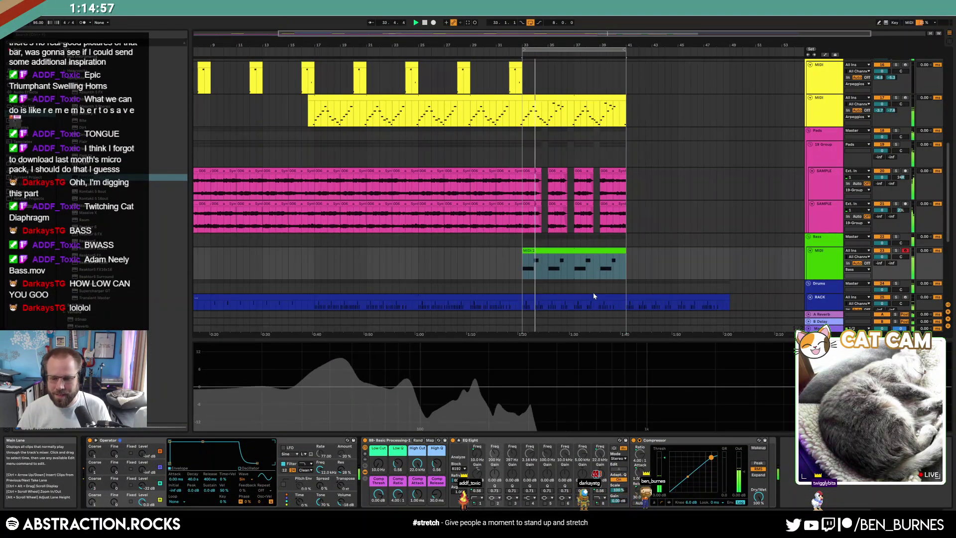
key("shift+Tab")
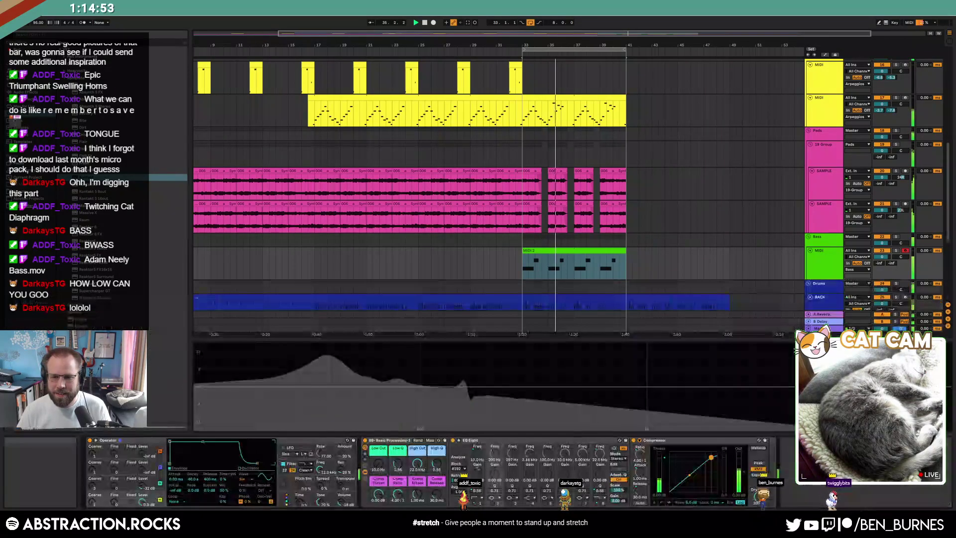
key("shift+Tab")
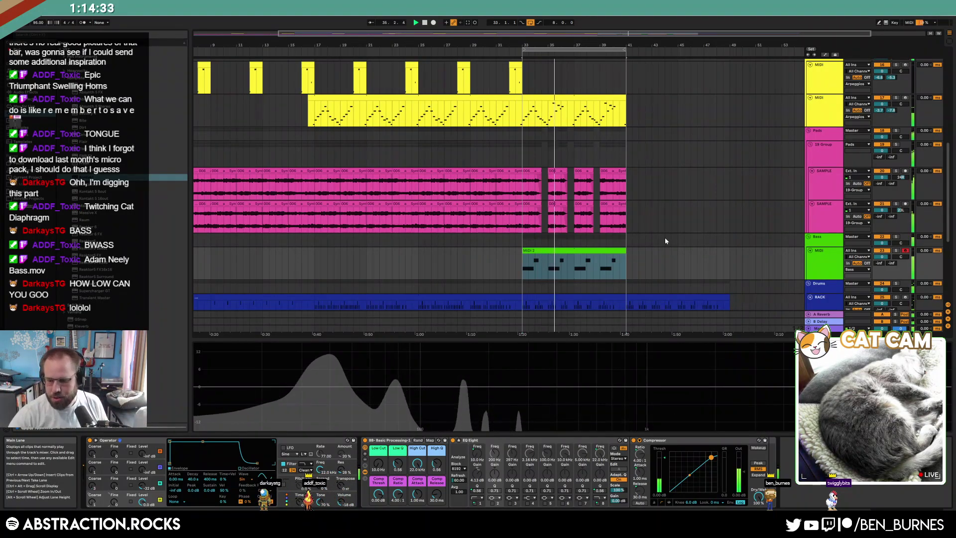
Transpose all bass clip notes up one octave and paste the original D#0 and F0 notes beneath them.
double_click(589, 251)
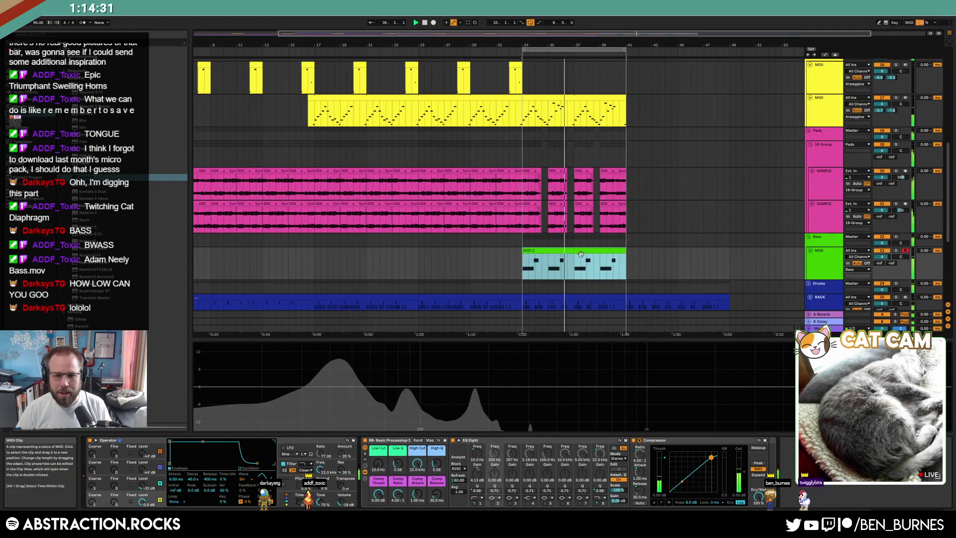
key("ctrl+a")
key("shift+Up")
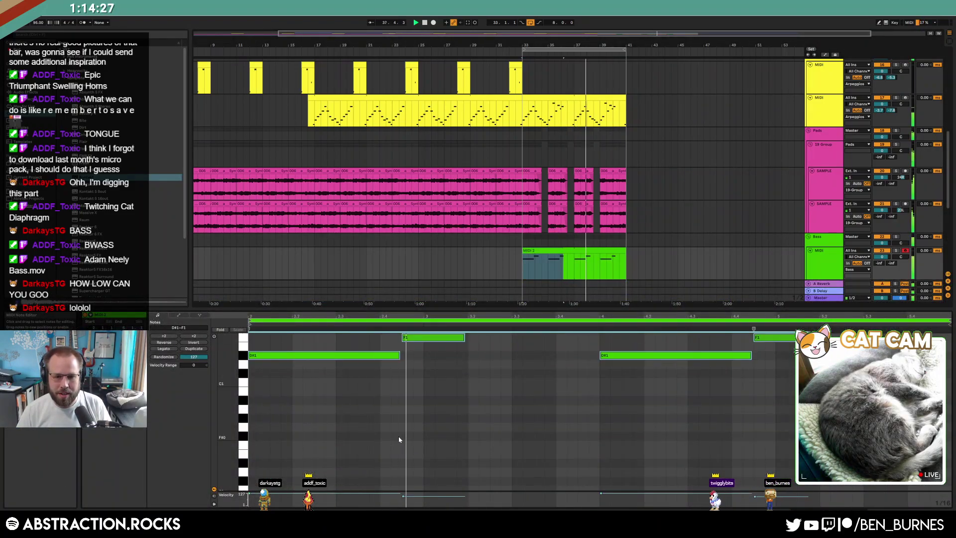
key("ctrl+v")
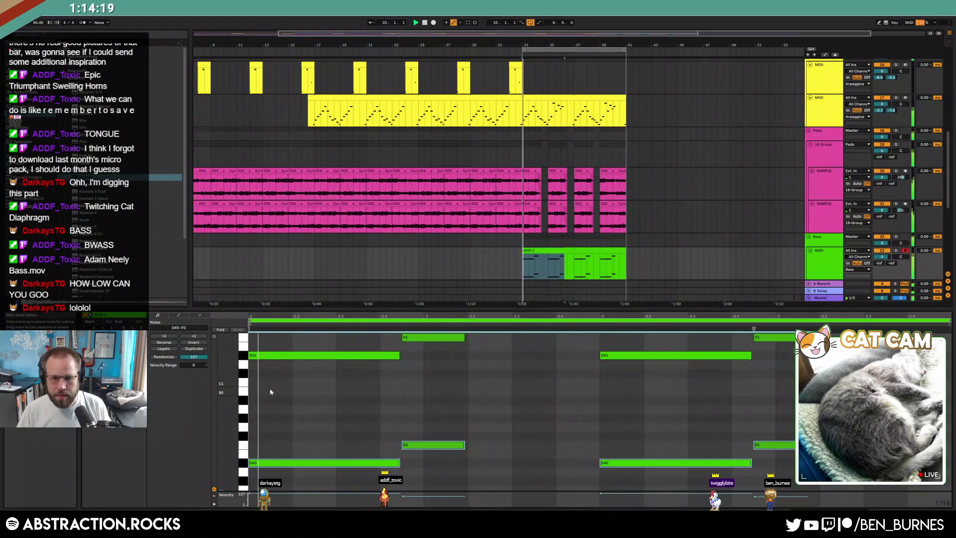
Select the upper-octave D#1 and F1 notes in the bass clip and lower their velocities.
left_click_drag(272, 391, 764, 291)
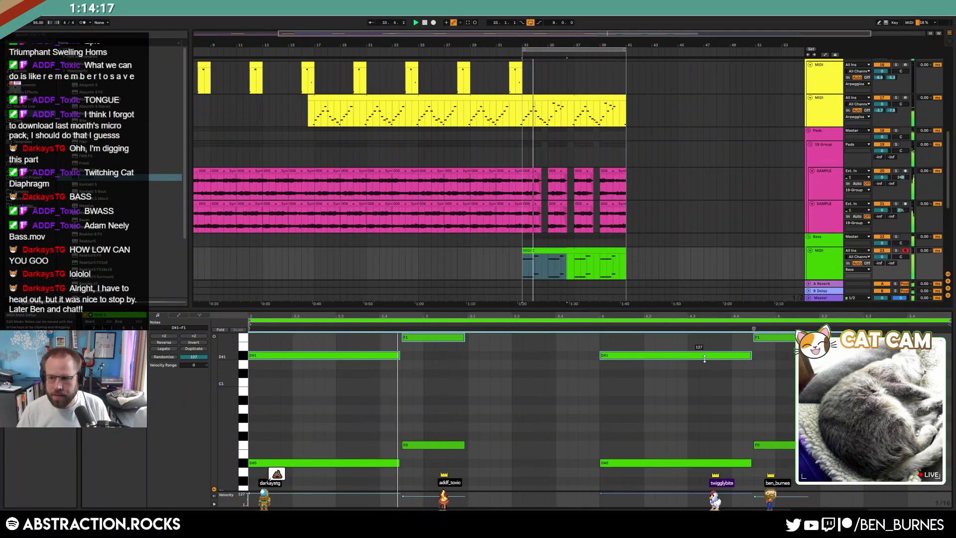
left_click_drag(696, 358, 696, 378)
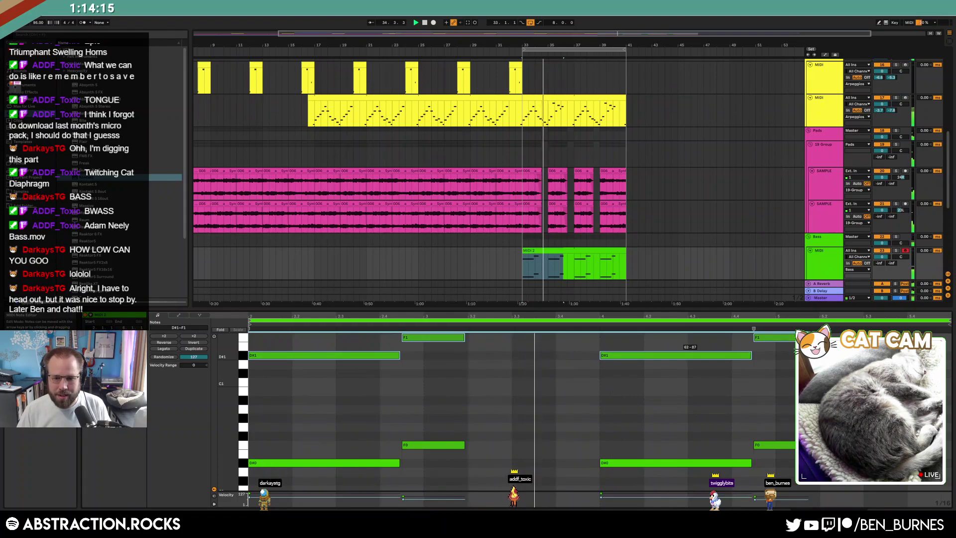
left_click(510, 259)
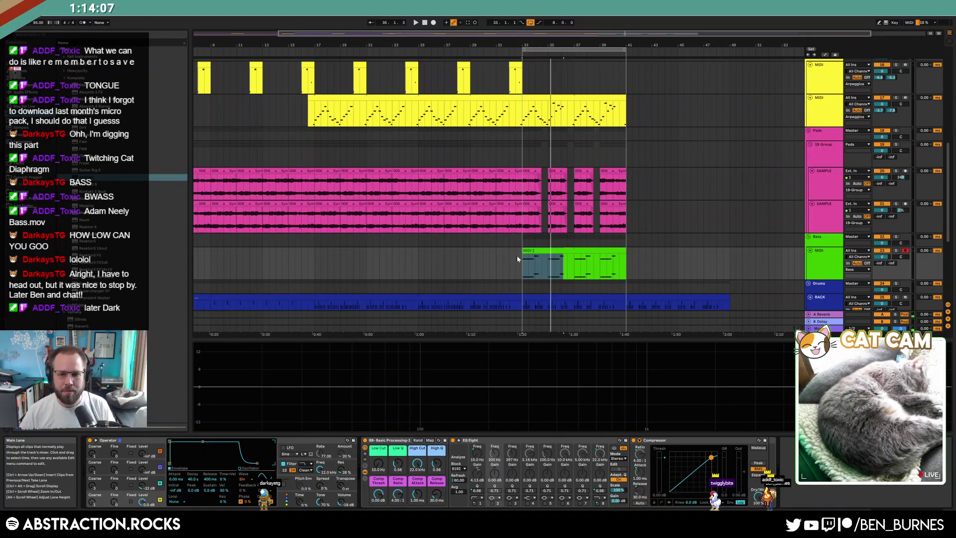
Collapse the EQ Eight's expanded spectrum display and play the whole arrangement from the beginning.
left_click(516, 256)
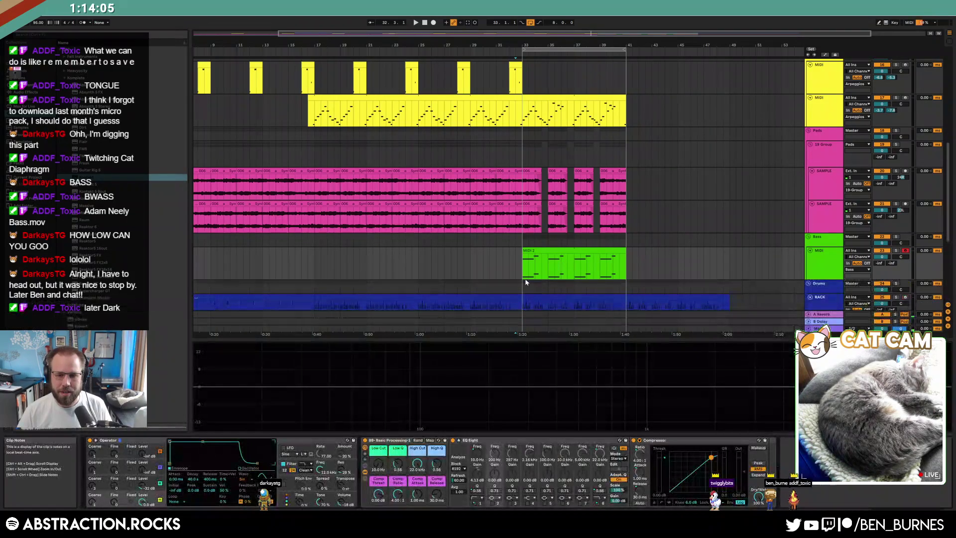
left_click(459, 441)
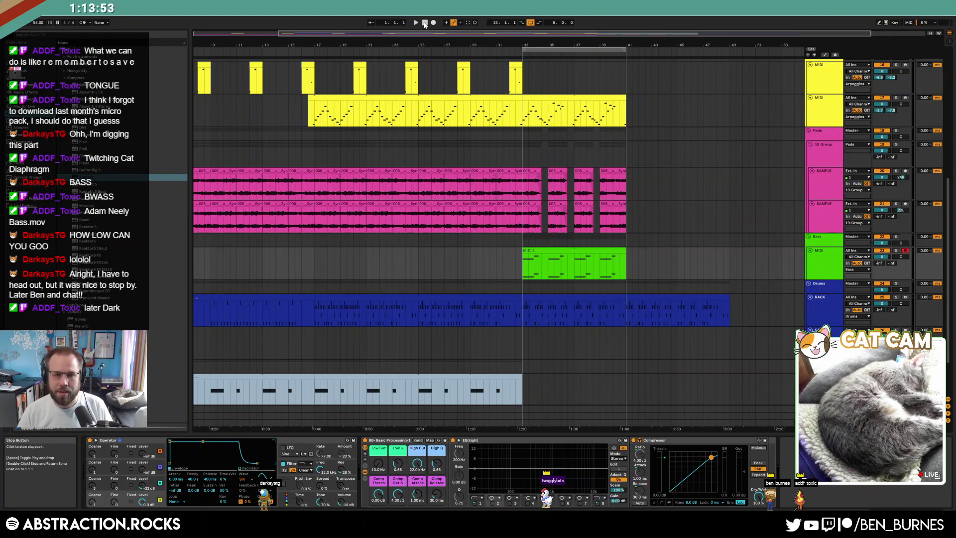
left_click_drag(403, 33, 322, 34)
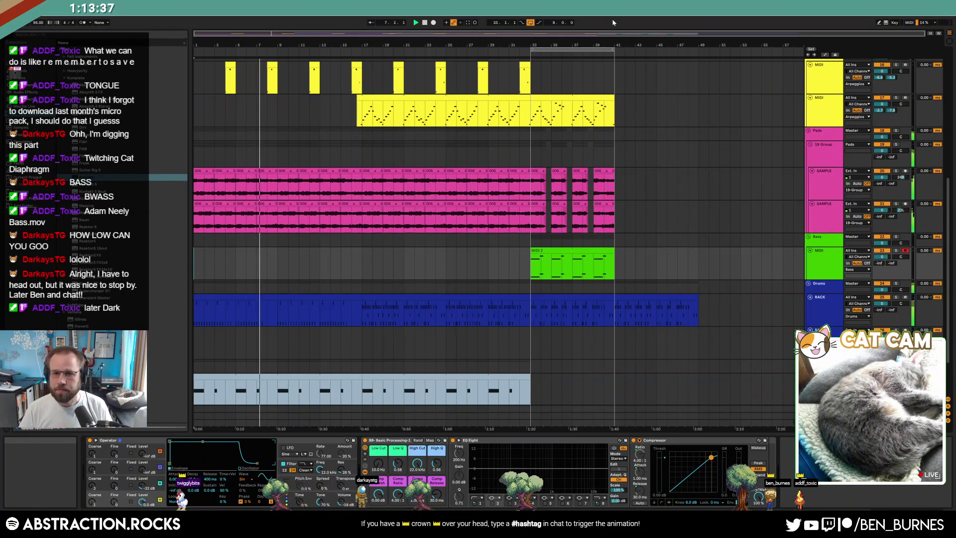
Start saving the Live Set and choose the 2 Hour Tracks 2021 folder as its location.
key("ctrl+s")
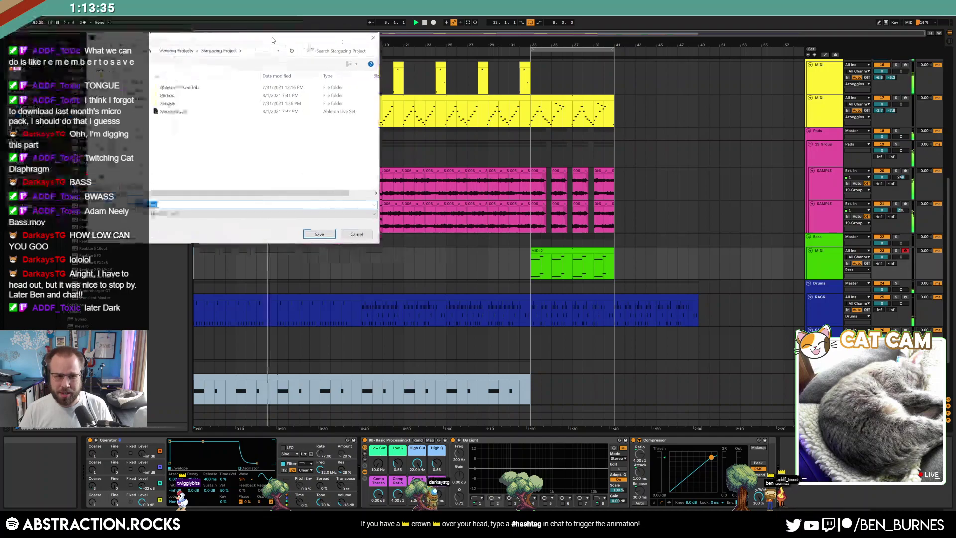
left_click(407, 74)
left_click(427, 174)
double_click(427, 174)
Name the Live Set 2021-08-04 Aboard the Nebulus and save it.
type("202")
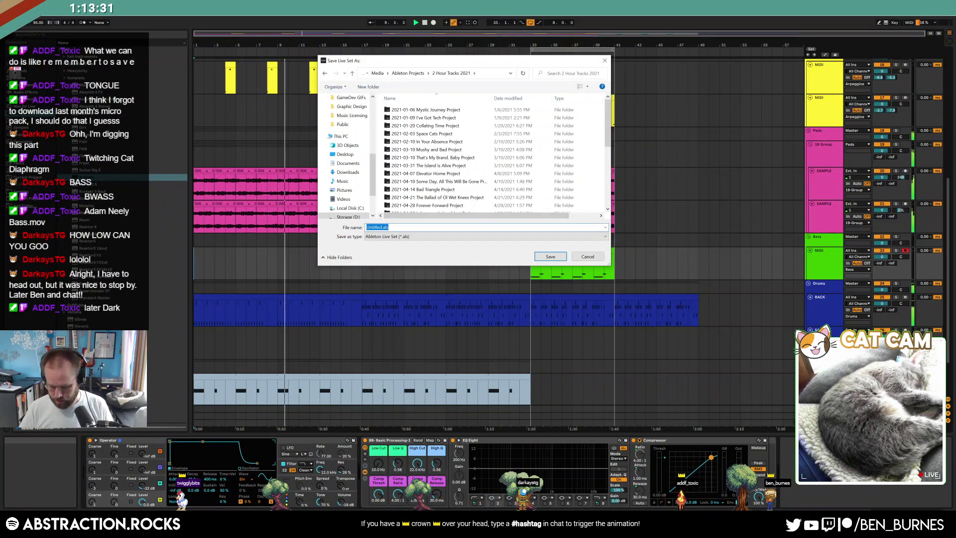
type("1-08-04")
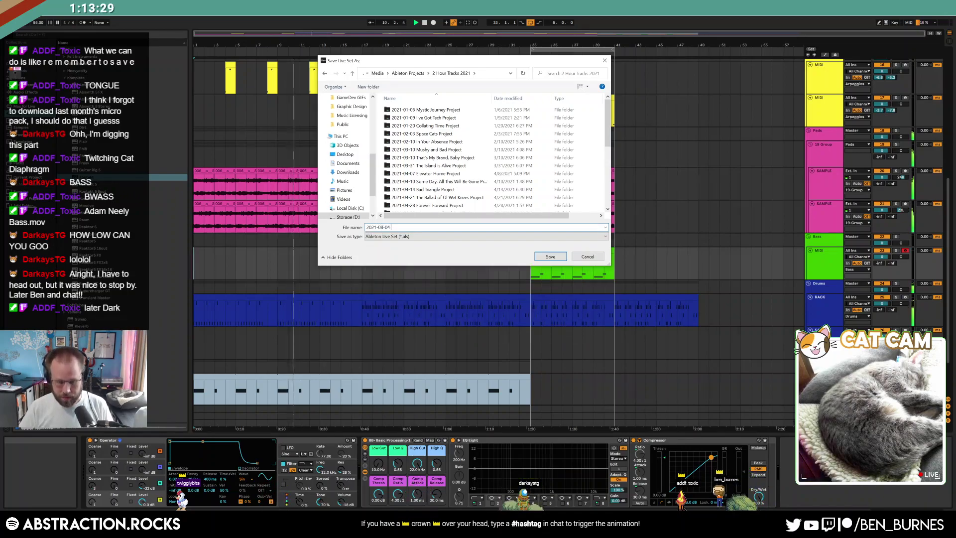
type(" Abo")
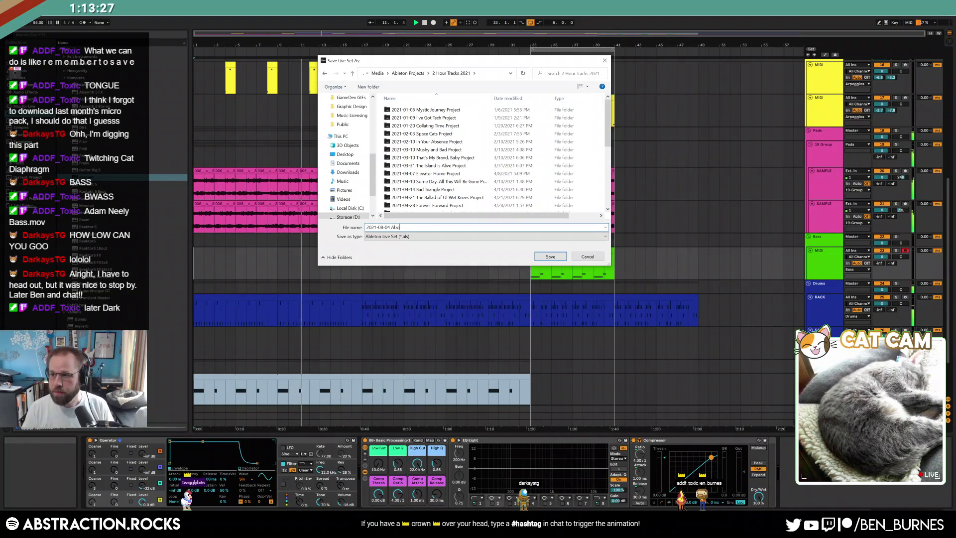
type("ard ")
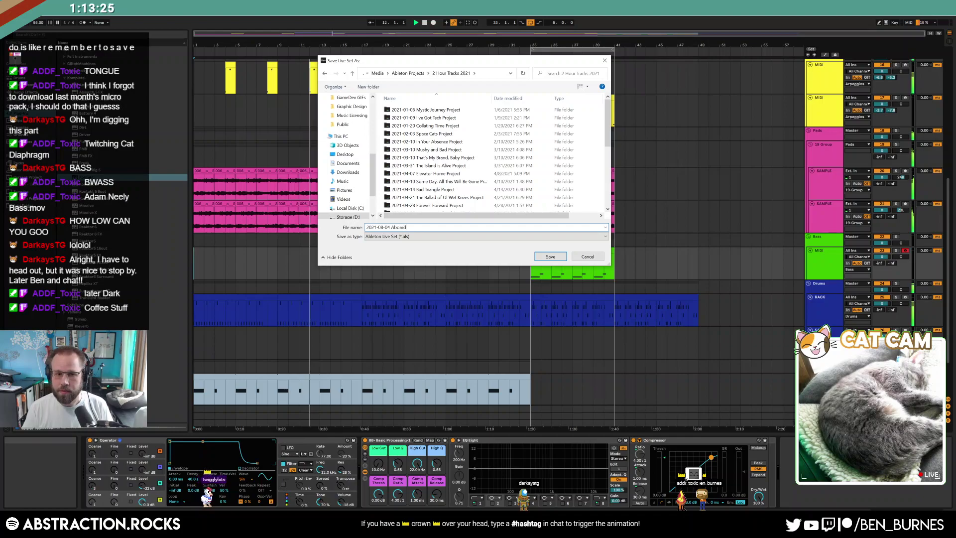
type("the Nebulus")
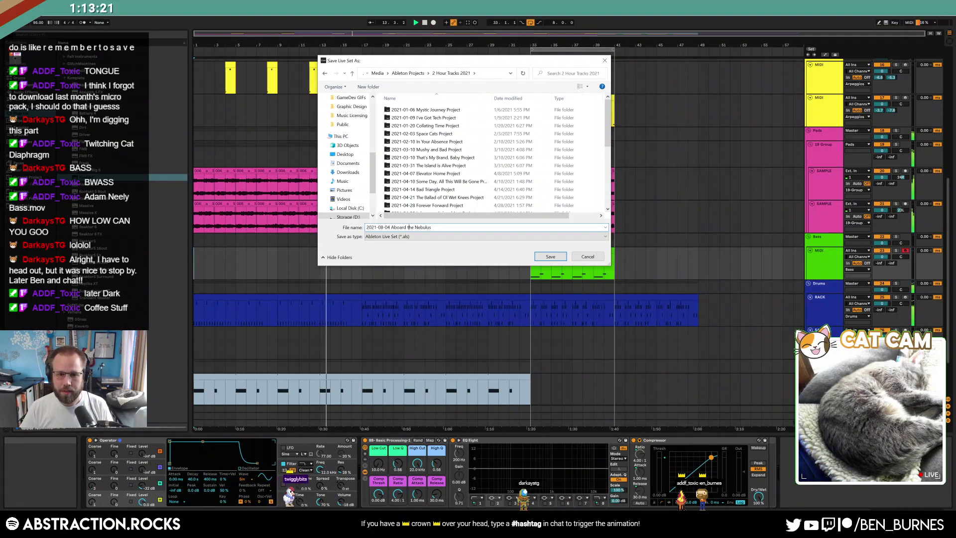
key("ctrl+shift+Left")
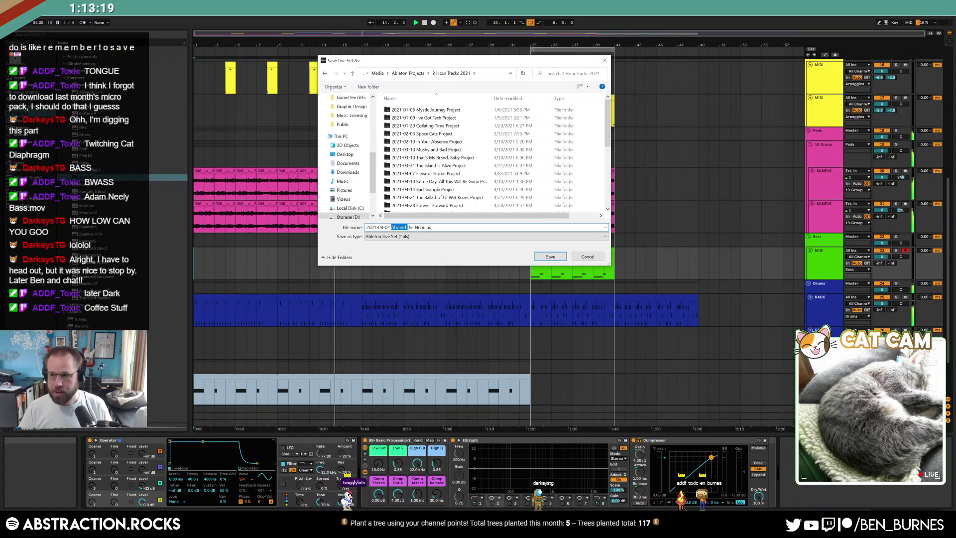
key("alt+Tab")
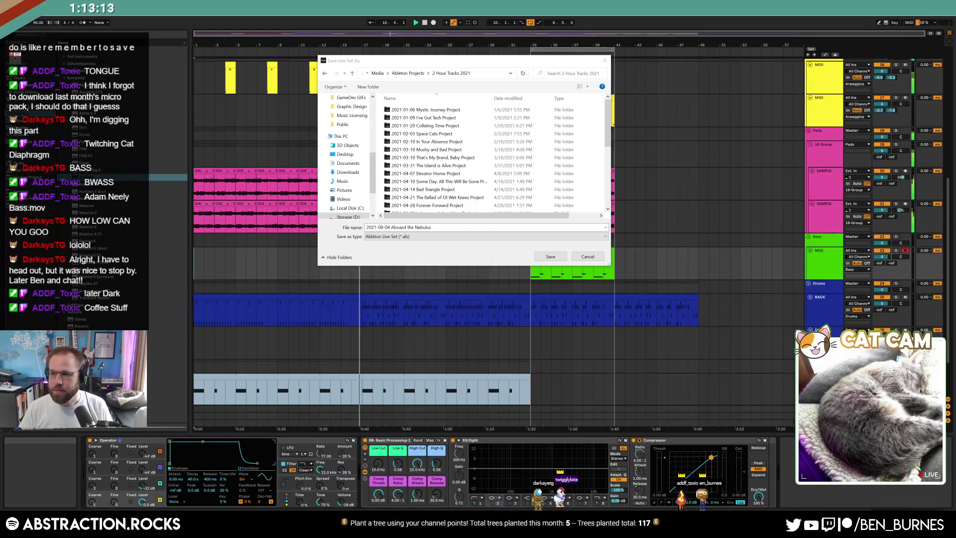
key("alt+Tab")
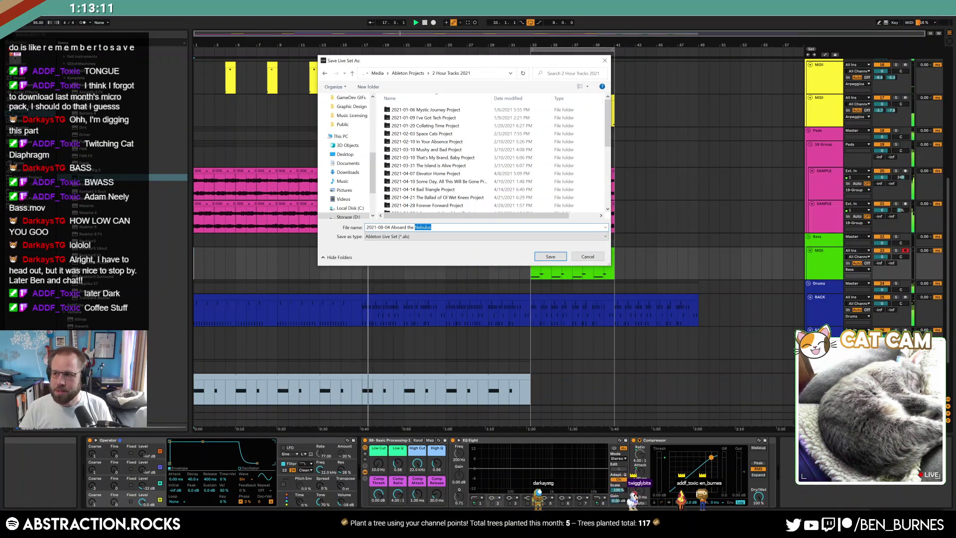
key("alt+Tab")
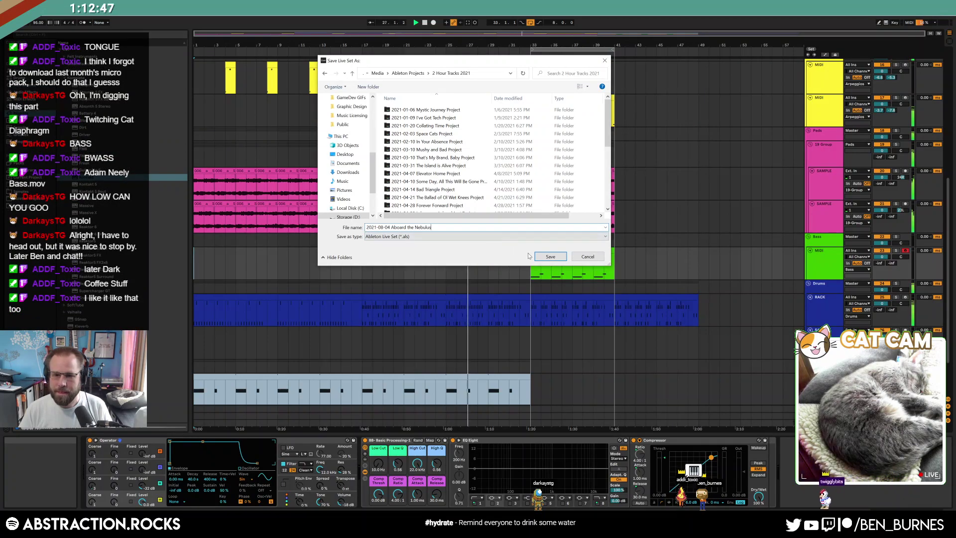
key("Return")
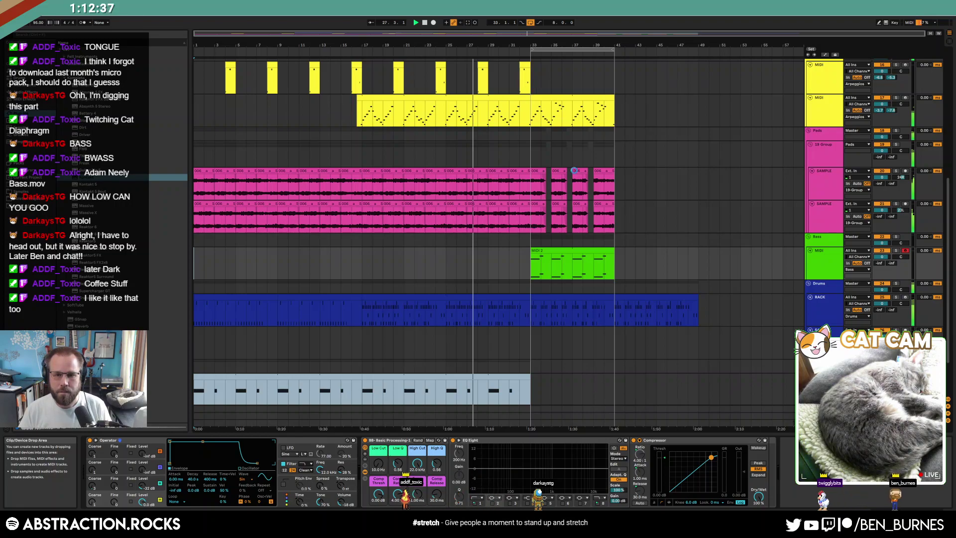
Split the bass clip at bars 37 and 39 and open the section between them in the note editor.
scroll(522, 109, "up", 8)
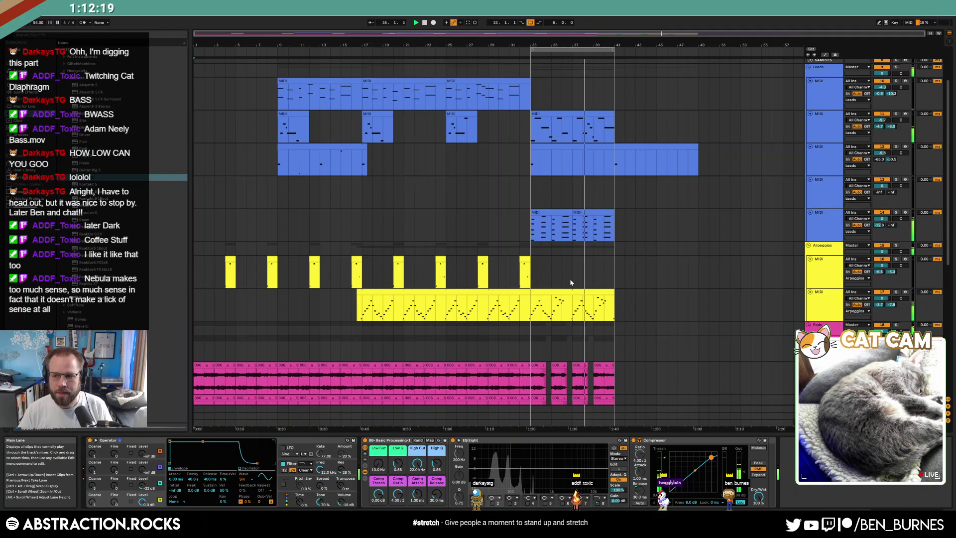
scroll(571, 284, "down", 2)
scroll(571, 287, "down", 4)
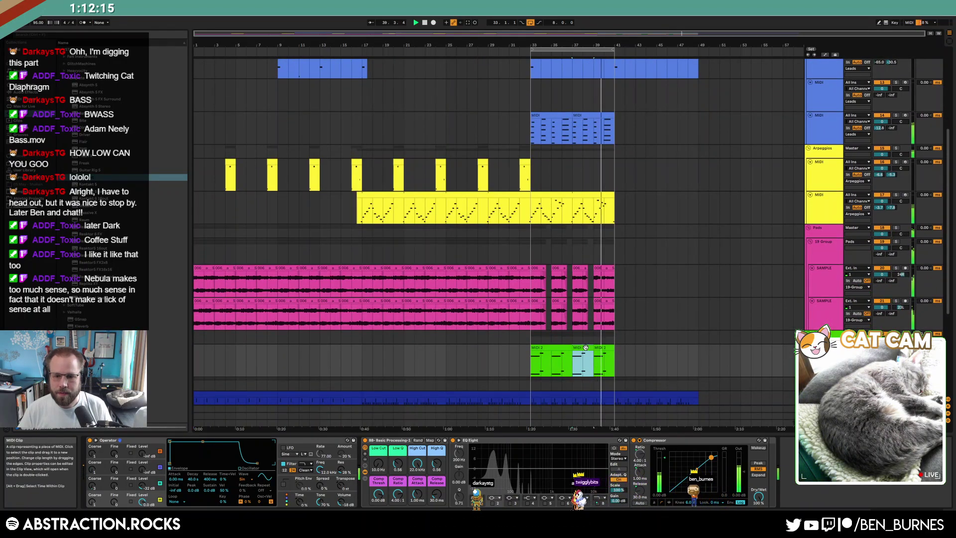
double_click(573, 360)
scroll(717, 411, "up", 5)
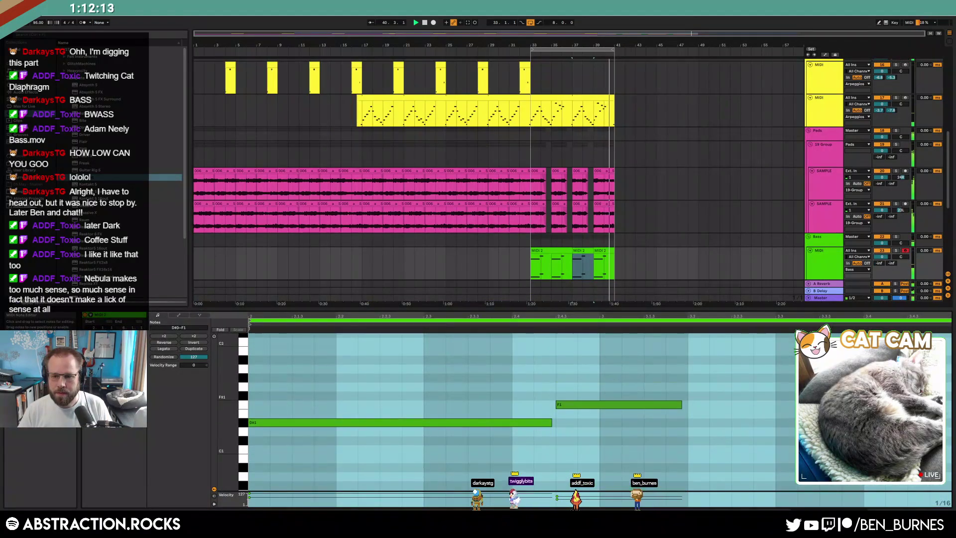
scroll(747, 423, "up", 1)
left_click(798, 423)
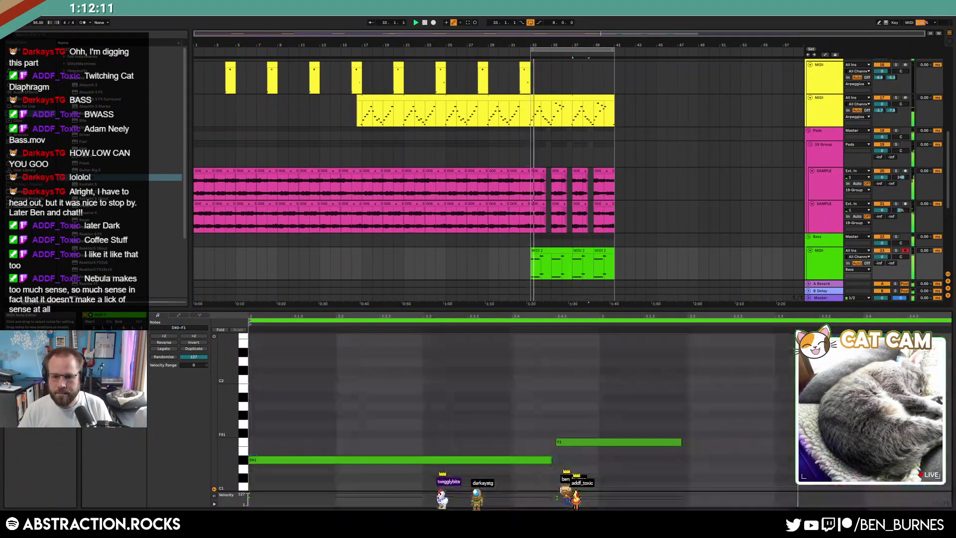
scroll(797, 423, "up", 2)
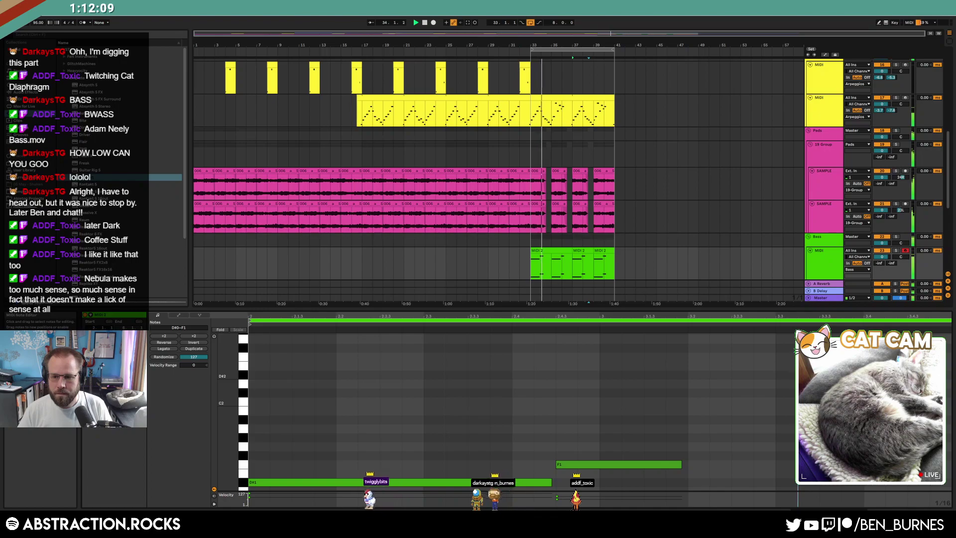
Try adding short notes at the end of the bar 37 bass clip and transposing them down.
double_click(919, 376)
key("Down")
key("Down")
left_click(929, 375)
double_click(938, 375)
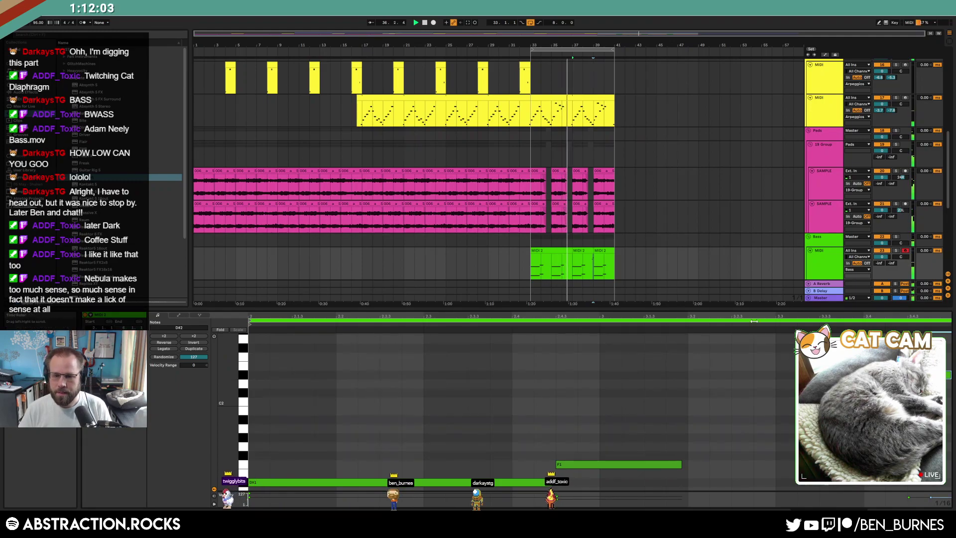
left_click(919, 394, "shift")
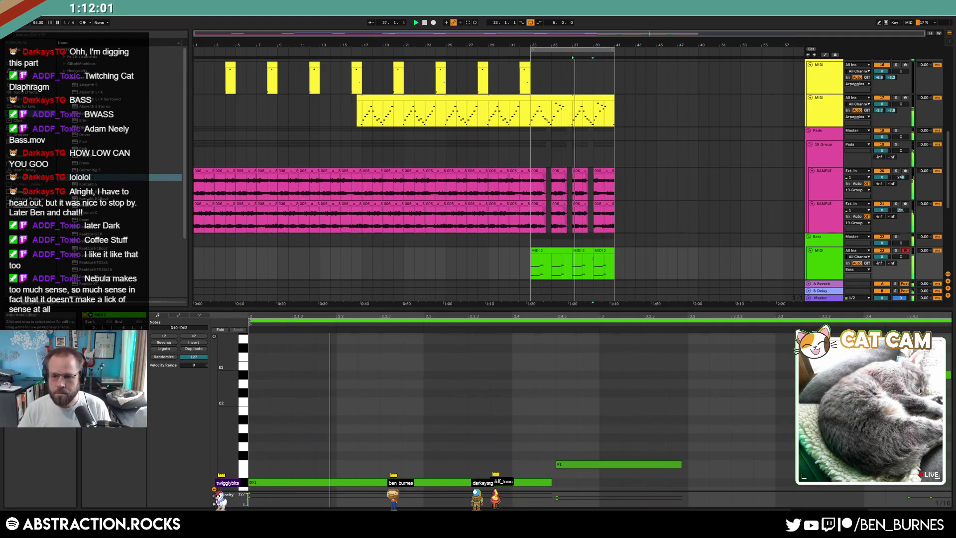
key("shift+Down")
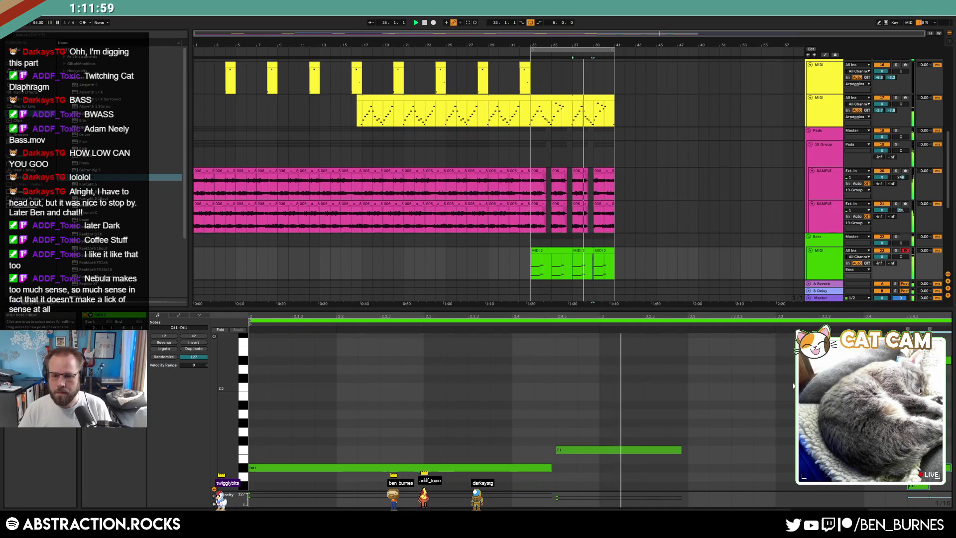
left_click_drag(231, 420, 222, 419)
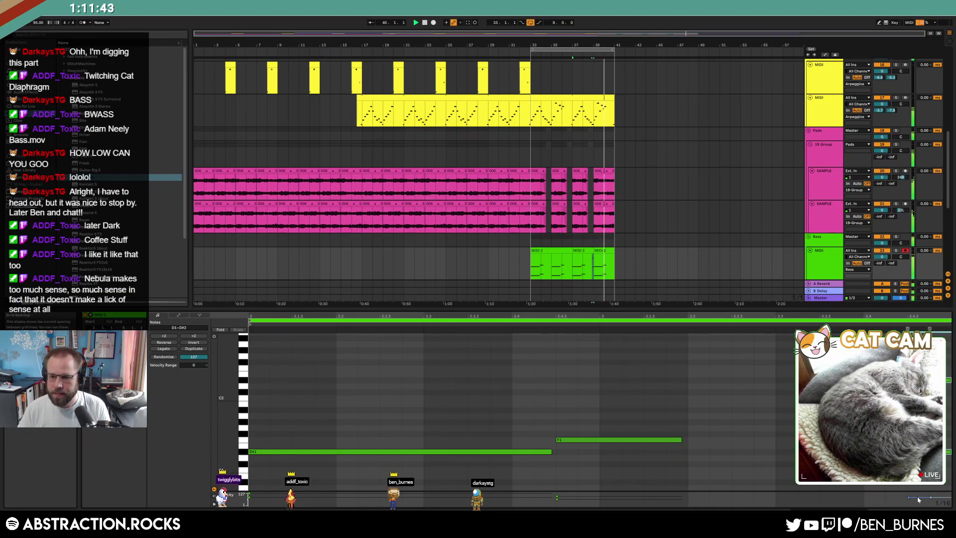
Remove the notes added at the end of the bar 37 bass clip and stop playback.
left_click(593, 251)
key("Delete")
key("space")
left_click(586, 250)
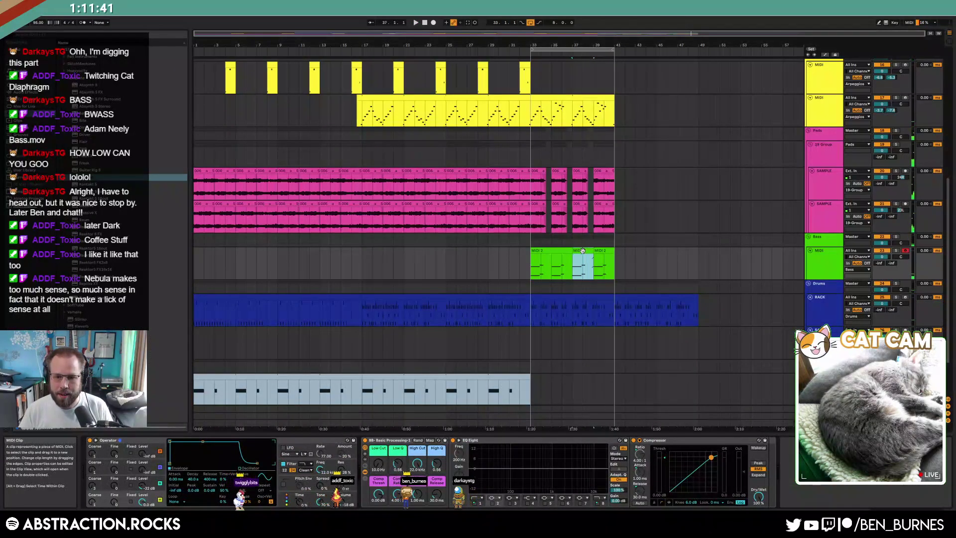
Open the last bass clip from bar 39 and paste copied D#0 and D#1 notes near its end.
left_click(605, 250)
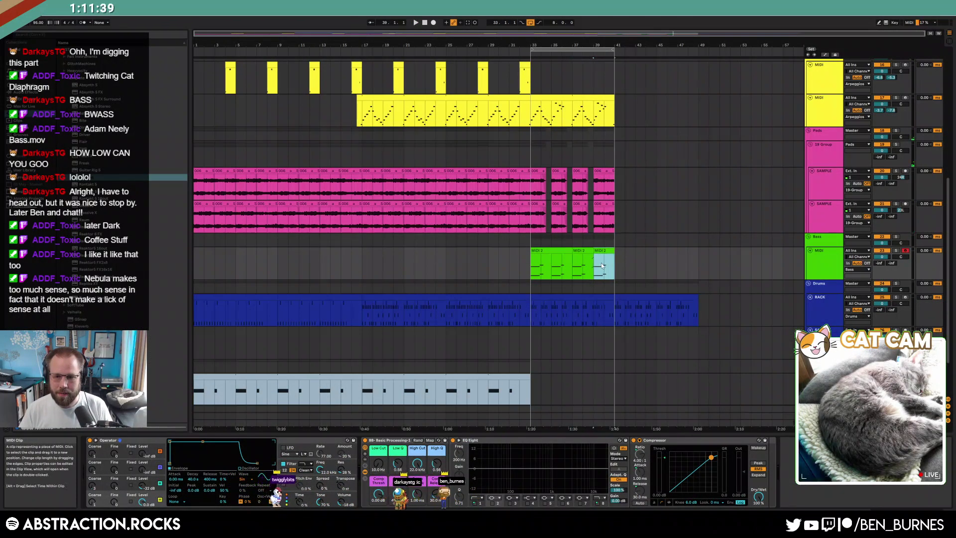
double_click(605, 250)
left_click(797, 448)
left_click_drag(494, 347, 508, 469)
key("ctrl+c")
left_click(821, 423)
key("ctrl+v")
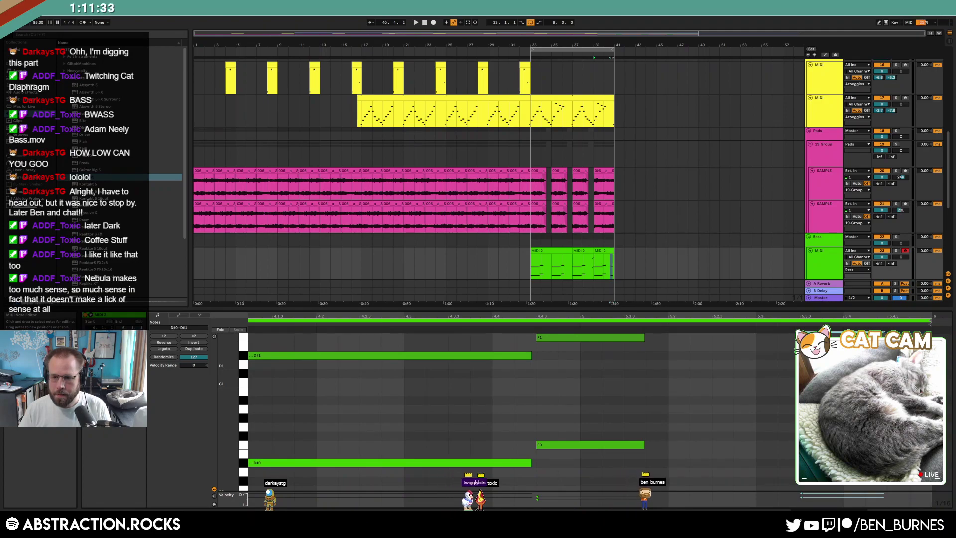
Transpose the second pair of short notes at the last bass clip's end down to D0 and D1, and play the section.
left_click_drag(941, 355, 805, 490)
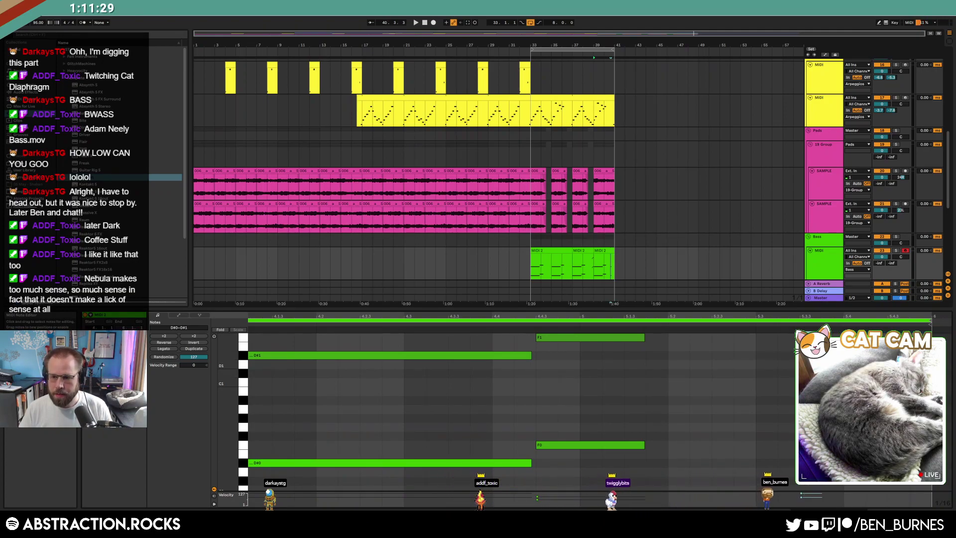
left_click_drag(815, 347, 902, 472)
key("Down")
key("space")
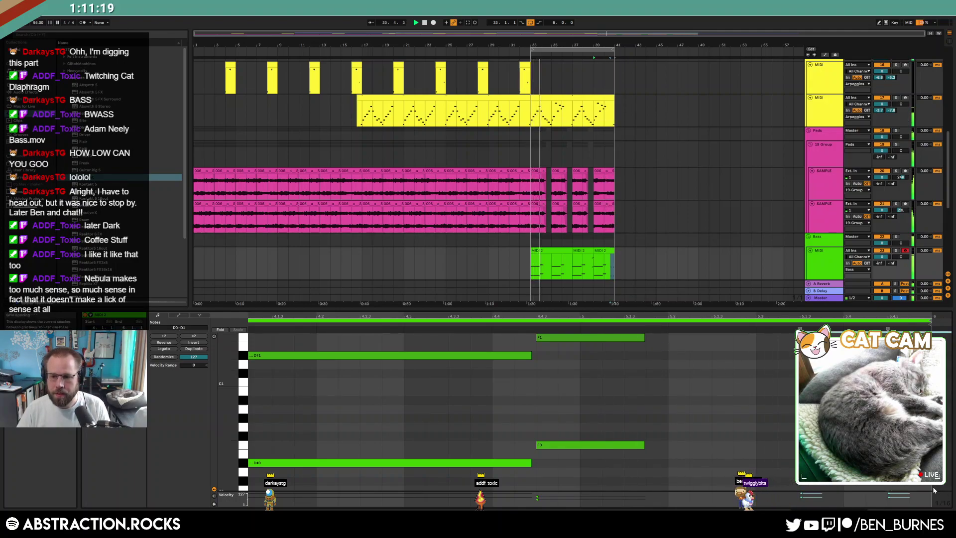
Try transposing the D0 and D1 notes at the end of the last bass clip up one octave.
left_click(577, 257)
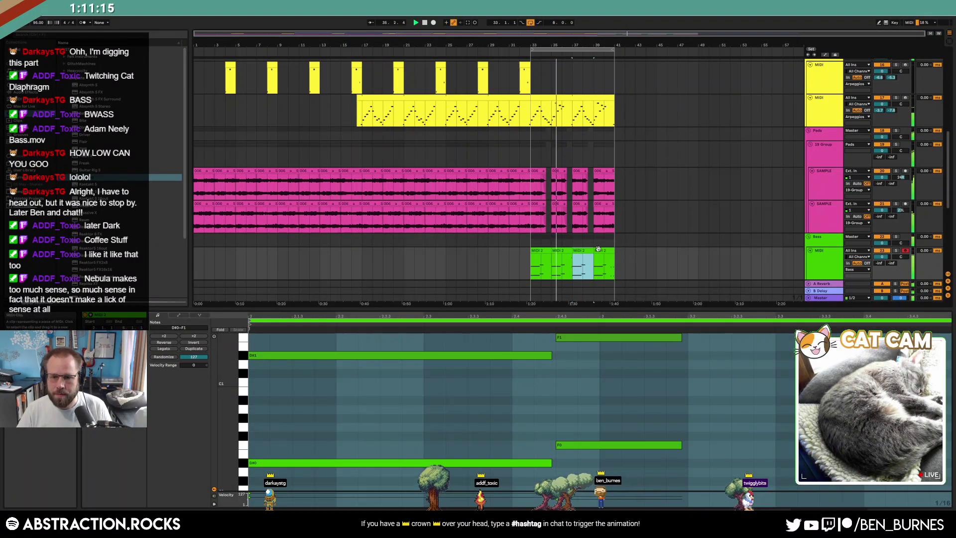
left_click(601, 262)
key("shift+Up")
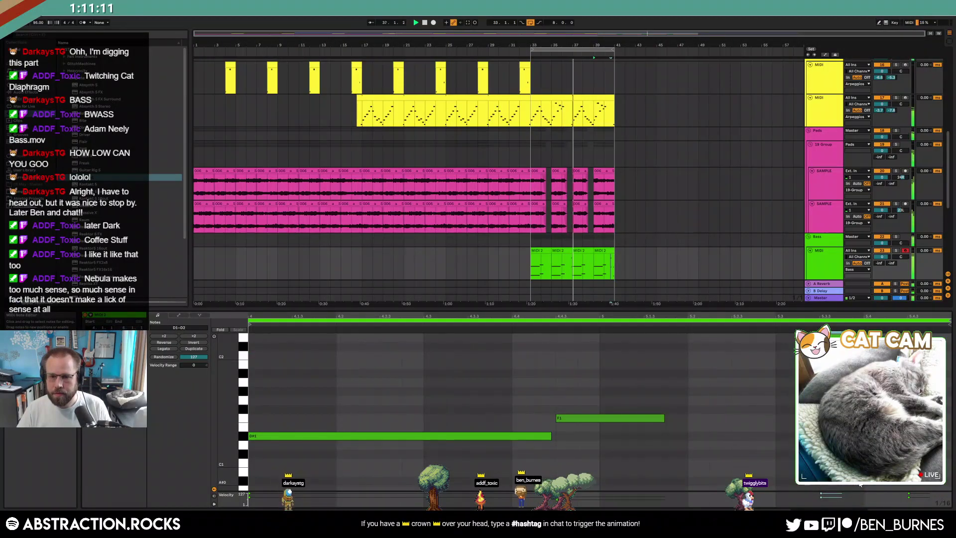
key("ctrl+z")
left_click(647, 288)
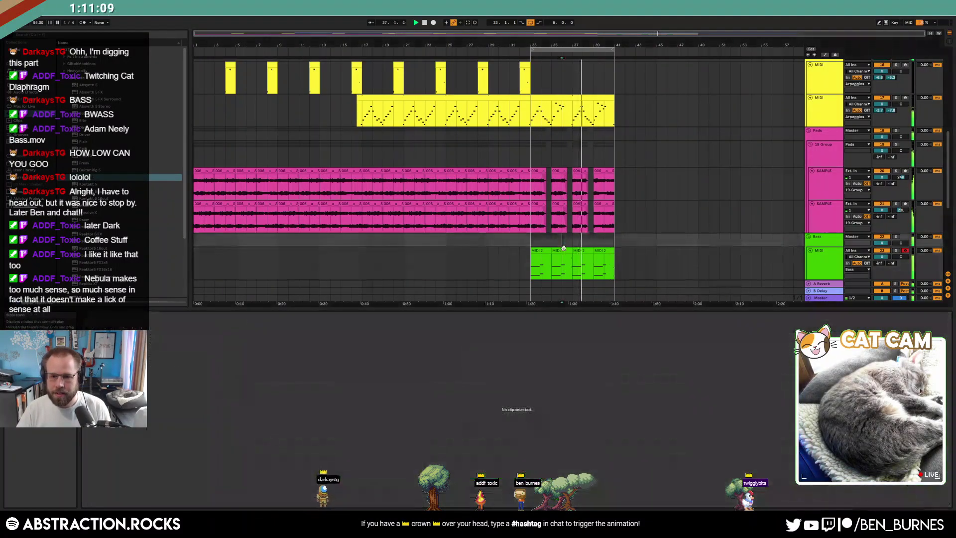
Copy the bass clip at bar 35 over the last bass clip at bar 39.
left_click(562, 251)
key("ctrl+c")
left_click(603, 251)
key("ctrl+v")
left_click(659, 282)
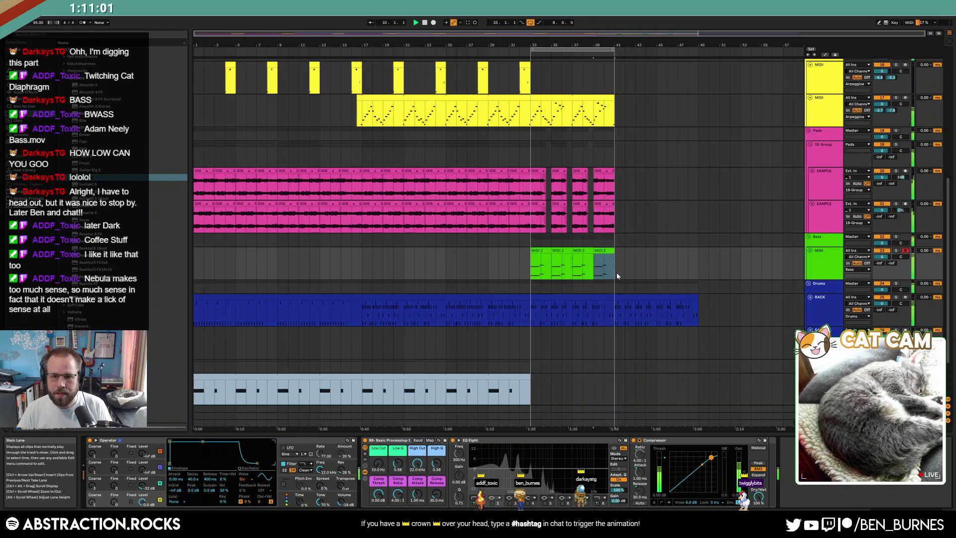
Stop playback and duplicate the second lead track's clip at bar 33 to bar 41.
scroll(618, 277, "up", 2)
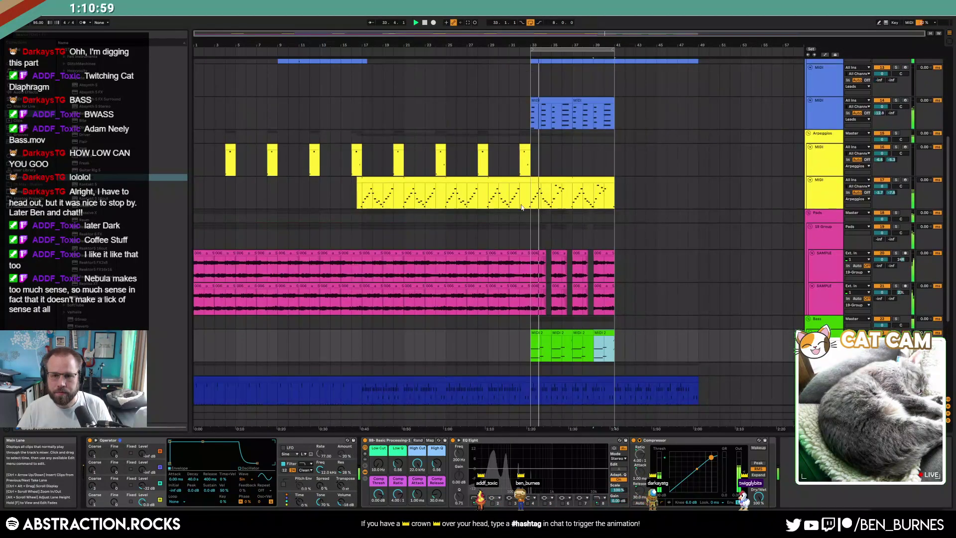
key("space")
left_click_drag(531, 200, 616, 337)
scroll(661, 240, "up", 4)
left_click(542, 114)
key("ctrl+d")
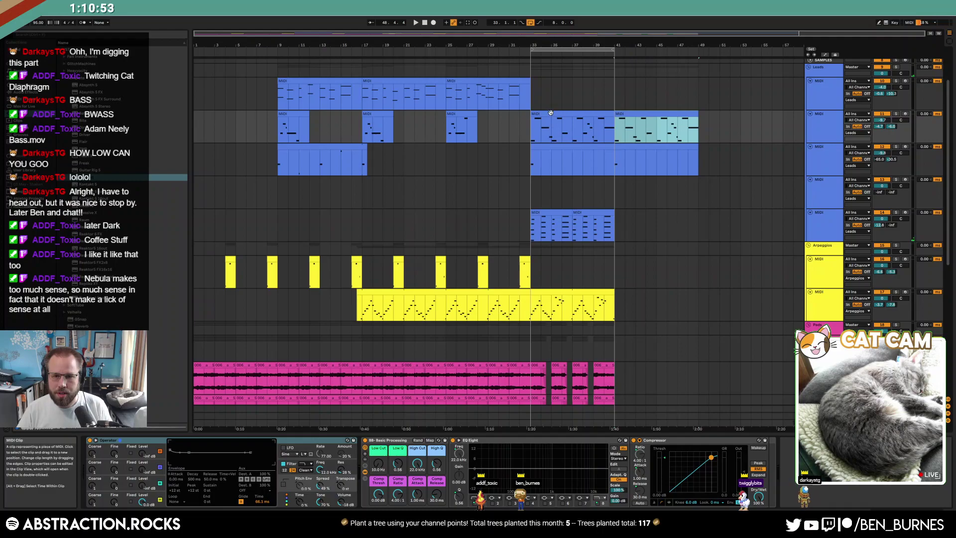
Extend the second lead track's clip at bar 33 to bar 49 and turn on clip looping.
double_click(567, 114)
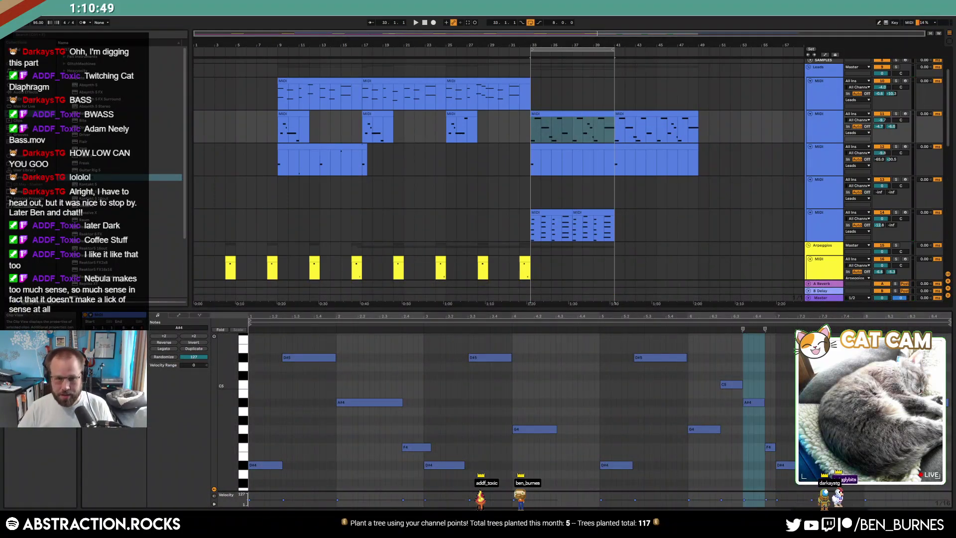
left_click(612, 112)
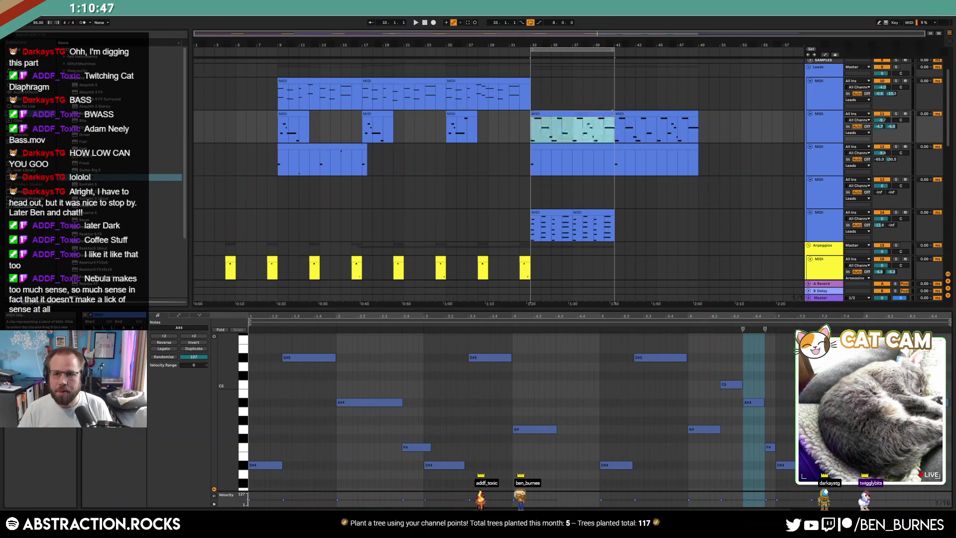
left_click_drag(613, 113, 695, 121)
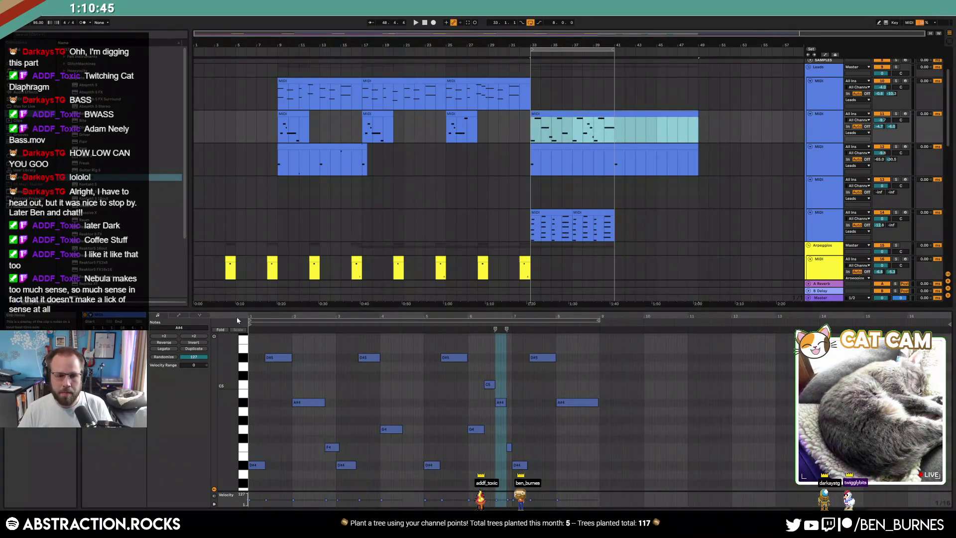
left_click(114, 336)
Duplicate the two blue chord clips between bars 33 and 41 and the final arpeggio clip, filling both tracks to bar 49.
left_click(603, 212)
left_click(560, 212, "shift")
key("ctrl+d")
scroll(659, 239, "down", 4)
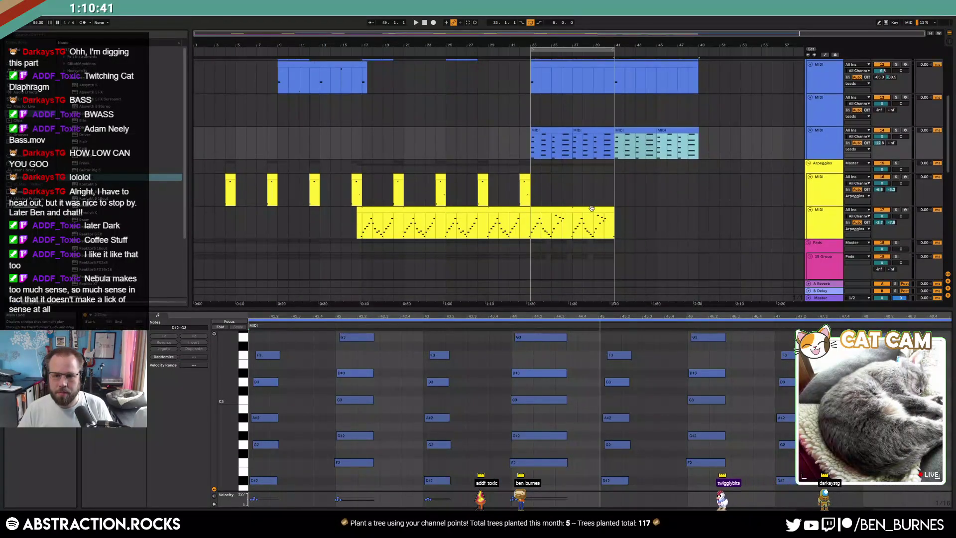
left_click(592, 208)
key("ctrl+d")
Add automation points to the arpeggio's Osc-B Level so it rises at bar 41 and comes down towards bar 49.
key("a")
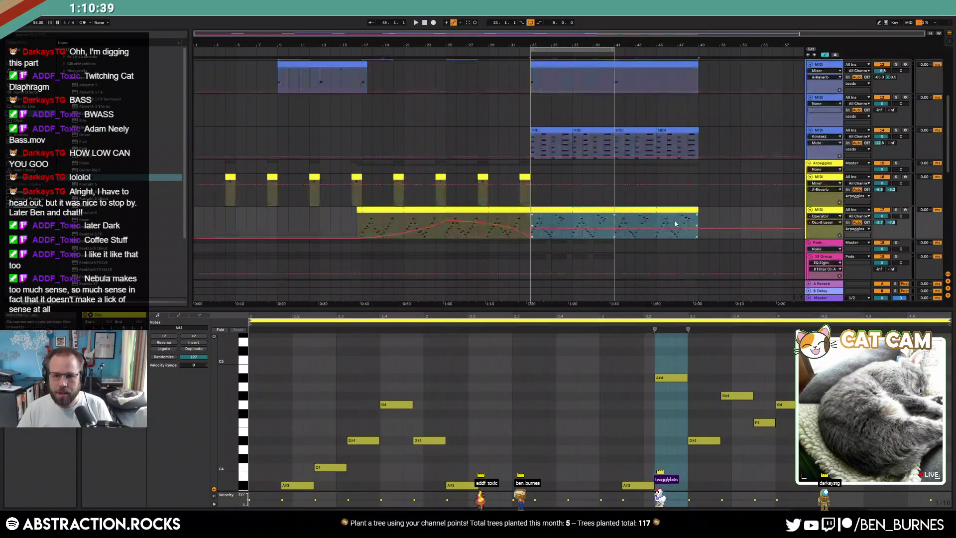
scroll(616, 199, "down", 2)
left_click_drag(615, 193, 615, 187)
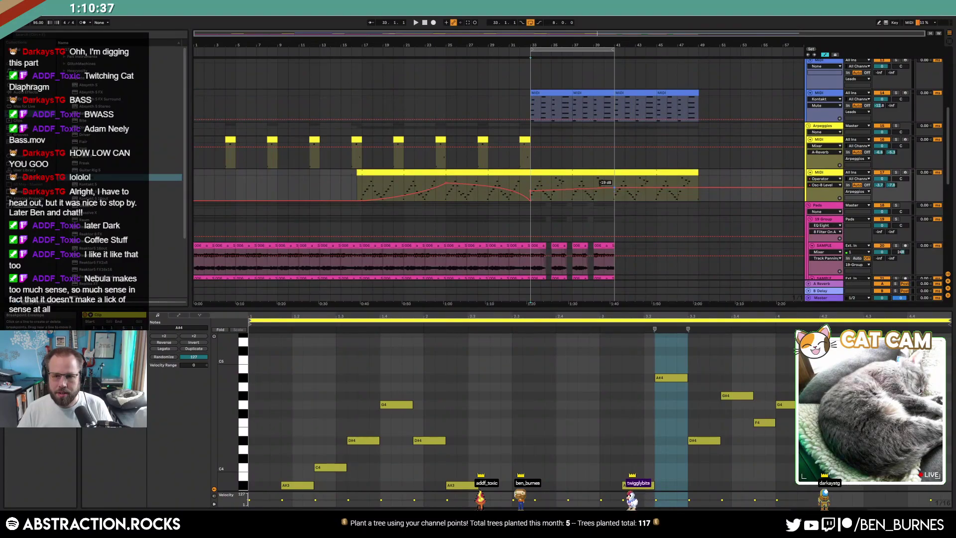
left_click_drag(698, 186, 698, 193)
left_click(698, 198)
key("a")
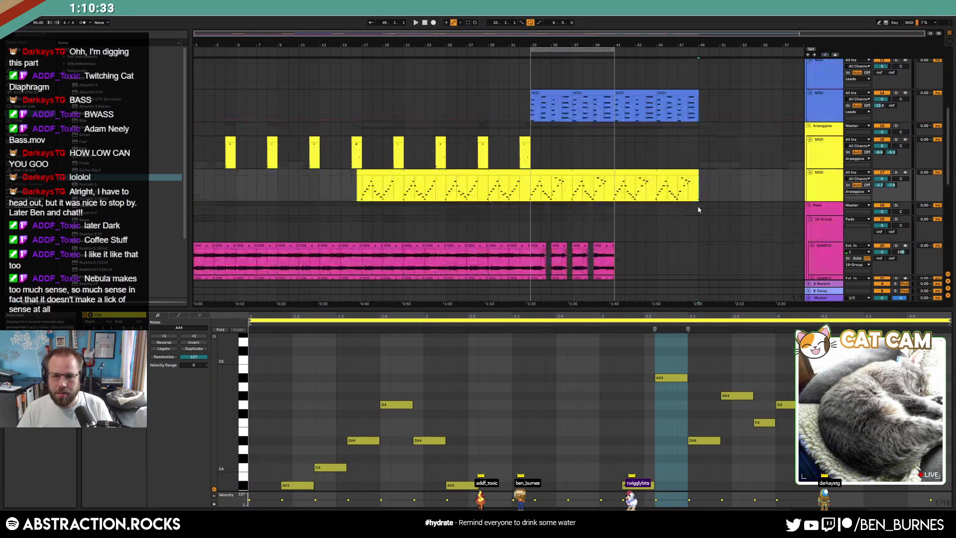
Duplicate both pad sample tracks' audio between bars 33 and 41 into bars 41 to 49.
scroll(699, 208, "down", 4)
left_click_drag(616, 174, 530, 213)
key("ctrl+d")
scroll(648, 235, "down", 2)
scroll(648, 235, "down", 2)
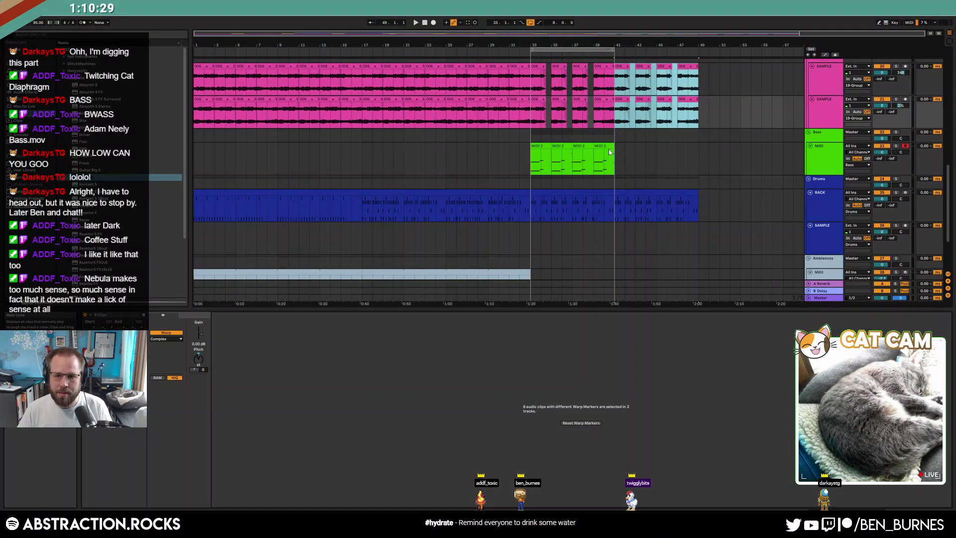
Turn on looping for the bass clip starting at bar 33 and extend it to bar 49.
left_click(608, 149)
left_click(542, 147, "shift")
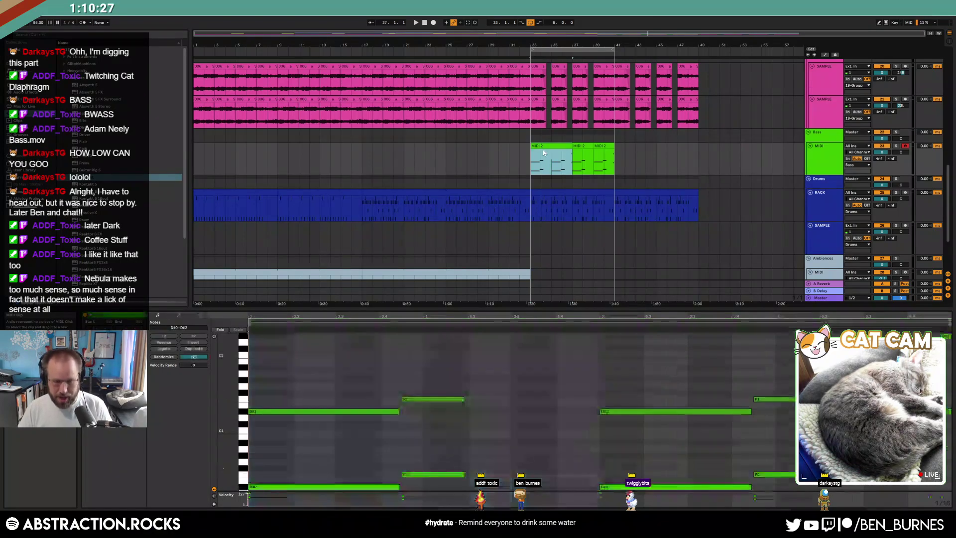
left_click(114, 336)
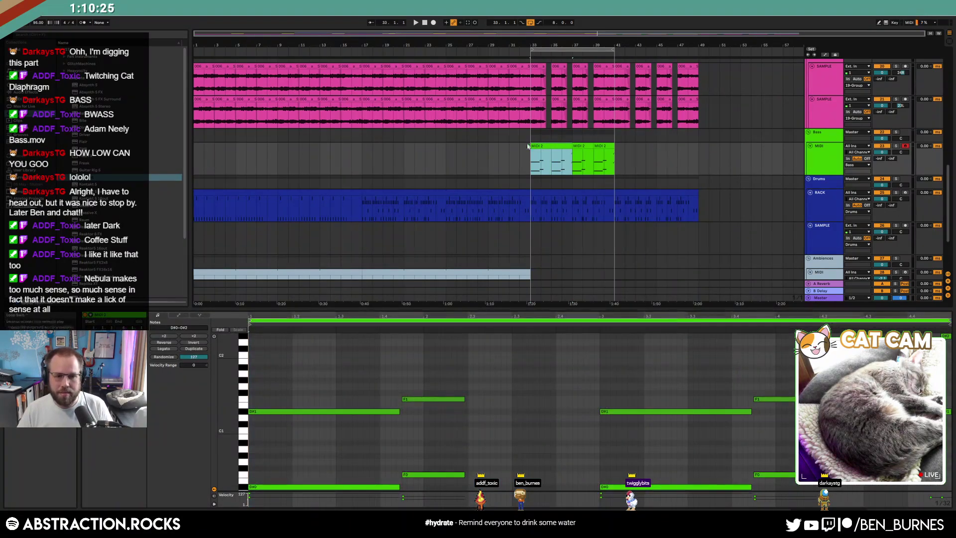
left_click_drag(571, 146, 667, 147)
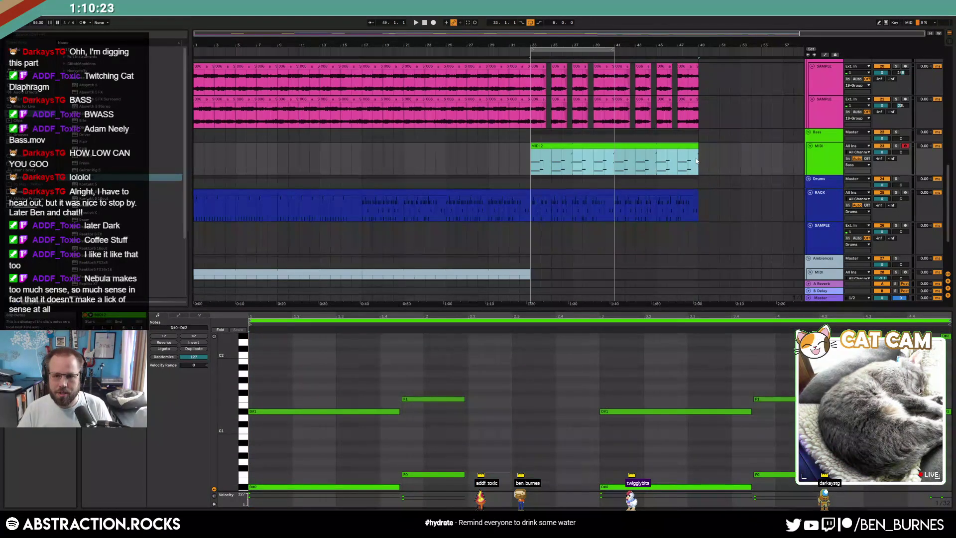
key("shift+Tab")
Play the song from shortly before bar 33 and extend the end of the arrangement loop to bar 49.
left_click(596, 240)
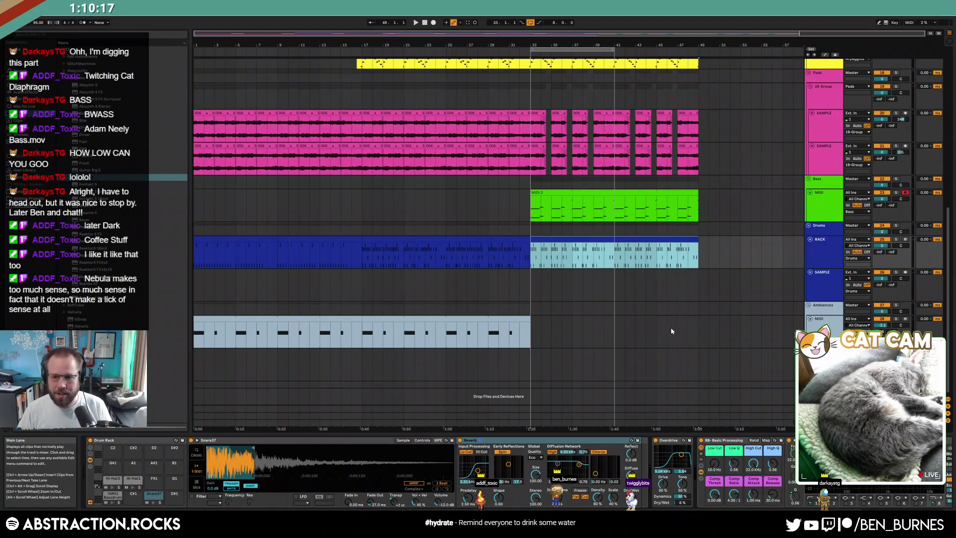
left_click(538, 293)
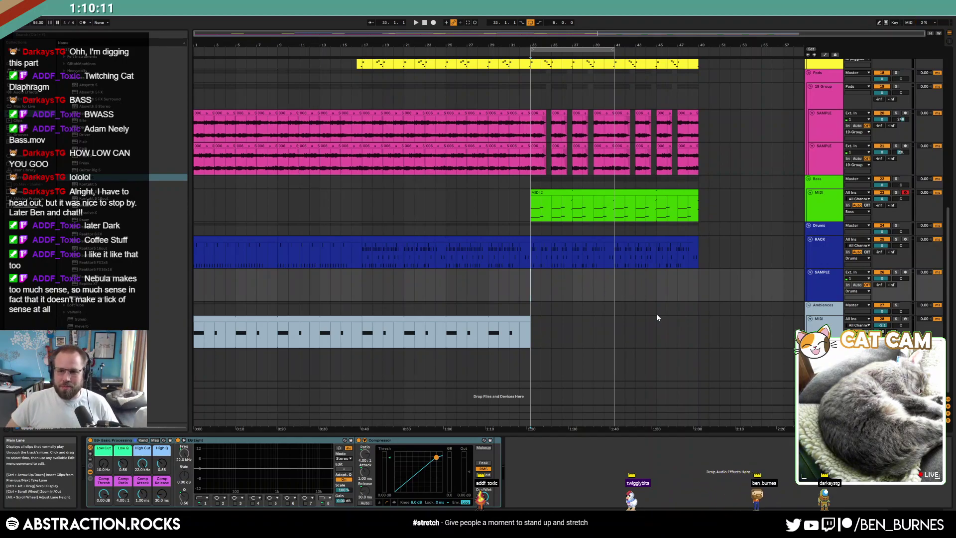
left_click(534, 207)
scroll(533, 226, "up", 3)
scroll(538, 248, "up", 5)
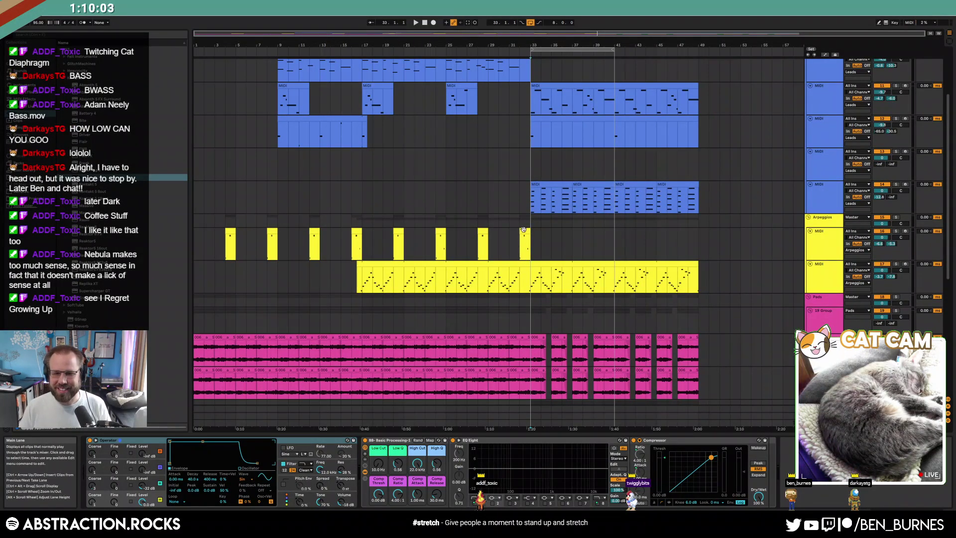
scroll(524, 229, "up", 2)
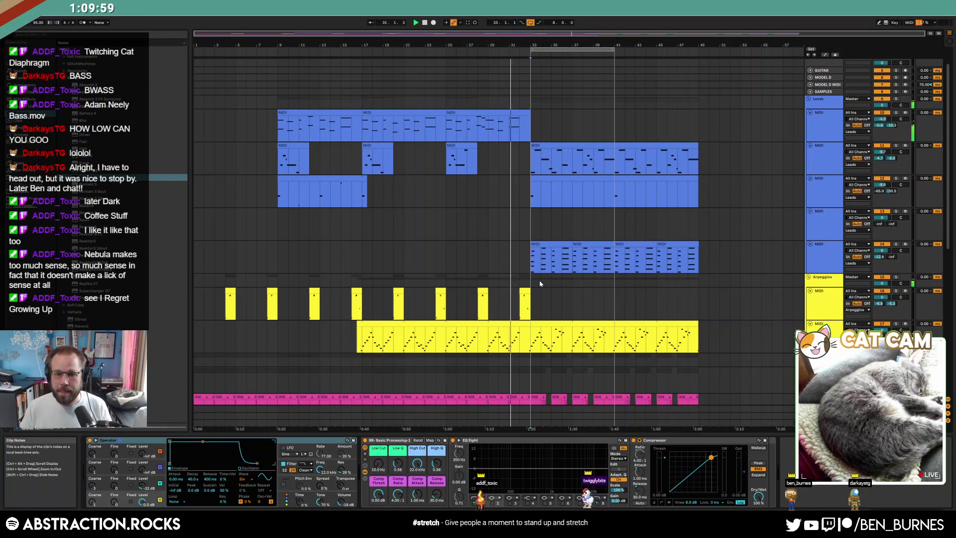
left_click(552, 324)
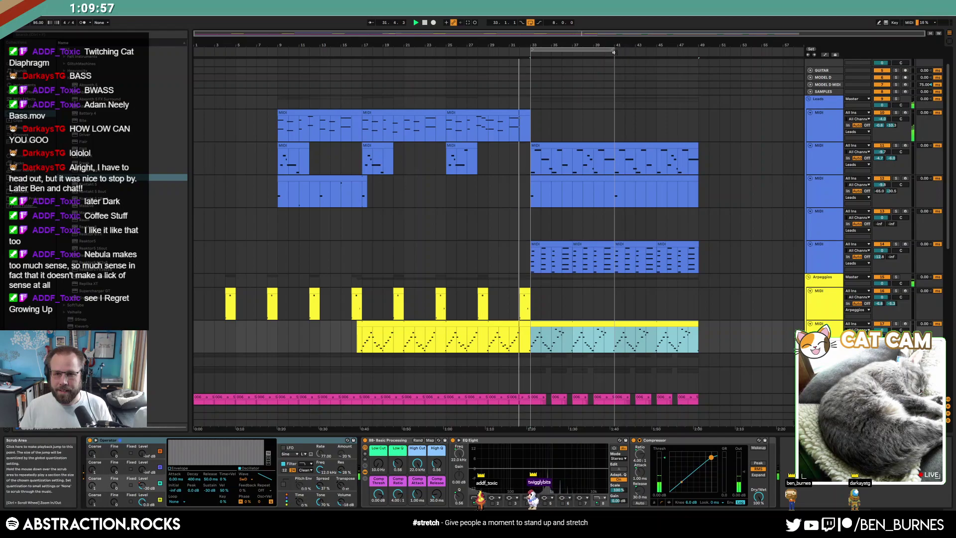
left_click_drag(614, 48, 698, 88)
scroll(698, 89, "down", 10)
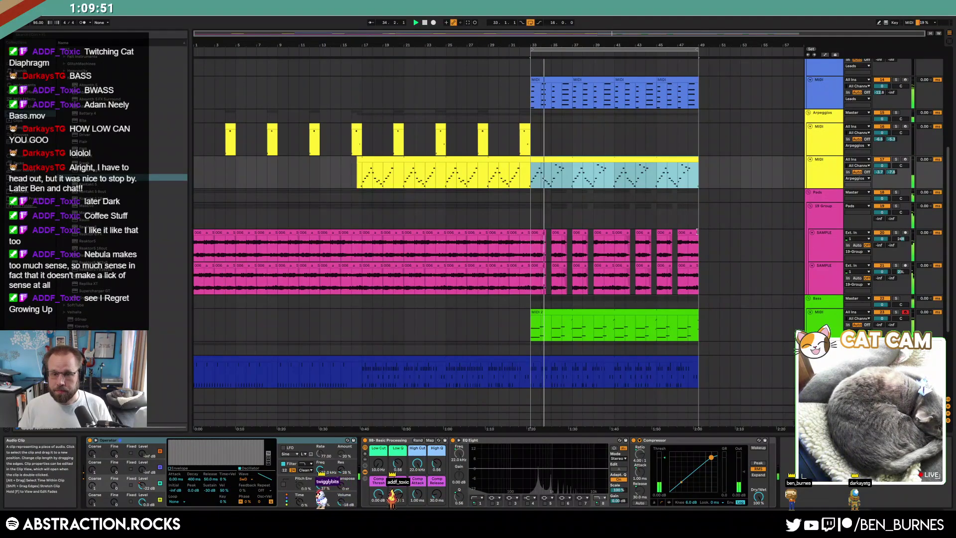
Drop the arpeggio's Osc-B Level automation to its minimum by bar 49 and trim the clip's end to shortly before that bar.
key("a")
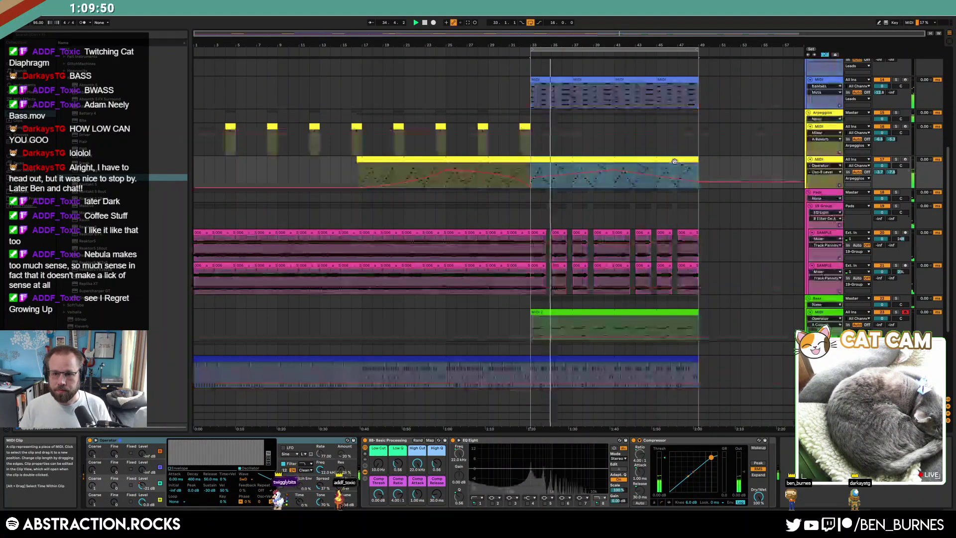
left_click(711, 177)
left_click_drag(699, 181, 699, 189)
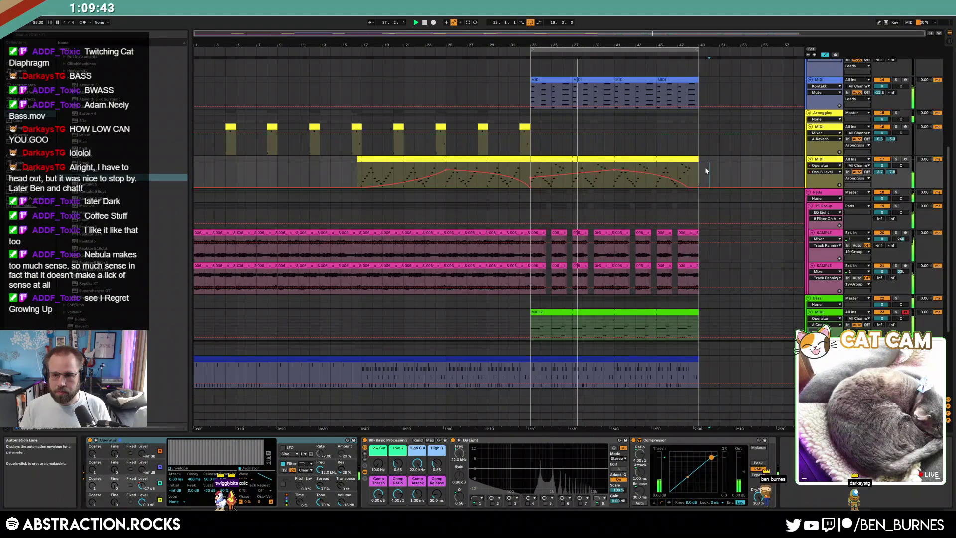
scroll(706, 183, "up", 5)
left_click(646, 162)
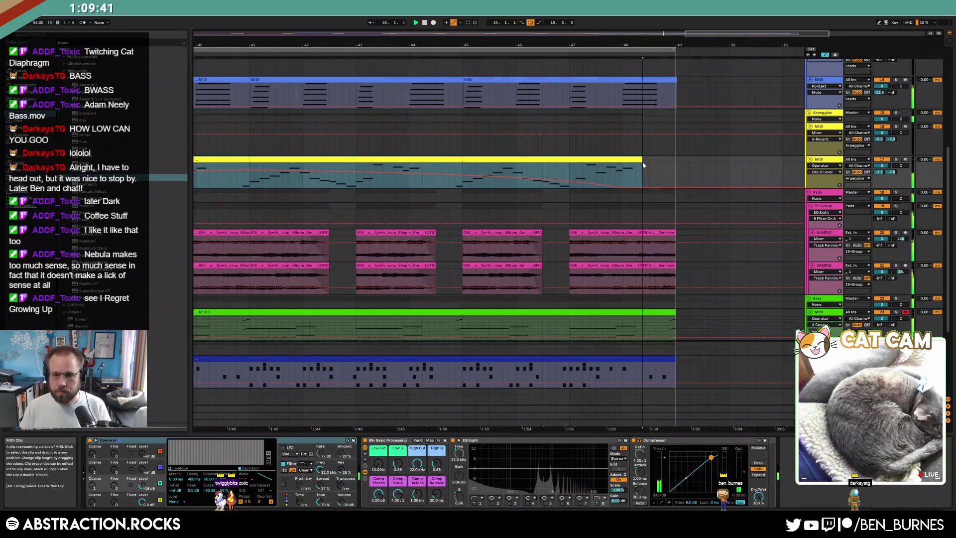
key("a")
Extend the bass clip to bar 57 and set the arrangement loop to bars 49 through 57.
scroll(659, 174, "down", 1)
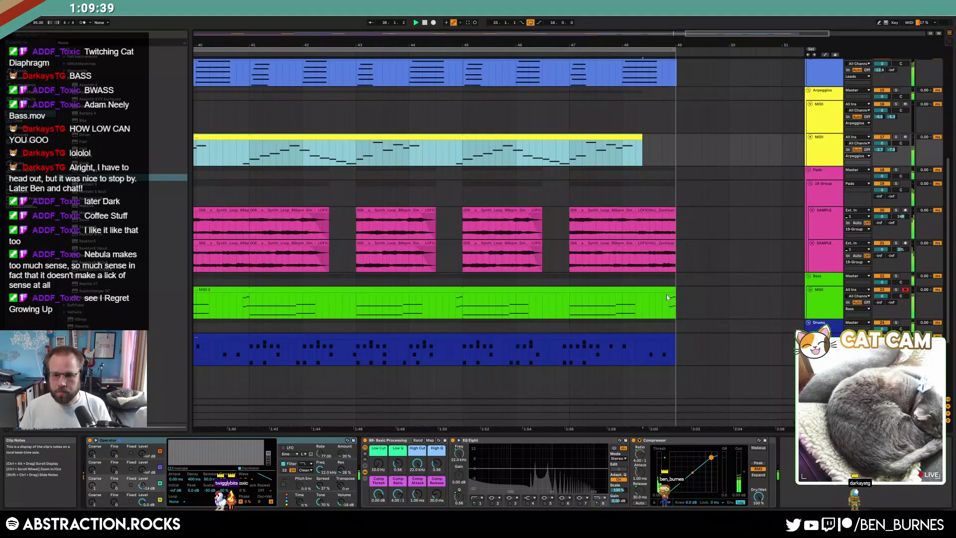
left_click(659, 289)
scroll(674, 287, "down", 5)
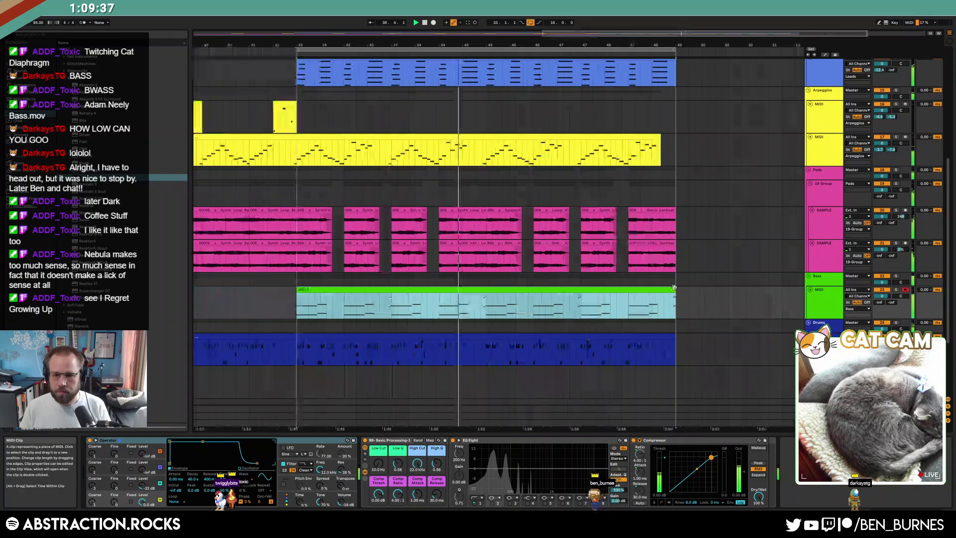
mouse_move(698, 291)
left_mouse_down()
mouse_move(794, 301)
mouse_move(701, 306)
left_mouse_up()
key("ctrl+l")
scroll(717, 259, "up", 1)
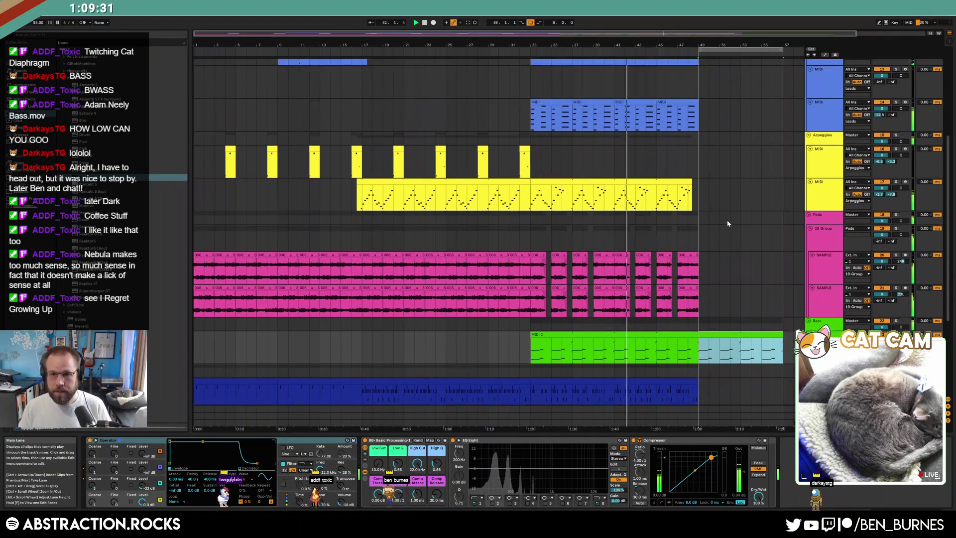
Duplicate the last blue chord clip at bar 45 twice so the part runs to bar 57.
left_click(566, 103)
left_click(664, 103)
key("ctrl+d")
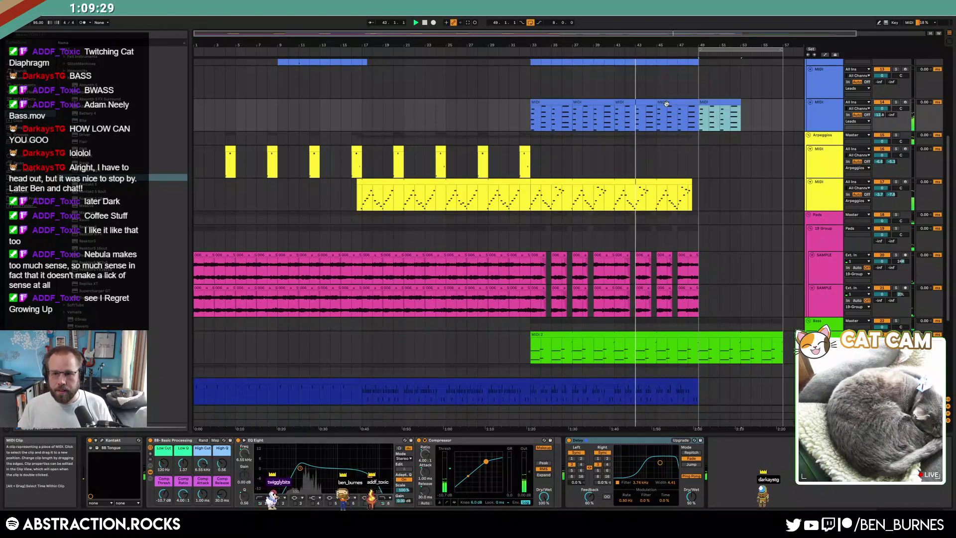
key("ctrl+d")
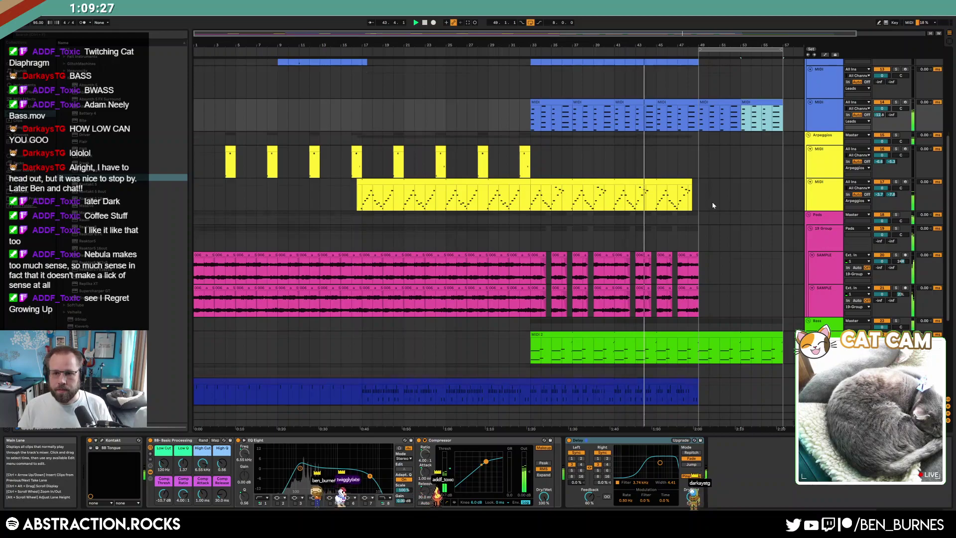
Copy the last clips of both pad sample tracks at bar 47 to bar 55.
scroll(712, 202, "down", 1)
left_click(536, 247)
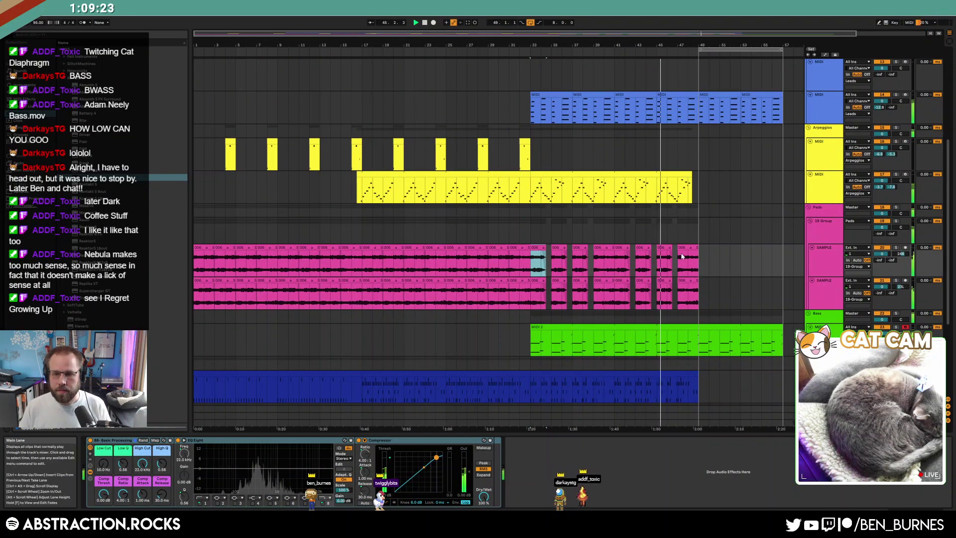
left_click(687, 248)
left_click(687, 281, "shift")
left_click(765, 259)
key("ctrl+v")
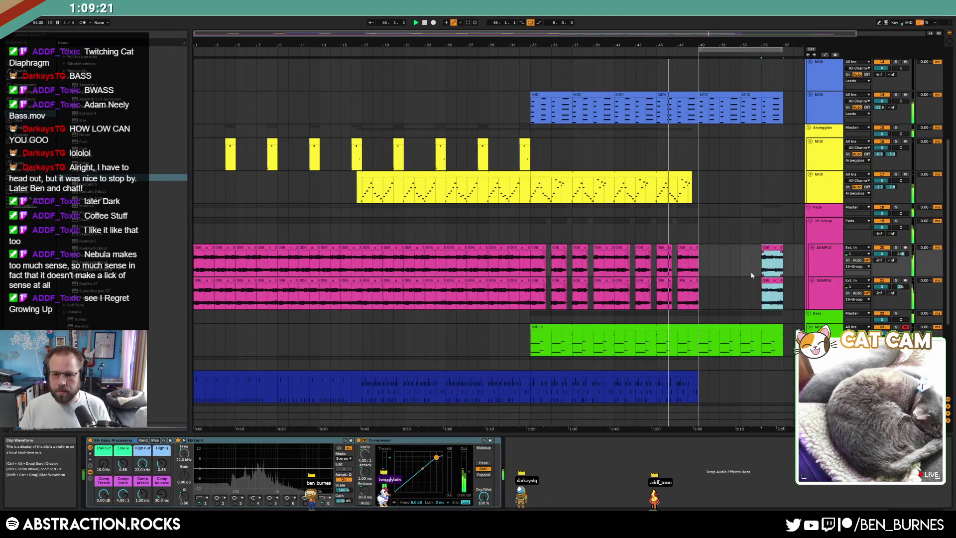
Try copying the clips at bar 41 on both pad sample tracks to bar 49, and delete the copies.
left_click(621, 248)
left_click(618, 280, "shift")
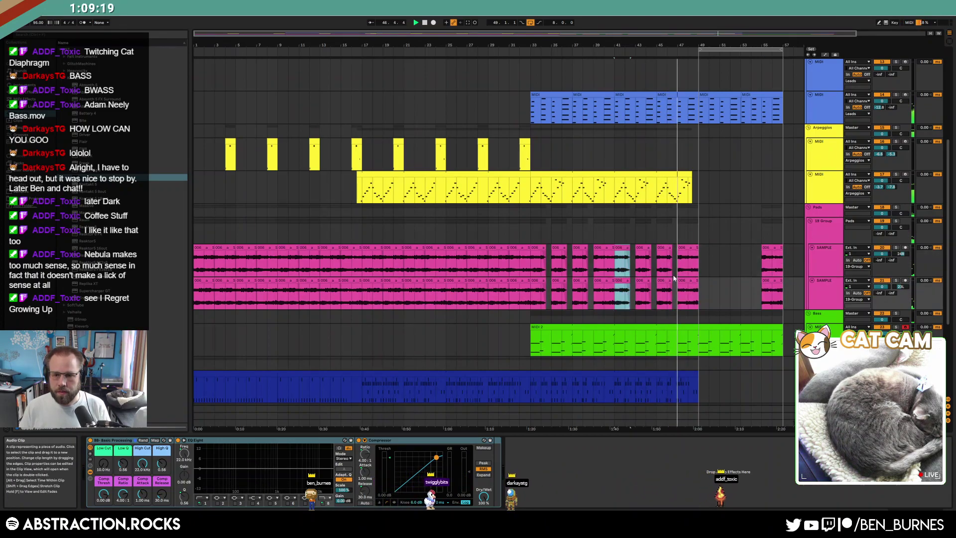
key("ctrl+c")
left_click(702, 265)
key("ctrl+v")
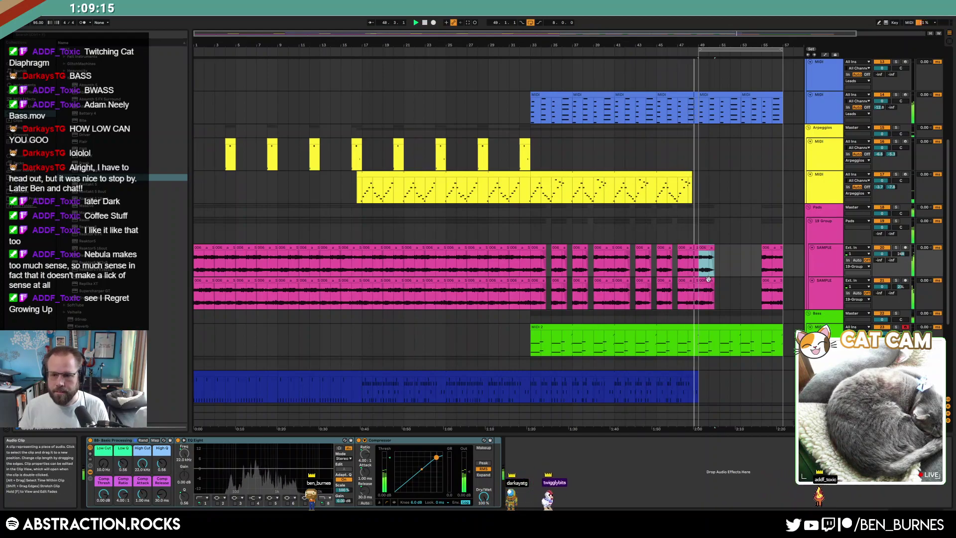
key("Delete")
Add short fade-ins to both pad sample clips at bar 55.
left_click(766, 247)
left_click_drag(763, 252, 771, 253)
left_click_drag(762, 288, 769, 287)
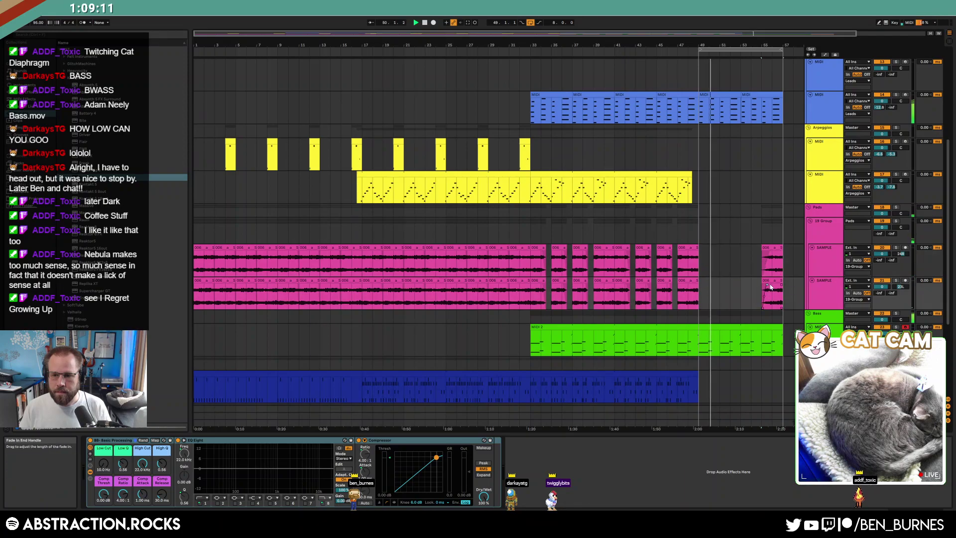
Open the bass clip and move the F0 and F1 notes in its first two phrases about half a beat later.
double_click(708, 328)
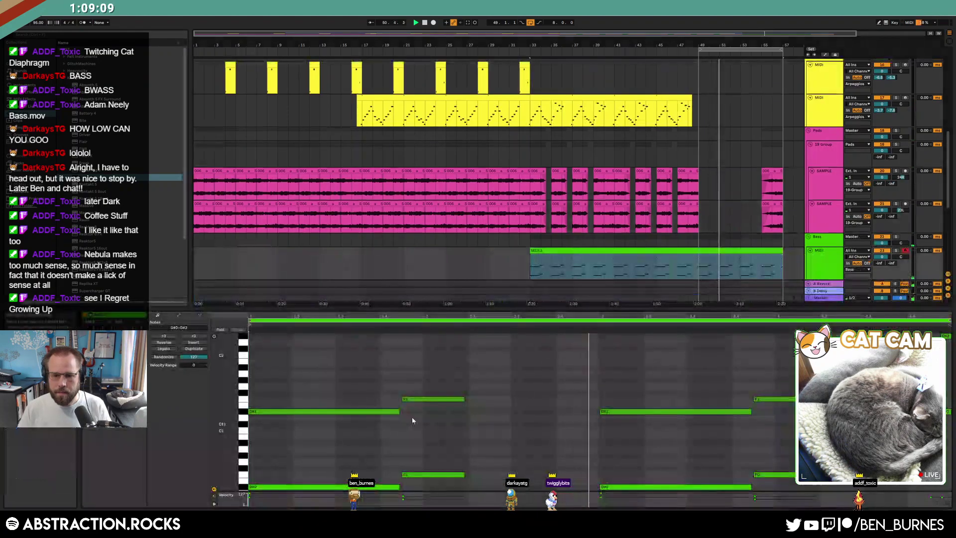
left_click_drag(421, 364, 459, 476)
left_click_drag(757, 367, 787, 485)
key("Right")
key("Right")
Lengthen the D#0 and D#1 notes in the bass clip's first two phrases to reach the following F notes, and stop playback.
left_click_drag(362, 371, 366, 492)
key("shift+Right")
key("shift+Right")
left_click_drag(649, 388, 676, 492)
key("shift+Right")
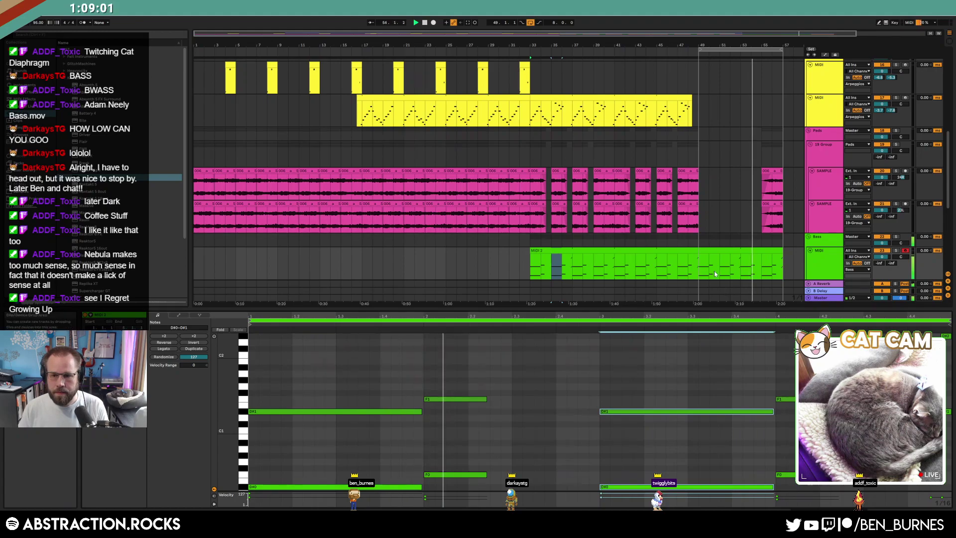
scroll(725, 92, "up", 3)
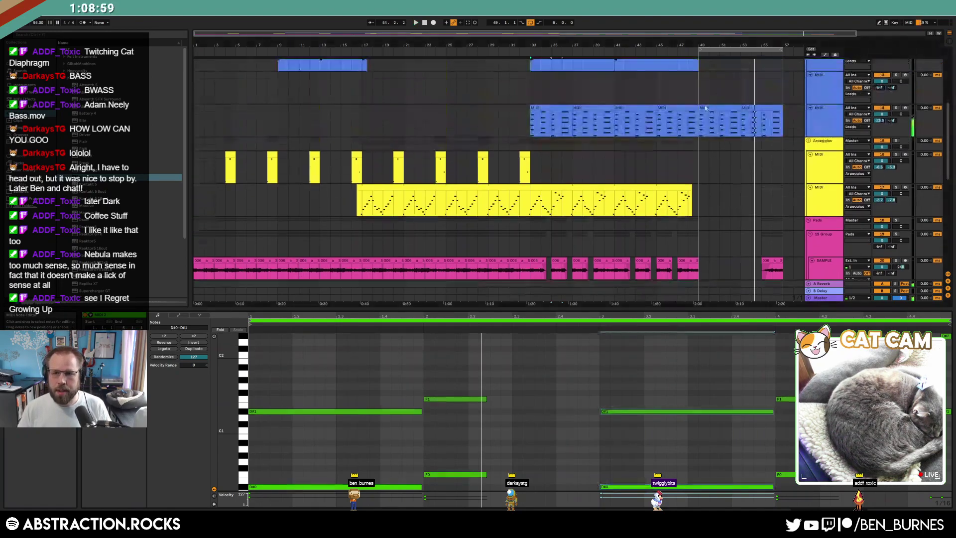
Open the chord clip at bar 33 and nudge the notes of its first and third chords slightly earlier.
left_click(553, 115)
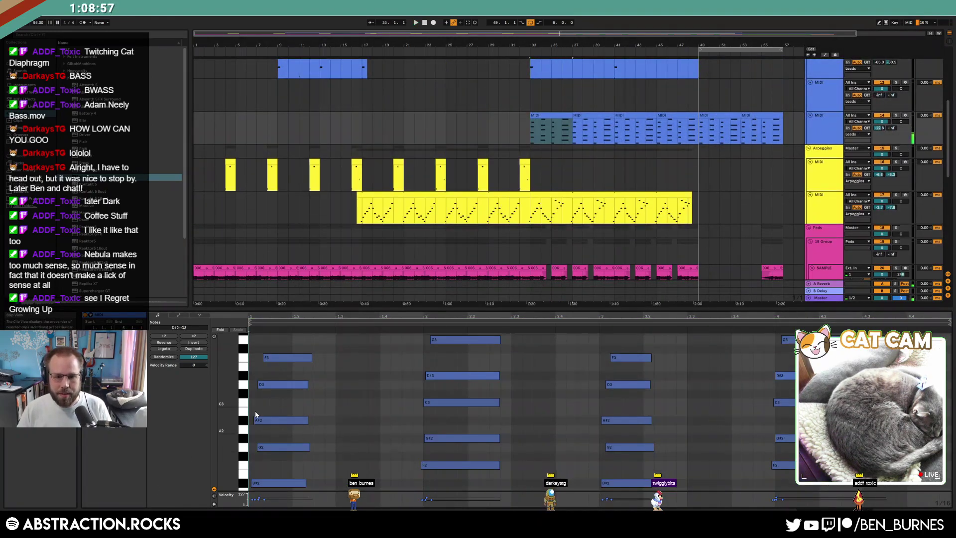
left_click_drag(234, 398, 228, 395)
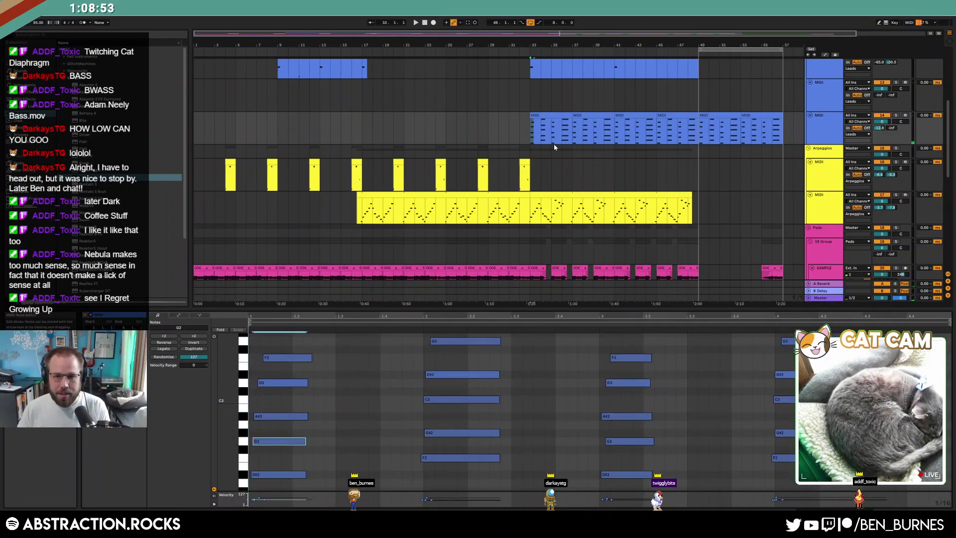
left_click(613, 442)
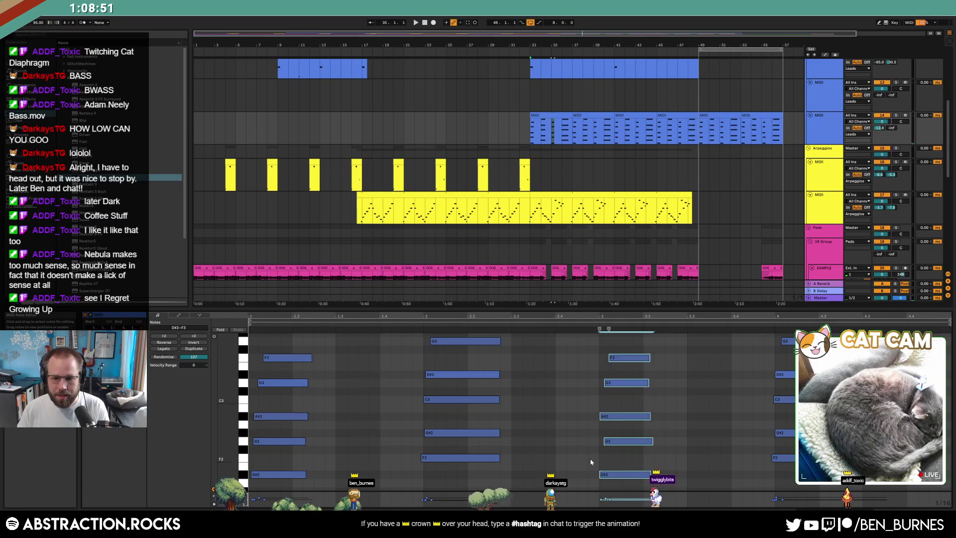
left_click(616, 421)
key("space")
left_click_drag(319, 346, 275, 483)
key("Left")
Extend the edited chord clip at bar 33 over its following copies up to bar 57, and stop playback.
left_click(571, 115)
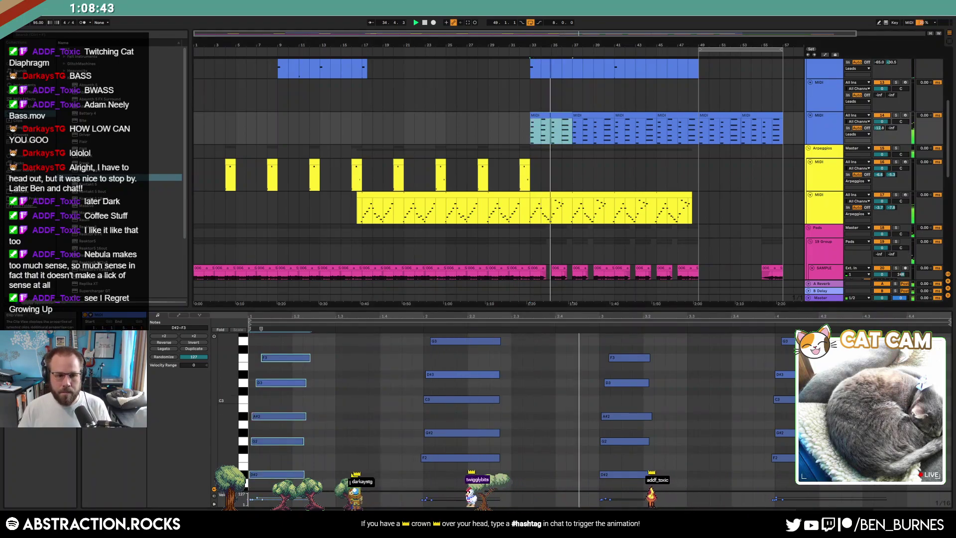
left_click_drag(573, 125, 776, 128)
key("shift+Tab")
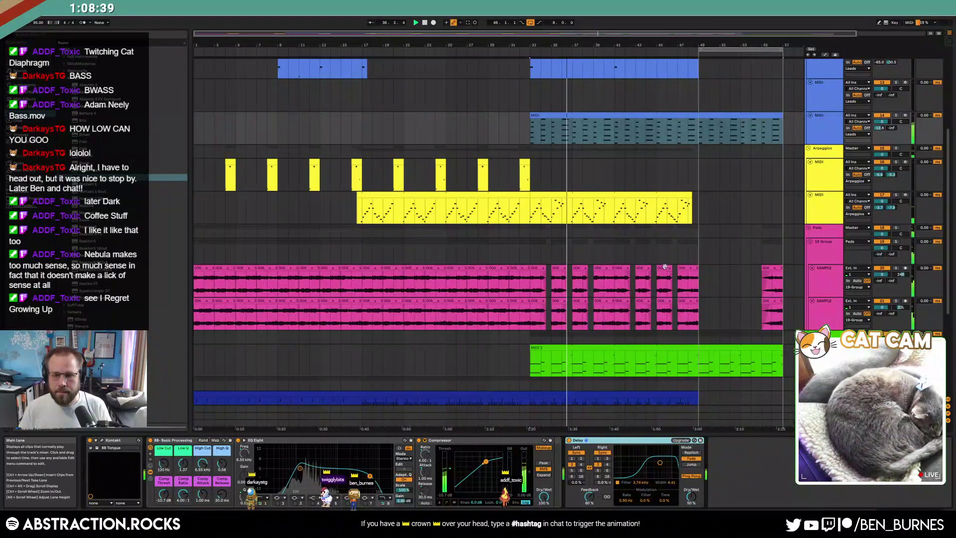
scroll(695, 284, "down", 3)
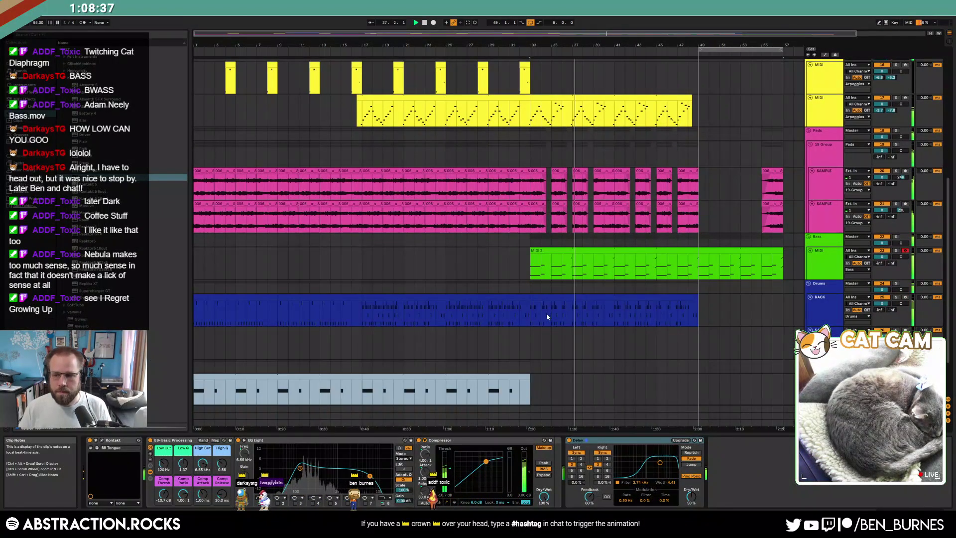
key("space")
Select the second half of bar 36 on the drum sample track and open a drum loop folder in the sample library.
left_click(563, 342)
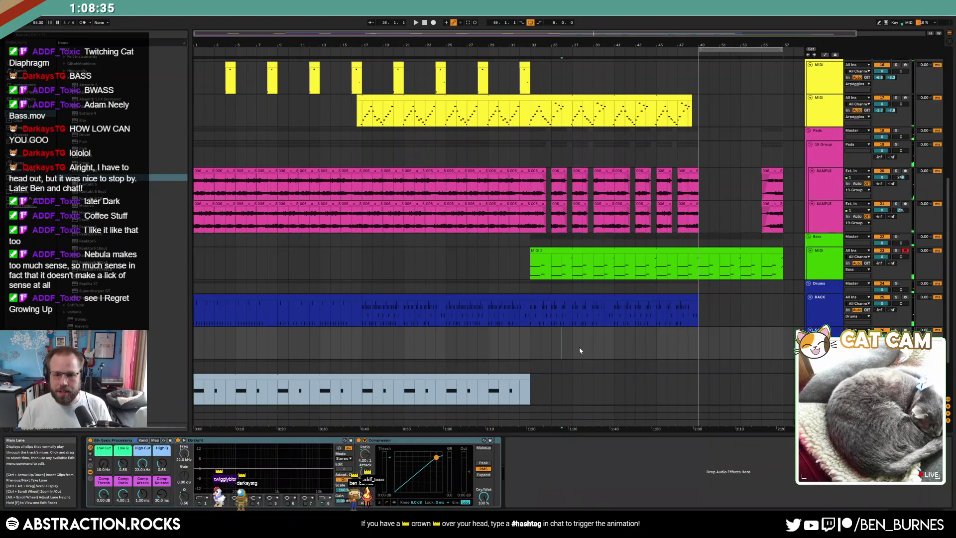
scroll(579, 347, "up", 3)
left_click_drag(547, 345, 552, 345)
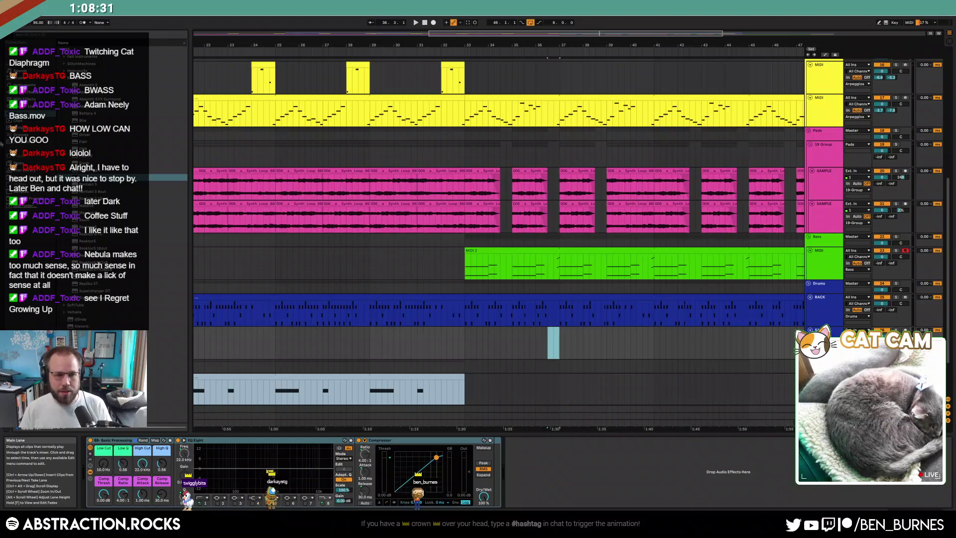
left_click(23, 191)
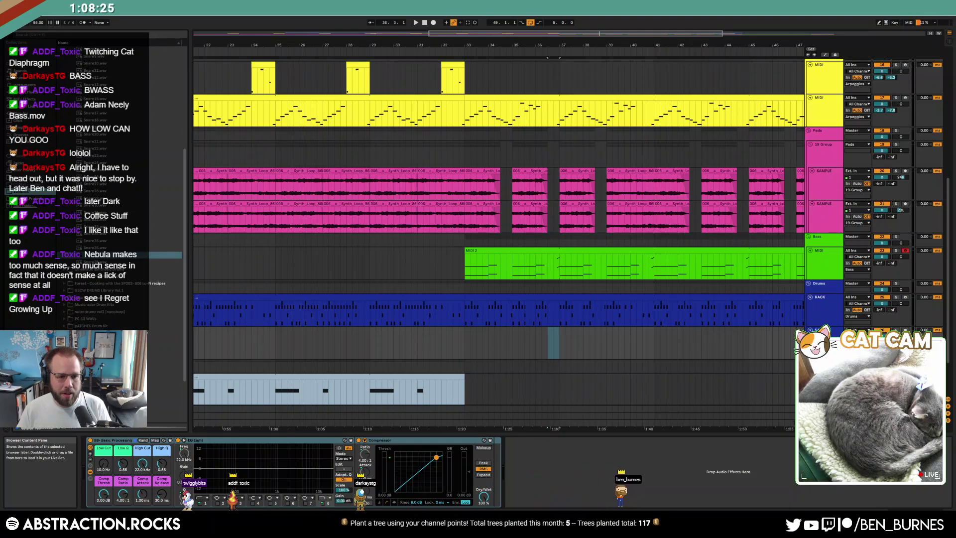
left_click(106, 333)
left_click(65, 200)
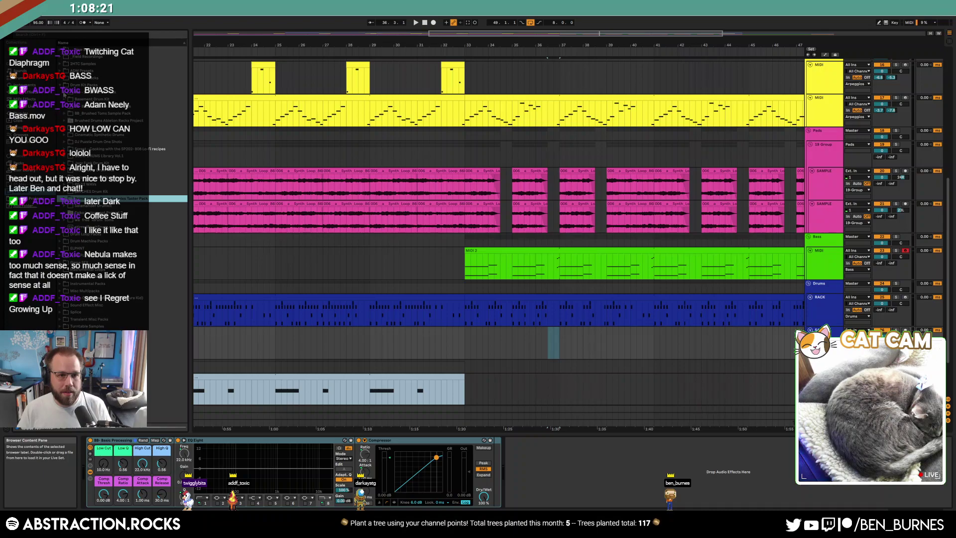
left_click(60, 85)
left_click(60, 92)
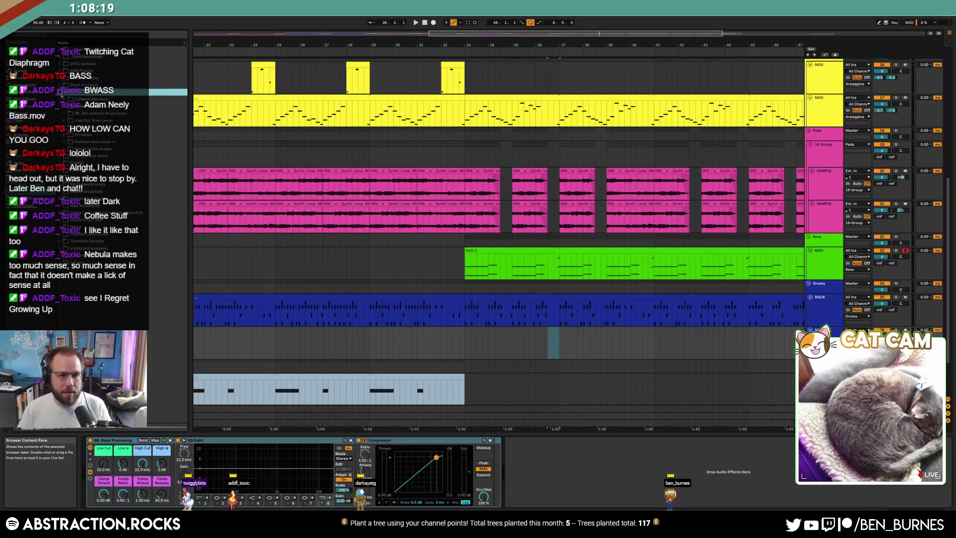
left_click(64, 99)
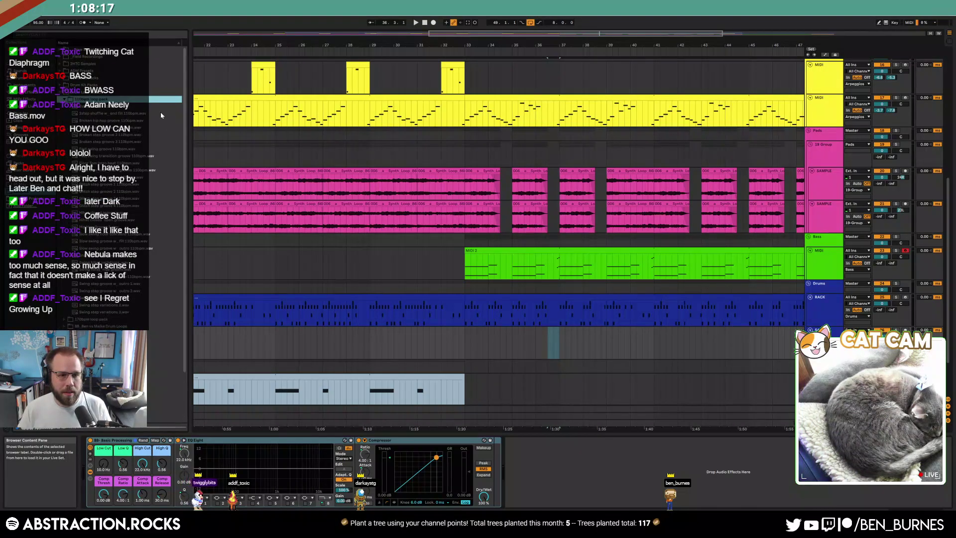
Audition the broken step and hi-hat groove loops in the drum loop folder.
left_click(91, 128)
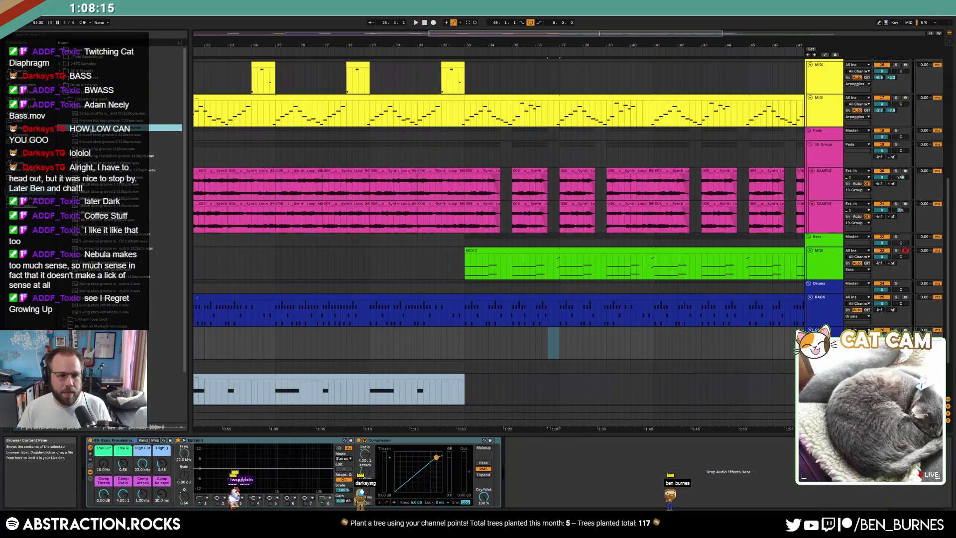
key("Down")
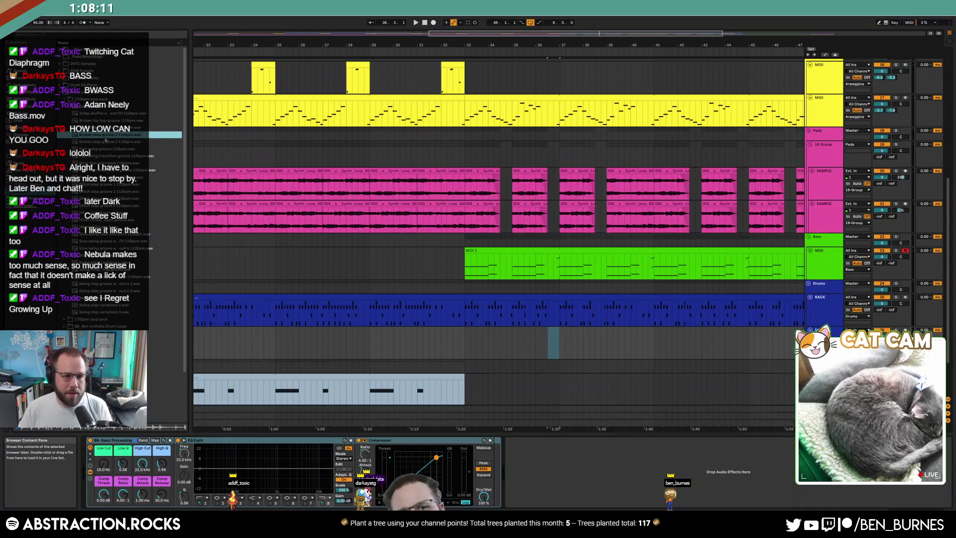
left_click(95, 187)
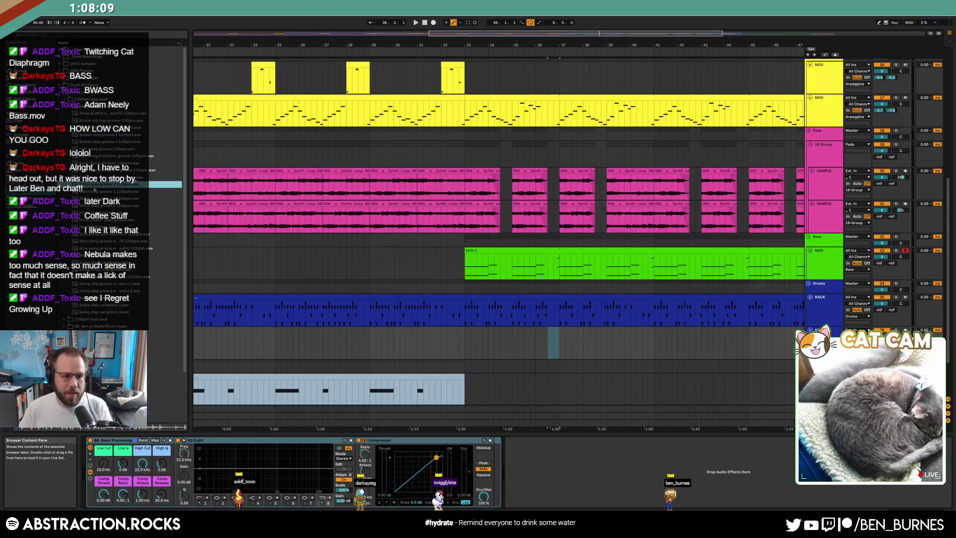
key("Down")
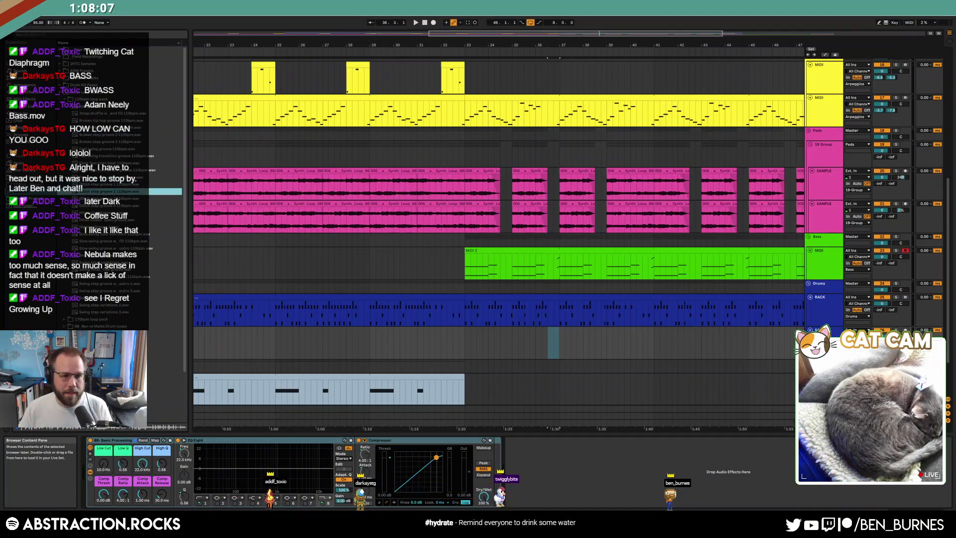
key("Down")
key("Down")
key("Down")
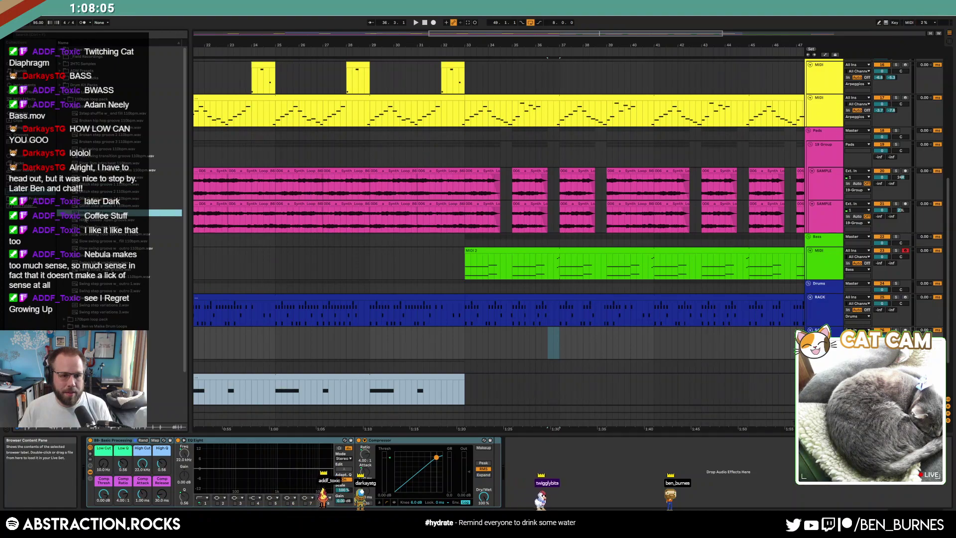
Place the Hihat closed groove loop on the drum sample track and trim it to a fill of just over two beats in bar 36.
left_click_drag(88, 213, 518, 338)
scroll(562, 344, "up", 5)
left_click_drag(452, 347, 447, 348)
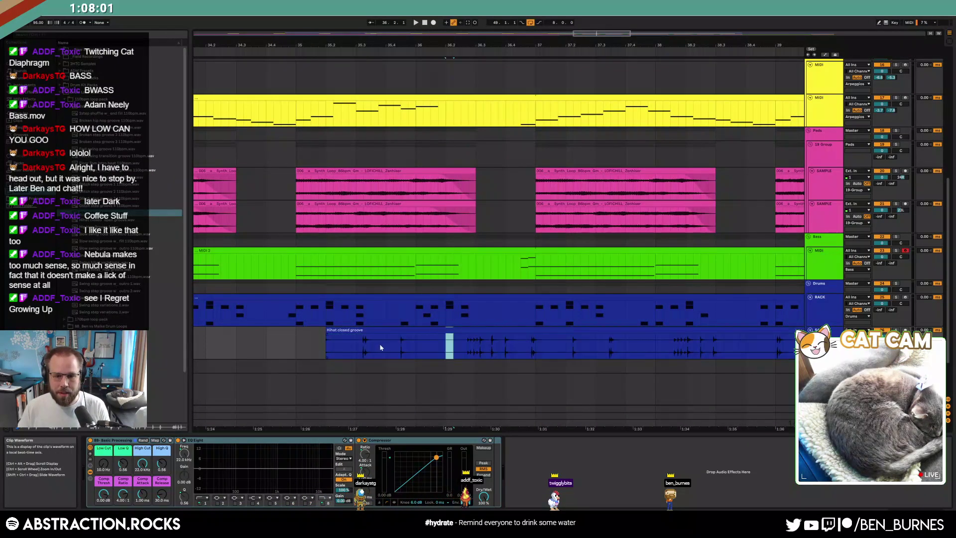
key("Delete")
left_click_drag(524, 348, 642, 344)
key("Delete")
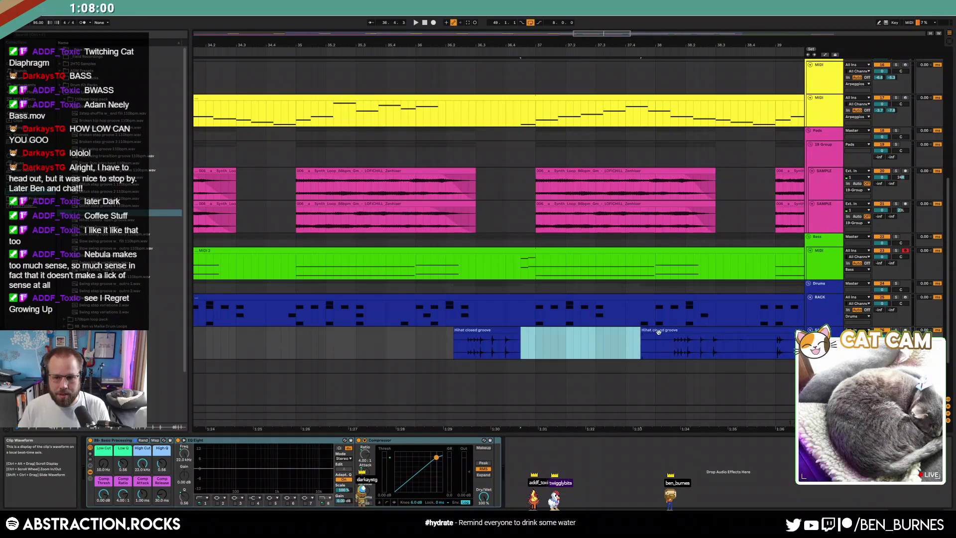
left_click(659, 331)
key("Delete")
Shift the trimmed hi-hat clip slightly earlier so its accented hit lands on 36.3.
left_click(512, 330)
scroll(474, 330, "up", 5)
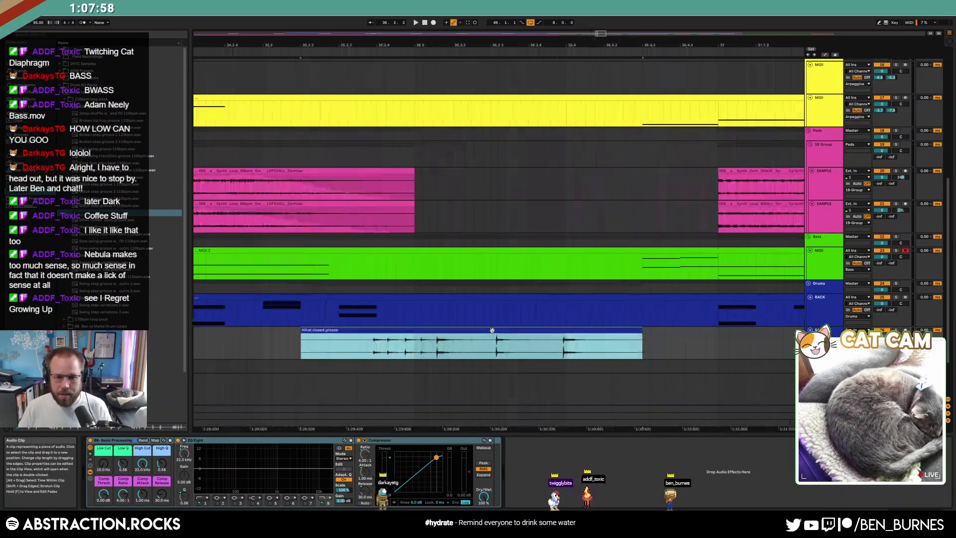
left_click_drag(438, 330, 446, 330)
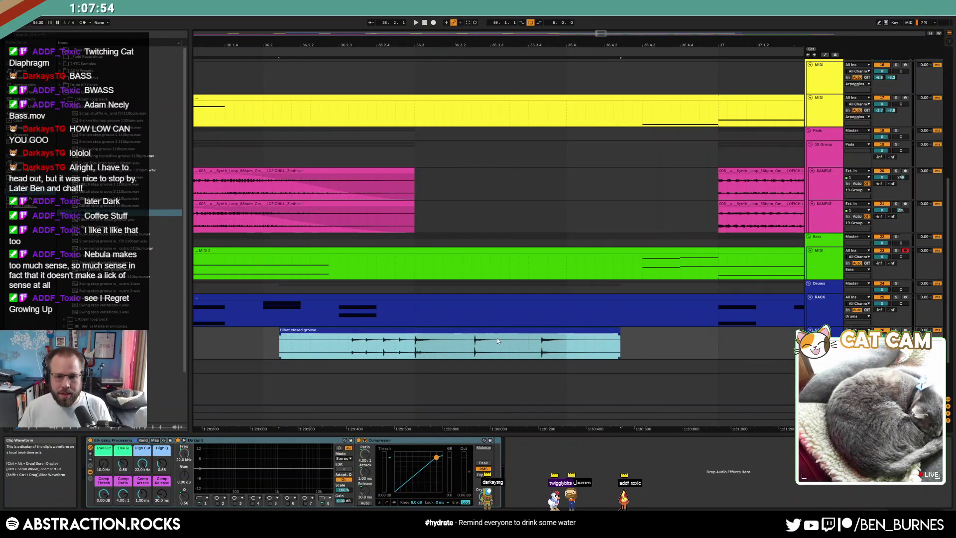
Open the hi-hat clip's settings, turn on warping and set its tempo to 120 BPM.
double_click(599, 330)
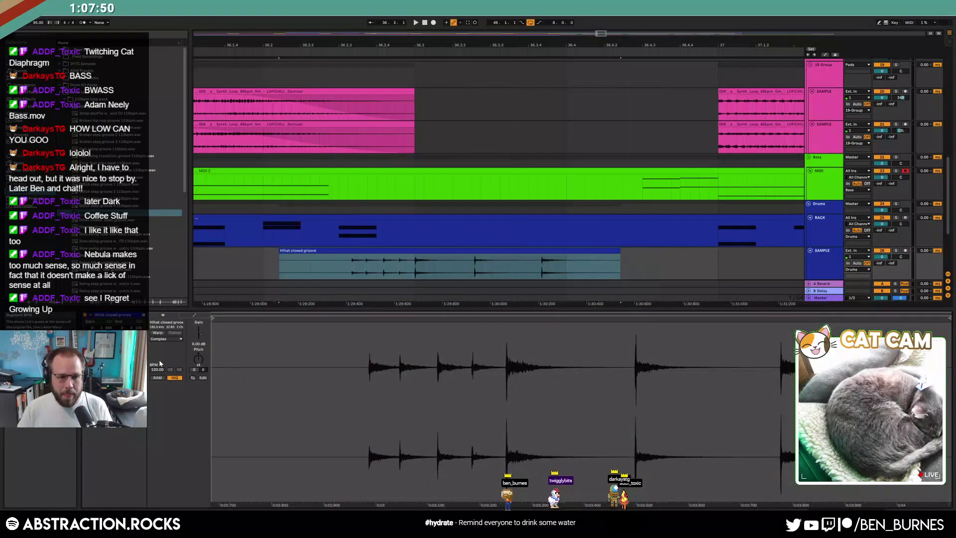
left_click(158, 333)
left_click(156, 371)
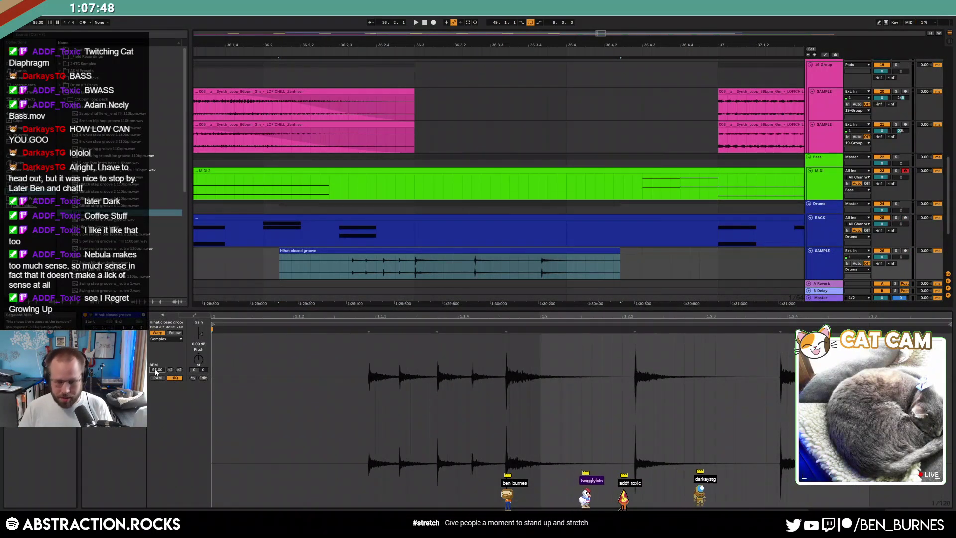
type("120")
key("Return")
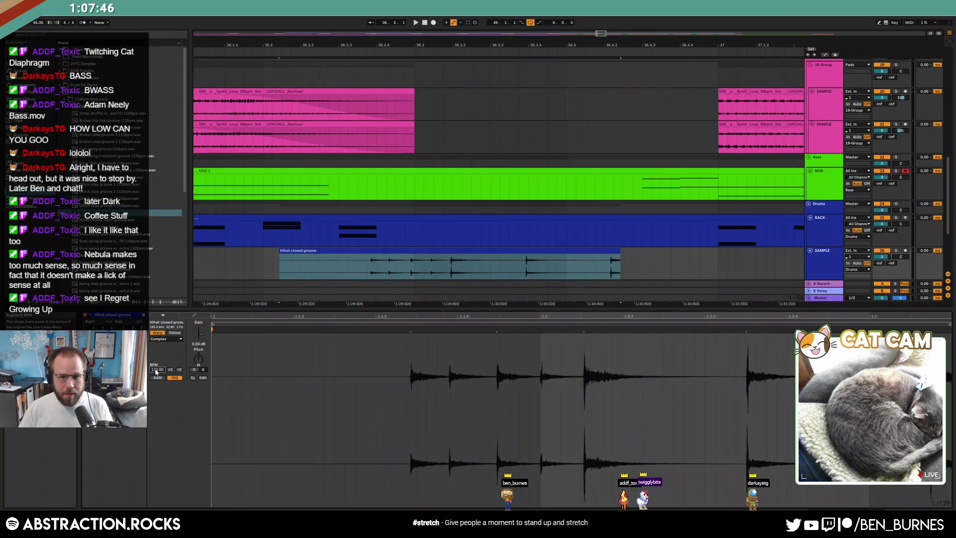
Set the hi-hat clip's tempo to 110 BPM and realign the clip so its accented hit lands on 36.3.
left_click_drag(392, 252, 357, 252)
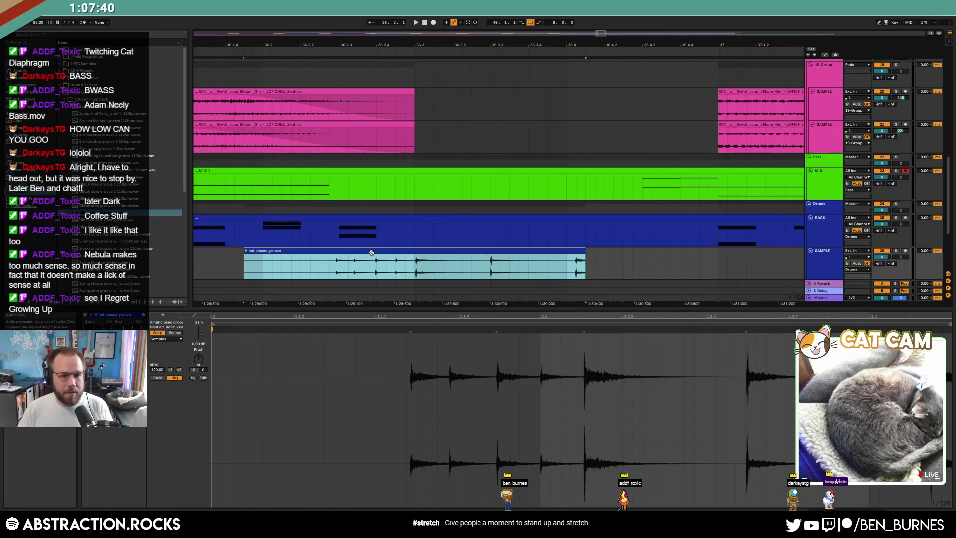
left_click(156, 370)
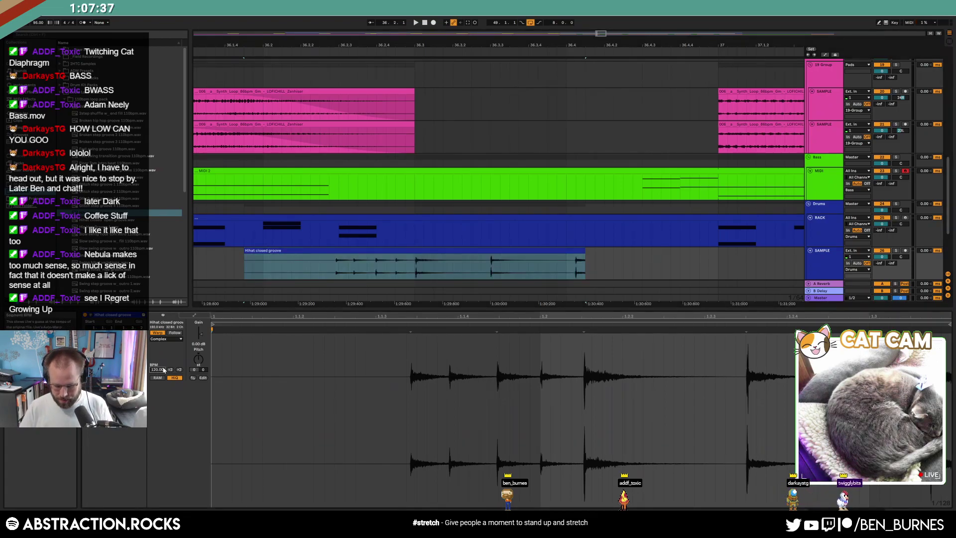
type("110")
key("Return")
mouse_move(431, 251)
left_mouse_down()
mouse_move(445, 271)
mouse_move(446, 249)
left_mouse_up()
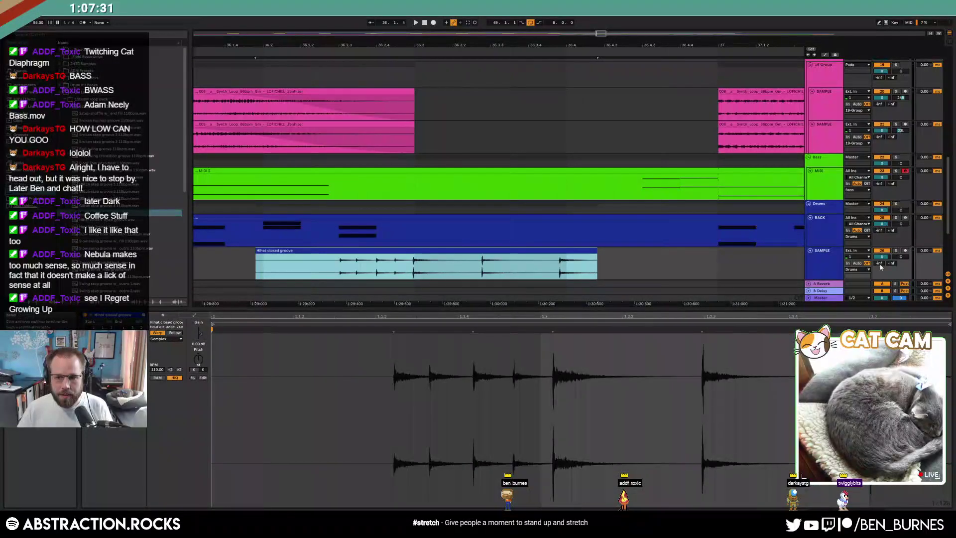
Raise the drum sample track's A Reverb send and lower its volume, checking the hi-hat fill in playback.
left_click_drag(879, 263, 879, 253)
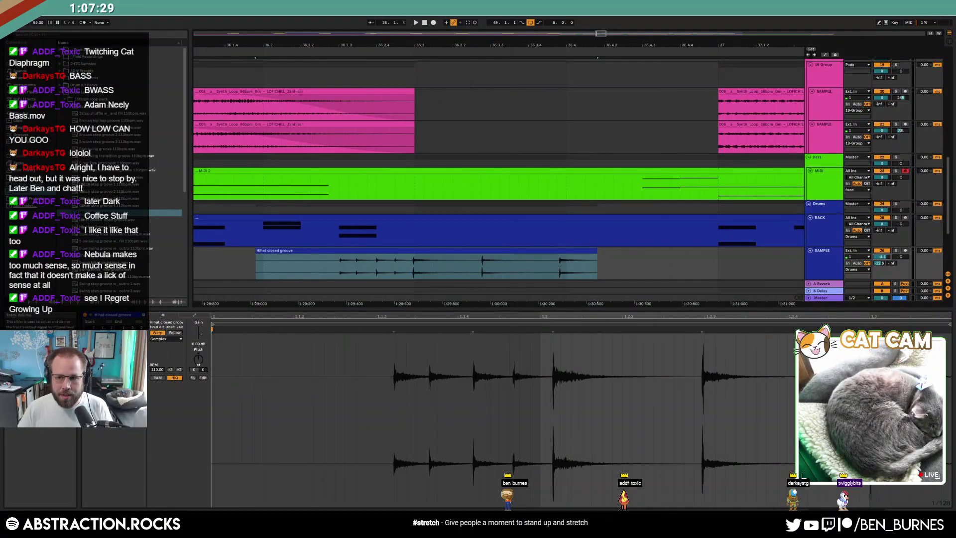
key("space")
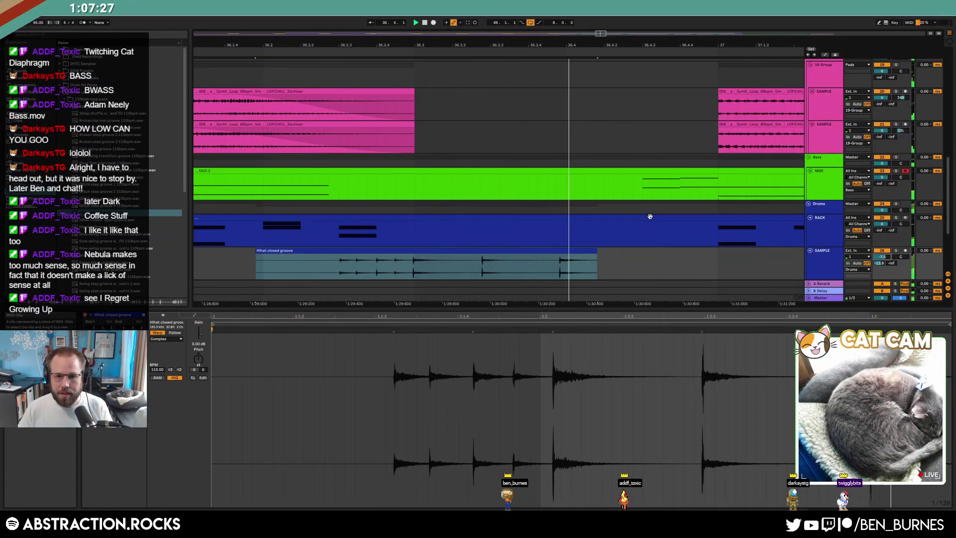
scroll(651, 216, "down", 3)
key("space")
Extend the hi-hat clip's end to just before bar 37 and trim its start slightly.
left_click_drag(626, 250, 666, 253)
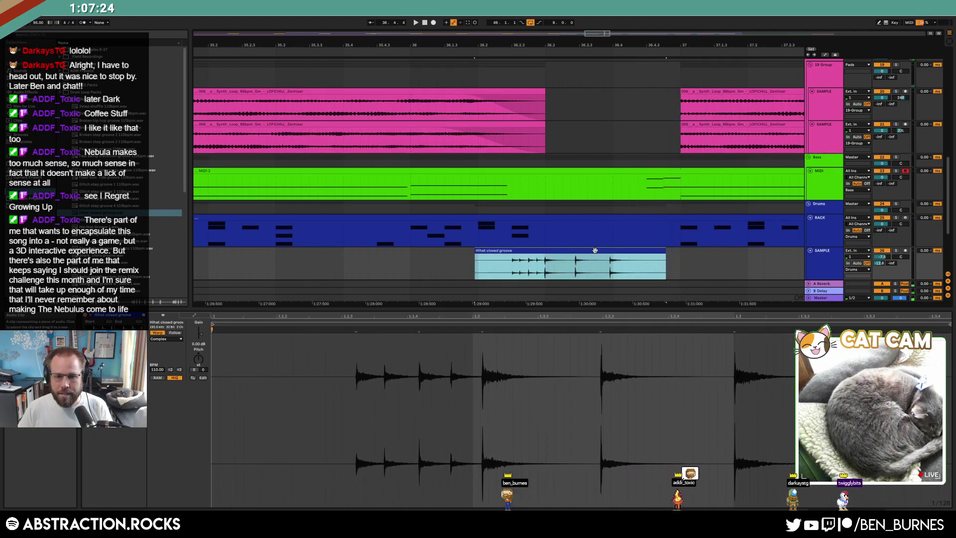
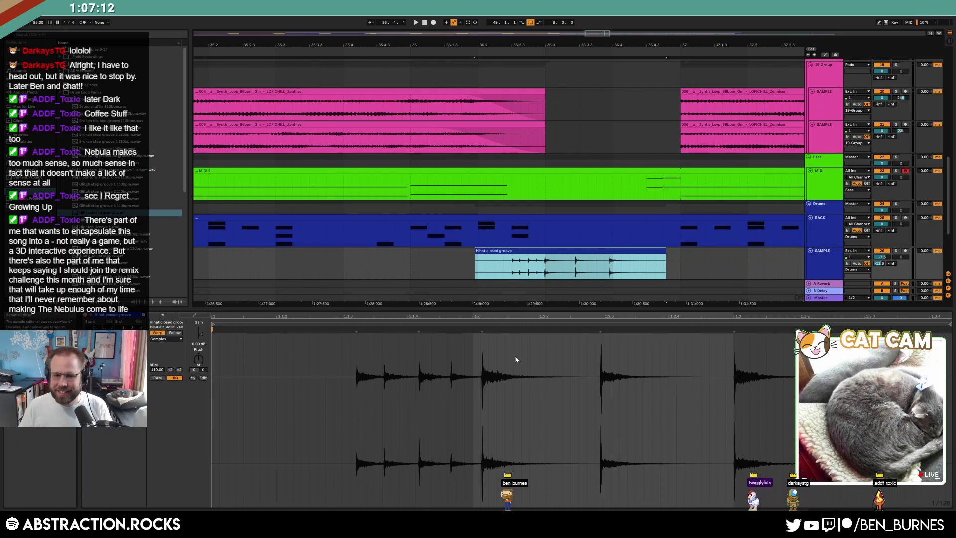
mouse_move(476, 252)
left_mouse_down()
mouse_move(489, 253)
mouse_move(479, 252)
left_mouse_up()
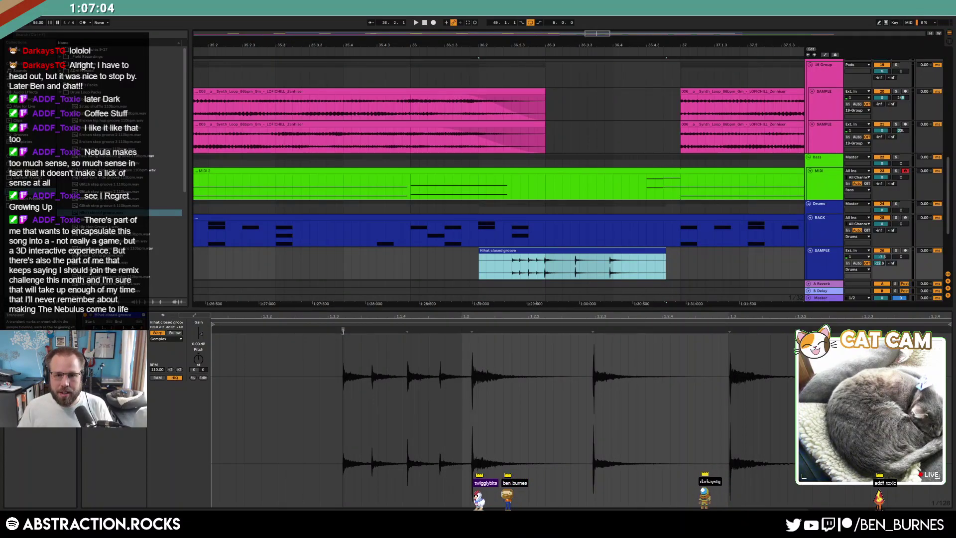
Add warp markers on the hi-hat clip's first hit and the next two accented hits, nudging each slightly earlier.
left_click_drag(343, 330, 337, 330)
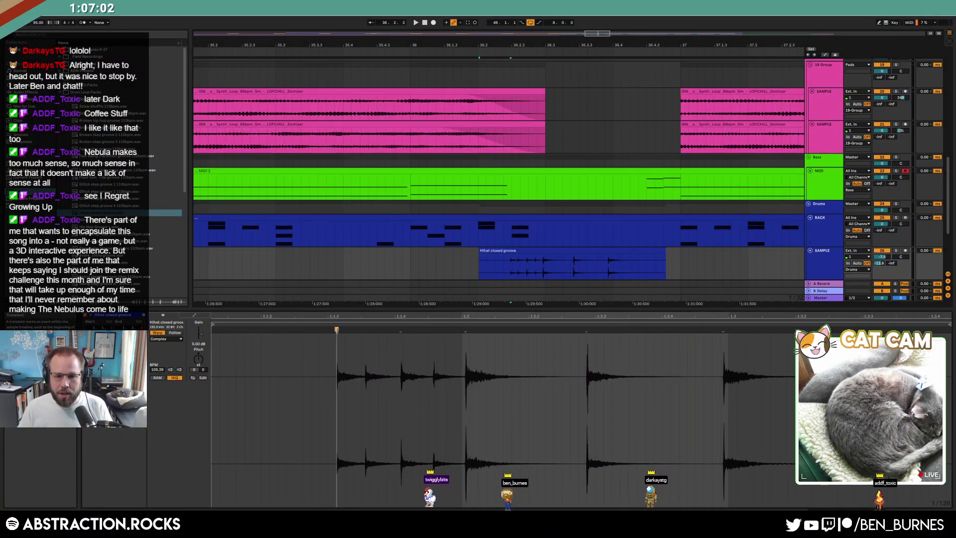
left_click_drag(466, 331, 461, 330)
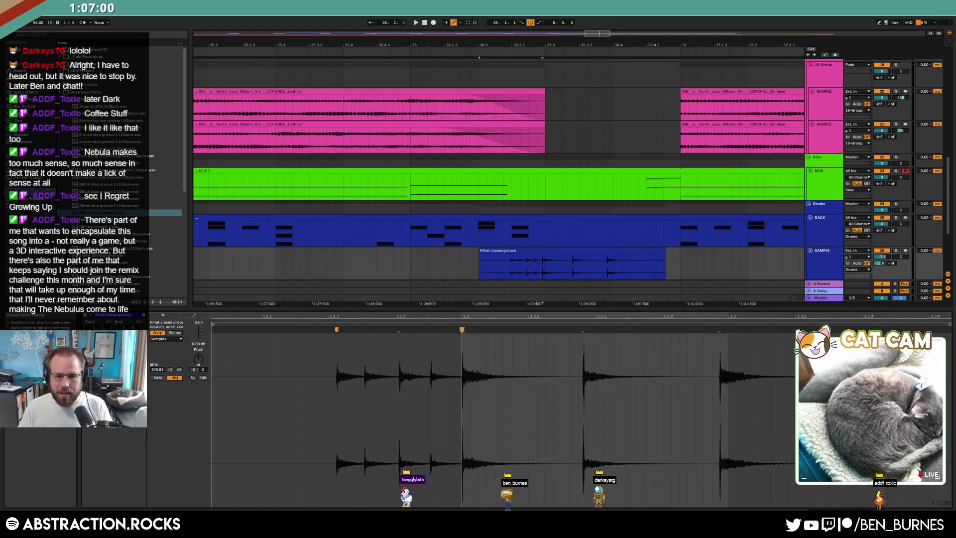
double_click(583, 330)
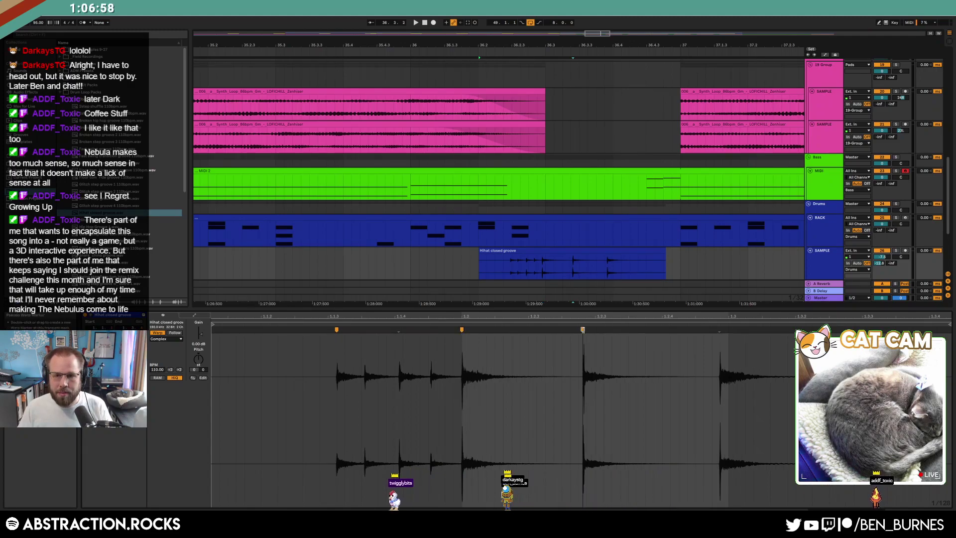
left_click_drag(583, 330, 578, 330)
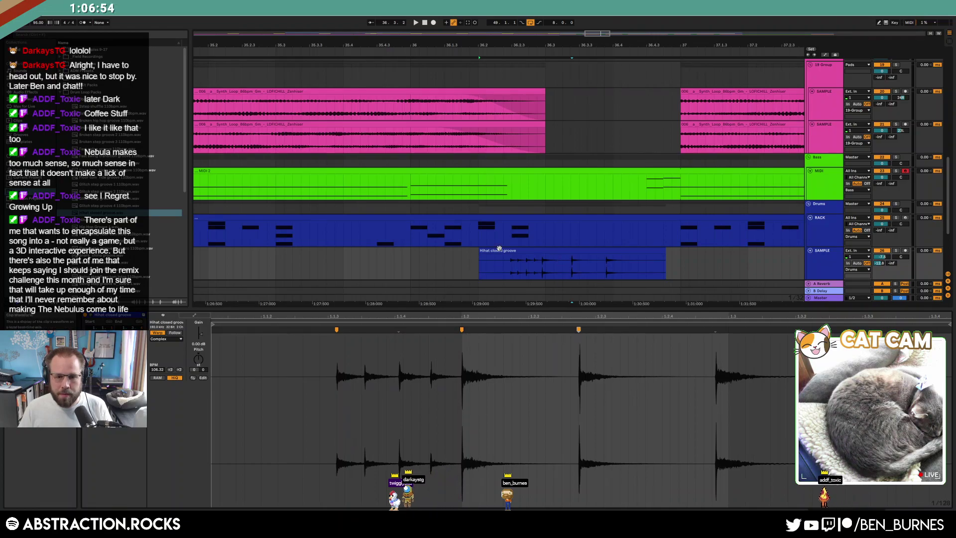
Set 1.1.1 at the hi-hat sample's start and move the warp markers so the main hits land on grid lines up to 1.3.
right_click(211, 325)
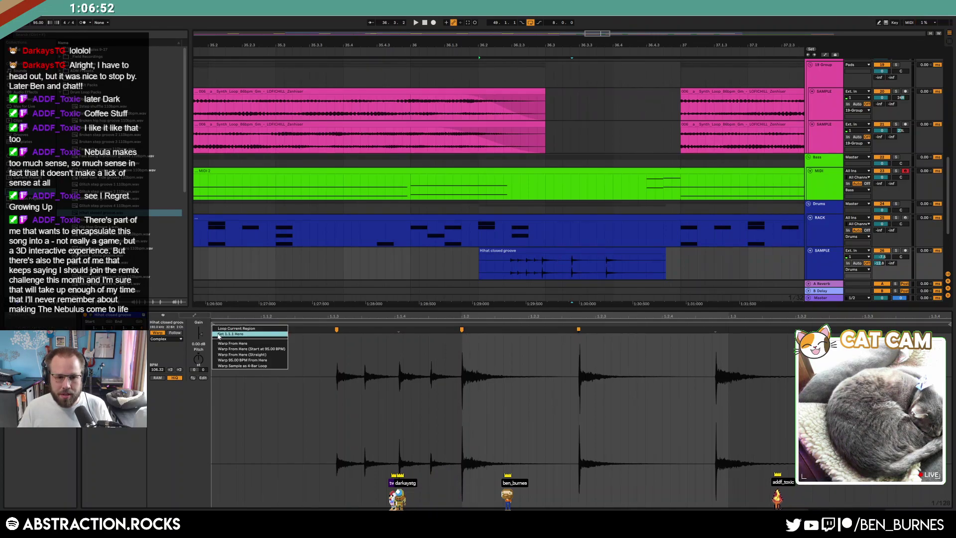
left_click(217, 334)
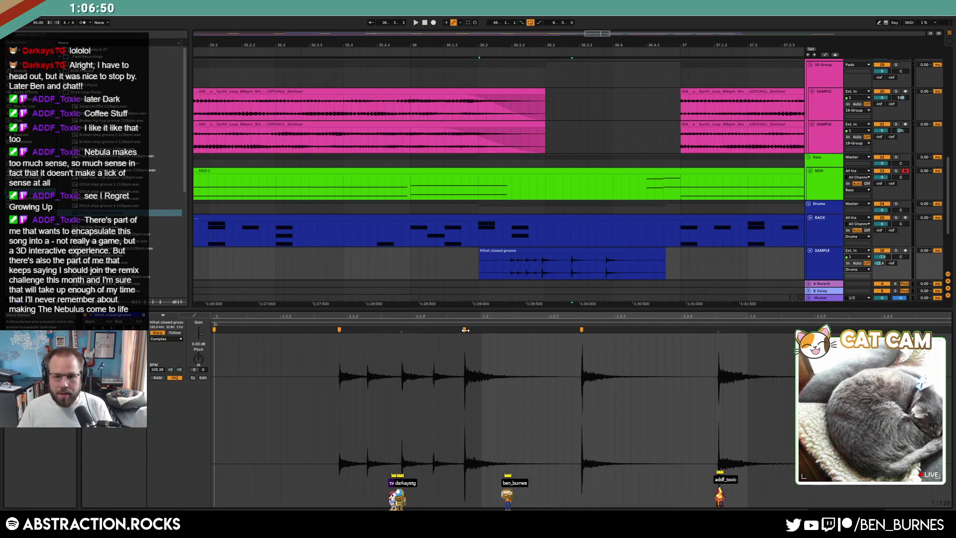
left_click_drag(475, 329, 479, 329)
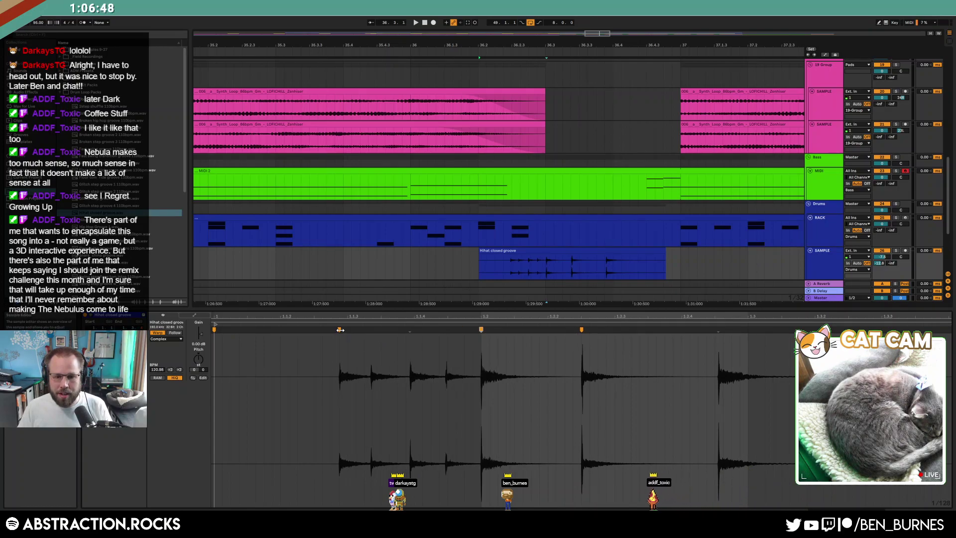
left_click_drag(343, 329, 345, 329)
left_click_drag(582, 329, 615, 329)
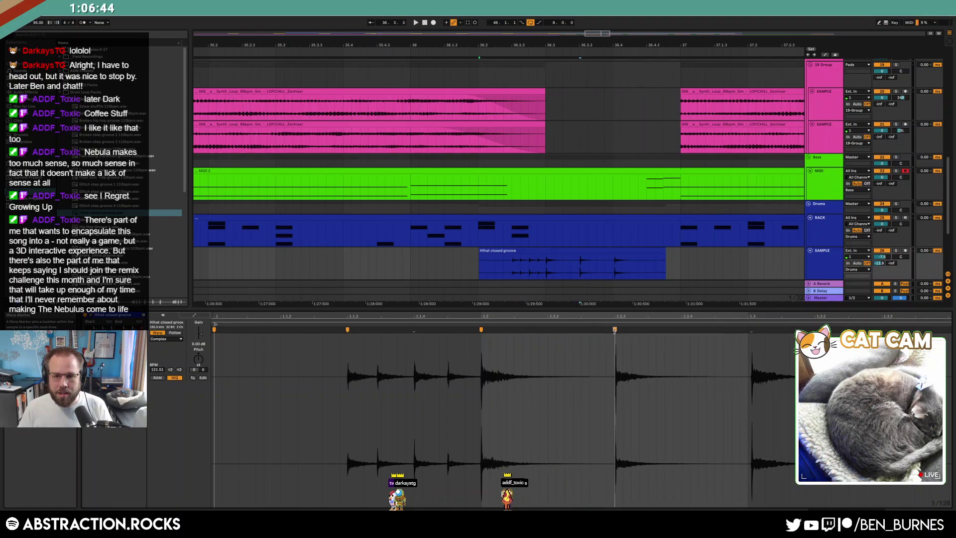
left_click_drag(752, 329, 748, 329)
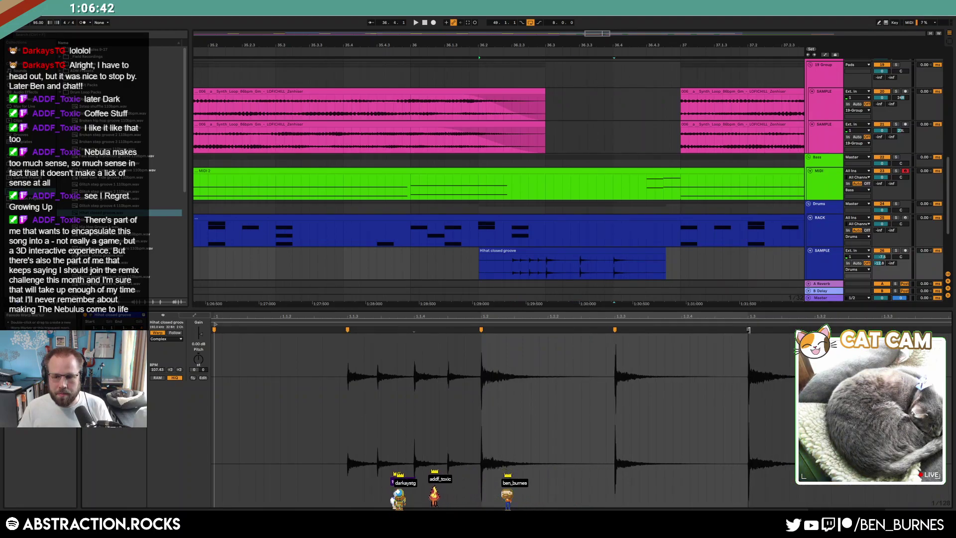
Play the arrangement from bar 35 to check the timing of the re-warped hi-hat fill.
left_click(424, 271)
left_click(353, 269)
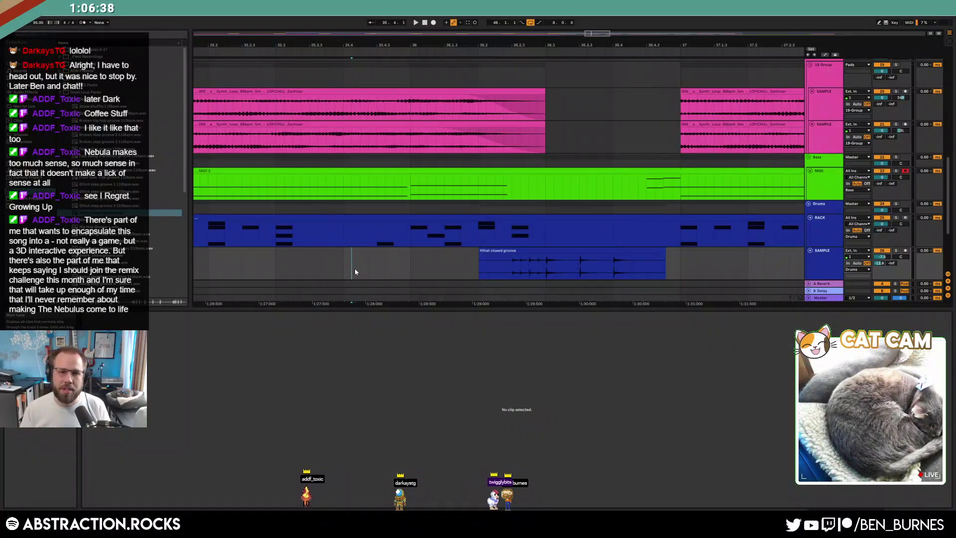
scroll(552, 238, "down", 3)
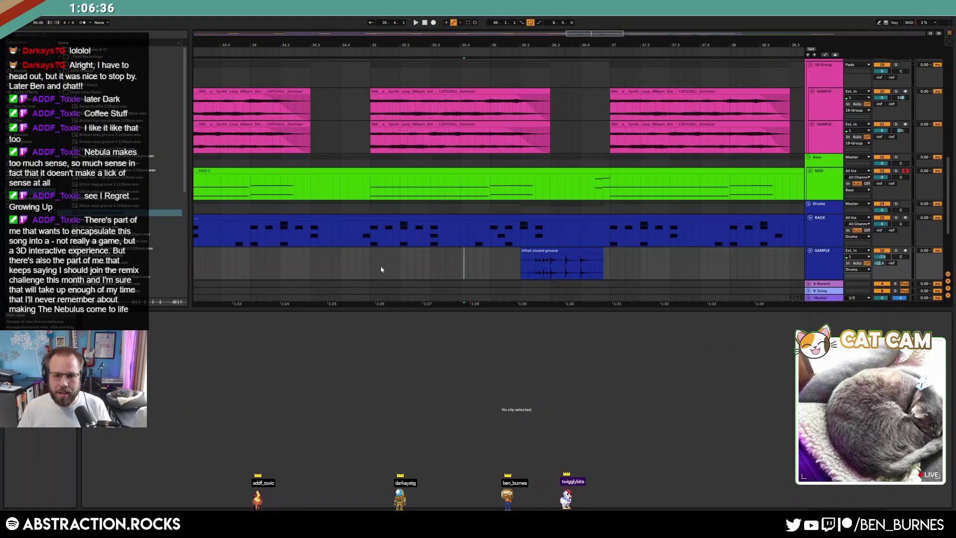
key("space")
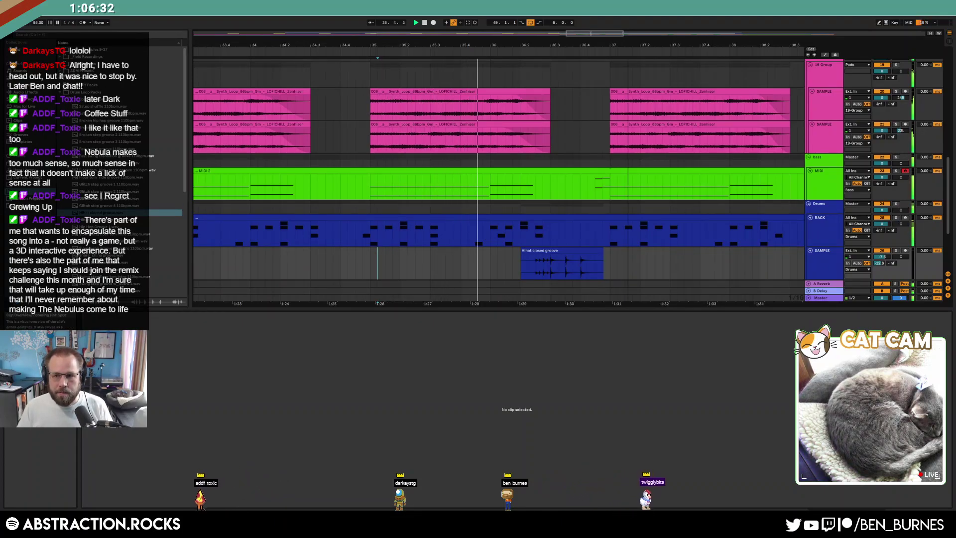
left_click(604, 33)
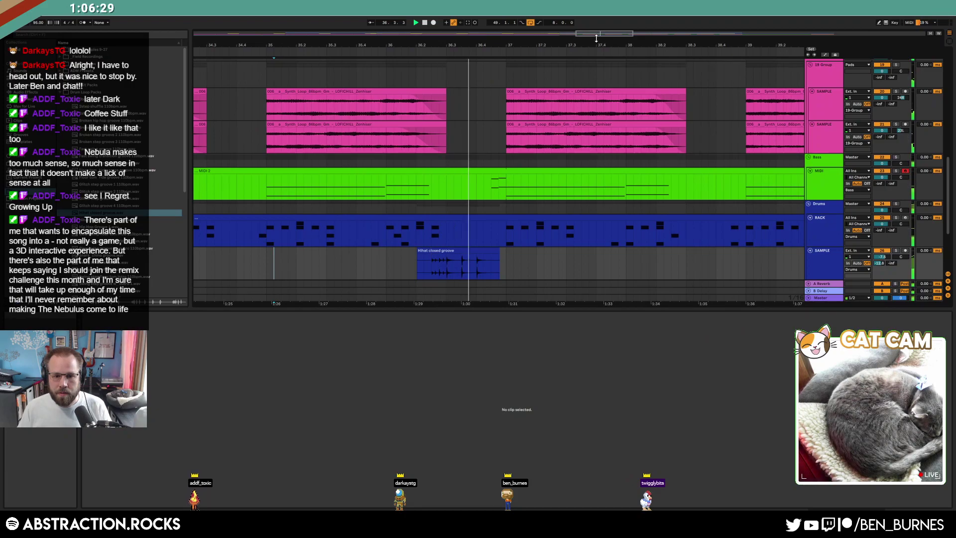
Extend the hi-hat fill to bar 37 and copy its hit at 36.4 to 36.4.3.
left_click(498, 250)
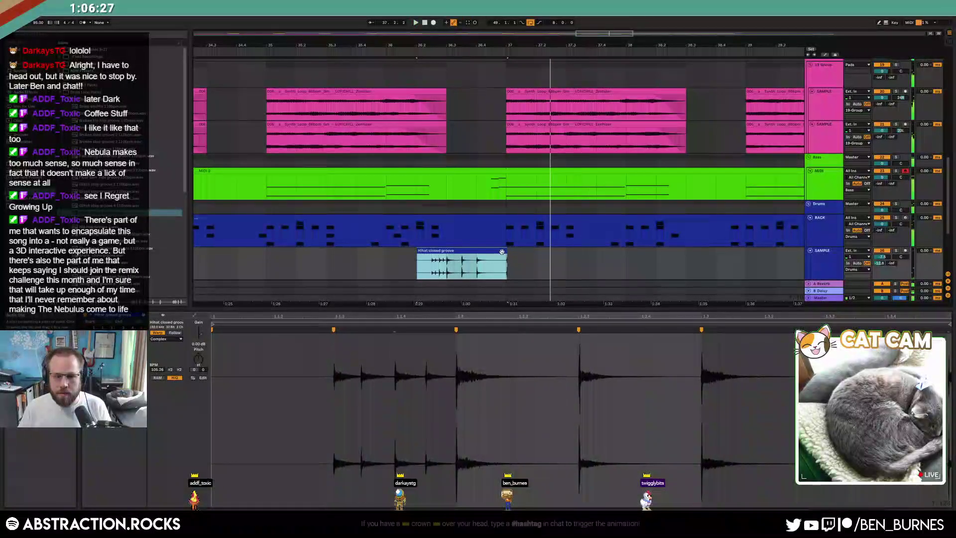
scroll(491, 266, "up", 3)
left_click_drag(458, 267, 484, 267)
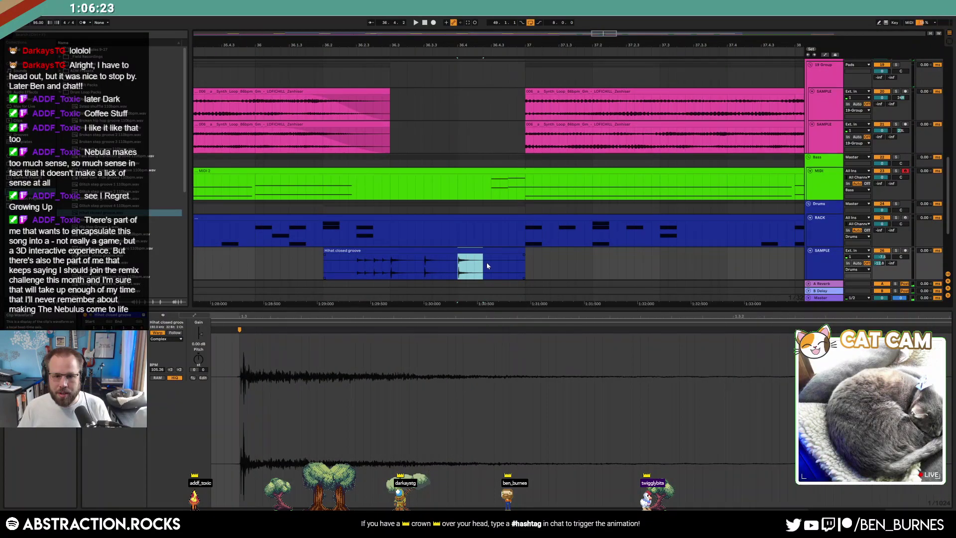
mouse_move(499, 252)
left_mouse_down()
mouse_move(507, 252)
mouse_move(488, 251)
left_mouse_up()
left_click(522, 262)
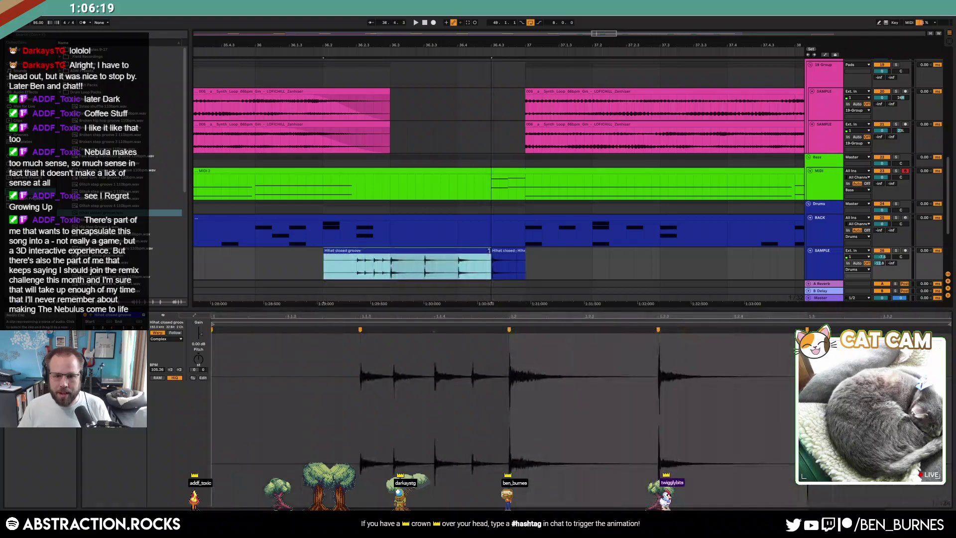
left_click(516, 250)
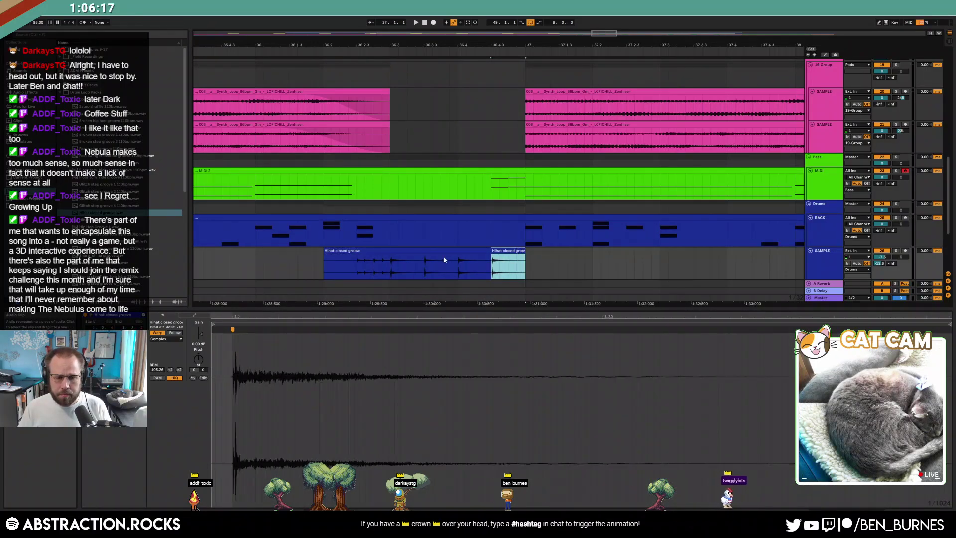
Trim the fill's silent start to 36.2.2 and duplicate bars 33 to 36 of the drum sample track into the following four bars.
left_click_drag(324, 257, 349, 257)
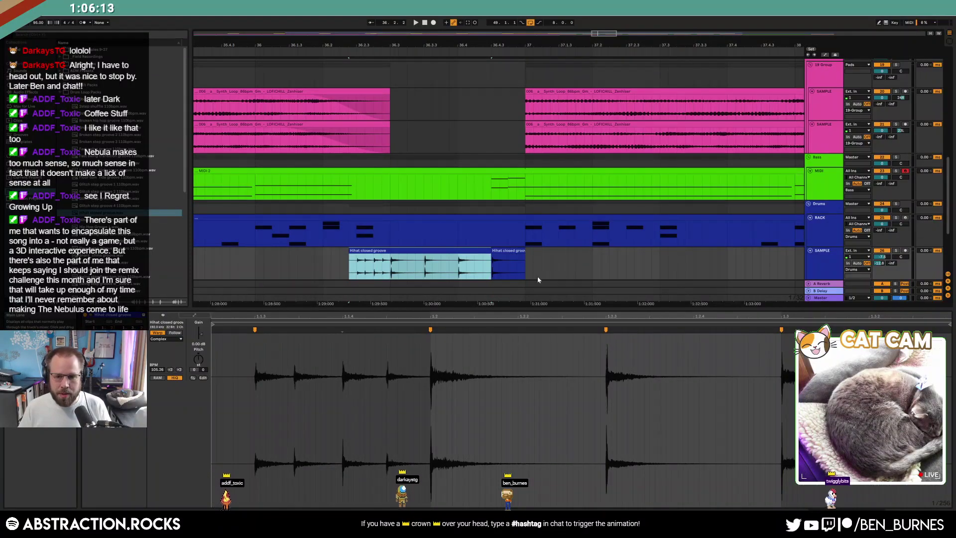
scroll(548, 280, "down", 2)
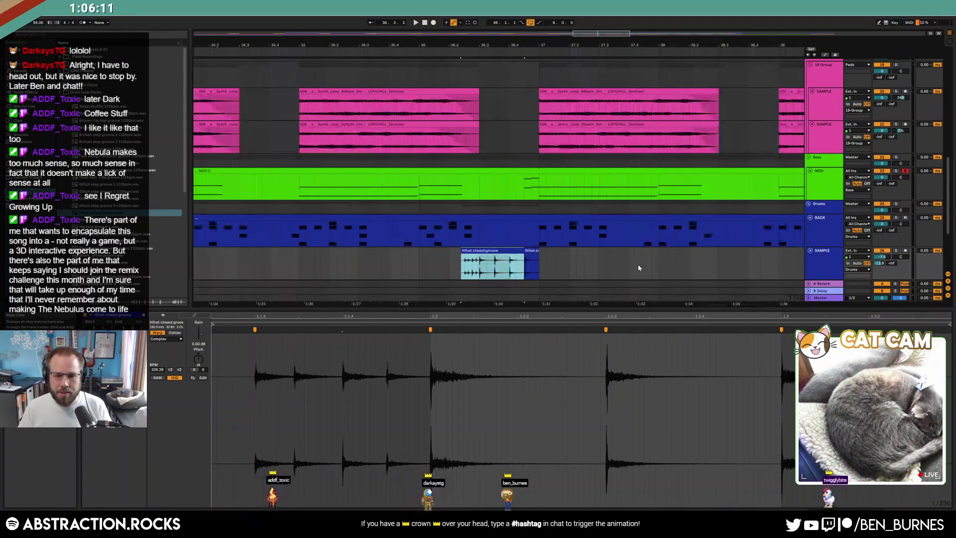
scroll(638, 265, "down", 4)
left_click_drag(543, 45, 395, 45)
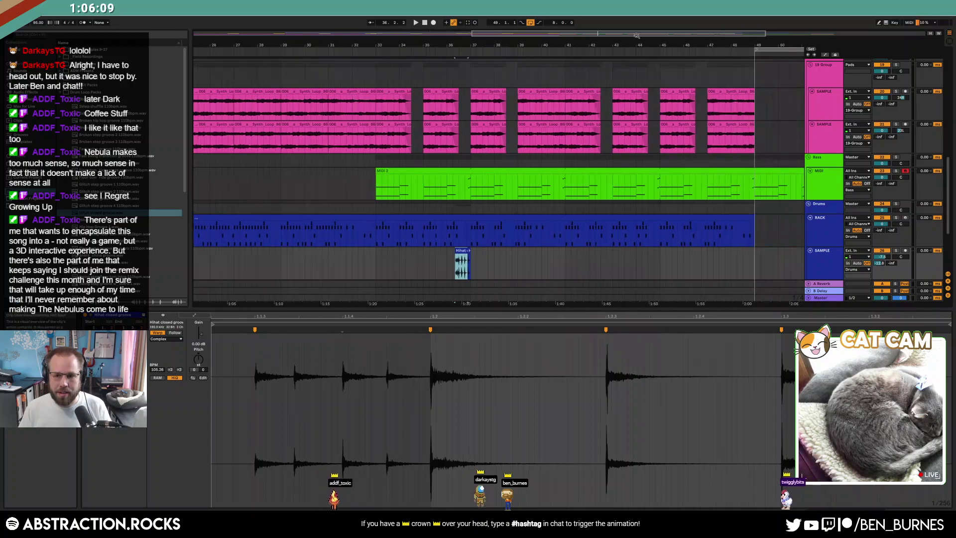
left_click_drag(377, 260, 470, 262)
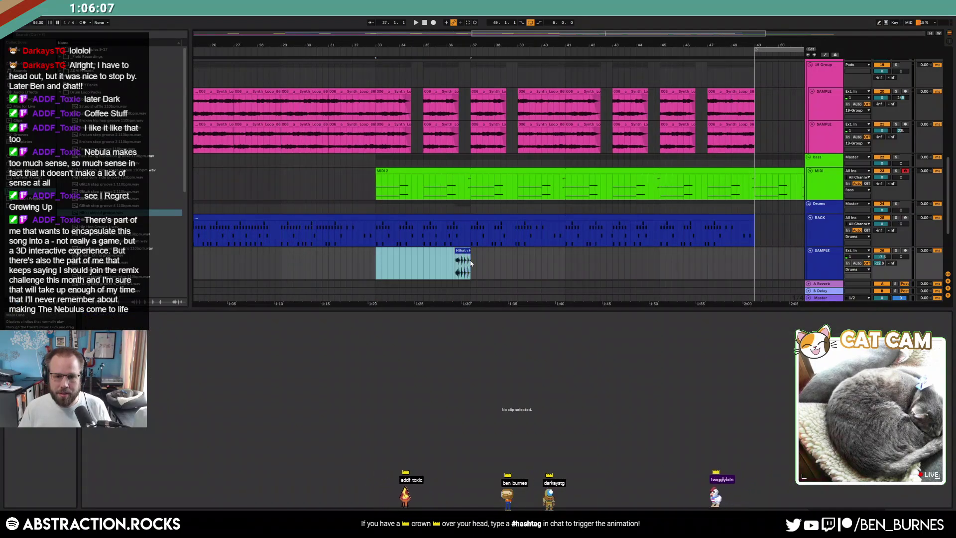
key("ctrl+d")
Move the duplicated hi-hat fill two beats earlier so it ends at 40.3, and play it back.
scroll(443, 275, "up", 5)
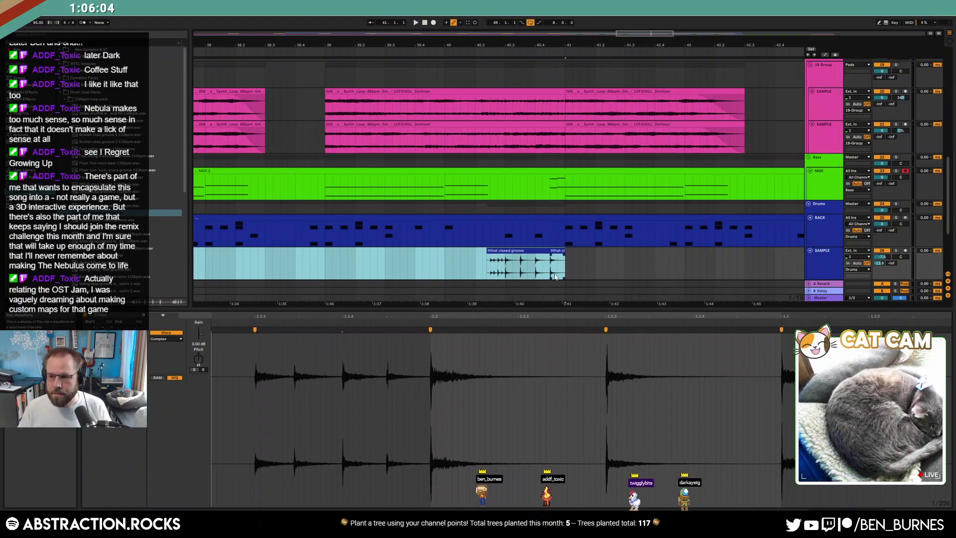
left_click_drag(580, 268, 437, 260)
left_click(487, 267)
left_click(409, 268)
left_click(363, 268)
key("space")
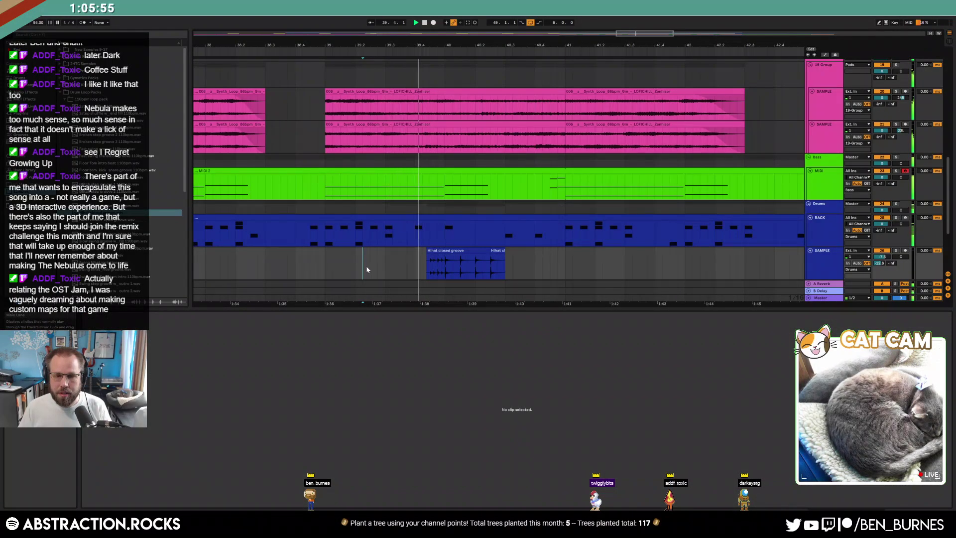
scroll(500, 265, "up", 3)
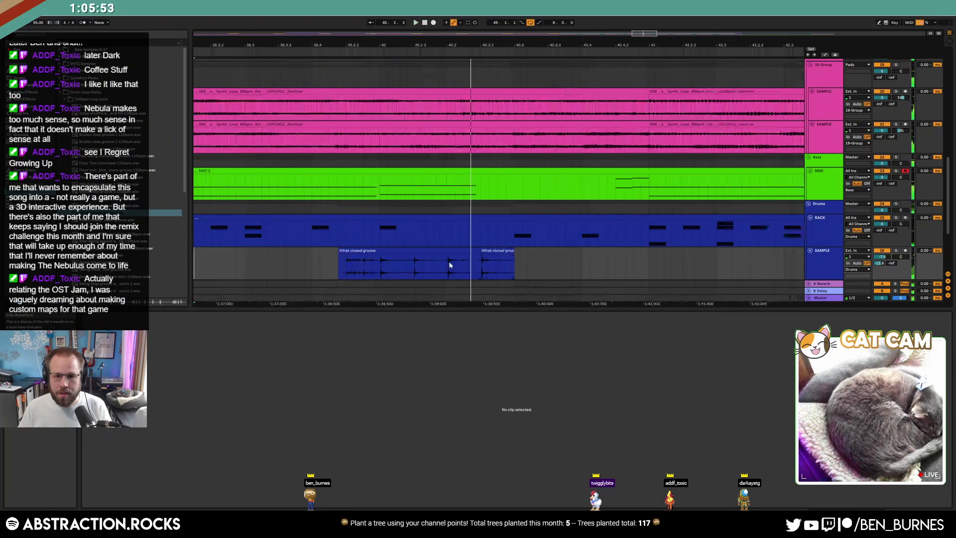
key("space")
Duplicate the fill's closing hits to extend it to about 40.4.3, leaving a short gap before the last pair, and play it back.
mouse_move(492, 253)
left_mouse_down()
mouse_move(474, 254)
mouse_move(499, 249)
left_mouse_up()
left_click(489, 268)
scroll(449, 255, "up", 1)
scroll(449, 265, "down", 2)
key("ctrl+d")
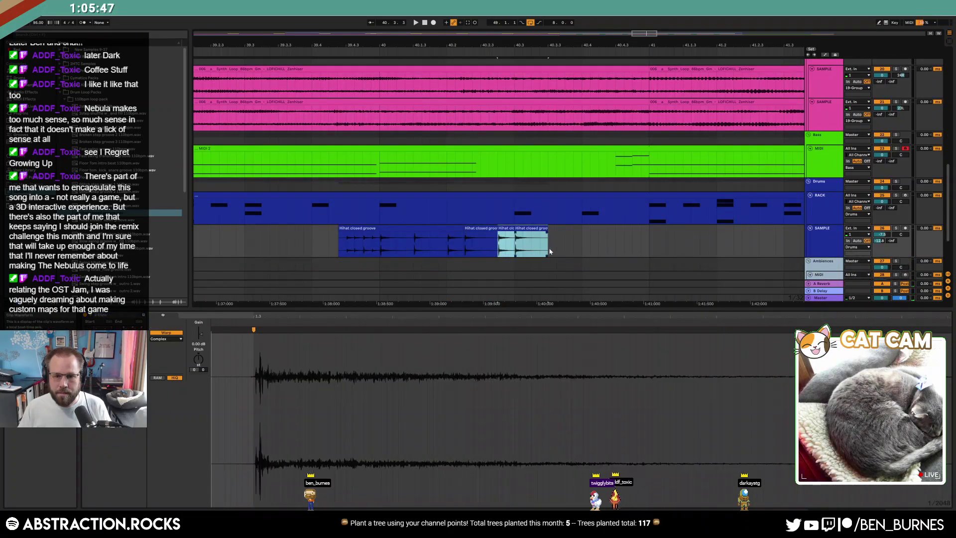
key("ctrl+d")
left_click_drag(583, 230, 598, 230)
left_click(278, 242)
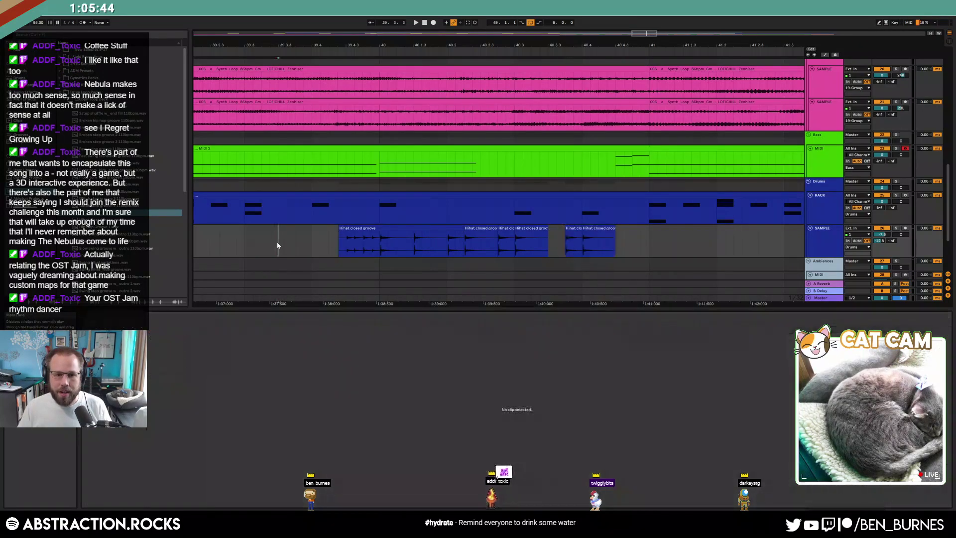
key("space")
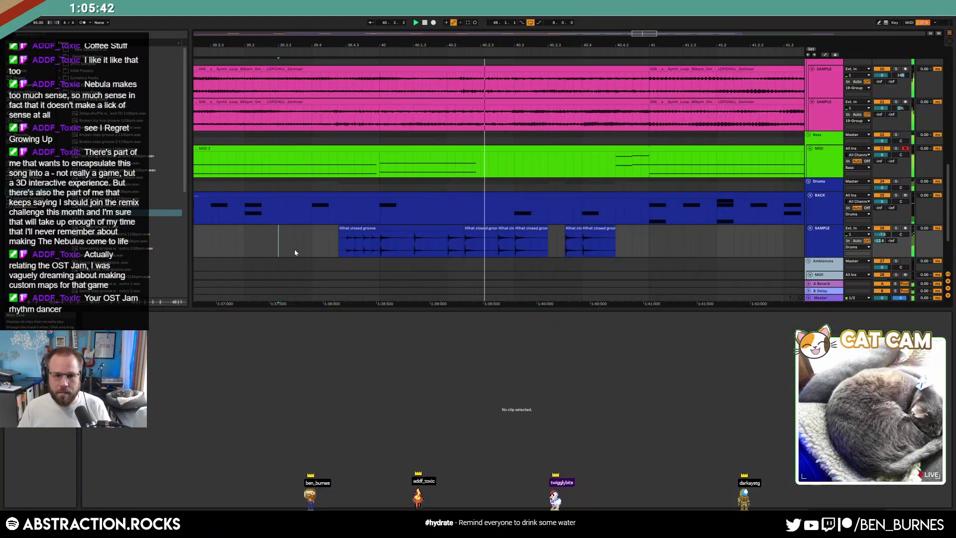
Shift the last pair of hi-hat hits earlier to close the gap and duplicate them until the fill reaches bar 41.
left_click(592, 229)
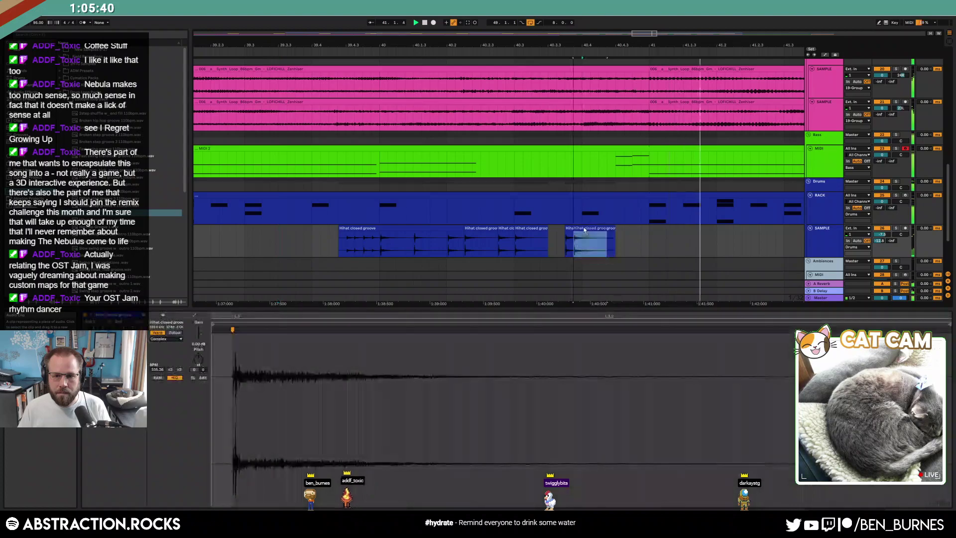
left_click_drag(593, 227, 576, 229)
key("ctrl+d")
left_click(661, 243)
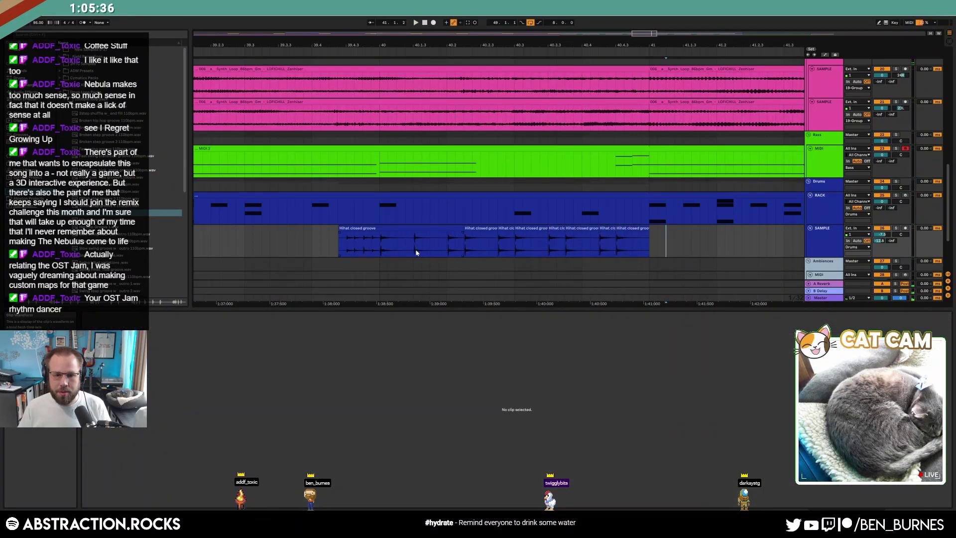
Copy the hi-hat hits at 40.1.3 and the start of bar 40 and paste them over later hits near beat 4.
left_click_drag(413, 244, 431, 246)
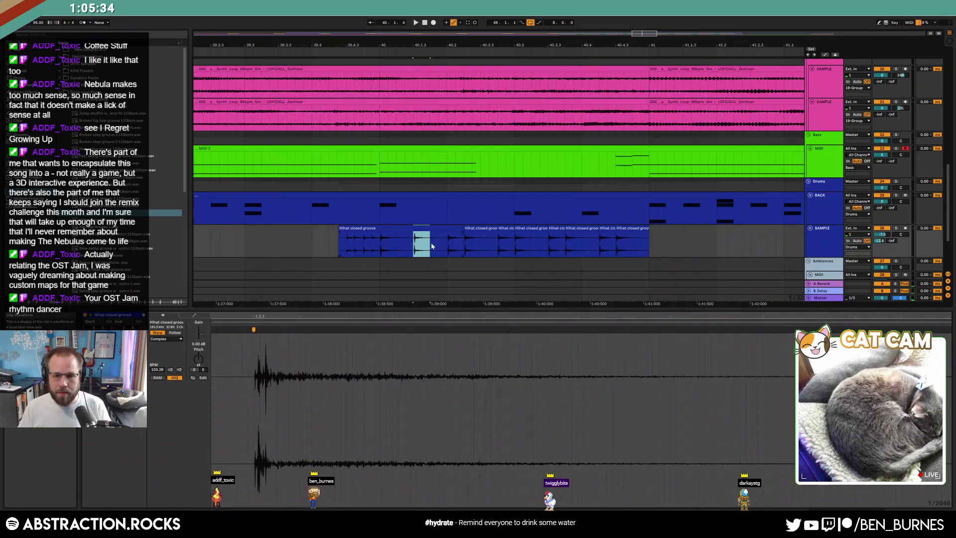
left_click(566, 240)
key("ctrl+v")
left_click_drag(380, 243, 403, 243)
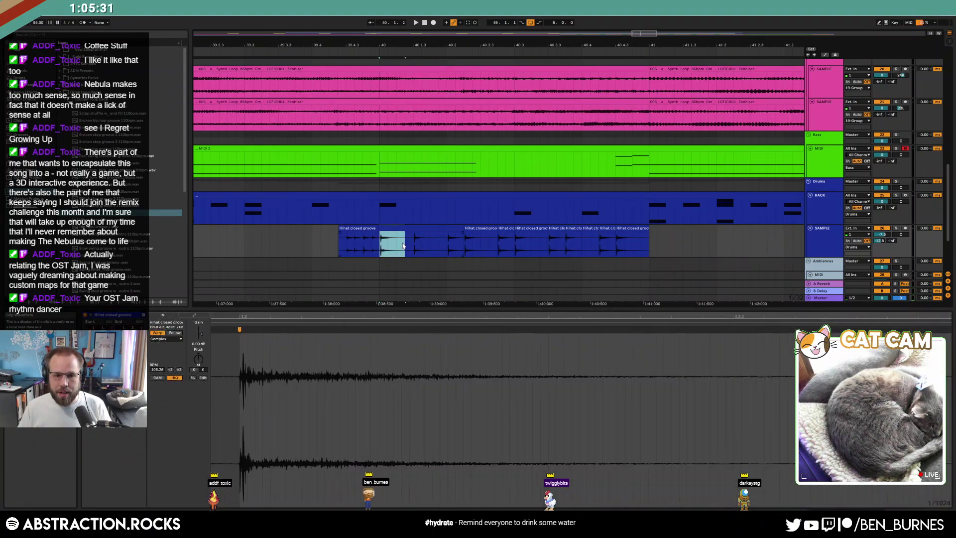
key("ctrl+c")
left_click(600, 244)
key("ctrl+v")
left_click_drag(626, 230, 612, 230)
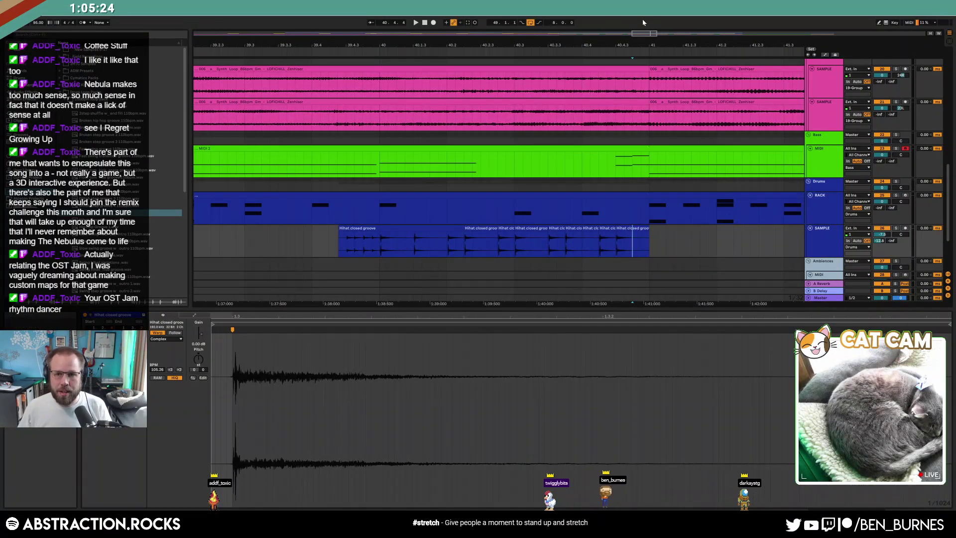
Duplicate bars 33 to 40 of the drum sample track so both hi-hat fills repeat up to bar 49.
left_click_drag(430, 45, 431, 15)
left_click_drag(249, 238, 457, 242)
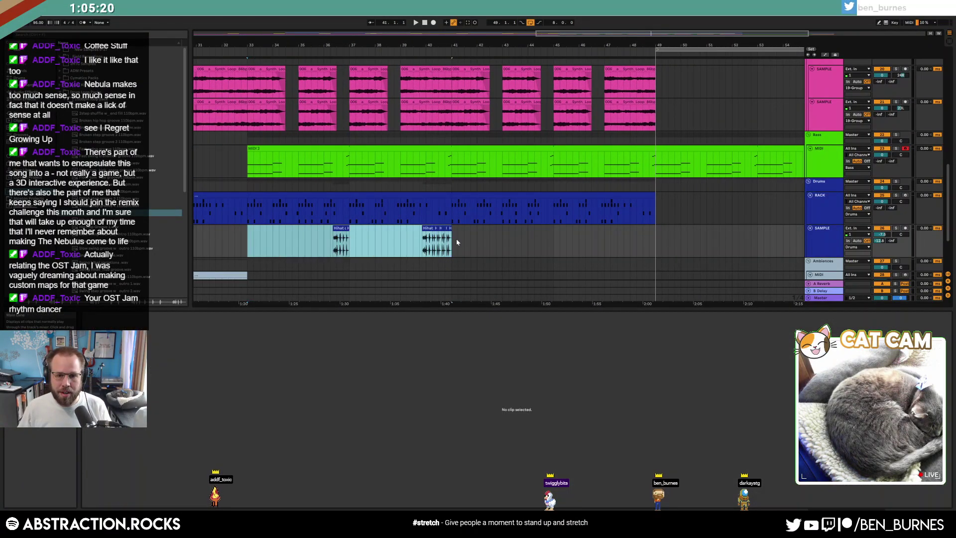
key("ctrl+d")
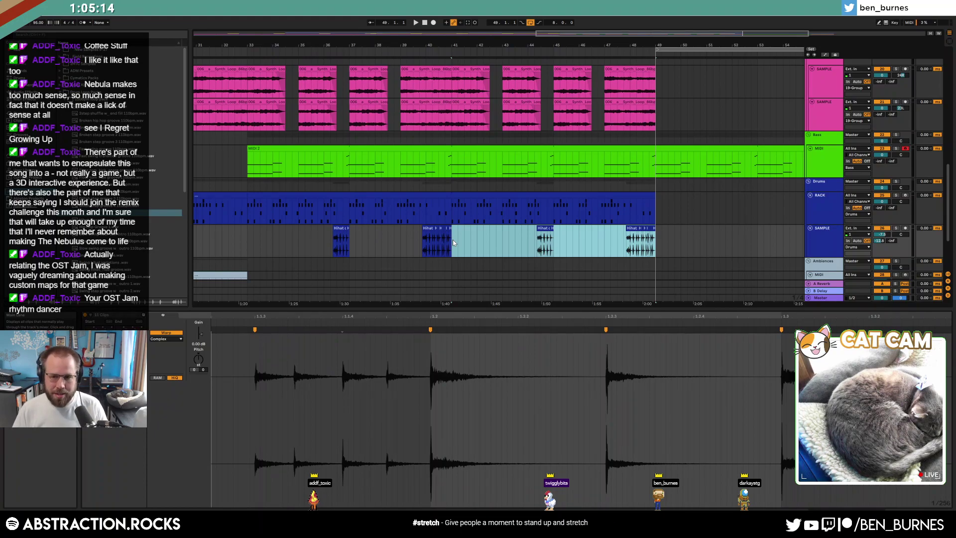
left_click(208, 246)
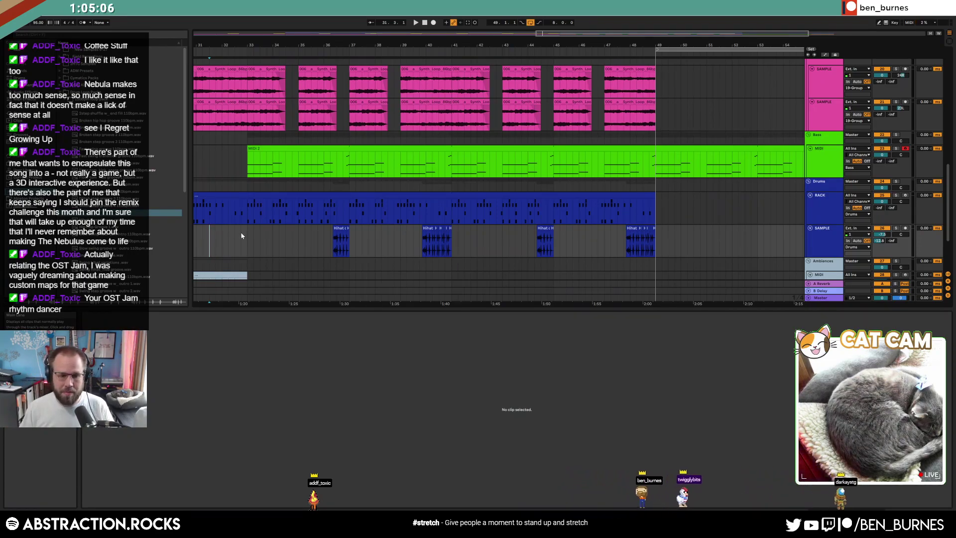
Play the arrangement from just before bar 32 to check the repeated hi-hat fills against the other parts.
left_click(222, 245)
key("space")
scroll(278, 242, "up", 3)
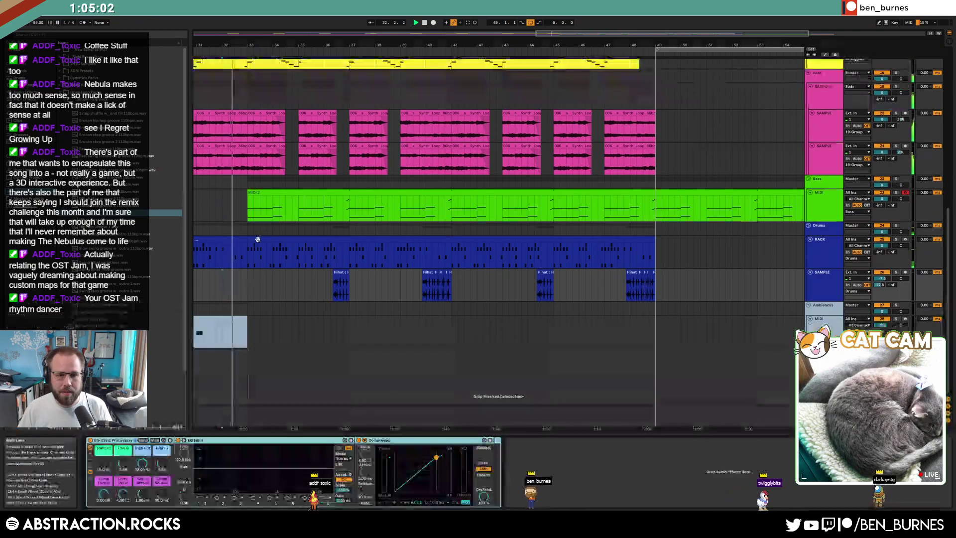
key("shift+Tab")
scroll(331, 259, "up", 5)
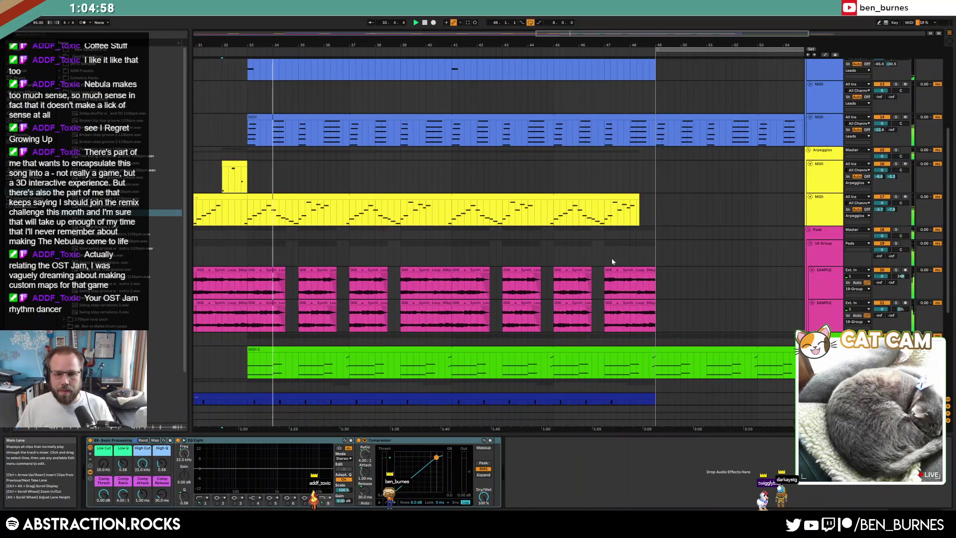
scroll(587, 199, "down", 4)
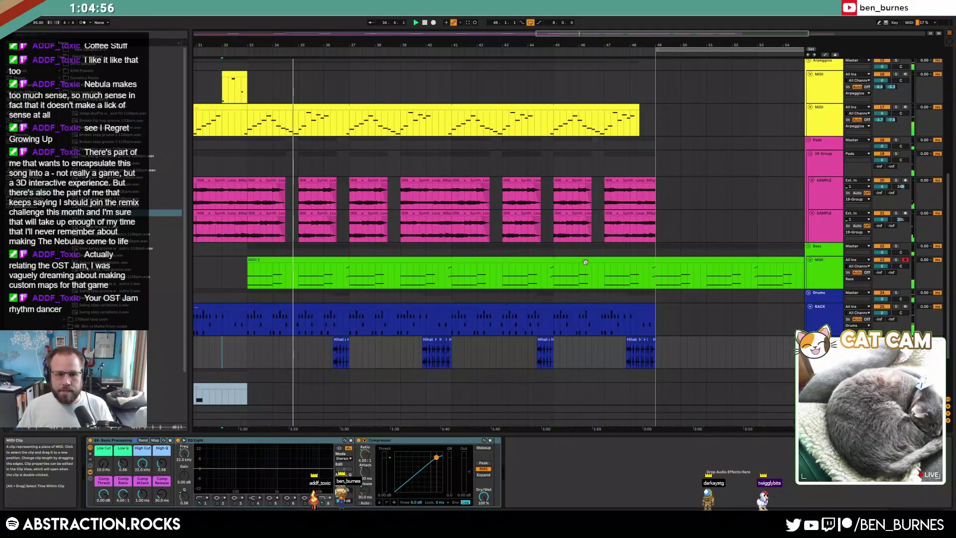
Add the Hihat closed groove loop, warped at 110 BPM, to the drum sample track from bar 49 to bar 57.
left_click_drag(162, 212, 676, 339)
double_click(677, 339)
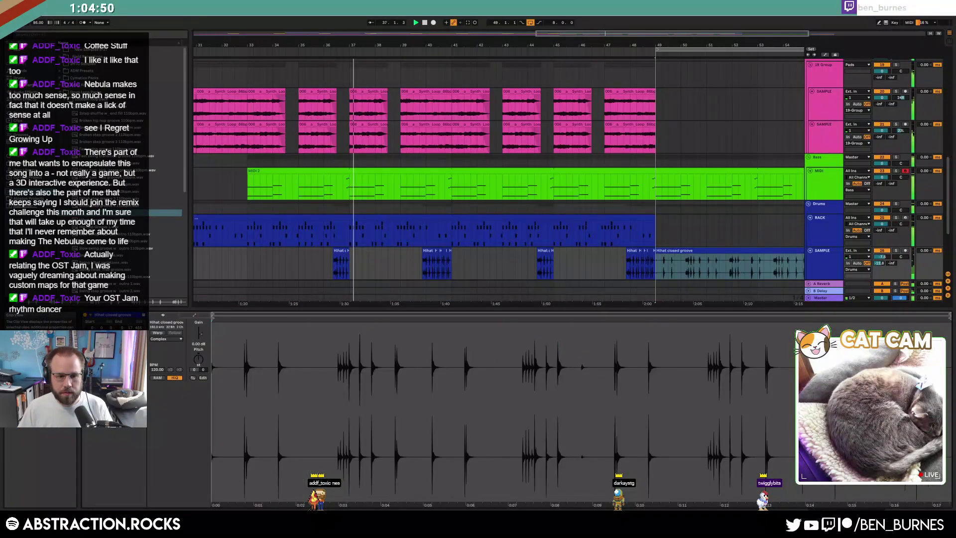
left_click(157, 333)
left_click(160, 372)
type("110")
key("Return")
left_click_drag(654, 32, 770, 33)
left_click_drag(574, 256, 601, 256)
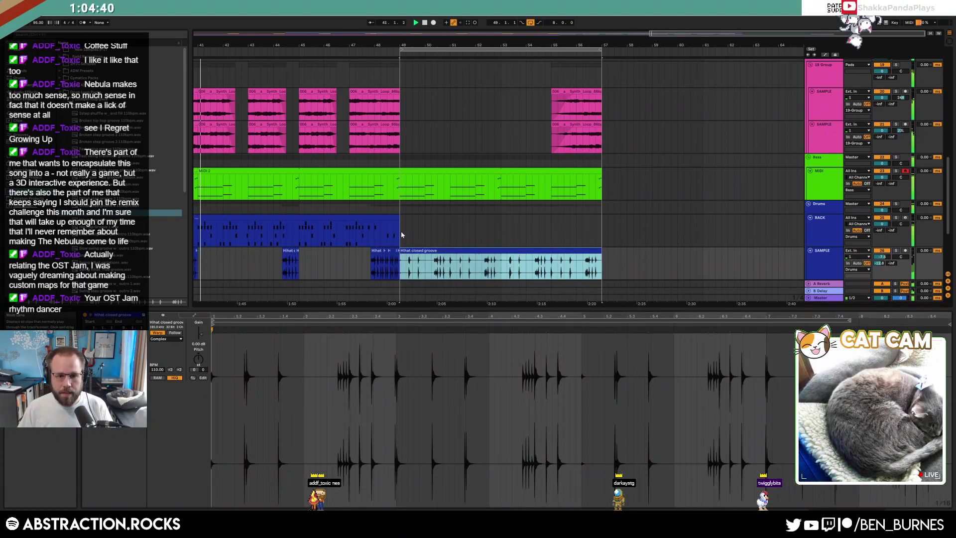
In the drum rack's MIDI clip, duplicate the bass drum hit onto every beat and delete the stray kick just before its fourth bar.
left_click(212, 220)
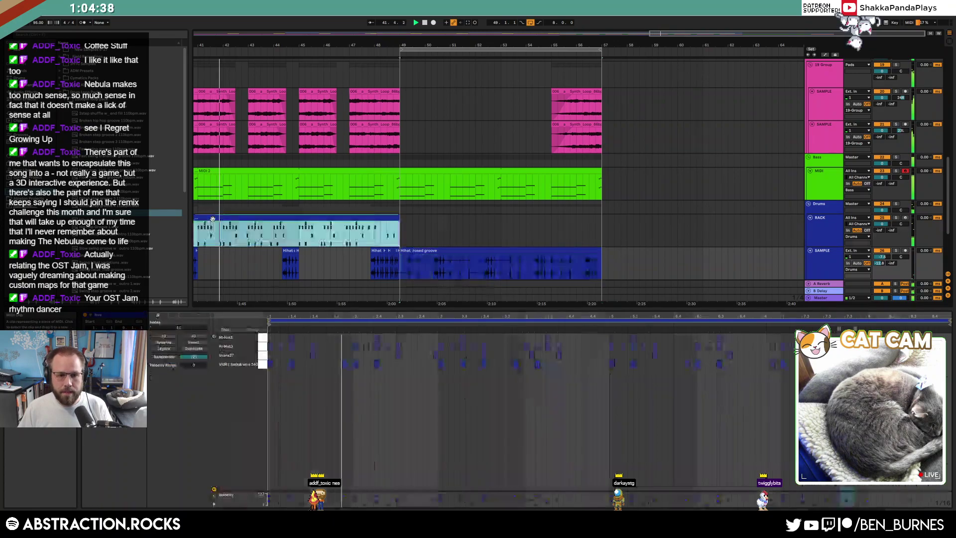
left_click(292, 364)
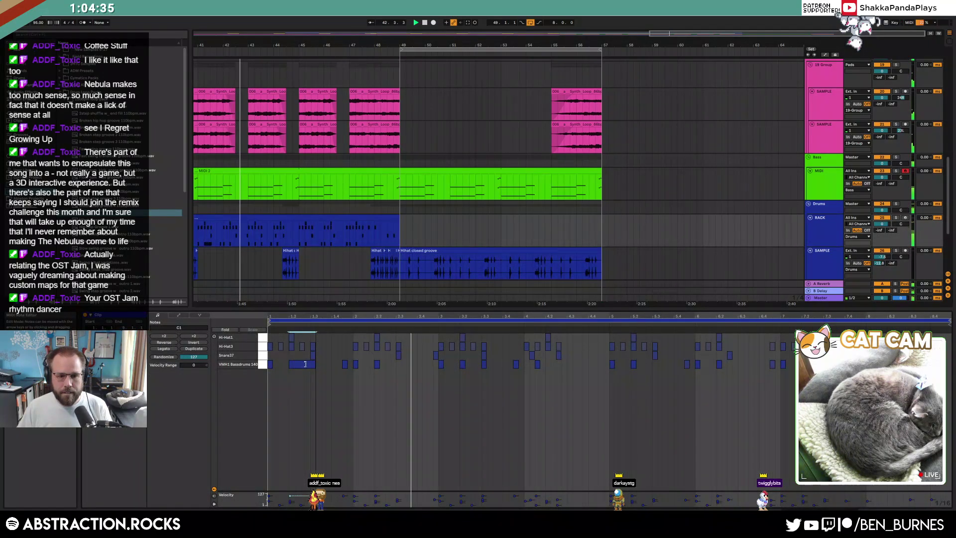
key("ctrl+d")
key("ctrl+d")
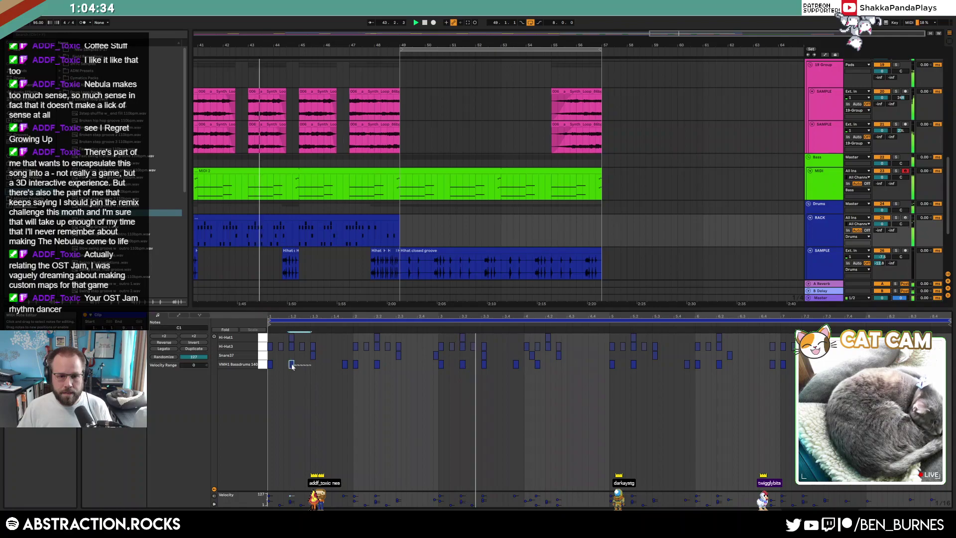
key("ctrl+d")
key("ctrl+d")
key("ctrl+d")
key("ctrl+d")
key("ctrl+d")
key("ctrl+d")
key("ctrl+d")
key("ctrl+d")
key("ctrl+d")
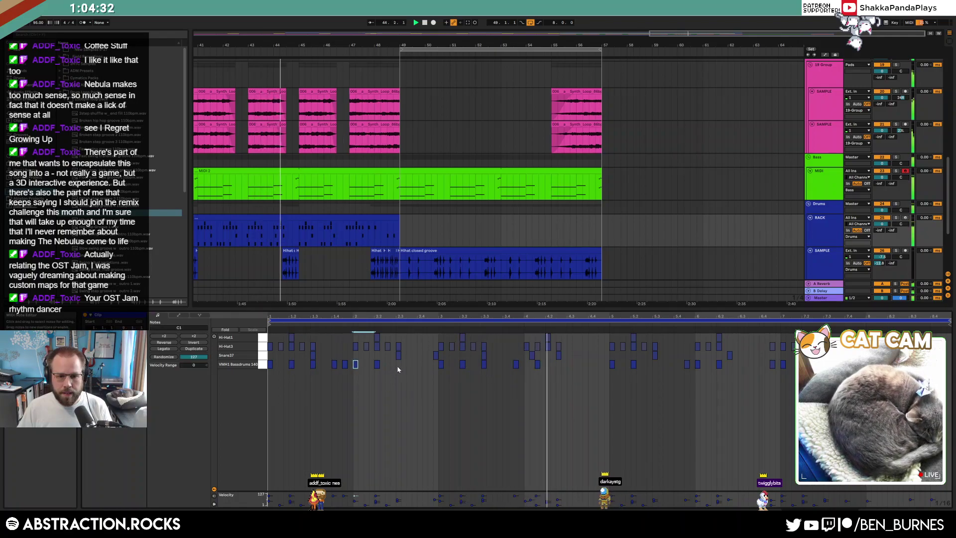
key("ctrl+d")
key("ctrl+d")
key("ctrl+d")
key("ctrl+d")
key("ctrl+d")
key("ctrl+d")
key("ctrl+d")
key("ctrl+d")
key("ctrl+d")
key("ctrl+d")
key("ctrl+d")
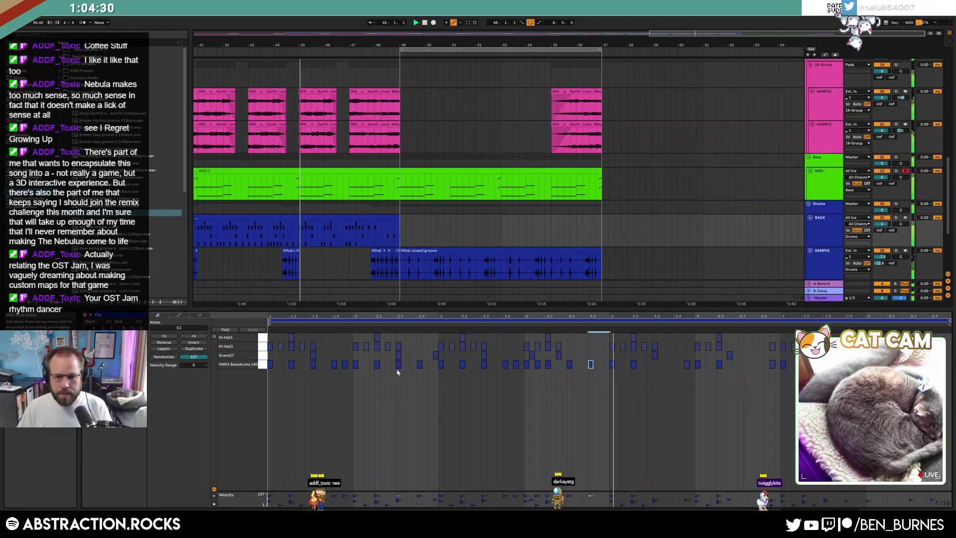
key("ctrl+d")
key("ctrl+d")
key("ctrl+d")
key("ctrl+d")
key("ctrl+d")
key("ctrl+d")
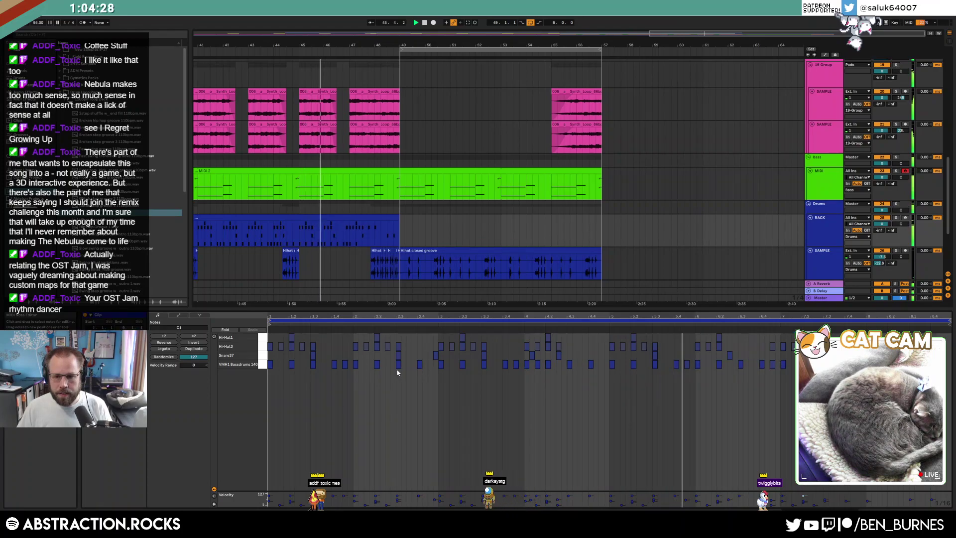
key("Delete")
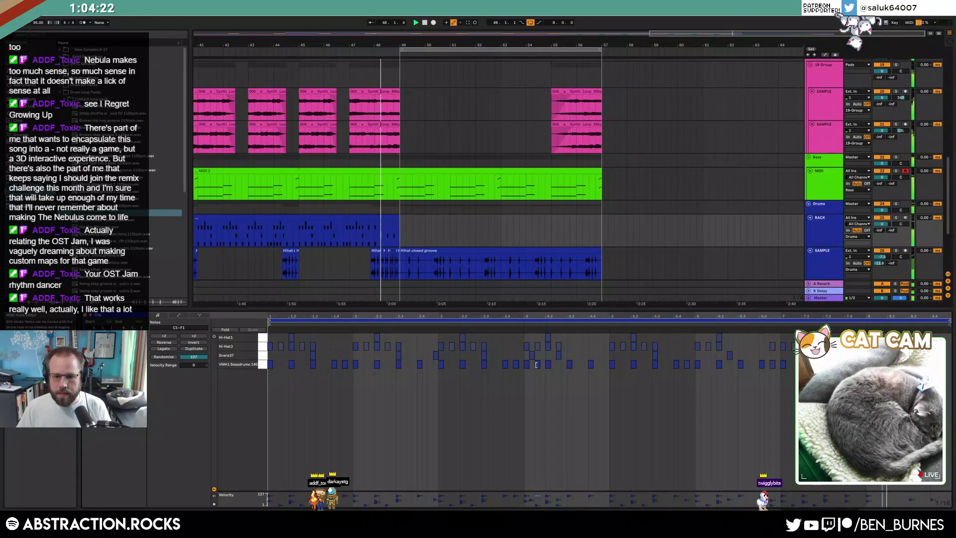
double_click(516, 364)
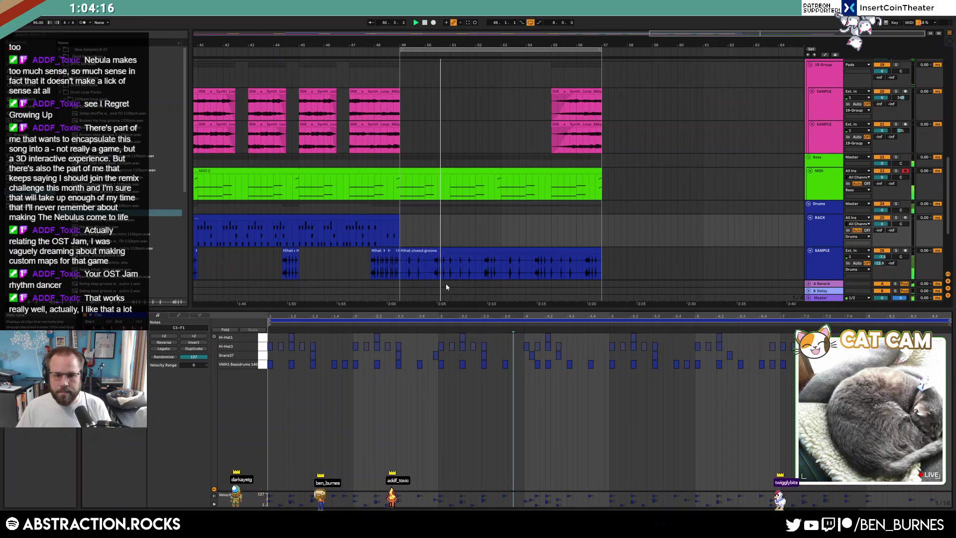
Insert a new audio track directly below the drum RACK track.
left_click(826, 231)
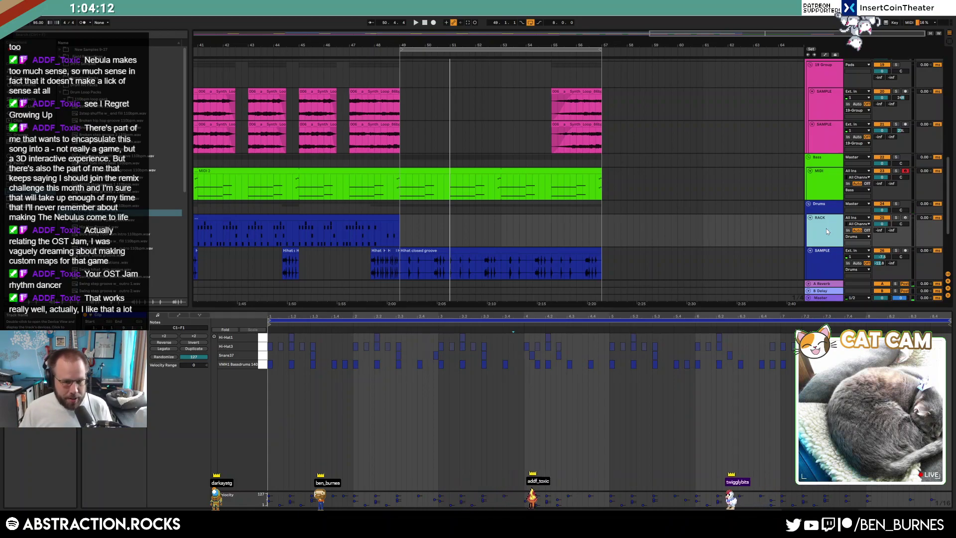
key("ctrl+t")
left_click(811, 251)
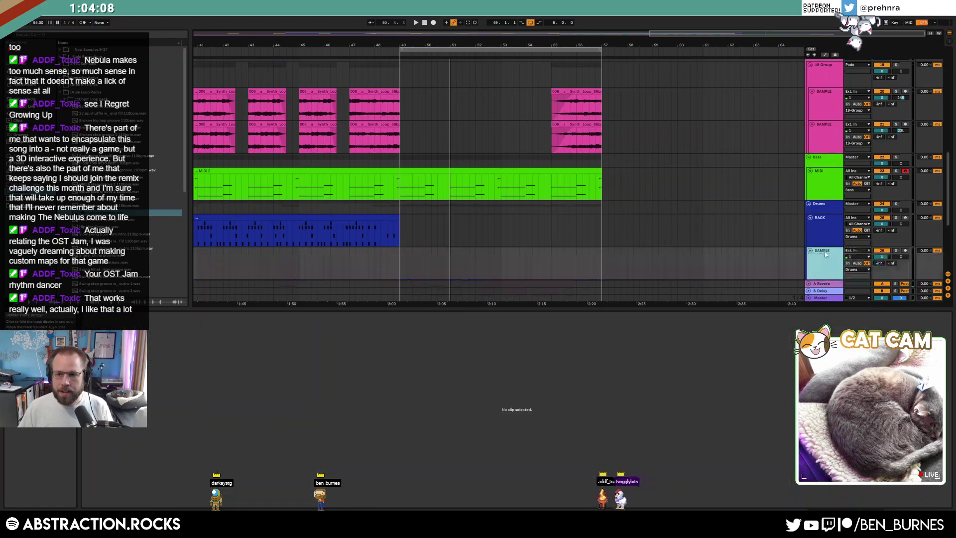
scroll(660, 201, "down", 1)
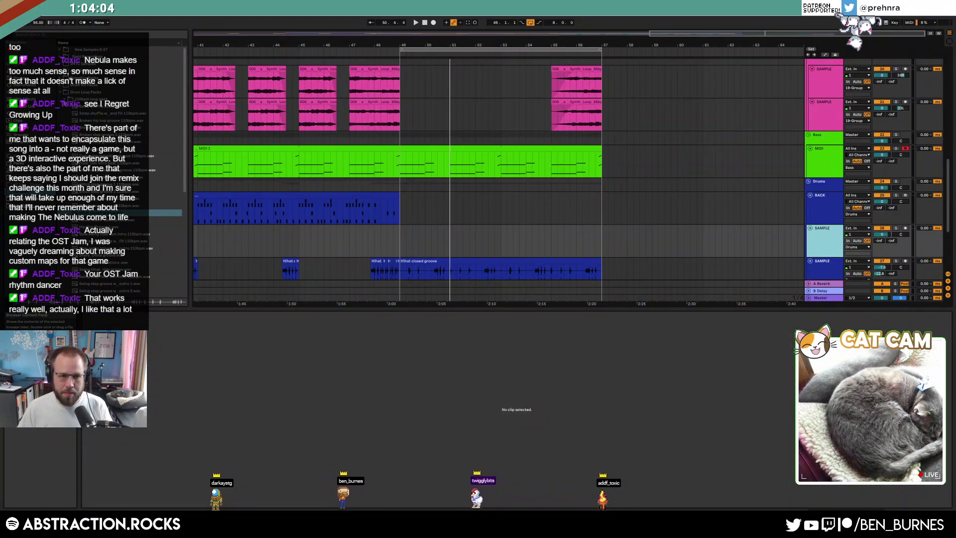
Audition loops in the brushed drum sample pack and place Swing legato 100bpm LOOP at bar 49 of the new track.
left_click(63, 99)
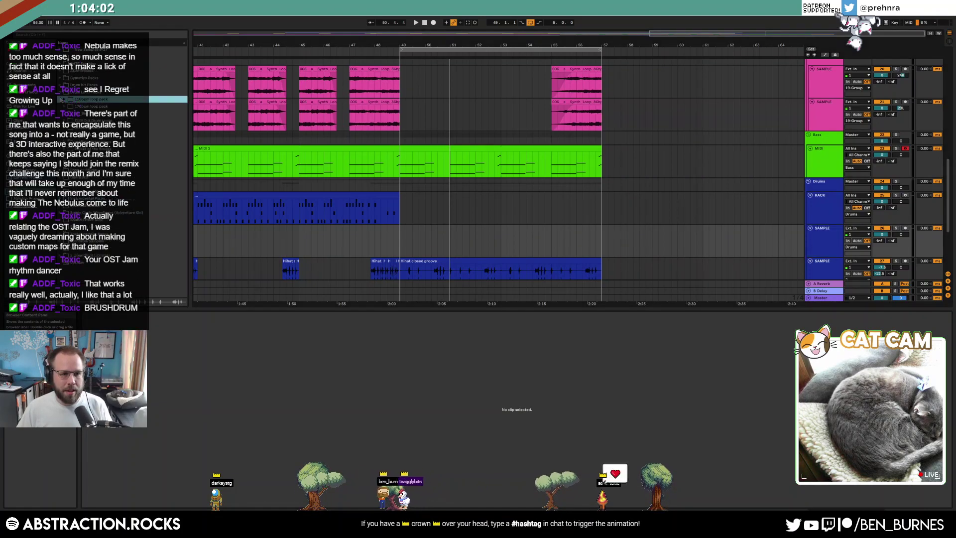
left_click(60, 92)
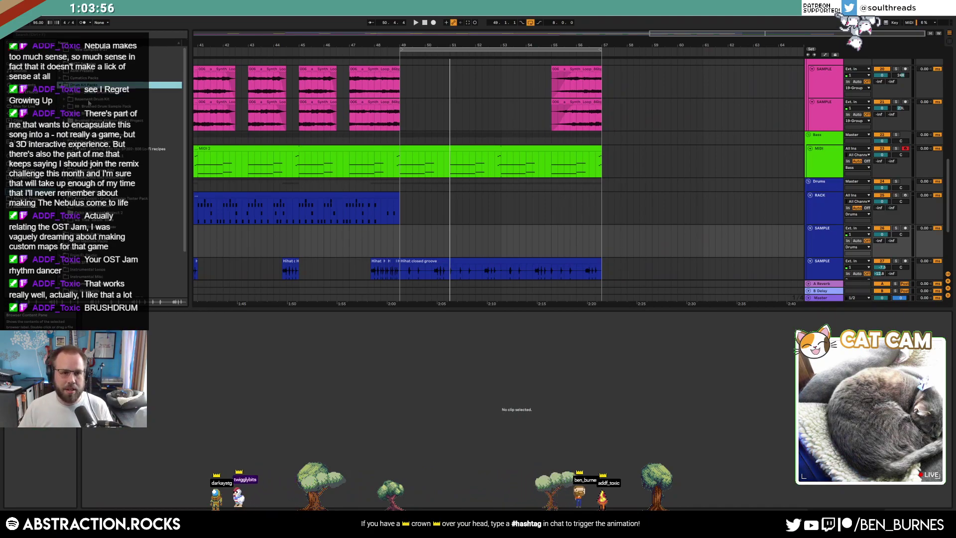
left_click(65, 106)
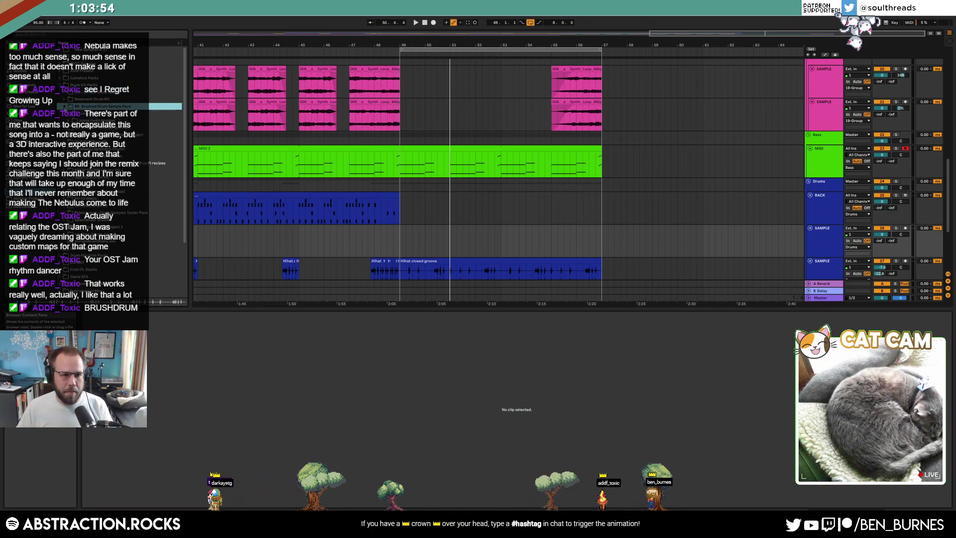
left_click(69, 120)
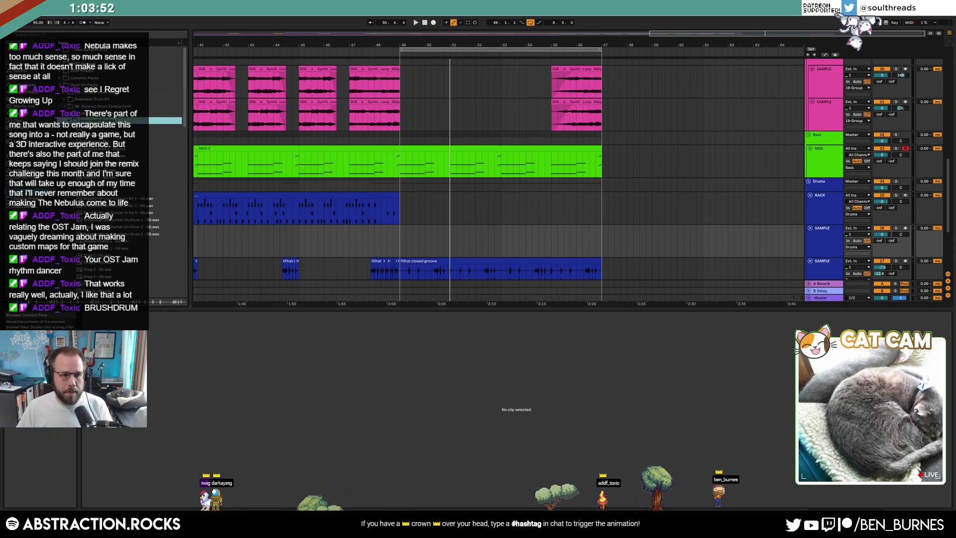
left_click(73, 129)
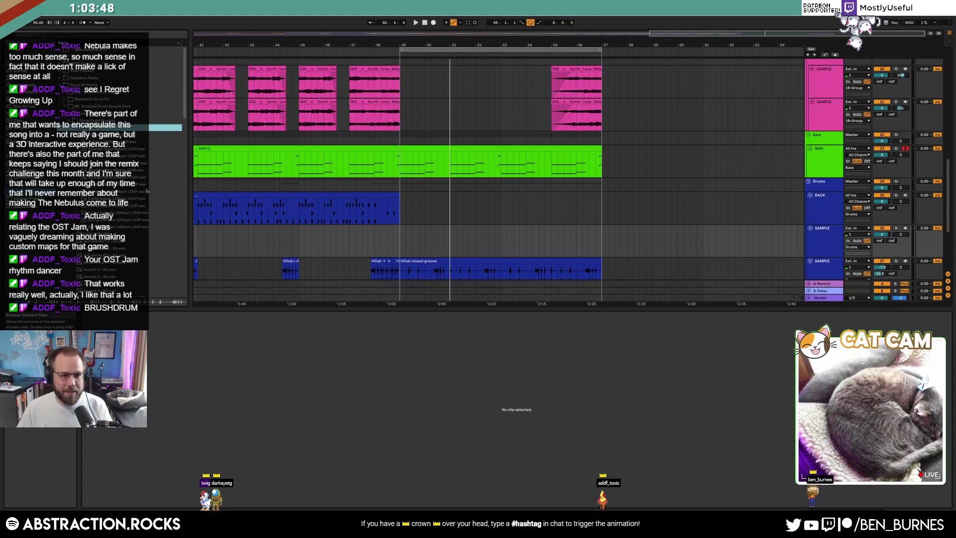
left_click(100, 157)
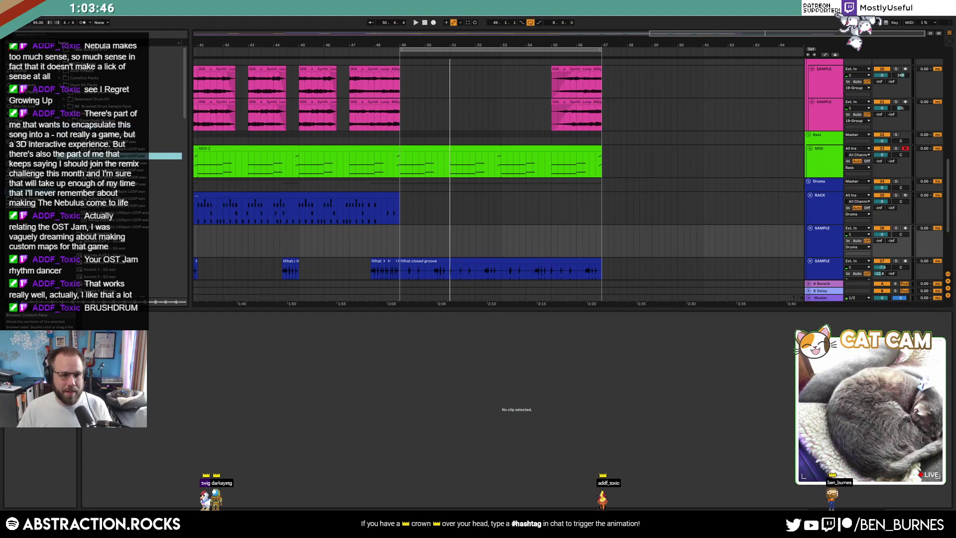
left_click(102, 178)
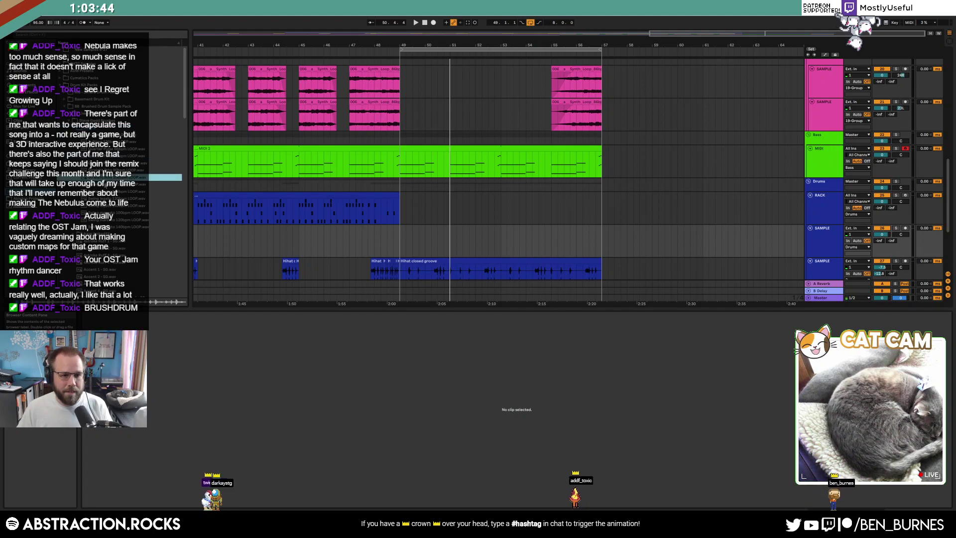
left_click(99, 172)
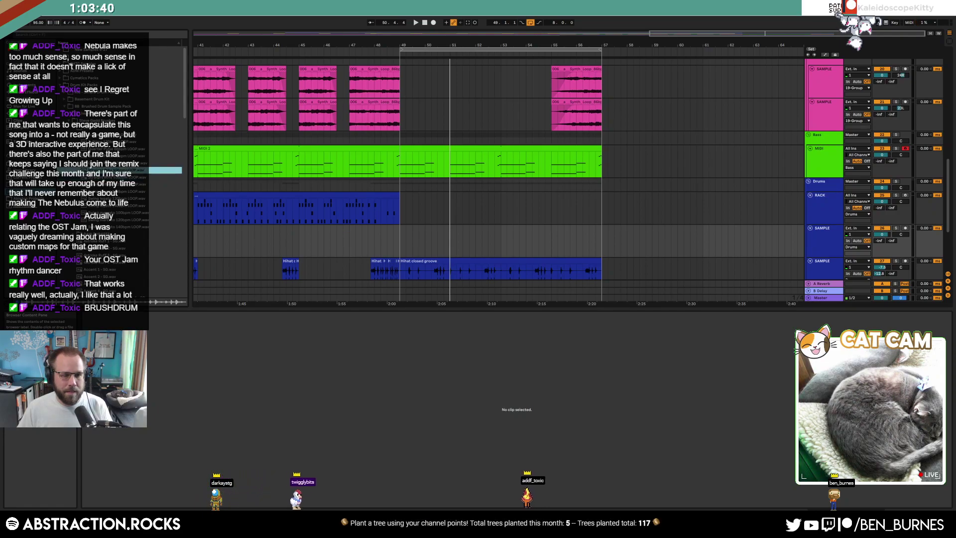
left_click(128, 208)
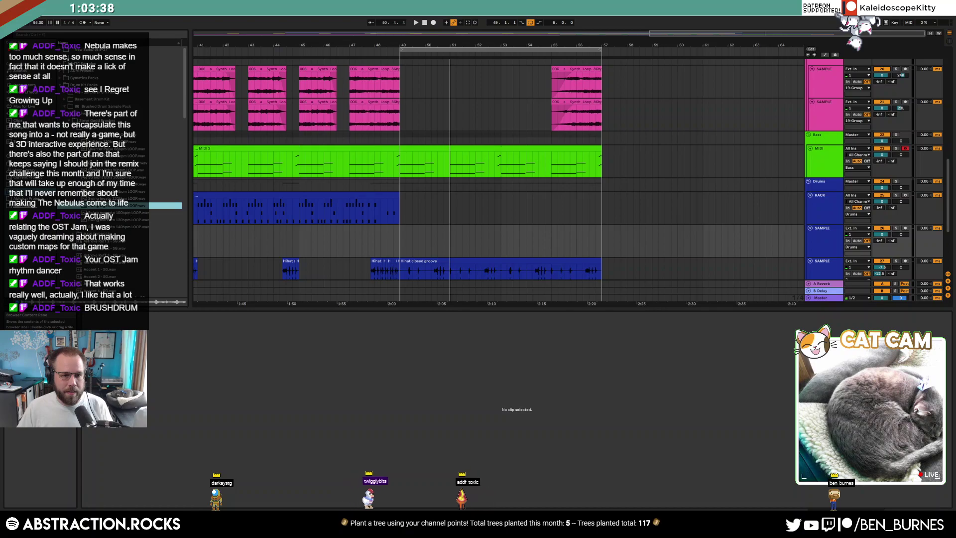
left_click(119, 192)
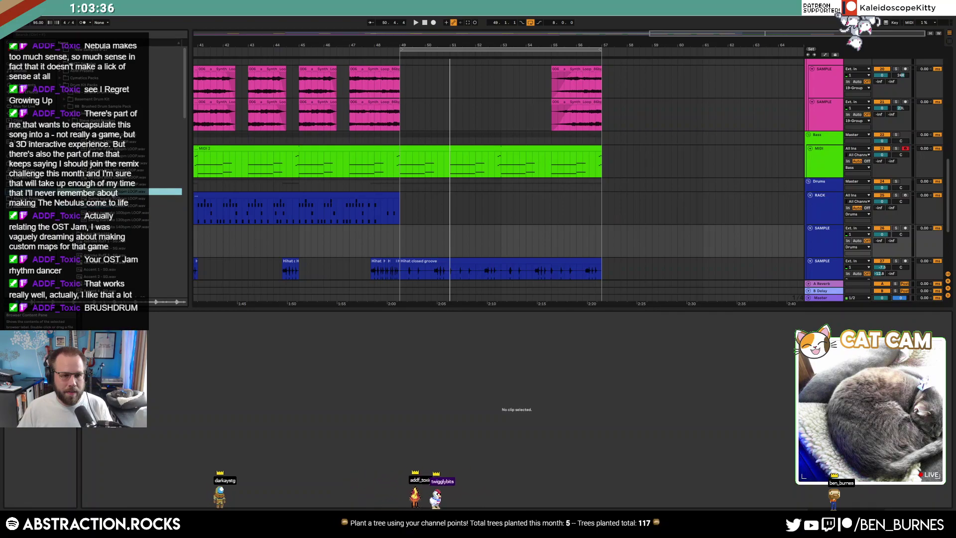
left_click_drag(119, 192, 415, 235)
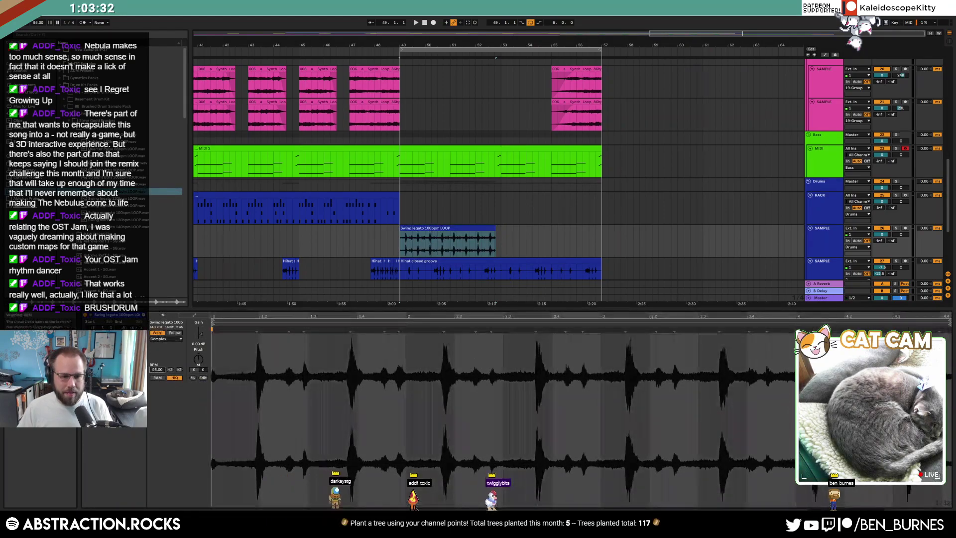
Set the swing legato clip's tempo to 100 BPM and extend its end to bar 53.
type("100")
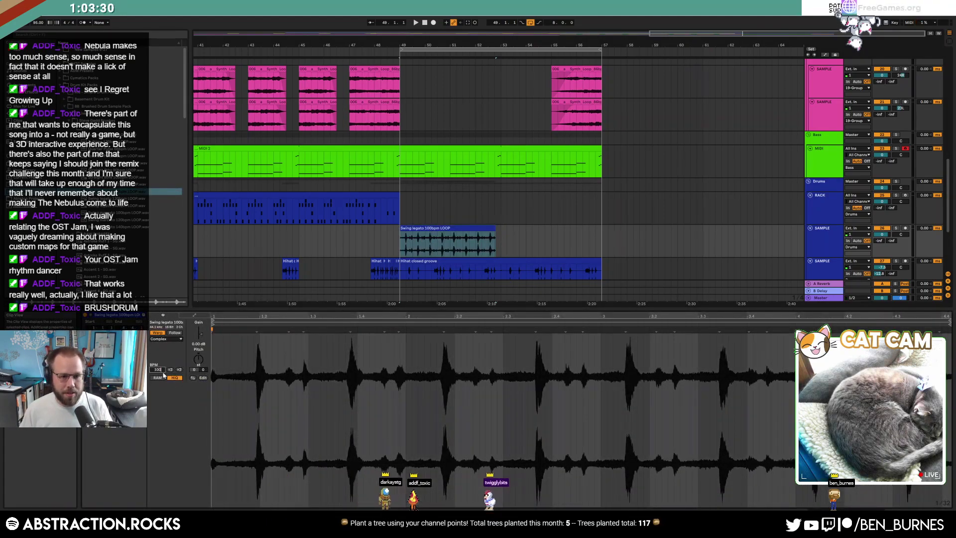
key("Return")
left_click_drag(494, 230, 501, 230)
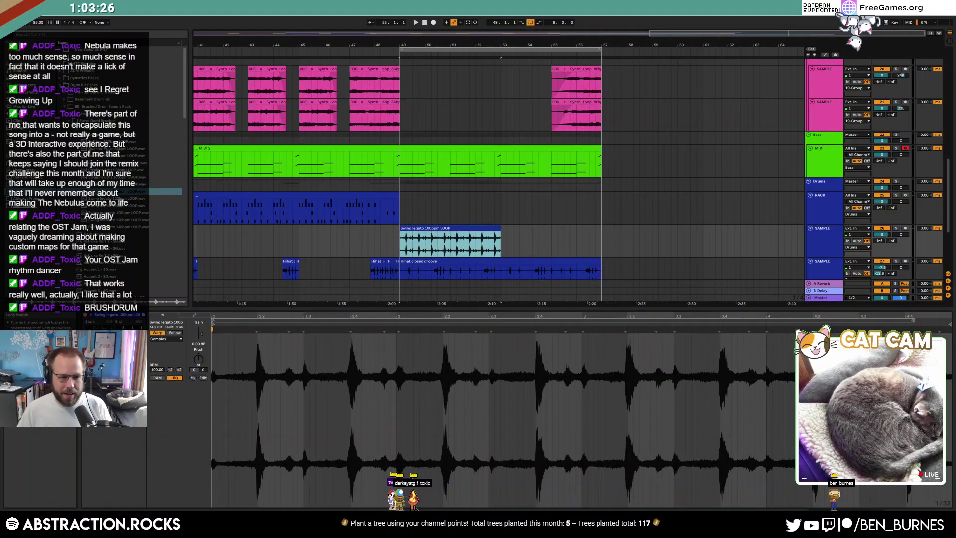
Turn on looping for the swing legato clip and extend it to bar 57.
left_click(114, 335)
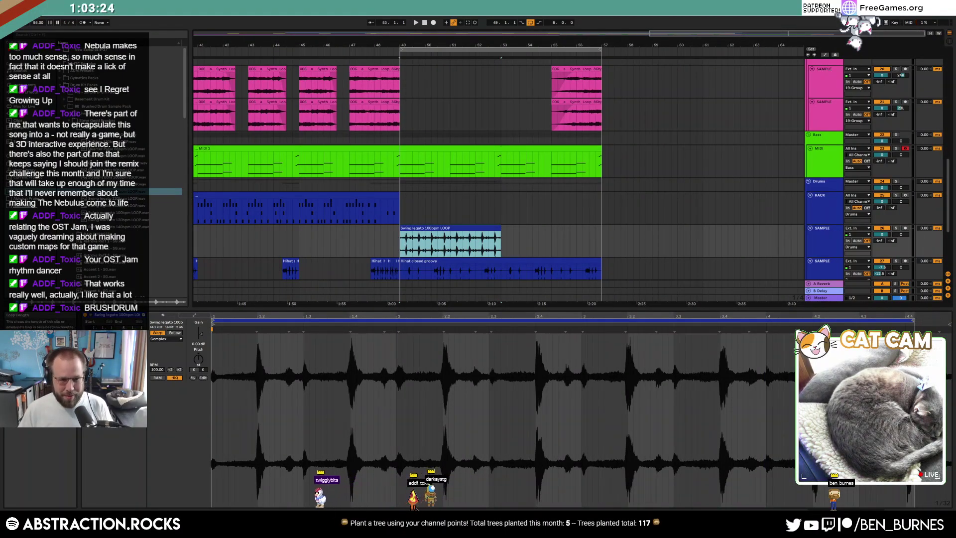
left_click(126, 348)
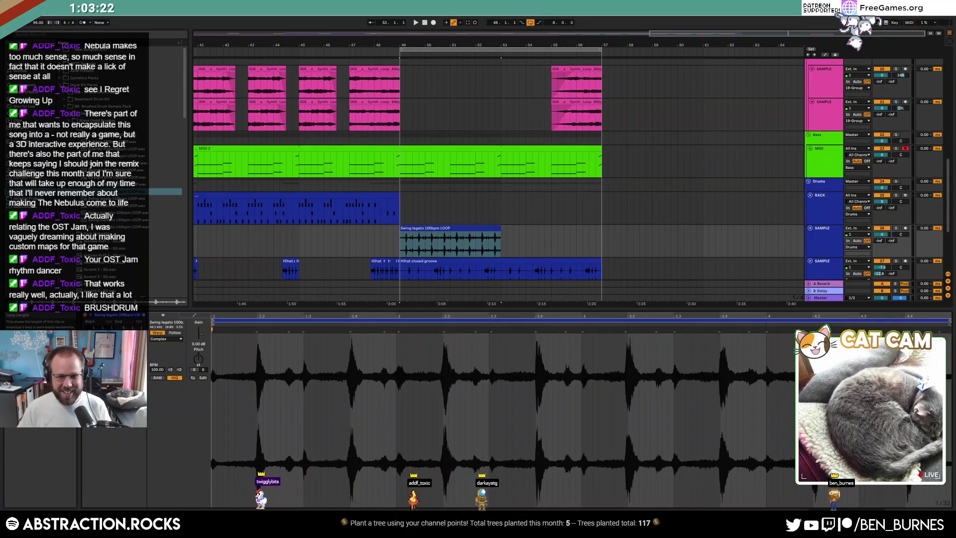
left_click_drag(500, 234, 603, 235)
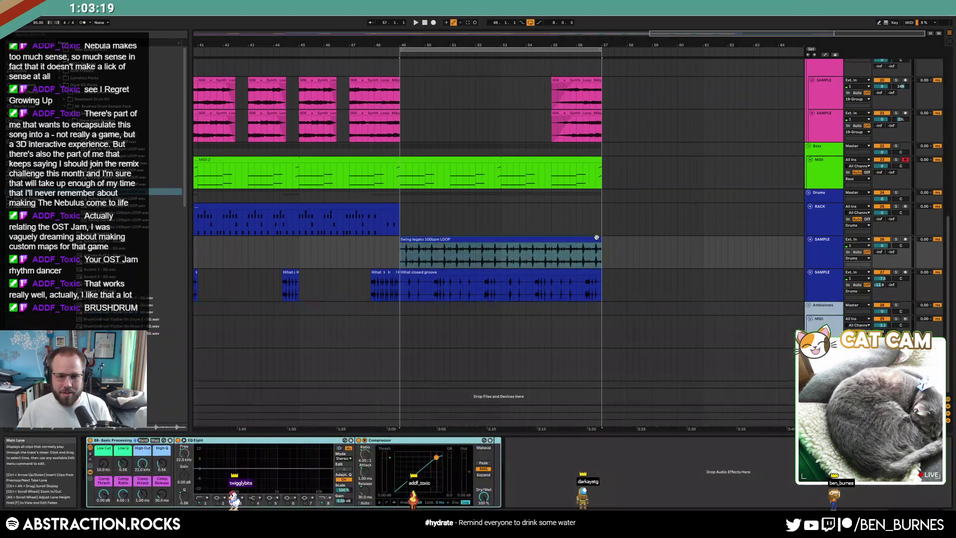
left_click(605, 238)
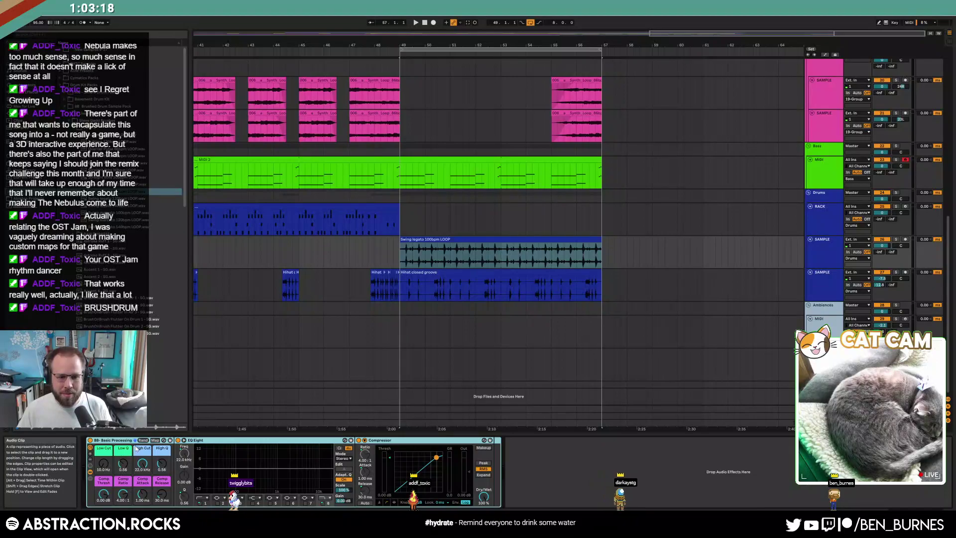
During playback, band-limit the swing loop track with a low cut at about 1.3 kHz and a high cut at about 4 kHz.
key("space")
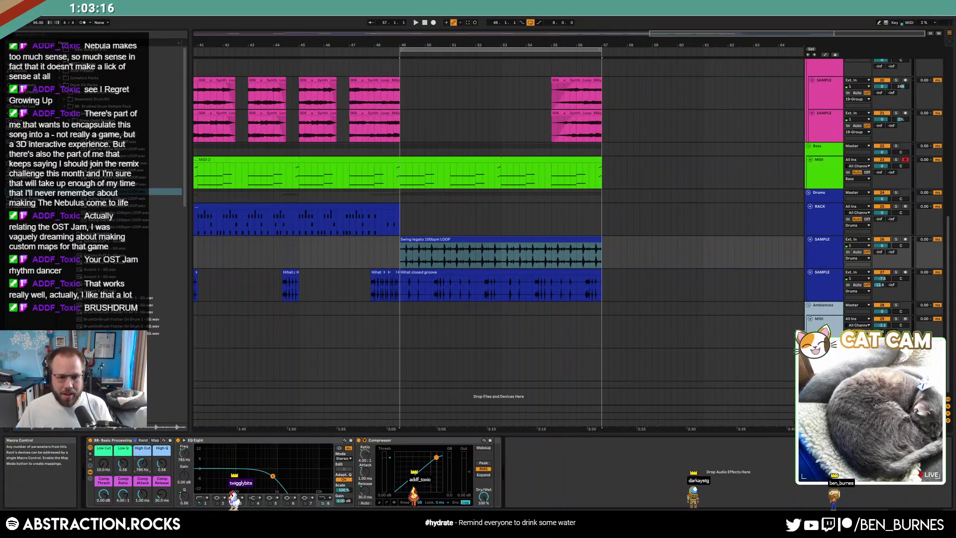
left_click_drag(143, 464, 104, 423)
left_click_drag(143, 464, 142, 444)
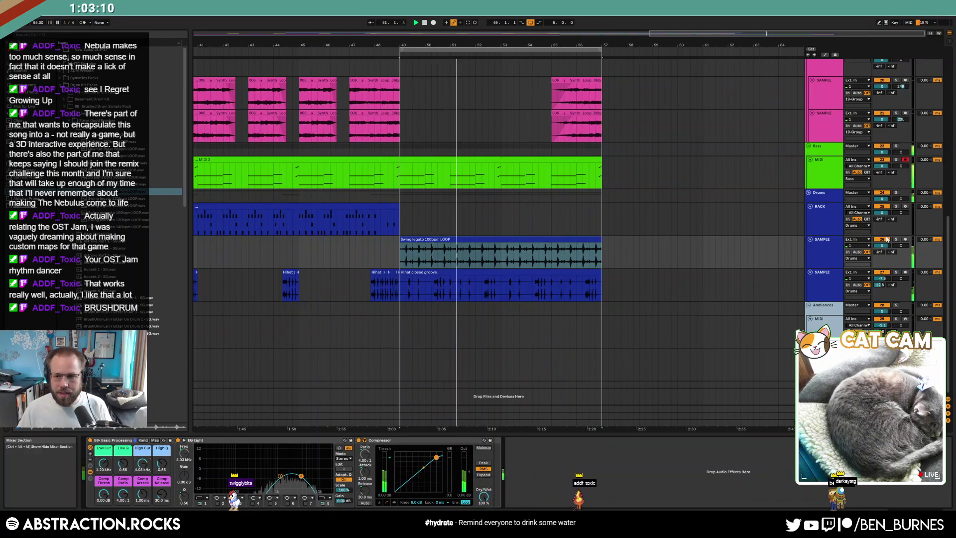
Lower the swing loop track's volume to about -13 dB, reduce its low cut and raise its high cut to about 5.5 kHz.
left_click_drag(881, 245, 881, 254)
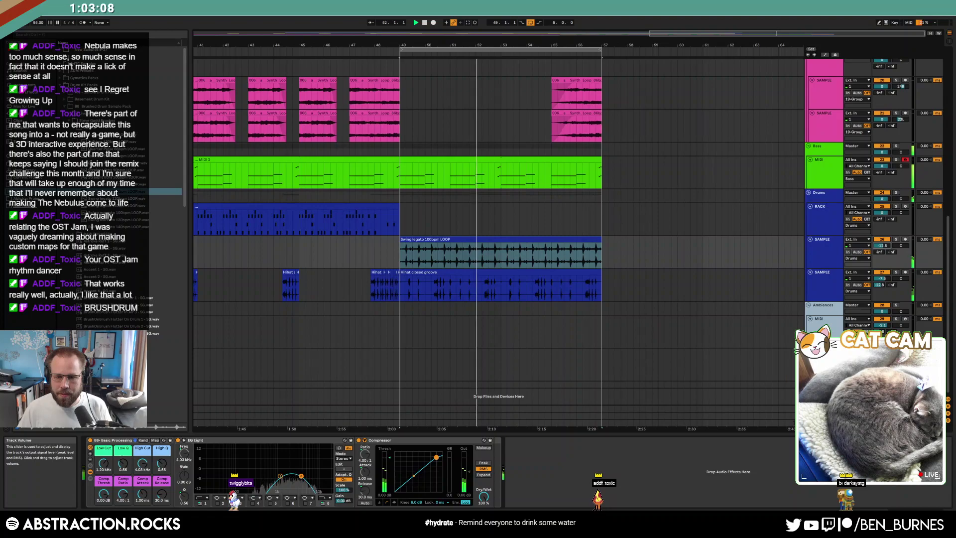
left_click_drag(103, 463, 143, 460)
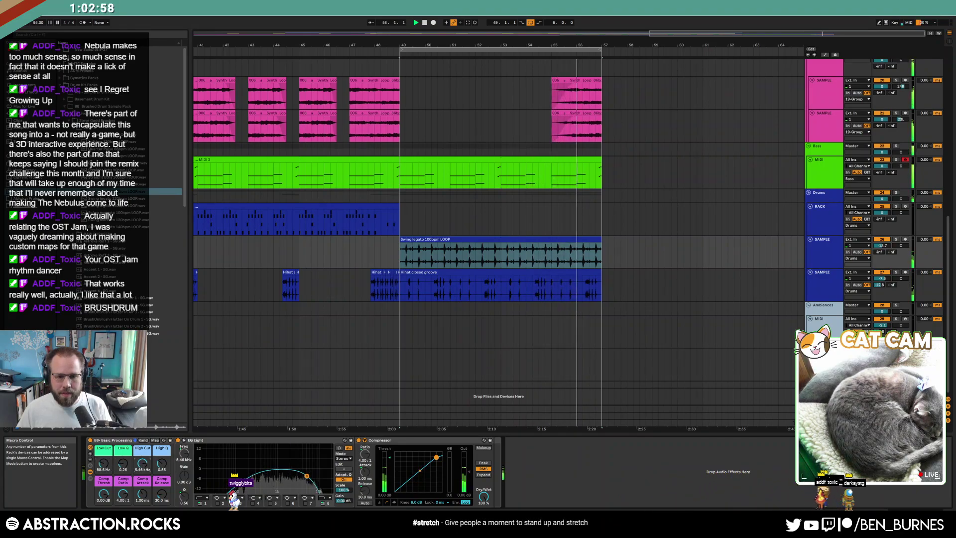
Arm the second MIDI track in the Leads group and record a melody take over bars 49 to 57.
scroll(606, 244, "up", 5)
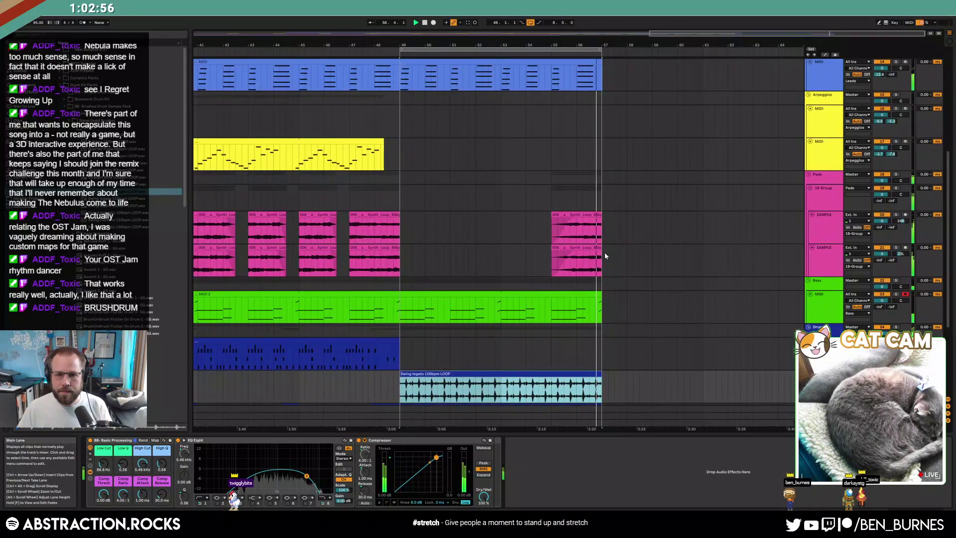
scroll(605, 256, "up", 4)
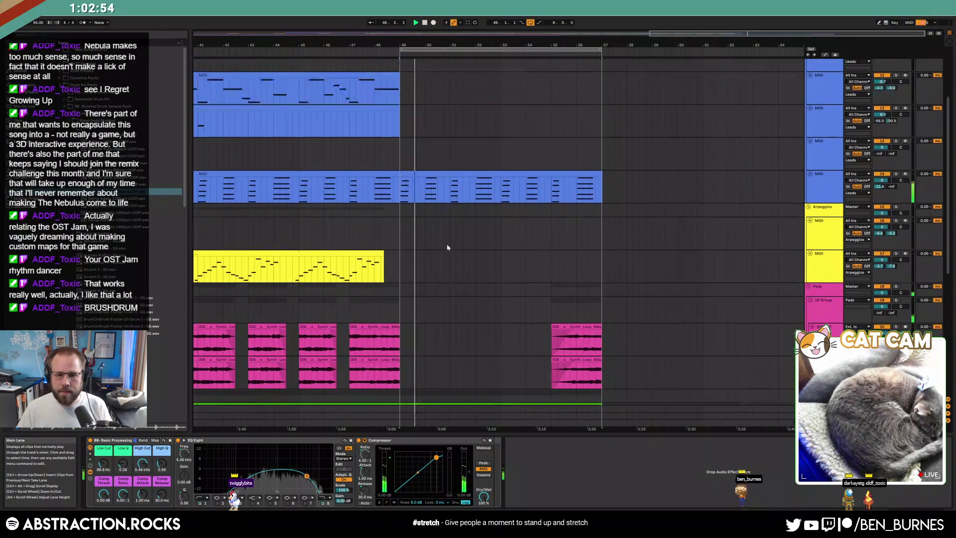
scroll(447, 247, "up", 3)
left_click(821, 182)
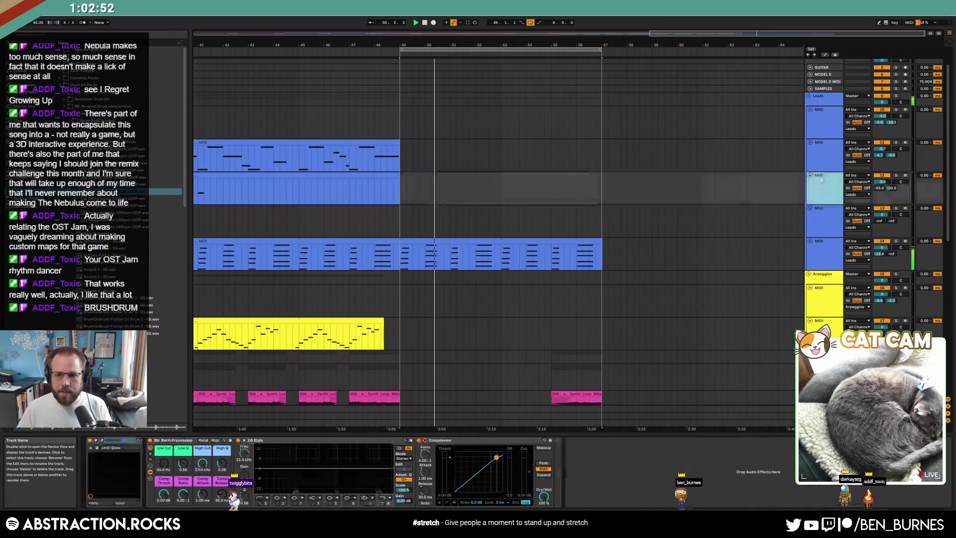
left_click(905, 143)
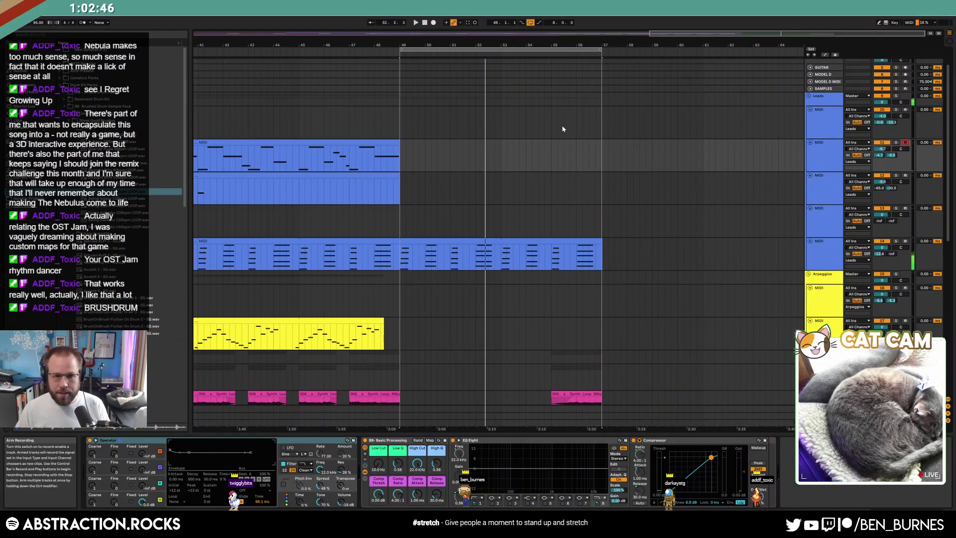
left_click(309, 157)
key("space")
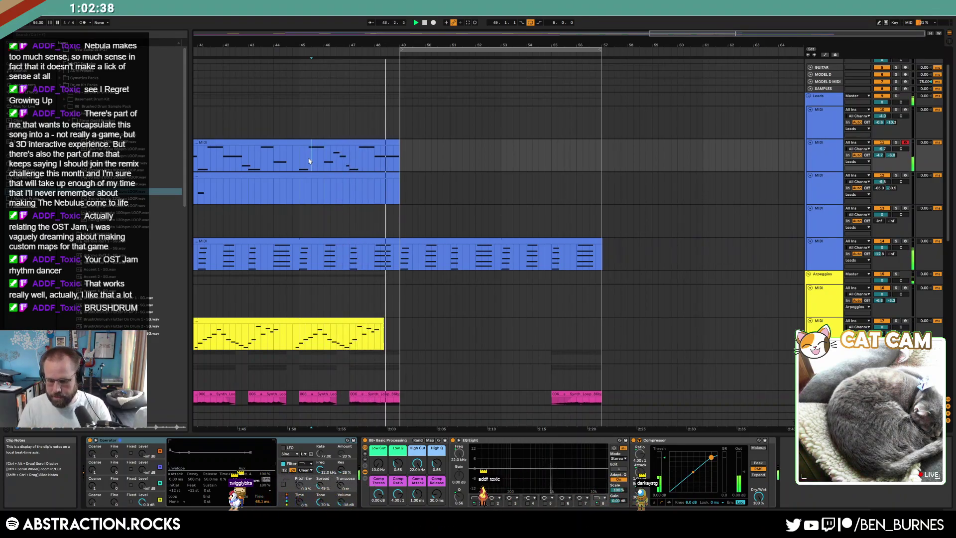
key("F9")
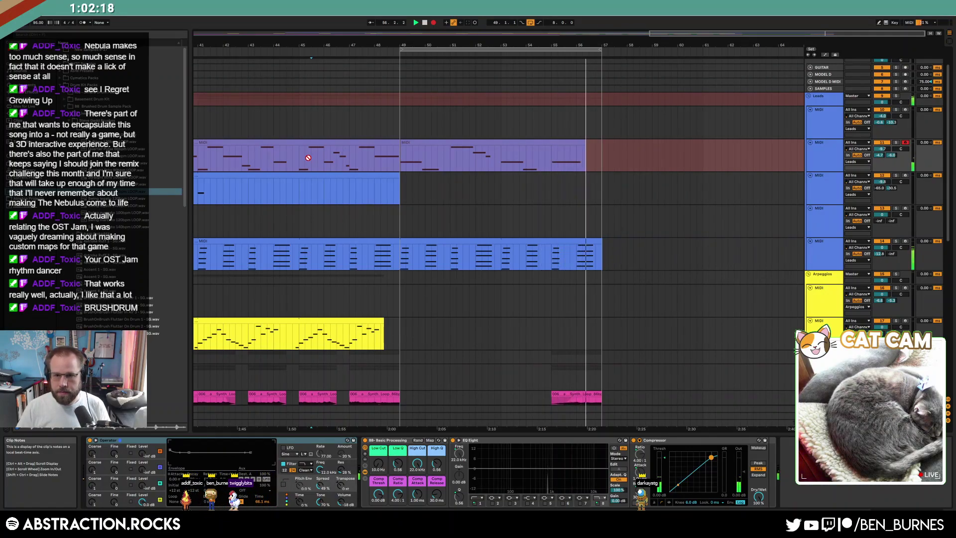
left_click(432, 23)
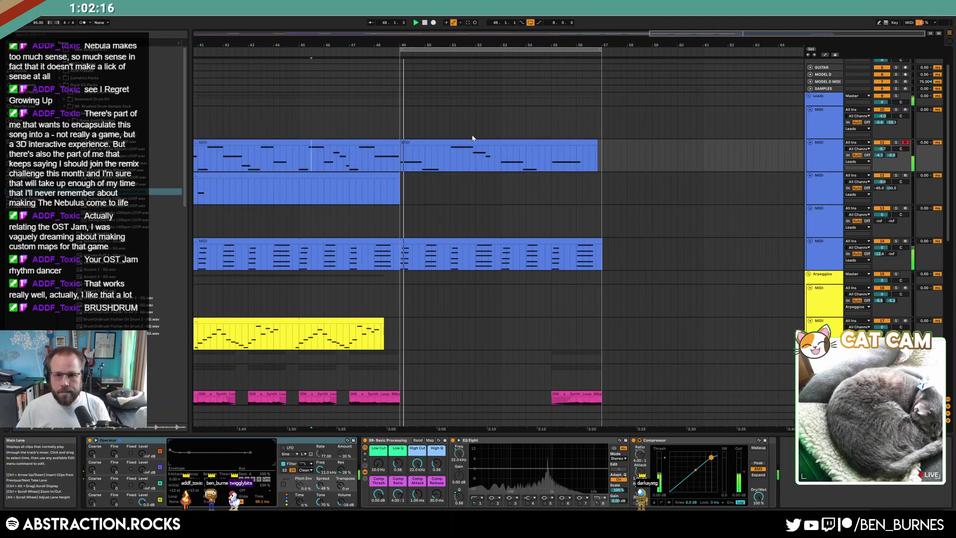
Stop playback and delete the melody take just recorded from bar 49 on the second lead track.
left_click(432, 143)
key("space")
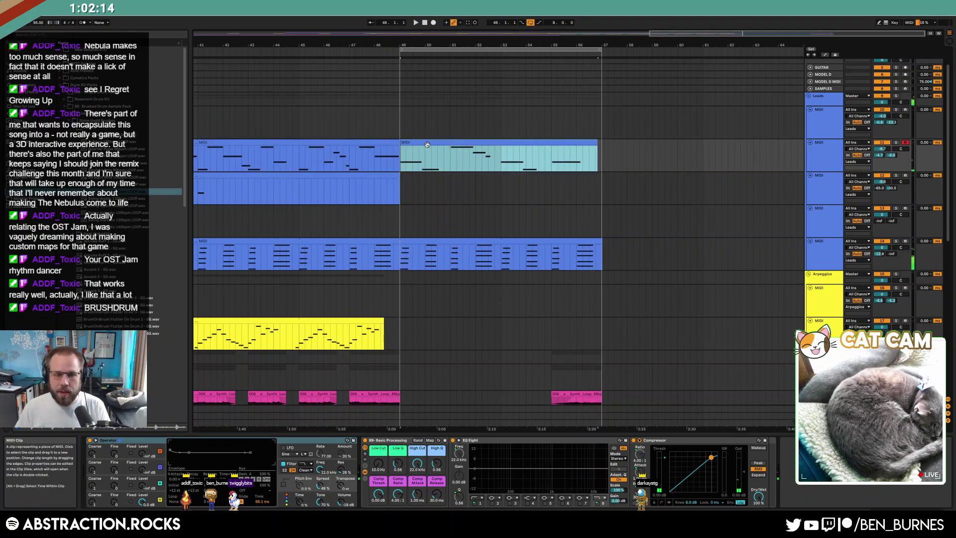
key("Delete")
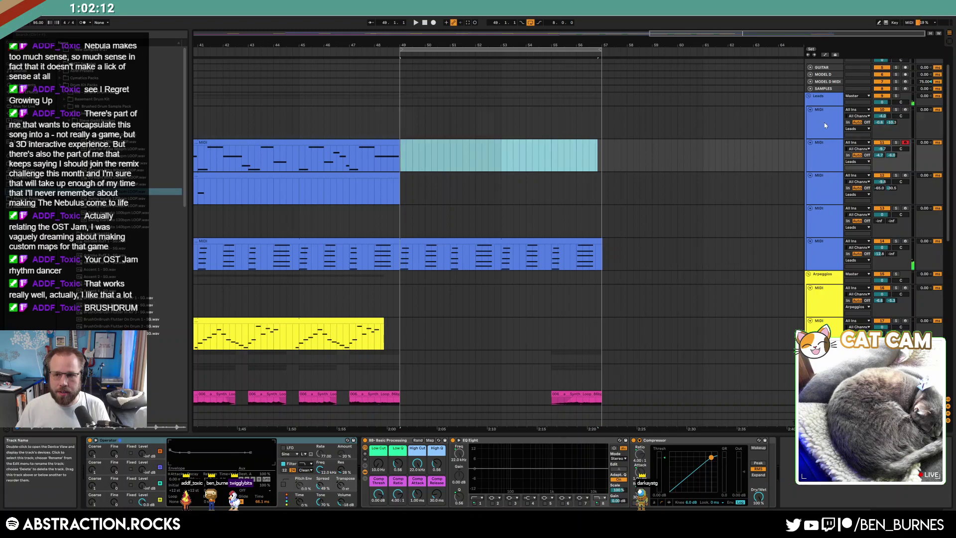
Try out the first lead track's instrument, and insert and unfold a new MIDI track below the last track in the Leads group.
left_click(825, 124)
left_click(905, 109)
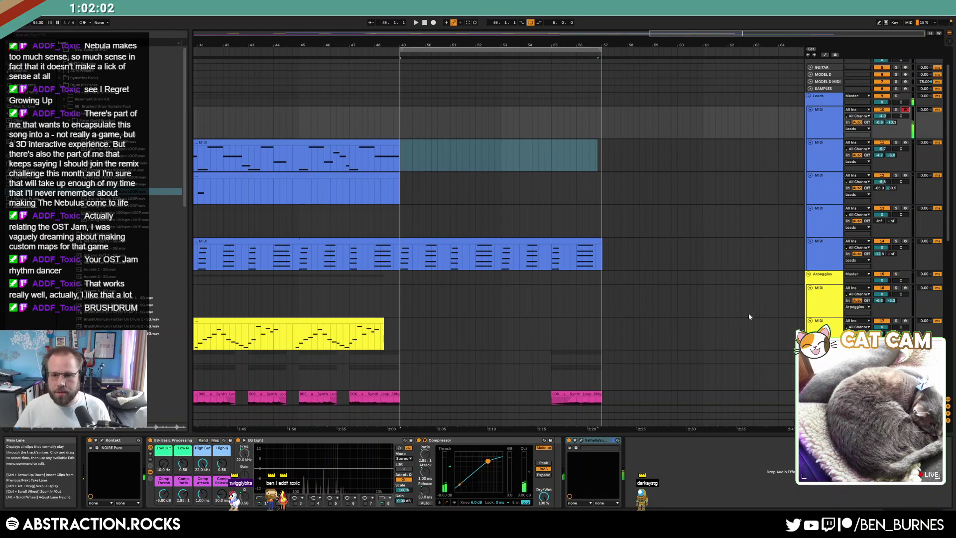
left_click(818, 261)
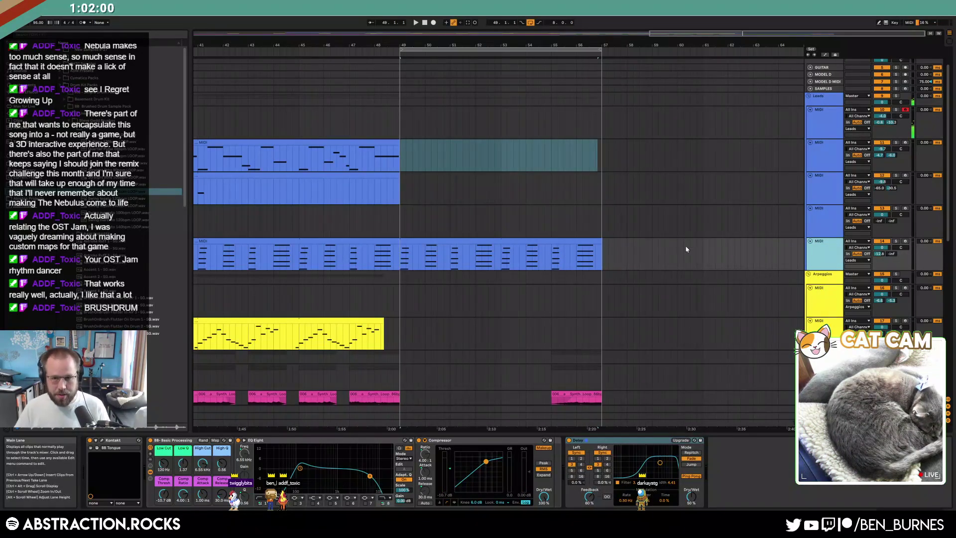
key("ctrl+shift+t")
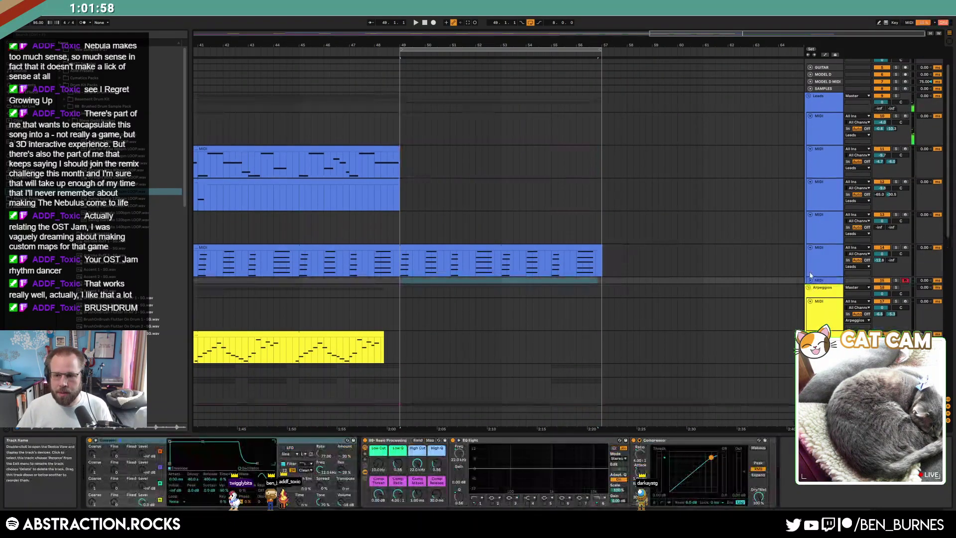
left_click(810, 282)
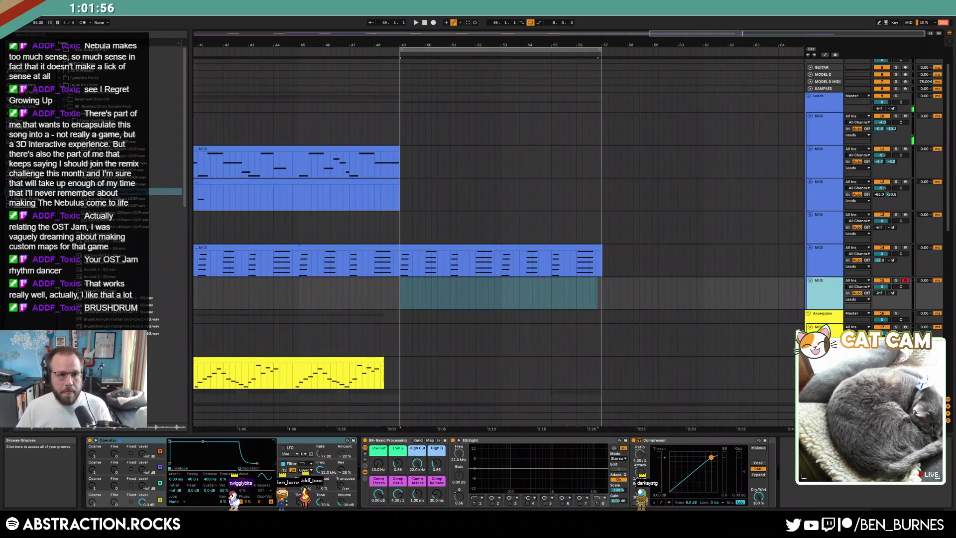
Load Kontakt on the new MIDI track with The Gentleman piano from its libraries and rehearse a part from bar 49.
left_click(88, 178)
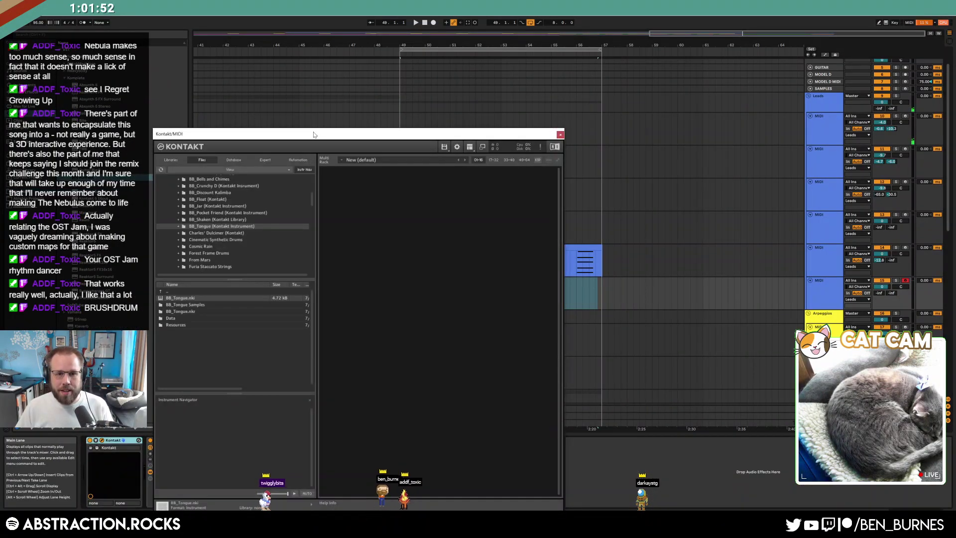
left_click_drag(263, 133, 380, 54)
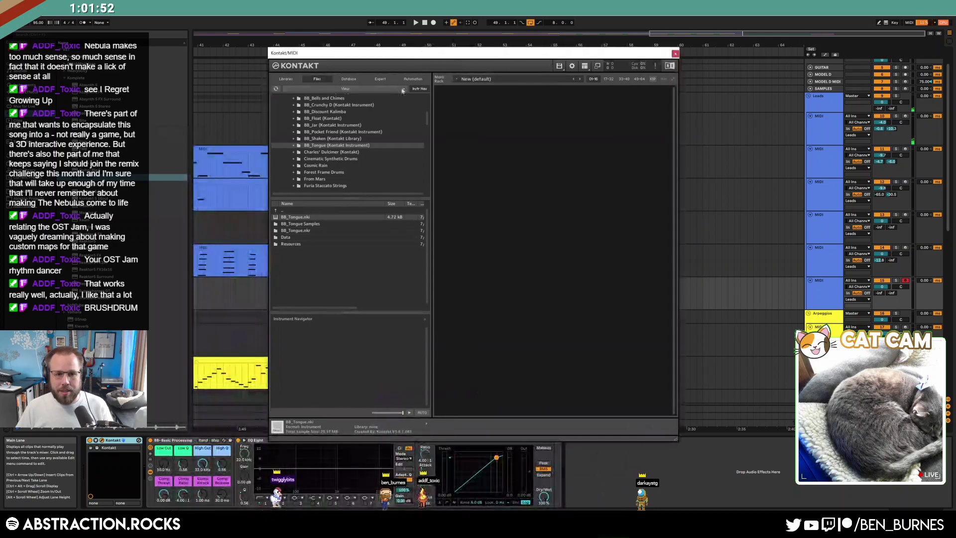
left_click(284, 79)
left_click_drag(428, 129, 431, 272)
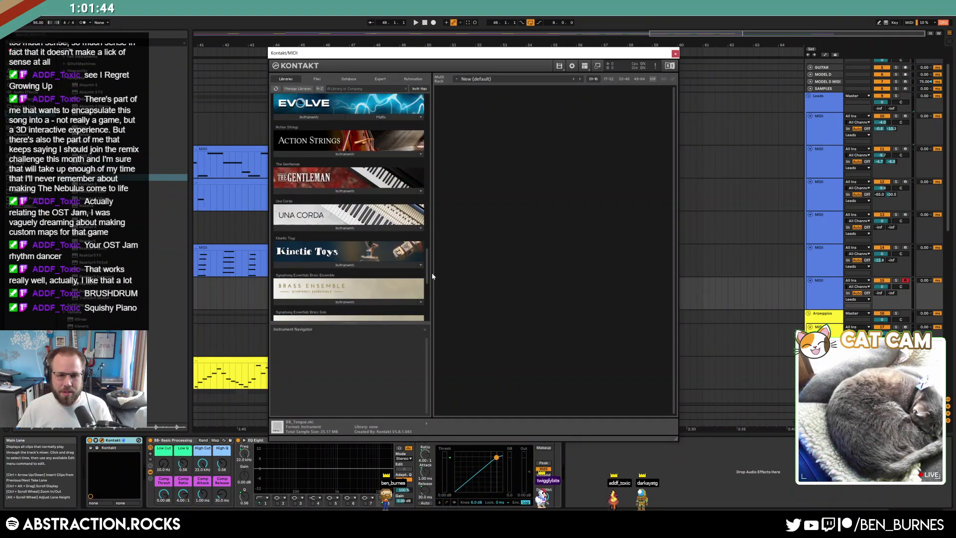
left_click(352, 192)
double_click(324, 200)
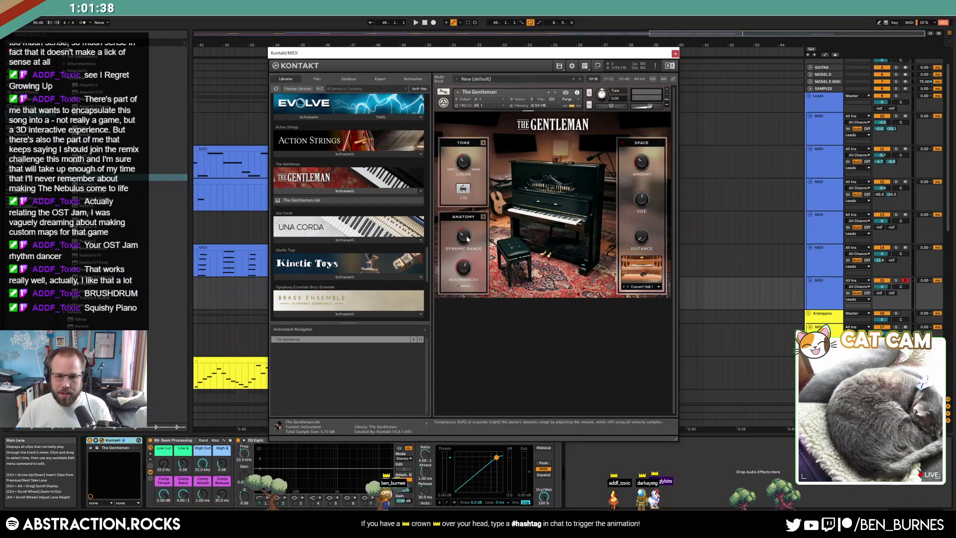
left_click(676, 53)
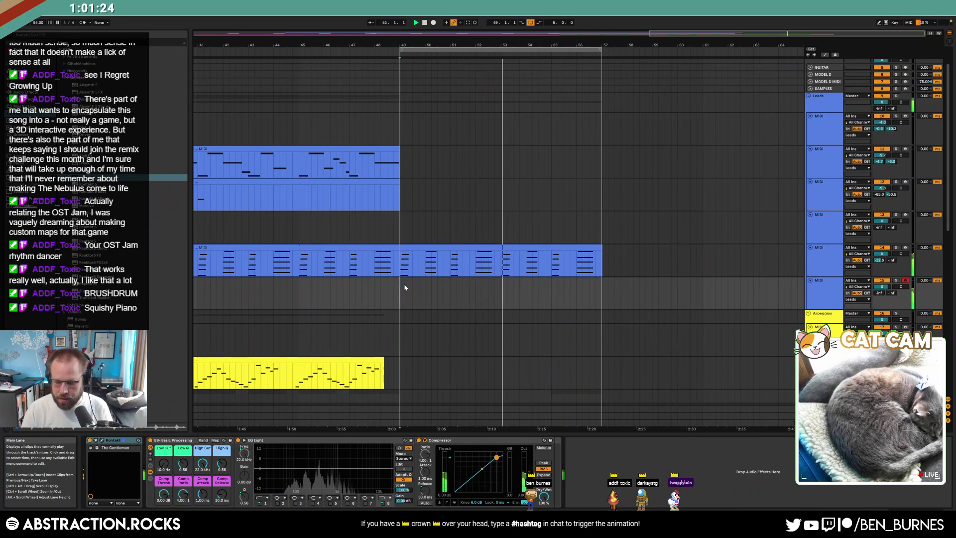
key("space")
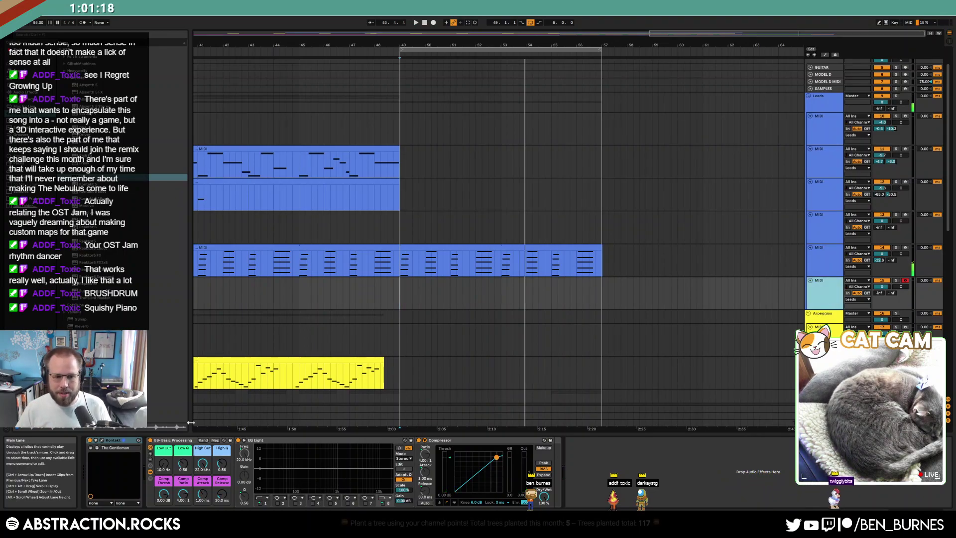
Turn on The Gentleman's Compressor/Tape section with the Soft Comp preset, and close the Kontakt window.
left_click(102, 441)
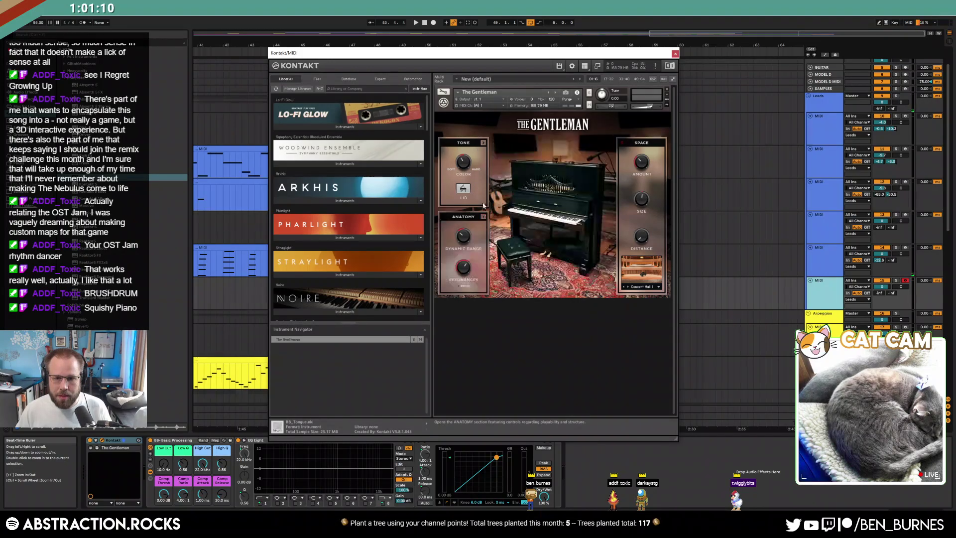
left_click(483, 143)
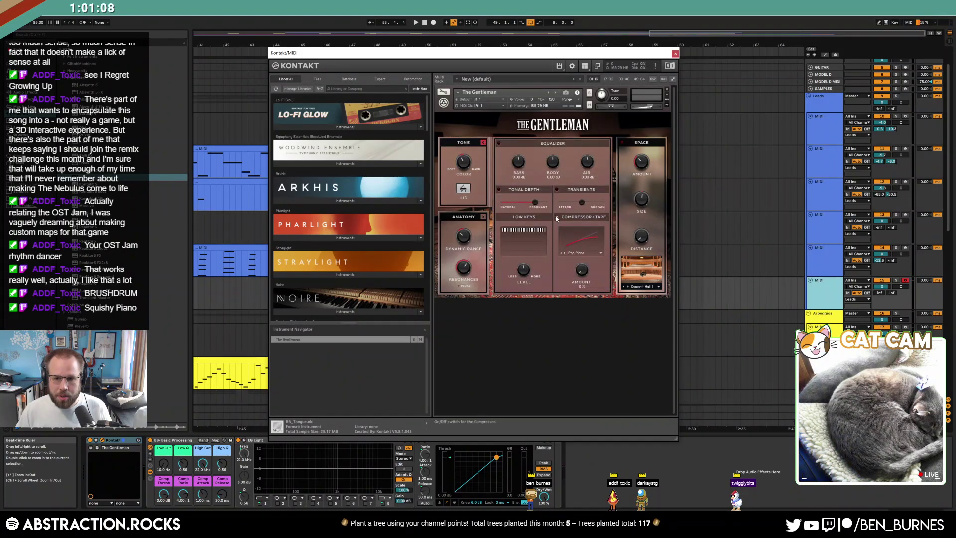
left_click(582, 254)
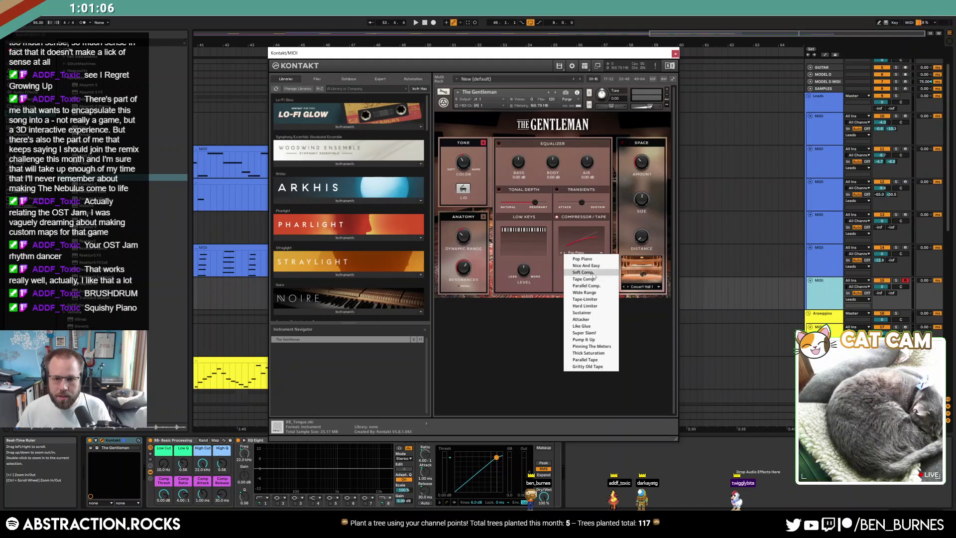
left_click(593, 273)
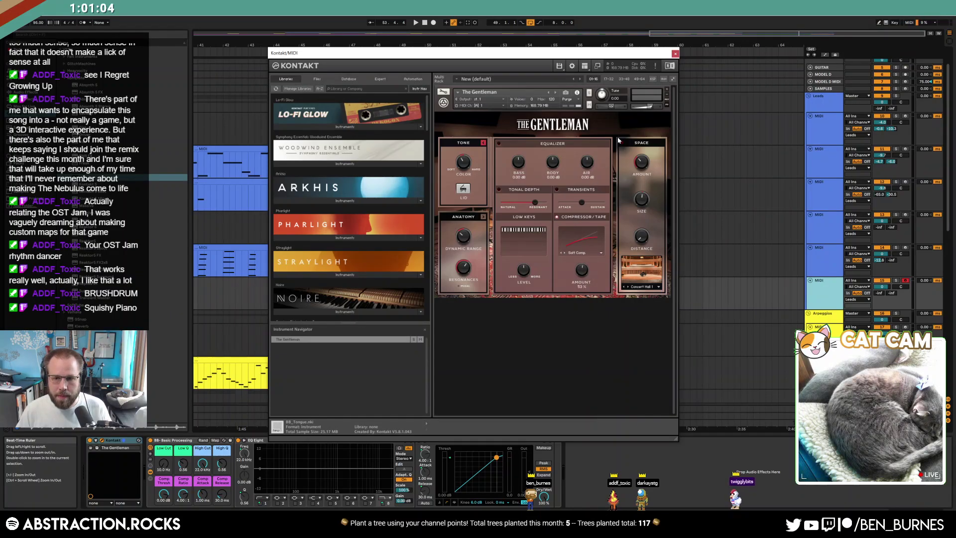
left_click(673, 53)
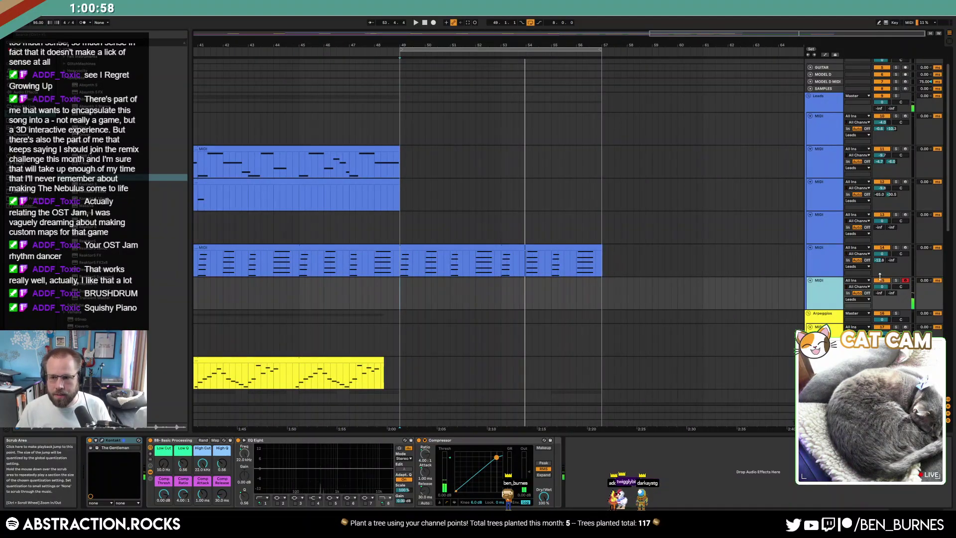
Record a piano melody on the new track from bar 49 to bar 57.
key("space")
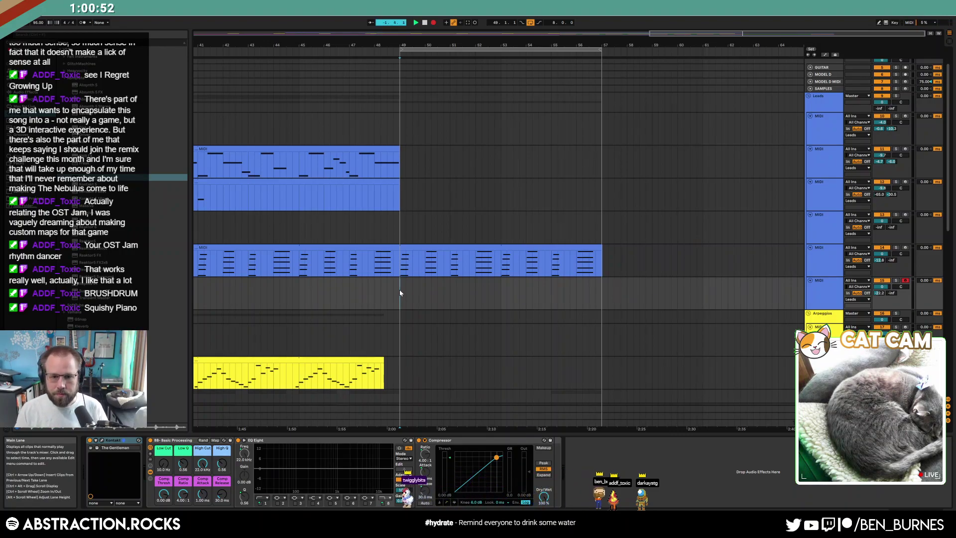
key("F9")
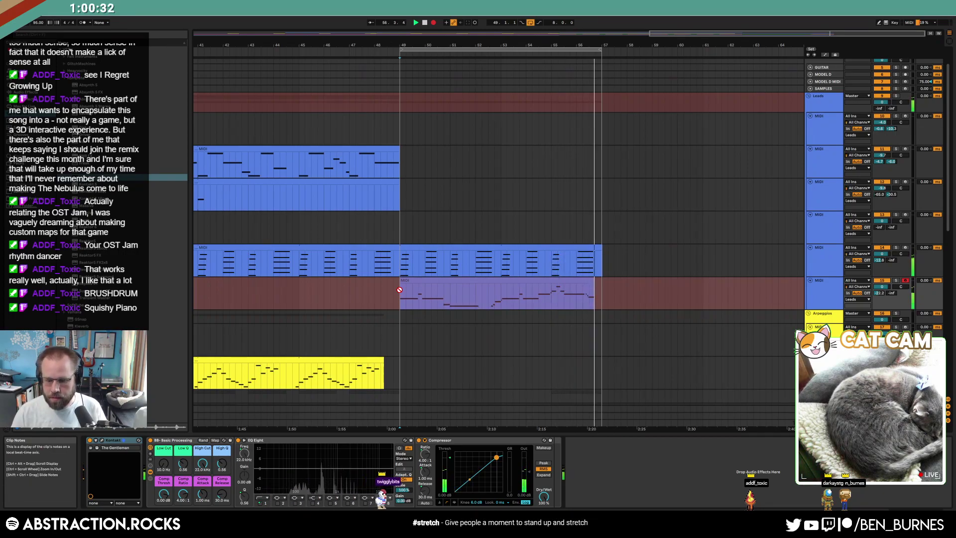
key("space")
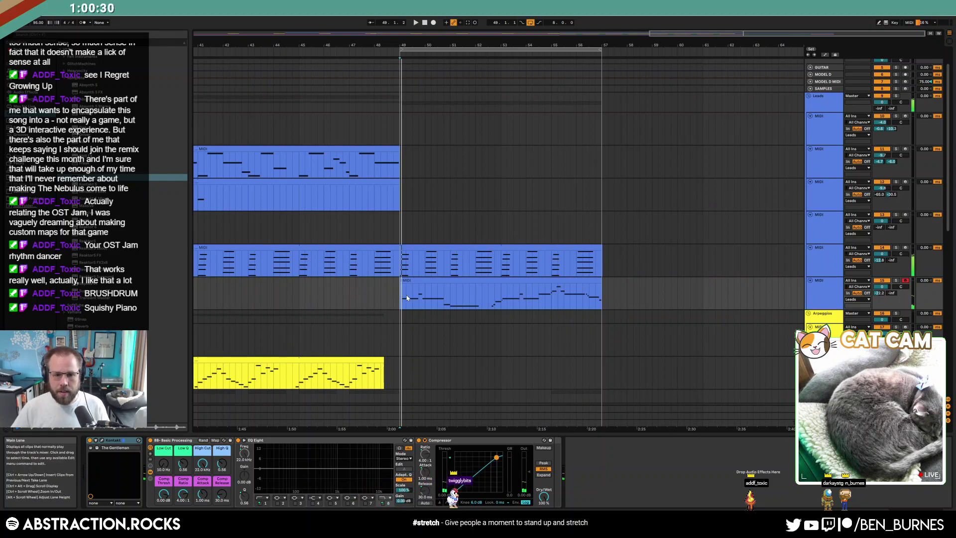
Extend the piano clip's start to slightly before bar 49 and open its opening notes in the note editor.
left_click(398, 280)
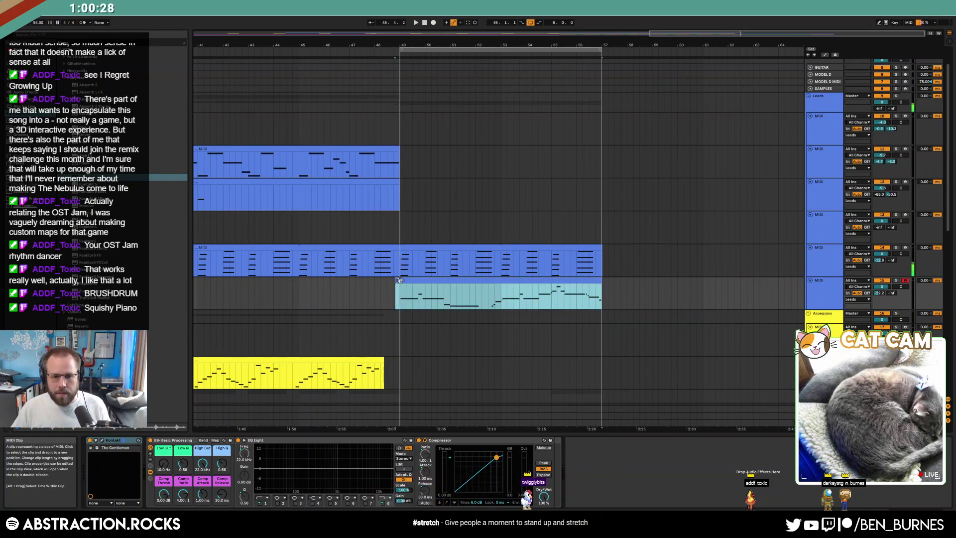
double_click(400, 280)
left_click_drag(257, 317, 258, 343)
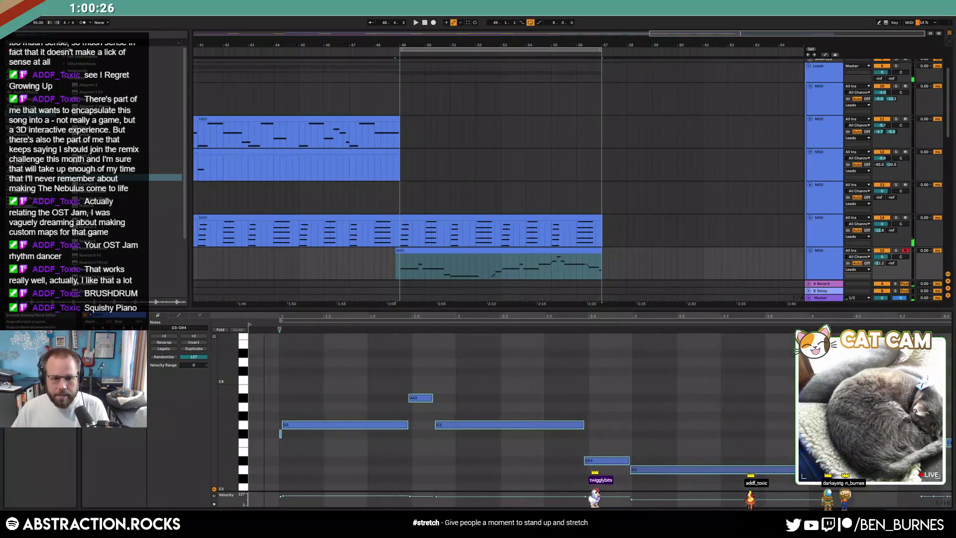
Shift the F#3 pickup note ahead of bar 49 and stretch the following G3 note's start back to the bar line.
left_click(281, 433)
key("Left")
key("Left")
key("Right")
key("shift+Right")
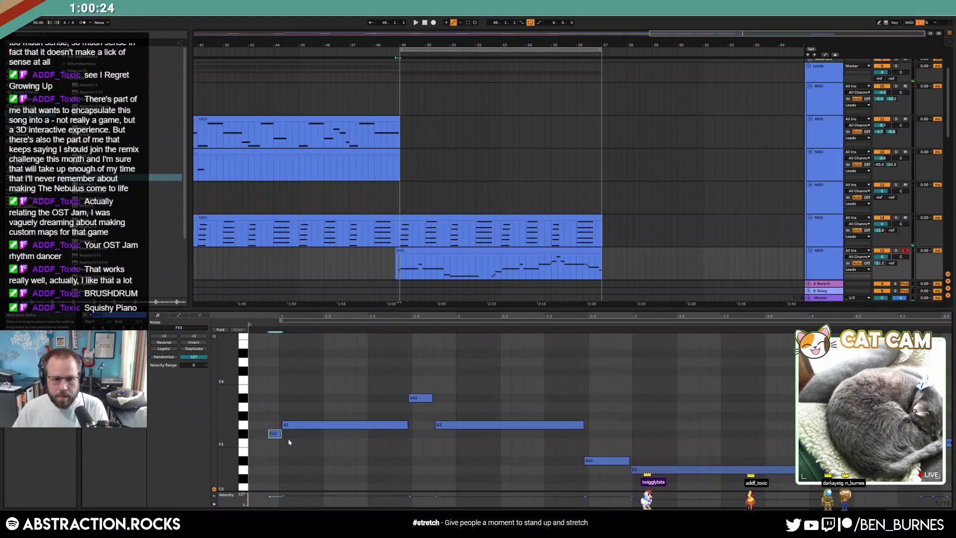
left_click_drag(284, 427, 279, 427)
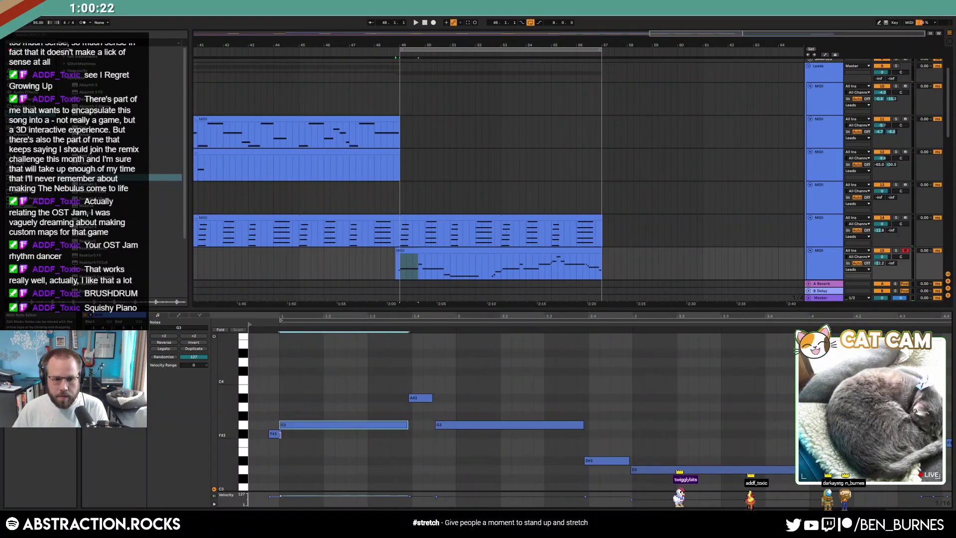
left_click(280, 433)
Play back the edited piano melody from just before bar 49 and return to the device view.
left_click(388, 271)
key("space")
key("shift+Tab")
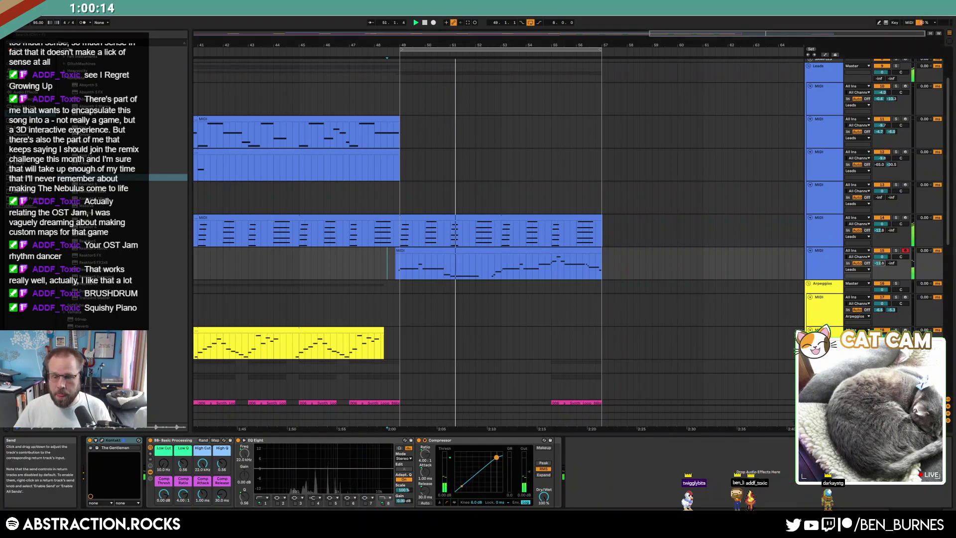
scroll(498, 327, "down", 4)
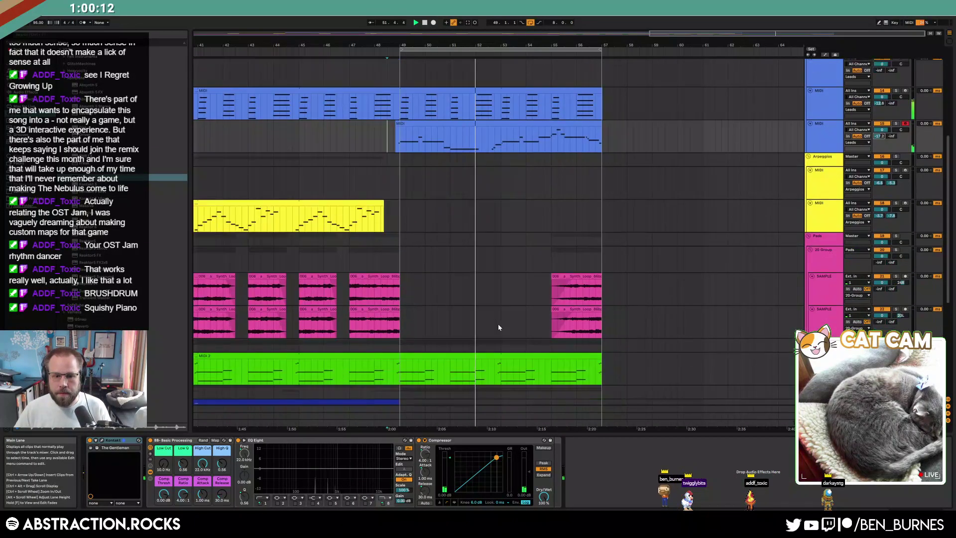
Cut short gaps out of the Hihat closed groove clip late in bar 50, midway through bar 52 and in bar 56.
scroll(498, 327, "down", 5)
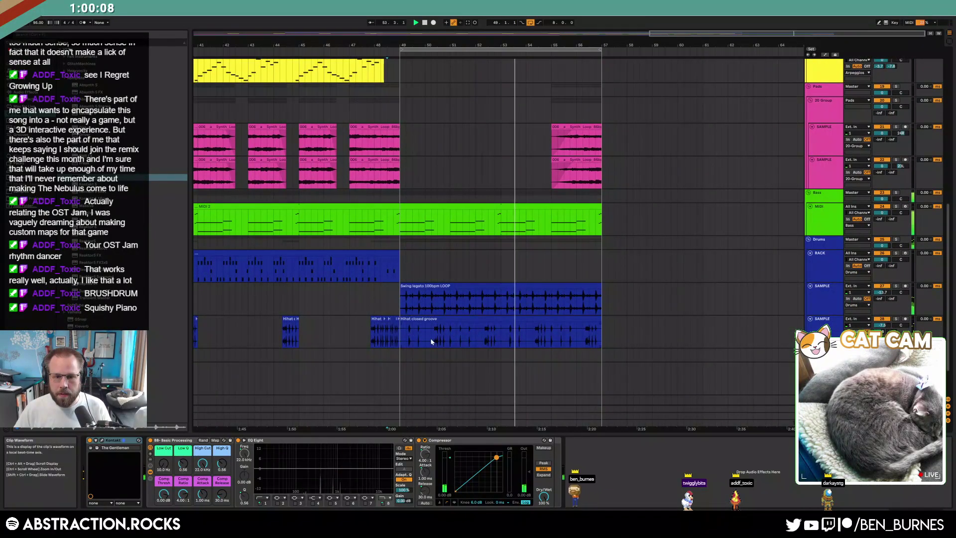
scroll(431, 339, "up", 5)
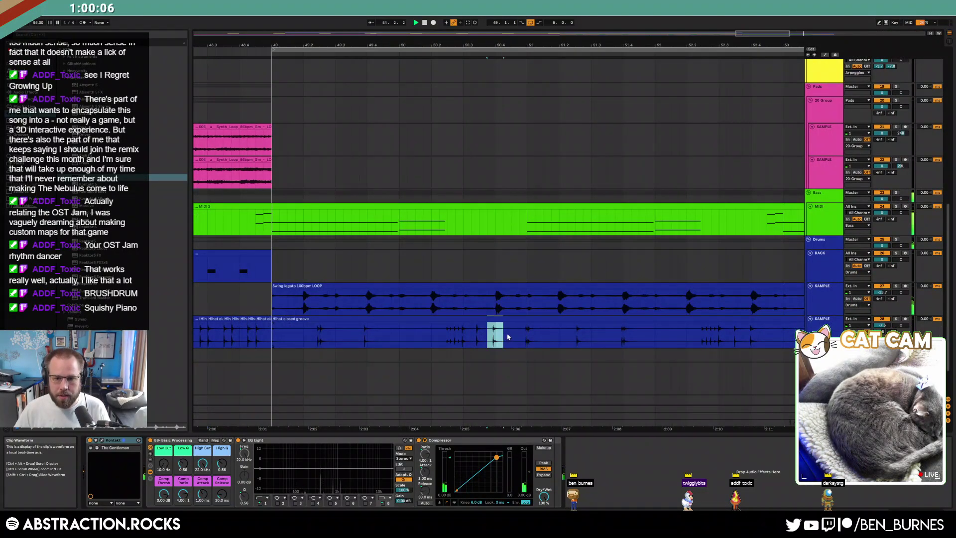
left_click_drag(508, 338, 516, 337)
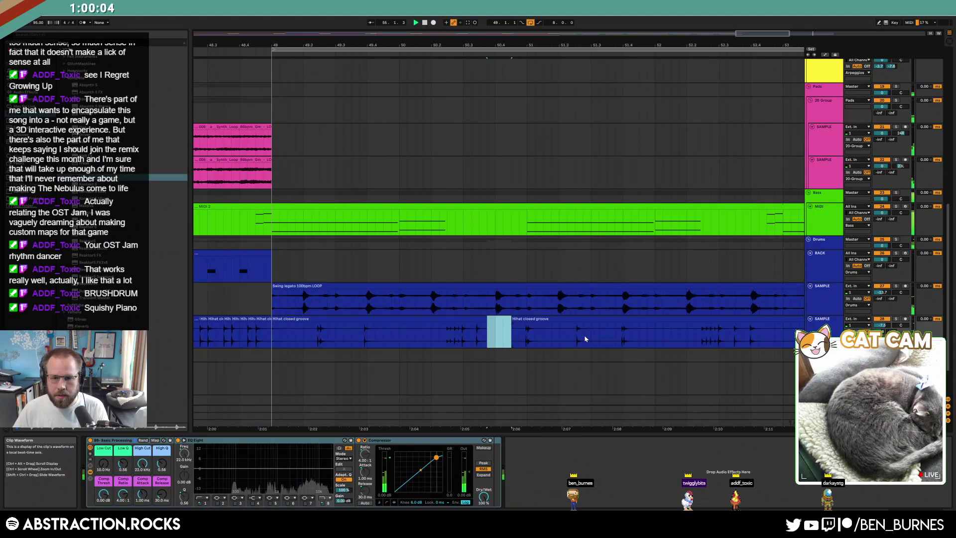
left_click(727, 336)
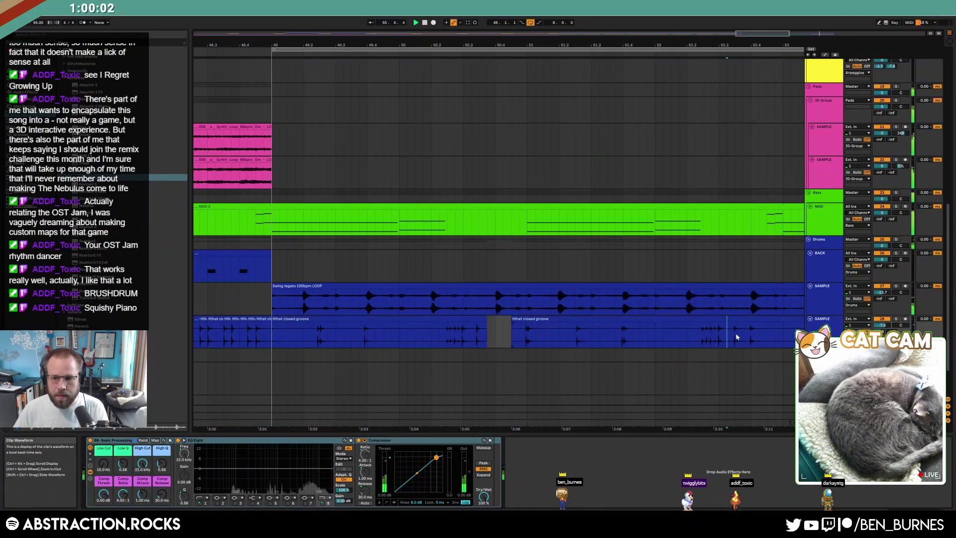
key("Delete")
left_click_drag(746, 32, 776, 26)
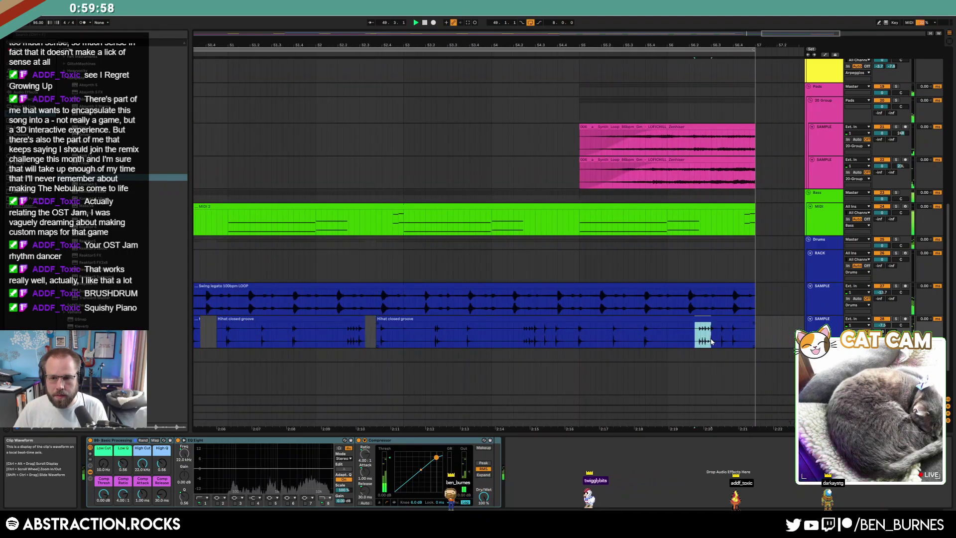
key("Delete")
left_click(678, 340)
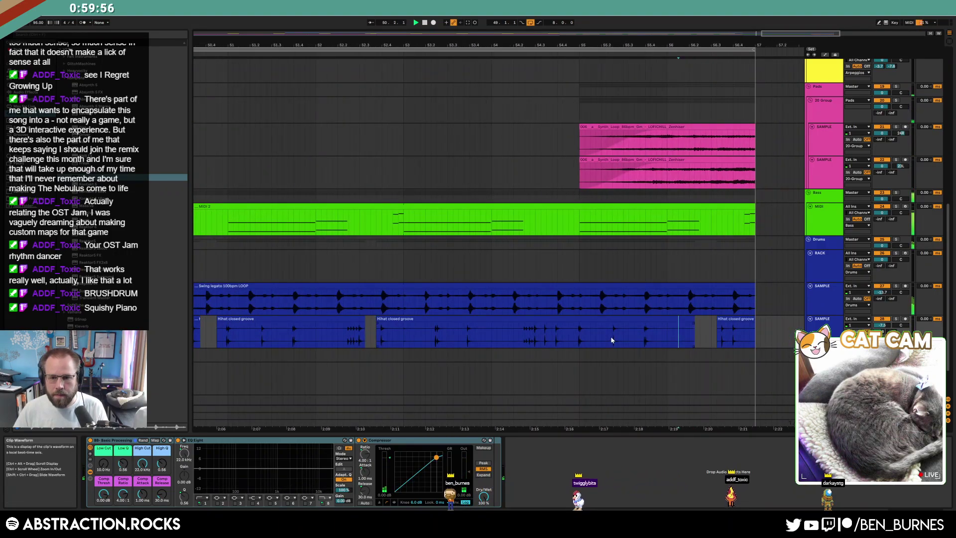
Widen the gap in the hi-hat groove in bar 52 and cut another short gap late in bar 54.
left_click_drag(771, 33, 756, 32)
left_click_drag(465, 334, 487, 319)
key("Delete")
left_click(535, 335)
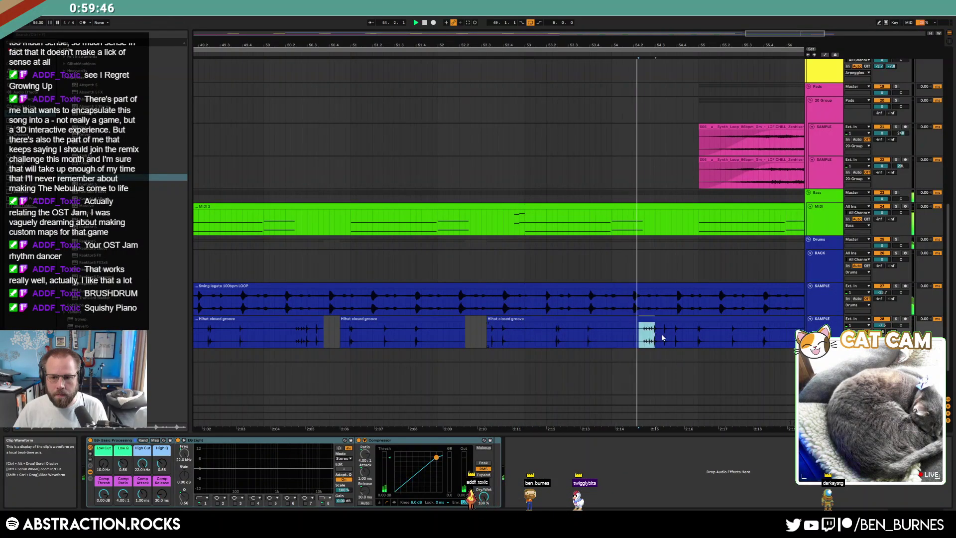
left_click_drag(673, 331, 689, 336)
key("Delete")
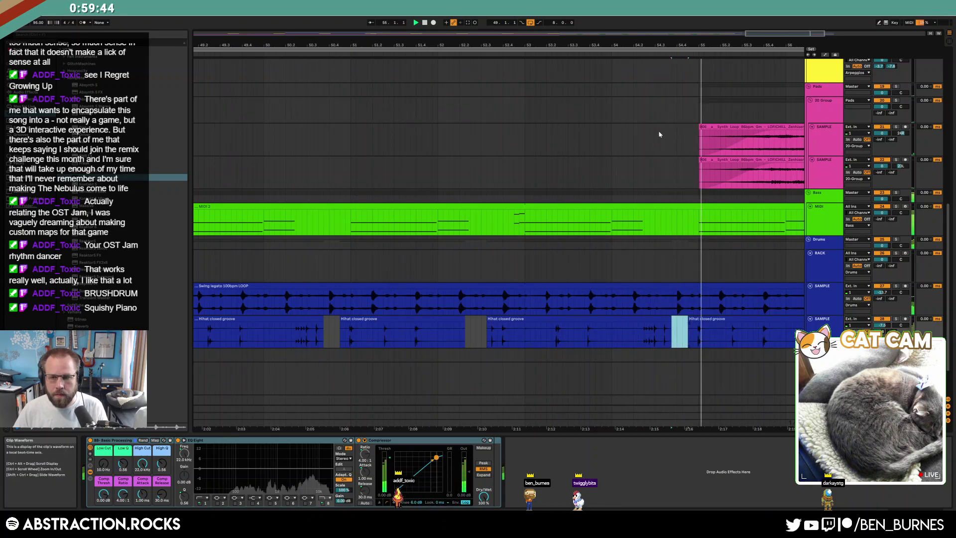
Stop playback and look over the bass and piano parts between bars 49 and 57.
scroll(541, 199, "down", 5)
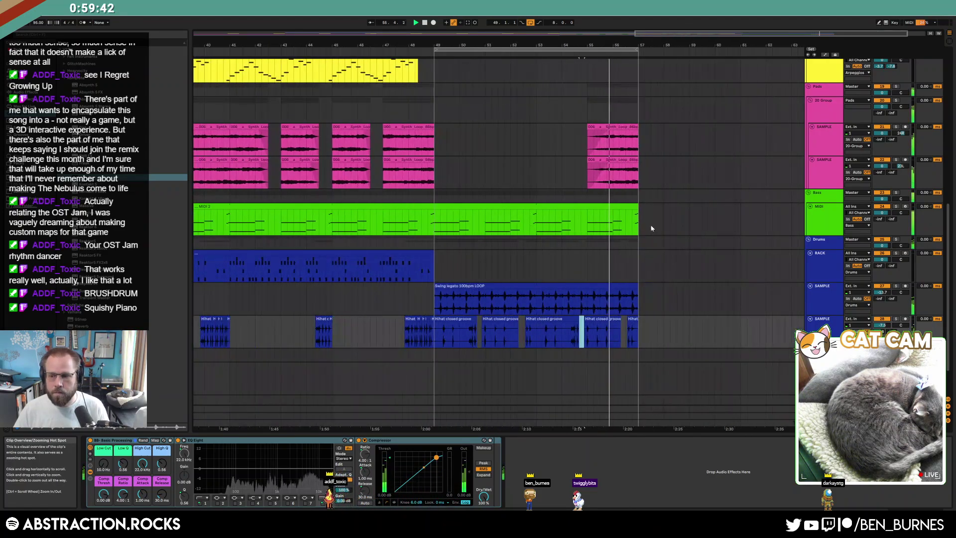
scroll(686, 306, "up", 1)
scroll(687, 311, "up", 4)
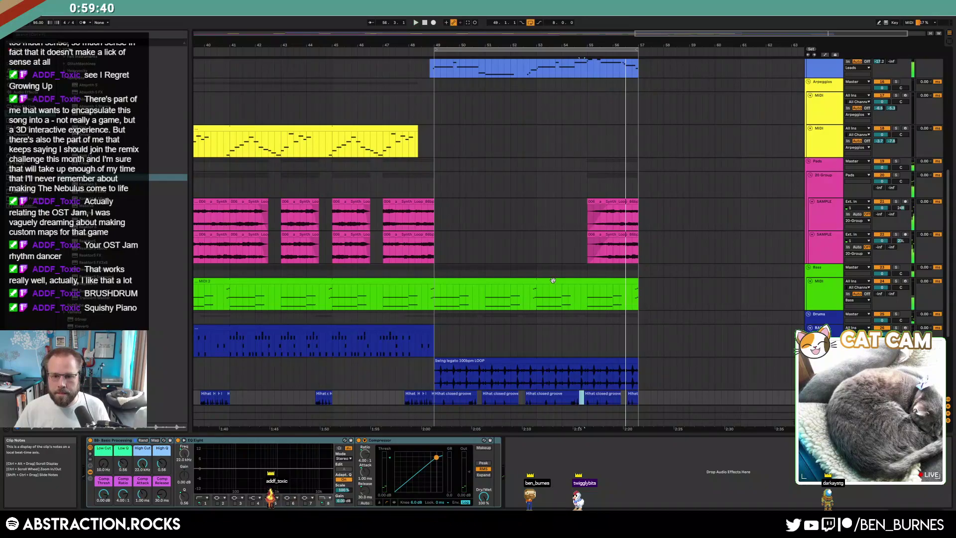
key("space")
left_click(435, 308)
left_click_drag(436, 309, 643, 297)
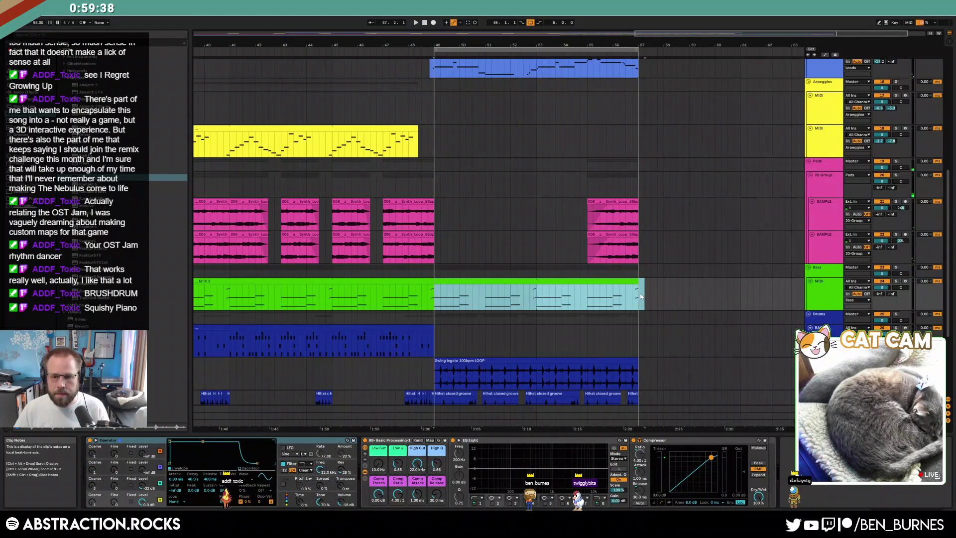
scroll(571, 331, "up", 6)
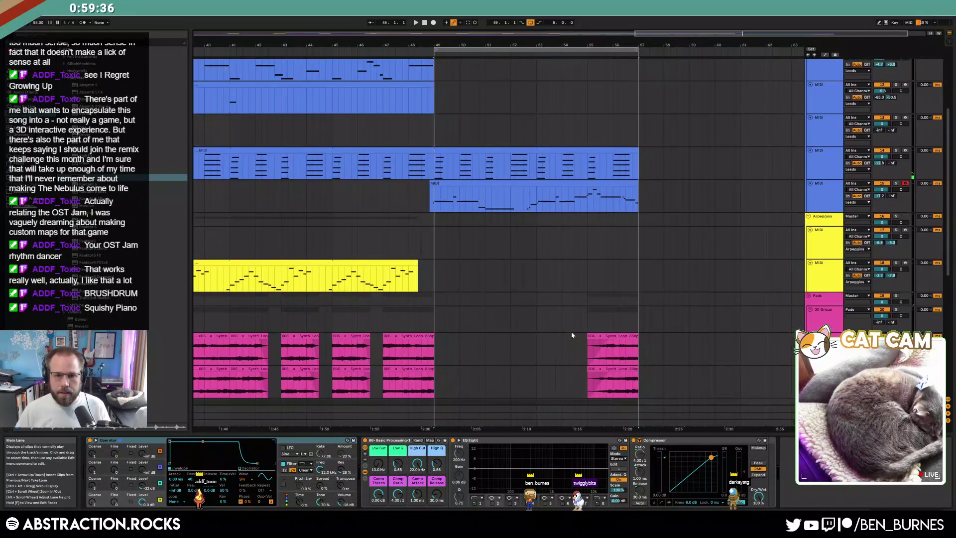
scroll(572, 333, "up", 4)
left_click(469, 265)
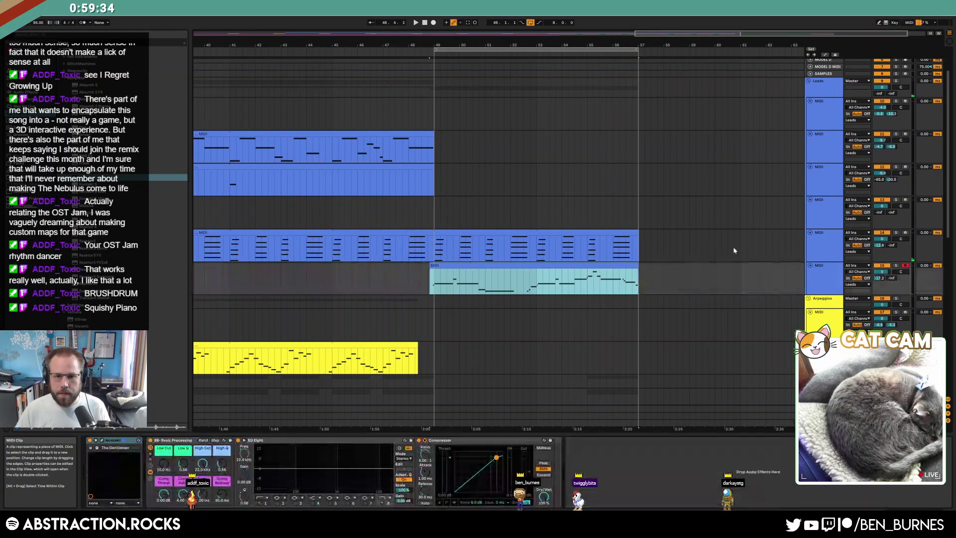
left_click_drag(745, 35, 746, 6)
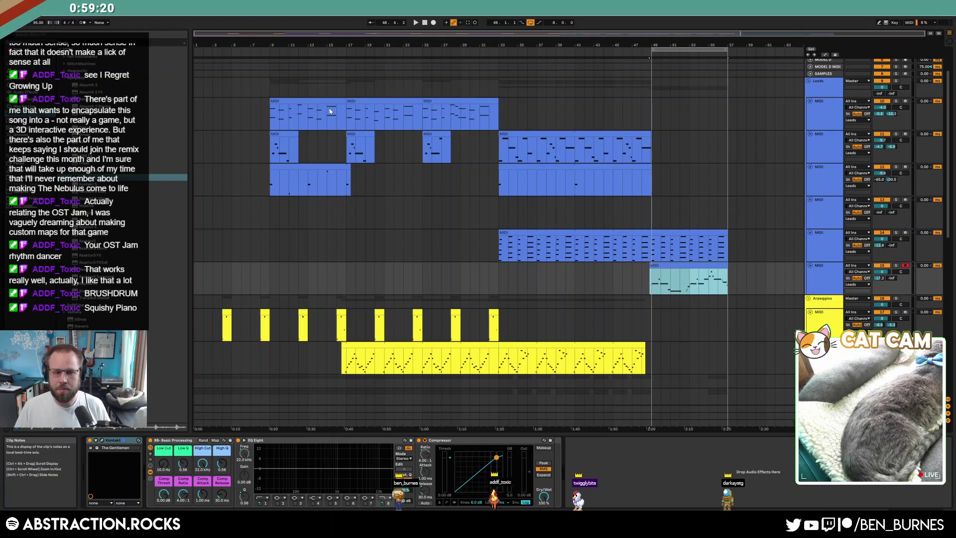
Return the song position to the start and review the intro and the pad sample clips across the full arrangement.
left_click(424, 22)
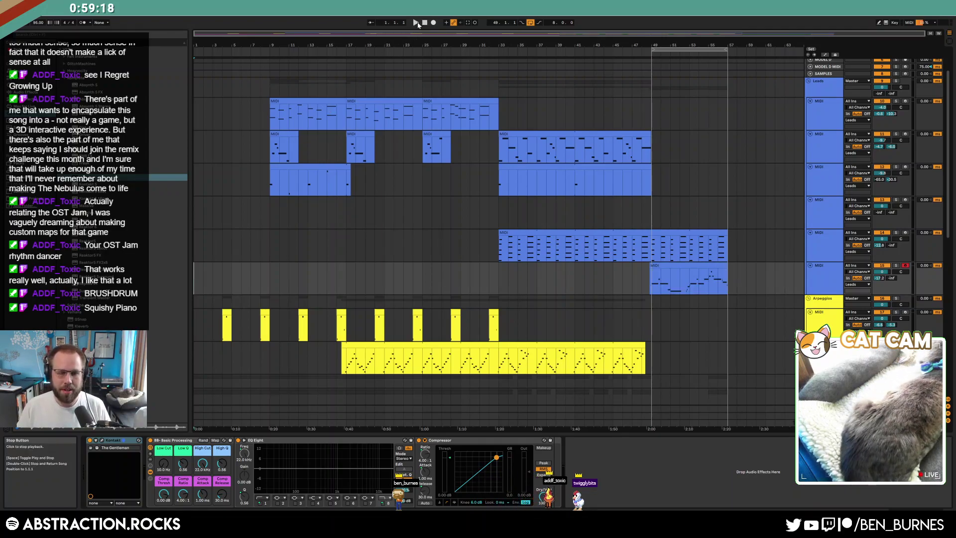
left_click(344, 278)
left_click_drag(345, 279, 377, 428)
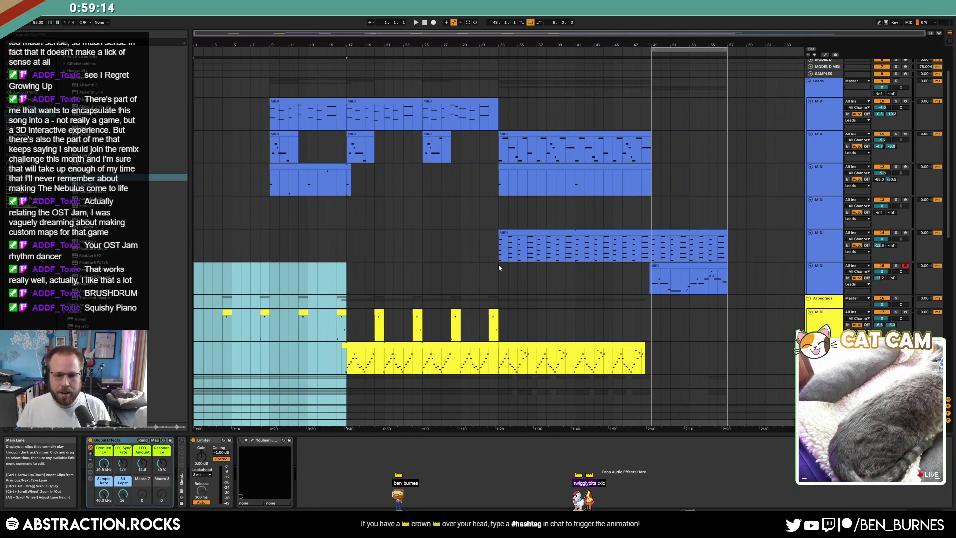
scroll(499, 267, "down", 5)
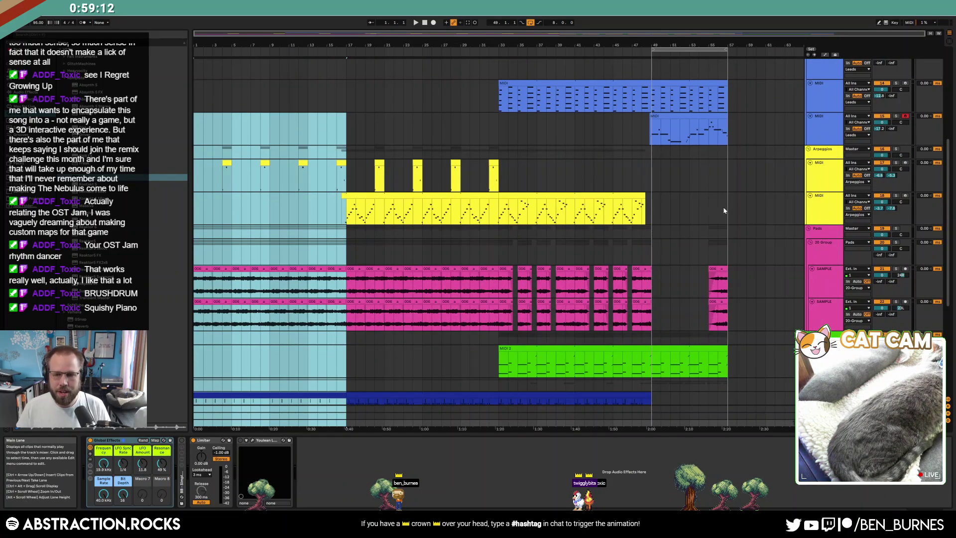
left_click(299, 284)
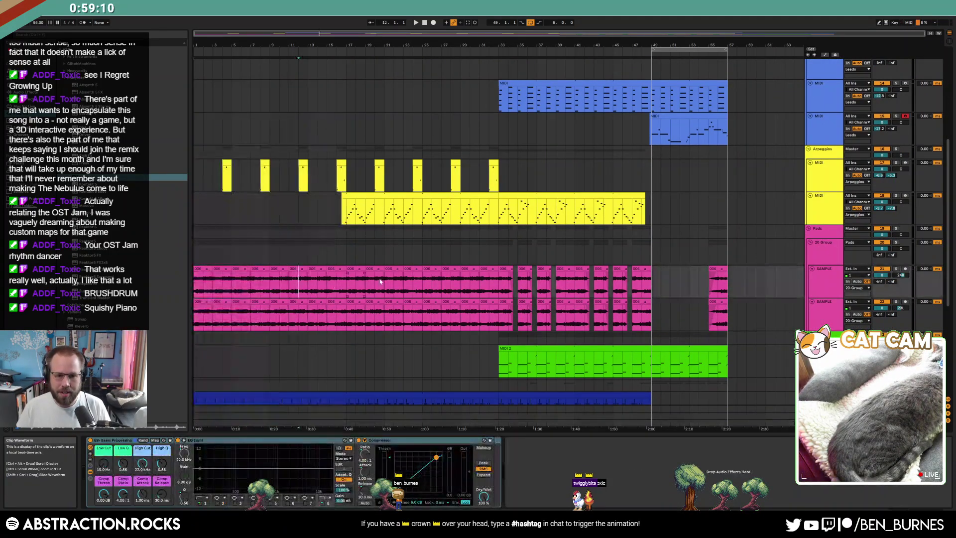
left_click_drag(494, 282, 647, 307)
left_click_drag(721, 304, 731, 301)
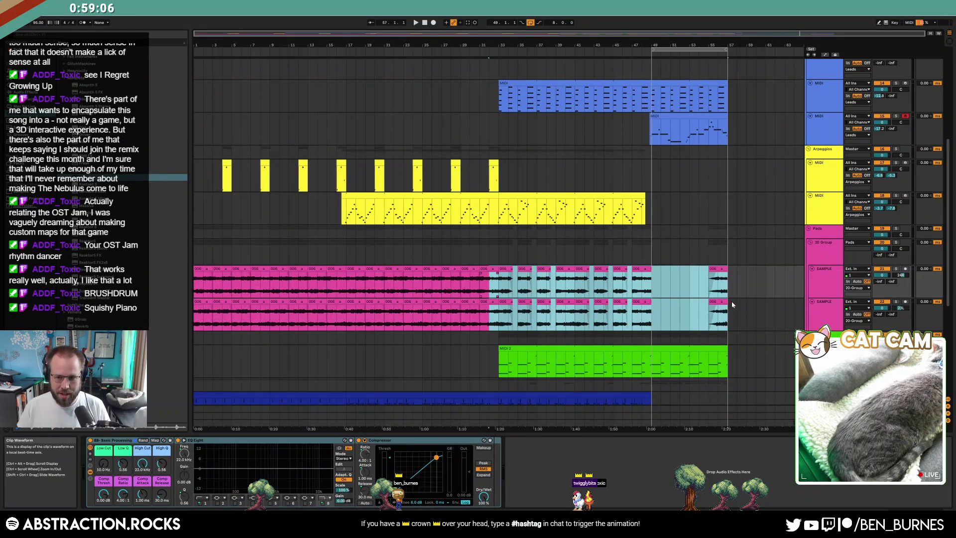
left_click(775, 296)
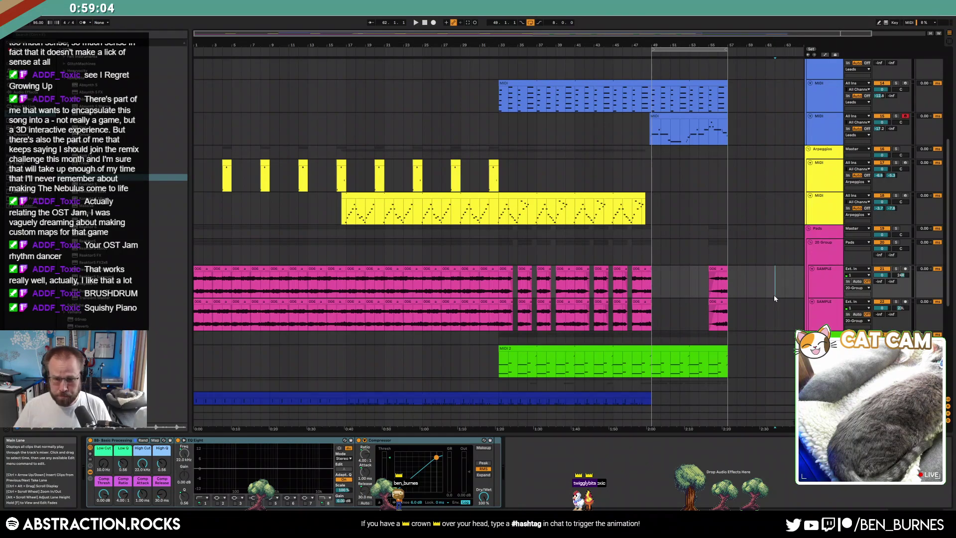
Create a two-bar clip on the drum rack track at bar 49 with a bass drum hit starting each bar.
scroll(703, 299, "down", 4)
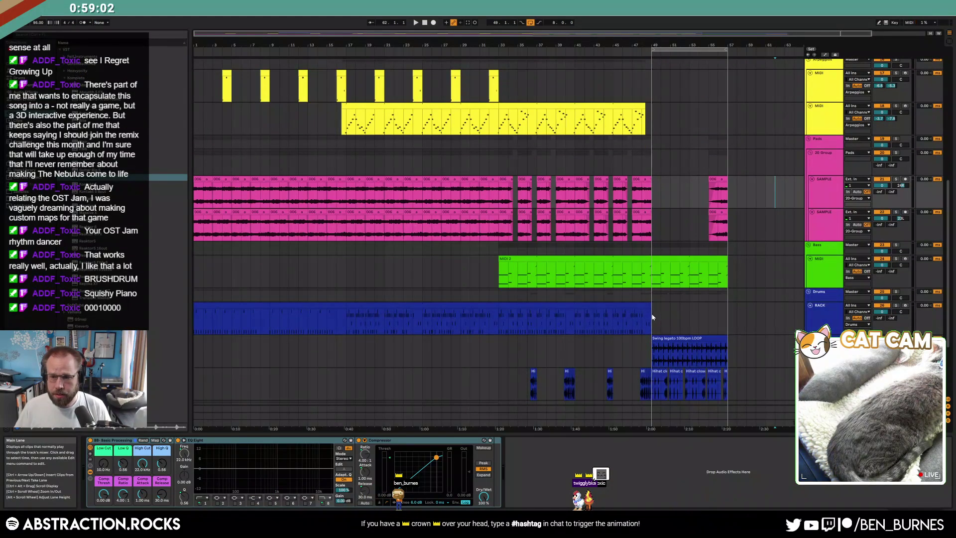
left_click(669, 318)
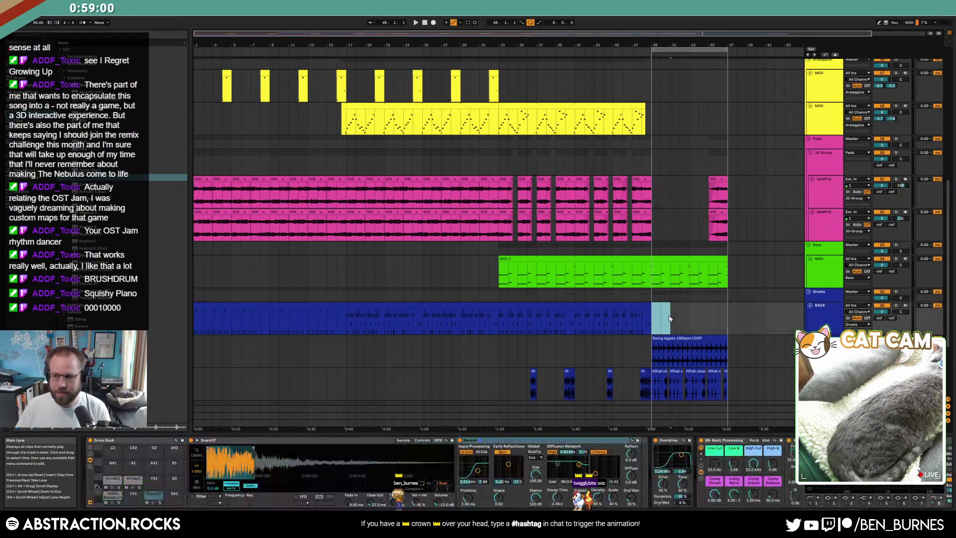
double_click(669, 319)
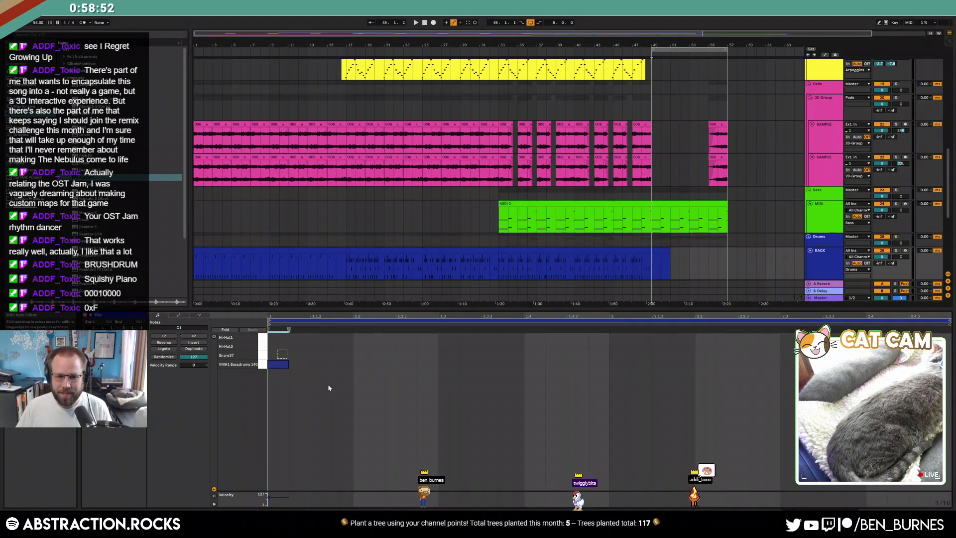
key("space")
left_click_drag(273, 350, 601, 393)
key("ctrl+d")
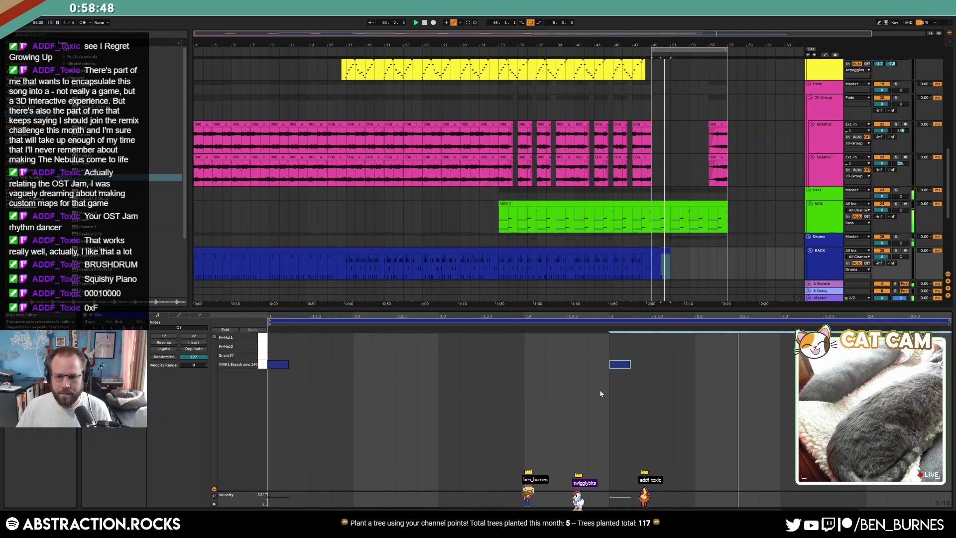
Add a bass drum hit near the end of each bar and extend the looping drum rack clip to bar 57.
double_click(575, 365)
left_click(547, 368)
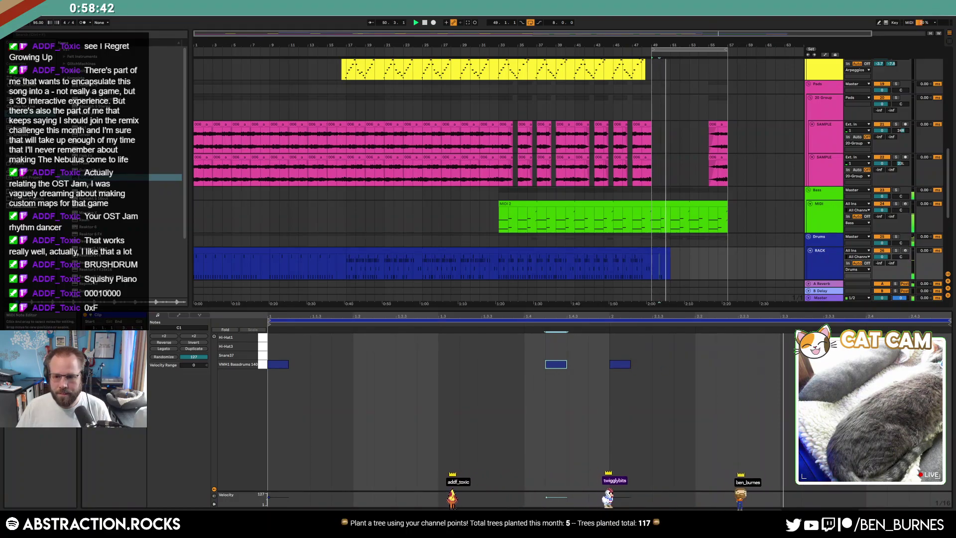
double_click(875, 364)
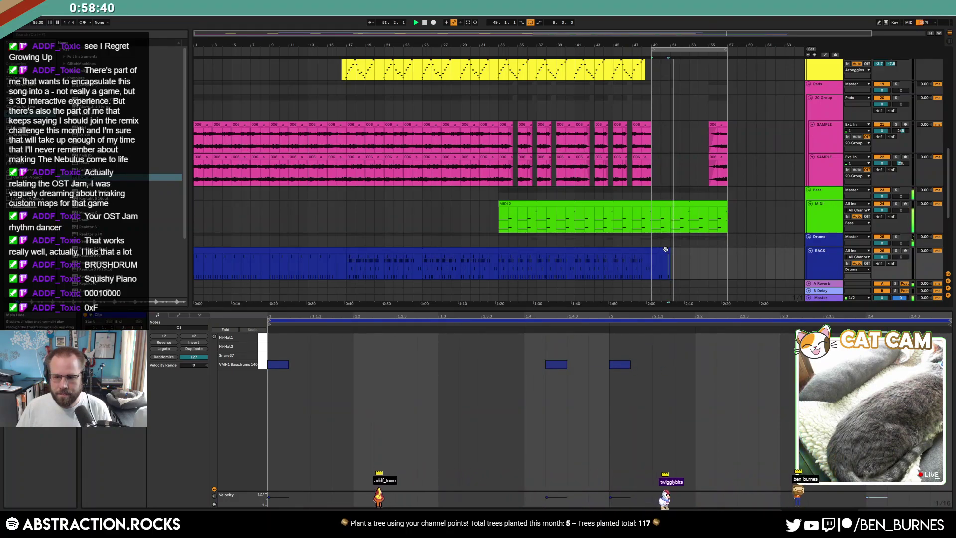
left_click_drag(666, 249, 728, 259)
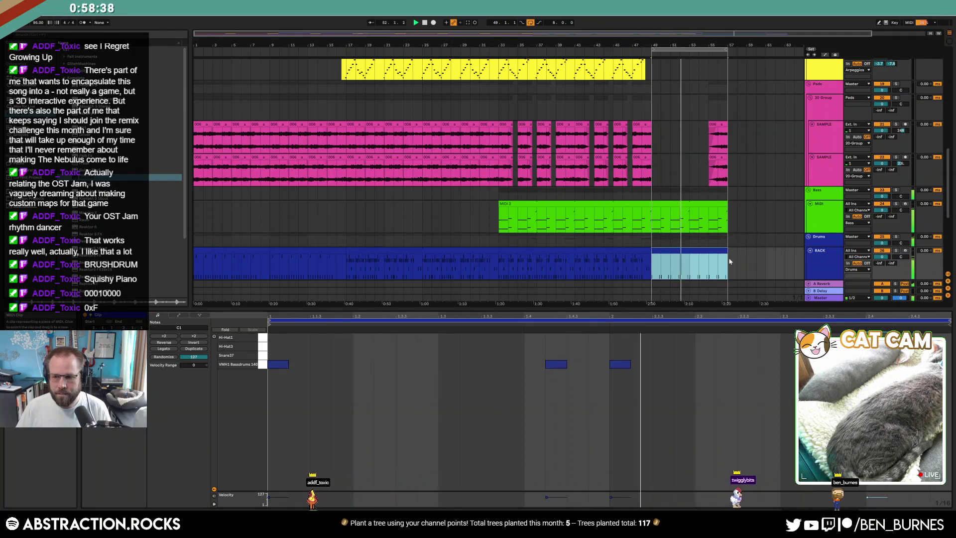
key("shift+Tab")
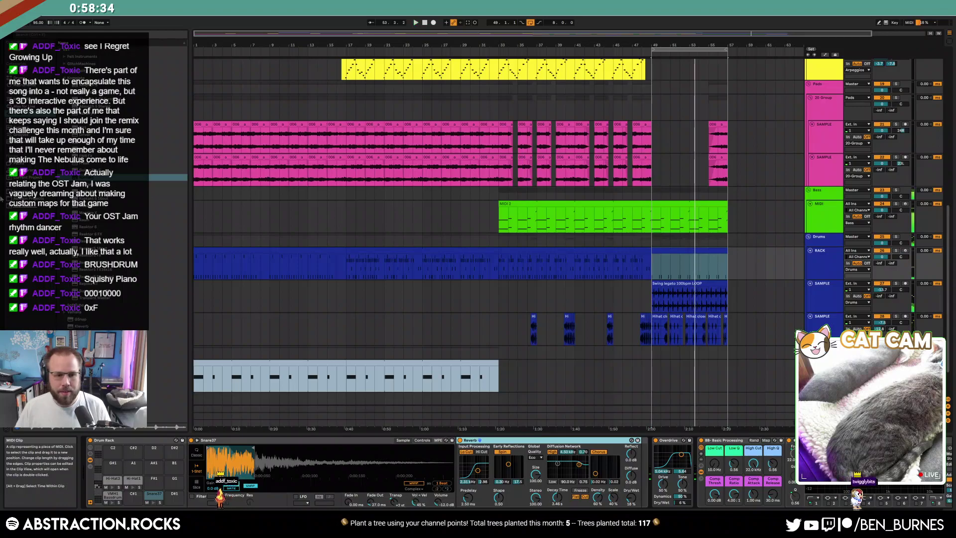
Collapse the current folders in the sample browser and find the drum sample folder containing the kick_OH recordings.
left_click(19, 192)
key("Left")
key("Left")
key("Left")
key("Left")
key("Left")
key("Left")
key("Left")
key("Left")
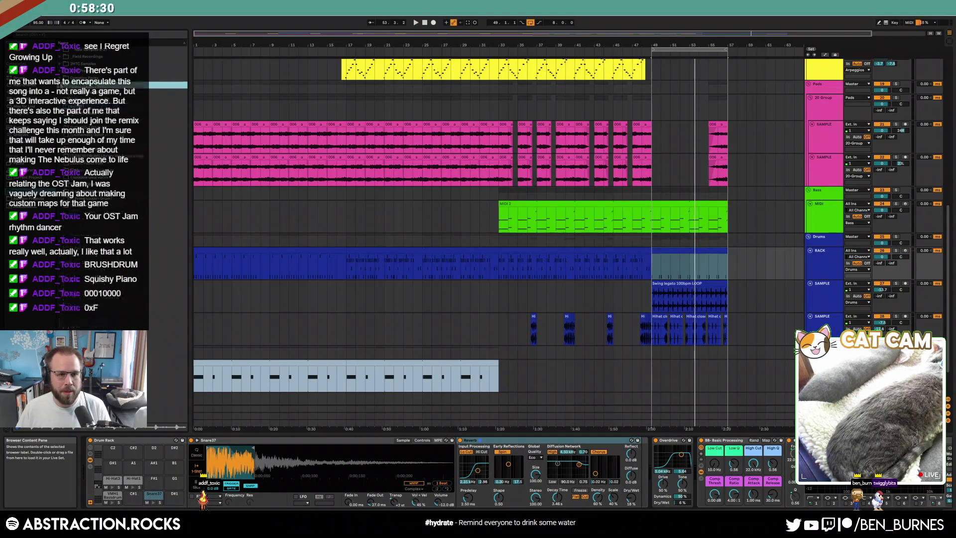
left_click(59, 85)
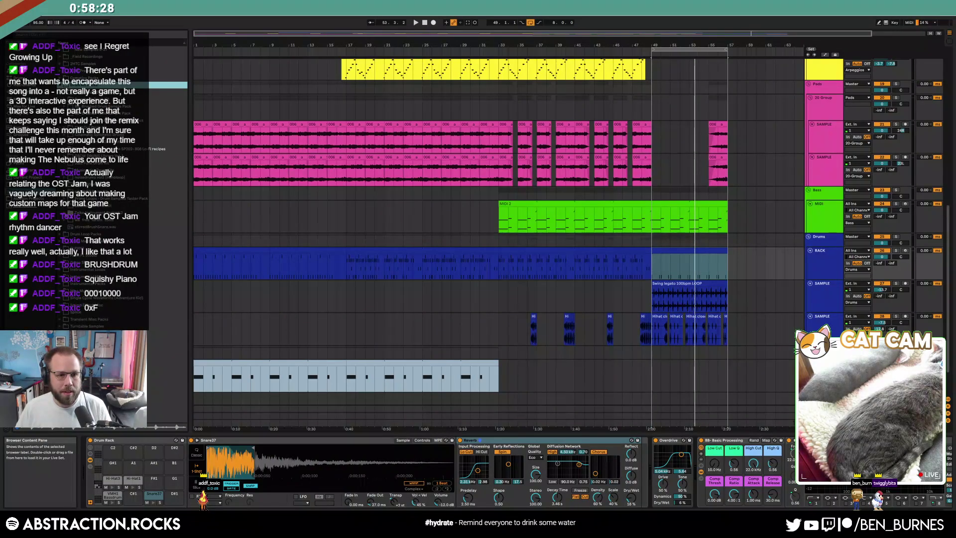
left_click(66, 206)
left_click_drag(185, 77, 180, 255)
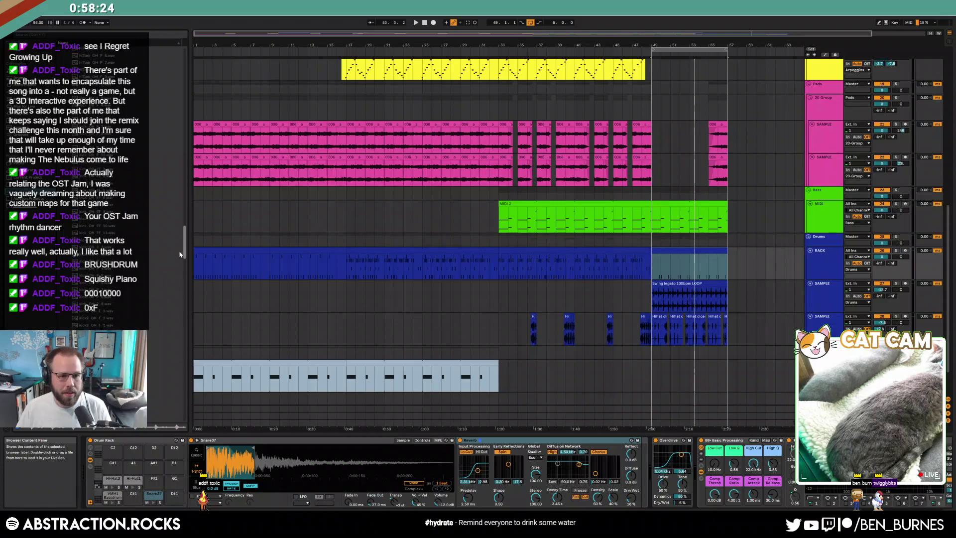
Audition several kick samples and load kick_OH_F_8 onto a free pad of the drum rack.
left_click(99, 212)
left_click(100, 176)
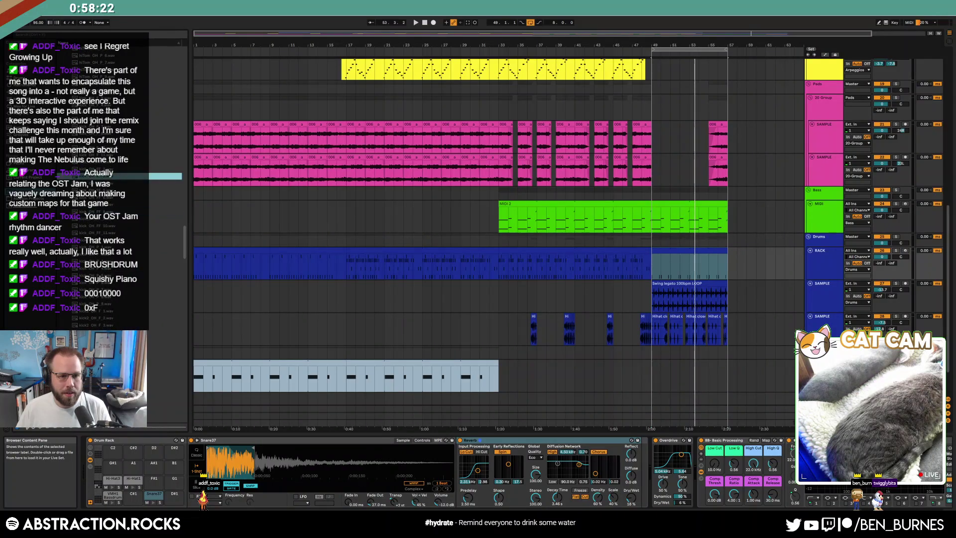
left_click(121, 155)
left_click(119, 134)
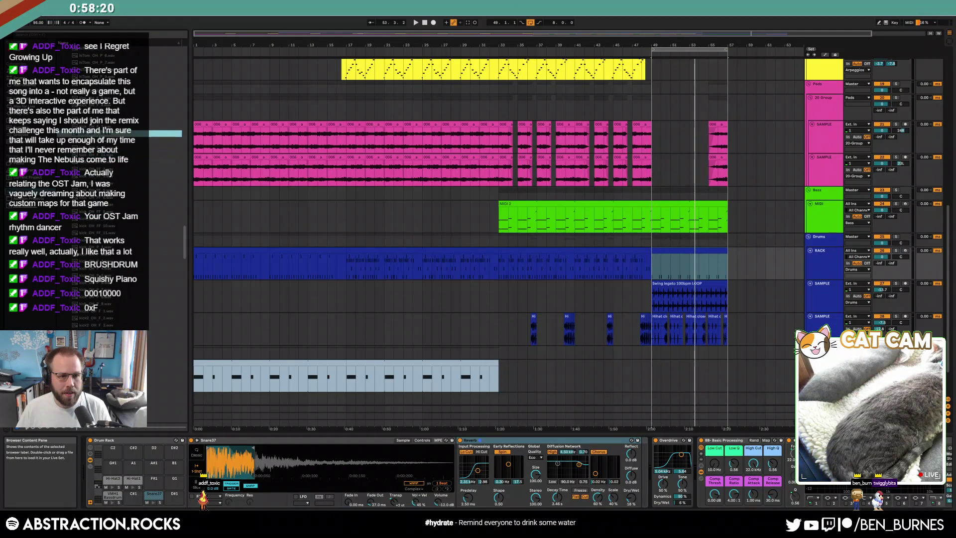
Move the clip's bass drum notes up to the kick_OH_F_8 lane and play back the section from bar 49.
left_click(695, 253)
double_click(695, 253)
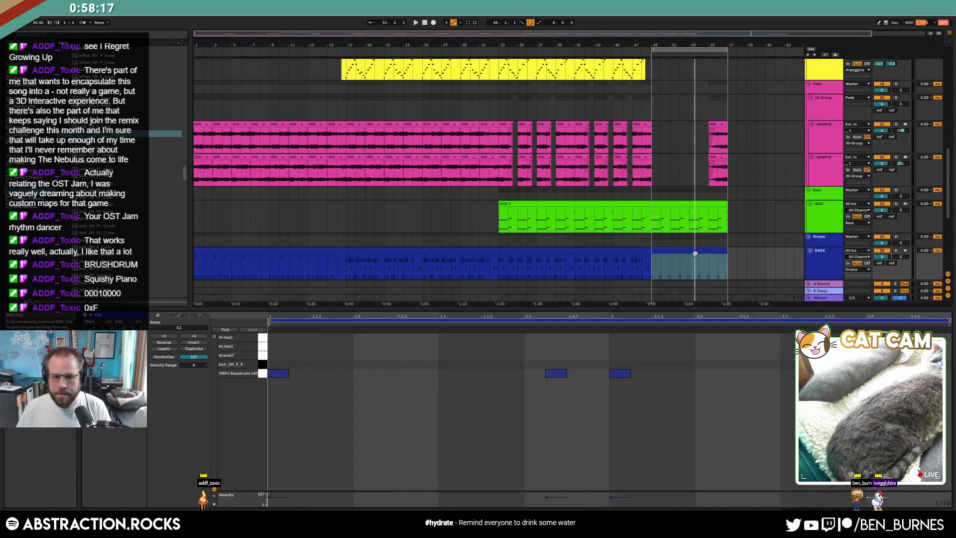
left_click(257, 373)
key("Up")
key("space")
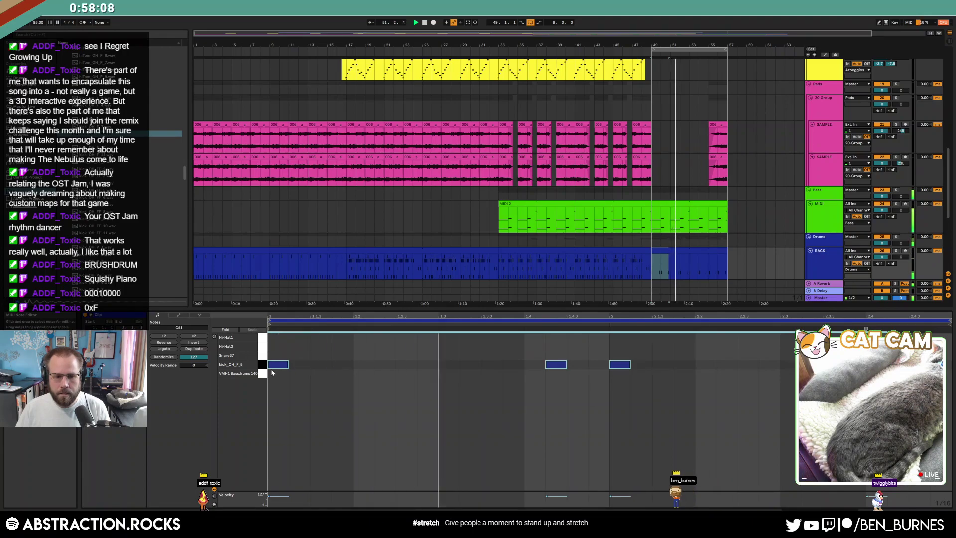
Try layering the kick by copying all kick_OH_F_8 notes onto the VMH1 Bassdrums lane below.
key("shift+Tab")
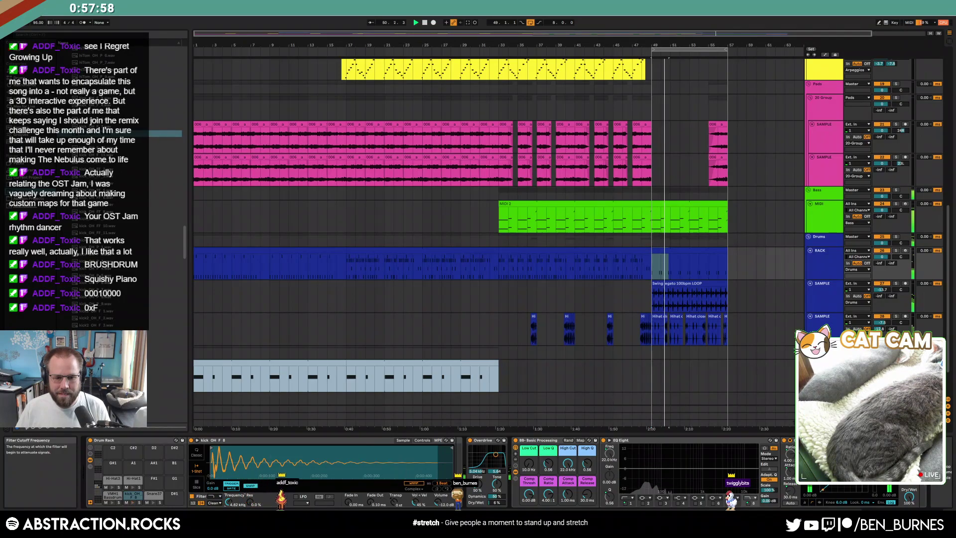
double_click(717, 264)
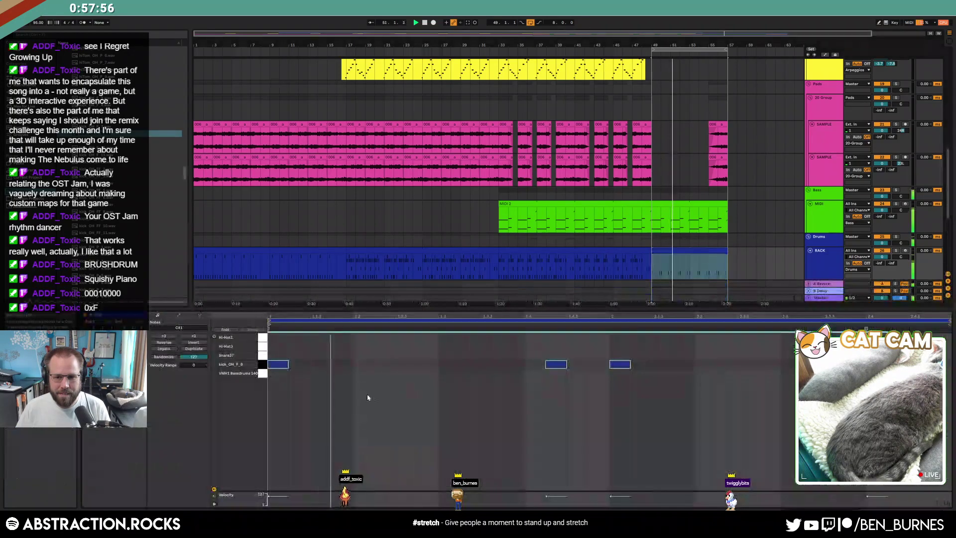
left_click(272, 364)
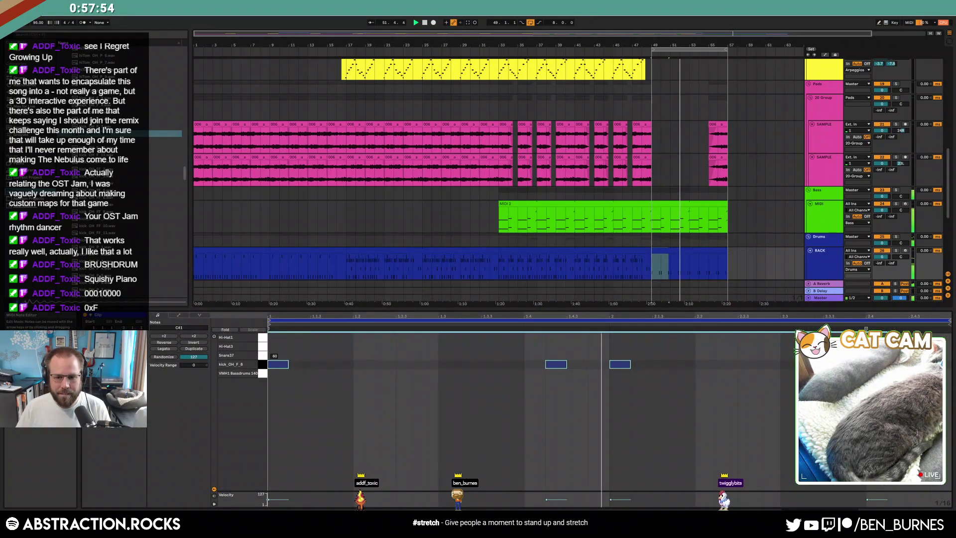
left_click_drag(272, 367, 273, 361)
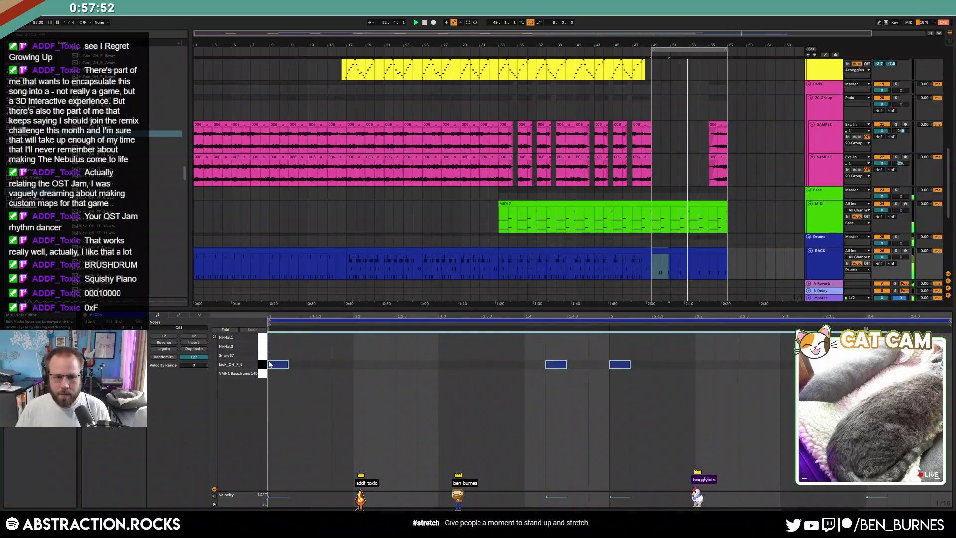
key("ctrl+v")
key("Down")
left_click_drag(274, 373, 274, 385)
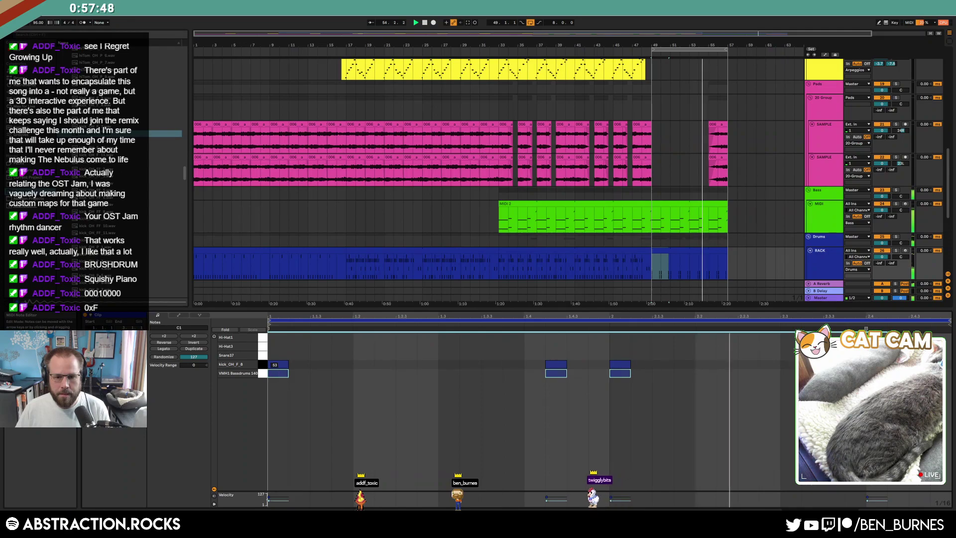
Audition the kick_OH_F_8 pad, move the sample's end point earlier and lengthen its fade-out.
key("shift+Tab")
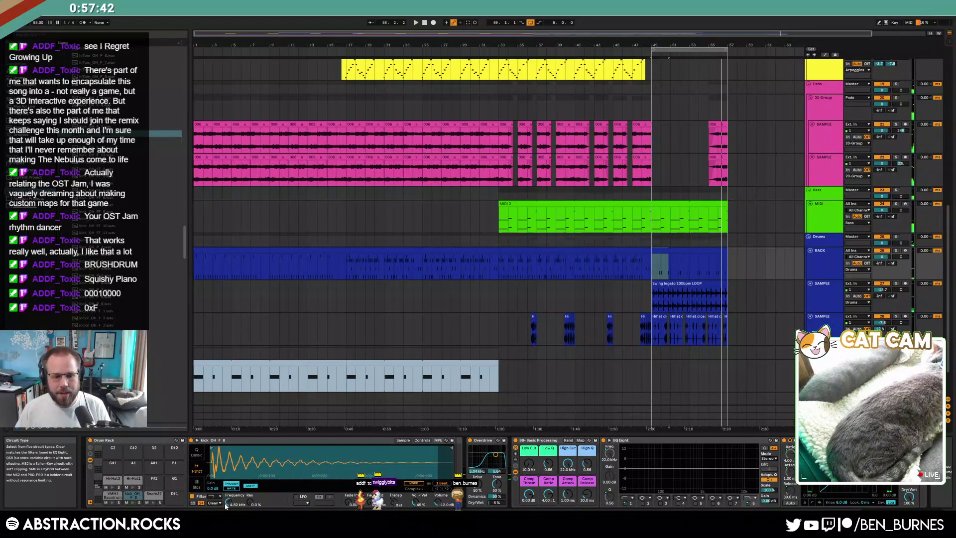
left_click(134, 504)
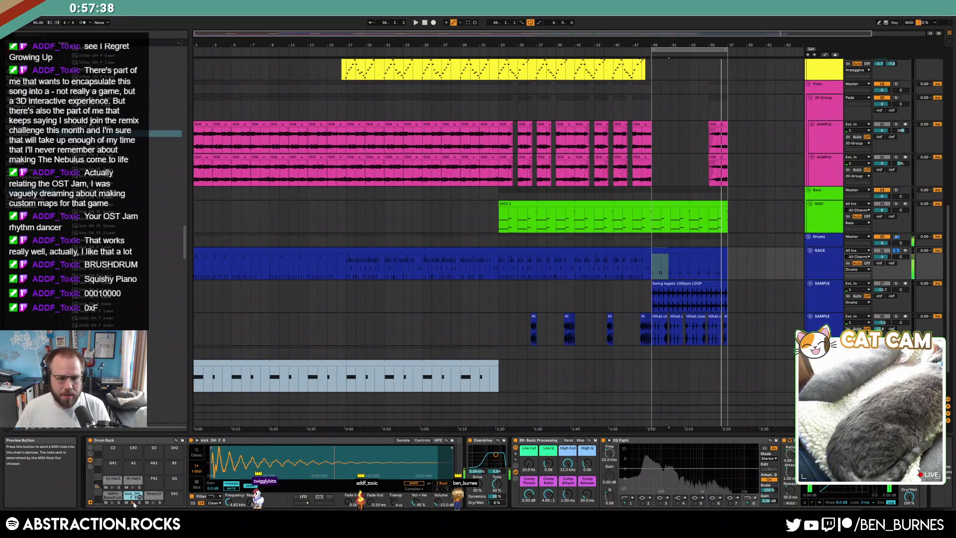
left_click_drag(451, 448, 310, 449)
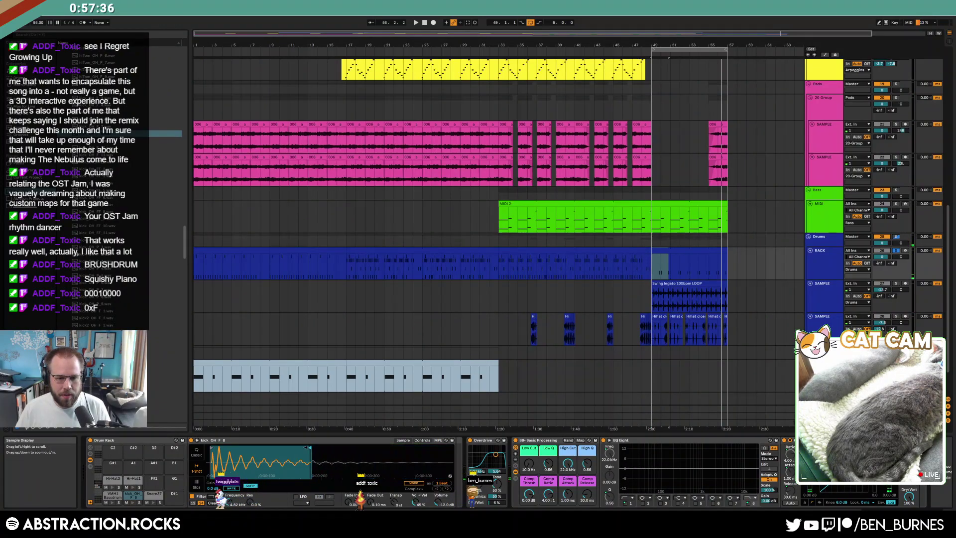
left_click_drag(371, 503, 371, 500)
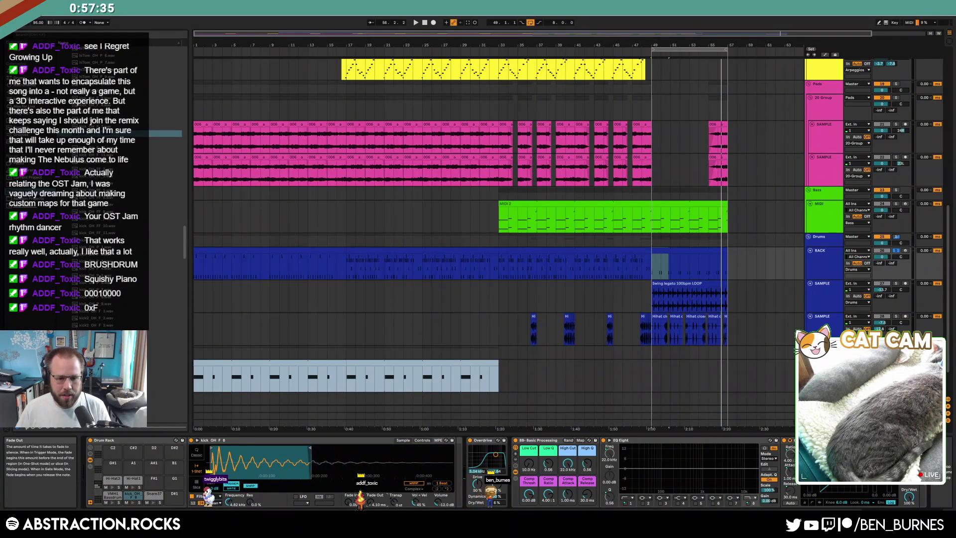
Trim the end of the kick_OH_F_8 sample further and raise its filter frequency, checking the sound in playback.
left_click(133, 503)
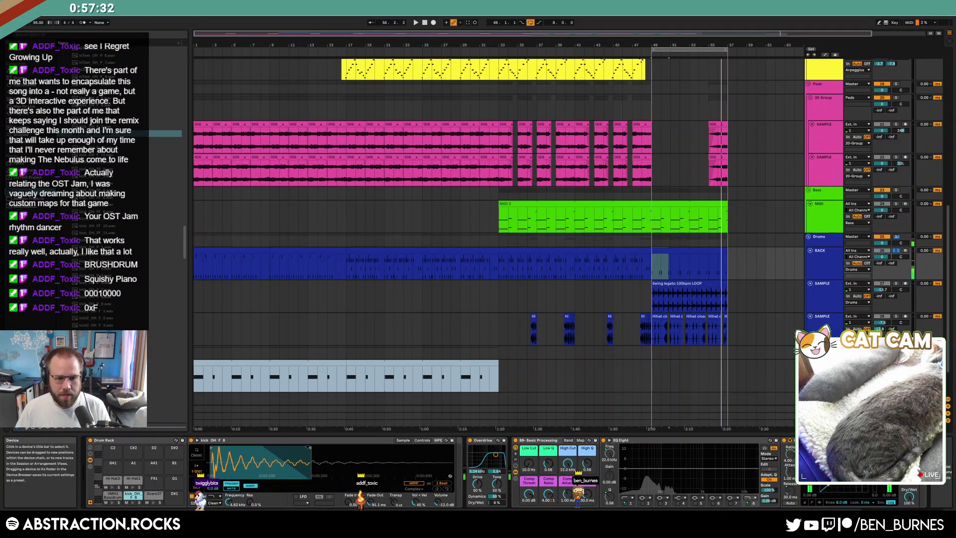
left_click_drag(310, 449, 293, 449)
left_click(133, 505)
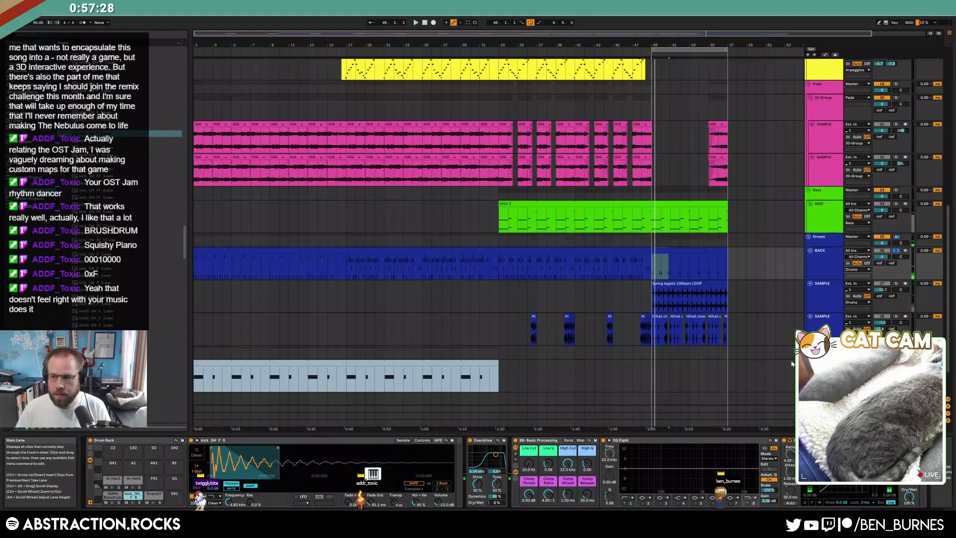
key("space")
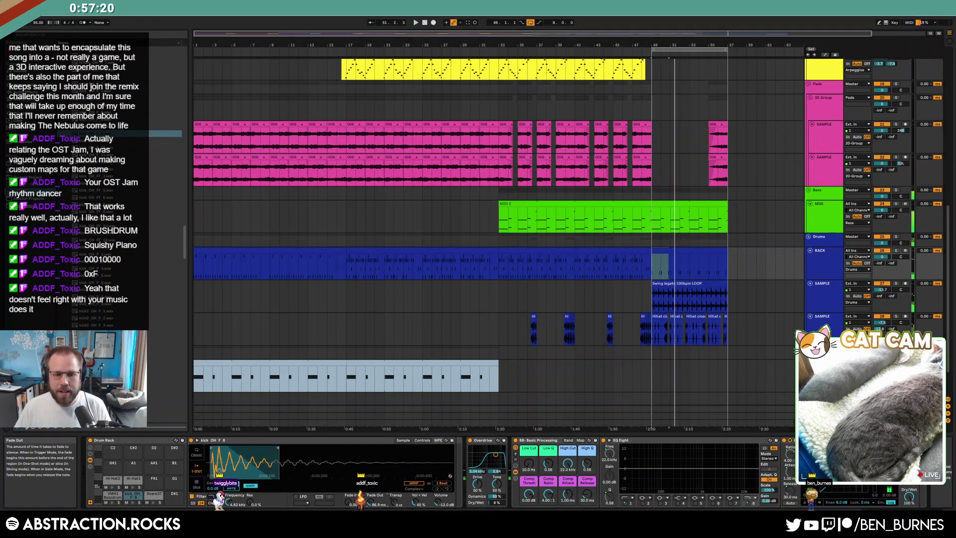
left_click_drag(227, 509, 228, 490)
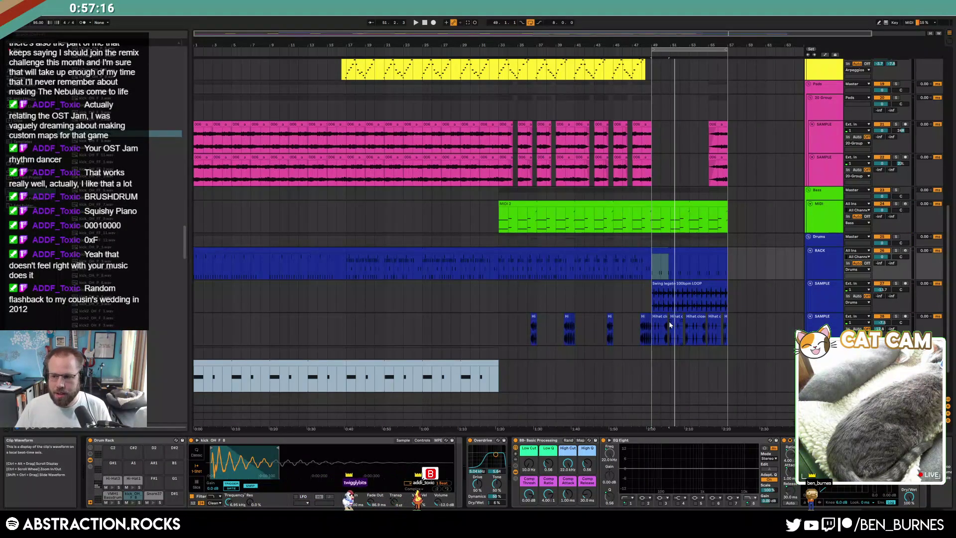
Browse the sample folders for a tap sound and load Tap 3 - LW onto a free pad of the drum rack.
left_click(685, 250)
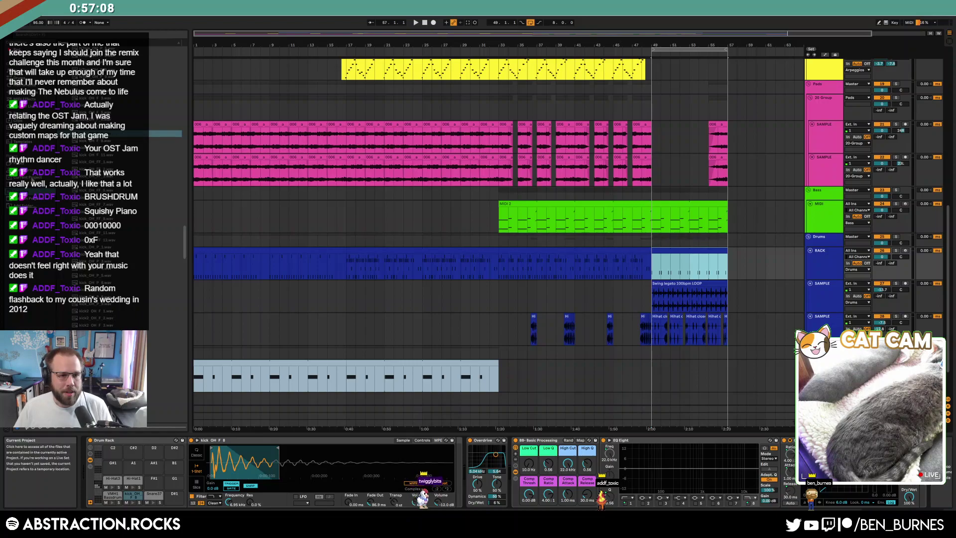
left_click_drag(185, 241, 199, 60)
left_click(60, 86)
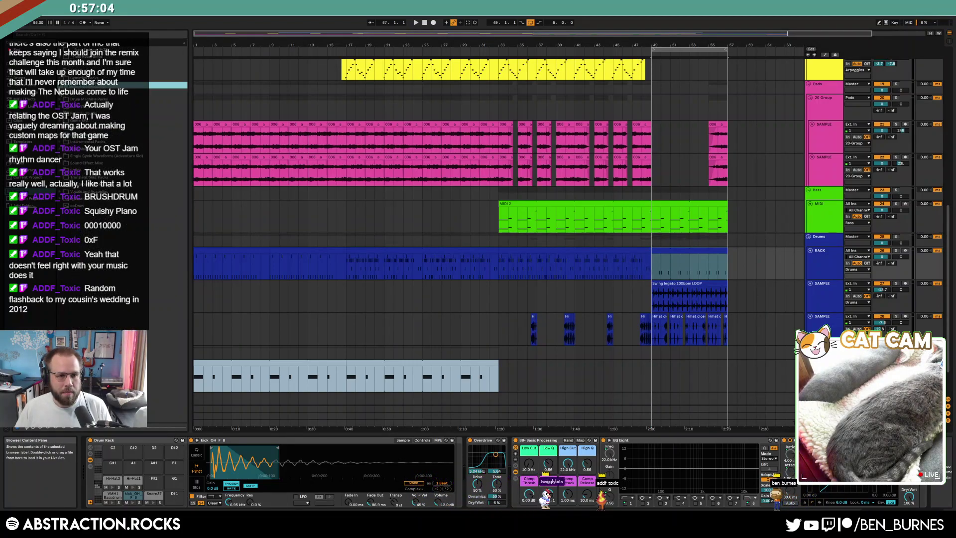
left_click(59, 85)
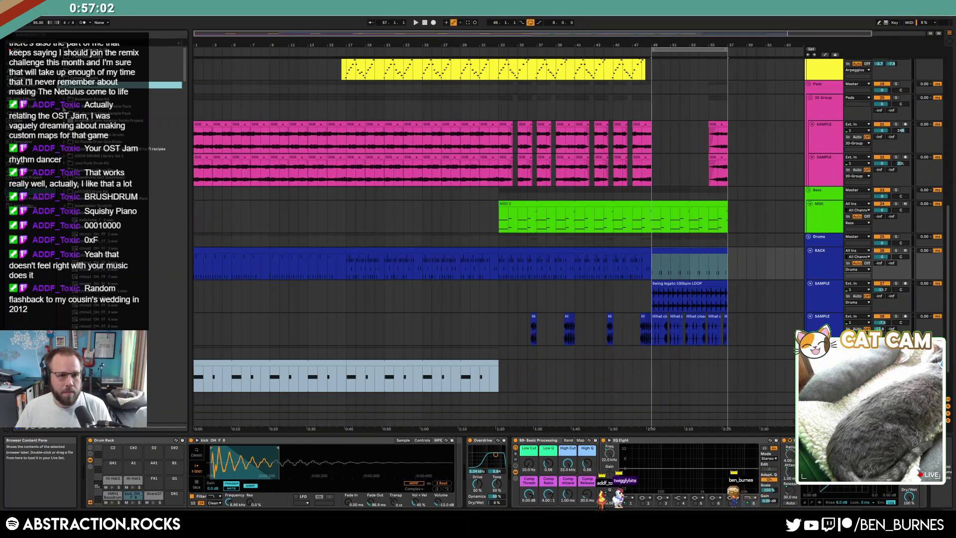
left_click(64, 107)
left_click(68, 115)
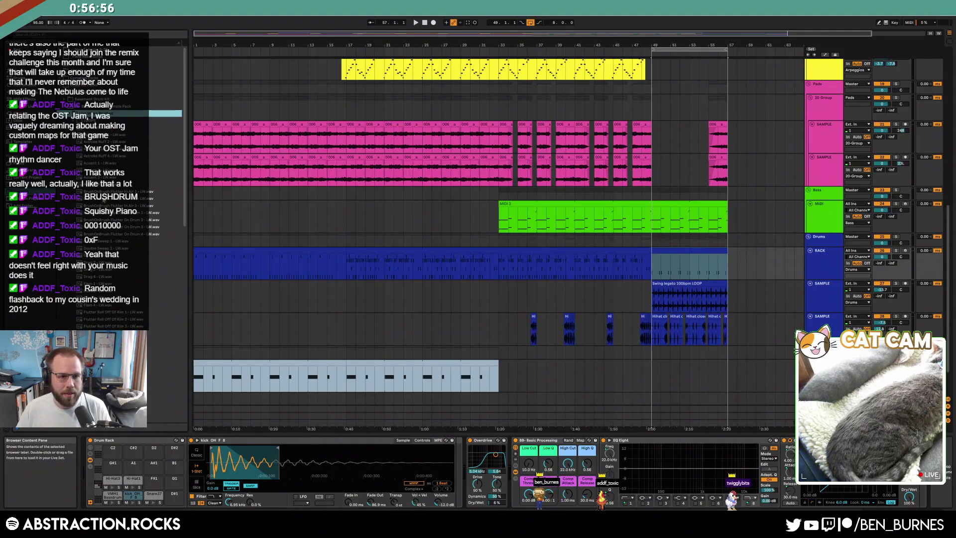
scroll(183, 179, "down", 10)
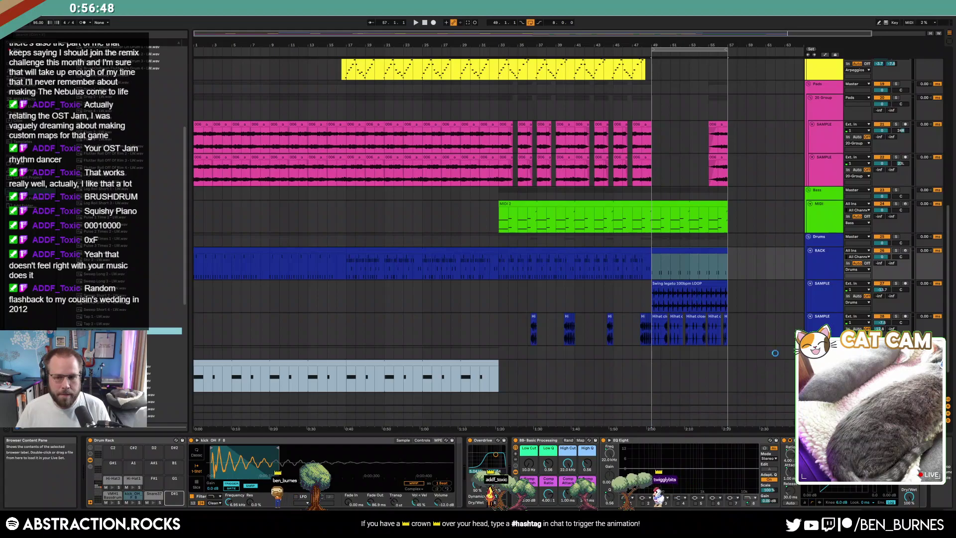
Add a Tap 3 - LW hit on beat 2 of the drum clip's first bar and duplicate it onto beat 4 and the next bar's beat 2.
double_click(346, 368)
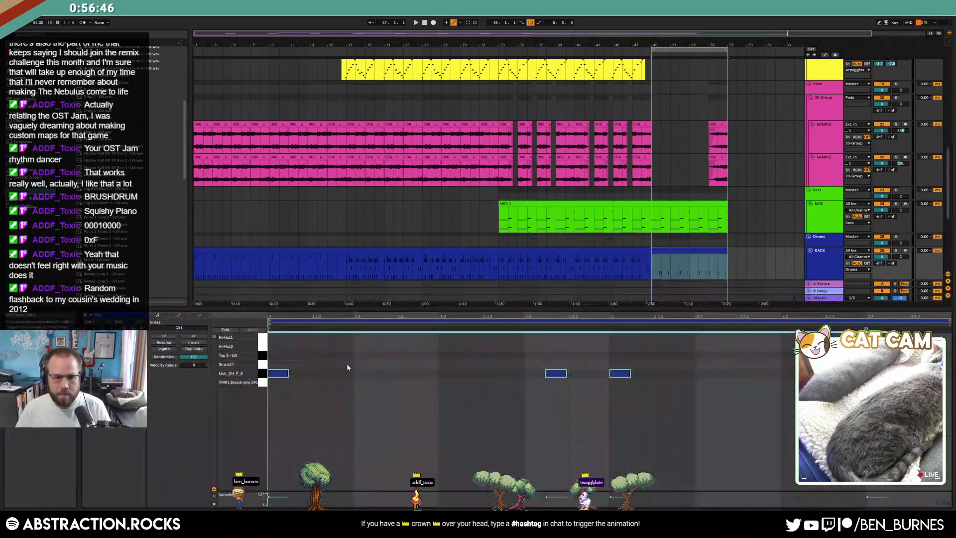
double_click(358, 354)
key("space")
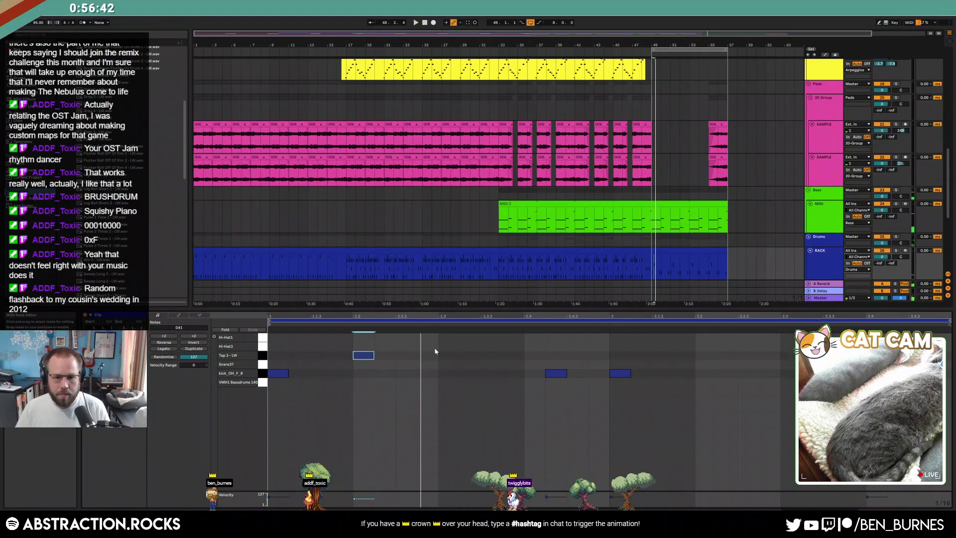
left_click_drag(435, 345, 272, 365)
key("ctrl+d")
key("ctrl+d")
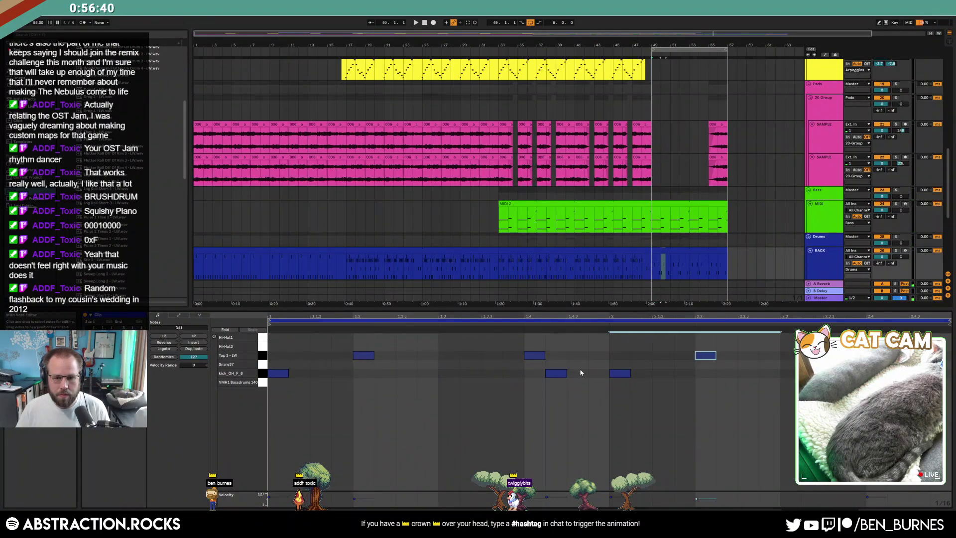
Copy a Tap 3 - LW hit to the second bar's beat 4 and place an extra, slightly late hit after the first bar's beat 4.
left_click_drag(600, 359, 578, 359)
key("space")
left_click(703, 356)
left_click_drag(741, 357, 874, 356)
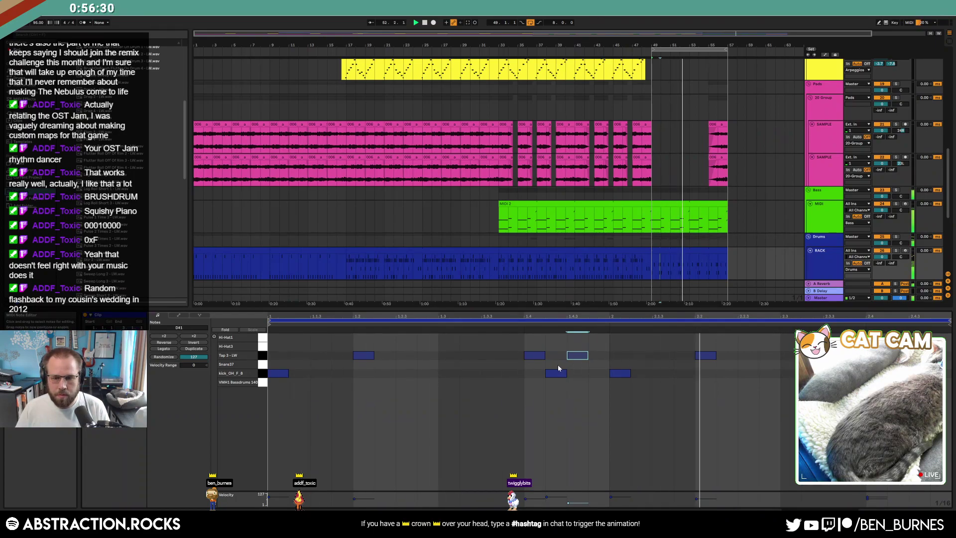
left_click_drag(580, 359, 593, 362)
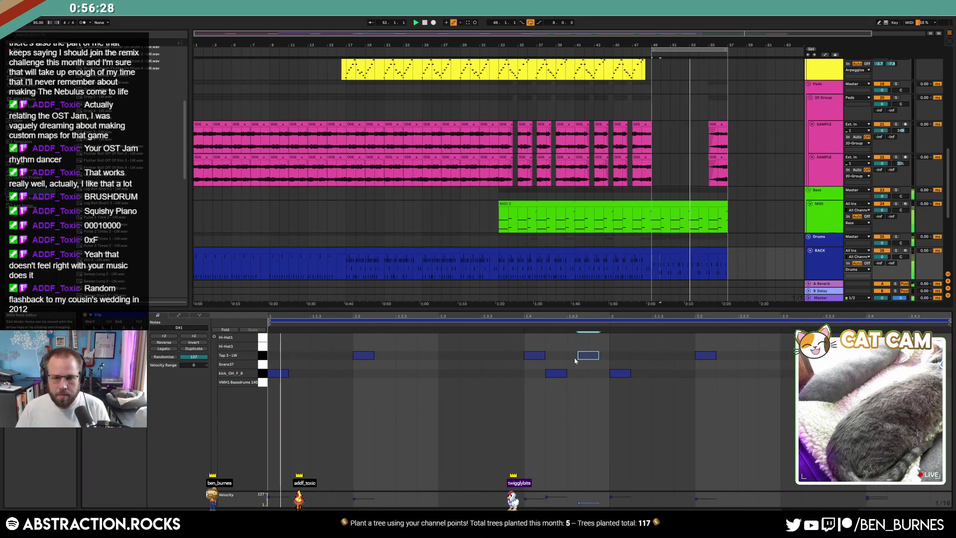
Lower the velocity of the Tap 3 - LW hits in the drum clip.
left_click_drag(353, 341, 561, 368)
left_click_drag(705, 356, 705, 374)
left_click_drag(877, 355, 877, 383)
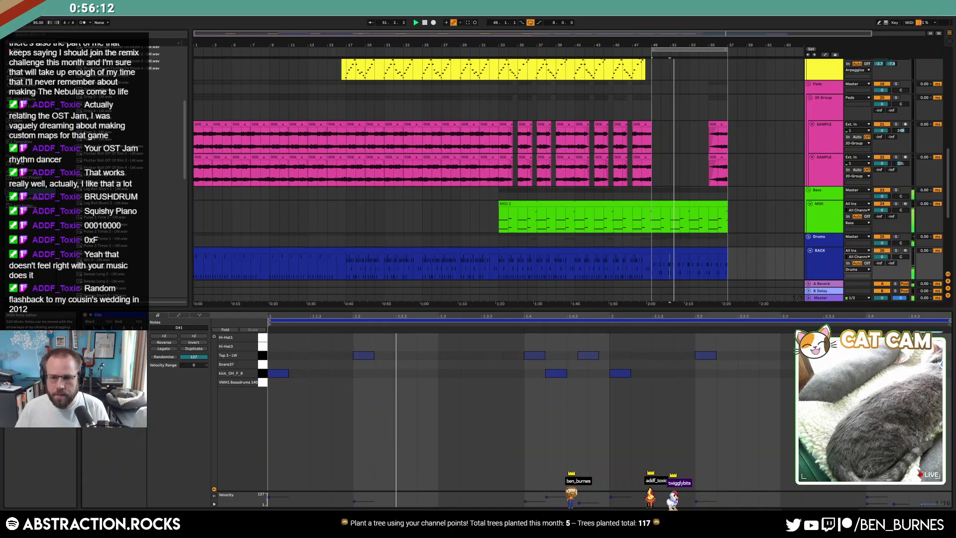
key("shift+Tab")
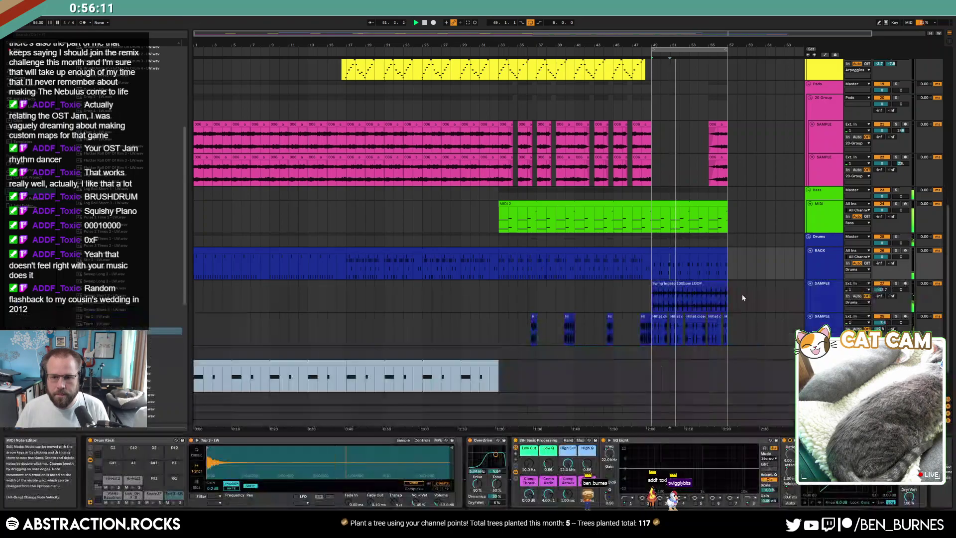
Nudge the Tap 3 - LW hit on beat 4 of the drum clip's first bar slightly earlier.
double_click(683, 250)
left_click(533, 355)
left_click_drag(533, 356, 529, 356)
key("shift+Tab")
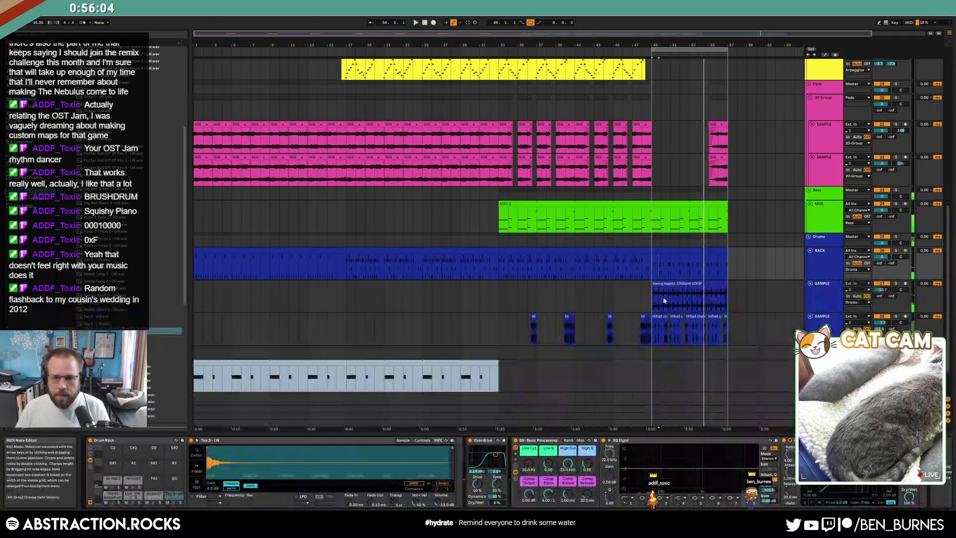
Raise the low cut on the Swing legato 100bpm LOOP track to 220 Hz and play the Drums group soloed.
left_click(676, 285)
key("space")
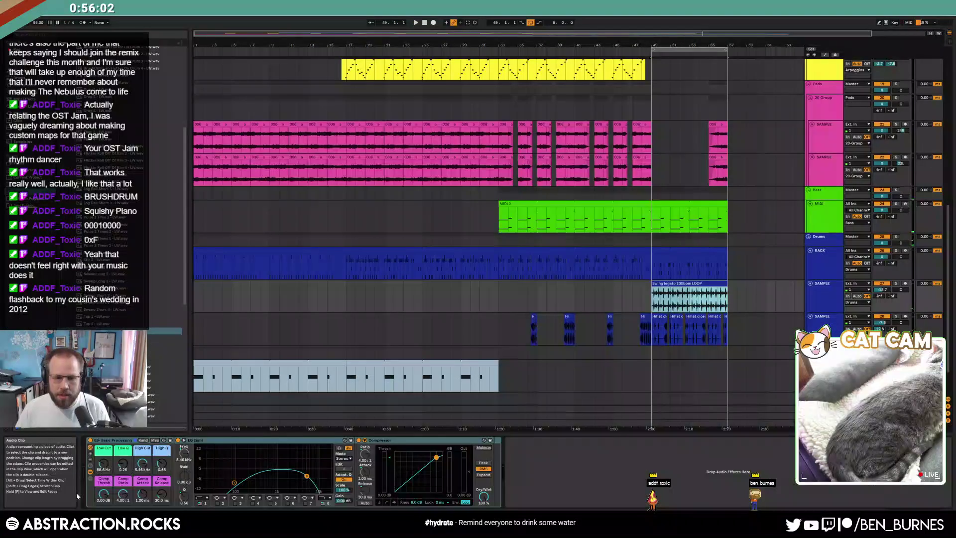
left_click(235, 483)
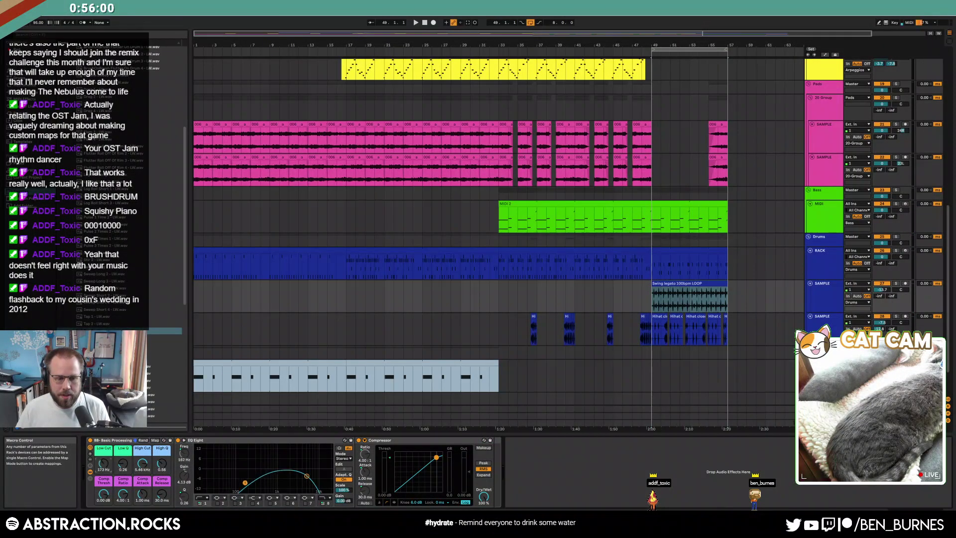
key("space")
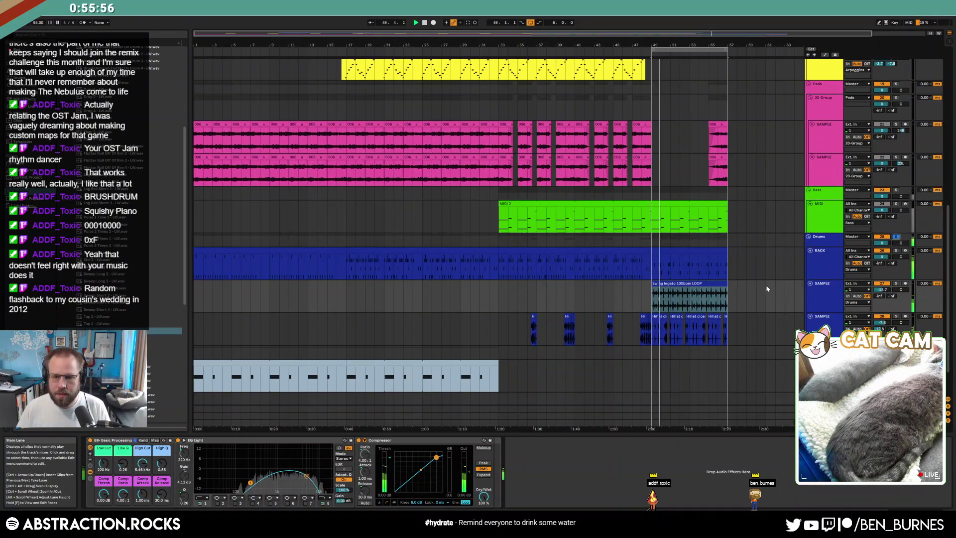
Move the drum clip's kick_OH_F_8 notes down to the VMH1 Bassdrums lane and turn off the Drums group's solo.
scroll(768, 288, "up", 5)
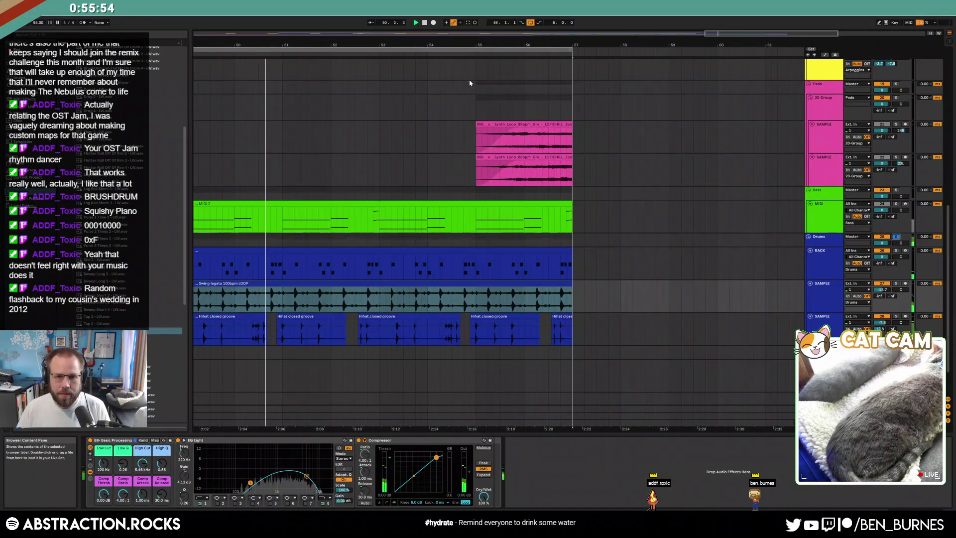
left_click_drag(727, 34, 690, 33)
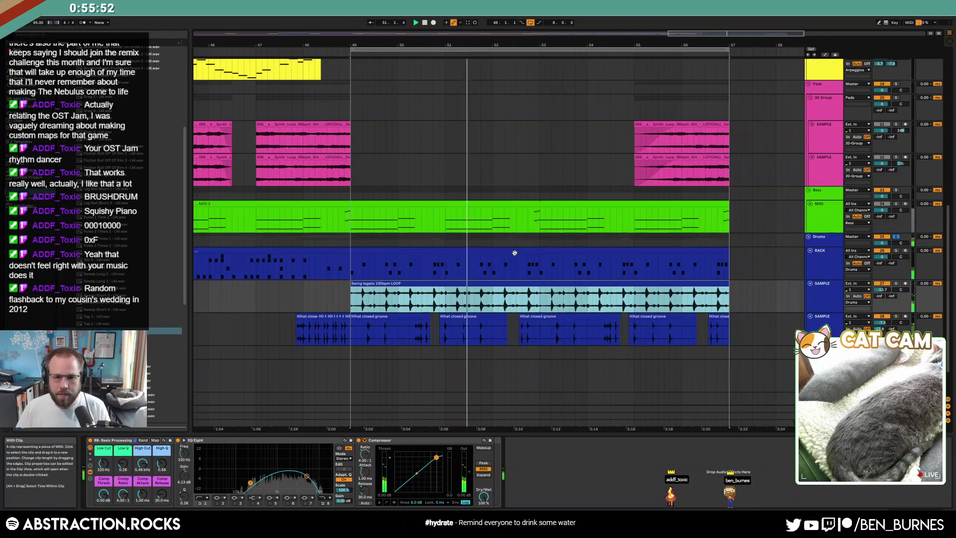
key("Up")
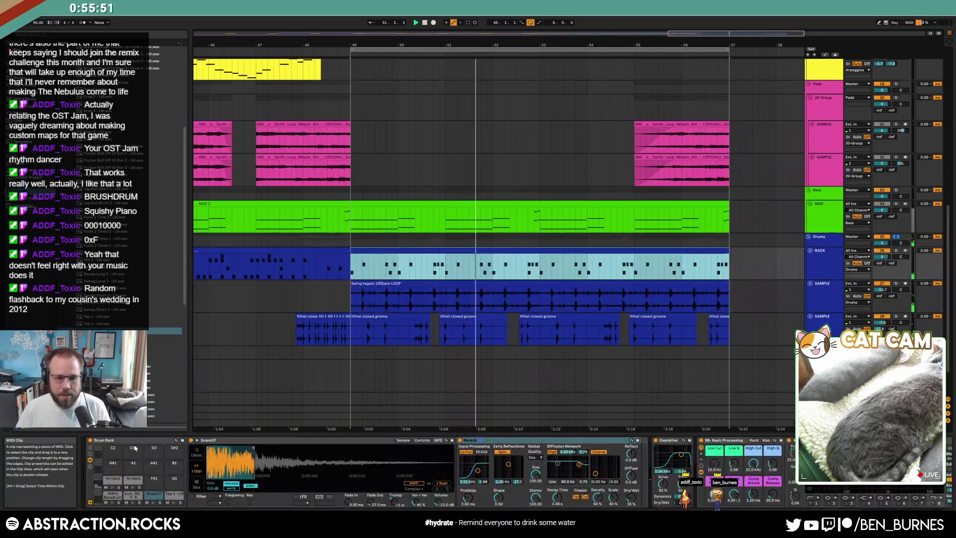
left_click(132, 496)
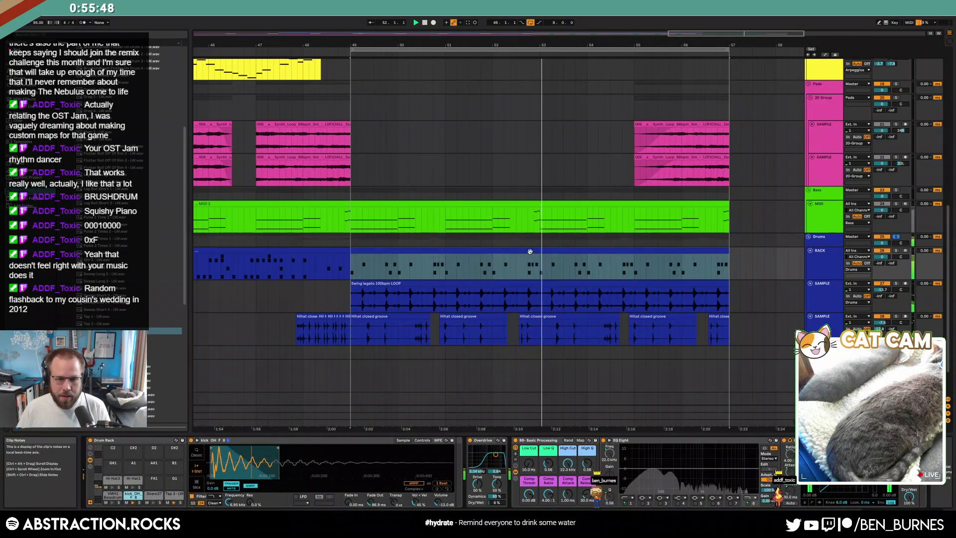
double_click(487, 278)
left_click(263, 376)
key("Down")
key("shift+Tab")
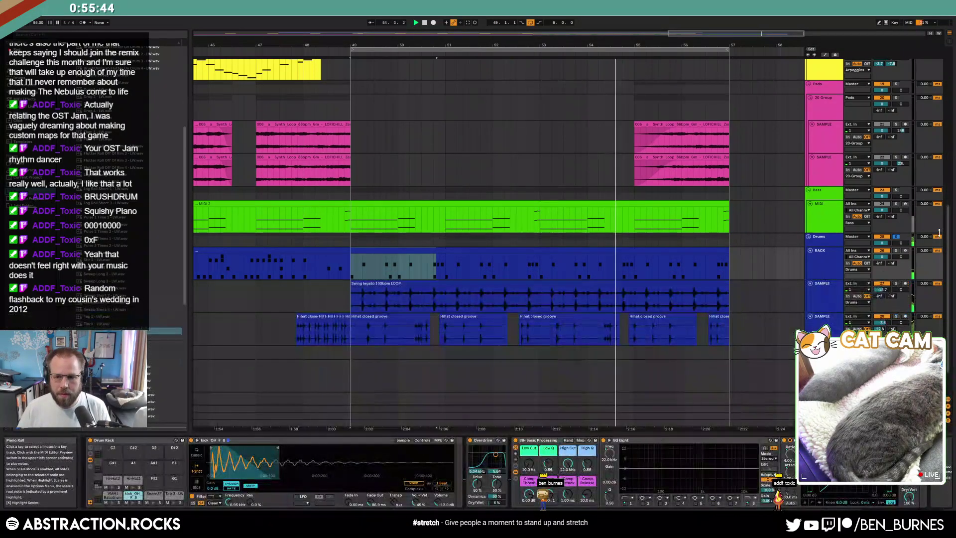
left_click(896, 237)
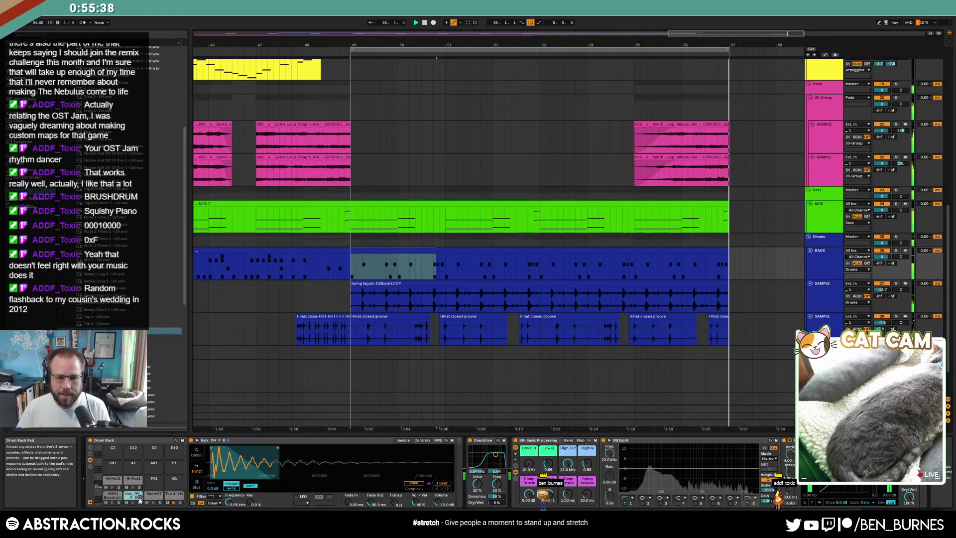
Delete the kick_OH_F_8 pad from the drum rack.
key("Delete")
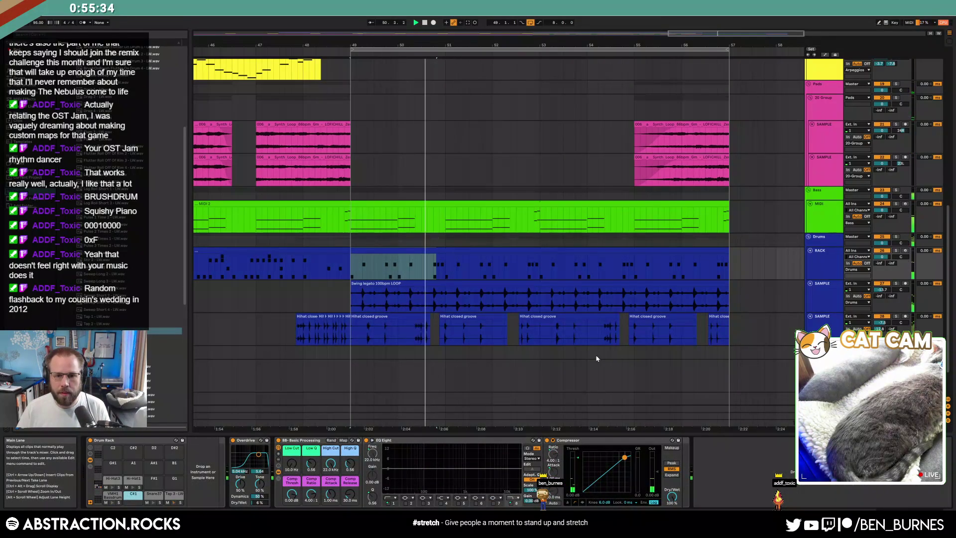
Try to add a transposed copy of the two F notes ahead of bar 3 in the looping bass clip.
double_click(445, 202)
left_click(504, 391)
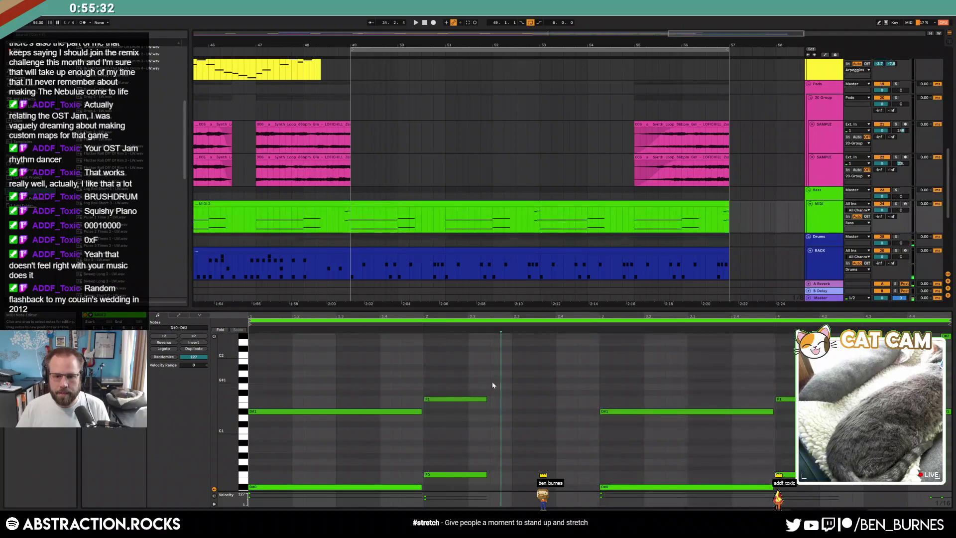
left_click_drag(447, 405, 556, 385)
left_click(426, 372)
key("ctrl+v")
left_click_drag(579, 364, 562, 466)
key("shift+Left")
key("Right")
key("Up")
key("Up")
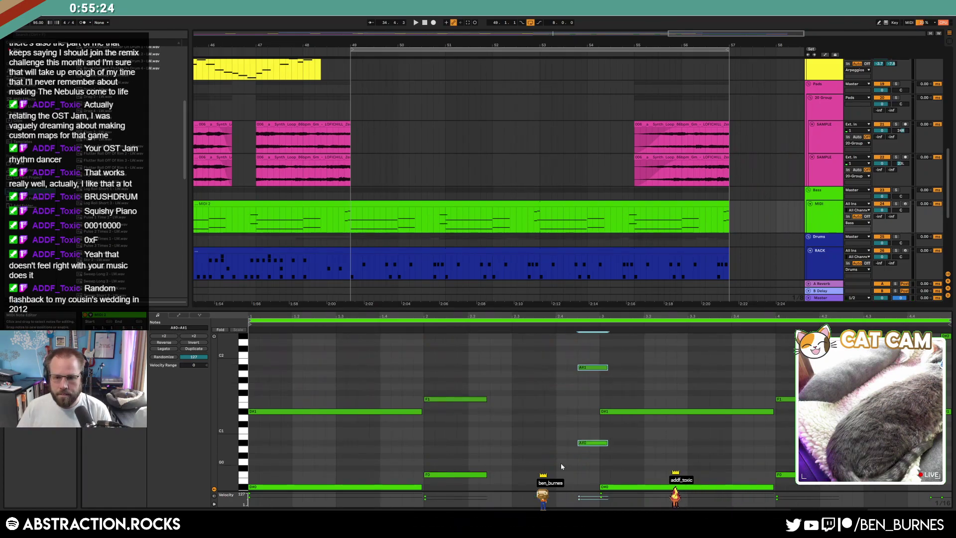
key("shift+Right")
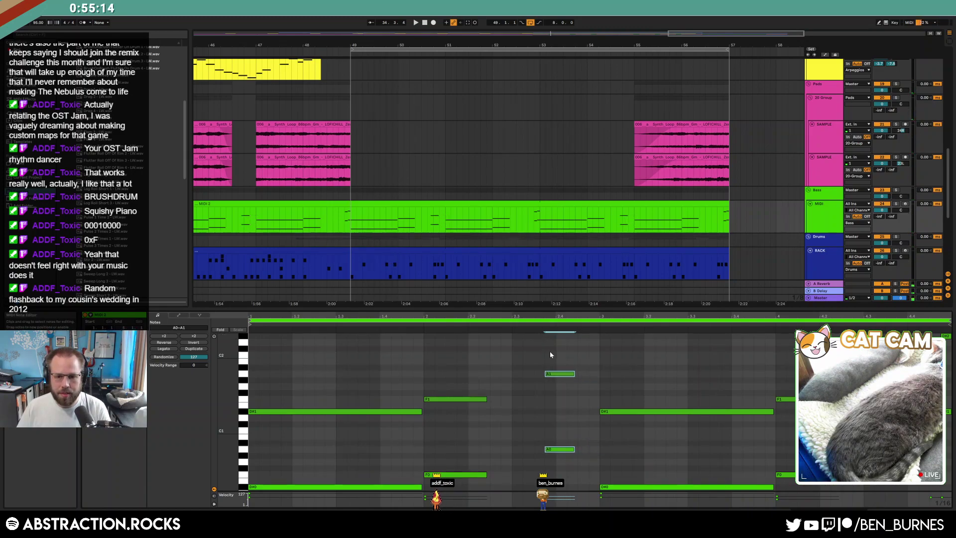
Split the bass clip at bar 49 and paste its bar 2 F notes ahead of bar 3, raised to A#0 and A#1.
left_click_drag(357, 229, 749, 221)
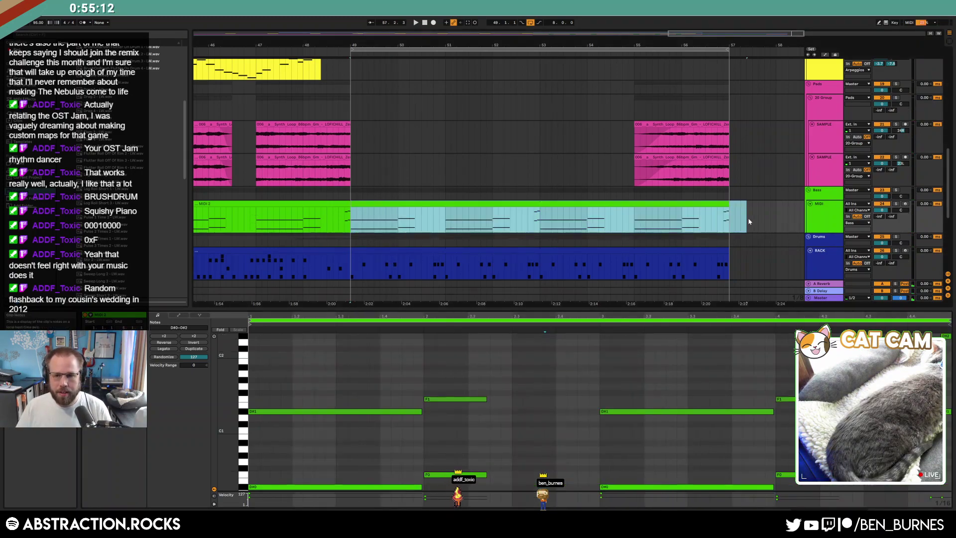
left_click_drag(503, 384, 449, 478)
key("ctrl+c")
left_click(557, 362)
key("ctrl+v")
key("Up")
key("Up")
key("Up")
key("Up")
key("Up")
Adjust the length of the pasted A#0 and A#1 notes so they run from 2.4 to the start of bar 3.
key("shift+Left")
key("shift+Left")
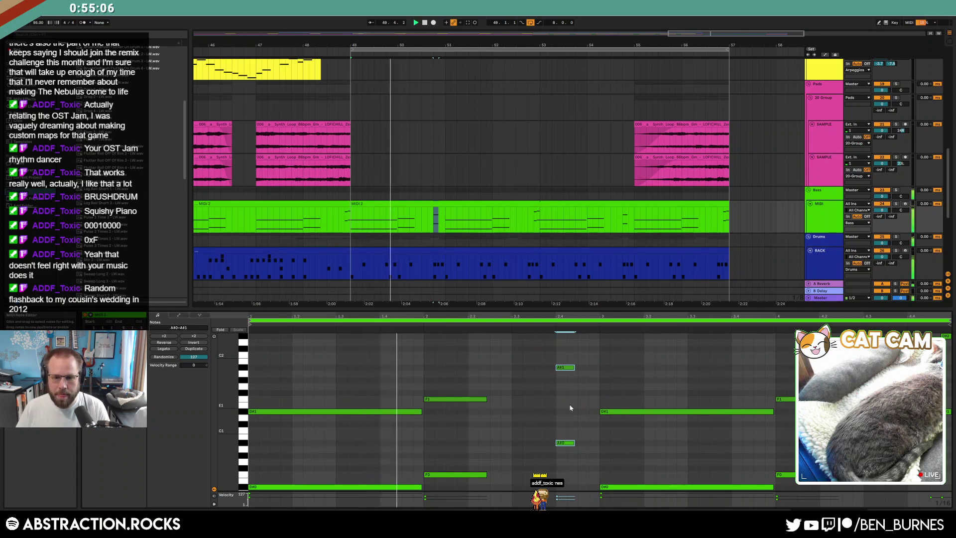
key("shift+Right")
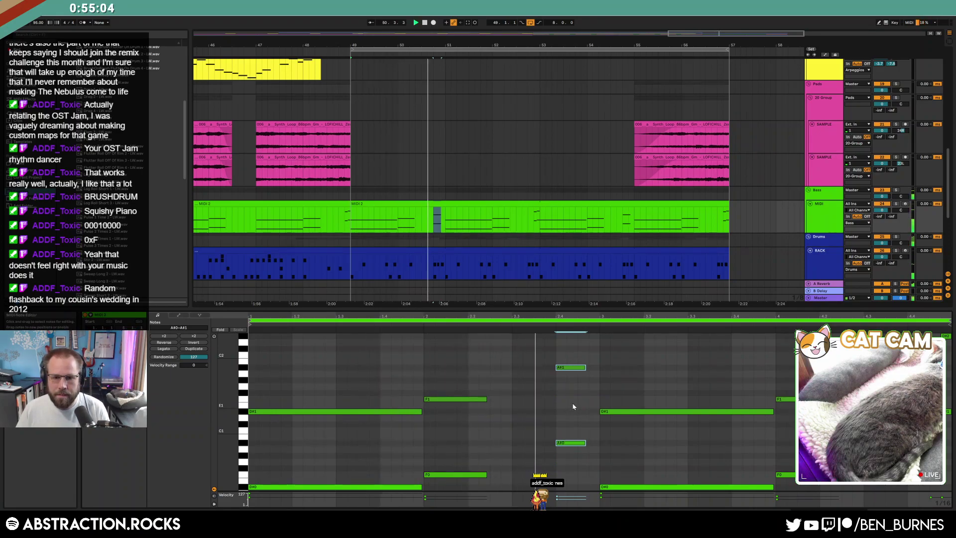
left_click_drag(585, 367, 600, 367)
Shorten the bass clip's bar 3 D#0 and D#1 notes to end at 3.4 and add a short D#1 note there.
left_click_drag(716, 374, 725, 491)
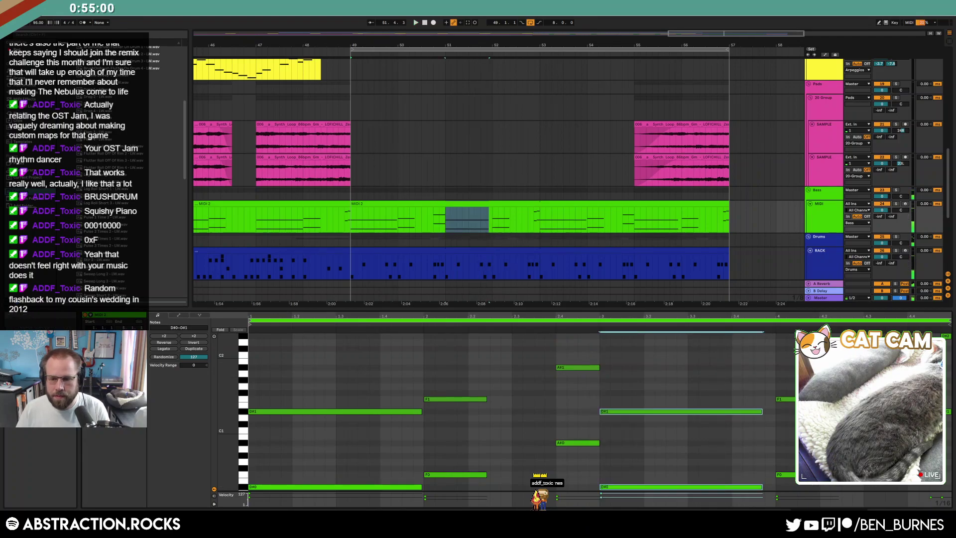
double_click(739, 412)
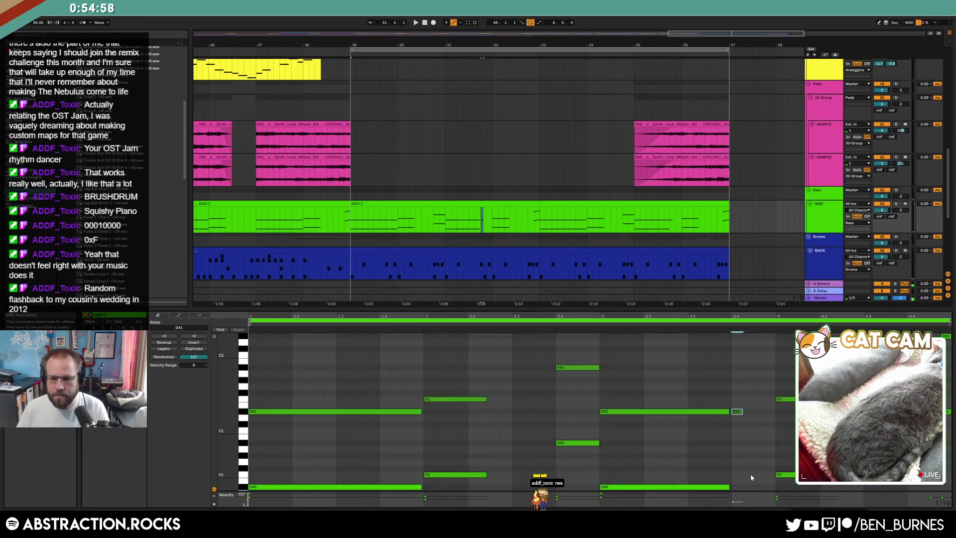
Duplicate the D#0 and D#1 bass notes from the clip's third bar directly after themselves and shorten the copies.
left_click_drag(715, 399, 714, 488)
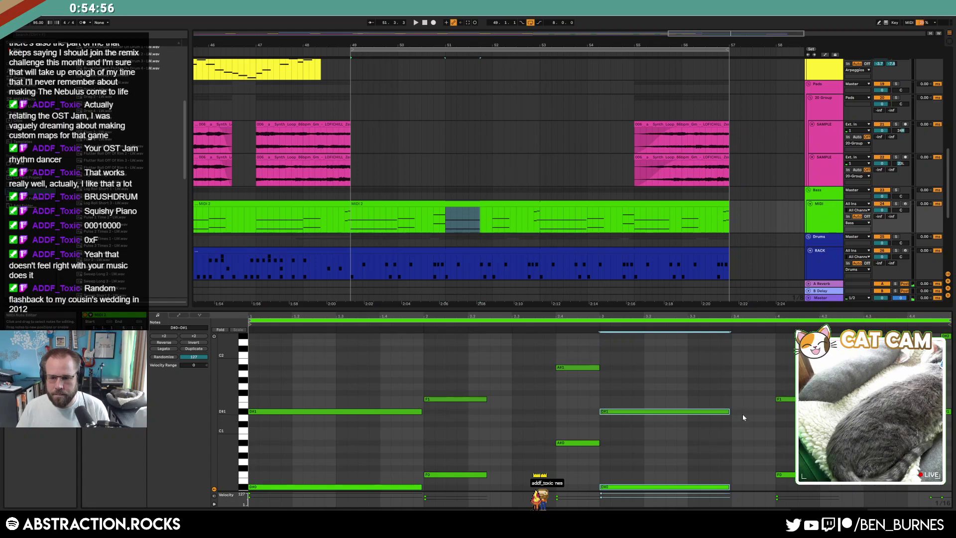
key("ctrl+d")
key("shift+Left")
key("shift+Left")
key("shift+Left")
key("shift+Left")
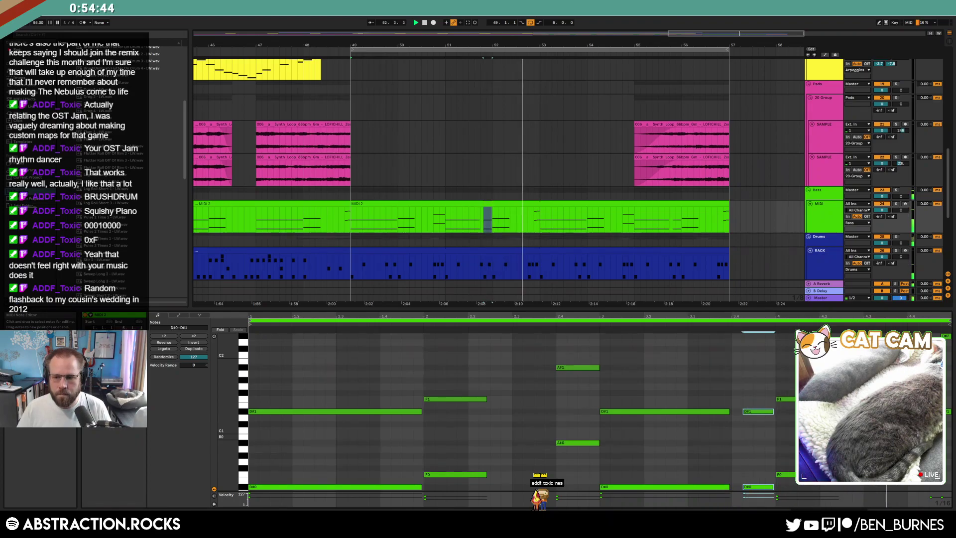
Lower the short octave pair near the end of the clip's fourth bar to D0 and D1, and close the note editor.
scroll(498, 408, "down", 2)
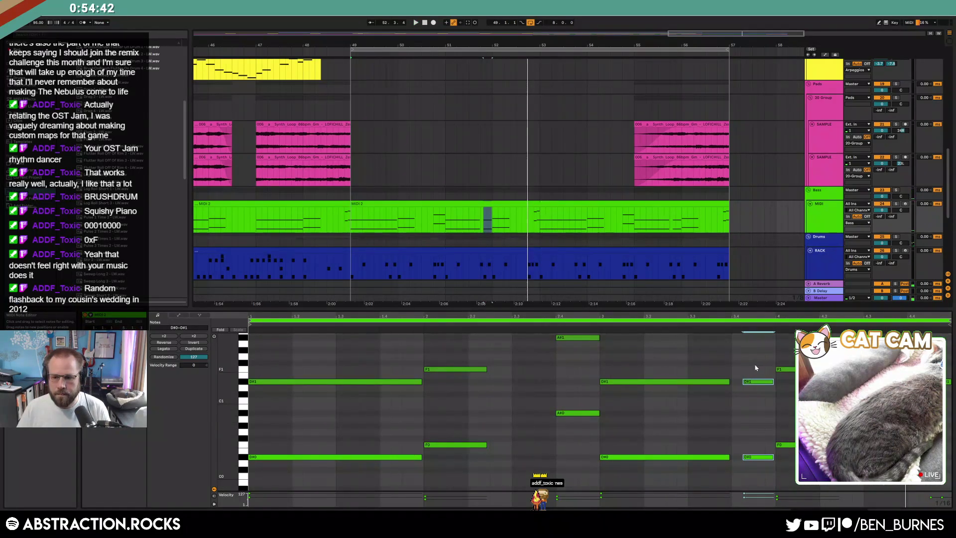
key("Down")
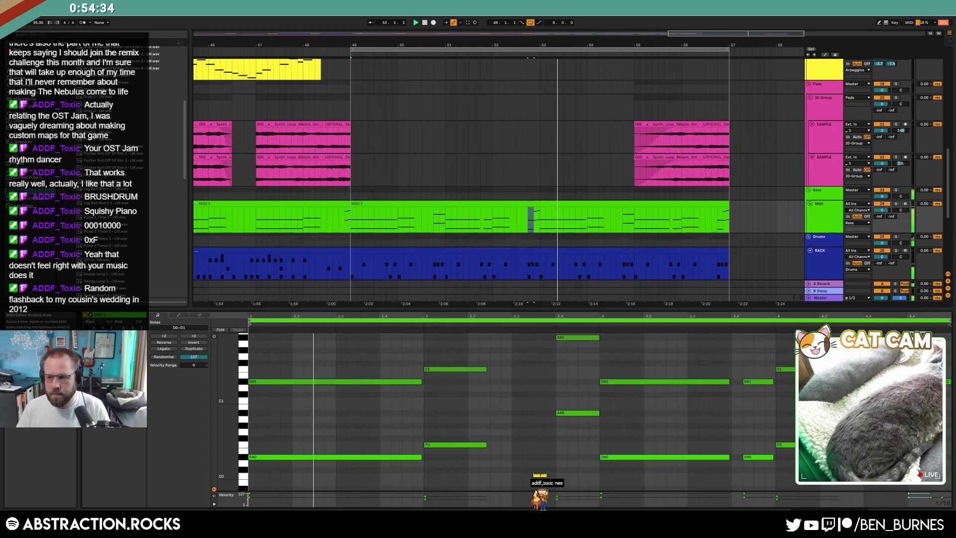
key("shift+Tab")
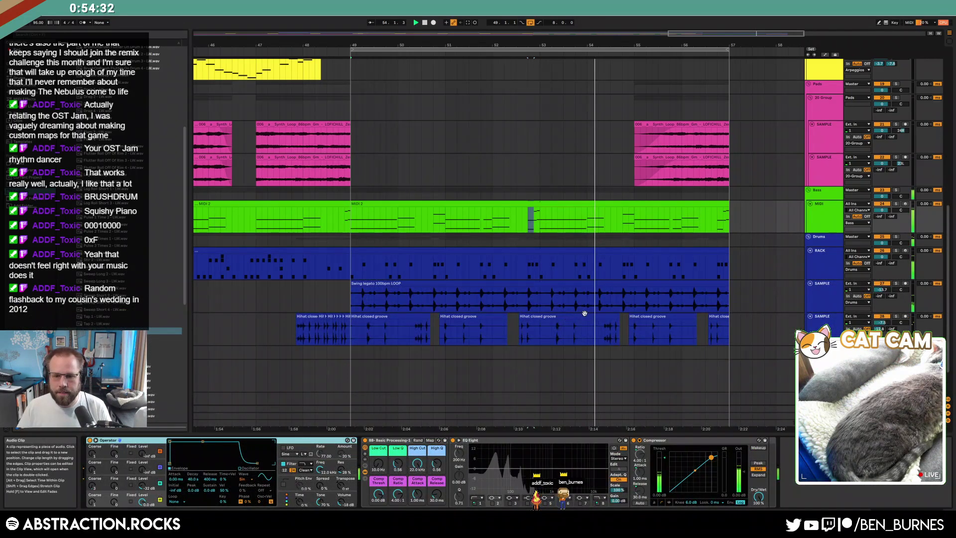
Lower the gain of all the closed hi-hat groove clips from bar 49 onward to about -3.5 dB.
scroll(673, 321, "down", 5)
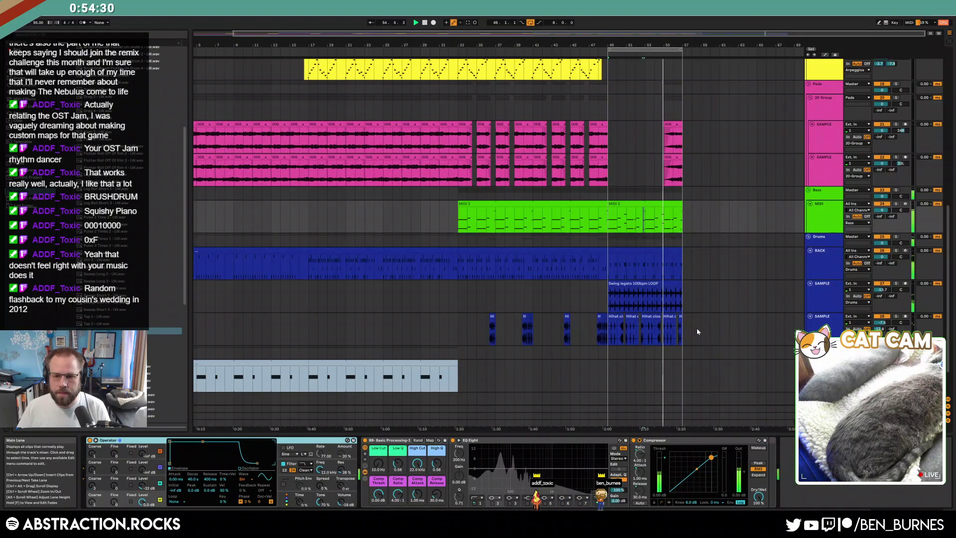
scroll(697, 328, "up", 1)
scroll(695, 330, "up", 1)
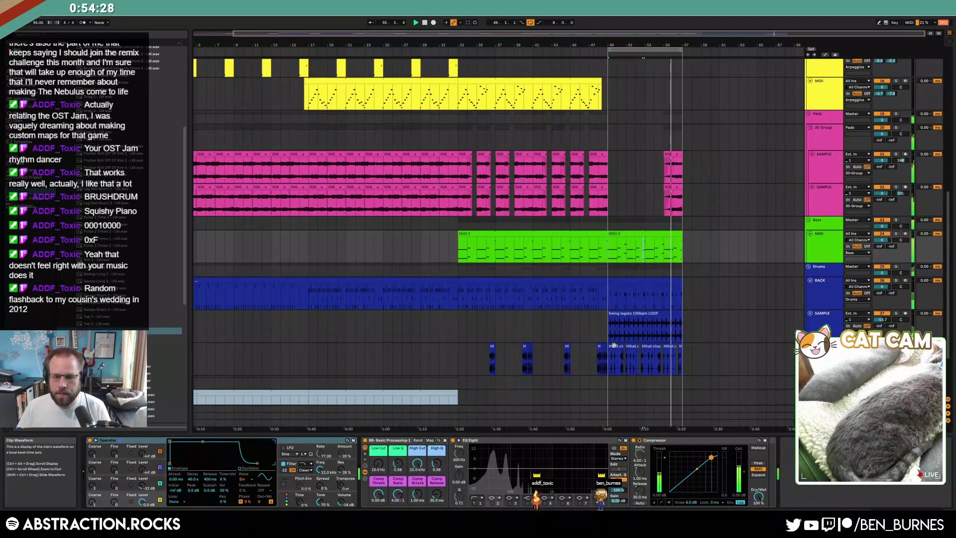
left_click(615, 346)
left_click(681, 347, "shift")
double_click(680, 349)
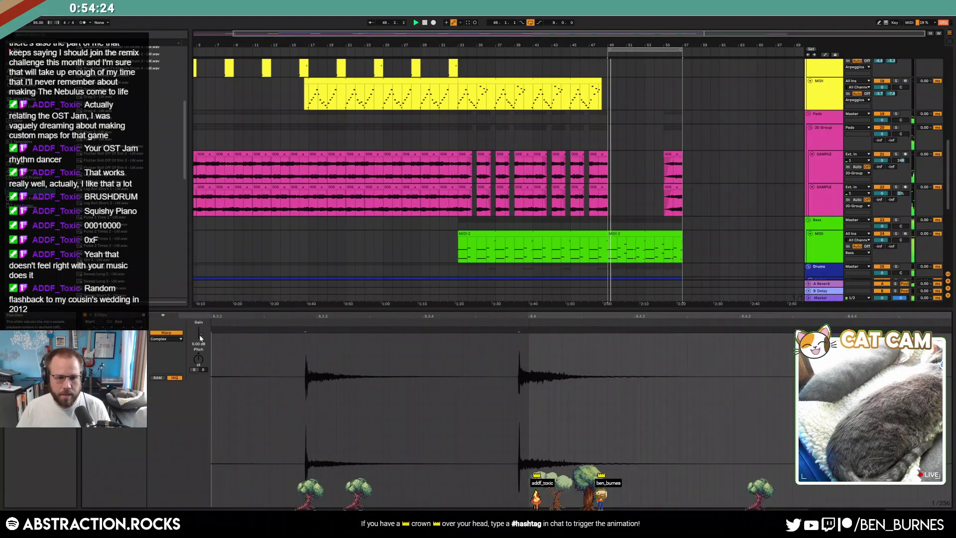
left_click_drag(200, 332, 201, 344)
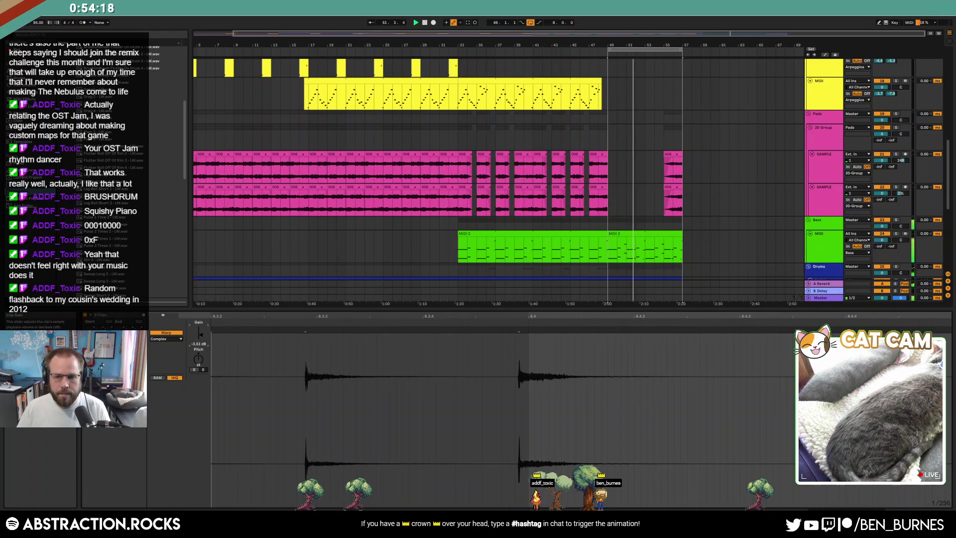
key("shift+Tab")
Play the arrangement from about bar 32 and examine the drum, pad, lead and arpeggio tracks leading into bar 49.
scroll(622, 269, "down", 2)
scroll(622, 269, "down", 1)
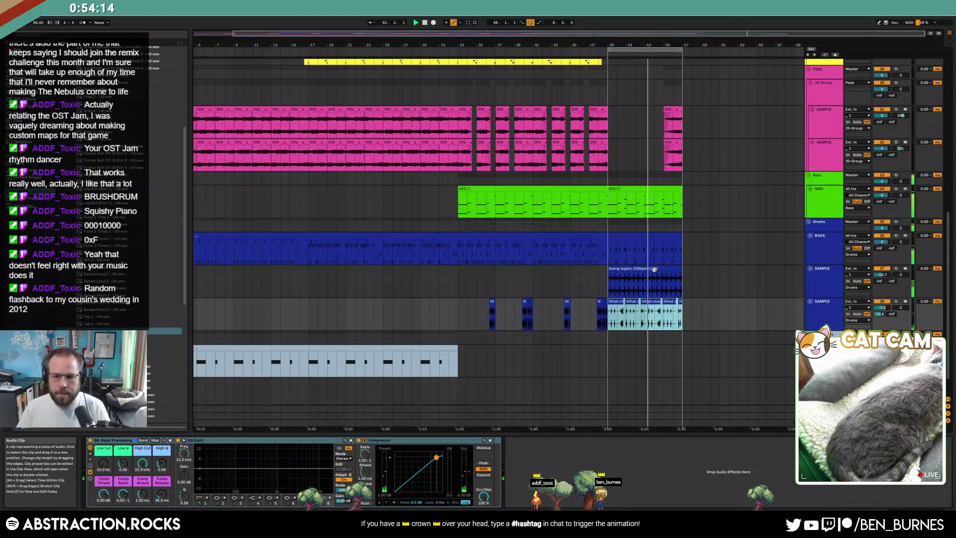
left_click(446, 52)
key("a")
key("a")
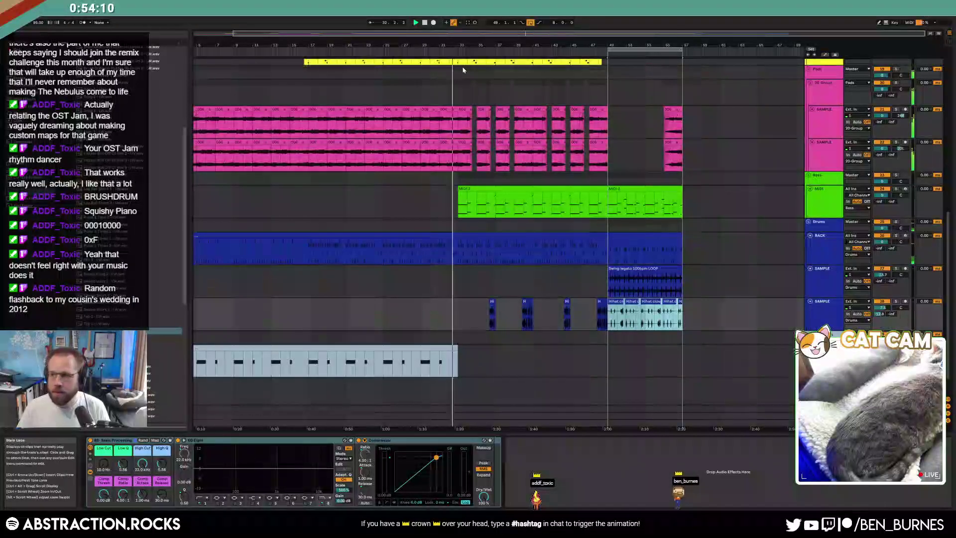
key("shift+Tab")
key("shift+Tab")
scroll(557, 227, "up", 10)
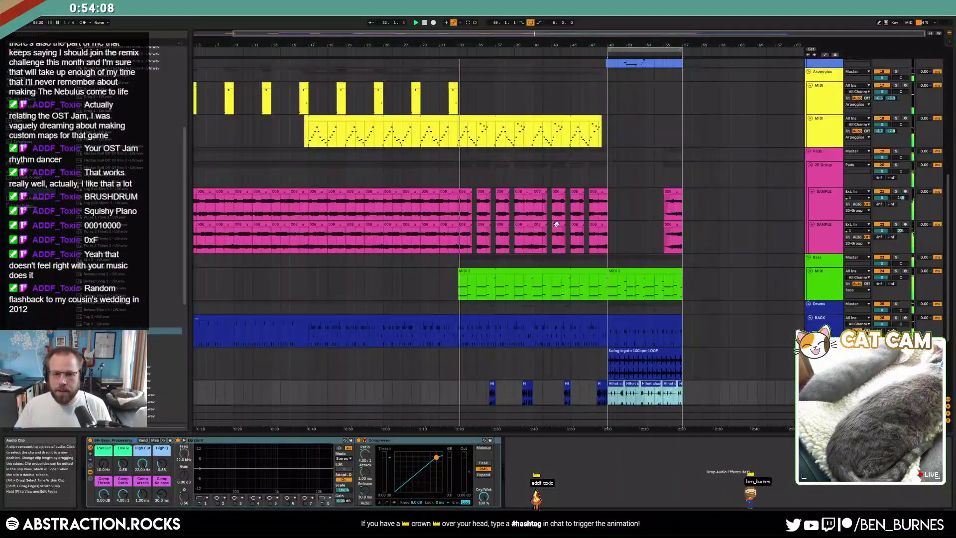
scroll(557, 227, "up", 12)
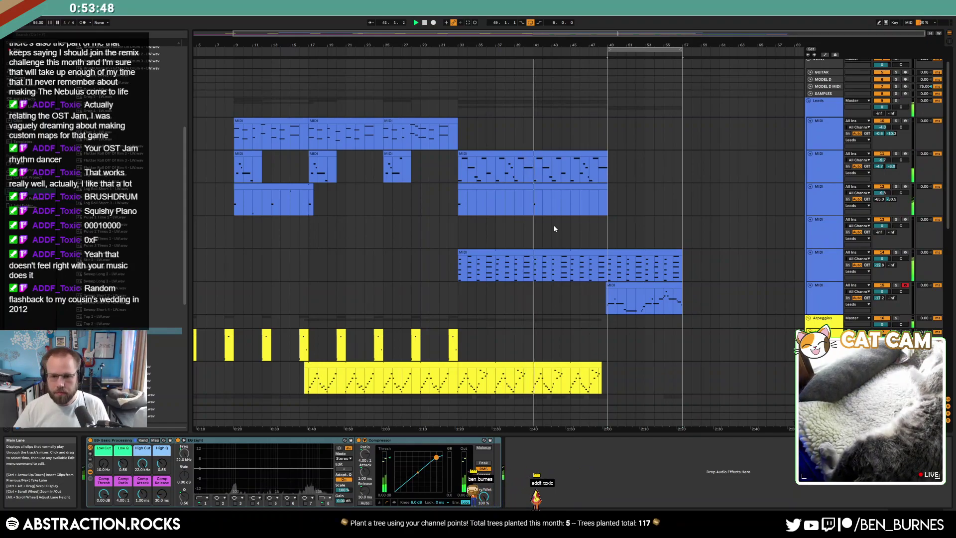
scroll(559, 267, "down", 4)
scroll(560, 267, "down", 2)
scroll(559, 265, "up", 2)
scroll(557, 272, "down", 2)
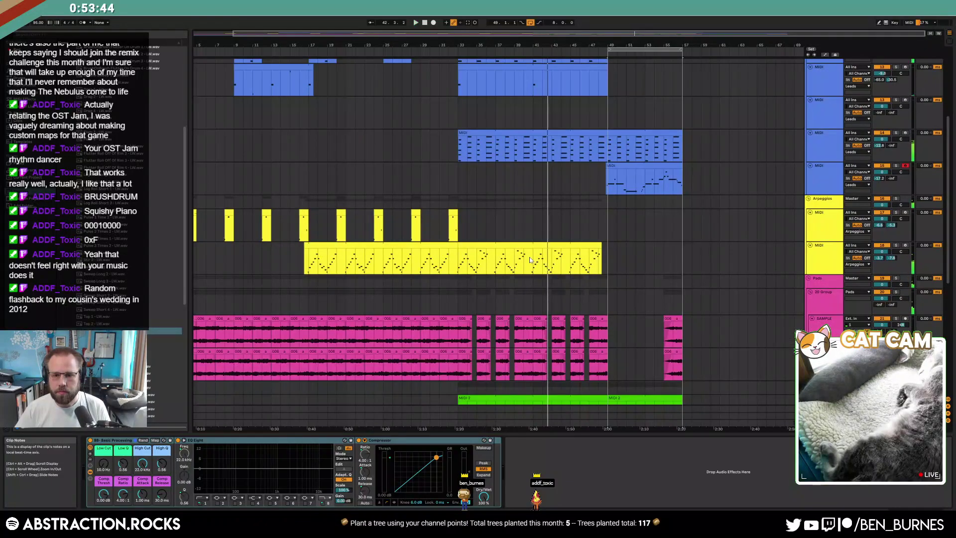
Add a Delay effect to the end of the device chain on the second arpeggio track.
left_click(530, 259)
key("space")
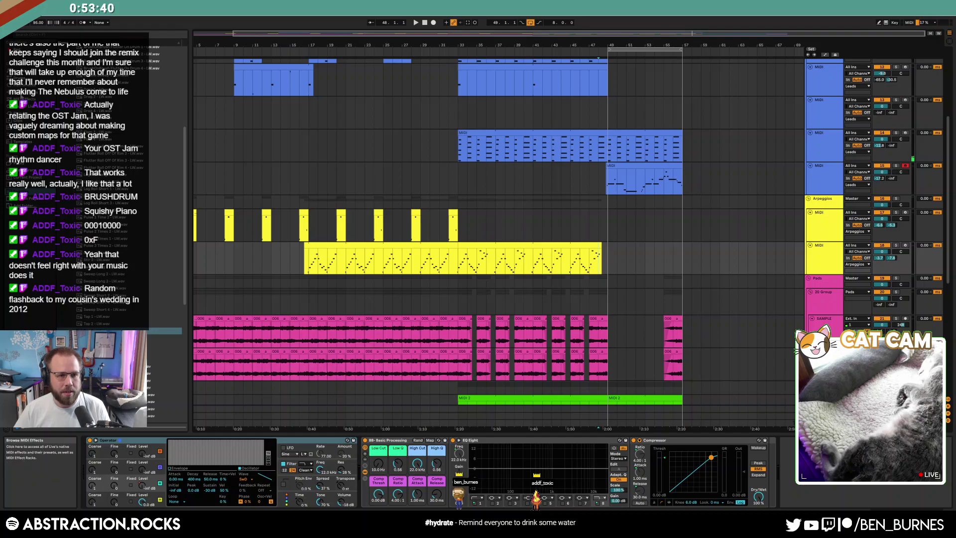
left_click(23, 93)
left_click_drag(75, 121, 788, 466)
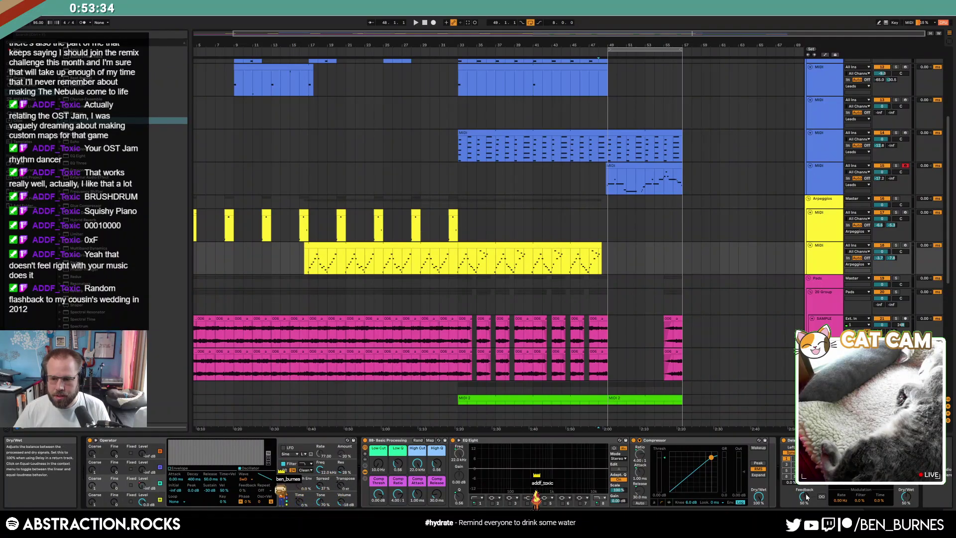
Reduce the Delay's Feedback and set its Dry/Wet to about 32% while listening to the arpeggio.
left_click_drag(805, 496, 805, 523)
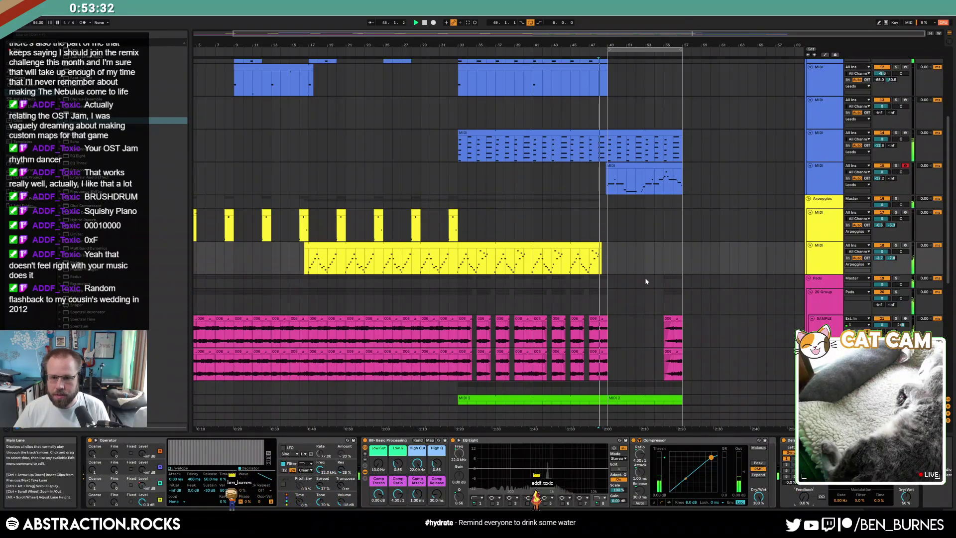
key("space")
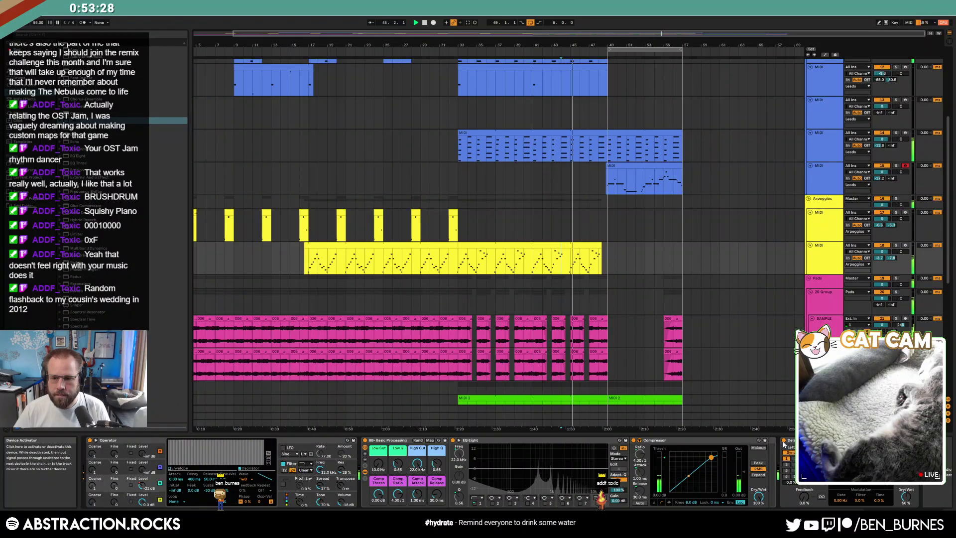
left_click_drag(906, 496, 906, 508)
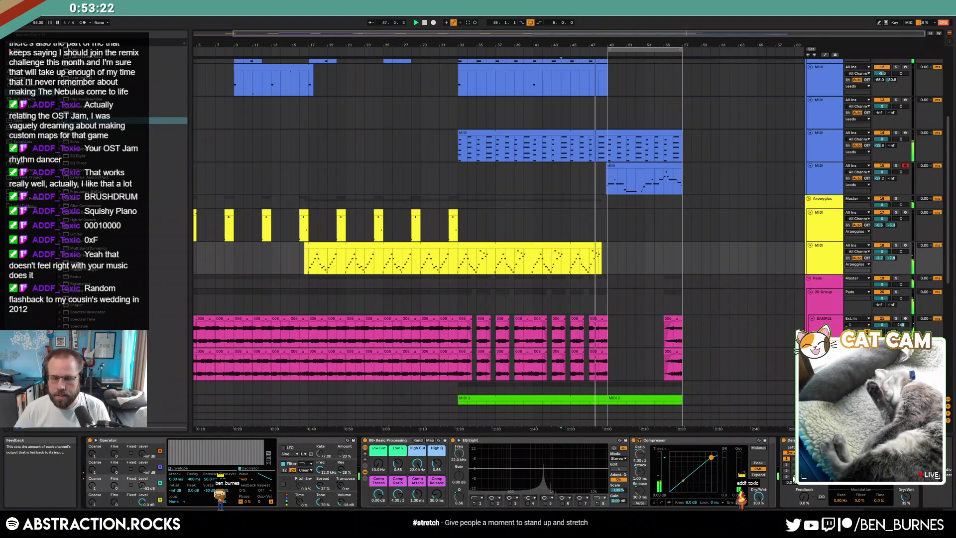
Automate the arpeggio's Delay to switch on only from just before bar 45 to just past the clip's end.
key("a")
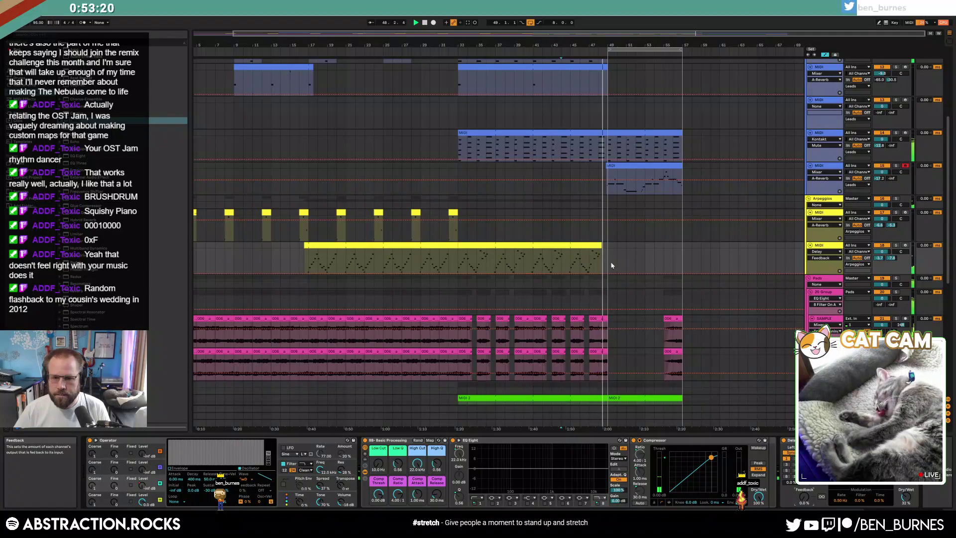
scroll(613, 265, "up", 5)
key("space")
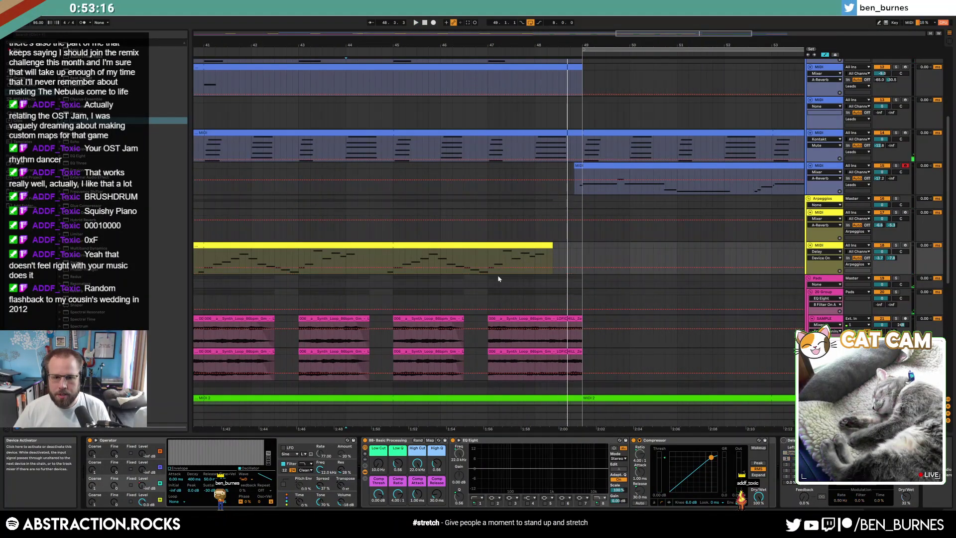
left_click_drag(387, 258, 559, 254)
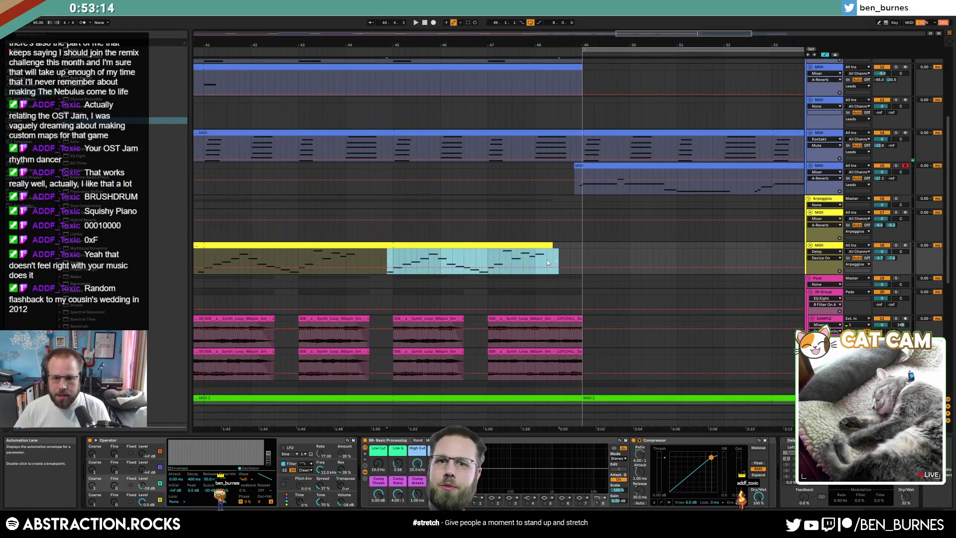
Automate the Delay's Feedback and Dry/Wet to ramp upward from about bar 45 to the arpeggio clip's end, starting Dry/Wet at 32%.
left_click(805, 496)
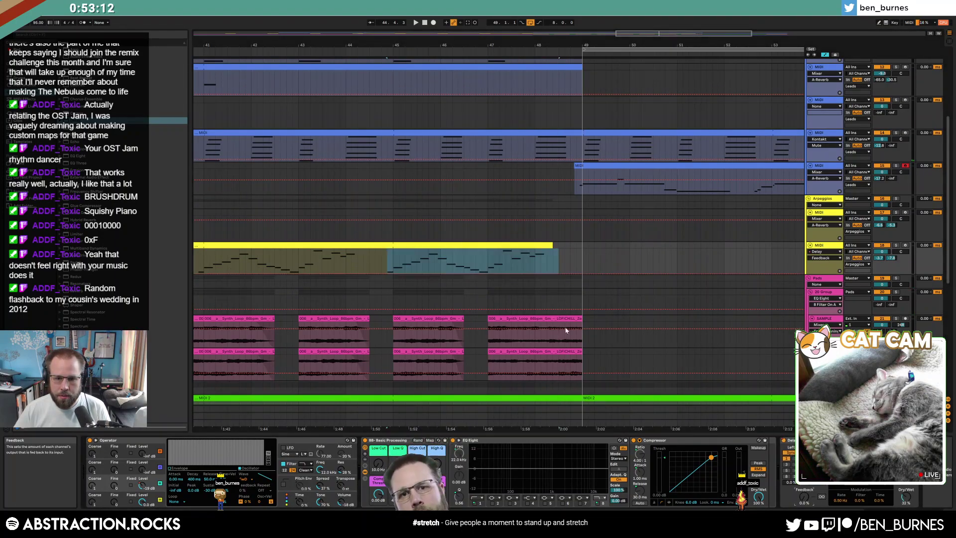
left_click_drag(396, 271, 546, 259)
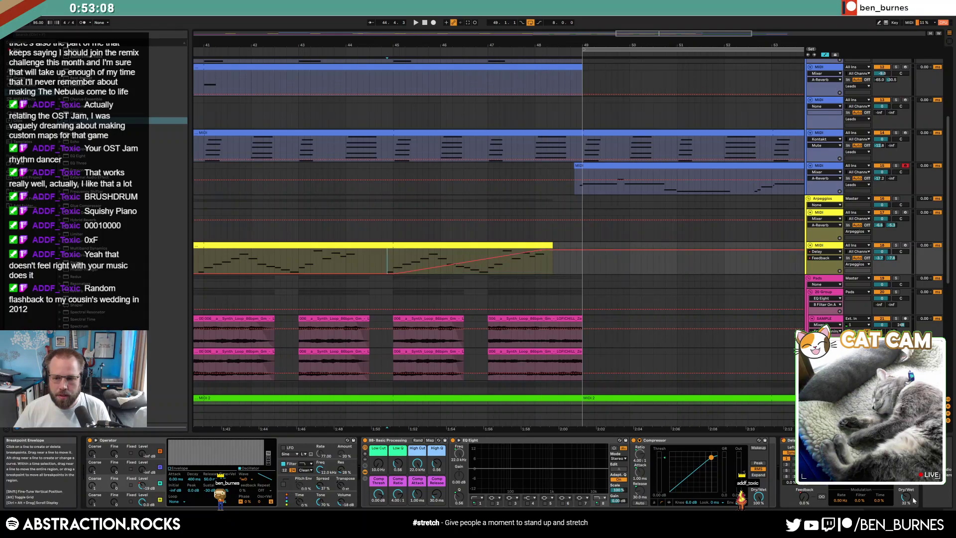
mouse_move(391, 266)
left_mouse_down()
mouse_move(400, 252)
mouse_move(402, 262)
left_mouse_up()
mouse_move(551, 259)
left_mouse_down()
mouse_move(552, 269)
mouse_move(558, 258)
left_mouse_up()
left_click_drag(370, 261, 369, 268)
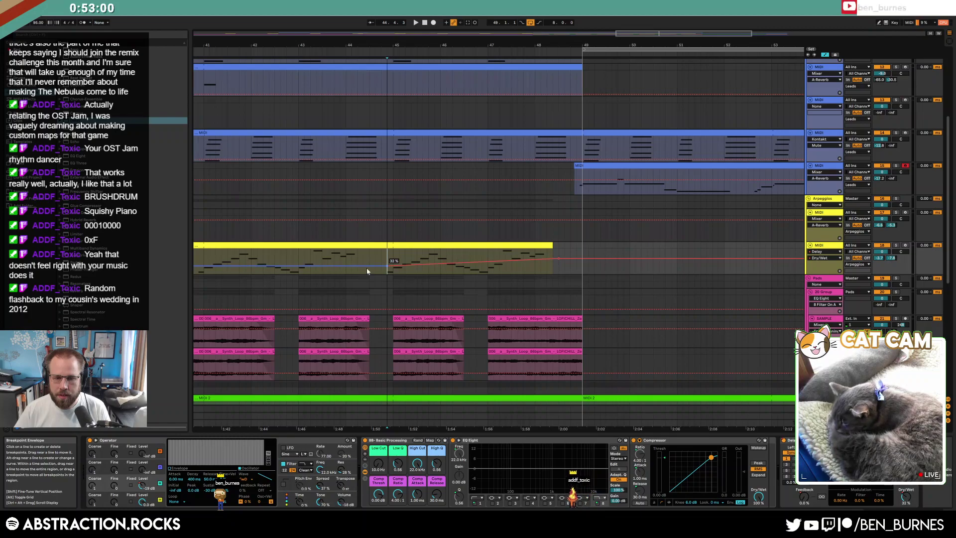
Play from just before bar 45 to check the arpeggio's delay automation.
left_click(376, 270)
key("space")
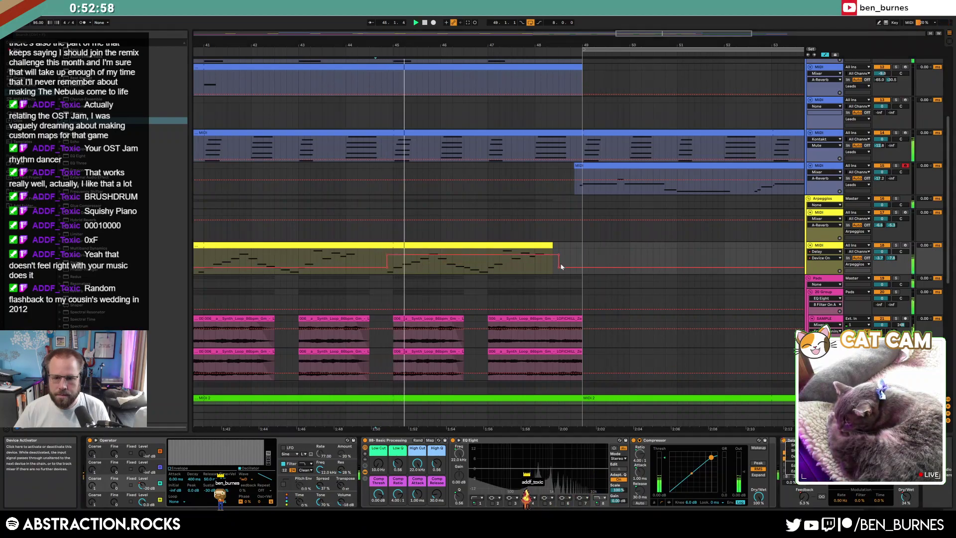
key("a")
key("a")
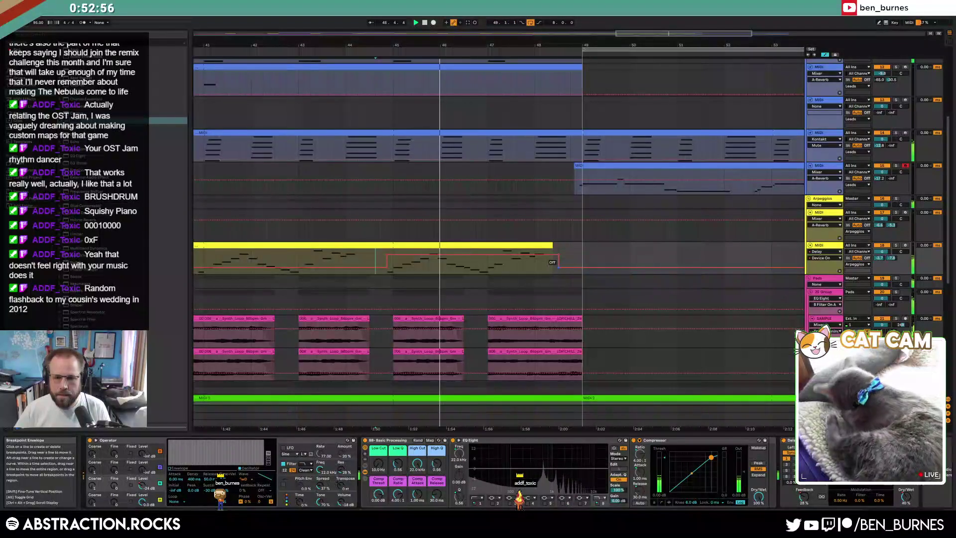
left_click(658, 261)
key("a")
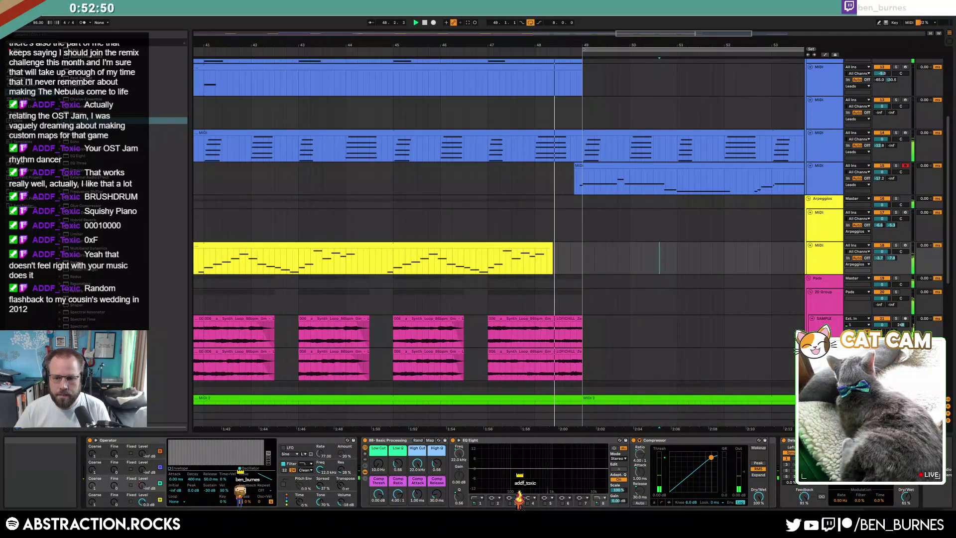
Lower the end of the Delay's Feedback ramp to 51% and hide the automation lanes.
key("a")
left_click_drag(563, 254, 563, 260)
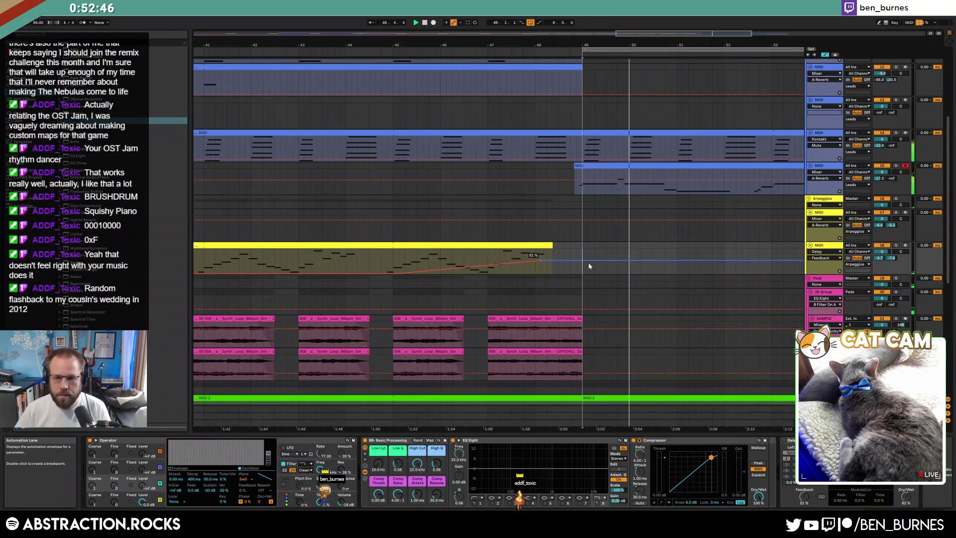
key("a")
key("space")
Delete the last stretch of the chord clip and of the bass clip to leave gaps just before bar 49.
left_click_drag(578, 140, 524, 139)
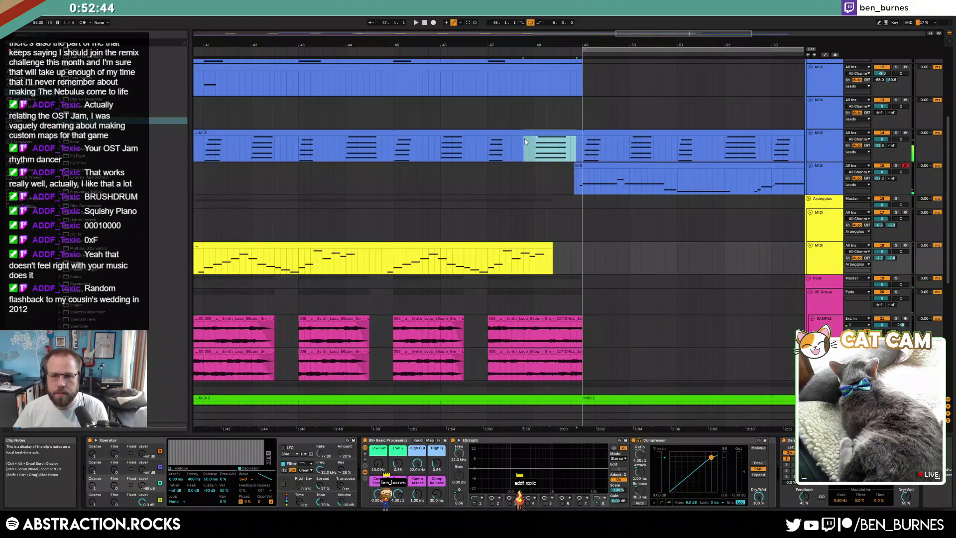
key("Delete")
scroll(619, 340, "down", 1)
scroll(620, 342, "down", 1)
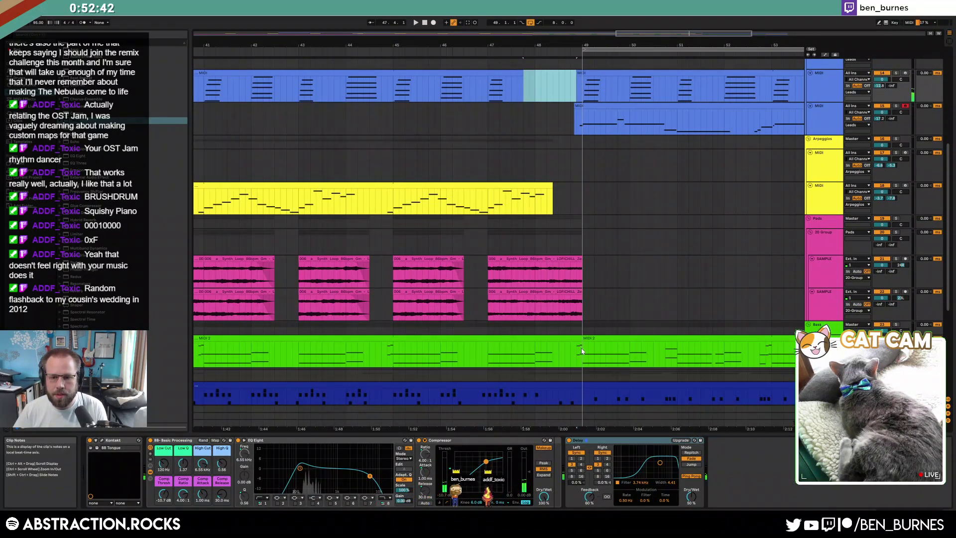
left_click_drag(581, 348, 536, 354)
key("Delete")
Delete the end of the drum rack clip just before bar 49 and play the transition.
left_click(476, 357)
scroll(548, 349, "down", 2)
key("space")
left_click_drag(579, 333, 546, 339)
scroll(550, 356, "down", 3)
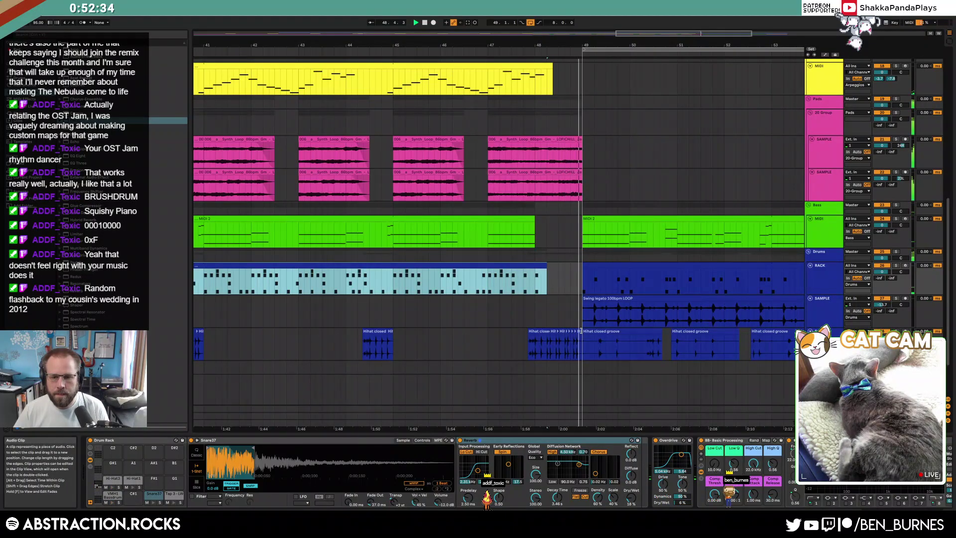
scroll(591, 333, "up", 8)
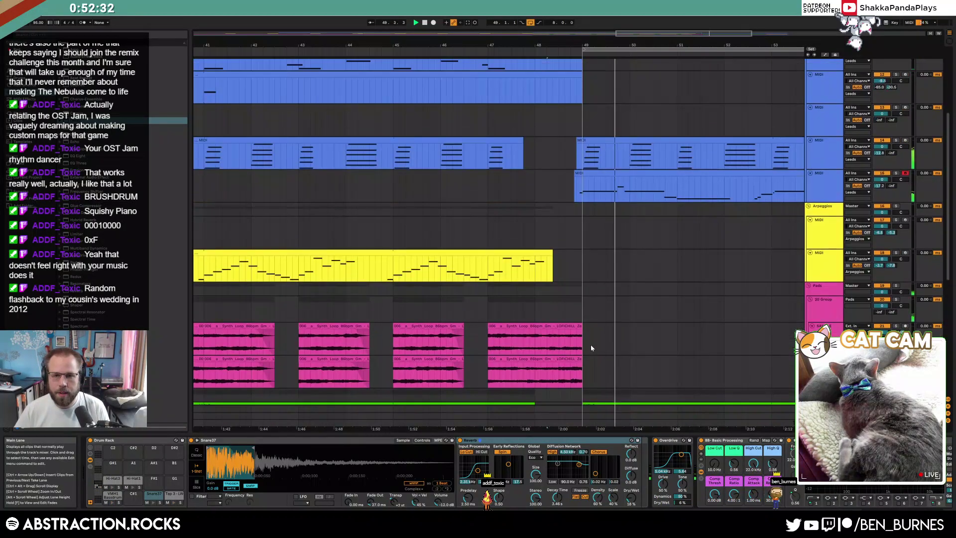
scroll(593, 349, "up", 5)
scroll(627, 210, "down", 5)
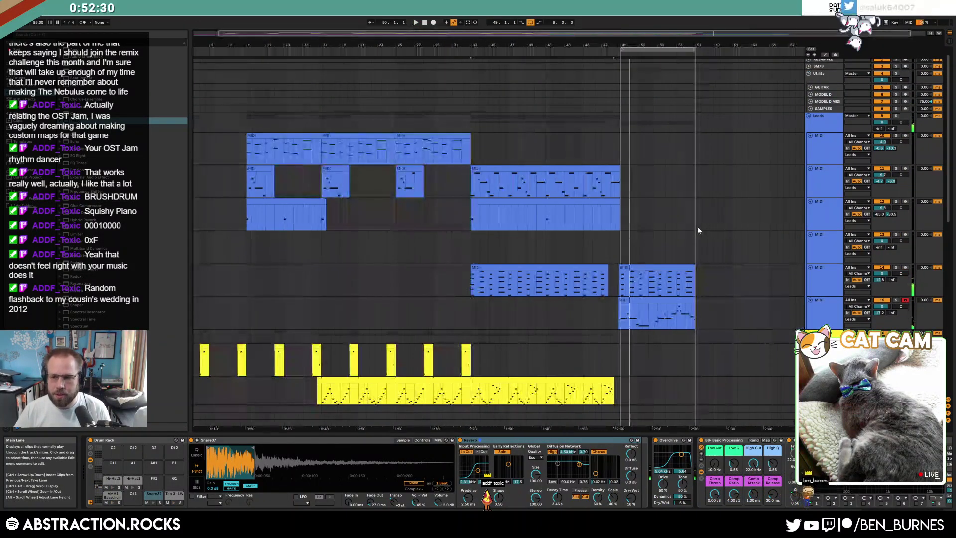
left_click_drag(670, 290, 660, 292)
scroll(652, 281, "down", 4)
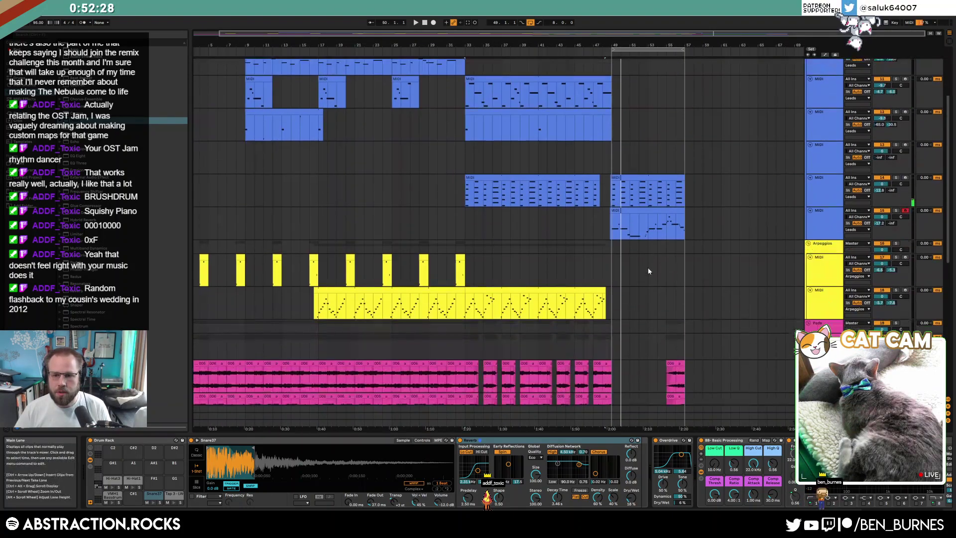
Duplicate the two lead clips in bars 49–57 so they repeat from bar 57.
left_click_drag(609, 194, 678, 235)
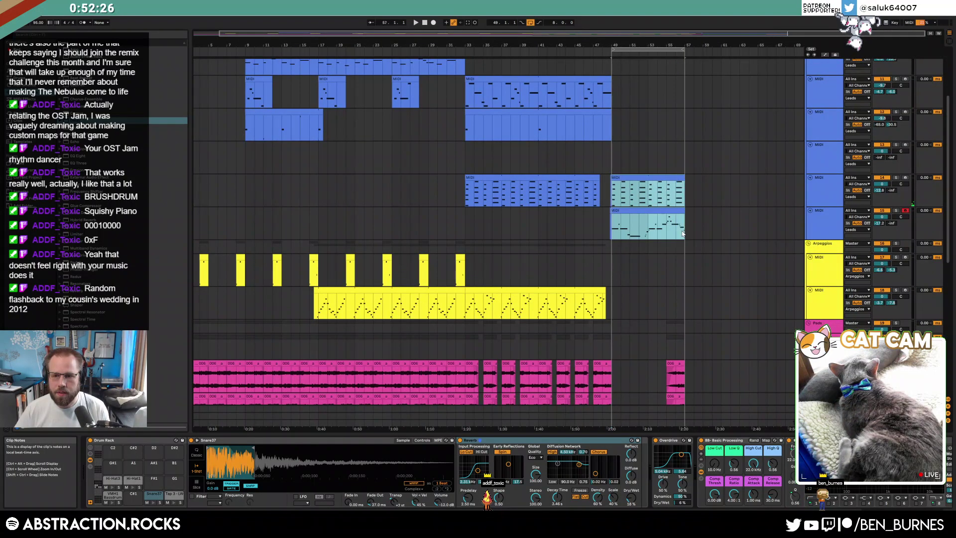
left_click(682, 233)
key("ctrl+d")
Duplicate the pad, bass, drum rack, swing loop and hi-hat sample clips of bars 49–57 so they repeat from bar 57.
scroll(673, 270, "down", 7)
left_click_drag(619, 238, 683, 394)
key("ctrl+d")
scroll(683, 351, "down", 3)
scroll(682, 350, "down", 2)
left_click_drag(617, 347, 682, 347)
key("ctrl+d")
scroll(643, 200, "up", 5)
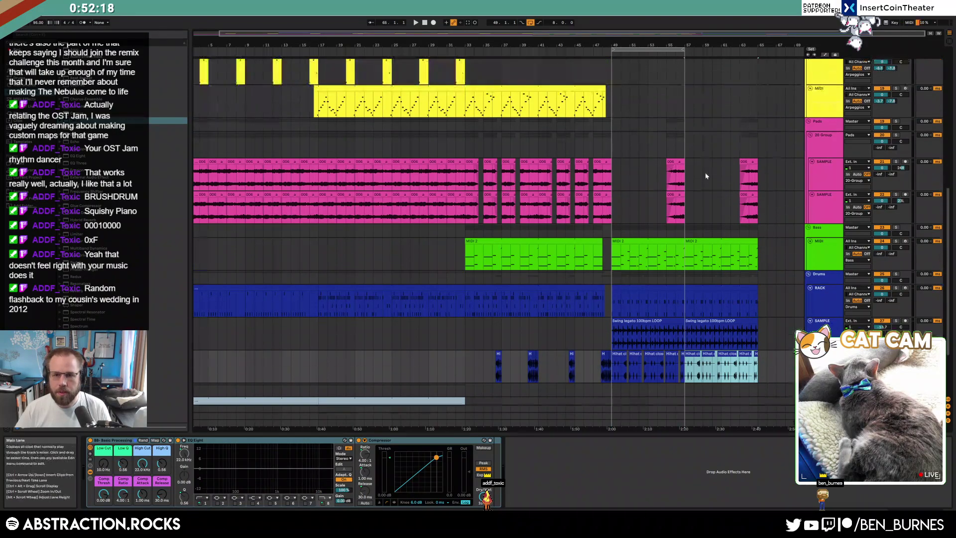
Extend the loop to 16 bars and record a new MIDI part from bar 49 on the first arpeggio track.
left_click_drag(685, 50, 758, 52)
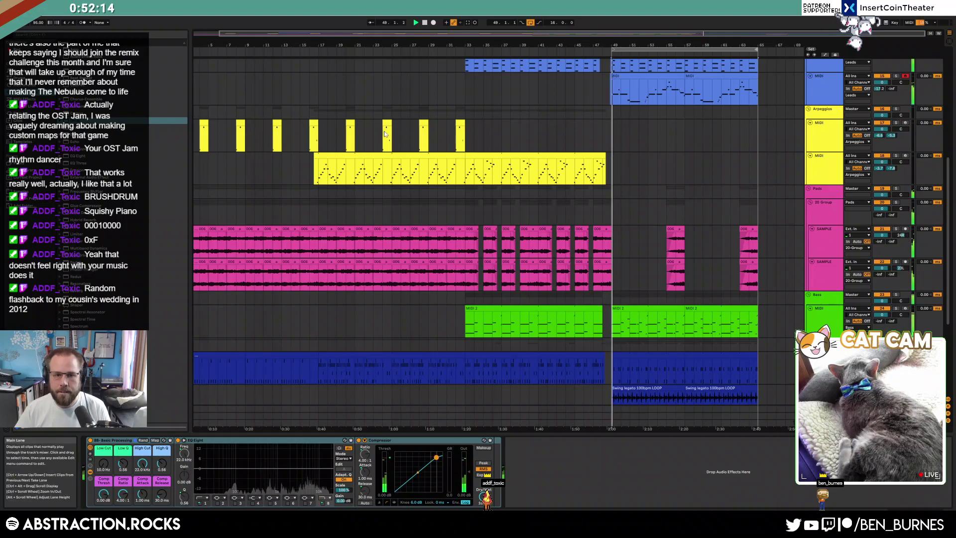
left_click(826, 131)
left_click(906, 124)
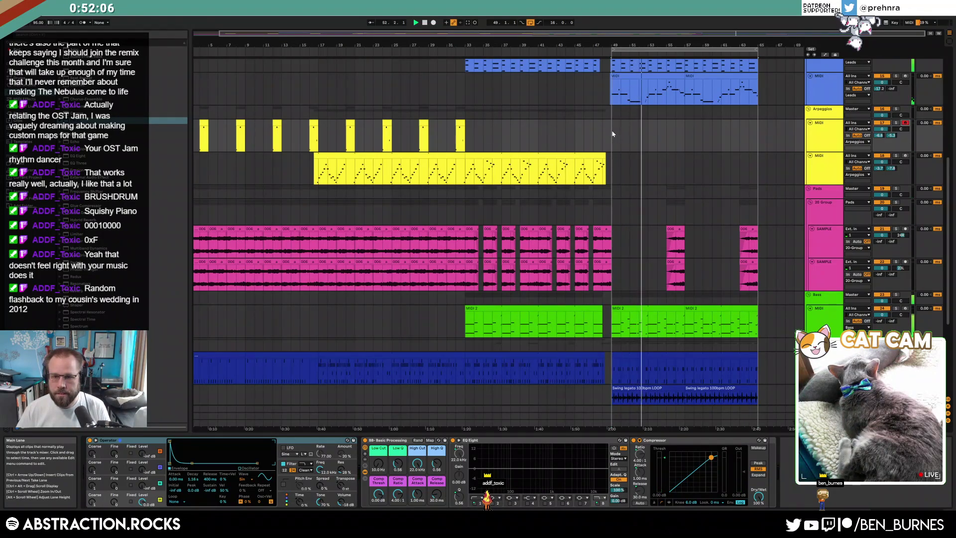
key("F9")
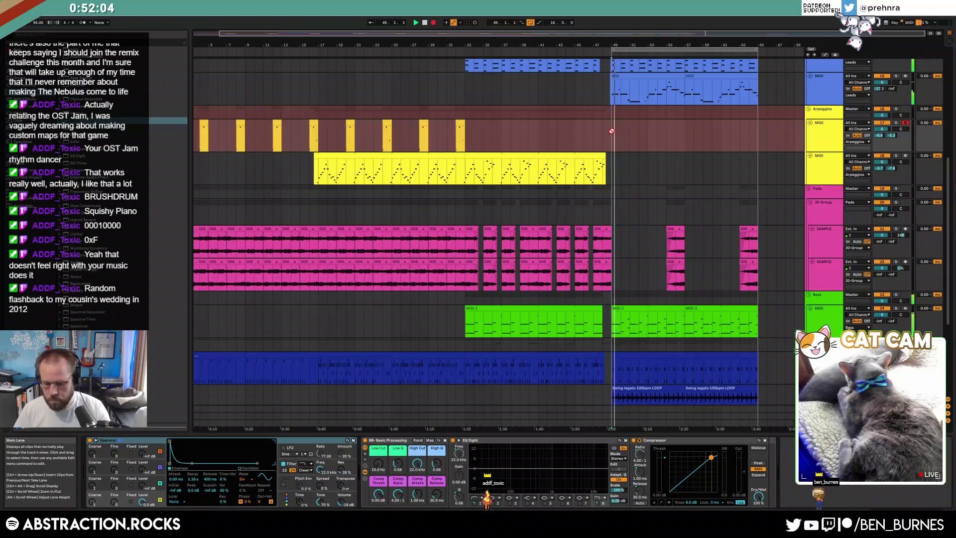
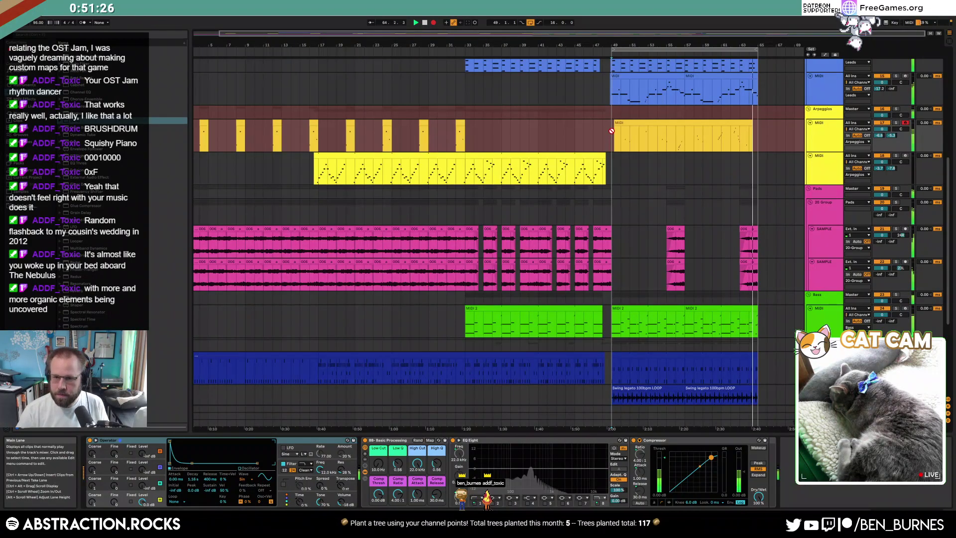
key("space")
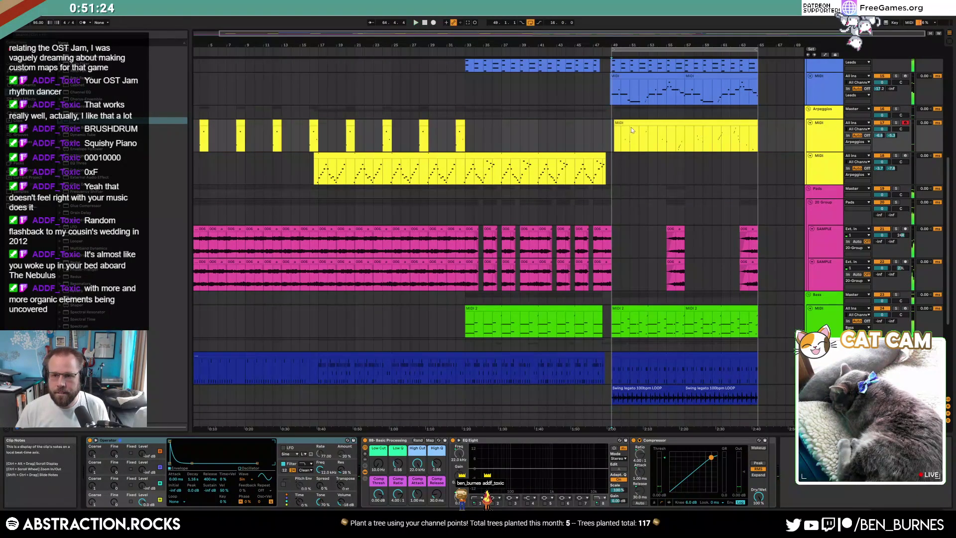
Extend the start of the recorded arpeggio clip back to bar 49 and play the part.
left_click(615, 123)
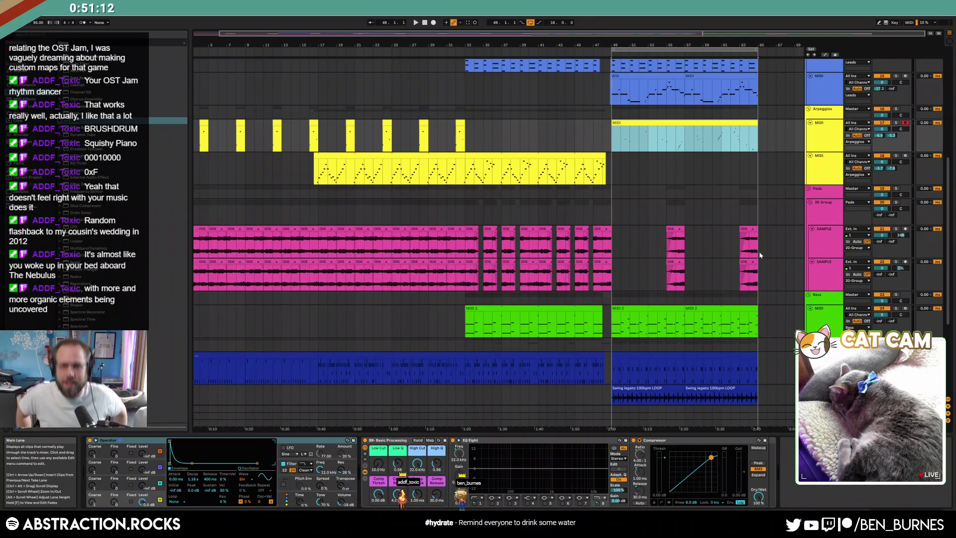
left_click(619, 139)
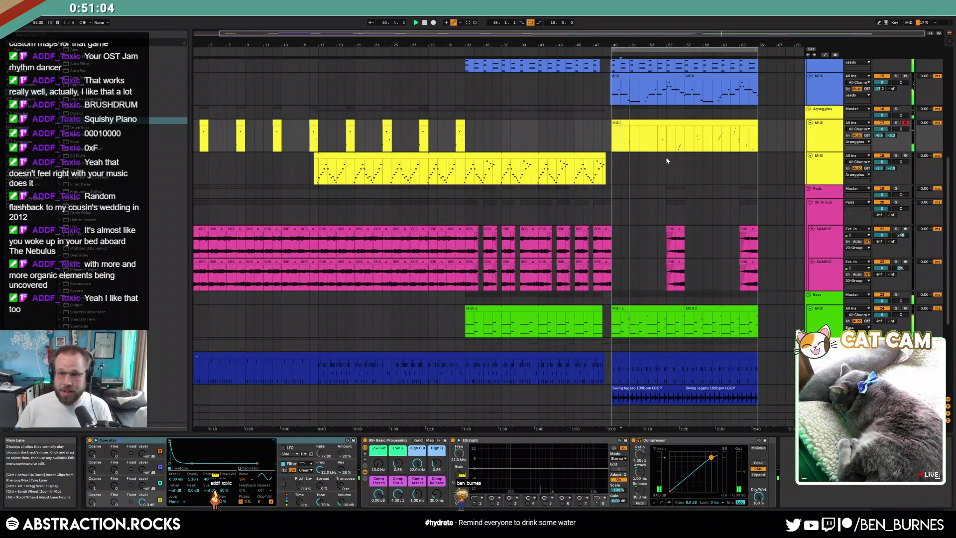
scroll(649, 144, "up", 2)
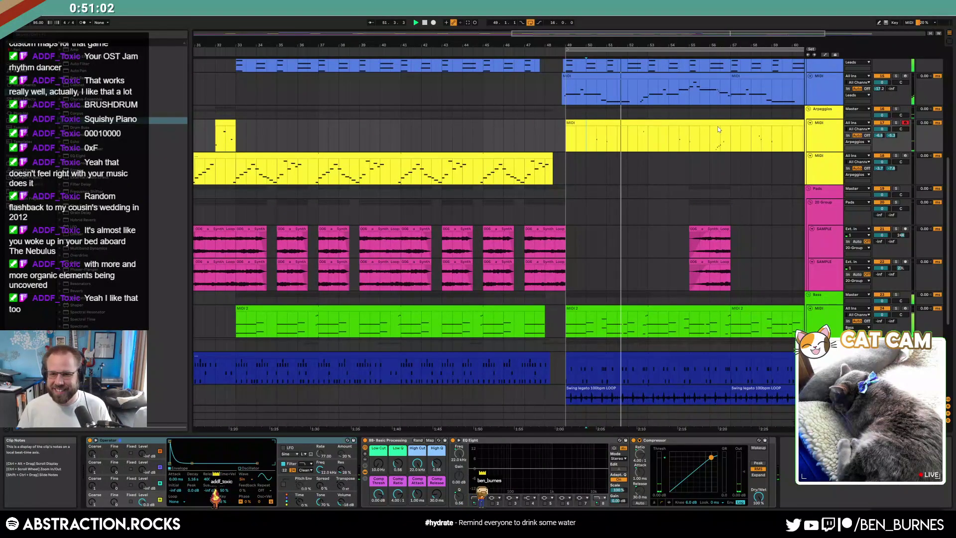
left_click_drag(636, 41, 464, 41)
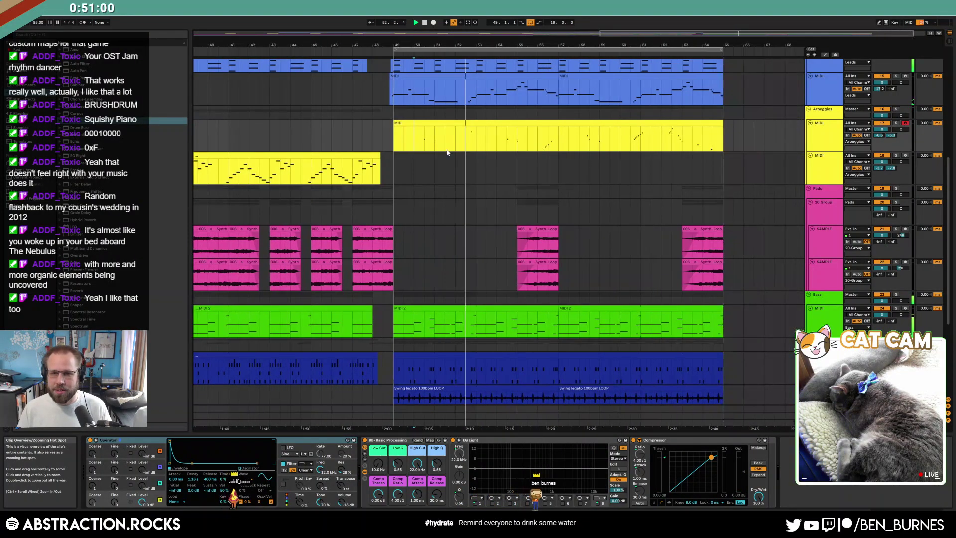
Open the recorded arpeggio clip's notes and lower the early notes of the rising run just before the clip's bar 13.
left_click_drag(395, 141, 629, 143)
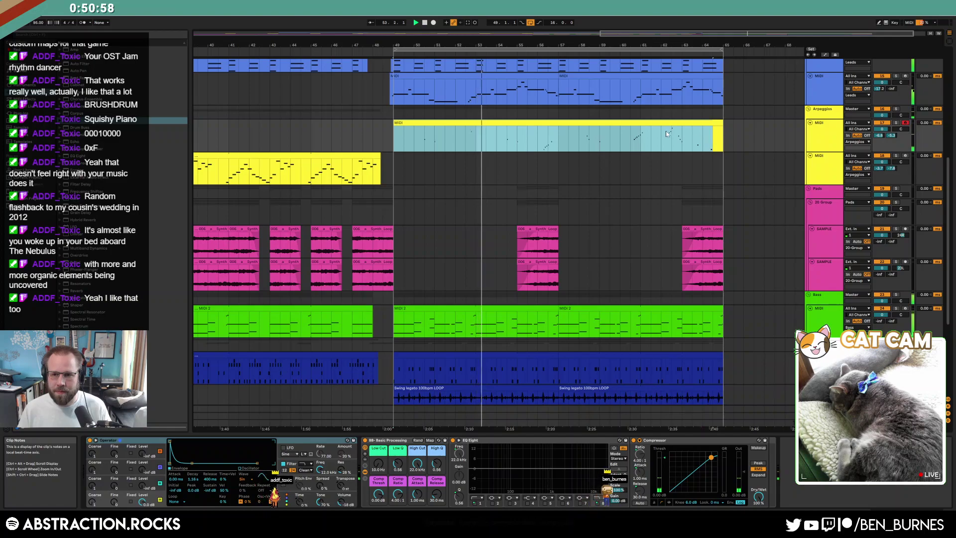
double_click(617, 148)
left_click(752, 360)
left_click_drag(752, 361, 793, 424)
mouse_move(793, 317)
left_mouse_down()
mouse_move(794, 343)
mouse_move(753, 363)
mouse_move(692, 364)
left_mouse_up()
left_click(638, 442)
left_click_drag(612, 395, 618, 429)
key("Down")
key("Down")
left_click(624, 409)
key("Down")
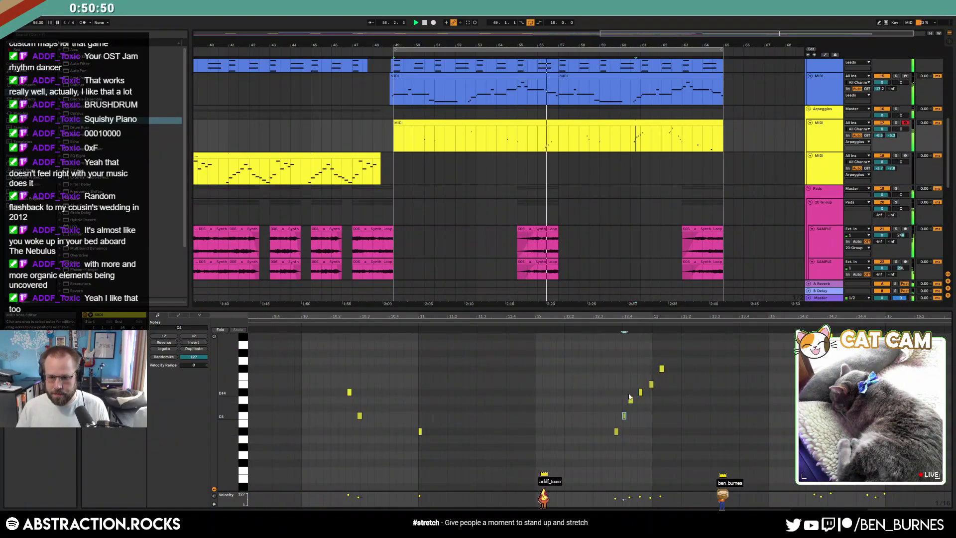
Lower the upper notes of the rising run and shift its notes slightly later so they lead evenly into bar 13.
left_click(630, 393)
key("Down")
mouse_move(640, 377)
left_mouse_down()
mouse_move(641, 396)
mouse_move(653, 394)
mouse_move(642, 447)
left_mouse_up()
key("Down")
key("Down")
key("Right")
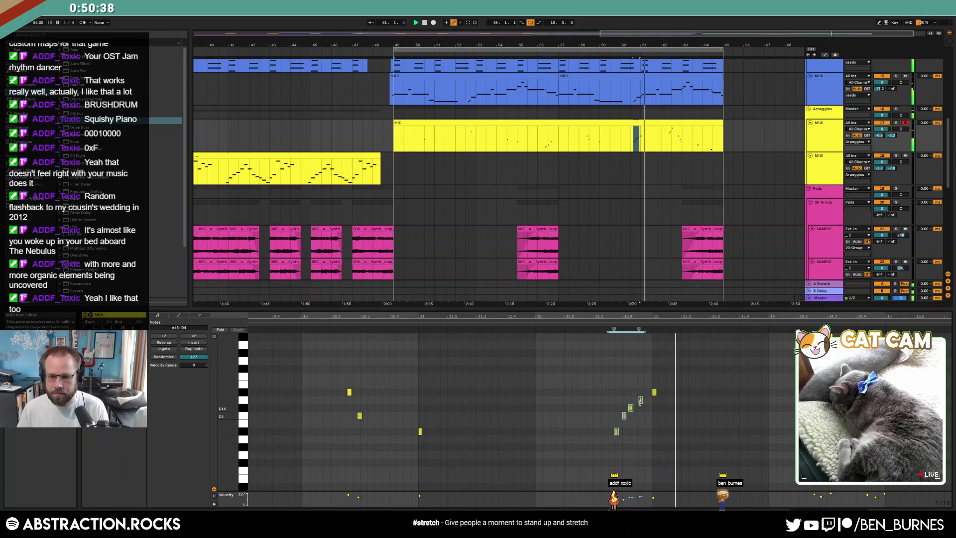
left_click_drag(641, 401, 624, 429)
left_click(643, 400)
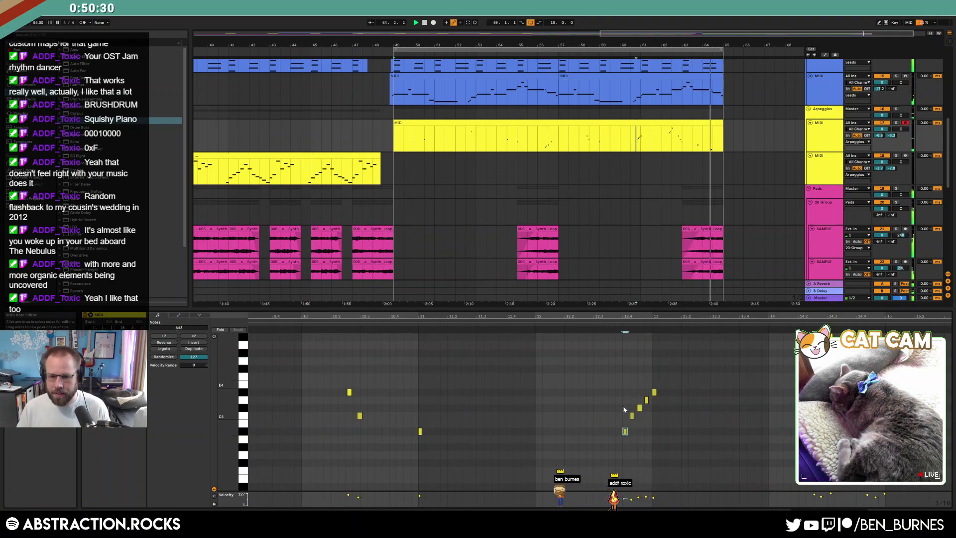
Draw a rising velocity ramp across the notes of the run before bar 13 and leave the note editor.
left_click(610, 457)
key("b")
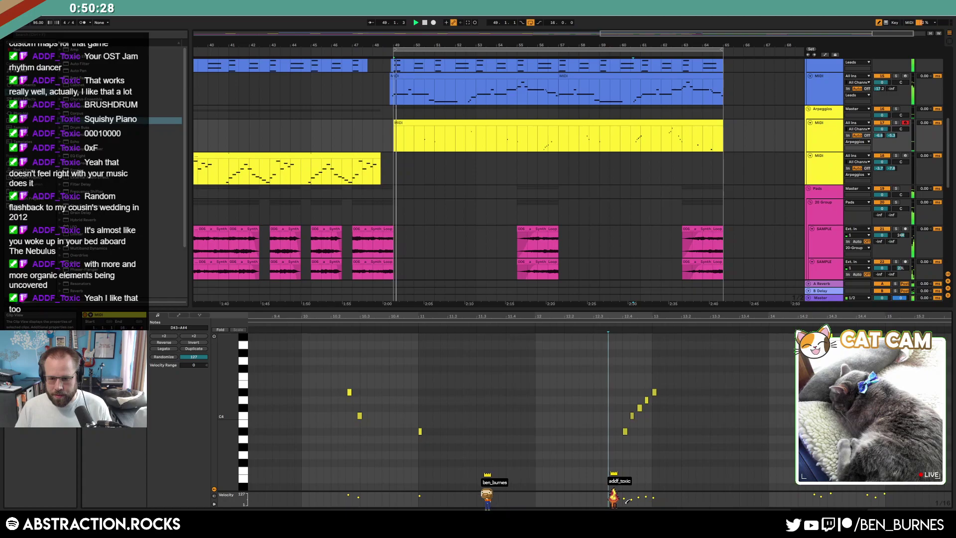
left_click_drag(618, 505, 651, 497)
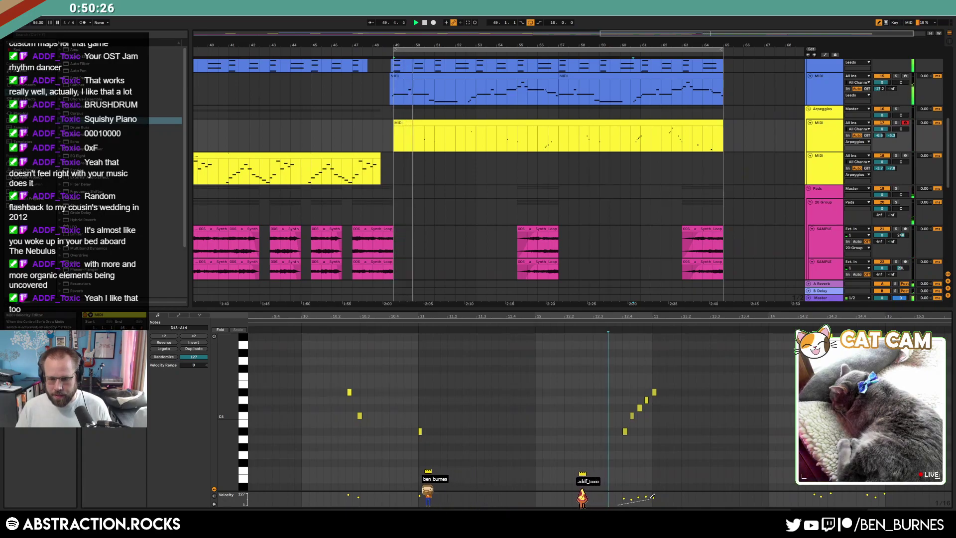
left_click(553, 187)
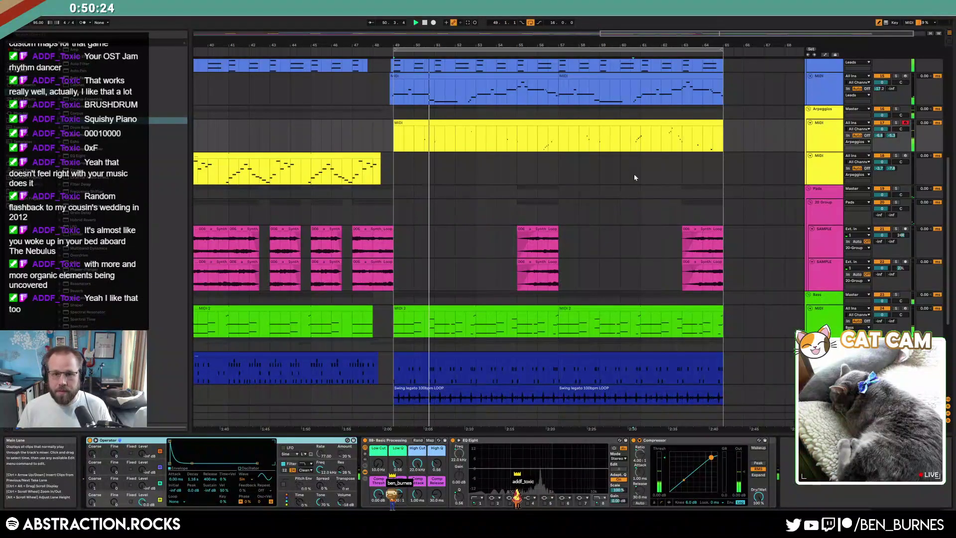
Consolidate the two chord clips spanning bars 49–65 into one clip and open its notes.
left_click_drag(649, 34, 564, 34)
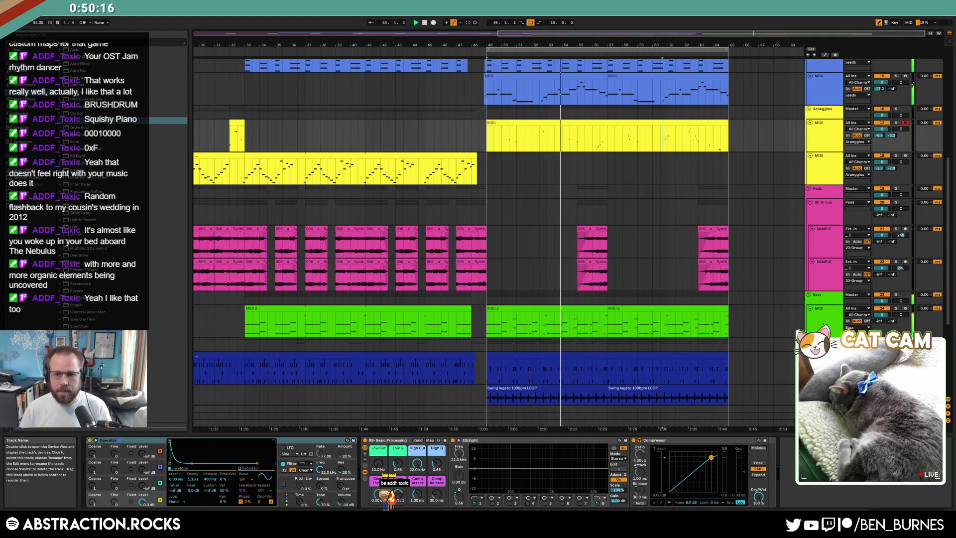
scroll(633, 238, "up", 4)
left_click(516, 136)
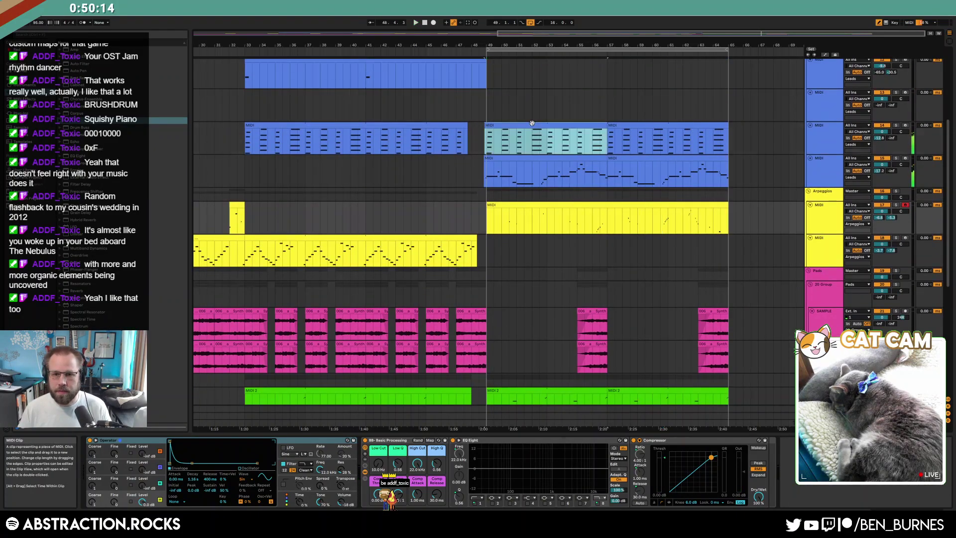
left_click_drag(604, 127, 728, 127)
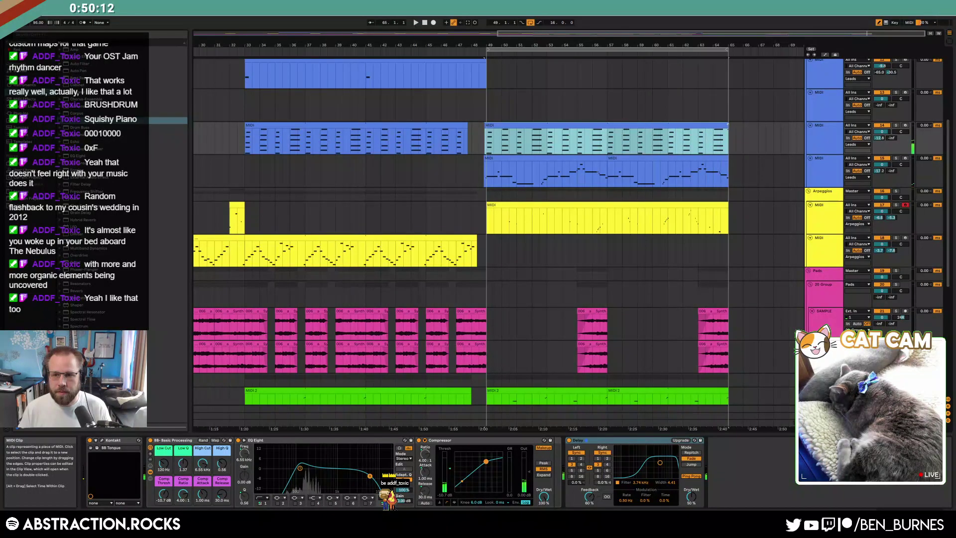
double_click(560, 125)
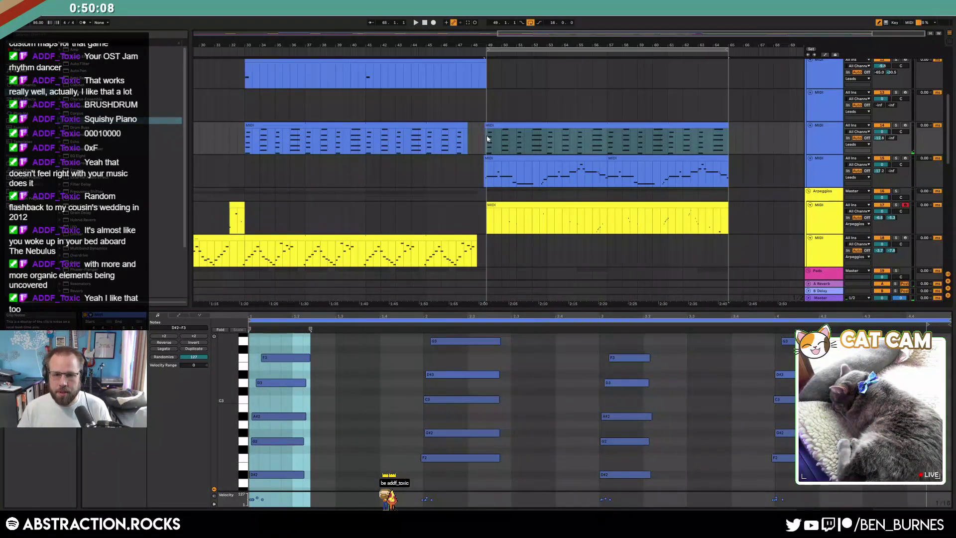
Nudge the consolidated chord clip at bar 49 and trim its start exactly onto the bar line.
scroll(487, 125, "up", 10)
left_click_drag(442, 125, 486, 129)
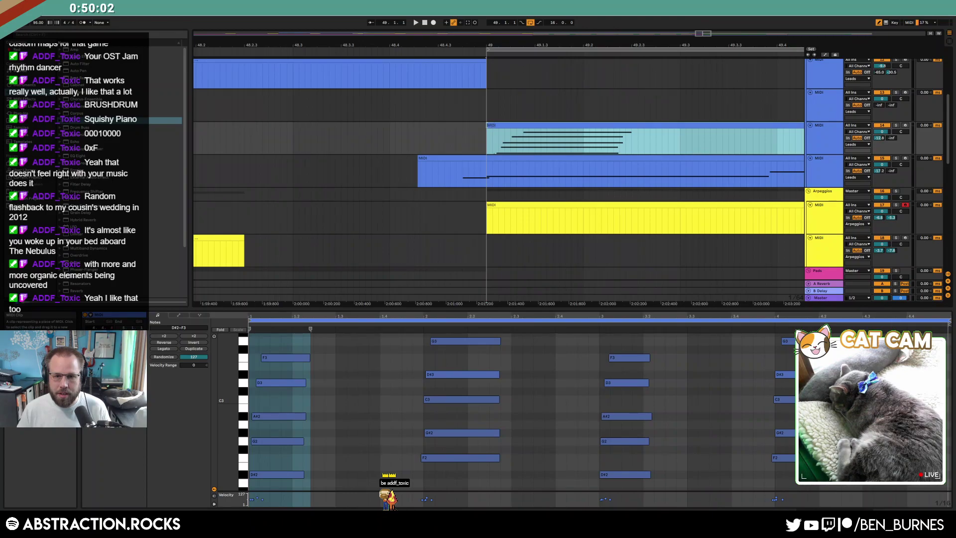
left_click_drag(498, 126, 493, 129)
scroll(488, 130, "up", 10)
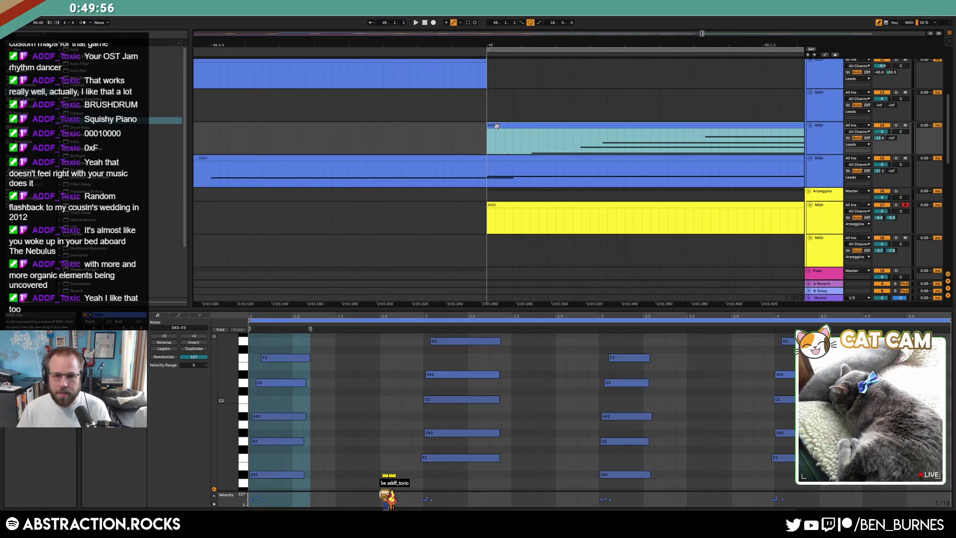
mouse_move(492, 126)
left_mouse_down()
mouse_move(522, 126)
mouse_move(504, 124)
left_mouse_up()
scroll(504, 125, "up", 8)
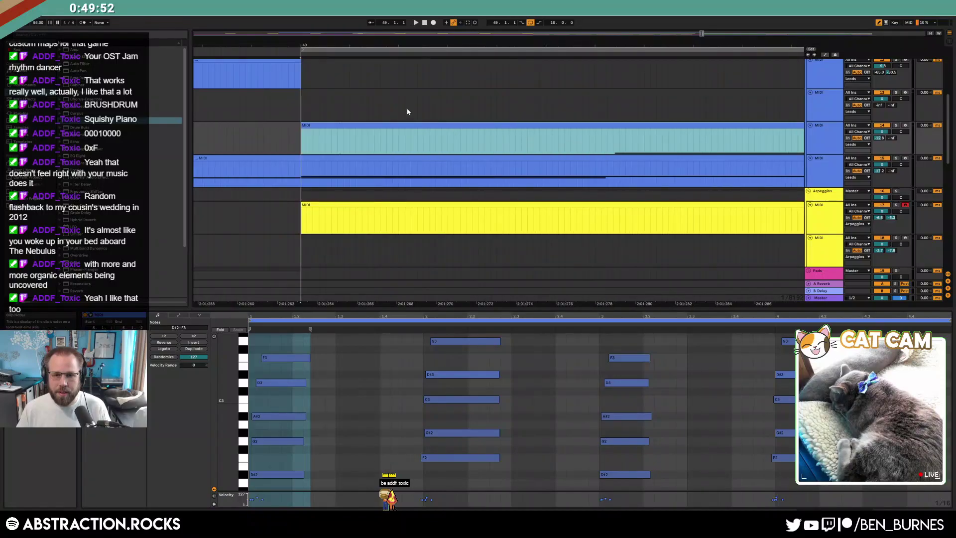
left_click_drag(359, 125, 322, 125)
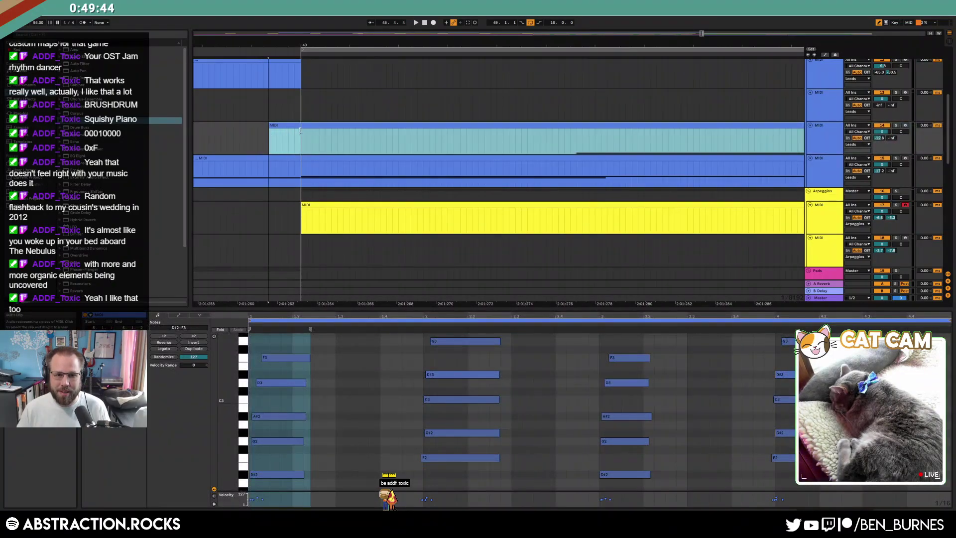
left_click_drag(297, 130, 300, 131)
scroll(352, 141, "down", 15)
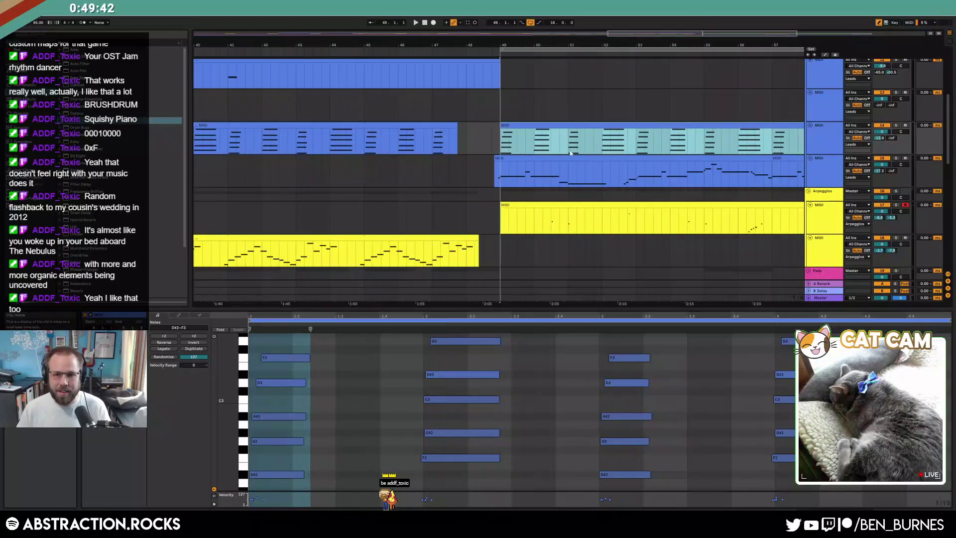
Split the consolidated chord clip at bars 53 and 57 during playback and turn off draw mode.
left_click_drag(625, 34, 553, 33)
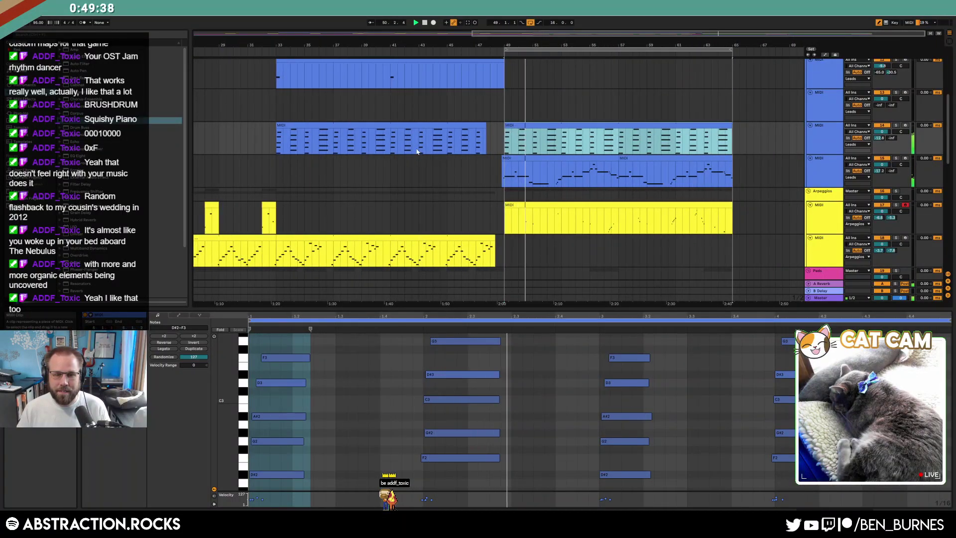
left_click_drag(562, 142, 617, 145)
key("ctrl+e")
left_click(352, 408)
key("b")
key("Delete")
Add a short A#3 pickup note just before the second chord in the bars 53–57 chord clip.
scroll(388, 419, "up", 2)
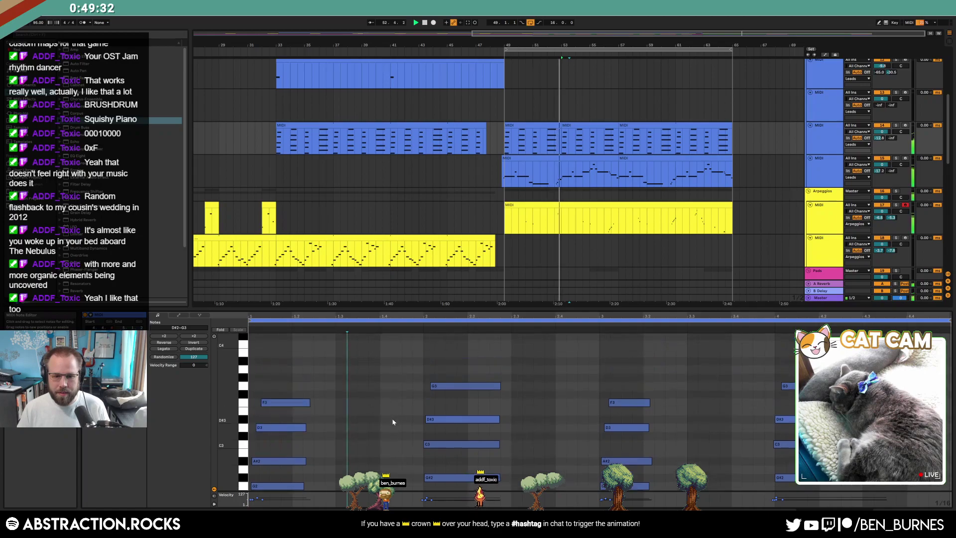
left_click(403, 370)
left_click_drag(404, 371, 420, 369)
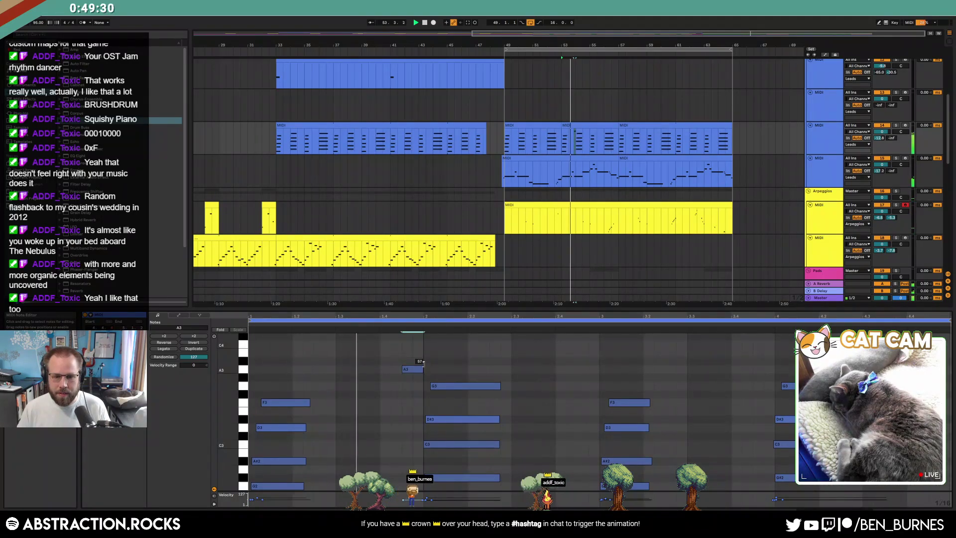
key("Up")
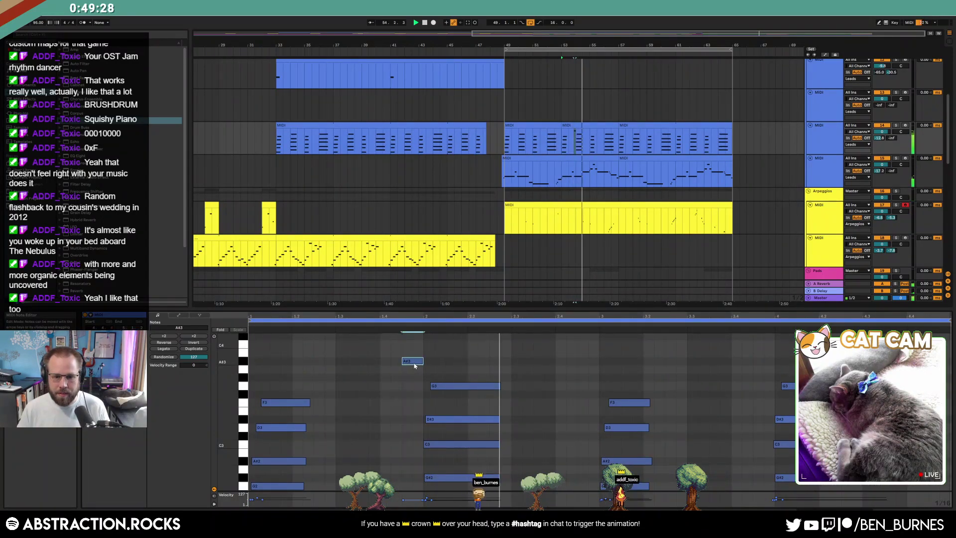
Stop playback, arm the chord track for trying notes, and lower the third chord's D#2 bass note to C2.
key("space")
scroll(611, 418, "down", 2)
left_click(585, 435)
left_click_drag(585, 435, 626, 450)
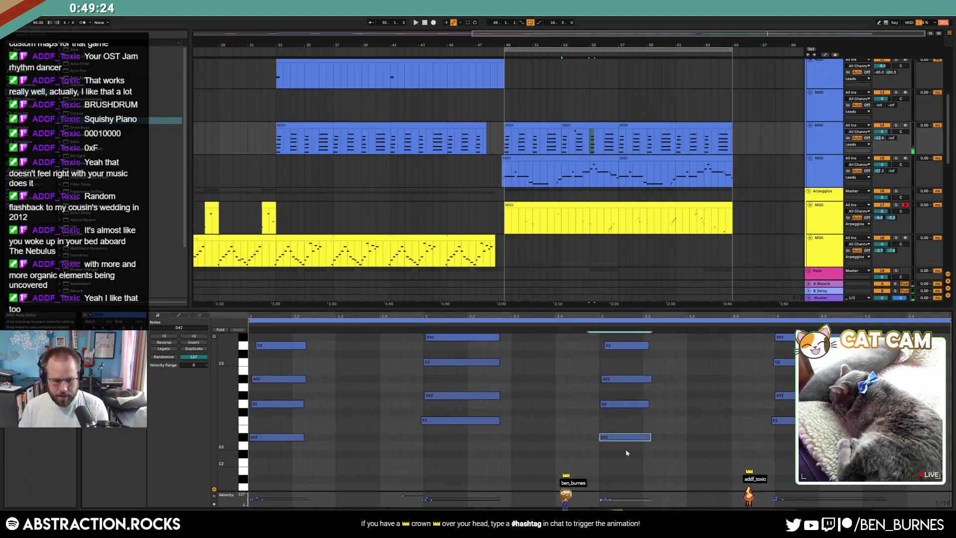
left_click(905, 126)
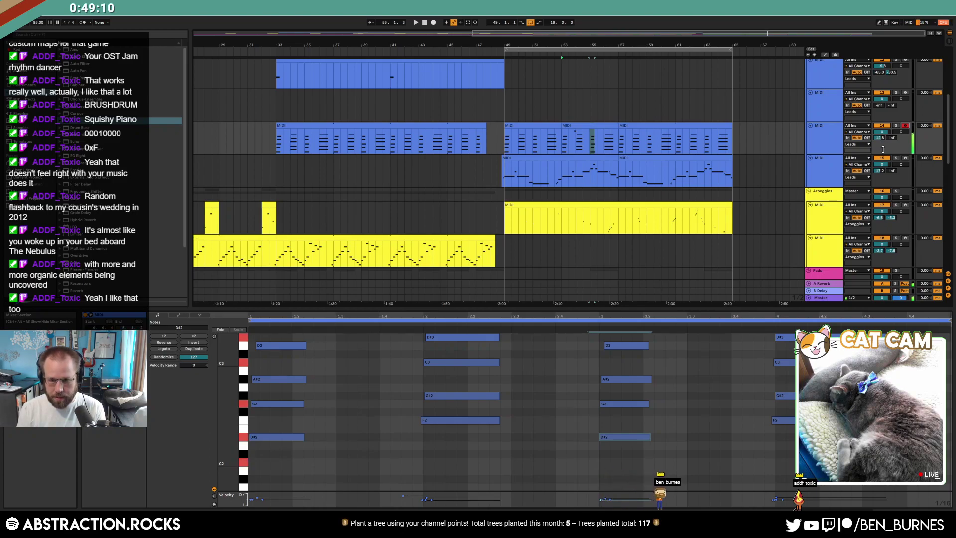
key("Down")
key("Down")
key("Down")
Raise the third chord's D3 note to D#3 and its F3 note to G3, and play the result.
left_click(618, 422)
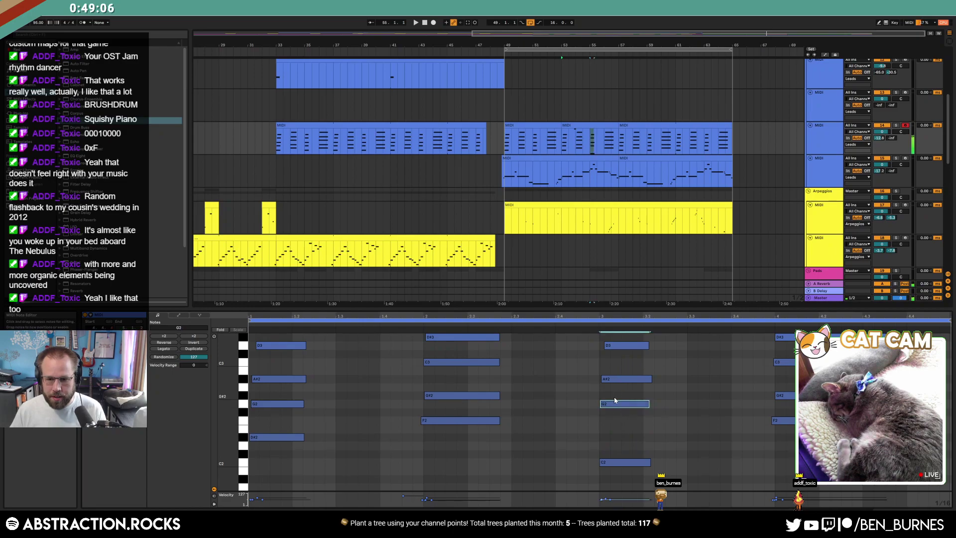
scroll(630, 393, "up", 3)
left_click(619, 369)
key("Up")
scroll(647, 364, "up", 3)
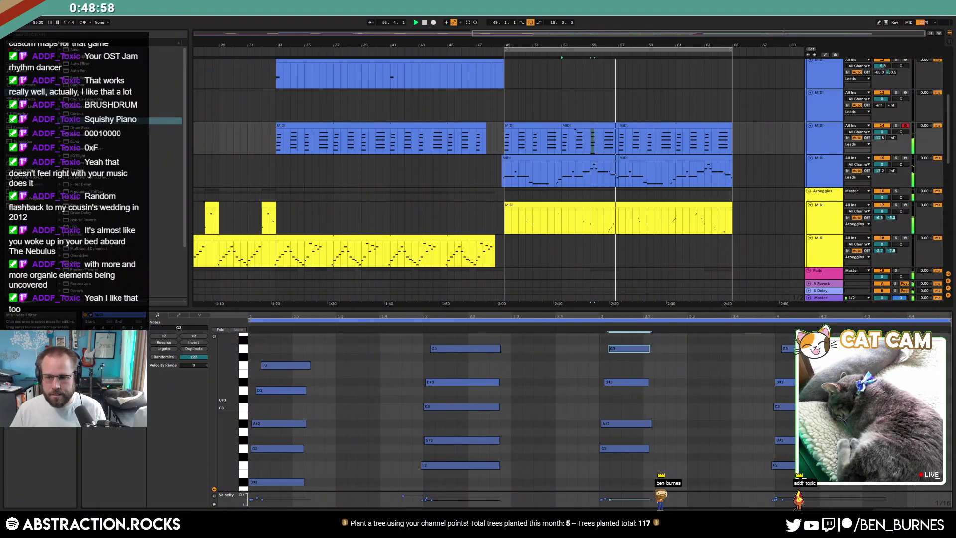
Copy the bars 53–57 chord clip over the last four bars of the section, starting at bar 61.
left_click(602, 125)
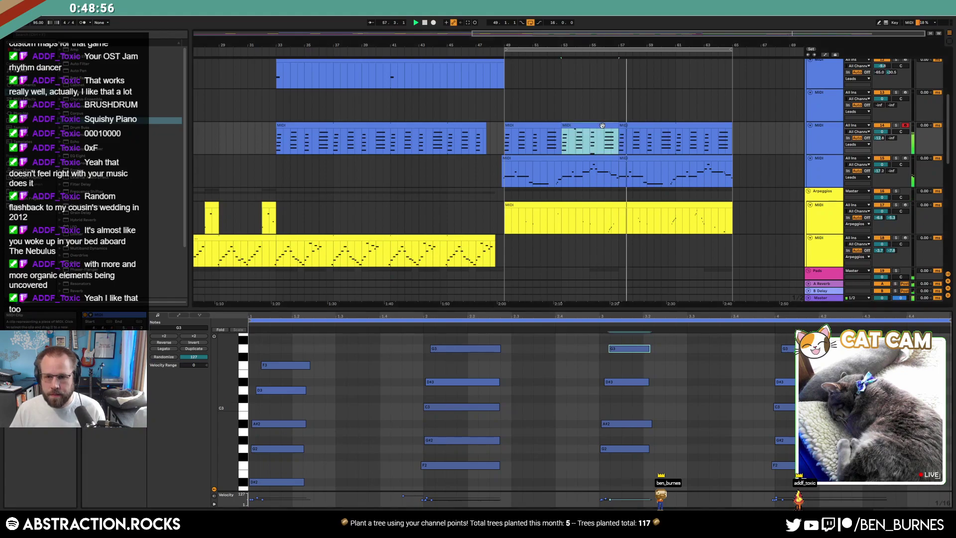
left_click(677, 133)
key("ctrl+v")
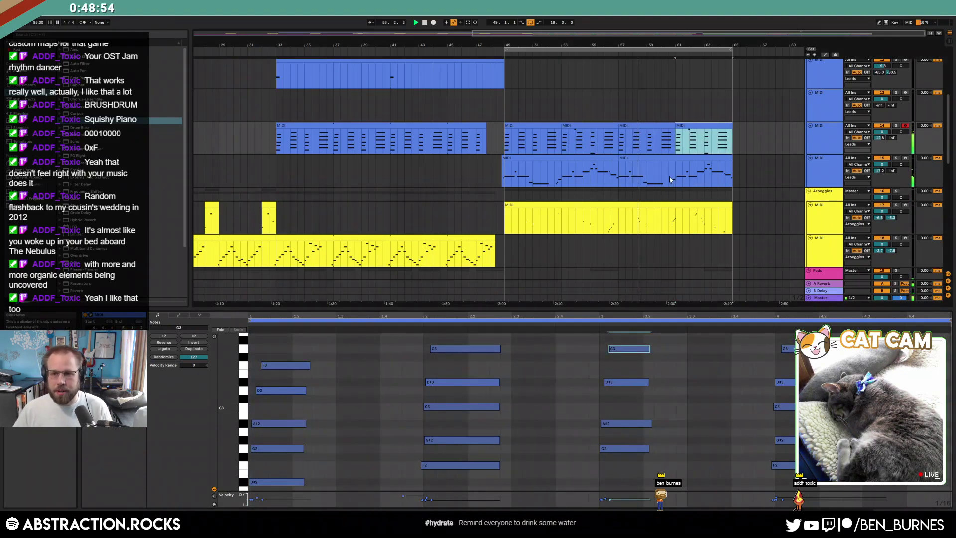
Check the third chord's notes in the copied bar 61 clip during playback, and stop with that clip open.
left_click_drag(591, 505, 613, 427)
left_click(613, 427)
scroll(618, 416, "up", 2)
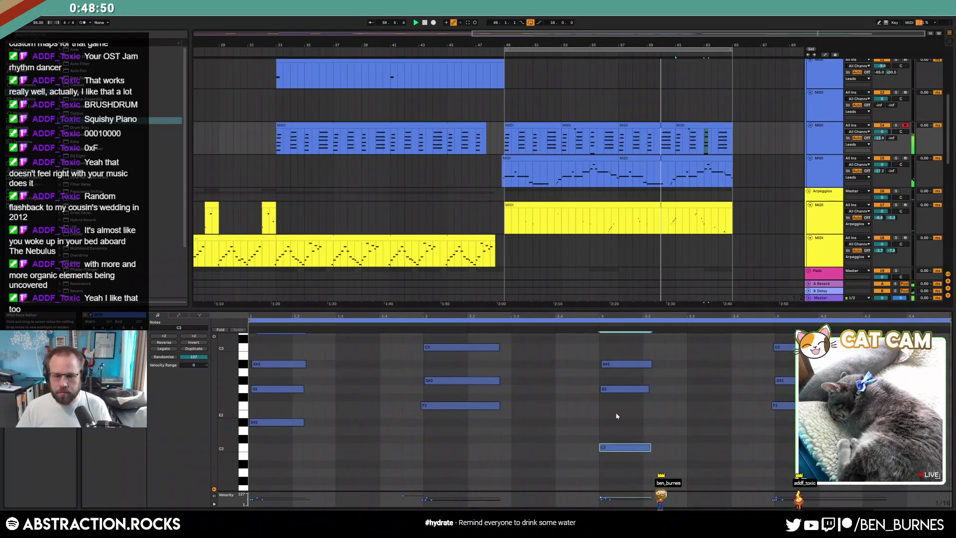
scroll(632, 411, "up", 2)
left_click(628, 395)
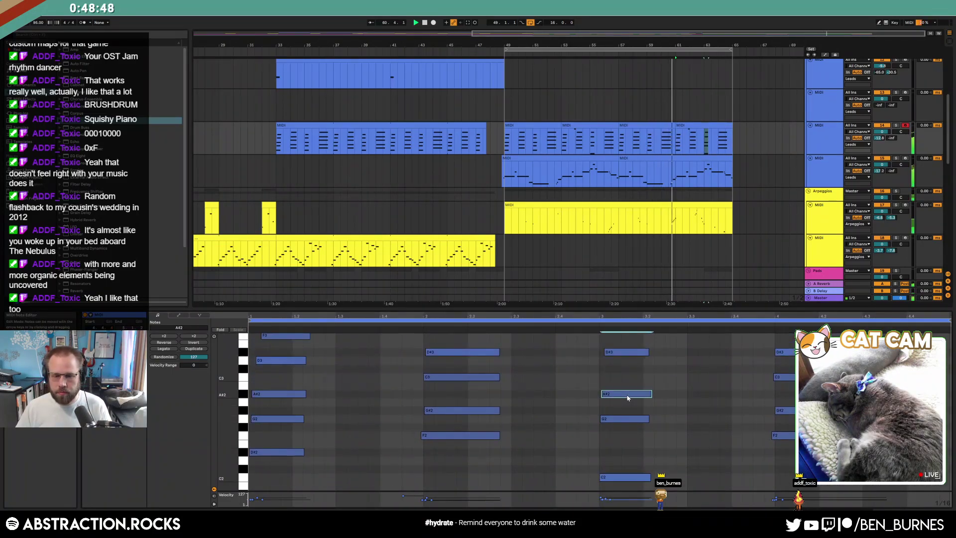
left_click(707, 126)
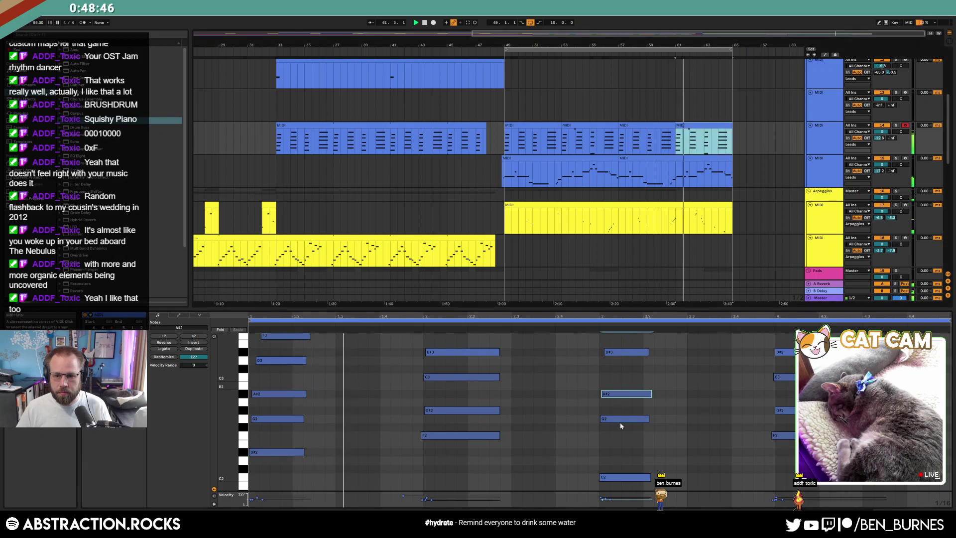
left_click(572, 97)
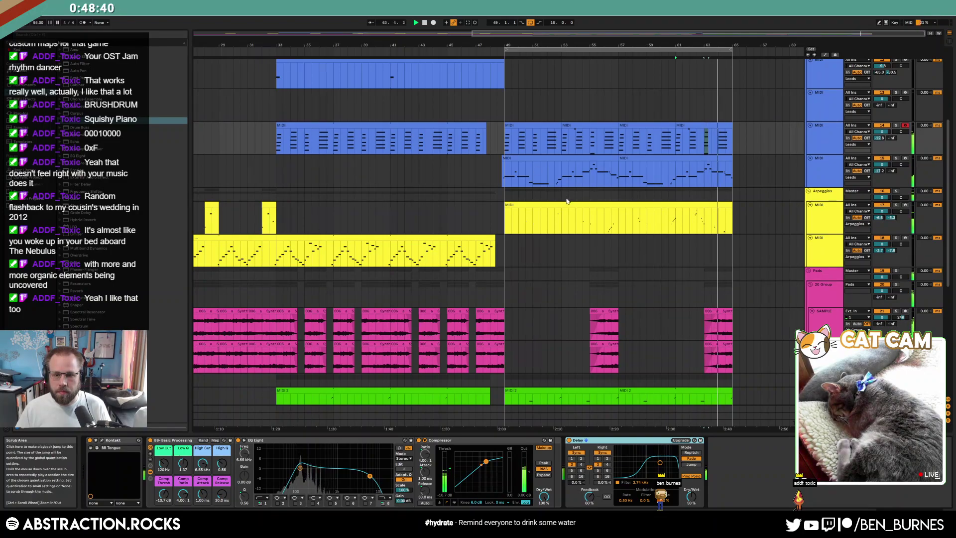
scroll(726, 237, "down", 1)
double_click(711, 81)
key("space")
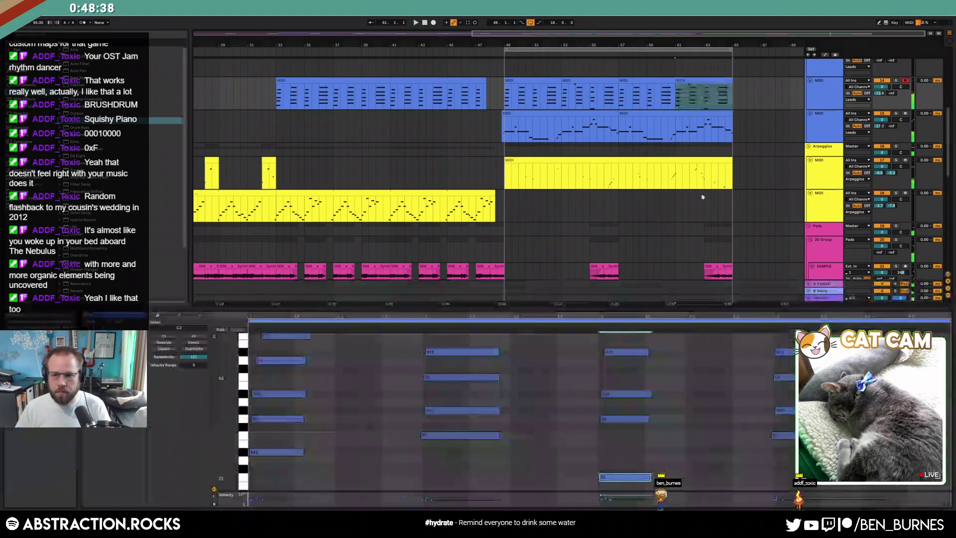
Revoice the fourth chord in the bar 61 clip by lowering F2 to C2, G#2 to G2 and C3 to B2.
scroll(555, 411, "up", 2)
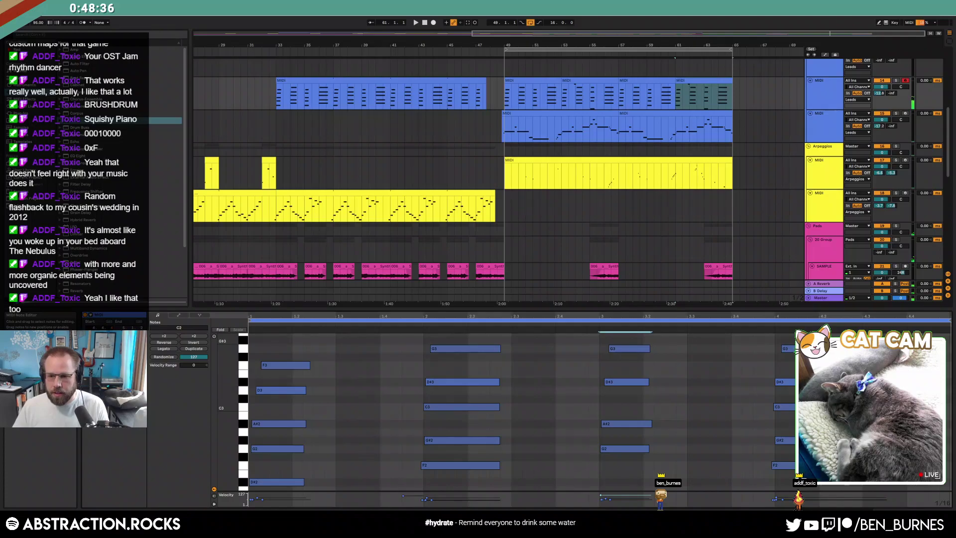
left_click(789, 349)
left_click_drag(832, 349, 821, 349)
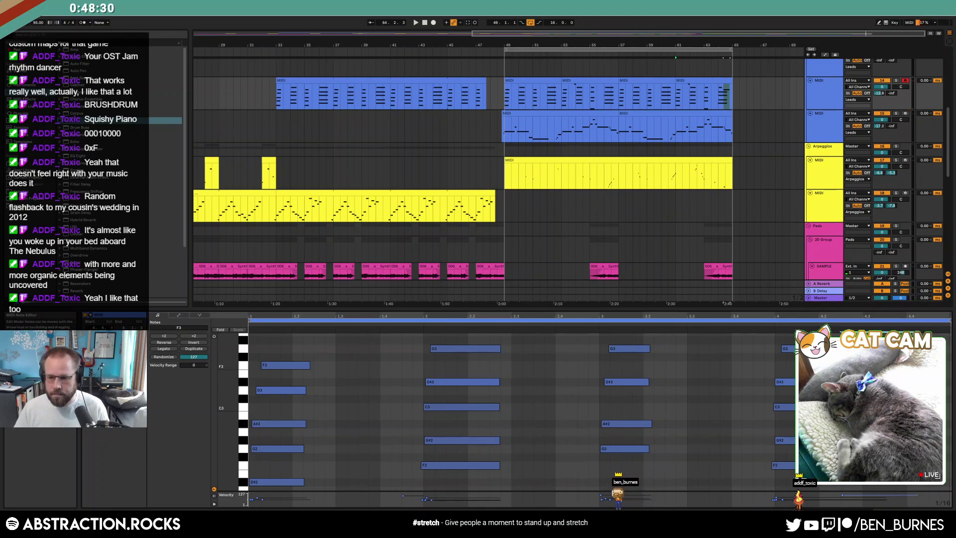
left_click_drag(859, 373, 836, 466)
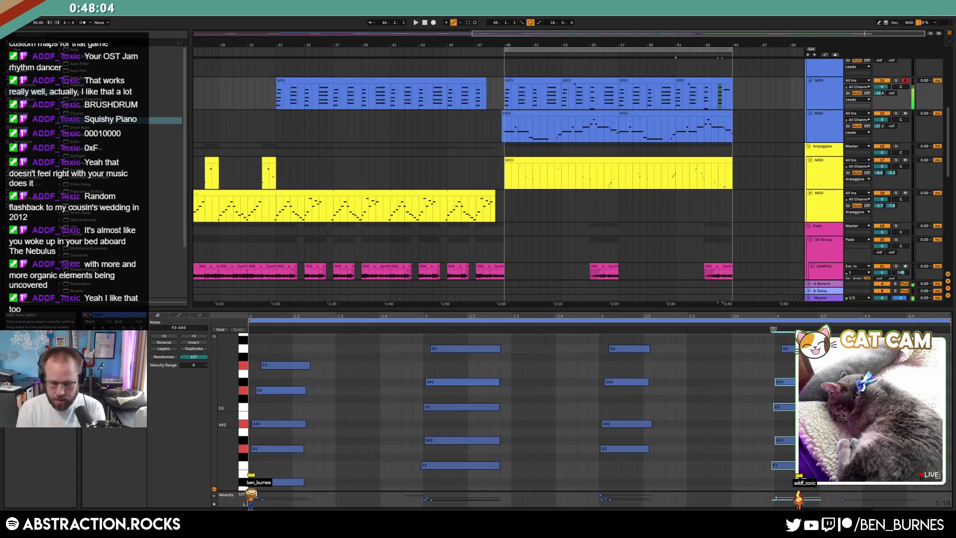
scroll(697, 435, "down", 1)
left_click_drag(789, 427, 789, 470)
key("Down")
key("Down")
left_click_drag(765, 392, 790, 379)
scroll(764, 360, "up", 1)
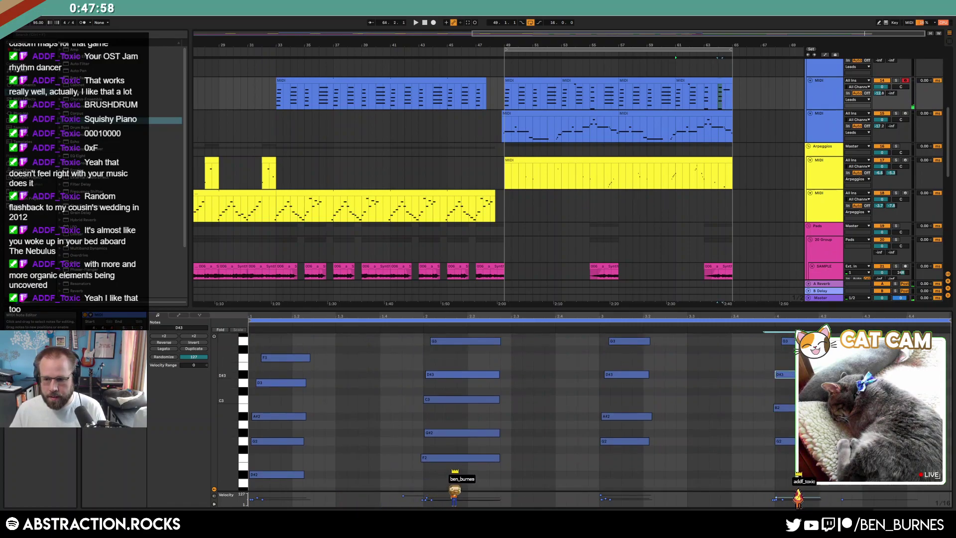
scroll(774, 367, "up", 1)
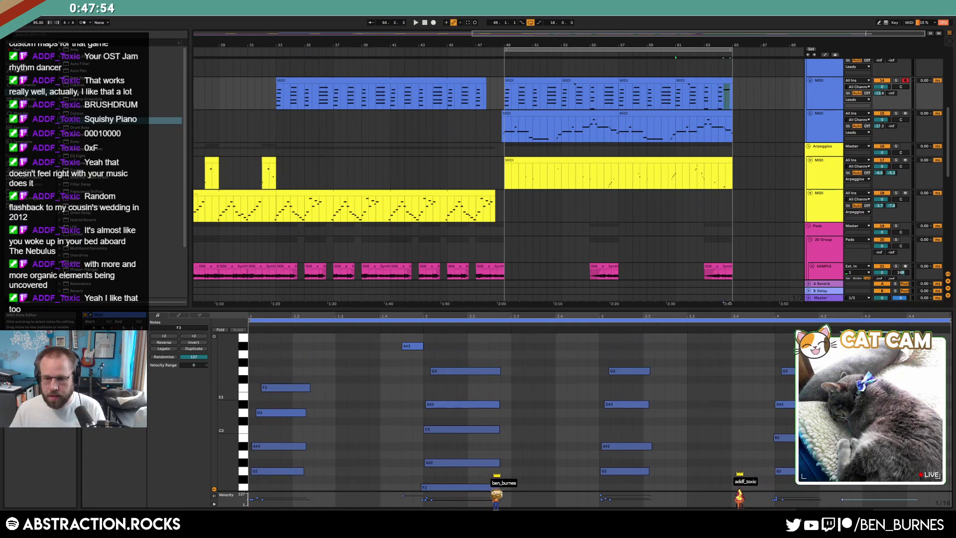
Play the end of the bar 61 clip and duplicate the revoiced fourth chord's notes to just after that chord.
key("space")
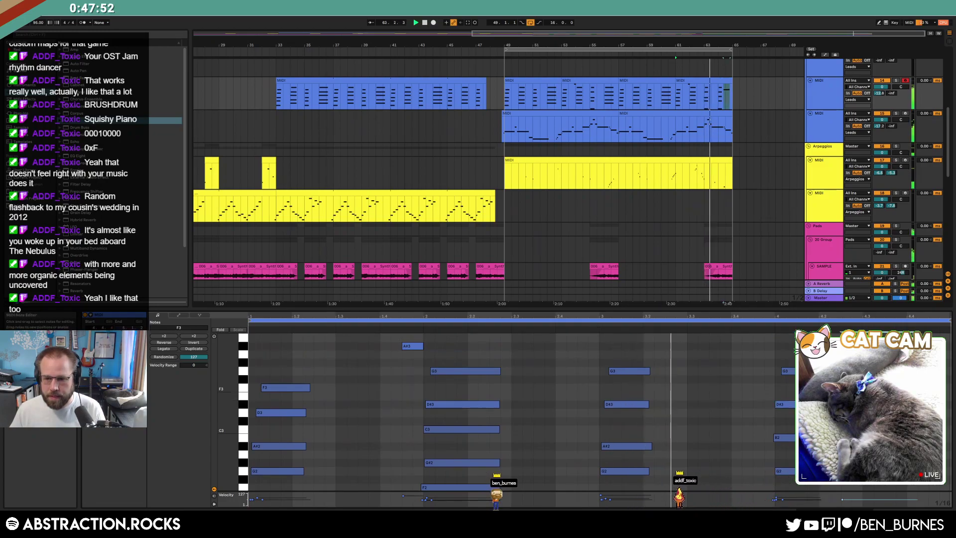
scroll(624, 348, "down", 2)
scroll(599, 377, "down", 1)
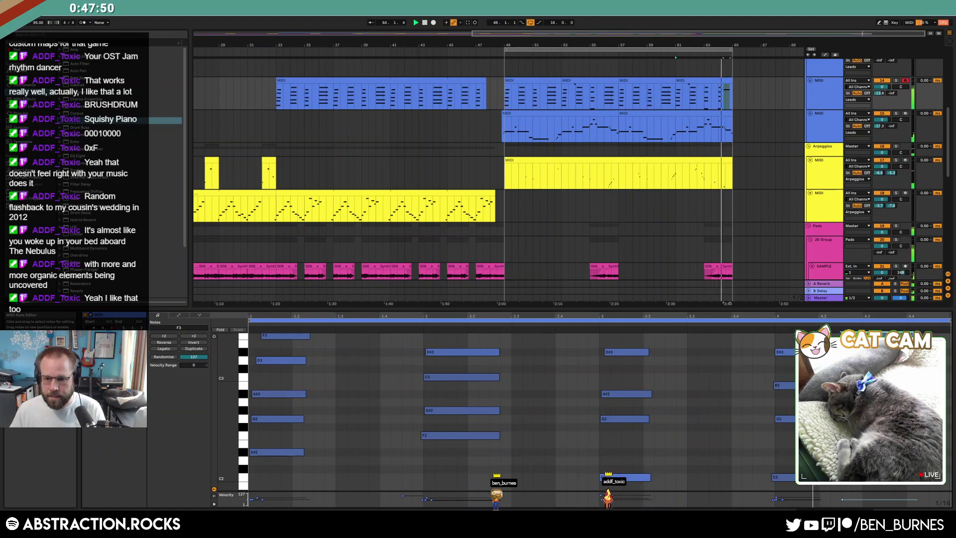
scroll(507, 420, "up", 2)
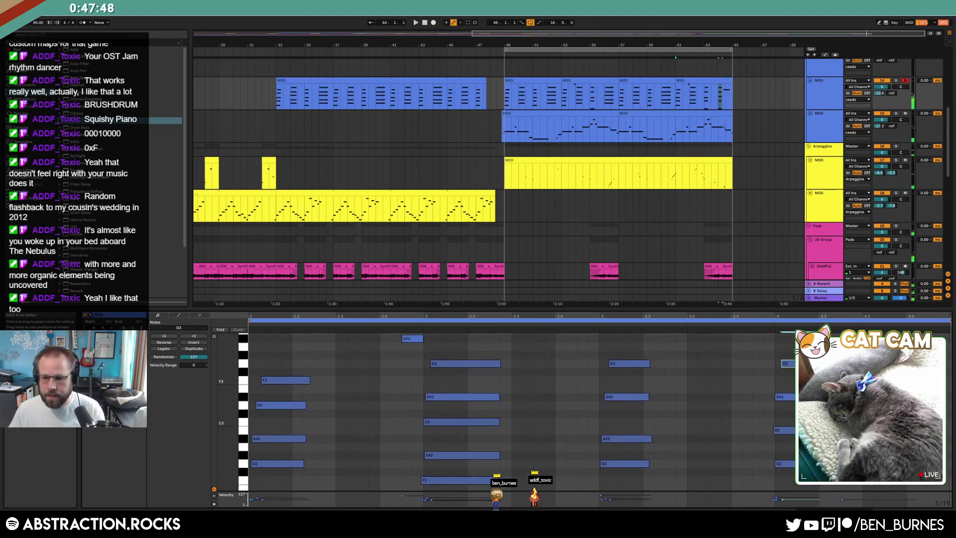
scroll(515, 421, "down", 2)
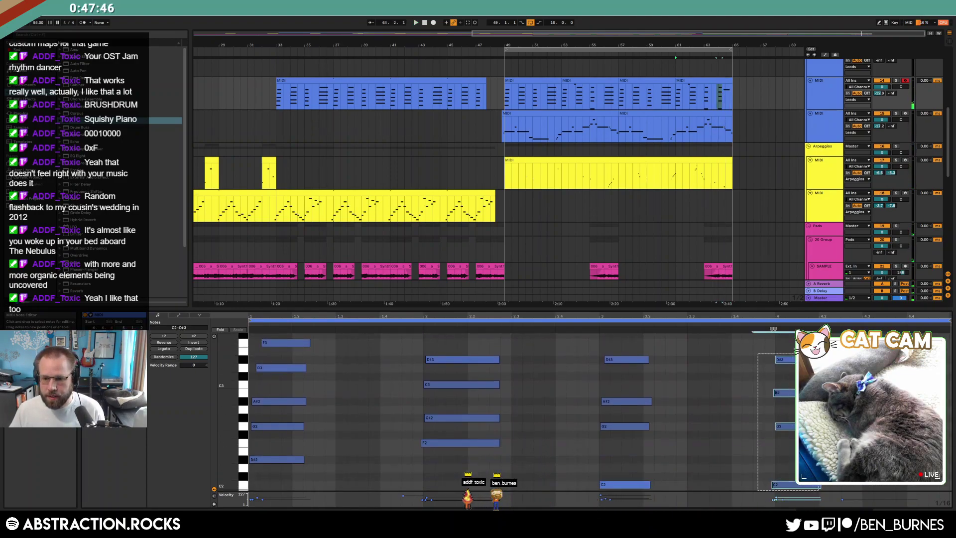
key("ctrl+d")
key("Left")
Replace the fourth chord in the bar 61 clip with a copy of the second chord and play the section.
scroll(760, 421, "up", 1)
mouse_move(222, 393)
left_mouse_down()
mouse_move(213, 400)
mouse_move(222, 407)
left_mouse_up()
left_click_drag(763, 351, 809, 489)
key("Delete")
left_click_drag(474, 344, 473, 469)
key("ctrl+c")
left_click(777, 367)
key("ctrl+v")
key("Left")
left_click(740, 326)
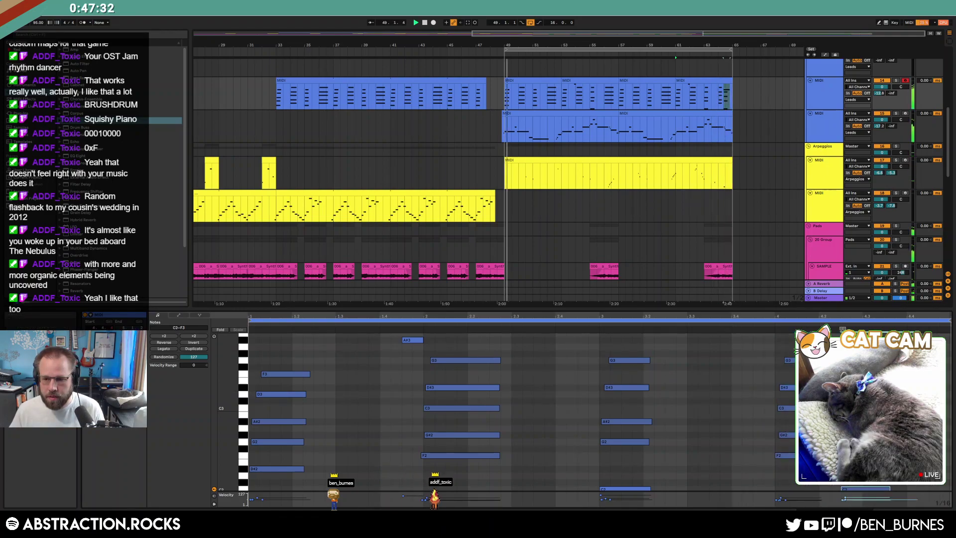
key("alt+Tab")
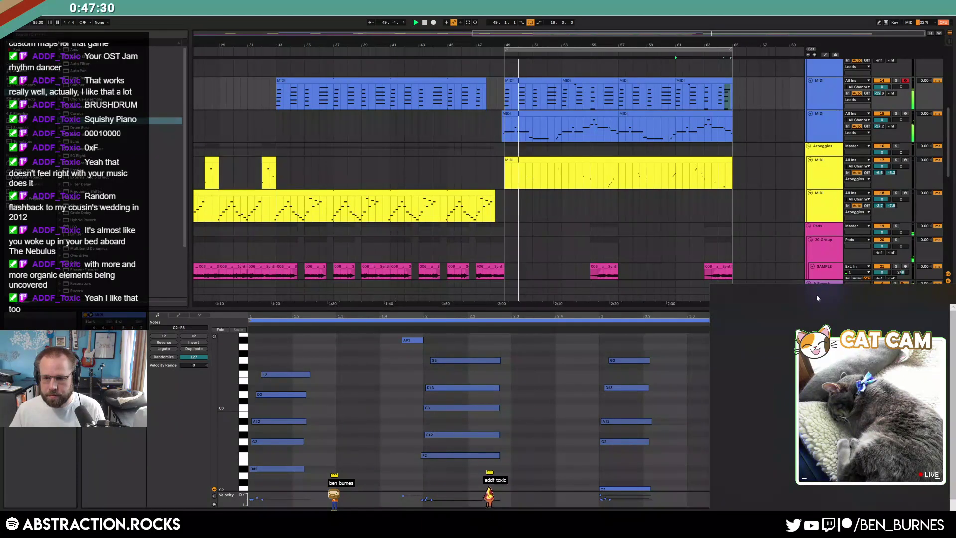
left_click(888, 527)
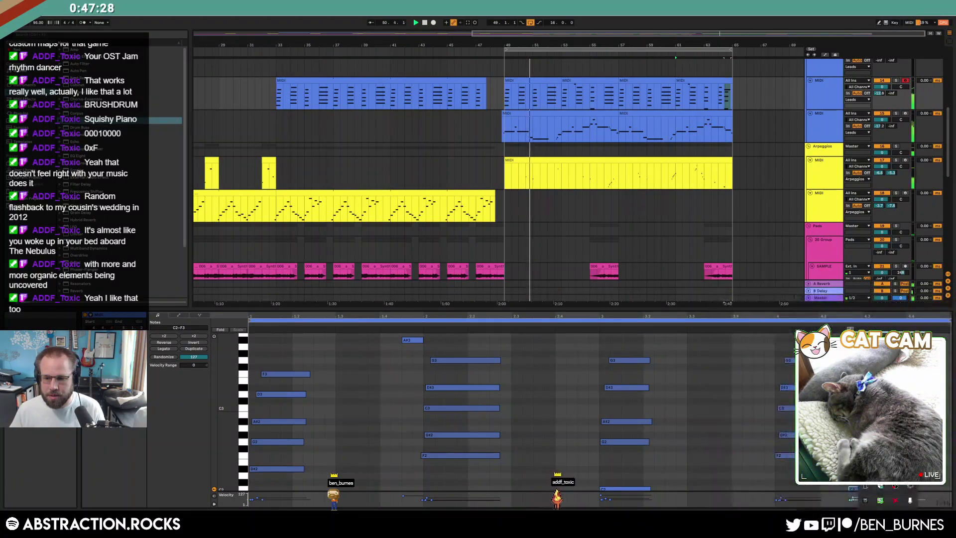
left_click(887, 525)
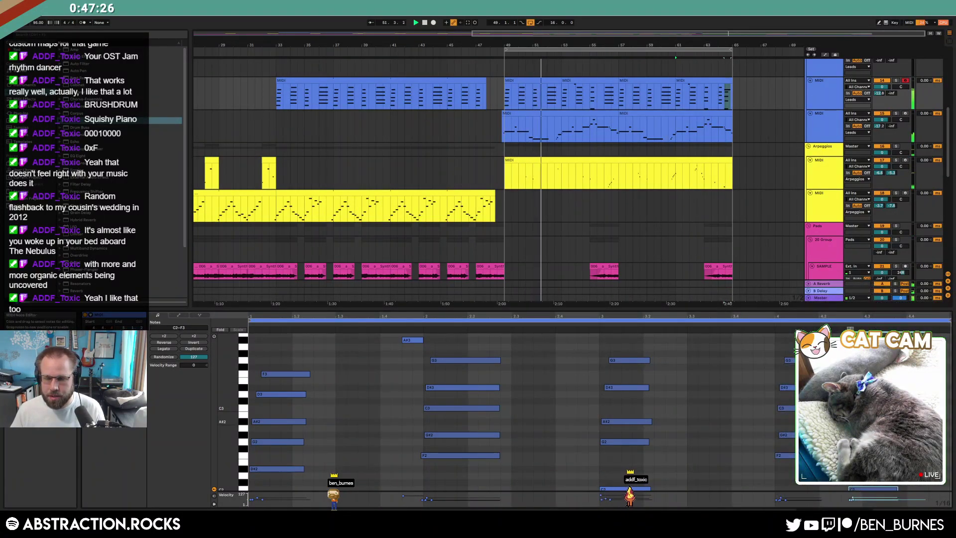
Nudge the duplicated chord at the end of the bar 61 clip slightly later and keep its notes selected.
key("Right")
key("Right")
key("Right")
key("Right")
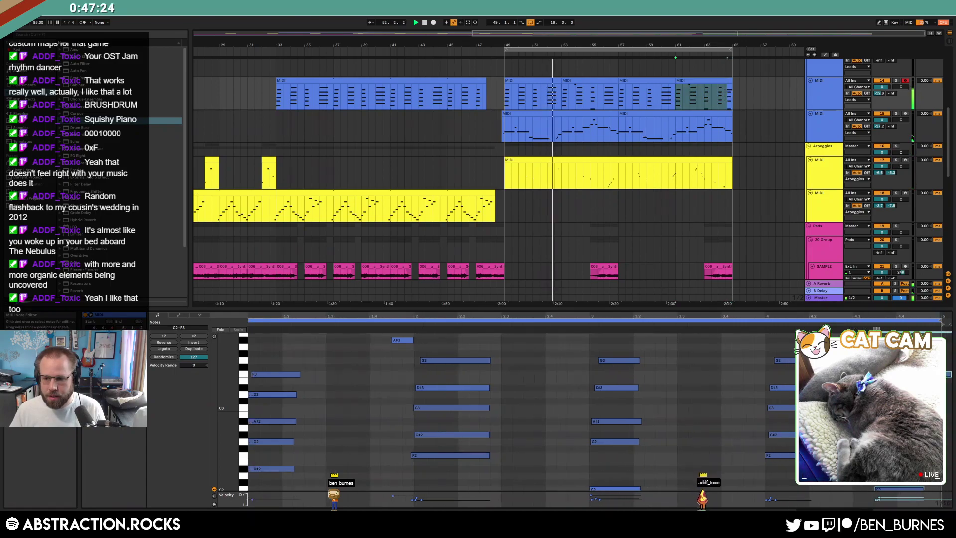
left_click_drag(950, 374, 872, 490)
left_click_drag(901, 374, 901, 370)
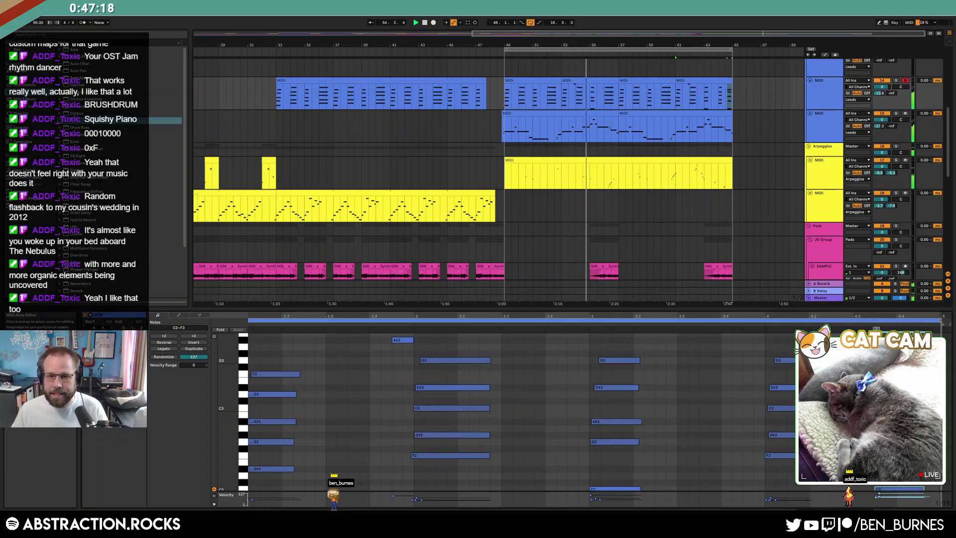
Review the bars 53–57 chord clip's voicings during playback.
left_click(606, 81)
left_click(917, 374)
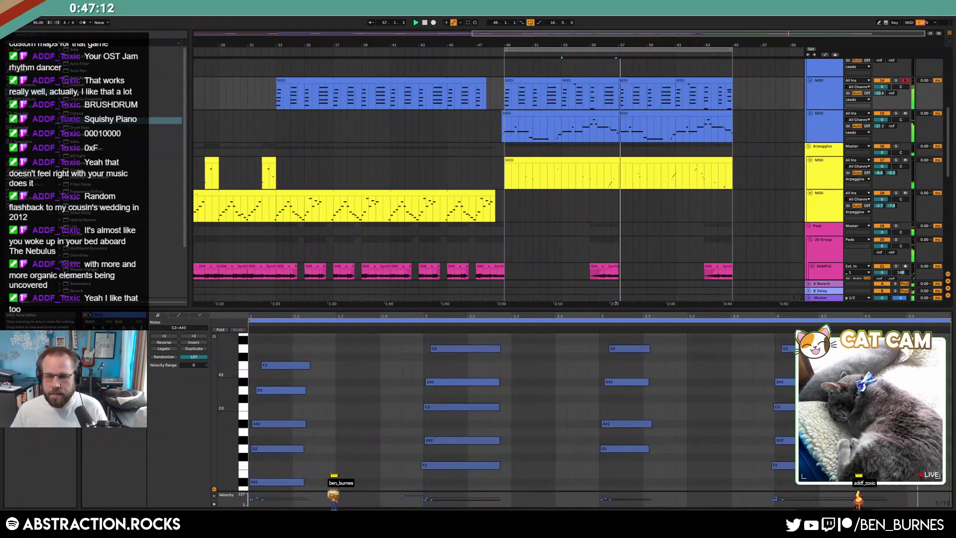
key("shift+Tab")
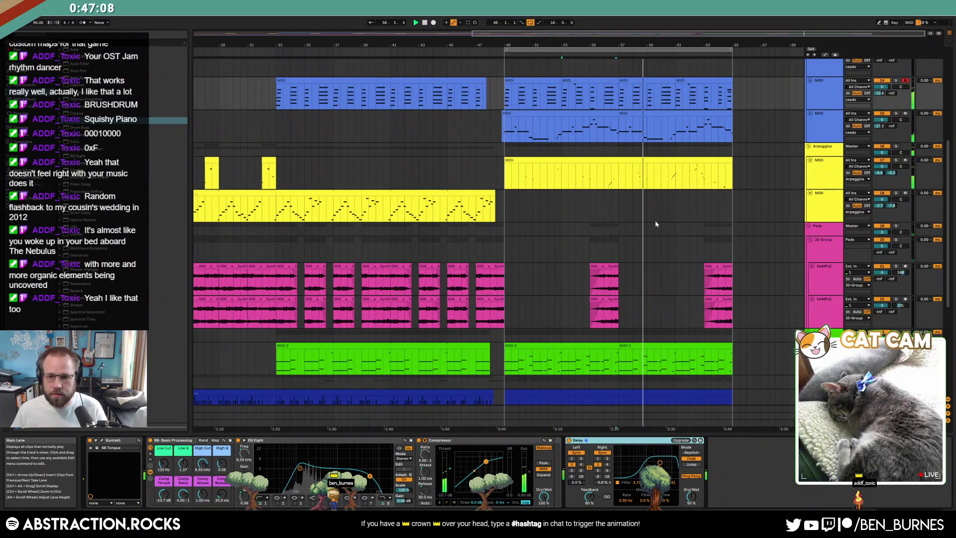
Try an edit to the D#4 and C4 notes in the tenth bar of the arpeggio clip, and undo it.
double_click(651, 160)
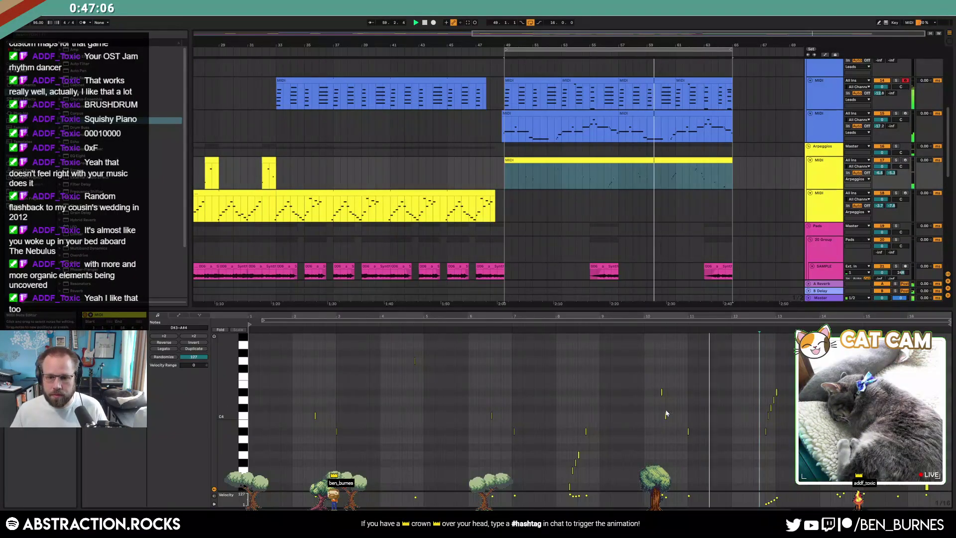
left_click_drag(676, 317, 675, 317)
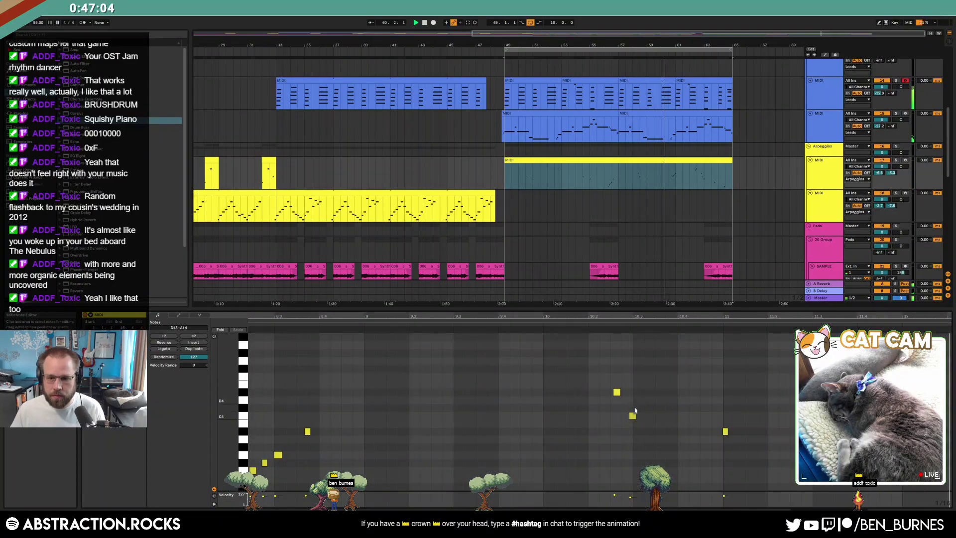
left_click(633, 415)
left_click(616, 392)
key("ctrl+z")
key("ctrl+z")
left_click_drag(720, 320, 692, 317)
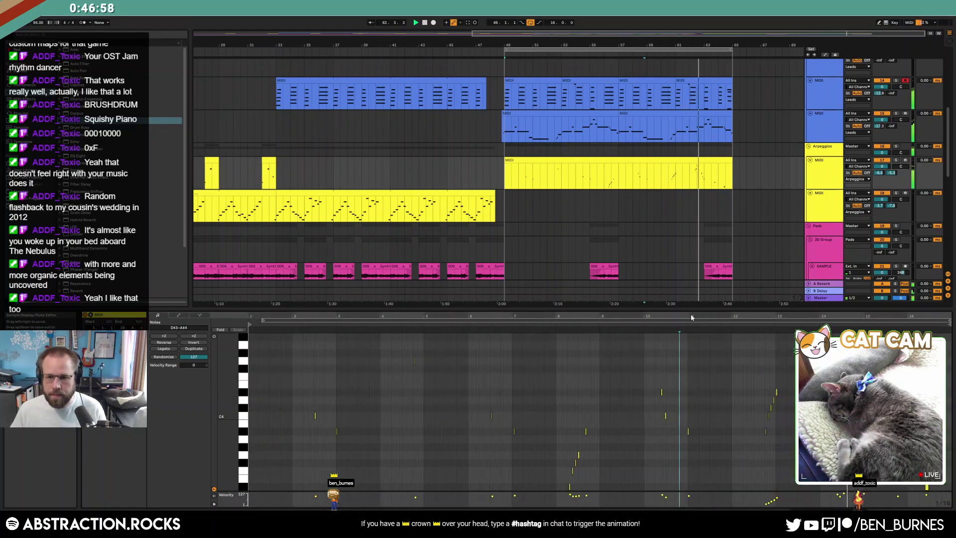
key("shift+Tab")
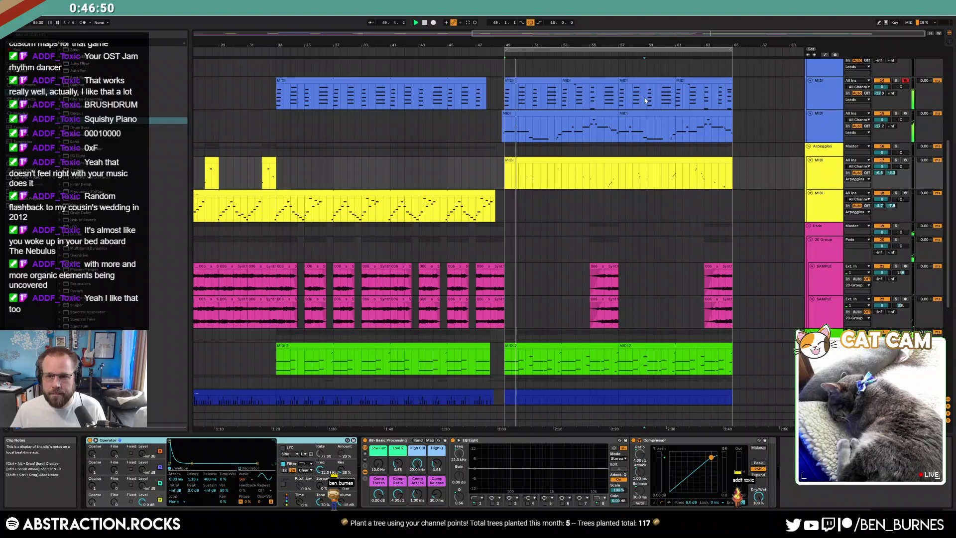
Split the first bass clip at bar 53 and shorten the new clip's opening D#0 and D#1 notes by ten sixteenths.
double_click(542, 344)
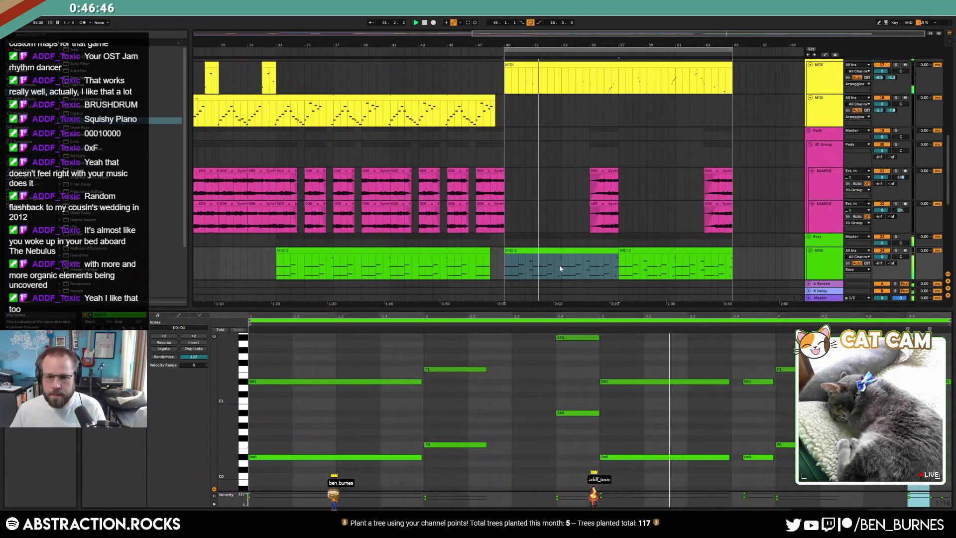
left_click_drag(562, 270, 619, 266)
left_click_drag(358, 350, 368, 477)
key("shift+Left")
key("shift+Left")
key("shift+Left")
key("shift+Left")
key("shift+Left")
key("shift+Left")
key("shift+Left")
key("shift+Left")
key("shift+Left")
key("shift+Left")
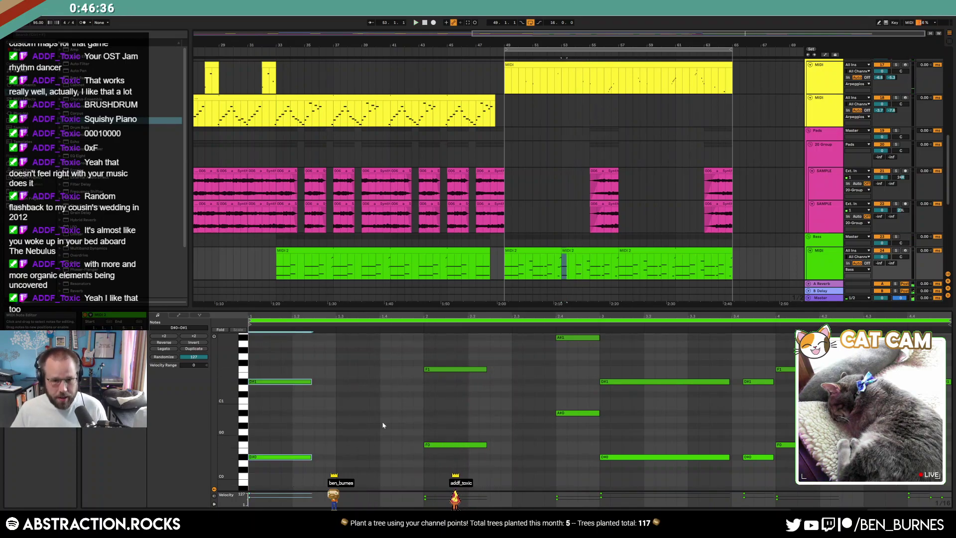
Add short D#0 and D#1 pickup notes in the bar 53 bass clip just before the F octave and the A# octave.
left_click(393, 392)
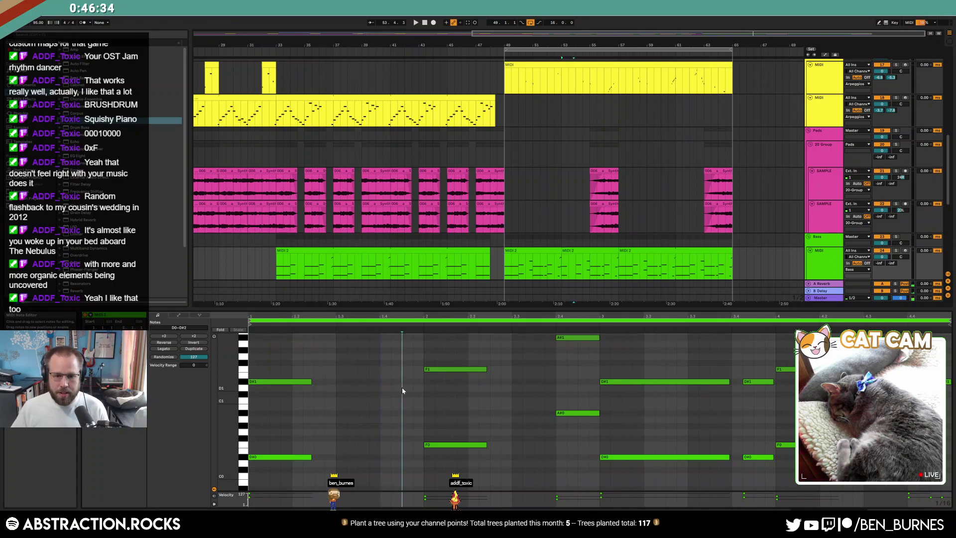
key("ctrl+v")
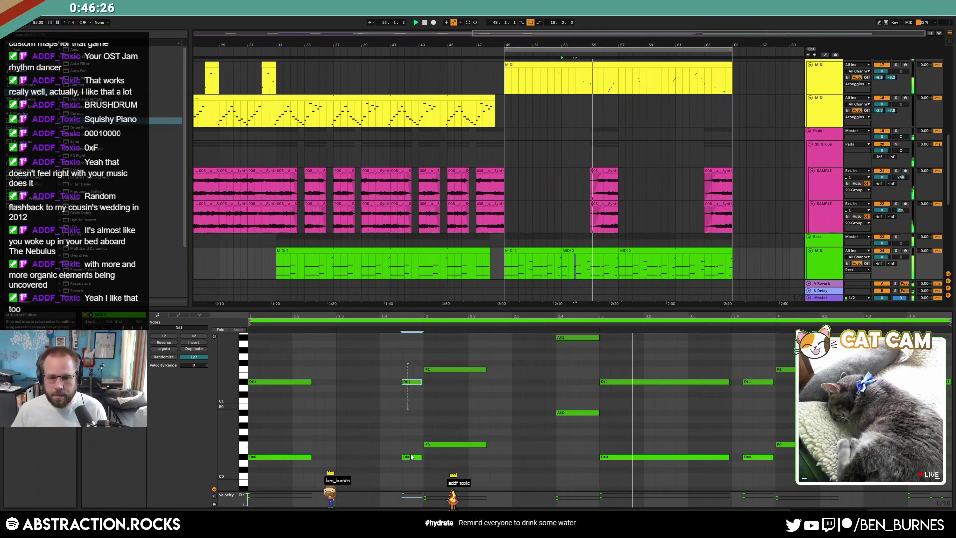
left_click(533, 405)
key("ctrl+v")
Lower the long D#0 and D#1 bass notes in the clip's third bar to C0 and C1.
left_click_drag(653, 360, 665, 483)
key("Down")
key("Down")
key("Down")
left_click(537, 453)
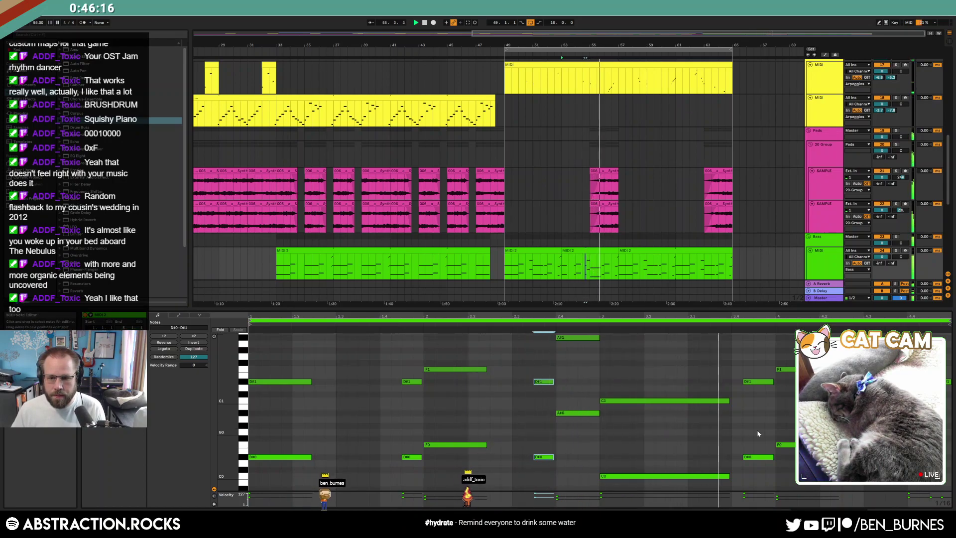
Raise the short D#0 and D#1 bass notes after the long C octave to G0 and G1, and play the result.
left_click_drag(769, 374, 754, 493)
key("Up")
key("Up")
key("Up")
key("Up")
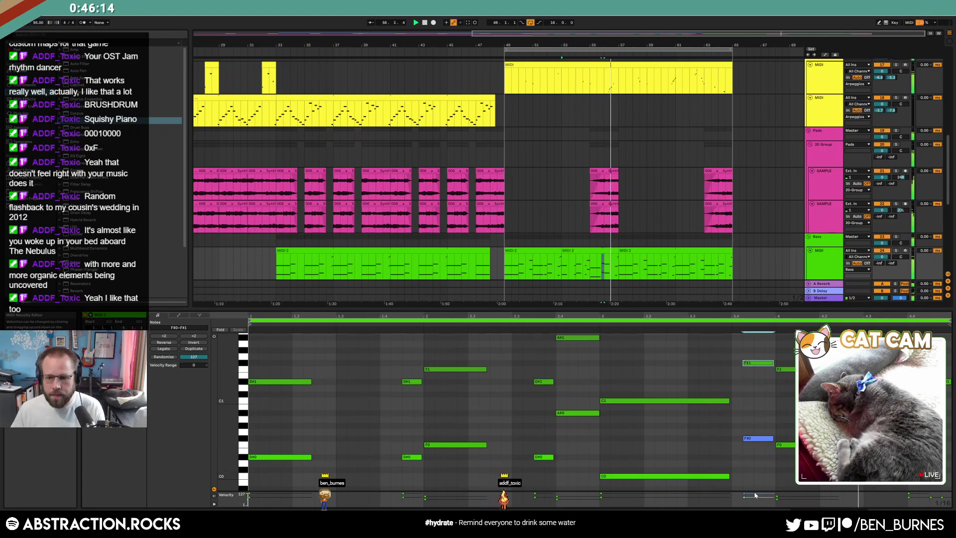
key("space")
key("space")
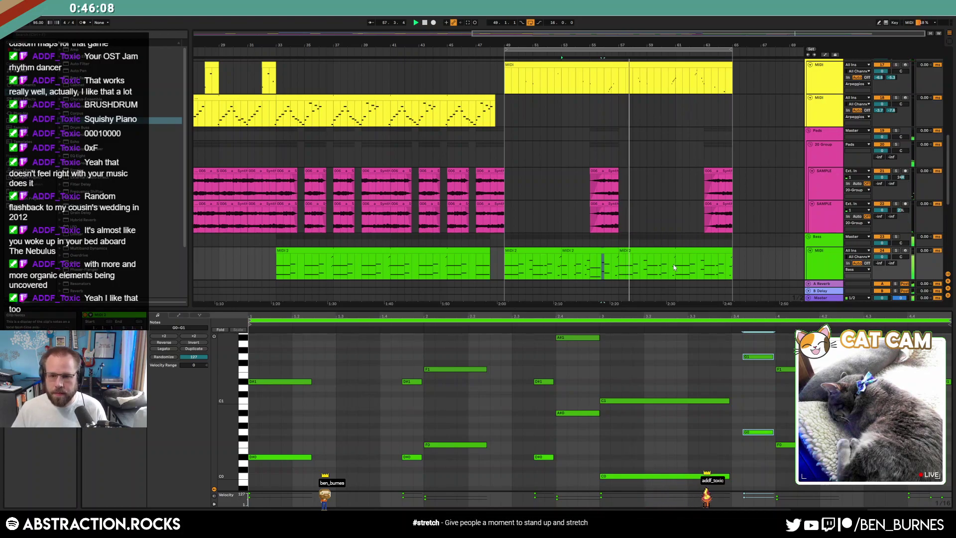
Split the bass clip at bar 61, move the new clip's opening D#0 and D#1 notes to beat 3 and shorten them to the bar's end.
left_click_drag(676, 268, 724, 268)
key("ctrl+e")
left_click_drag(322, 357, 315, 473)
key("shift+Right")
key("ctrl+z")
left_click_drag(289, 383, 334, 384)
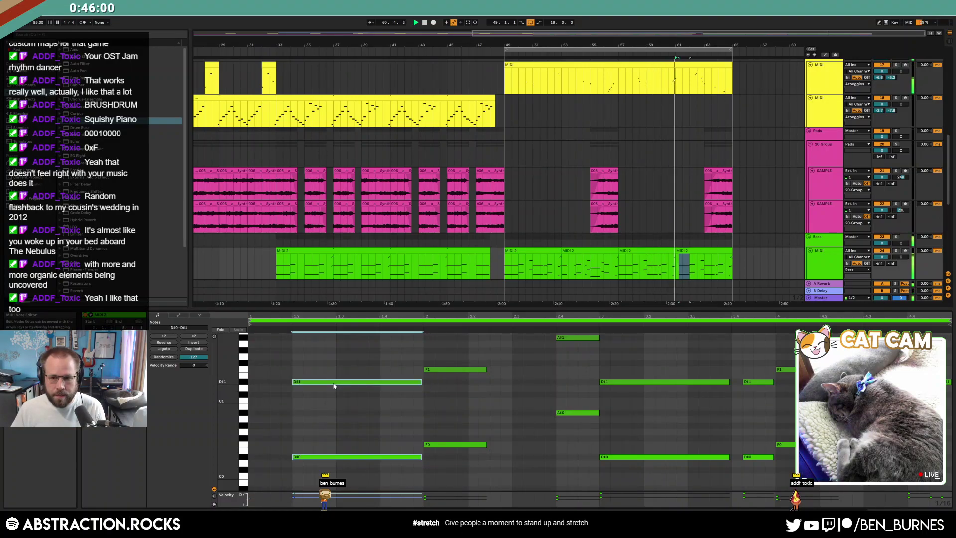
left_click_drag(334, 386, 378, 383)
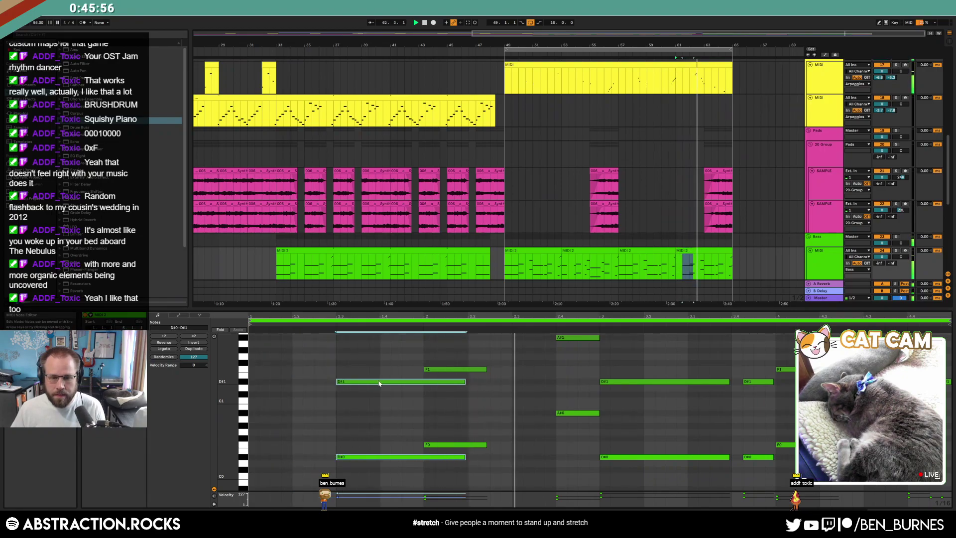
key("shift+Left")
Lower the long D#0 and D#1 notes in the bar 61 bass clip to C0 and C1.
left_click_drag(682, 362, 687, 490)
key("Down")
key("Down")
key("Down")
Raise the short D#0 and D#1 bass notes after the C octave to G0 and G1, and the following F octave to A#0 and A#1.
left_click_drag(740, 374, 800, 499)
key("Up")
key("Up")
key("Up")
key("Up")
key("Up")
key("Up")
scroll(817, 429, "up", 3)
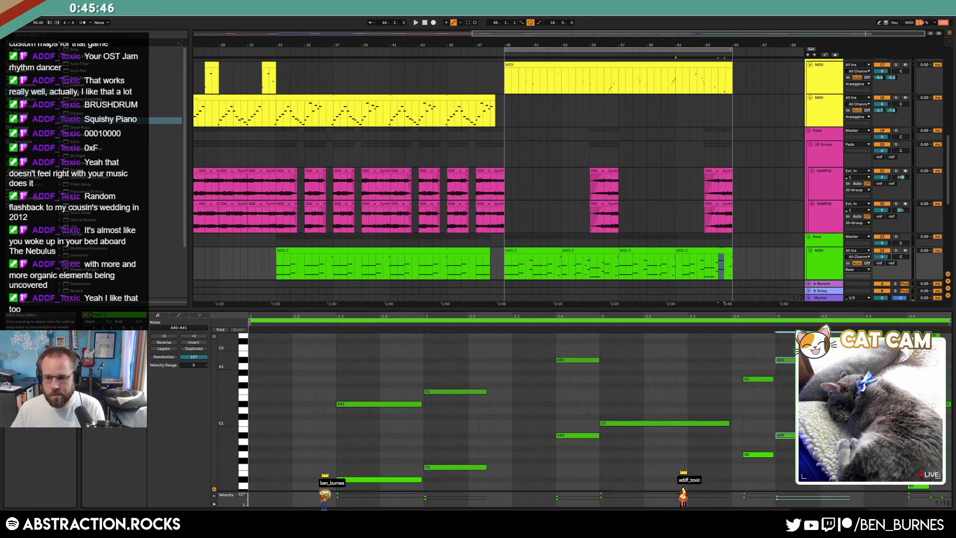
Adjust the A#0 and A#1 notes and the closing bass notes of the bar 61 clip, and play the section.
left_click_drag(817, 435, 861, 429)
double_click(782, 360)
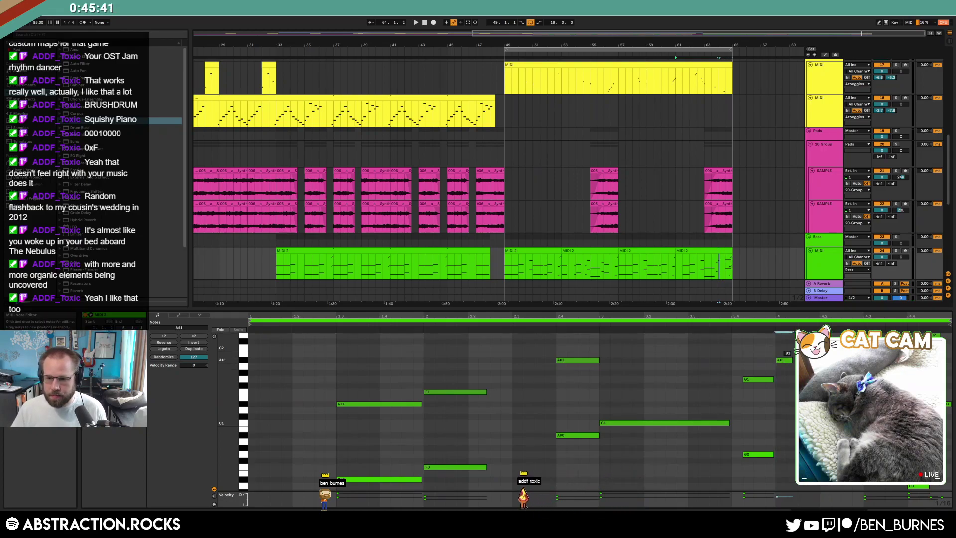
double_click(777, 435)
left_click_drag(906, 488, 920, 404)
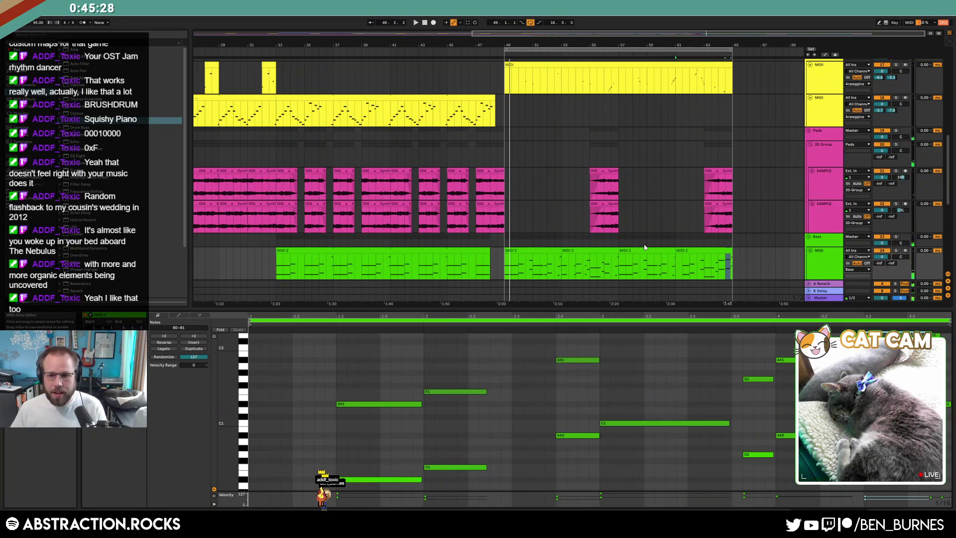
key("space")
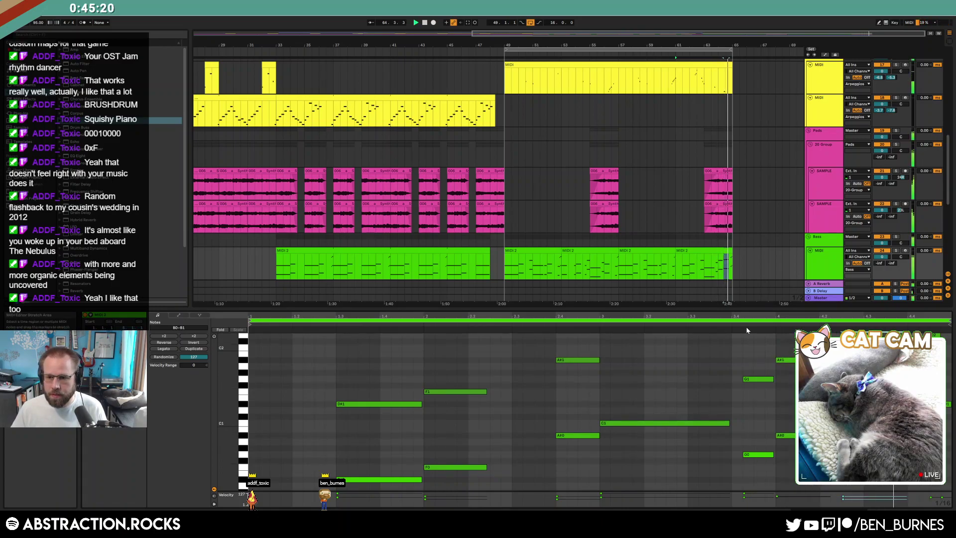
scroll(751, 209, "up", 3)
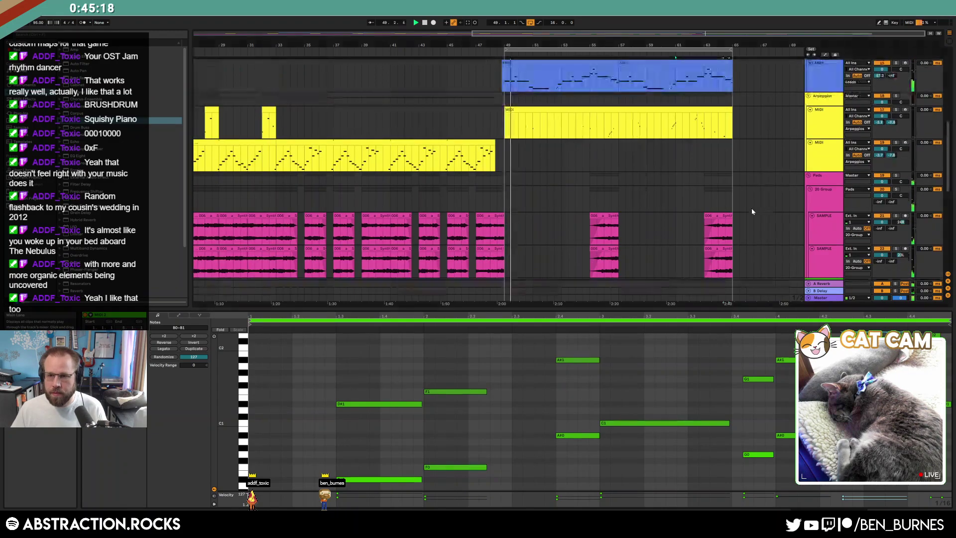
key("shift+Tab")
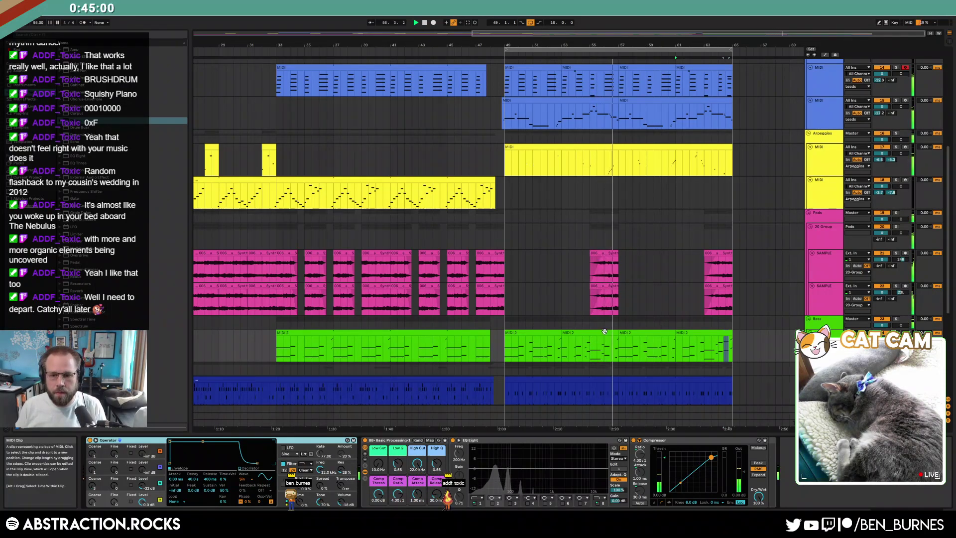
Transpose the closing notes of the bar 53 bass clip to D#1 and D#2, replaying the passage to check them.
double_click(585, 343)
left_click_drag(807, 350, 829, 469)
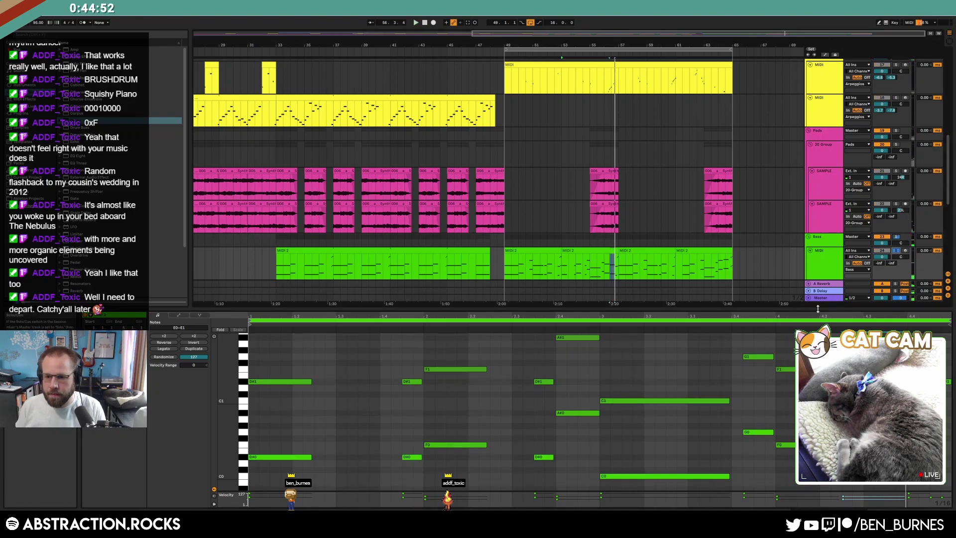
left_click(765, 326)
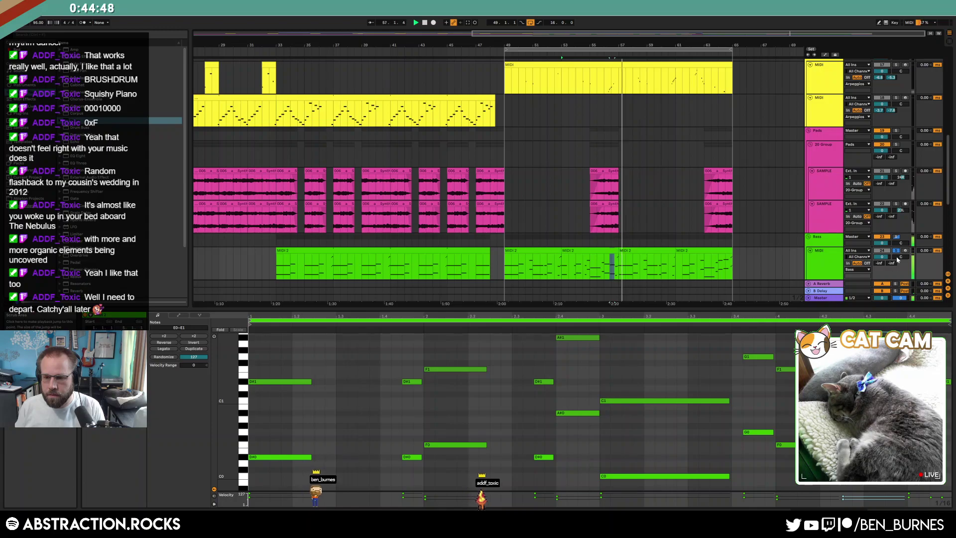
left_click(762, 324)
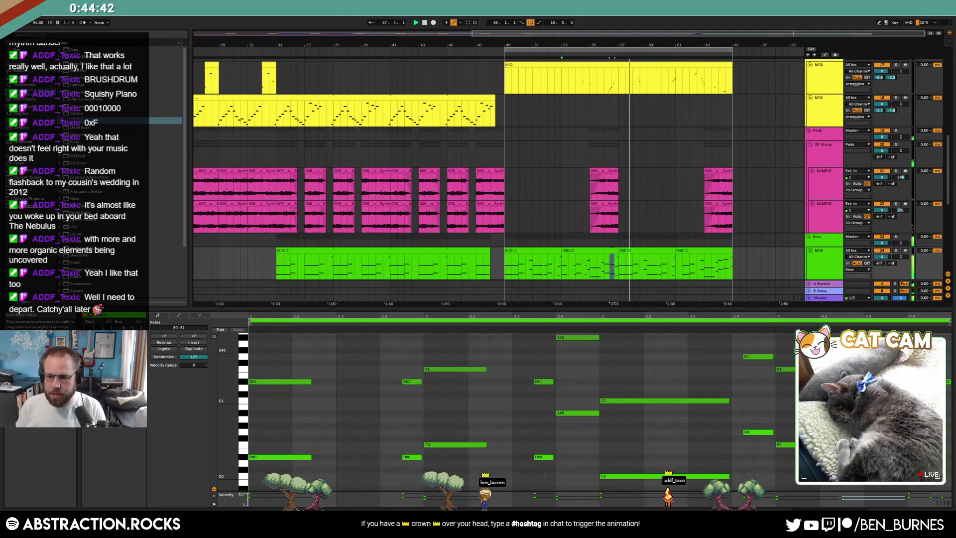
scroll(789, 343, "up", 3)
left_click(764, 326)
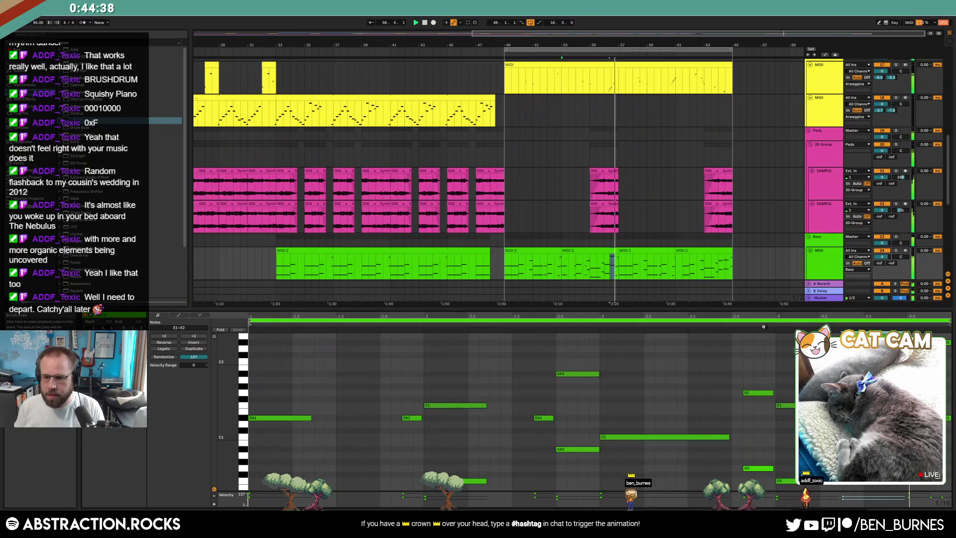
left_click(762, 325)
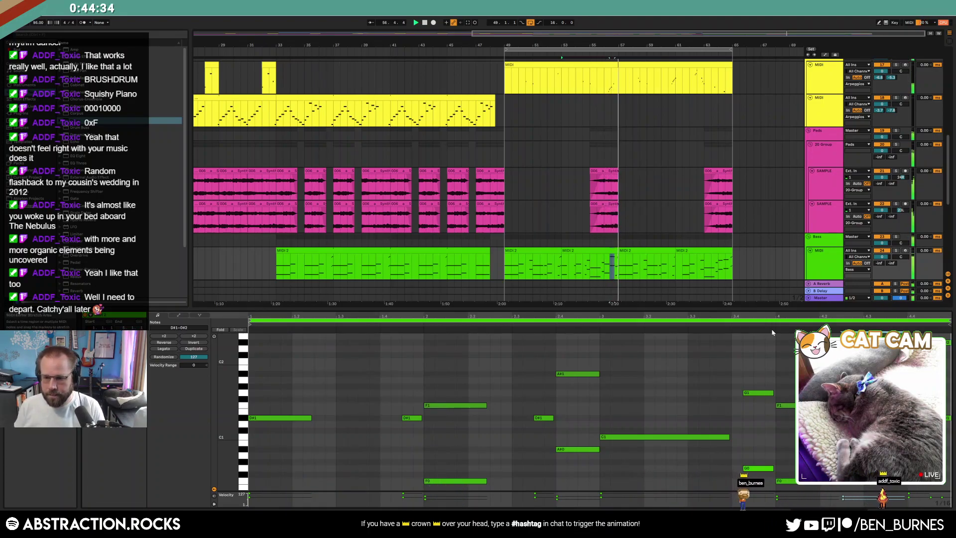
Cut a gap in the Swing legato loop from bar 61 to just before beat 4, and one around beat 2 in the drum rack clip.
key("shift+Tab")
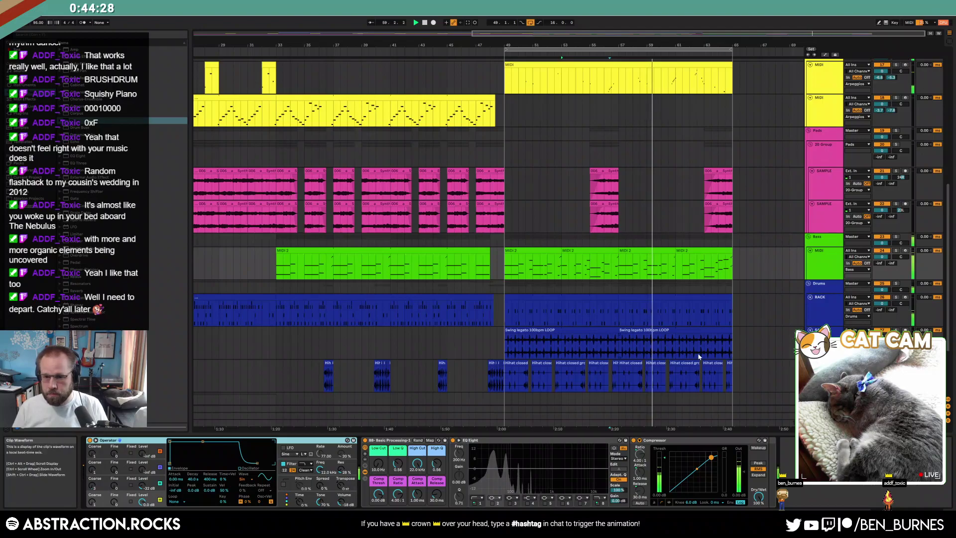
scroll(683, 362, "up", 5)
left_click_drag(704, 346, 752, 350)
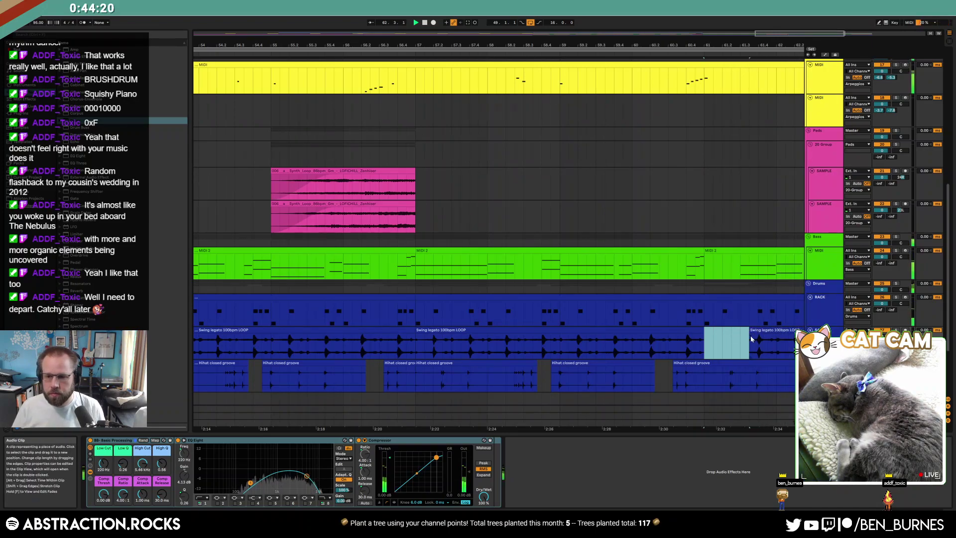
key("Delete")
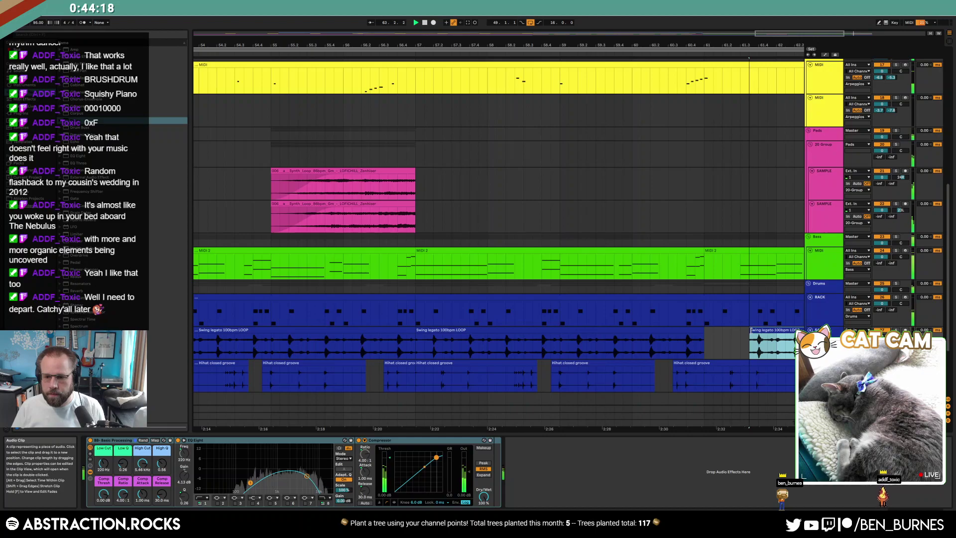
mouse_move(754, 330)
left_mouse_down()
mouse_move(745, 329)
mouse_move(763, 334)
left_mouse_up()
scroll(759, 330, "up", 4)
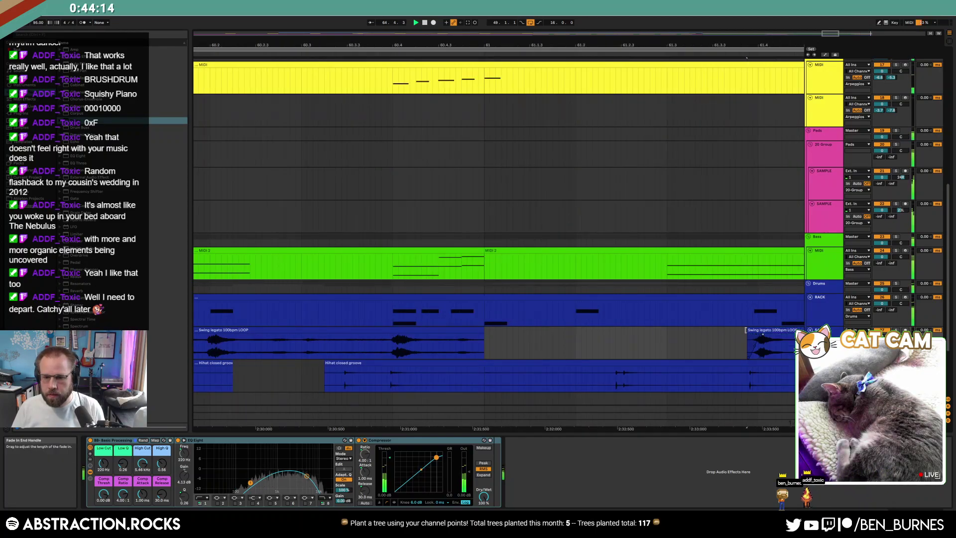
double_click(647, 298)
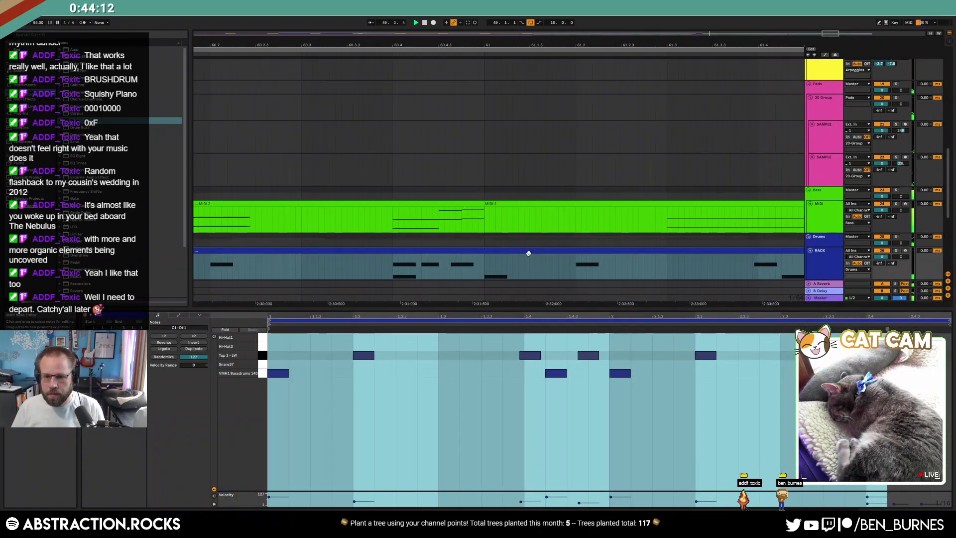
left_click_drag(553, 264, 690, 269)
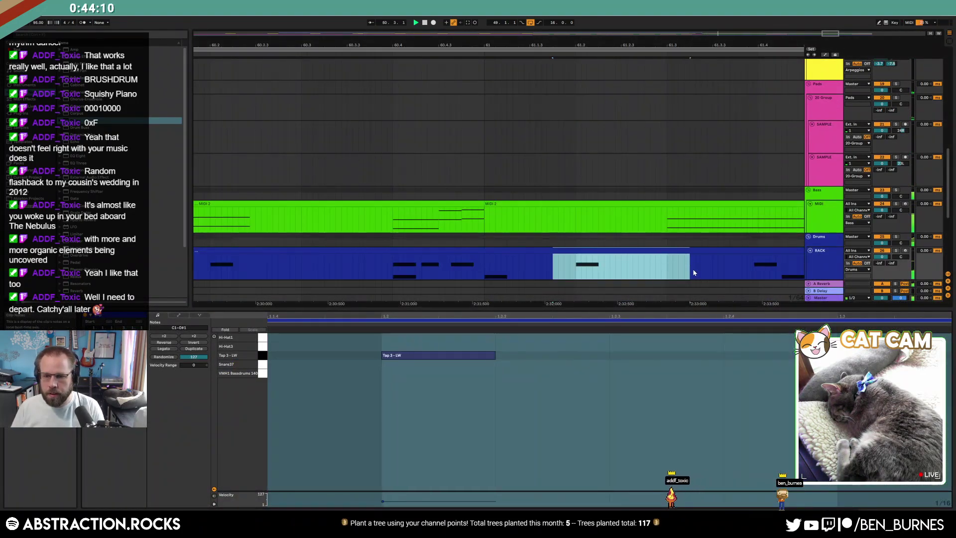
Trim the opening D#0 and D#1 notes of the bar 61 bass clip so they start on beat 4.
left_click(689, 211)
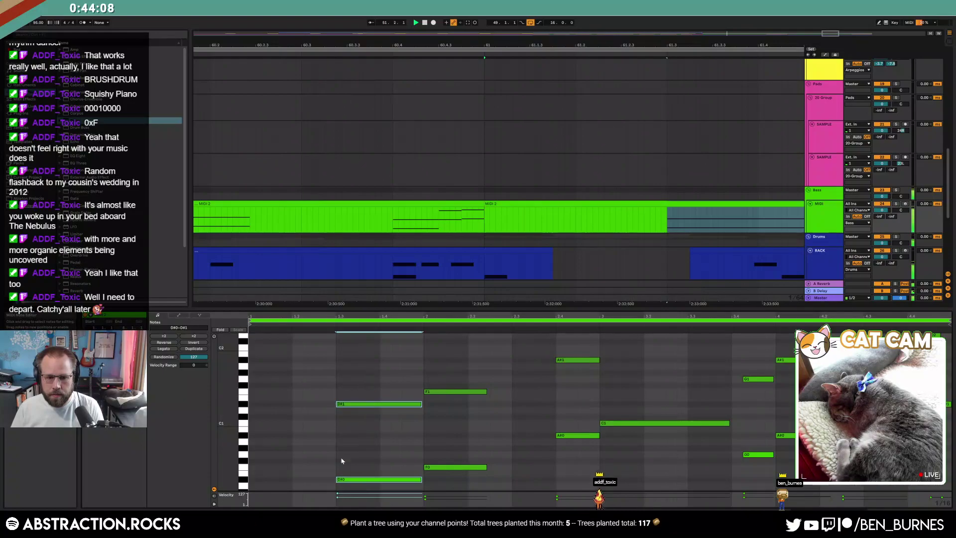
left_click_drag(337, 404, 358, 404)
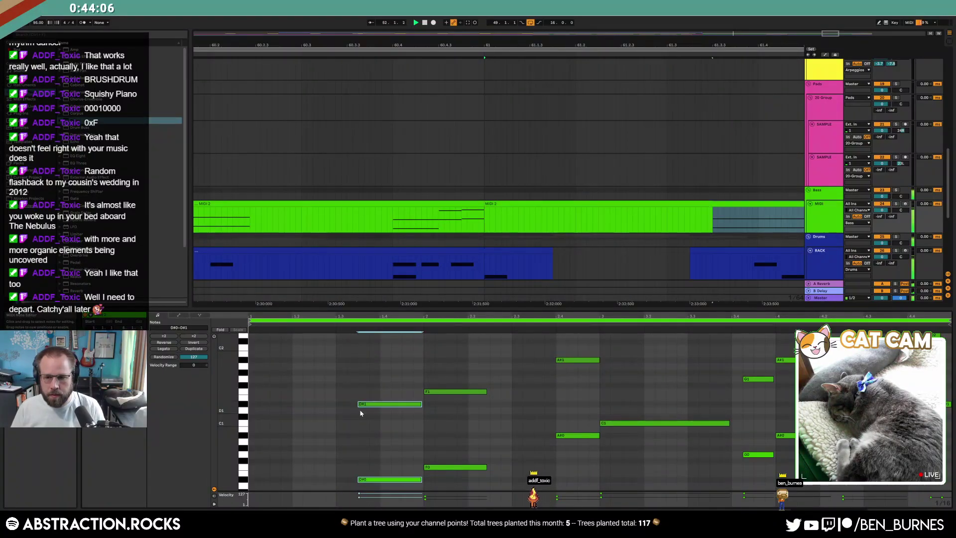
key("shift+Tab")
key("shift+Tab")
left_click_drag(360, 404, 379, 408)
key("shift+Tab")
Review the whole section during playback and inspect the notes of the bar 53 bass clip.
scroll(672, 354, "down", 3)
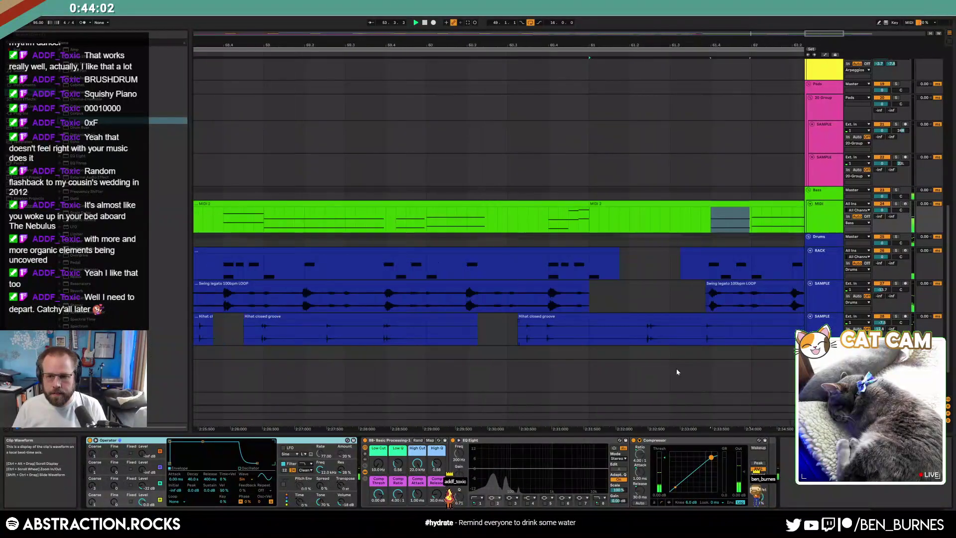
scroll(672, 352, "down", 5)
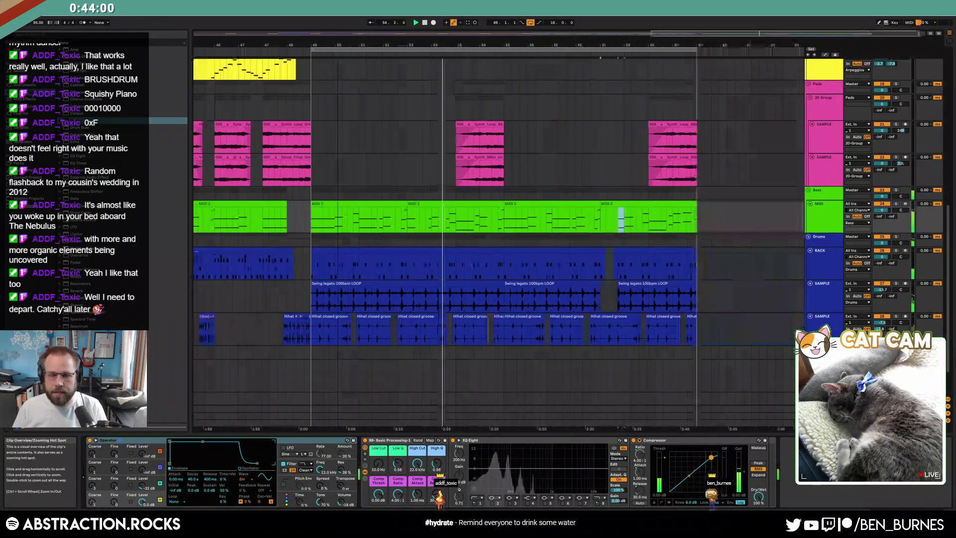
scroll(671, 352, "down", 5)
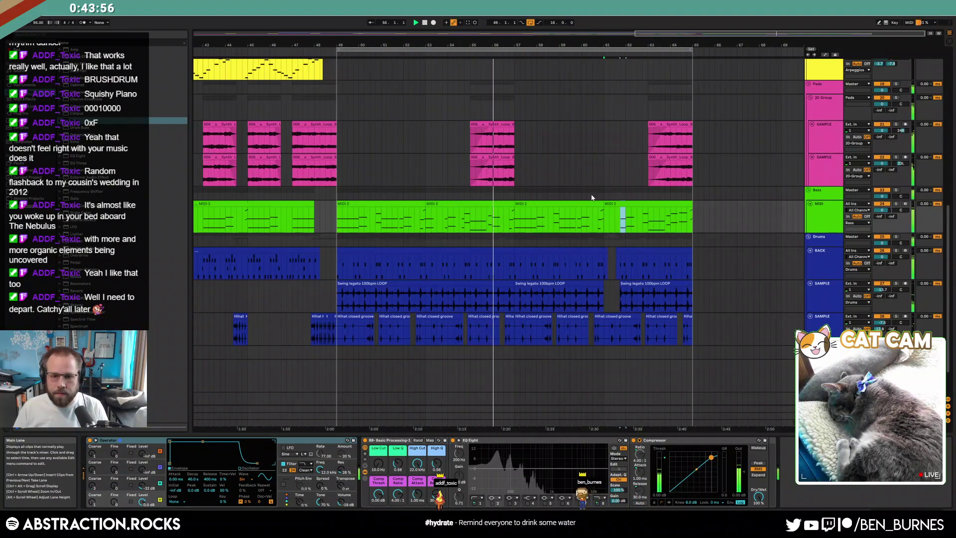
double_click(504, 203)
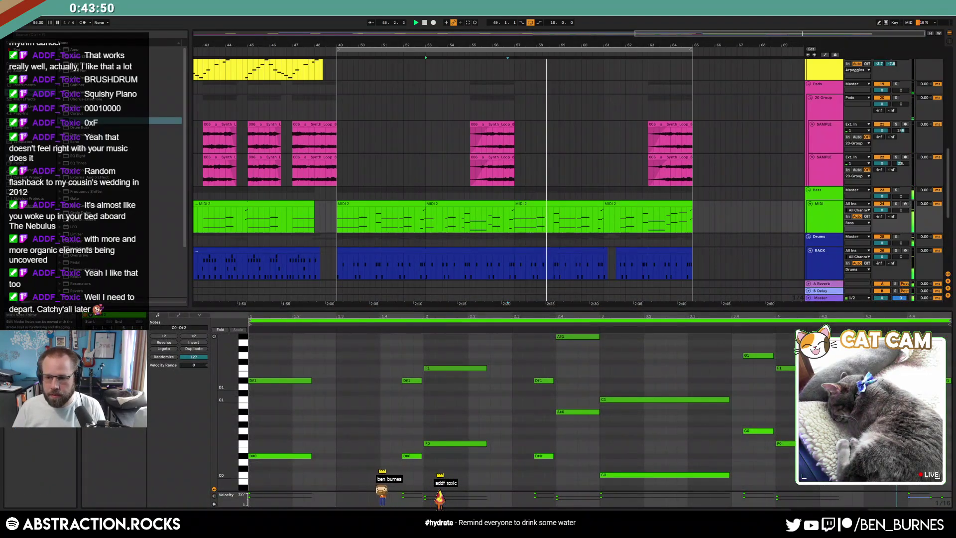
key("shift+Tab")
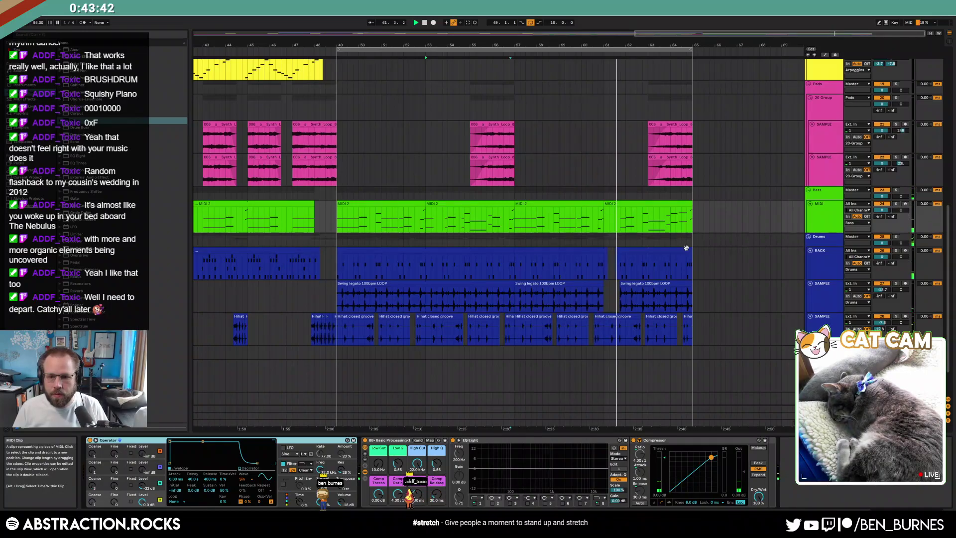
Delete the Hihat closed groove audio across beat 2 of bar 61 and extend the following Swing legato loop's start back to mid-beat 2.
left_click(618, 329)
left_click_drag(611, 329, 617, 329)
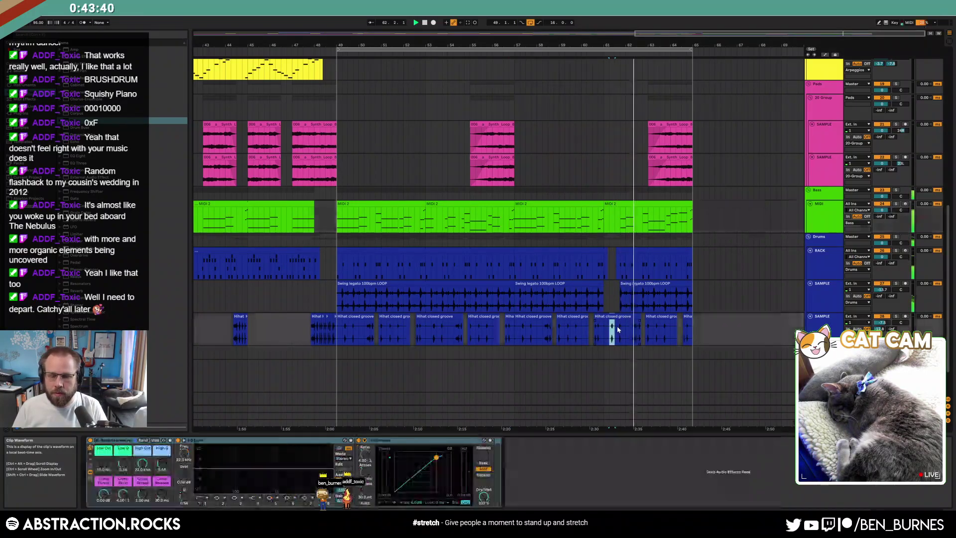
key("Delete")
scroll(621, 300, "up", 5)
left_click_drag(618, 294, 579, 289)
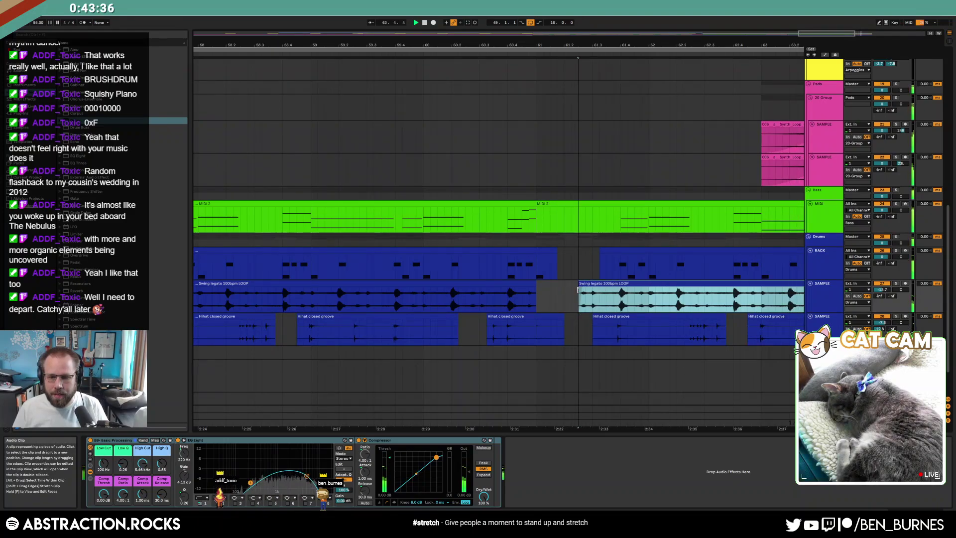
Play back the bar 61 drum break from the middle of bar 60 and look over the surrounding tracks.
left_click(480, 276)
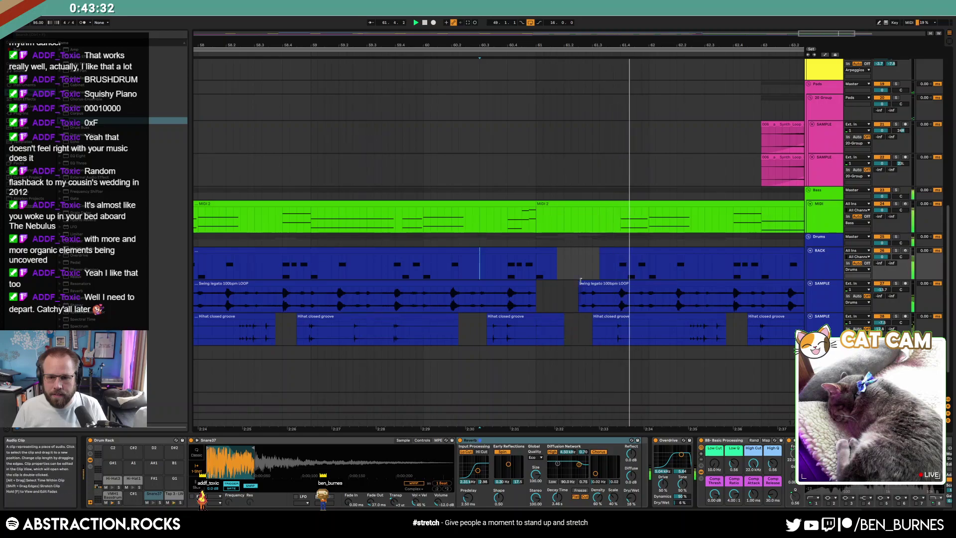
scroll(724, 290, "down", 5)
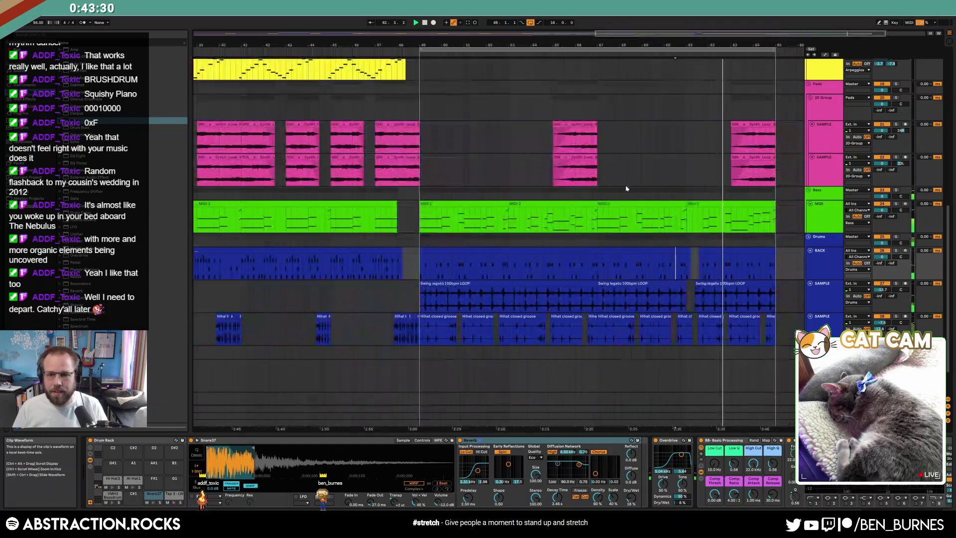
scroll(676, 167, "up", 1)
scroll(676, 167, "down", 4)
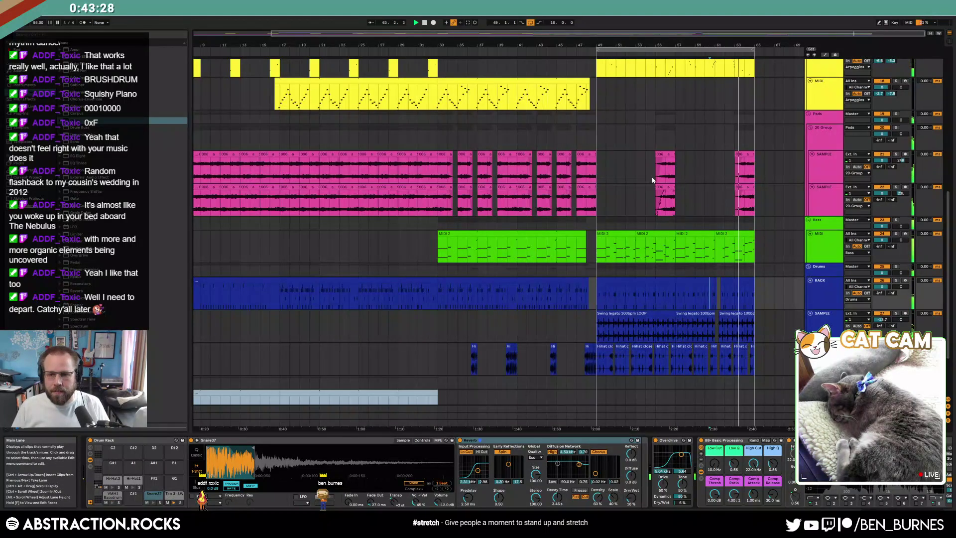
scroll(673, 184, "up", 3)
scroll(664, 212, "up", 3)
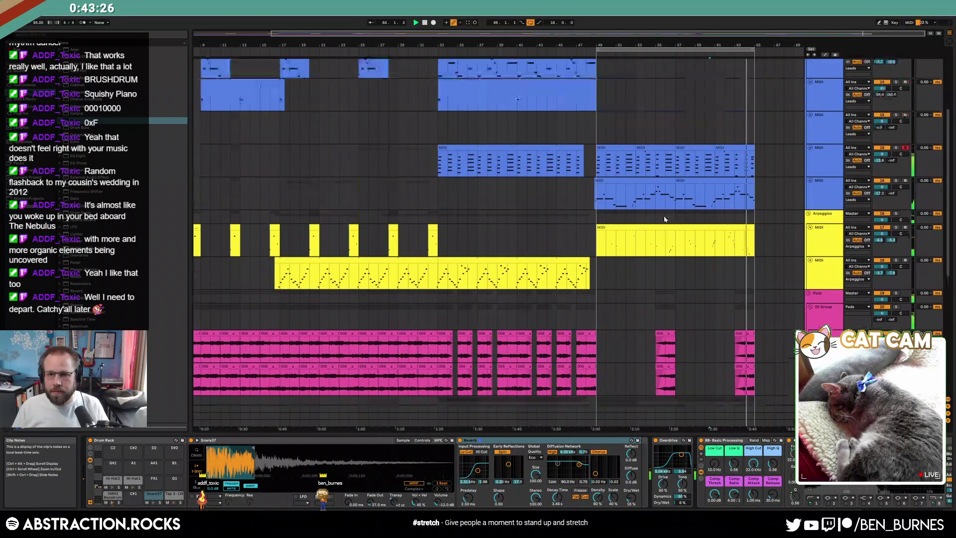
Arm the Gentleman track in the Leads group and record a first take starting at bar 65.
left_click(886, 195)
key("space")
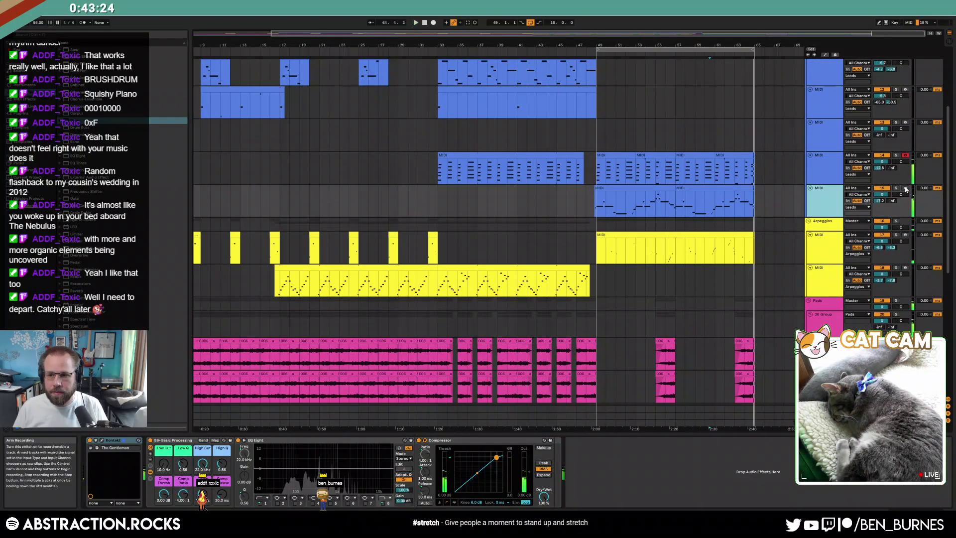
left_click(905, 188)
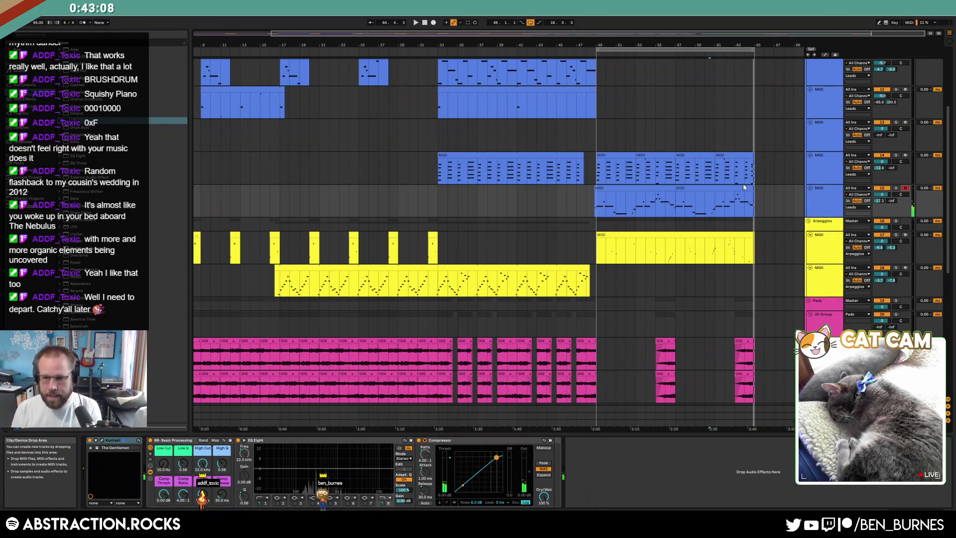
left_click_drag(726, 33, 726, 59)
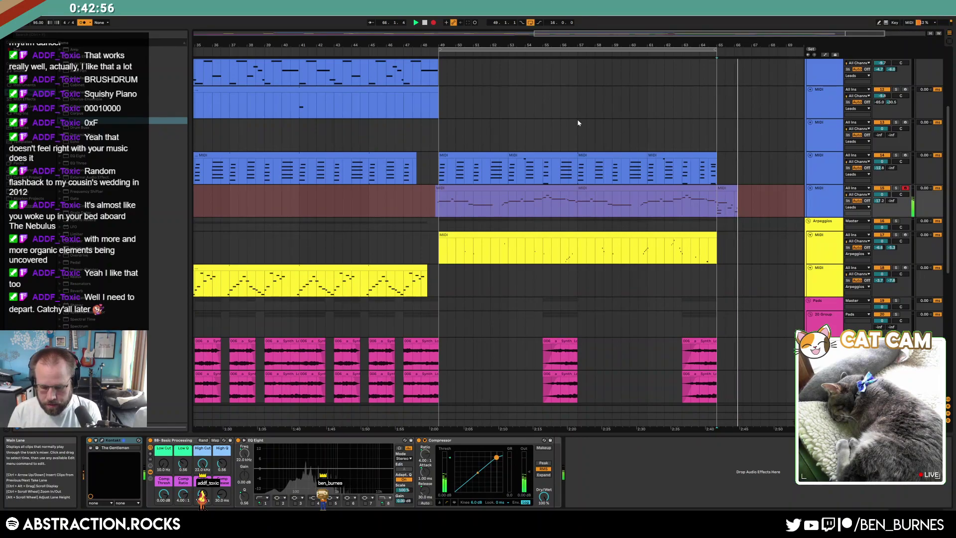
key("space")
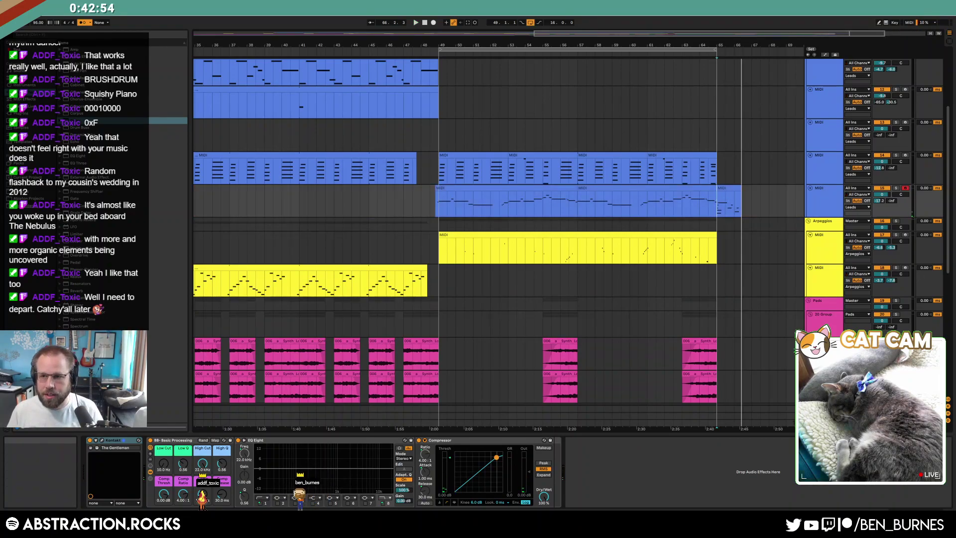
Delete the short first take at bar 65 and record another one on the same track.
left_click_drag(708, 33, 809, 46)
left_click(599, 172)
left_click(592, 189)
key("Delete")
key("F9")
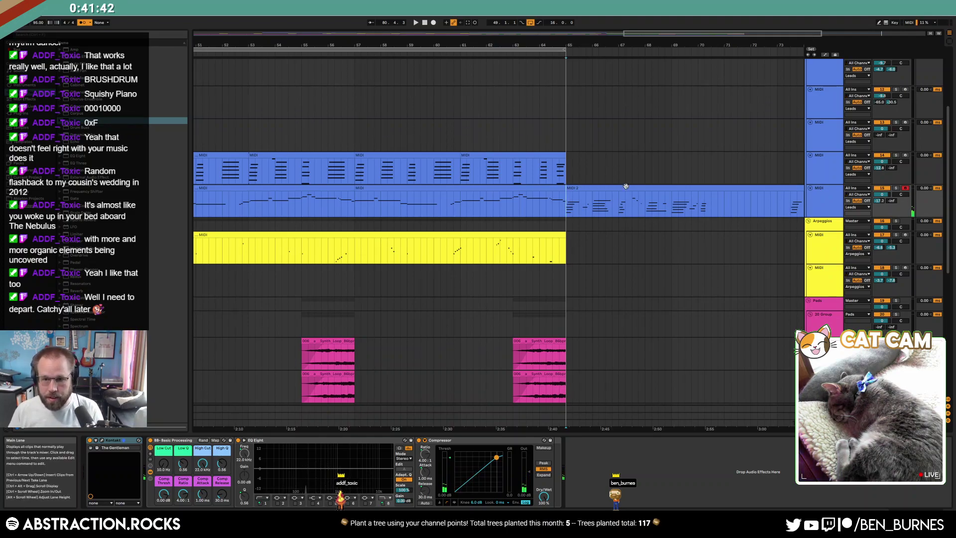
Discard the long take at bar 65 and restart recording on the Gentleman track.
left_click(593, 196)
key("Delete")
key("F9")
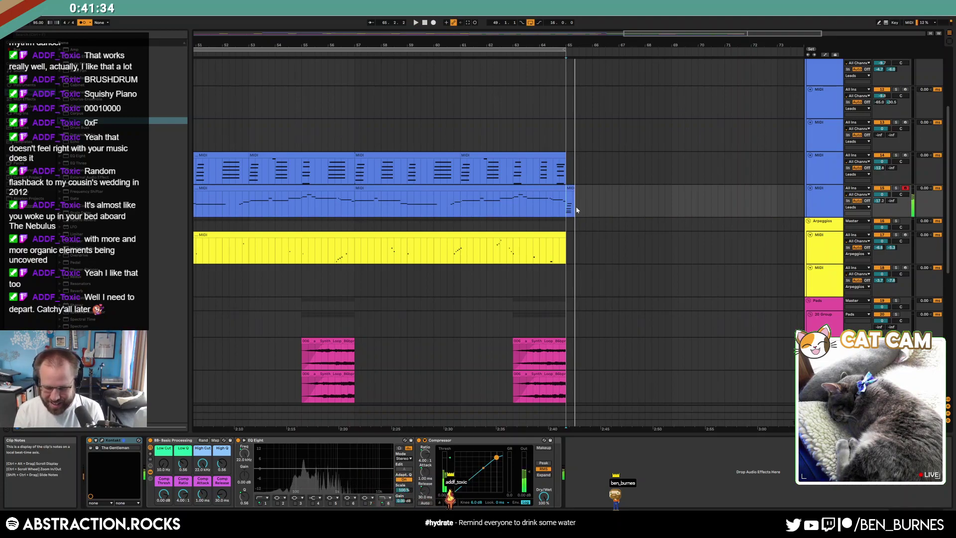
key("F9")
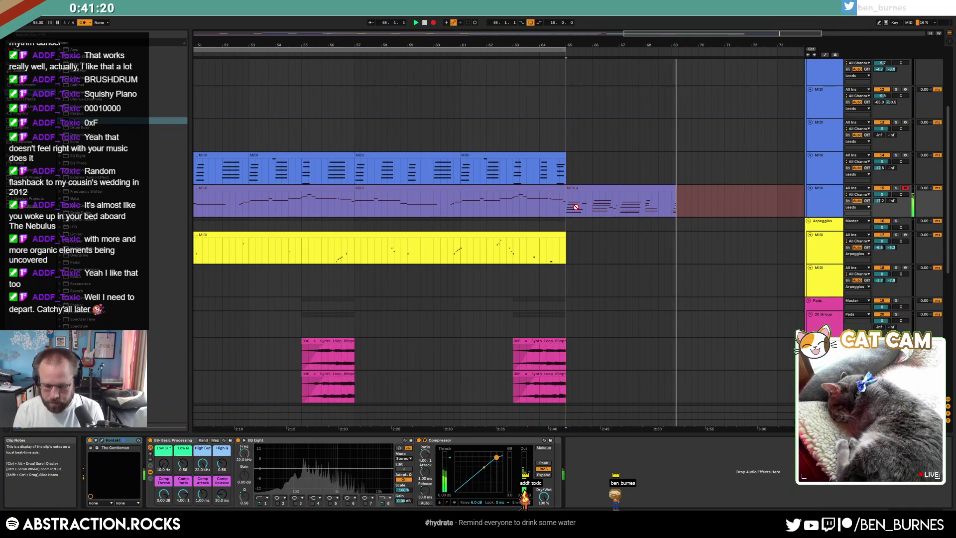
Delete the unfinished take and record a new eight-bar chord part from bar 65 to bar 73.
key("space")
left_click(577, 197)
key("Delete")
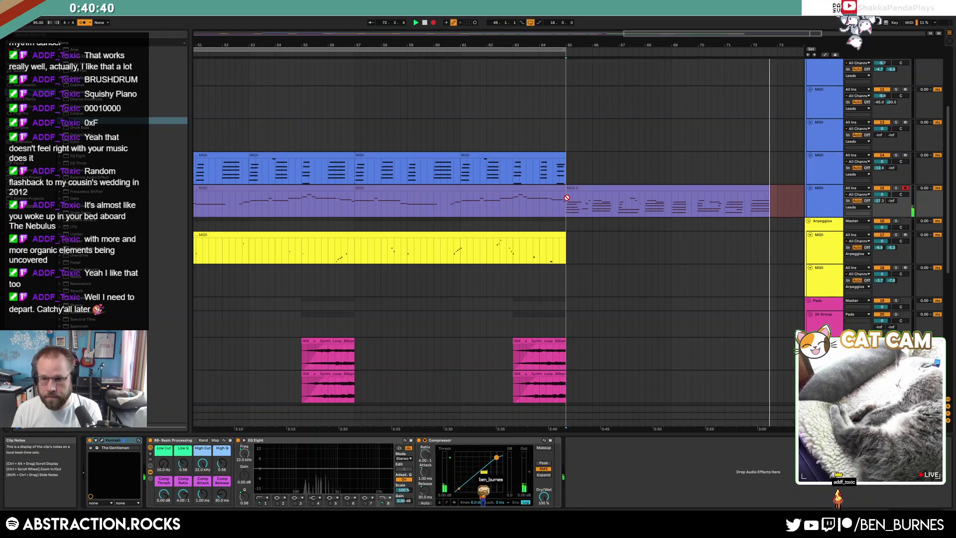
key("space")
left_click(573, 189)
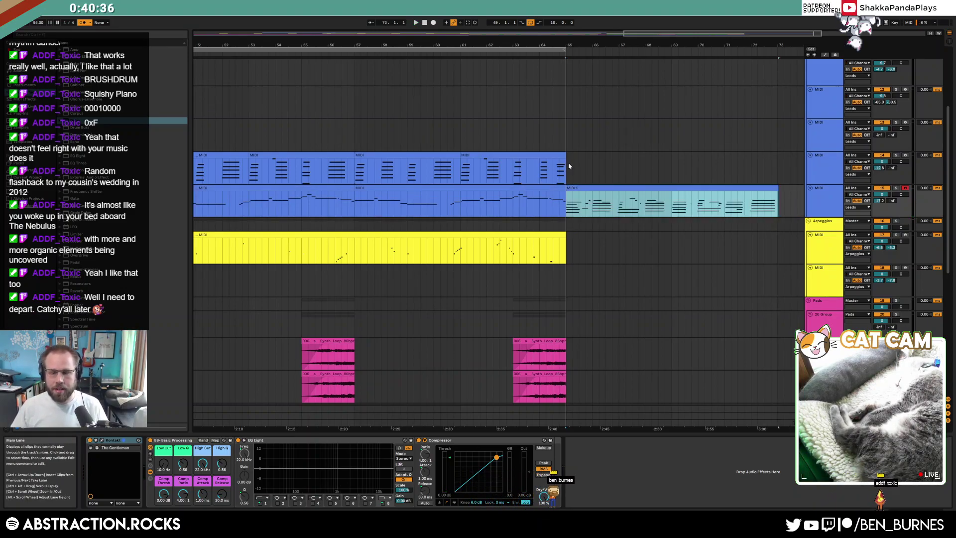
Copy the recorded clip to bar 65 on the track above and delete all its notes except the low D#2 and F2.
scroll(579, 165, "down", 1)
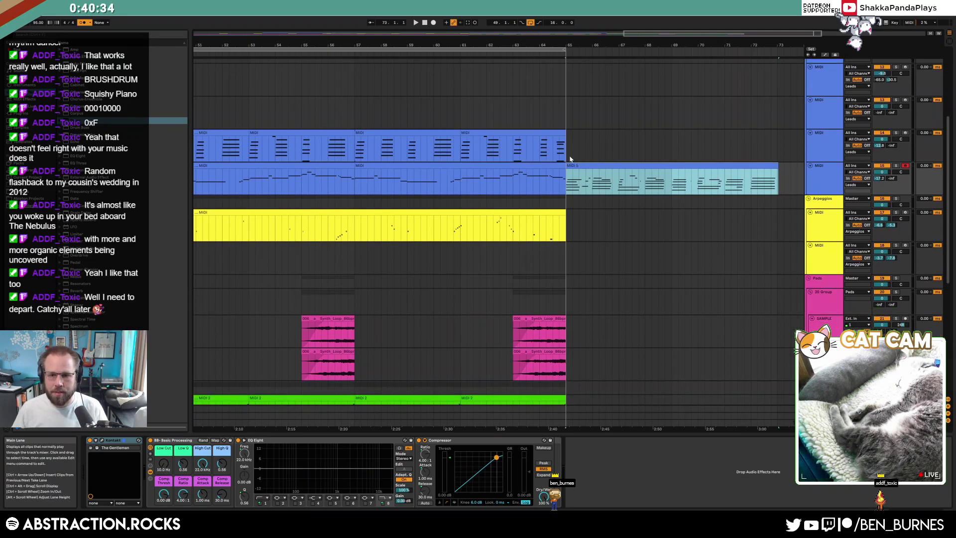
left_click_drag(579, 167, 575, 149)
double_click(576, 149)
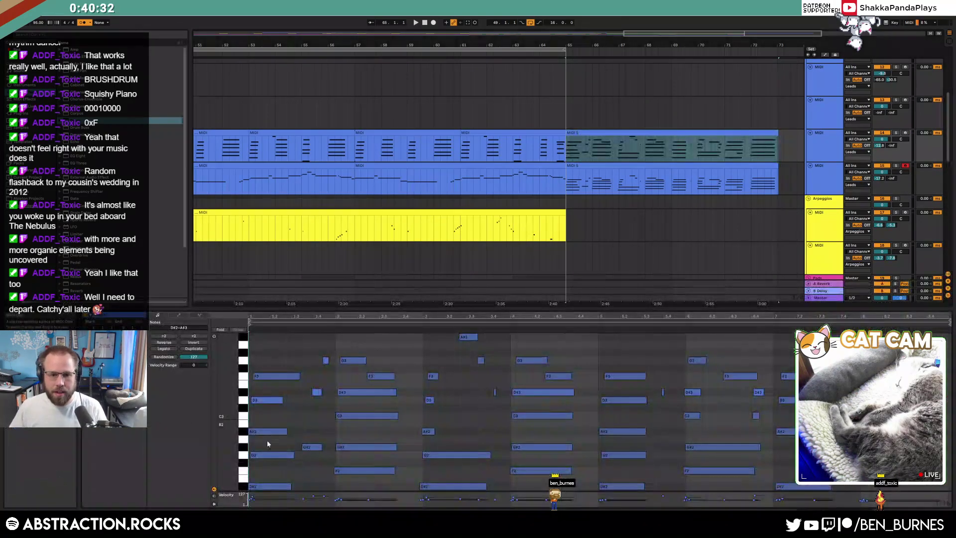
left_click_drag(266, 467, 804, 333)
key("Delete")
Play back the new section with the reduced low-note clip and look over the lower tracks.
key("space")
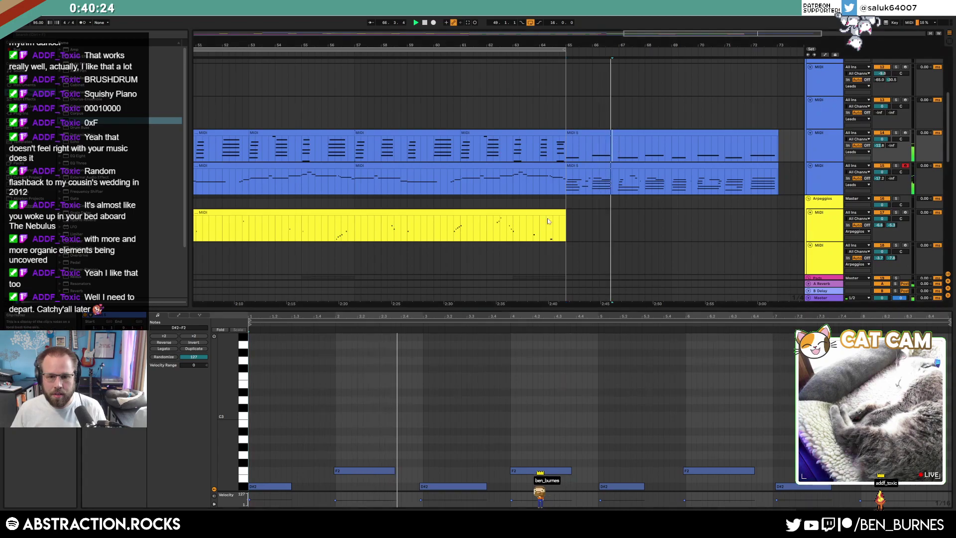
left_click_drag(269, 435, 946, 490)
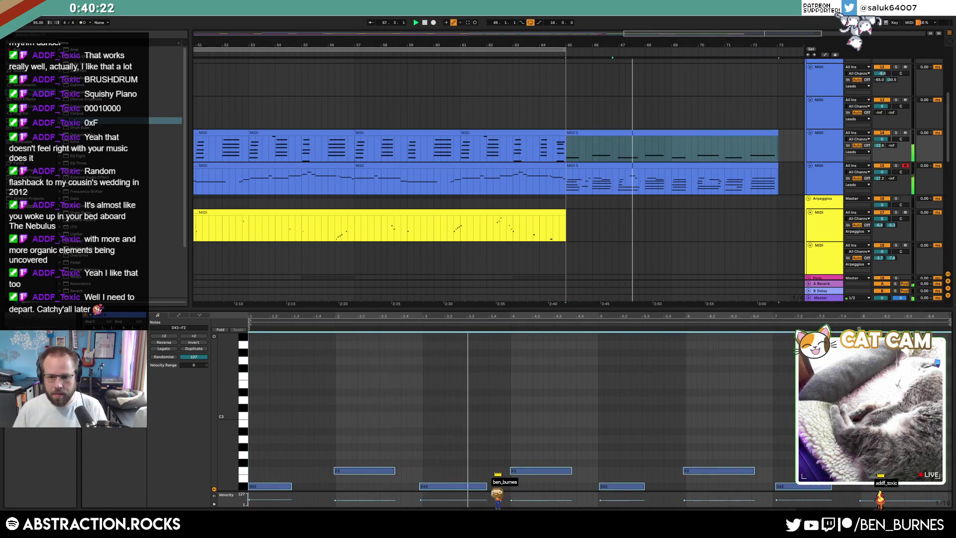
key("shift+Tab")
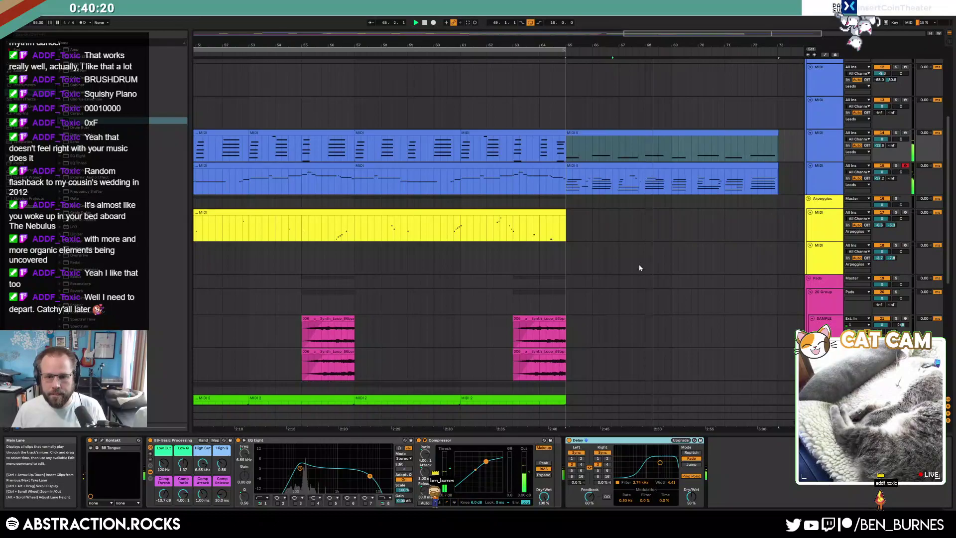
scroll(637, 269, "down", 3)
scroll(617, 296, "down", 2)
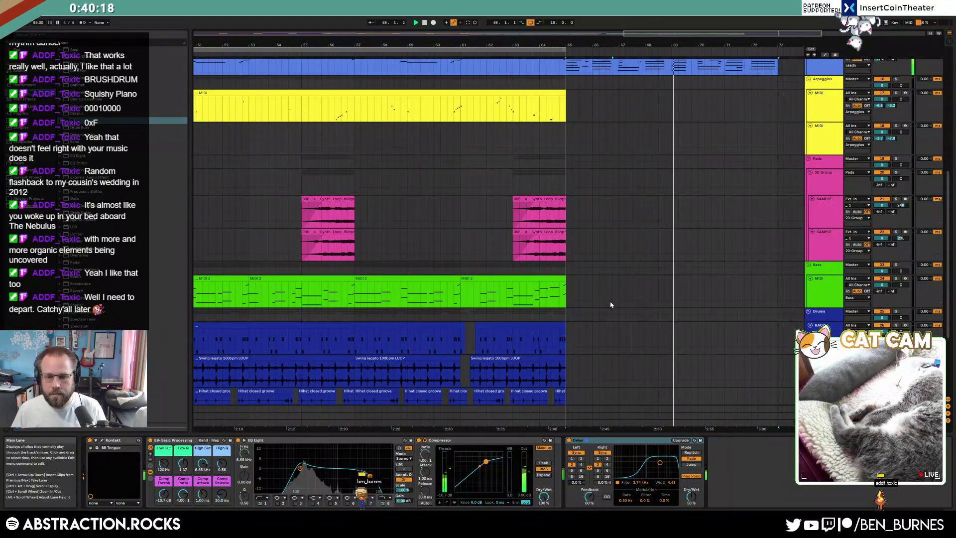
scroll(643, 303, "down", 2)
scroll(661, 311, "up", 2)
Copy the pad clips of bars 41 to 49 on both pad SAMPLE tracks and paste them at bar 73.
left_click_drag(751, 34, 750, 12)
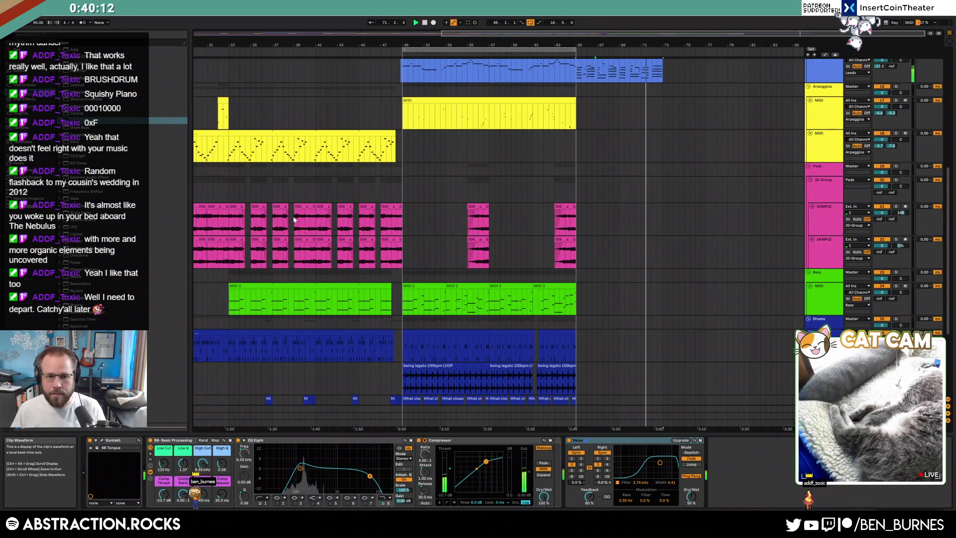
left_click_drag(294, 208, 402, 251)
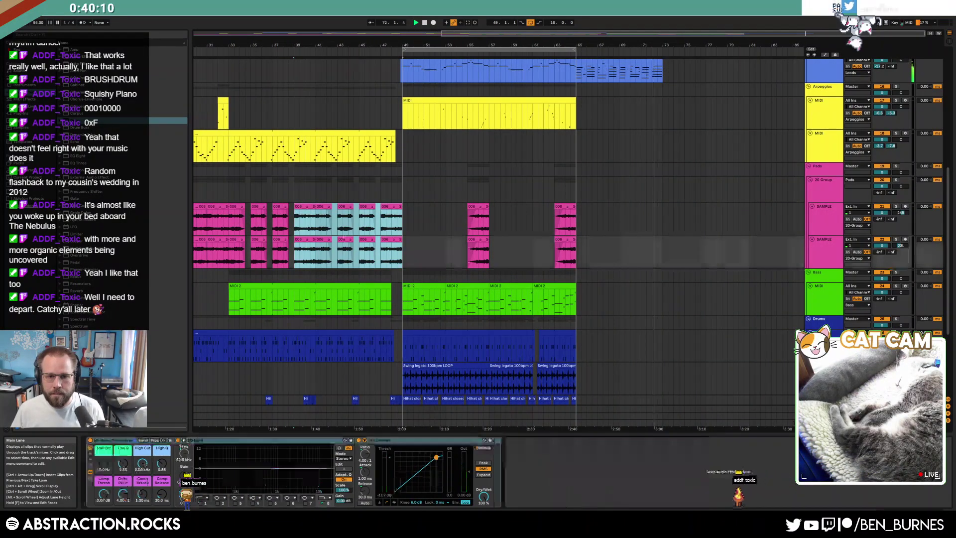
left_click_drag(315, 220, 404, 259)
key("ctrl+c")
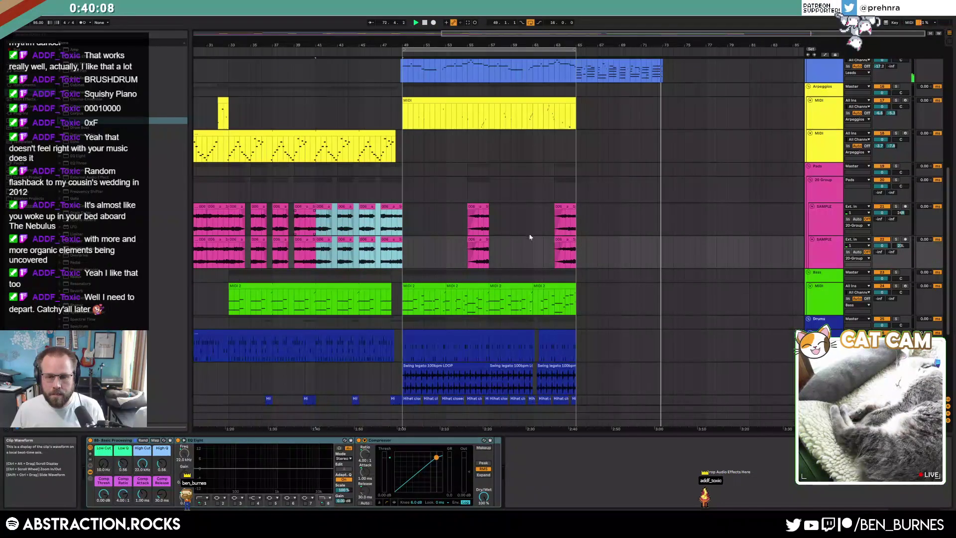
left_click(662, 216)
key("ctrl+v")
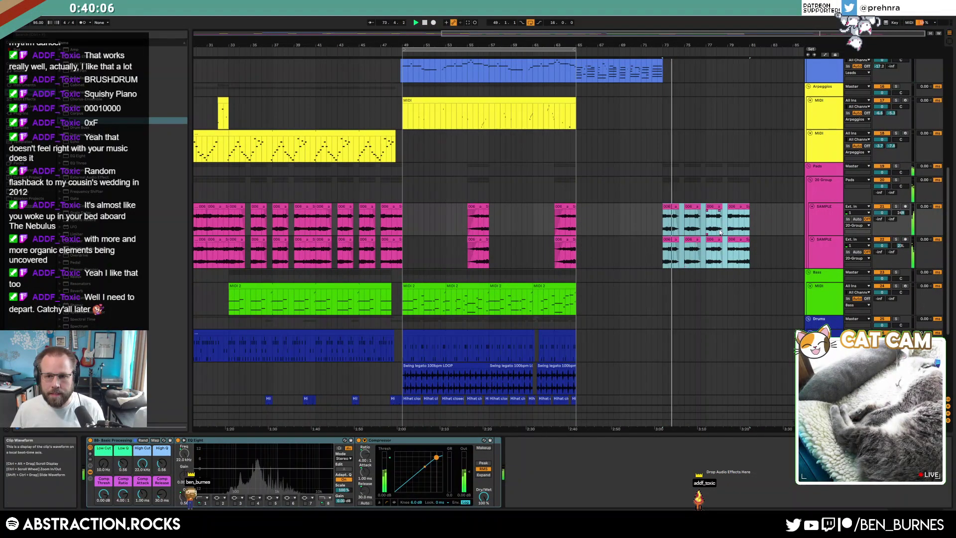
Copy the 16-bar Lo-Fi Glow lead clip from bar 33 to bar 73 on its track.
scroll(721, 264, "up", 3)
scroll(721, 264, "up", 3)
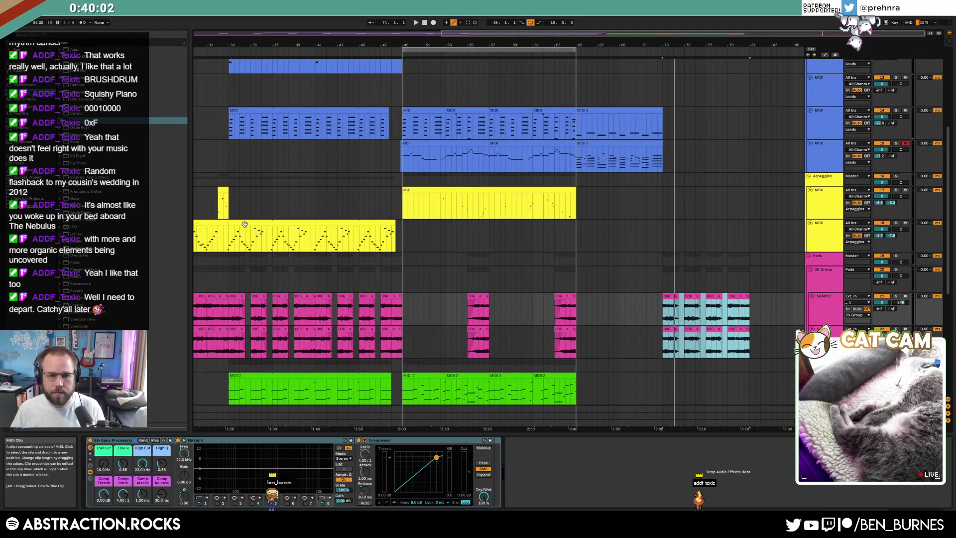
scroll(598, 151, "down", 2)
scroll(614, 199, "up", 5)
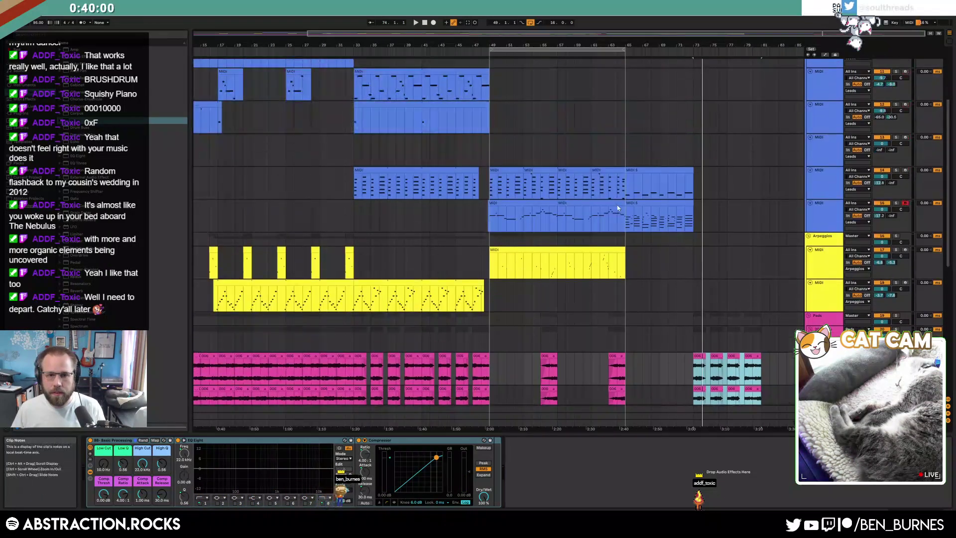
left_click_drag(369, 178, 766, 182)
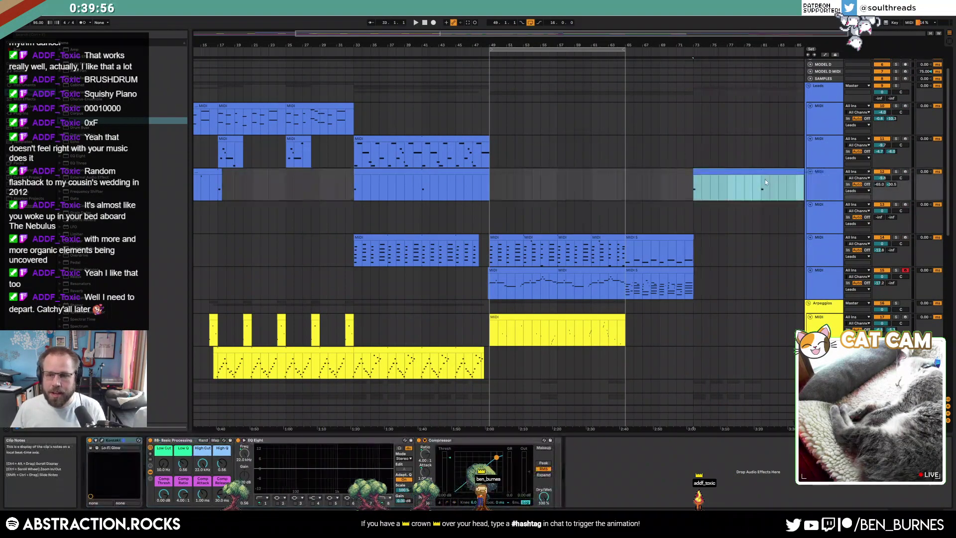
Copy the first Leads track's bar 9 clip to bar 73 and duplicate it at bar 81.
mouse_move(697, 33)
left_mouse_down()
mouse_move(697, 42)
mouse_move(697, 20)
left_mouse_up()
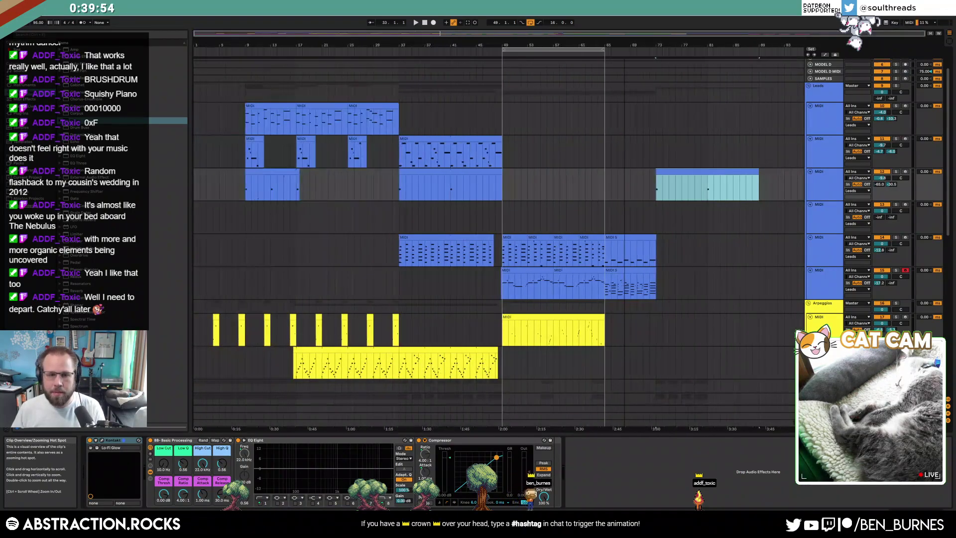
left_click_drag(271, 117, 687, 116)
key("ctrl+d")
Loop bars 73 to 81 for playback and delete the lead clip copies starting at bar 73.
left_click(693, 106)
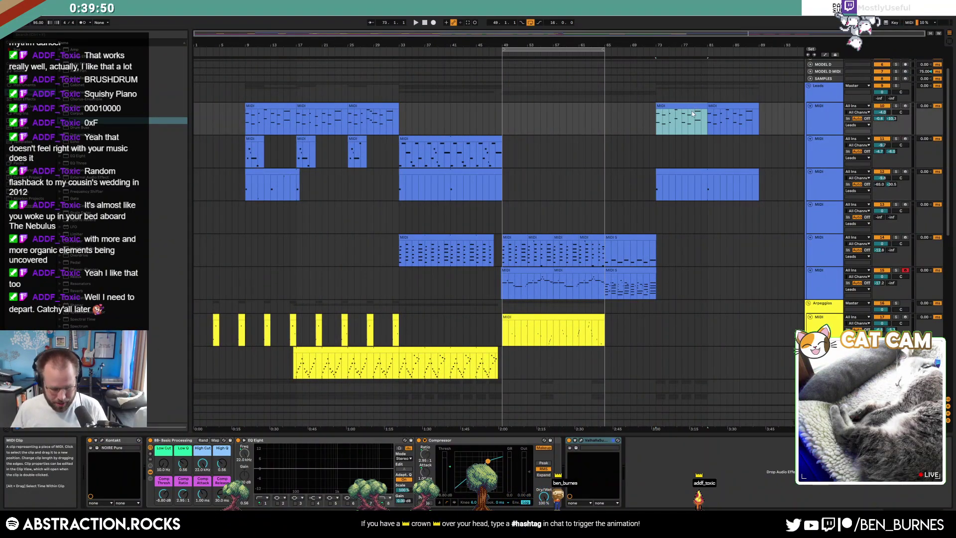
key("ctrl+l")
key("space")
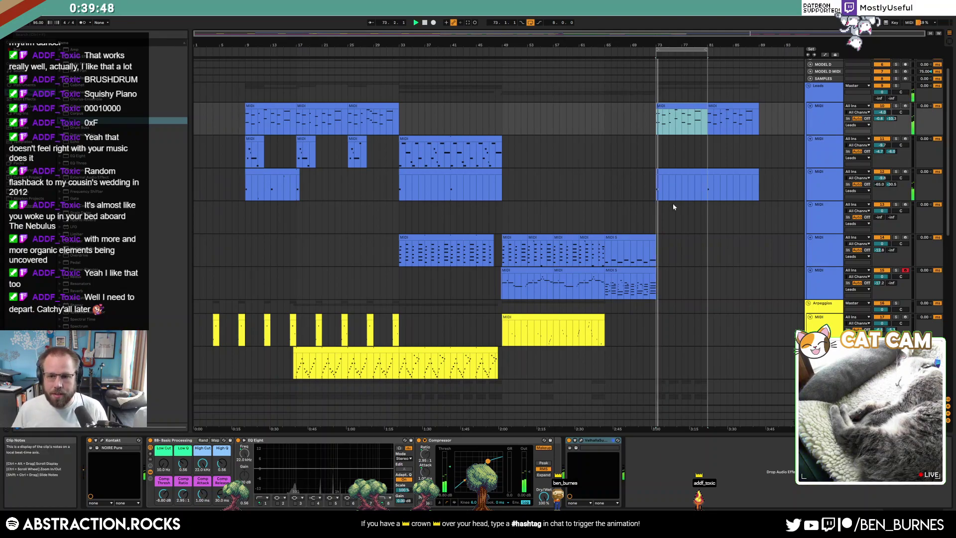
left_click_drag(655, 121, 762, 180)
key("Delete")
Delete the copied pad clips from bar 73 to 79 and replace the remaining two bars with the pad clips from bar 63.
scroll(740, 259, "down", 3)
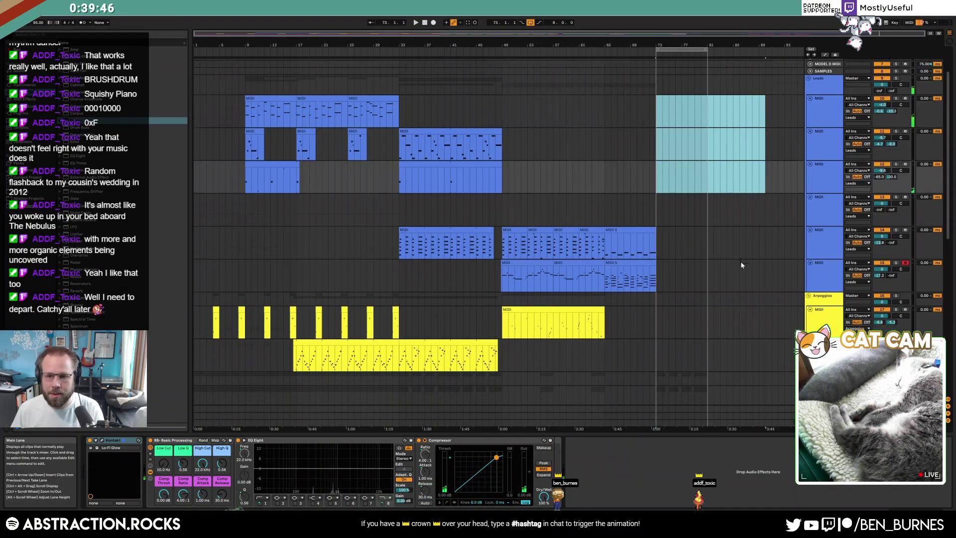
left_click_drag(656, 296, 690, 338)
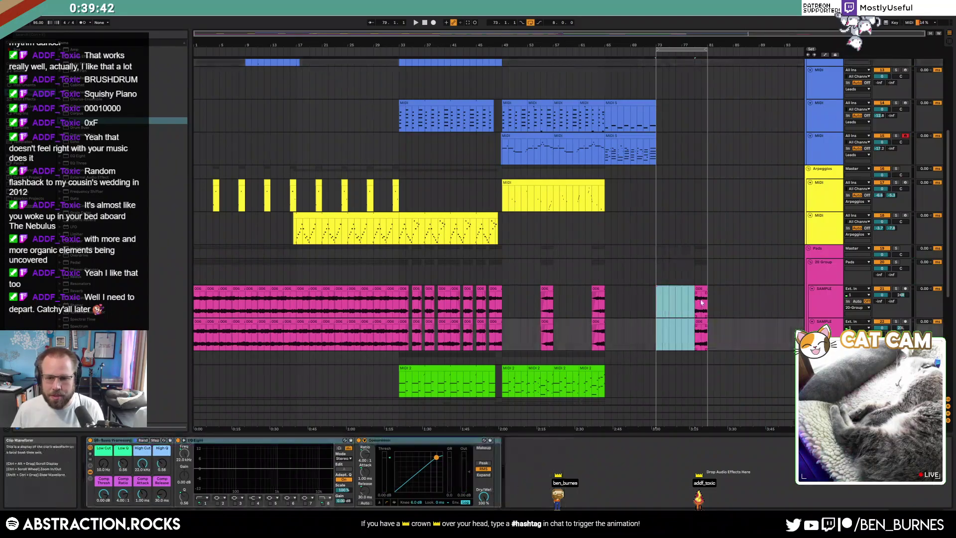
key("Delete")
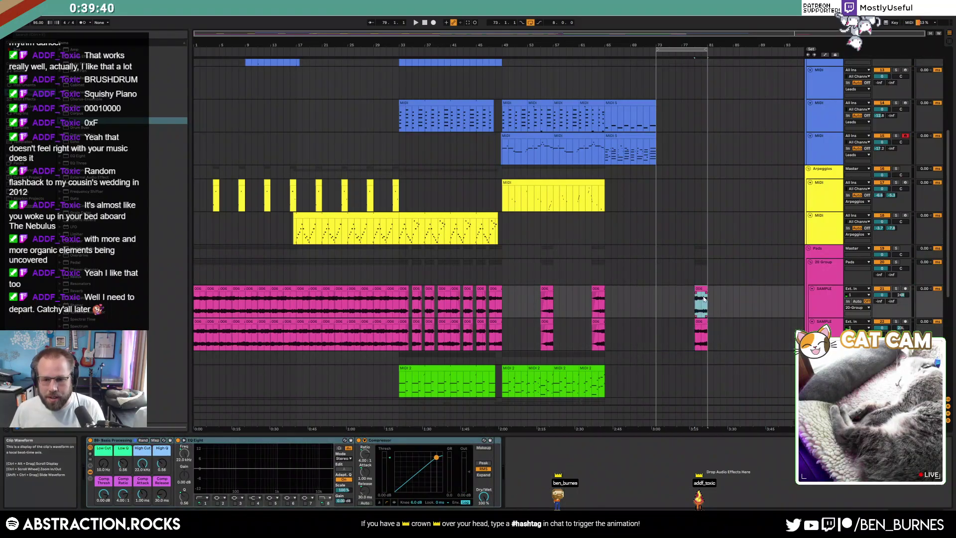
left_click(598, 288)
left_click(598, 321, "shift")
left_click(698, 288)
left_click(700, 322, "shift")
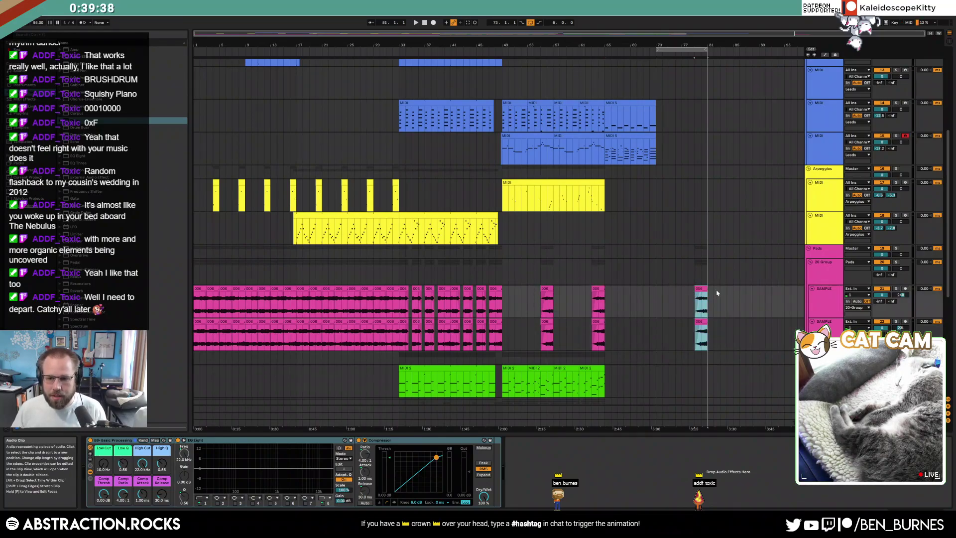
Copy the drum rack clip at bar 33 to bar 73 on its track and shorten the copy to end at bar 81.
scroll(609, 273, "down", 6)
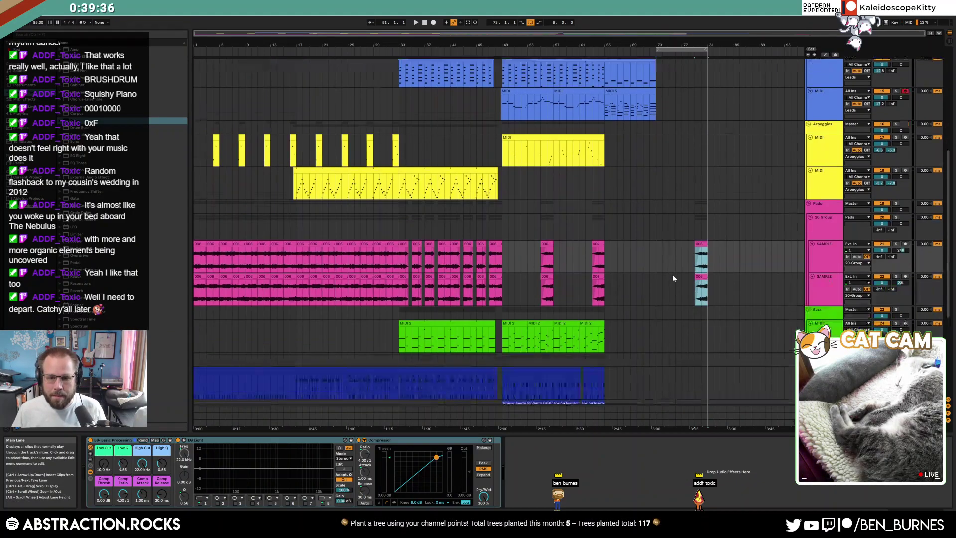
left_click(403, 283)
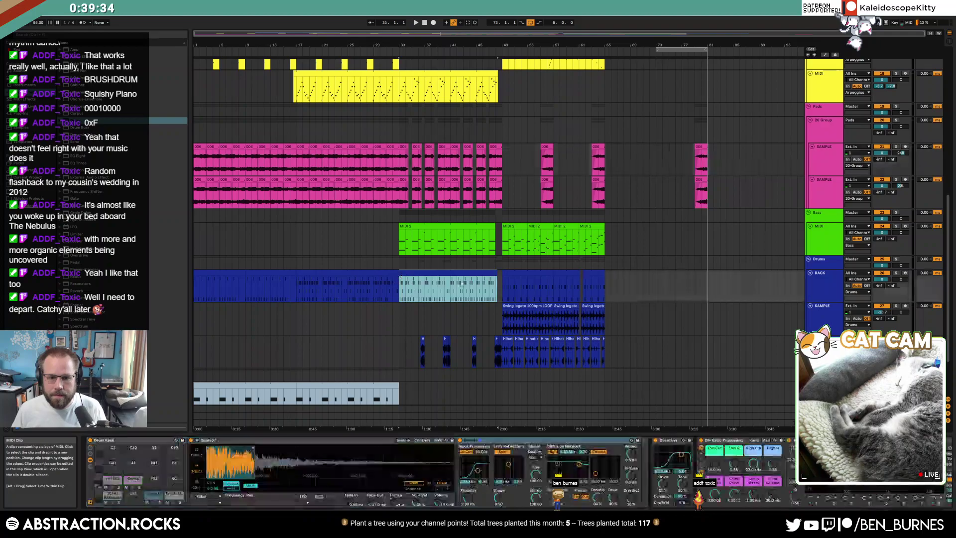
key("ctrl+v")
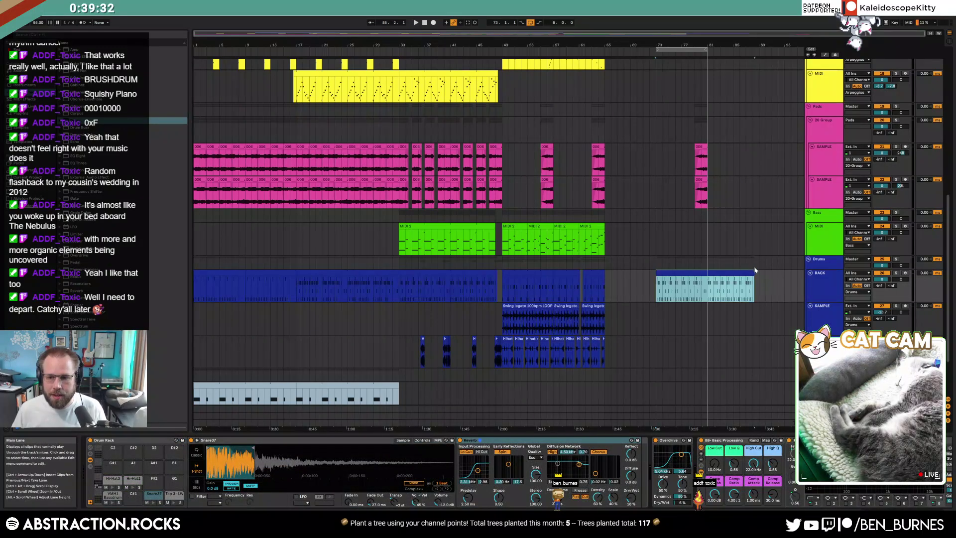
left_click_drag(754, 273, 712, 278)
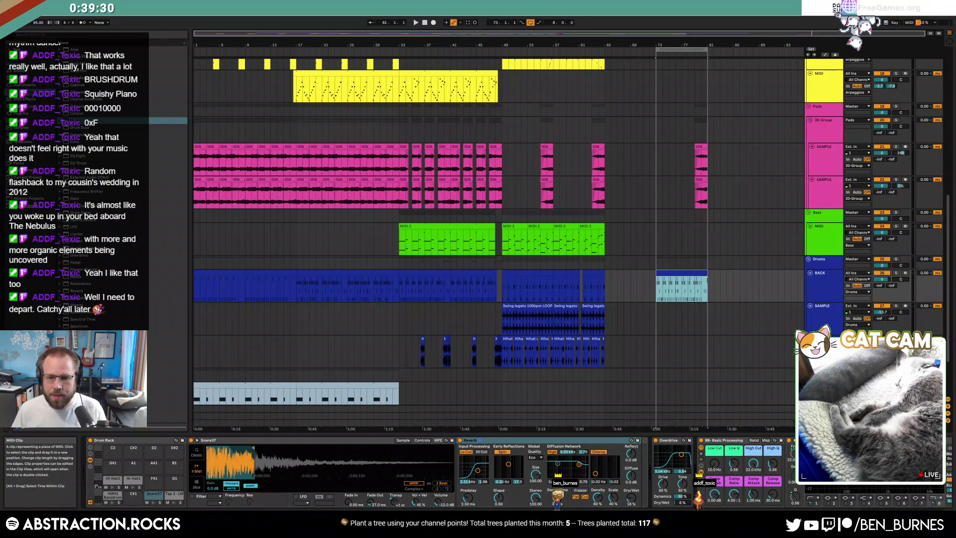
Copy the four-bar arpeggio phrase at bar 37 to bar 73 on the upper Leads track ending there, and audition its notes.
scroll(728, 316, "up", 5)
scroll(731, 315, "up", 1)
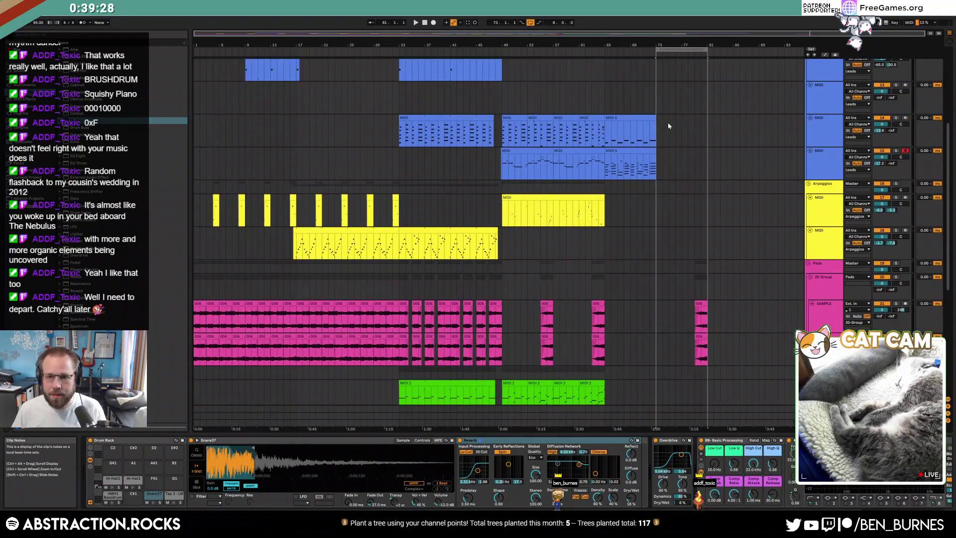
left_click(654, 130)
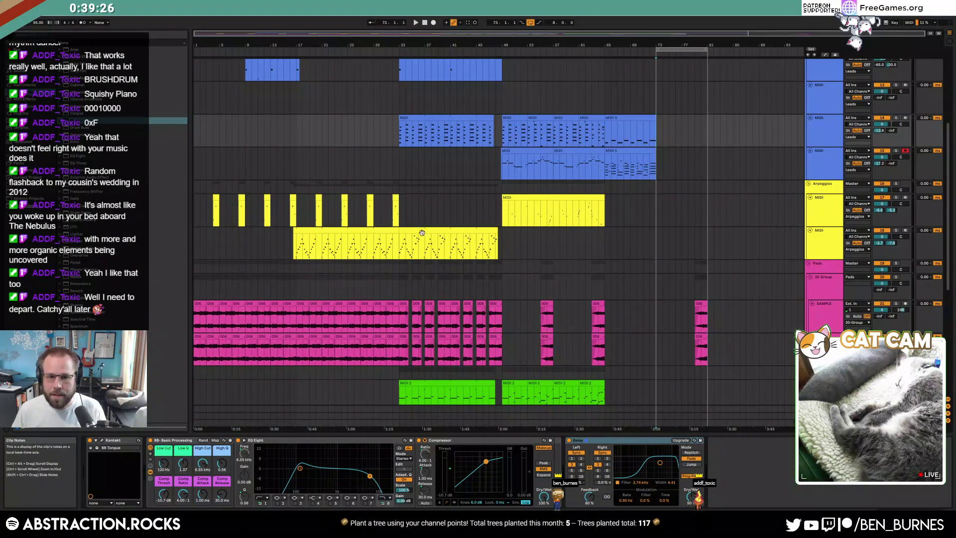
left_click_drag(451, 249, 454, 248)
key("ctrl+c")
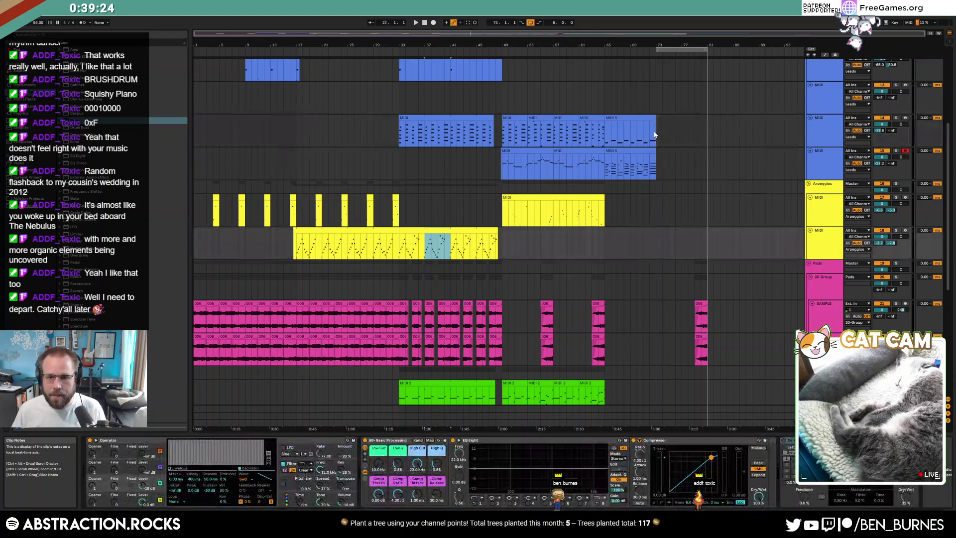
left_click(656, 135)
key("ctrl+v")
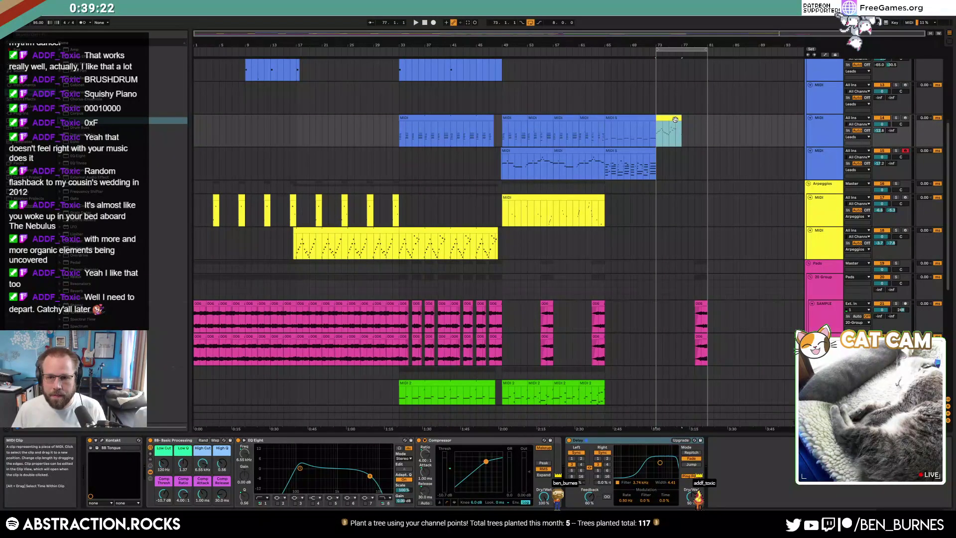
double_click(674, 119)
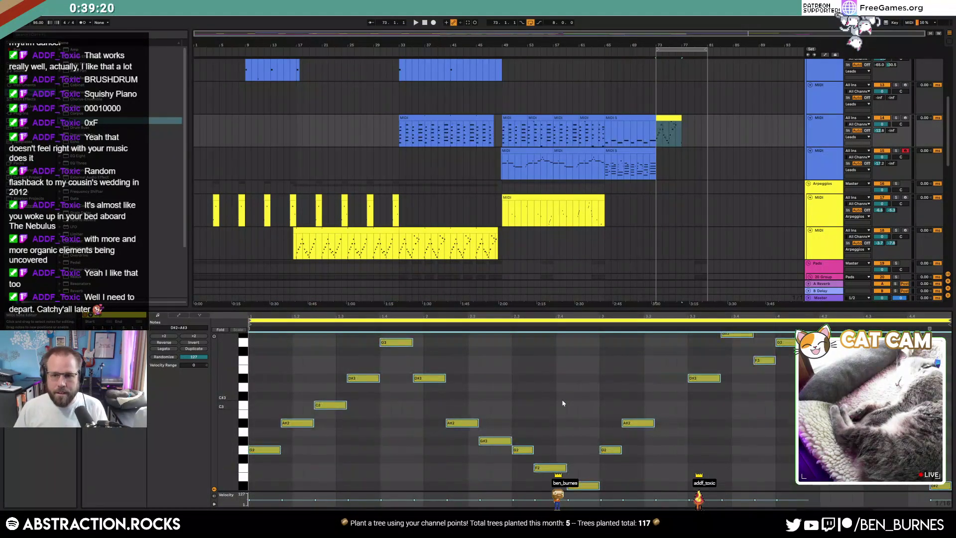
key("shift+Tab")
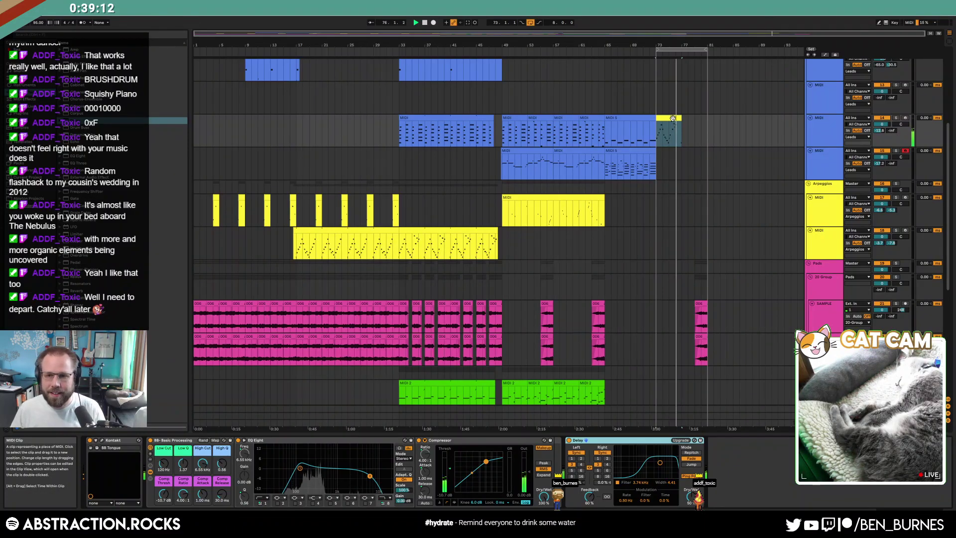
left_click(664, 129)
Add a new MIDI track below the existing bass track in the Bass group and expand it.
scroll(632, 244, "down", 5)
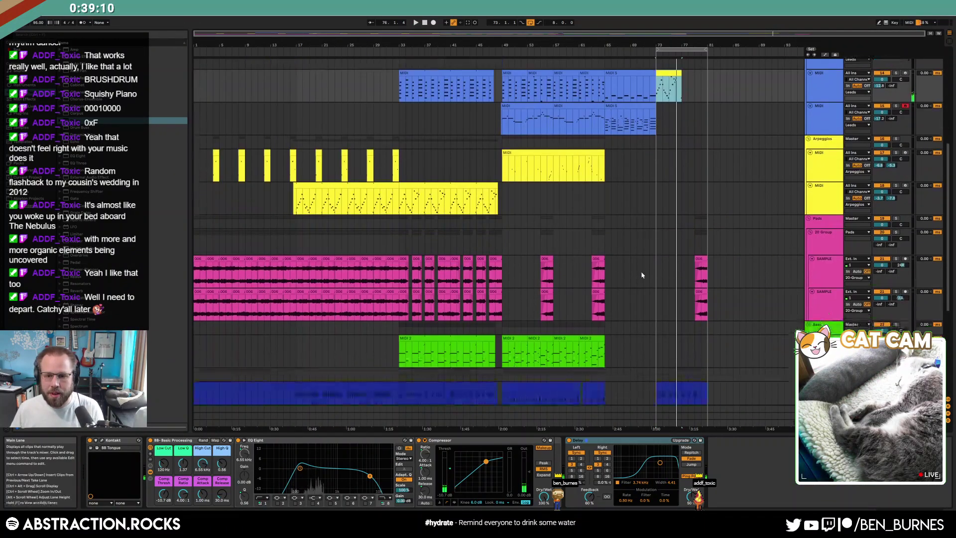
left_click(824, 299)
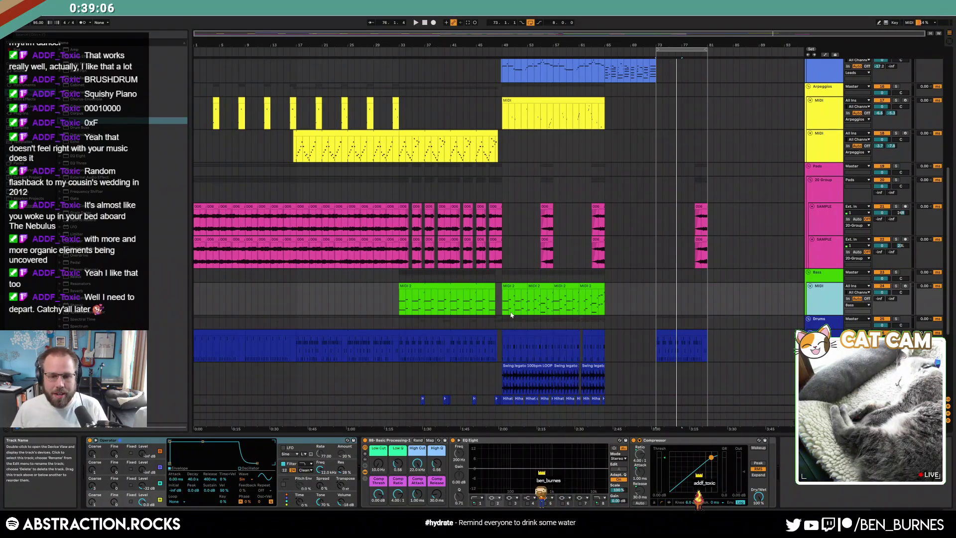
key("ctrl+shift+t")
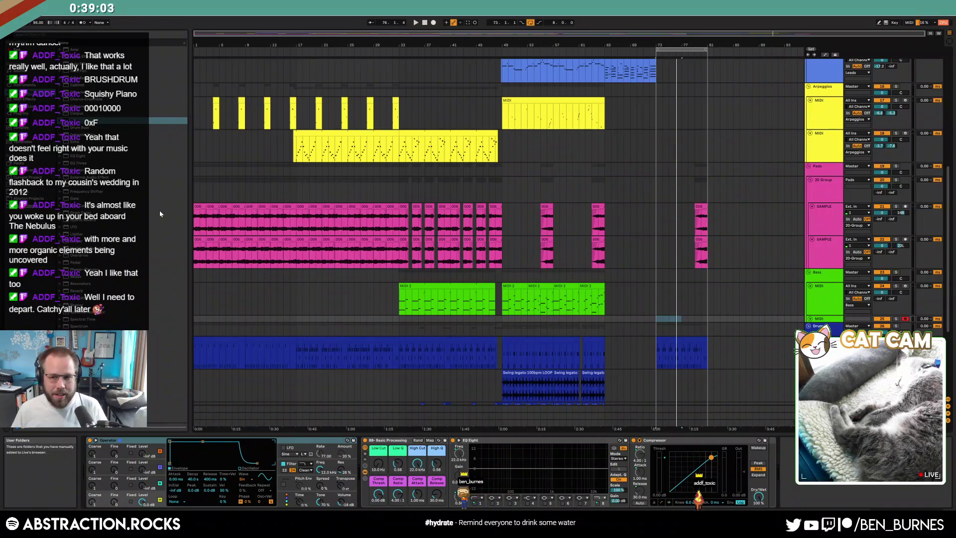
left_click(810, 319)
left_click(823, 327)
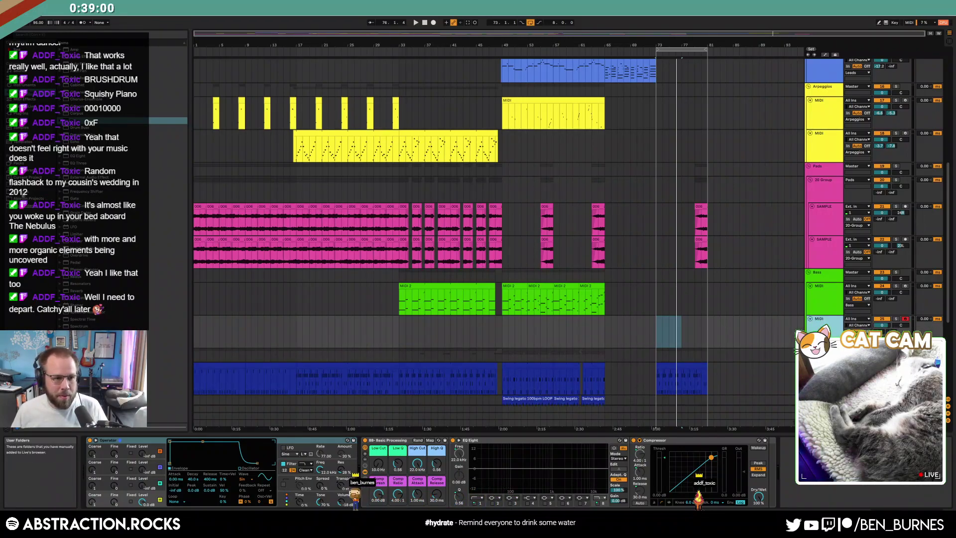
Load Kontakt 5 on the new bass track, search its database for "upright" and load the Upright Bass instrument.
left_click(15, 114)
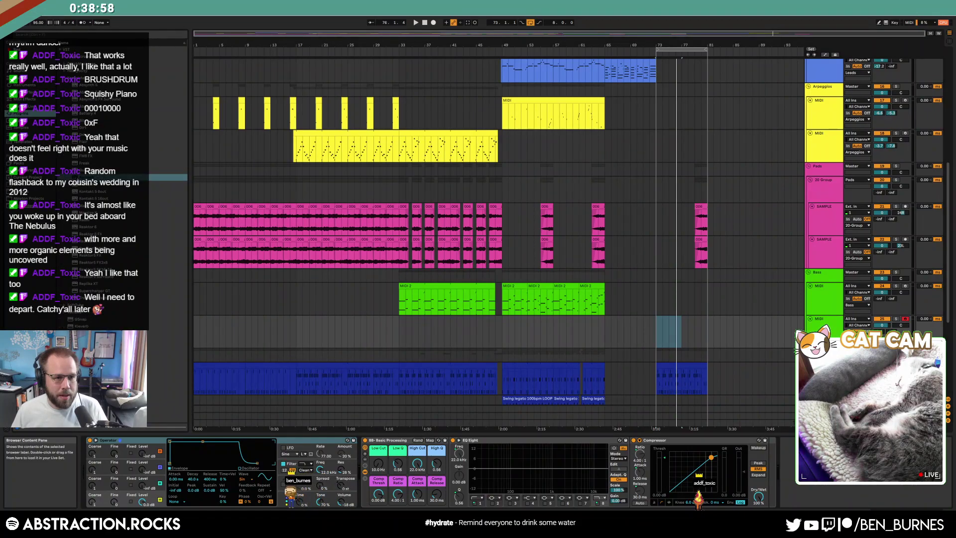
left_click(87, 177)
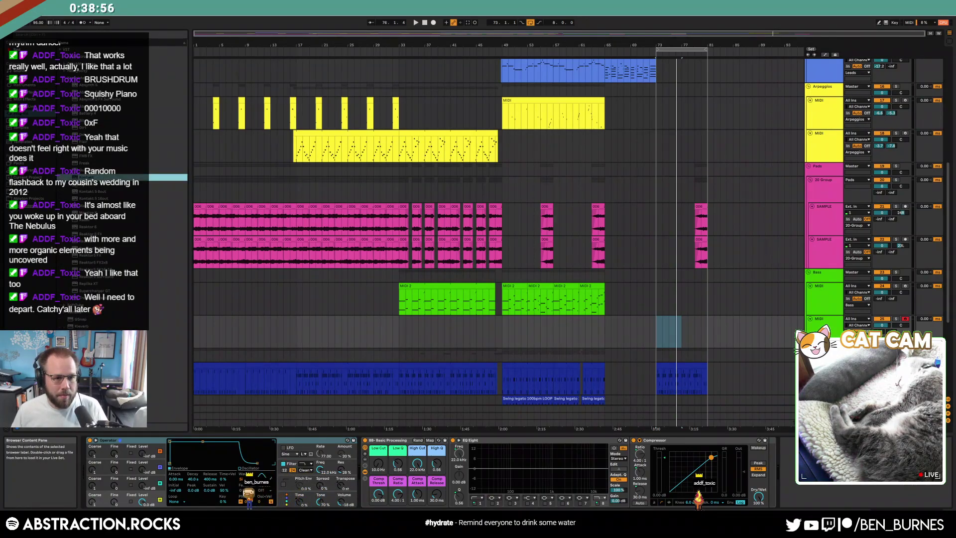
double_click(87, 184)
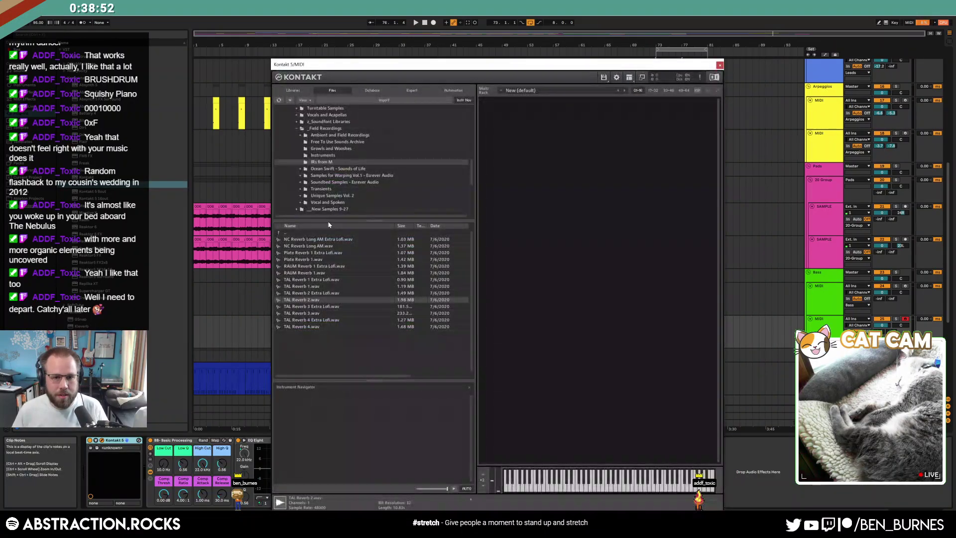
left_click(372, 91)
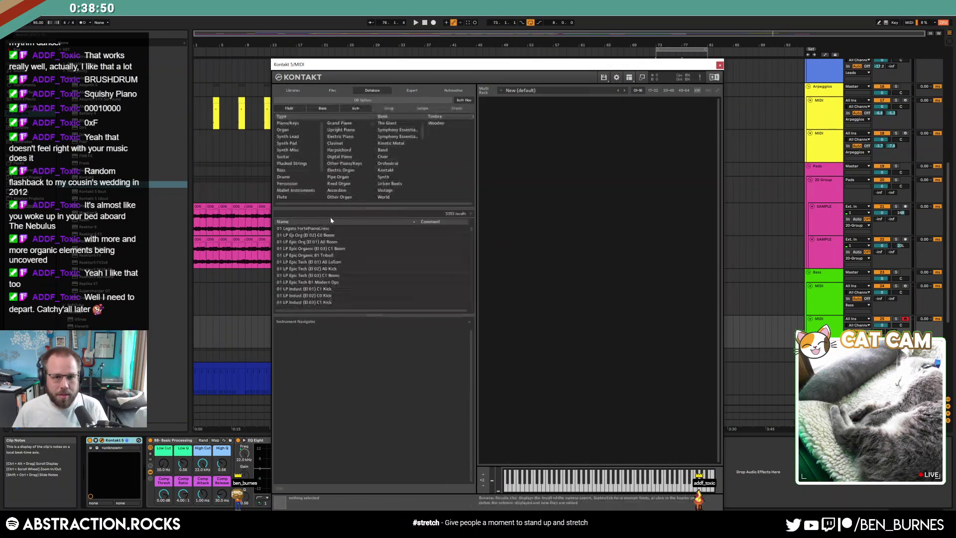
type("upright")
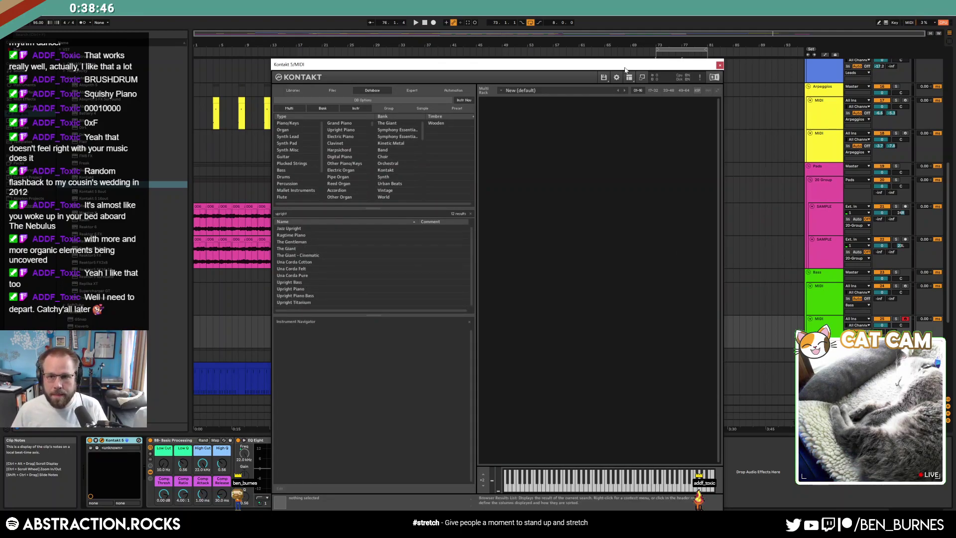
left_click_drag(587, 66, 381, 49)
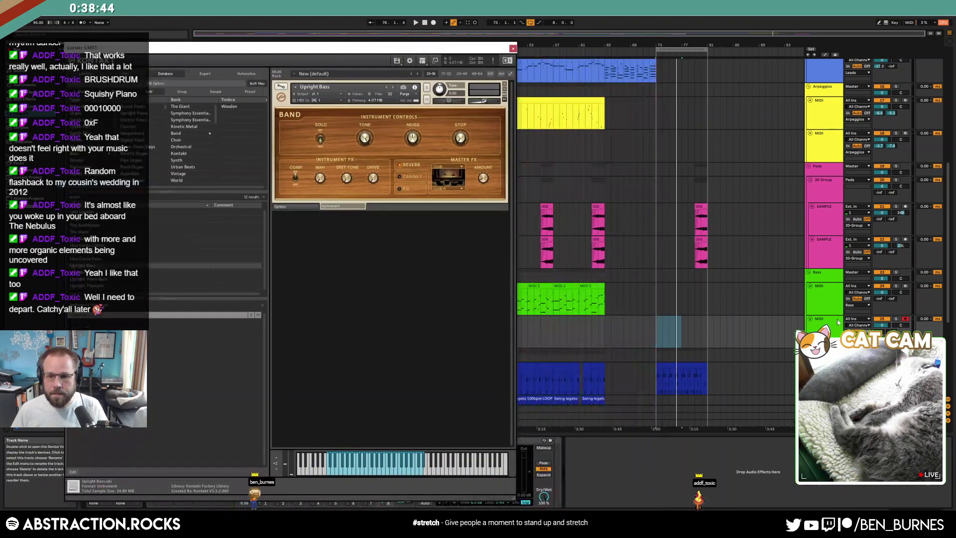
Play the arrangement from bar 65 and record an upright bass part on the new track from bar 73.
left_click(649, 335)
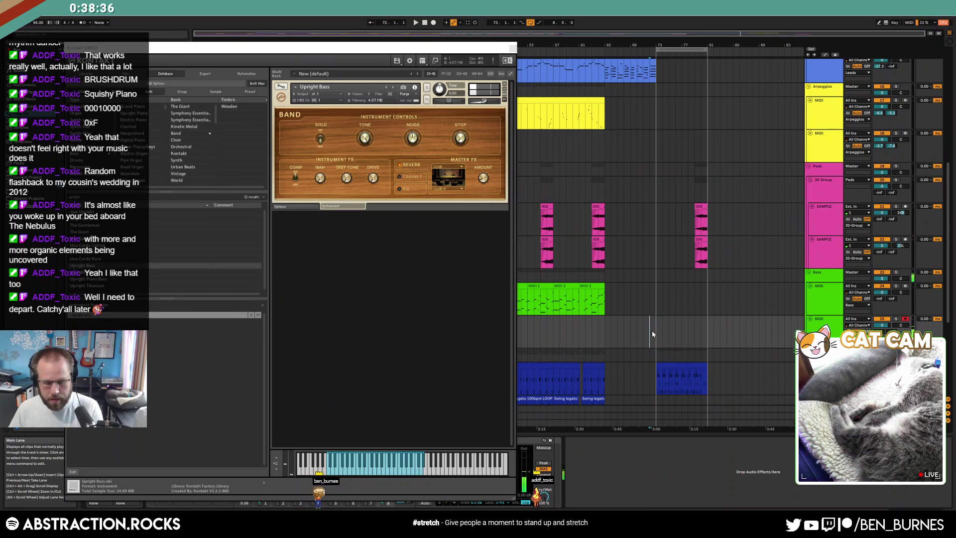
left_click(606, 333)
key("space")
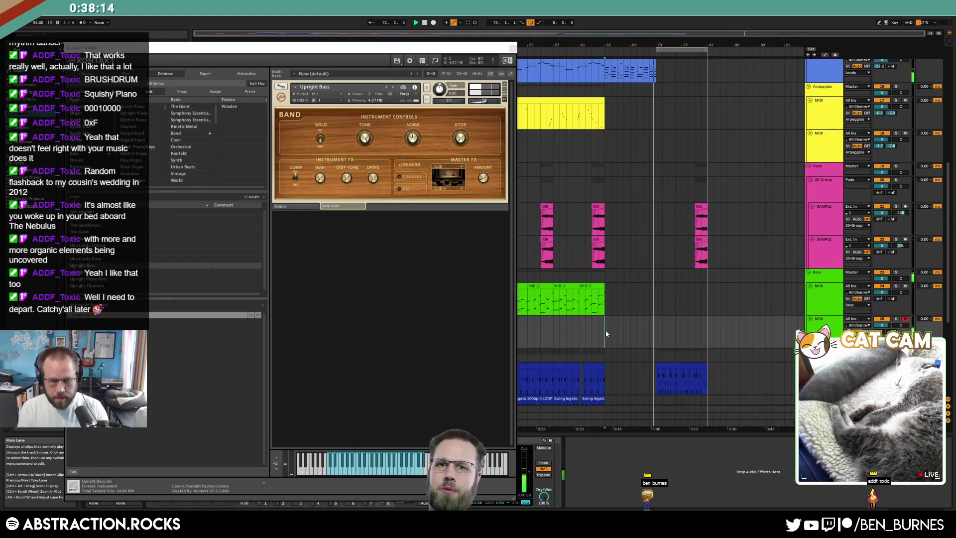
key("F9")
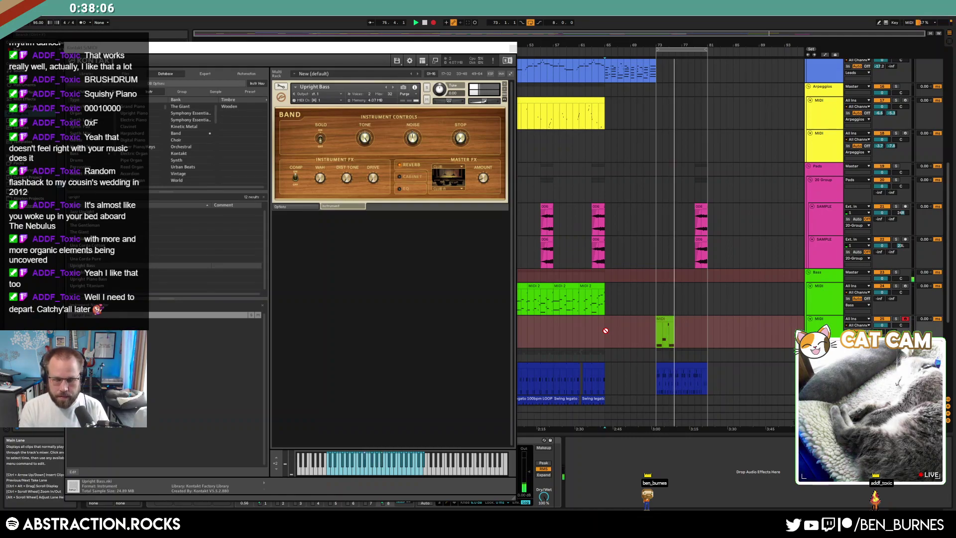
key("space")
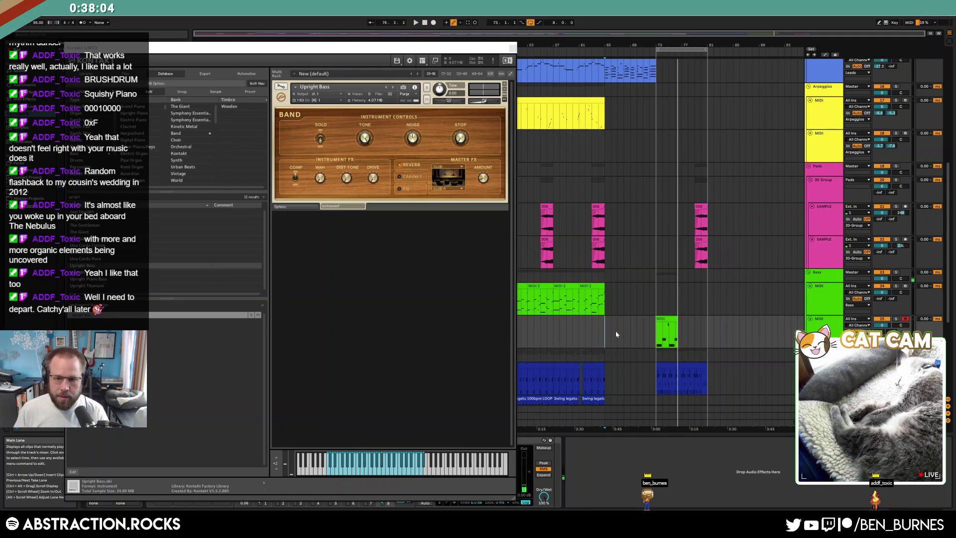
Inspect the notes of the recorded upright bass clip, close the Kontakt window and delete the clip.
left_click(668, 317)
double_click(667, 317)
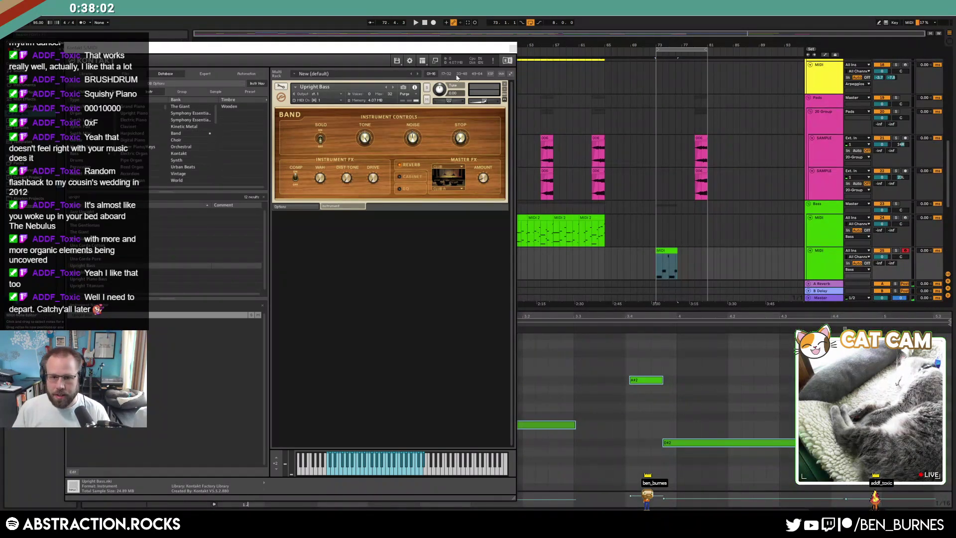
left_click(512, 49)
left_click(363, 442)
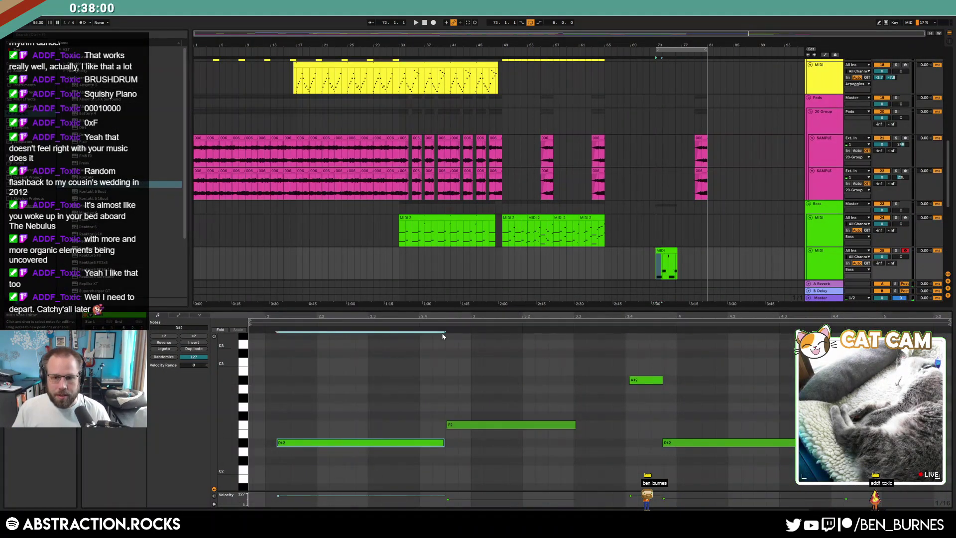
left_click(670, 258)
key("Delete")
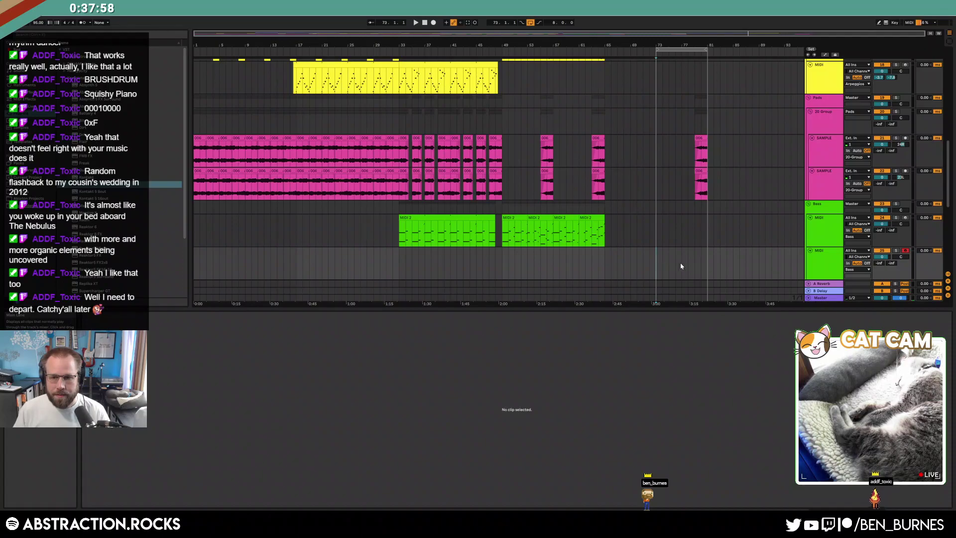
key("shift+Tab")
Review the notes of the arpeggio copy at bar 73 on the Leads track and delete that clip.
scroll(655, 285, "up", 13)
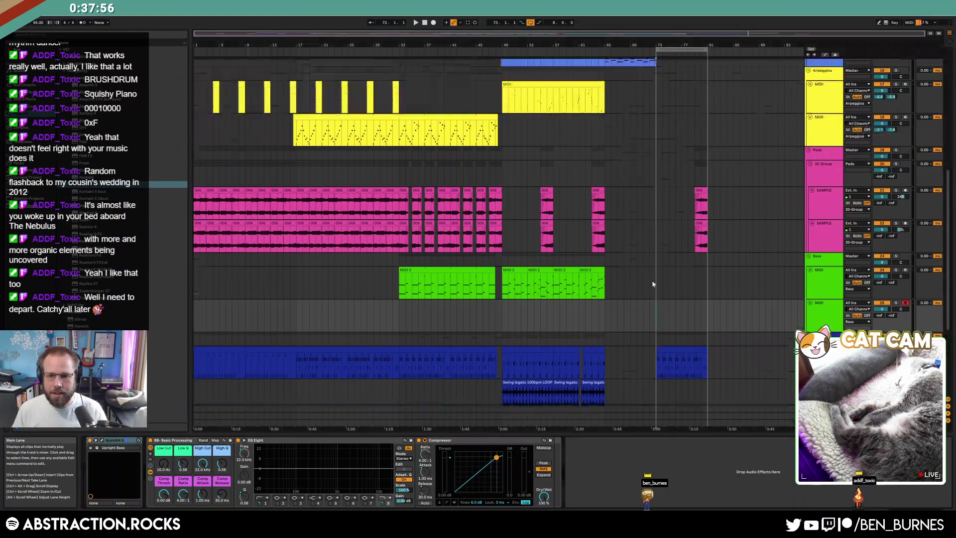
left_click(662, 147)
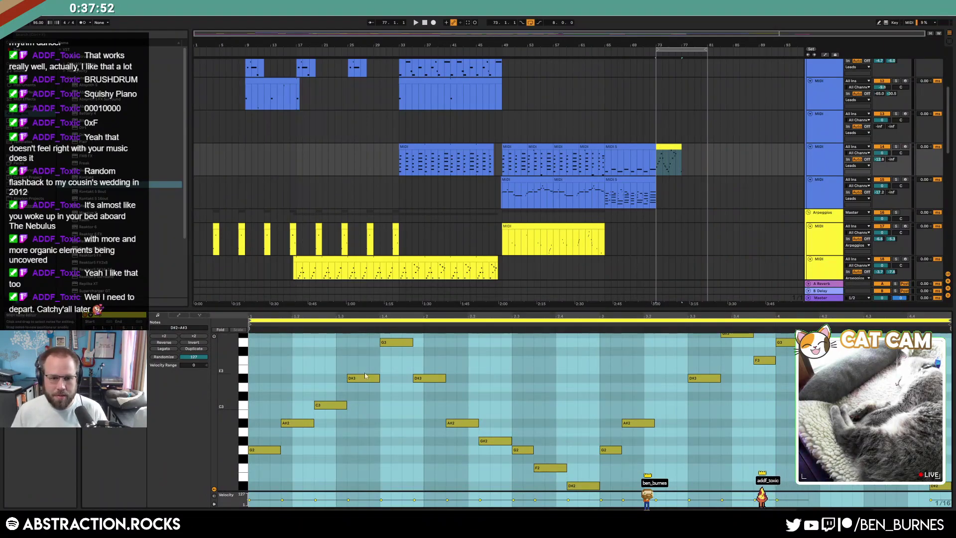
left_click_drag(237, 376, 234, 387)
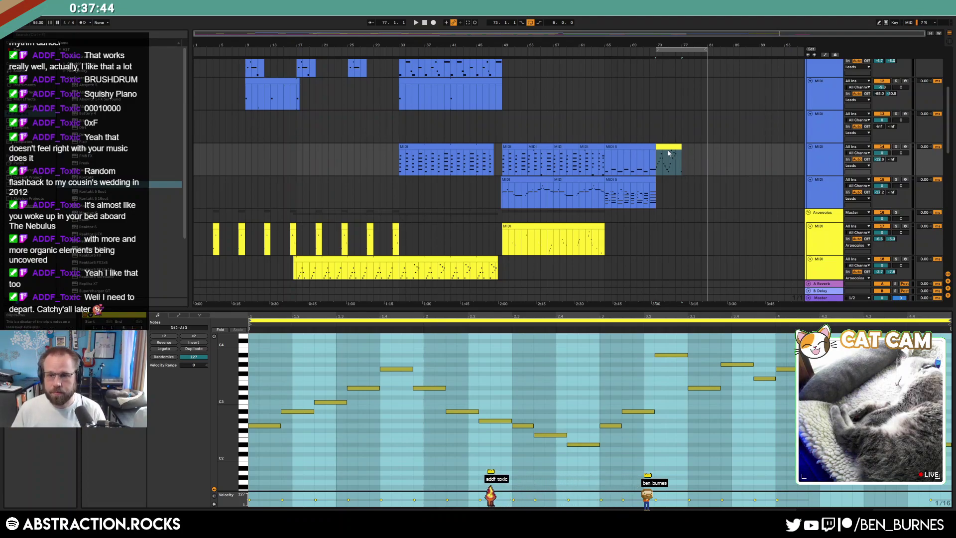
left_click(683, 185)
Open the copied drum rack clip at bar 73 to check its pattern and delete the clip.
scroll(683, 185, "down", 5)
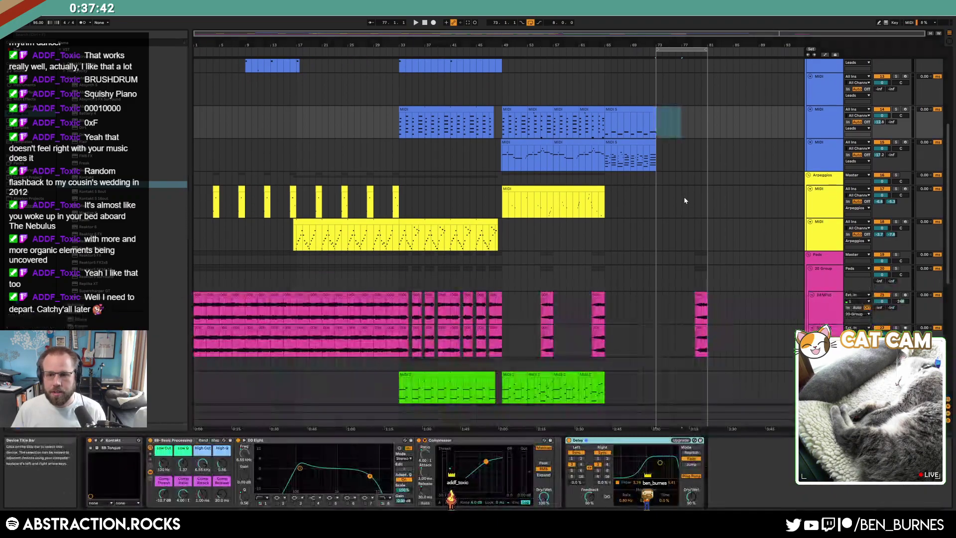
scroll(667, 239, "down", 5)
double_click(673, 309)
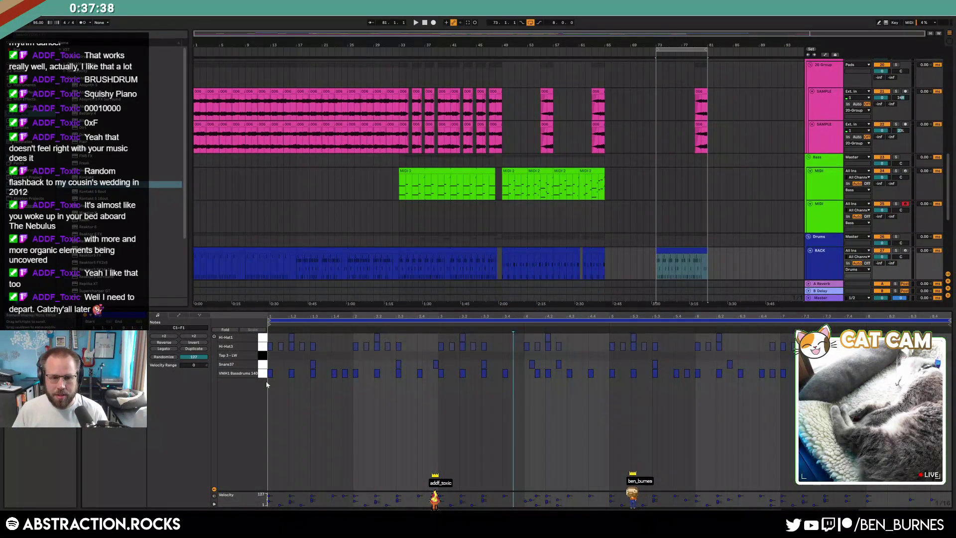
key("Delete")
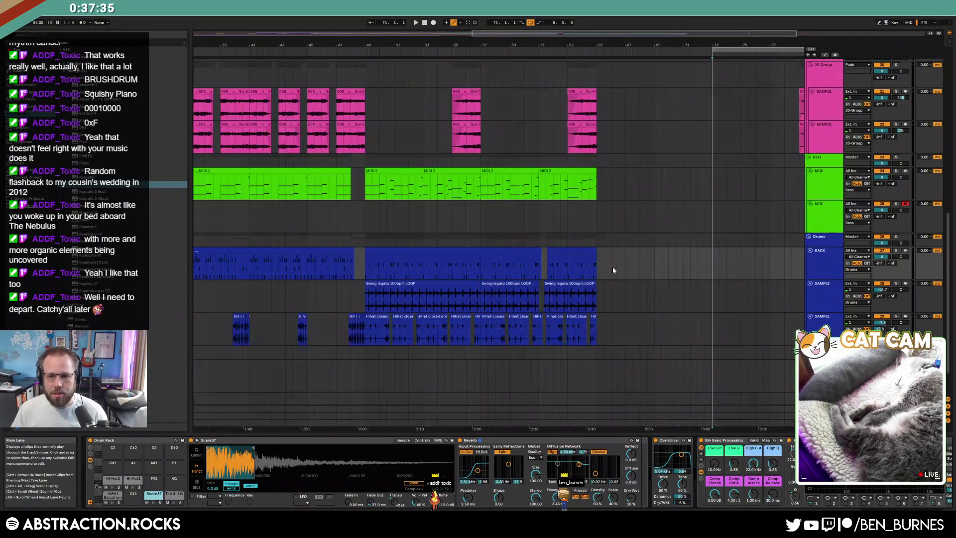
Extend the end of the last drum rack clip one beat past bar 65.
scroll(612, 266, "up", 5)
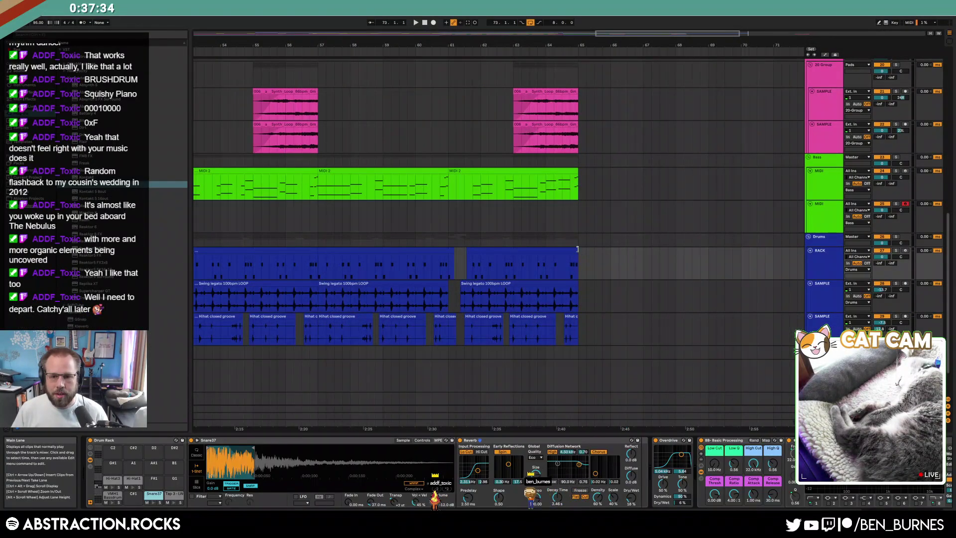
left_click_drag(578, 249, 586, 249)
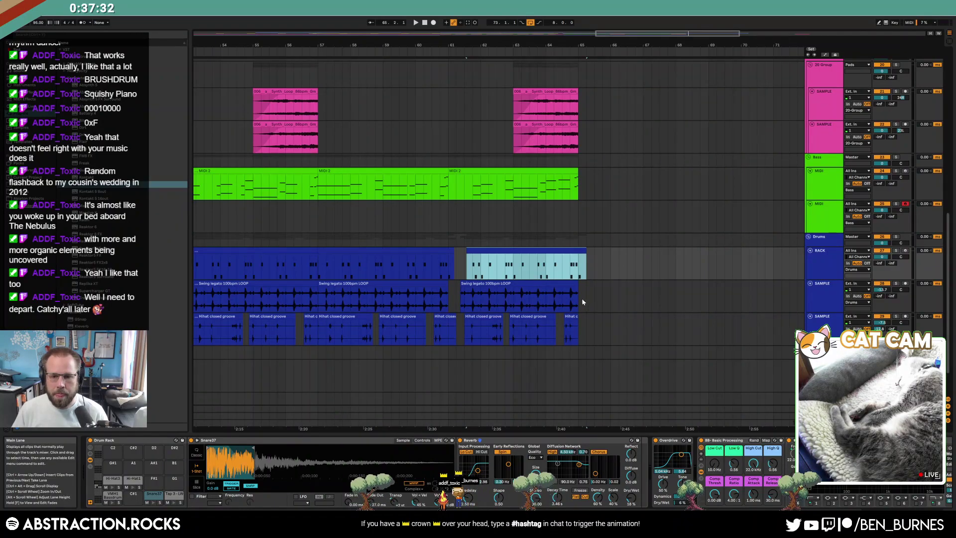
Extend the end of the last Swing legato loop clip one beat past bar 65 to match the drum rack clip.
left_click_drag(578, 300, 586, 300)
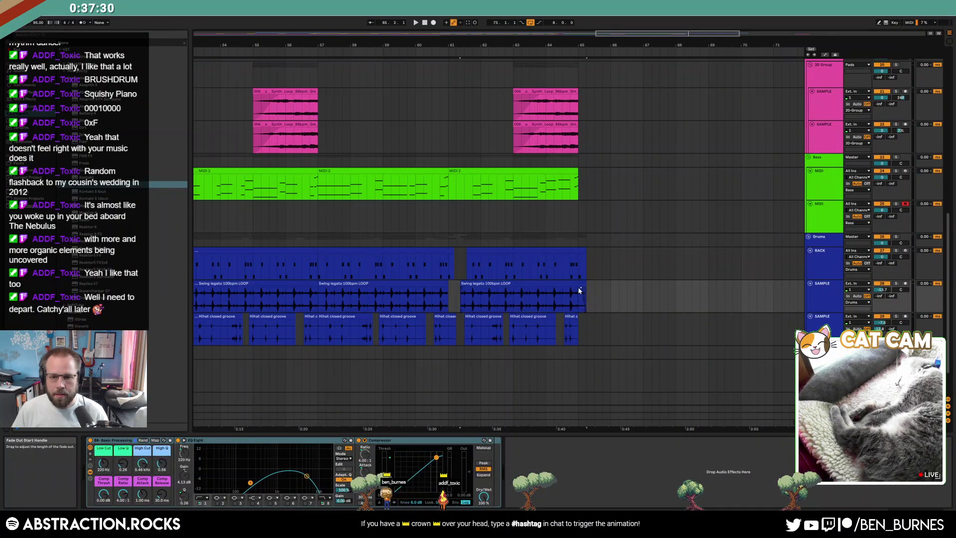
scroll(585, 298, "down", 10)
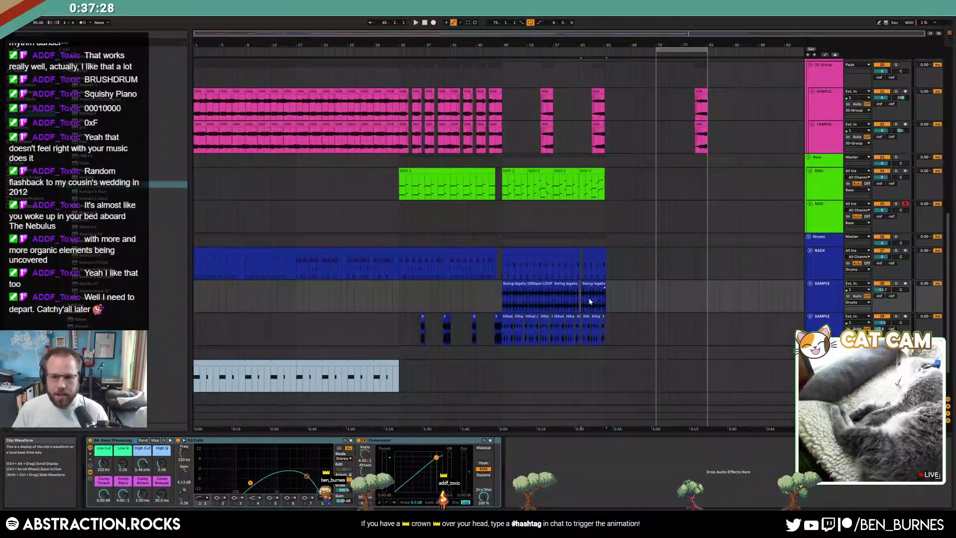
scroll(560, 298, "down", 3)
scroll(580, 320, "up", 7)
double_click(584, 322)
key("shift+Tab")
Copy the bar 9 clip on the third Leads track to bar 73 of the same track.
scroll(538, 371, "up", 8)
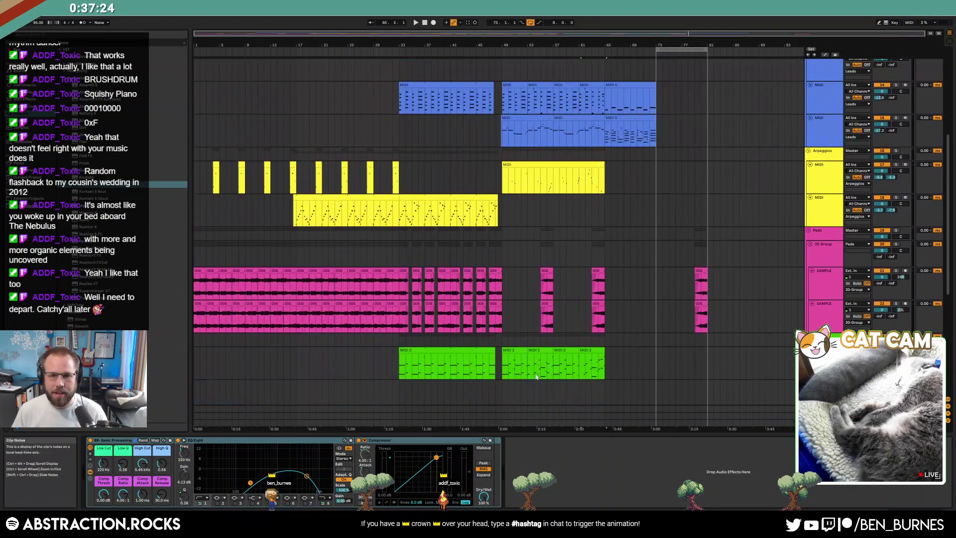
scroll(536, 377, "up", 5)
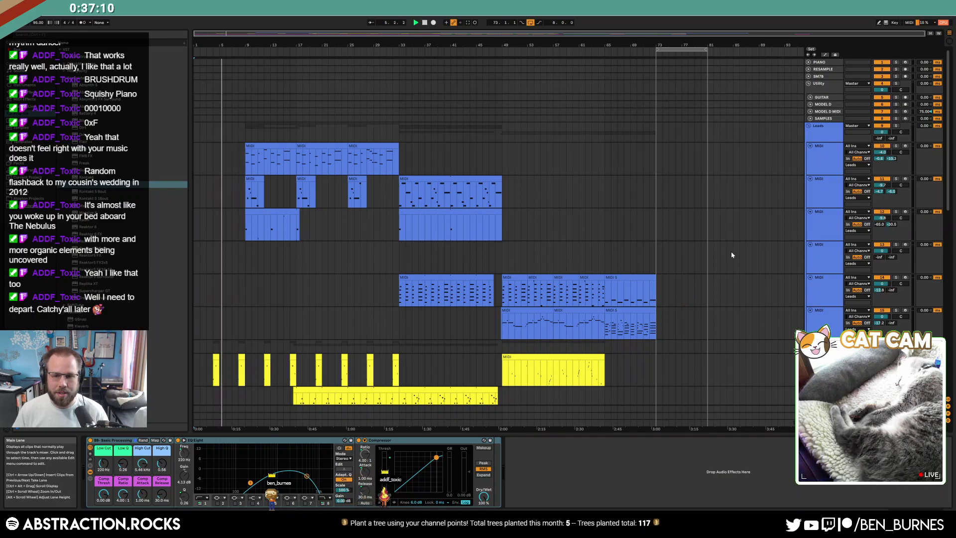
left_click(817, 255)
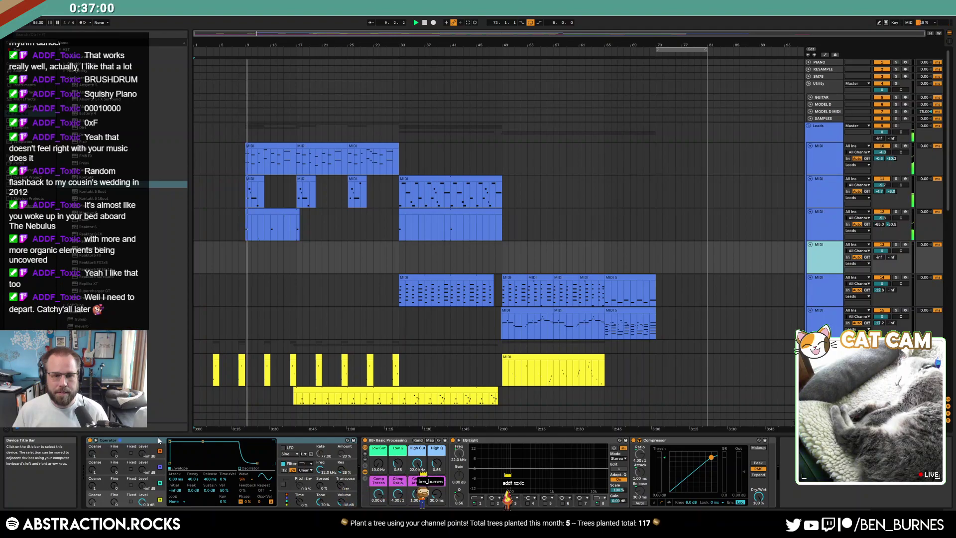
left_click(273, 225)
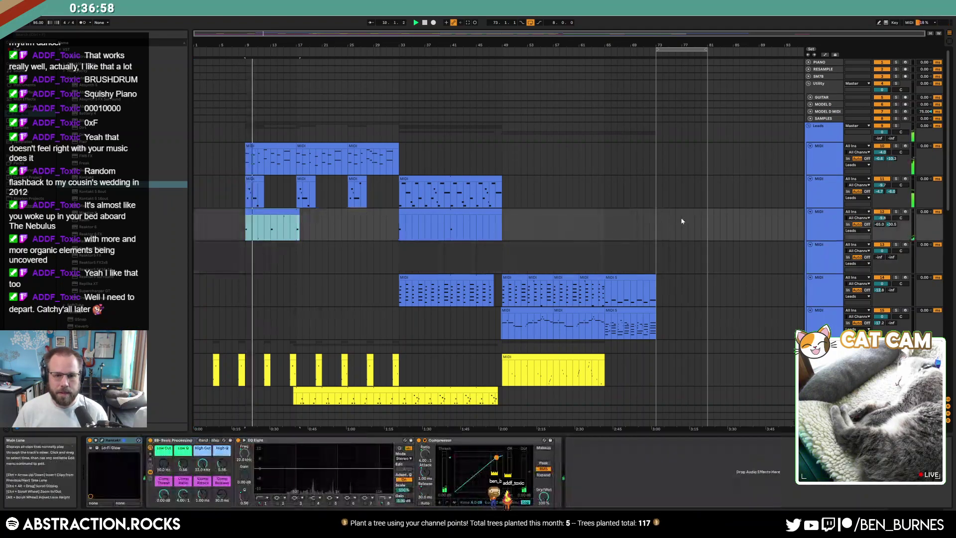
left_click(656, 220)
key("ctrl+v")
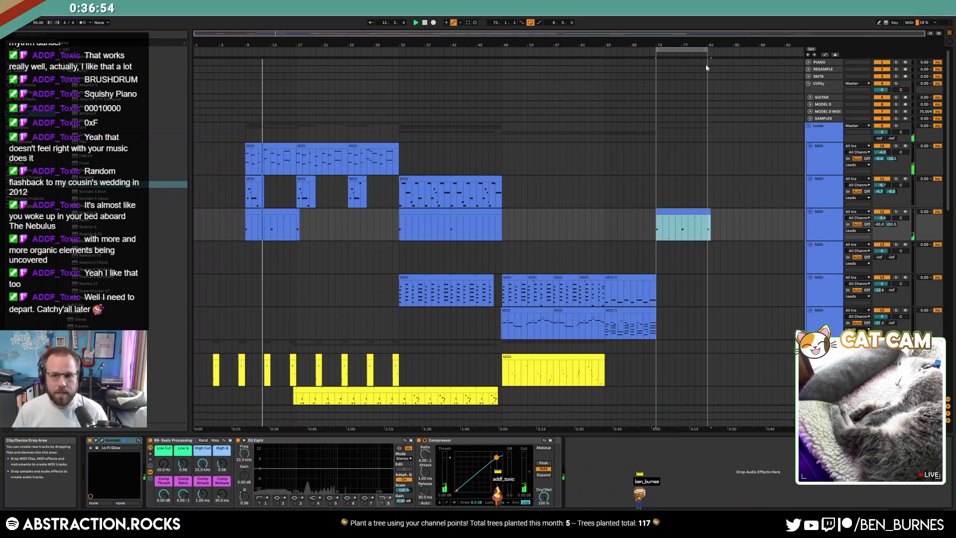
Trim the end of the copied clip on the third Leads track so it stops at bar 81.
key("z")
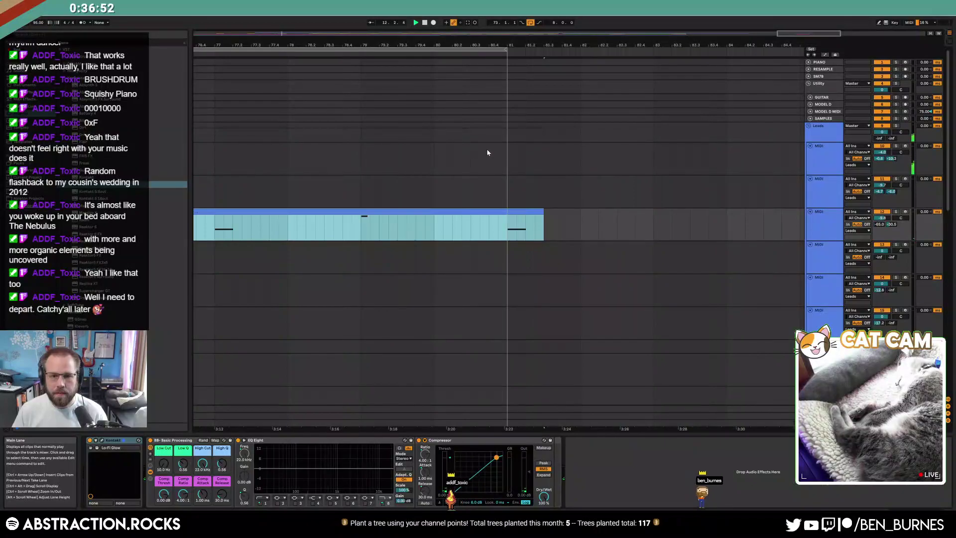
scroll(489, 144, "down", 2)
left_click_drag(513, 213, 497, 213)
left_click(505, 218)
key("x")
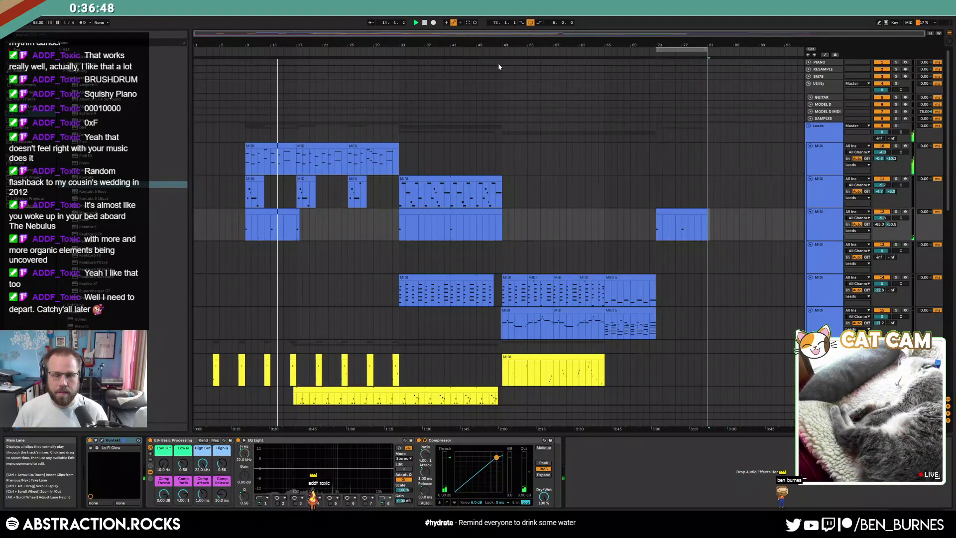
Copy the bar 25 clip on the first Leads track to bar 73 of the same track.
scroll(437, 240, "down", 3)
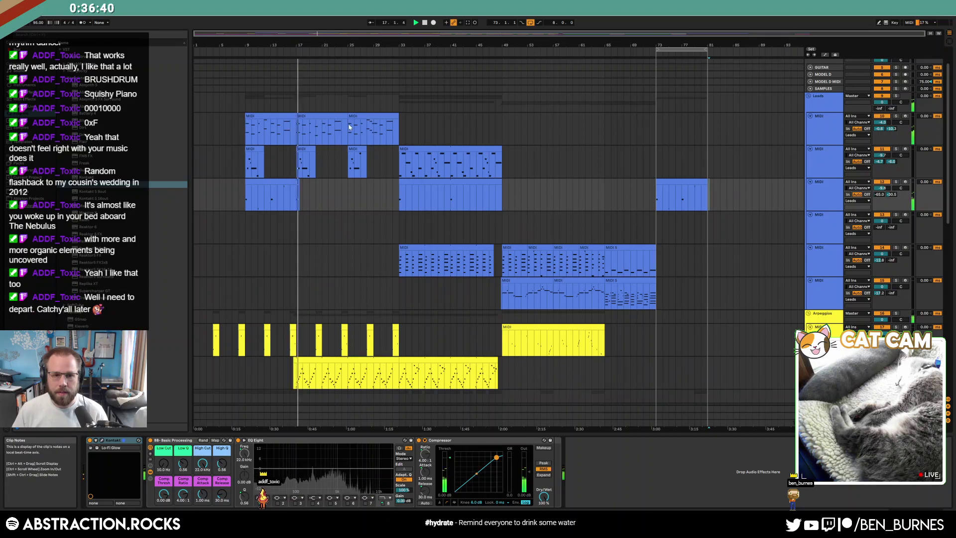
left_click(362, 115)
key("ctrl+c")
left_click(658, 130)
key("ctrl+v")
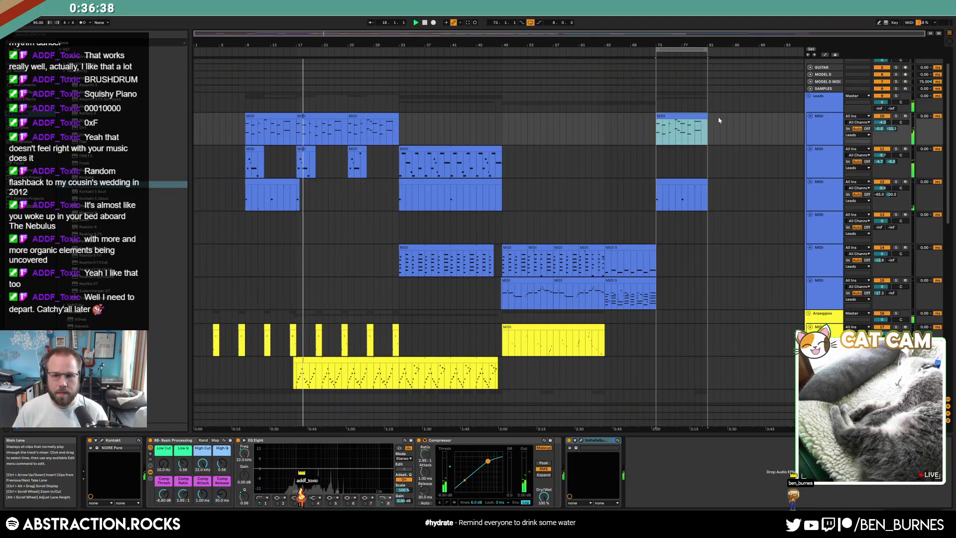
Delete the short notes following the first held G octave in the copied melody clip, keeping the clip's end at bar 81.
left_click_drag(705, 115, 663, 115)
double_click(660, 118)
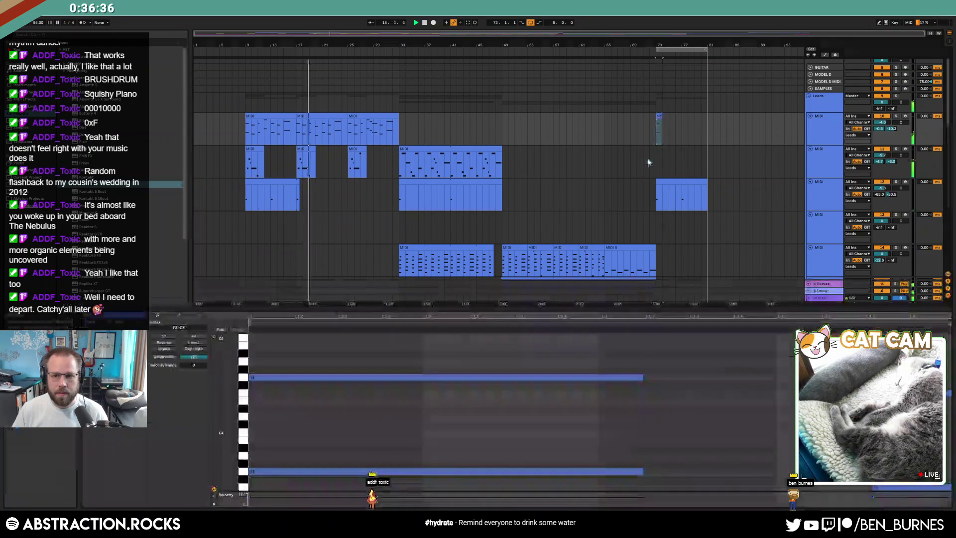
left_click_drag(816, 380, 936, 493)
key("Delete")
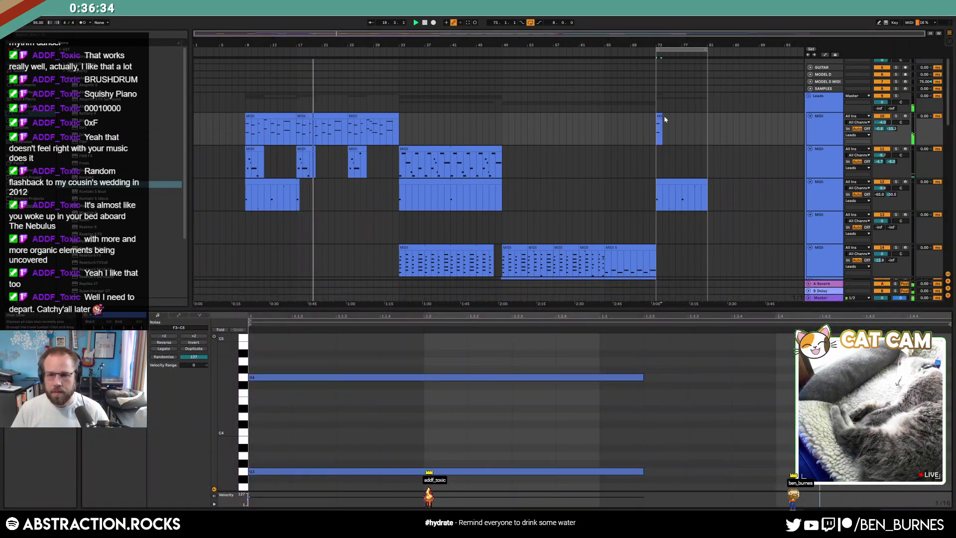
left_click_drag(661, 117, 706, 118)
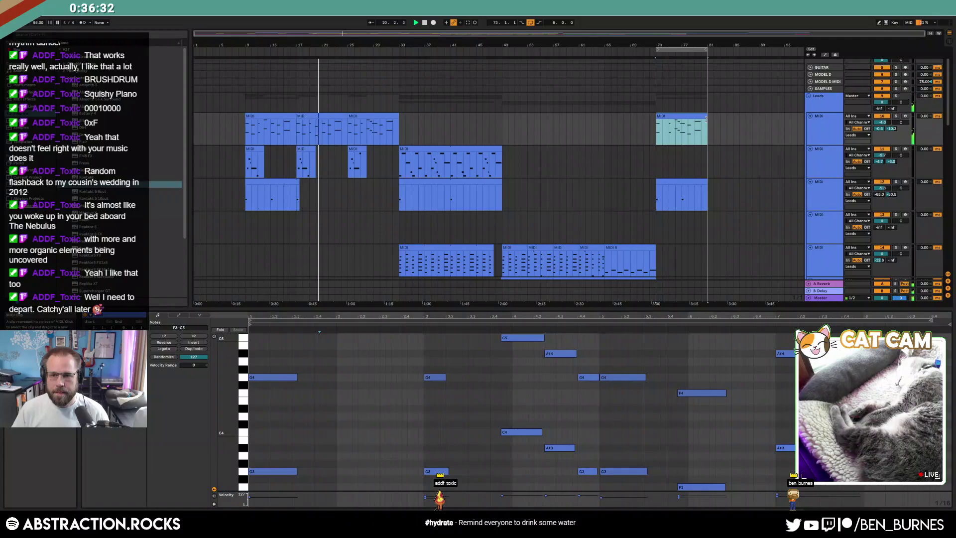
Delete the passing C, A#, G and F notes between the held G octaves and slightly lengthen the second G octave.
left_click_drag(488, 469, 585, 309)
key("Delete")
key("Delete")
left_click_drag(691, 343, 693, 455)
left_click_drag(452, 355, 445, 502)
key("shift+Right")
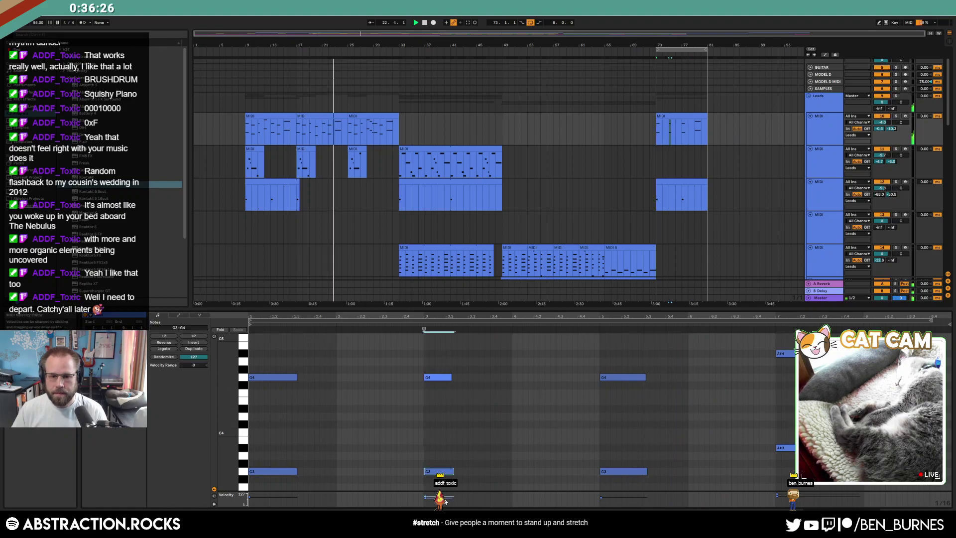
key("shift+Tab")
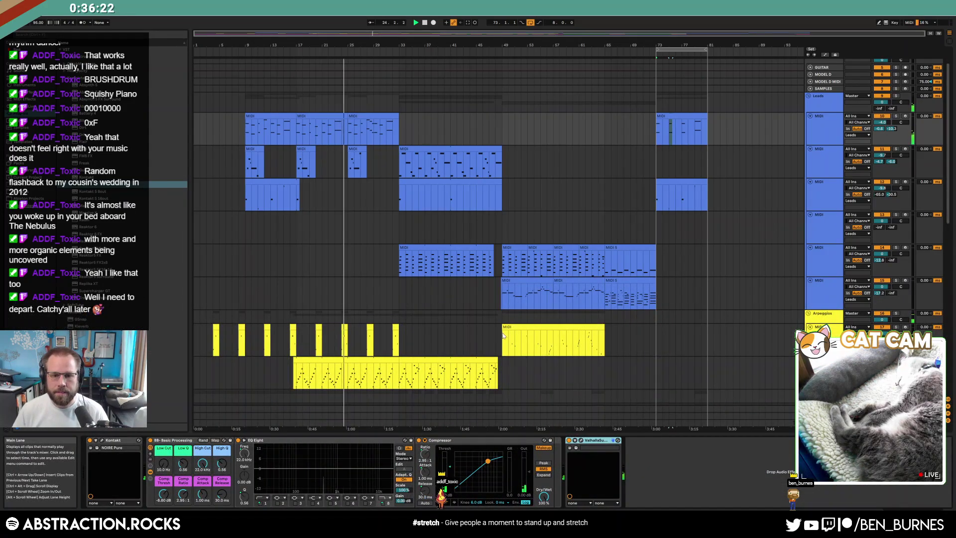
Move all clips from bar 49 onward, across the Leads through Drums tracks, 16 bars later so they start at bar 65.
scroll(506, 333, "down", 2)
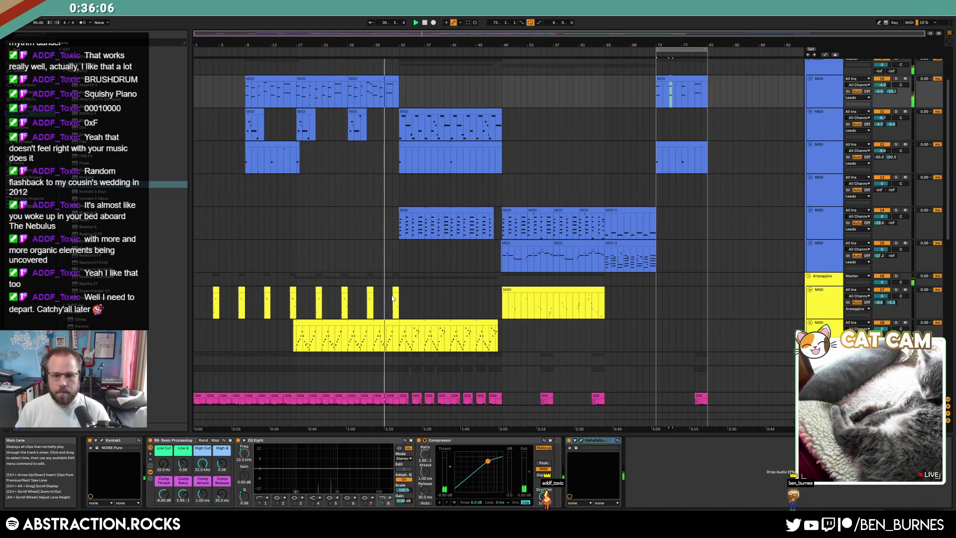
scroll(392, 307, "down", 3)
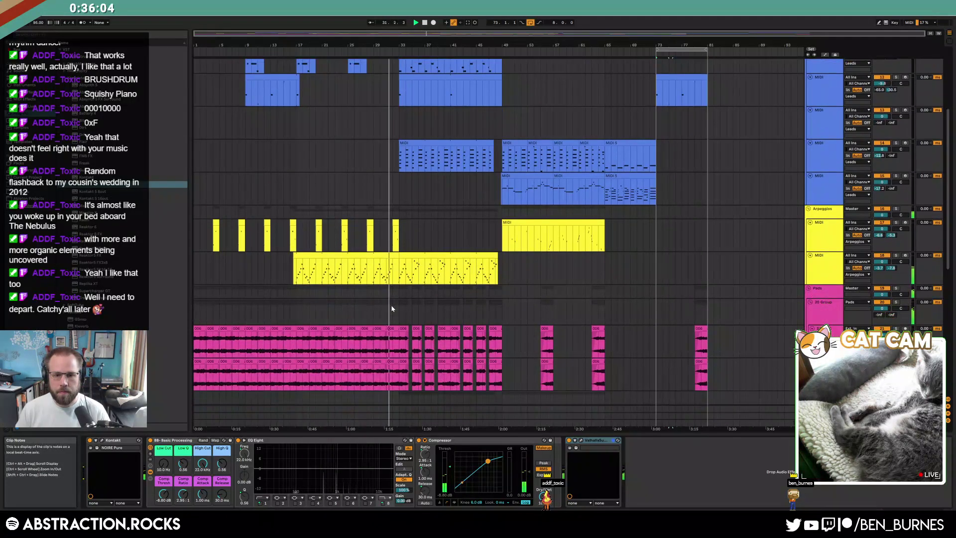
scroll(392, 308, "down", 4)
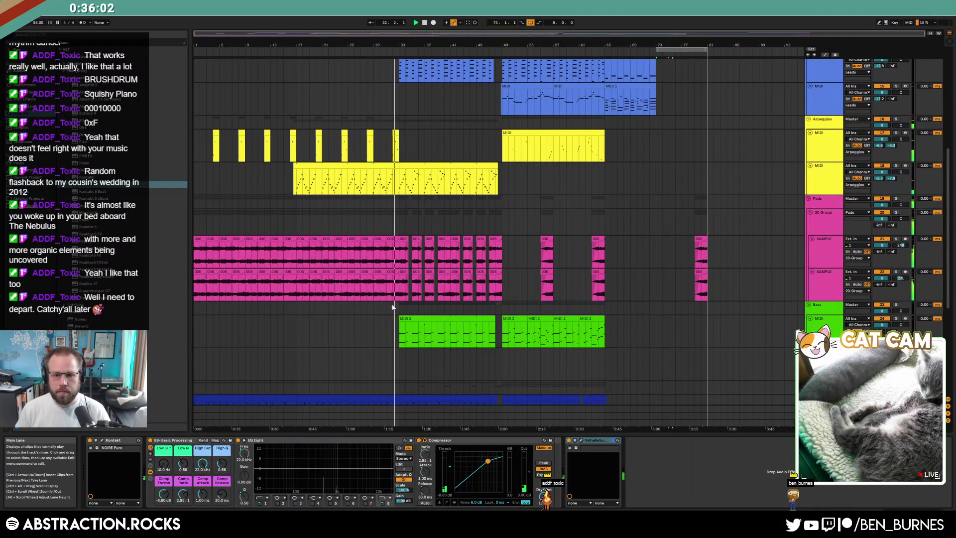
scroll(392, 306, "down", 1)
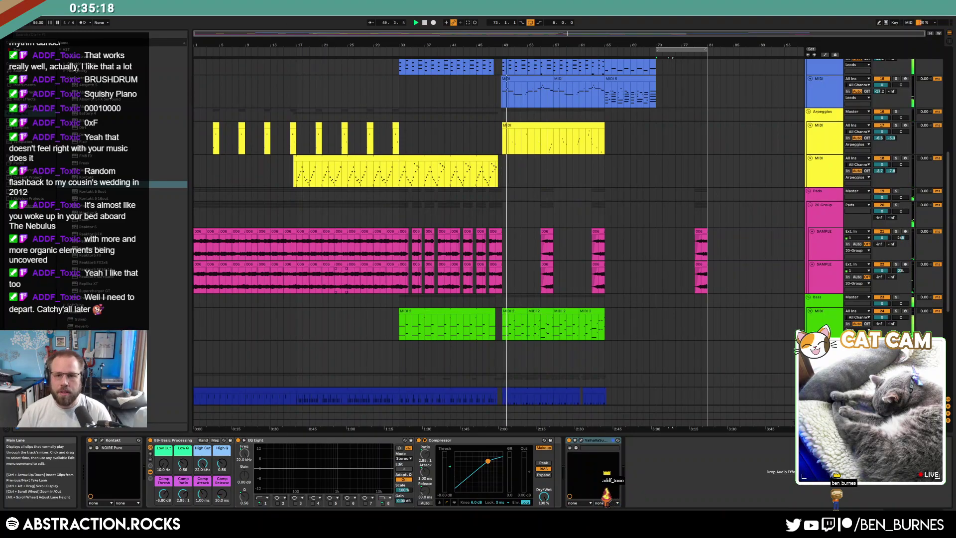
left_click_drag(399, 75, 501, 78)
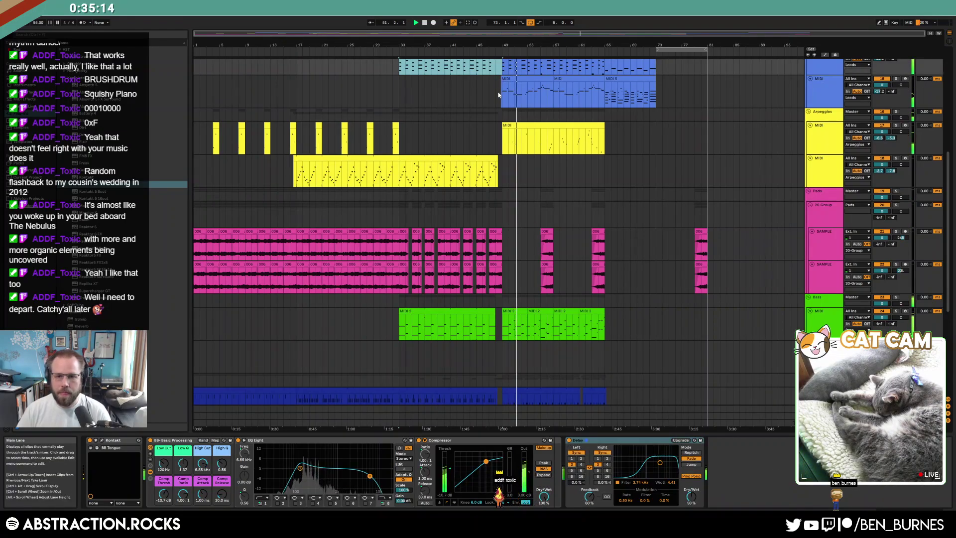
scroll(494, 90, "up", 4)
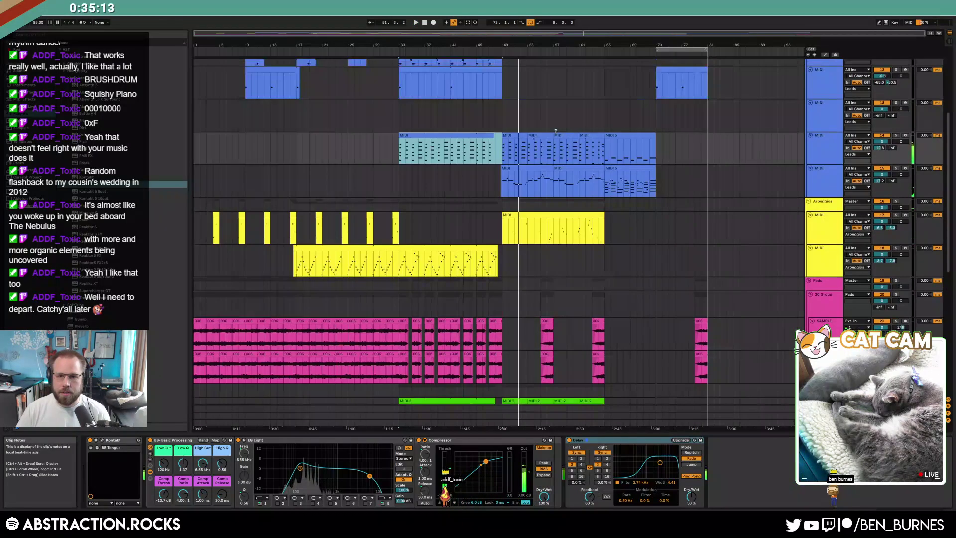
left_click(515, 97)
scroll(514, 103, "up", 3)
left_click_drag(503, 80, 759, 422)
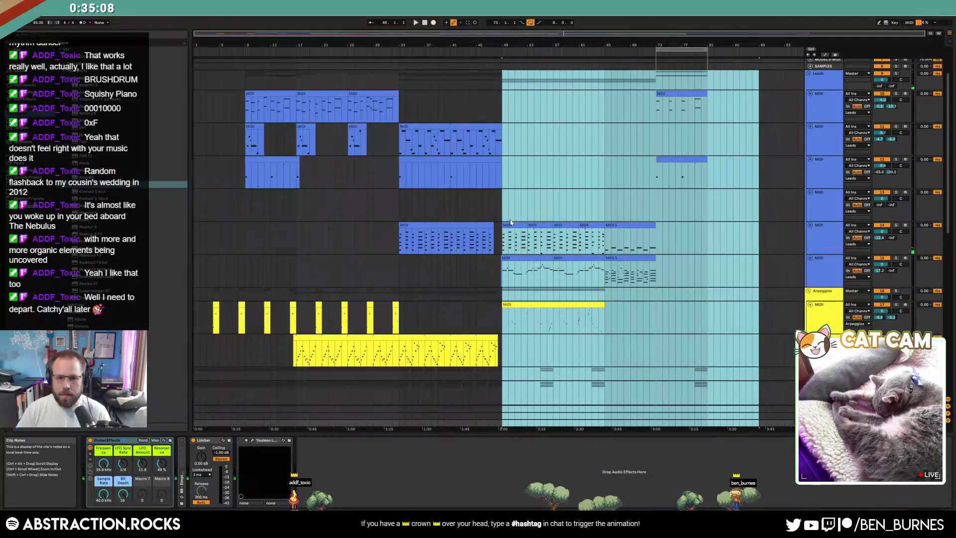
mouse_move(509, 224)
left_mouse_down()
mouse_move(621, 224)
mouse_move(607, 224)
left_mouse_up()
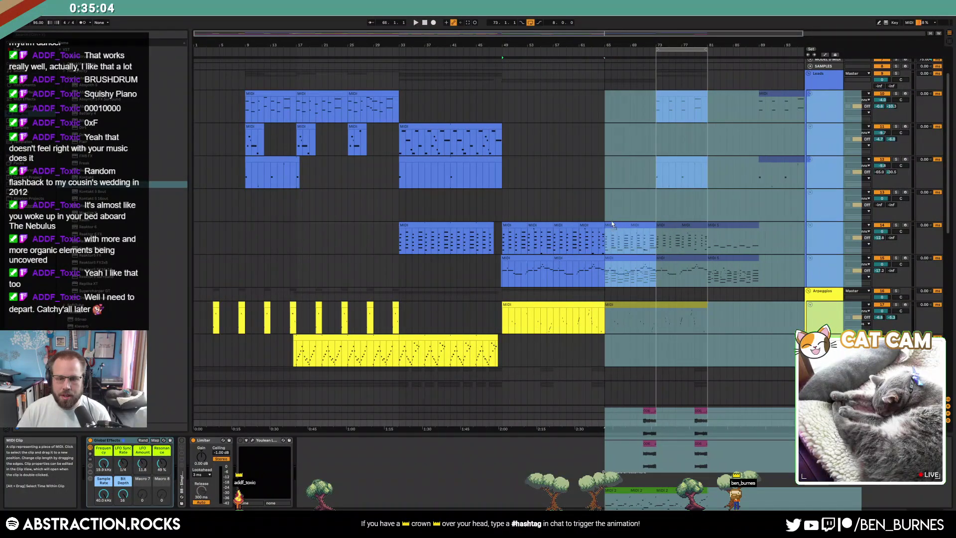
Clear the leftover clip sliver before bar 49 on the last Leads track and start the moved clip just before bar 65.
left_click(580, 264)
scroll(606, 265, "up", 3)
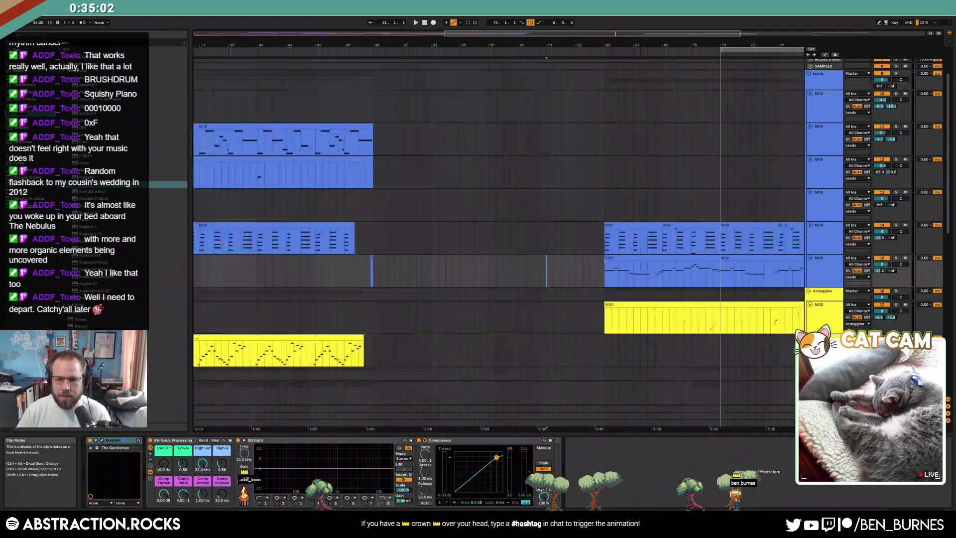
left_click_drag(368, 271, 401, 273)
key("Delete")
left_click(423, 271)
Duplicate bars 33 to 49 of the second through fifth Leads tracks into bars 49 to 65.
left_click_drag(385, 33, 539, 33)
scroll(312, 154, "down", 1)
left_click_drag(274, 106, 491, 216)
key("ctrl+d")
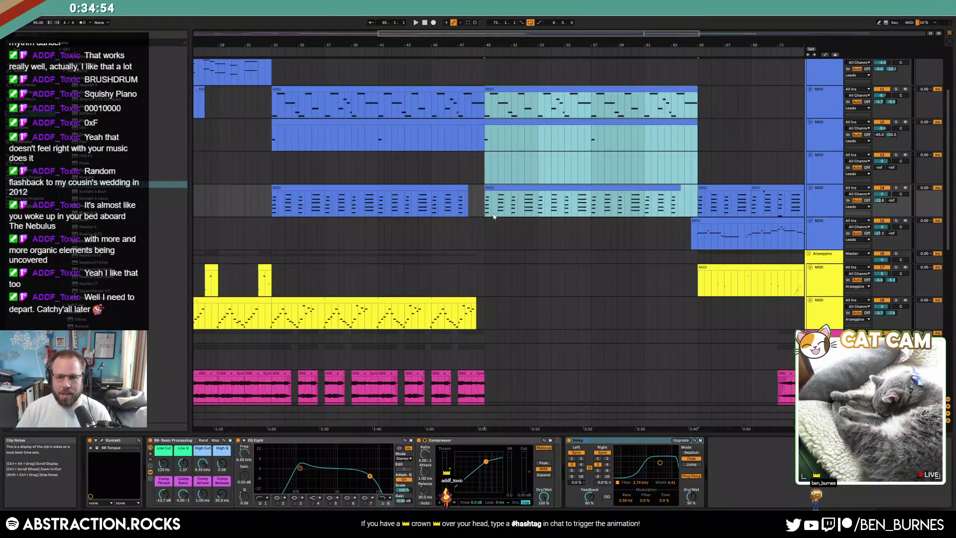
scroll(513, 217, "down", 1)
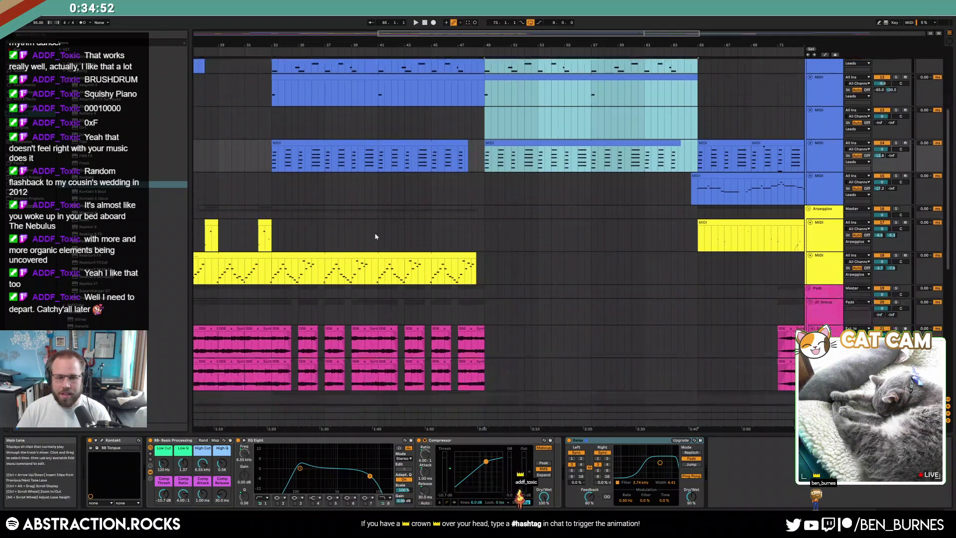
left_click(463, 257)
key("ctrl+d")
key("ctrl+z")
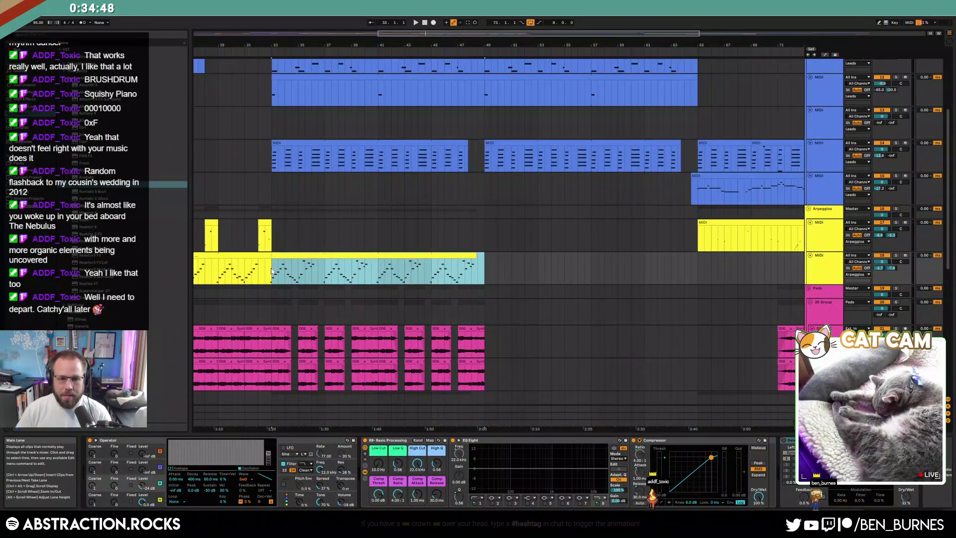
Duplicate bars 33 to 49 of the second arpeggio track to bar 49 and clear the Delay Feedback ramp leading into bar 49.
key("ctrl+d")
key("a")
left_click_drag(437, 266, 500, 277)
left_click(542, 270)
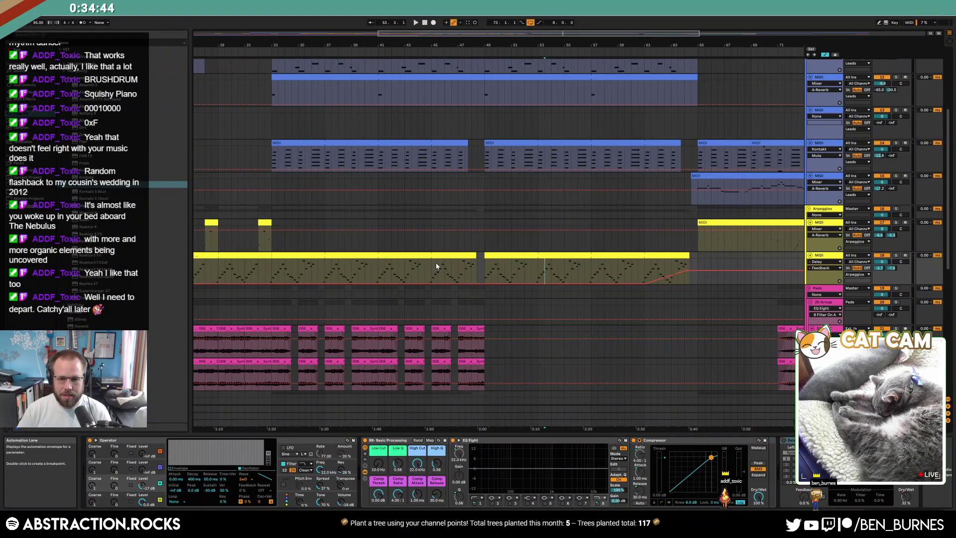
Raise the Operator Osc-B Level automation dip around bar 49 on the second arpeggio track to -30 dB.
left_click(174, 485)
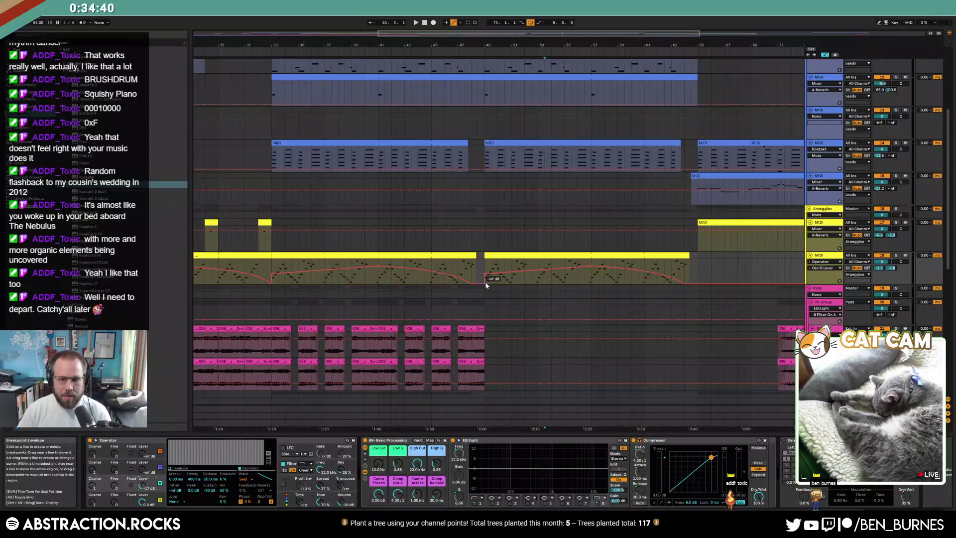
left_click_drag(472, 283, 471, 273)
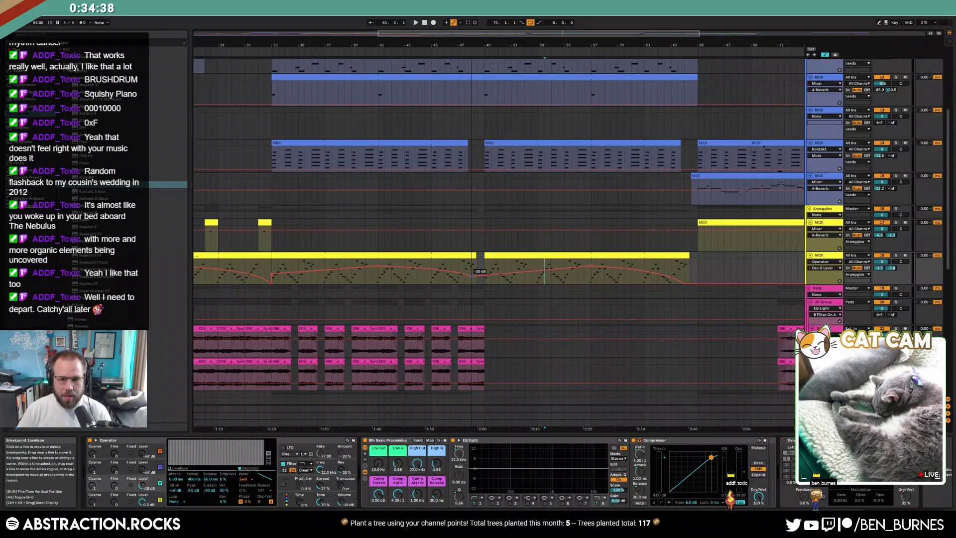
left_click(458, 279)
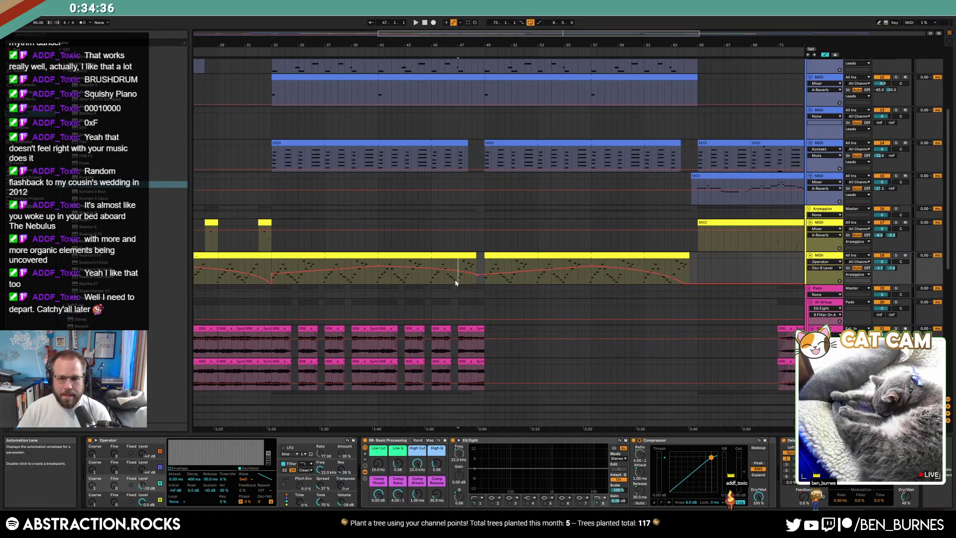
key("a")
Duplicate bars 33 to 49 of both pad sample tracks into bars 49 to 65.
scroll(520, 279, "down", 3)
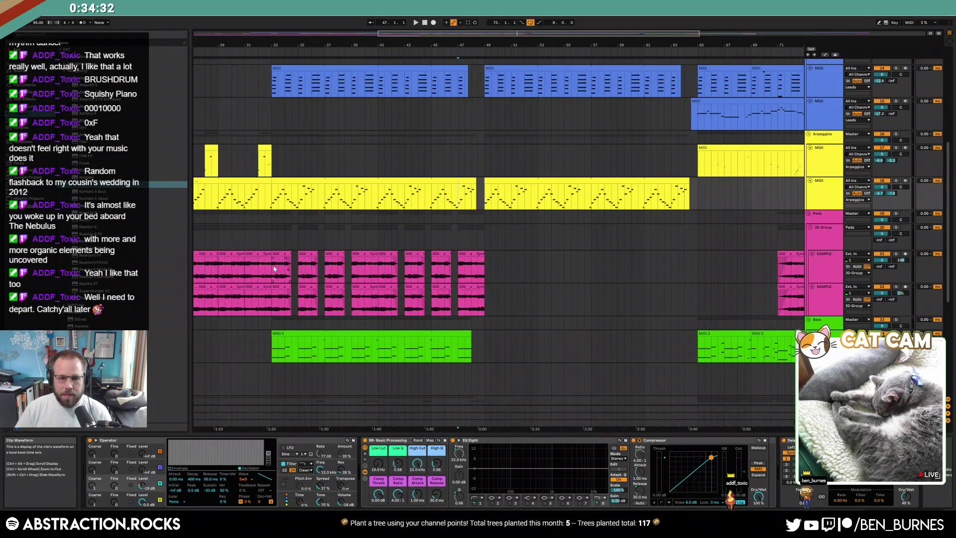
left_click_drag(280, 272, 486, 300)
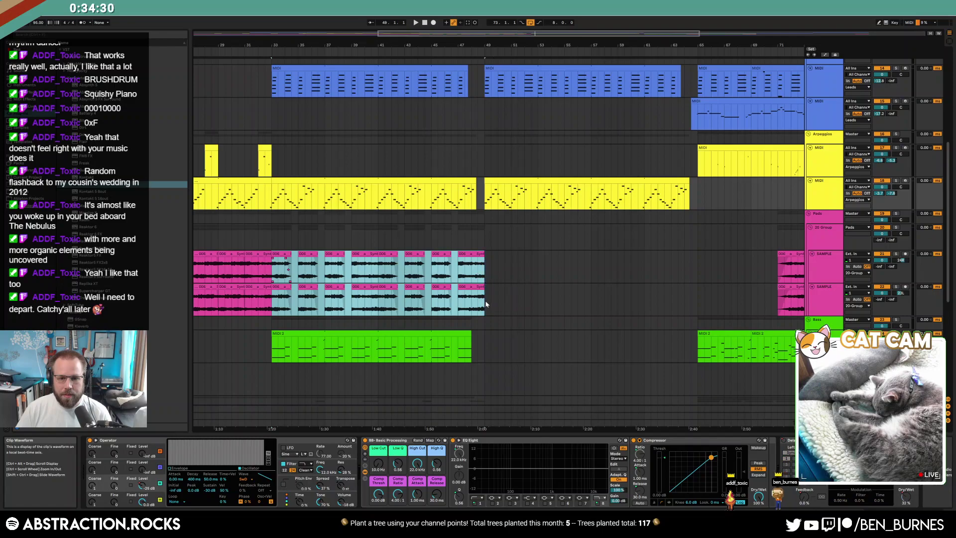
key("ctrl+d")
left_click(724, 267)
scroll(462, 279, "down", 2)
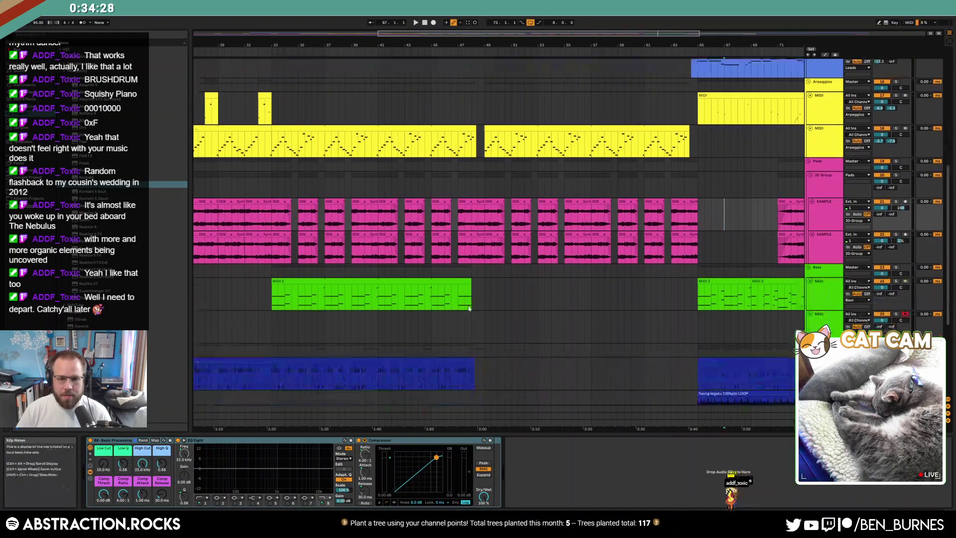
Extend the first bass clip to just before bar 65 and duplicate bars 33 to 49 of the drum tracks into bars 49 to 65.
left_click_drag(471, 286, 693, 289)
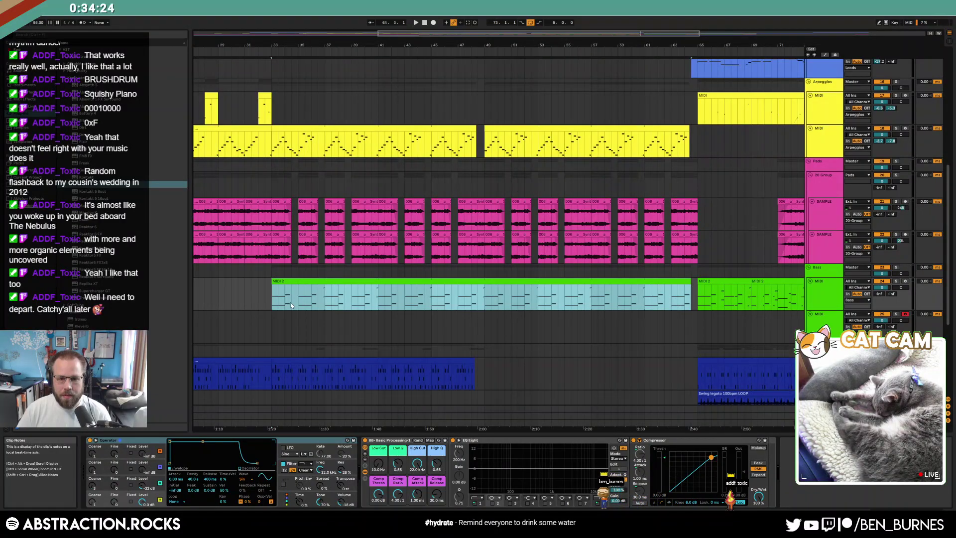
left_click(273, 299)
scroll(339, 322, "down", 3)
left_click_drag(272, 284, 484, 349)
key("ctrl+d")
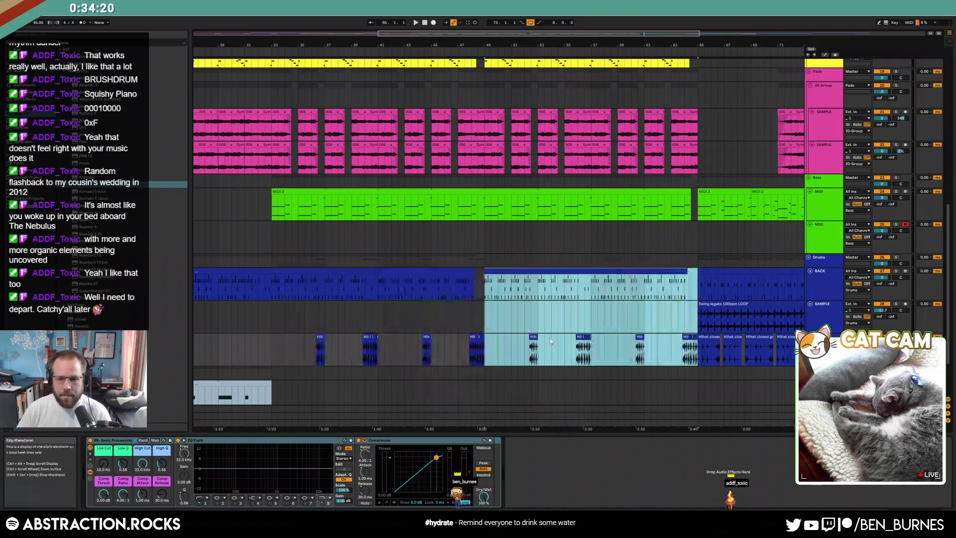
Delete the last part of the closed hi-hat groove audio leading into bar 49.
scroll(471, 344, "up", 8)
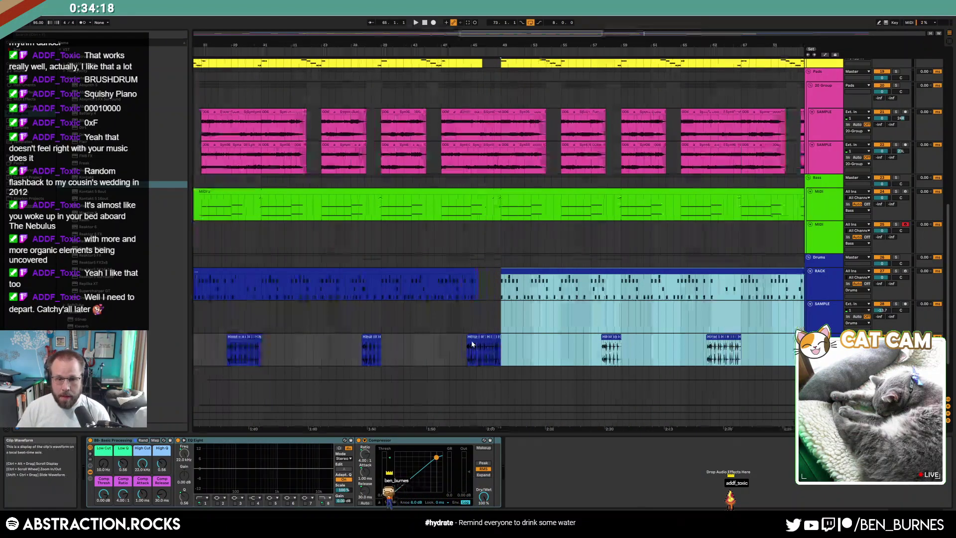
left_click_drag(650, 354, 525, 357)
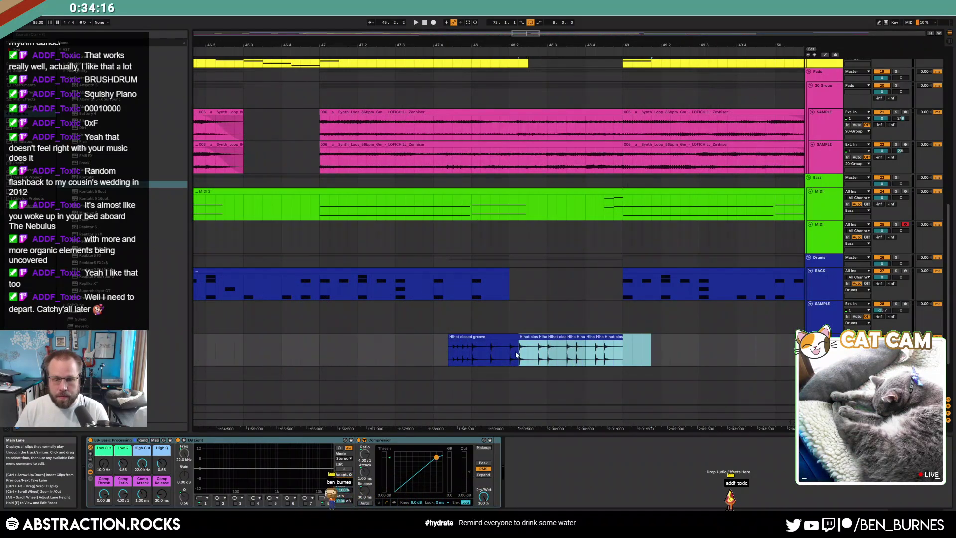
key("Delete")
key("w")
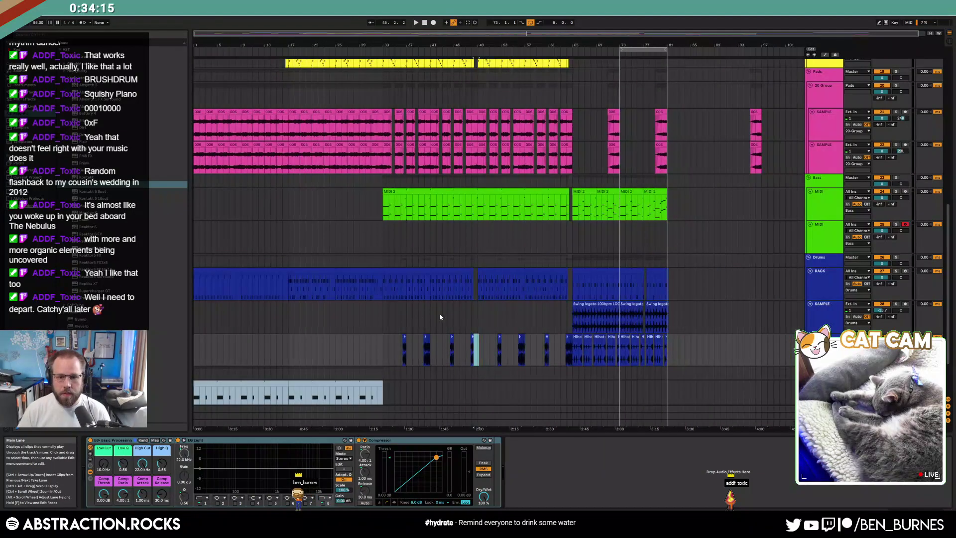
Play the arrangement from just before bar 33 and move the loop region to bars 89 to 97.
left_click(378, 279)
key("space")
scroll(515, 248, "up", 1)
scroll(514, 248, "up", 6)
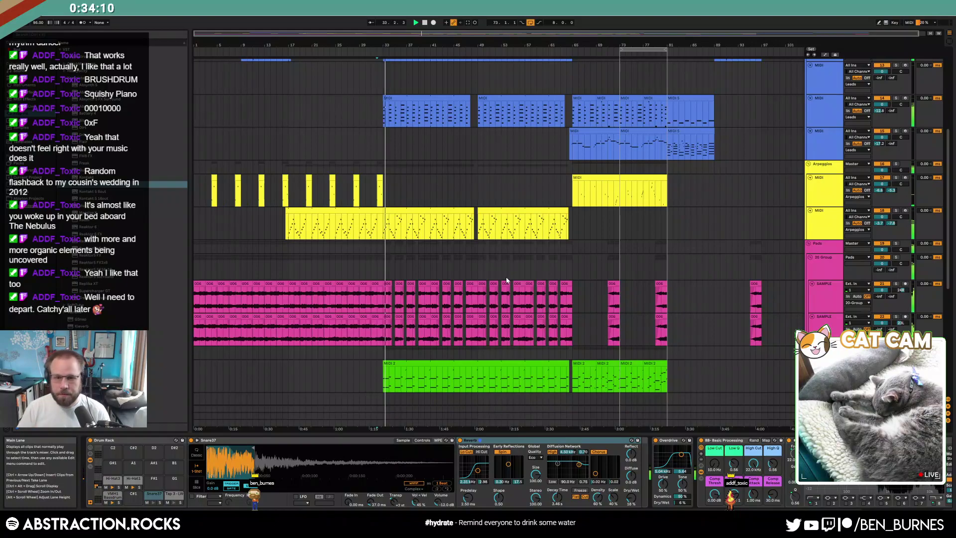
scroll(496, 161, "up", 3)
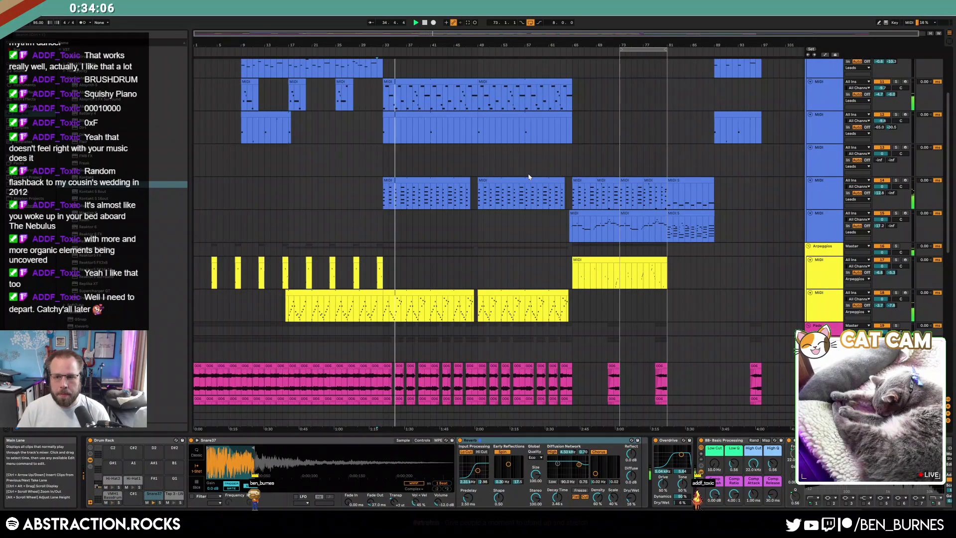
left_click_drag(644, 49, 740, 50)
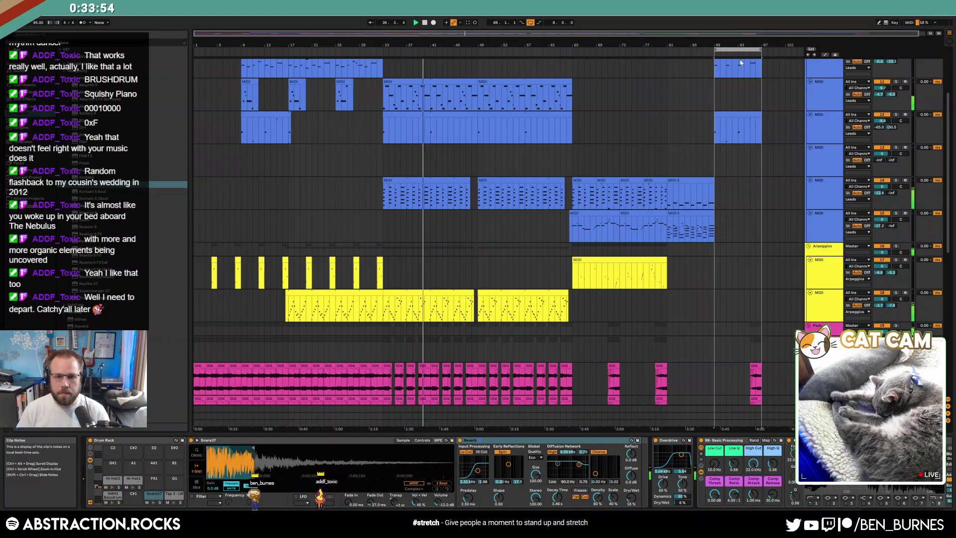
Automate the empty Leads track's A-Reverb send with a two-bar ramp up to 0 dB from bar 49, repeated up to bar 65.
left_click(453, 147)
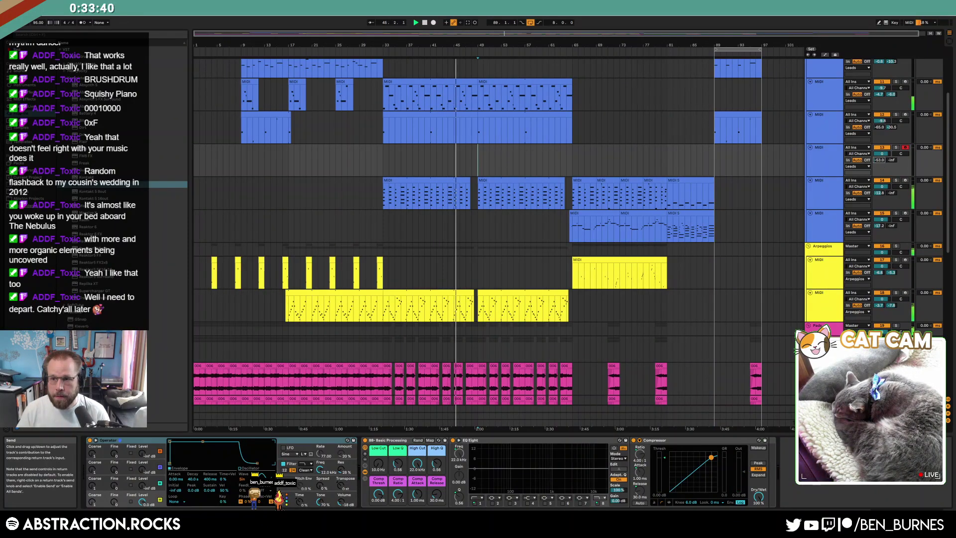
key("a")
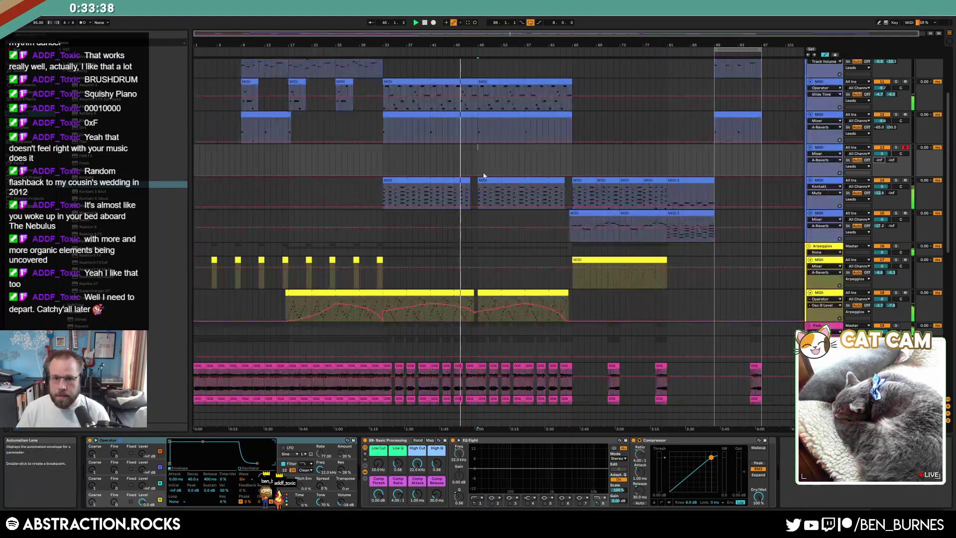
left_click_drag(489, 176, 489, 152)
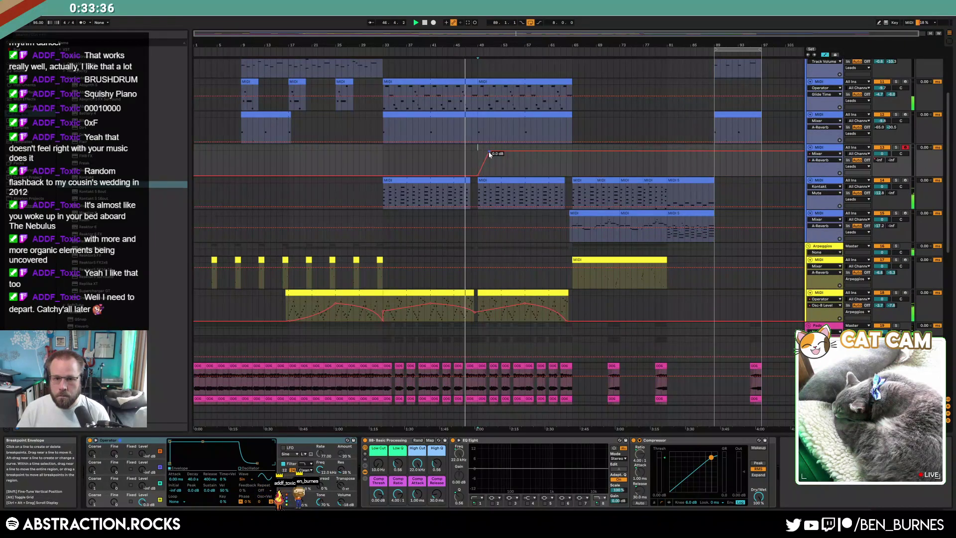
key("ctrl+d")
key("ctrl+d")
key("ctrl+d")
key("ctrl+d")
key("ctrl+d")
key("ctrl+d")
key("ctrl+d")
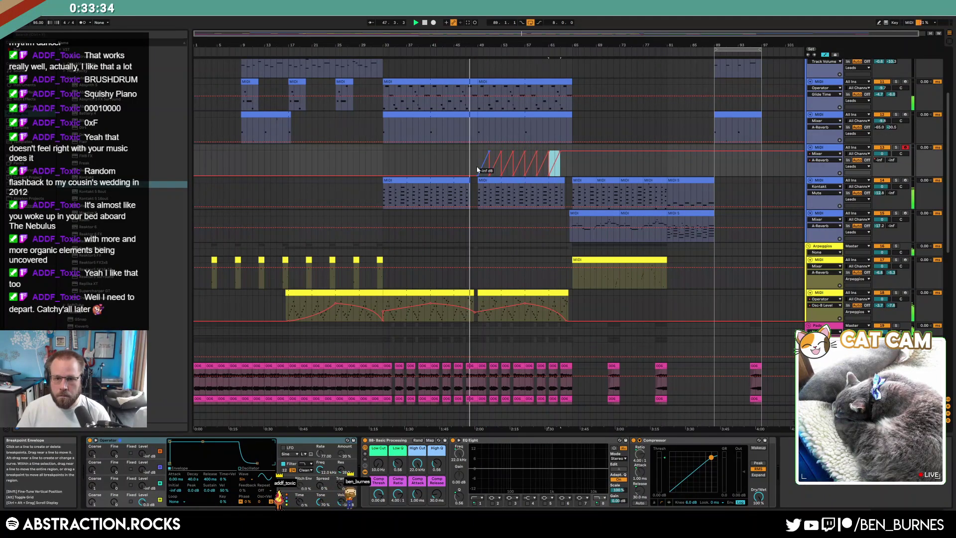
key("a")
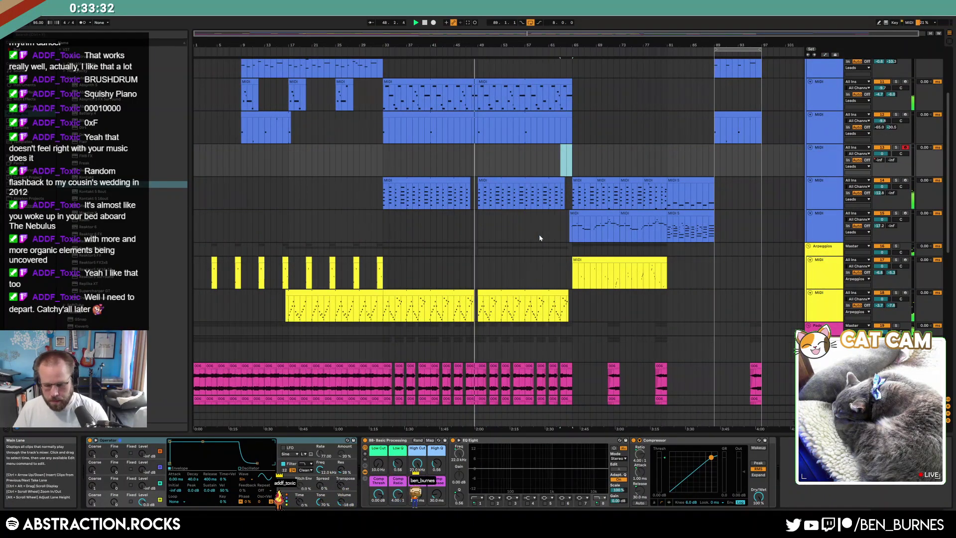
Record a repeated-note part on the empty Leads track around bar 49 and trim the clip to bars 49 to 51.
key("F9")
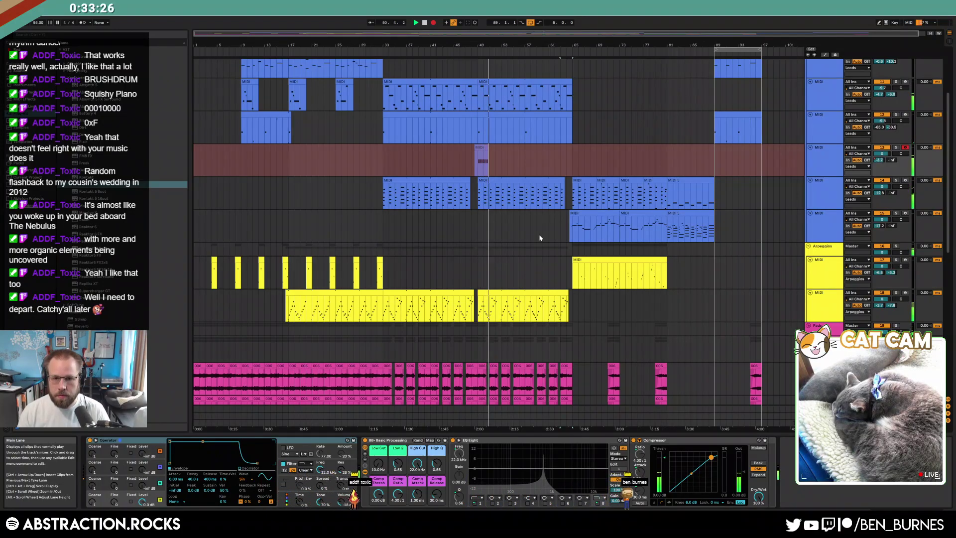
left_click(434, 23)
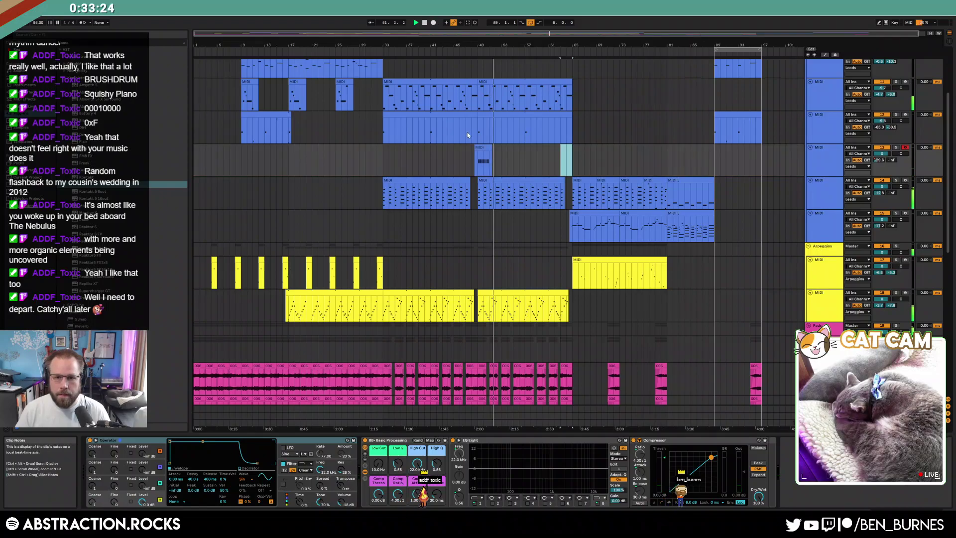
left_click_drag(476, 148, 478, 149)
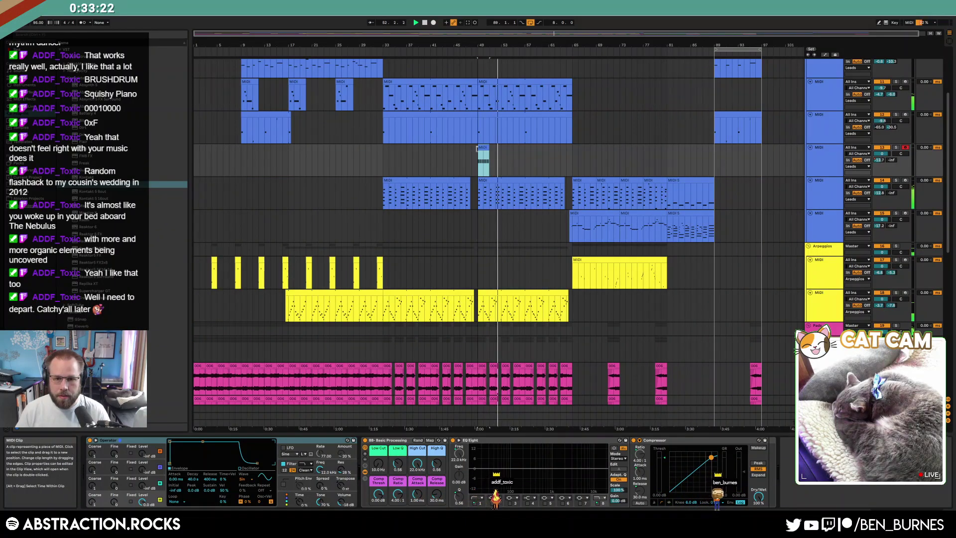
Tighten the timing of the recorded Leads clip by nudging its late notes slightly earlier.
double_click(480, 149)
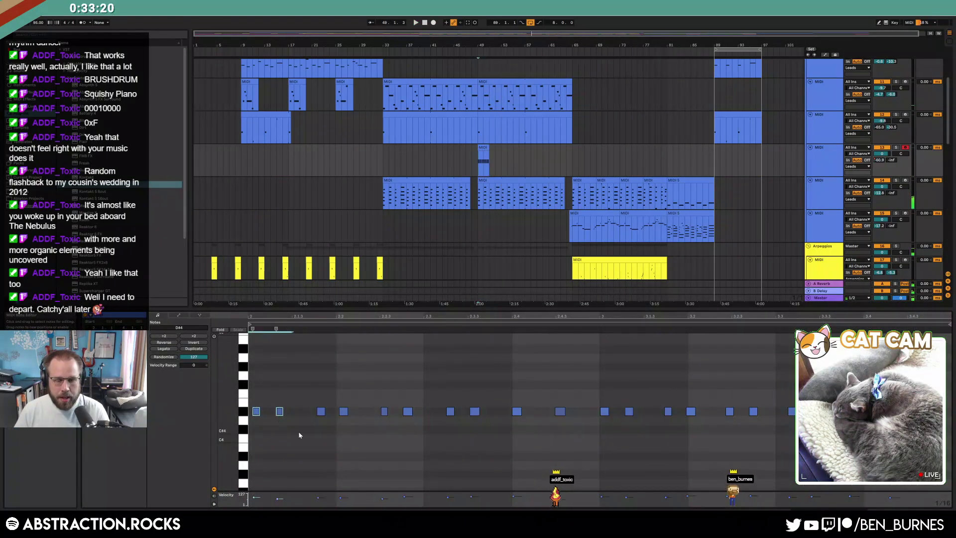
key("Left")
left_click_drag(300, 394, 348, 430)
key("Left")
left_click_drag(368, 395, 400, 423)
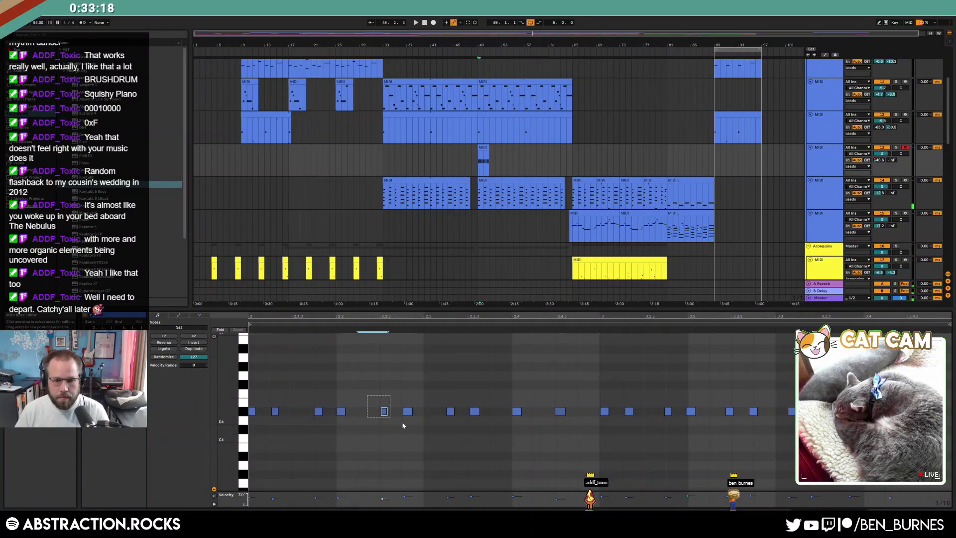
key("Left")
left_click_drag(550, 398, 588, 411)
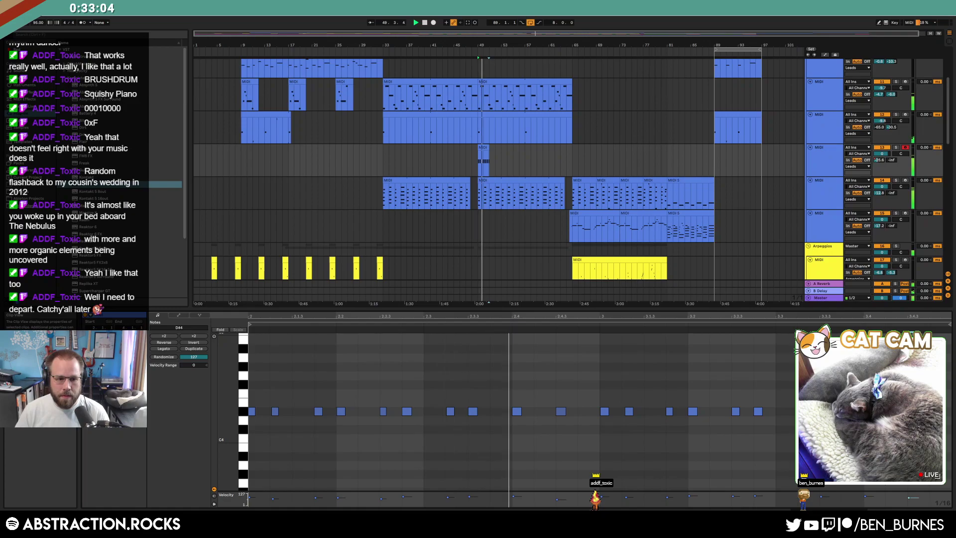
Loop the full recorded phrase in the Leads clip and extend the clip to bar 65.
right_click(251, 327)
left_click(269, 334)
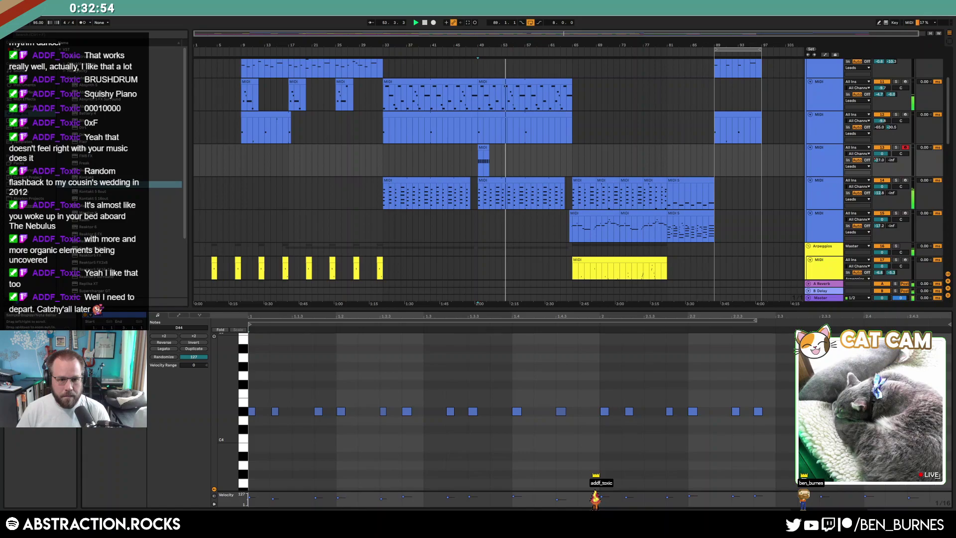
left_click(114, 335)
left_click_drag(755, 321, 931, 320)
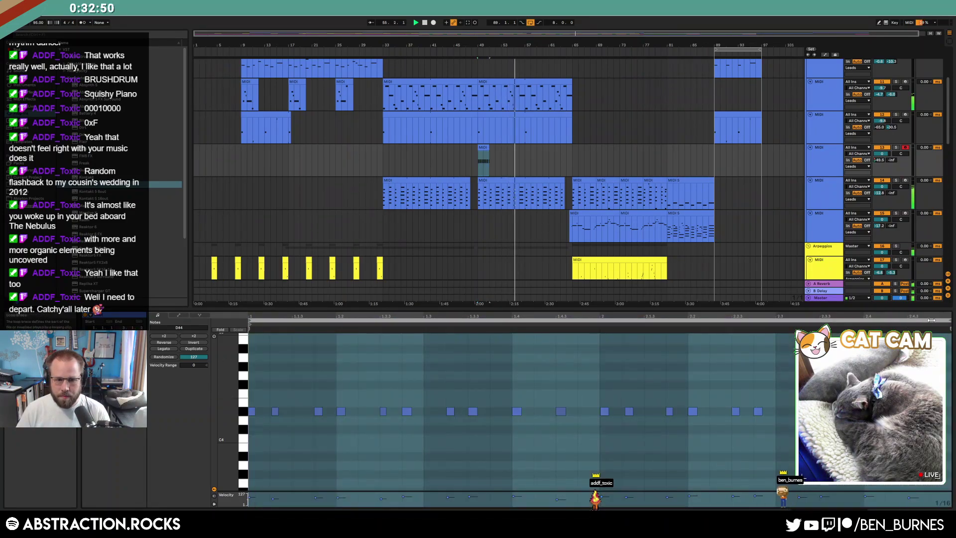
left_click_drag(488, 149, 572, 150)
key("shift+Tab")
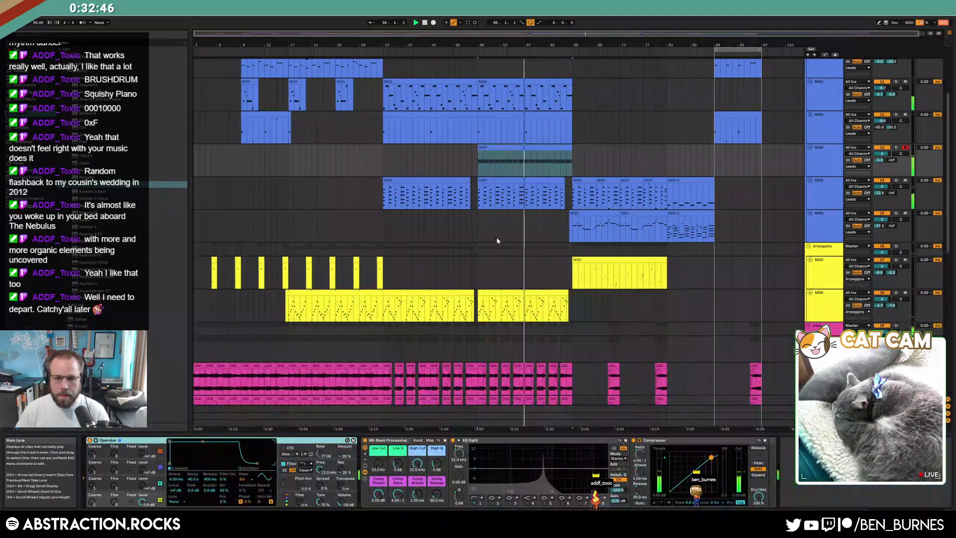
Set Operator's Spread to 94% and automate its Volume with two-bar ramps up to -18 dB, repeated from bar 49 to bar 65.
left_click_drag(320, 486, 321, 441)
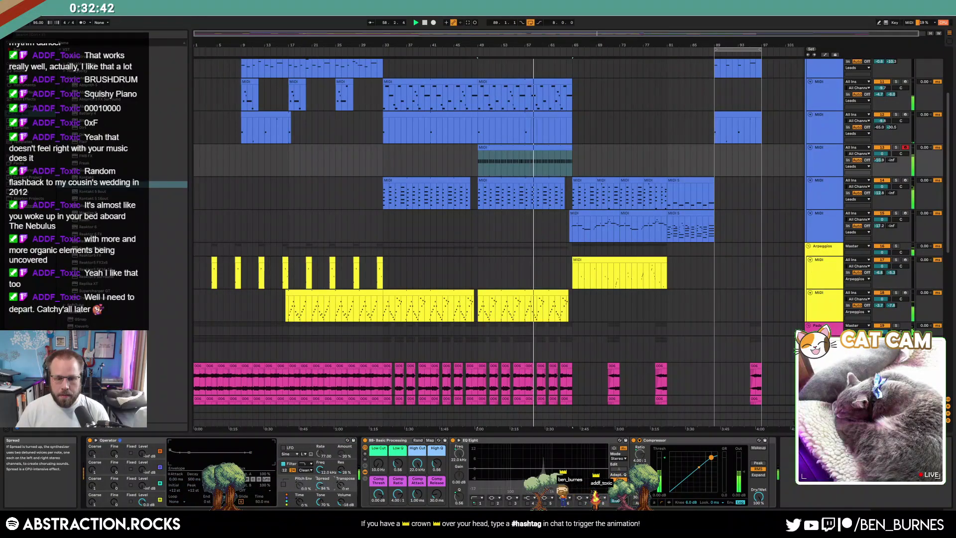
left_click(544, 147)
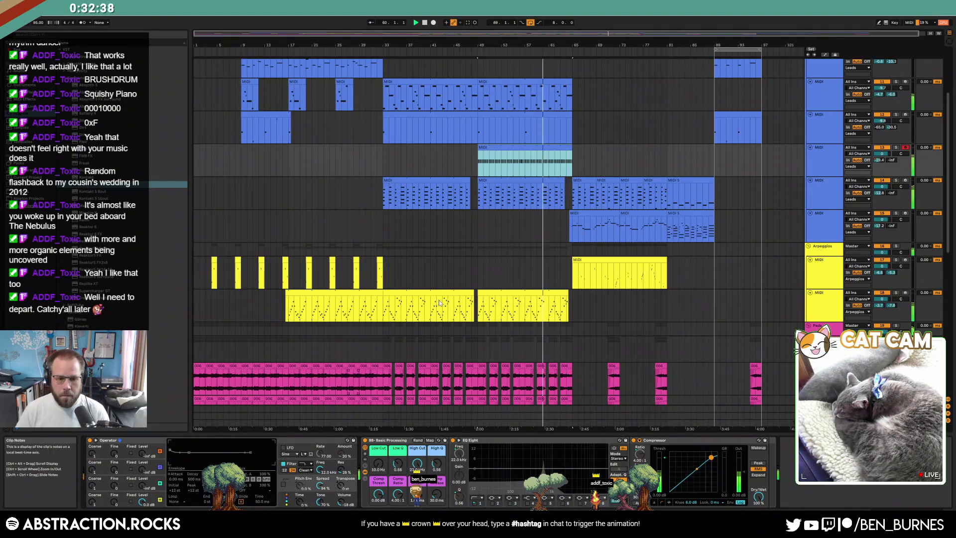
left_click(330, 507)
key("a")
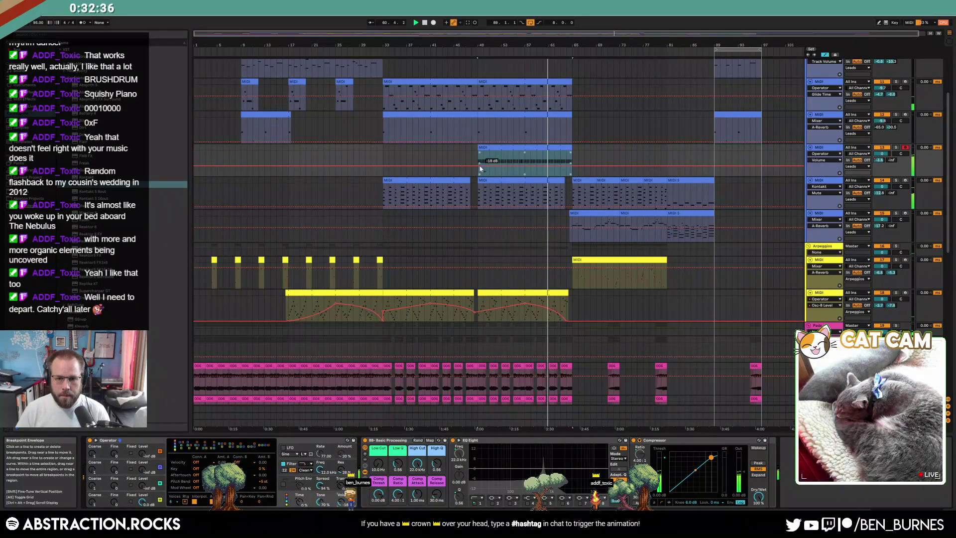
left_click(489, 166)
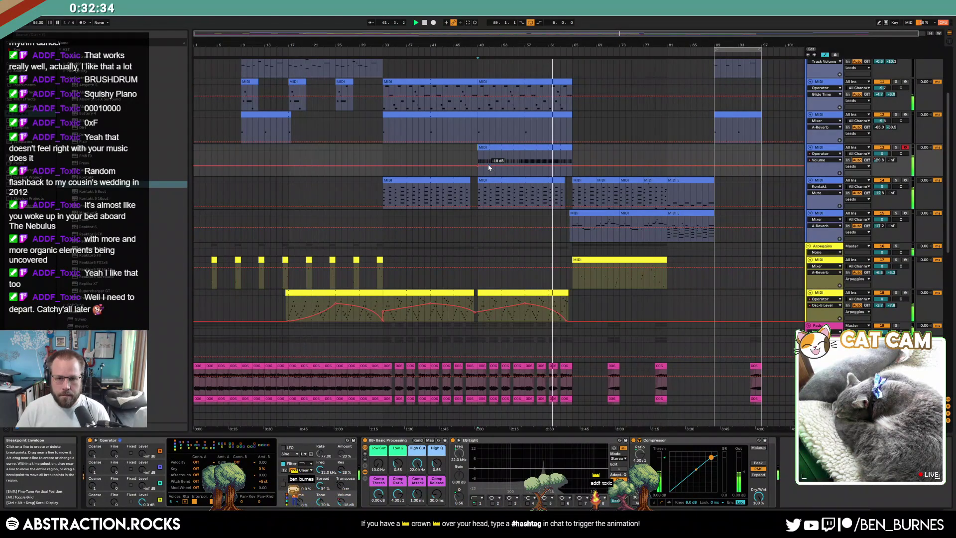
left_click_drag(478, 166, 478, 170)
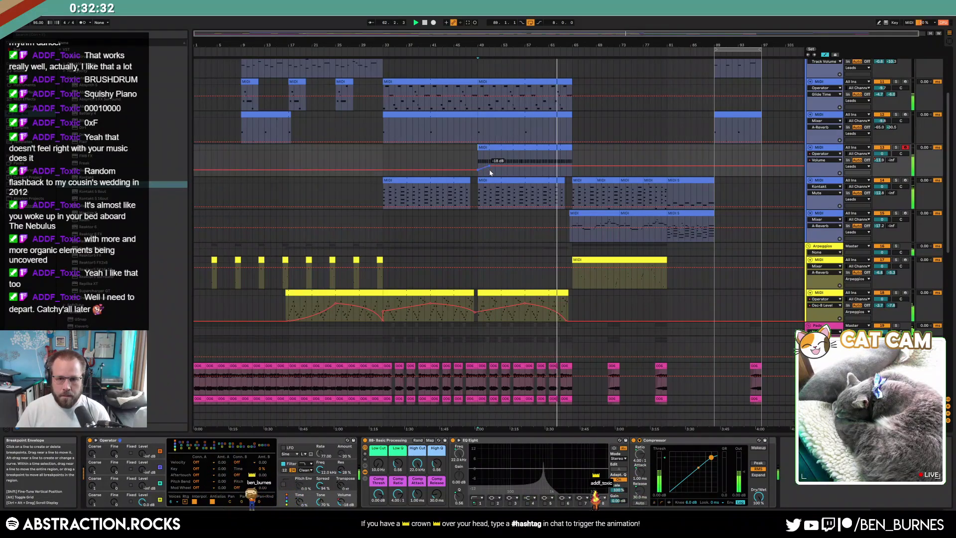
key("ctrl+d")
key("ctrl+d")
key("ctrl+d")
key("ctrl+d")
key("ctrl+d")
key("ctrl+d")
key("ctrl+d")
key("ctrl+d")
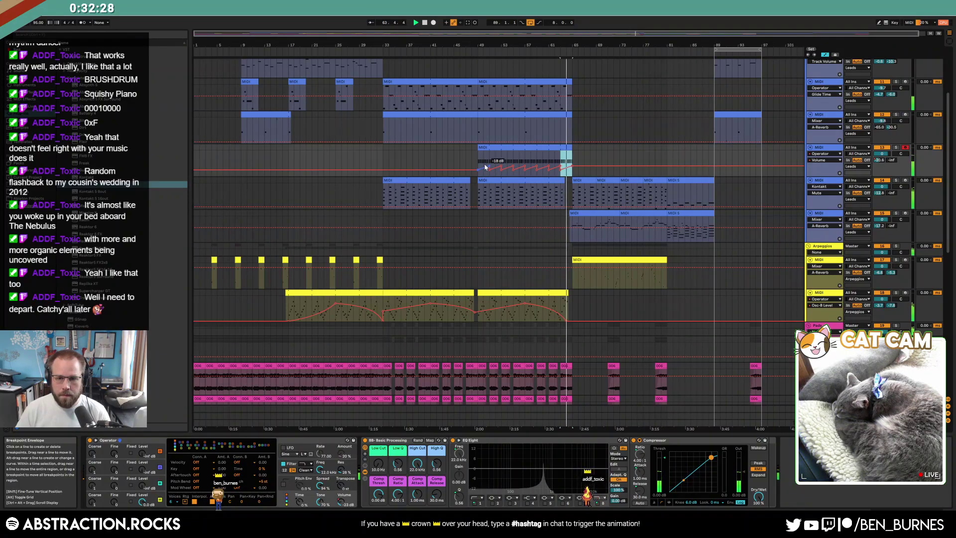
Raise the looped Leads track's B-Delay send automation in a short ramp just before bar 65.
left_click(891, 160)
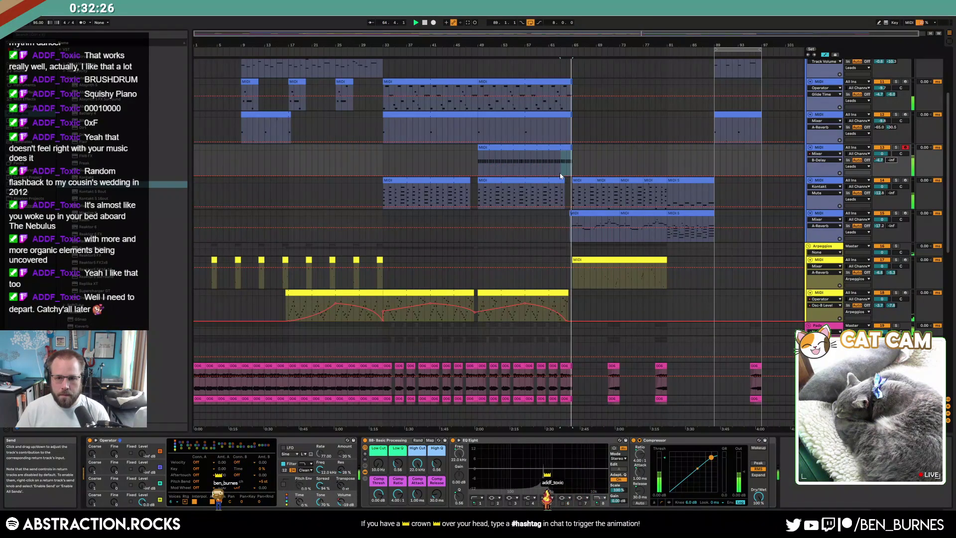
scroll(562, 177, "up", 3)
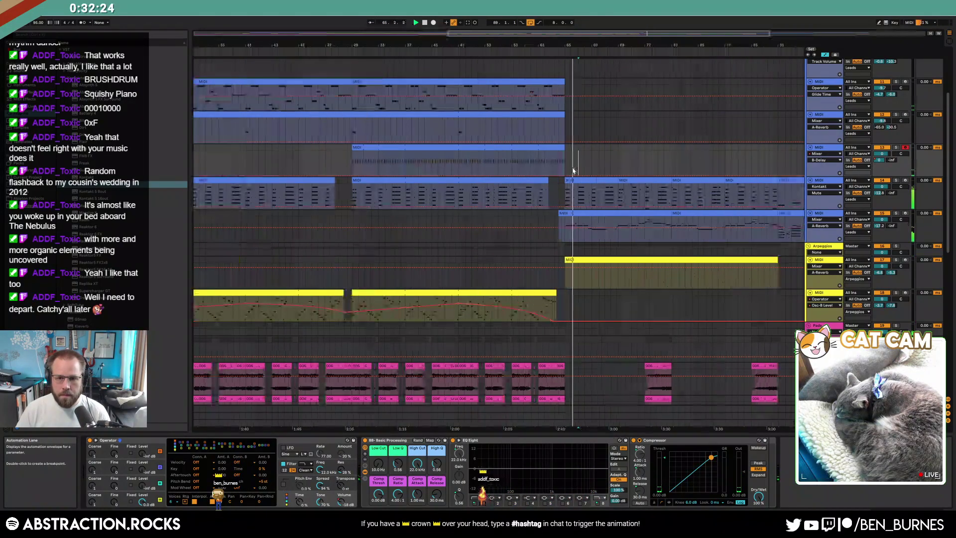
left_click_drag(557, 177, 557, 160)
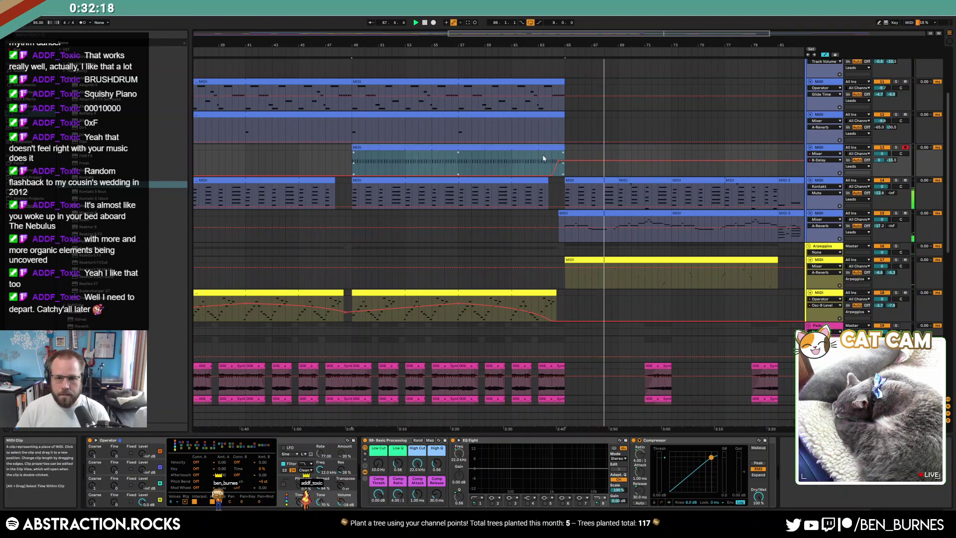
Split the looped Leads clip at bars 57 and 63.
key("a")
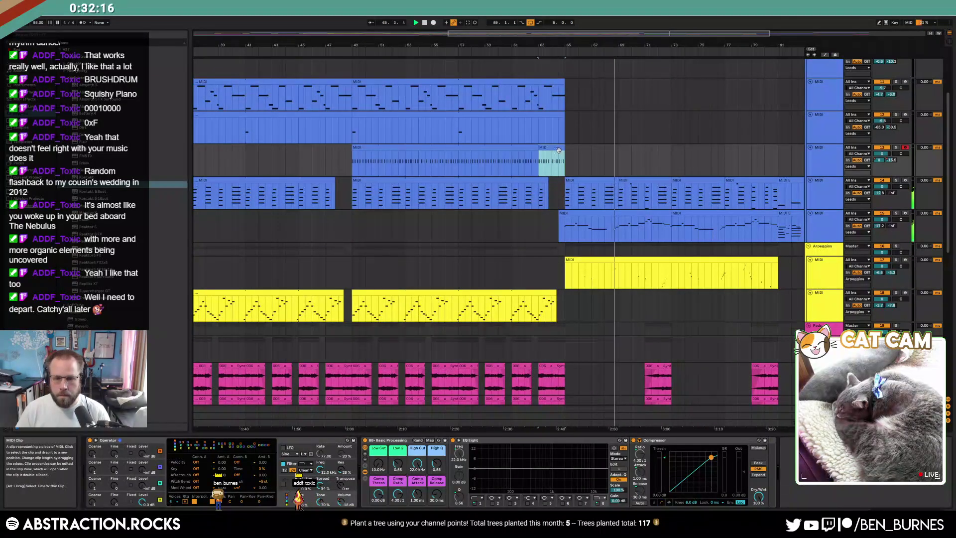
double_click(559, 159)
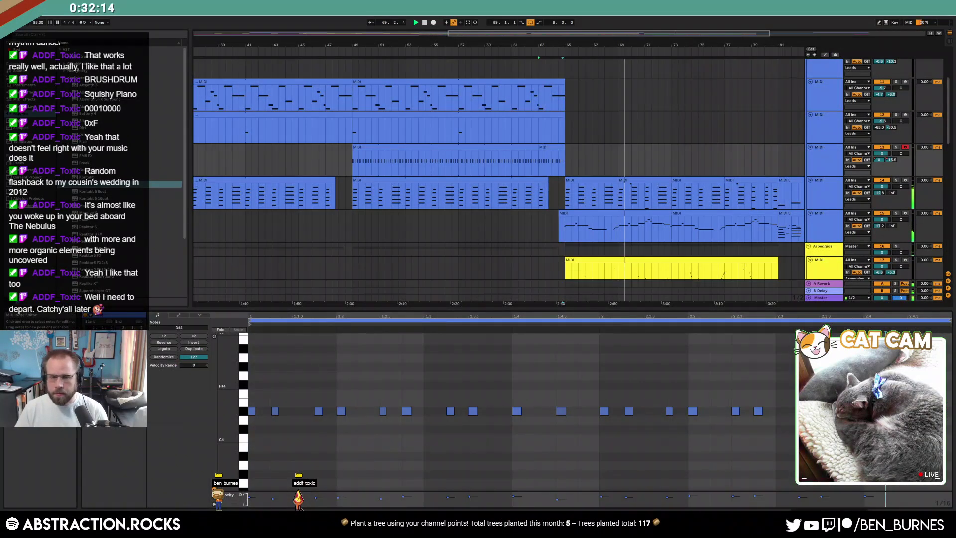
key("shift+Tab")
left_click(521, 146)
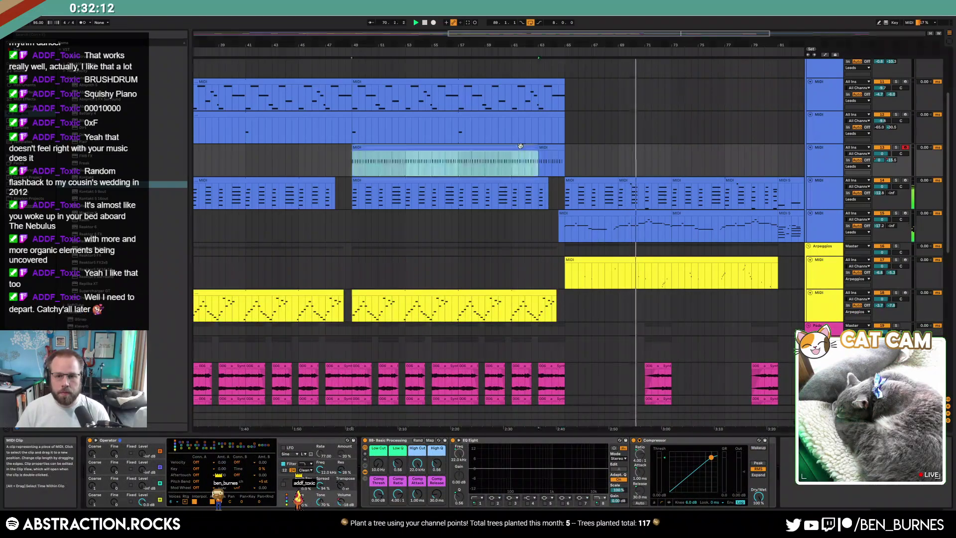
left_click_drag(459, 162, 541, 163)
key("ctrl+e")
In the repeated-note Leads clip starting at bar 57, raise the notes on beats 1.2, 1.4 and 2.2 by an octave.
double_click(506, 147)
left_click(341, 410)
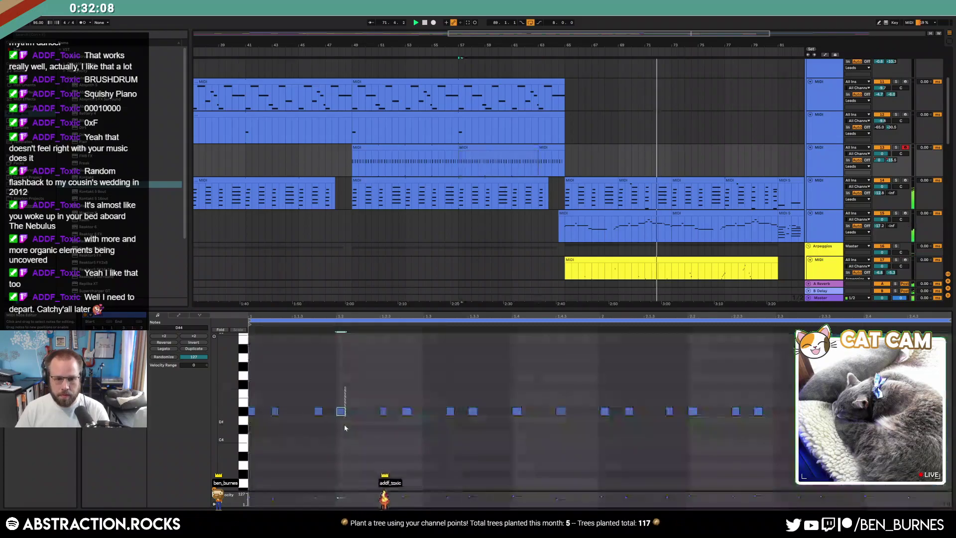
key("shift+Up")
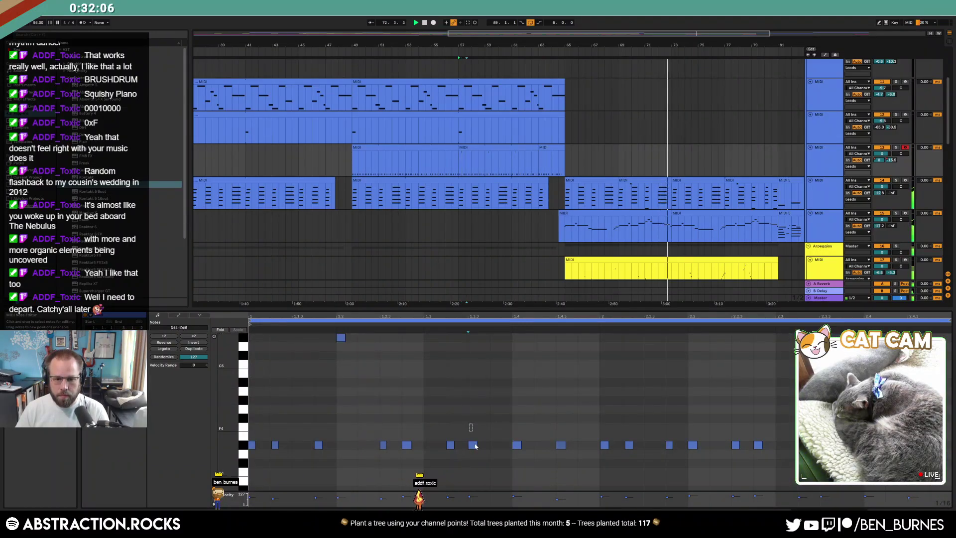
left_click_drag(516, 426, 518, 467)
key("shift+Up")
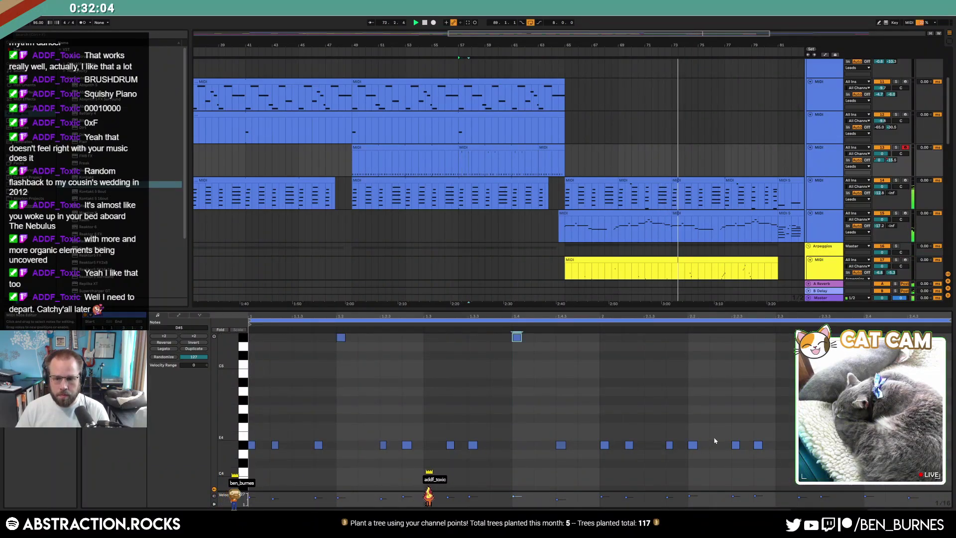
left_click(695, 442)
key("shift+Up")
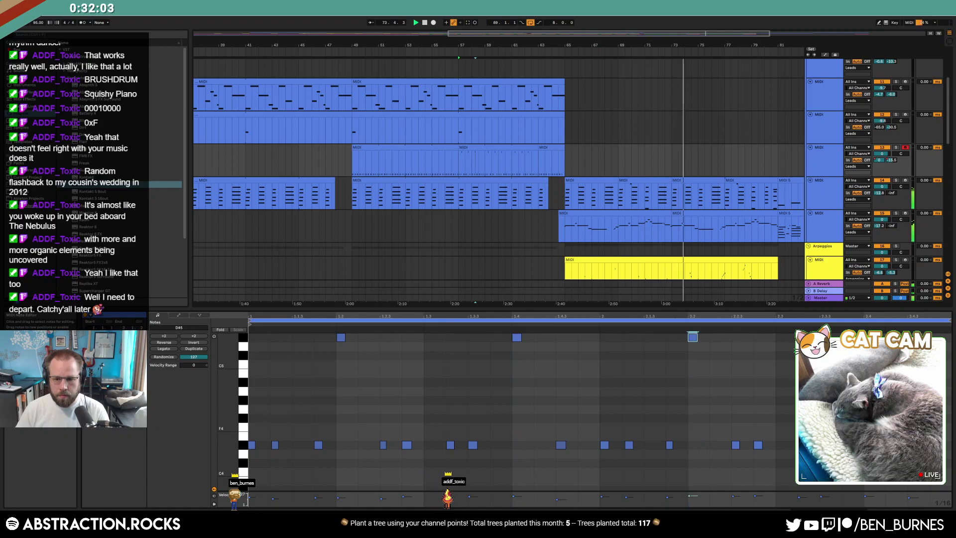
Raise the notes on beats 1.2, 1.4 and 2.2 by an octave in the repeated-note Leads clip starting at bar 63.
left_click(545, 147)
left_click(342, 411)
key("shift+Up")
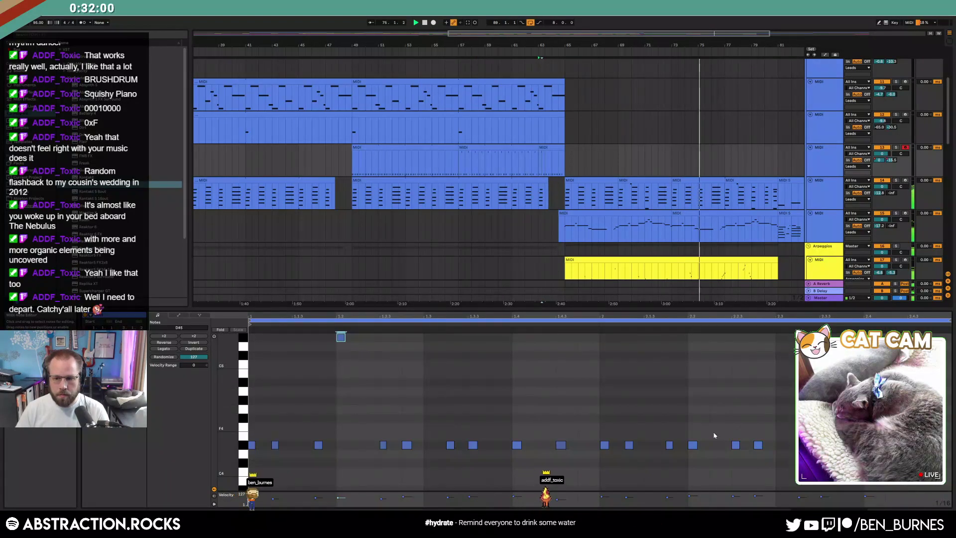
left_click(517, 445)
key("shift+Up")
left_click(693, 444)
key("shift+Up")
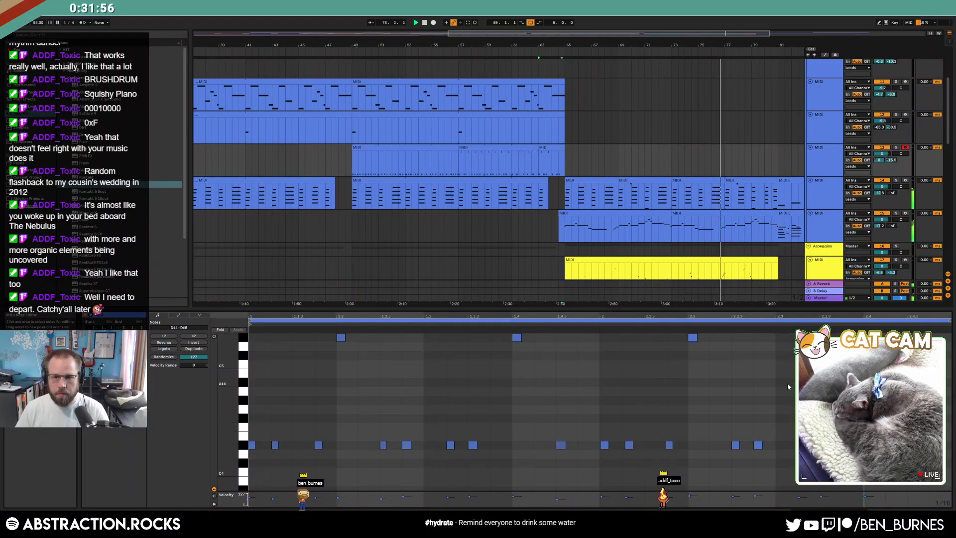
key("shift+Tab")
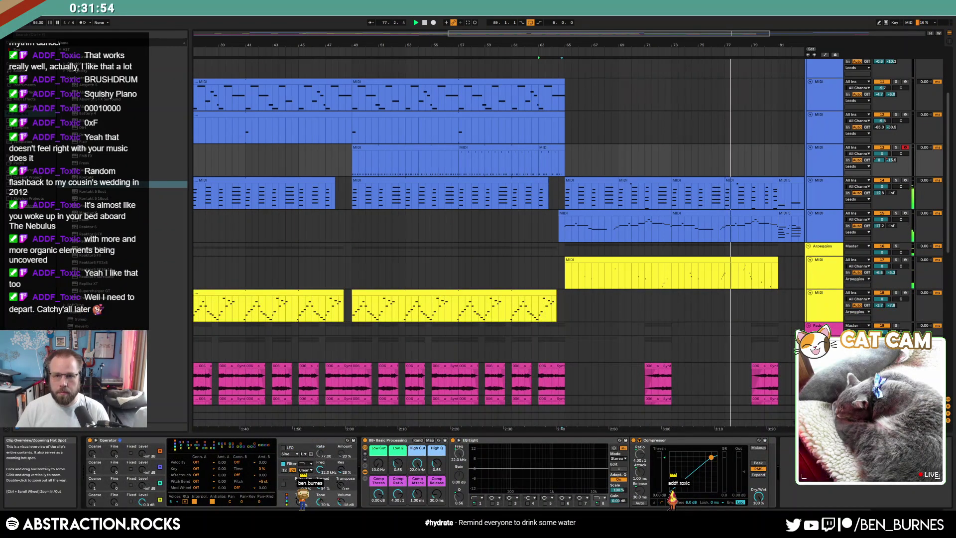
scroll(546, 94, "right", 5)
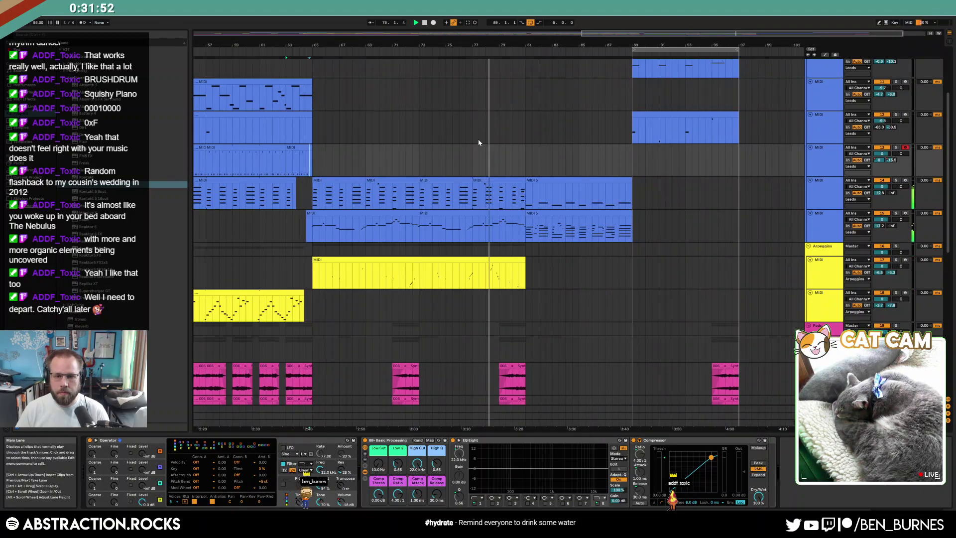
left_click(535, 214)
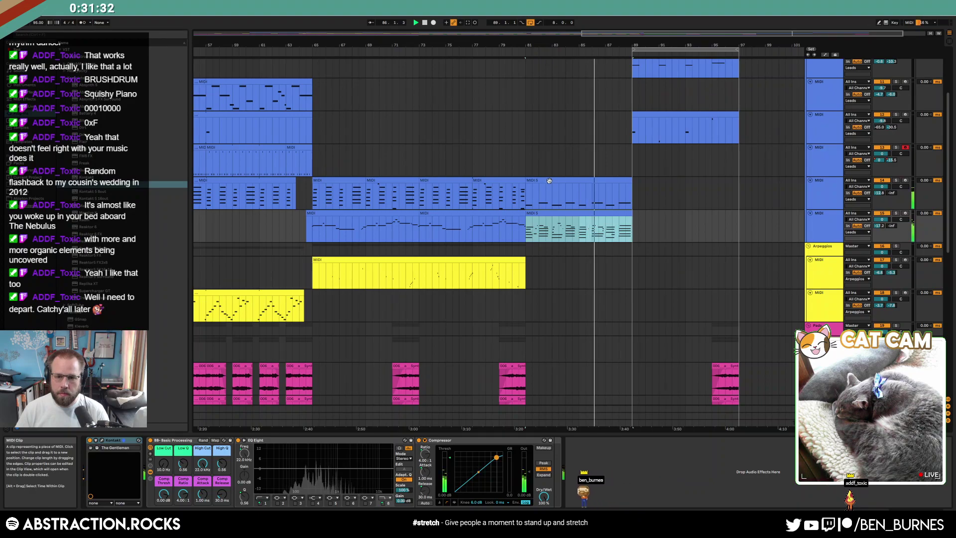
left_click(518, 192)
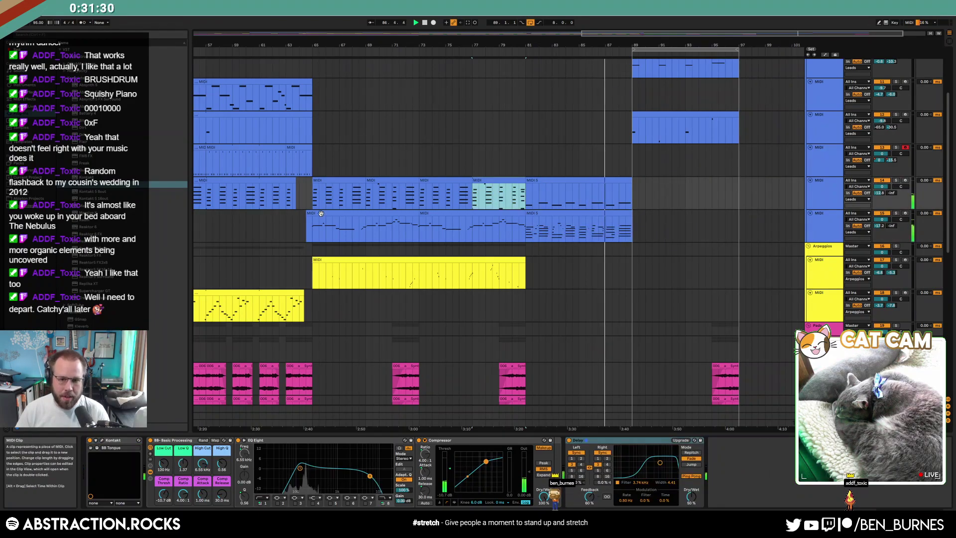
left_click(611, 213)
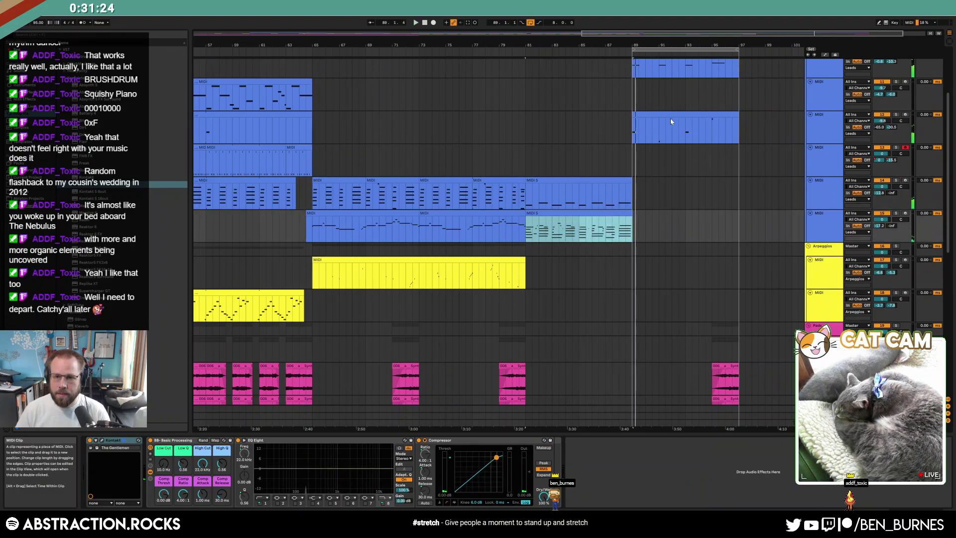
Delete the clips between bars 89 and 97 across all tracks.
scroll(670, 117, "up", 3)
left_click_drag(633, 92, 750, 202)
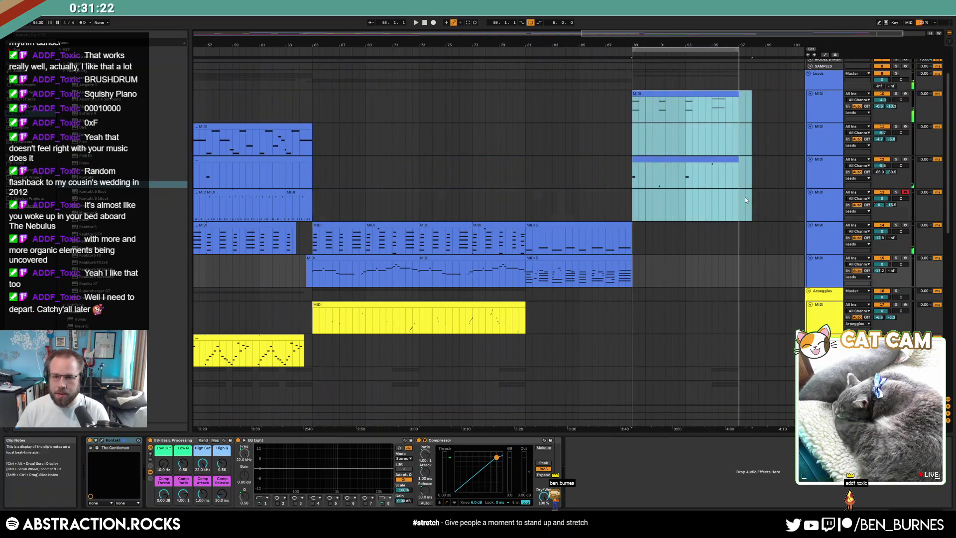
scroll(737, 214, "down", 10)
left_click_drag(637, 216, 747, 272)
key("Delete")
left_click(759, 247)
scroll(720, 265, "down", 6)
scroll(710, 279, "up", 10)
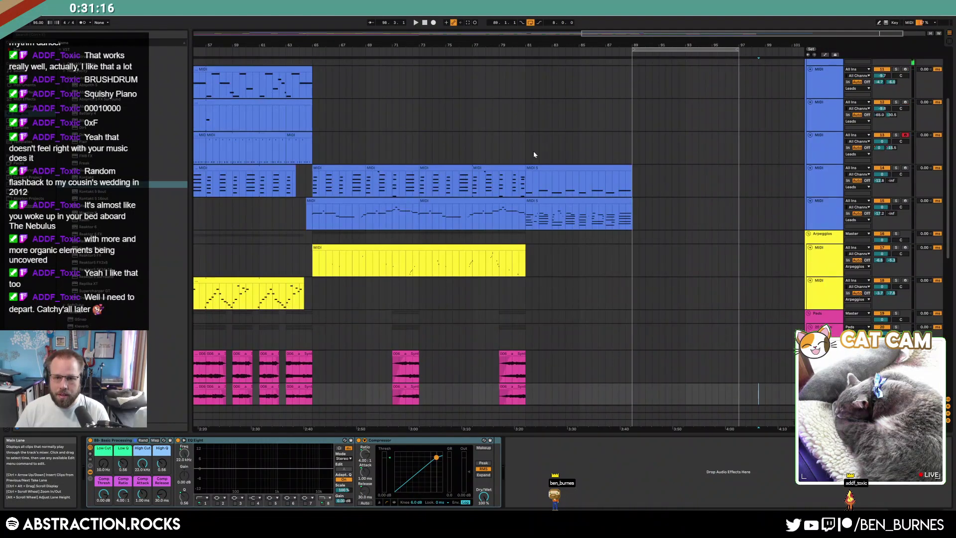
Move the two Leads clips that start at bar 81 to bar 89.
left_click(560, 168)
left_click(548, 201, "shift")
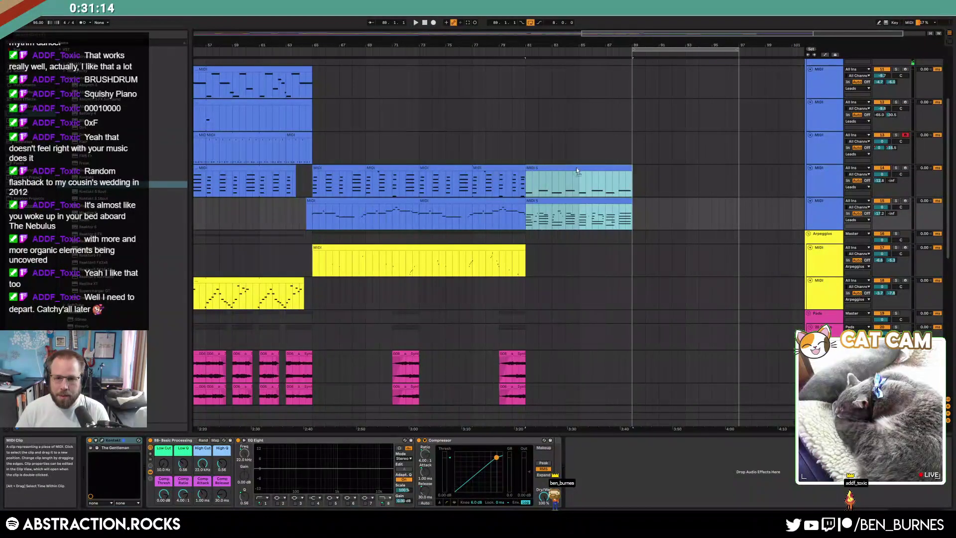
left_click_drag(563, 170, 671, 171)
left_click(605, 181)
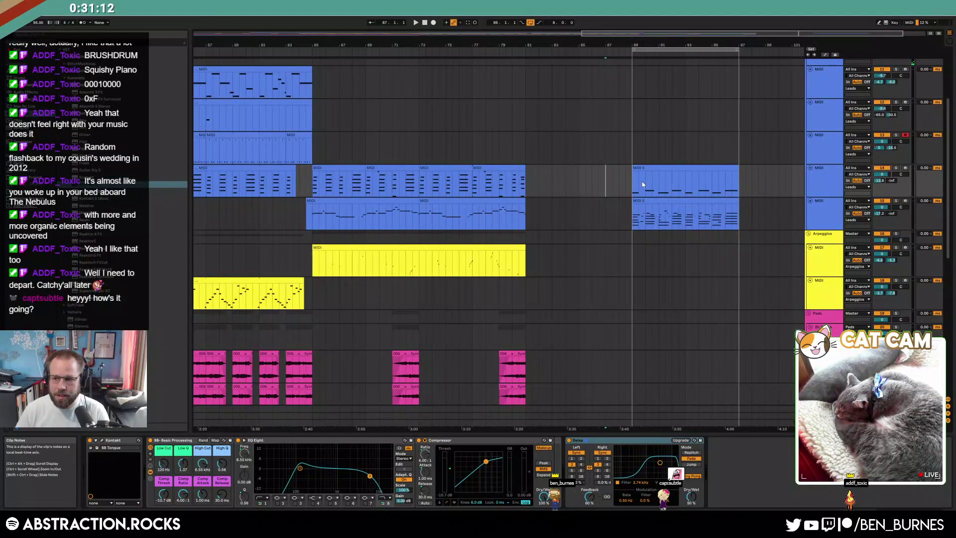
left_click_drag(314, 182, 525, 418)
key("ctrl+d")
key("ctrl+z")
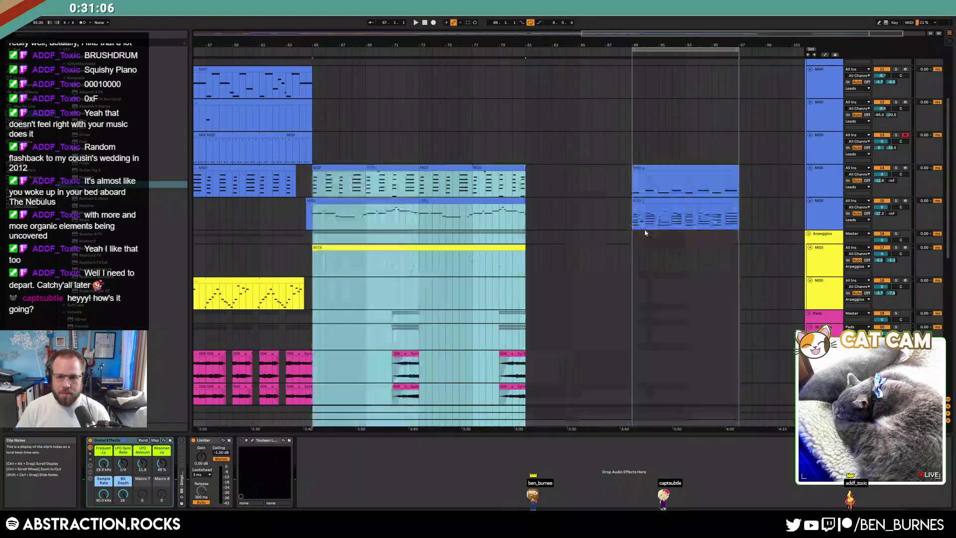
Shift the two closing Leads clips from bar 89 to bar 97.
left_click_drag(632, 189, 628, 224)
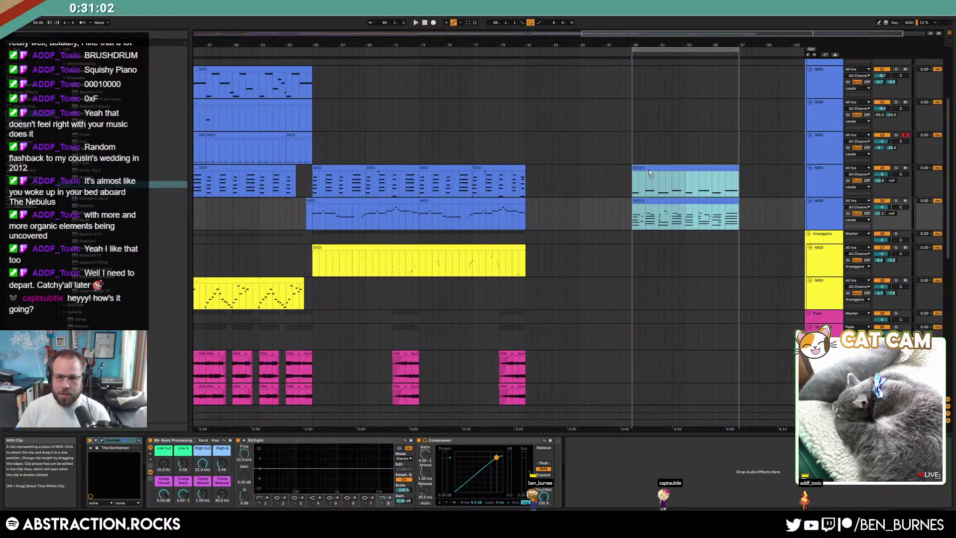
key("ctrl+d")
left_click_drag(752, 179, 752, 180)
Duplicate bars 65 to 81 of all the tracks into bars 81 to 97.
left_click_drag(314, 183, 526, 450)
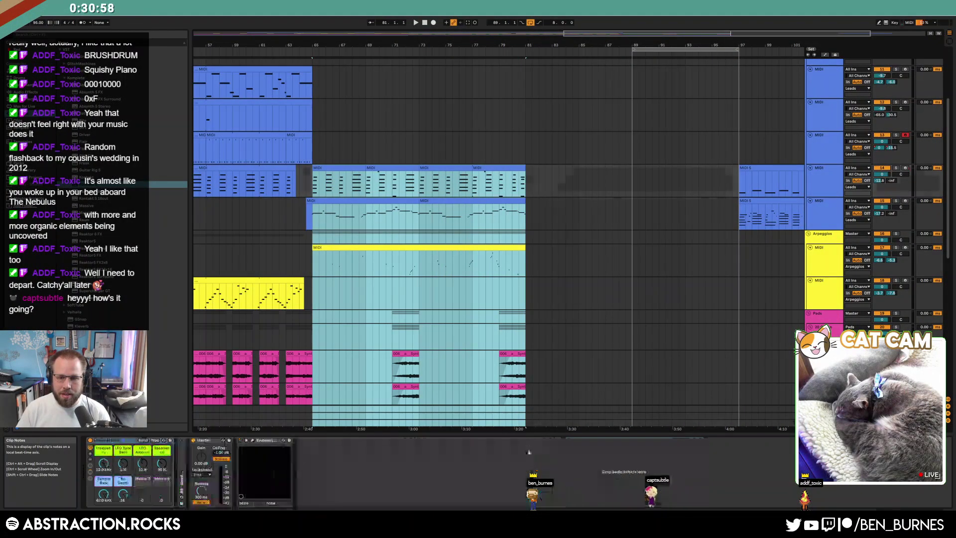
key("ctrl+d")
left_click(718, 294)
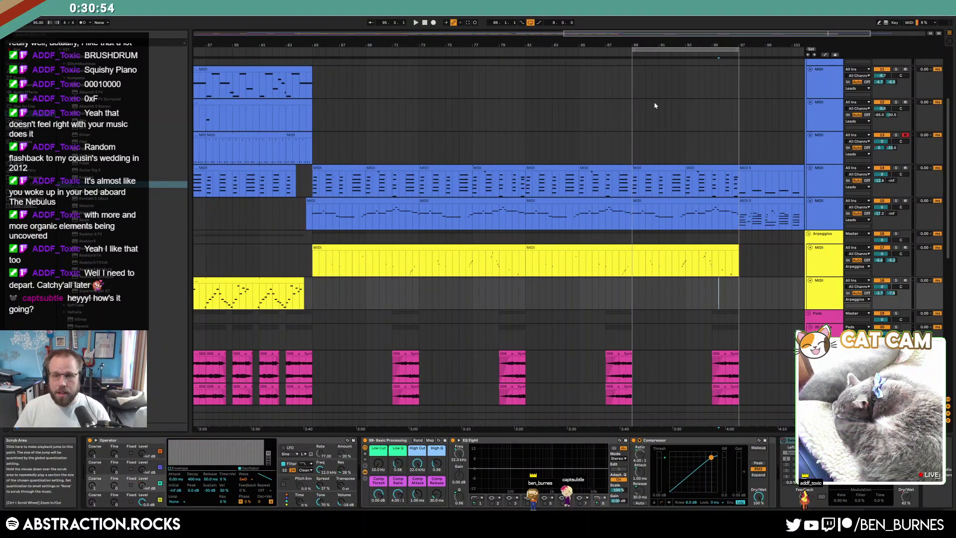
key("minus")
key("minus")
key("minus")
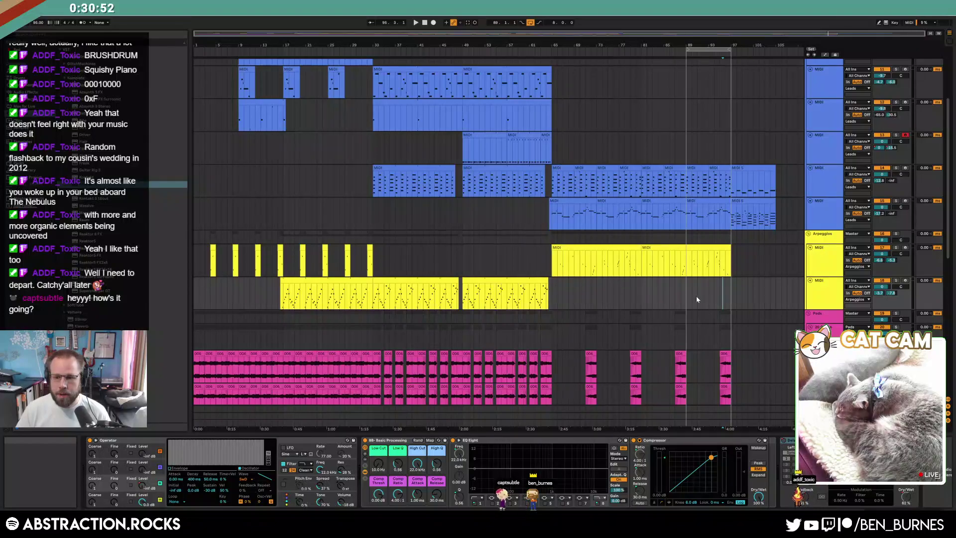
left_click(776, 217)
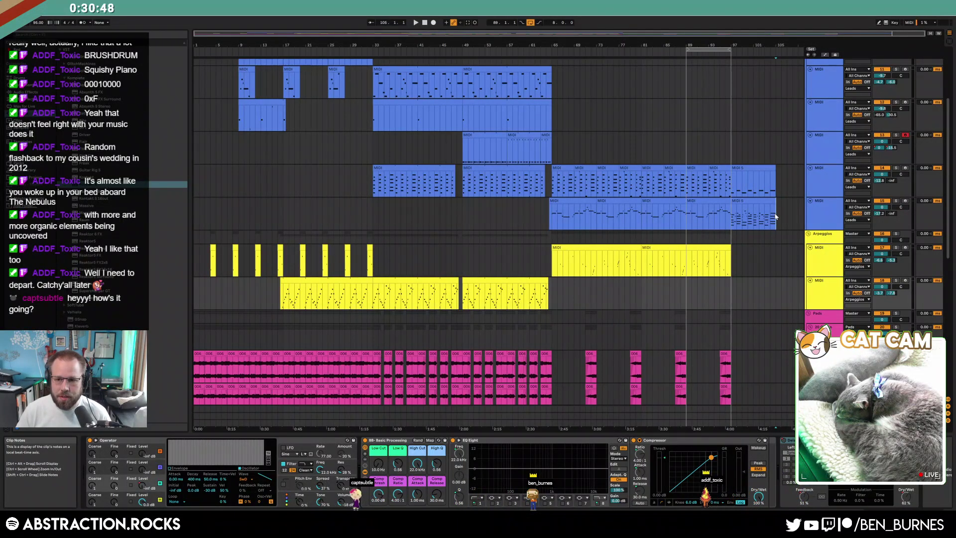
left_click(776, 217)
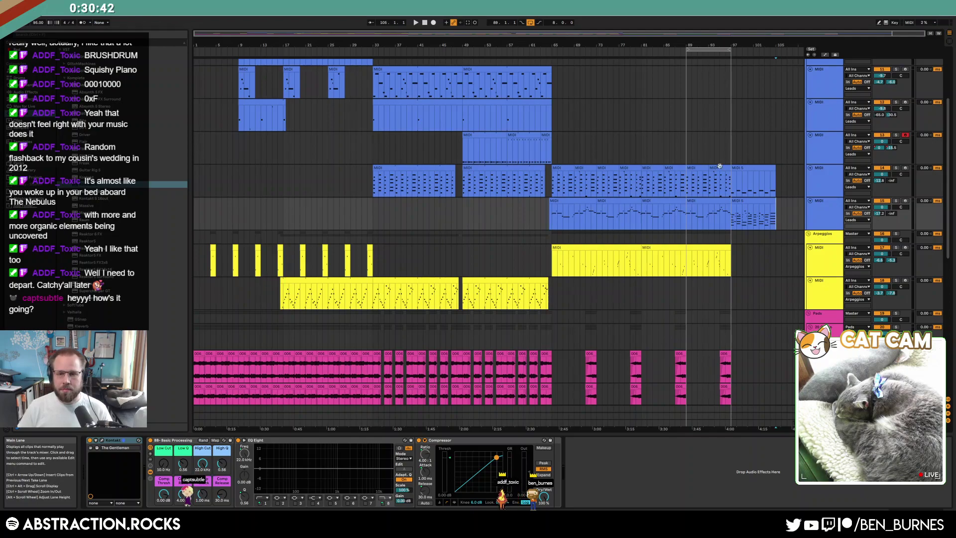
Double all notes an octave higher in the upper of the two closing Leads clips at bar 97.
double_click(758, 175)
key("ctrl+a")
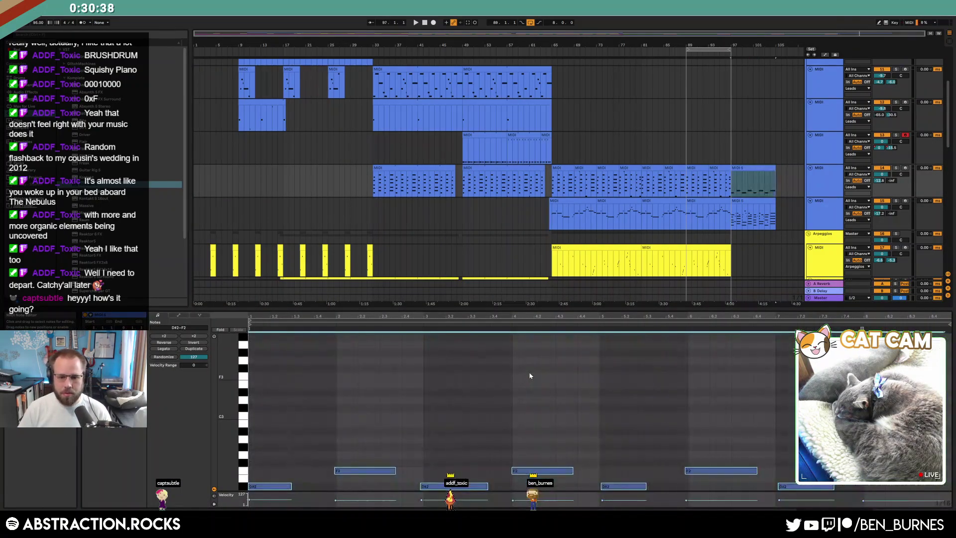
key("shift+Up")
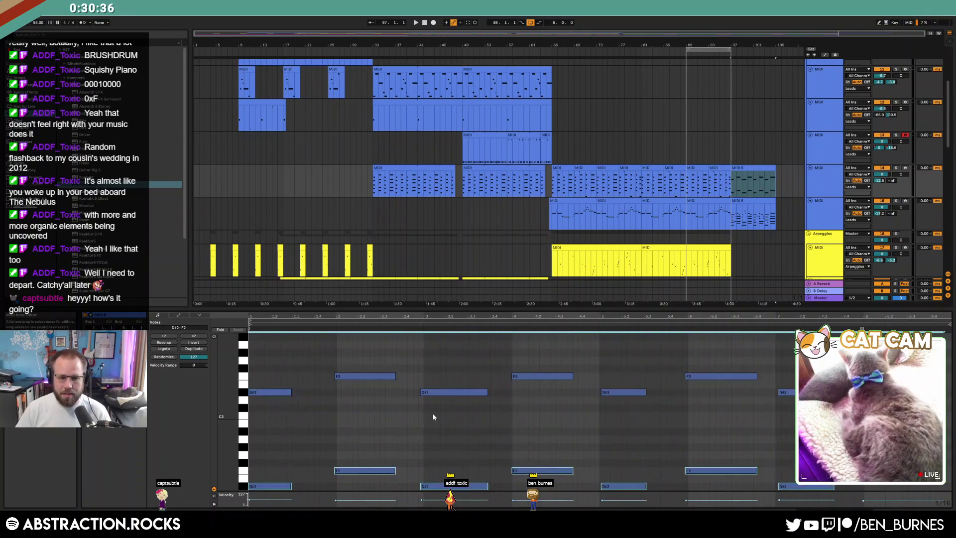
left_click(432, 419)
left_click(808, 146)
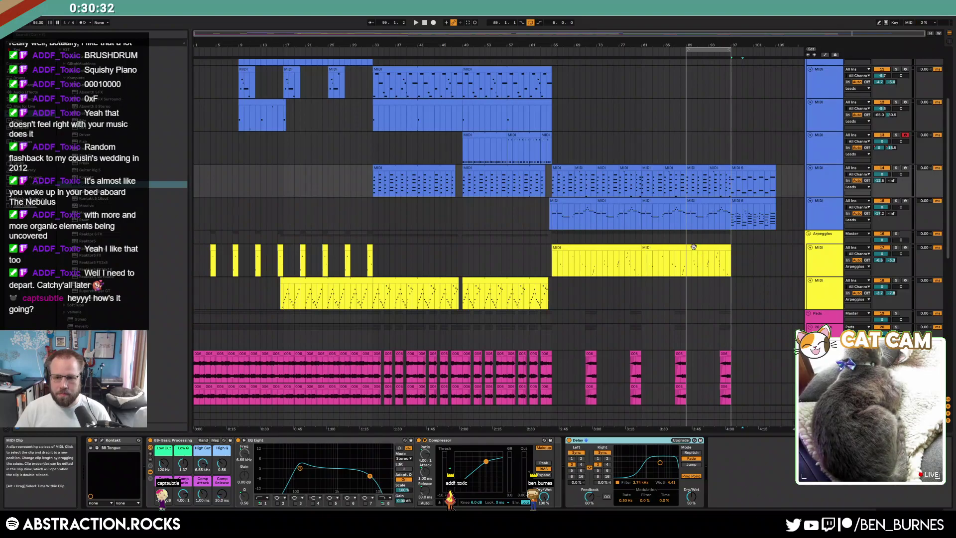
Delete the duplicated Arpeggios clip spanning bars 81 to 97.
left_click(715, 246)
scroll(714, 249, "down", 3)
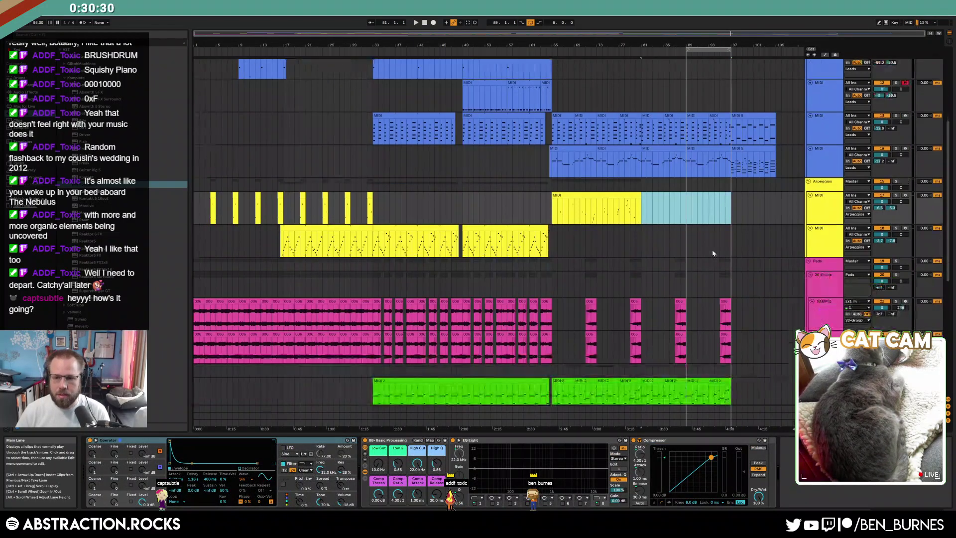
scroll(696, 307, "down", 5)
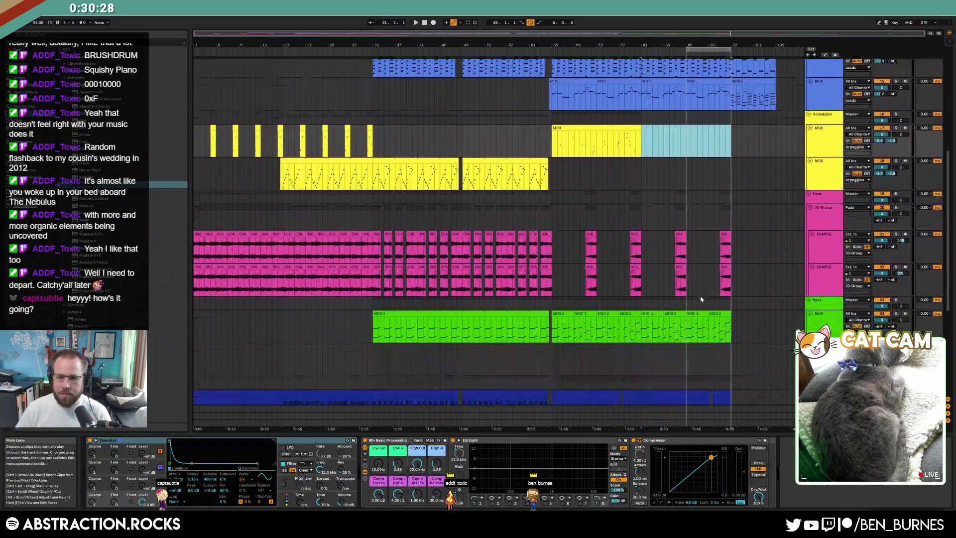
scroll(731, 300, "down", 2)
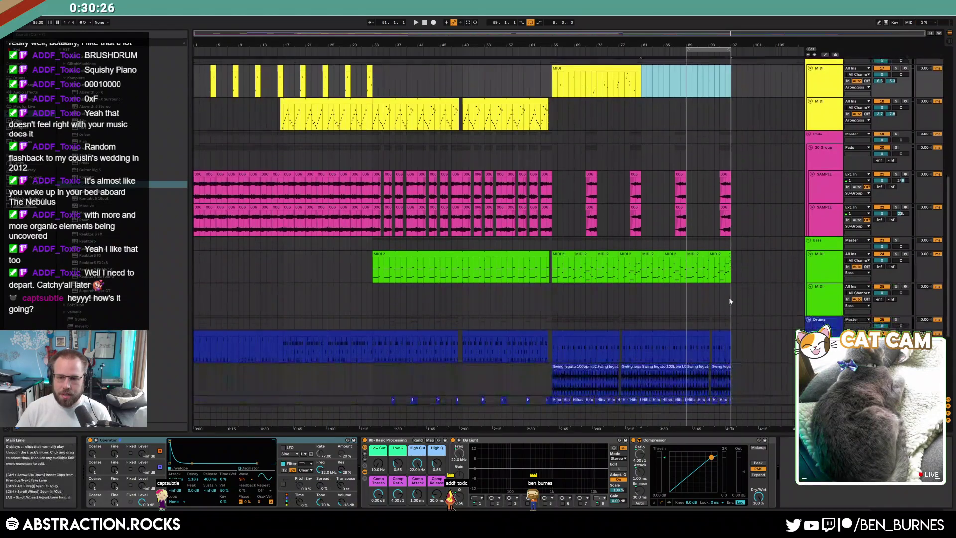
scroll(663, 288, "down", 7)
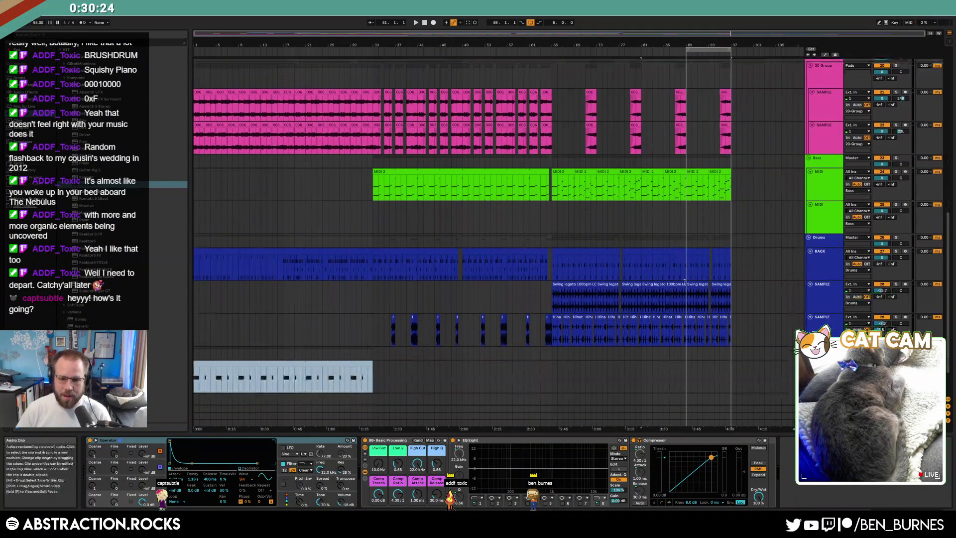
scroll(687, 284, "up", 10)
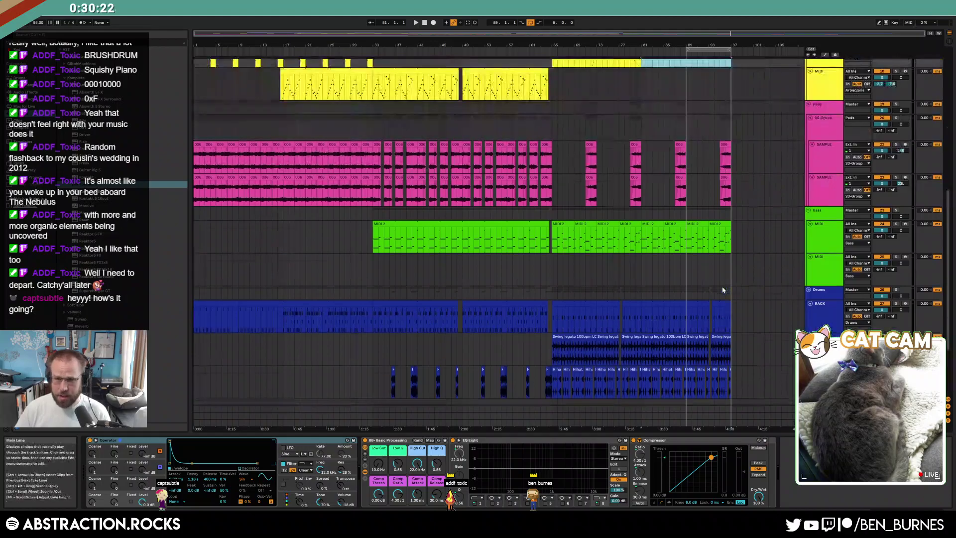
scroll(723, 289, "up", 13)
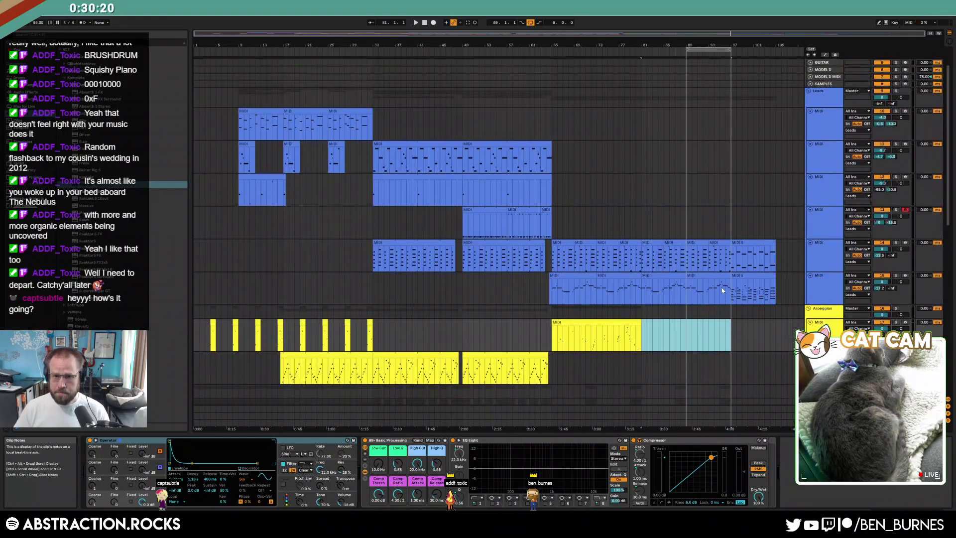
scroll(630, 272, "down", 3)
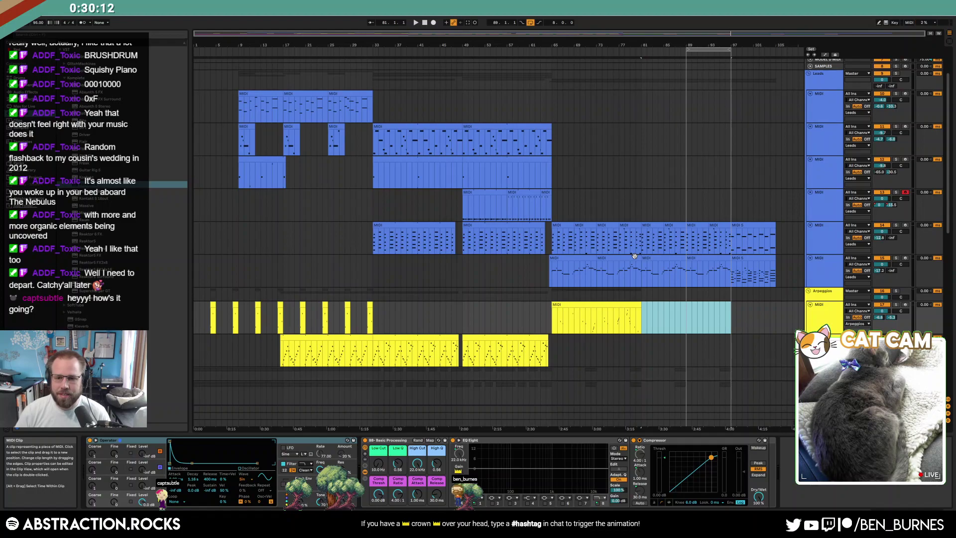
Play the arrangement from bar 45 to review the transition into the extended section.
left_click(611, 303)
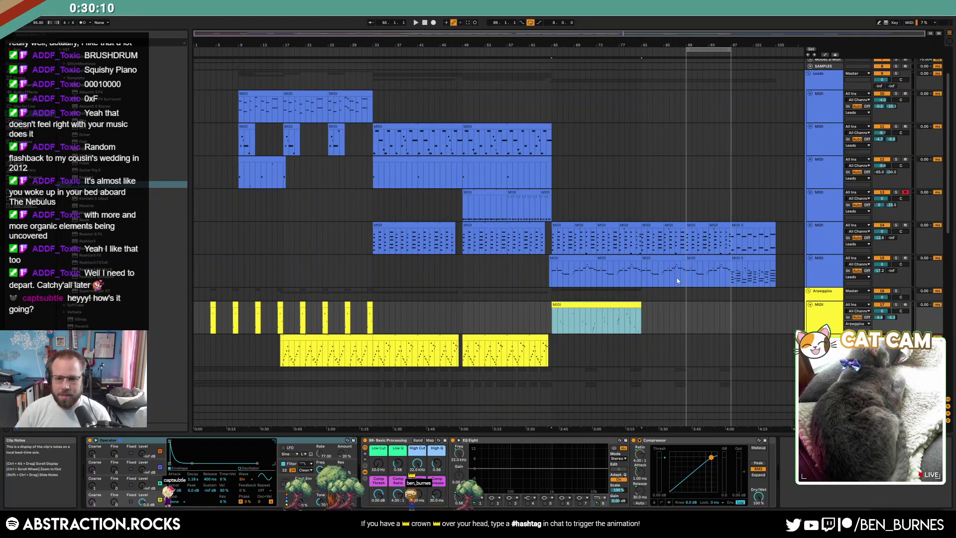
left_click(441, 49)
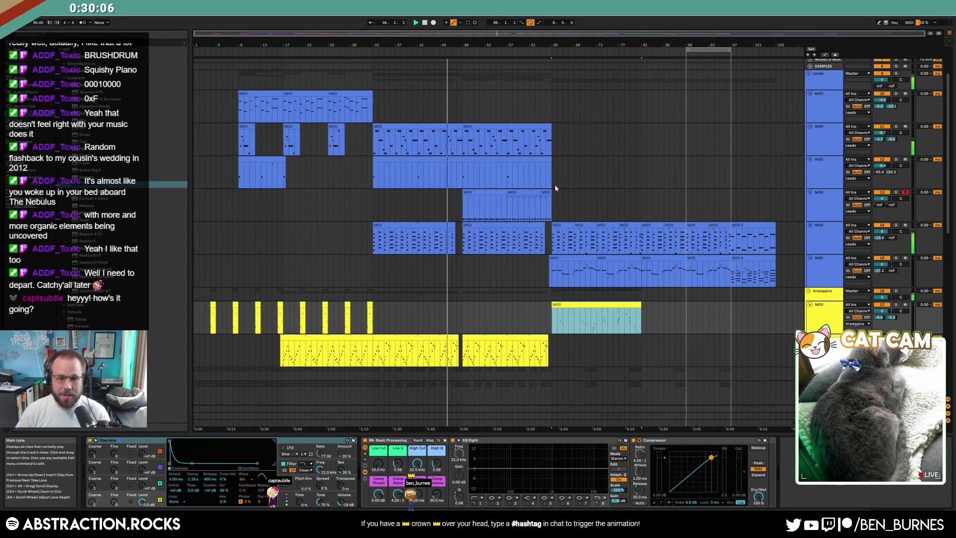
scroll(556, 187, "down", 3)
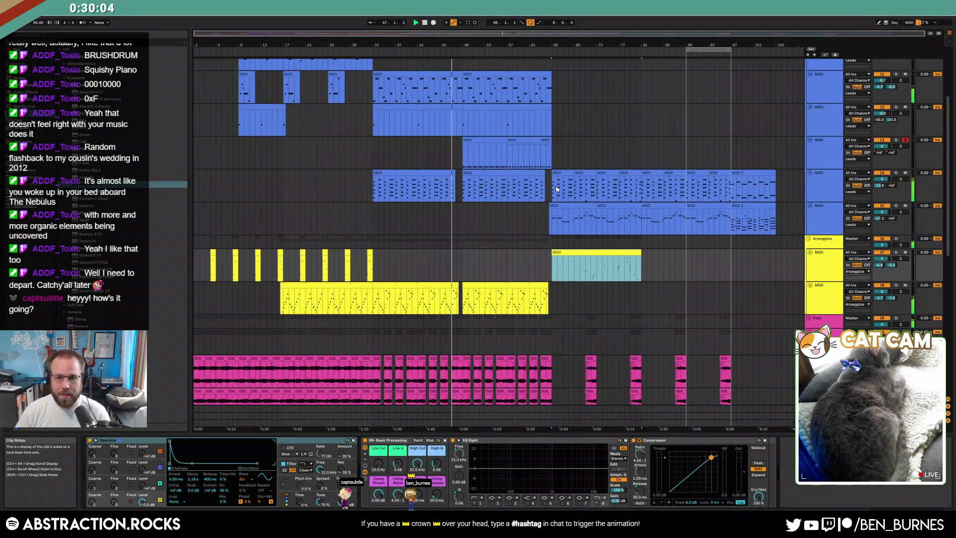
Add an Auto Pan effect directly after Operator on the lower Arpeggios track.
left_click(498, 284)
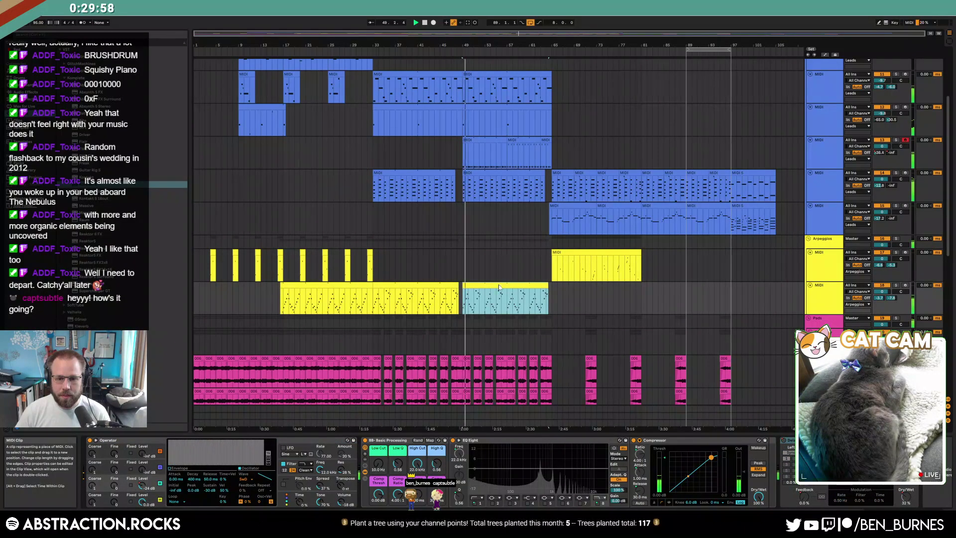
scroll(499, 289, "down", 3)
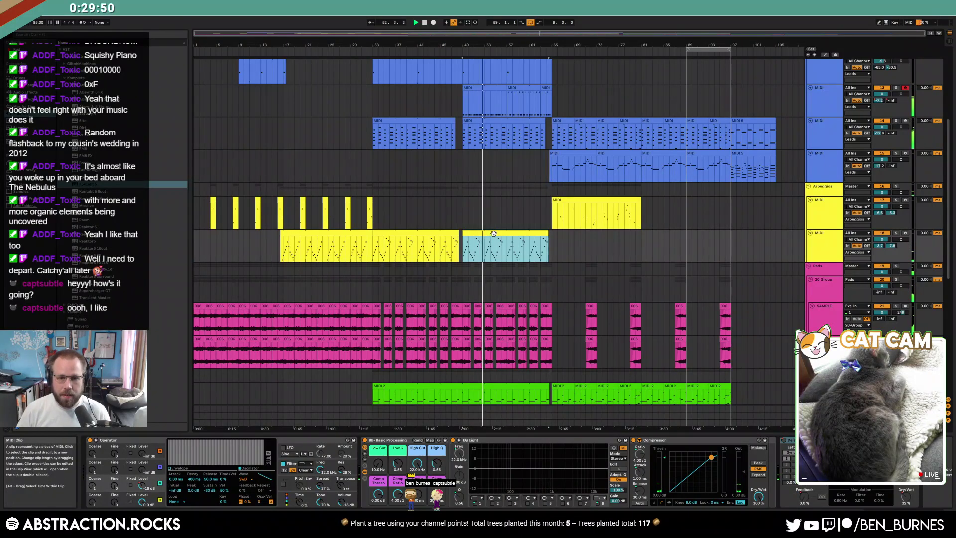
left_click(26, 92)
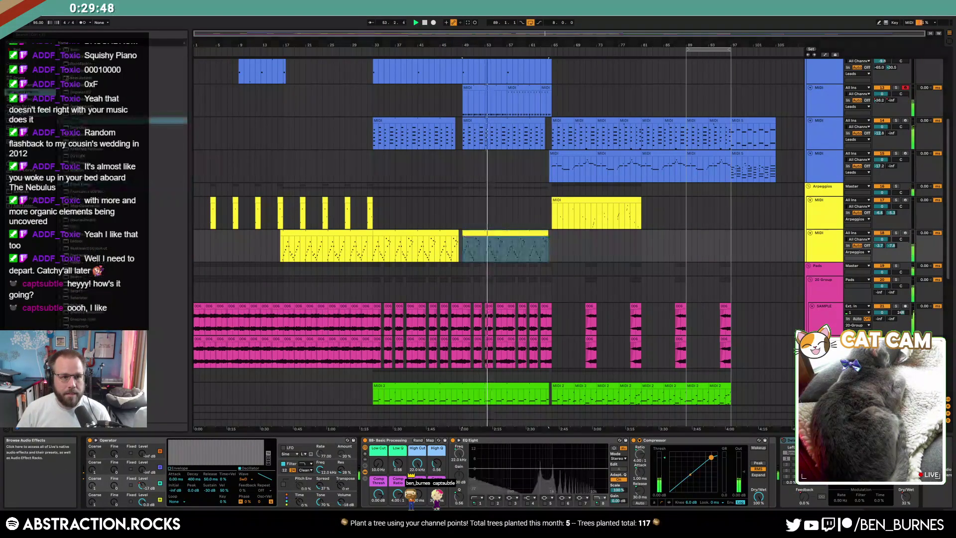
left_click_drag(76, 71, 369, 479)
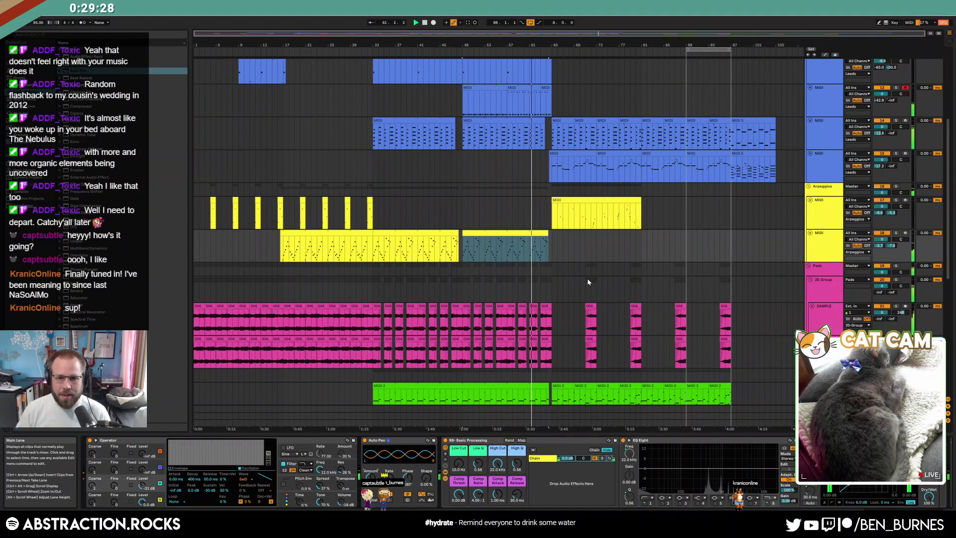
Shape the end of the Osc-B Level automation on the lower Arpeggios track so it falls to its minimum around bar 65.
scroll(587, 281, "up", 2)
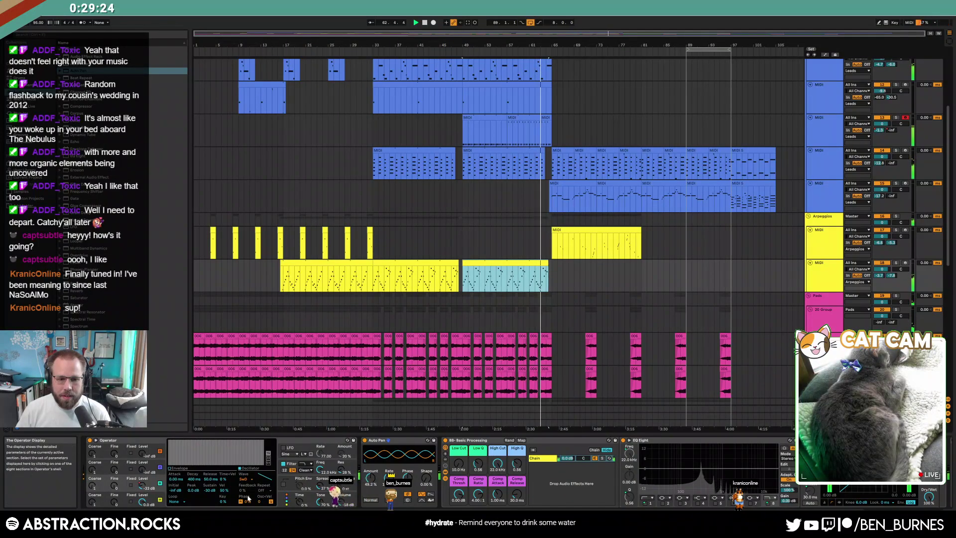
key("a")
mouse_move(543, 296)
left_mouse_down()
mouse_move(545, 287)
mouse_move(556, 292)
left_mouse_up()
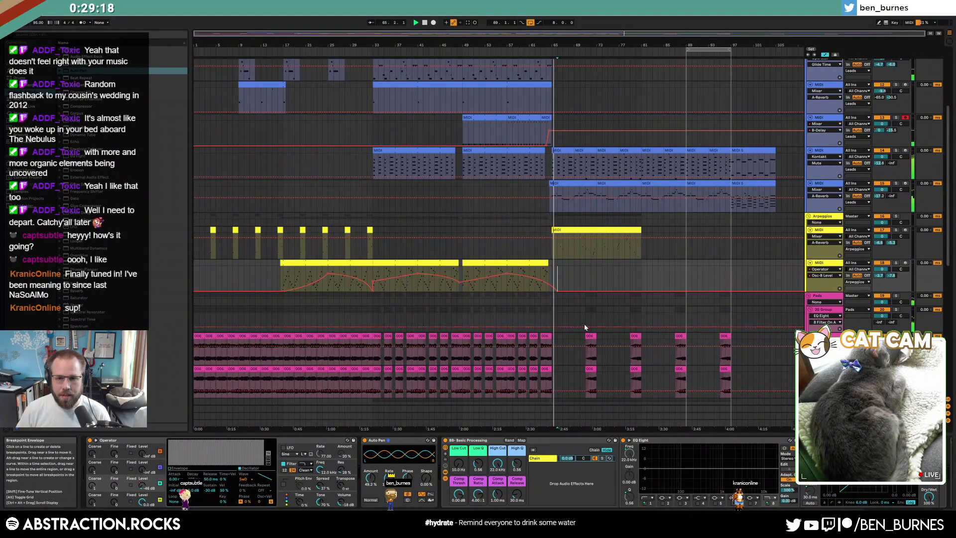
key("a")
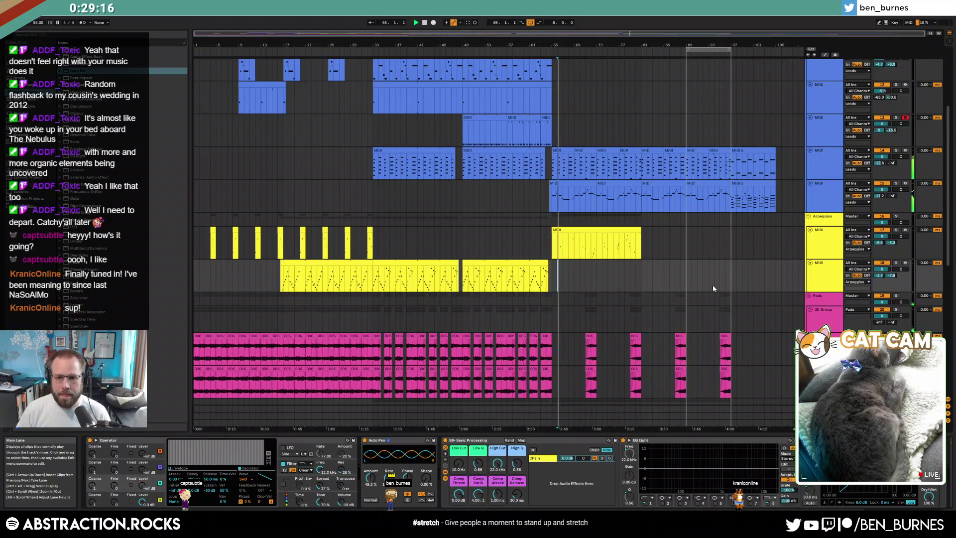
Delete the clip at bars 73 to 81 on the lowest Leads track and arm that track for recording.
scroll(648, 300, "down", 5)
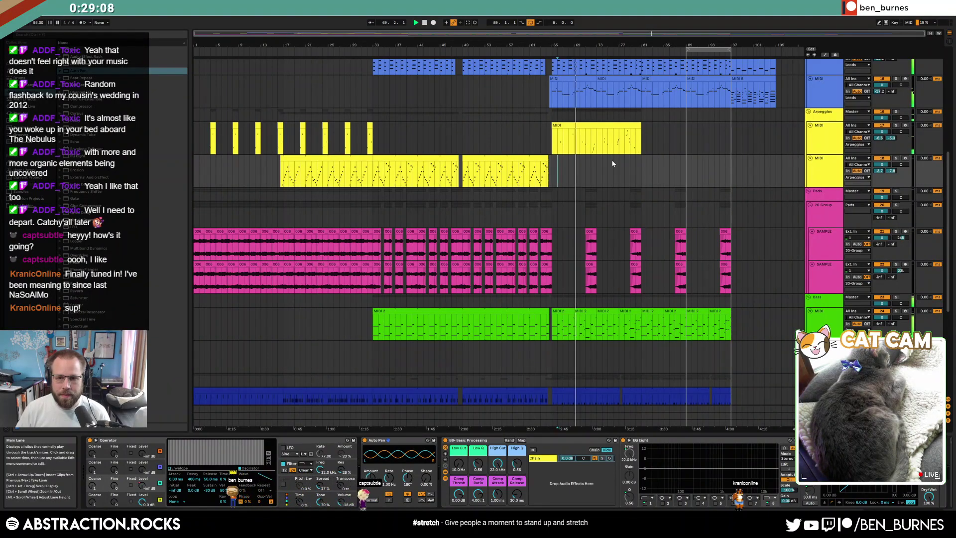
scroll(665, 211, "up", 3)
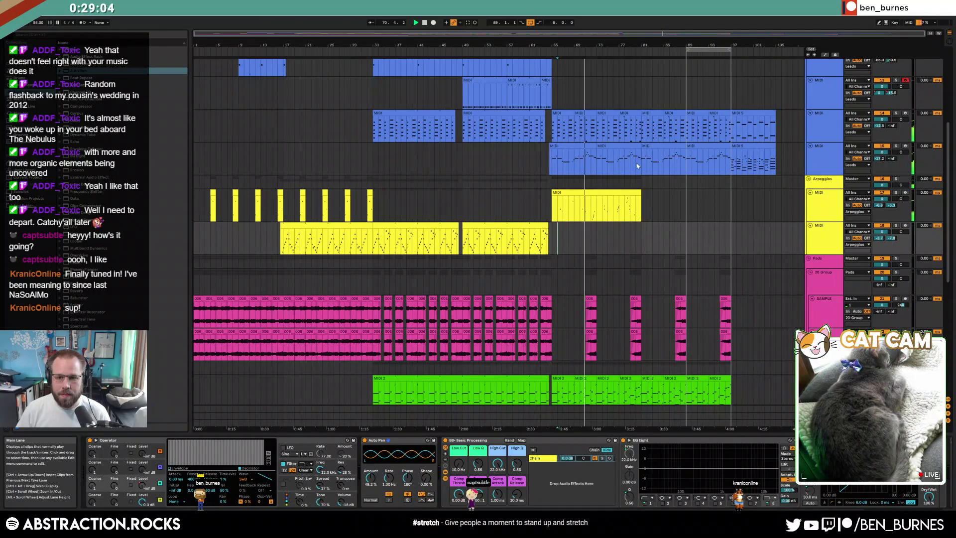
left_click(625, 145)
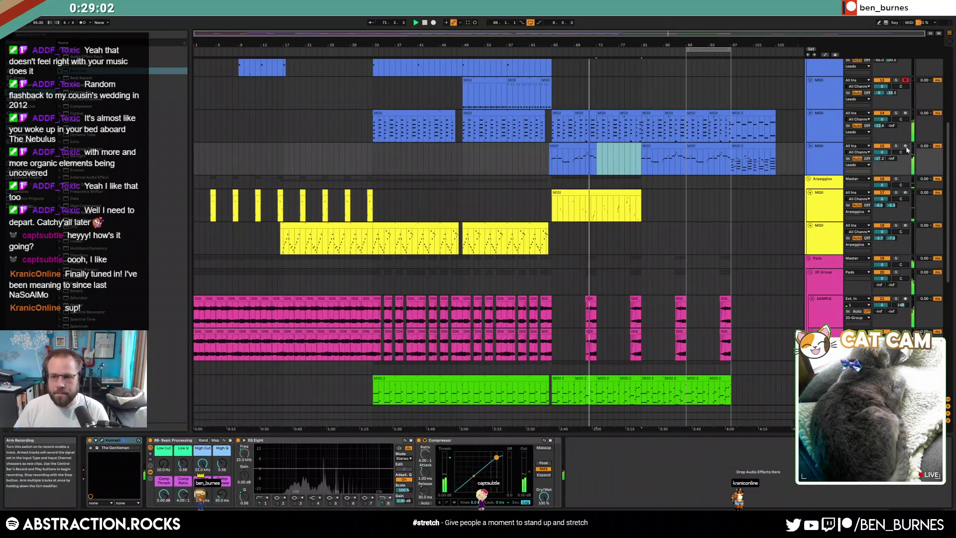
left_click(905, 147)
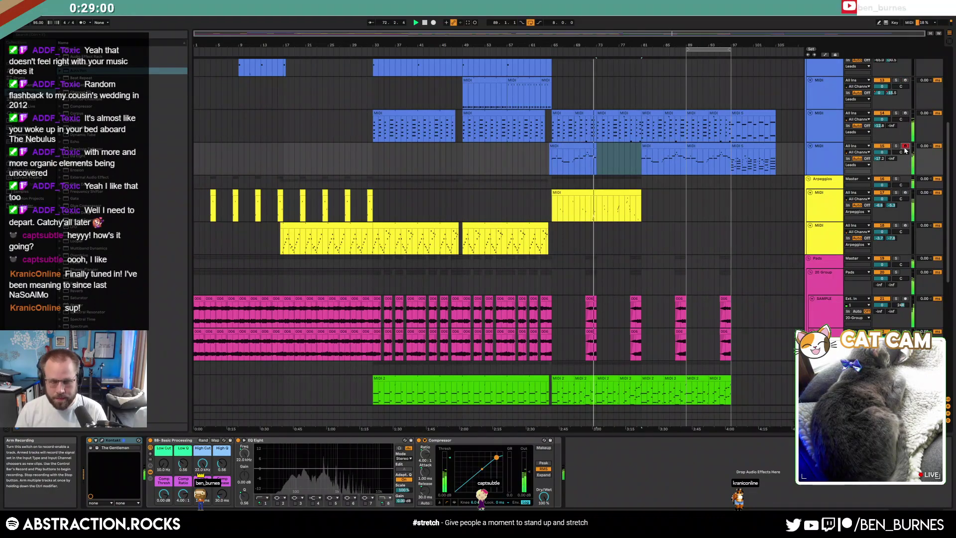
Record a new lead melody on the armed Leads track over bars 73 to 97.
key("F9")
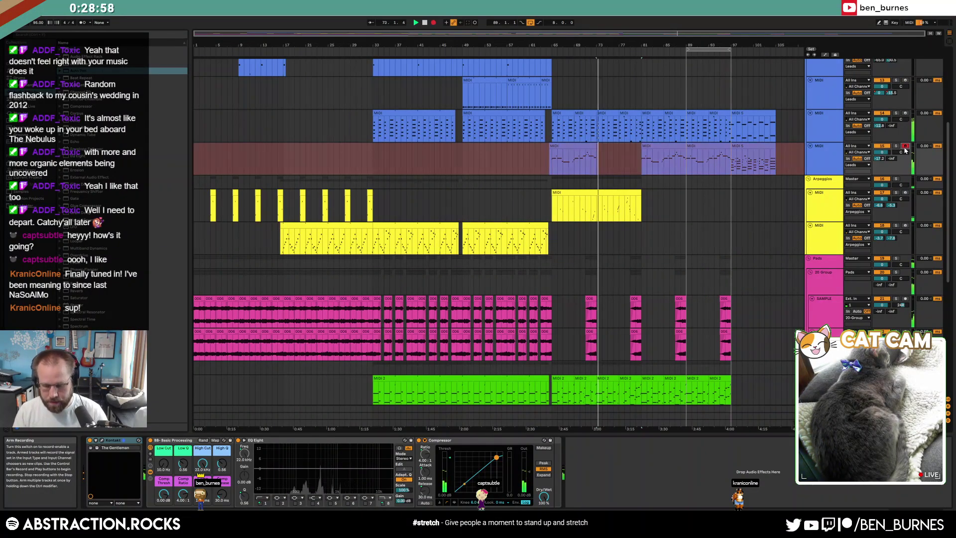
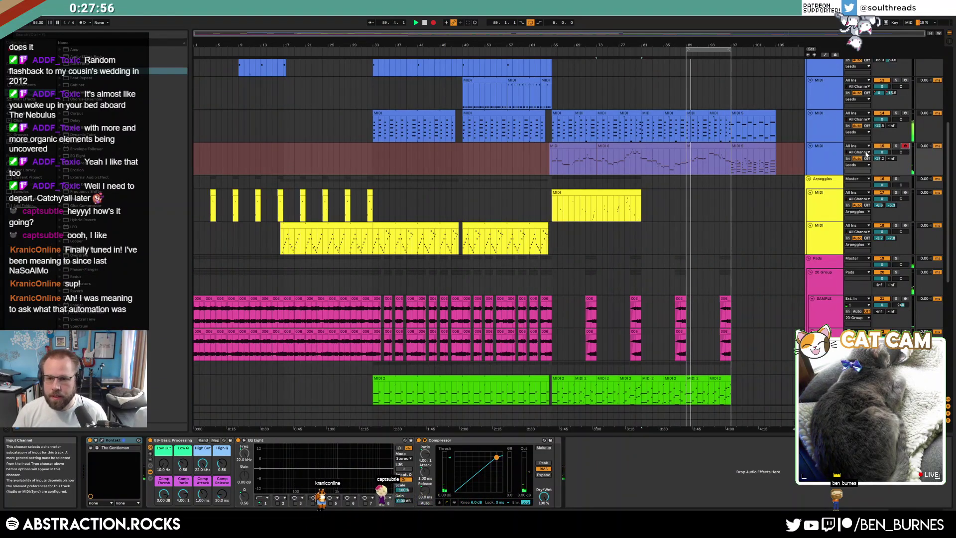
key("space")
left_click(626, 148)
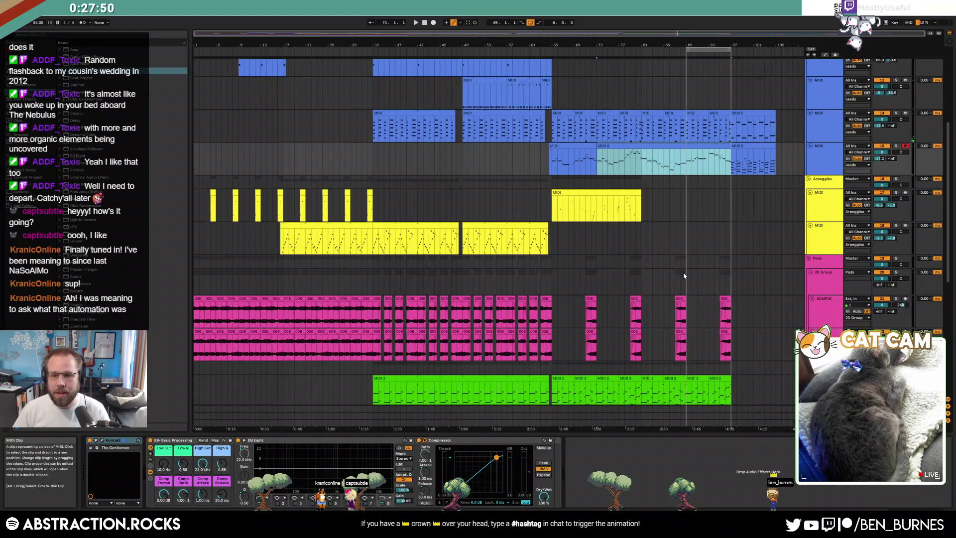
left_click(659, 204)
scroll(721, 159, "down", 3)
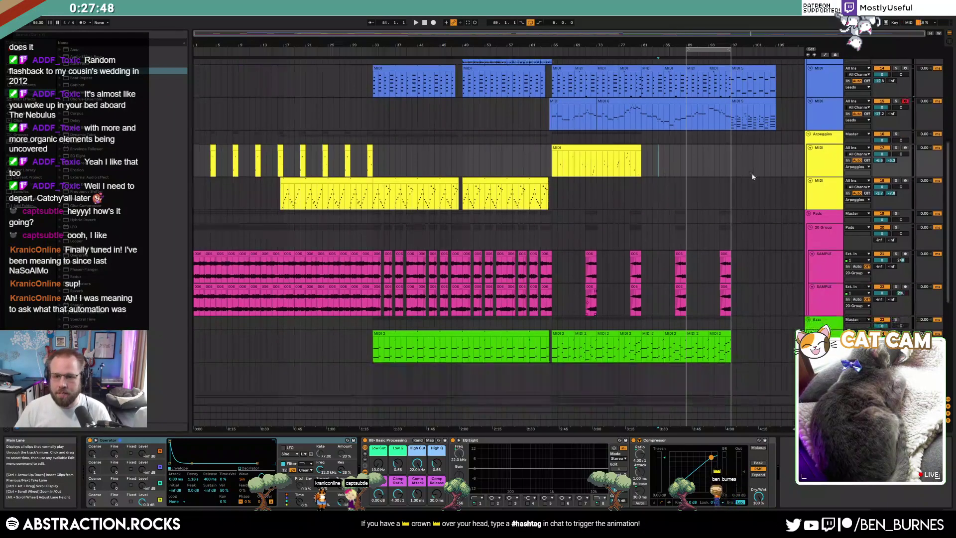
Record a MIDI melody on the second Leads track from bar 81 to bar 89.
scroll(640, 211, "up", 10)
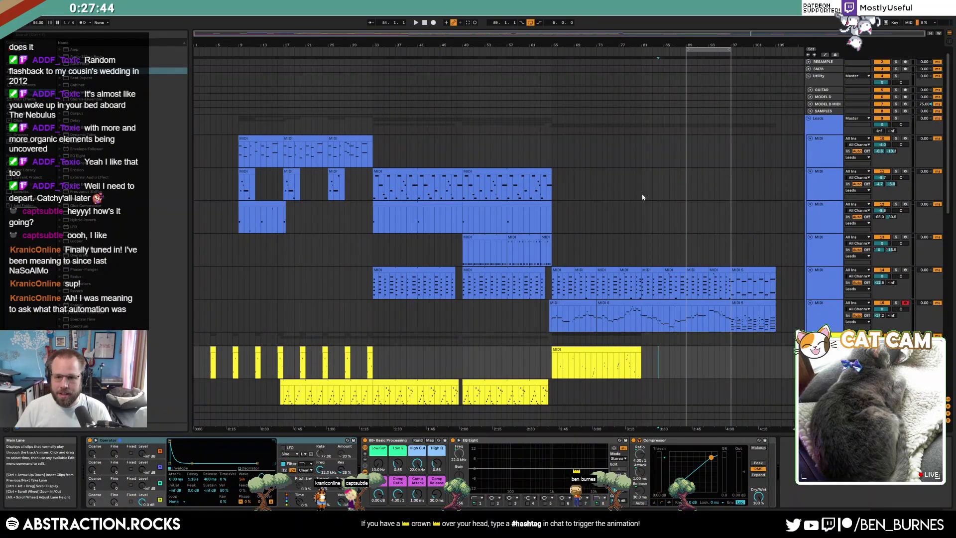
left_click_drag(641, 197, 725, 192)
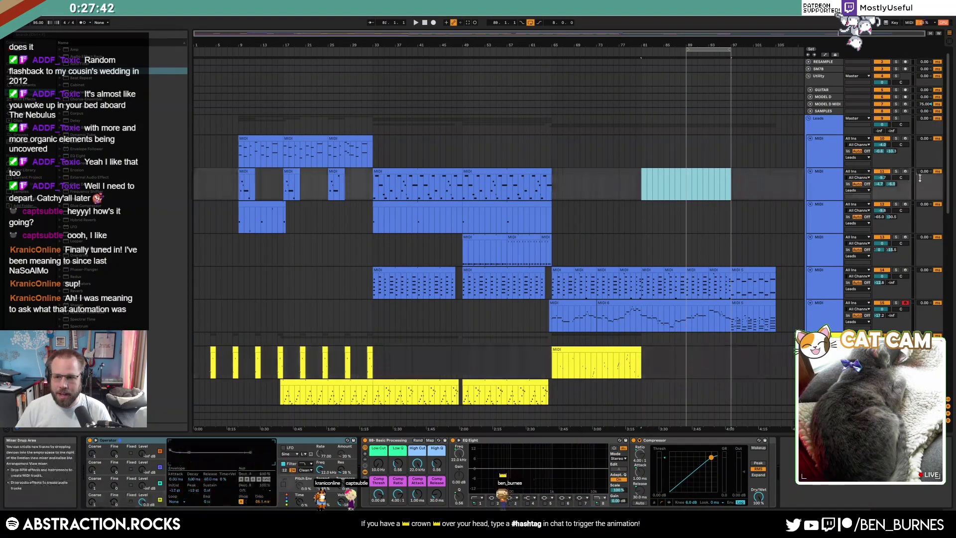
left_click(905, 171)
key("F9")
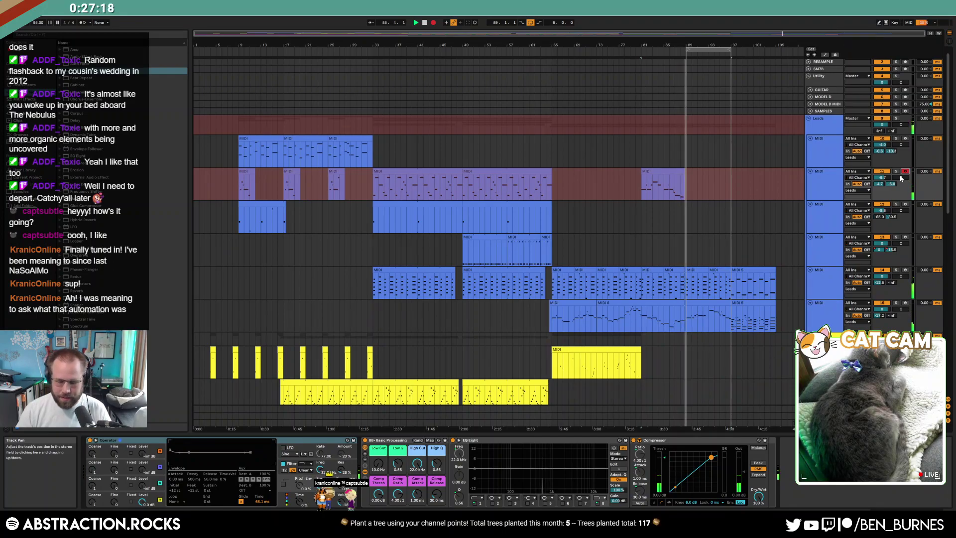
key("space")
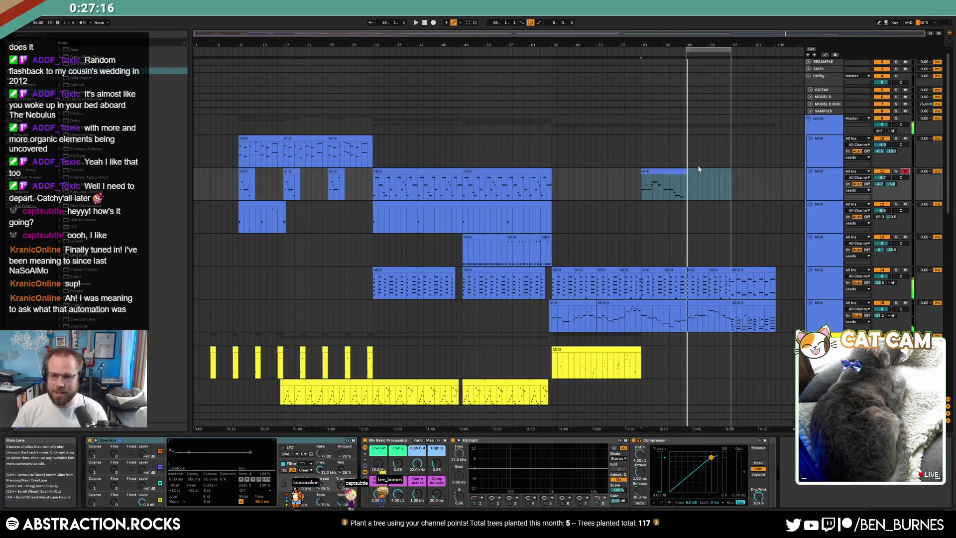
Open the lowest Leads track's clip and check which note it plays just before bar 89.
left_click(698, 185)
scroll(681, 292, "up", 5)
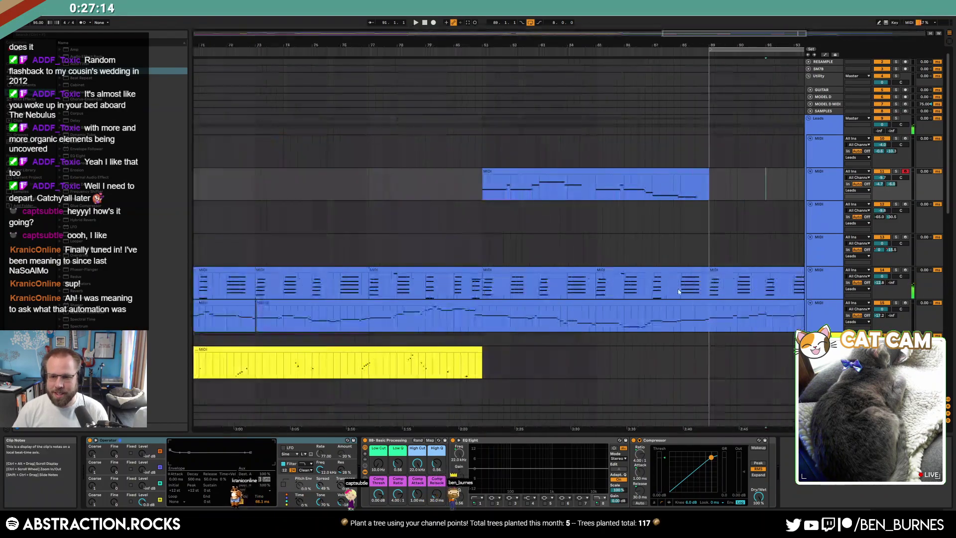
double_click(679, 303)
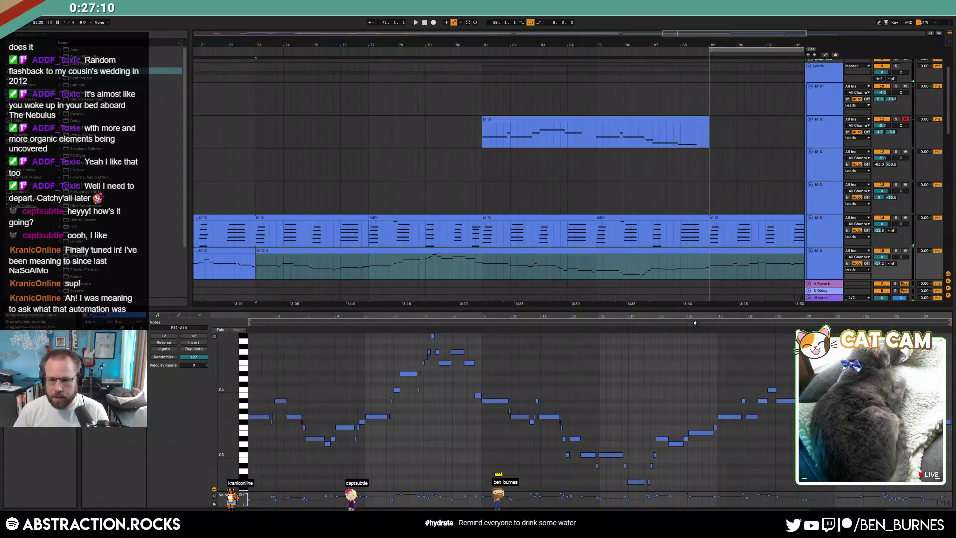
left_click(702, 433)
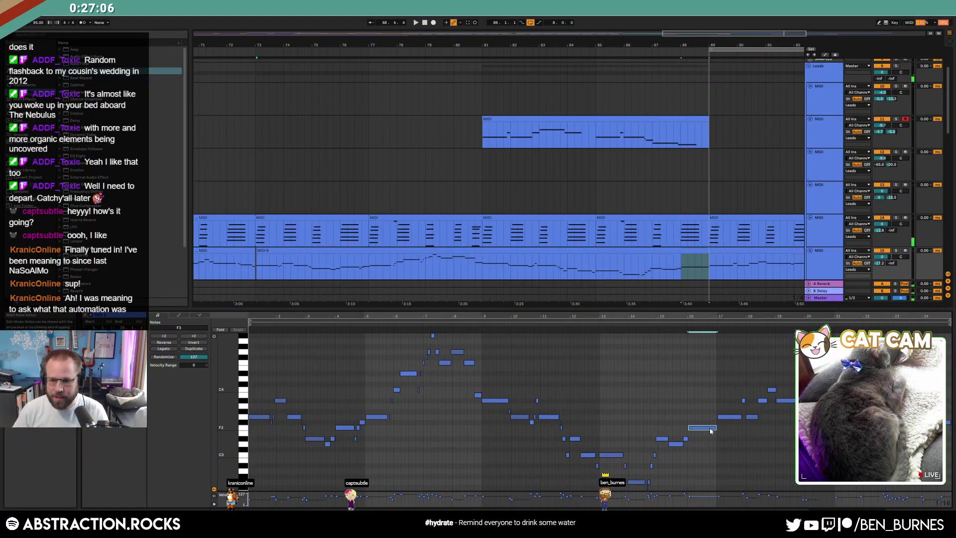
left_click(731, 450)
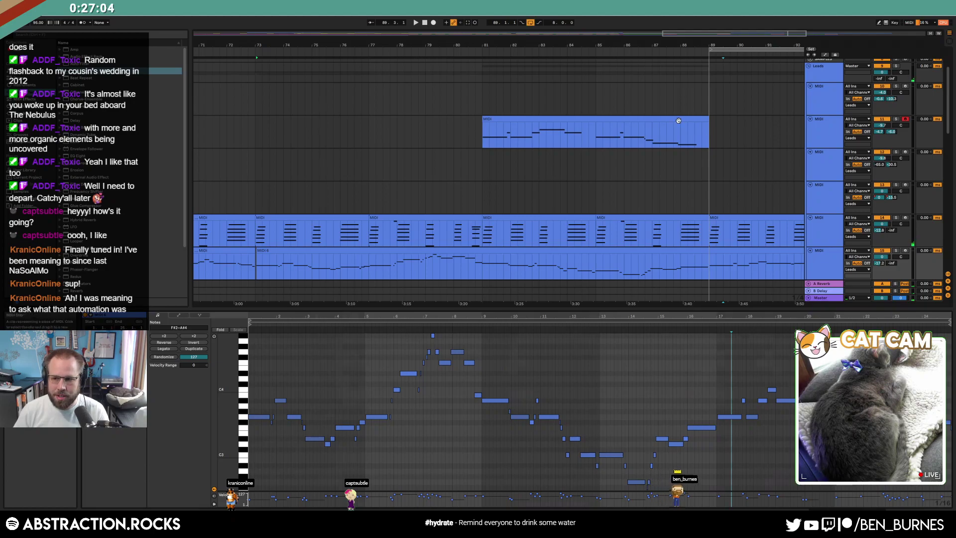
In the newly recorded lead clip, raise the last note to A#4 and add a short B4 note before bar 89.
left_click(678, 121)
left_click(632, 450)
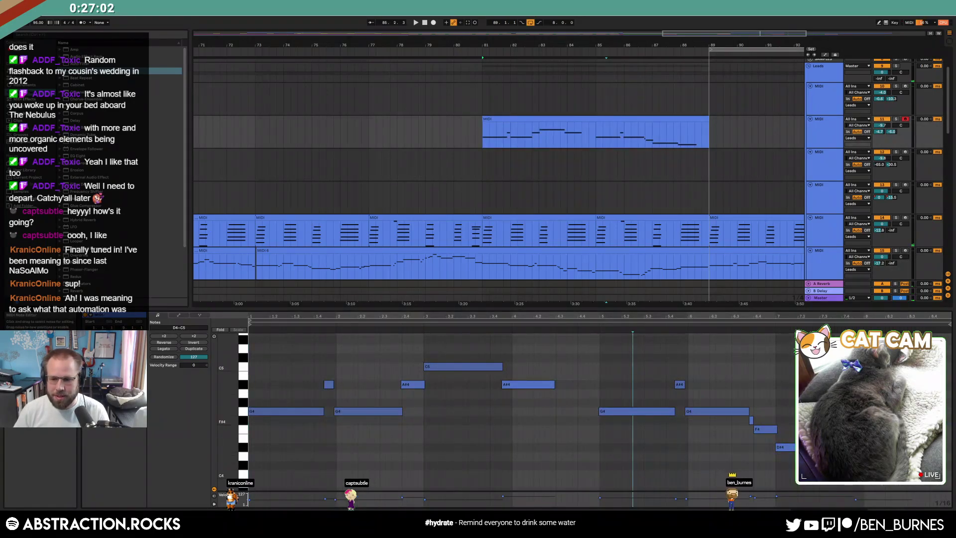
left_click(875, 456)
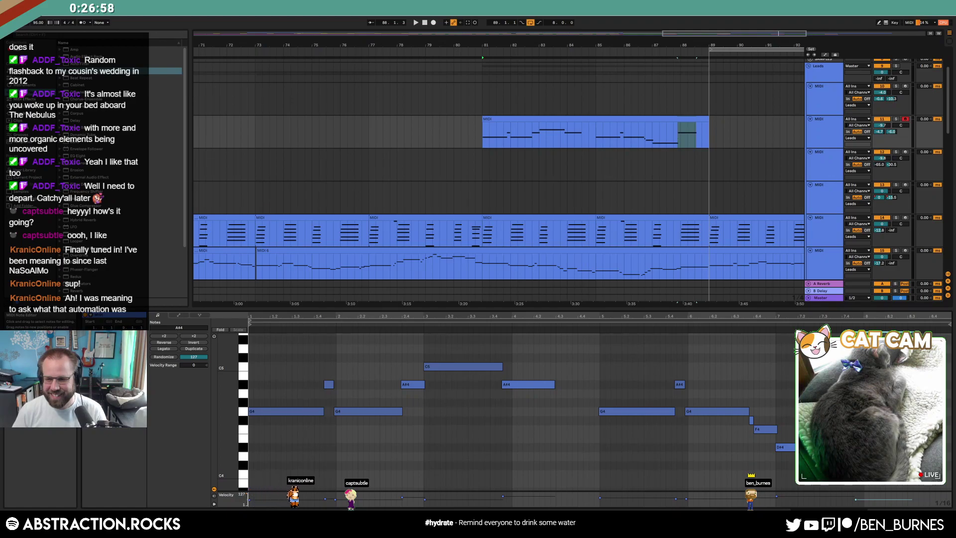
key("space")
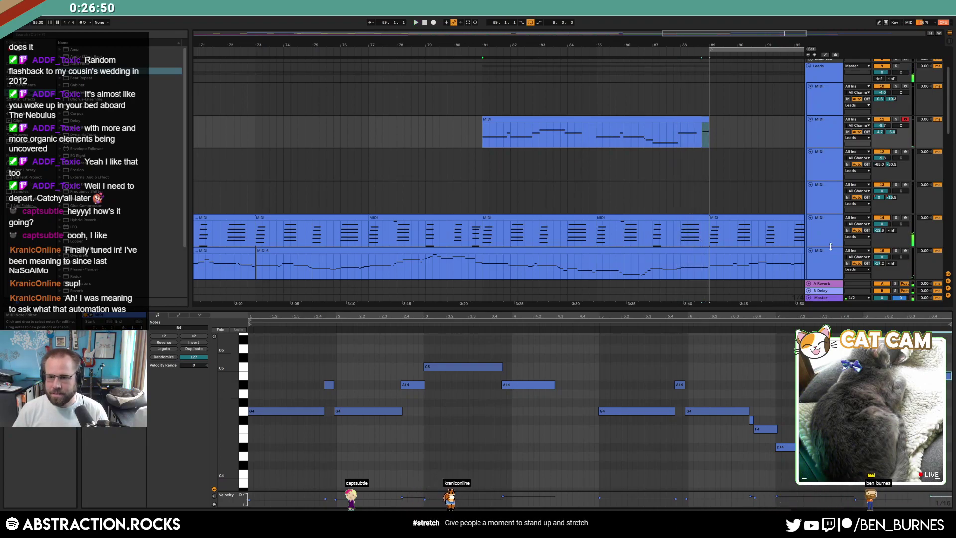
Duplicate the recorded lead clip so the copy fills bars 89 to 97.
left_click(673, 129)
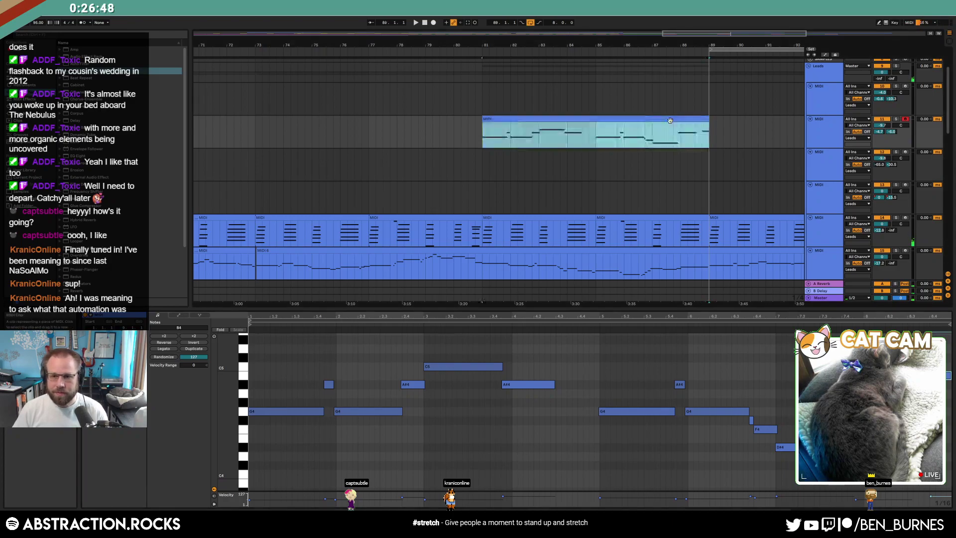
key("ctrl+d")
scroll(625, 161, "down", 5)
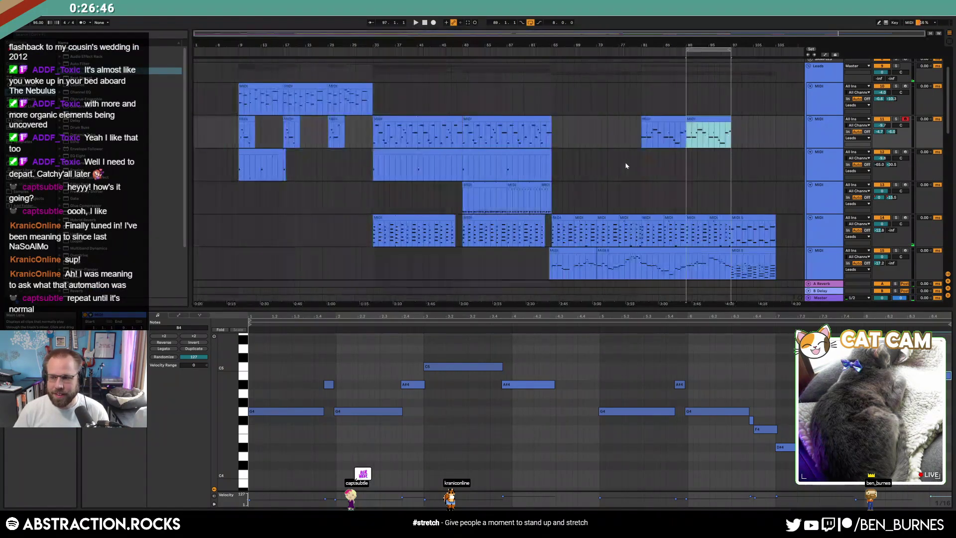
Extend the duplicated lead clip to about bar 102 and end its phrase with a C5 note.
key("shift+Tab")
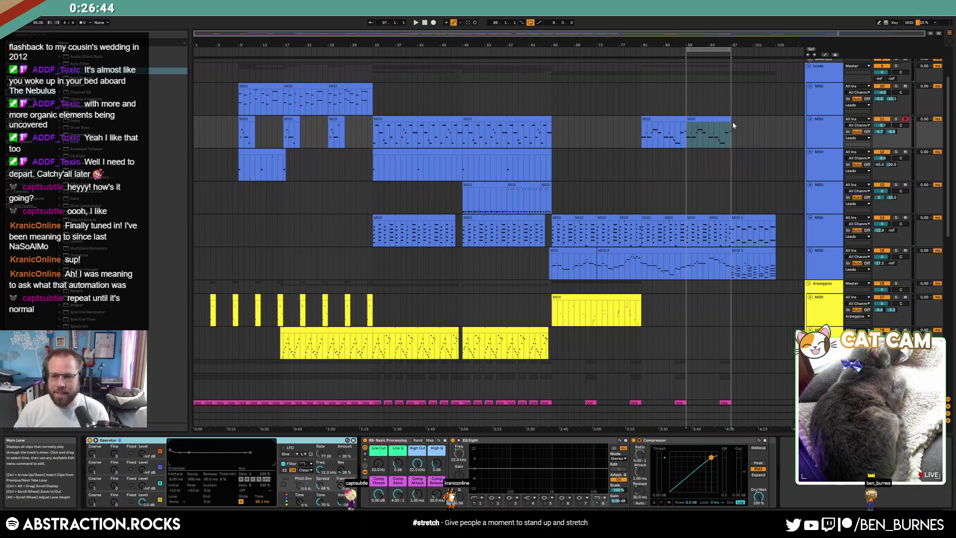
left_click_drag(733, 121, 752, 124)
key("shift+Tab")
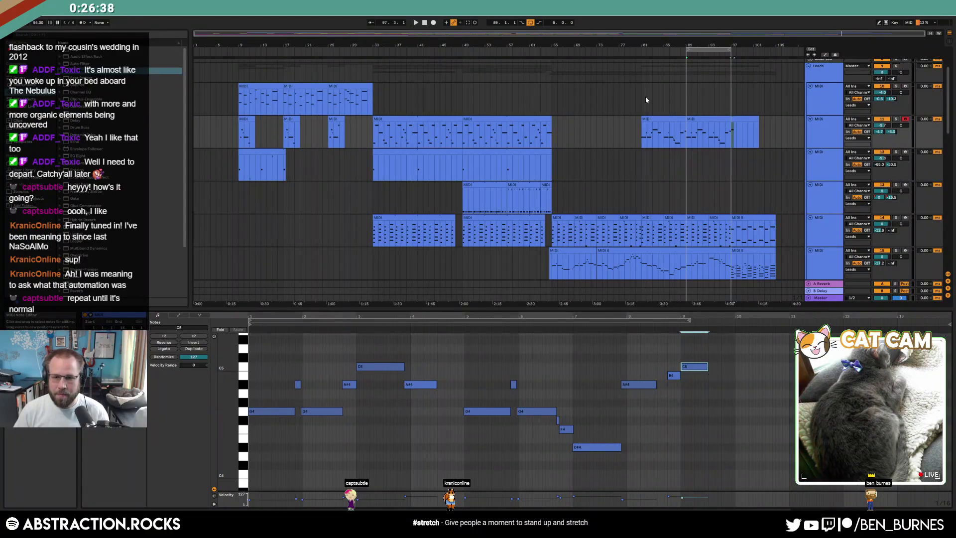
Play the arrangement from about bar 62 and move the loop start to bar 65, keeping its end at bar 97.
left_click(533, 139)
key("shift+Tab")
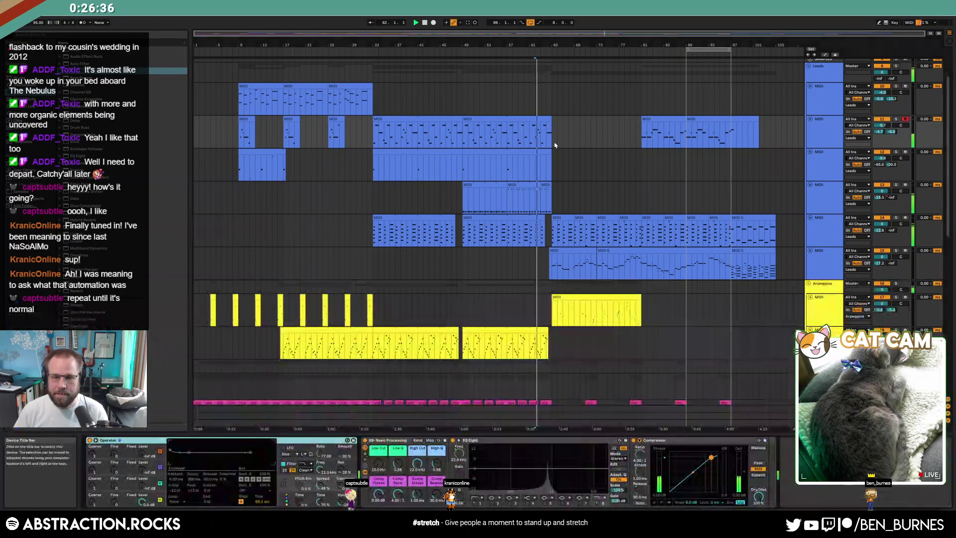
scroll(740, 237, "down", 5)
scroll(741, 237, "down", 3)
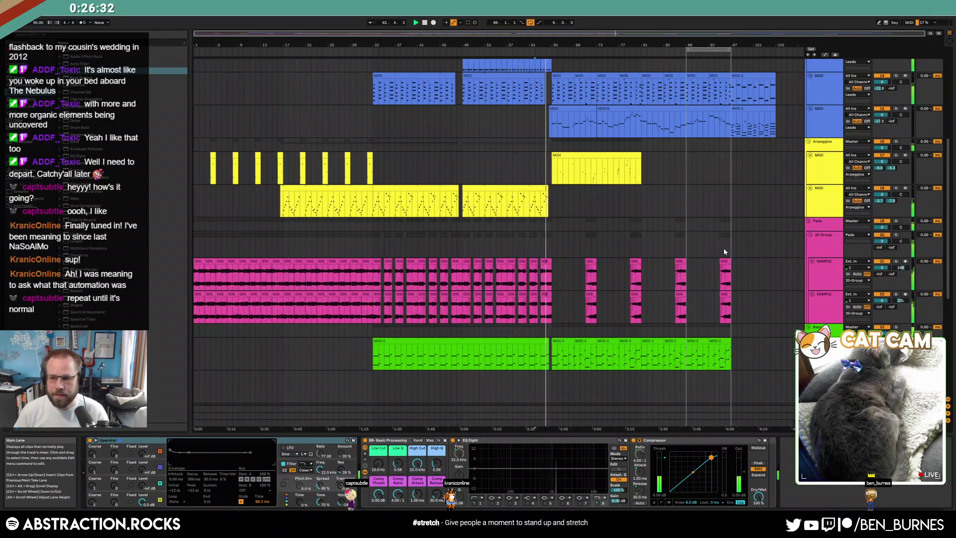
left_click_drag(687, 50, 547, 60)
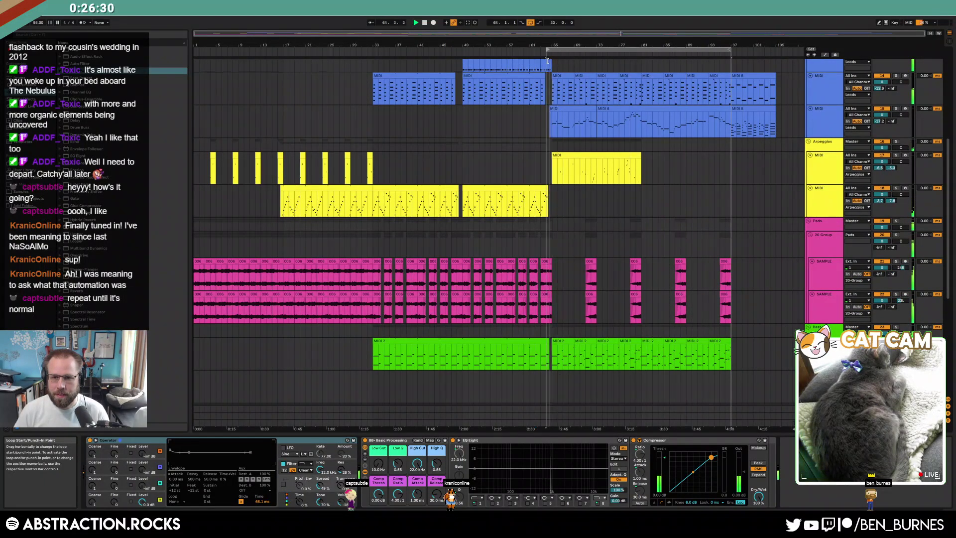
Consolidate the two clips before bar 97 on the lowest Leads track into one and open its notes.
left_click(574, 108)
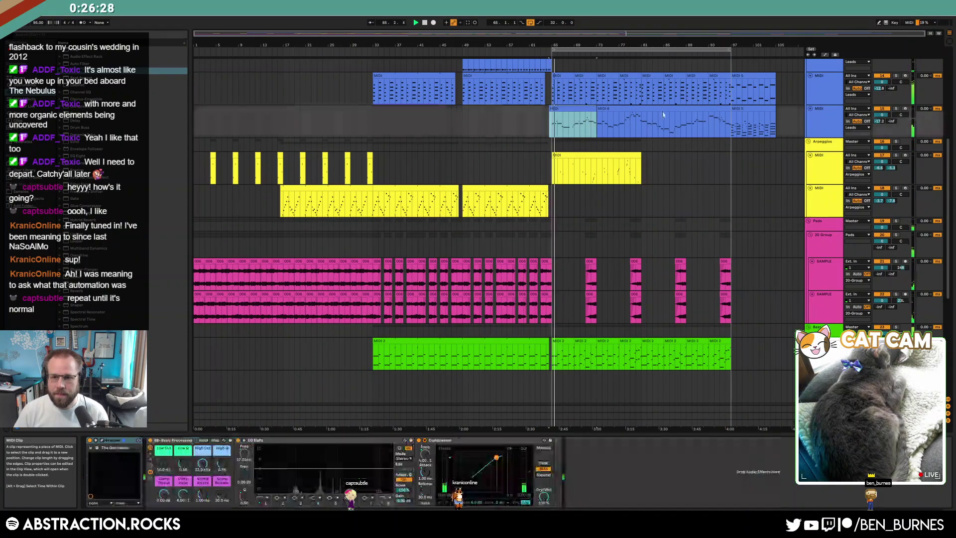
left_click(681, 109, "shift")
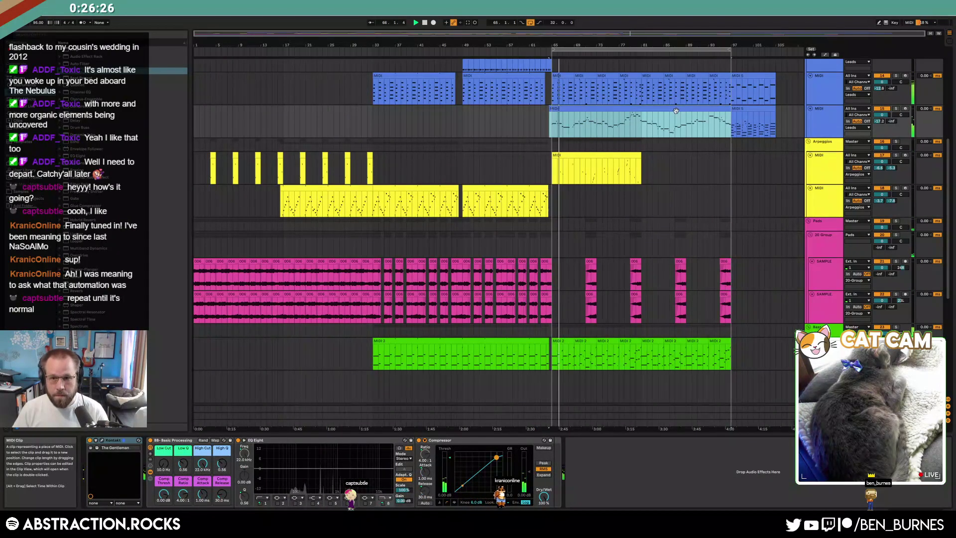
double_click(669, 110)
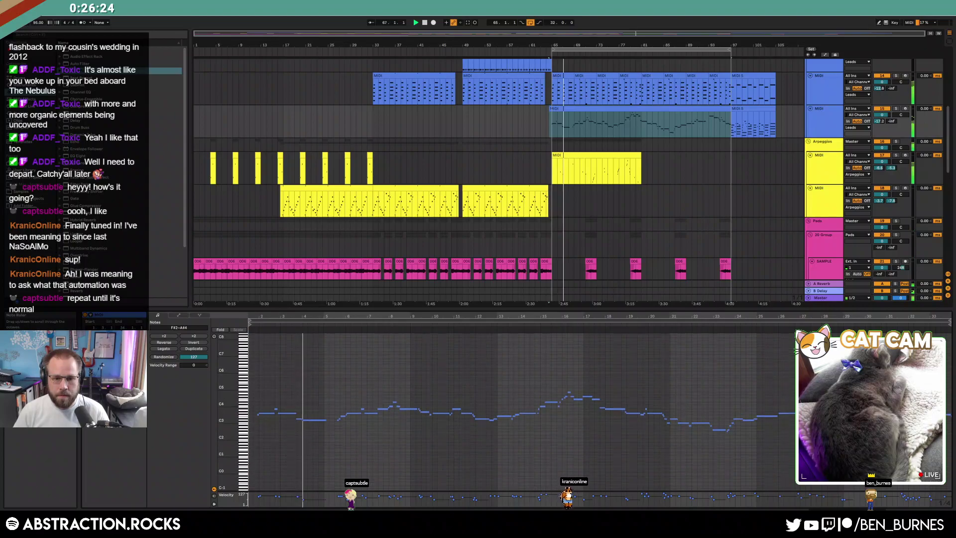
left_click_drag(227, 431, 229, 400)
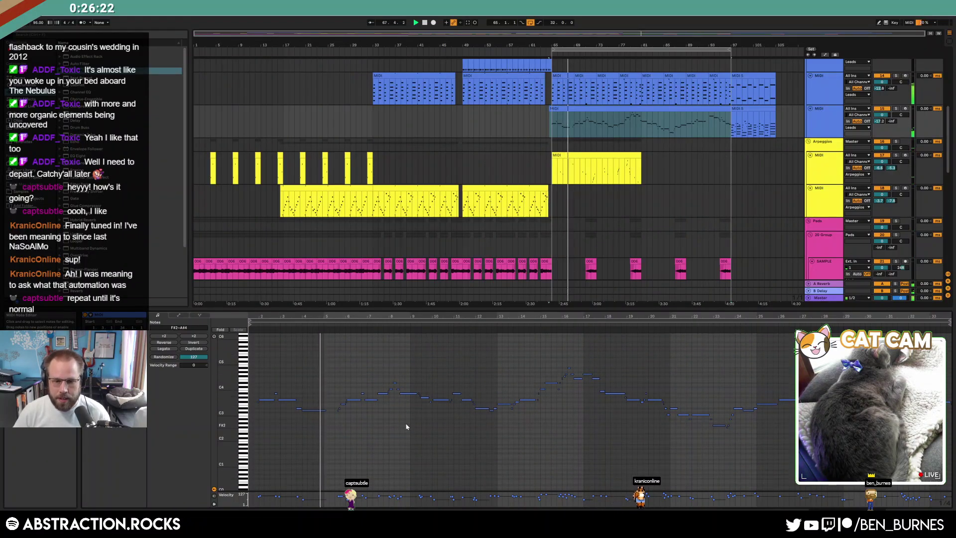
Adjust the velocity of several longer notes in the consolidated clip and shift the G3 note near clip bar 10 slightly earlier.
left_click_drag(434, 501, 880, 498)
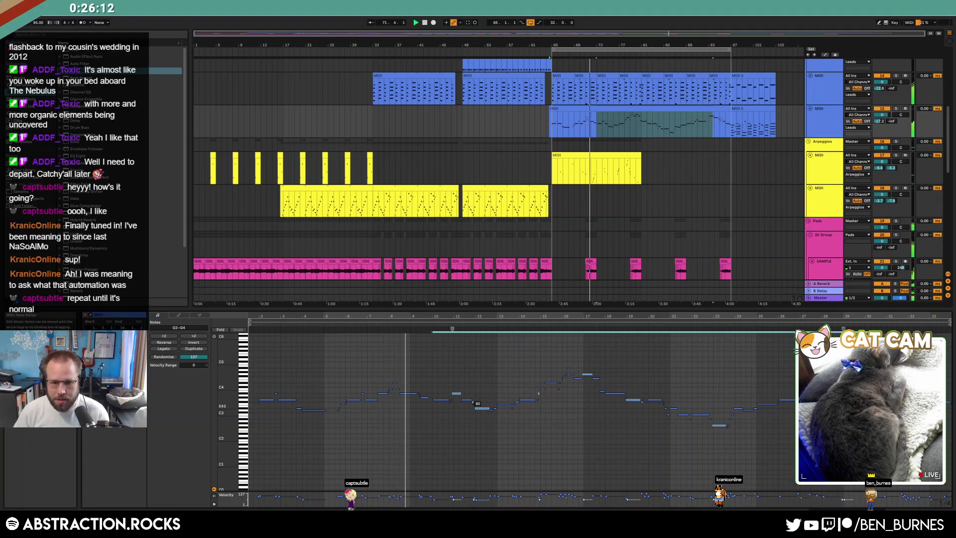
left_click(440, 400)
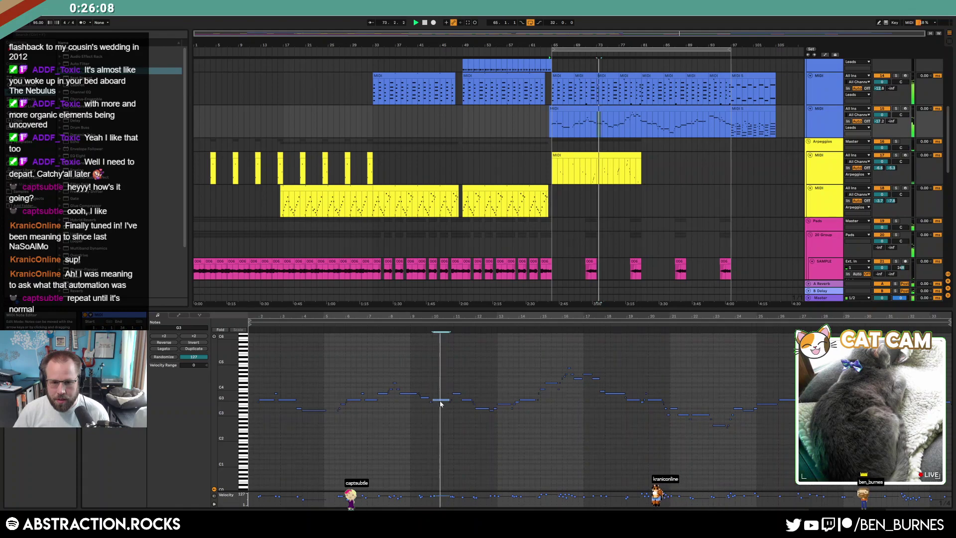
scroll(440, 403, "up", 6)
left_click_drag(369, 399, 354, 399)
left_click(463, 431)
scroll(479, 435, "down", 8)
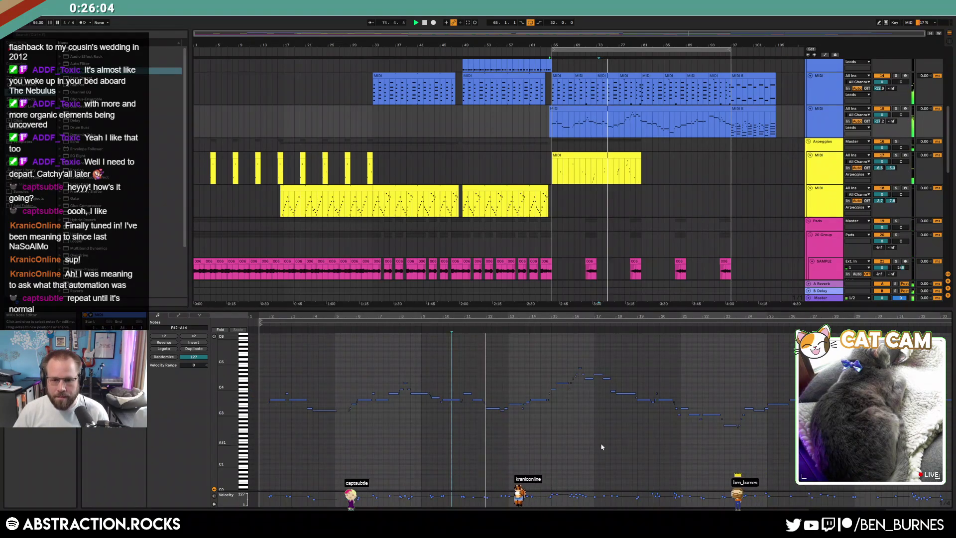
key("shift+Tab")
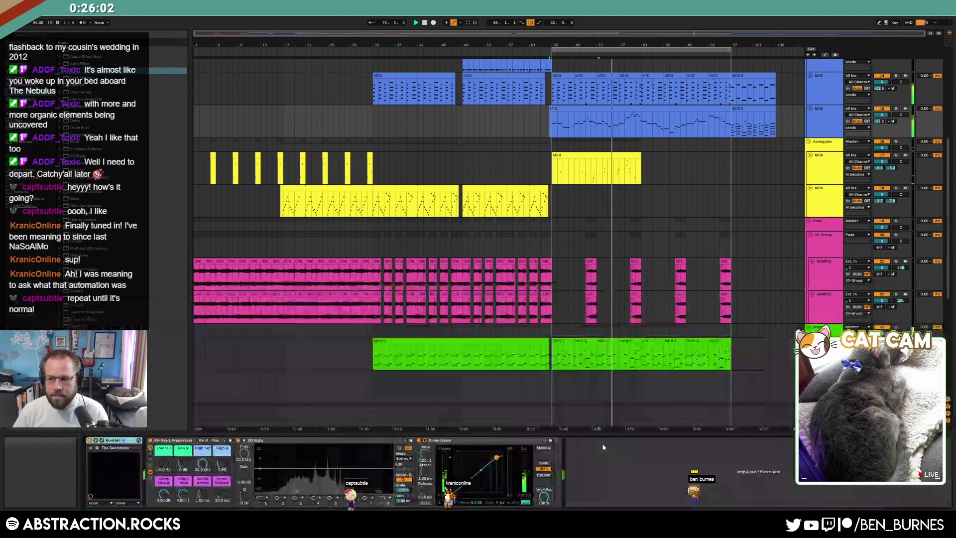
Turn off looping and record a new part on the first Arpeggios track from bar 81 to about bar 90.
left_click(643, 163)
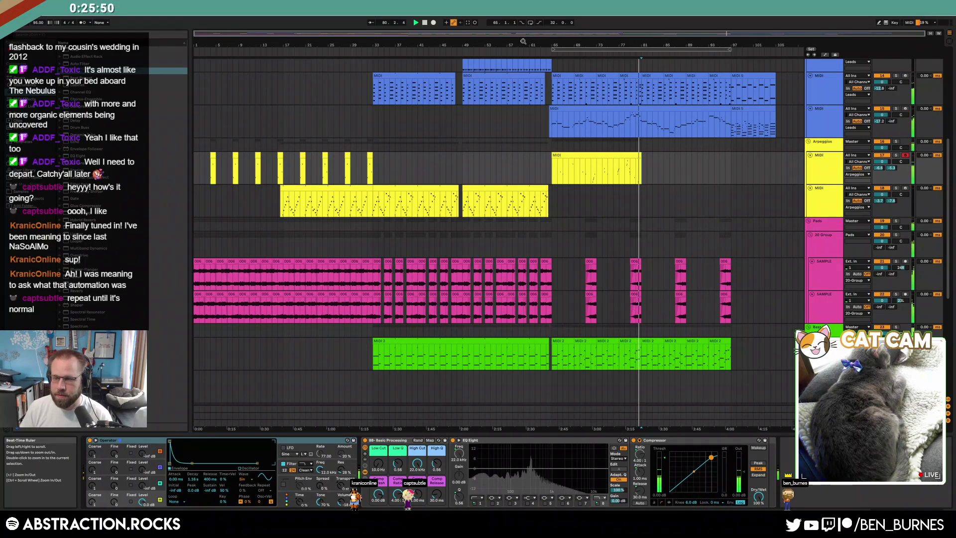
key("F9")
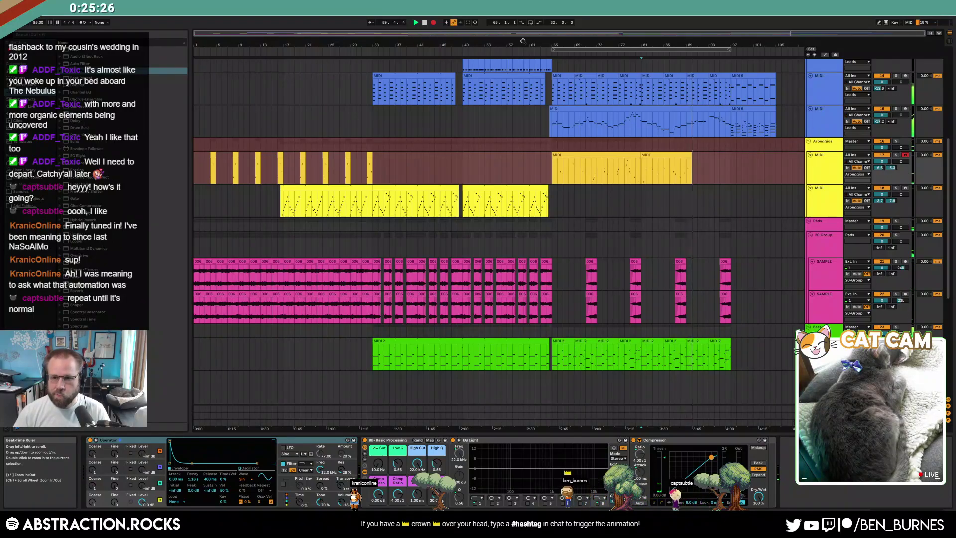
left_click(435, 22)
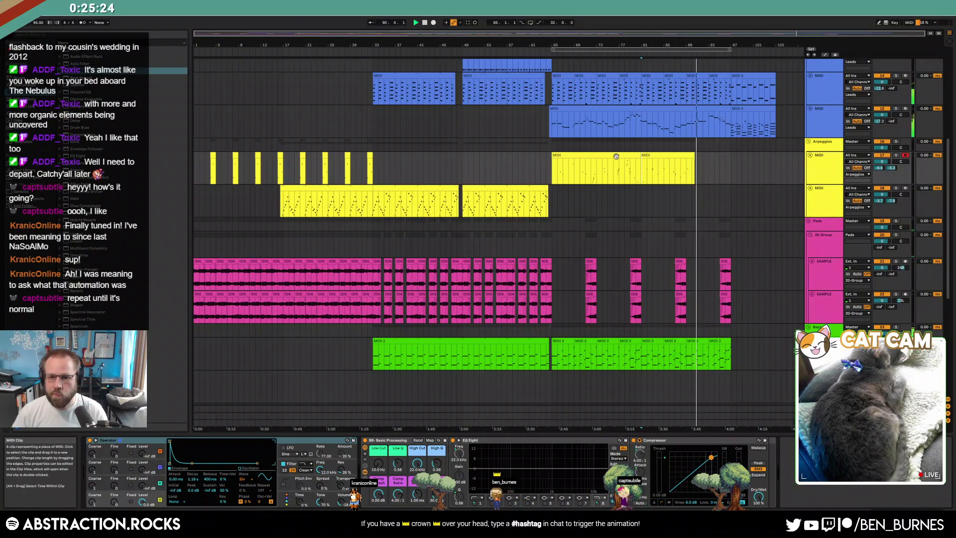
Tidy the boundary between the two arpeggio clips at bar 81 and select the newly recorded clip.
left_click(685, 165)
key("ctrl+z")
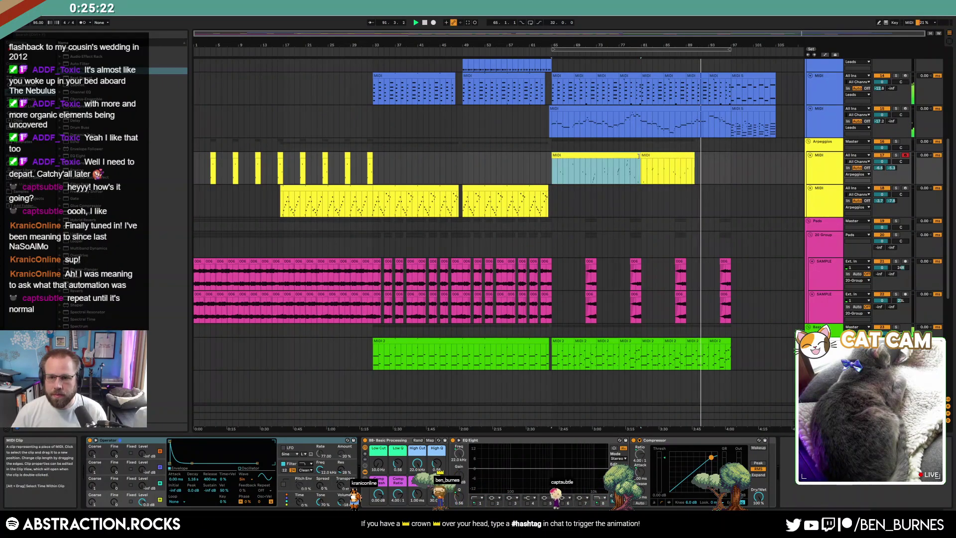
left_click(647, 156)
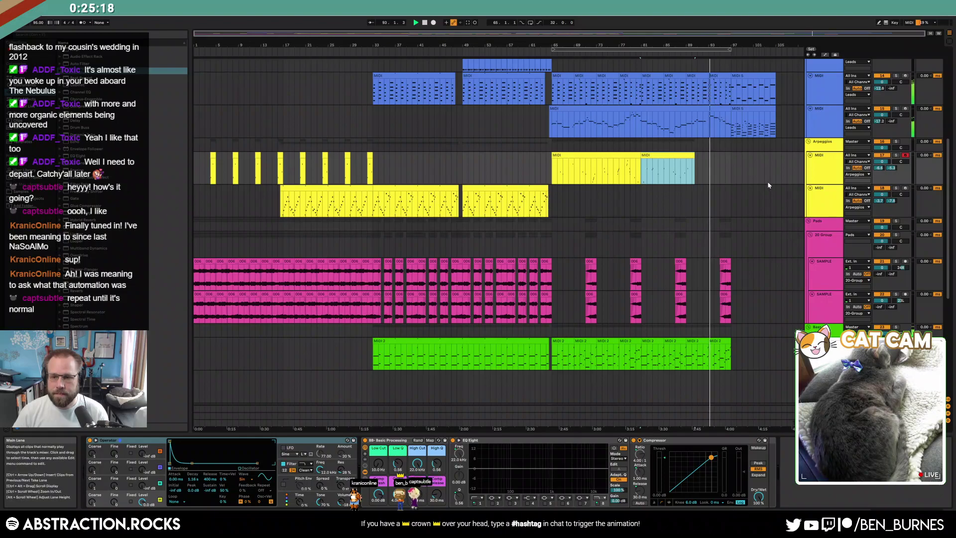
Deactivate the last clip on the first Bass track, covering bars 93 to 97.
scroll(731, 260, "down", 5)
scroll(711, 347, "up", 3)
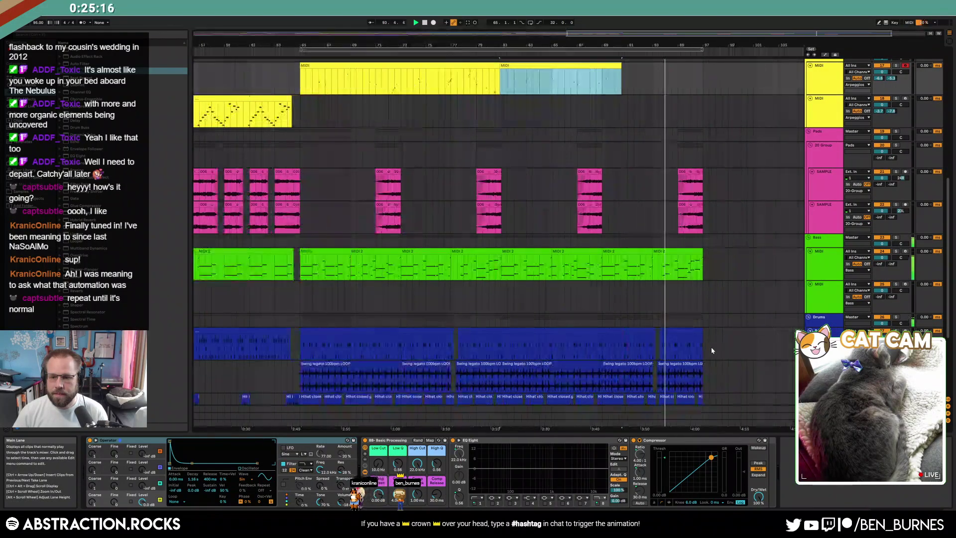
left_click(695, 267)
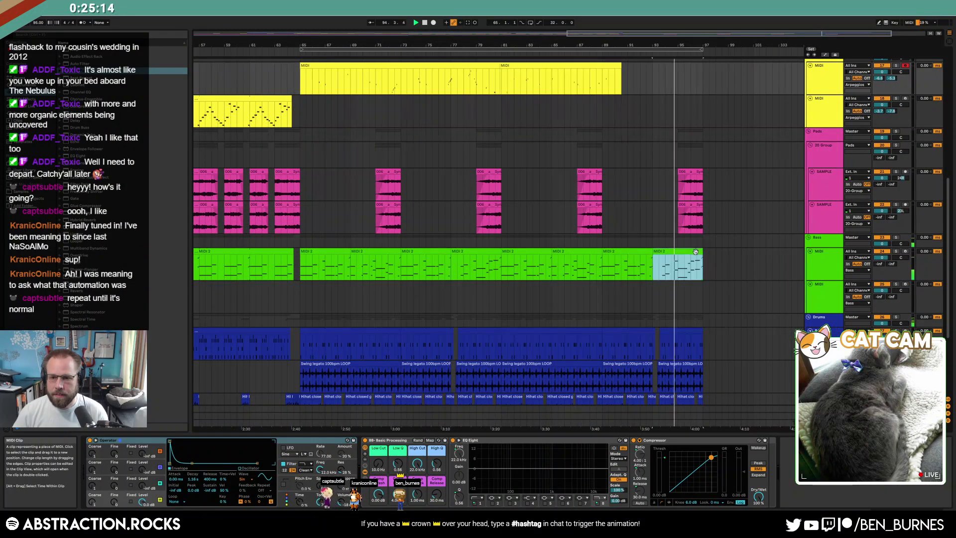
scroll(718, 268, "up", 3)
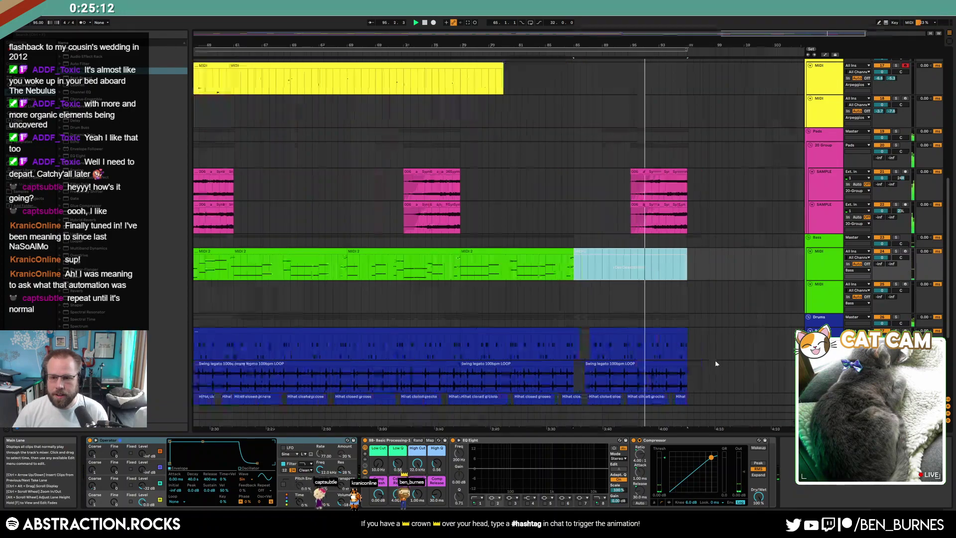
Stop playback and examine the drum rack clip and the hi-hat clips between bars 93 and 97.
scroll(724, 342, "down", 1)
key("space")
scroll(724, 342, "down", 1)
double_click(648, 250)
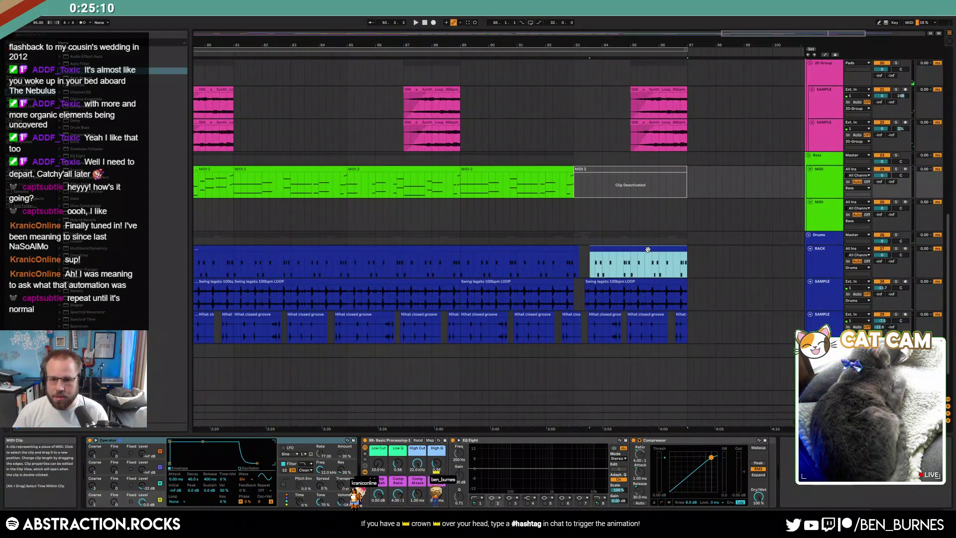
left_click(262, 355)
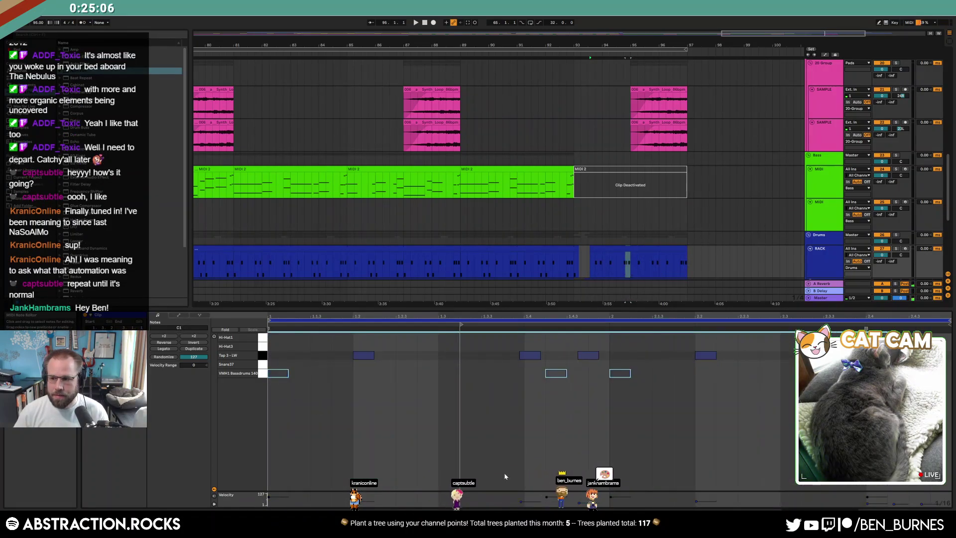
key("shift+Tab")
scroll(618, 238, "down", 1)
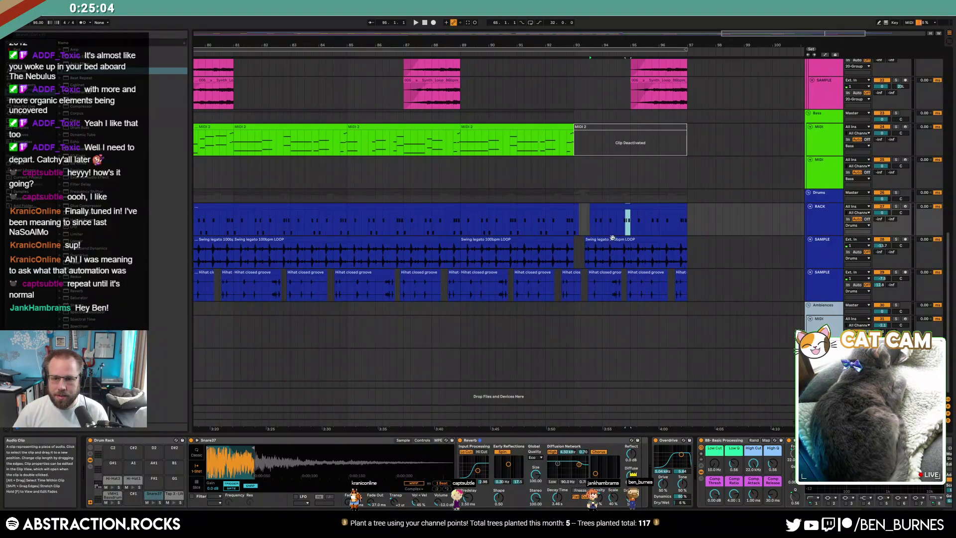
left_click(612, 239)
left_click_drag(587, 285, 722, 287)
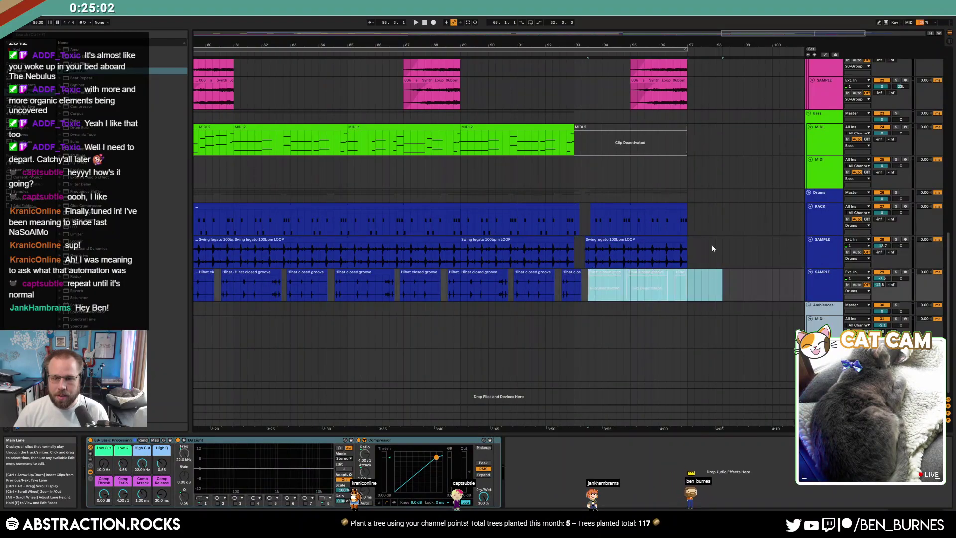
Delete the clip that starts at bar 81 on the first Arpeggios track.
key("w")
scroll(755, 129, "up", 2)
key("shift+Tab")
scroll(757, 130, "up", 3)
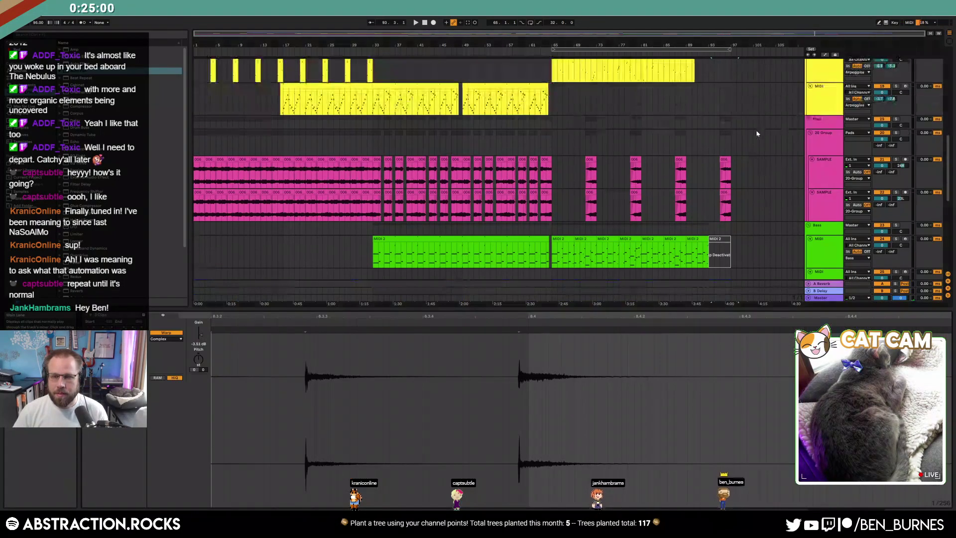
key("shift+Tab")
scroll(712, 139, "up", 2)
left_click(666, 160)
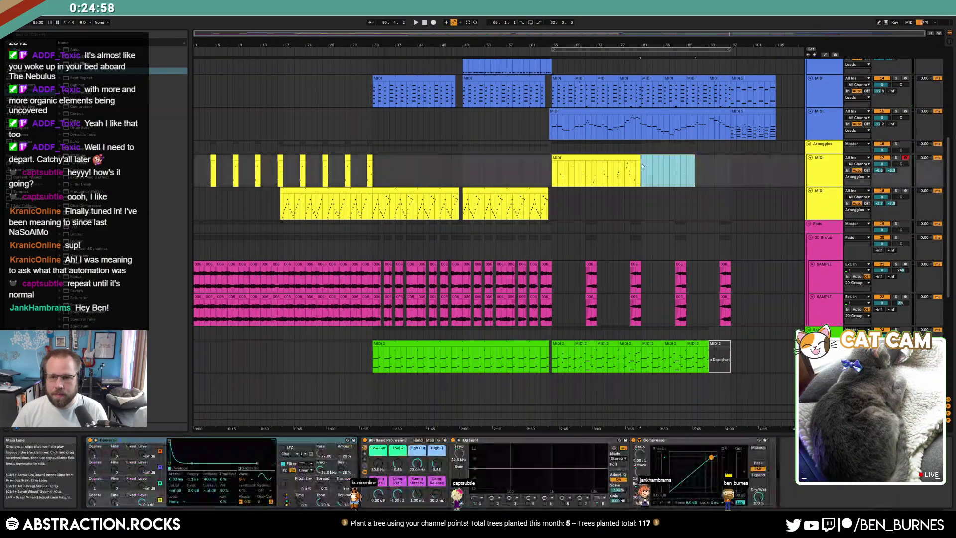
scroll(640, 163, "up", 2)
key("Delete")
left_click_drag(641, 157, 642, 157)
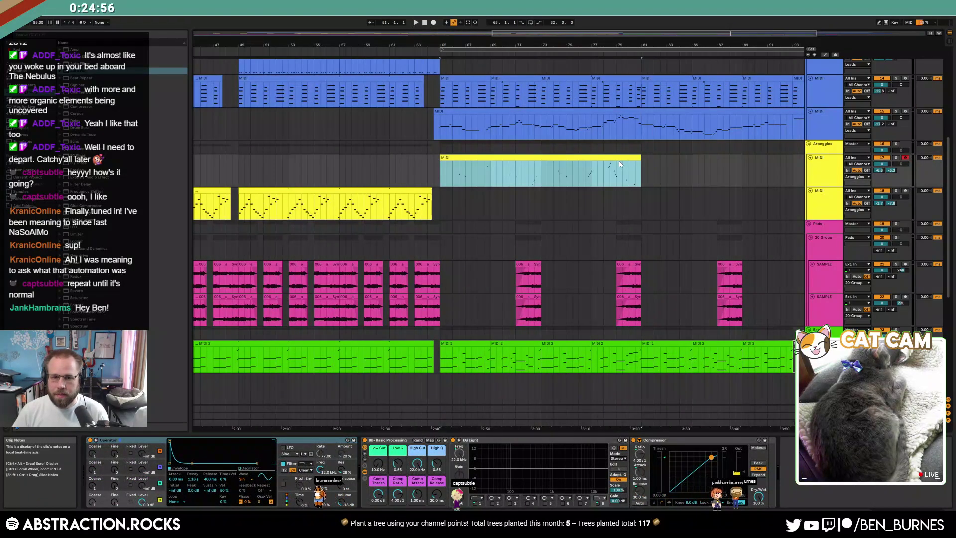
Copy bars 65 to 69 of the first Arpeggios track and paste them four times in a row from bar 81 to bar 97.
left_click(485, 175, "shift")
left_click_drag(485, 178, 491, 177)
key("ctrl+c")
left_click(642, 175)
key("ctrl+v")
key("ctrl+v")
key("ctrl+v")
key("ctrl+v")
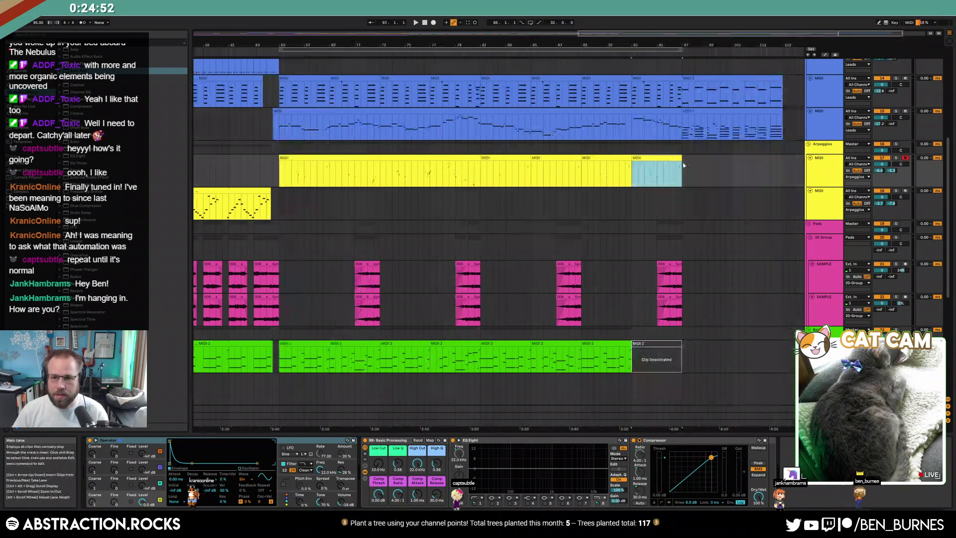
Try recording an ending phrase on the last Leads track from bar 105 and discard the takes.
key("w")
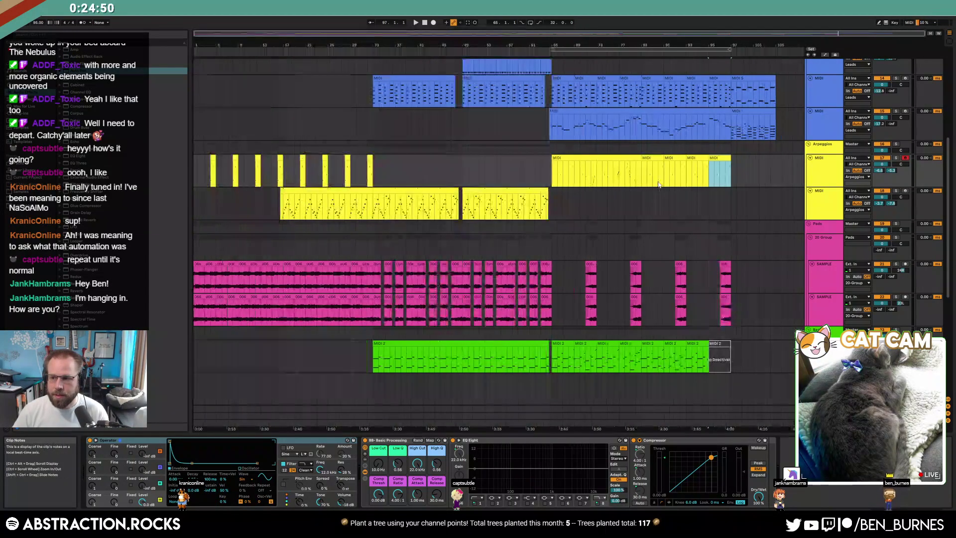
key("a")
scroll(732, 192, "up", 2)
key("a")
scroll(769, 202, "up", 4)
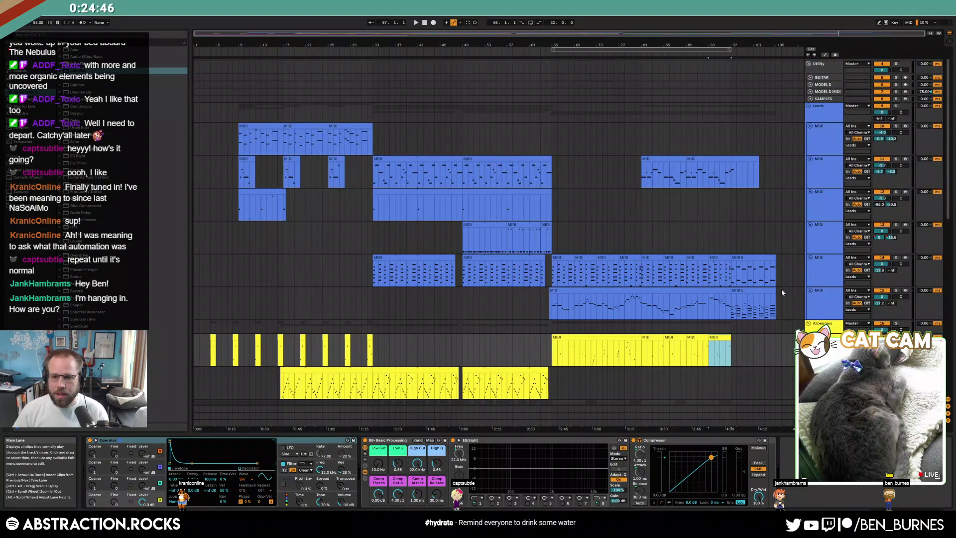
left_click_drag(876, 34, 876, 82)
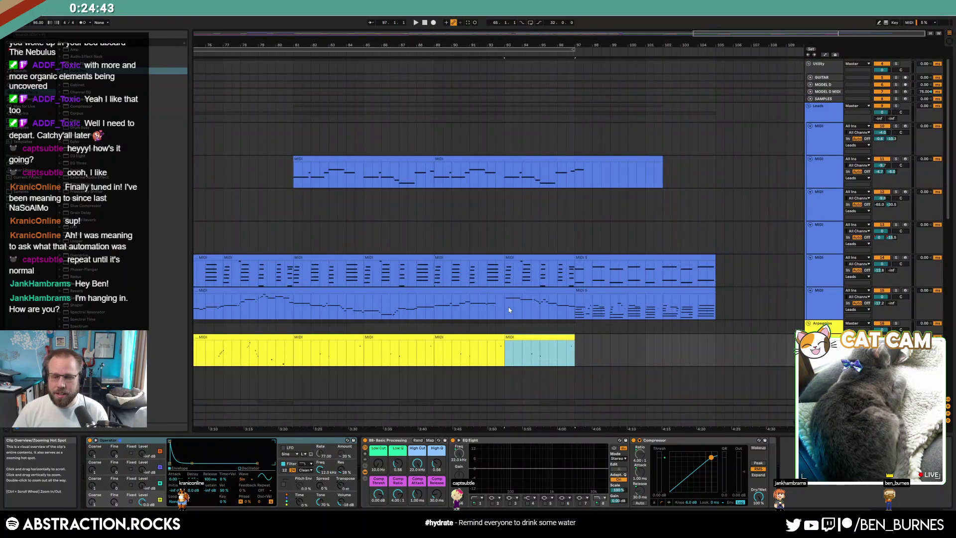
left_click(715, 300)
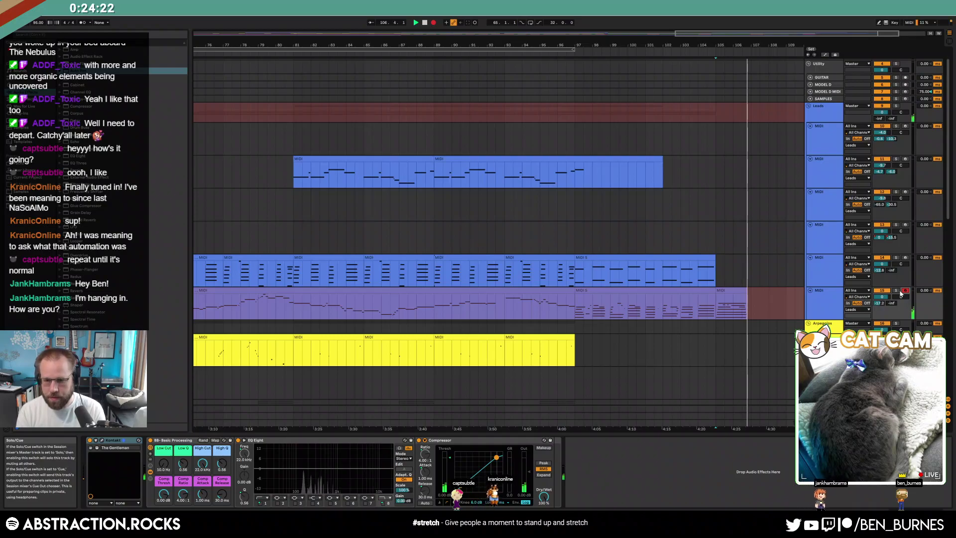
key("space")
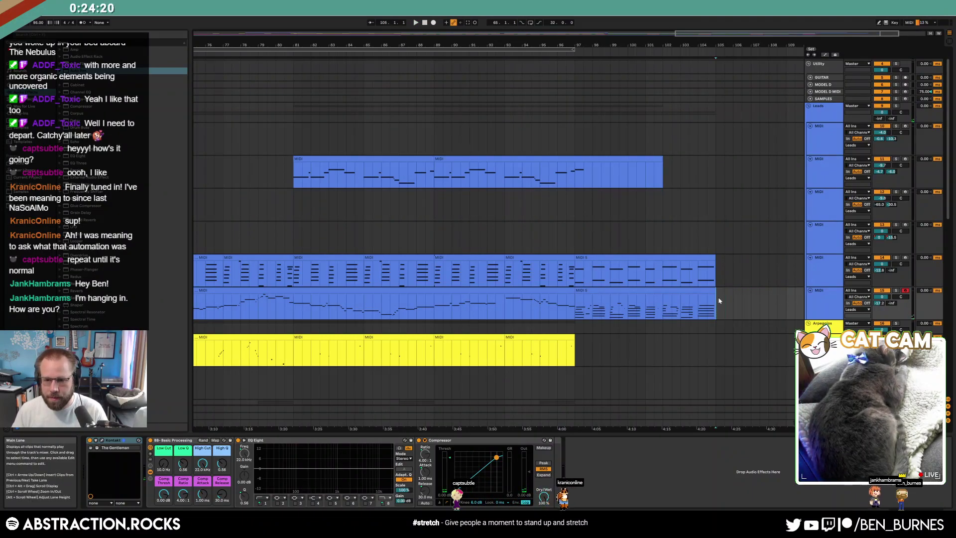
key("F9")
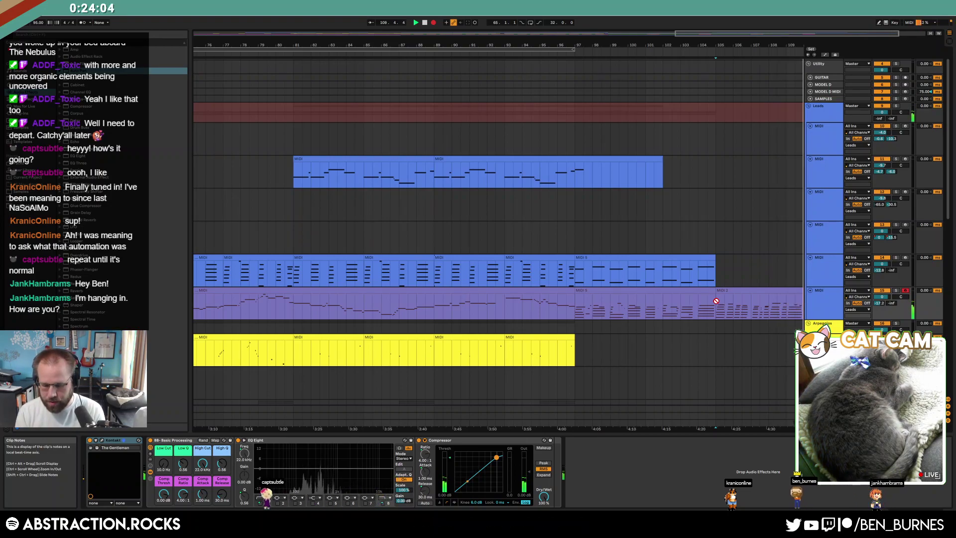
key("space")
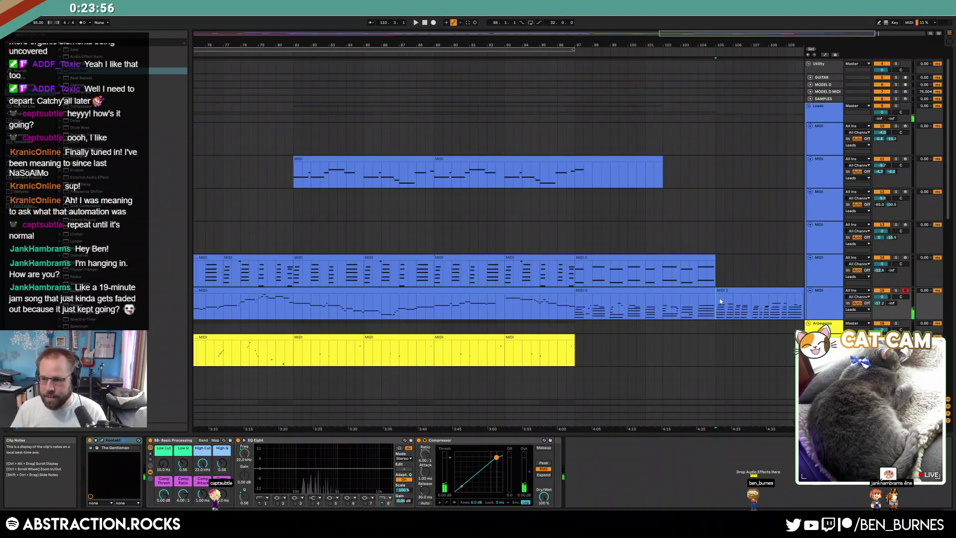
left_click(722, 295)
key("Delete")
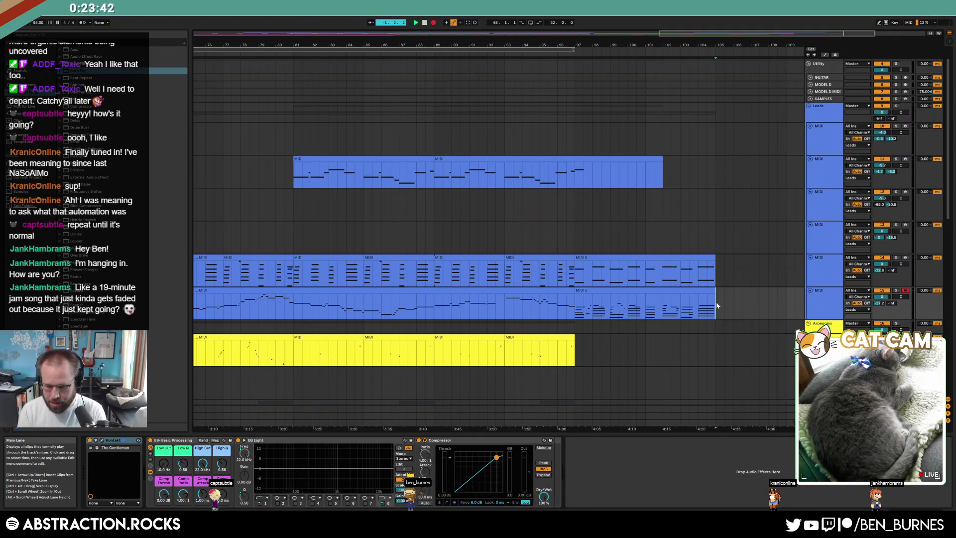
Record a rolled chord on the last Leads track from bar 105 to about bar 106 and open the recorded clip.
key("space")
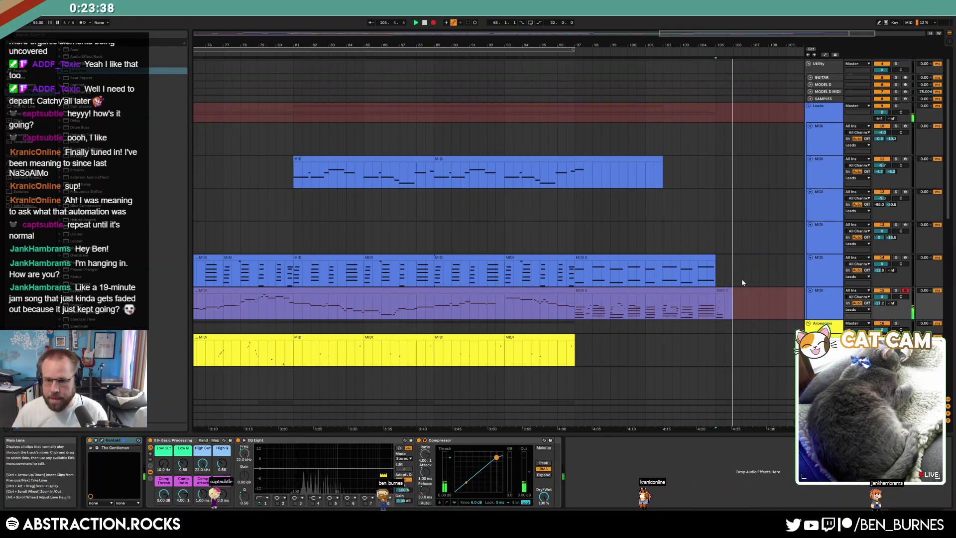
key("space")
double_click(726, 290)
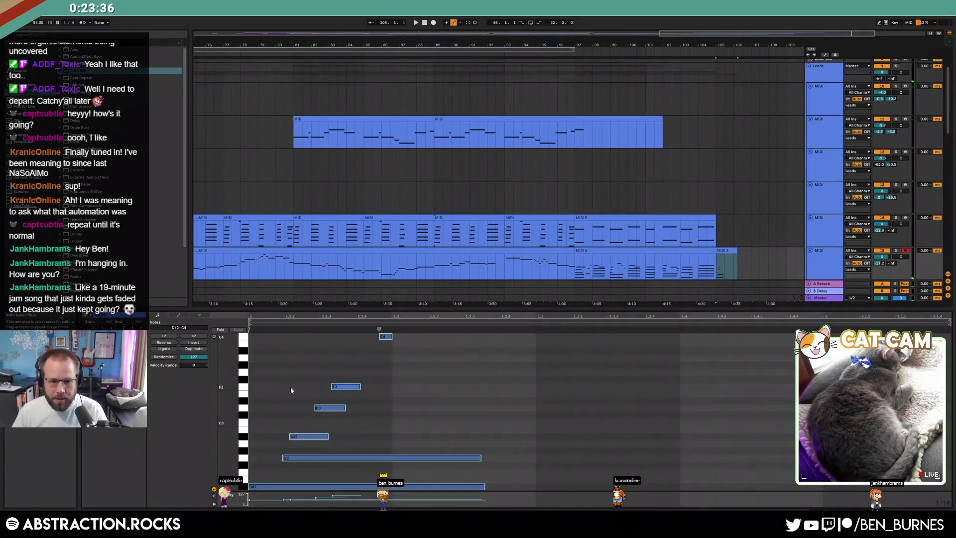
Shift the A#2 note slightly later and the C4 note slightly earlier, and lengthen all the chord's notes into a long sustain.
left_click(291, 391)
mouse_move(316, 367)
left_mouse_down()
mouse_move(331, 411)
mouse_move(316, 440)
left_mouse_up()
left_click(383, 344)
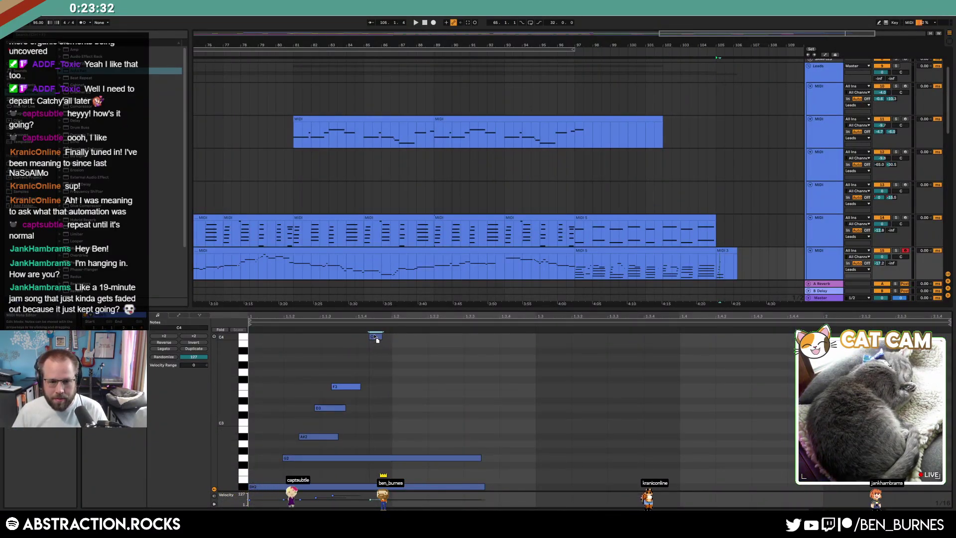
left_click_drag(319, 445, 678, 349)
left_click_drag(466, 450, 823, 450)
mouse_move(608, 446)
left_mouse_down()
mouse_move(713, 338)
mouse_move(892, 344)
left_mouse_up()
left_click(726, 361)
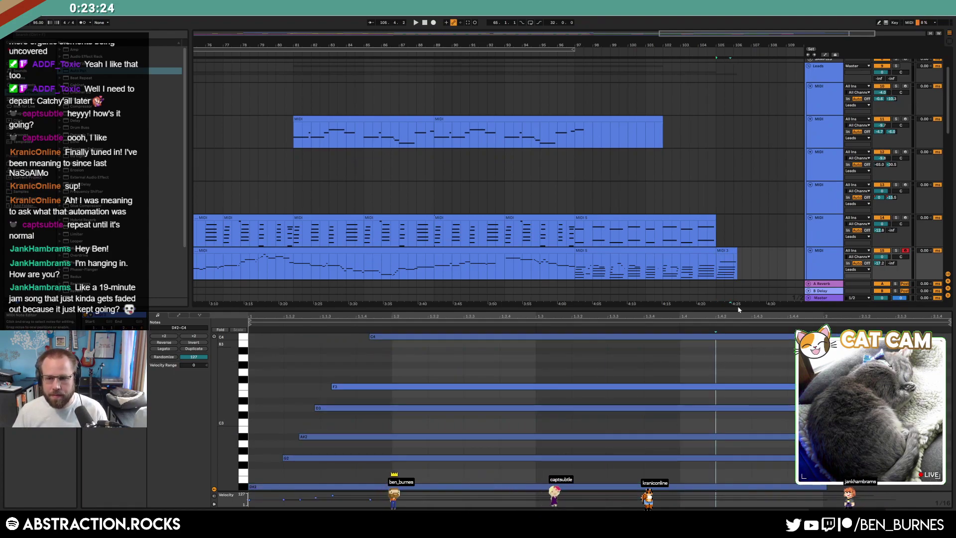
Extend the end of the recorded chord clip at bar 105 to make room for the lengthened notes.
left_click(735, 250)
double_click(736, 250)
key("shift+Tab")
key("shift+Tab")
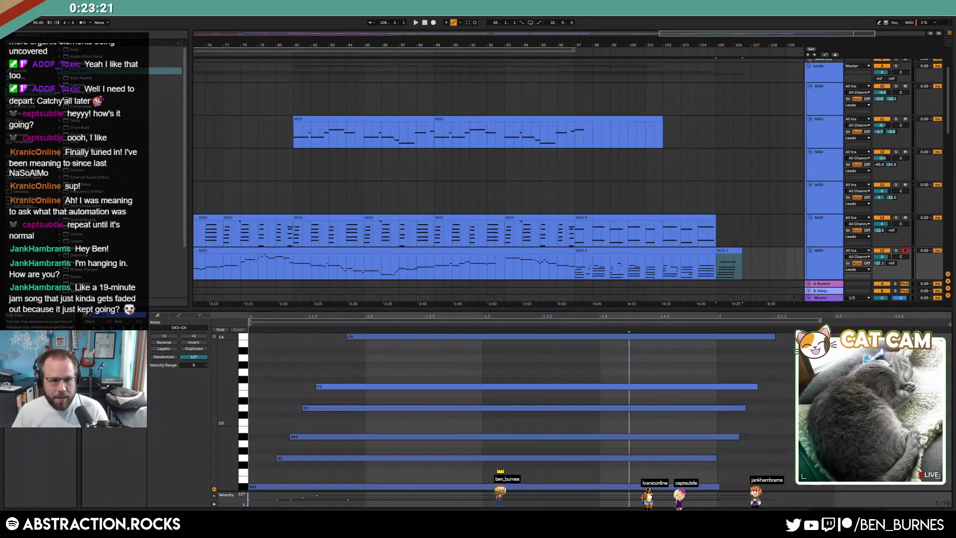
Redraw the recorded clip's MIDI controller envelope flat at its lowest value across the clip.
left_click(178, 315)
left_click(165, 328)
left_click(165, 333)
left_click(195, 329)
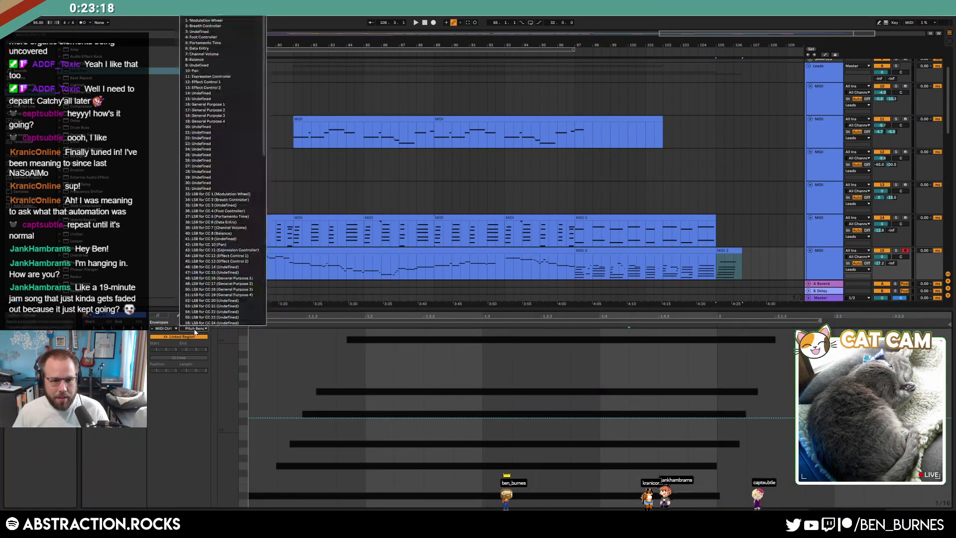
left_click(227, 294)
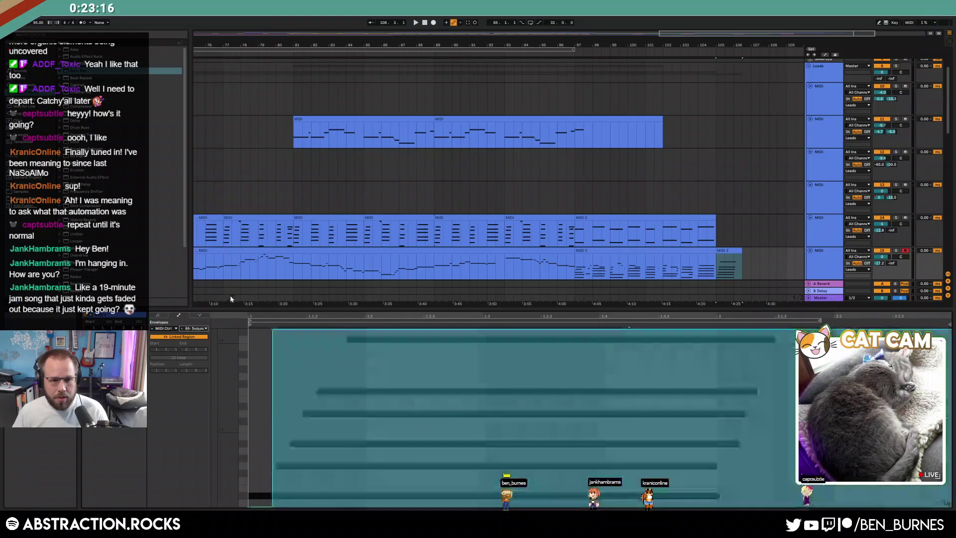
left_click_drag(253, 504, 941, 506)
key("b")
key("shift+Tab")
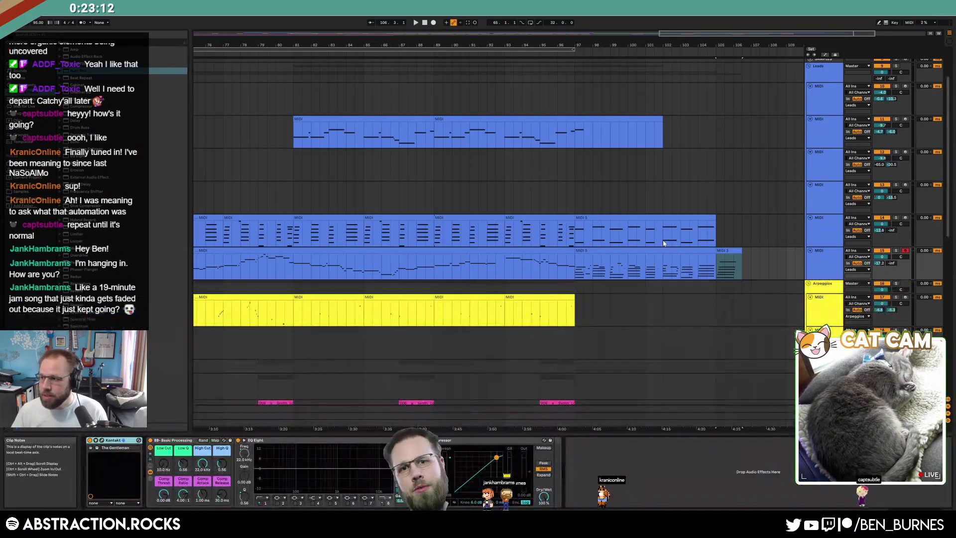
Copy the chord at bar 103 on the fifth Leads track and paste it at bar 105.
scroll(697, 269, "down", 3, "ctrl")
scroll(702, 277, "down", 2)
scroll(704, 266, "down", 2)
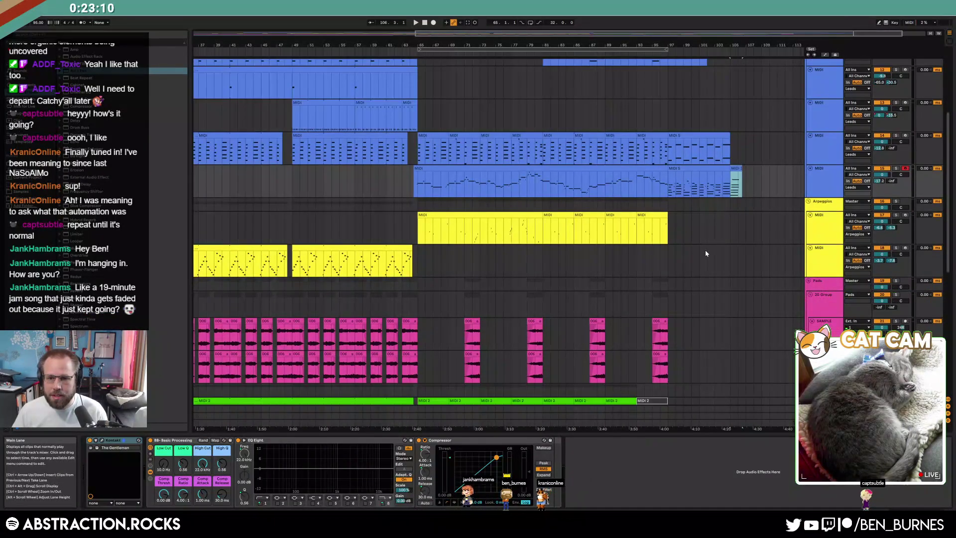
scroll(720, 270, "down", 3)
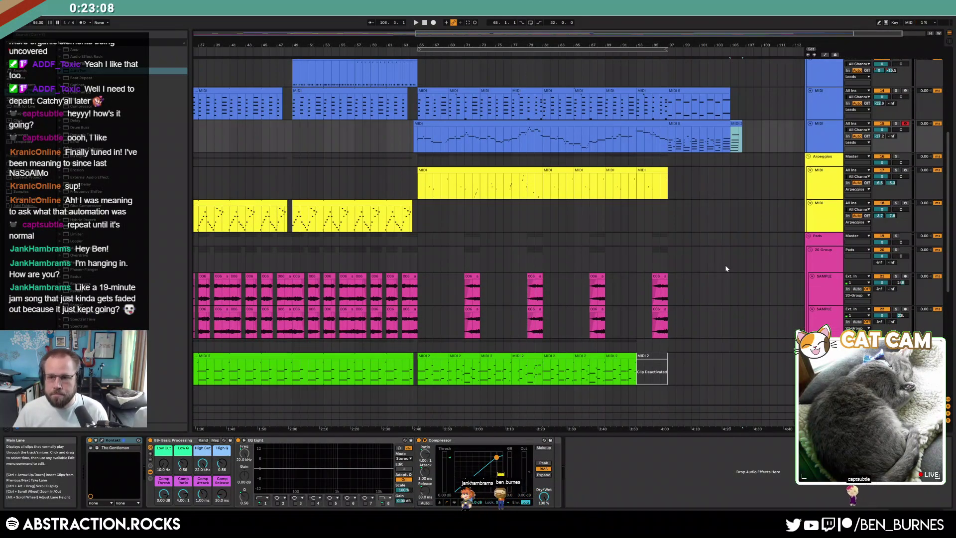
scroll(727, 269, "up", 10)
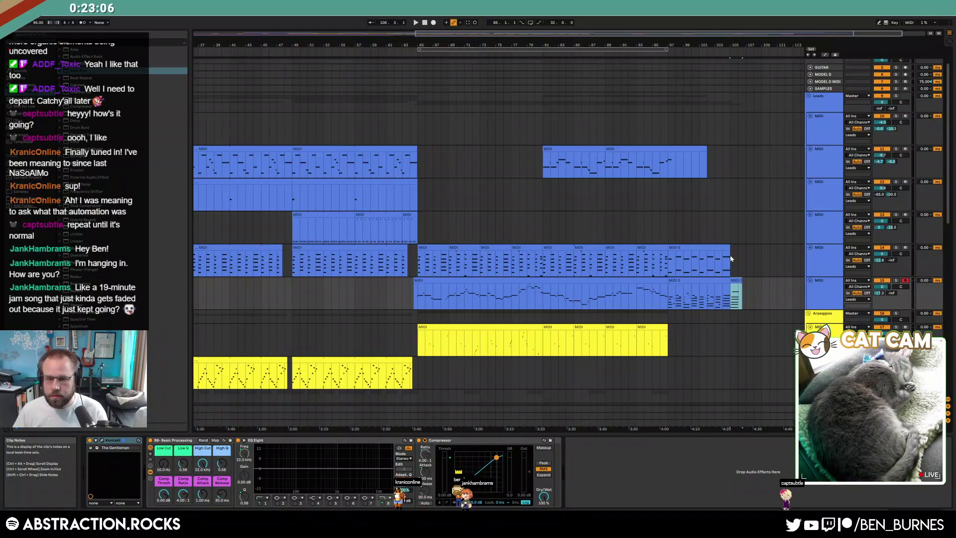
scroll(731, 256, "up", 5, "ctrl")
left_click_drag(649, 261, 685, 269)
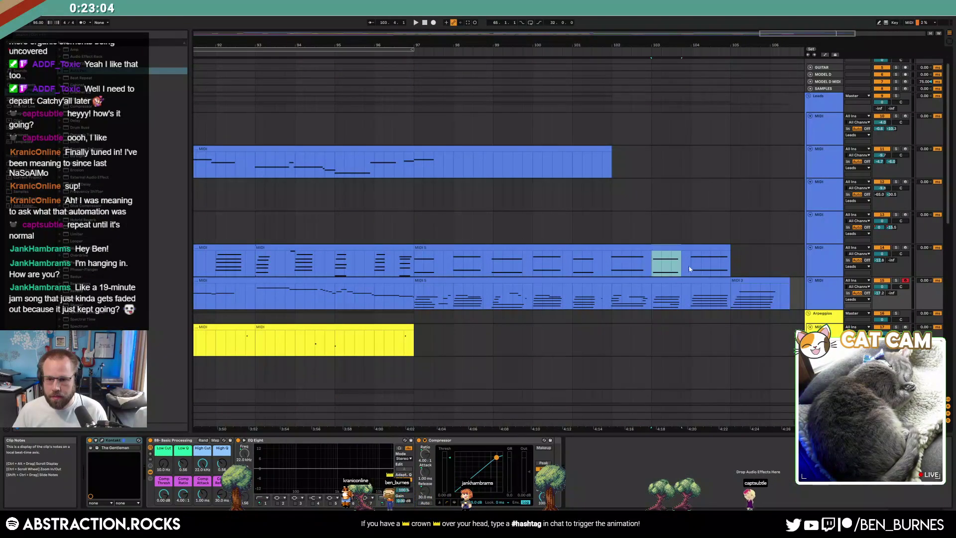
key("ctrl+c")
left_click(732, 263)
key("ctrl+v")
Quantize the D# and F note pairs in the fifth Leads track's clip between bars 97 and 105.
double_click(476, 247)
left_click_drag(438, 364, 448, 487)
key("ctrl+u")
left_click_drag(364, 359, 375, 475)
key("ctrl+u")
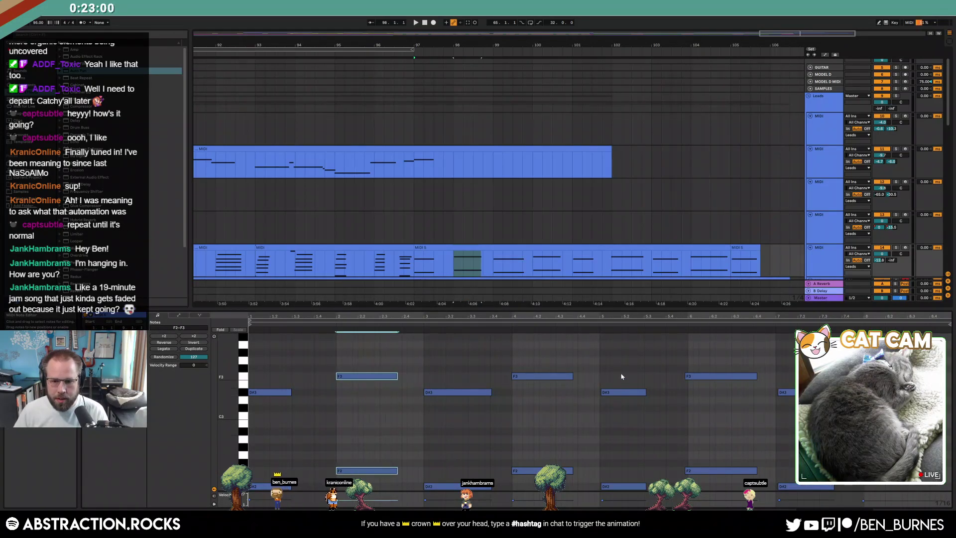
left_click_drag(622, 377, 627, 489)
key("ctrl+u")
left_click_drag(703, 346, 710, 502)
key("ctrl+u")
left_click_drag(807, 368, 814, 429)
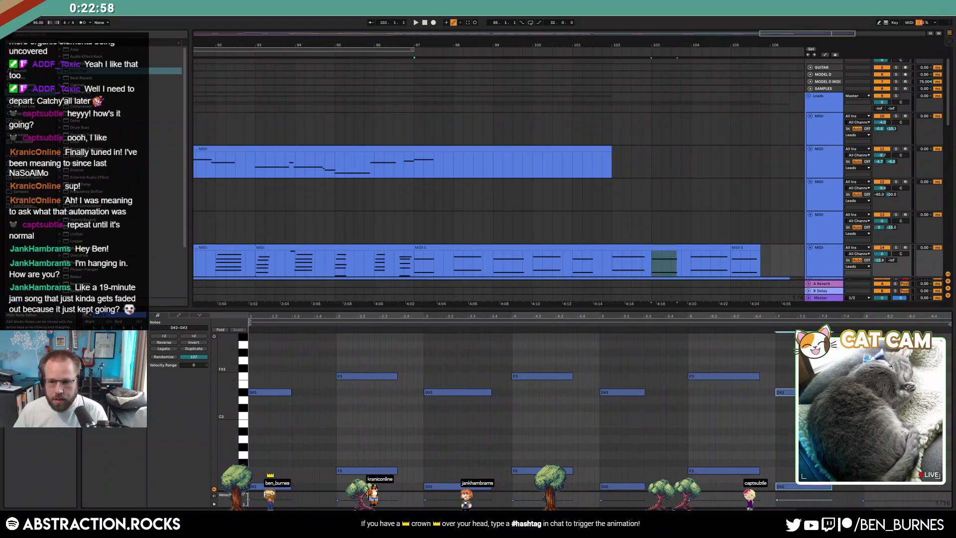
left_click_drag(891, 355, 896, 485)
key("ctrl+u")
left_click(751, 249)
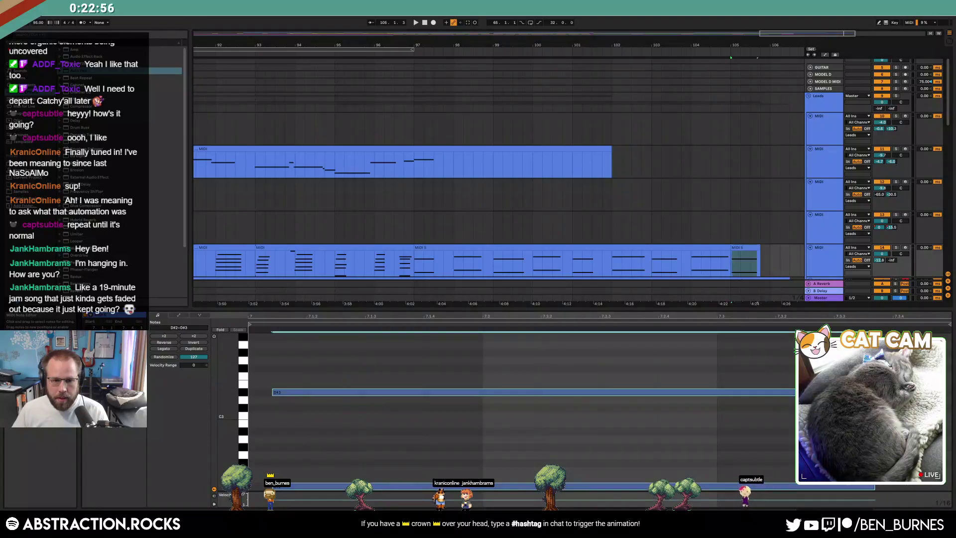
key("shift+Tab")
Return the playback position to the start of the song and play the whole arrangement.
scroll(617, 215, "down", 3)
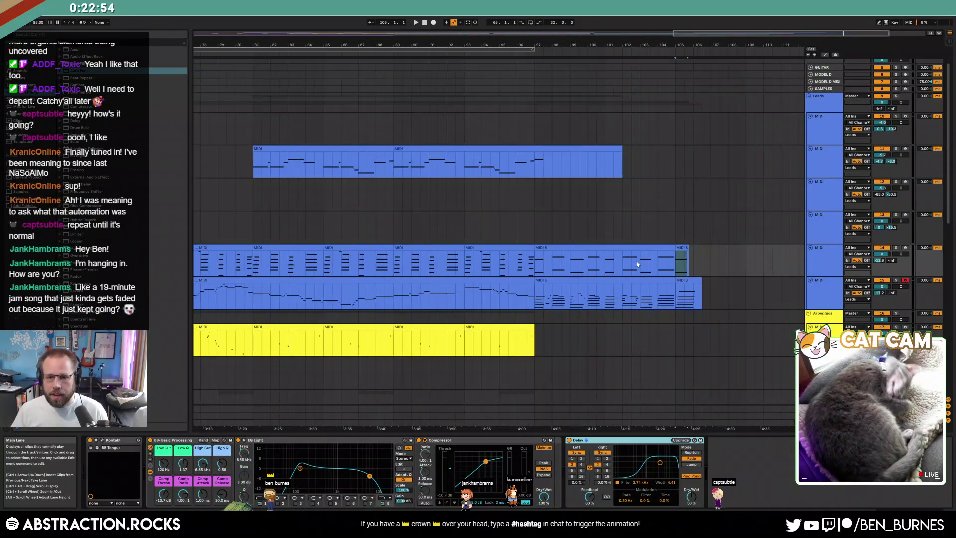
scroll(480, 172, "down", 5)
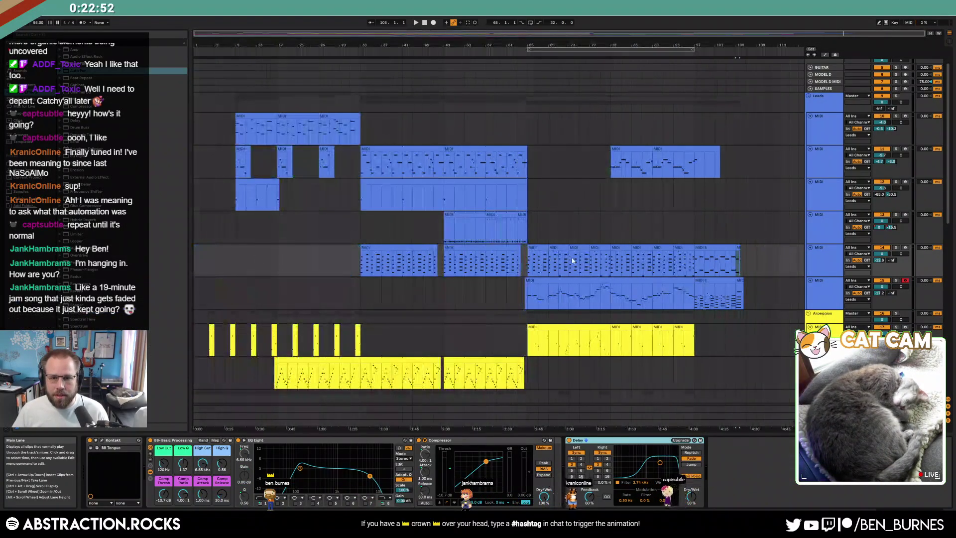
key("shift+Tab")
key("shift+Tab")
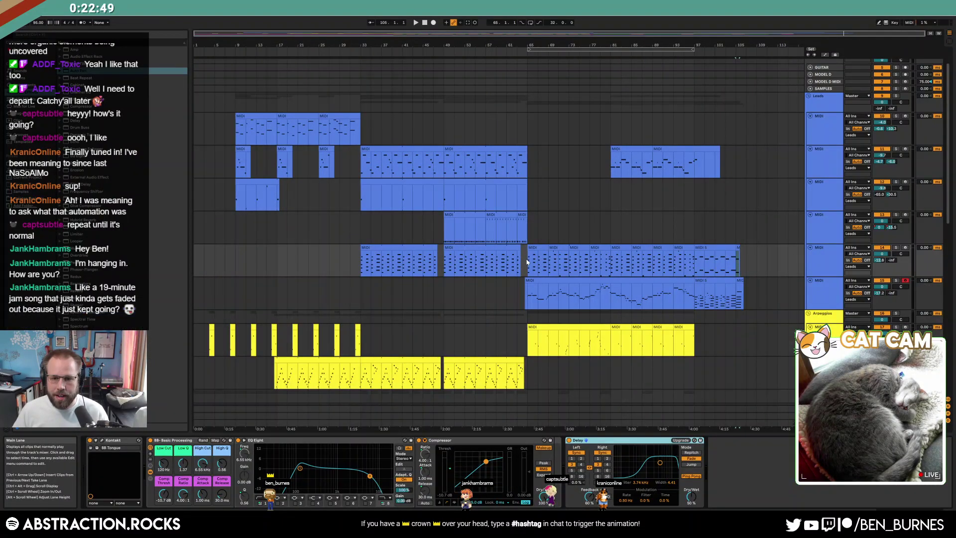
left_click_drag(527, 263, 693, 301)
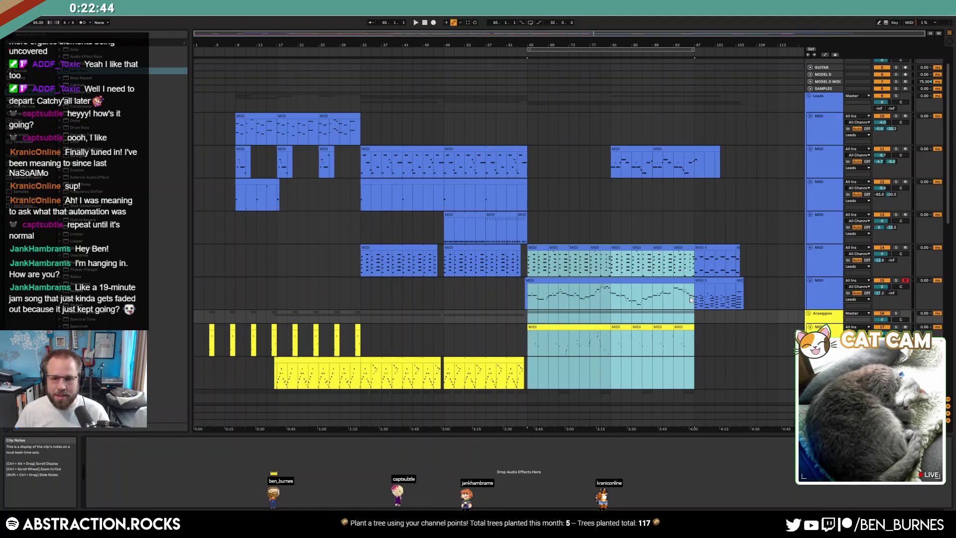
left_click(528, 259)
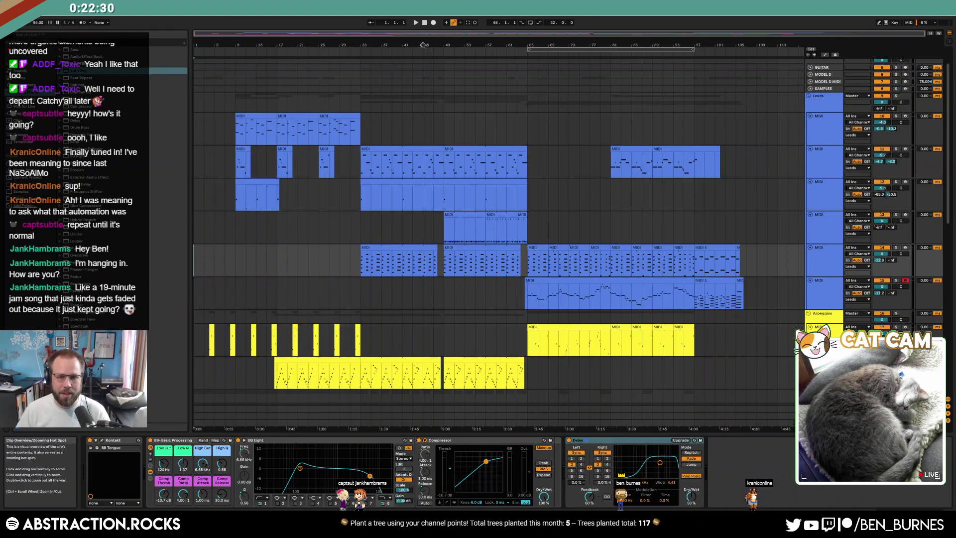
left_click_drag(439, 199, 714, 374)
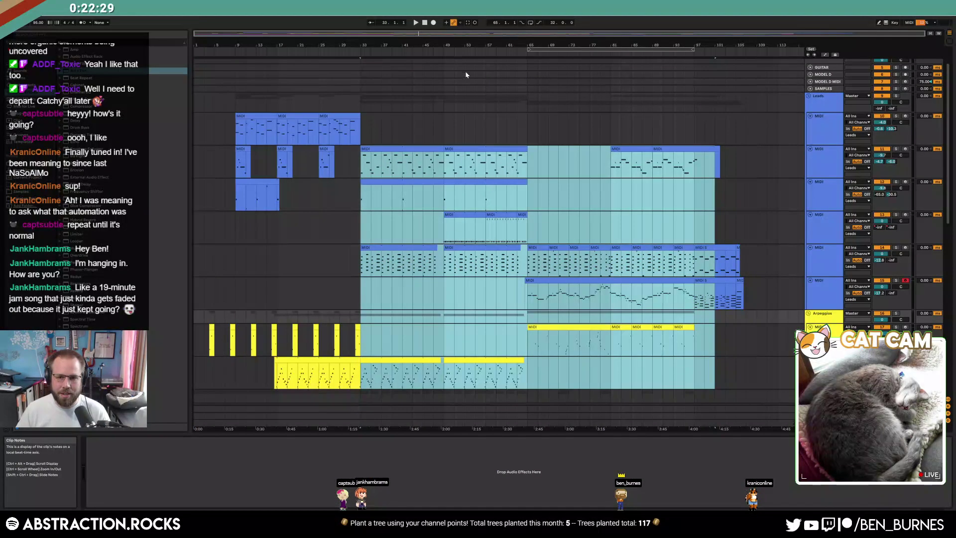
left_click(426, 22)
key("space")
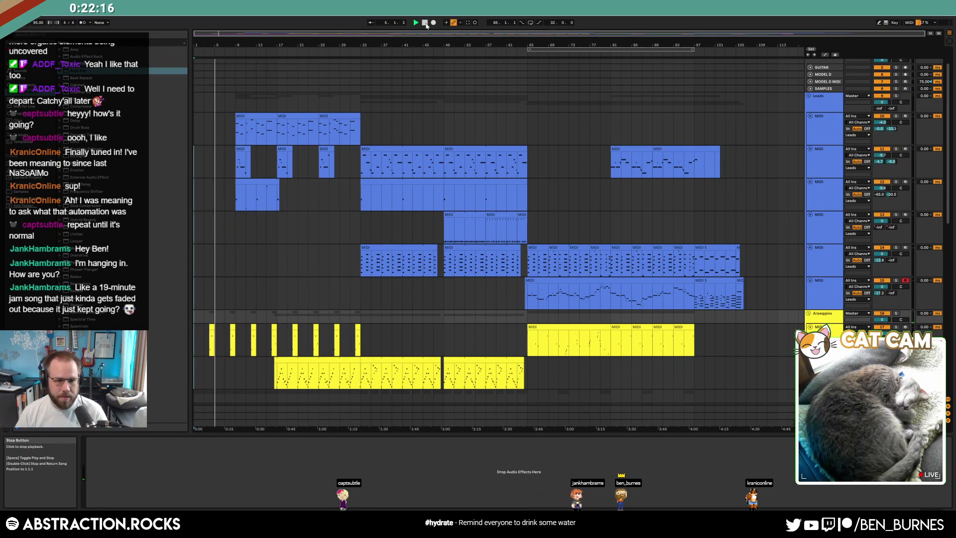
Delete the unused tracks below the Ambiences MIDI track at the end of the arrangement.
scroll(360, 331, "down", 5)
scroll(360, 332, "down", 8)
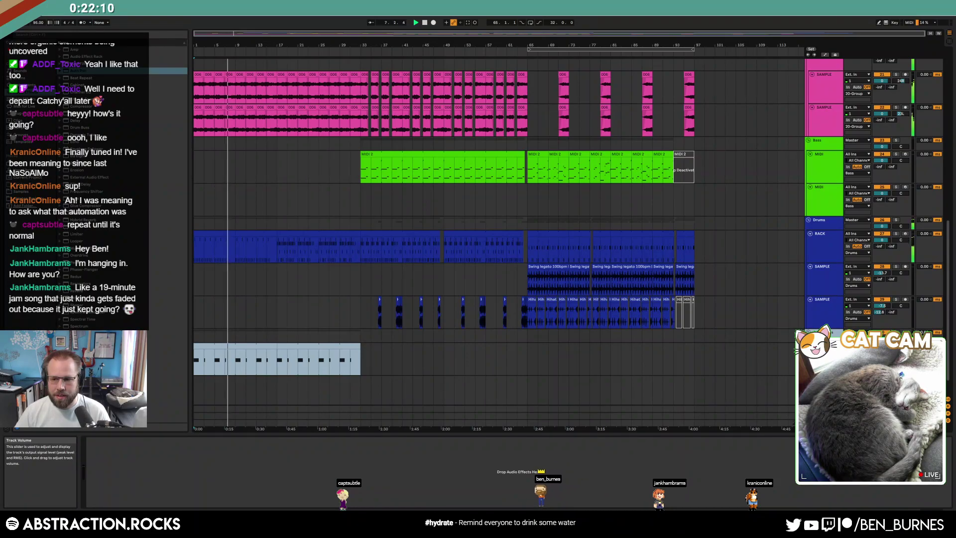
left_click(824, 382)
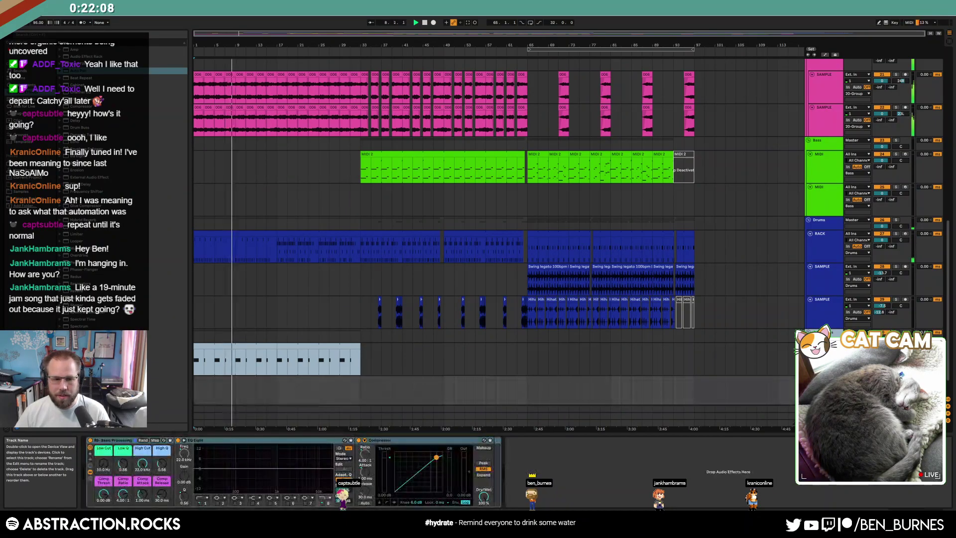
key("Delete")
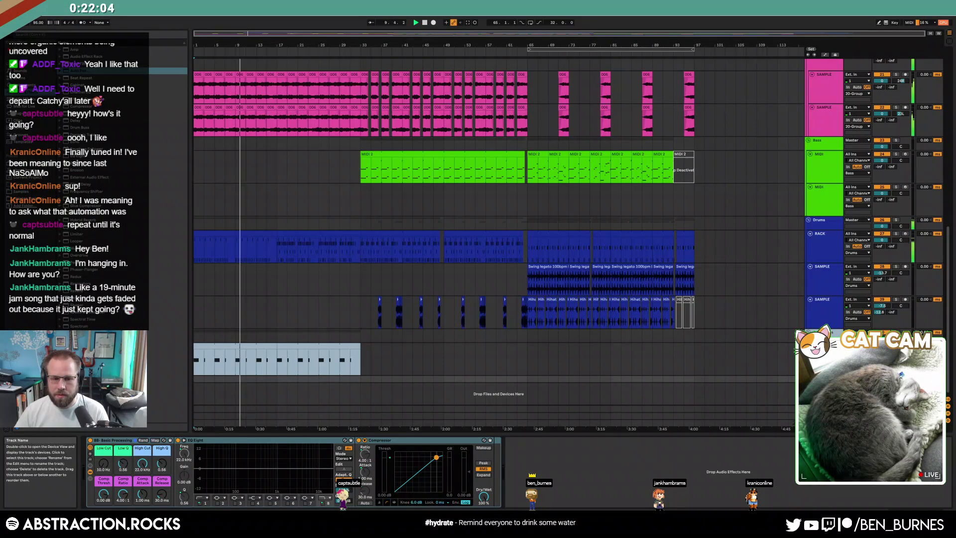
key("Delete")
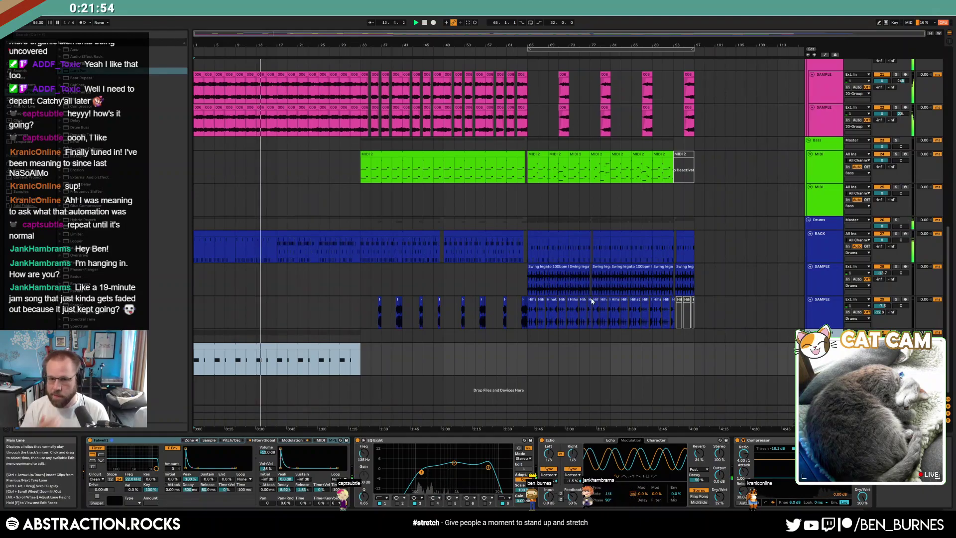
Lower the Hi-Hat1 note velocities in the drum rack clip at bar 9 and the Hi-Hat3 velocities in the clip at bar 17.
left_click(254, 244)
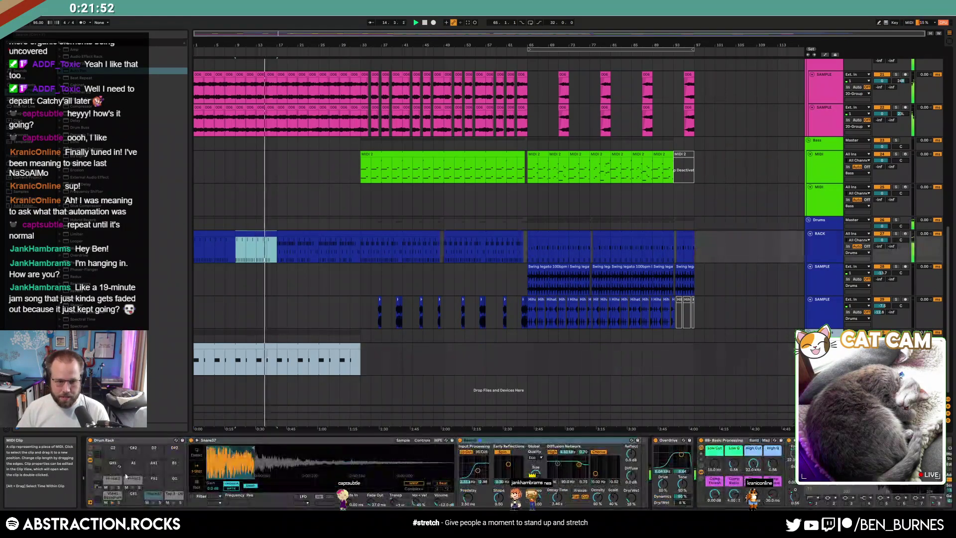
double_click(249, 232)
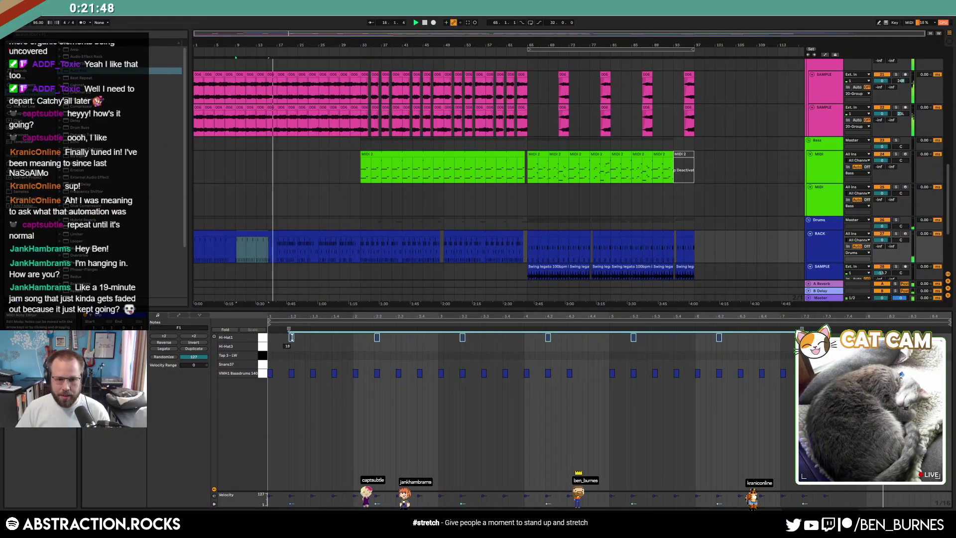
left_click(263, 346)
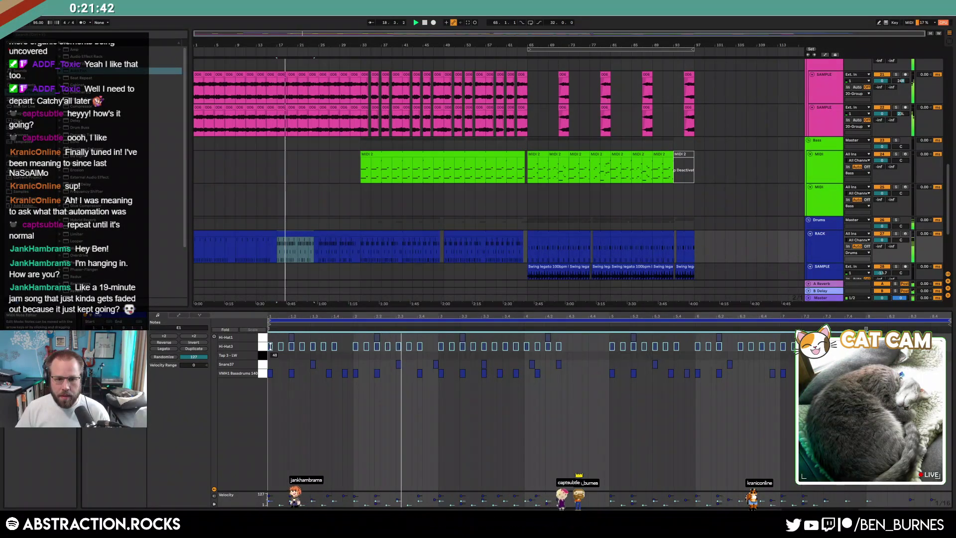
left_click(329, 233)
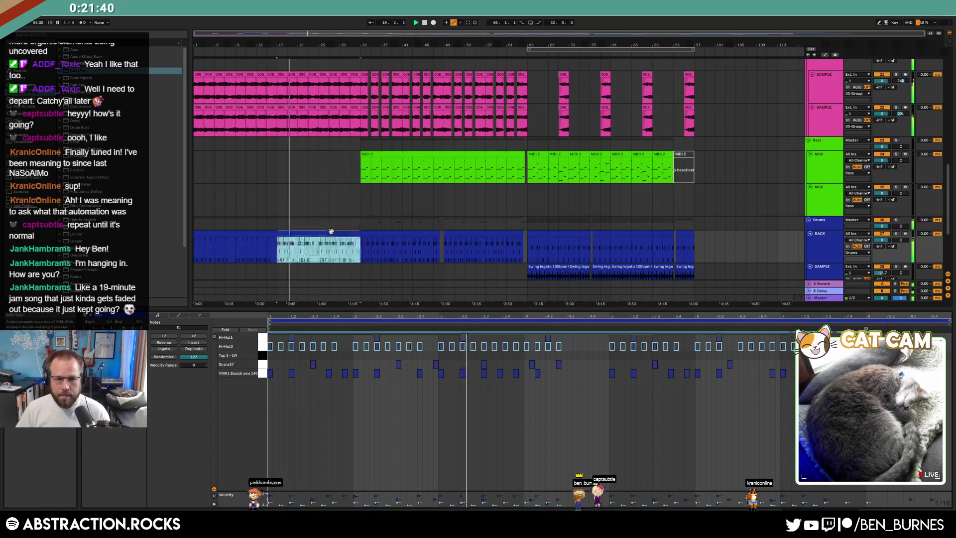
Lower the Hi-Hat1 and Hi-Hat3 note velocities in the drum rack clips at bars 33 and 49.
left_click(366, 234)
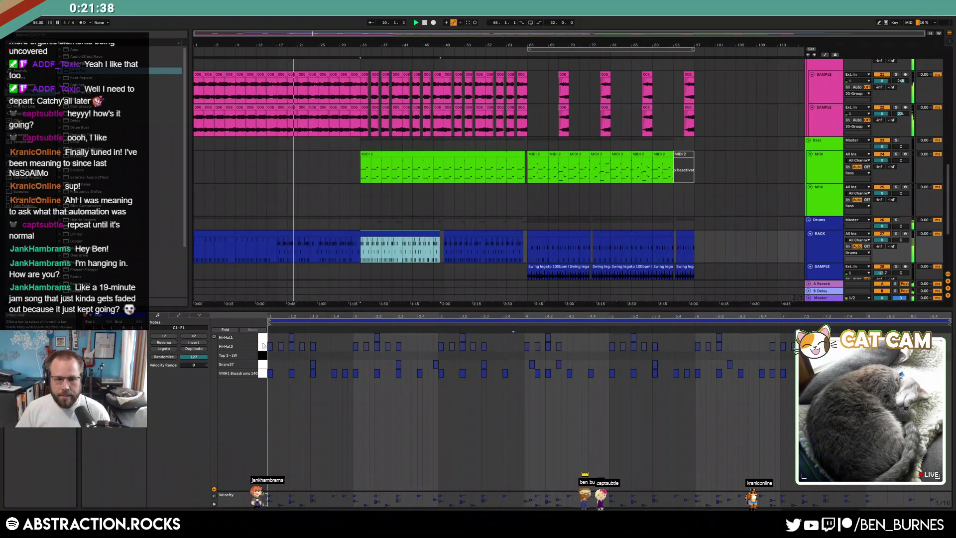
left_click_drag(262, 338, 263, 346)
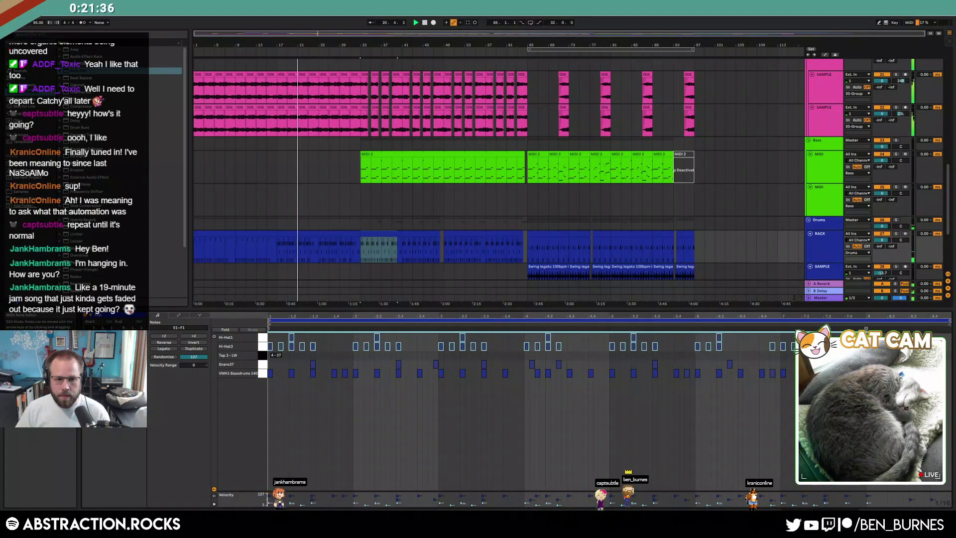
left_click(412, 235)
left_click(465, 235)
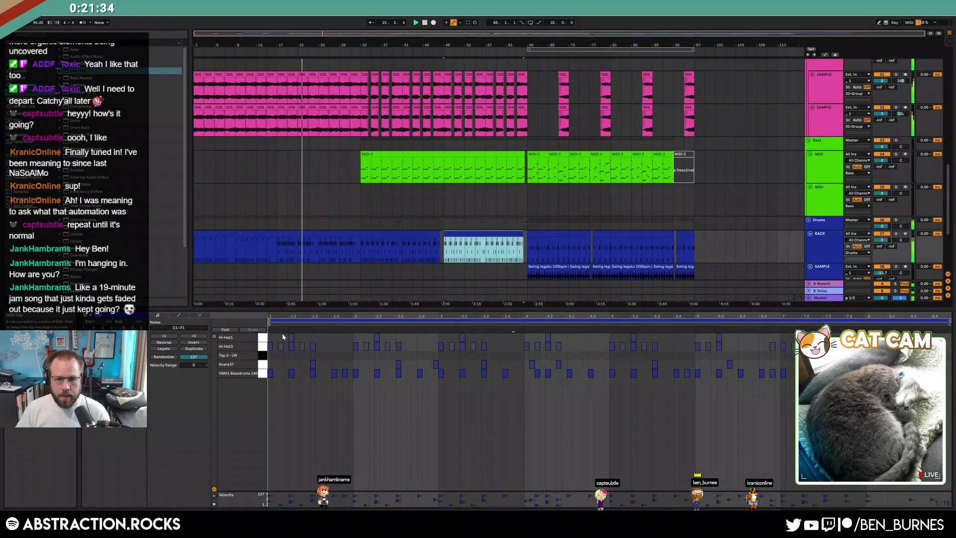
left_click(260, 348)
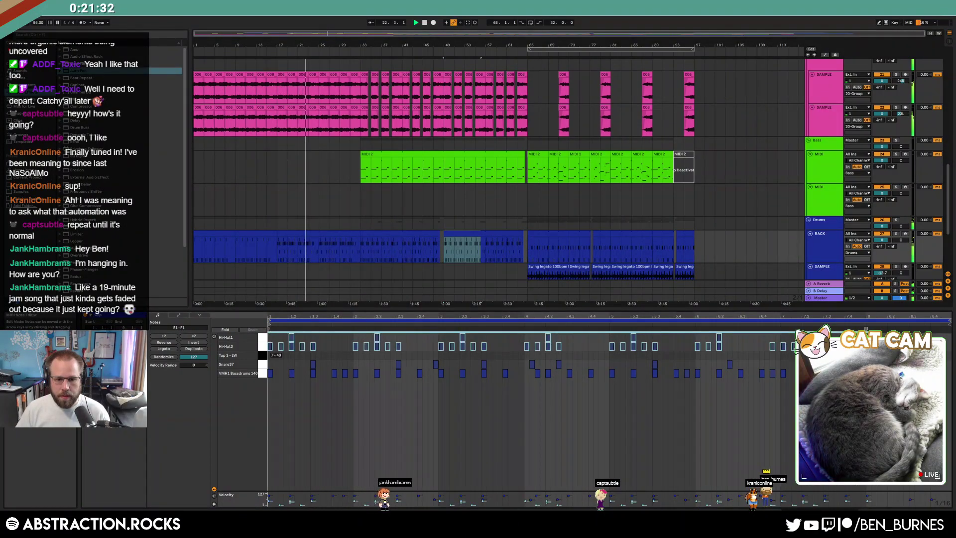
key("shift+Tab")
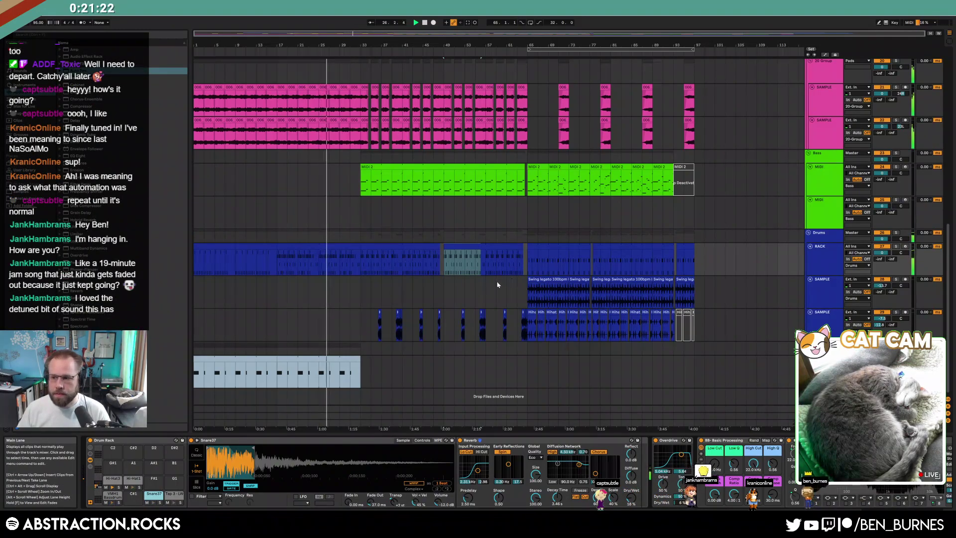
Review the bass, pad and arpeggio tracks while the song plays.
left_click(366, 214)
scroll(365, 214, "up", 2)
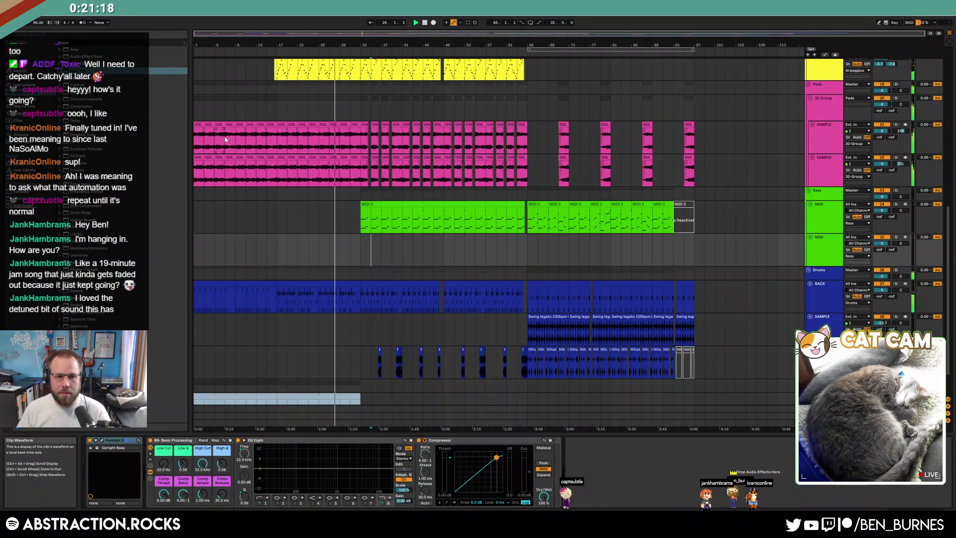
left_click_drag(224, 141, 187, 173)
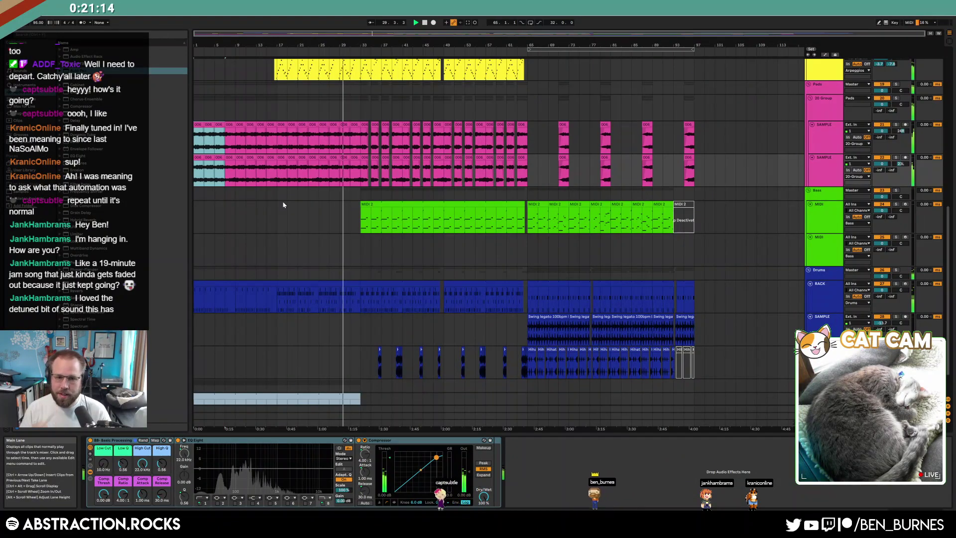
left_click(348, 228)
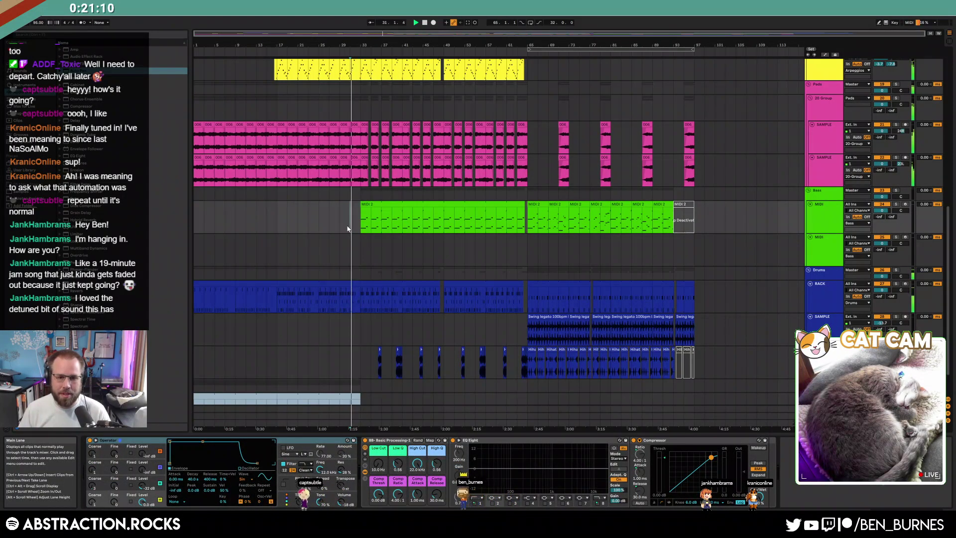
scroll(363, 232, "up", 4)
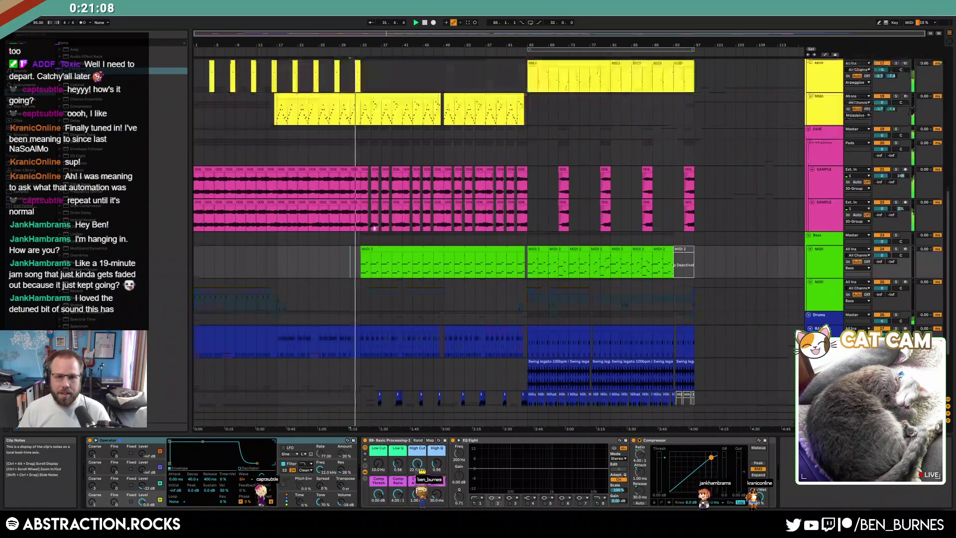
scroll(375, 238, "up", 1)
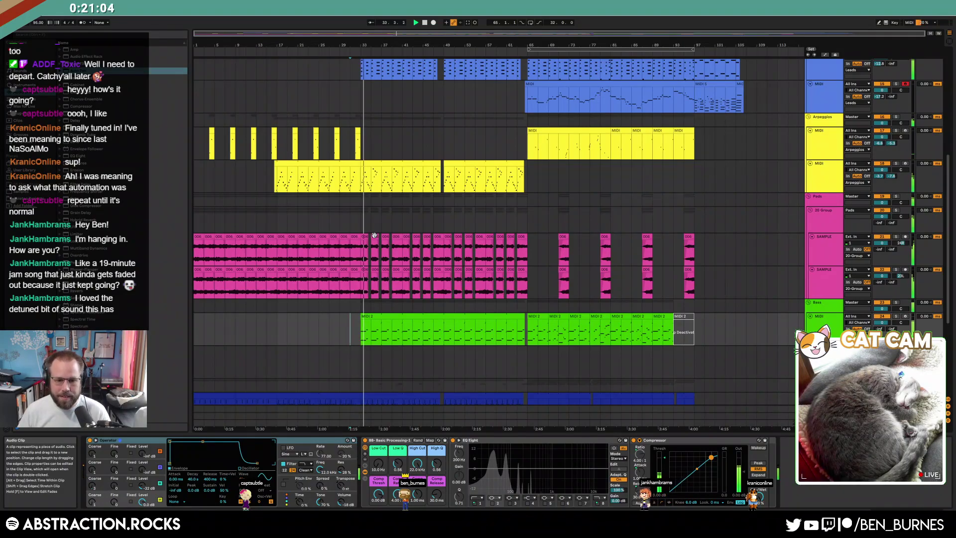
Delete the empty second MIDI track in the Bass group.
scroll(401, 242, "down", 2)
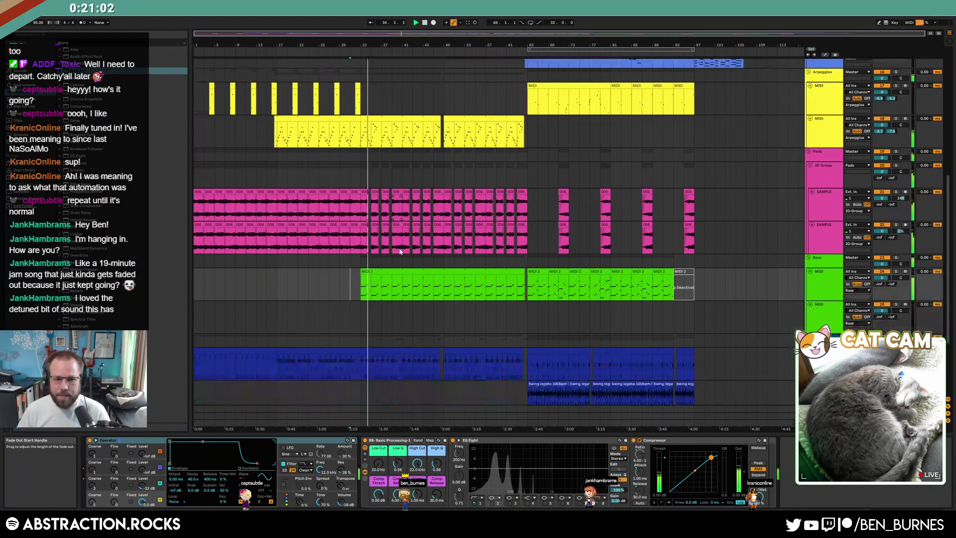
scroll(401, 249, "down", 3)
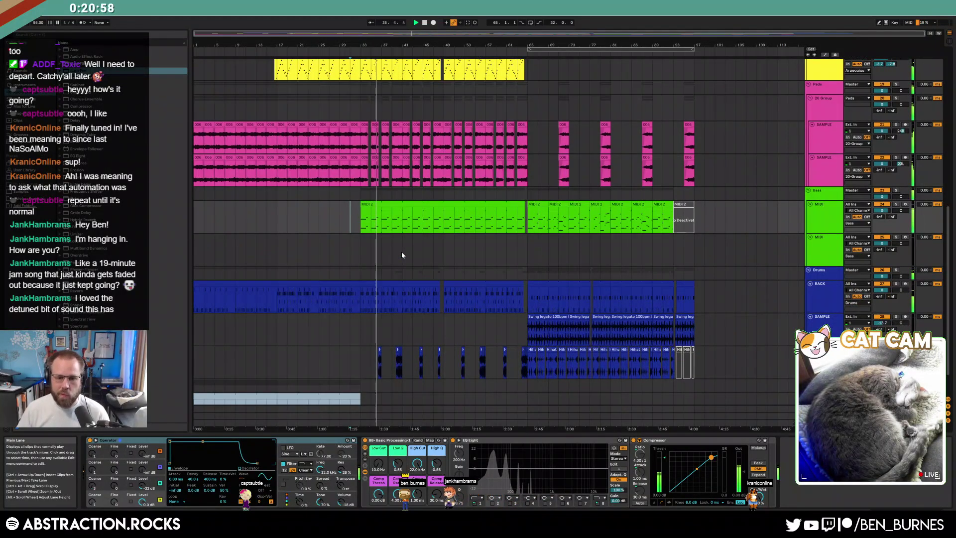
left_click(823, 241)
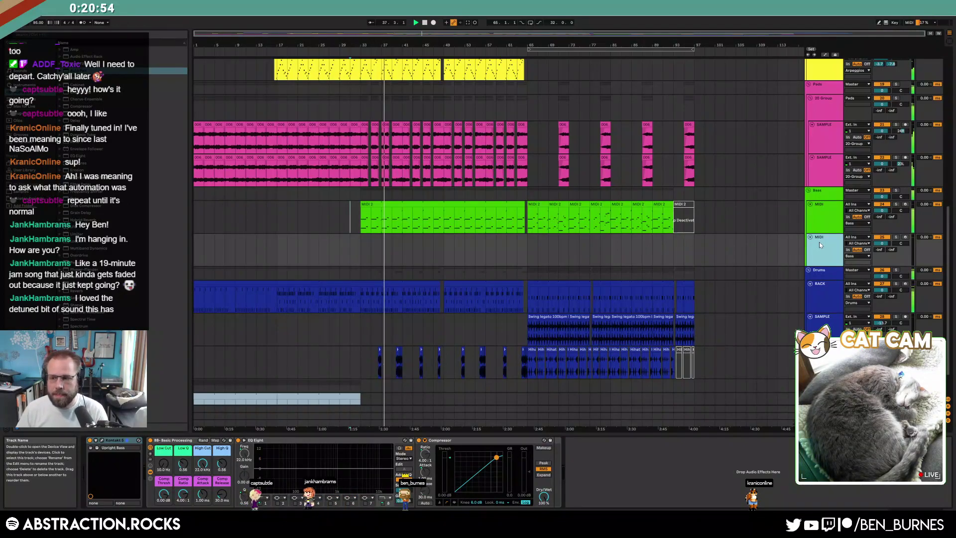
key("Delete")
Fold the RACK and two SAMPLE tracks in the Drums group and the Ambiences MIDI track.
left_click(820, 271)
left_click(819, 323, "shift")
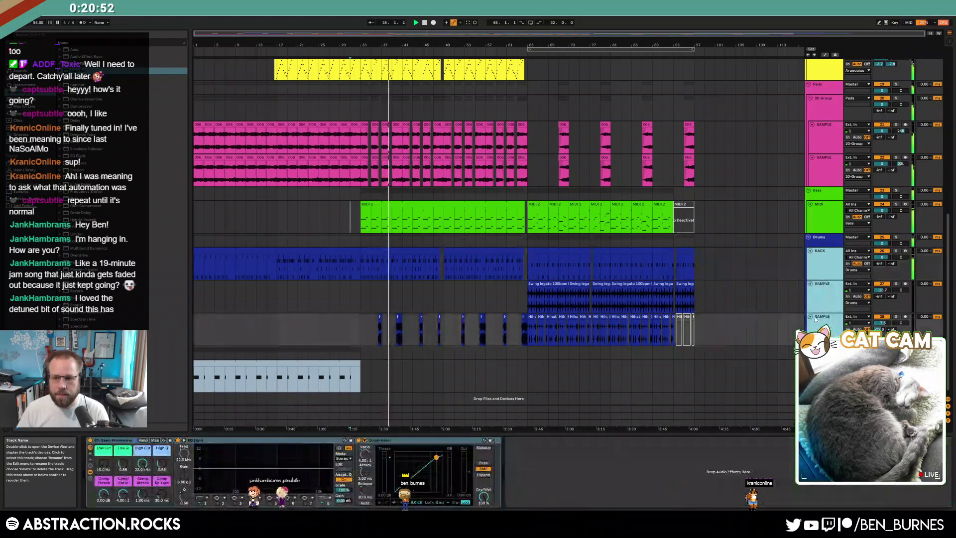
left_click(811, 317)
left_click(810, 286)
Fold the two SAMPLE tracks in the Pads group and the second Arpeggios track.
scroll(763, 303, "up", 3)
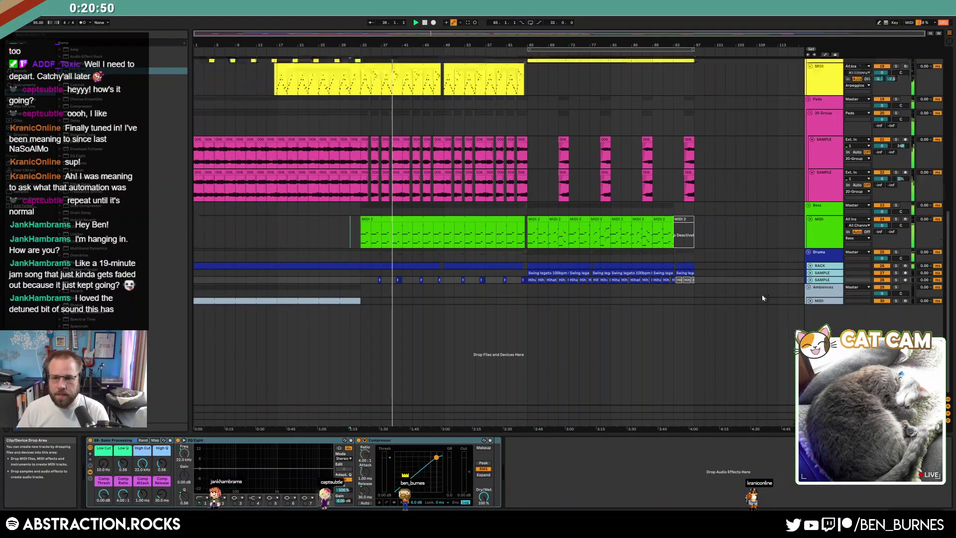
left_click(822, 226)
left_click(822, 194, "shift")
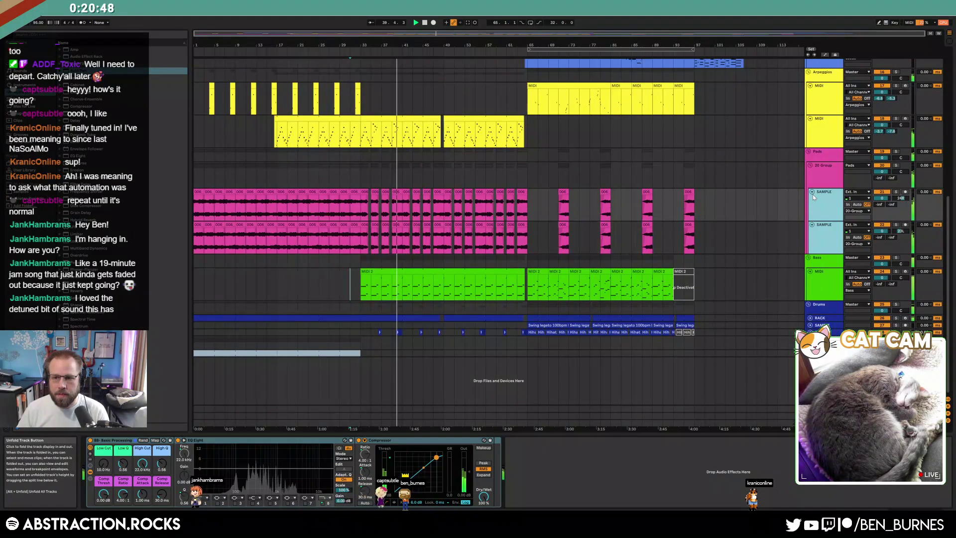
left_click(811, 192)
scroll(724, 250, "up", 3)
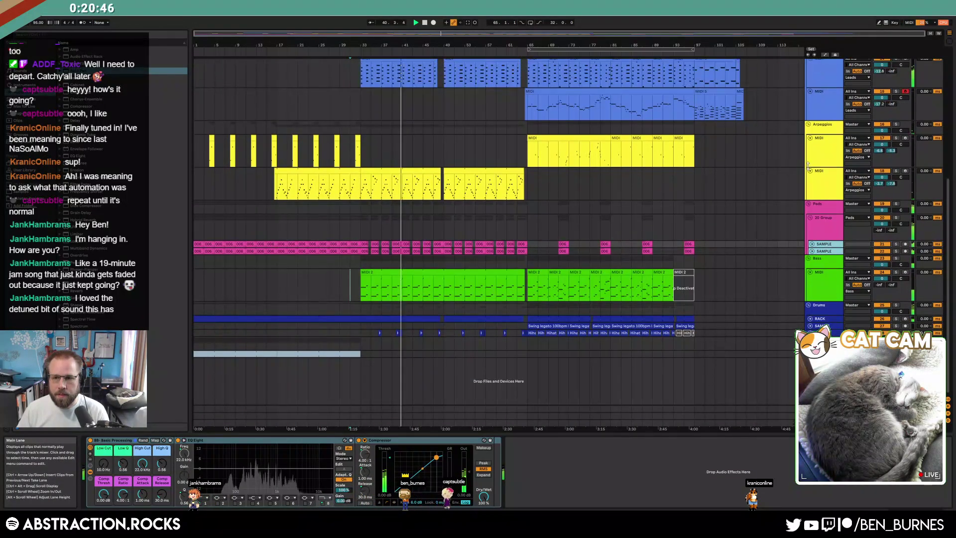
left_click(811, 173)
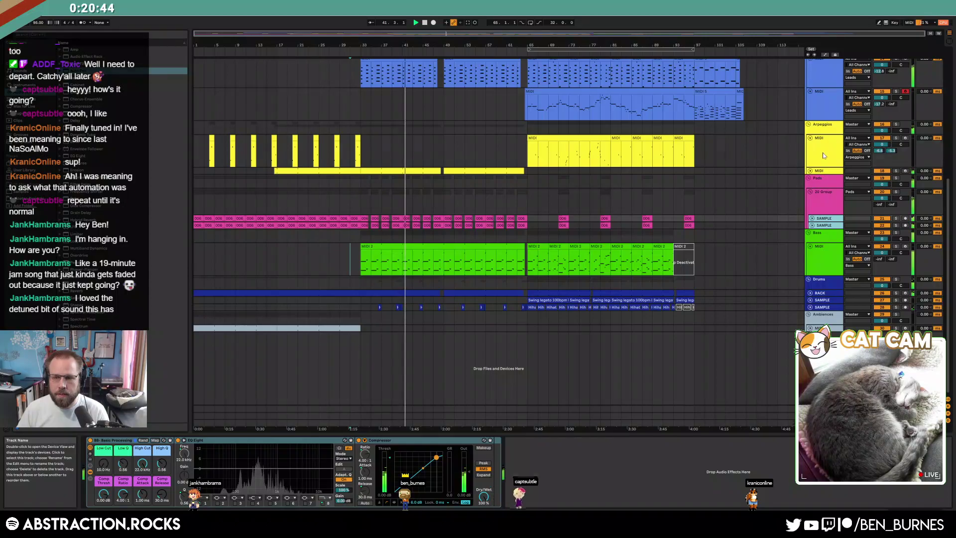
Delete the last three clips on the first Arpeggios track, spanning bars 85 to 97.
left_click(657, 136)
left_click(682, 138)
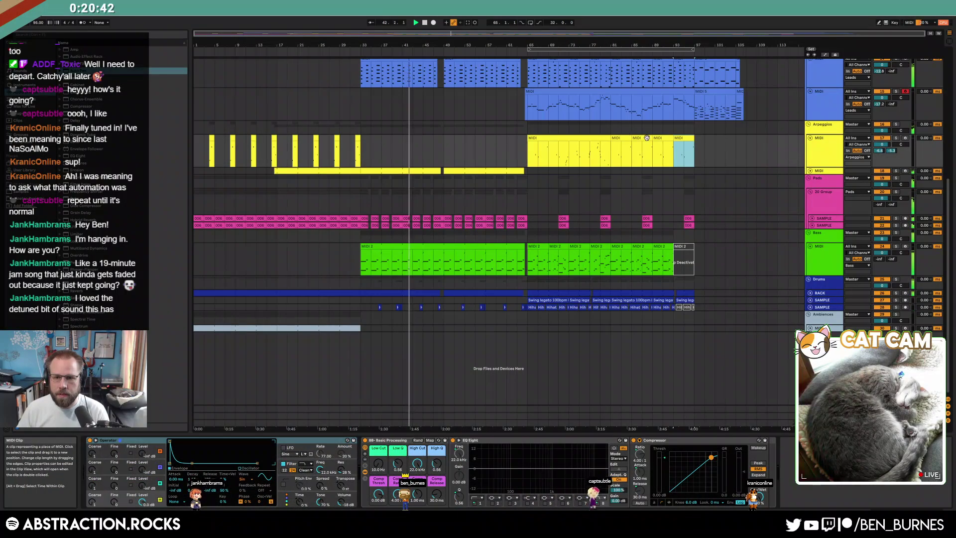
left_click(646, 138, "shift")
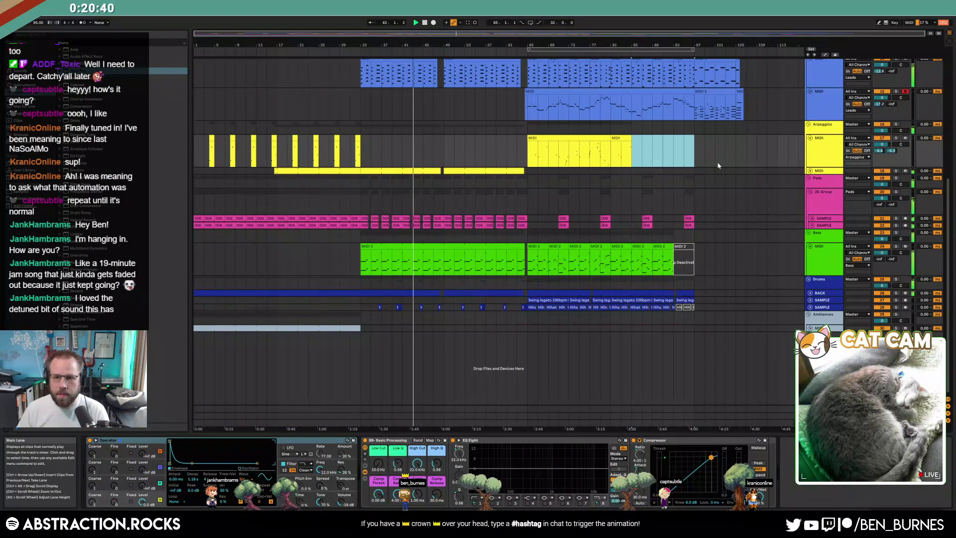
Unfold the second Arpeggios track and adjust its automation curve at the start of the clip beginning at bar 49.
scroll(750, 192, "up", 2)
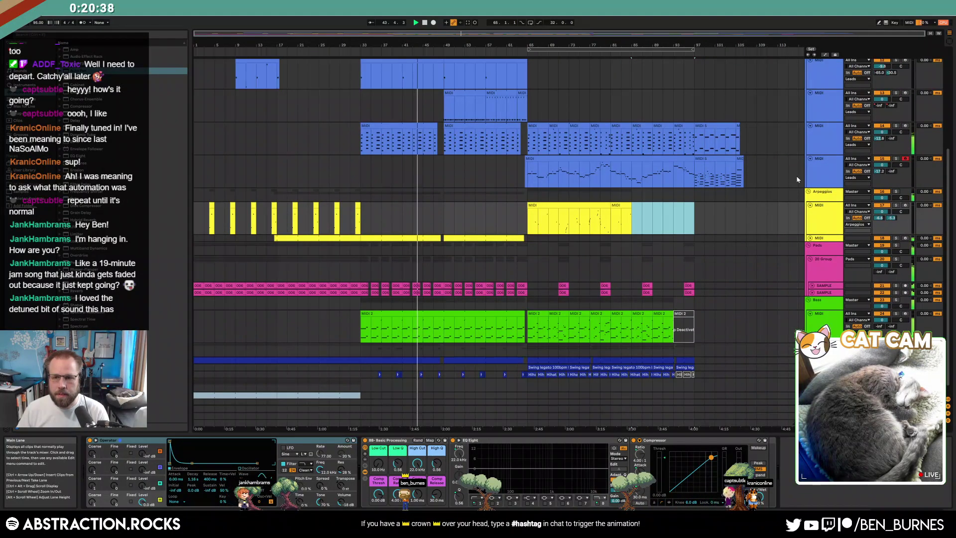
scroll(732, 192, "up", 3)
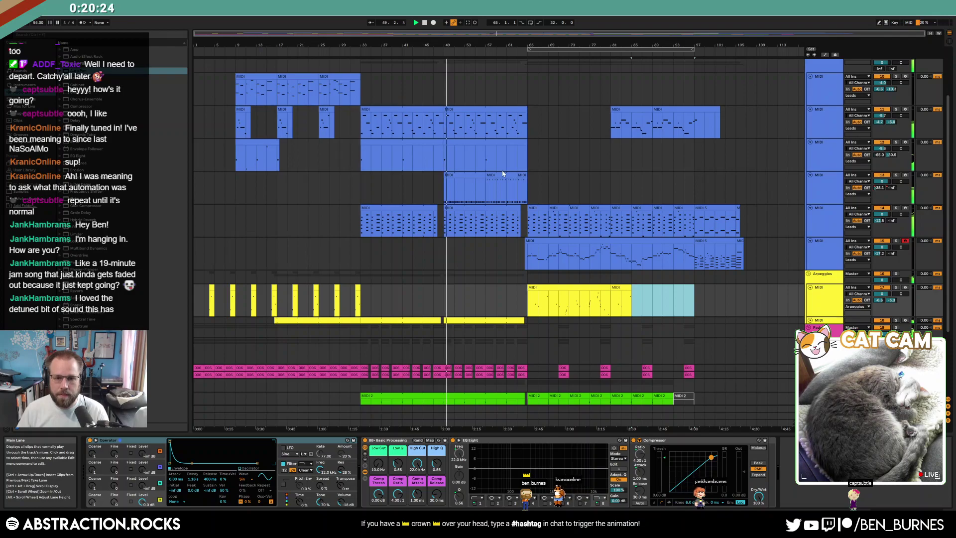
left_click(812, 320)
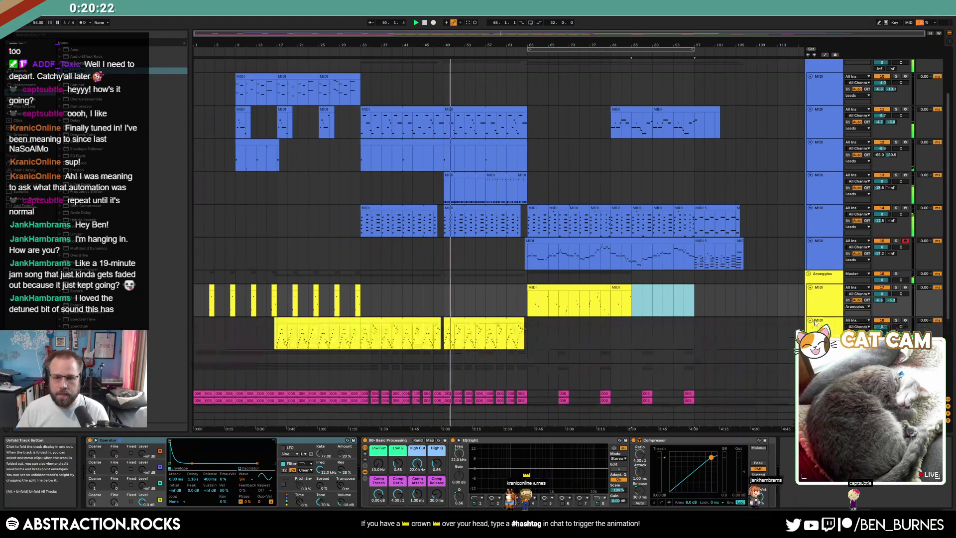
left_click(460, 328)
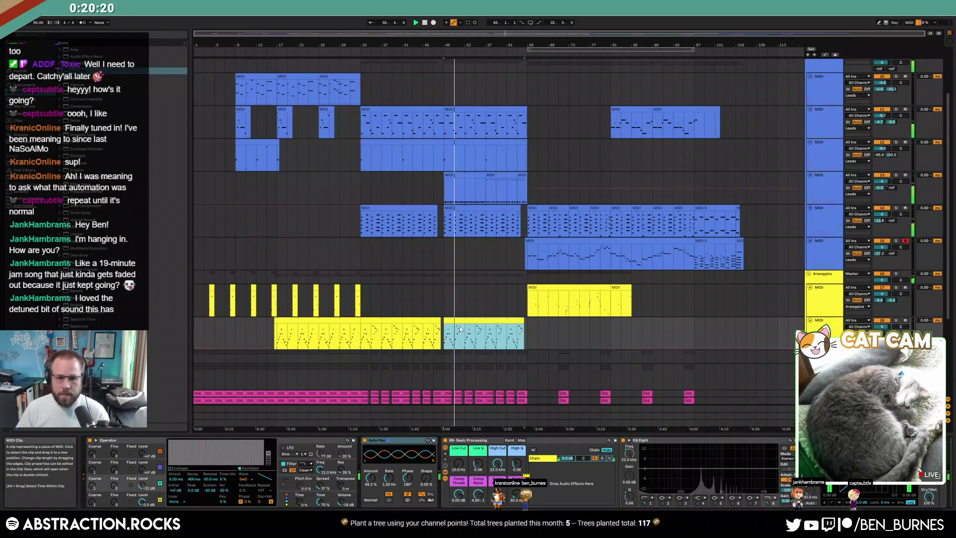
key("a")
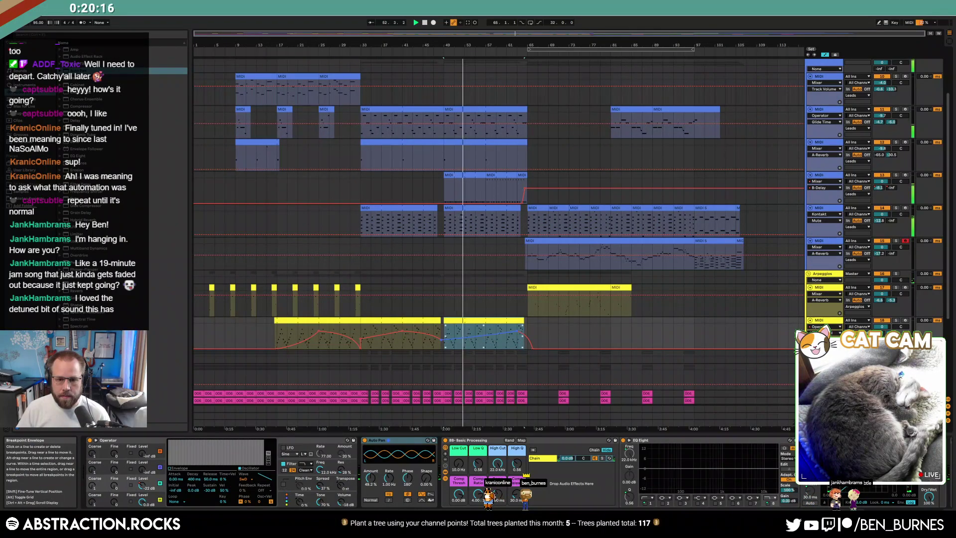
left_click(441, 342)
left_click_drag(442, 342, 481, 340)
scroll(529, 335, "up", 5)
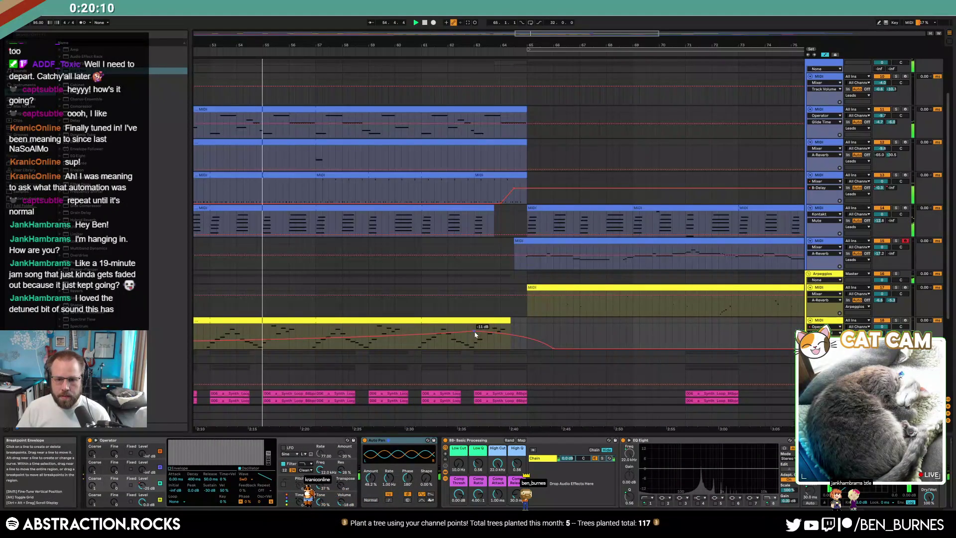
scroll(501, 337, "down", 5)
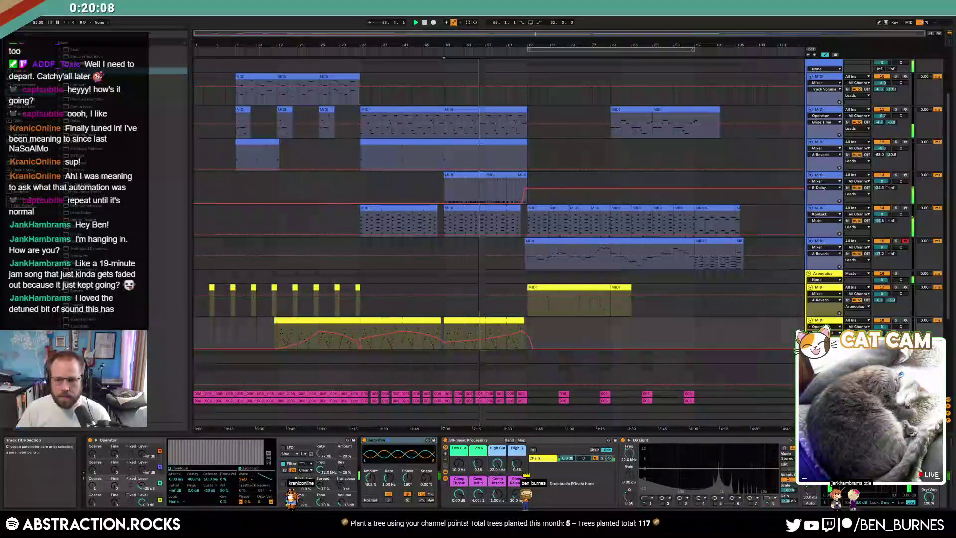
Add a breakpoint to the second Arpeggios track's mixer volume automation near the end of its last clip, then hide automation.
scroll(528, 337, "up", 5)
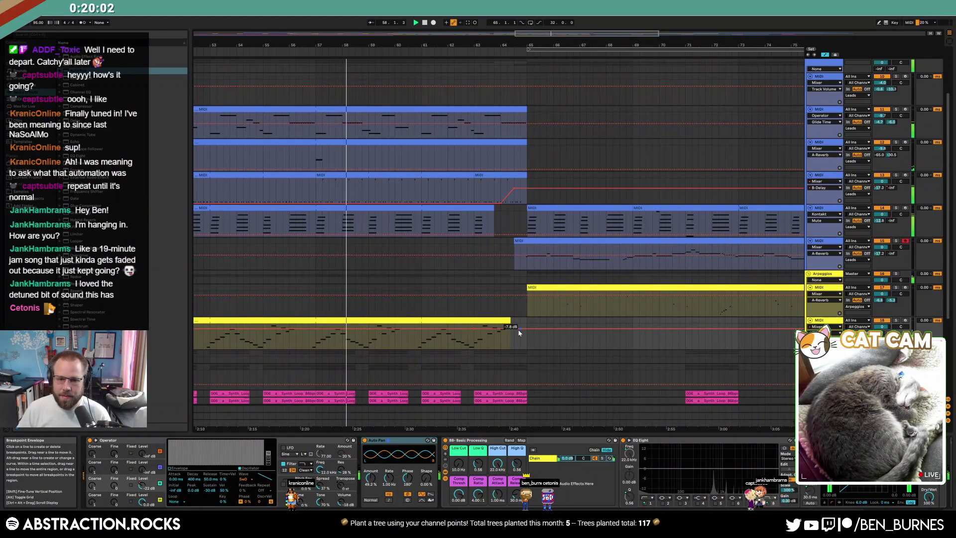
left_click(500, 328)
scroll(481, 340, "down", 3)
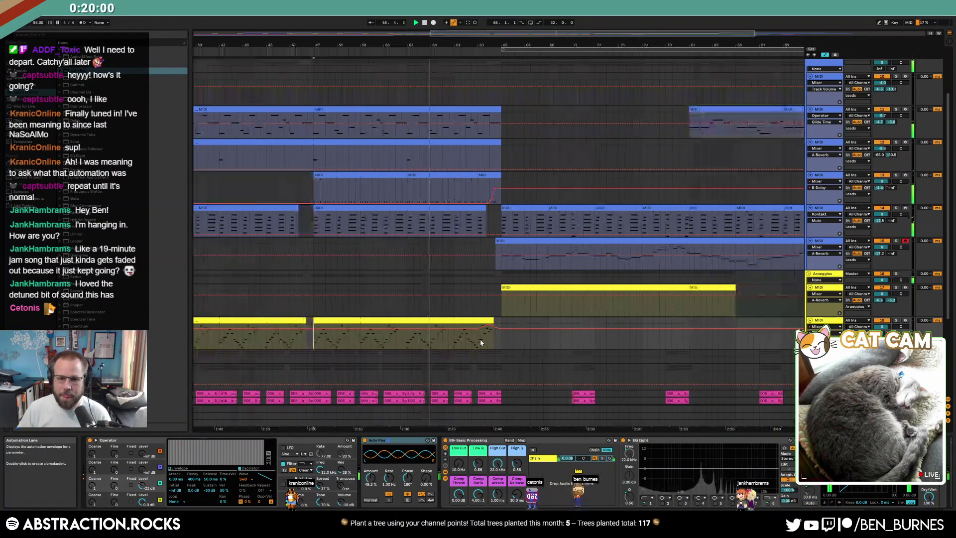
key("a")
Examine the B-Delay send automation and clip notes on the Leads track whose clips span bars 49 to 65.
left_click(449, 193)
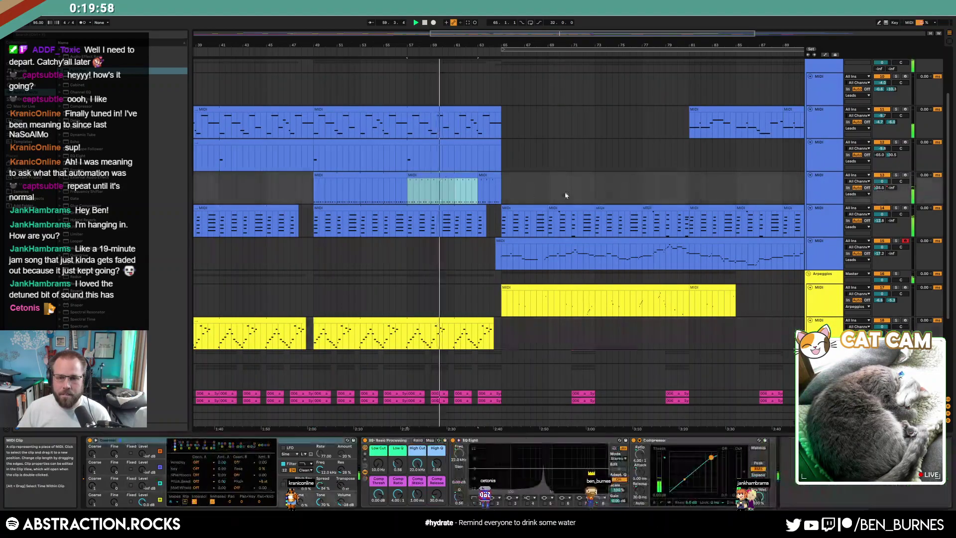
key("a")
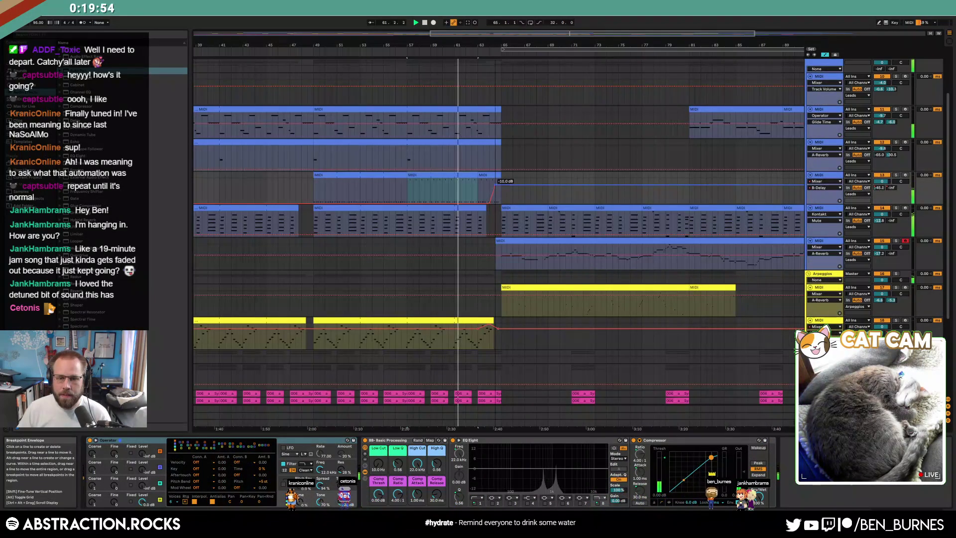
key("a")
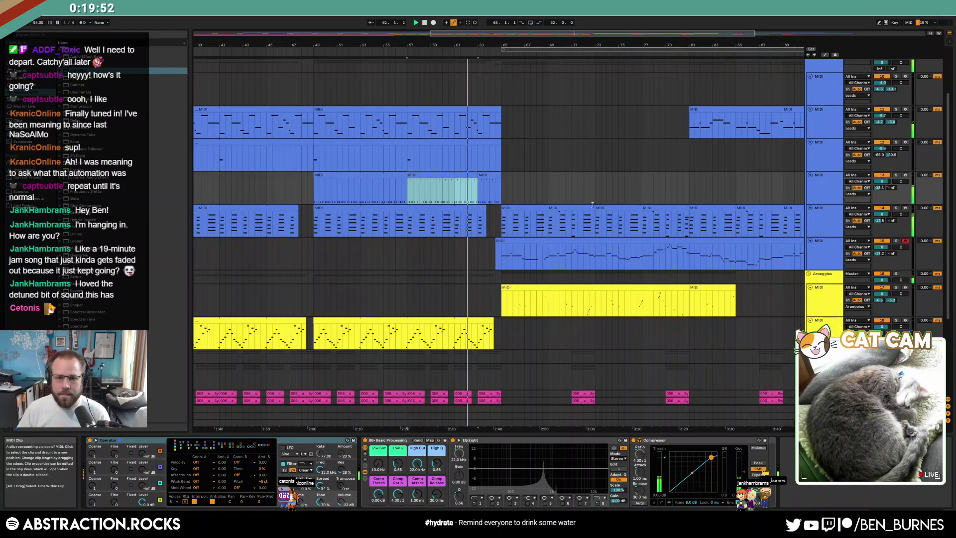
key("shift+Tab")
key("shift+Tab")
scroll(623, 209, "down", 5)
key("a")
key("a")
scroll(634, 229, "down", 4)
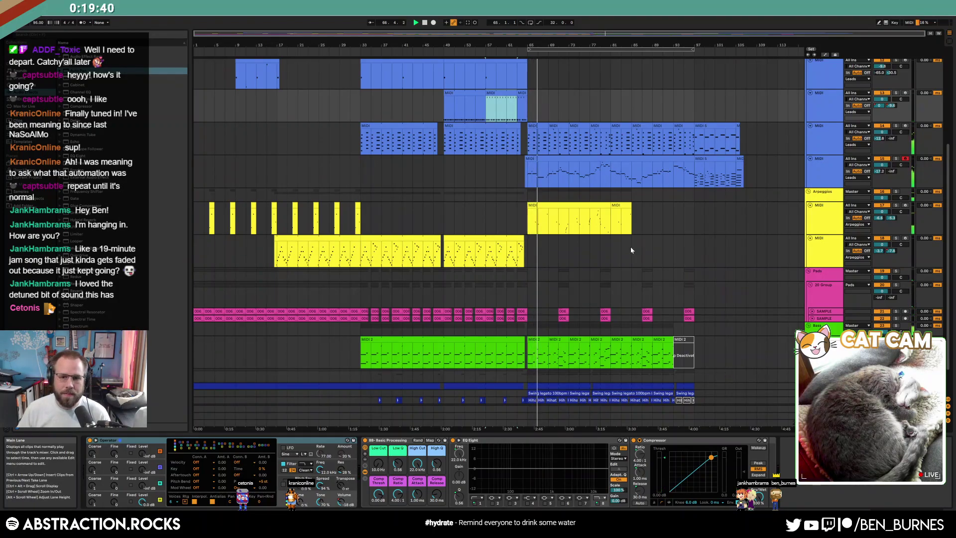
Raise the low cut and lower the compressor threshold to about -5.6 dB in the Basic Processing rack on The Gentleman piano track.
left_click(594, 157)
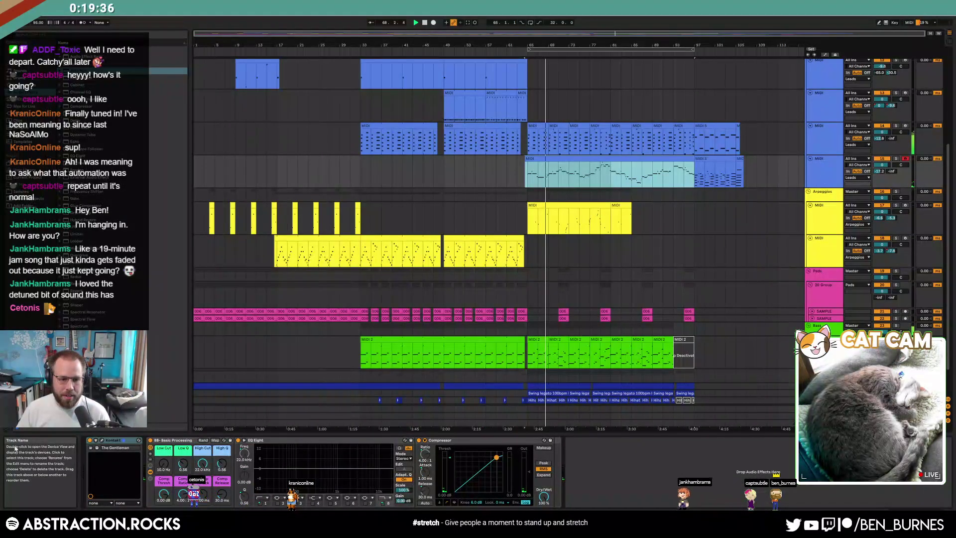
left_click_drag(164, 494, 167, 508)
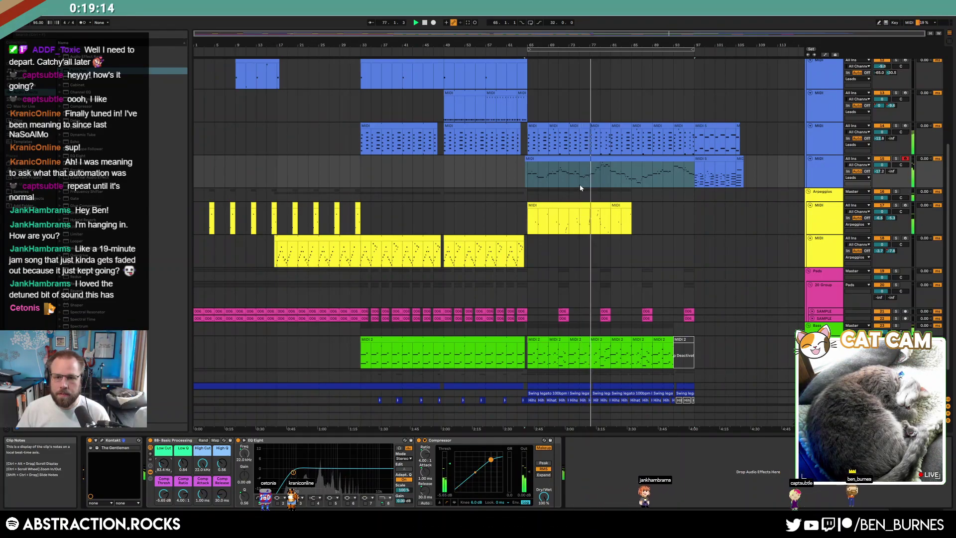
Nudge the two short pickup notes just before bar 15 of the piano melody clip slightly later.
double_click(597, 159)
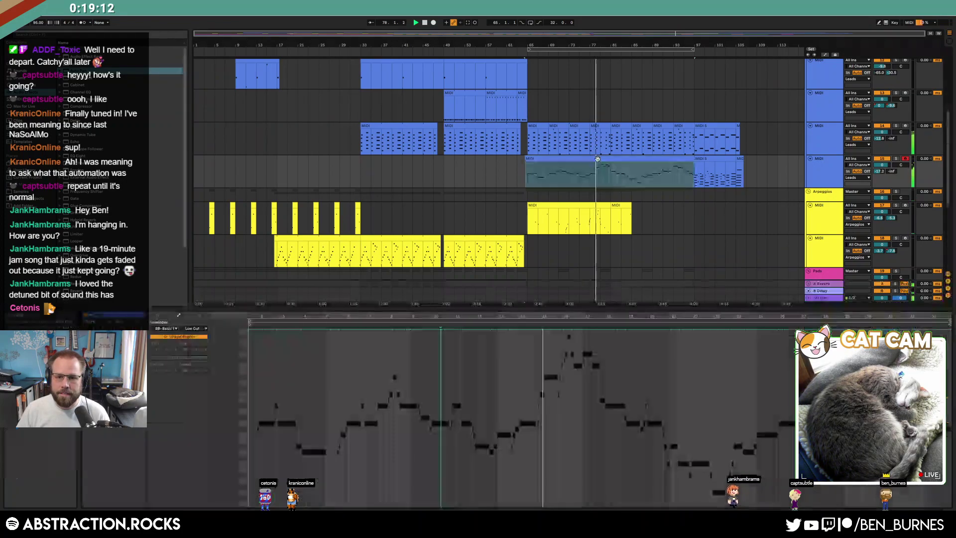
left_click(159, 316)
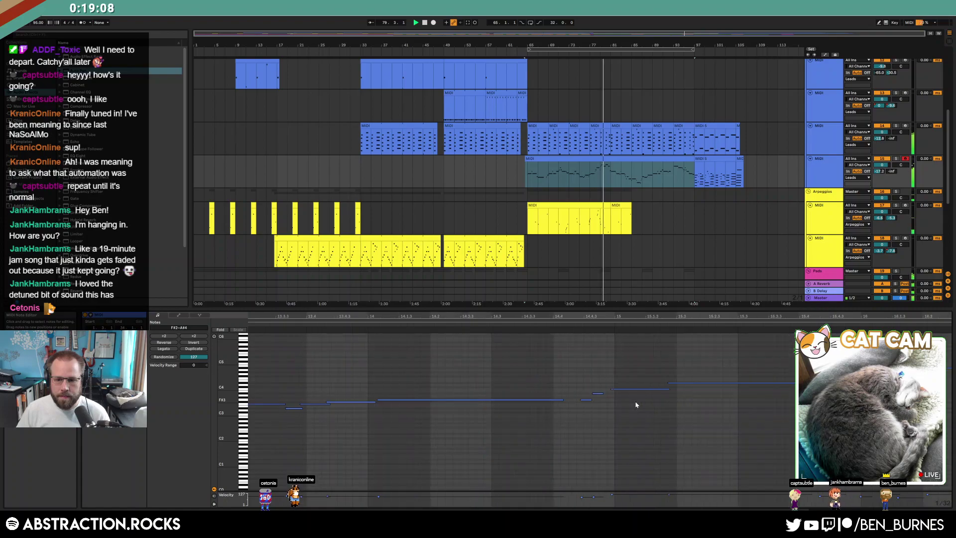
left_click_drag(580, 386, 600, 418)
key("Right")
left_click_drag(728, 319, 491, 341)
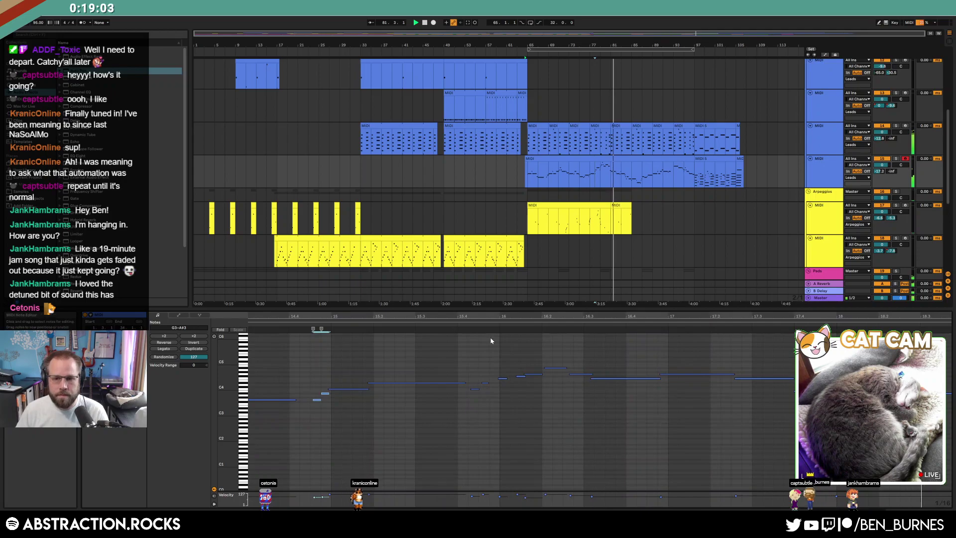
left_click(654, 238)
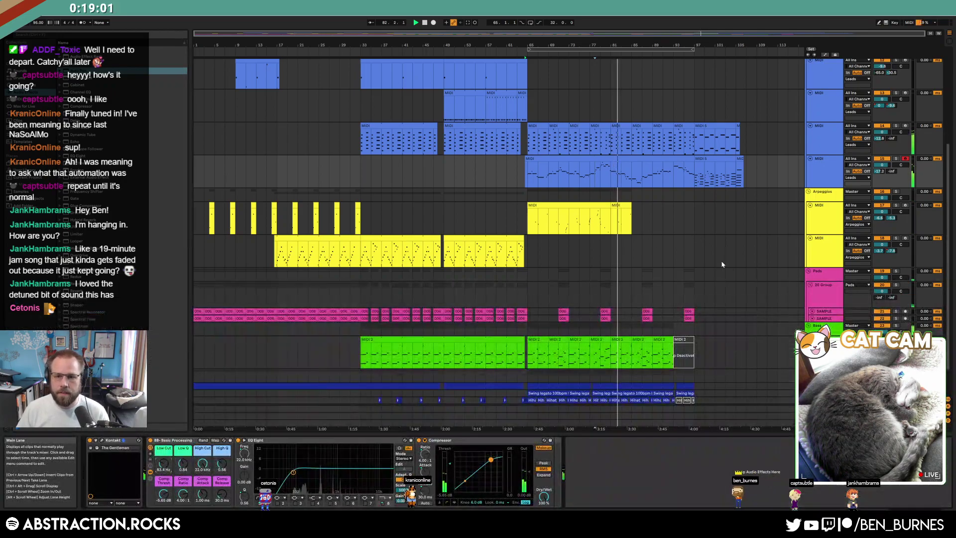
Arm the first Arpeggios track and record a new MIDI part from bar 85 to about bar 89.
left_click(631, 221)
left_click(906, 205)
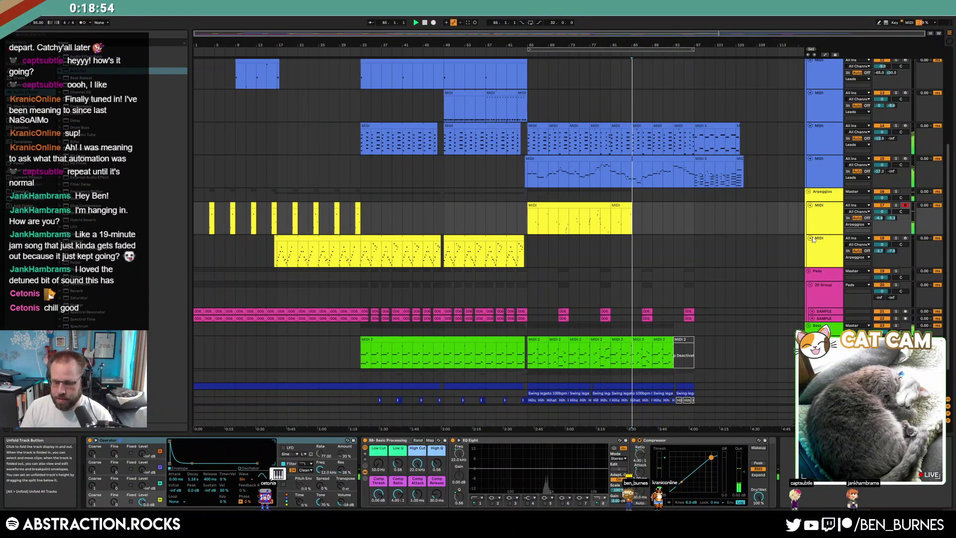
key("F9")
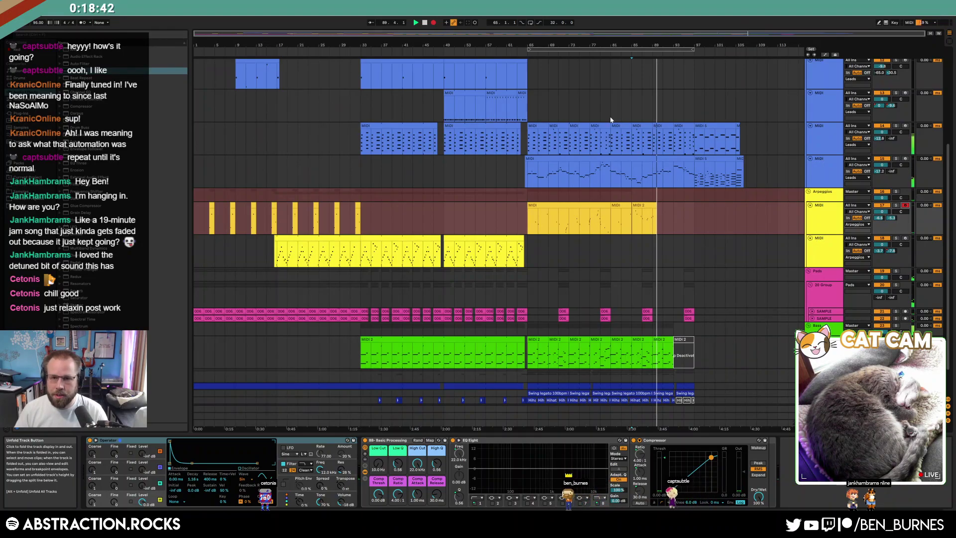
key("space")
Transpose the last notes of the newly recorded arpeggio clip up two semitones and play it back.
double_click(643, 205)
key("ctrl+a")
left_click_drag(753, 448, 816, 412)
key("Up")
key("Up")
key("space")
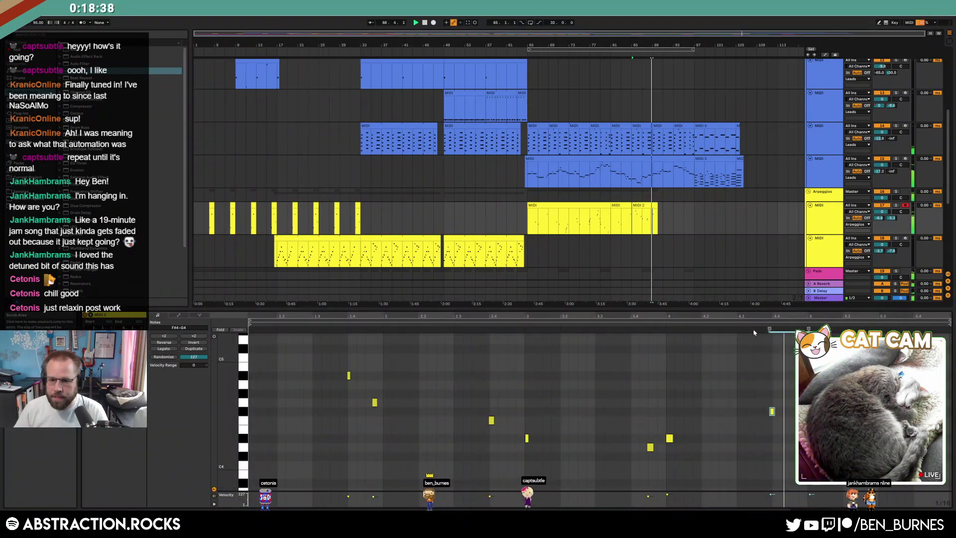
Record a continuation of the arpeggio from about bar 89 and set the new clip's end at bar 97.
left_click(653, 198)
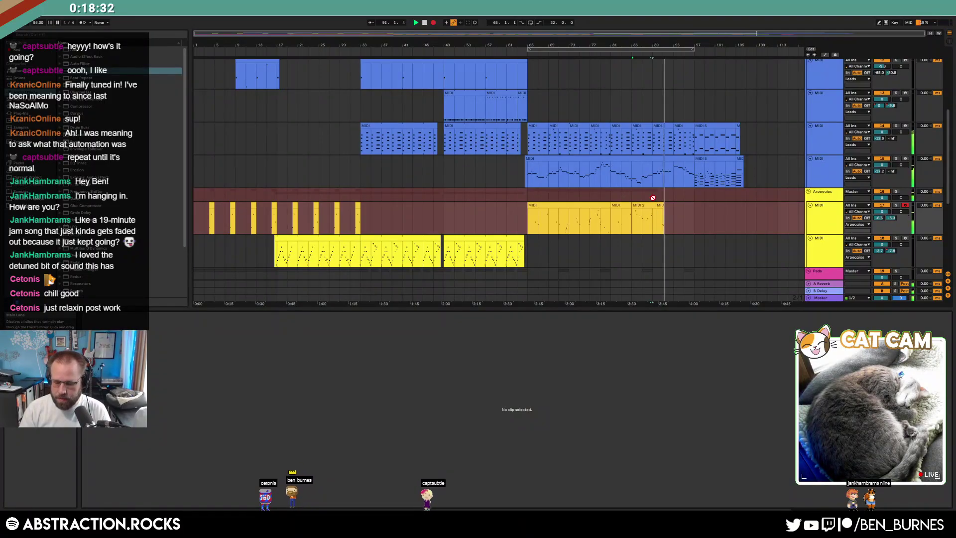
left_click(653, 205)
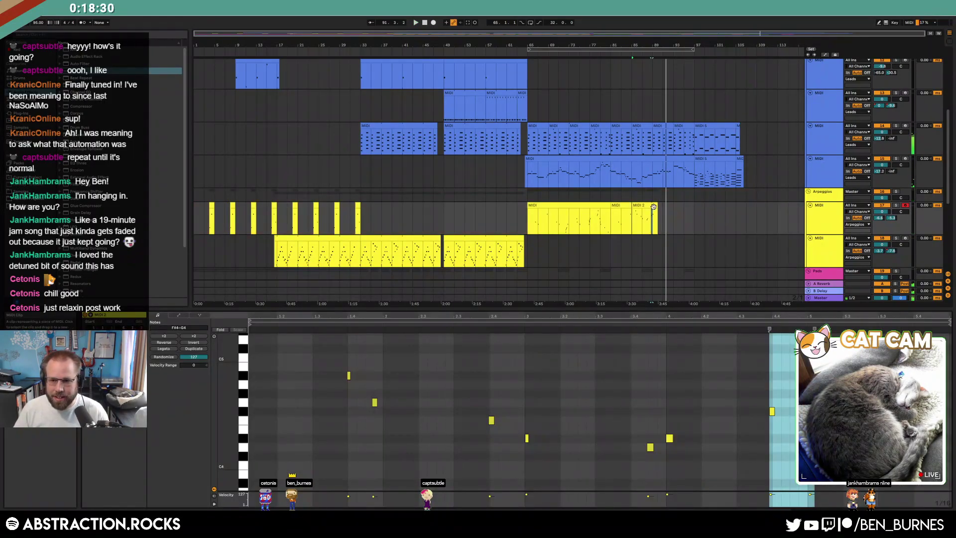
key("space")
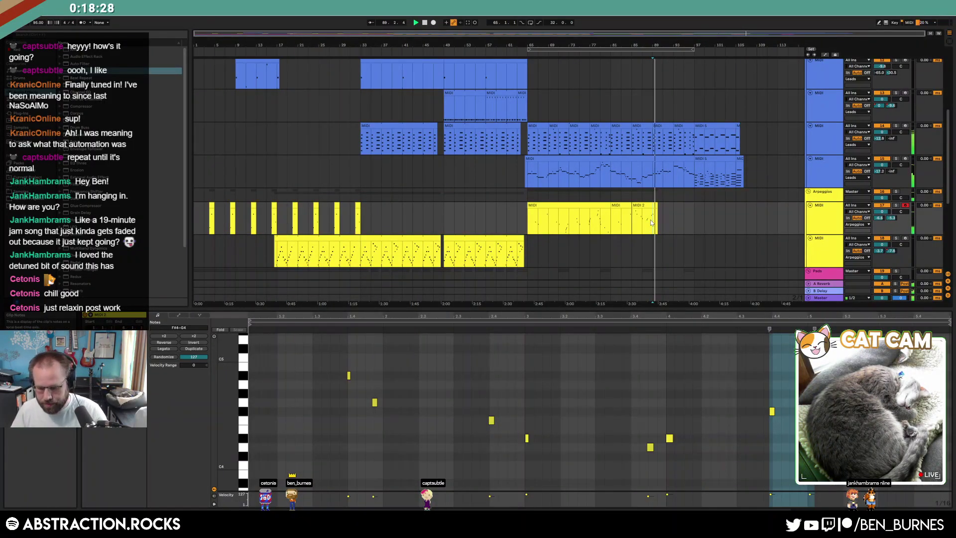
key("F9")
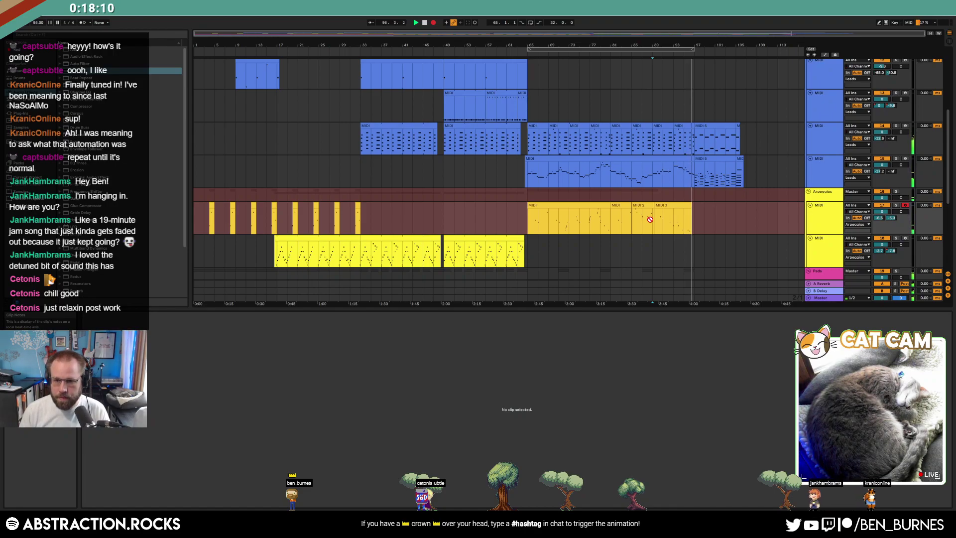
left_click(689, 207)
left_click_drag(697, 204, 693, 204)
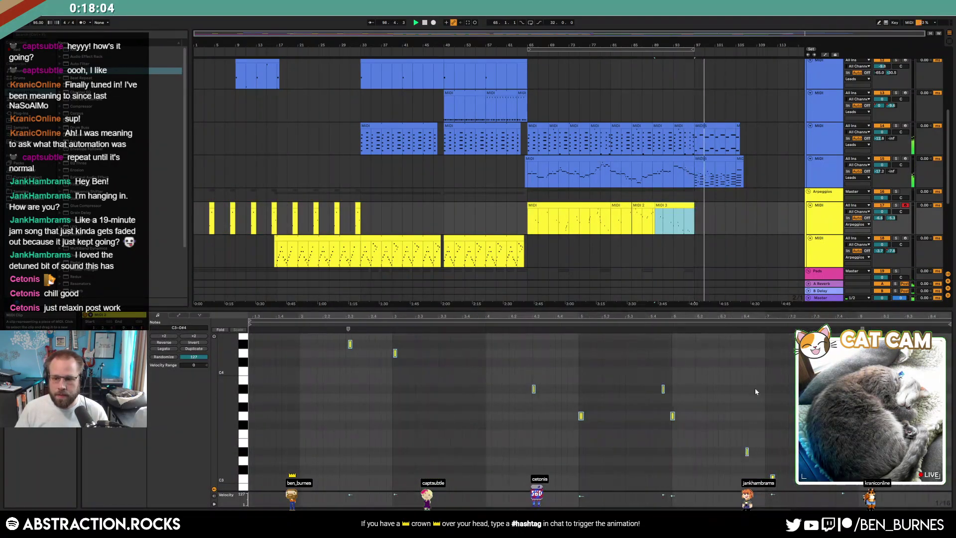
Raise the closing notes of the second recorded arpeggio clip by an octave and shift them slightly earlier.
left_click(731, 407)
scroll(792, 404, "up", 1)
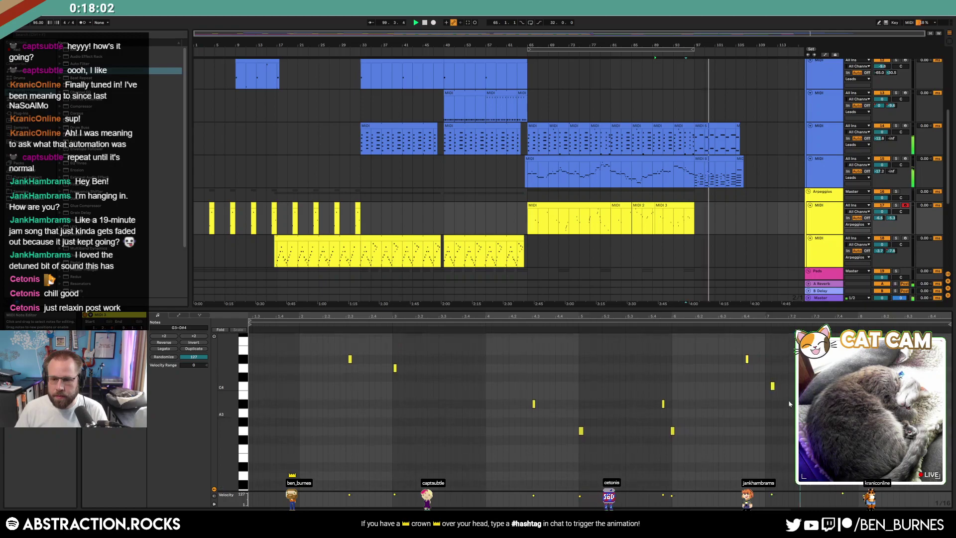
left_click_drag(747, 362, 767, 386)
mouse_move(834, 376)
left_mouse_down()
mouse_move(865, 359)
mouse_move(840, 361)
left_mouse_up()
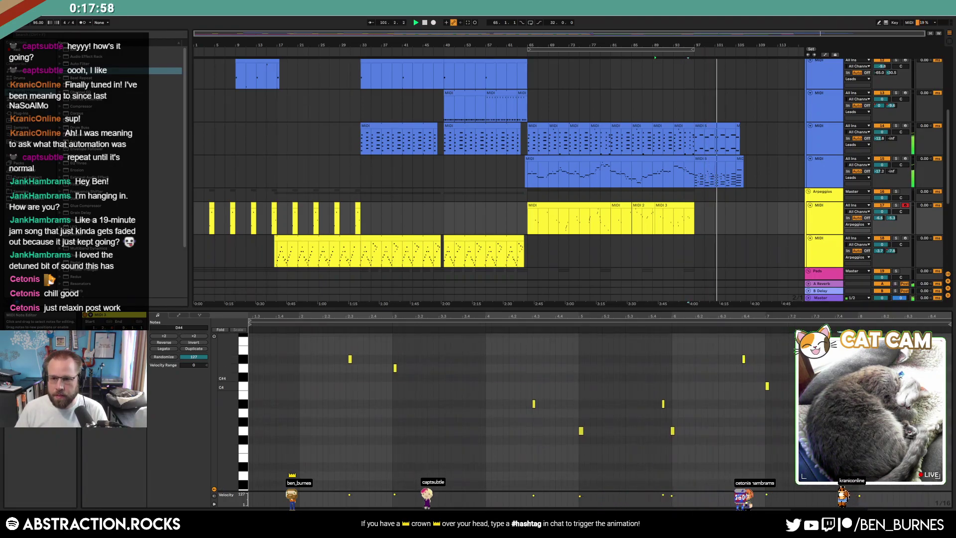
key("shift+Tab")
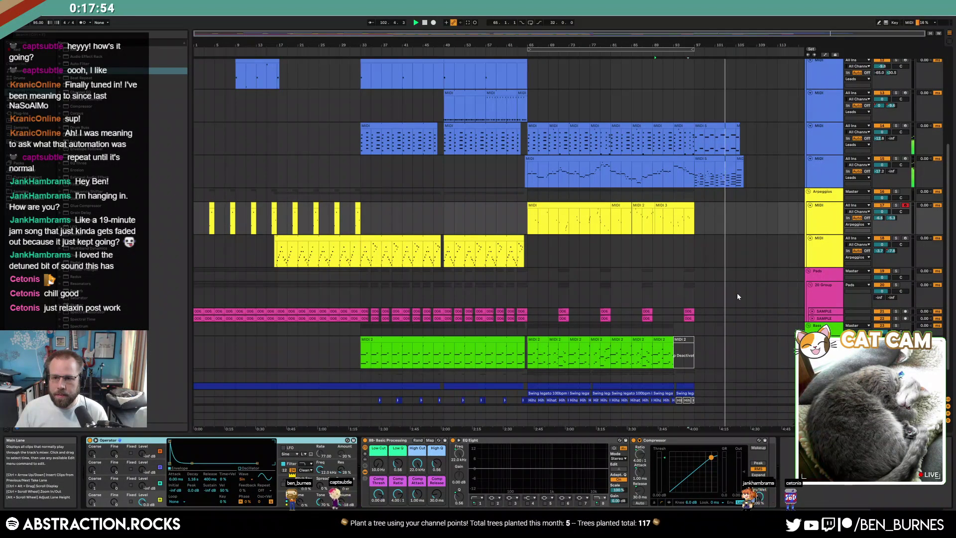
Delete the short leftover clips after bar 105 on the last two Leads tracks.
left_click(738, 139)
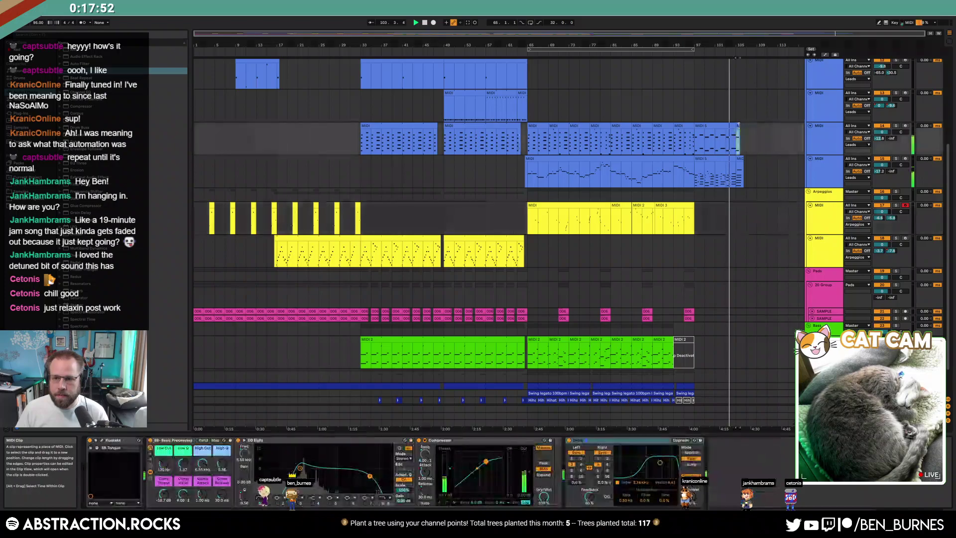
scroll(740, 124, "up", 3)
left_click(739, 167)
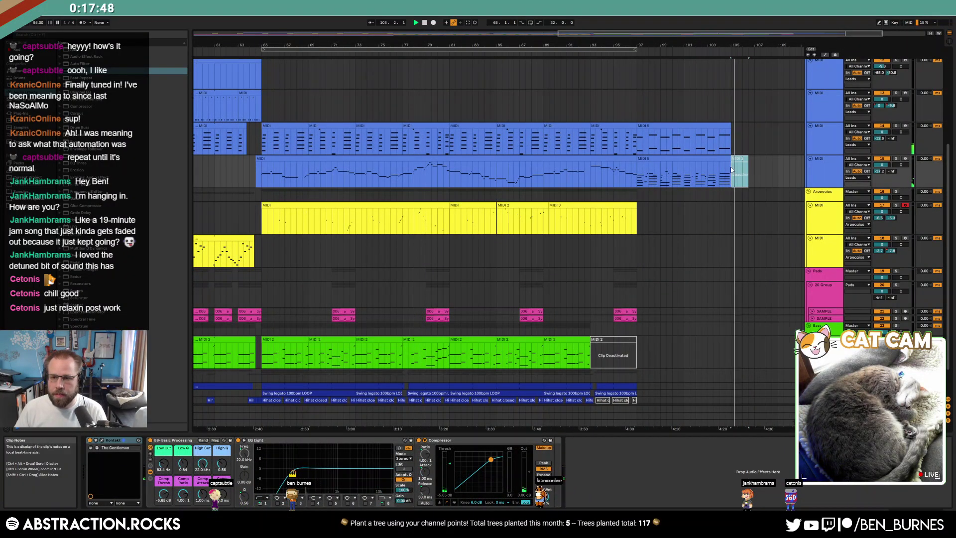
key("Delete")
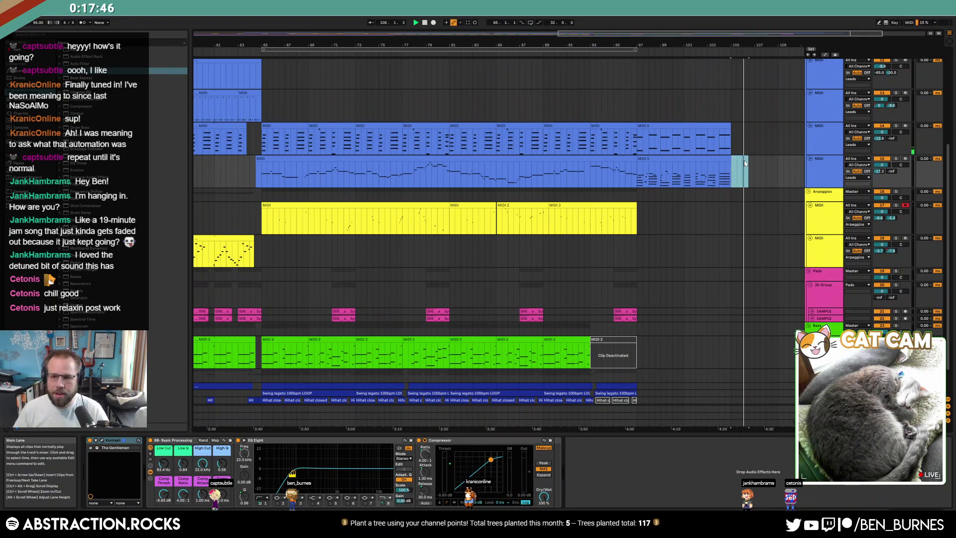
Extend the ending clip on the last Leads track to bar 107 and lengthen its final chord to fill it.
left_click_drag(729, 158, 757, 161)
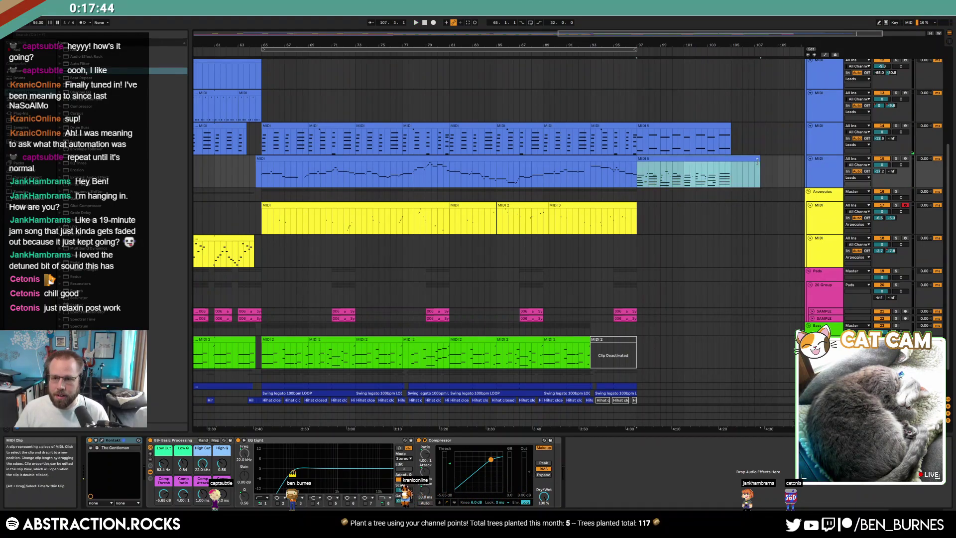
double_click(746, 160)
left_click_drag(755, 350, 764, 474)
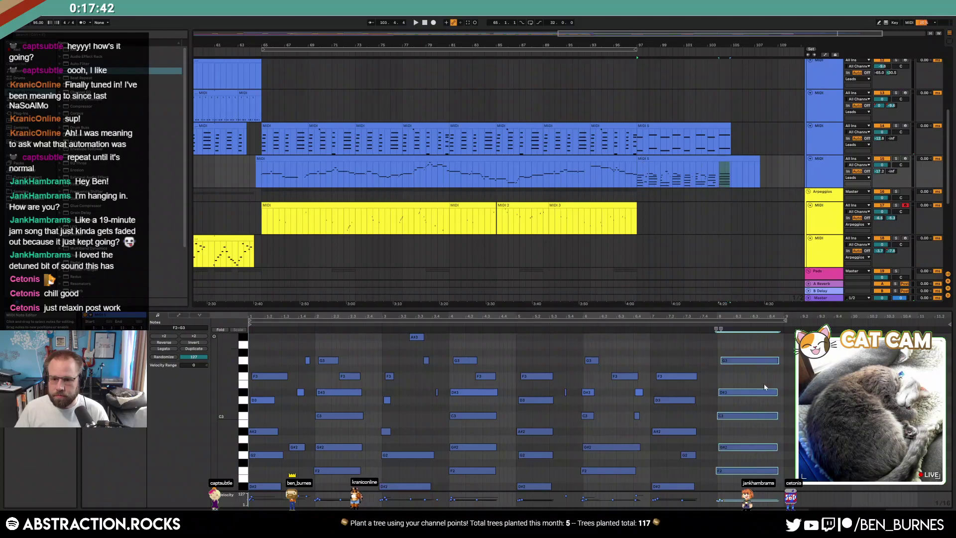
left_click_drag(778, 360, 914, 361)
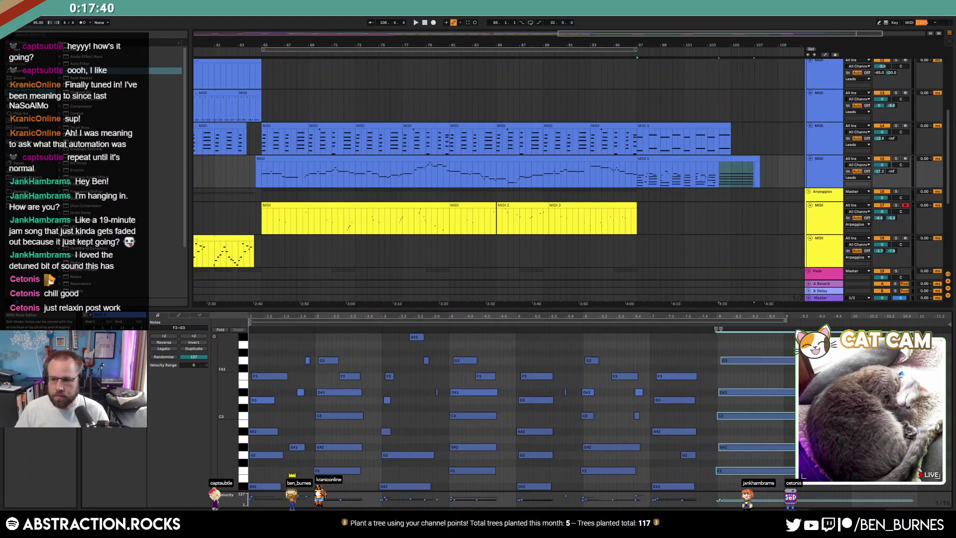
left_click(897, 376)
left_click(765, 216)
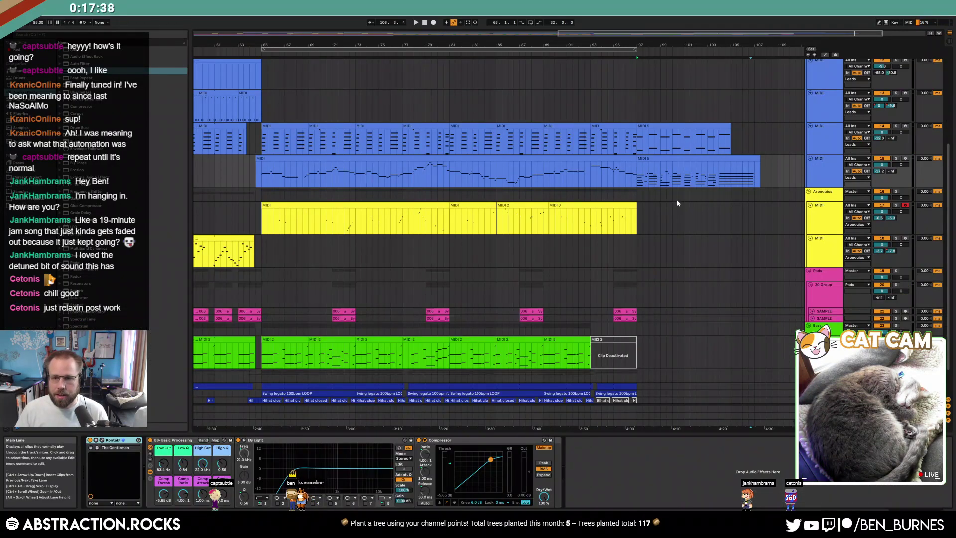
left_click(757, 158)
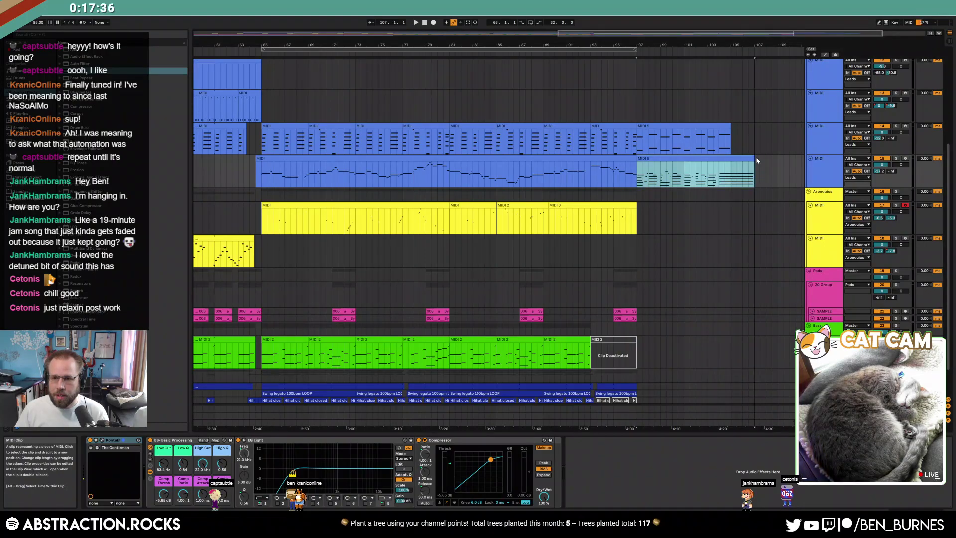
Insert an empty MIDI clip on the PIANO track spanning from the song's start to about bar 107.
scroll(757, 160, "up", 5)
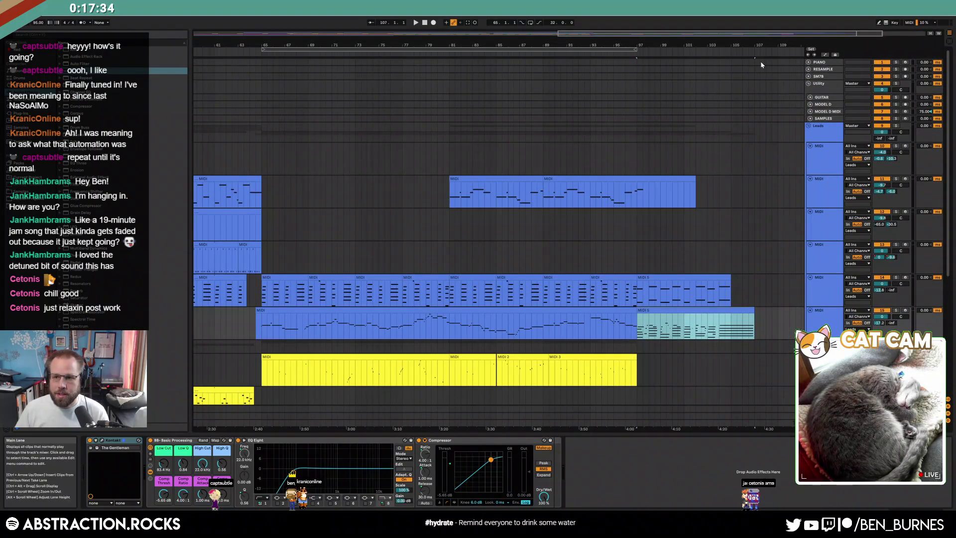
left_click(755, 63)
key("shift+Home")
key("ctrl+shift+m")
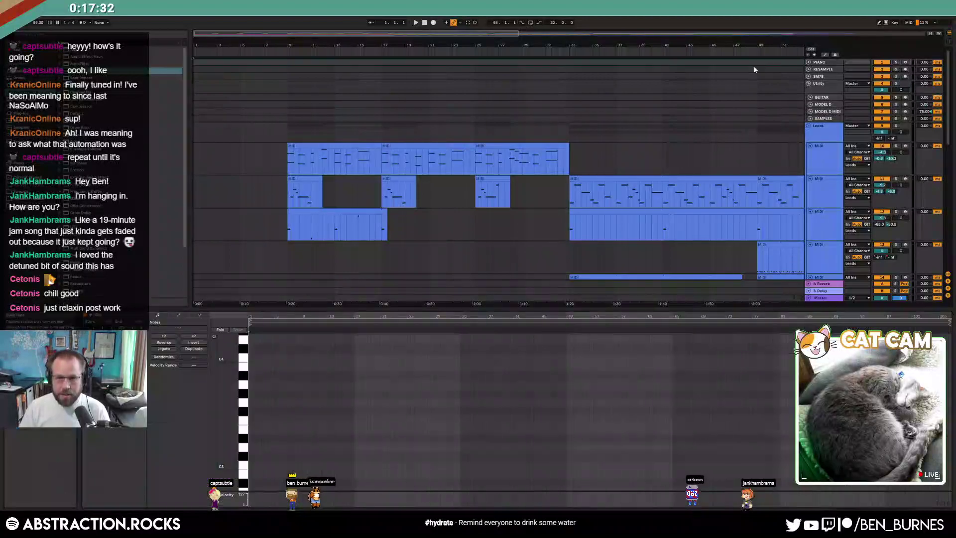
key("shift+Tab")
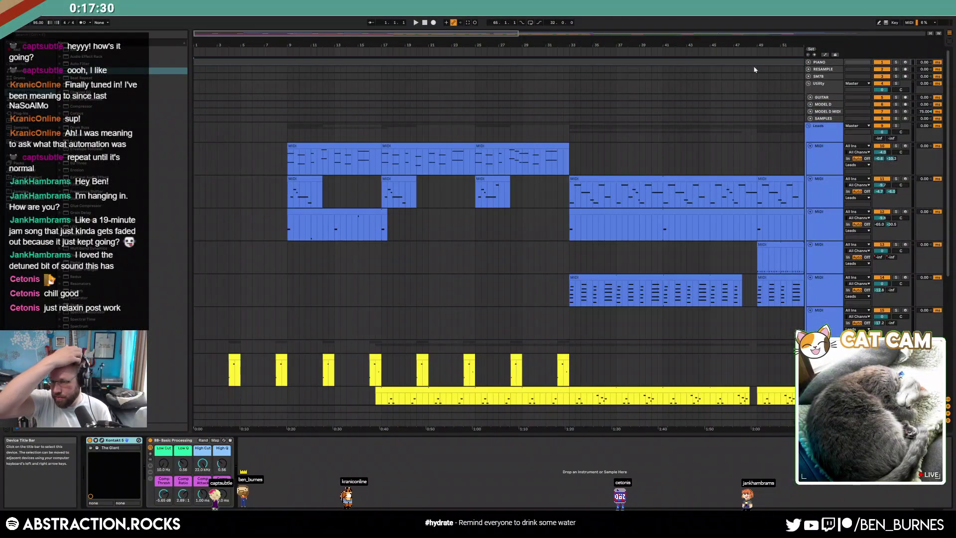
left_click_drag(297, 33, 296, 16)
key("shift+Tab")
key("shift+Tab")
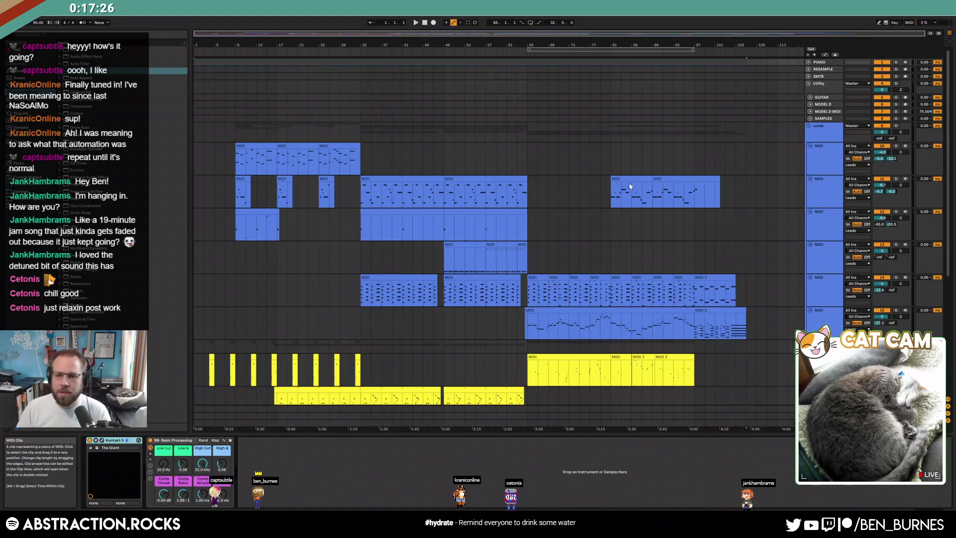
Delete the melody clip that starts at bar 89 on the second Leads track.
left_click(664, 180)
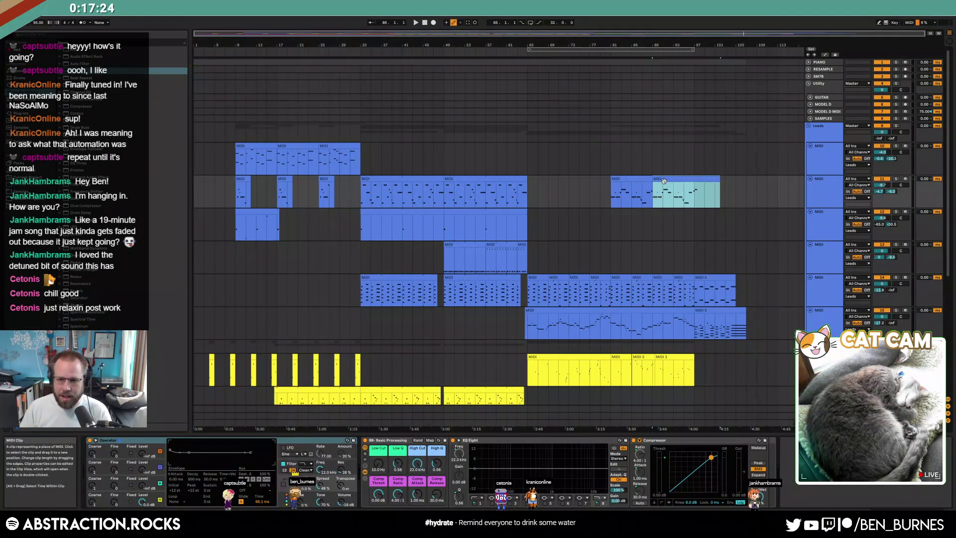
scroll(694, 180, "up", 2)
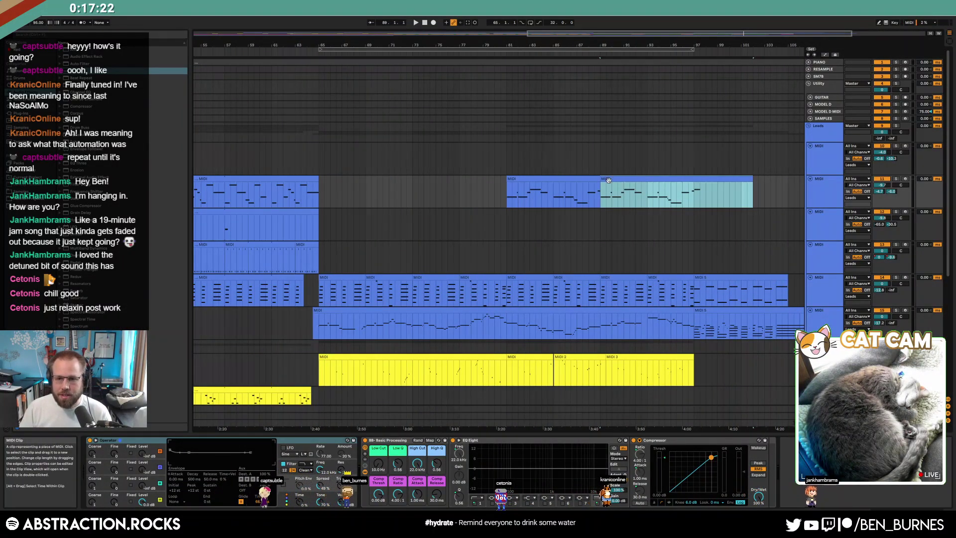
key("Delete")
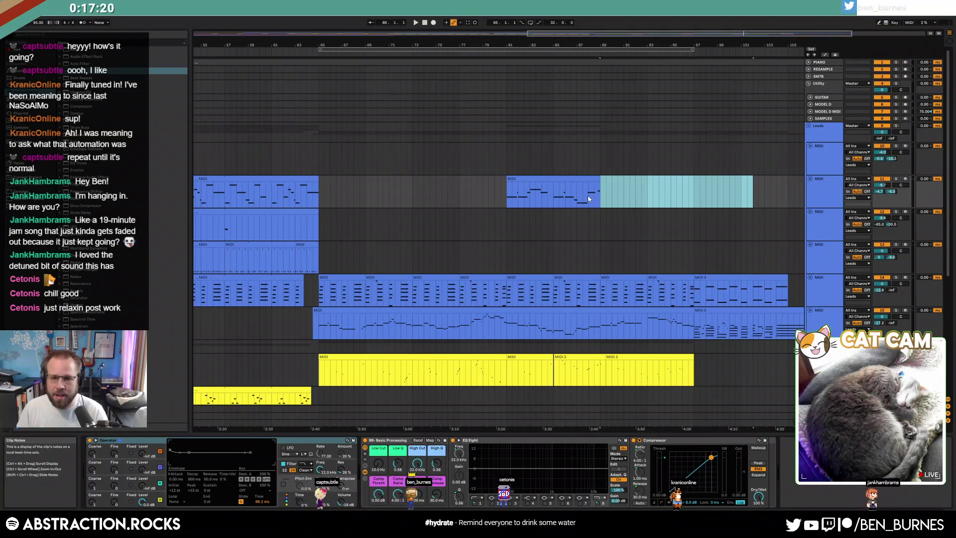
Arm the second Leads track and record a new melody from bar 89 to about bar 99.
left_click(588, 197)
left_click(906, 178)
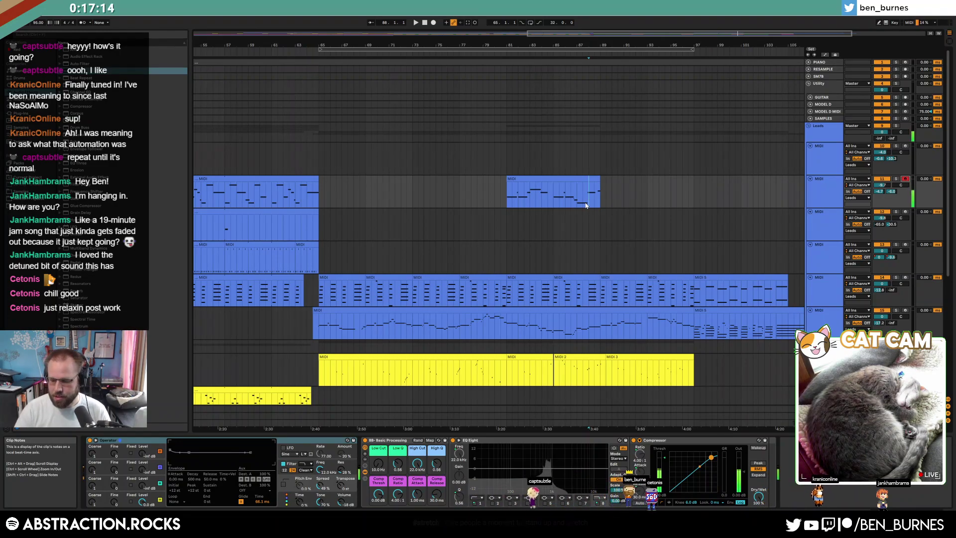
key("space")
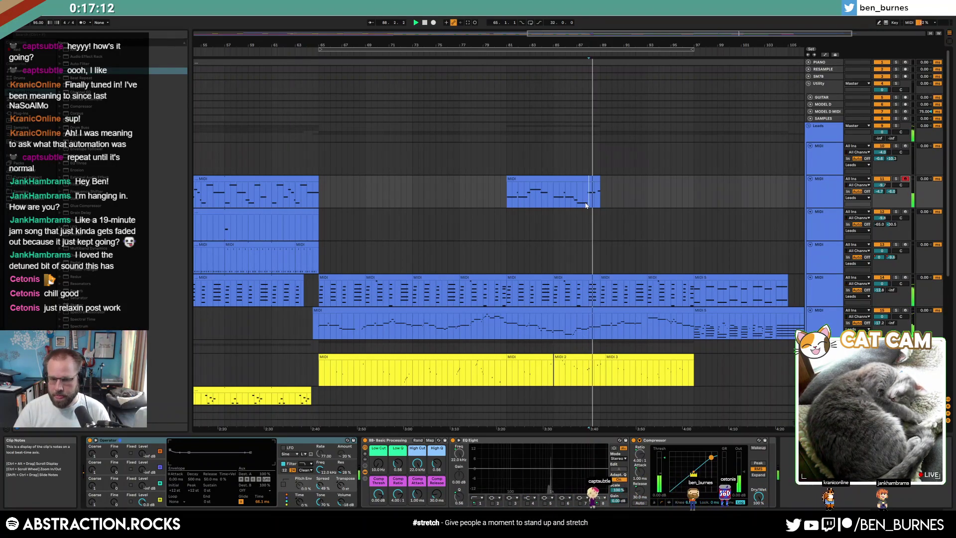
key("F9")
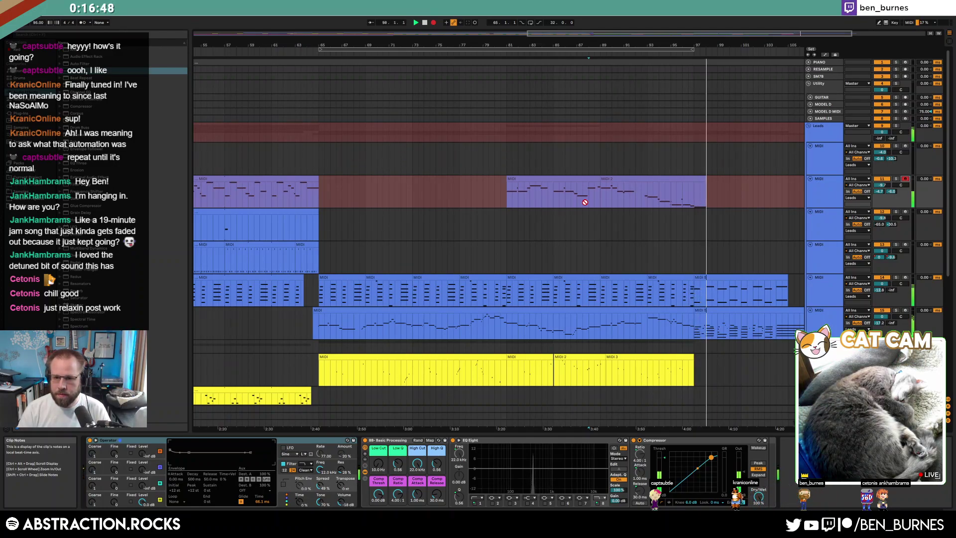
left_click(432, 23)
Raise the closing notes of the newly recorded lead clip by an octave.
double_click(656, 179)
left_click_drag(781, 489, 925, 449)
key("shift+Up")
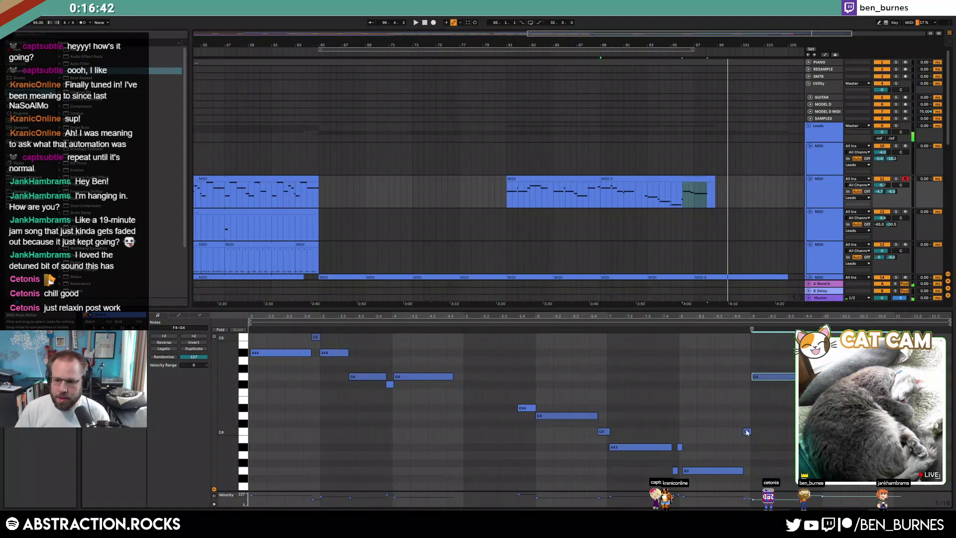
left_click(747, 431)
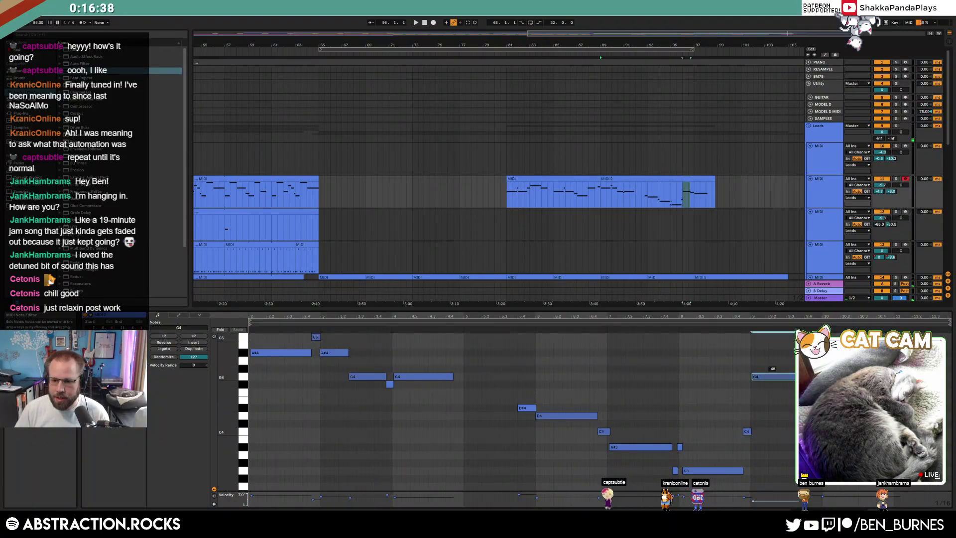
left_click_drag(824, 391, 799, 392)
left_click(840, 408)
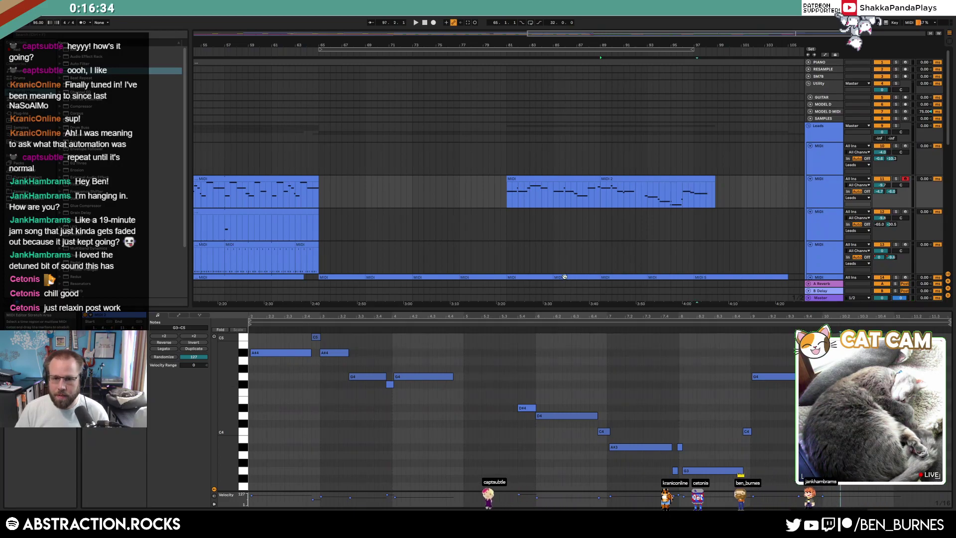
key("shift+Tab")
scroll(637, 268, "down", 3)
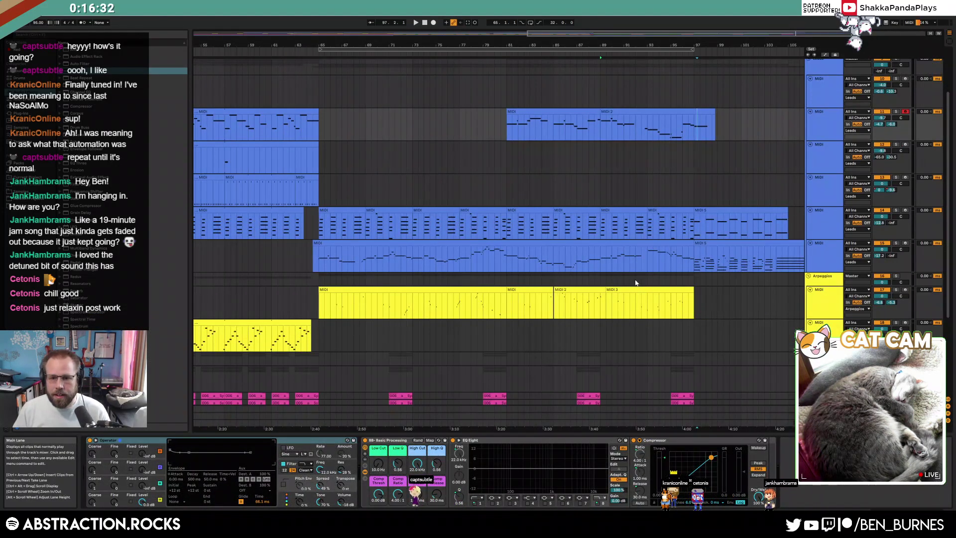
left_click_drag(419, 256, 689, 256)
left_click_drag(467, 226, 446, 231)
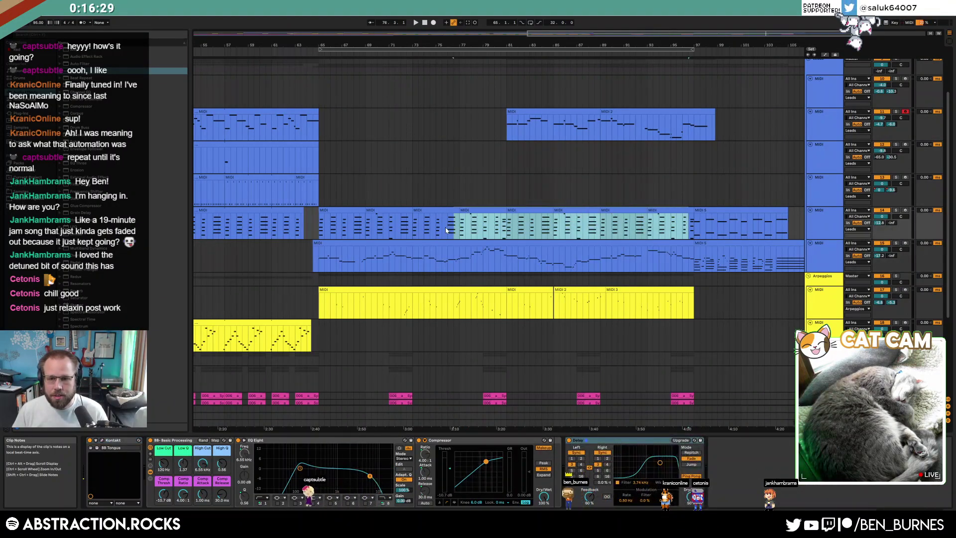
Consolidate the arpeggio clips between bars 81 and 97 into one clip.
left_click(620, 290)
left_click(524, 290, "shift")
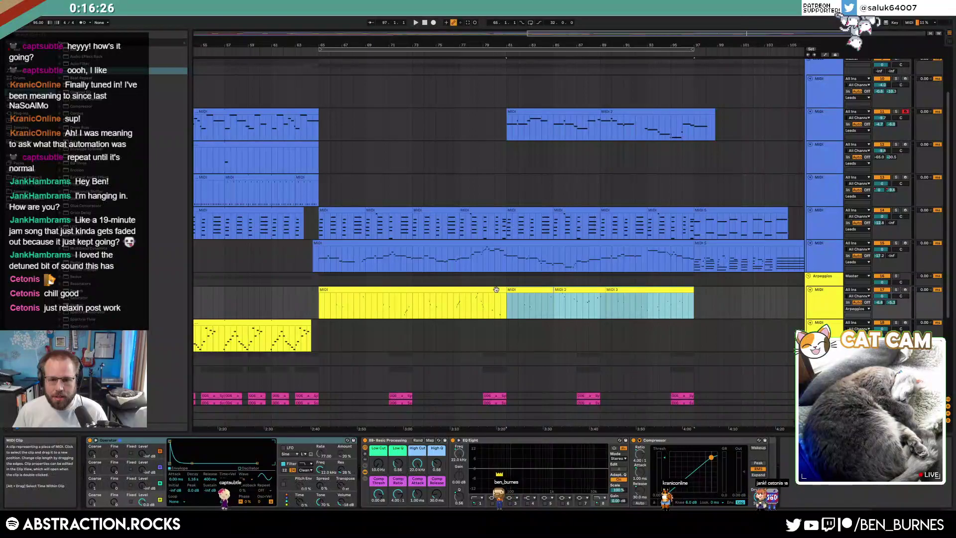
key("ctrl+j")
Reactivate the bass clip at bar 93 and shorten the preceding bass clip to end around bar 92.3.
scroll(622, 322, "down", 2)
scroll(622, 310, "down", 2)
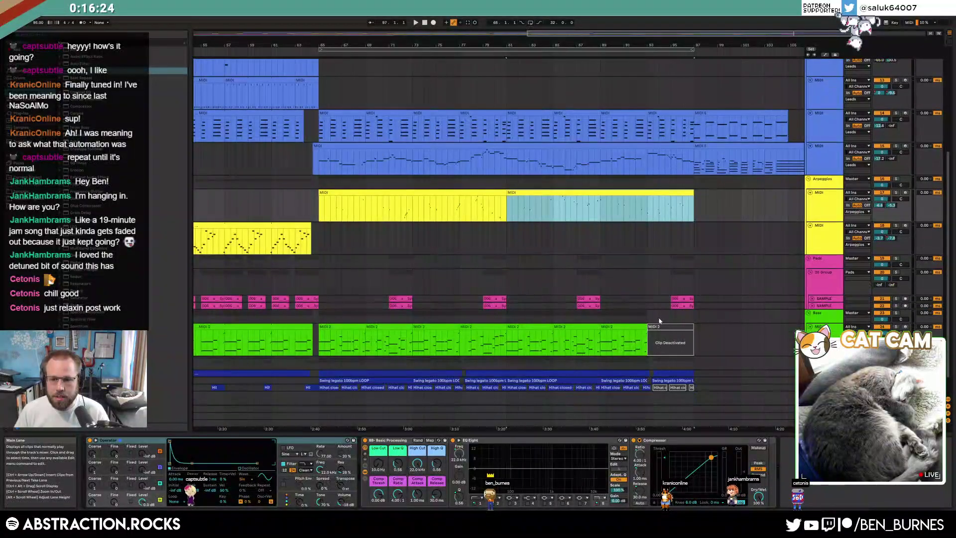
left_click(665, 326)
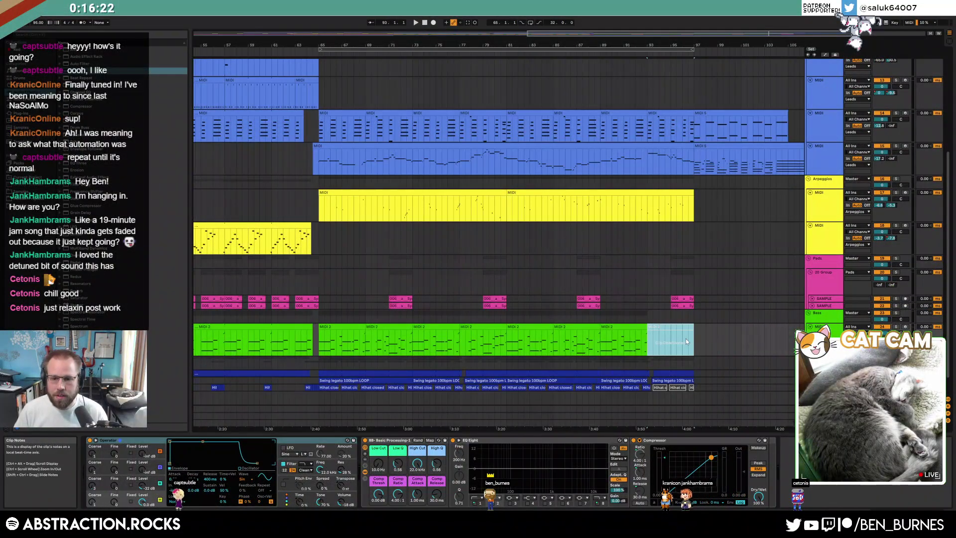
scroll(686, 339, "up", 5)
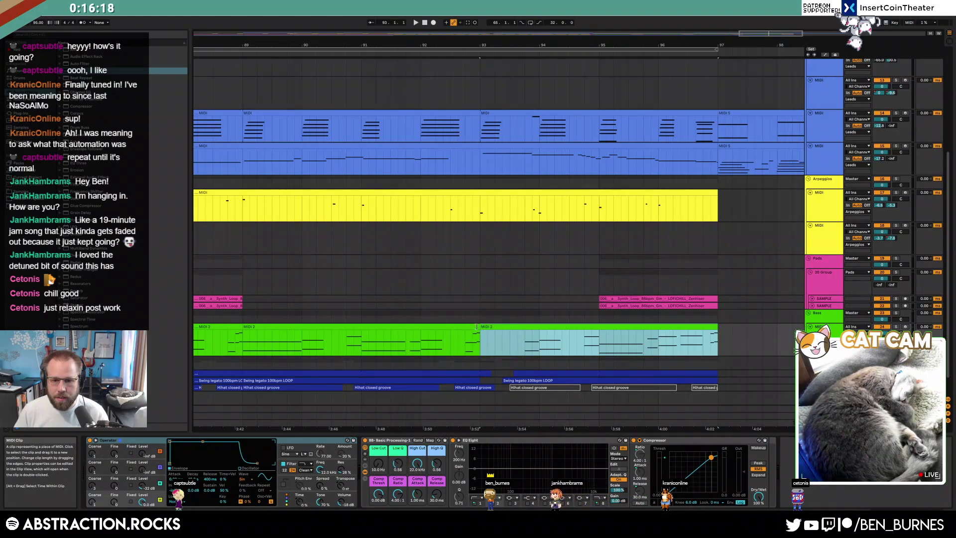
left_click(477, 326)
left_click_drag(458, 325, 451, 326)
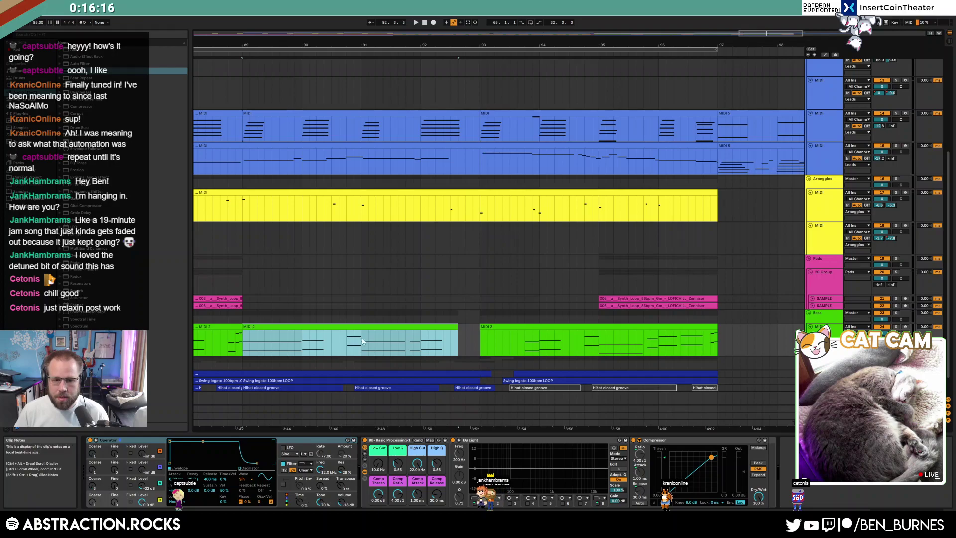
Play back the bass gap and trim the last bass clip's start to about bar 93.3.
left_click(347, 341)
key("space")
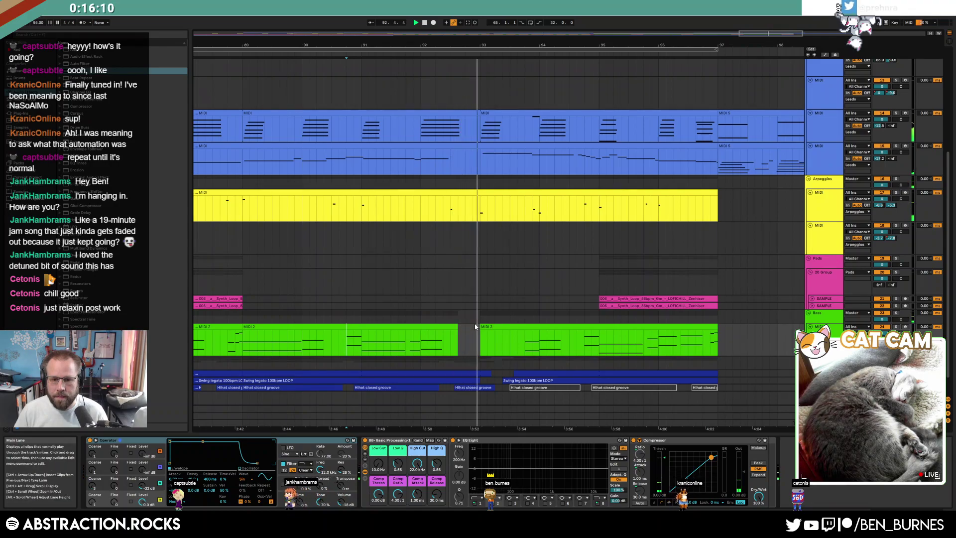
left_click_drag(481, 327, 518, 327)
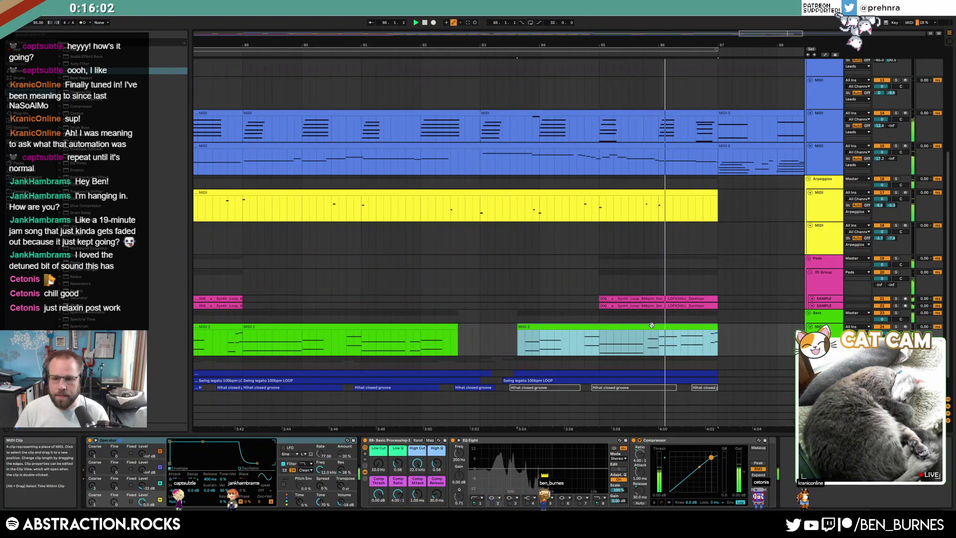
Transpose the two octave pairs around bar 96 in the last bass clip down to B0 and A#0.
key("shift+Tab")
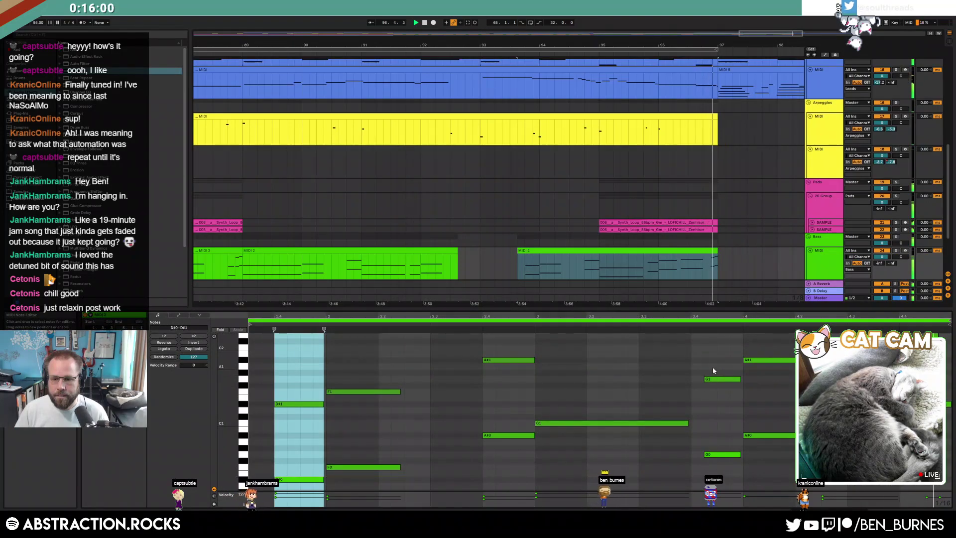
left_click_drag(715, 353, 768, 462)
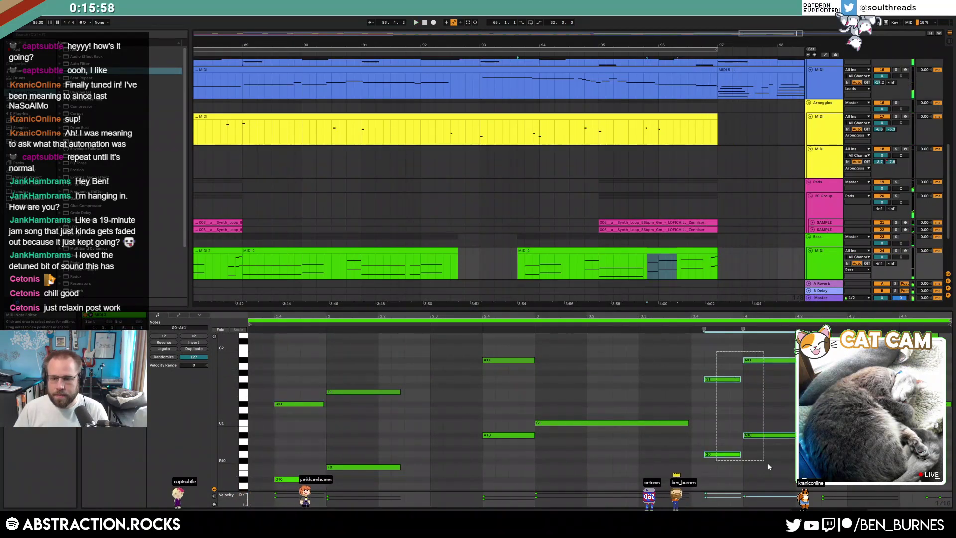
key("Down")
key("Down")
key("Down")
key("Down")
key("Down")
key("Down")
key("Down")
key("Down")
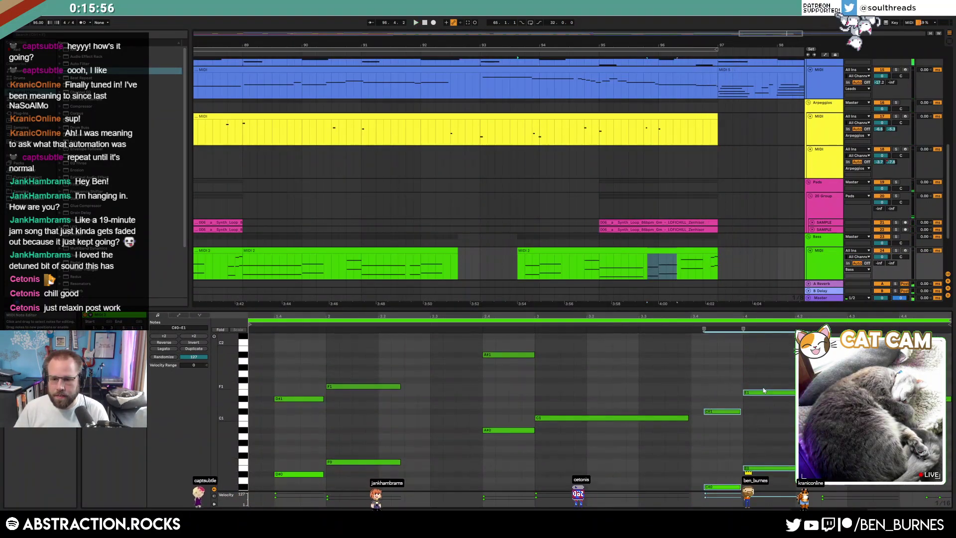
left_click_drag(772, 377, 767, 491)
key("Down")
key("Down")
key("Down")
key("Down")
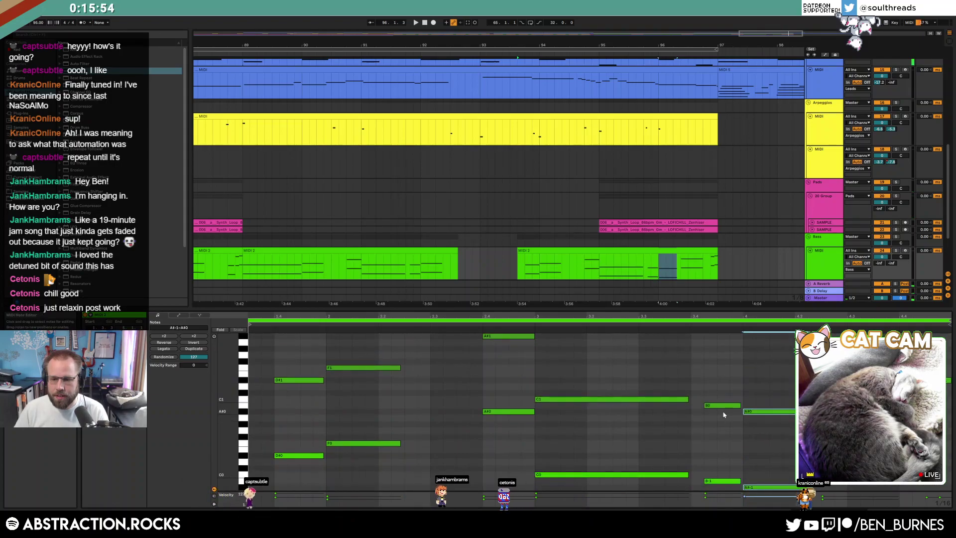
Raise the B and A# octave pairs and the sustained C notes before them by an octave, playing the passage back.
left_click_drag(709, 387, 767, 487)
key("shift+Up")
left_click(497, 325)
left_click(604, 463)
left_click_drag(604, 463, 603, 485)
key("shift+Up")
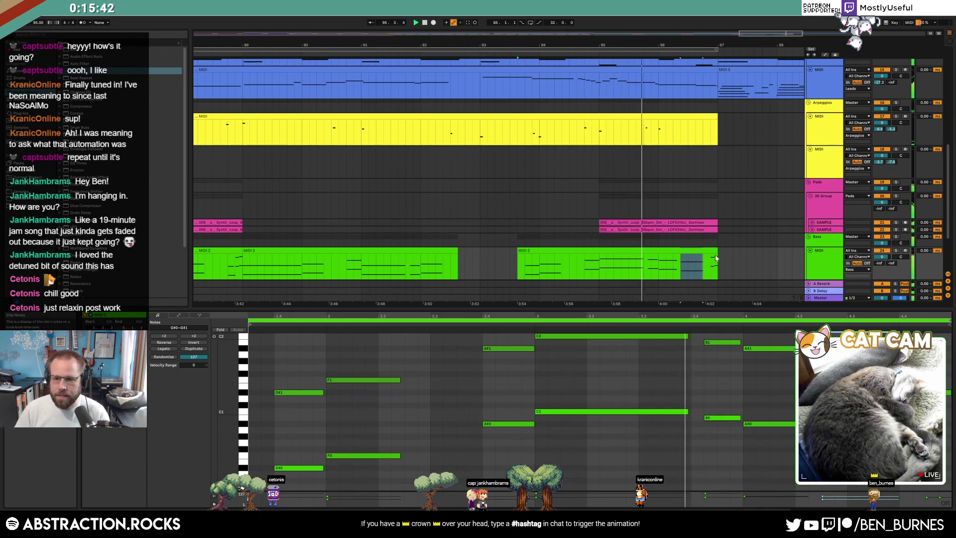
Shorten the last bass clip to end just before bar 97 and shift its final G# octave pair slightly later and down a semitone.
left_click_drag(717, 249, 710, 248)
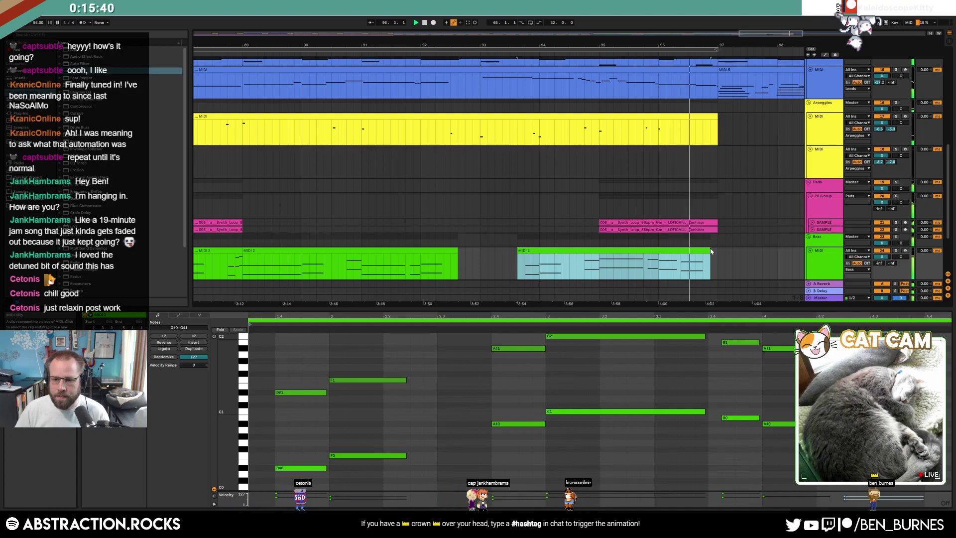
key("space")
left_click_drag(834, 351, 896, 475)
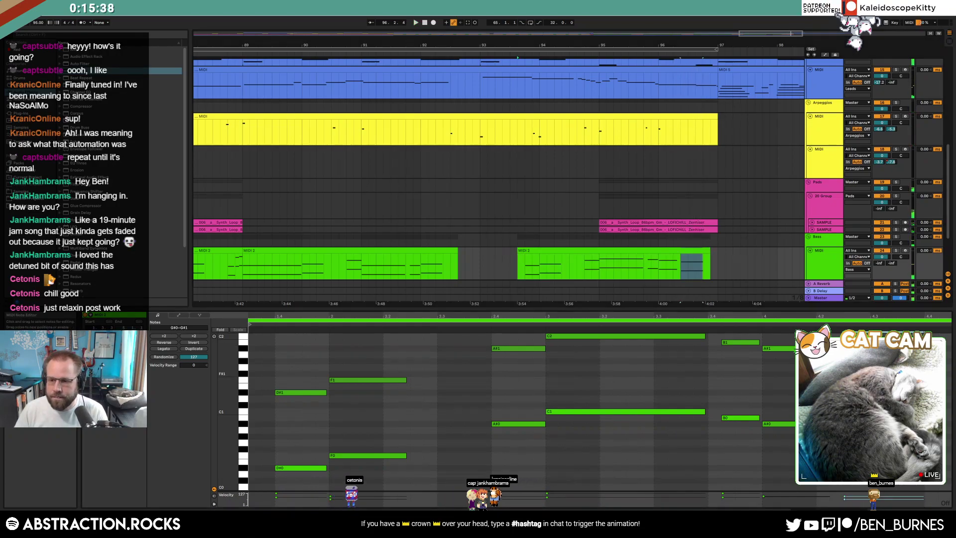
left_click_drag(783, 340, 822, 477)
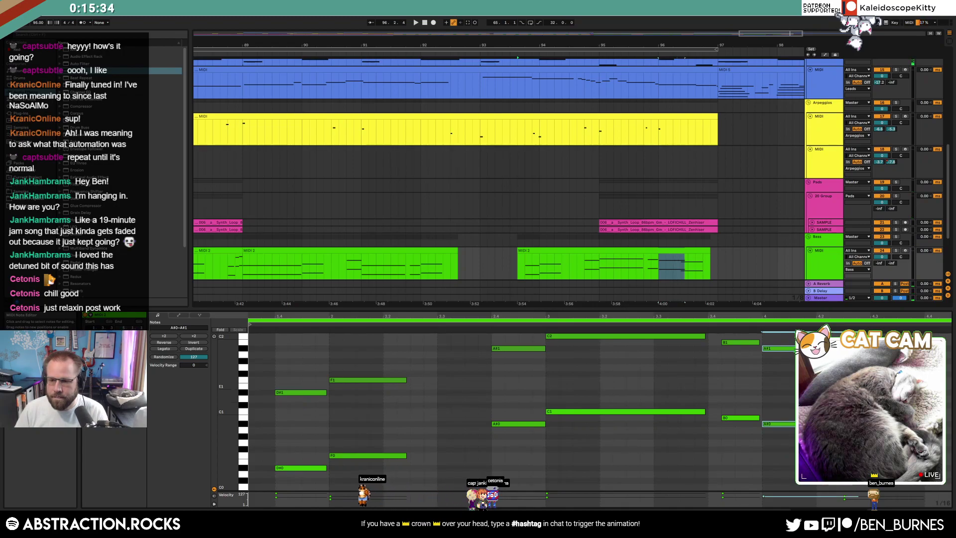
left_click_drag(892, 343, 871, 436)
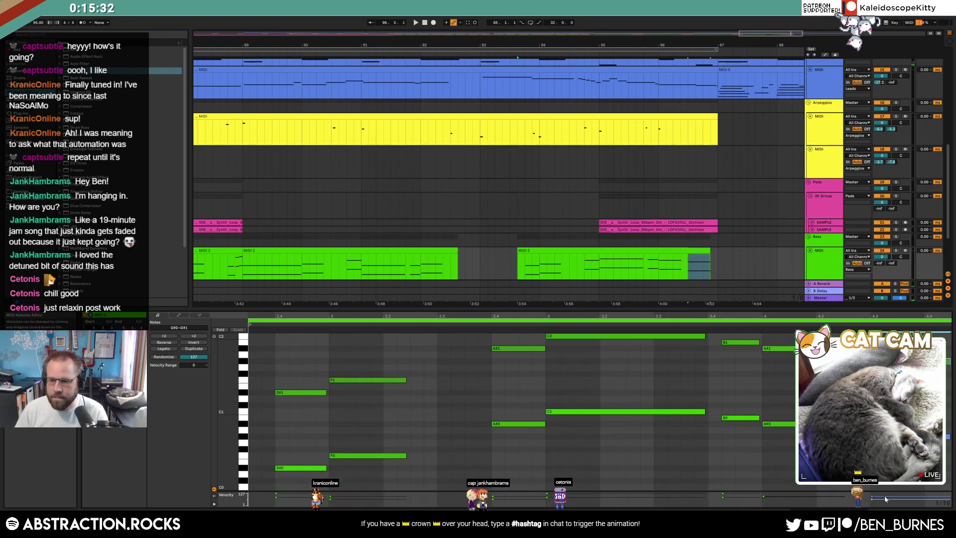
key("Down")
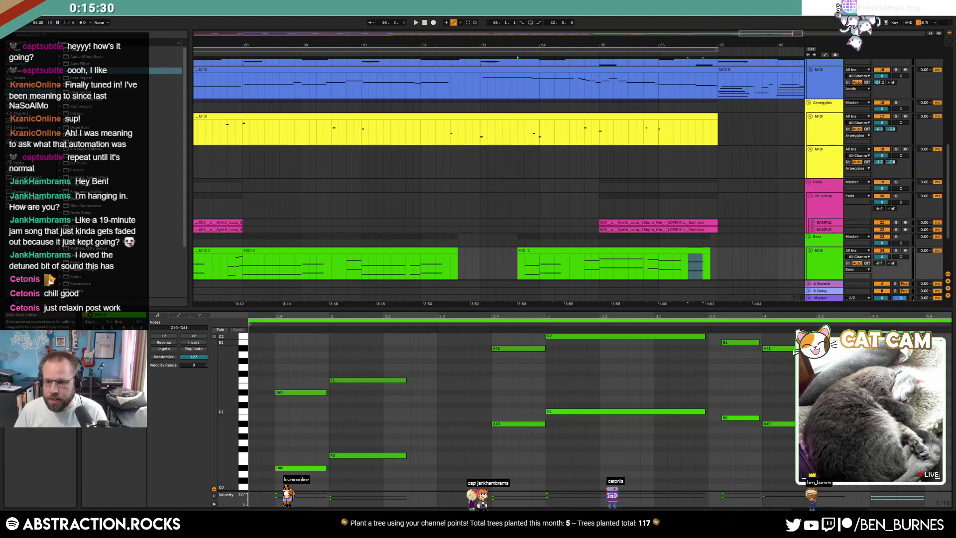
key("space")
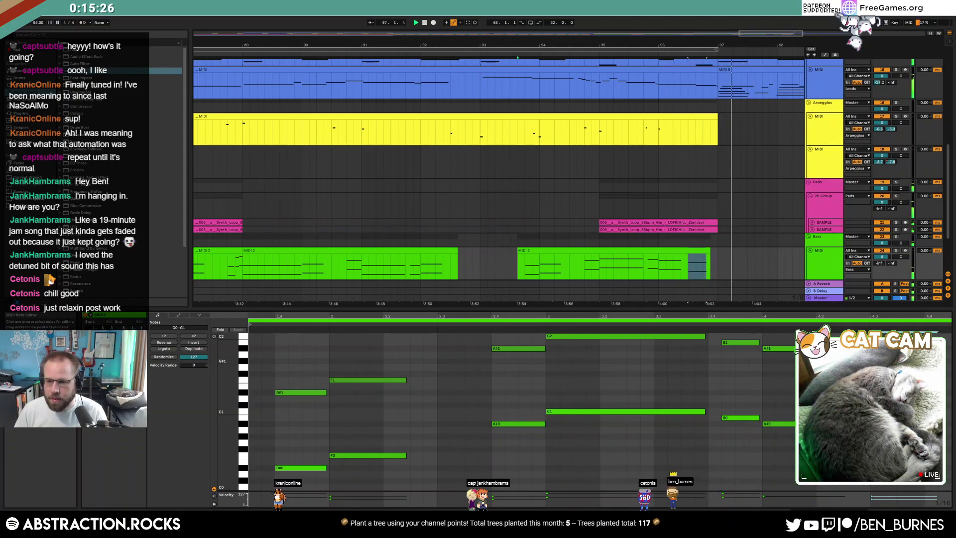
Extend the last bass clip to about bar 97.2, consolidate it and clear the leftover notes near bar 97.
left_click_drag(708, 249, 733, 257)
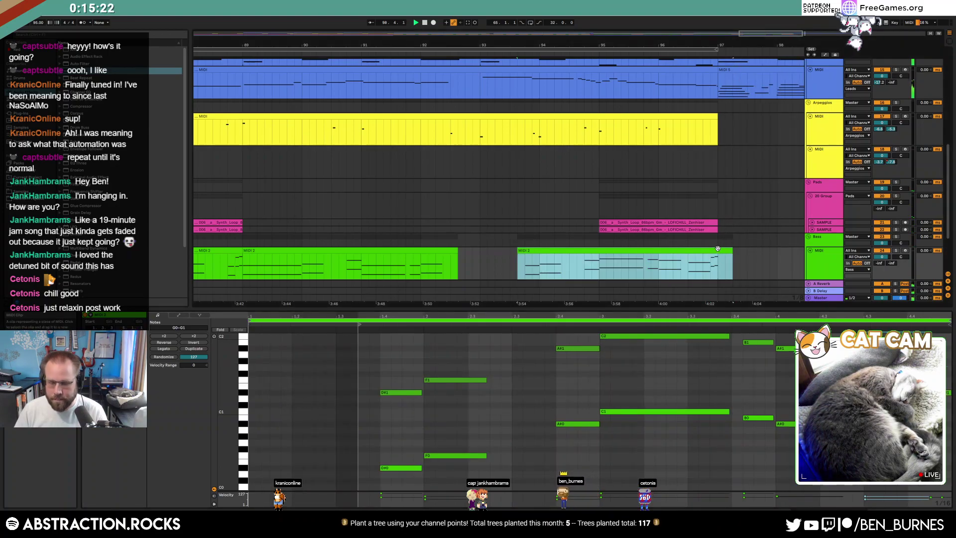
key("ctrl+j")
left_click_drag(884, 437, 901, 312)
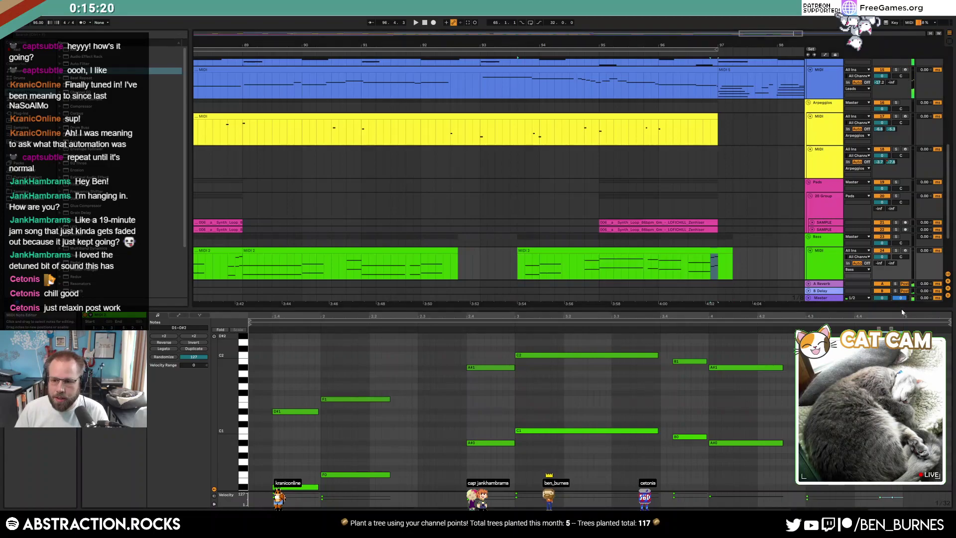
Place a G# octave pair before bar 97 and a G pair at bar 97, then extend the bass clip to bar 98.
left_click_drag(837, 371, 852, 509)
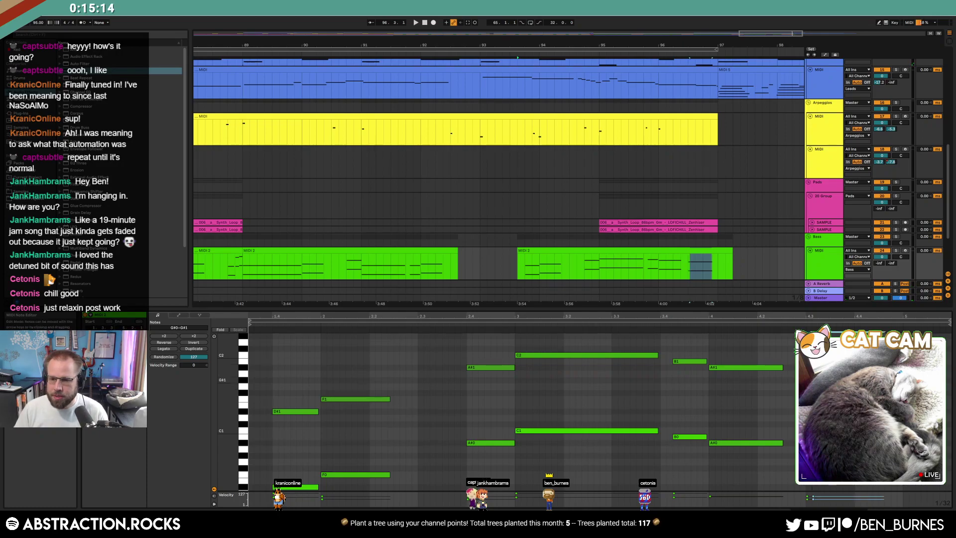
left_click_drag(827, 380, 930, 386)
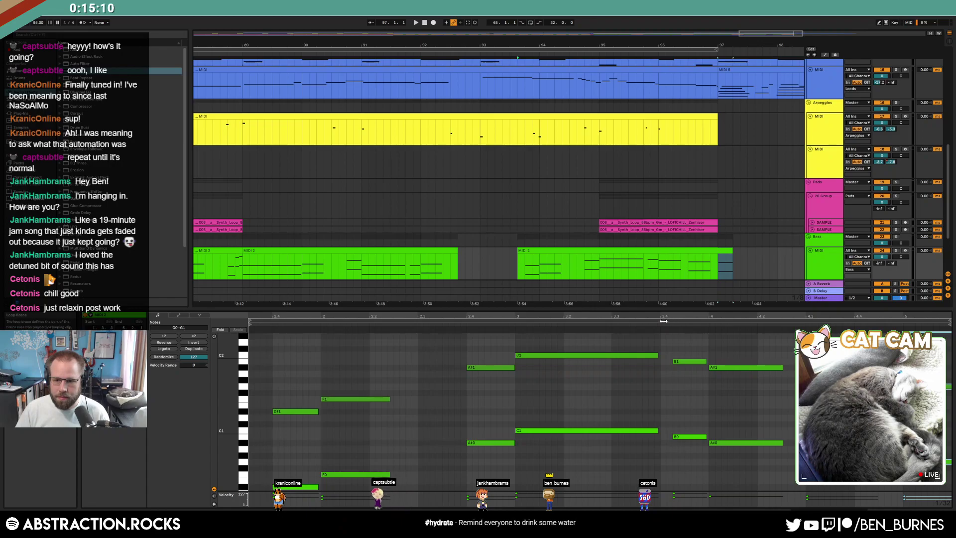
key("space")
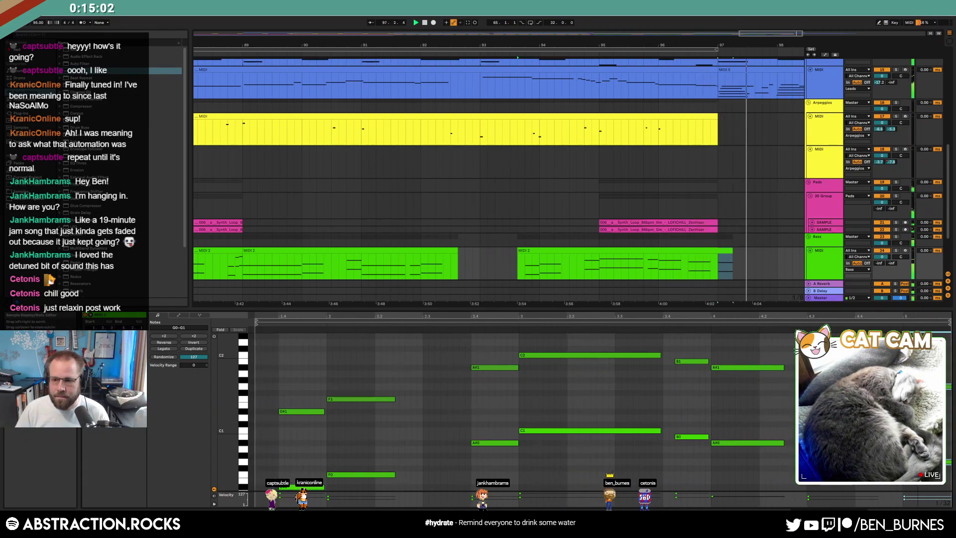
left_click_drag(730, 248, 780, 249)
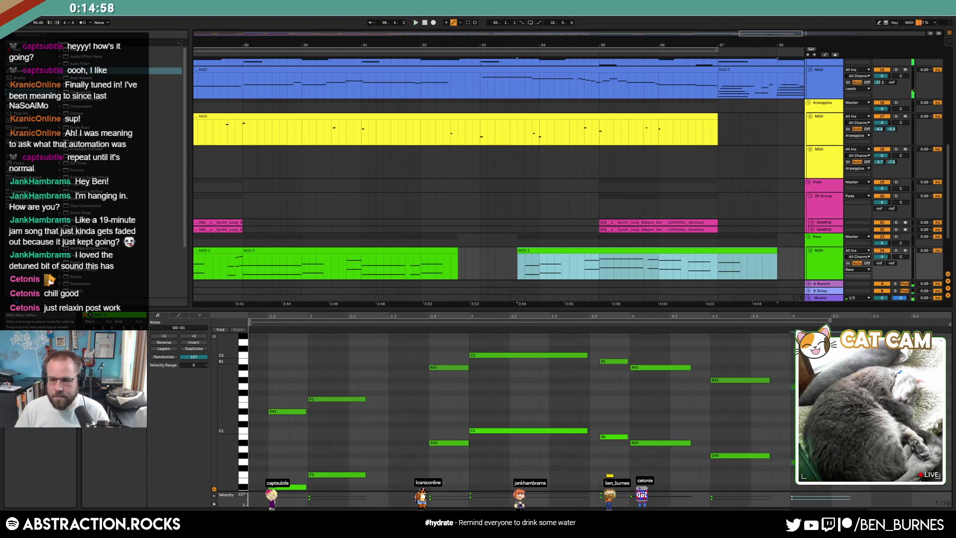
Play back the bass ending and lengthen the G octave pair that starts at bar 97.
left_click(822, 387)
key("space")
key("space")
left_click(720, 267)
key("space")
key("space")
left_click_drag(851, 387, 900, 386)
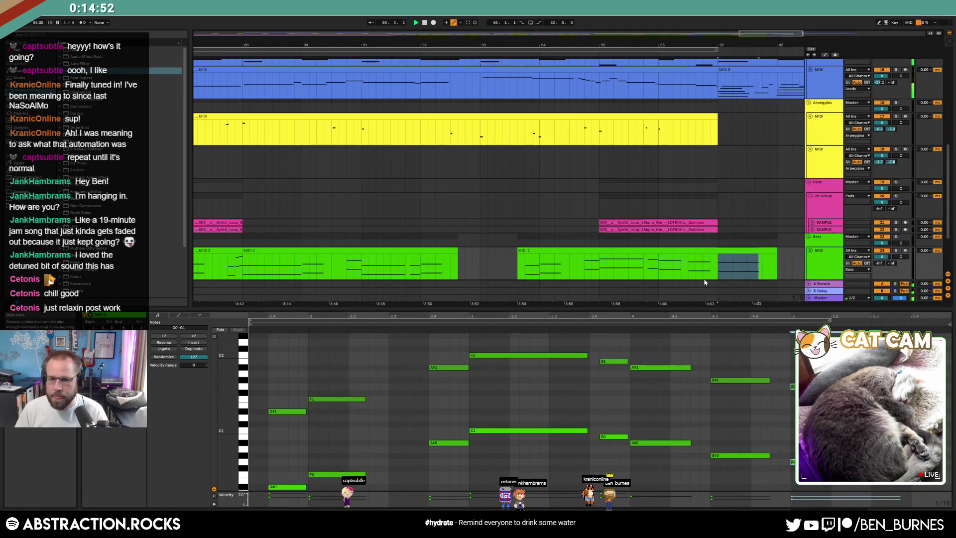
Raise the G# octave pair before bar 97 to B0 and B1, and stretch the following G pair to about bar 97.4.
key("Up")
key("Up")
key("Up")
left_click(583, 322)
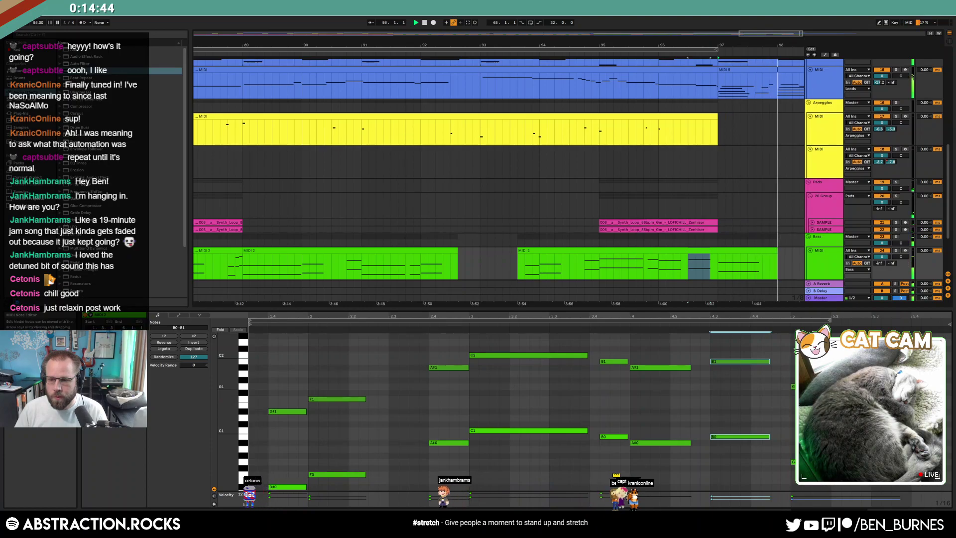
left_click_drag(847, 369, 913, 463)
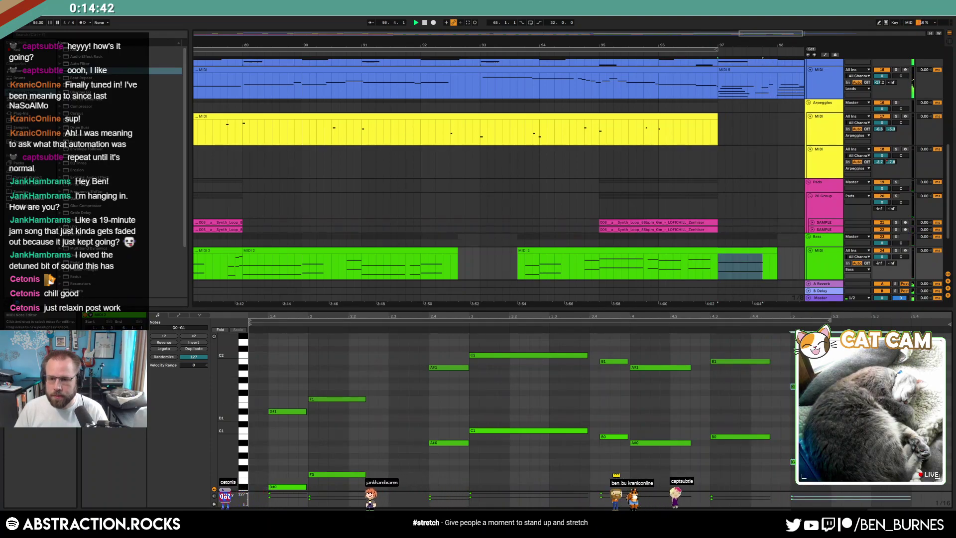
Automate the bass Operator volume to fade down between about bars 97.3 and 97.4, and play through the song's ending.
key("shift+Tab")
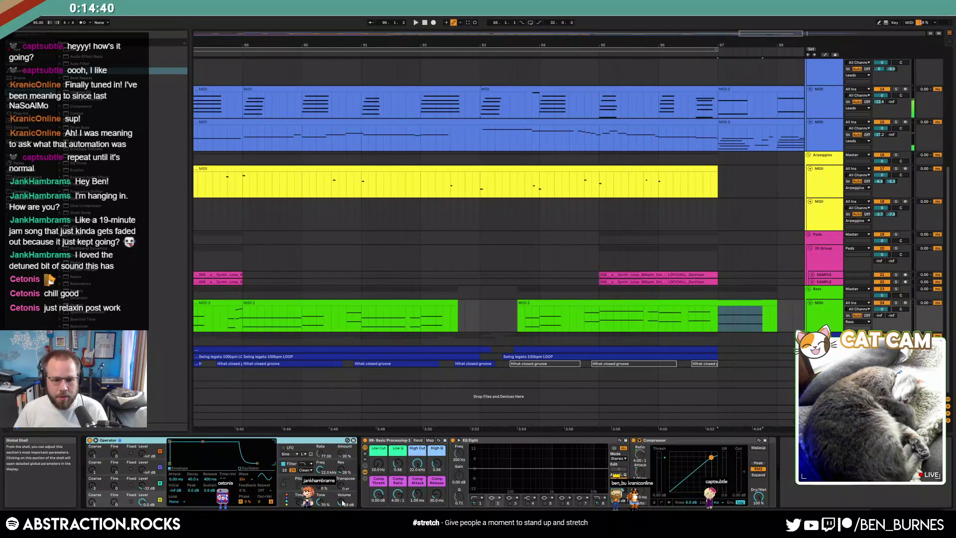
key("a")
left_click(746, 326)
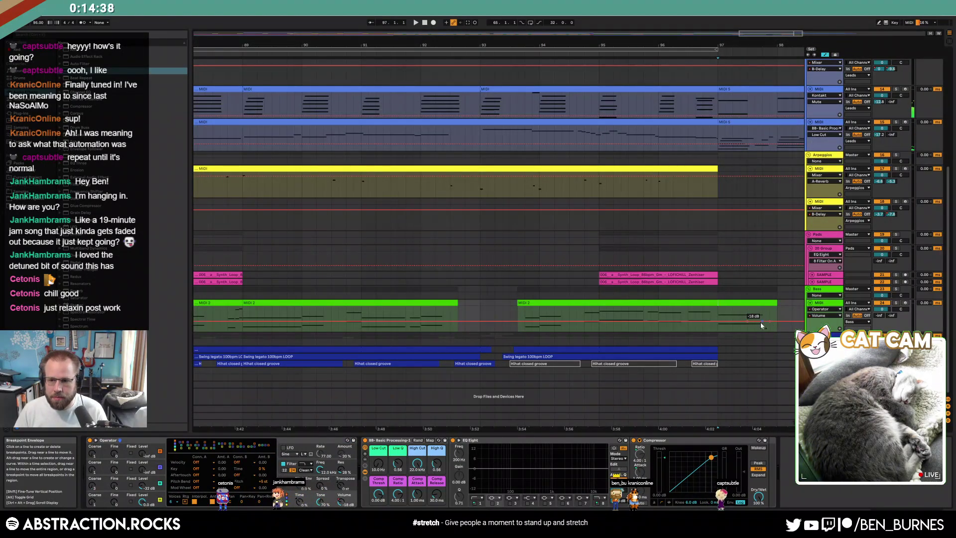
key("space")
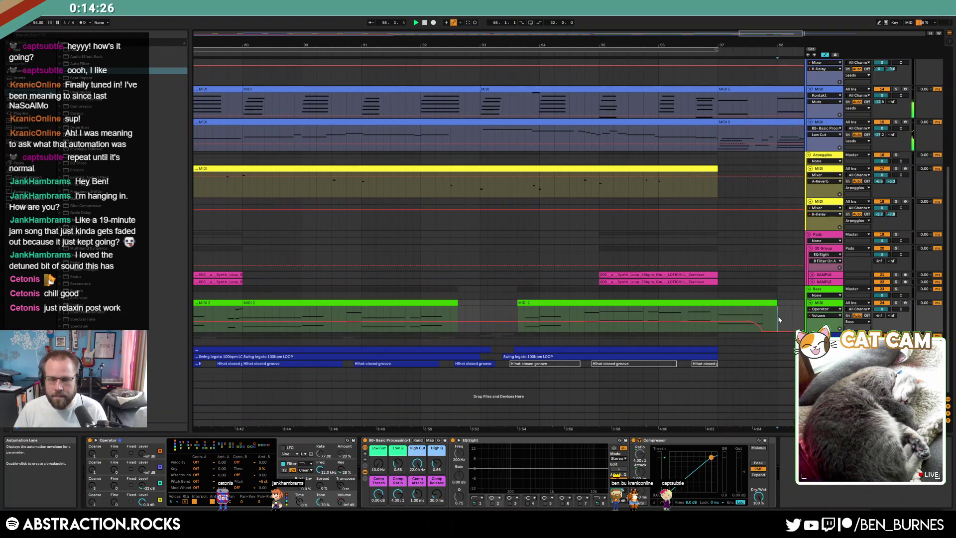
scroll(771, 313, "down", 5)
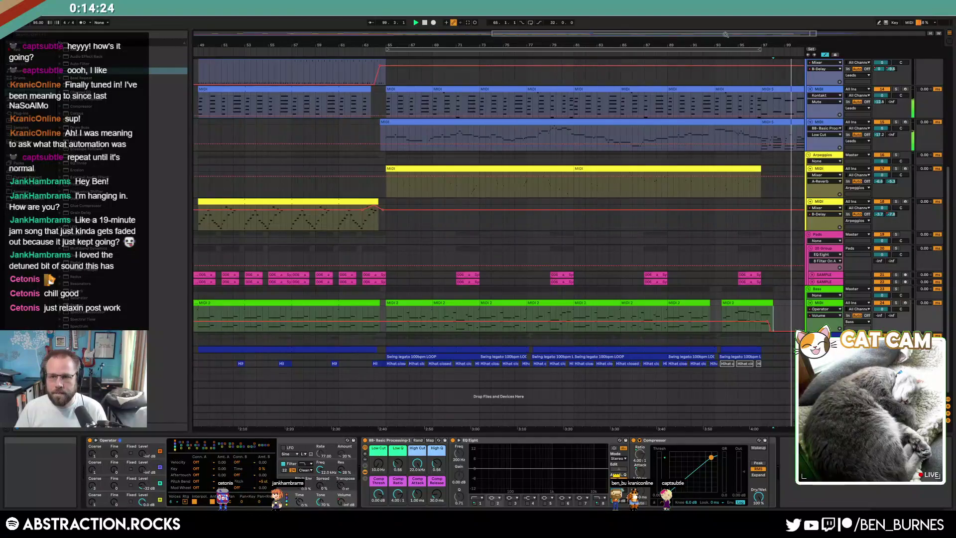
left_click_drag(725, 35, 725, 24)
key("a")
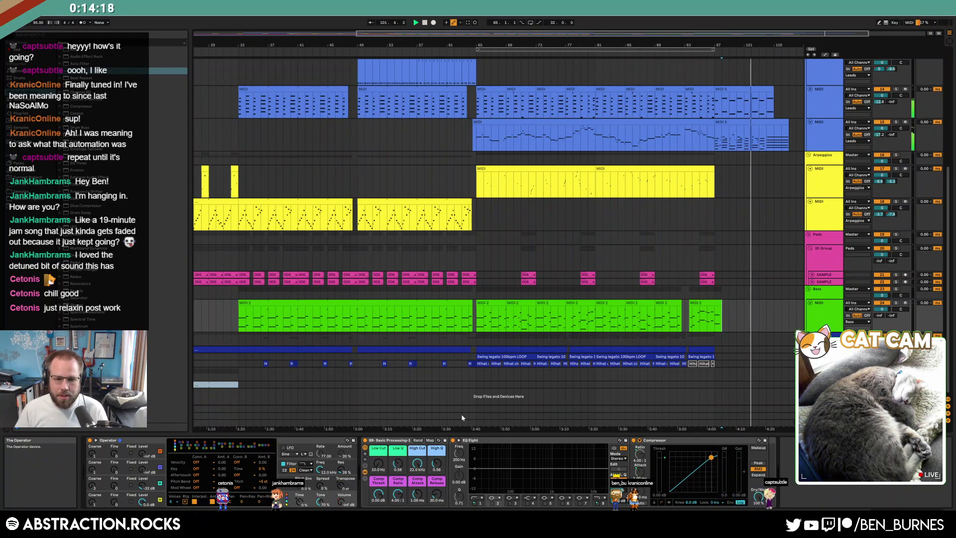
left_click_drag(774, 313, 803, 324)
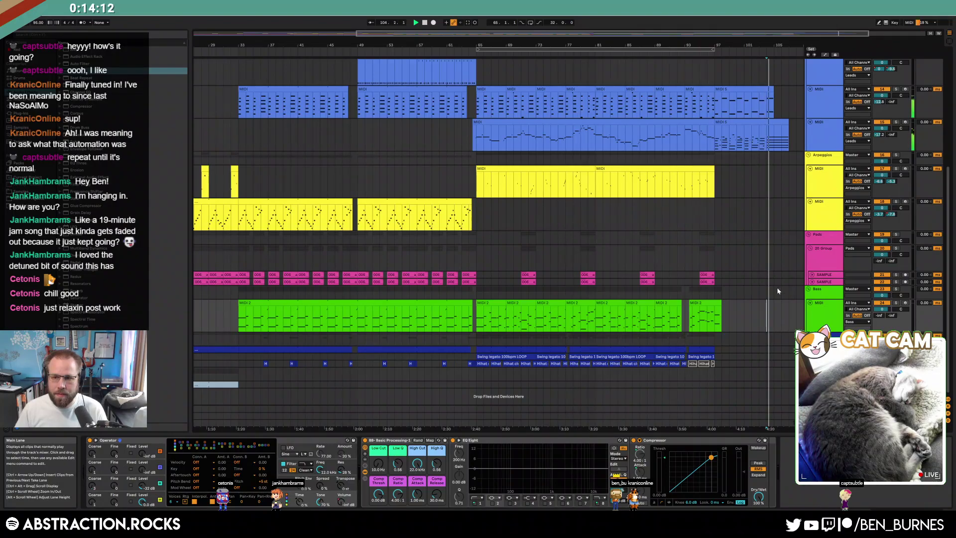
Add a C4 note to the final chord of the closing lead clip and play the chord back.
double_click(778, 121)
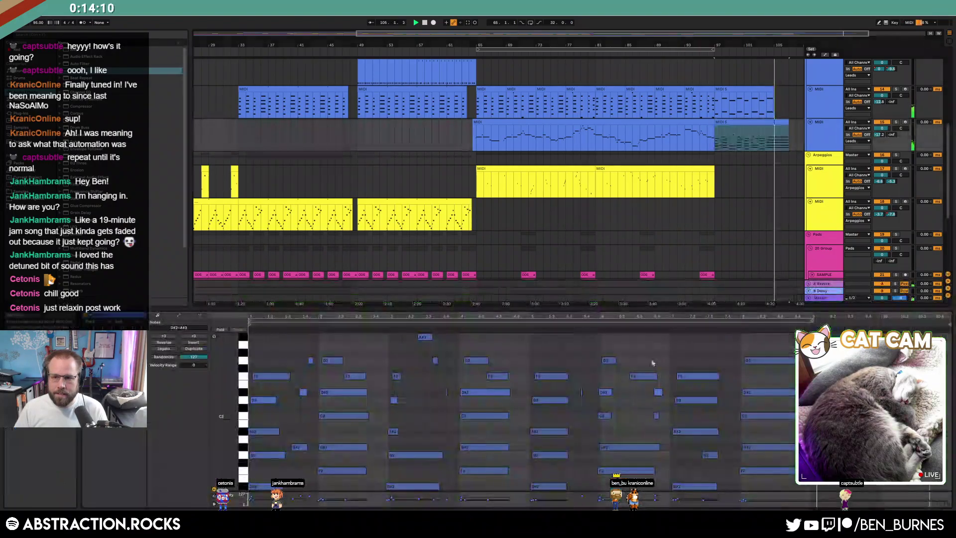
scroll(767, 391, "up", 4)
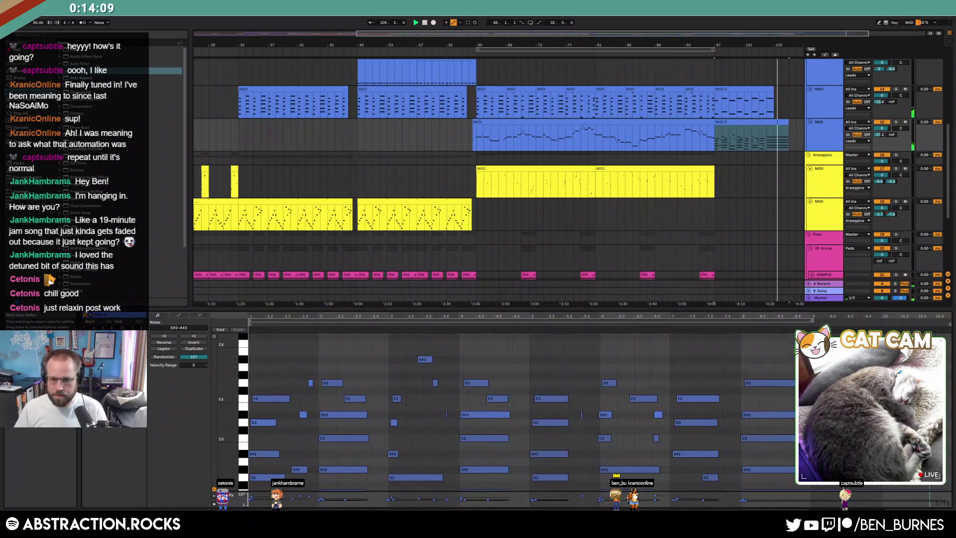
double_click(755, 352)
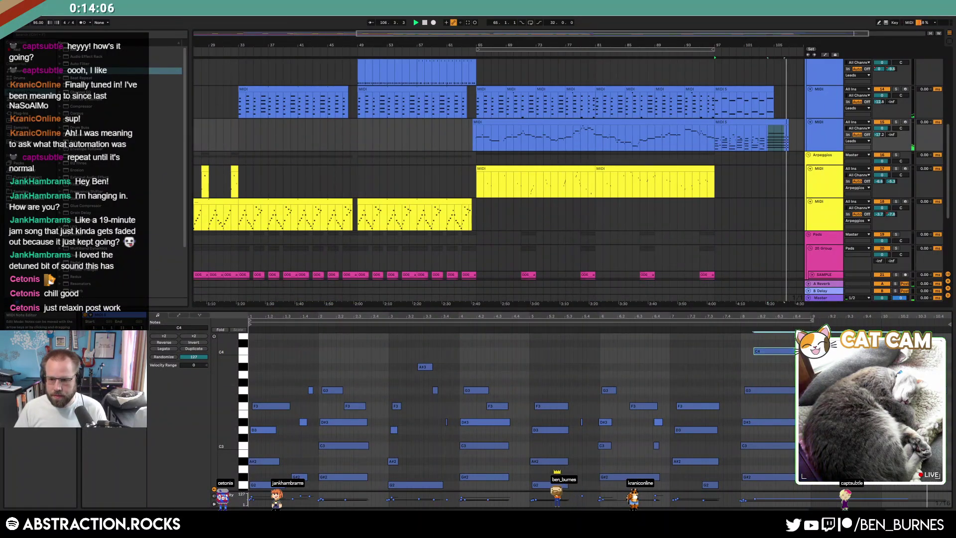
left_click(738, 323)
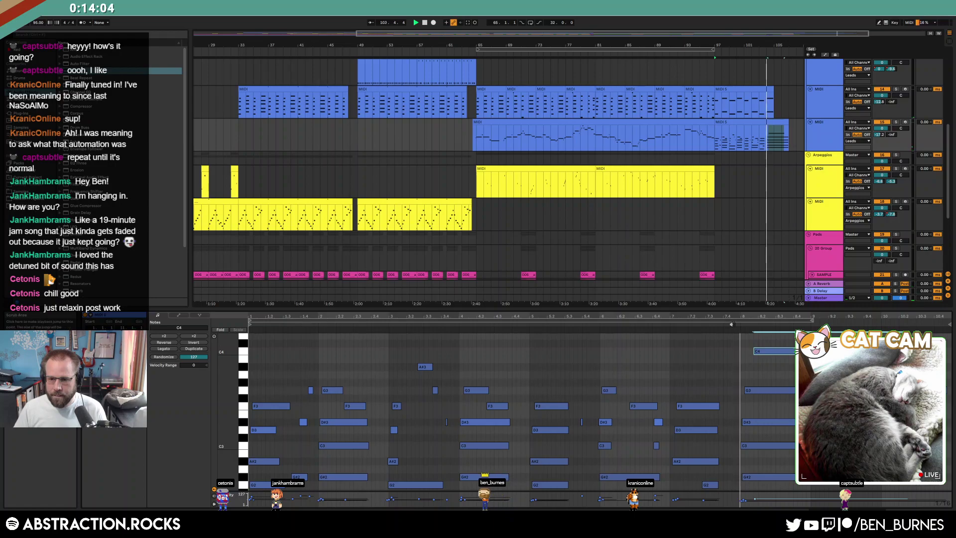
Move the added top note of the final lead chord down to A#3, lower its velocity to about 15 and audition it.
left_click_drag(762, 351, 760, 369)
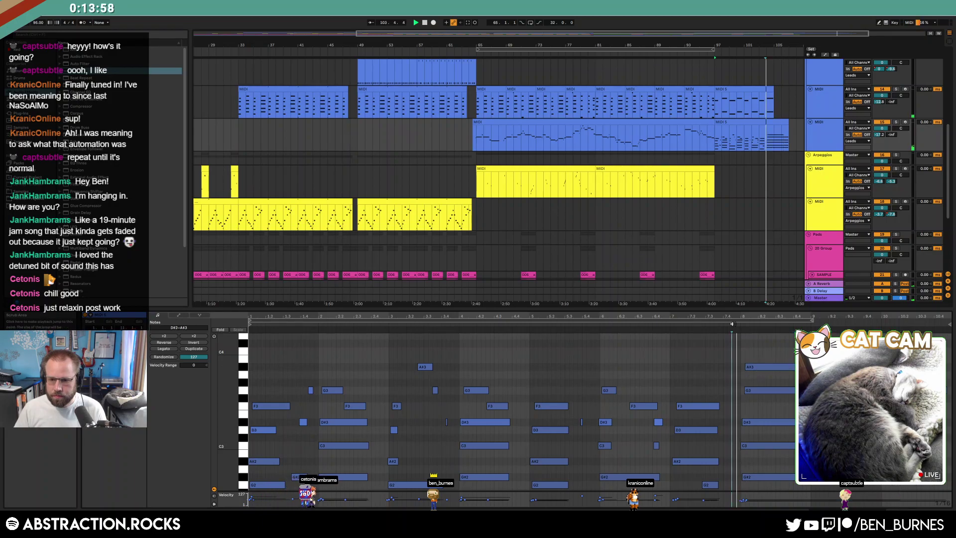
left_click(757, 369)
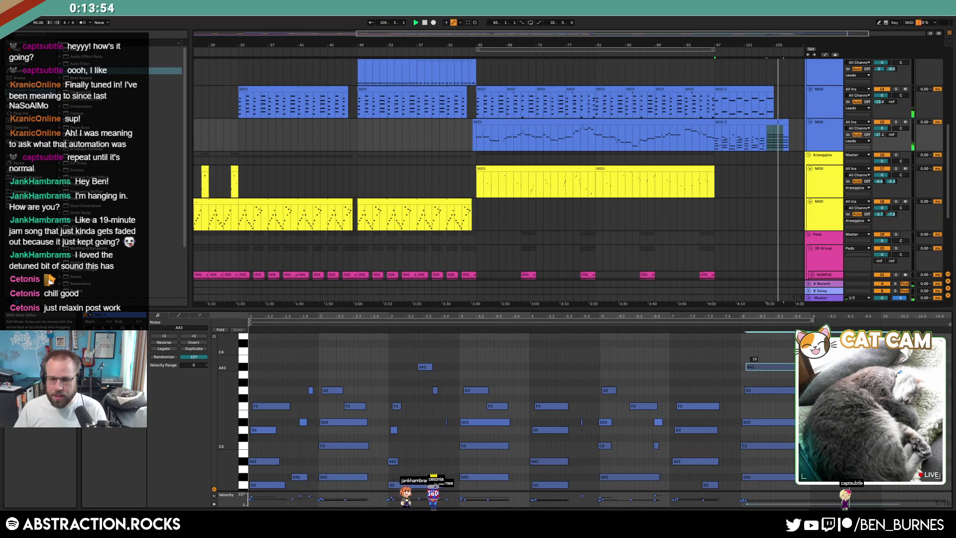
left_click(733, 324)
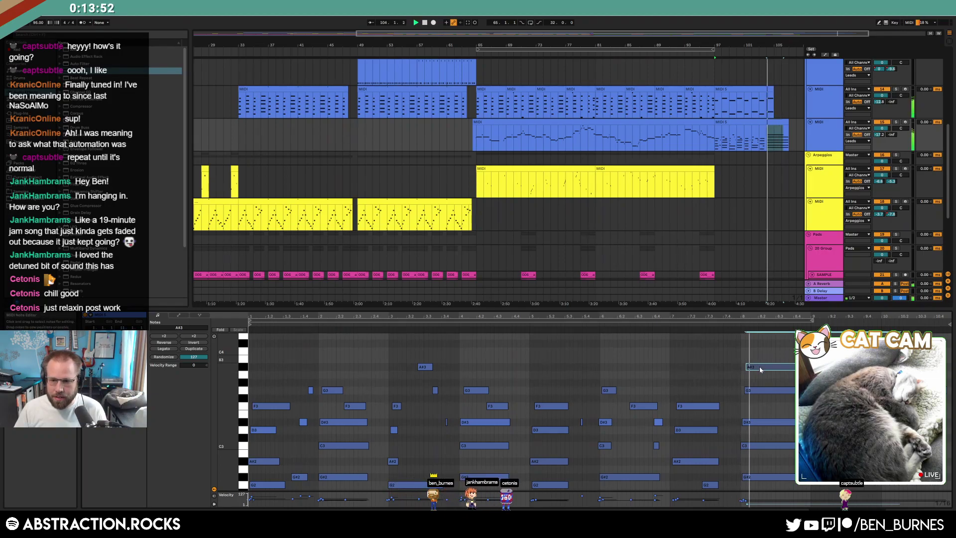
key("shift+Tab")
key("space")
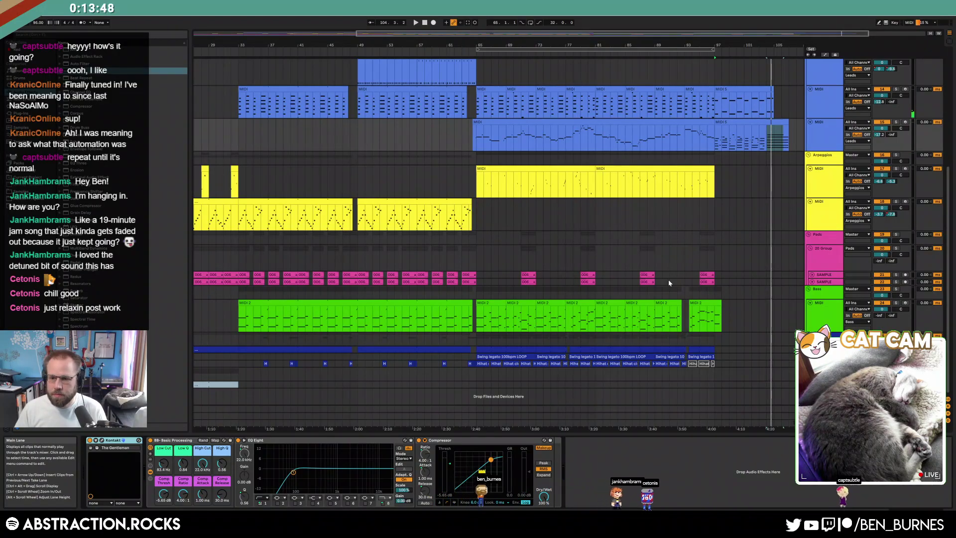
Play the song from about bar 31 and check its level with the Youlean Loudness Meter on the master track.
left_click(424, 23)
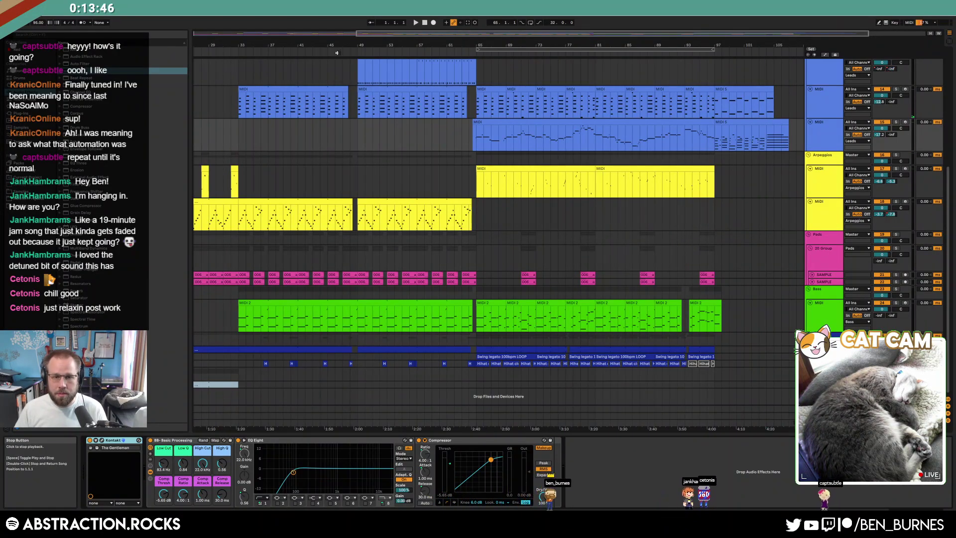
left_click(225, 54)
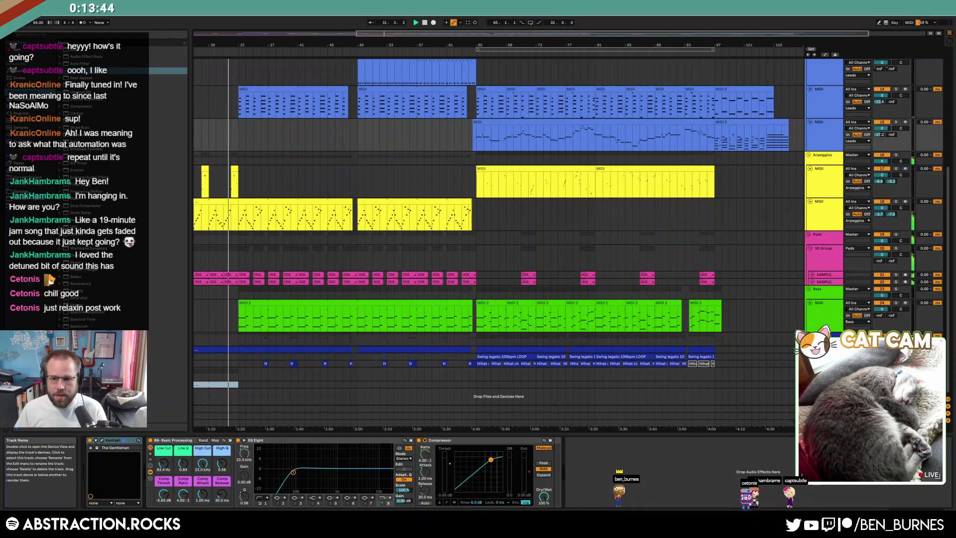
left_click(824, 422)
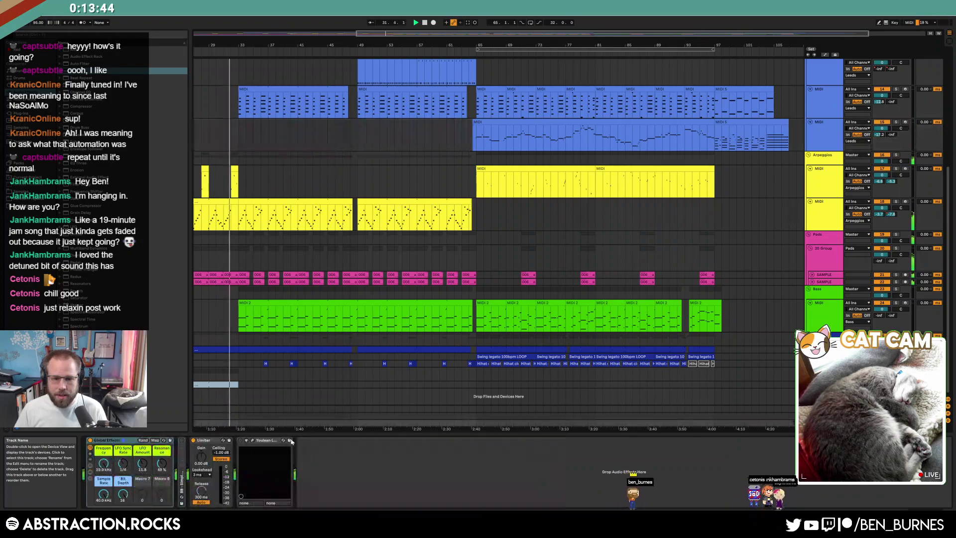
left_click(251, 440)
left_click_drag(365, 141, 605, 55)
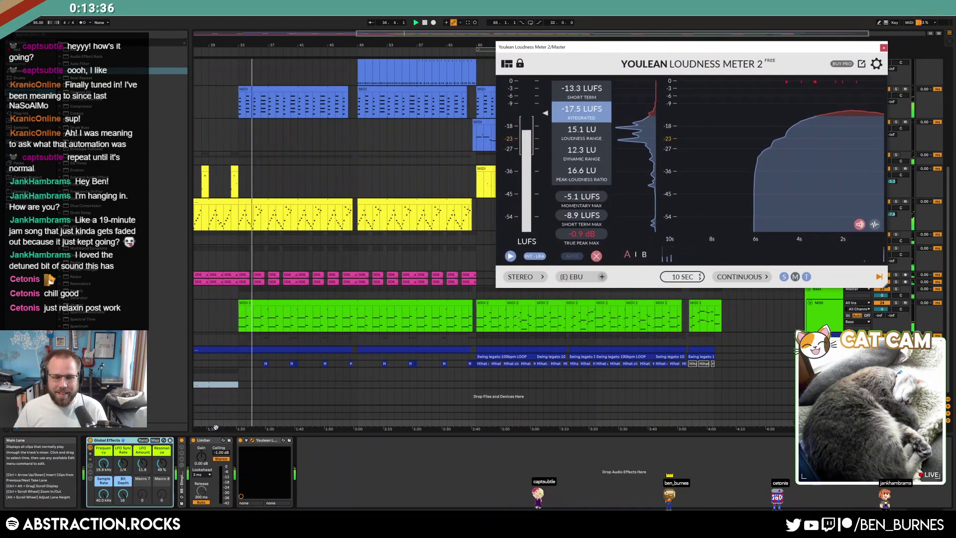
Unfold the master effects chain and shape a slight low-frequency boost around 82 Hz in its EQ Eight, keeping the loudness meter open.
left_click(182, 483)
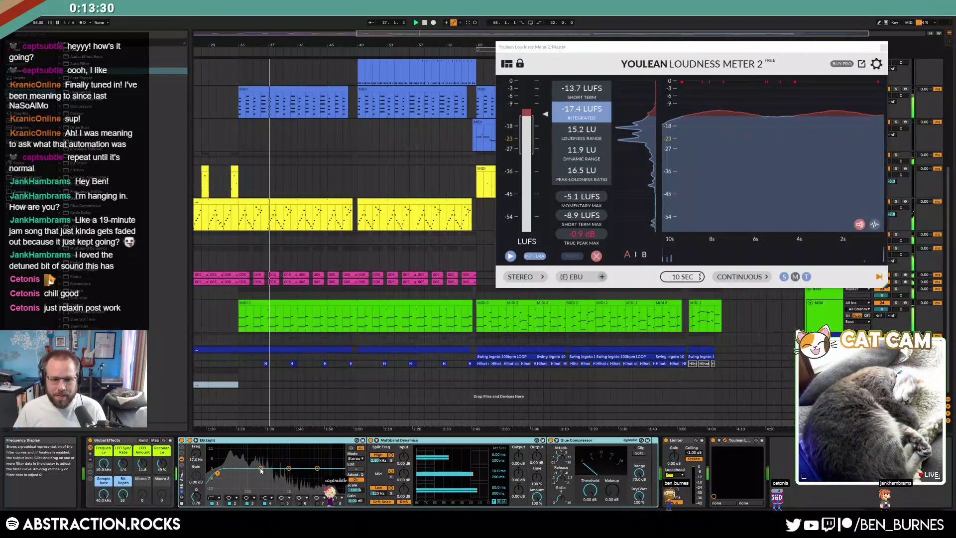
left_click_drag(218, 473, 248, 468)
left_click_drag(833, 47, 727, 40)
left_click_drag(883, 310, 882, 313)
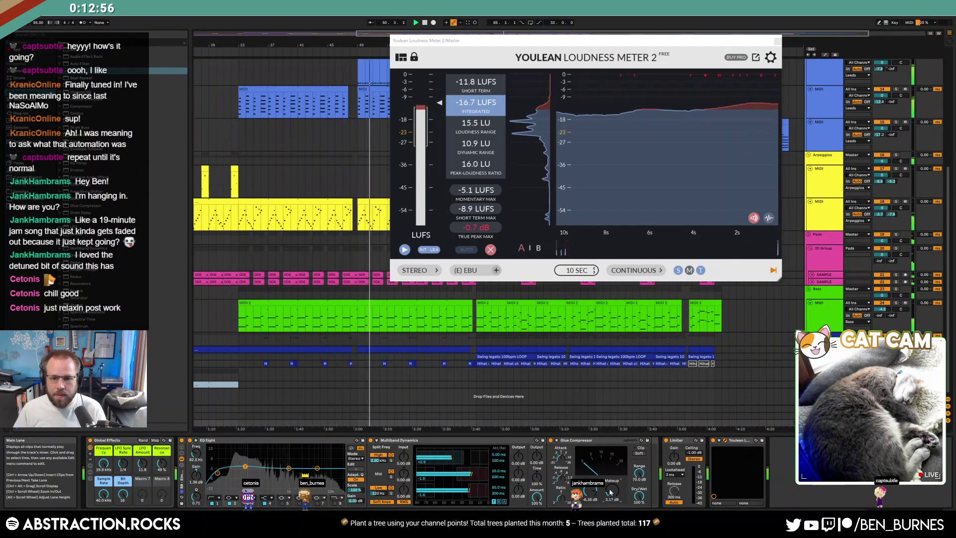
Lower the Makeup gain of the Glue Compressor on the master track during playback.
left_click_drag(613, 489, 613, 494)
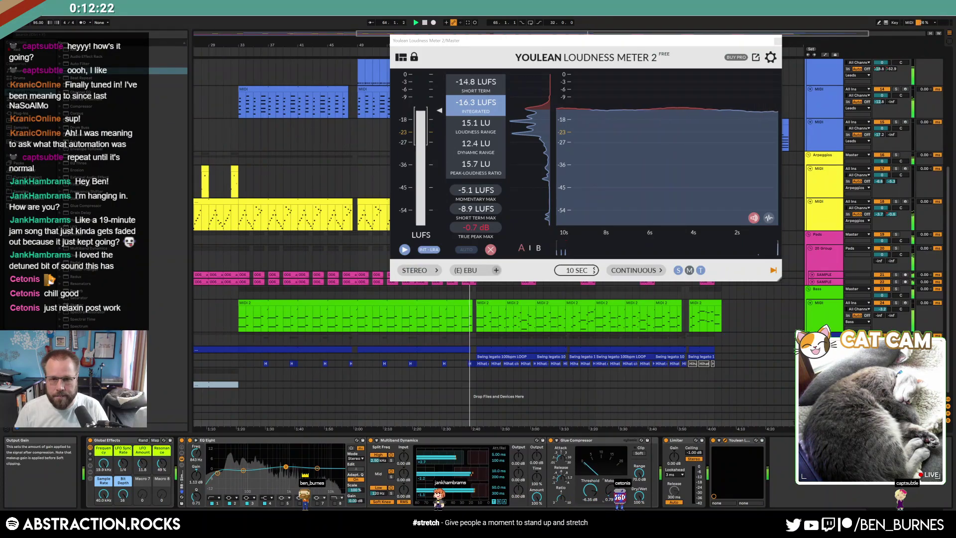
Delete the first half of bar 48 from the bass clip to leave a gap before bar 49.
scroll(471, 305, "up", 4)
left_click(468, 305)
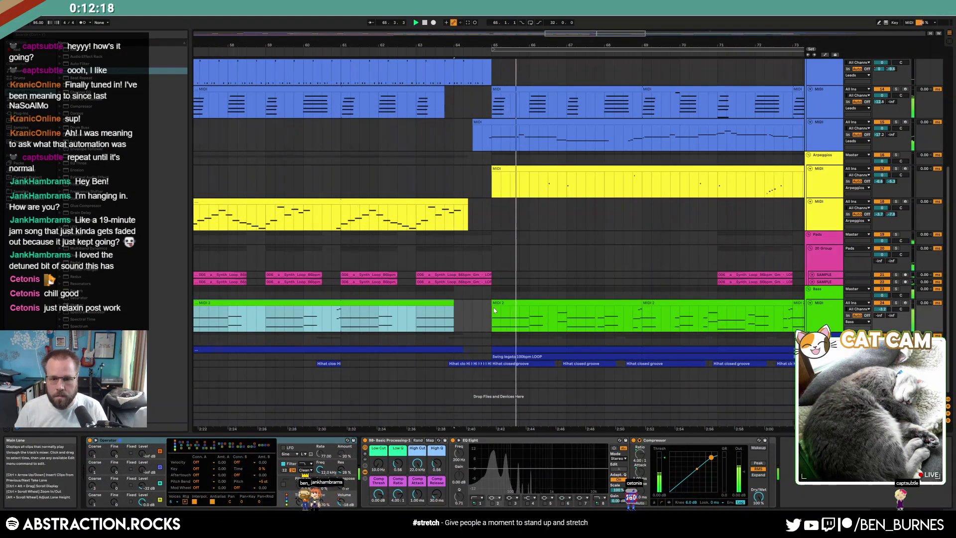
scroll(495, 324, "down", 5)
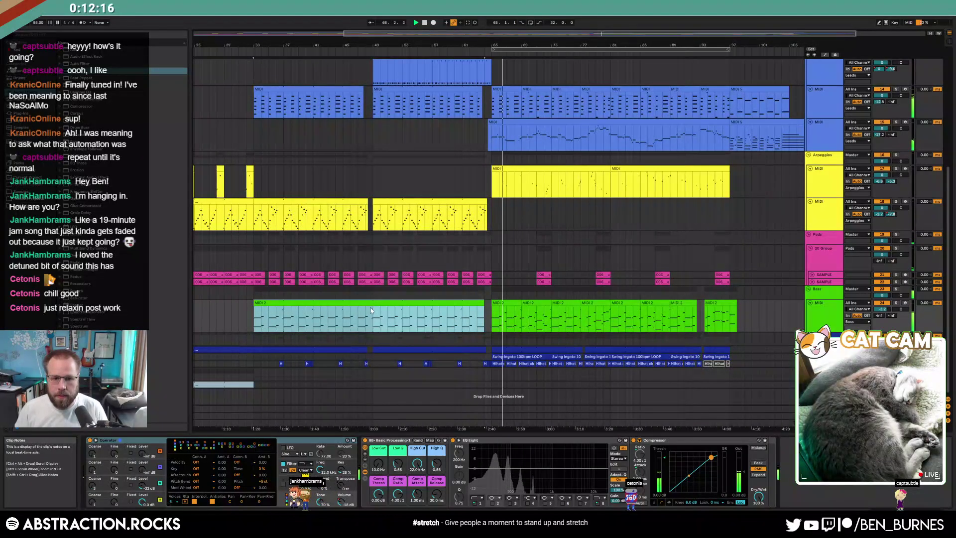
scroll(356, 314, "up", 5)
left_click_drag(353, 318, 335, 316)
key("Delete")
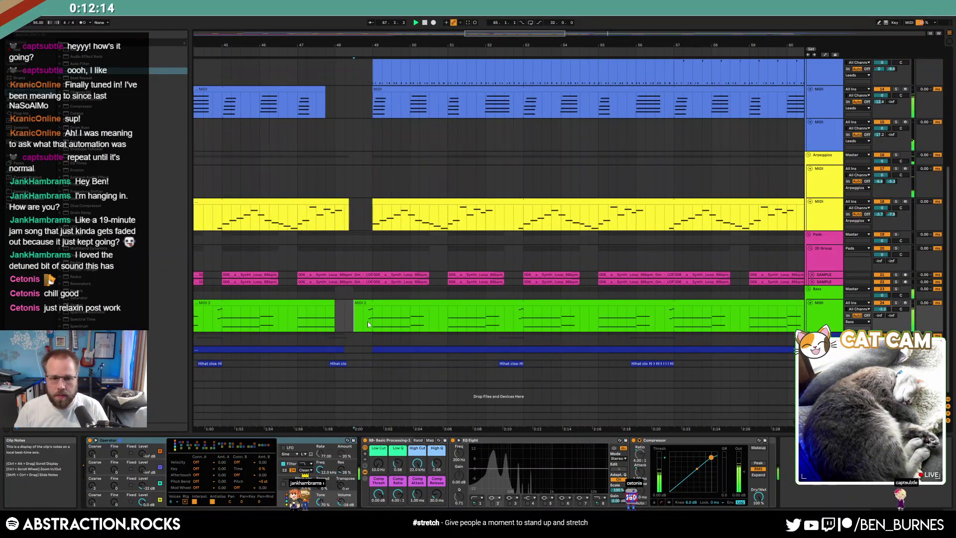
Cut the ends of the two pad sample loops just before bar 49 and play from bar 48.
scroll(374, 275, "up", 5)
left_click(374, 265)
mouse_move(333, 266)
left_mouse_down()
mouse_move(339, 292)
mouse_move(357, 268)
mouse_move(378, 284)
left_mouse_up()
key("space")
key("Delete")
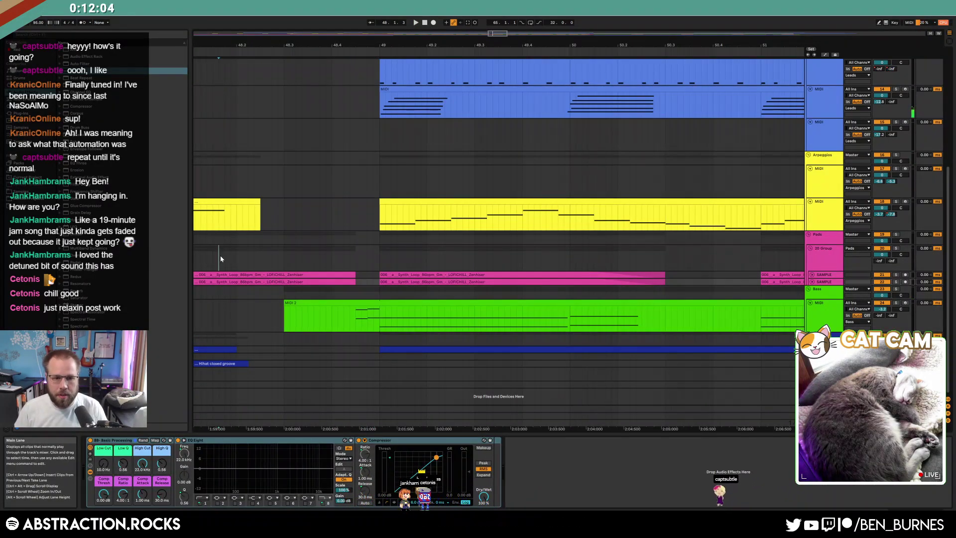
left_click(219, 255)
key("space")
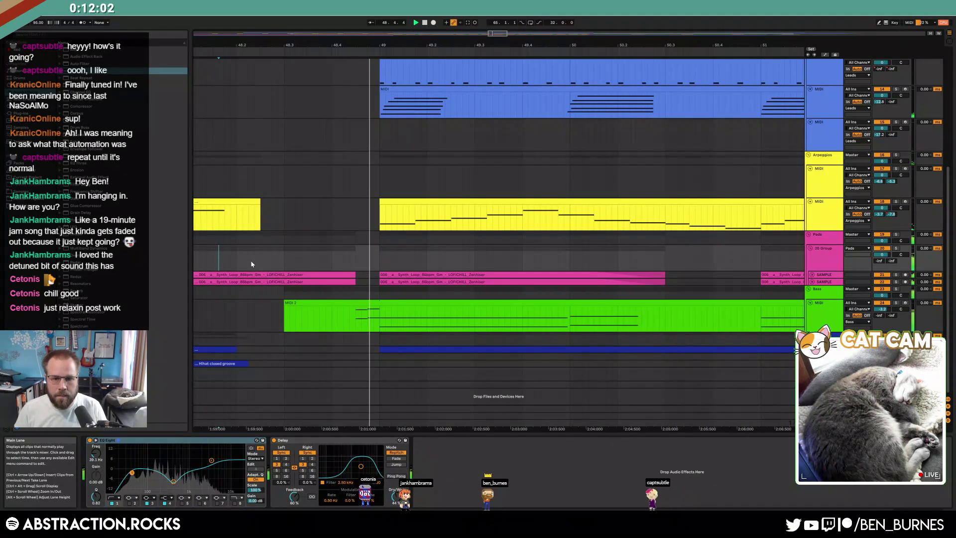
Trim the two pad sample loops back further before bar 49 and stop playback.
left_click_drag(360, 275, 333, 282)
key("Delete")
scroll(305, 270, "down", 5)
key("space")
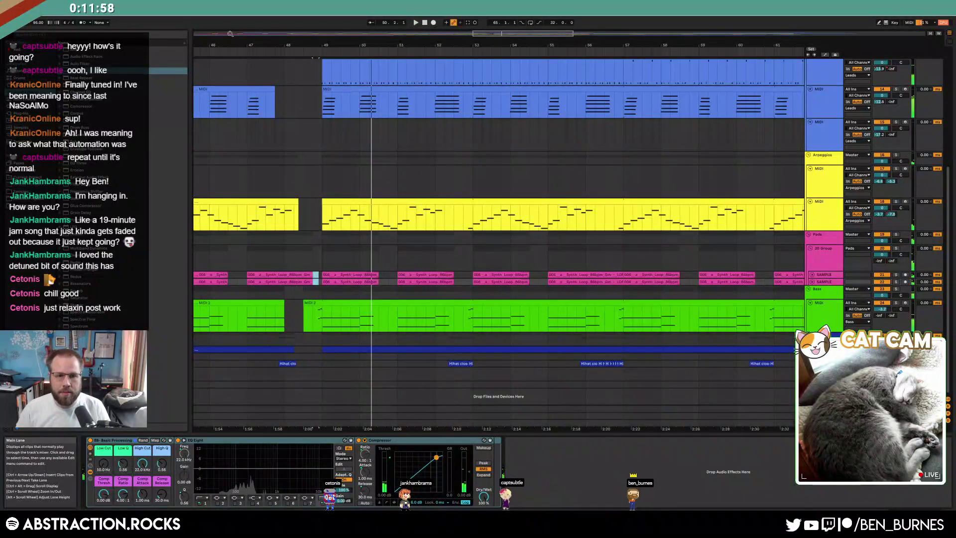
Play the transition into bar 49 from about bar 47 to check the new gaps.
left_click(244, 49)
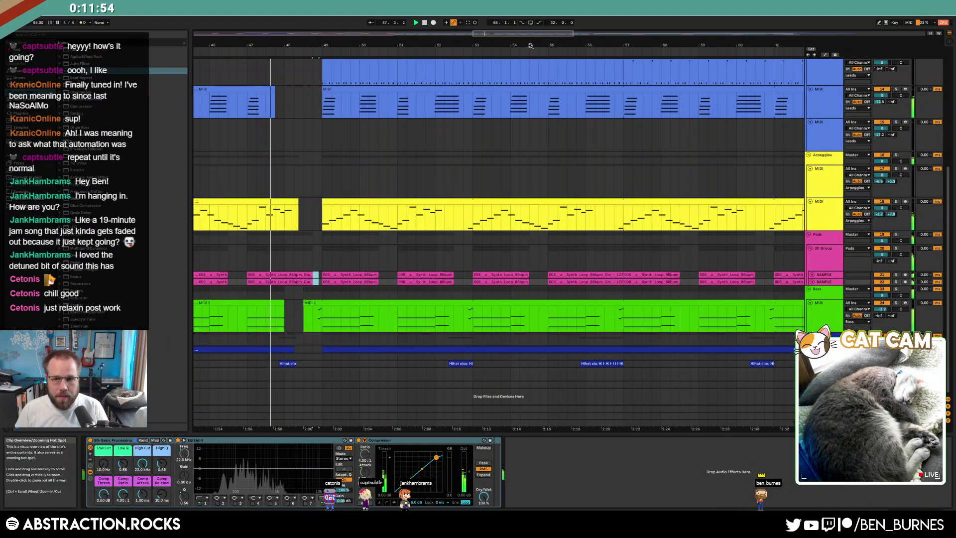
left_click(312, 257)
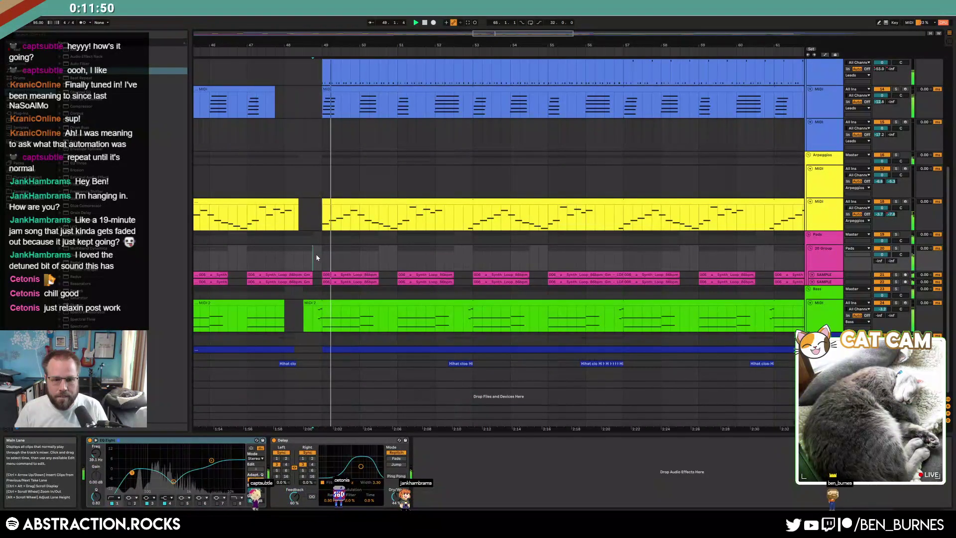
key("shift+Tab")
key("shift+Tab")
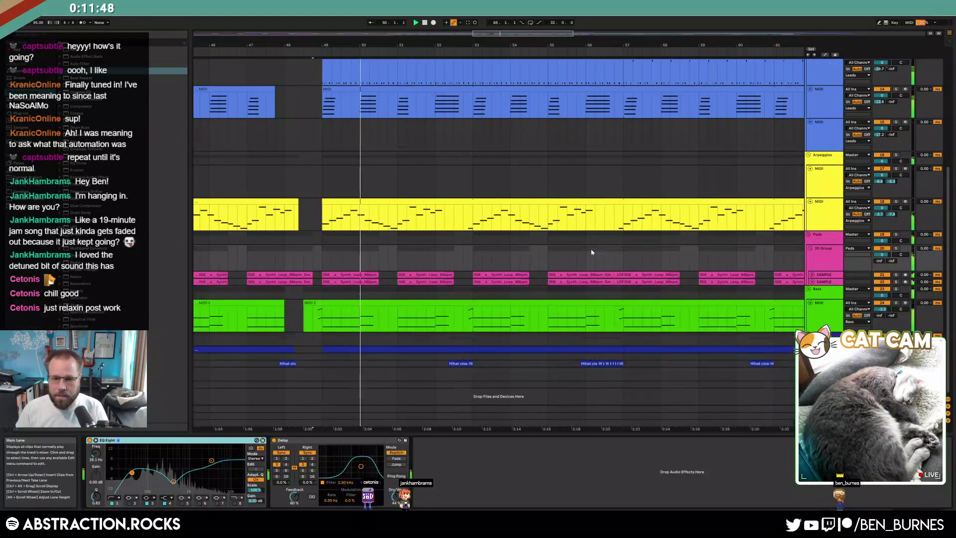
scroll(590, 249, "down", 5)
left_click_drag(677, 33, 821, 33)
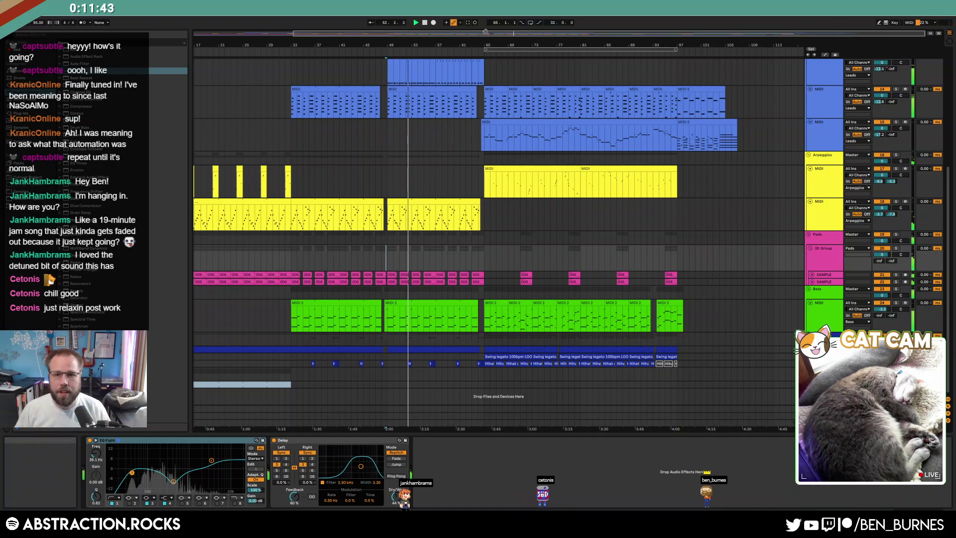
On the chord lead track, lower the High Cut macro to about 4.2 kHz and shift the Delay's band-pass filter to a lower frequency.
left_click(520, 102)
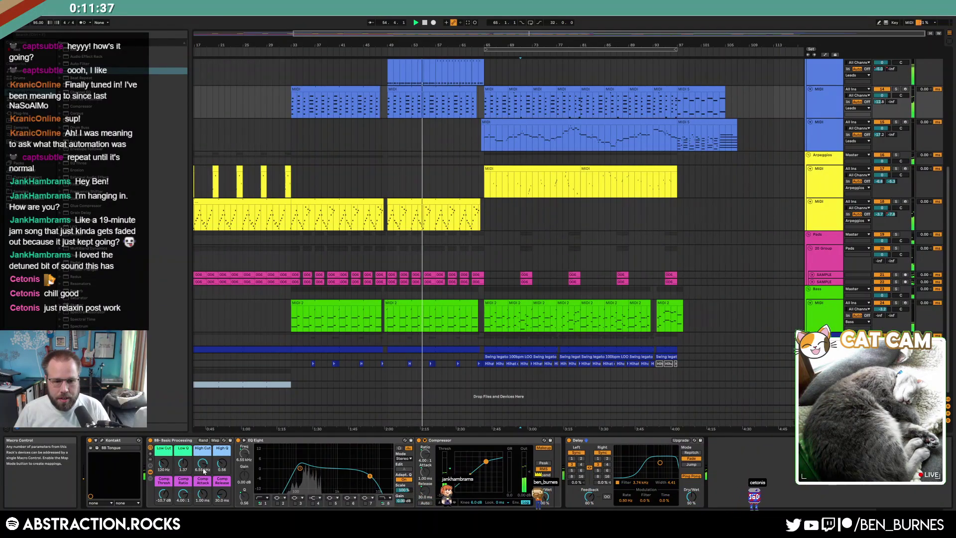
left_click_drag(204, 468, 205, 474)
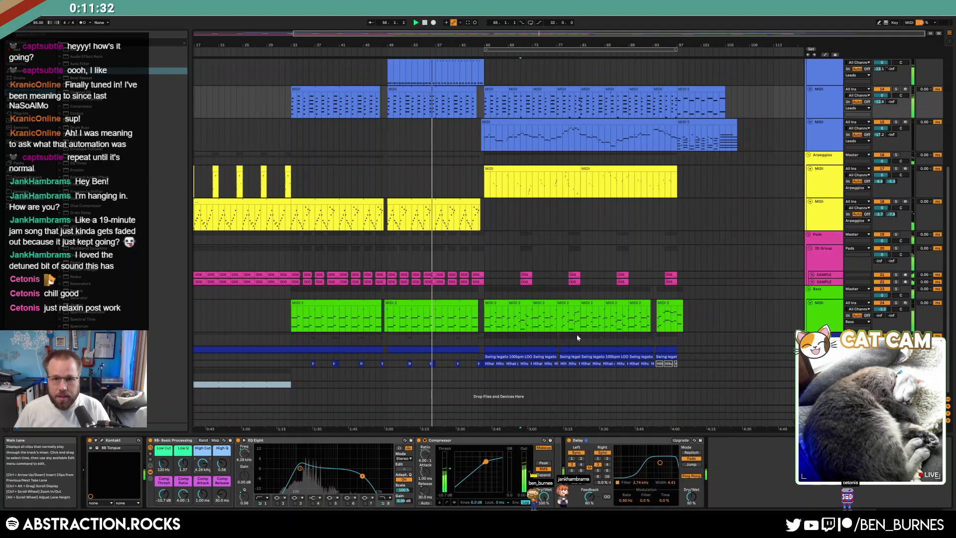
left_click_drag(660, 462, 656, 463)
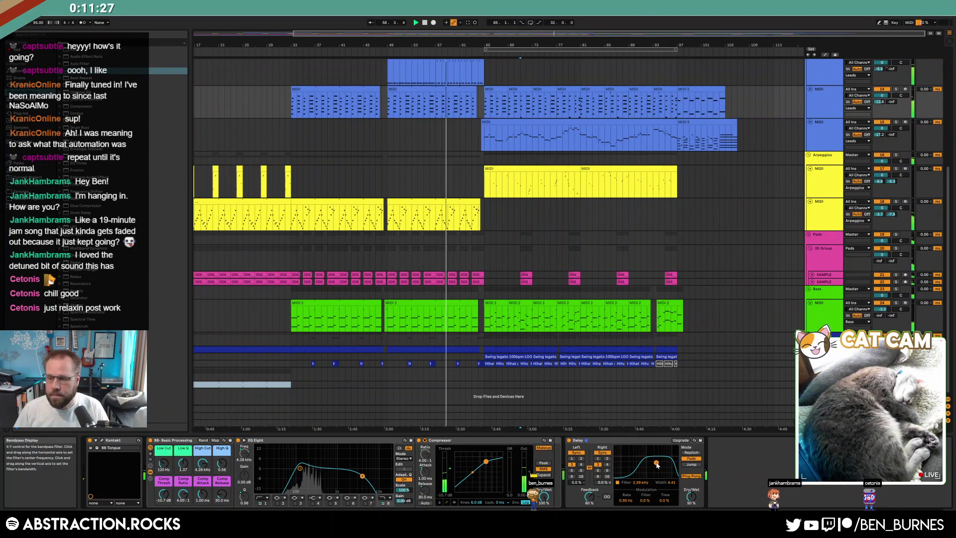
key("shift+Tab")
key("shift+Tab")
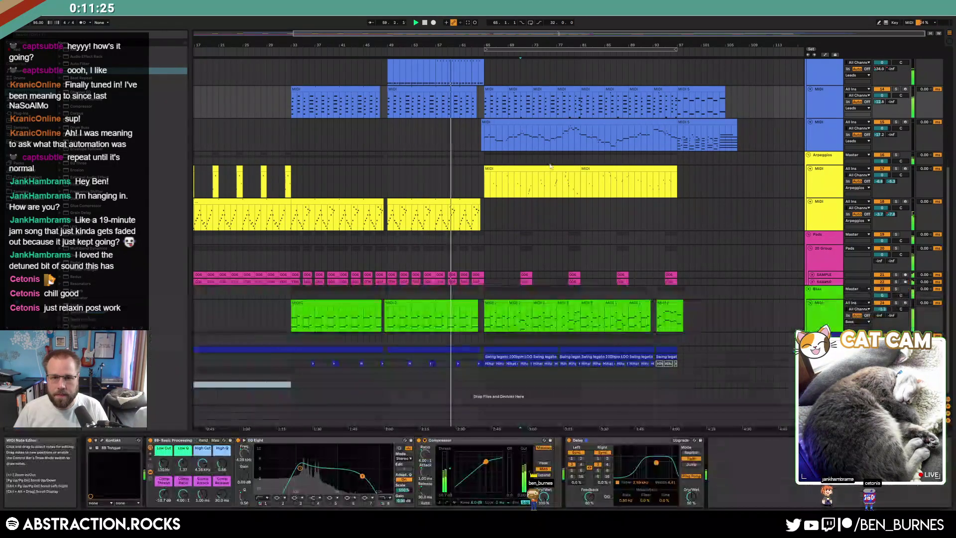
Flatten the Operator Volume automation ramps on the lead track between bars 49 and 65 by raising their low points.
scroll(458, 115, "up", 1)
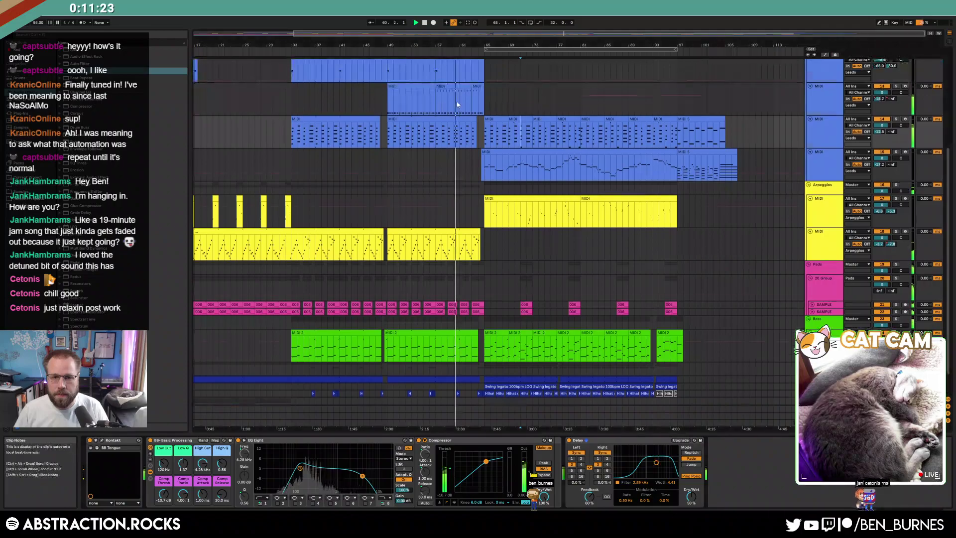
key("a")
left_click(382, 268)
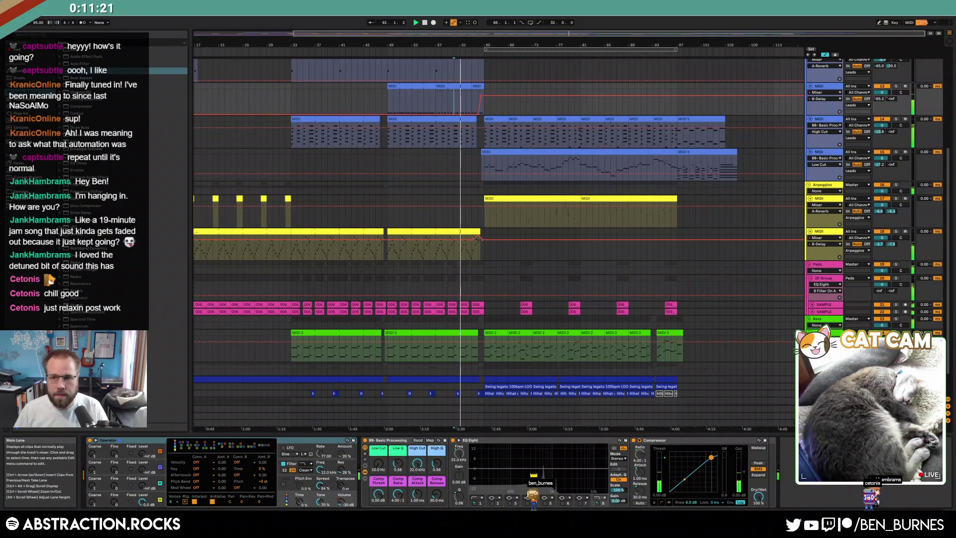
left_click(343, 501)
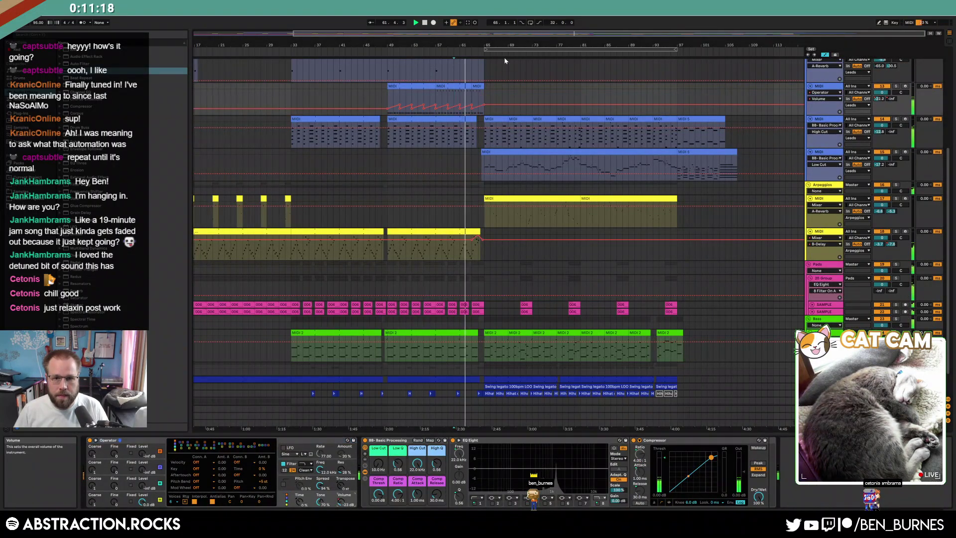
scroll(440, 93, "up", 3)
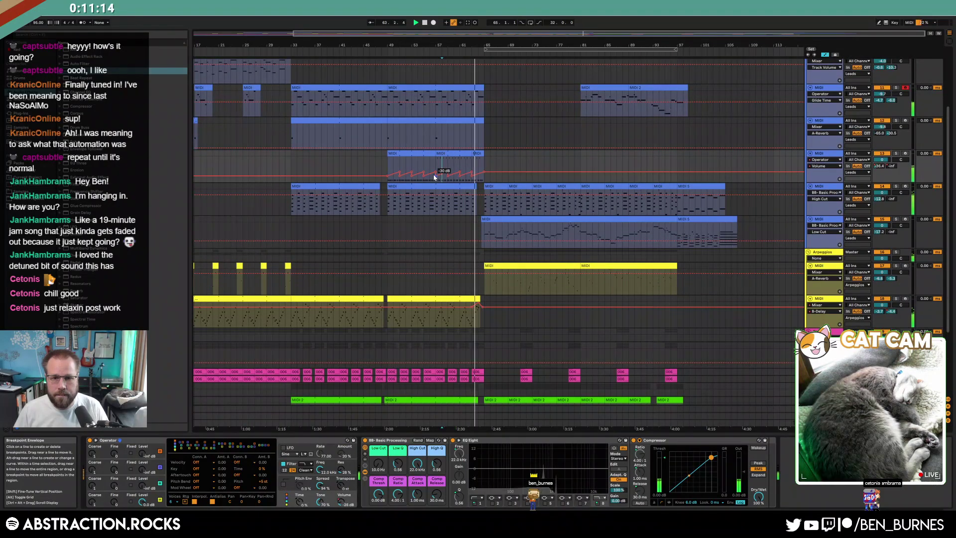
left_click_drag(390, 158, 476, 168)
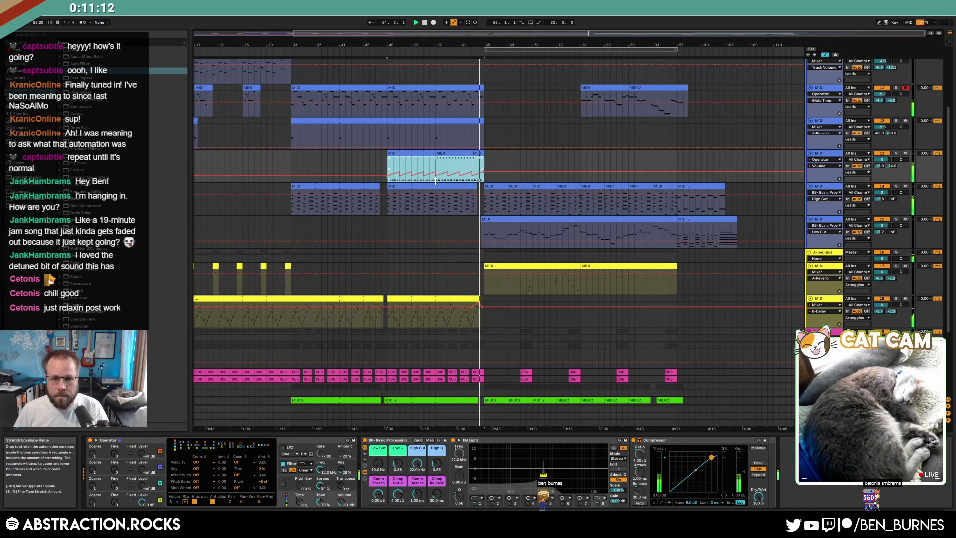
left_click_drag(435, 181, 436, 175)
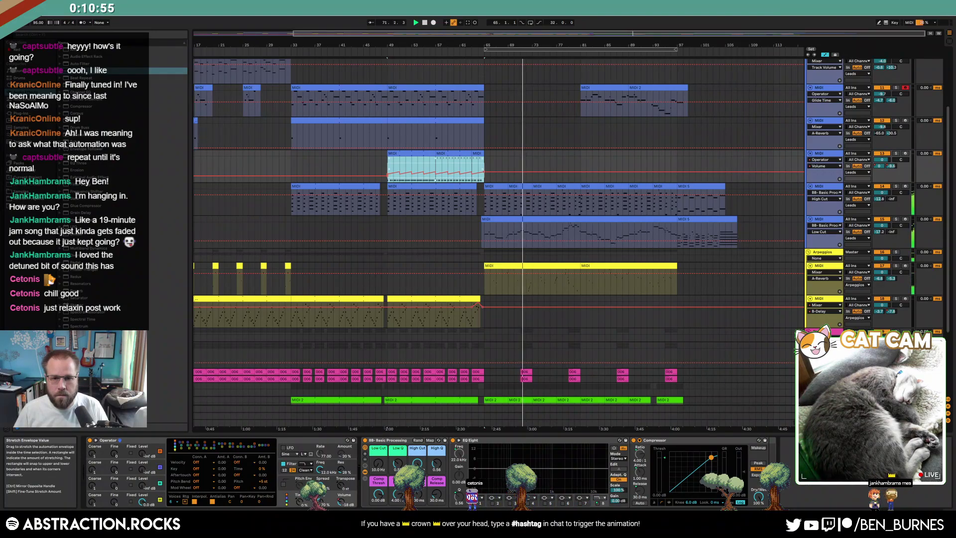
left_click(388, 177)
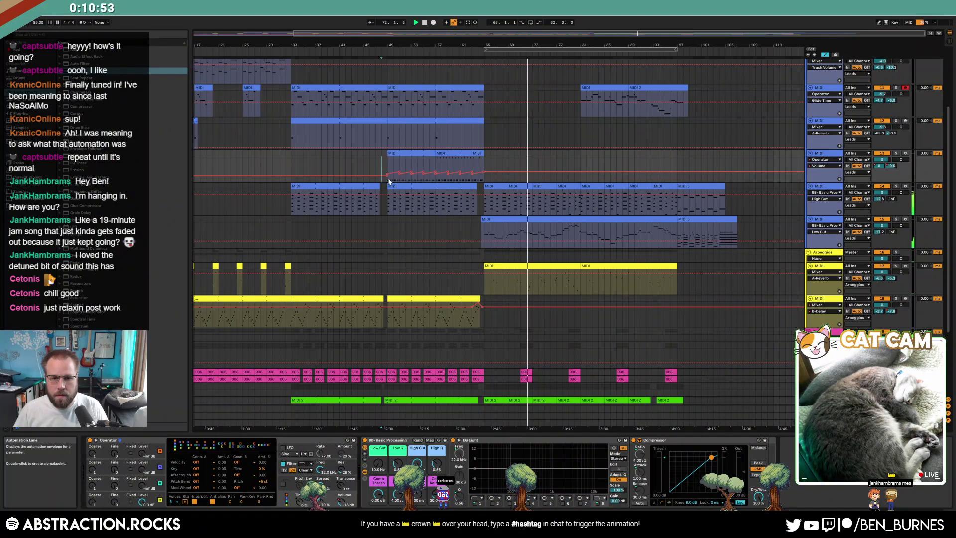
double_click(515, 161)
key("a")
key("shift+Tab")
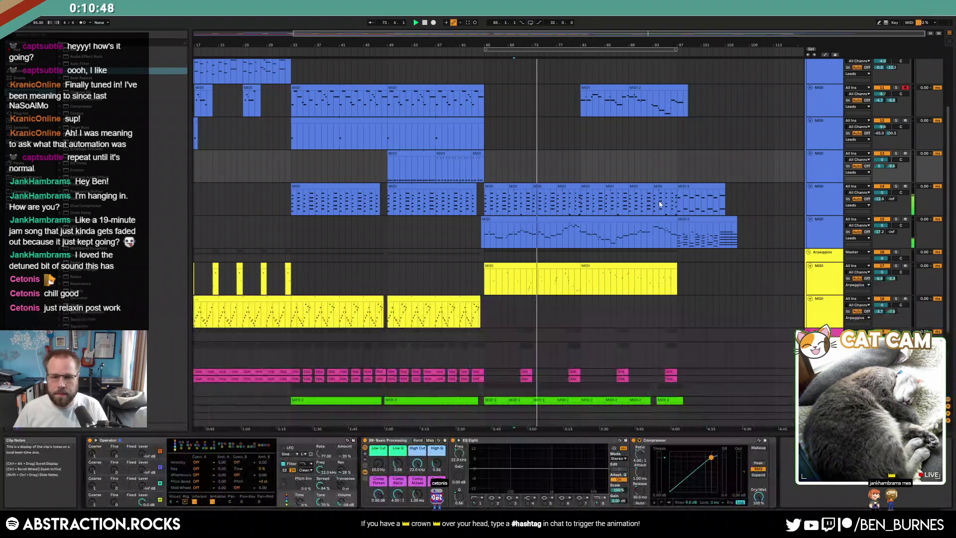
Raise the master Glue Compressor's Makeup automation to about 1.43 dB from bar 65 onward, and close the loudness meter.
scroll(664, 207, "down", 3)
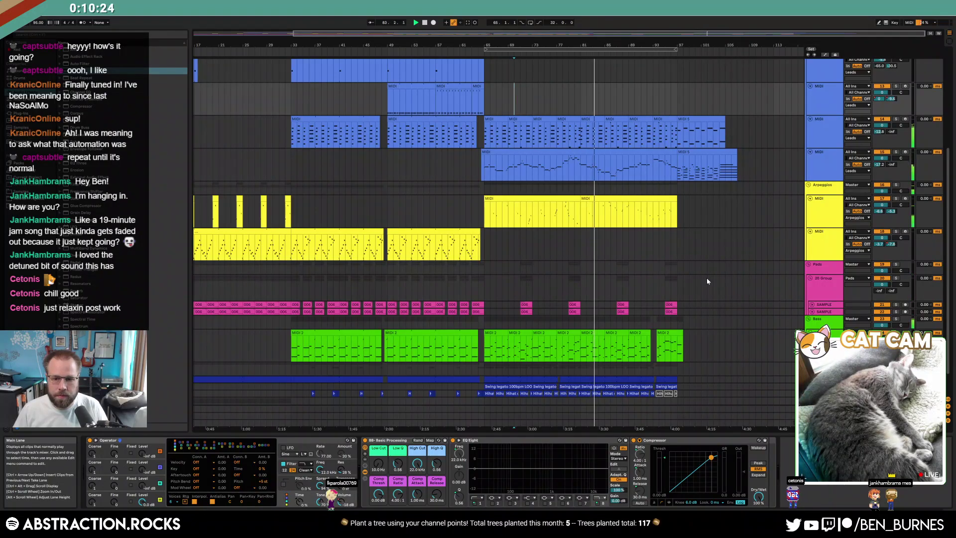
scroll(707, 281, "down", 2)
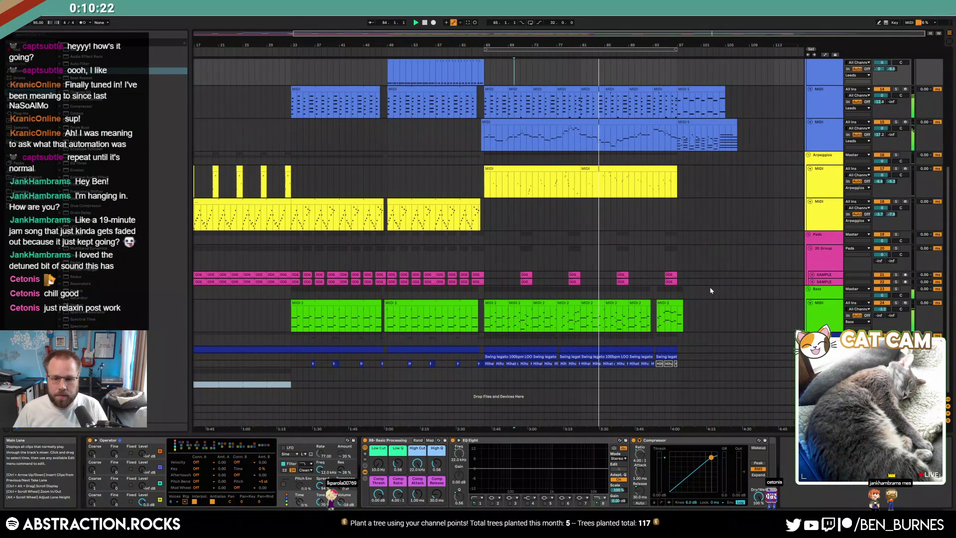
left_click(823, 421)
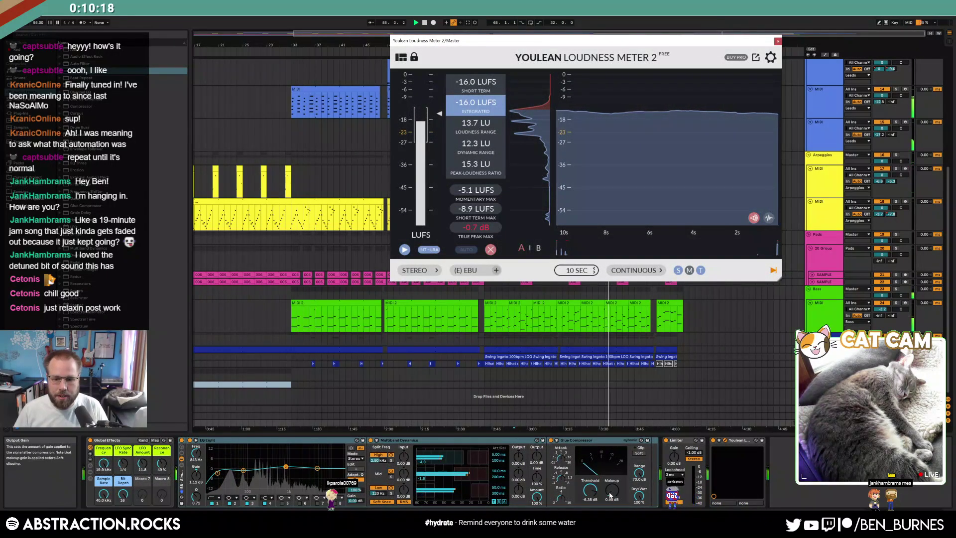
left_click(561, 385)
key("a")
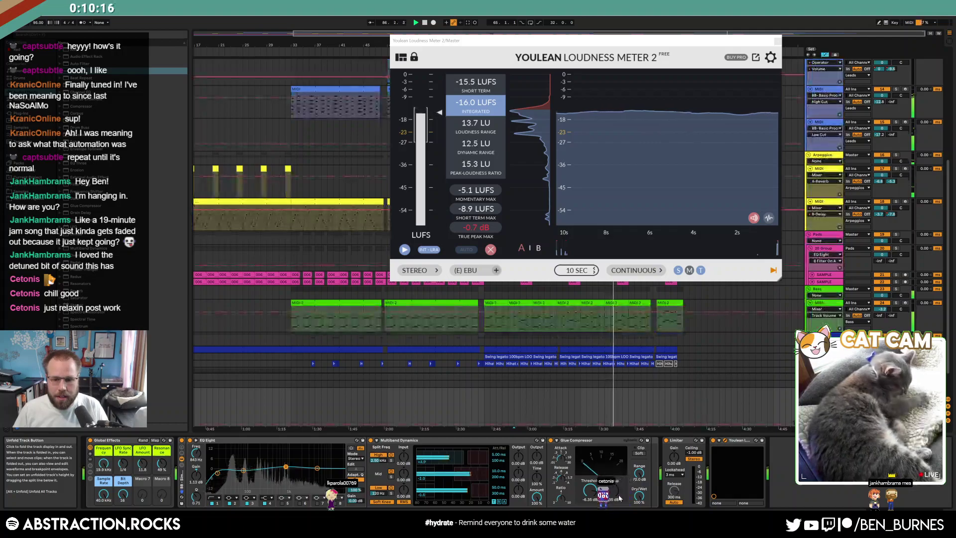
left_click_drag(483, 423, 485, 422)
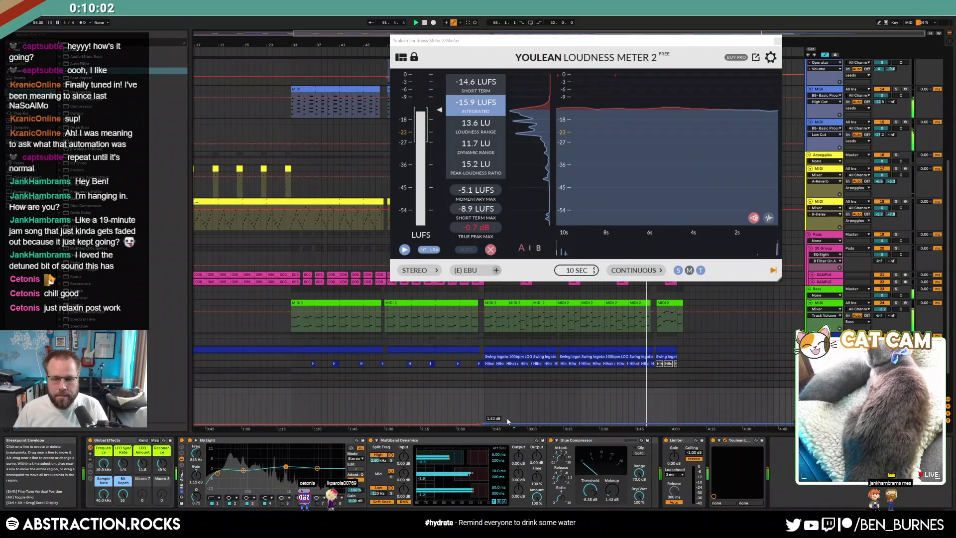
key("a")
left_click(777, 41)
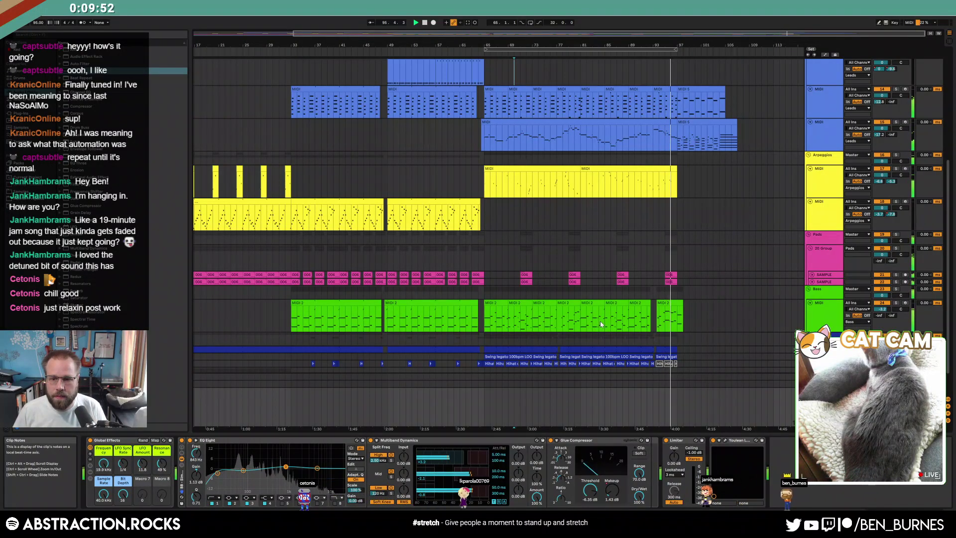
Inspect the notes of the closing bass clip and the devices on the bass track.
double_click(670, 305)
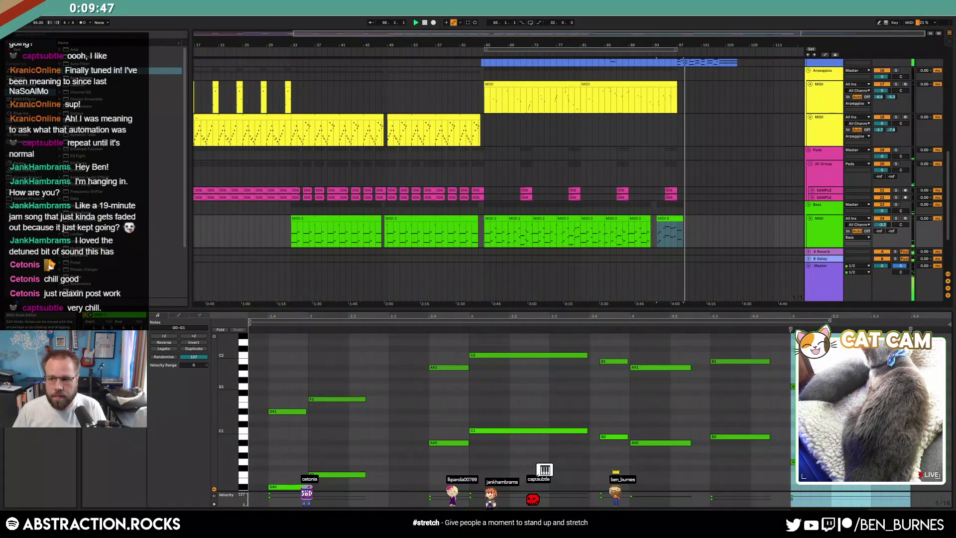
double_click(820, 218)
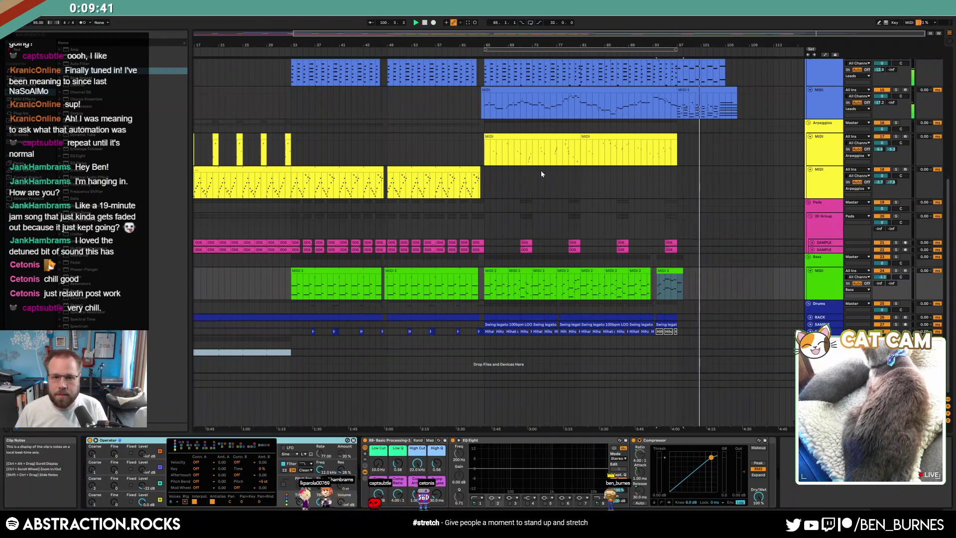
Fold all the lead tracks, both arpeggio tracks and the bass track in the arrangement.
scroll(541, 172, "up", 10)
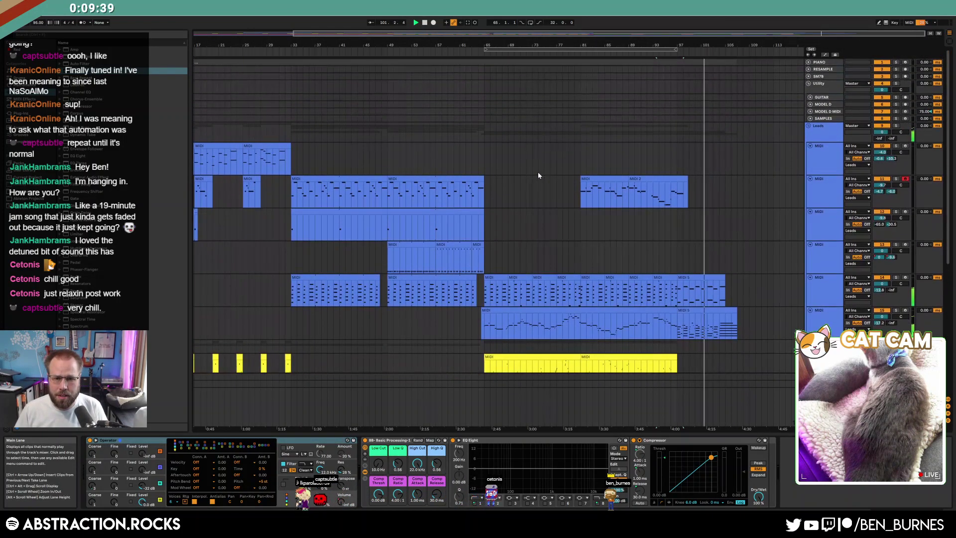
left_click(824, 149)
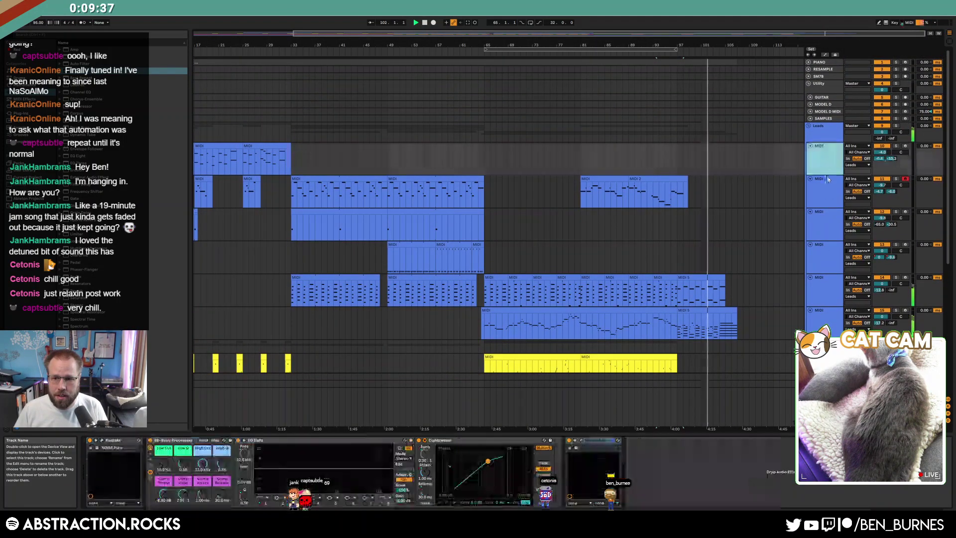
left_click(822, 314, "shift")
left_click(811, 311)
left_click(811, 203)
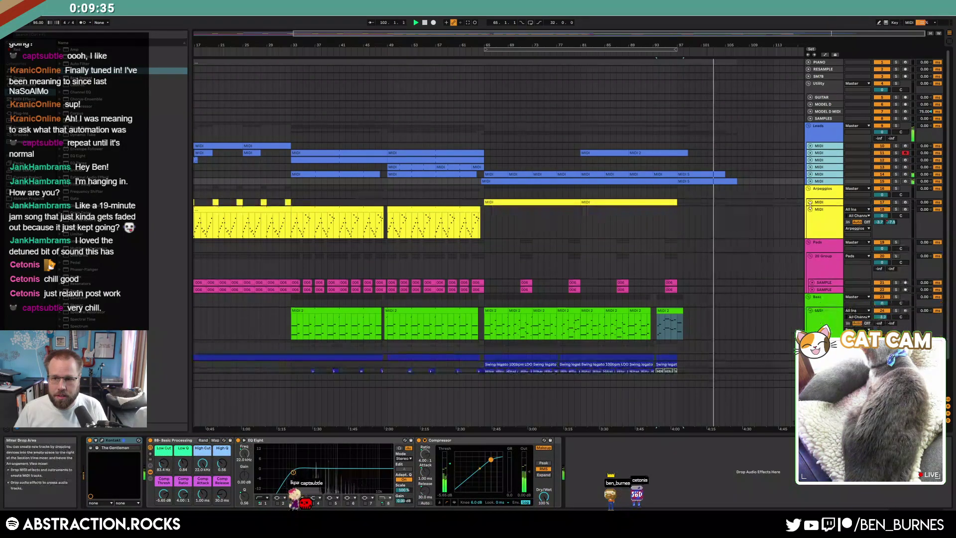
left_click(810, 209)
left_click(810, 285)
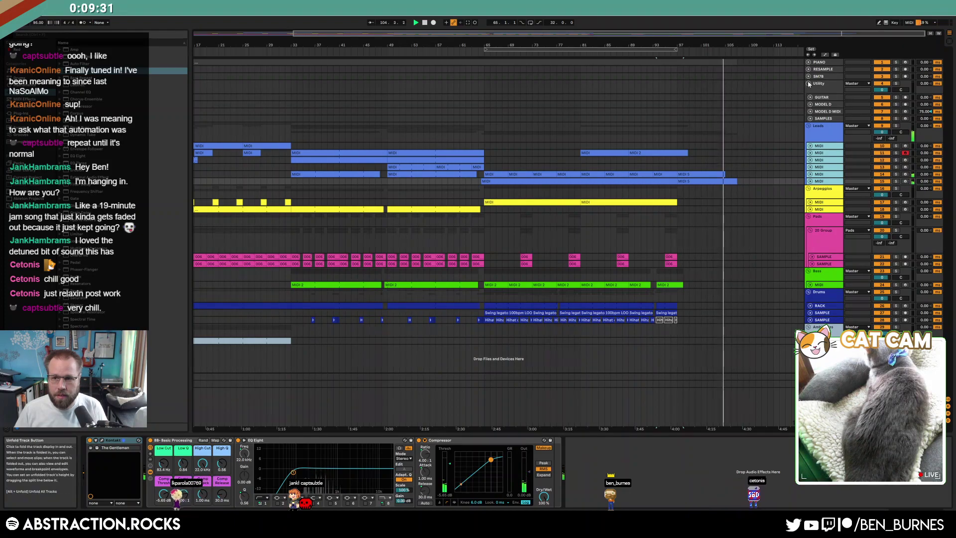
Show the master track's automation lanes and play the whole song from the beginning, with the full arrangement in view.
scroll(795, 93, "down", 3)
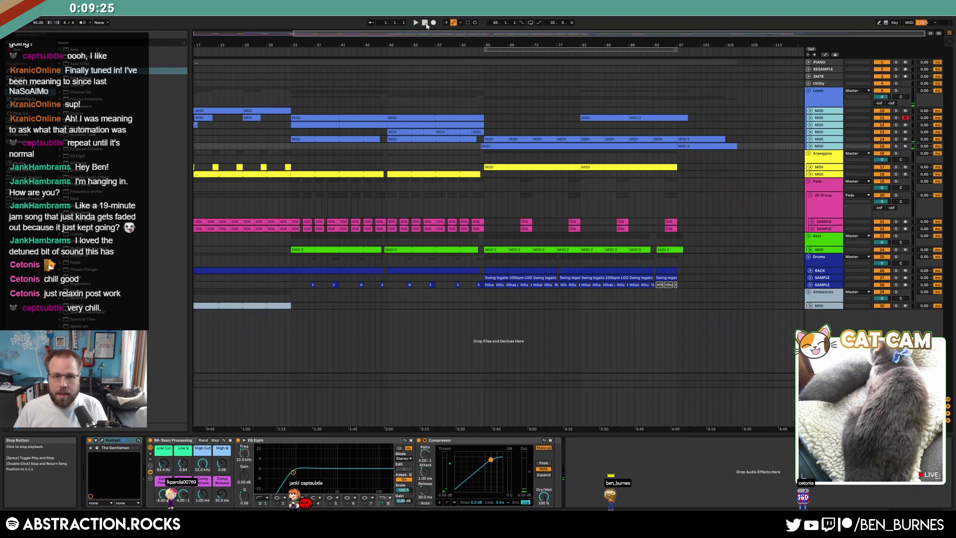
left_click_drag(237, 33, 235, 28)
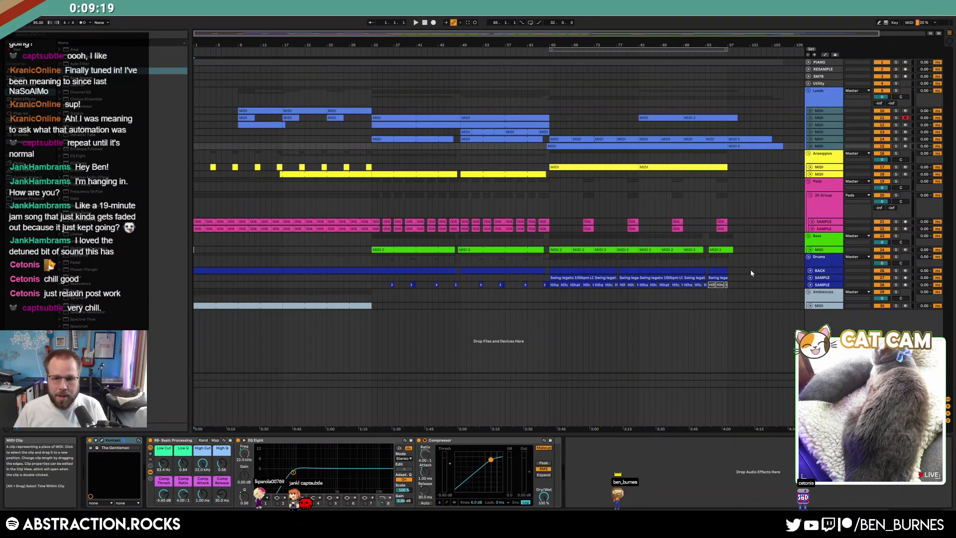
left_click(824, 392)
key("a")
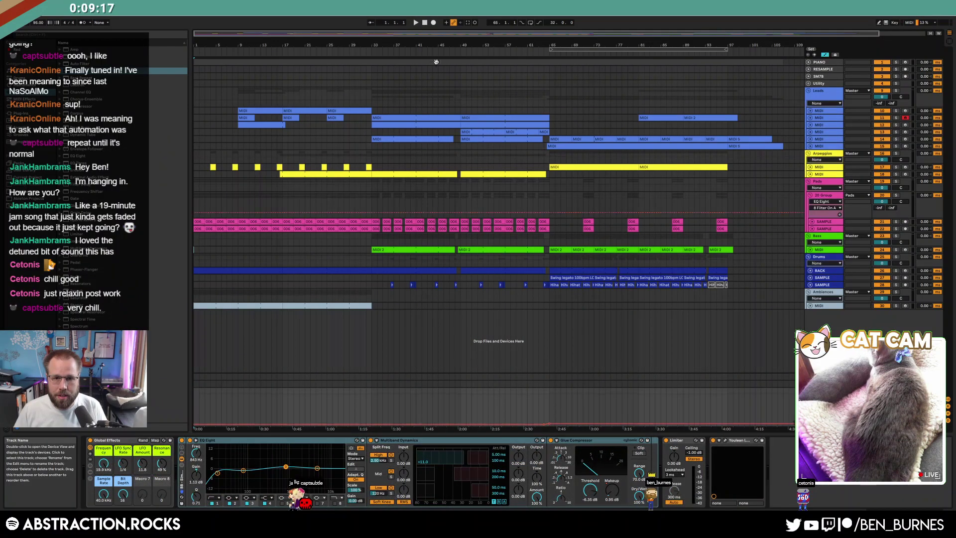
left_click(417, 23)
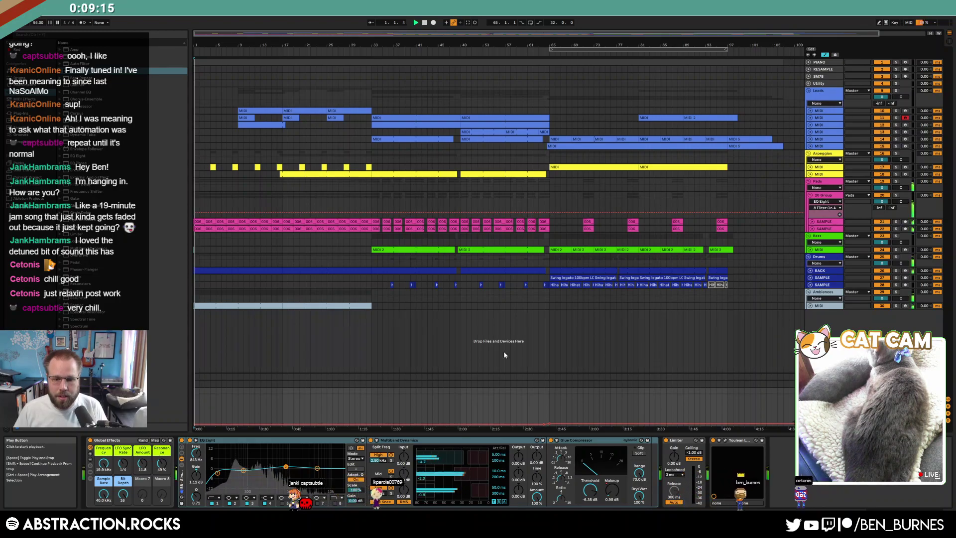
Raise the master Glue Compressor's Makeup automation in the opening section to about 2.38 dB against the loudness meter, and close the meter.
left_click(725, 441)
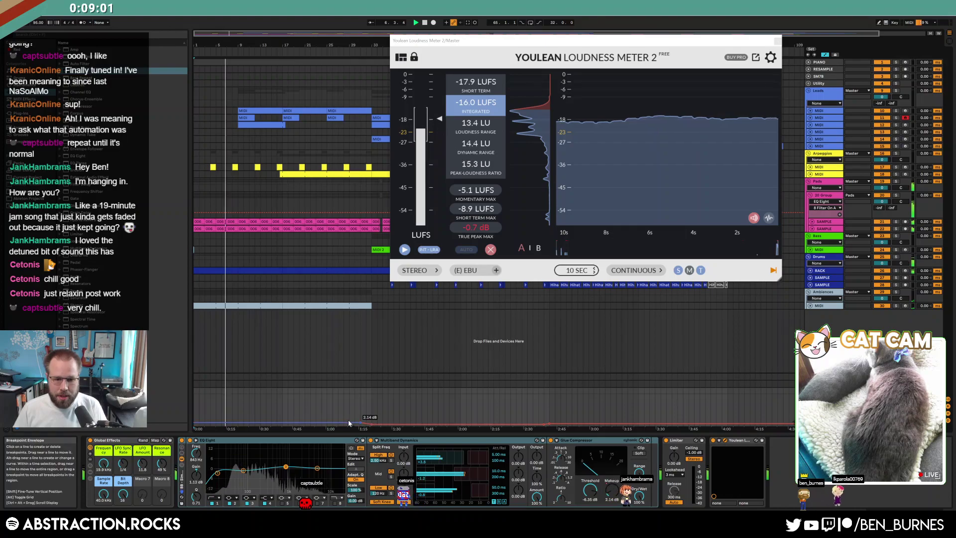
left_click_drag(343, 420, 344, 418)
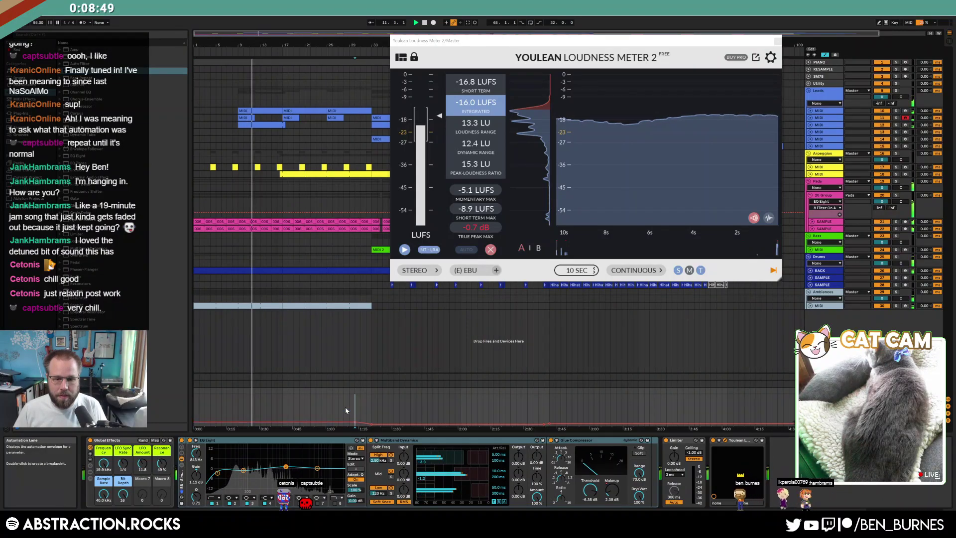
left_click(778, 41)
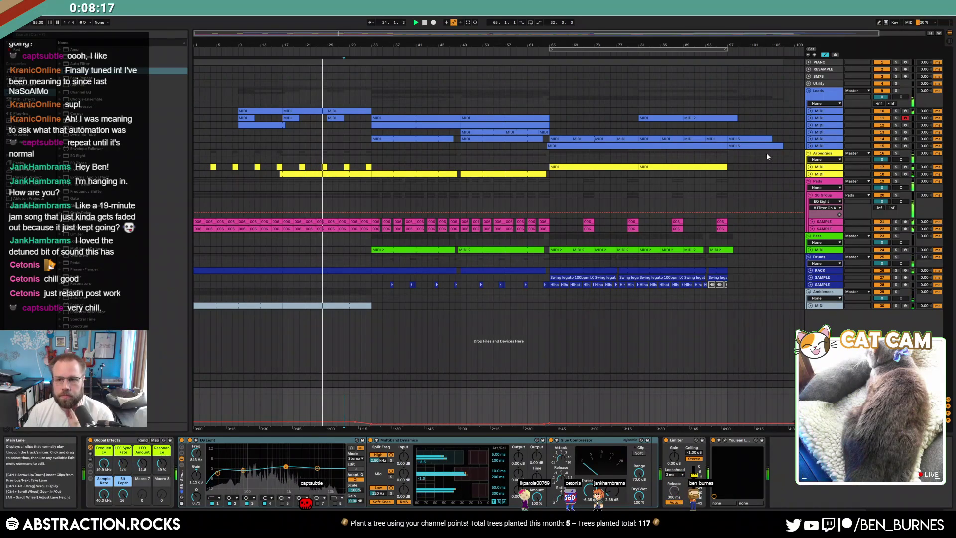
Hide the automation lanes and examine both arpeggio tracks, unfolding the second one to view its clip notes and devices.
left_click(810, 168)
left_click(810, 168)
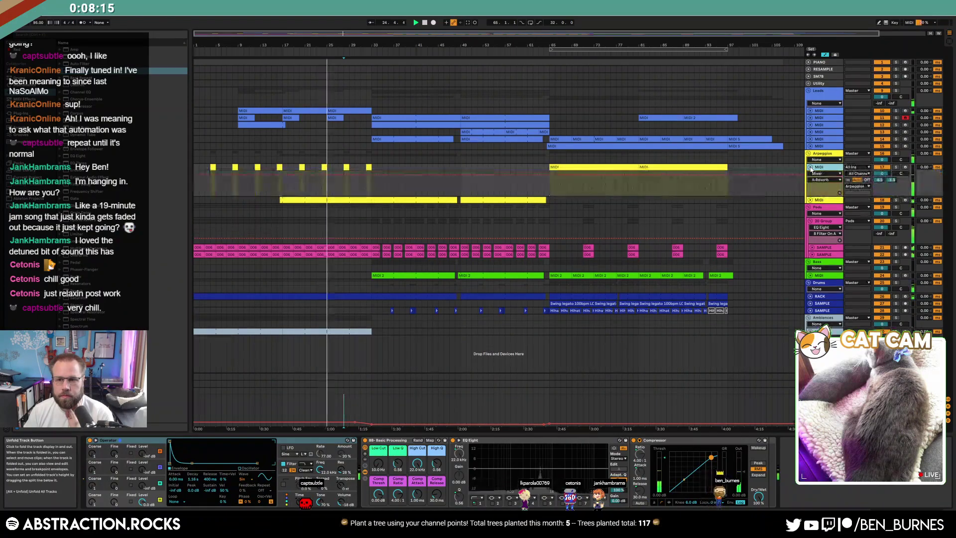
left_click(810, 167)
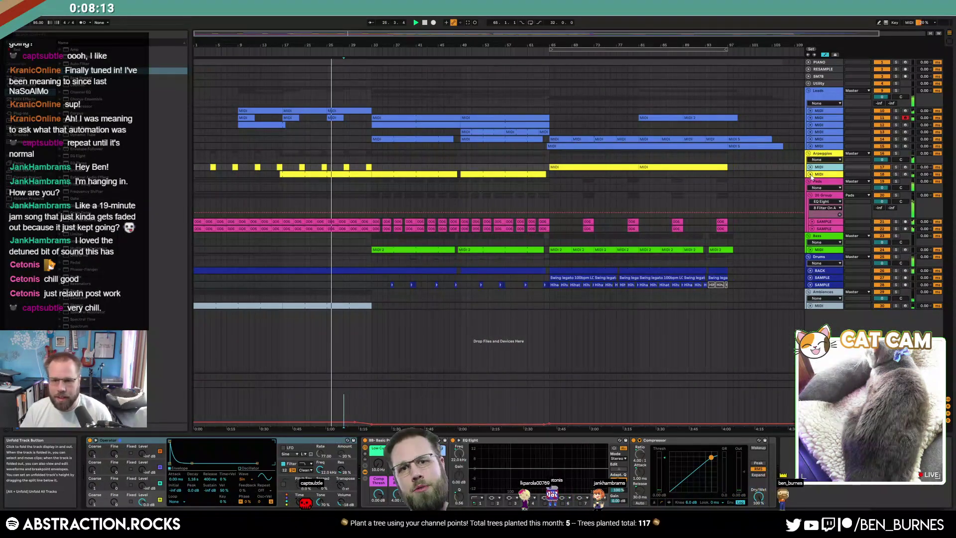
left_click(810, 175)
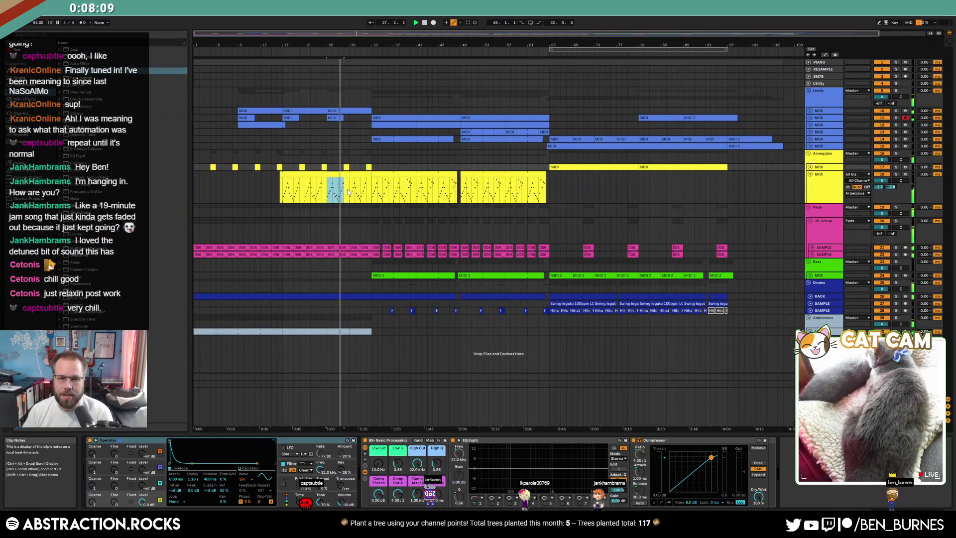
left_click(342, 192)
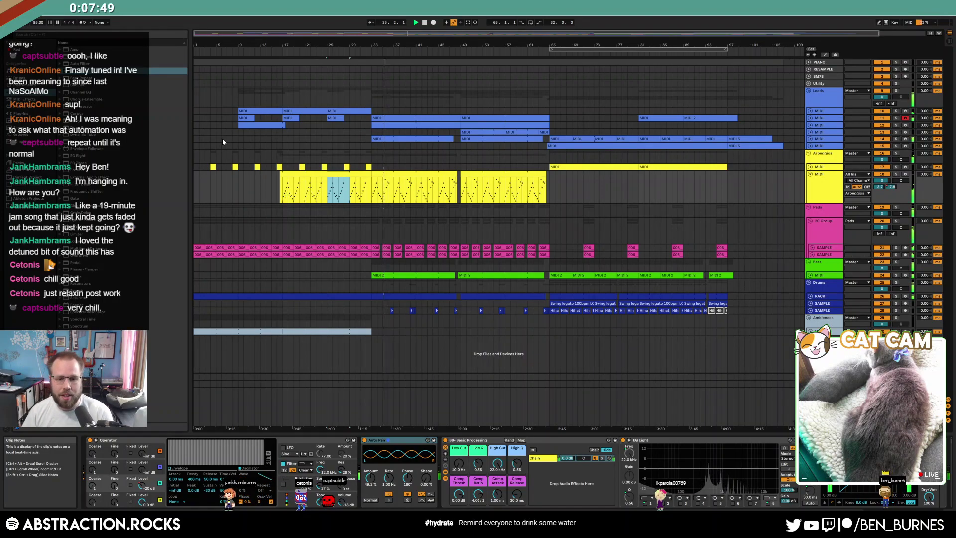
left_click_drag(371, 306, 192, 281)
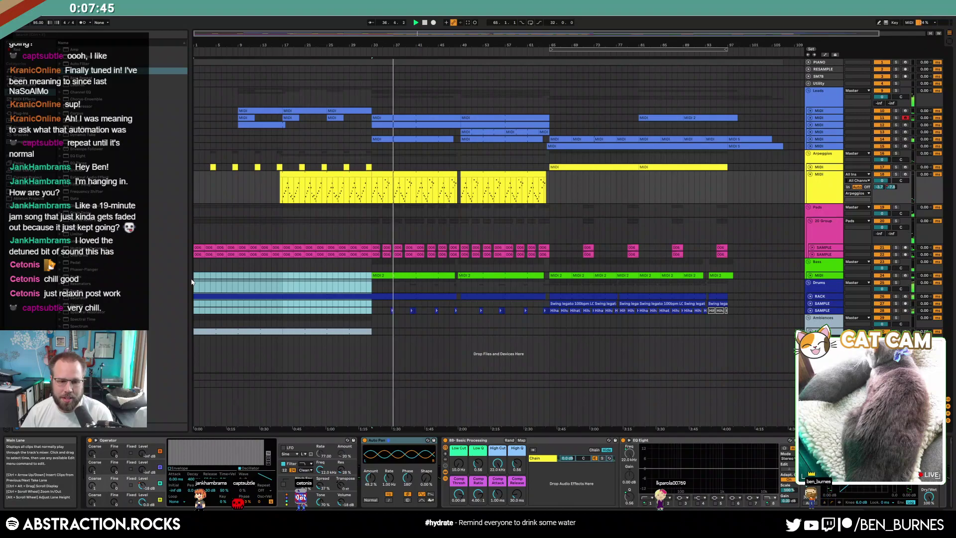
left_click(371, 283)
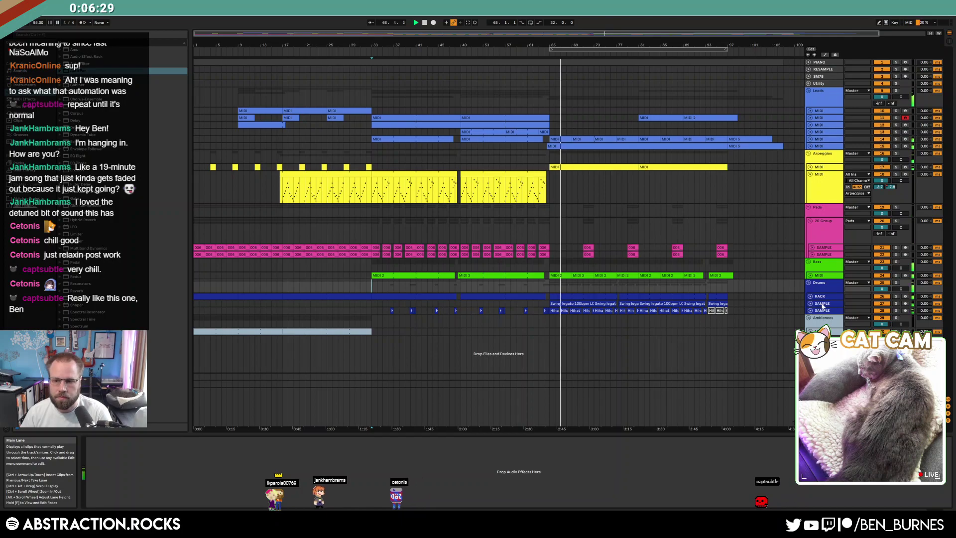
On the first drum sample track's Basic Processing rack, set Low Cut to 162 Hz, Low Q to 0.37, High Cut to 4.03 kHz and High Q to 0.47.
left_click(820, 304)
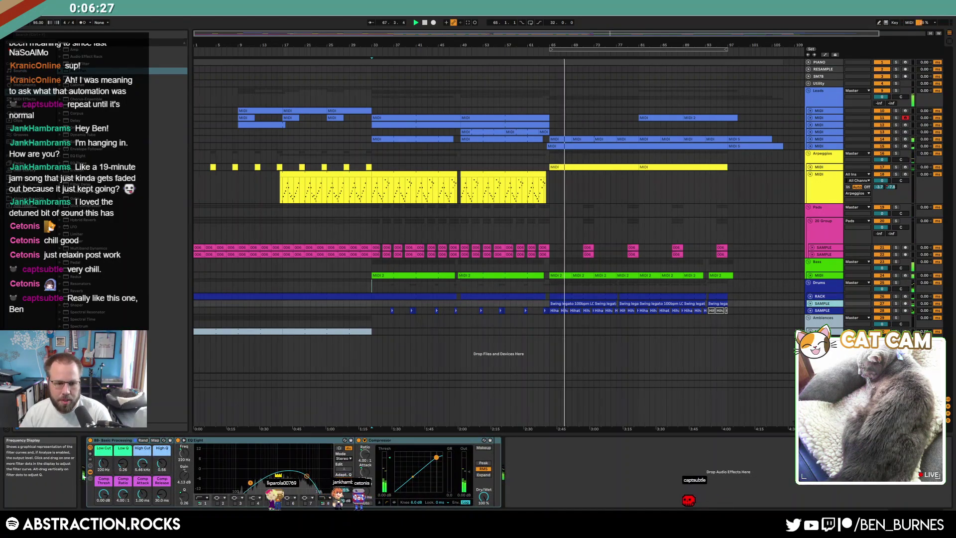
left_click_drag(104, 464, 159, 478)
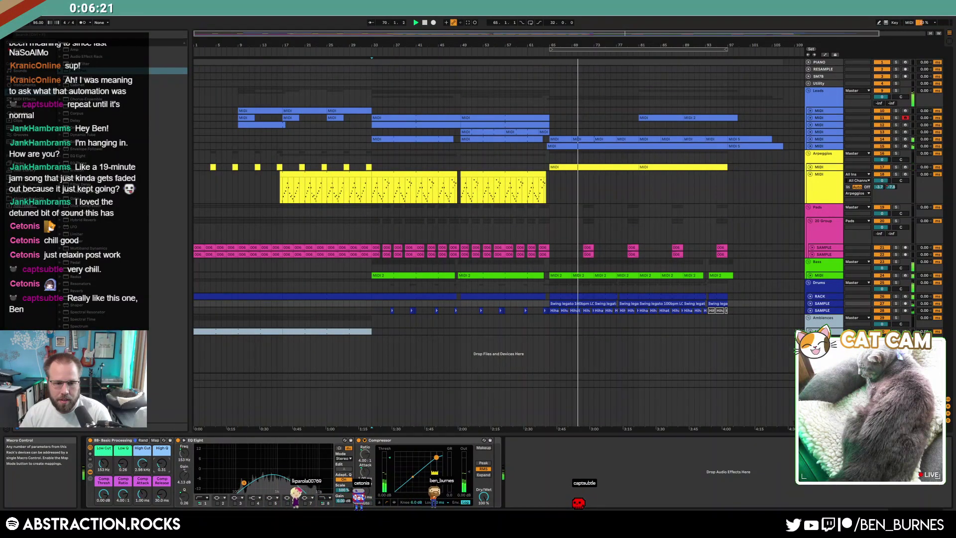
left_click_drag(162, 464, 123, 458)
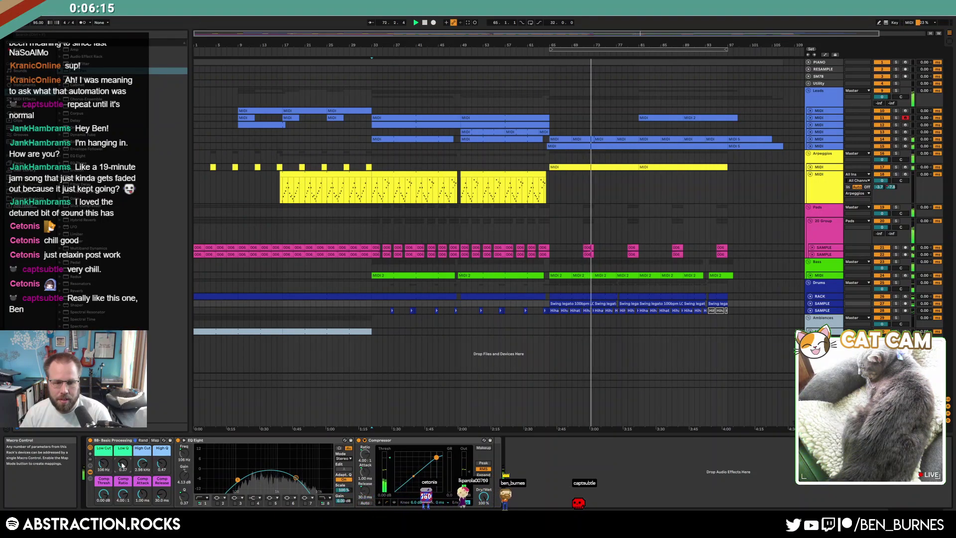
left_click_drag(104, 463, 142, 458)
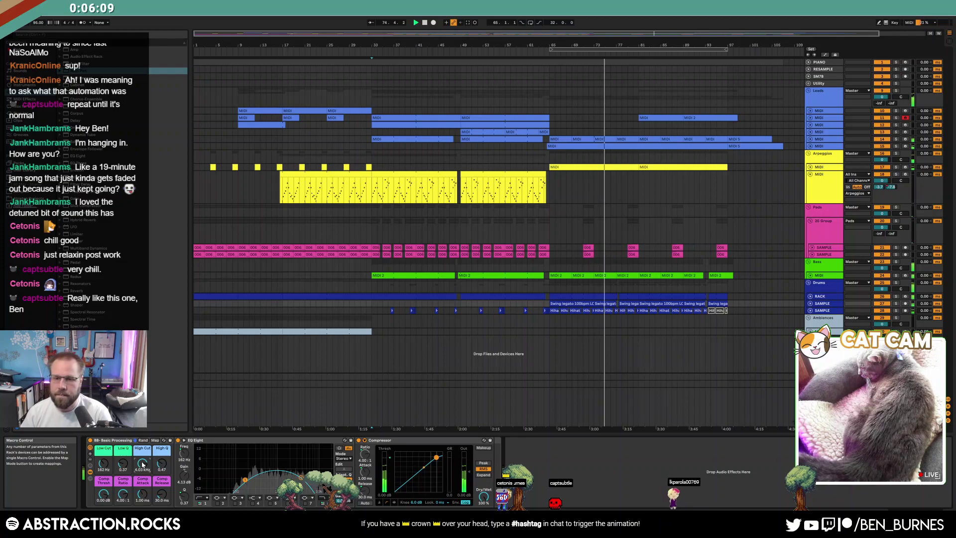
Unfold the first arpeggio track and examine the notes of its clip starting at bar 65.
left_click(810, 169)
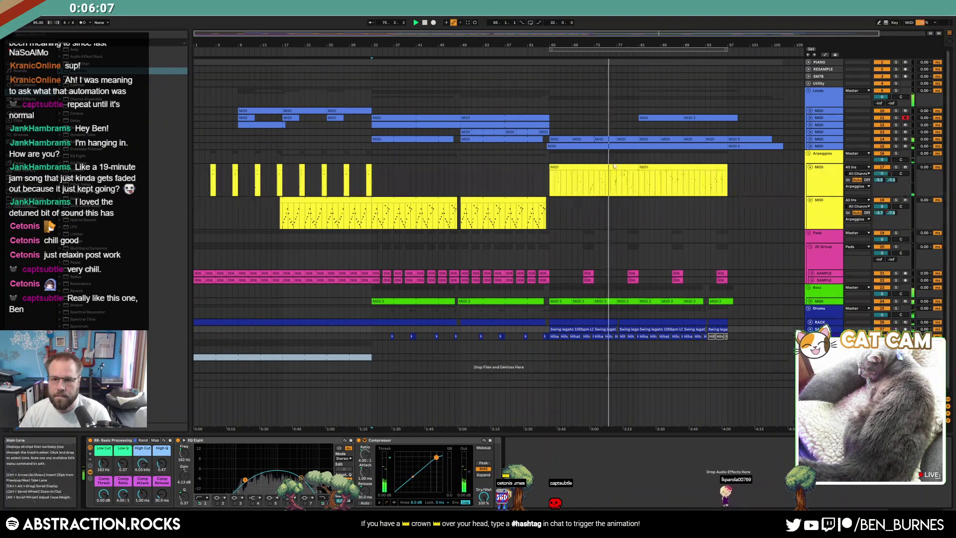
left_click(593, 181)
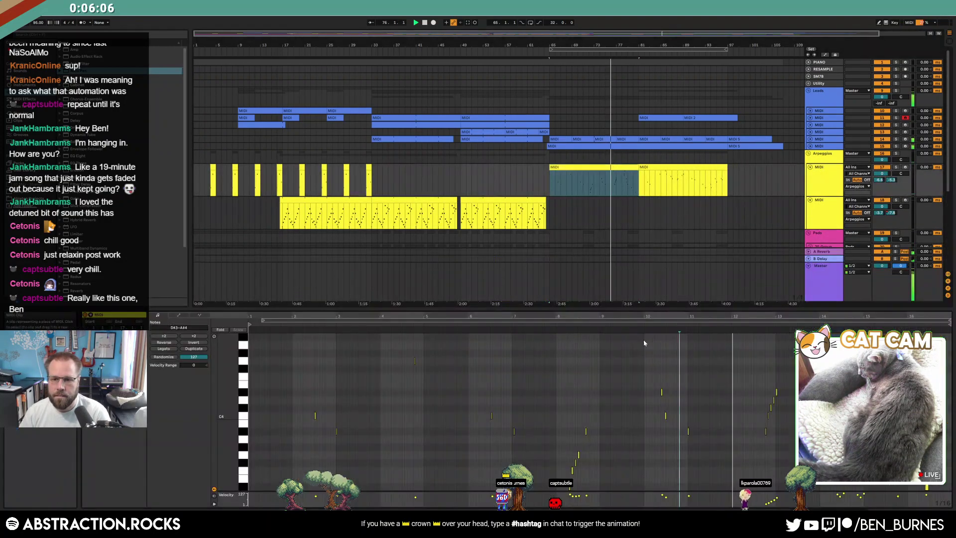
left_click(666, 415)
left_click(699, 397)
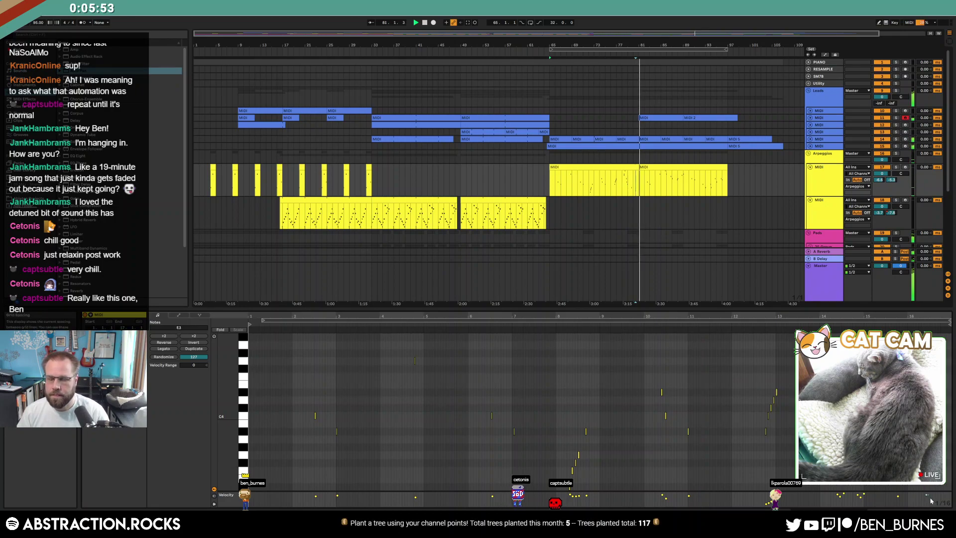
left_click(891, 325)
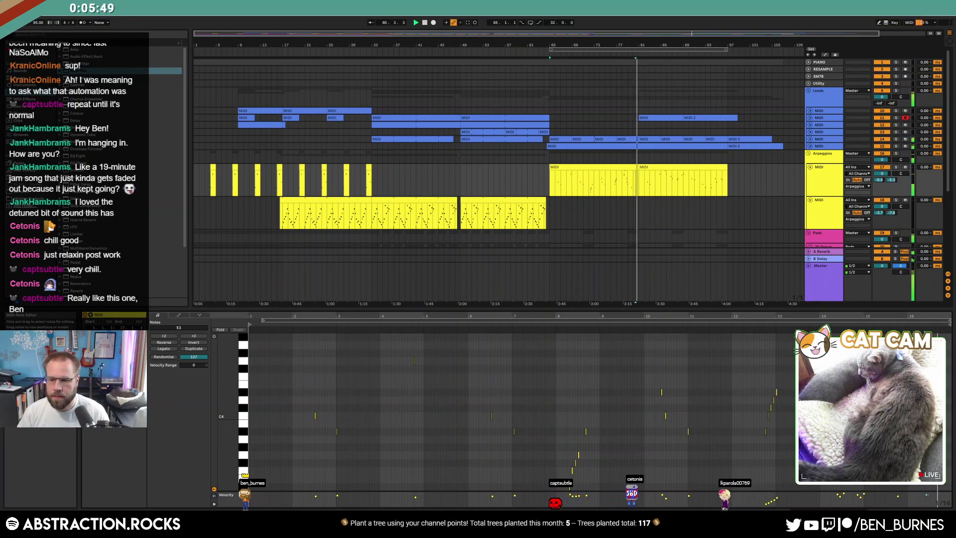
scroll(600, 413, "down", 2)
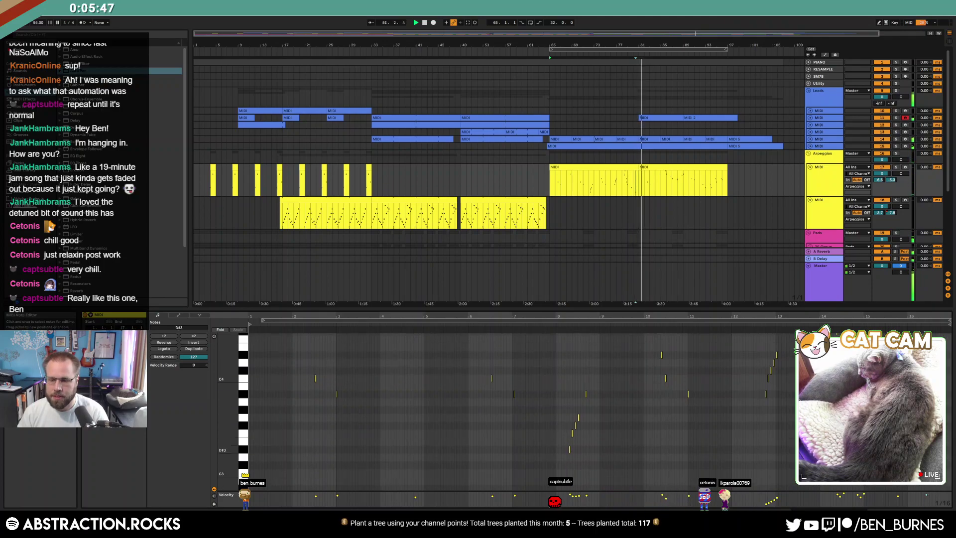
key("shift+Tab")
key("shift+Tab")
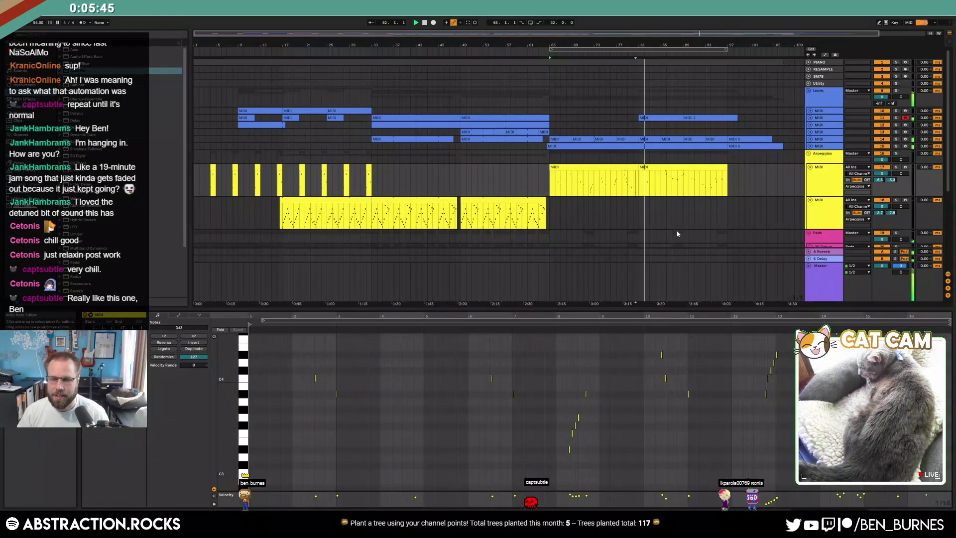
Examine the notes of the arpeggio clip starting at bar 81, and fold the second arpeggio track.
left_click(659, 169)
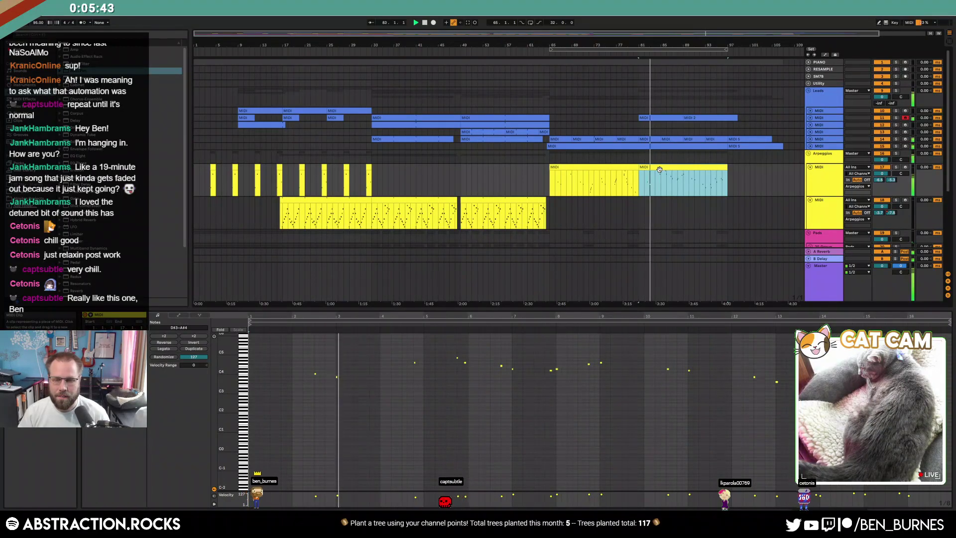
key("shift+Tab")
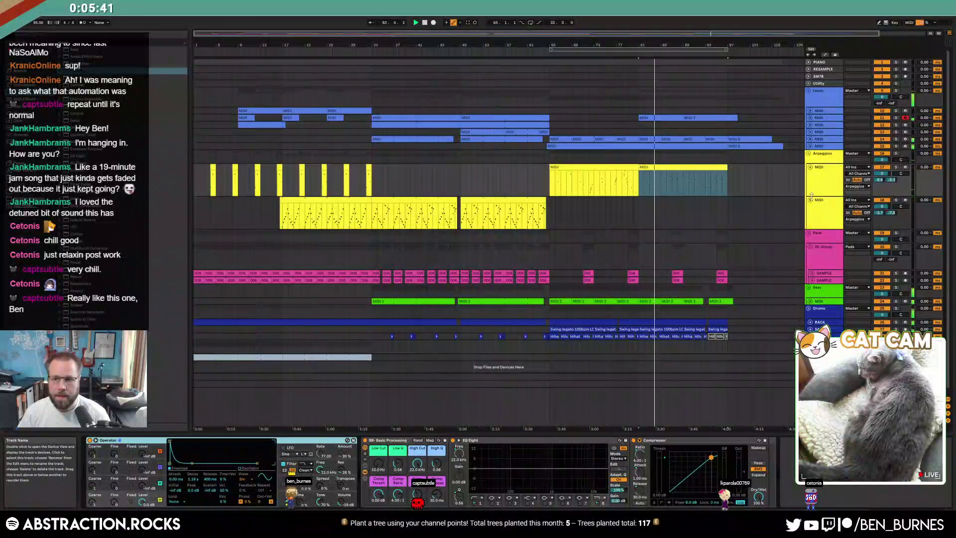
left_click(810, 200)
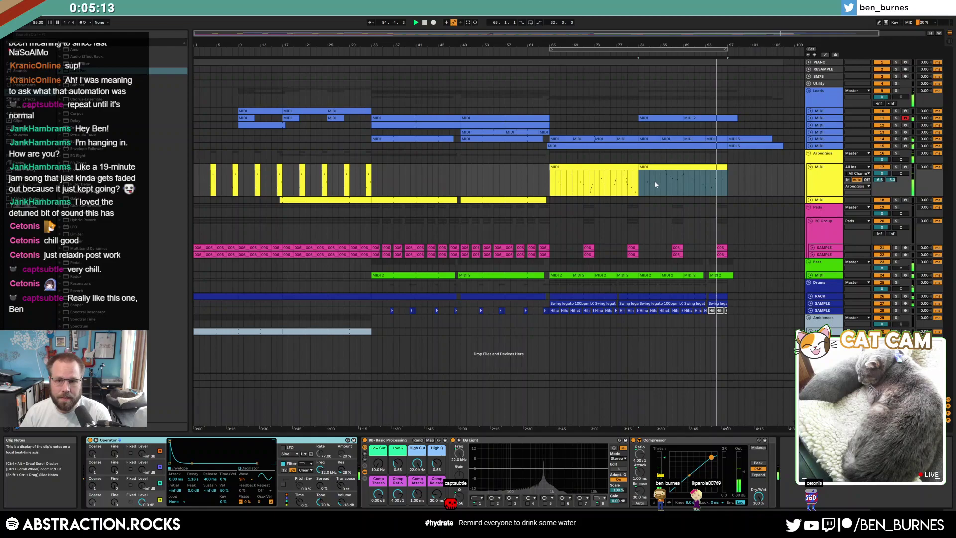
Examine the melody notes of the long clip on the last lead track, close its note editor and stop playback.
double_click(722, 146)
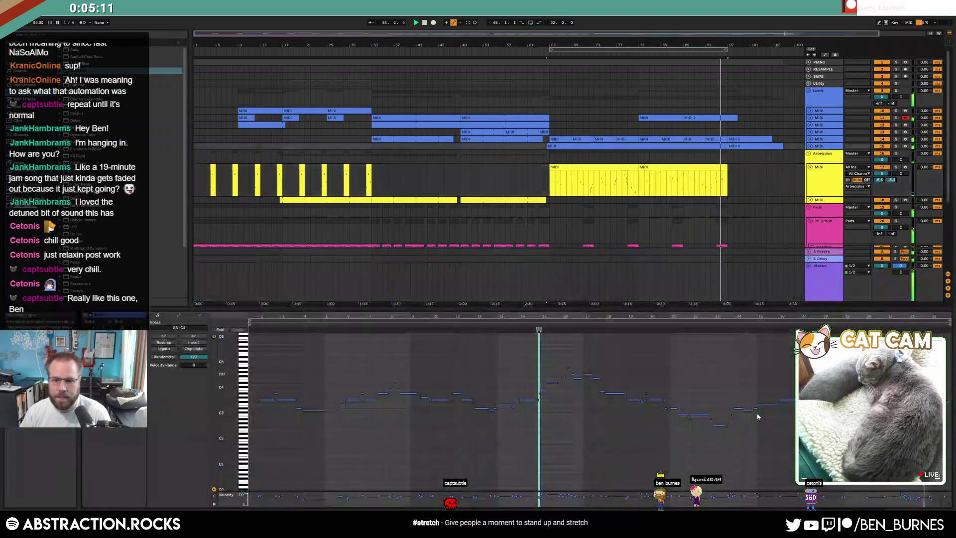
scroll(905, 391, "up", 5)
left_click(896, 385)
left_click(909, 372)
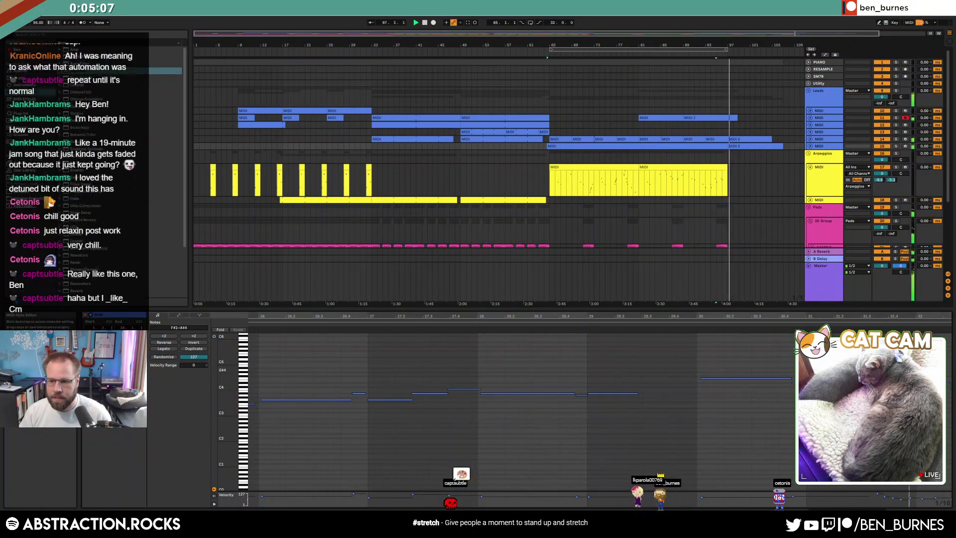
key("shift+Tab")
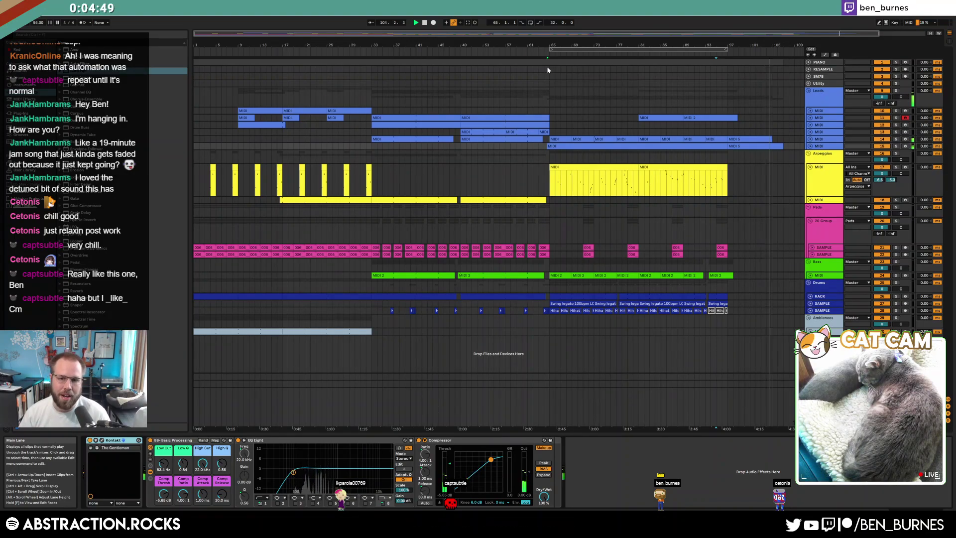
left_click(424, 23)
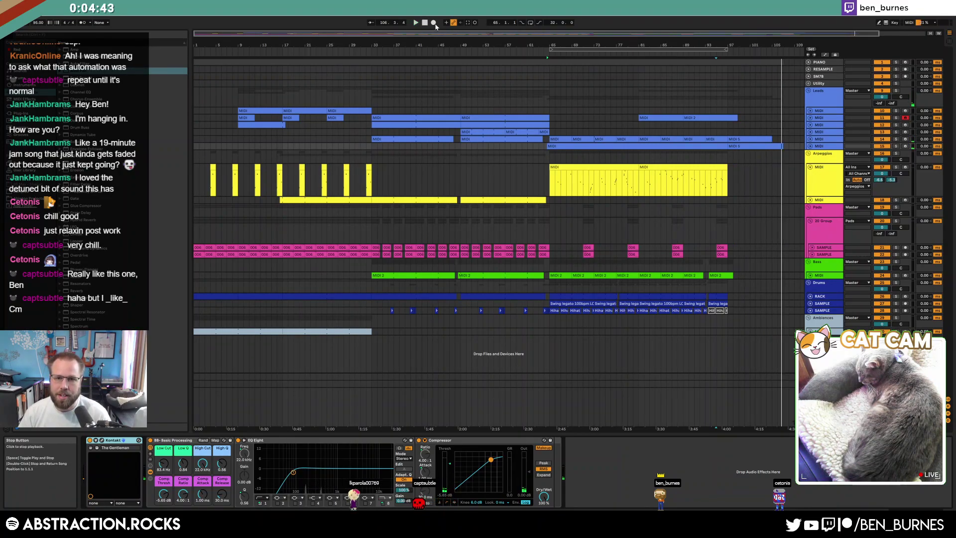
Zoom out to the whole song and unfold the last lead track to view its melody between bars 73 and 87.
double_click(535, 35)
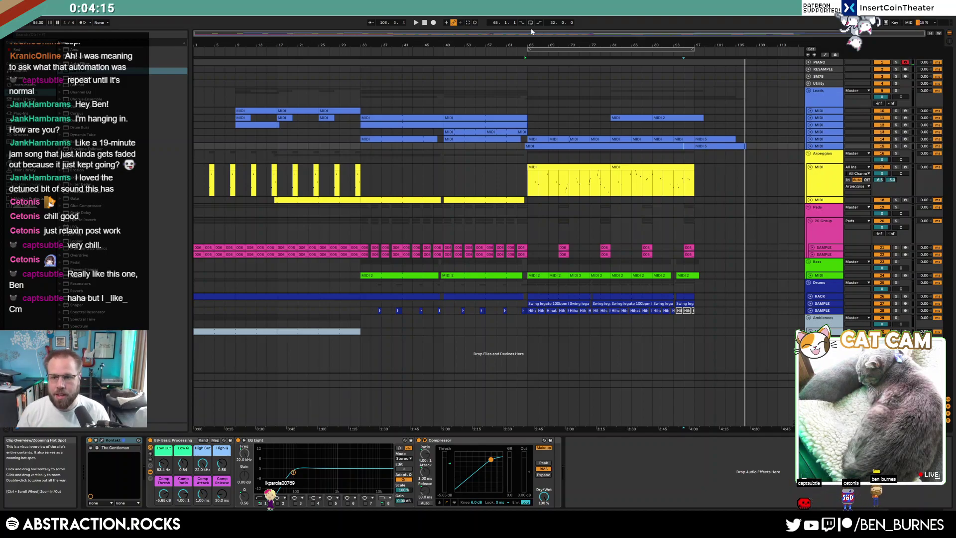
left_click(810, 146)
left_click(572, 162)
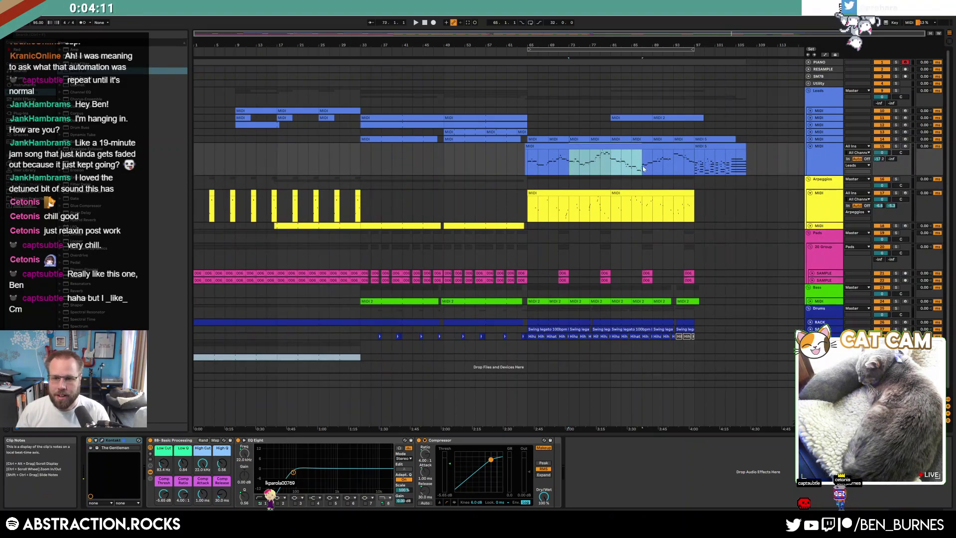
left_click(584, 171)
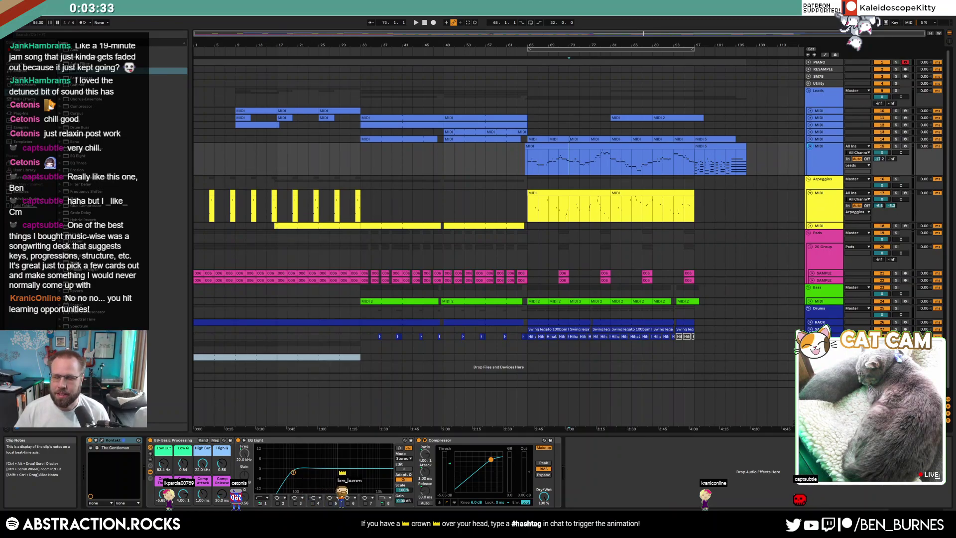
Fold the last lead track and the first arpeggio track, and select the long clip on the Piano track.
left_click(810, 146)
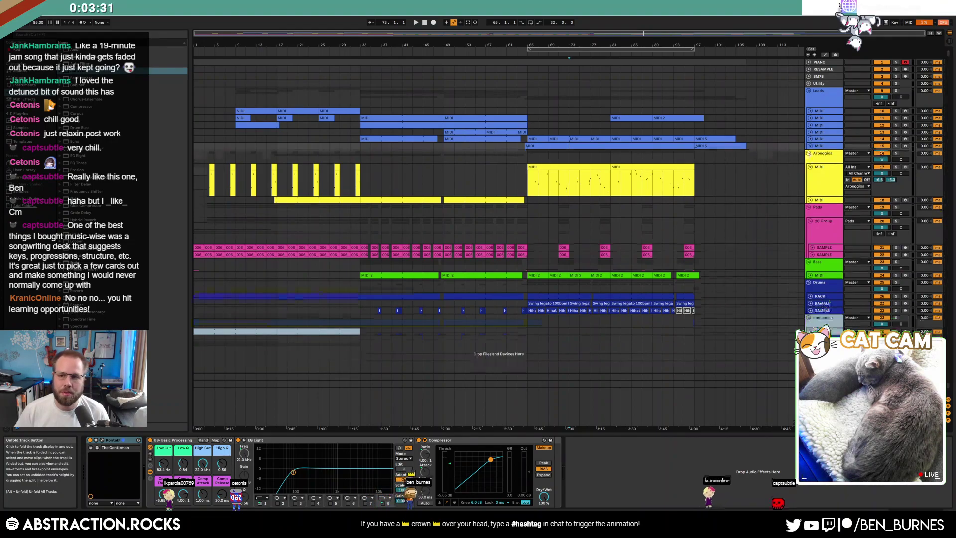
left_click(810, 168)
left_click(667, 75)
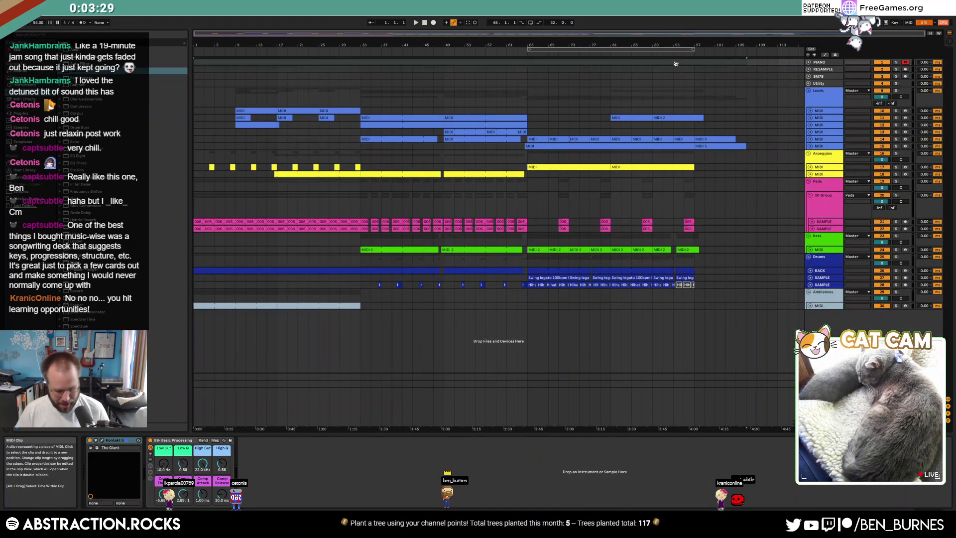
Export the whole song from the Master track as a 16-bit WAV named "2021-08-04 Aboard the Nebulus.wav" on the Desktop.
key("ctrl+shift+r")
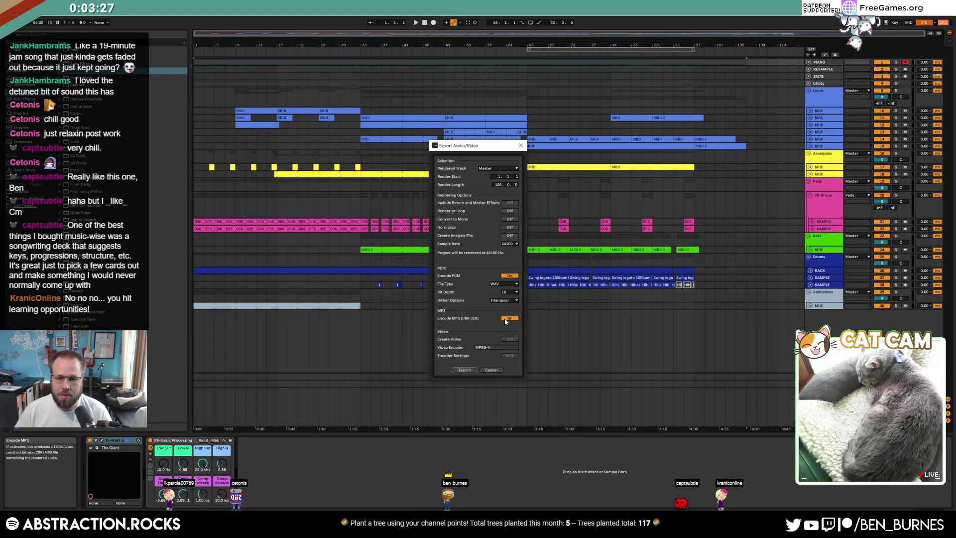
left_click(465, 370)
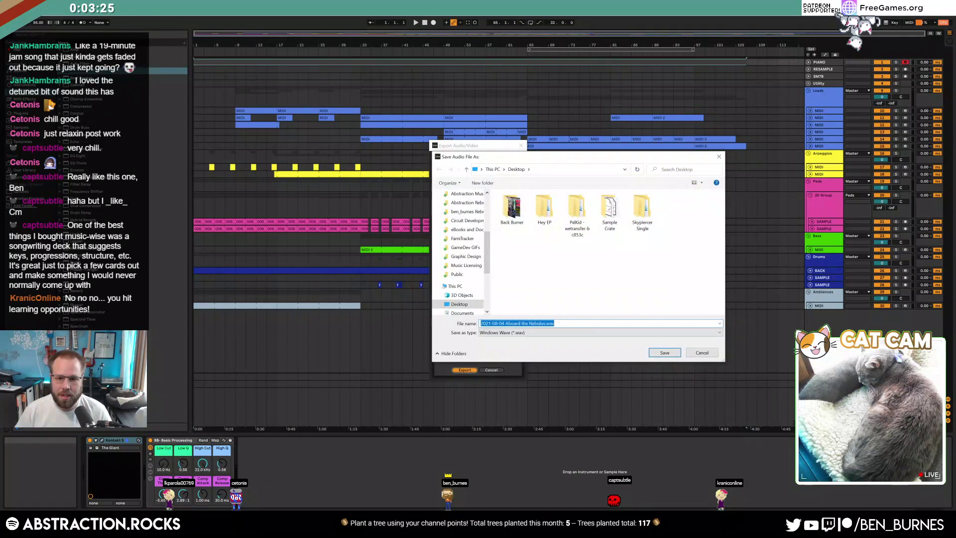
left_click(669, 353)
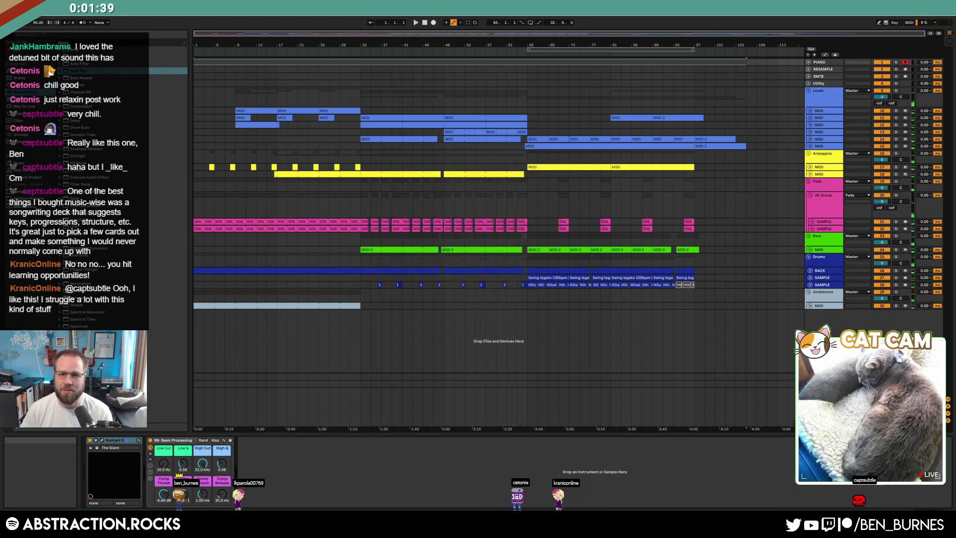
Set the loop to bars 33 through 97, enable it, play across the loop point and select the looped region.
left_click_drag(530, 50, 361, 49)
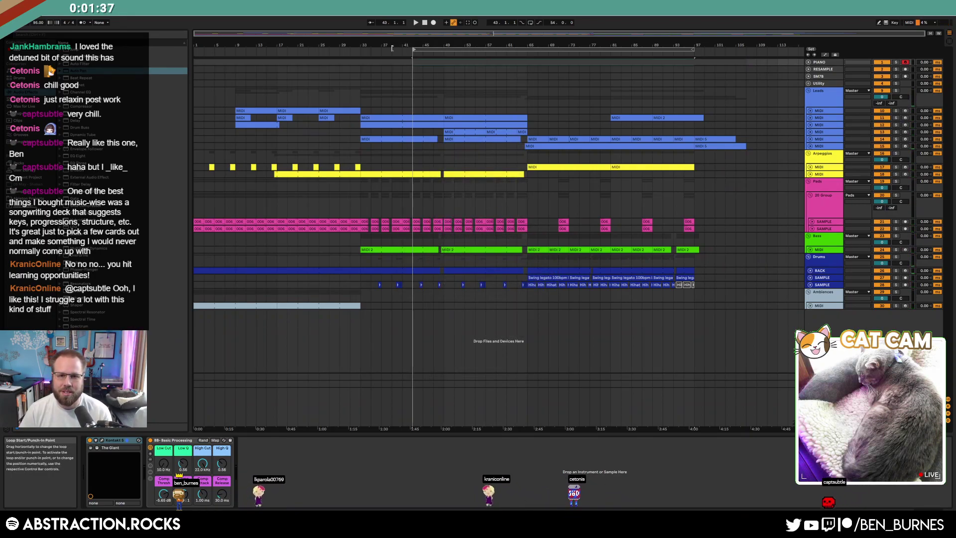
key("ctrl+l")
left_click(686, 58)
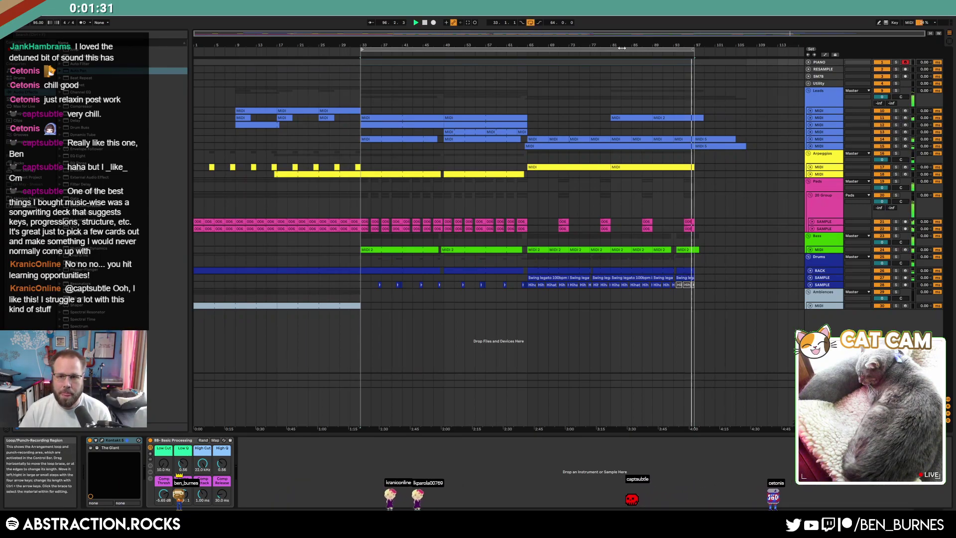
left_click(621, 48)
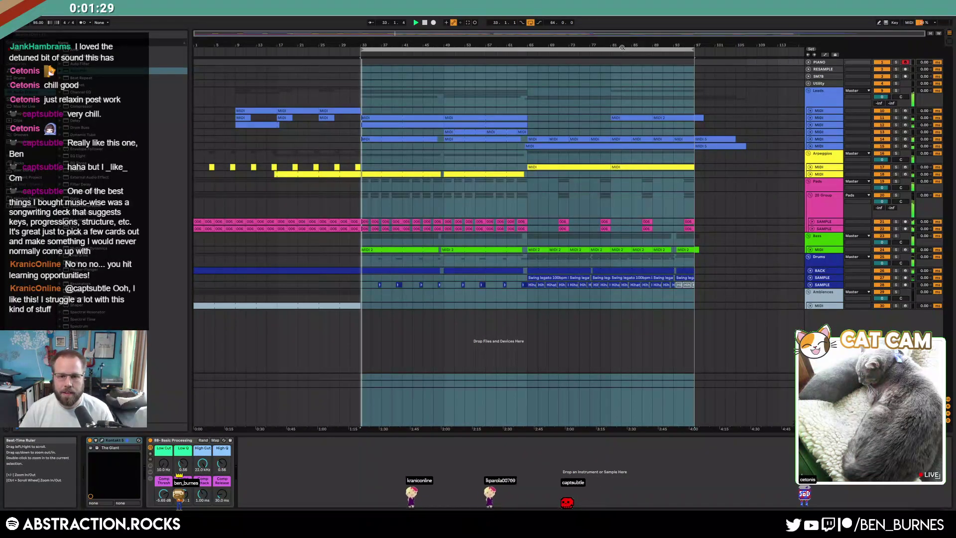
Export the 64-bar region from bar 33 with Render as Loop on, as a separately named loop WAV on the Desktop.
key("super+shift+r")
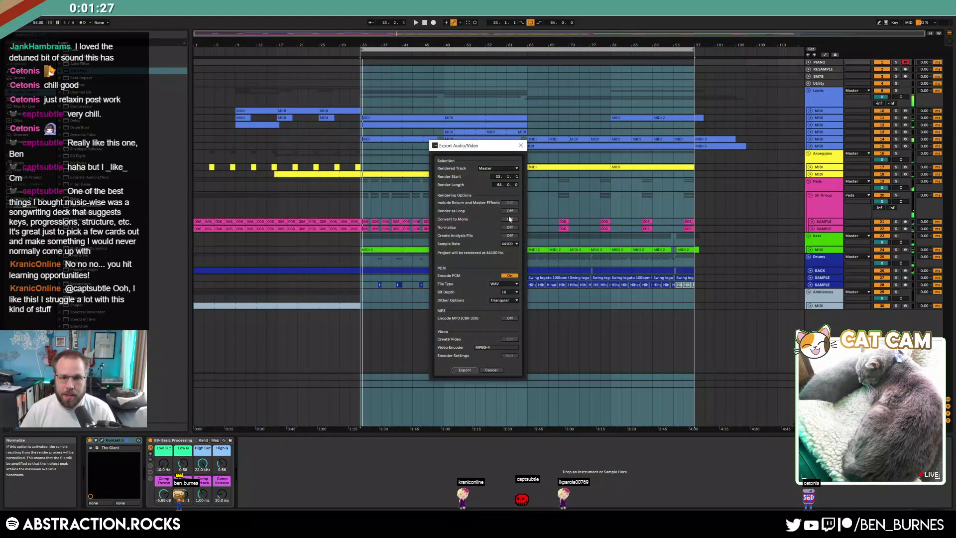
left_click(464, 369)
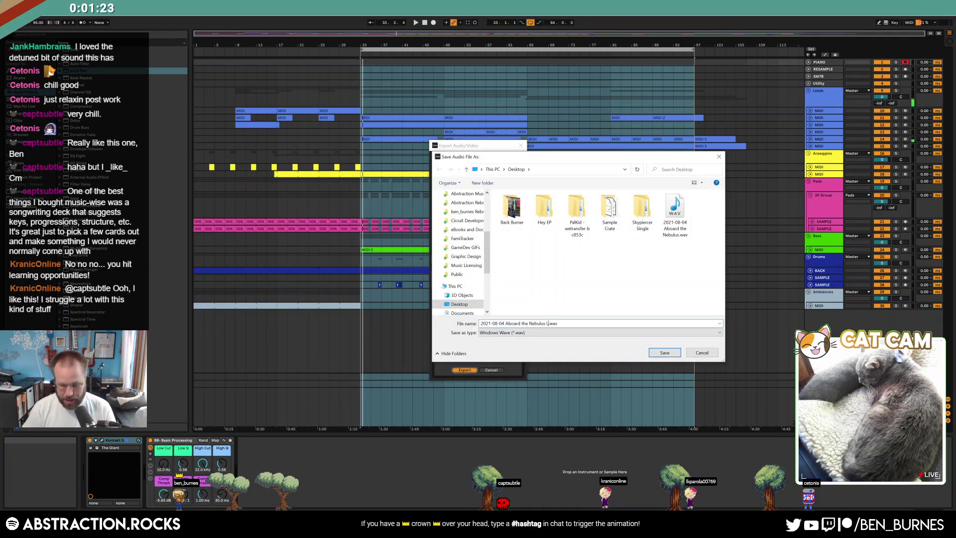
key("Return")
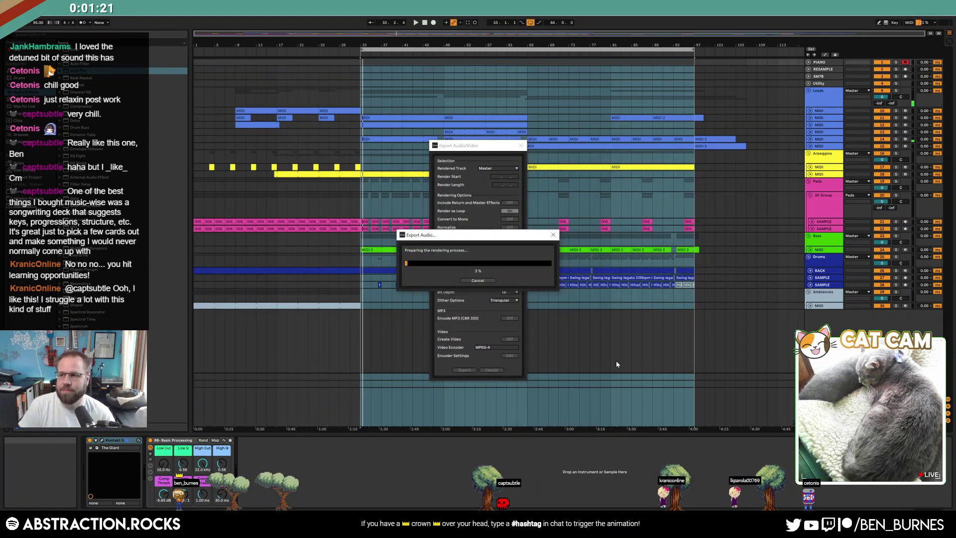
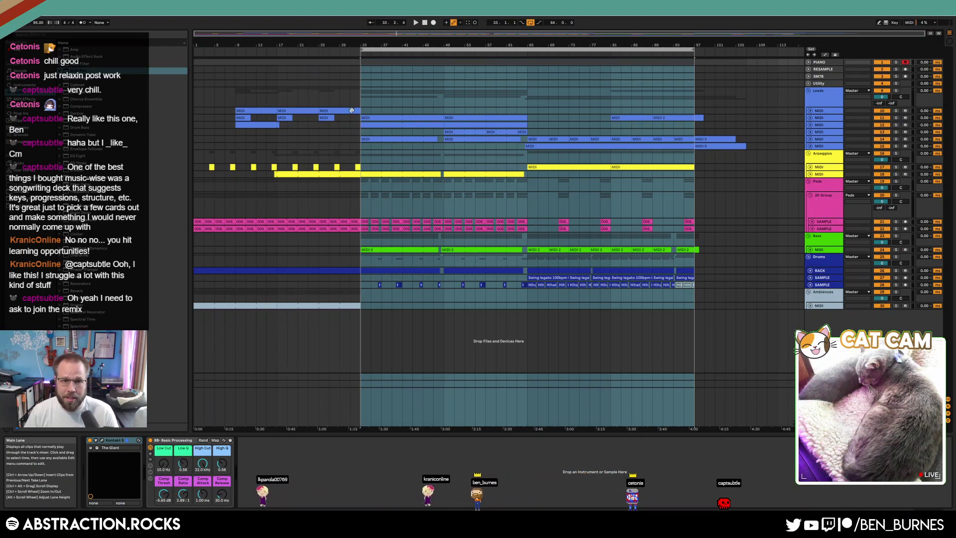
left_click_drag(350, 112, 195, 304)
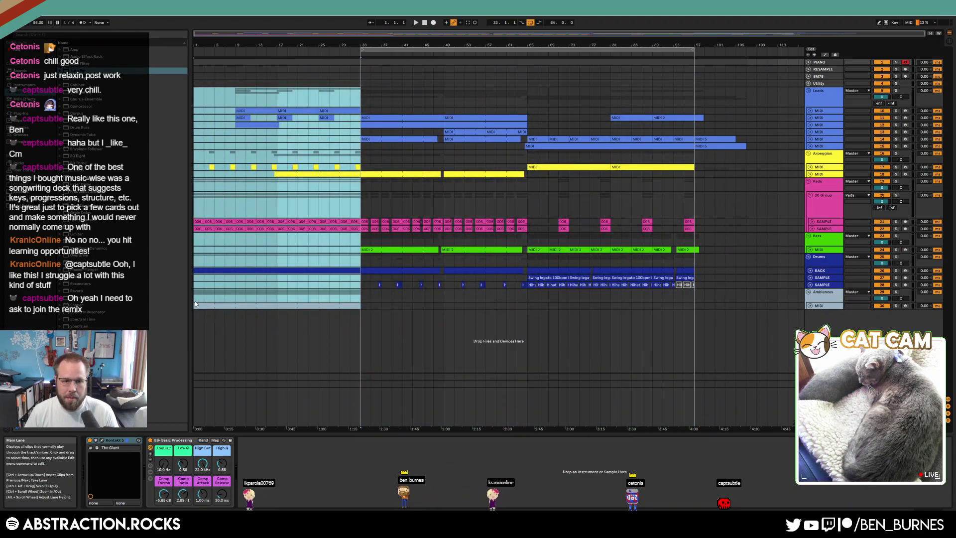
left_click(295, 153)
left_click(204, 103)
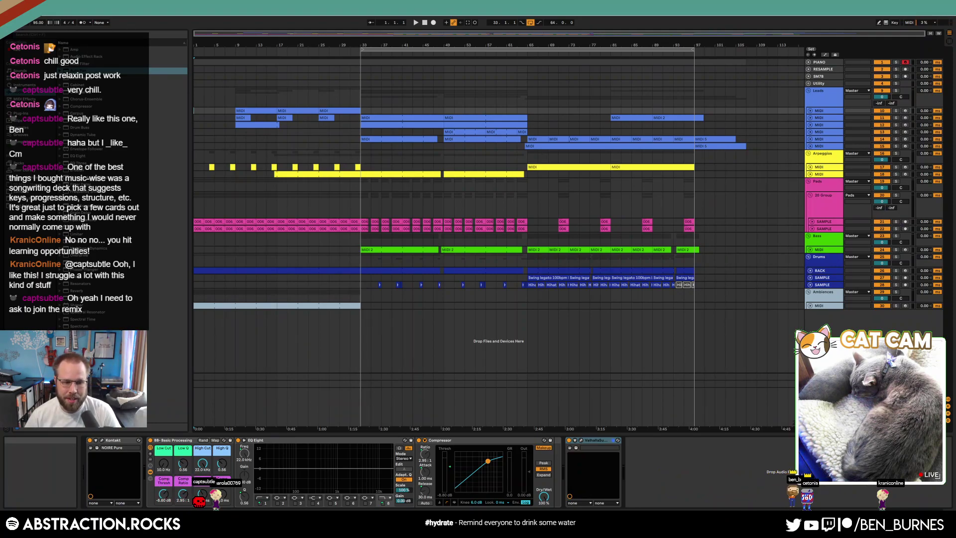
mouse_move(47, 521)
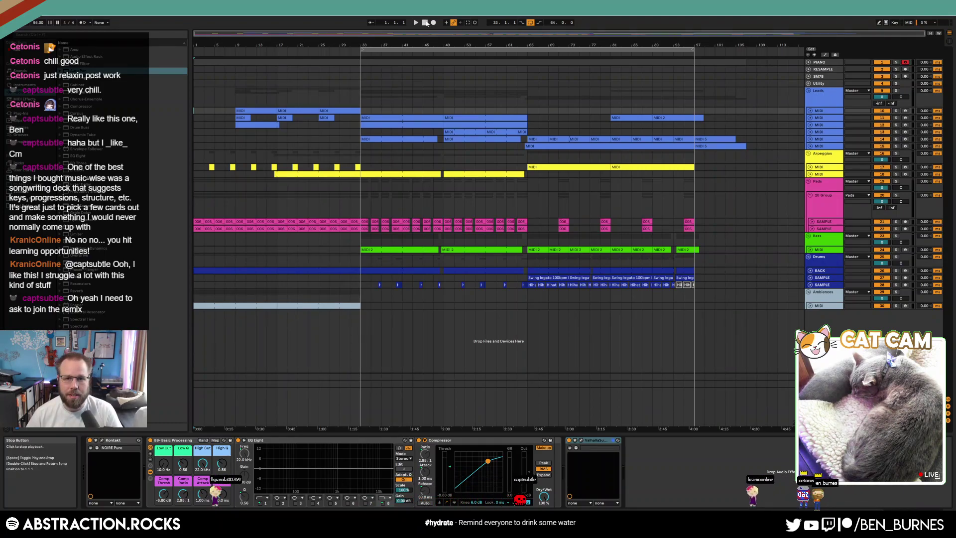
Extend the loop range to start at bar 1 with a length of 106 bars, and play the song from the beginning.
left_click_drag(386, 49, 193, 49)
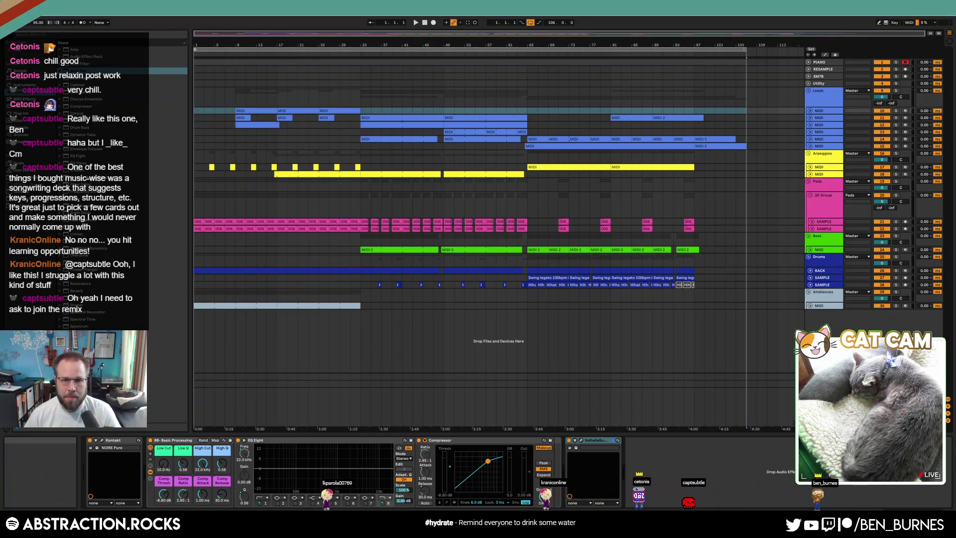
left_click(426, 23)
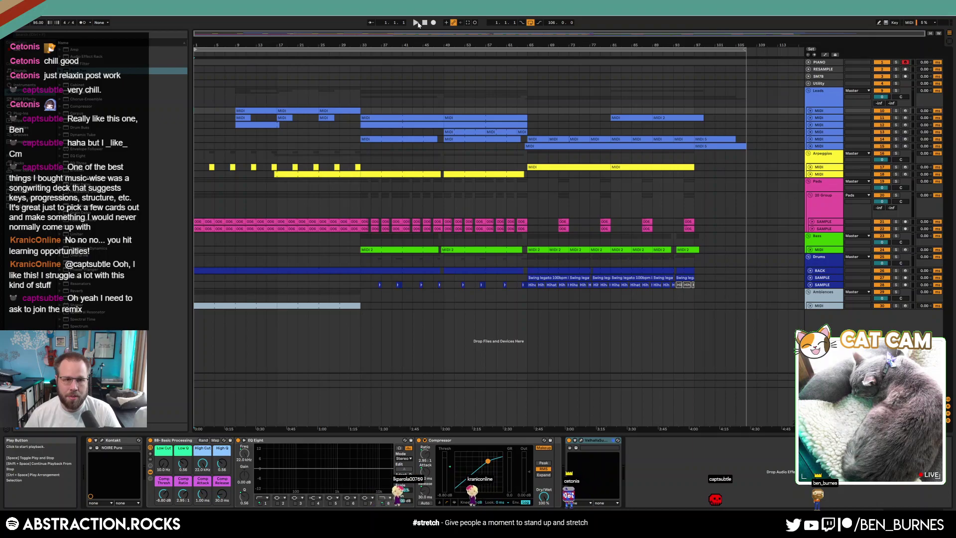
left_click(416, 23)
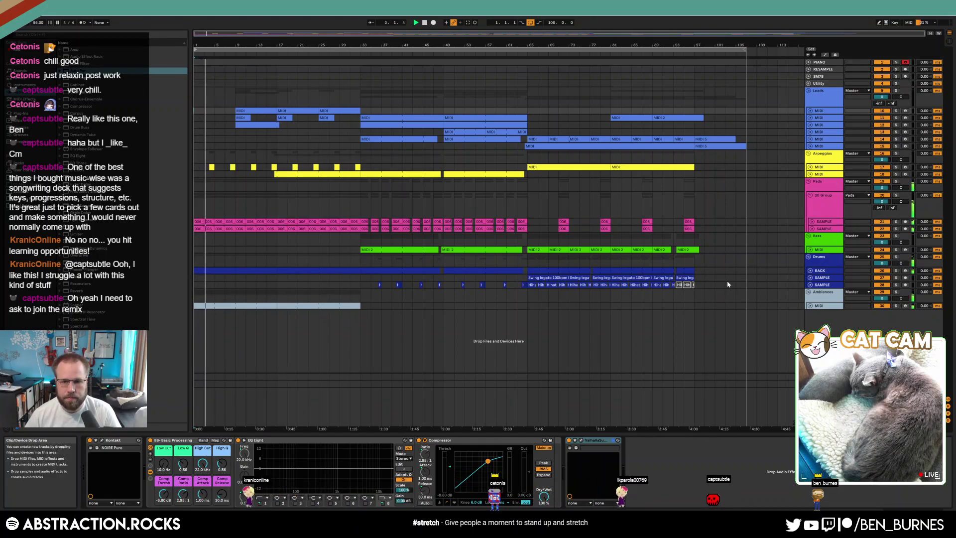
Add a Compressor after the Delay on the 20-Group track and show its sidechain settings.
left_click(821, 208)
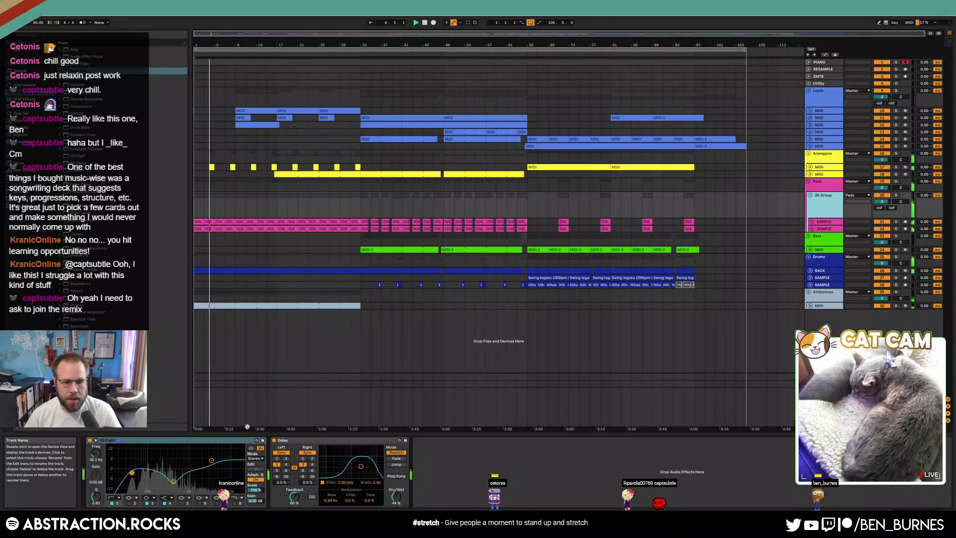
left_click_drag(81, 106, 381, 458)
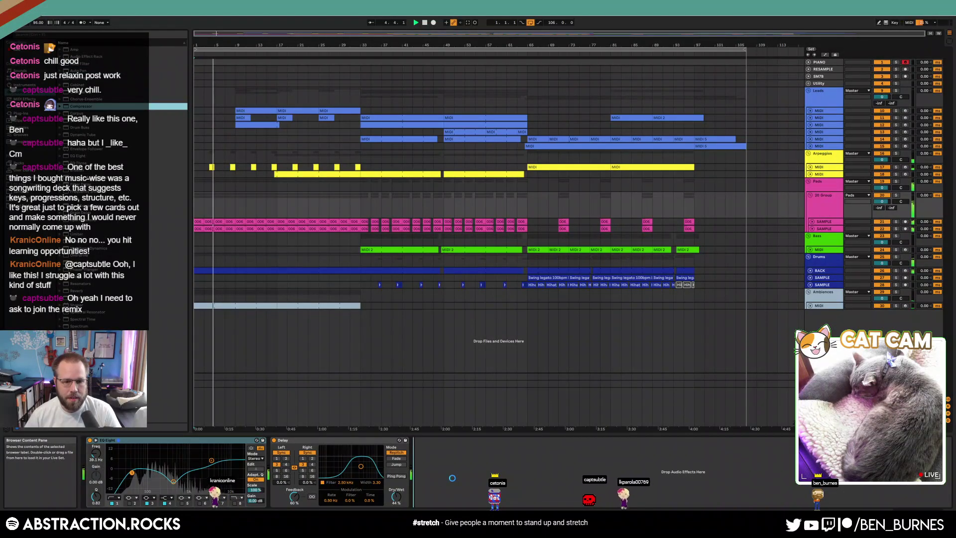
left_click_drag(452, 478, 448, 473)
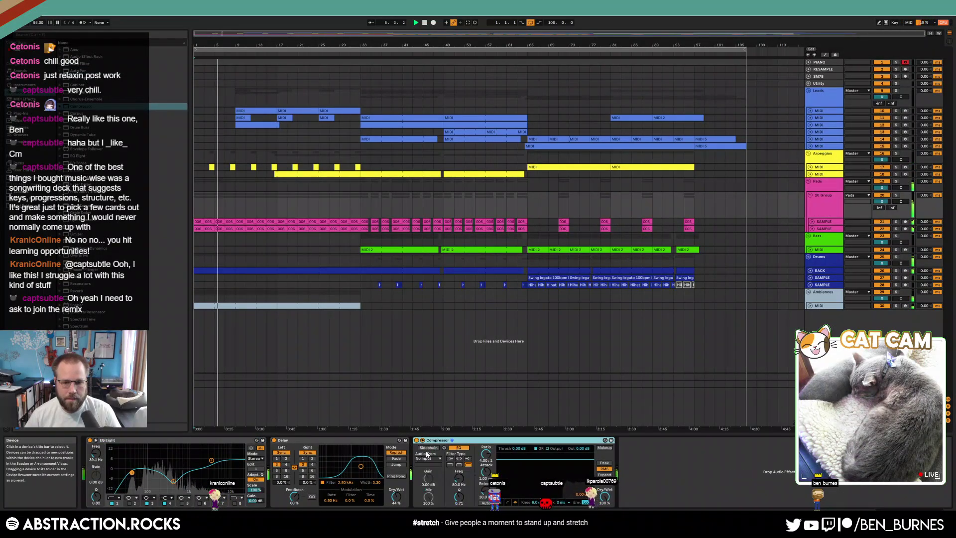
Sidechain the 20-Group compressor to the VMH1 Bassdrums 140 chain of the RACK track, with a threshold of -27 dB.
left_click(439, 457)
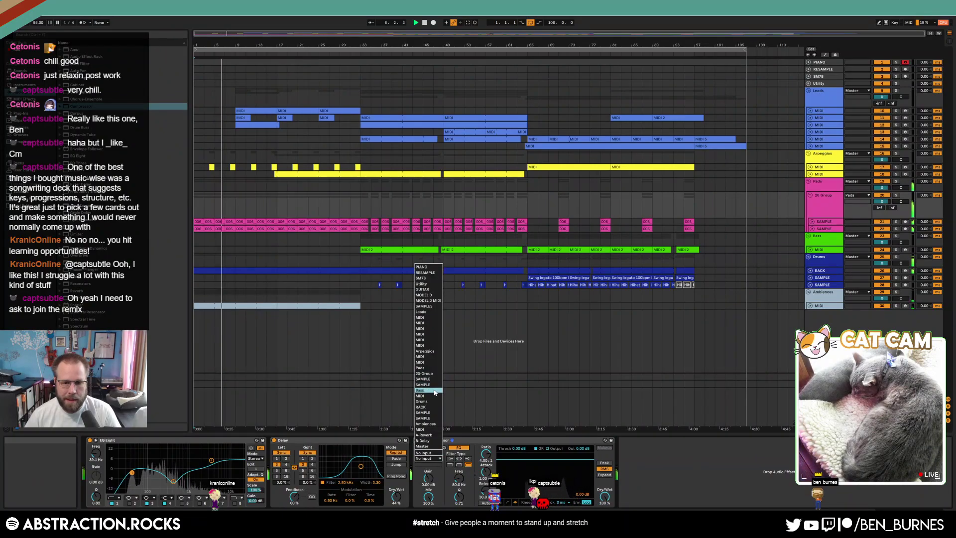
left_click(434, 407)
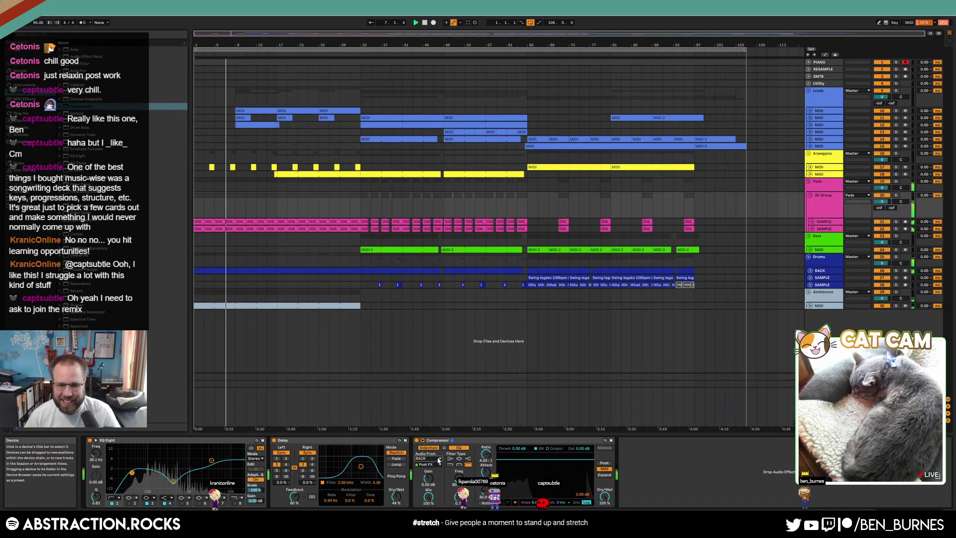
left_click(427, 458)
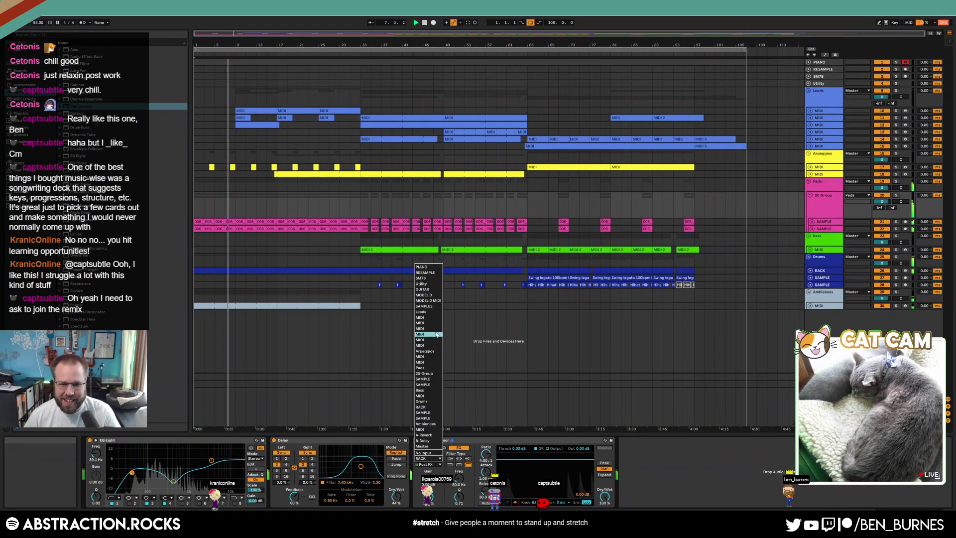
left_click(435, 463)
left_click(435, 464)
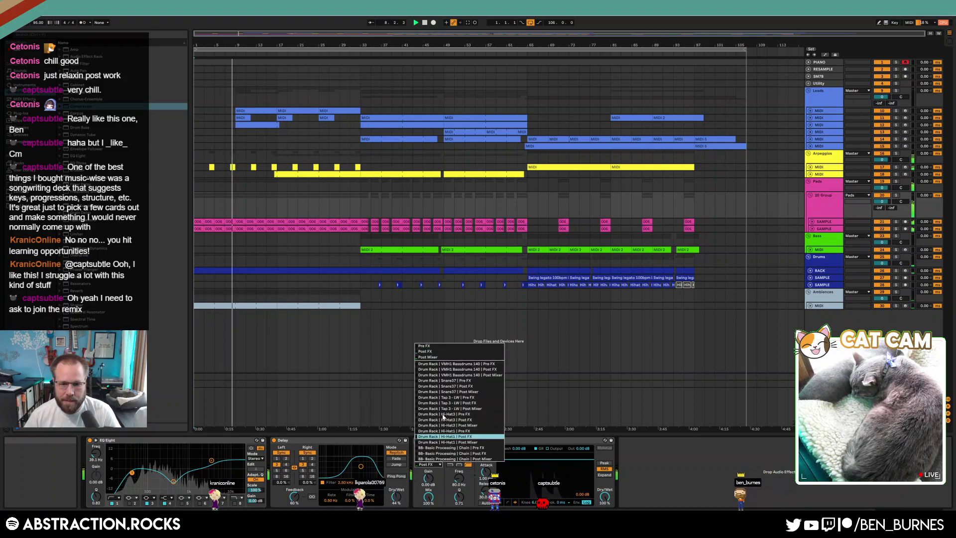
left_click(471, 374)
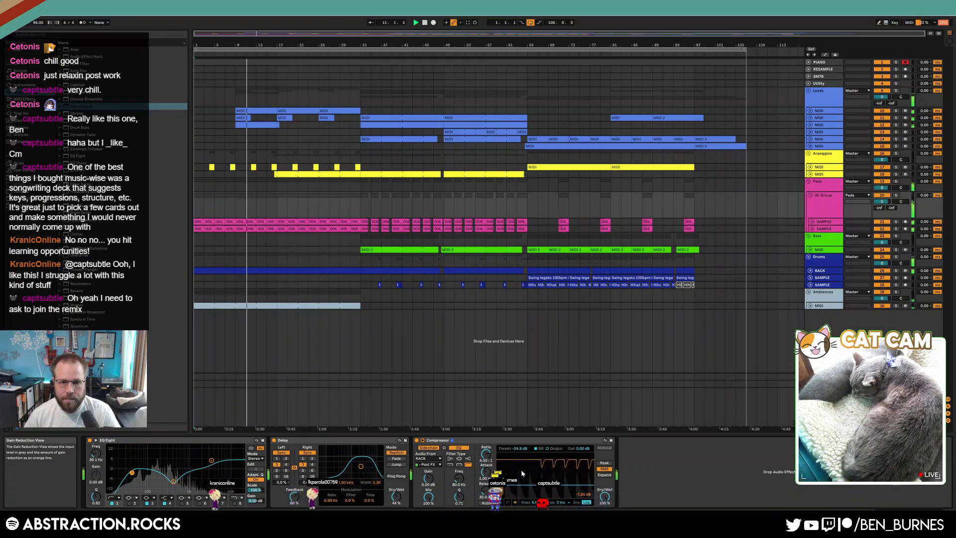
left_click_drag(537, 484, 537, 486)
Copy the sidechained compressor from the 20-Group to the Leads group.
left_click(532, 440)
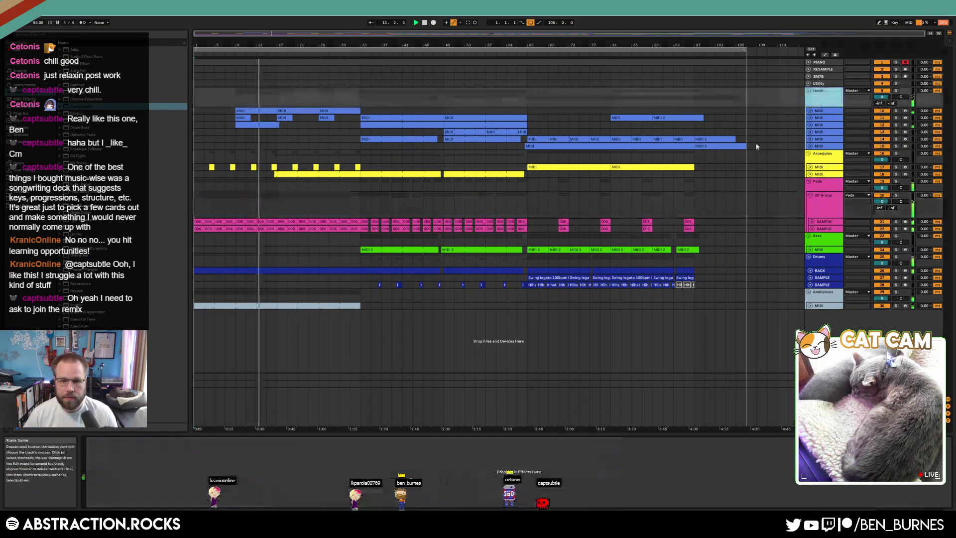
left_click(425, 339)
left_click(495, 463)
key("ctrl+v")
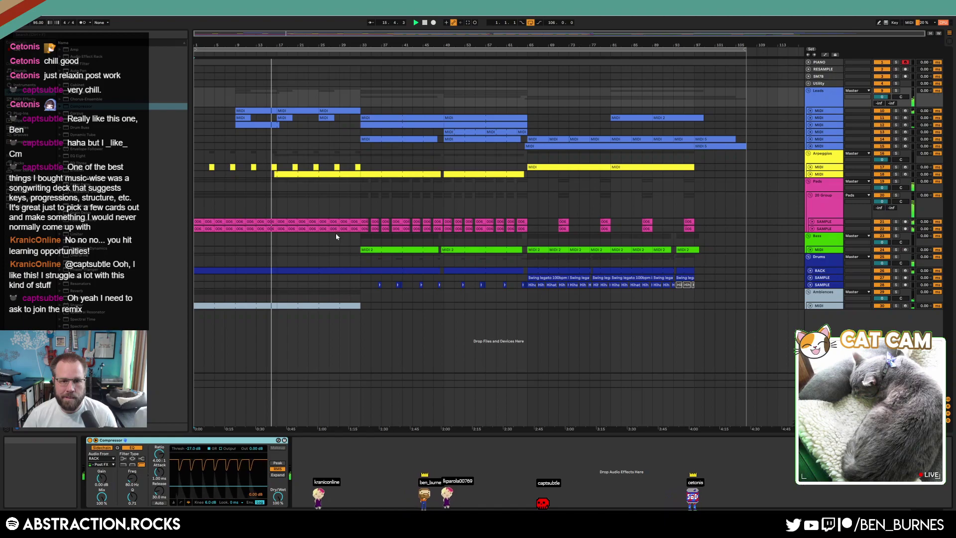
Examine the settings of the VMH1 Bassdrums 140 pad in the RACK track's drum rack.
left_click(355, 271)
left_click(110, 494)
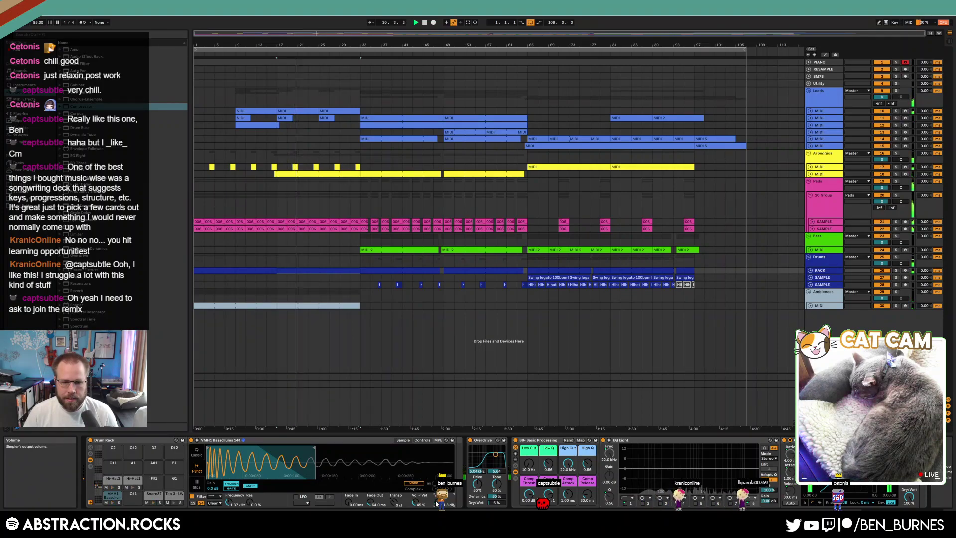
key("shift+Tab")
key("shift+Tab")
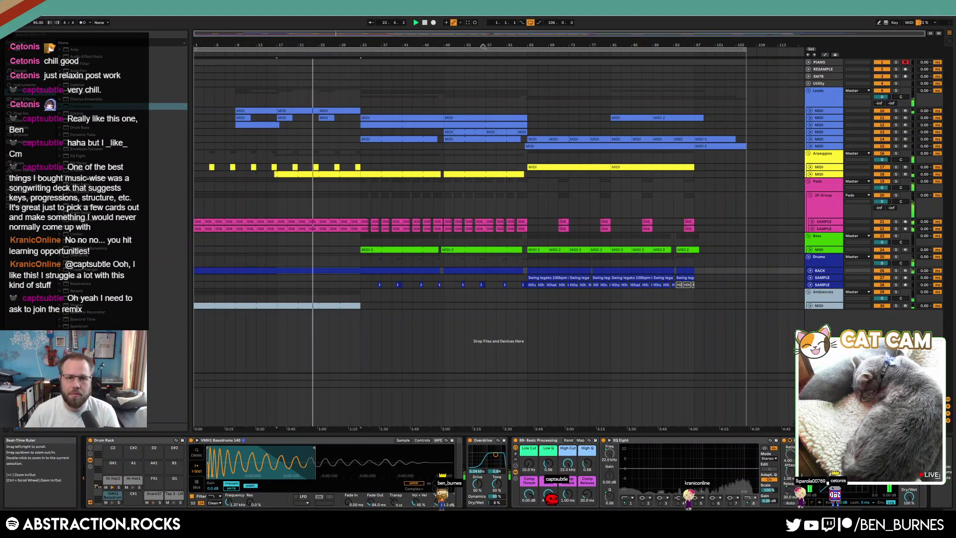
Select bars 33 to 97 on the Leads group, set the loop range to them and turn looping off.
left_click(370, 92)
left_click_drag(434, 100, 684, 101)
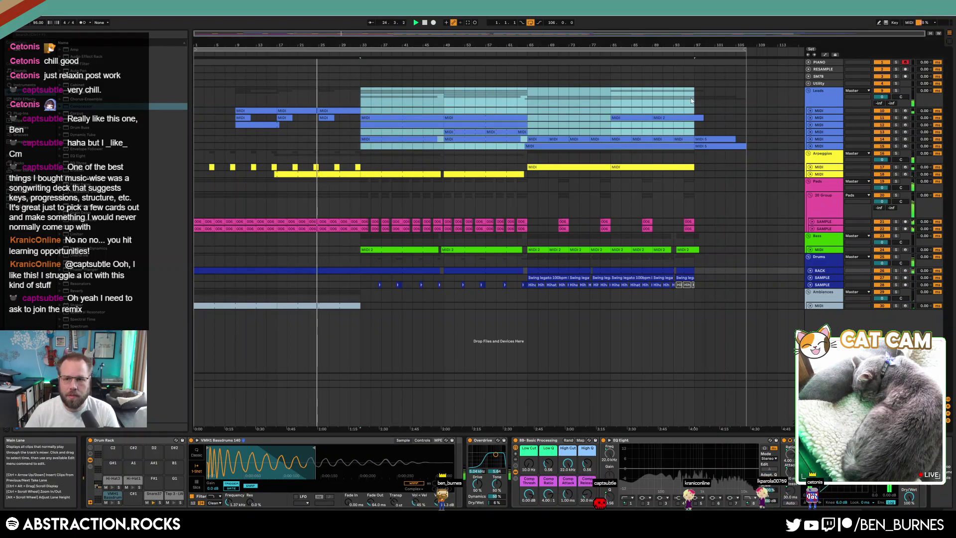
left_click(531, 22)
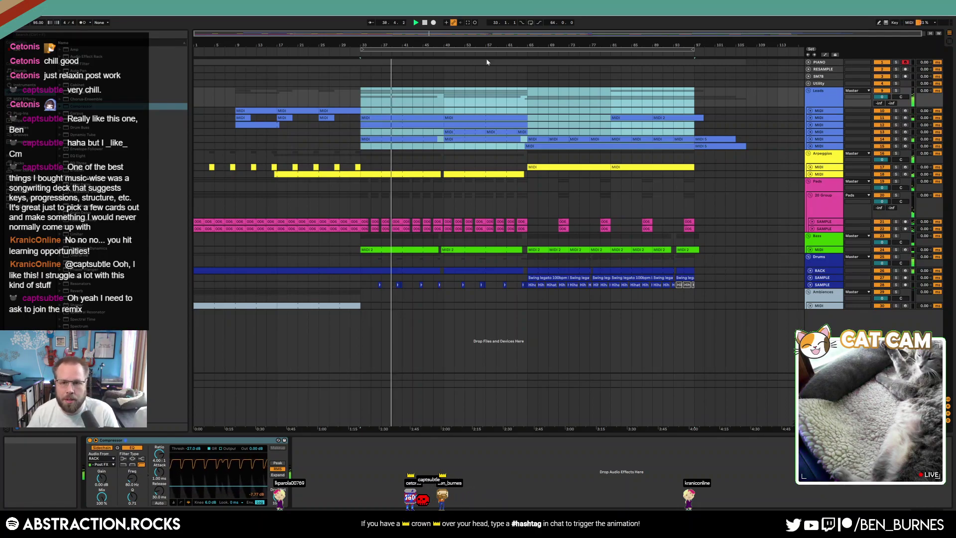
Set the Leads compressor to a -24.8 dB threshold and 18.8 ms release, and shorten the 20-Group compressor's release to 17.4 ms.
left_click(549, 94)
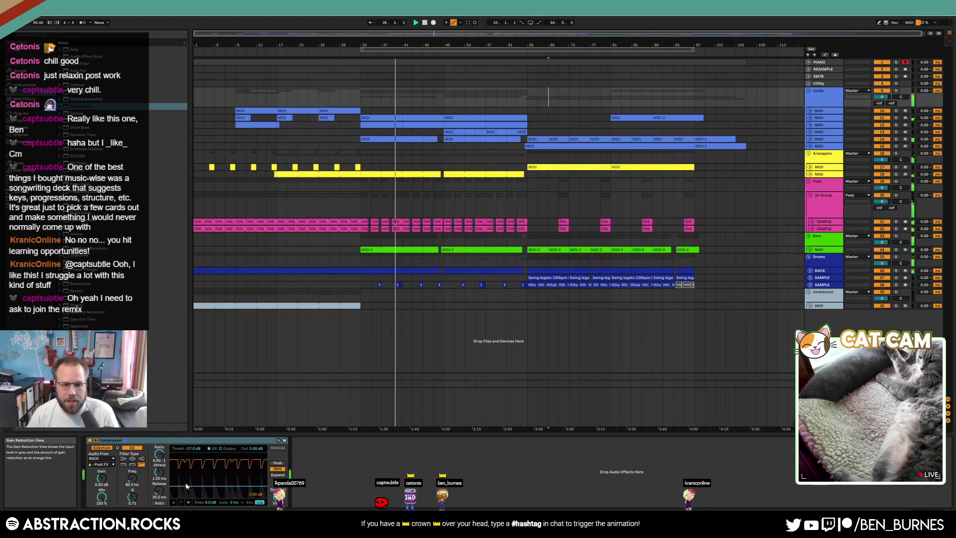
mouse_move(188, 486)
left_mouse_down()
mouse_move(160, 497)
mouse_move(187, 485)
left_mouse_up()
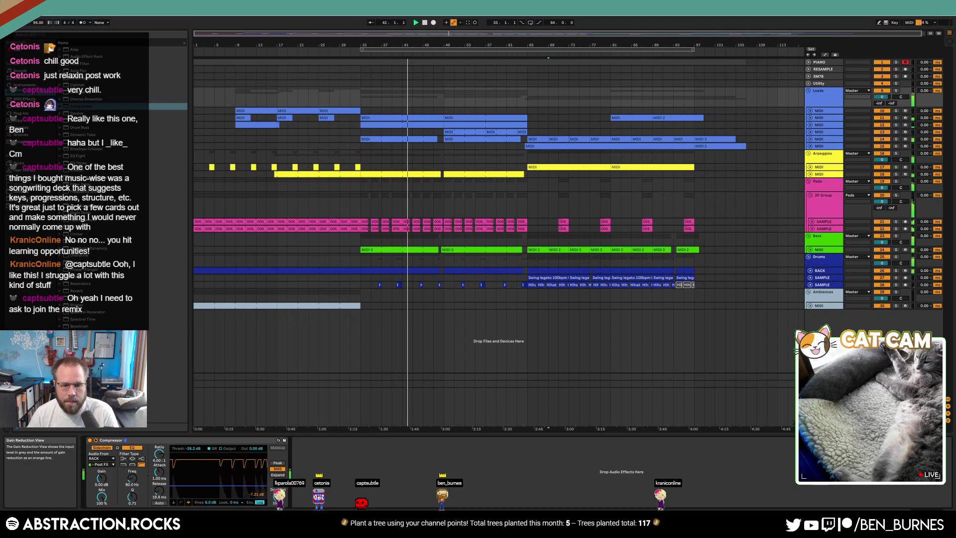
left_click_drag(188, 485, 188, 484)
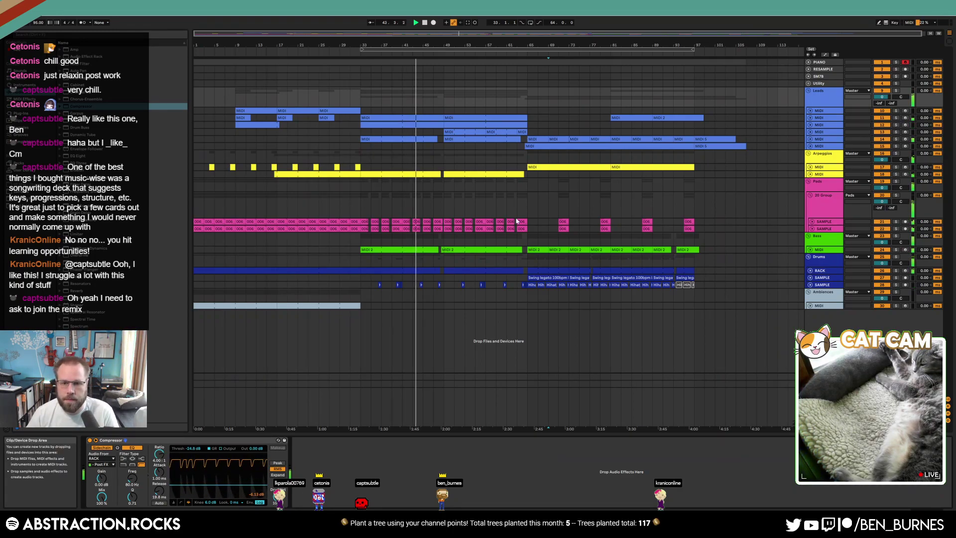
left_click(538, 204)
left_click_drag(485, 492, 485, 488)
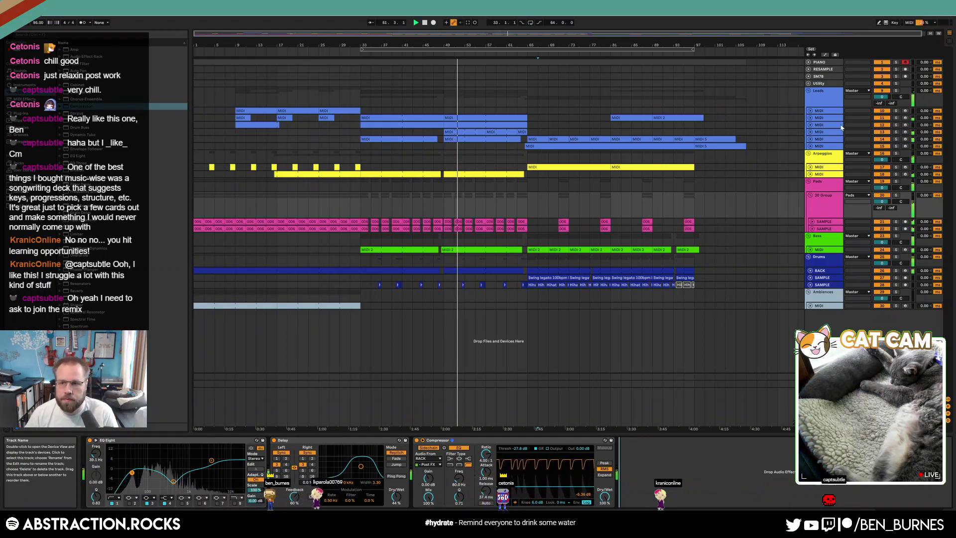
Adjust the volume of MIDI track 13 in the Leads group by ear and fold the track again.
left_click(808, 125)
left_click(808, 125)
left_click(809, 132)
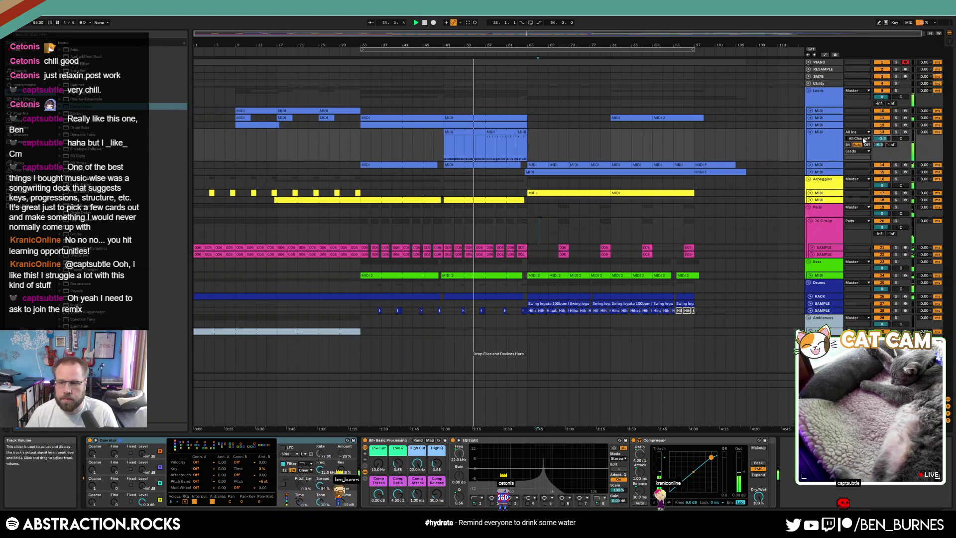
left_click(810, 132)
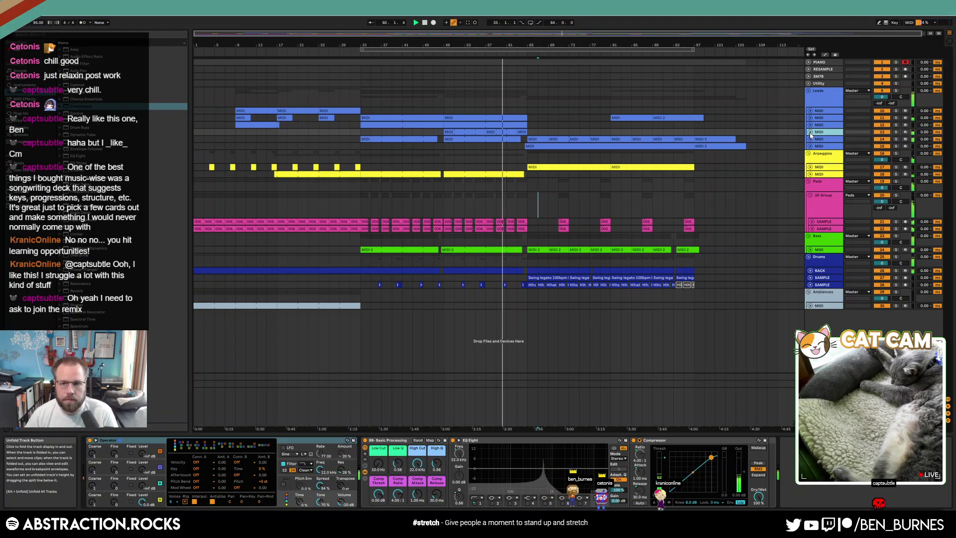
left_click(810, 132)
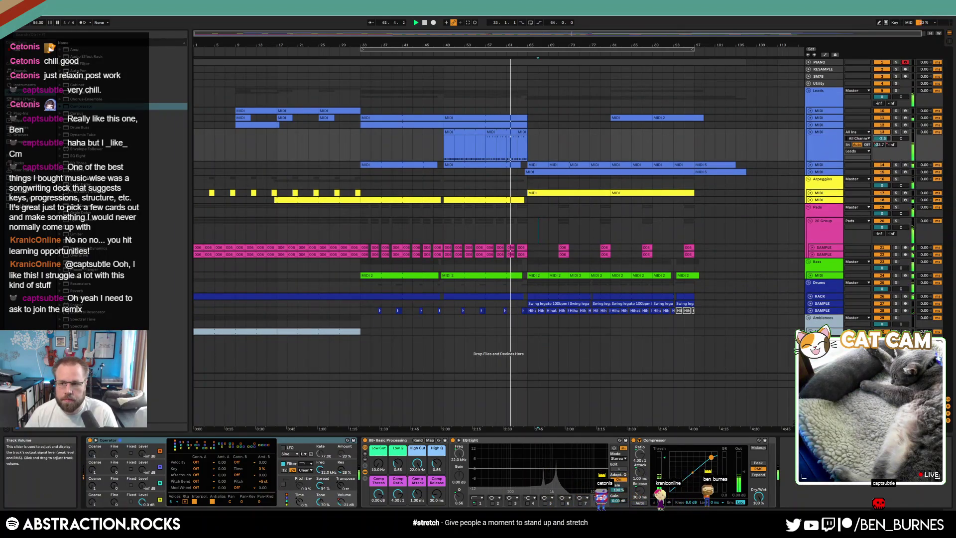
left_click(810, 132)
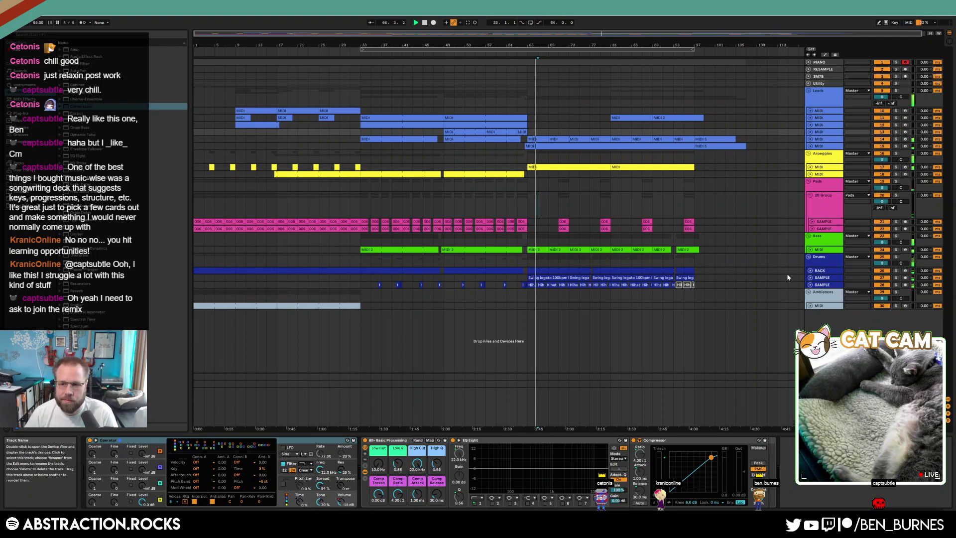
Lower the High Cut on the 'Swing legato' SAMPLE track in the Drums group to 7.38 kHz.
left_click(820, 280)
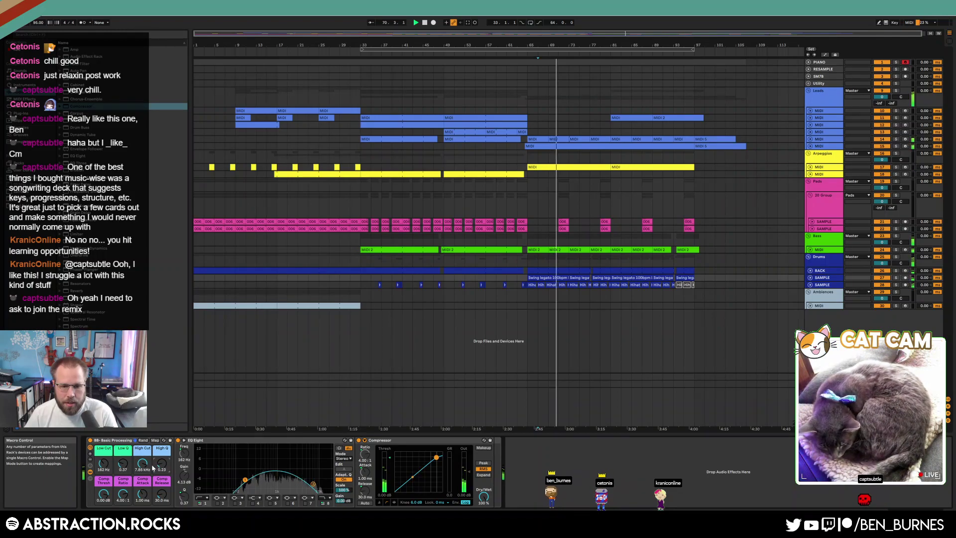
left_click_drag(143, 464, 143, 464)
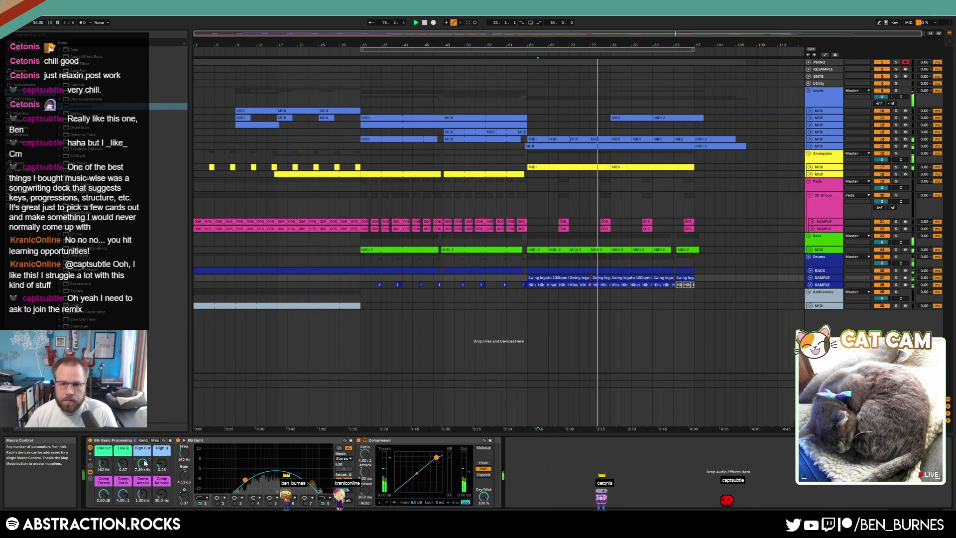
Review the melody notes of the long lead clip starting around bar 65, and stop playback, returning to the song's start.
double_click(601, 147)
scroll(568, 386, "up", 5)
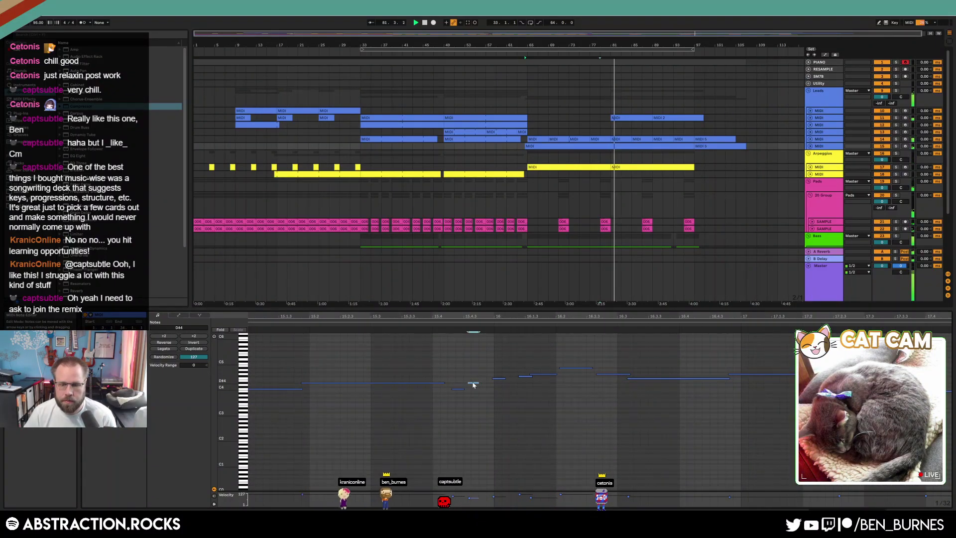
key("shift+Tab")
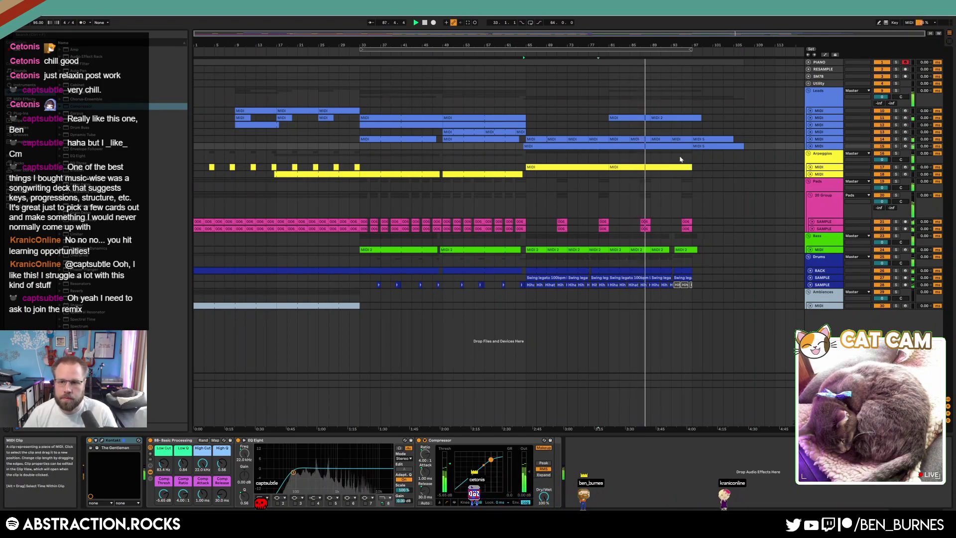
double_click(624, 167)
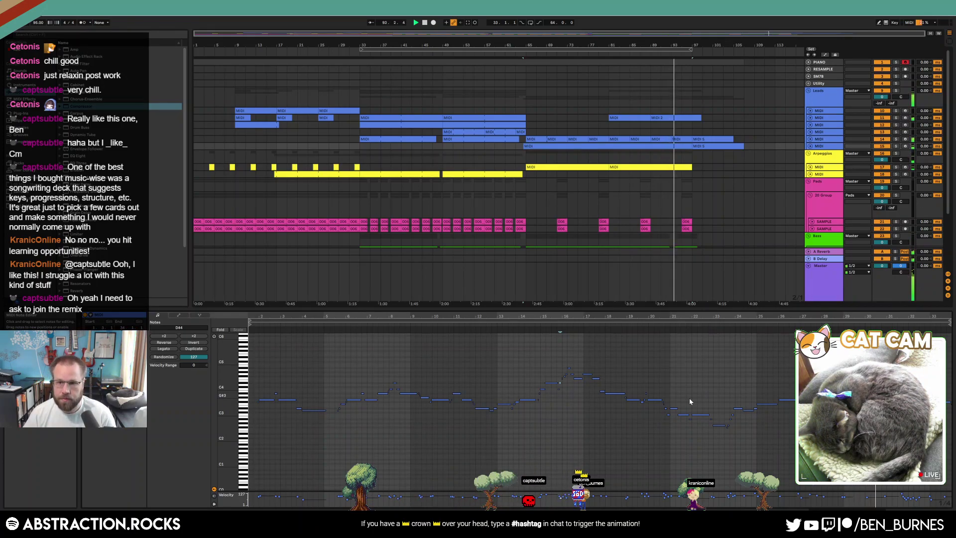
key("shift+Tab")
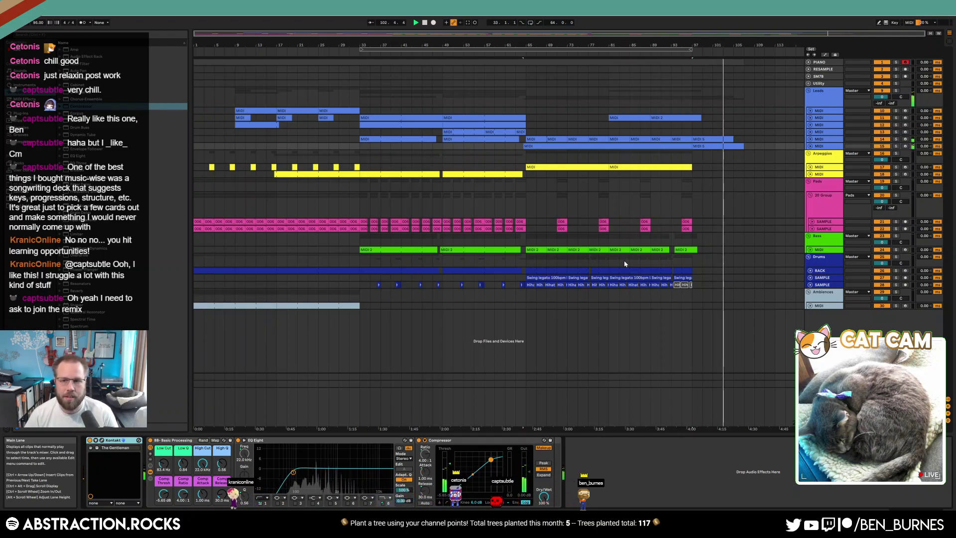
double_click(426, 23)
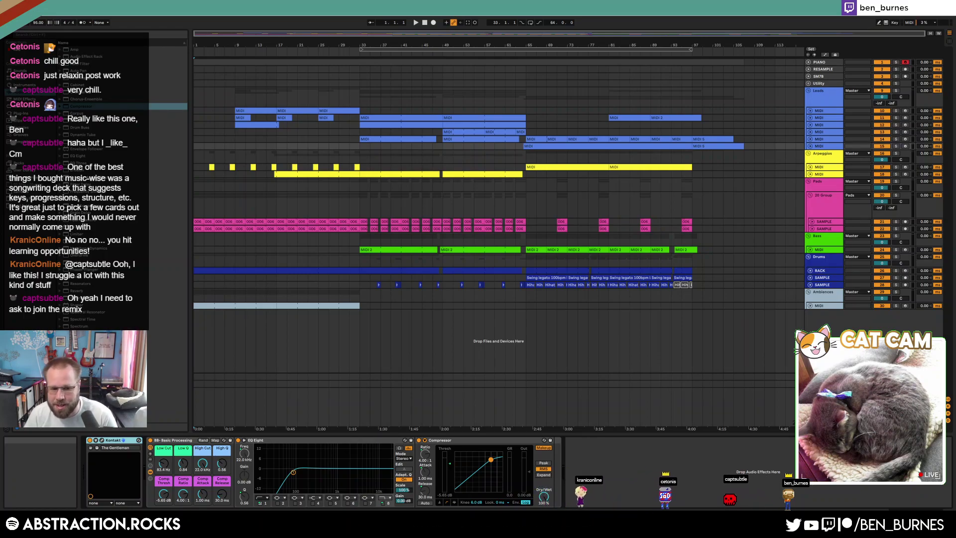
left_click(9, 530)
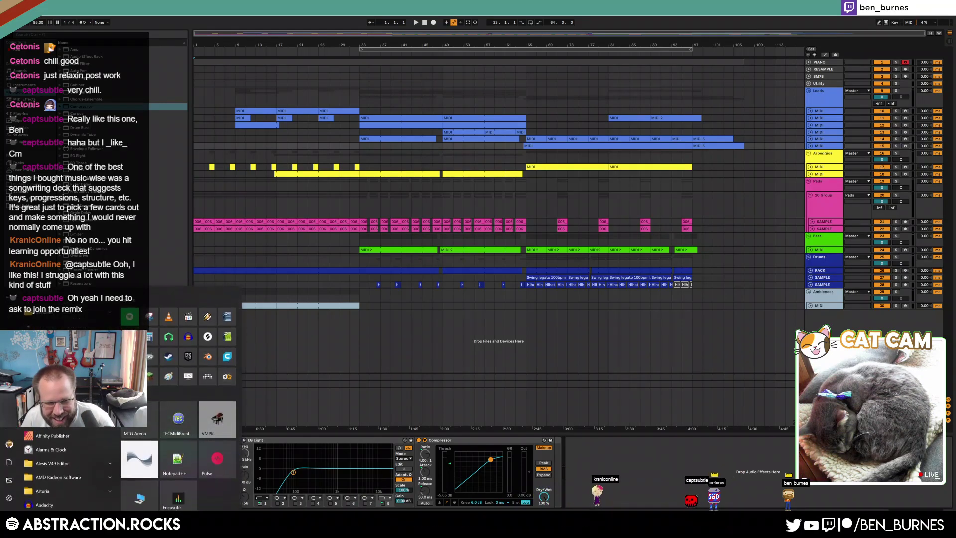
left_click(141, 360)
left_click(450, 319)
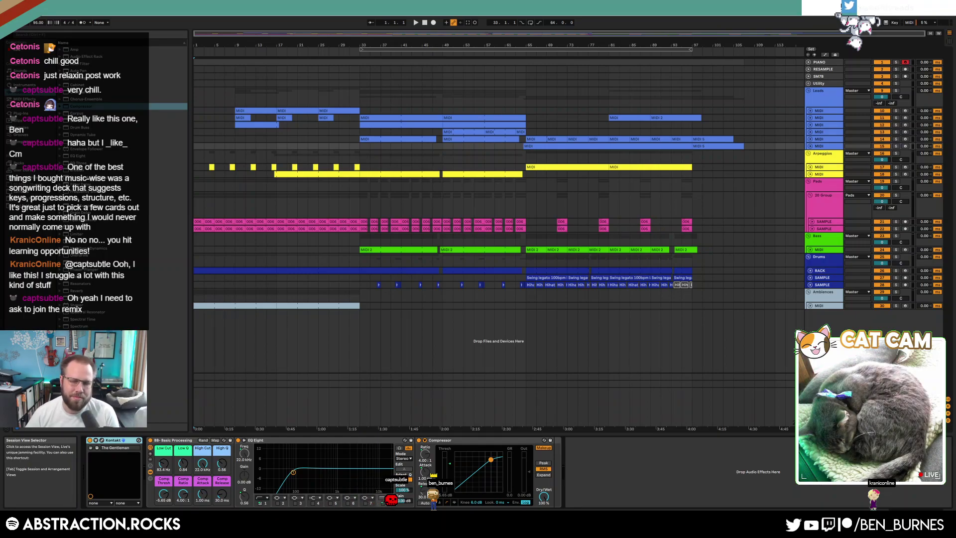
Export bars 1 to 107 of the Master as a non-loop 44100 Hz WAV, overwriting 2021-08-04 Aboard the Nebulus.wav on the Desktop.
left_click(680, 59)
key("super+shift+r")
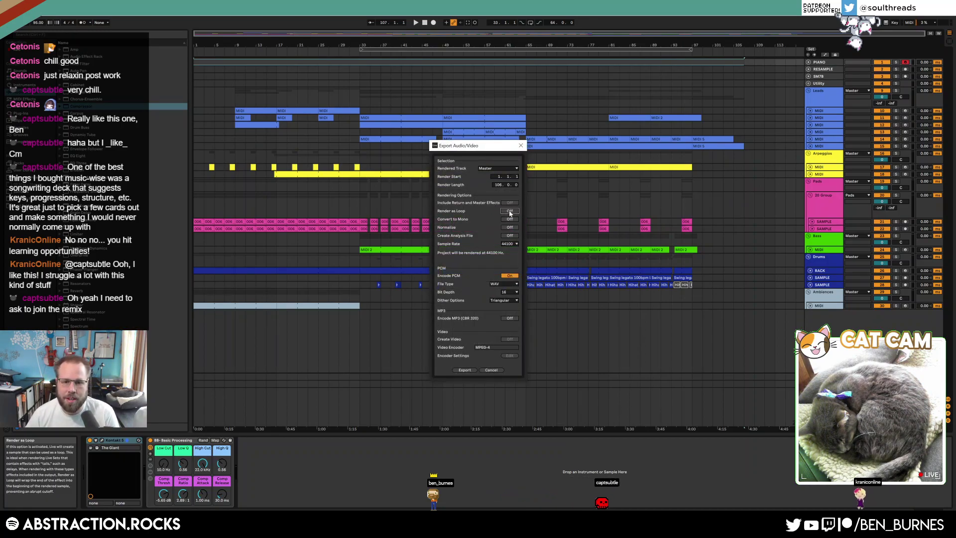
key("Return")
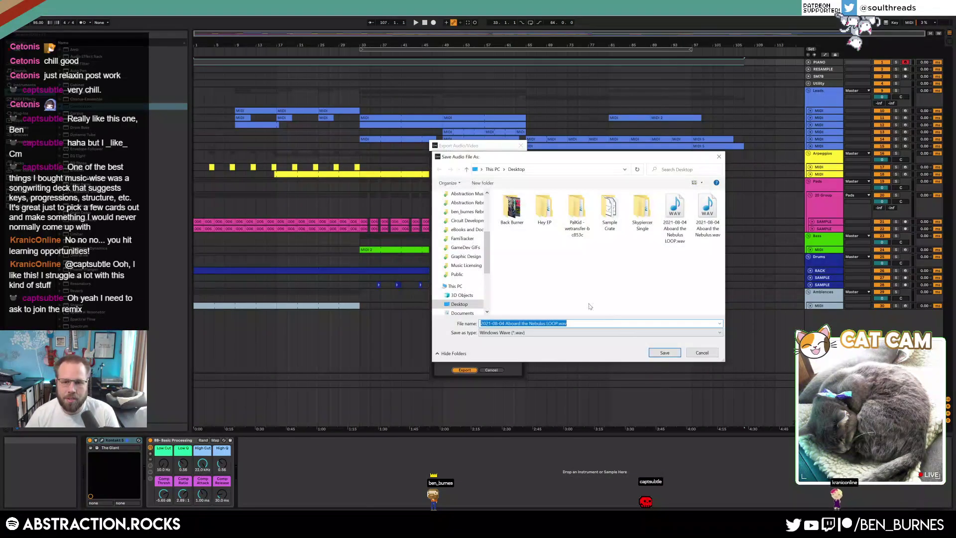
double_click(707, 214)
left_click(493, 269)
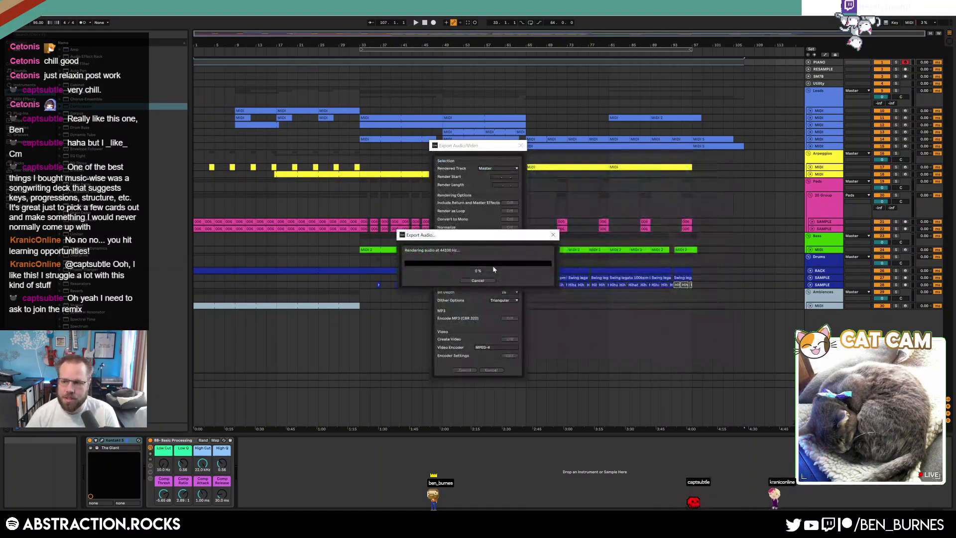